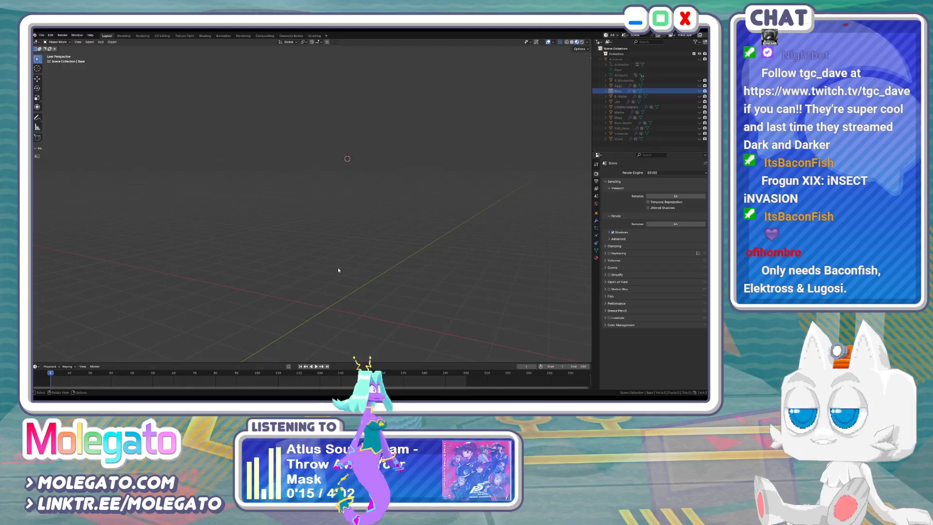
Switch to the front view and snap the 3D cursor to the world origin
key(KP_1)
key(shift+s)
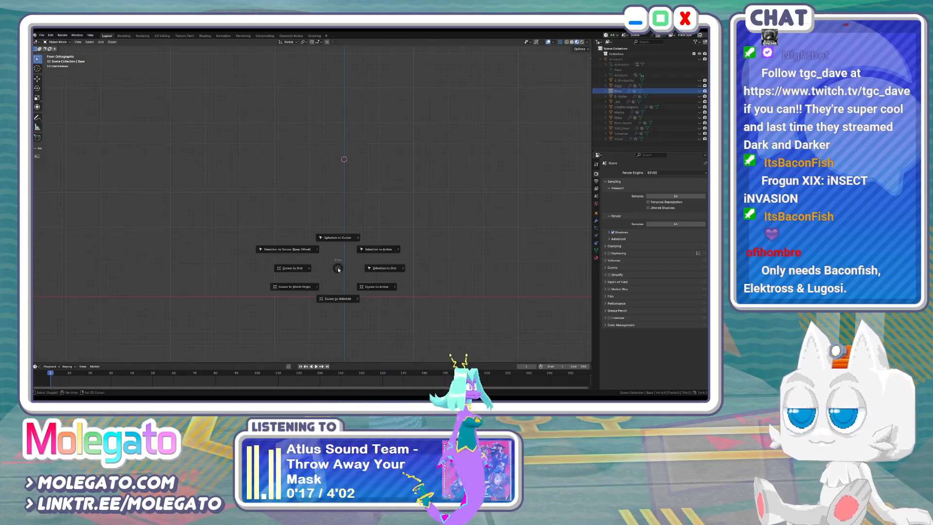
click(319, 286)
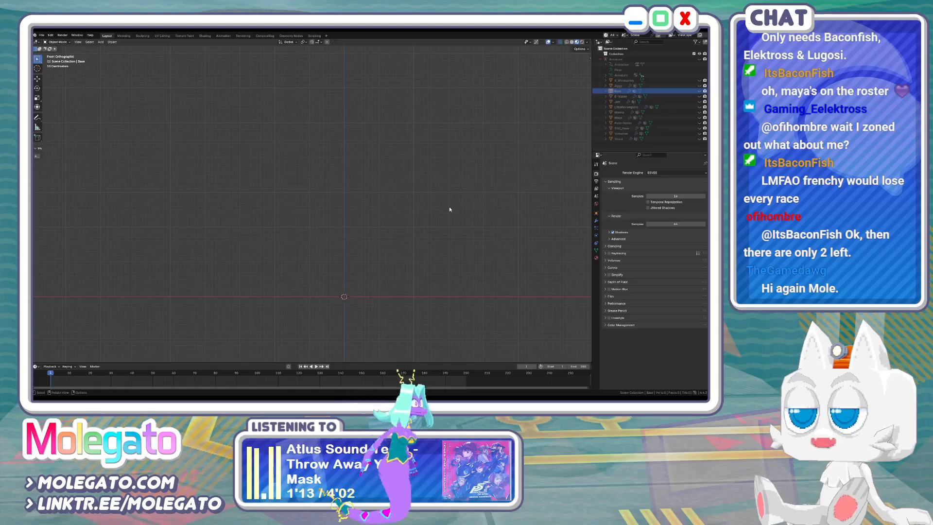
Unhide the Base character mesh, duplicate it in place, and hide the original
click(699, 91)
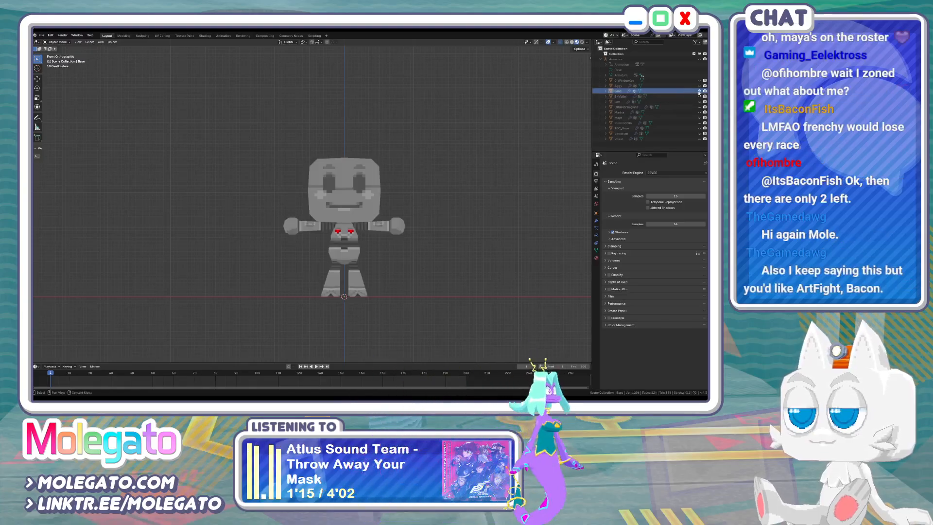
click(356, 246)
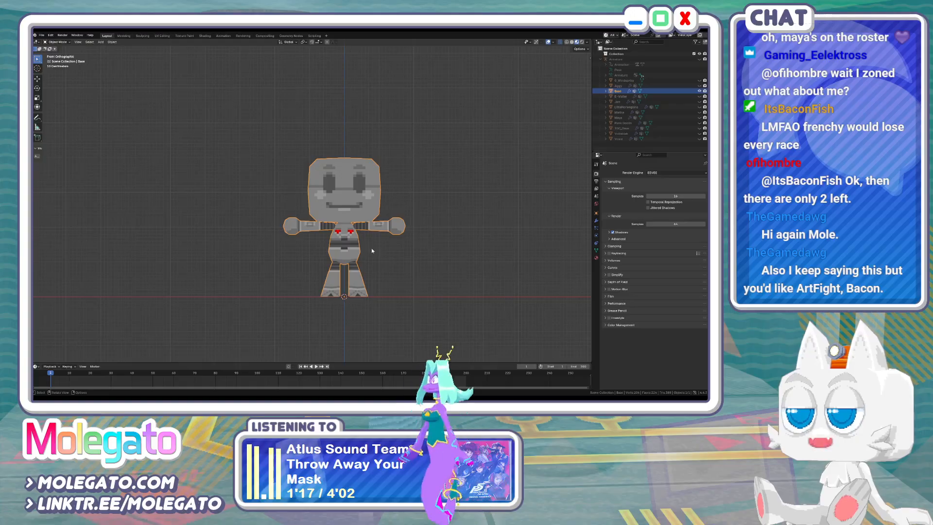
key(shift+d)
key(Escape)
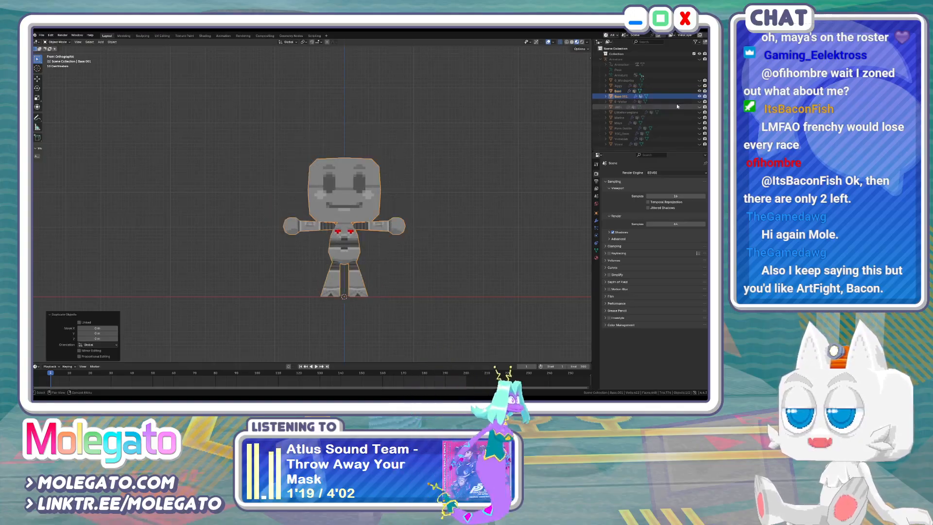
click(699, 91)
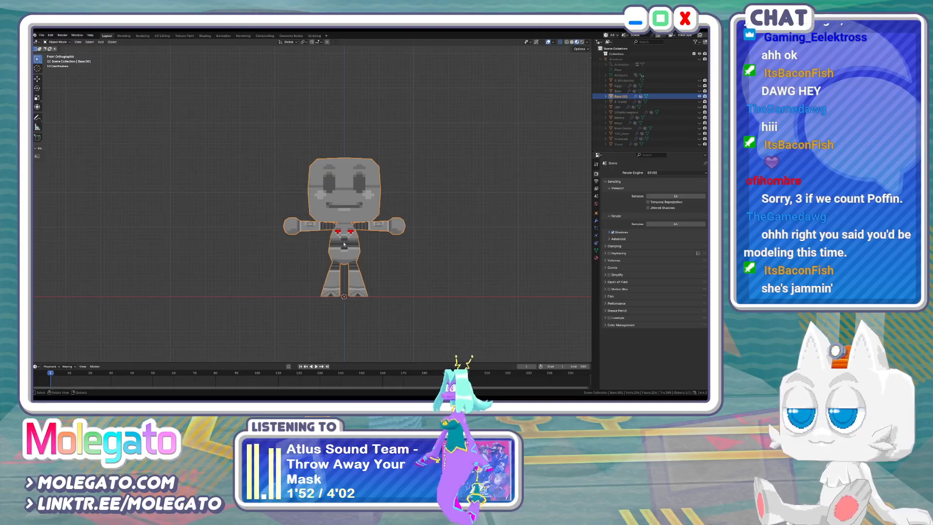
In Edit Mode, centre the 3D cursor on the torso's underside, select the bottom torso vertices and use solid shading
scroll(345, 237, up, 2)
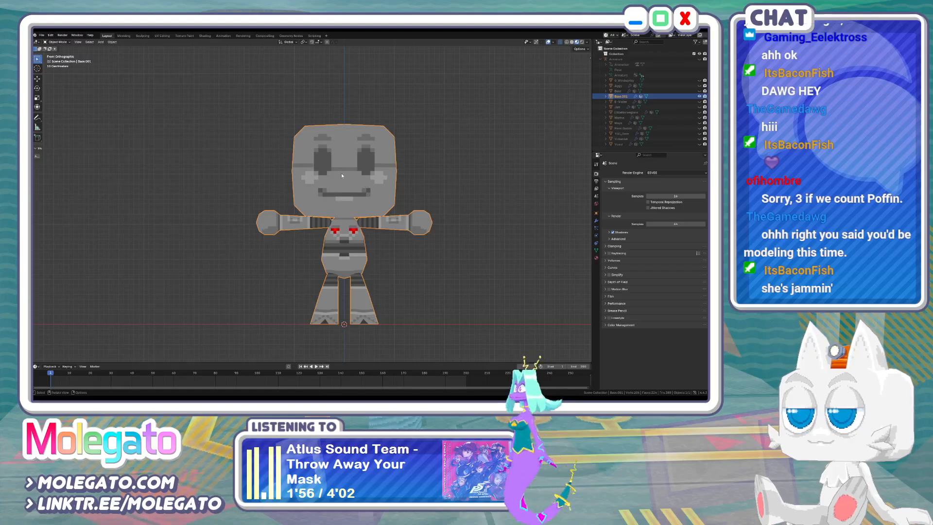
key(Tab)
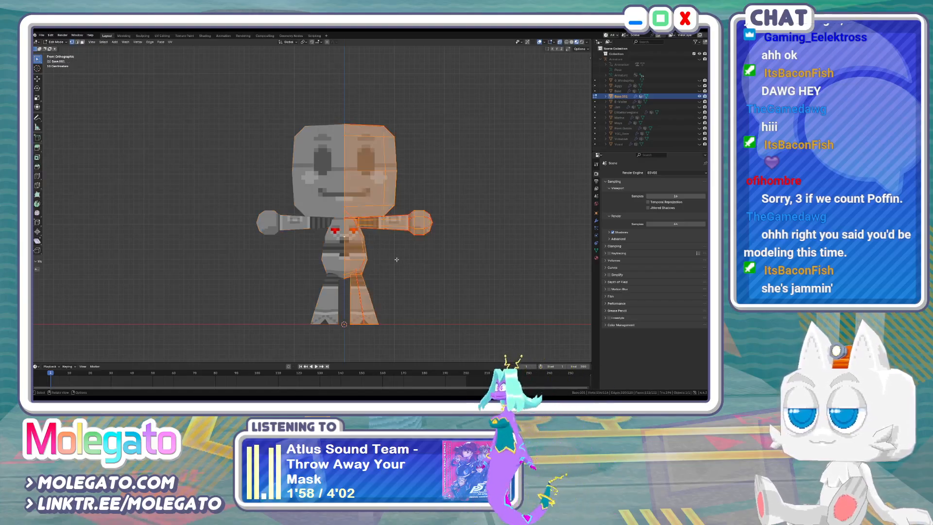
click(397, 260)
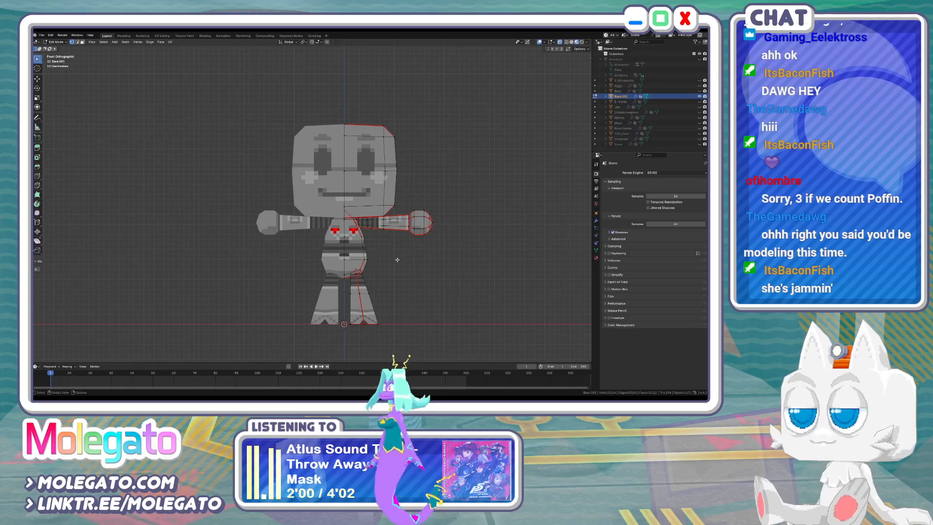
scroll(353, 267, up, 2)
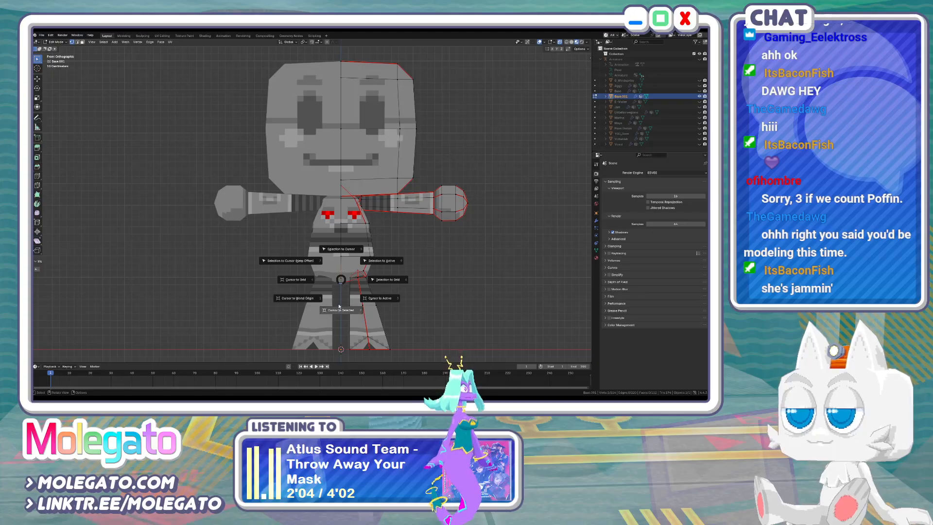
key(c)
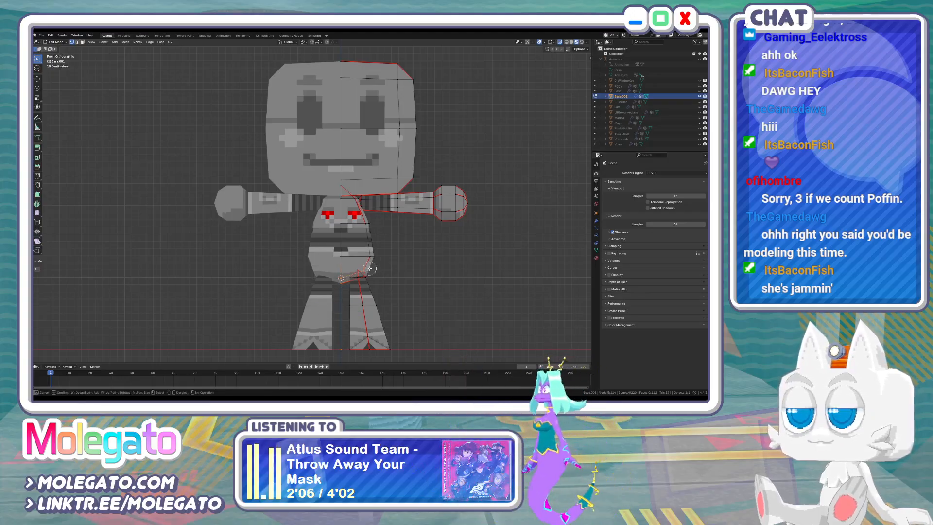
key(z)
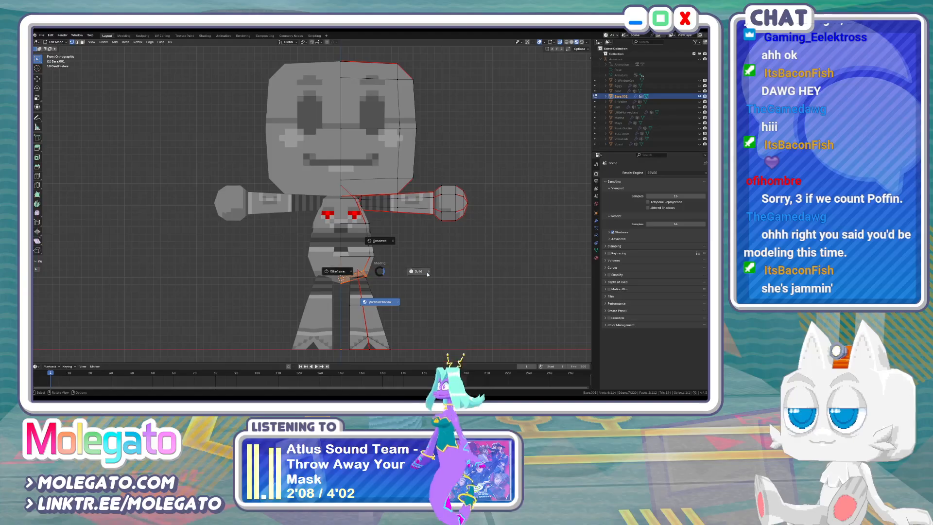
click(427, 274)
Flatten the torso's bottom vertices along Z about the 3D cursor and scale them outward into a skirt hem
click(304, 43)
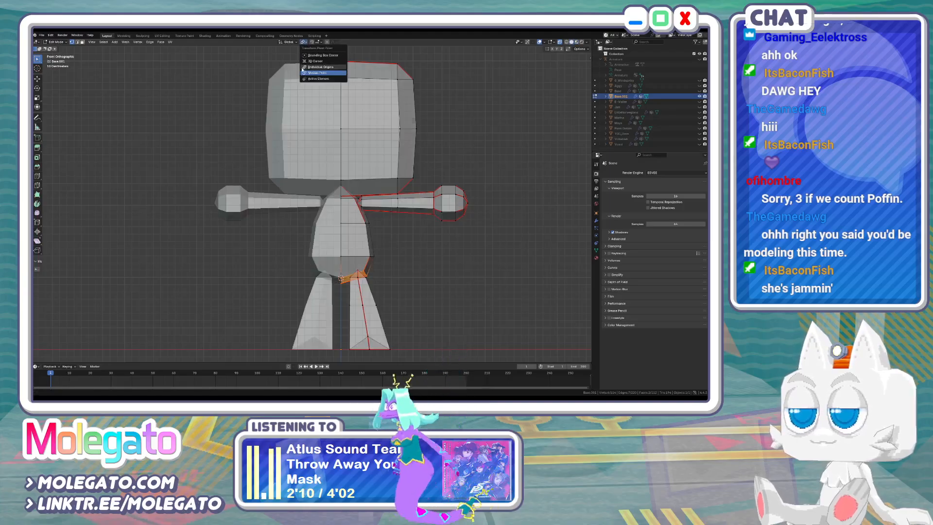
click(316, 63)
key(s)
key(Return)
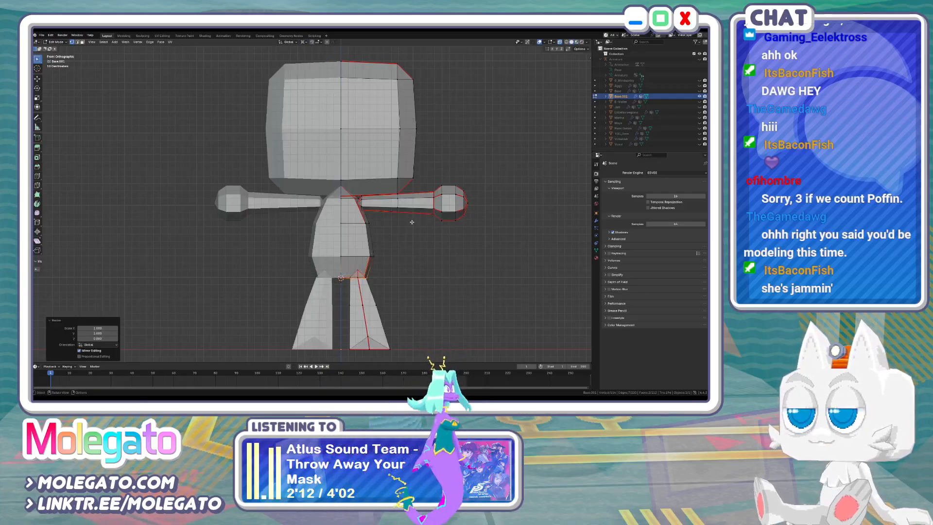
key(s)
click(431, 278)
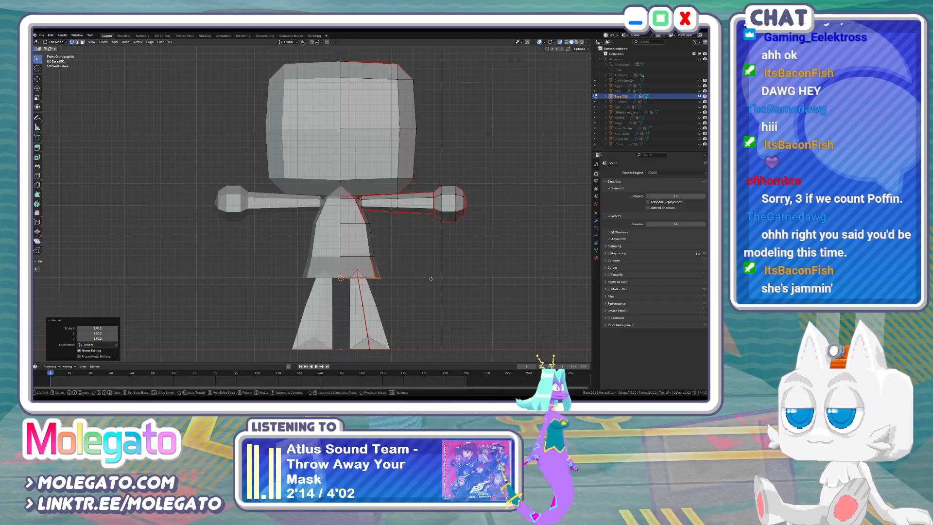
Lower the skirt hem along Z over the tops of the legs and widen it slightly
key(g)
key(z)
click(432, 287)
key(s)
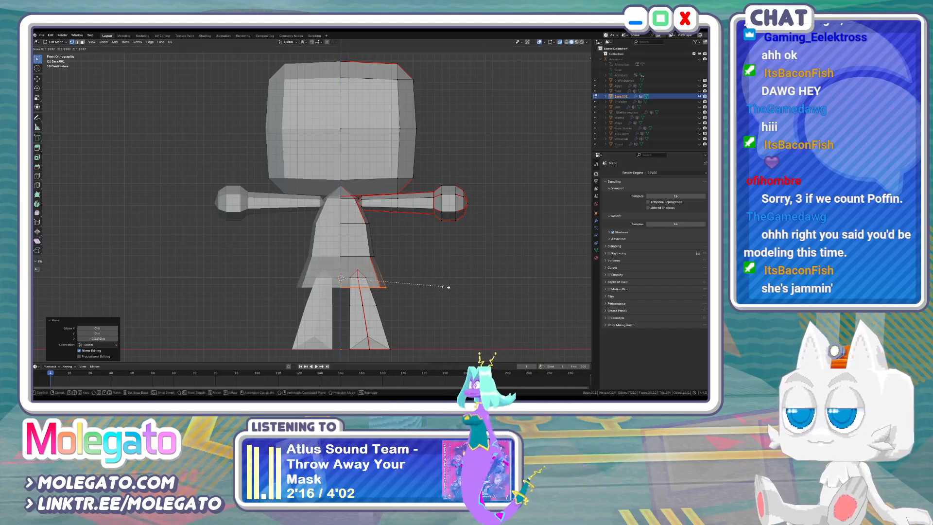
click(445, 287)
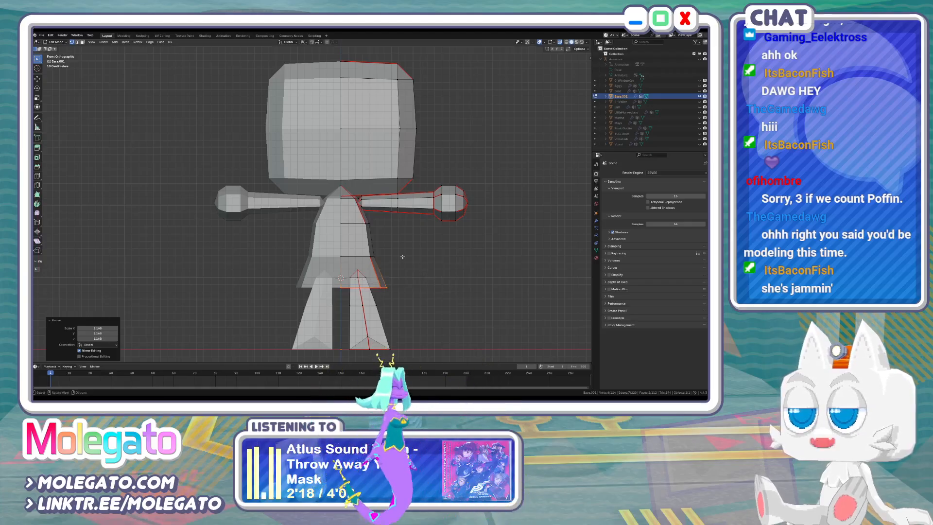
Select the whole hand on the editable half and enlarge it about 1.3 times around its median point
shift+middle_drag(378, 222, 378, 235)
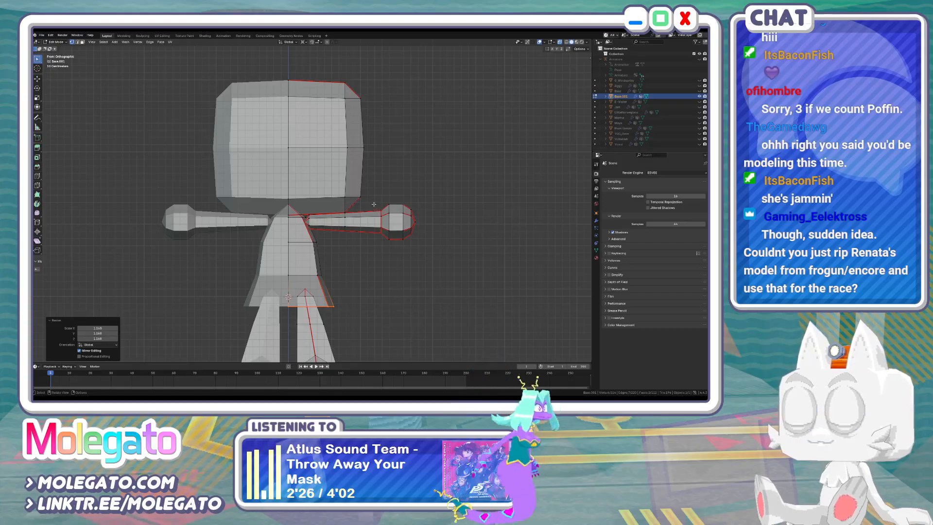
drag(374, 204, 384, 243)
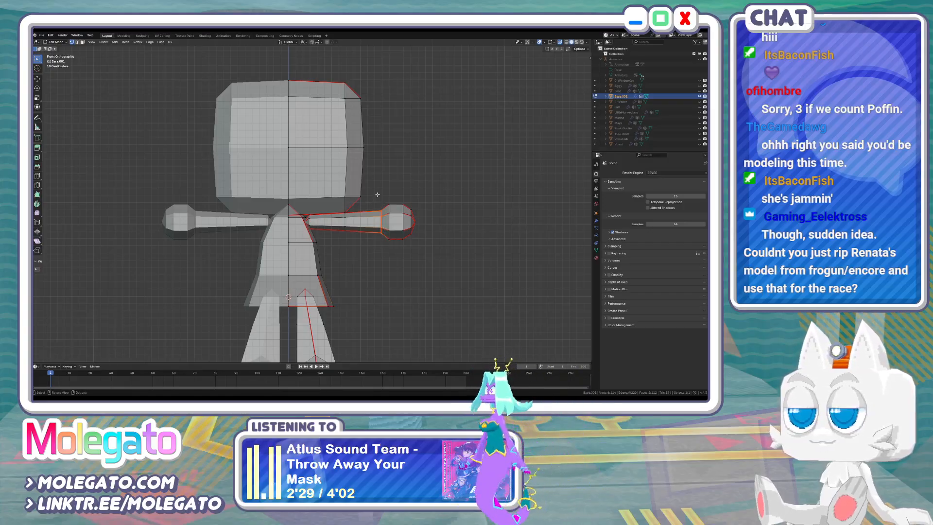
drag(377, 194, 424, 253)
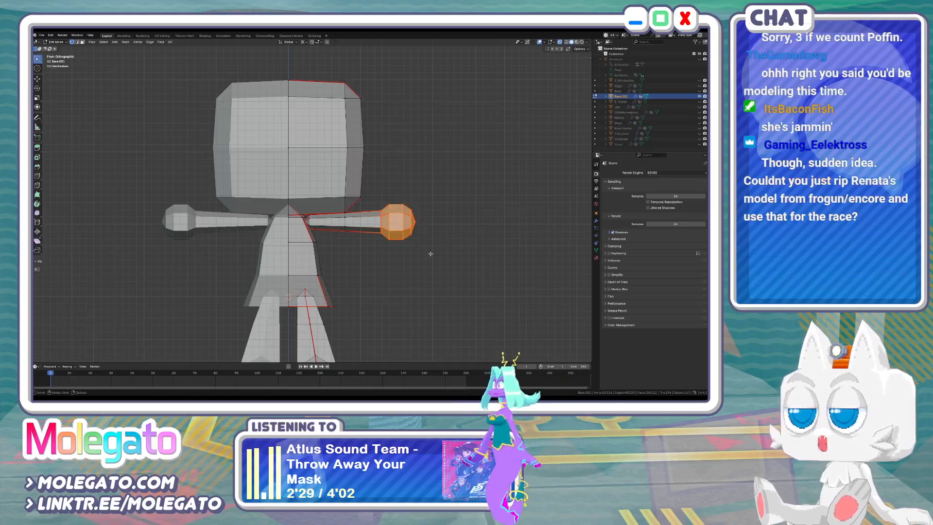
click(305, 42)
click(313, 72)
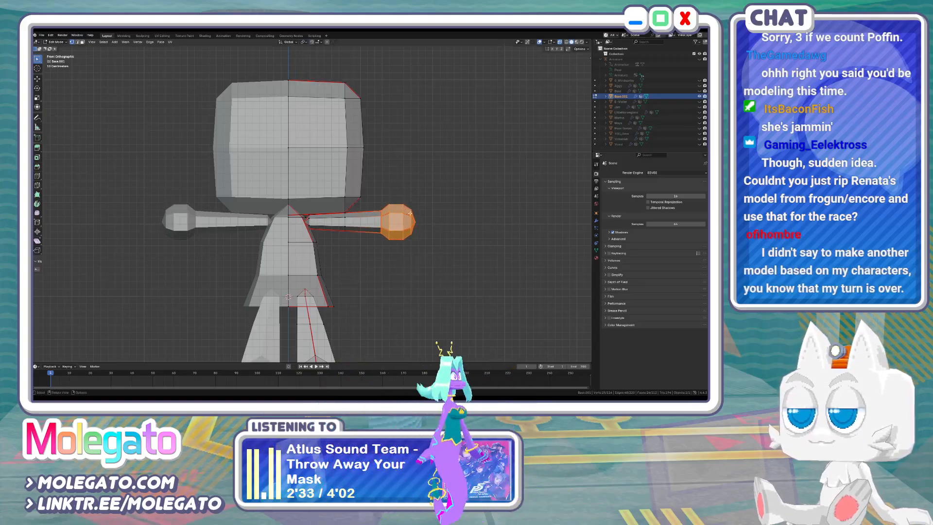
key(s)
click(425, 214)
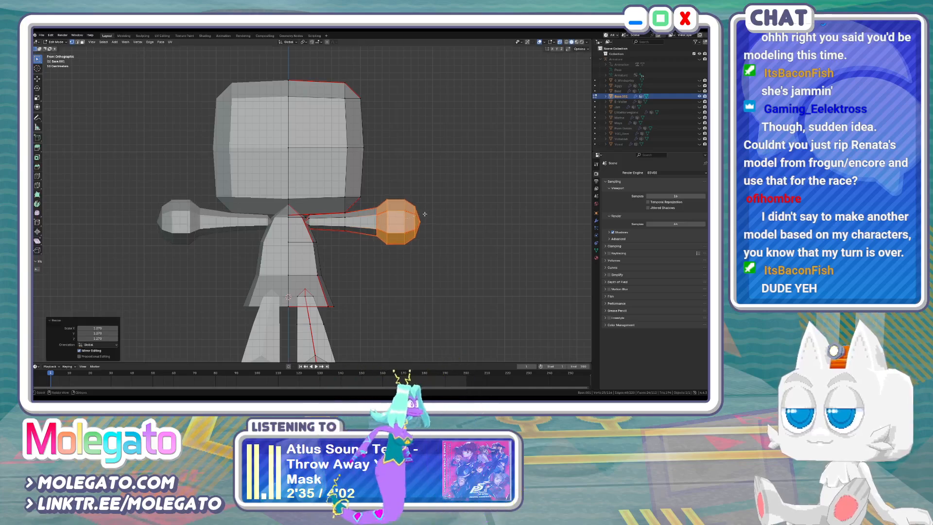
Enlarge the wrist edge loop and extend it along X toward the shoulder to form a sleeve cuff
drag(378, 237, 379, 237)
key(g)
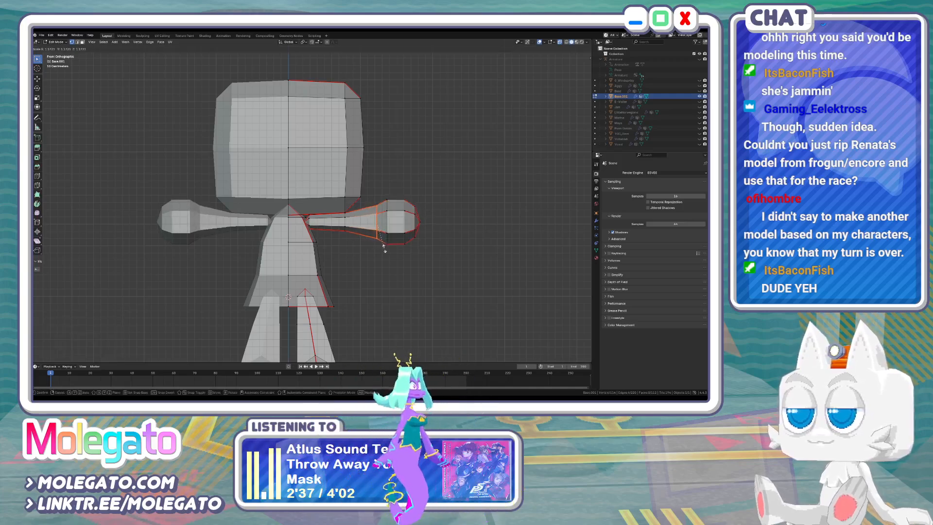
click(384, 247)
key(g)
key(x)
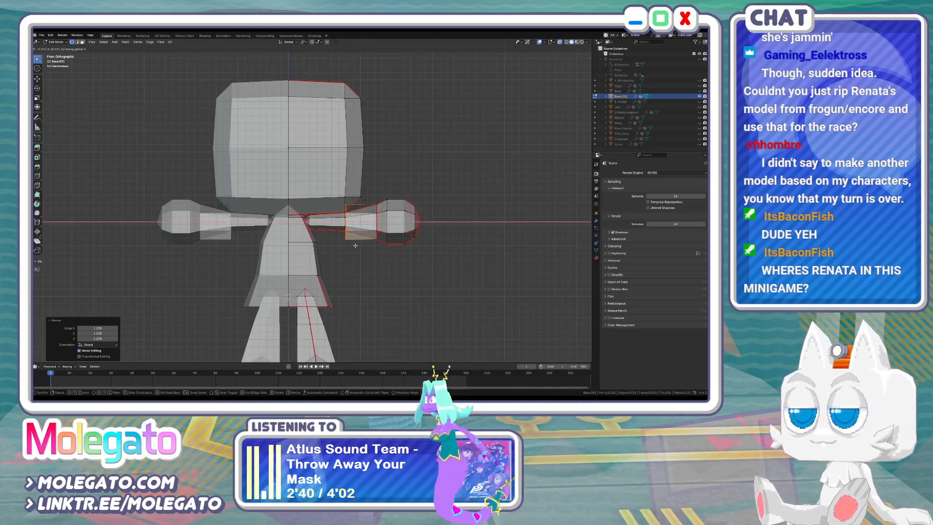
click(356, 246)
Scale down the sleeve cuff's open end slightly and adjust its position along X
key(s)
click(371, 253)
key(g)
key(x)
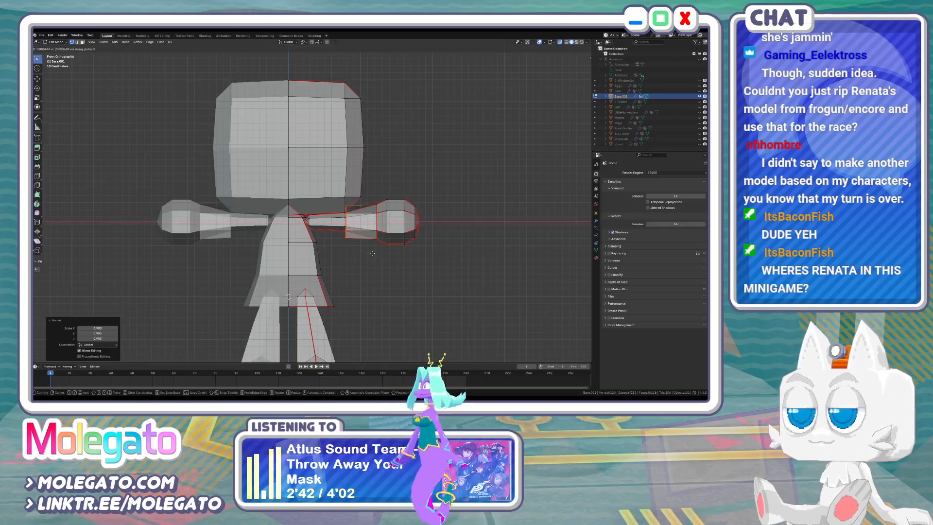
click(375, 252)
Flip the normals of the sleeve cuff's faces, then return to Object Mode with X-ray turned off
click(244, 150)
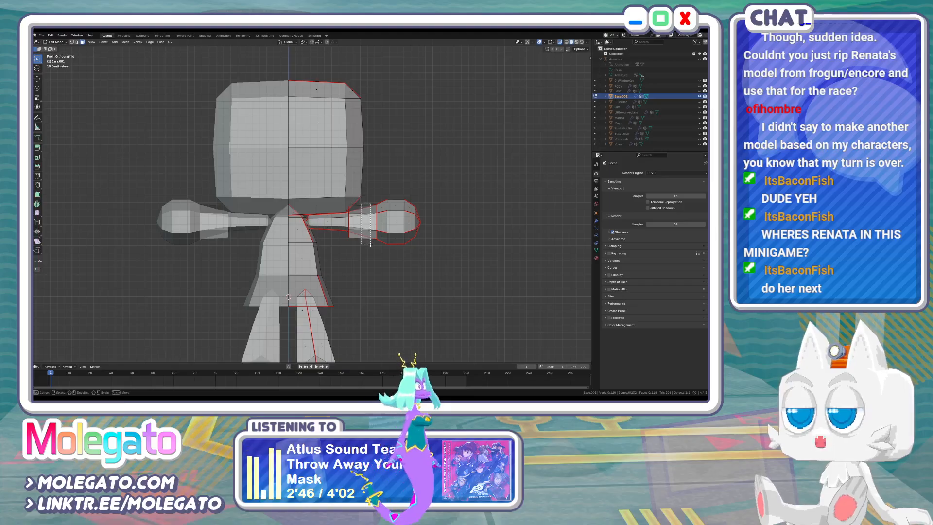
drag(370, 244, 371, 245)
click(126, 43)
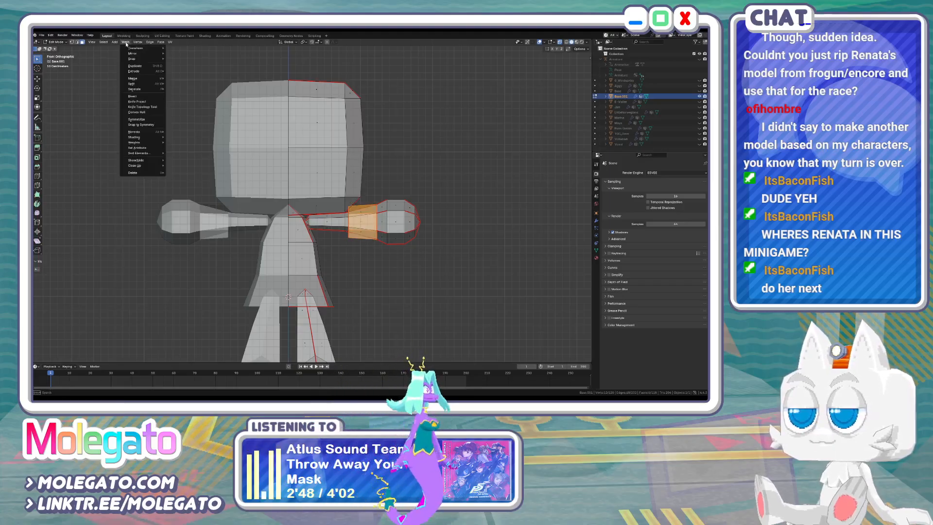
mouse_move(142, 132)
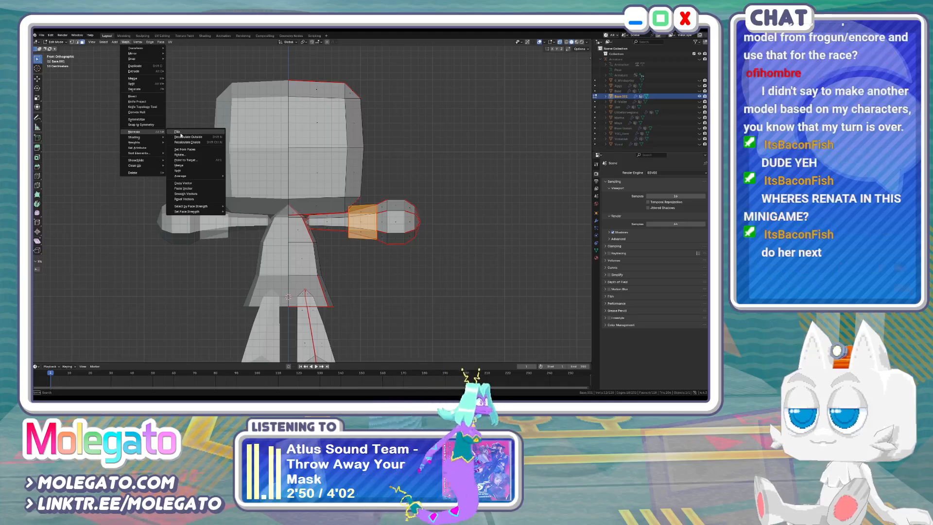
click(179, 133)
key(Tab)
key(alt+z)
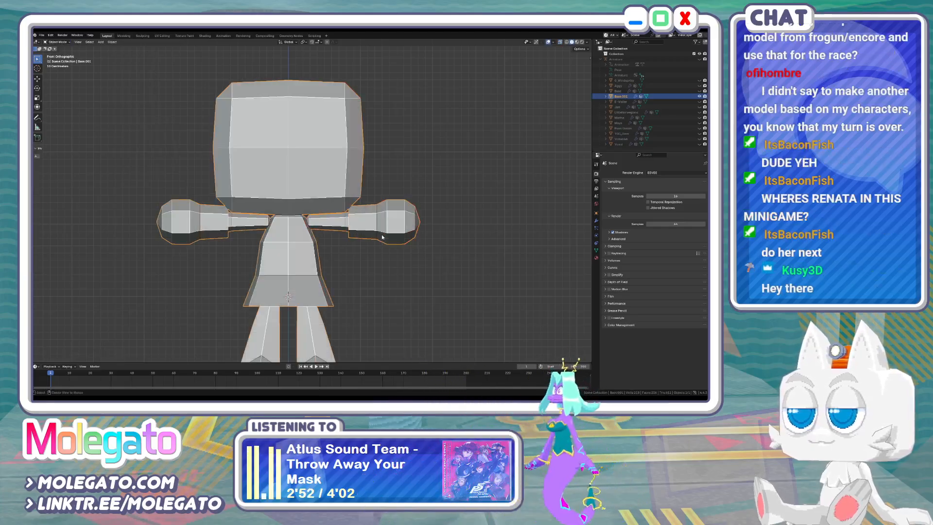
shift+middle_drag(383, 247, 387, 197)
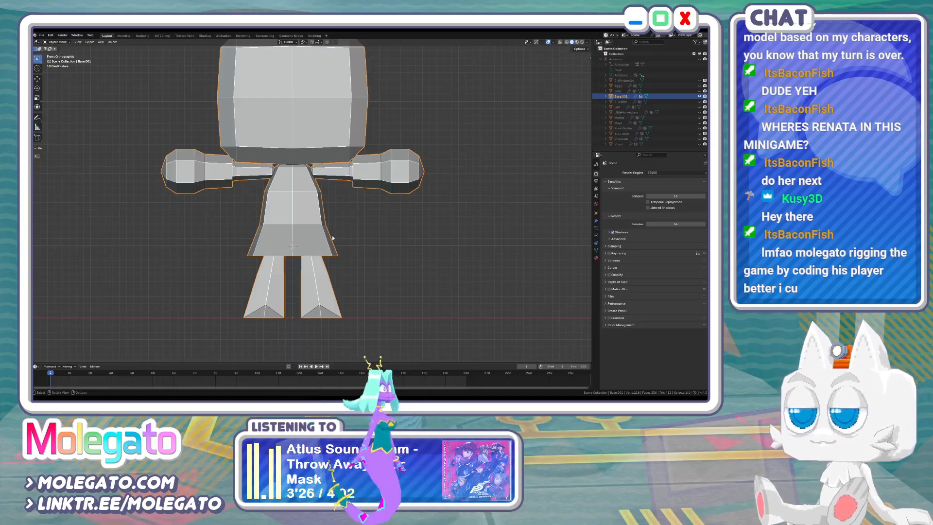
shift+middle_drag(342, 244, 391, 290)
scroll(391, 290, down, 1)
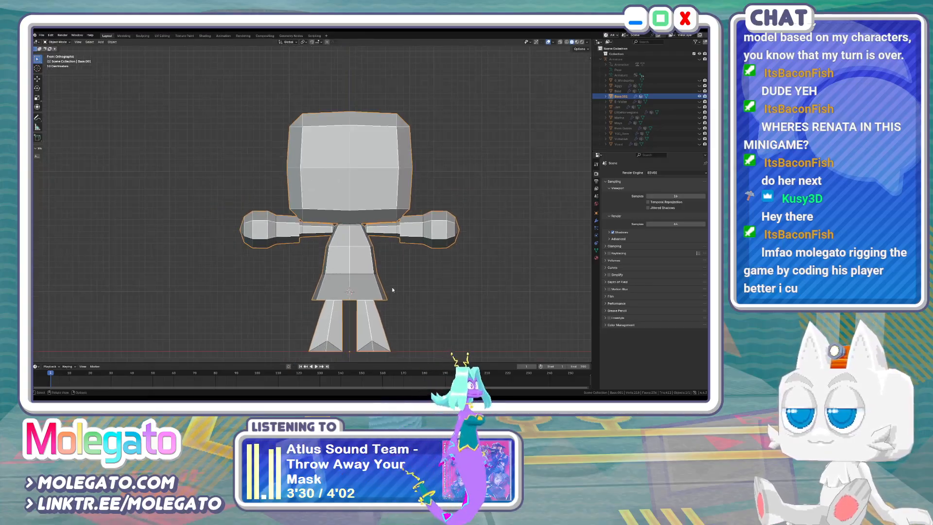
shift+middle_drag(402, 260, 406, 291)
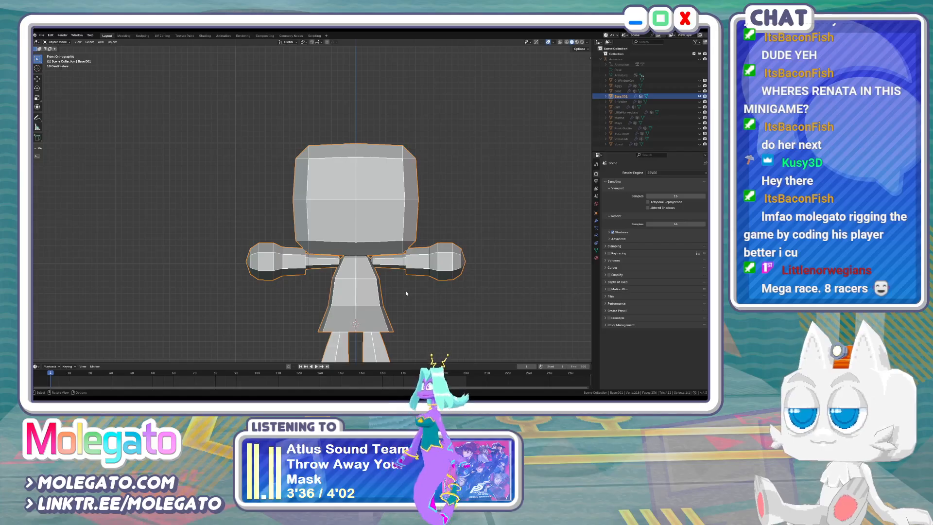
Select the skirt's bottom edge loop in side view and move it backward along Y so the hem is centred under the body
key(KP_3)
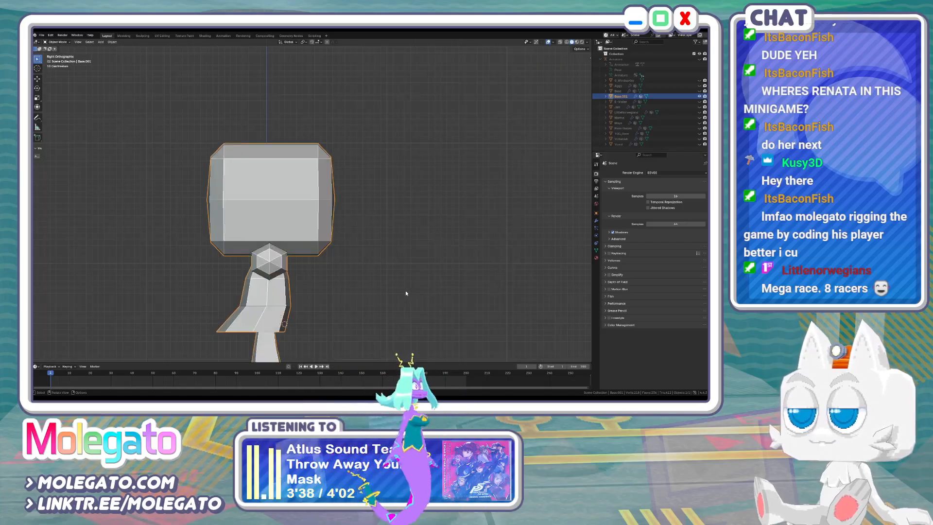
key(Tab)
key(KP_Decimal)
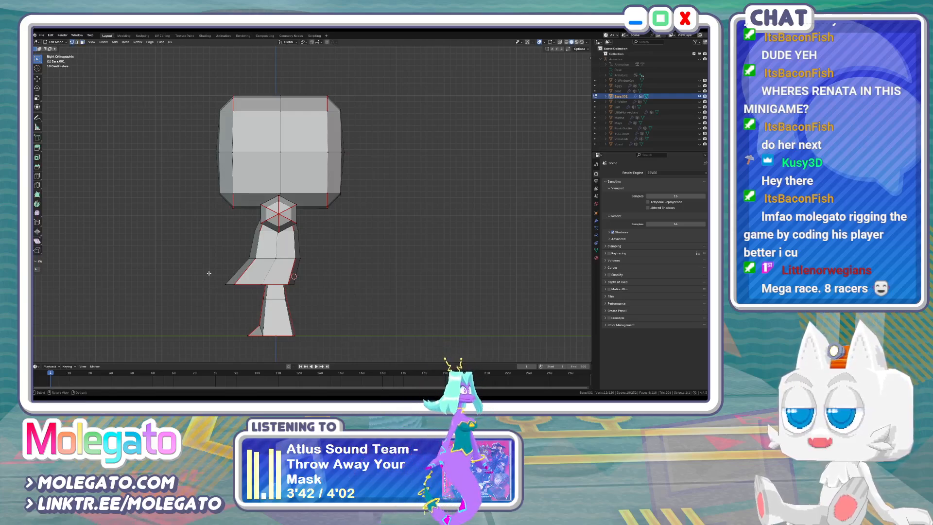
key(alt+z)
drag(208, 274, 311, 292)
key(g)
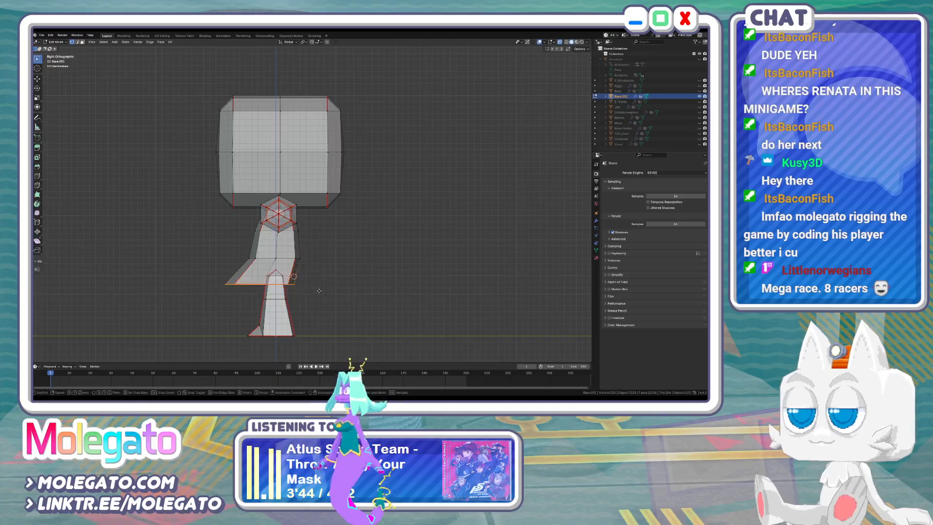
key(y)
click(332, 291)
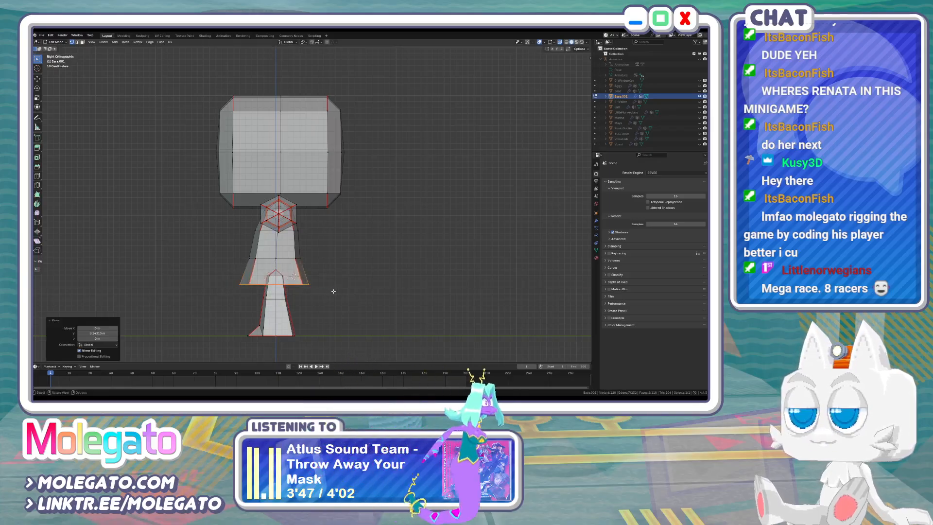
Return to Object Mode in front view and save the file
key(KP_1)
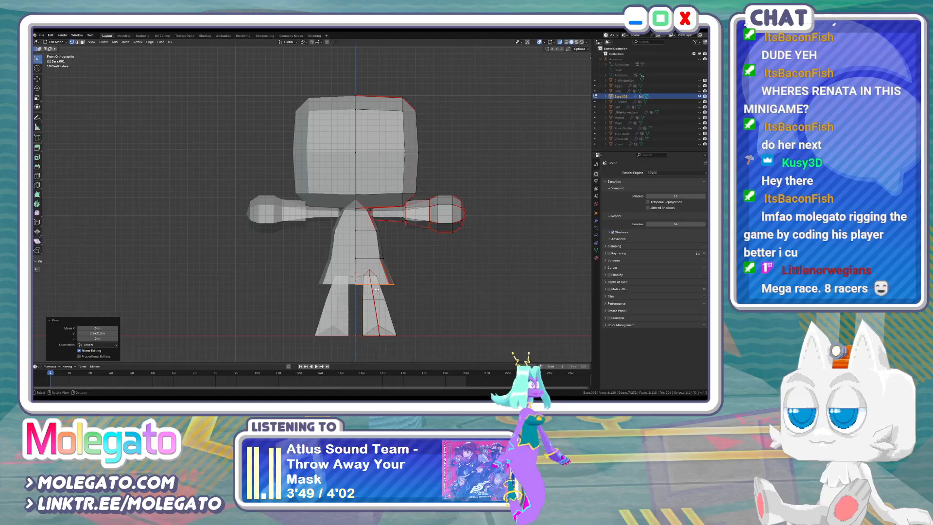
key(Tab)
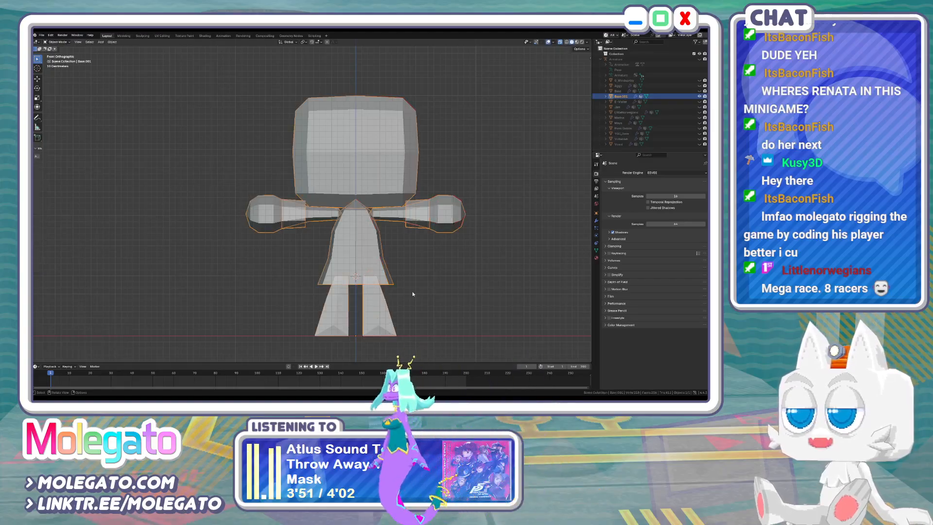
key(ctrl+s)
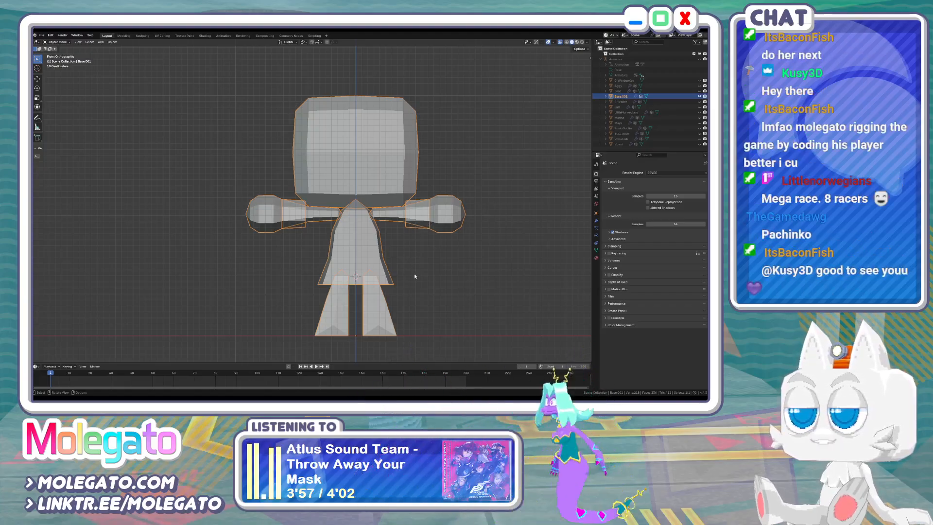
Isolate the head in Edit Mode by hiding all the mesh parts not linked to it
shift+middle_drag(416, 255, 383, 270)
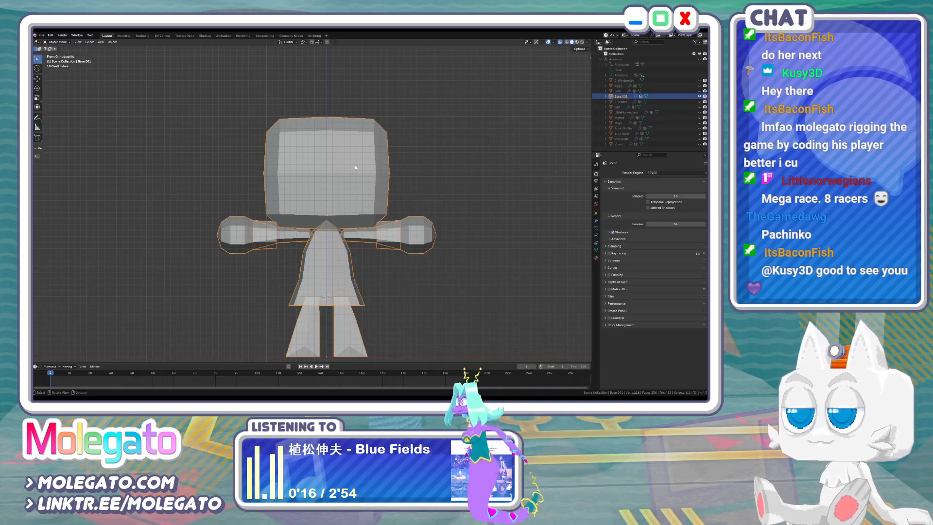
key(KP_3)
key(Tab)
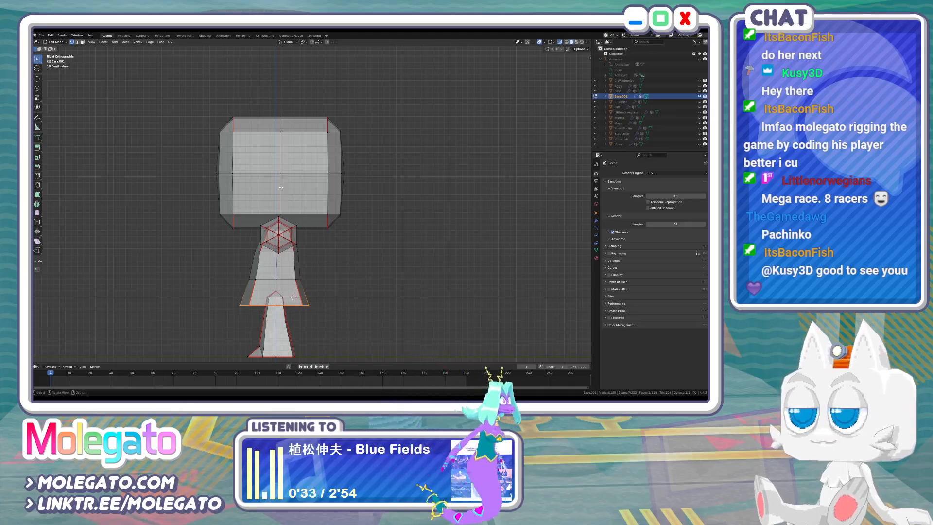
key(ctrl+l)
key(ctrl+i)
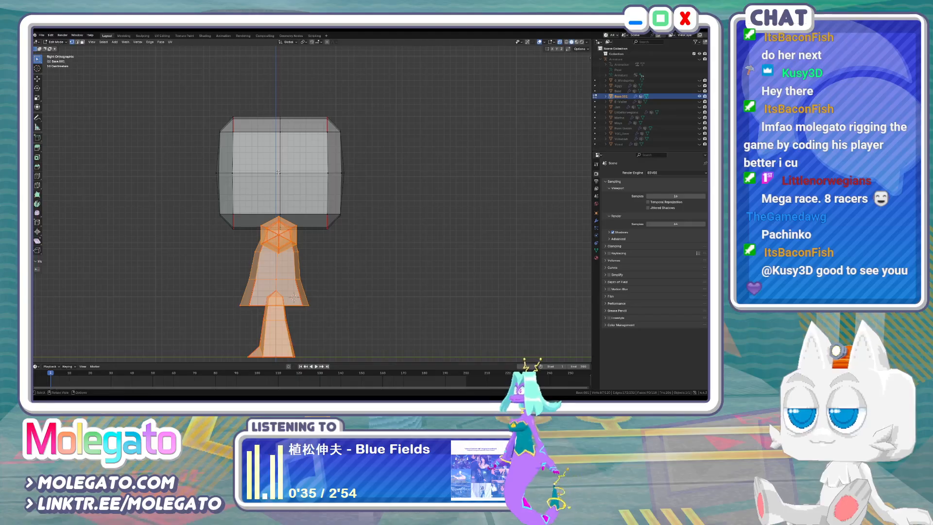
key(h)
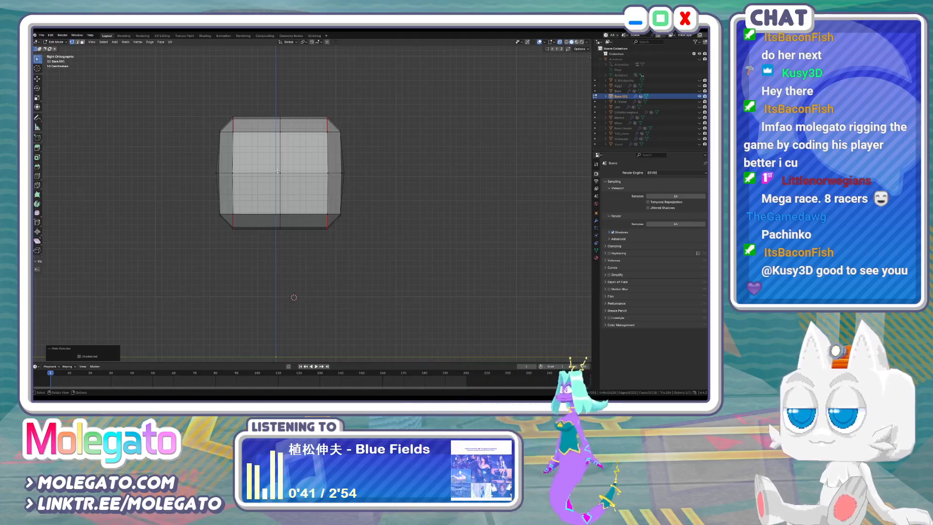
Knife-cut the head's side from its centre to the bottom edge and pull the lower back part far down as long hair
key(1)
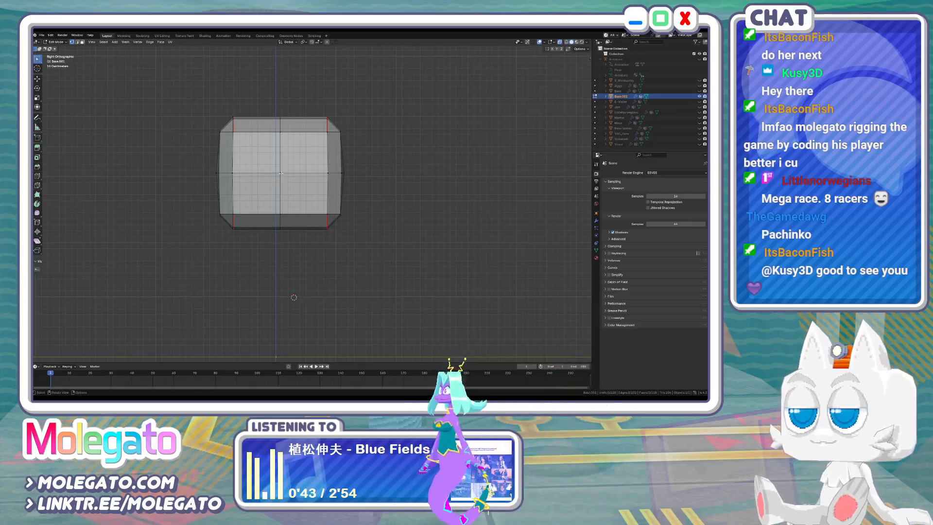
click(287, 213)
click(291, 227)
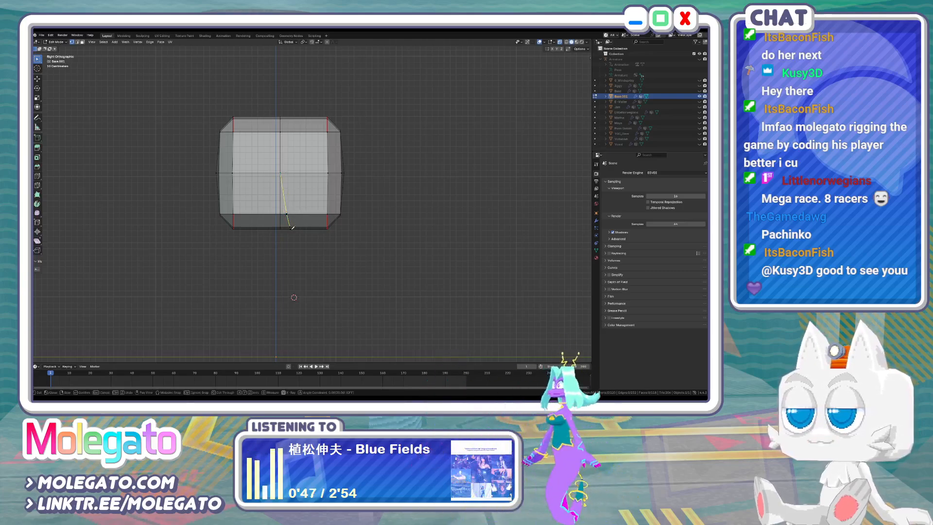
key(Return)
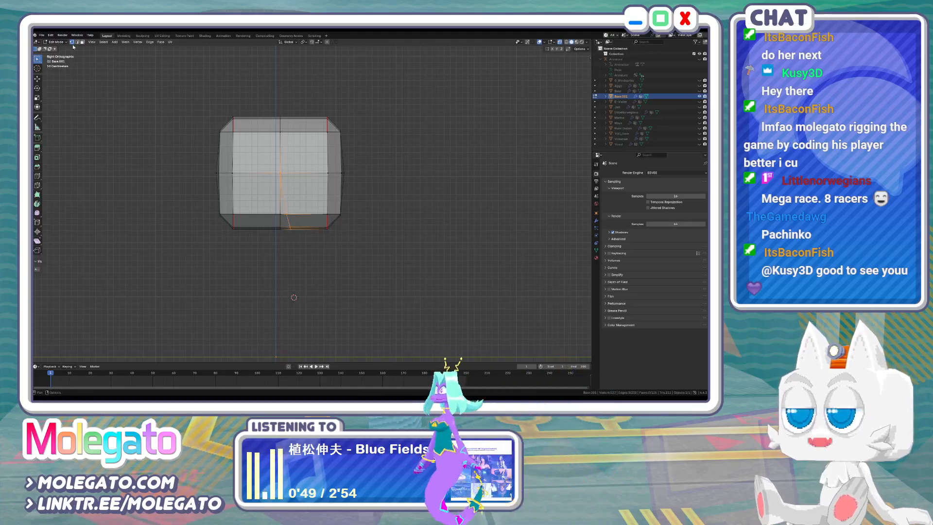
key(g)
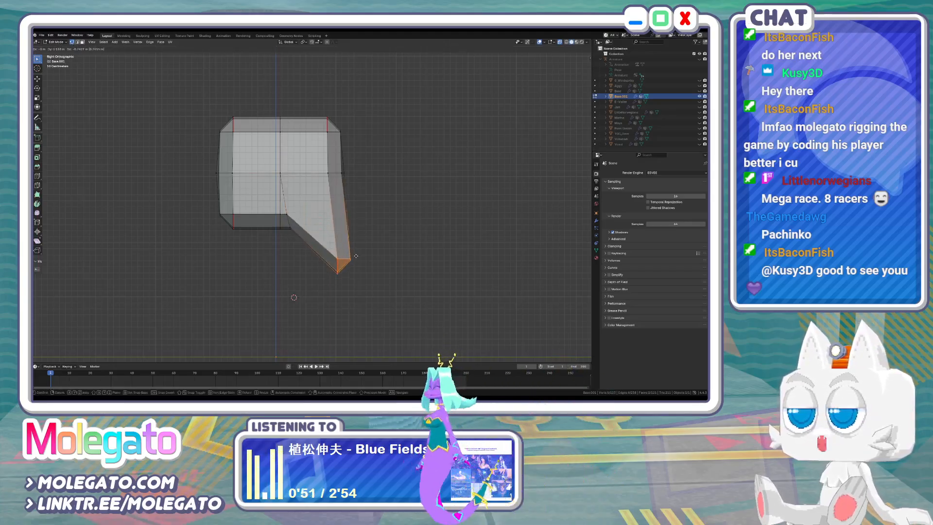
click(368, 315)
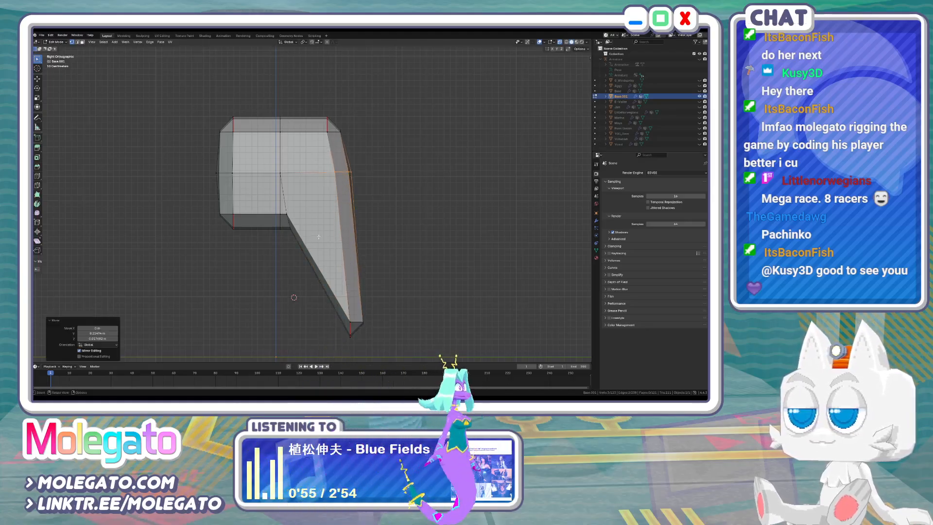
Cut a horizontal edge across the back hair at jaw height and nudge its rear vertices to curve the back profile
click(289, 214)
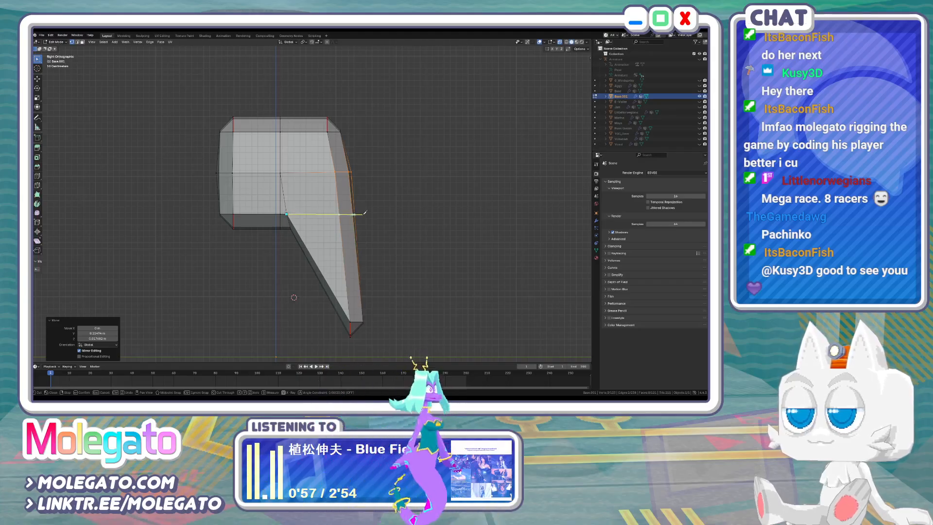
click(364, 214)
key(Return)
drag(332, 203, 378, 221)
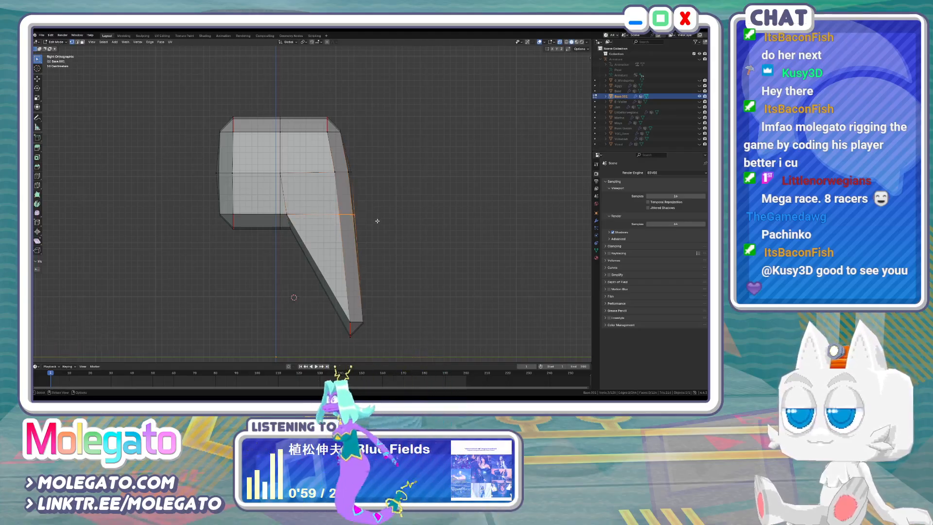
key(g)
click(380, 220)
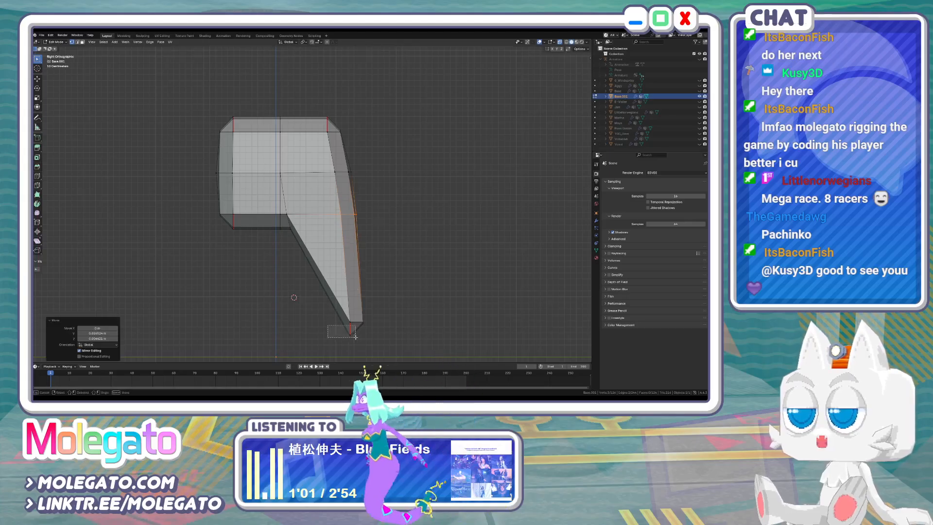
Move and slide the vertices at the hair's lower tip to widen it and flatten its bottom end in side view
key(g)
drag(355, 337, 356, 317)
click(343, 331)
key(g)
key(g)
click(333, 323)
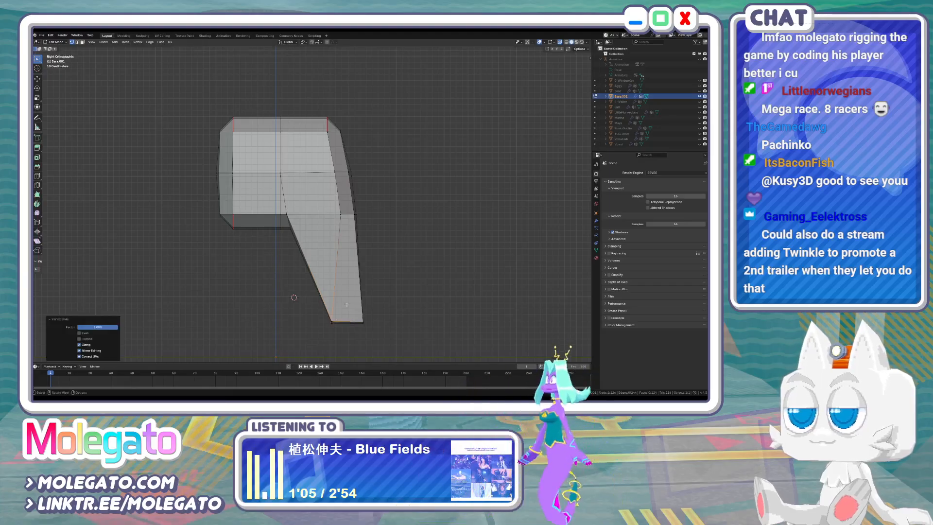
Undo the last vertex slide at the hair's lower tip
middle_drag(334, 323, 292, 349)
click(292, 351)
key(ctrl+z)
key(ctrl+z)
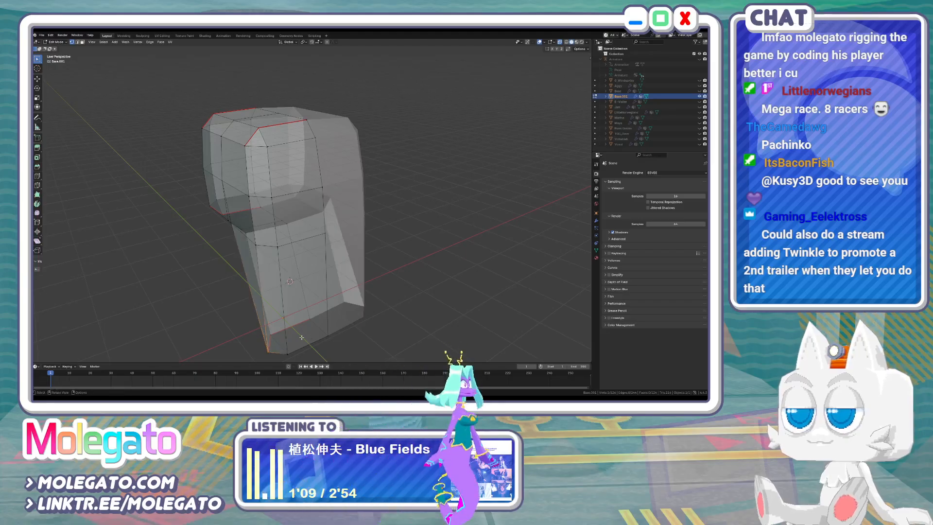
In back view, raise the hair's lower outer vertex and move the bottom corner inward and upward to taper the end
key(KP_3)
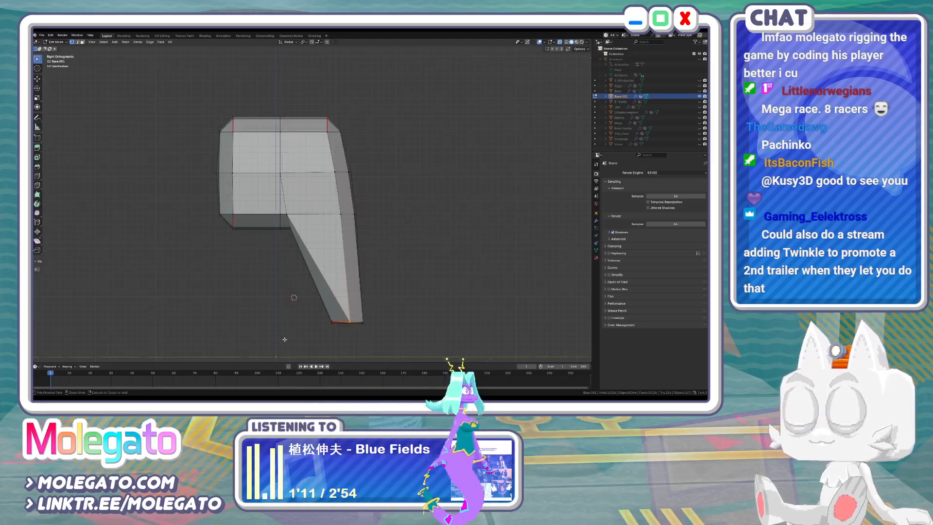
key(ctrl+KP_1)
key(g)
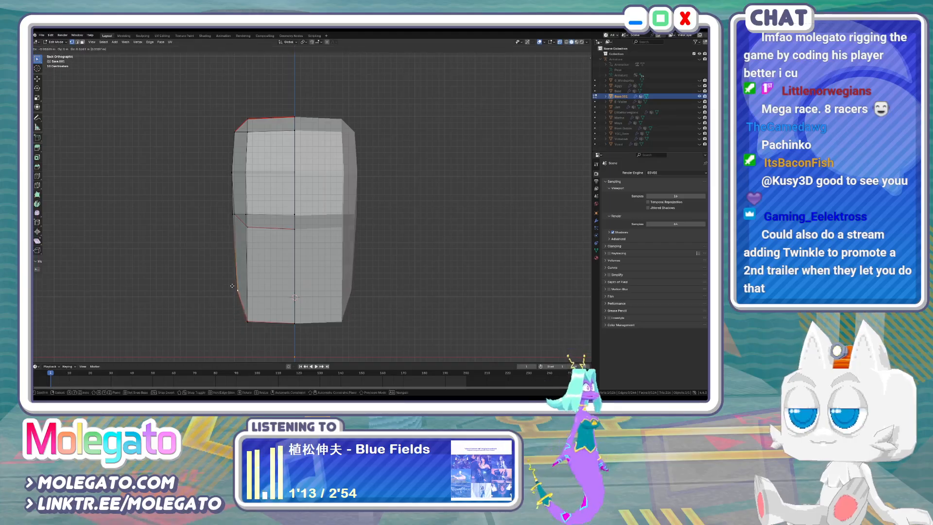
click(232, 286)
drag(236, 312, 265, 341)
key(g)
click(273, 330)
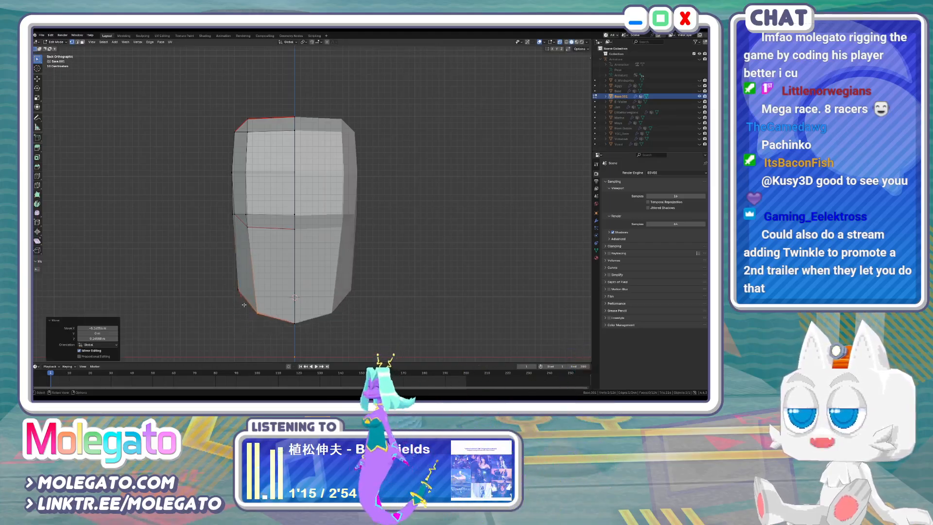
key(g)
click(240, 287)
In front view, adjust the hair's lower side edge along X and move its outer corner vertex outward and up
key(KP_1)
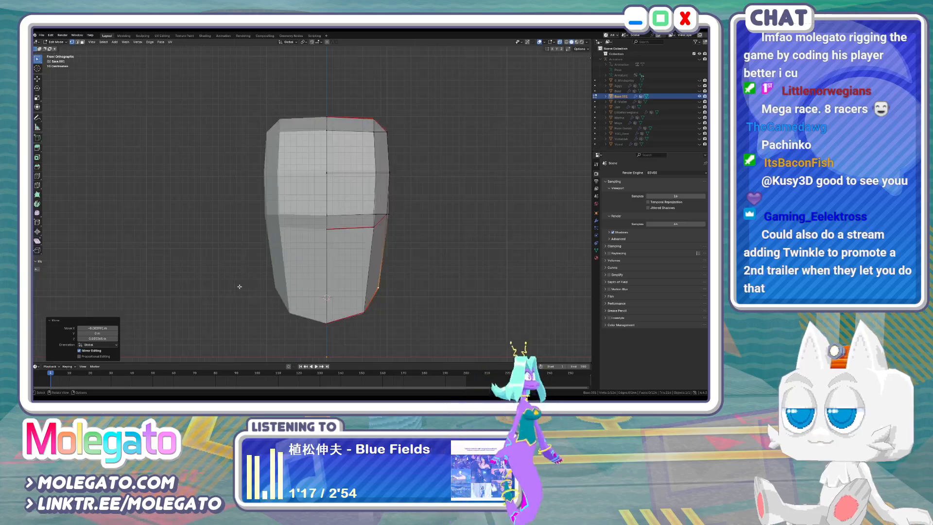
alt+click(392, 285)
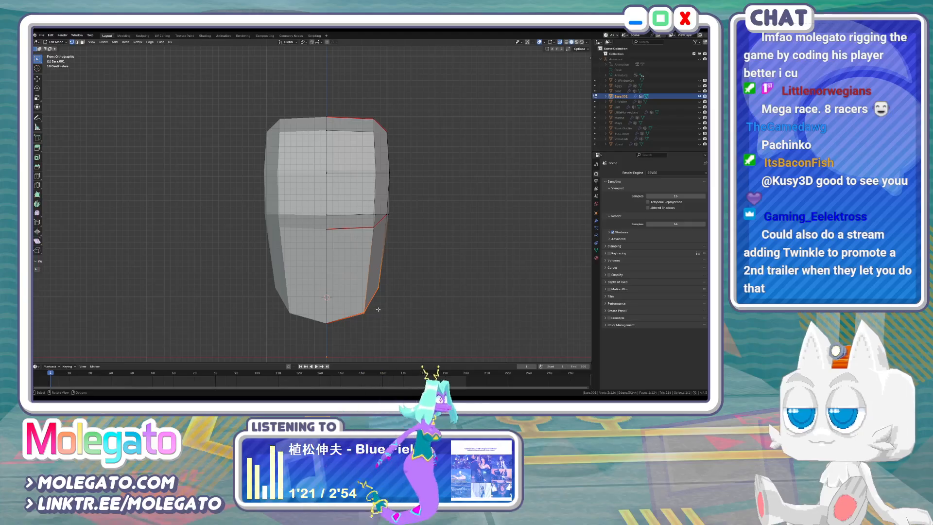
key(g)
key(x)
click(388, 289)
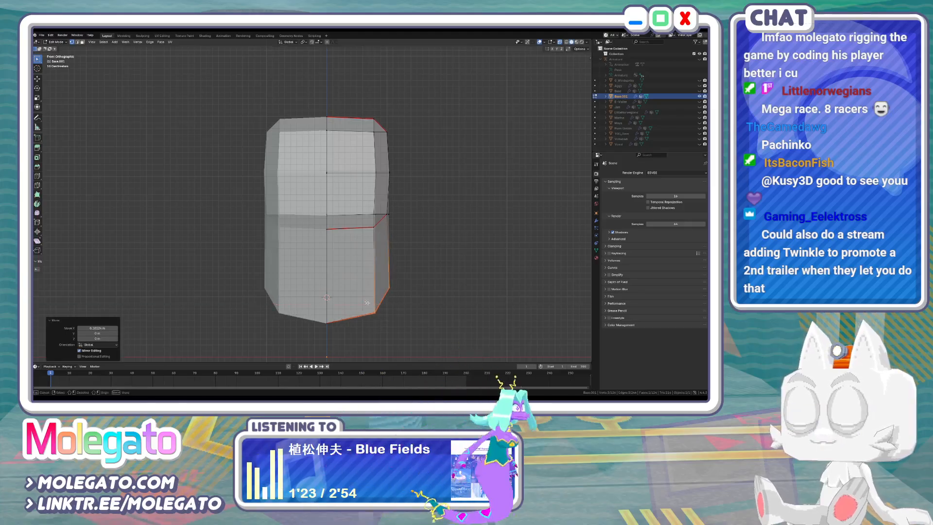
key(g)
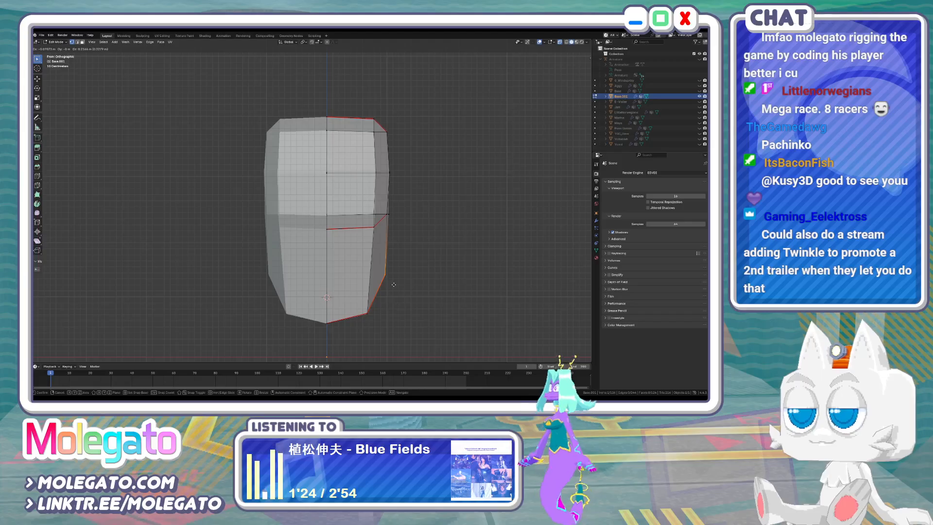
click(400, 278)
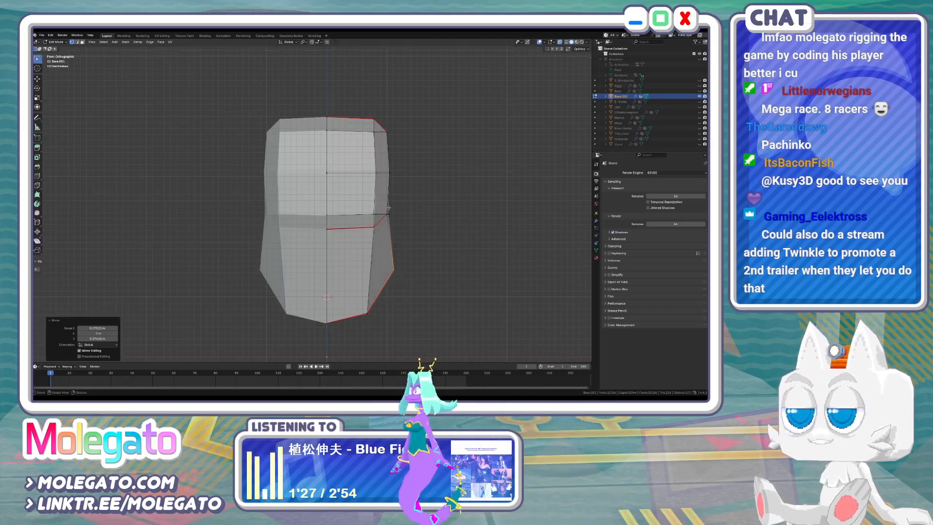
Move the hair's side vertices at jaw height outward along X to smooth the side outline
key(g)
key(x)
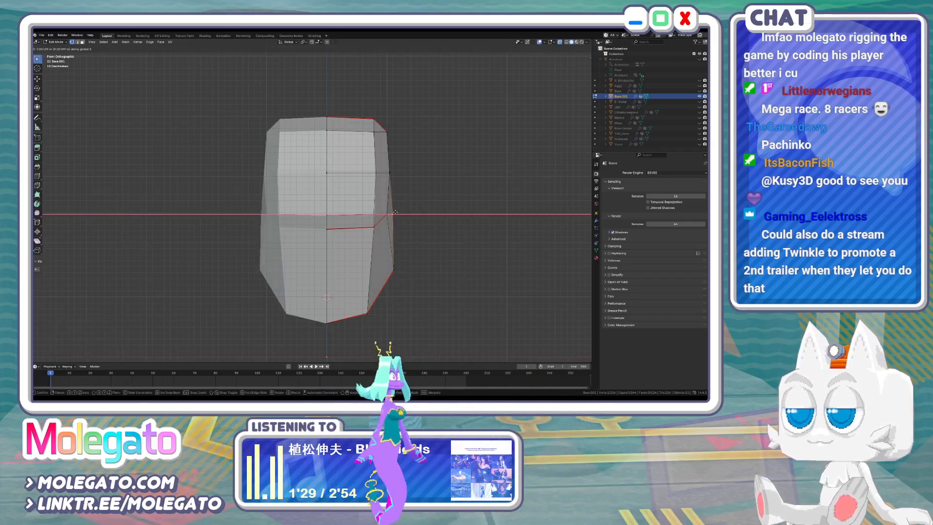
click(395, 213)
middle_drag(395, 213, 323, 232)
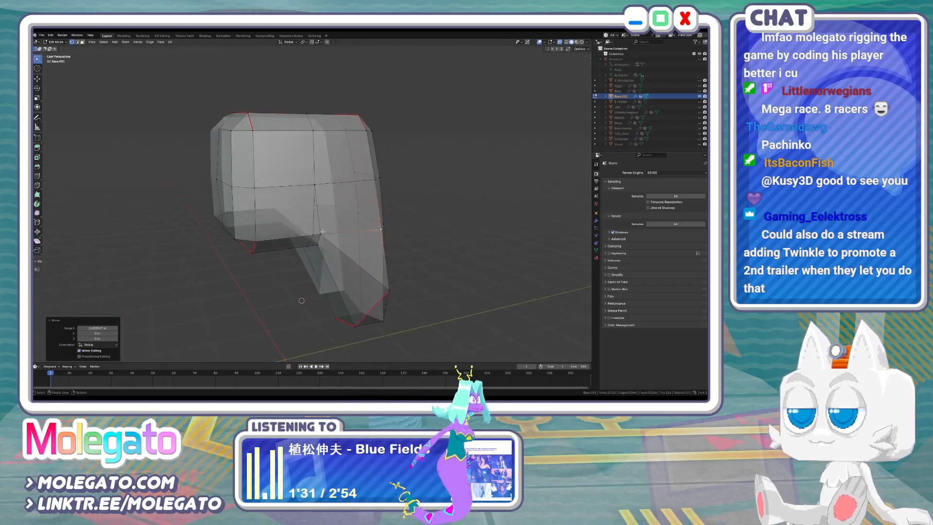
key(KP_1)
key(g)
key(x)
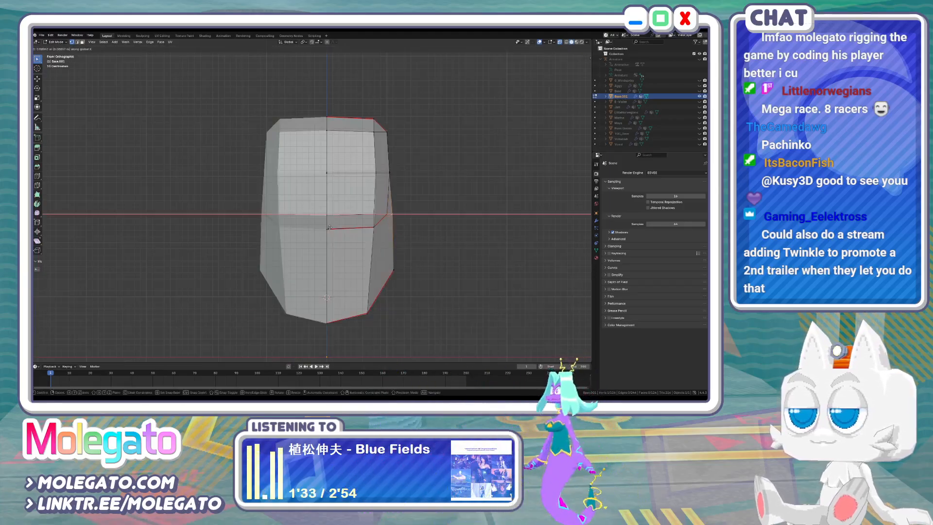
click(330, 228)
Move the hair's front vertex at jaw height forward along Y in side view to straighten the cut line
middle_drag(330, 227, 313, 225)
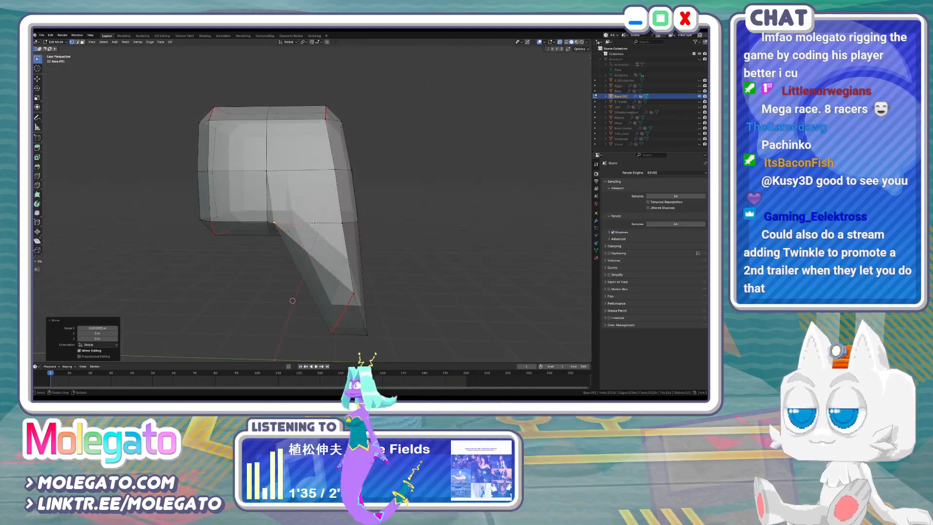
key(KP_3)
scroll(314, 224, up, 1)
key(g)
key(y)
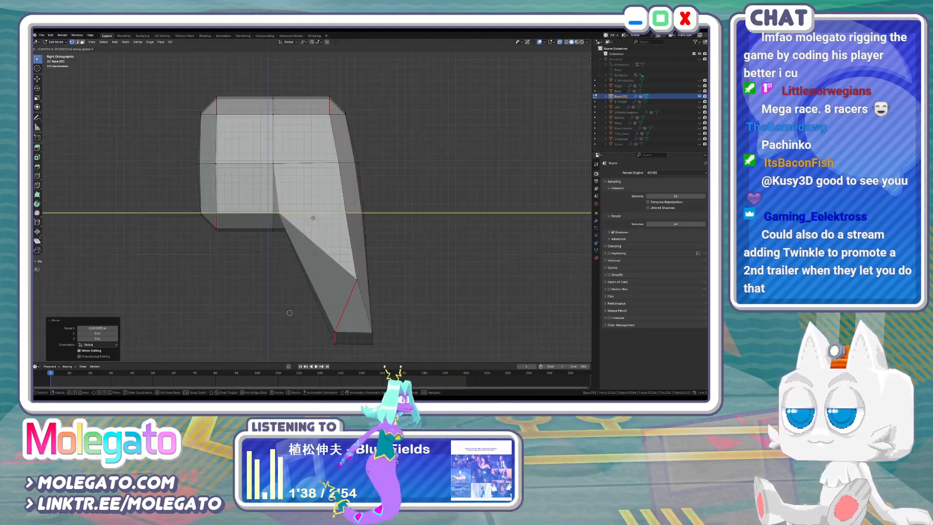
click(297, 220)
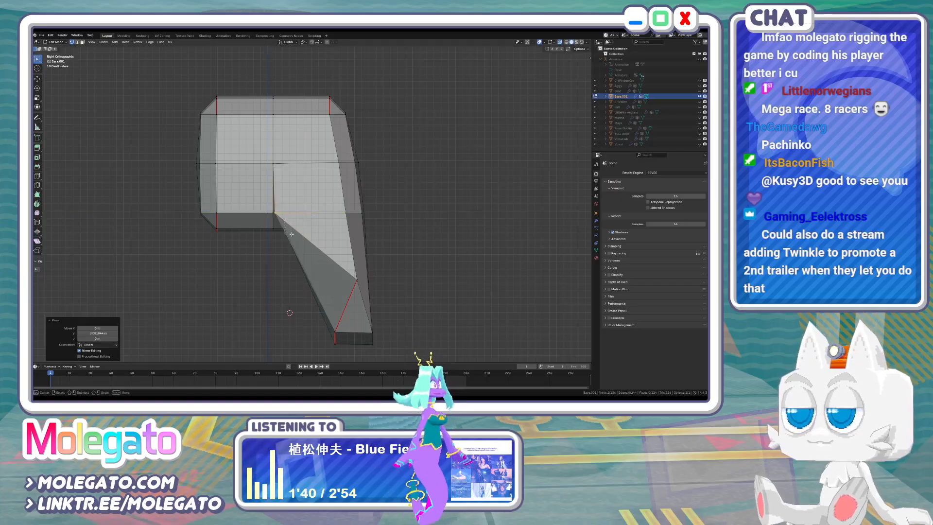
Move the hair's inner vertex under the jaw forward along Y to meet the head's lower back corner
key(g)
key(y)
click(286, 238)
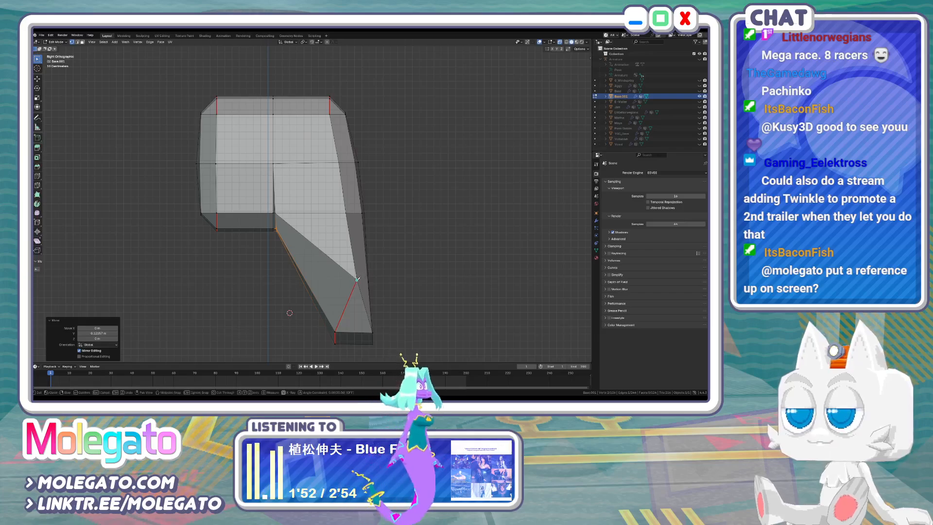
Cut a short edge from the hair's lower bend to its back outline and move the new vertices backward to round the back
click(369, 280)
key(Return)
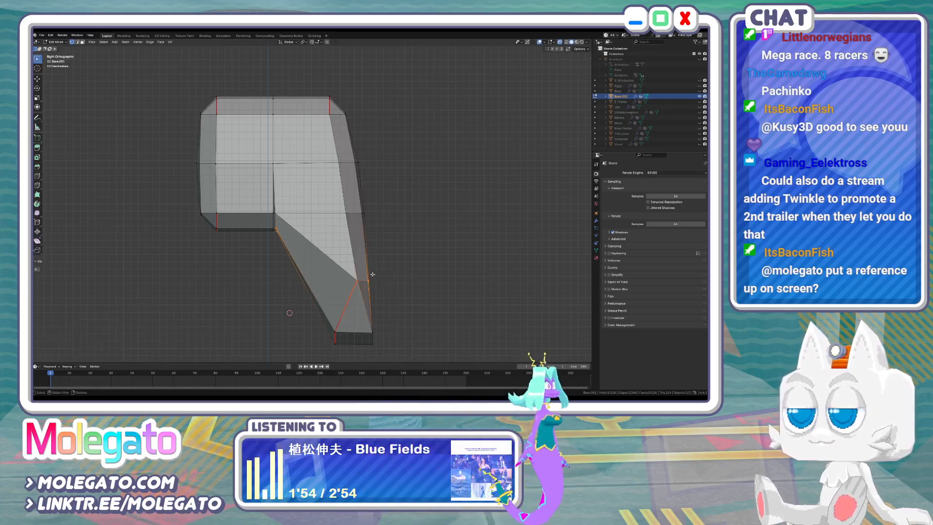
key(g)
click(383, 279)
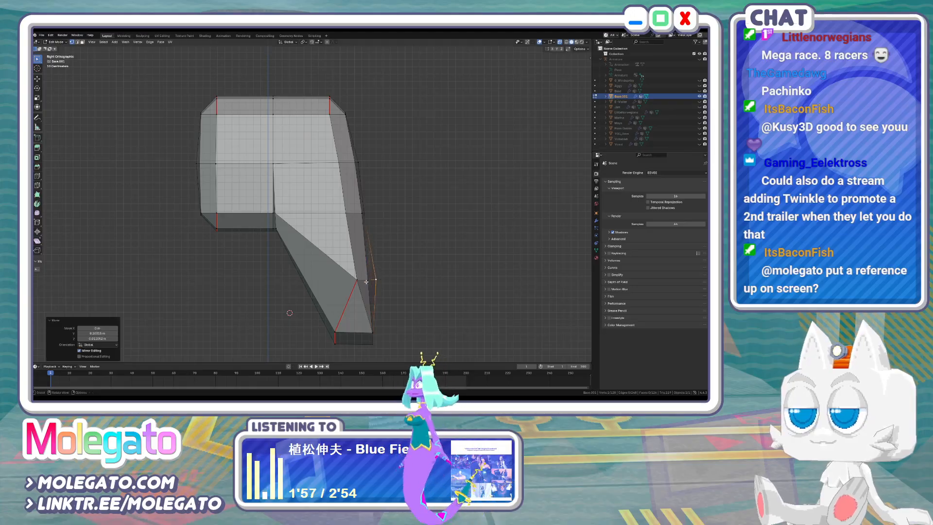
click(369, 280)
key(g)
click(375, 280)
Move the vertices at the hair's bottom back corner forward and slightly down to narrow the tip
click(373, 335)
key(g)
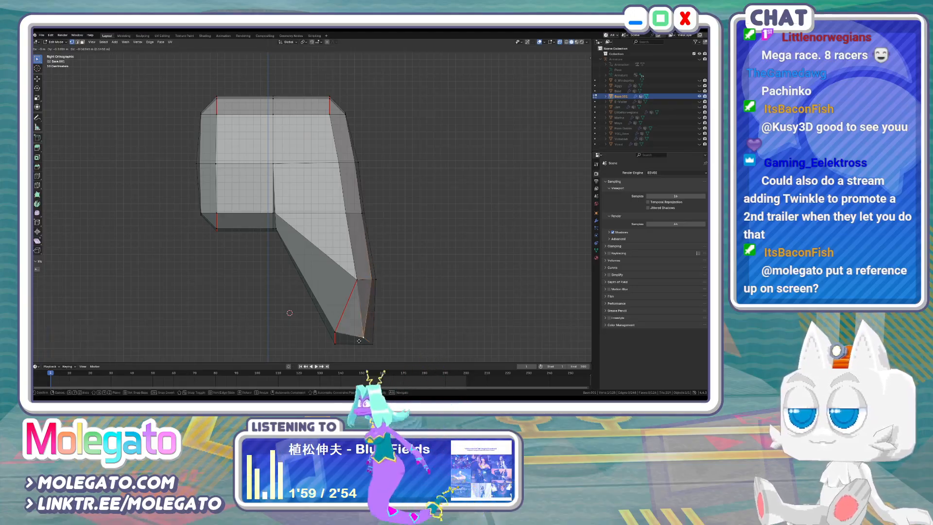
click(360, 343)
key(g)
click(354, 349)
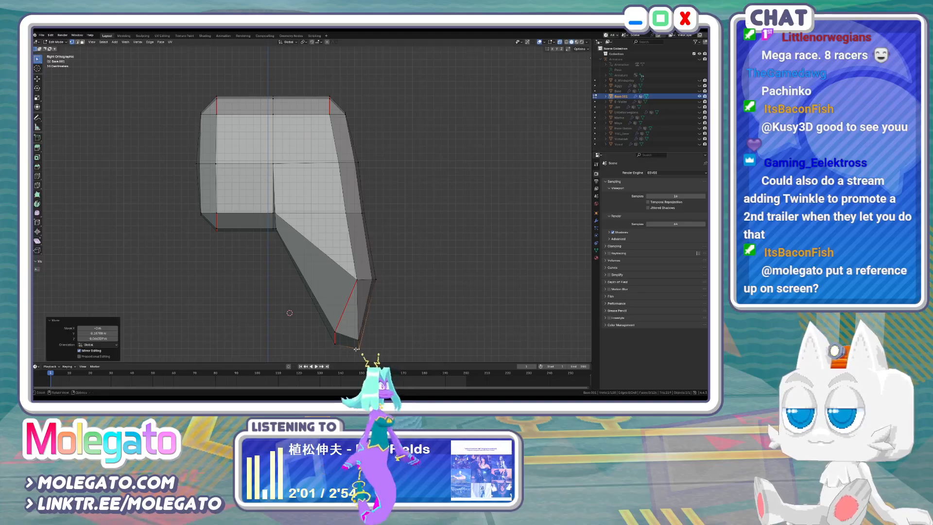
Move the short edge at the hair's bottom front corner slightly forward and upward to slant the tip
click(330, 337)
key(g)
key(g)
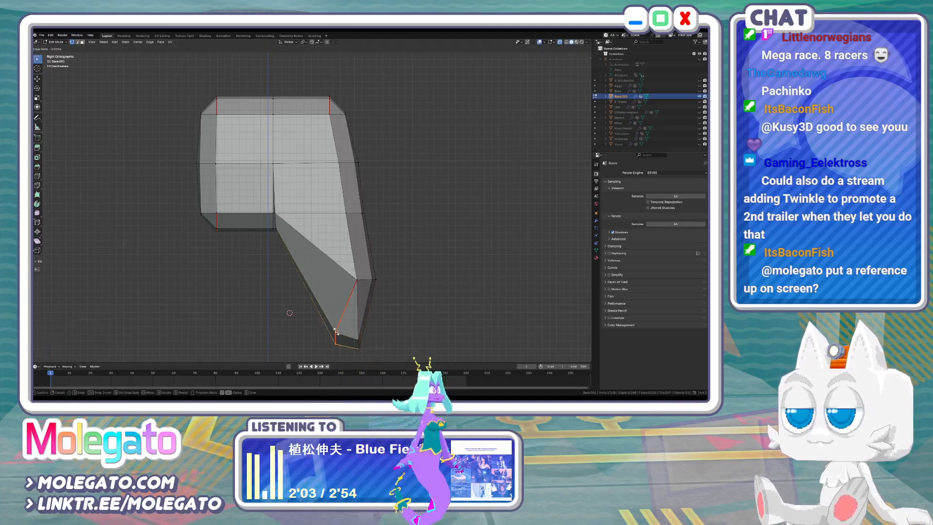
key(g)
click(330, 326)
Move the hair's side vertices at the lower bend and at jaw height forward to straighten the side edge
click(359, 347)
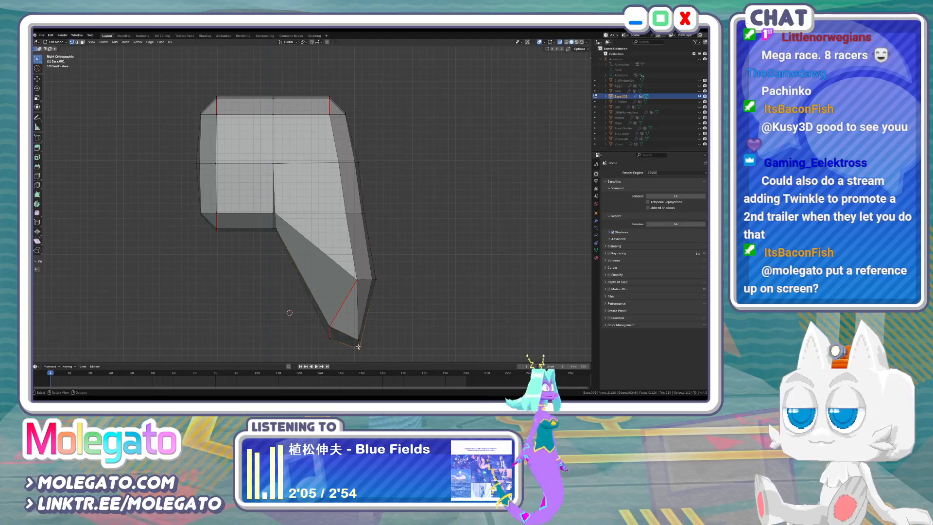
shift+click(359, 338)
shift+click(357, 281)
right_click(358, 282)
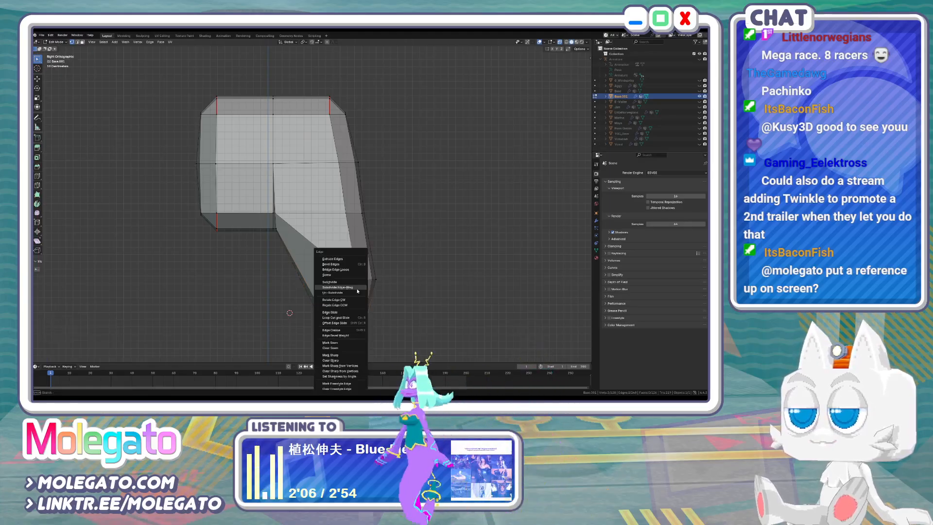
key(g)
click(346, 227)
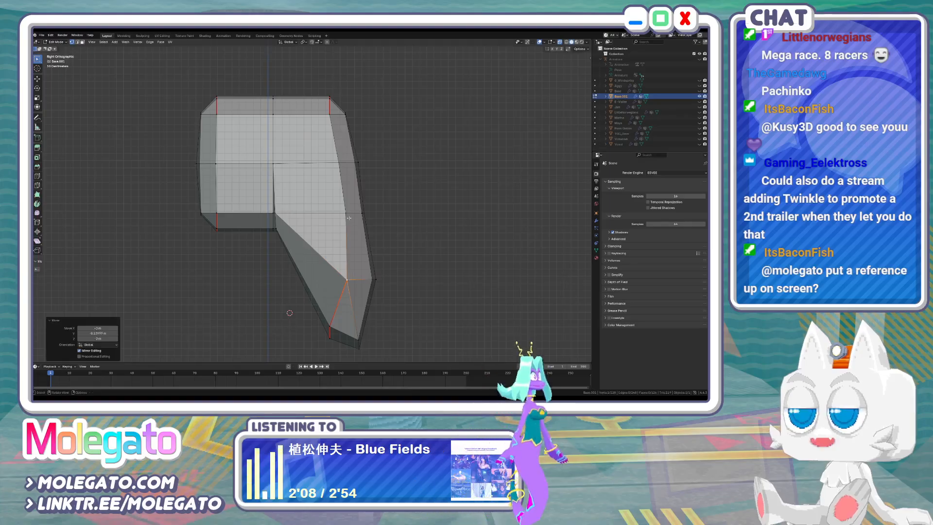
key(g)
click(345, 216)
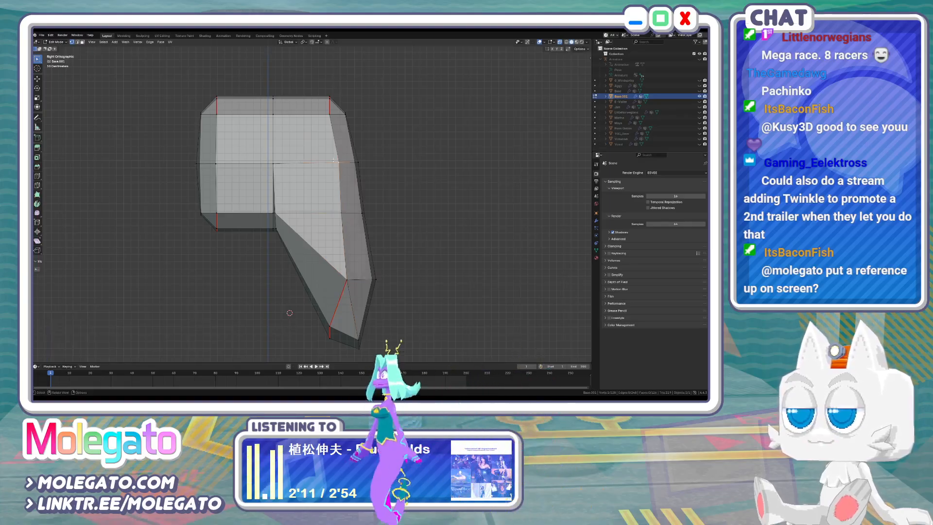
In front view, adjust the hair's side vertices at mid-head and jaw height along X to round the outline
key(KP_1)
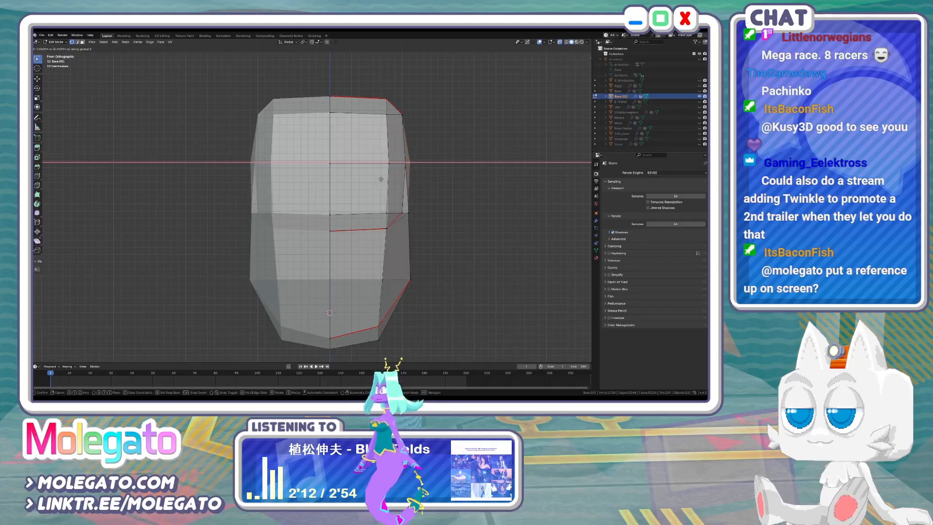
click(382, 179)
middle_drag(381, 179, 415, 218)
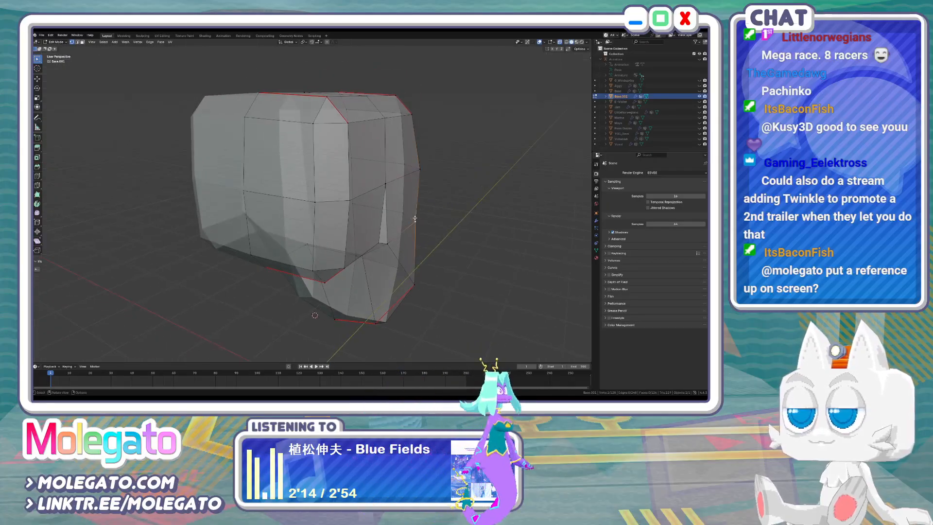
key(KP_1)
key(g)
key(x)
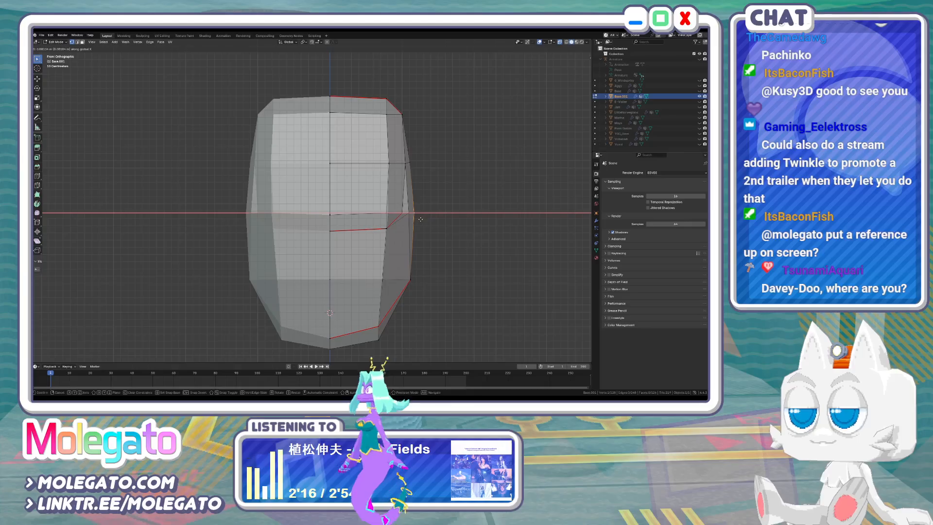
click(420, 219)
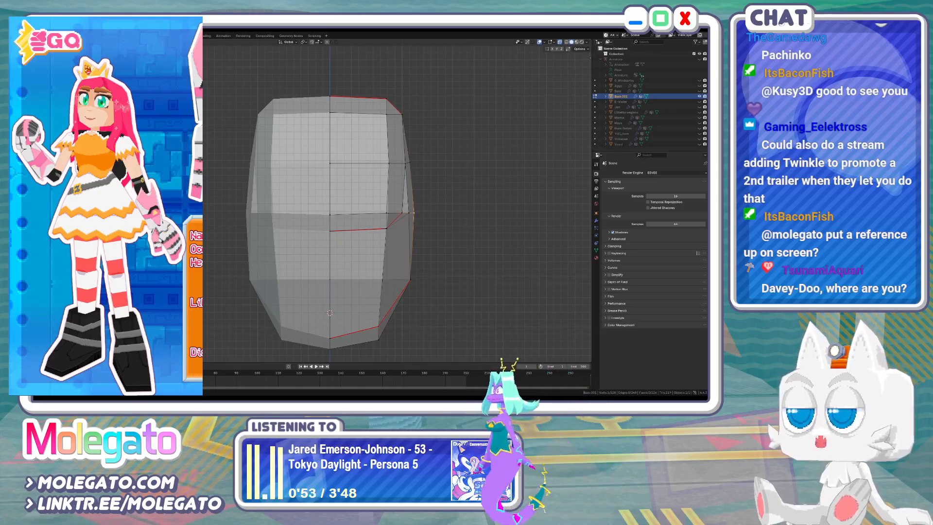
Try to slide the seam vertices at the top and middle of the head's side forward in side view
right_click(405, 210)
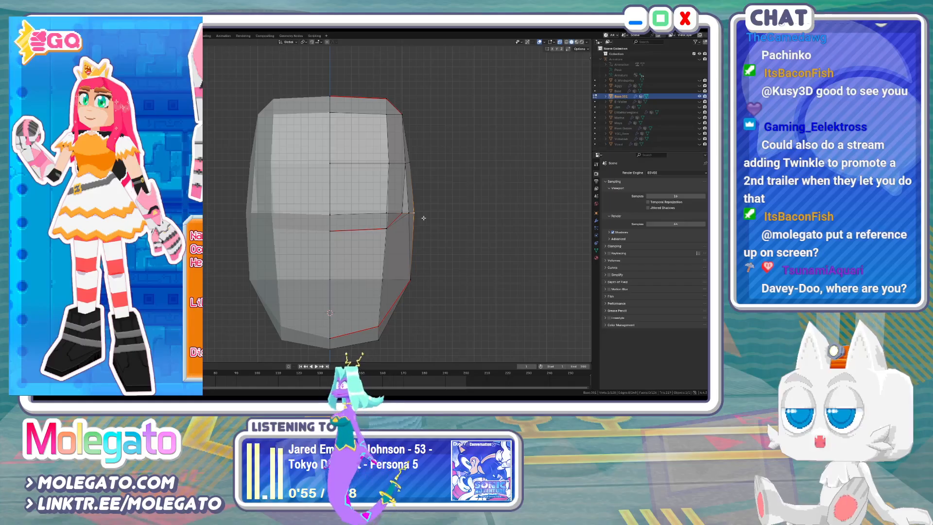
middle_drag(424, 219, 275, 159)
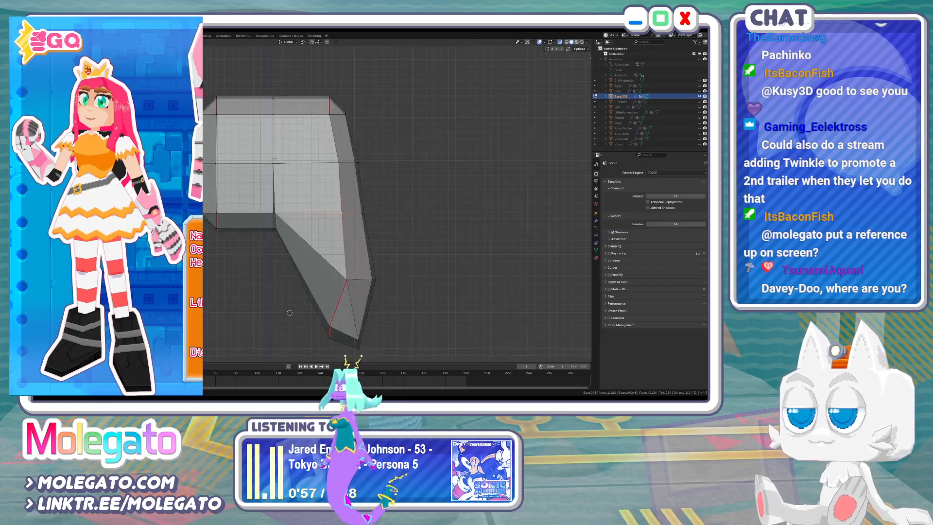
click(273, 113)
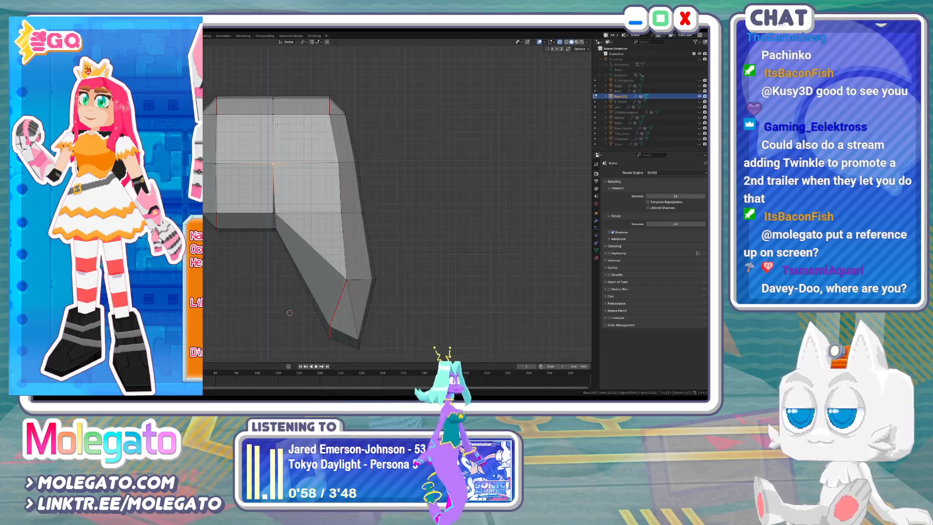
shift+click(273, 97)
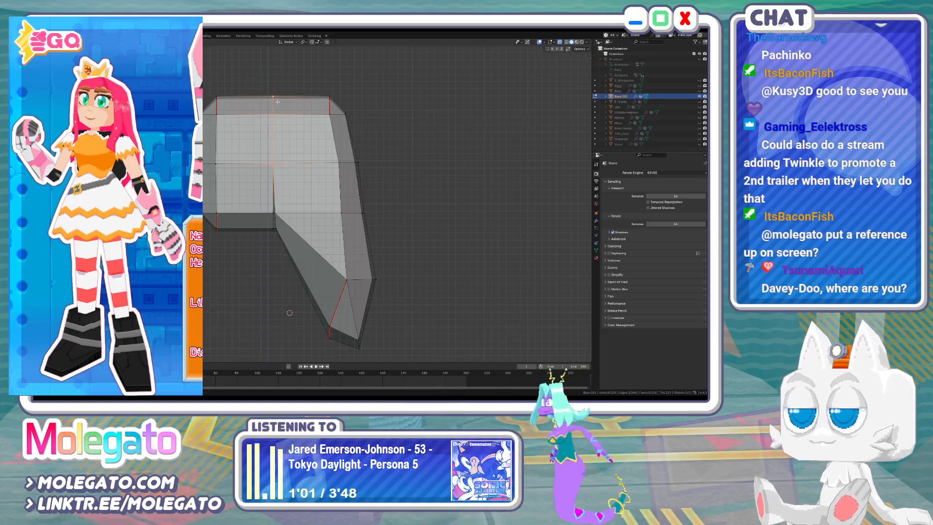
key(g)
key(g)
right_click(249, 101)
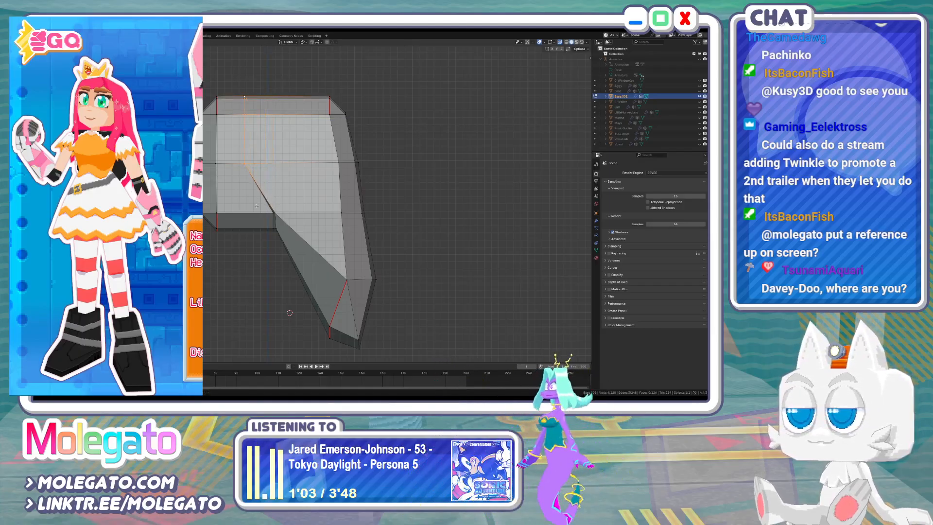
middle_drag(258, 190, 289, 195)
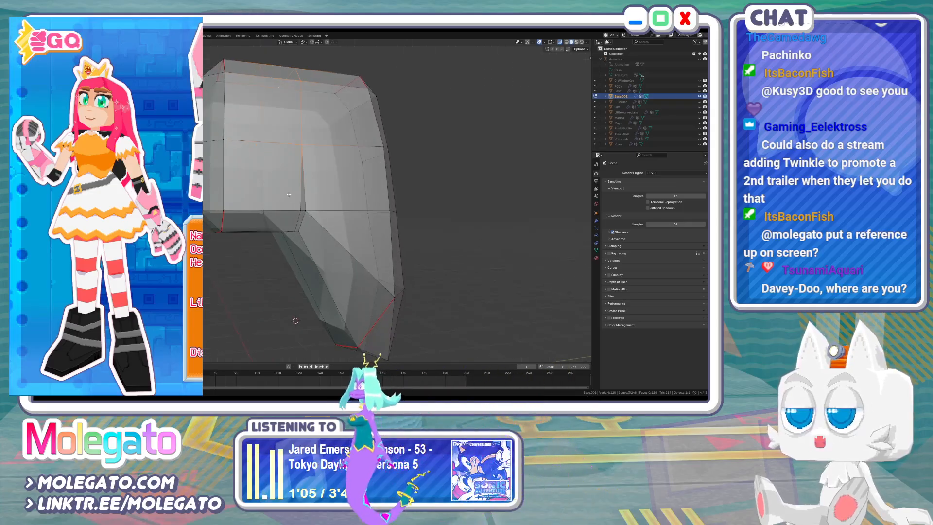
Try to add an edge across the jaw's underside in side view and slide it forward
key(KP_3)
key(k)
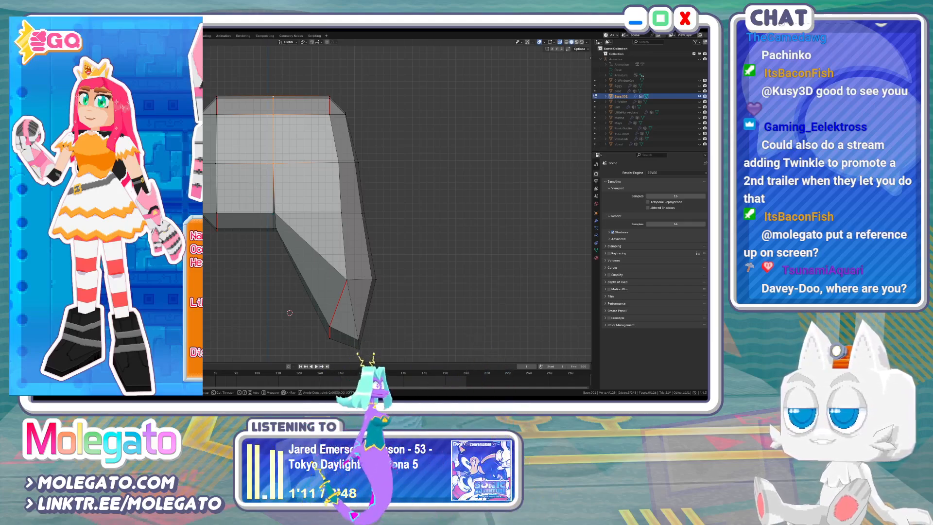
click(269, 216)
ctrl+click(272, 234)
key(g)
key(g)
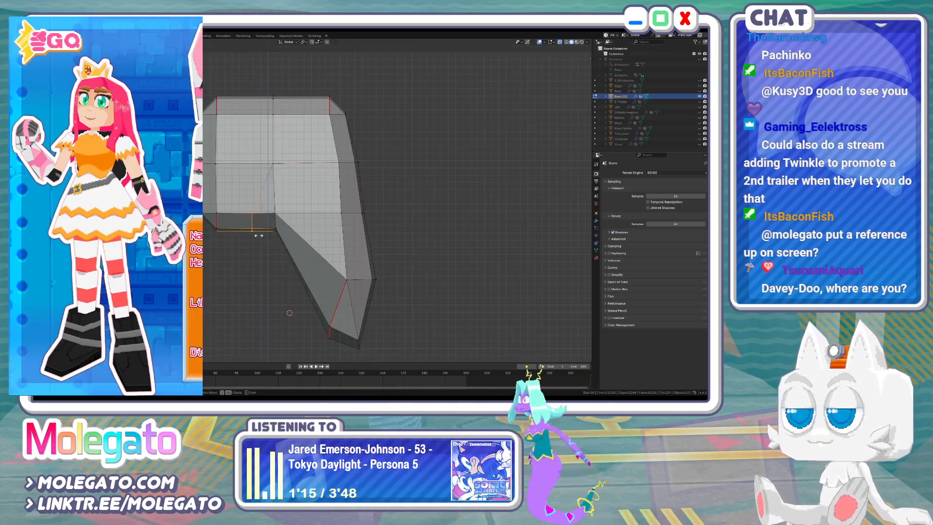
click(259, 236)
middle_drag(260, 214, 292, 219)
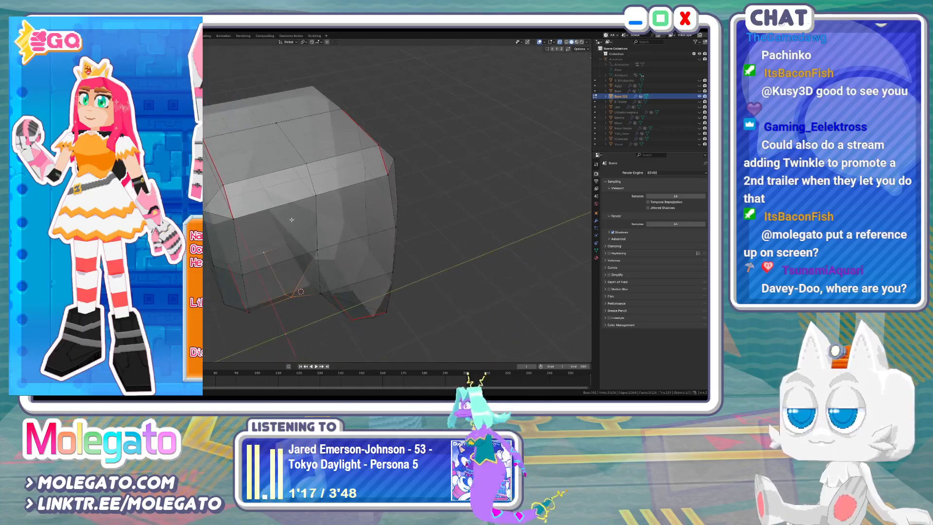
In front view, move the hair's seam vertex at mid-head height outward along X
middle_drag(335, 268, 342, 255)
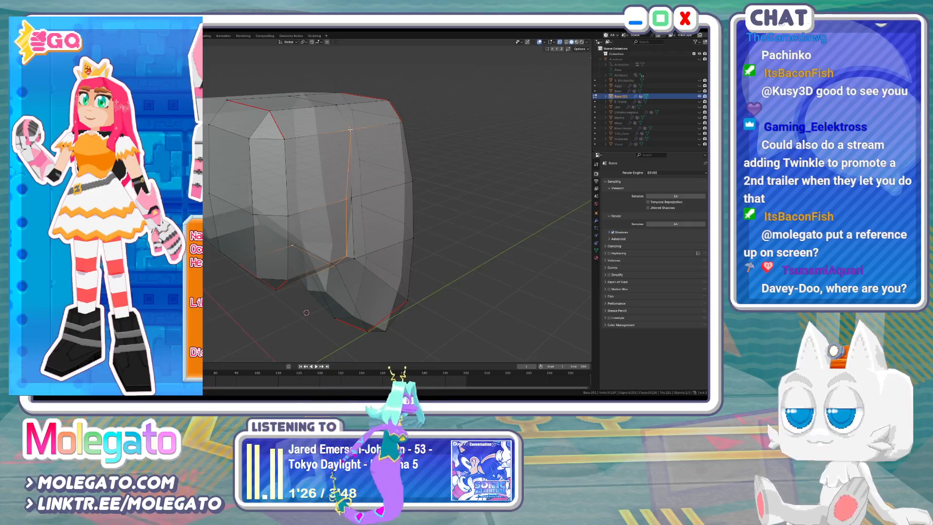
key(KP_1)
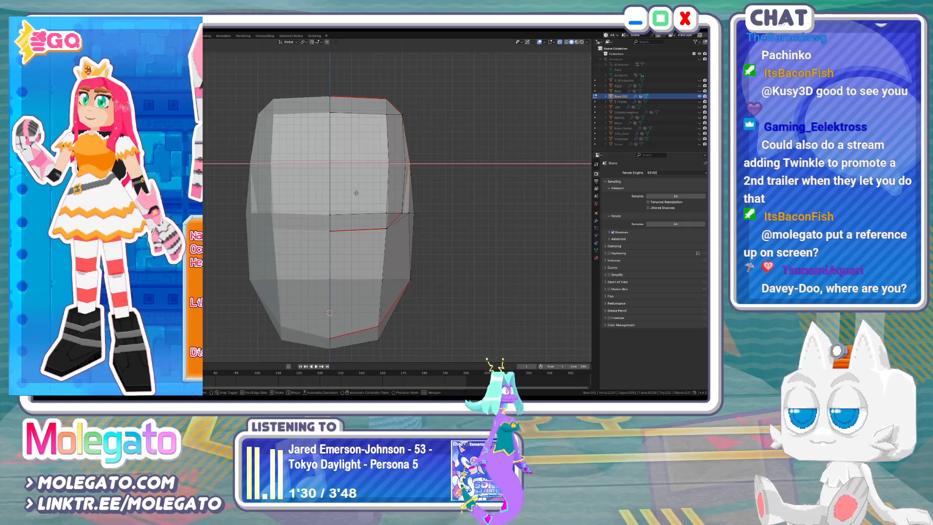
click(356, 193)
middle_drag(426, 196, 363, 206)
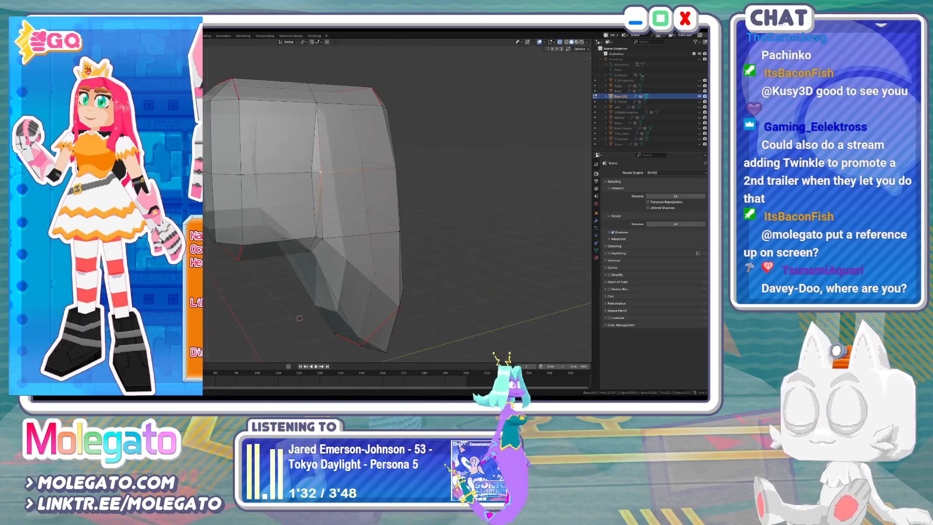
Dissolve the selected edge at the seam between the face and the hair
click(291, 214)
click(317, 194)
key(x)
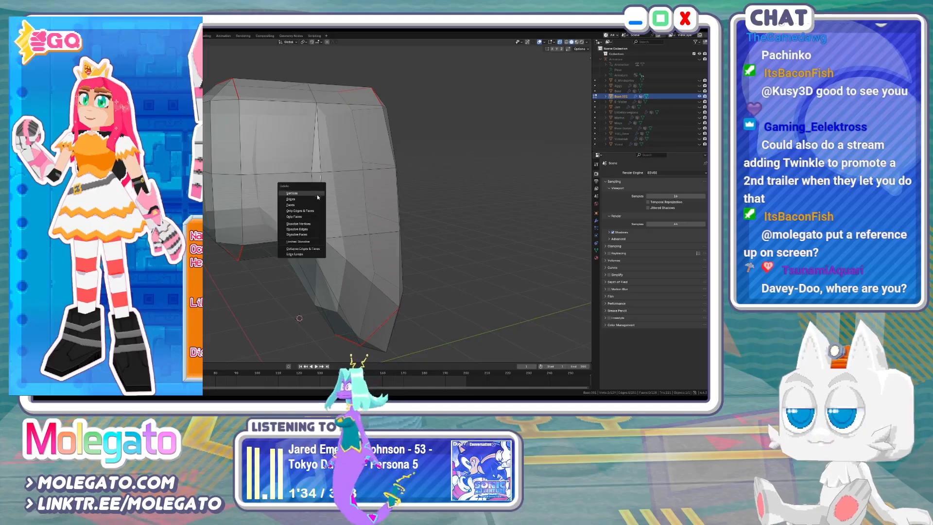
click(305, 230)
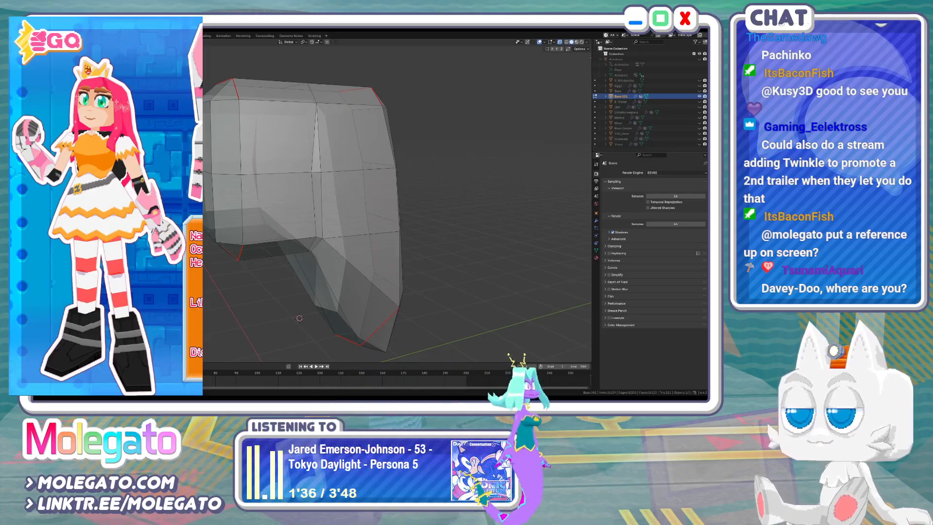
Select the narrow strip faces between the face and the hair and extrude them forward in side view
key(1)
shift+click(318, 203)
key(KP_3)
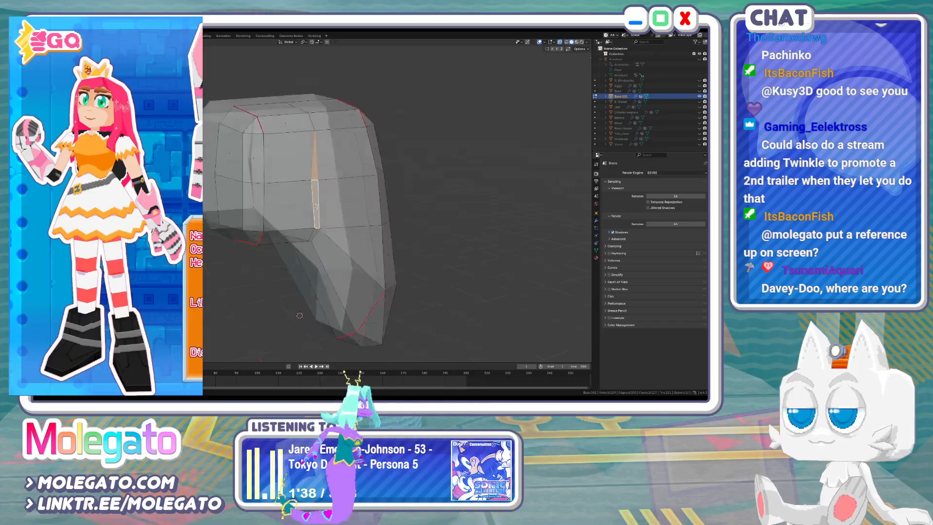
key(e)
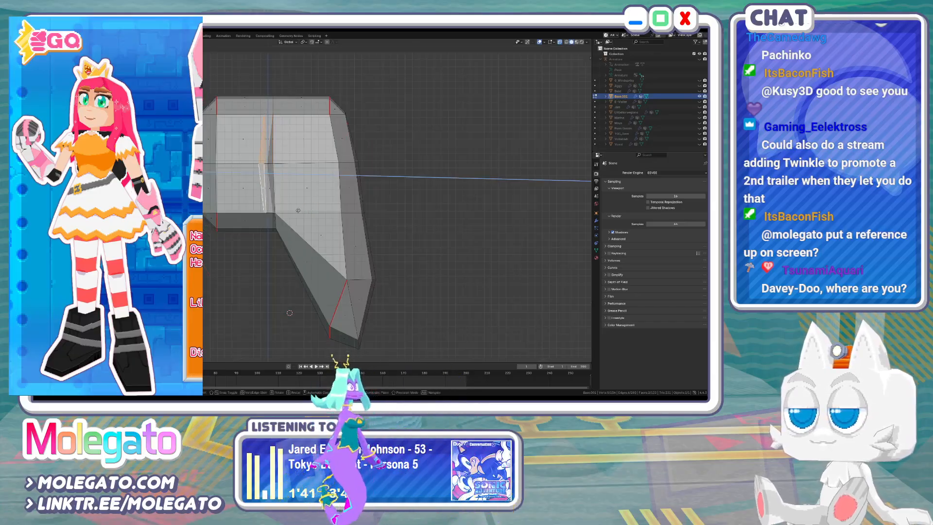
click(297, 211)
Select the connected head and hair mesh and merge its overlapping vertices by distance
key(1)
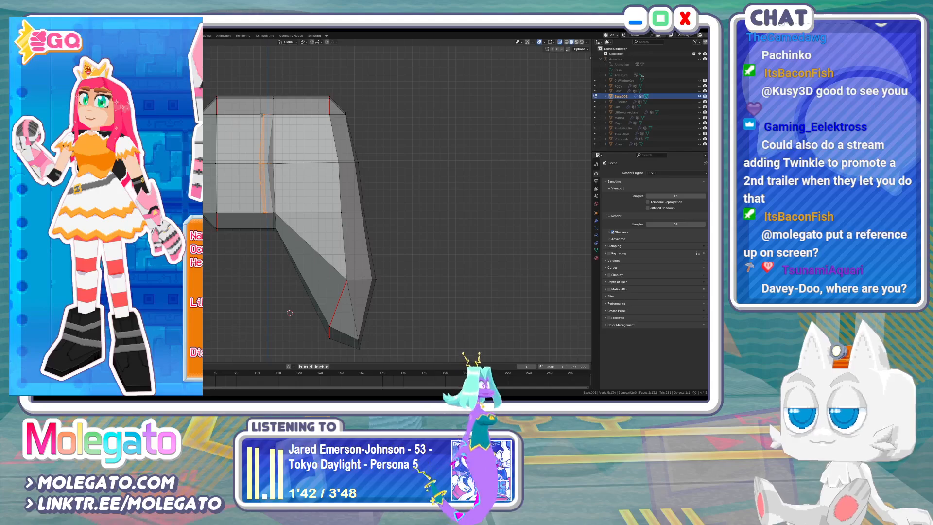
middle_drag(262, 115, 317, 205)
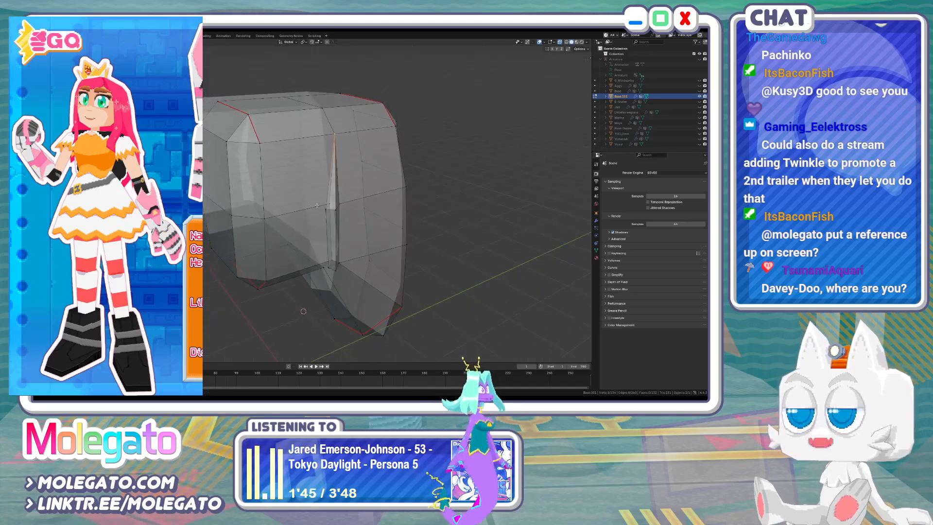
click(324, 207)
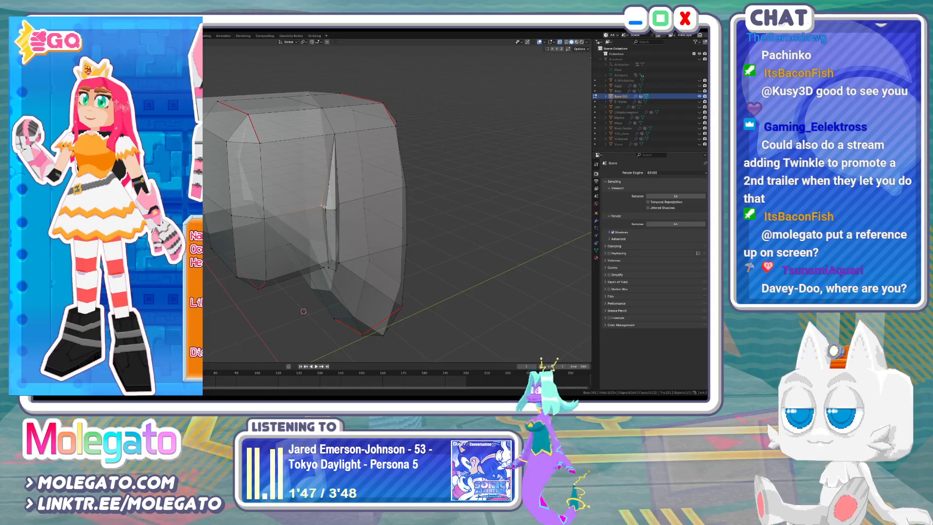
middle_drag(325, 206, 272, 194)
click(341, 260)
key(ctrl+l)
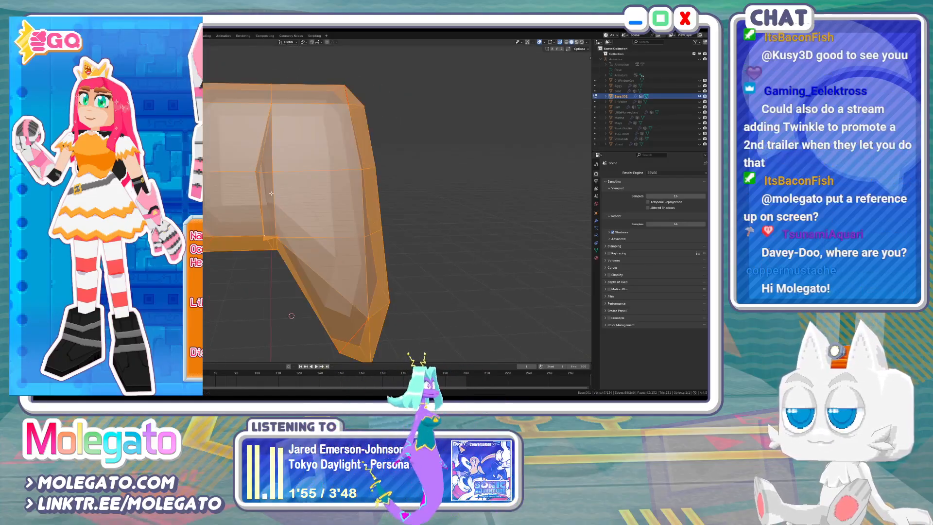
key(m)
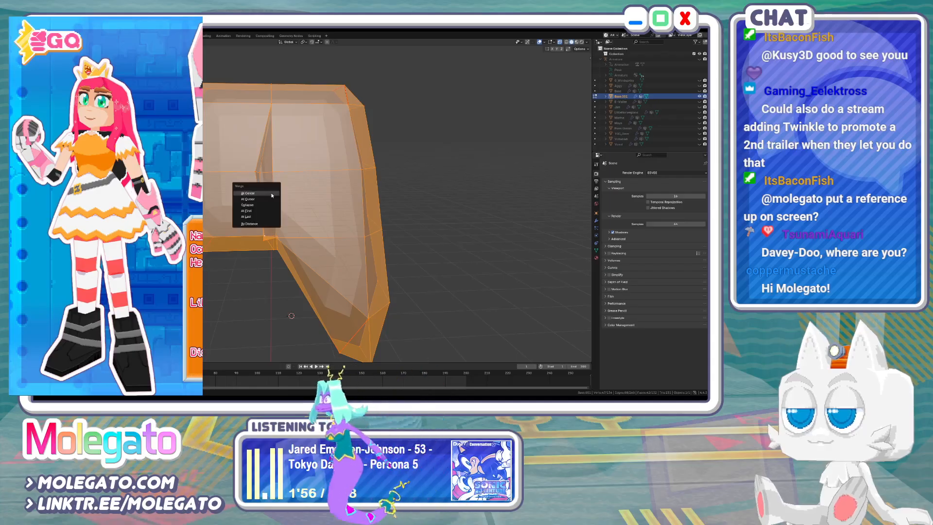
click(253, 224)
In front view, move the hair's outermost vertex at mid-head height slightly inward
key(KP_1)
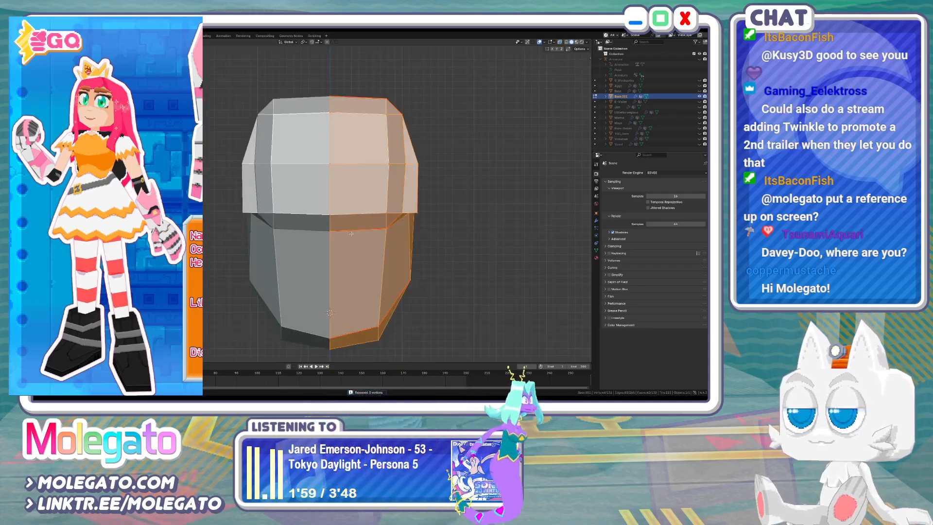
click(421, 165)
key(g)
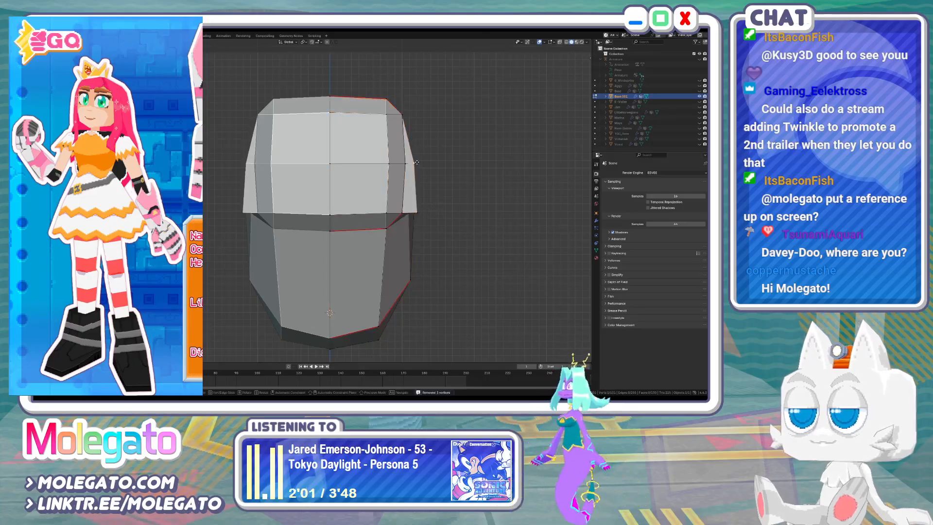
click(417, 162)
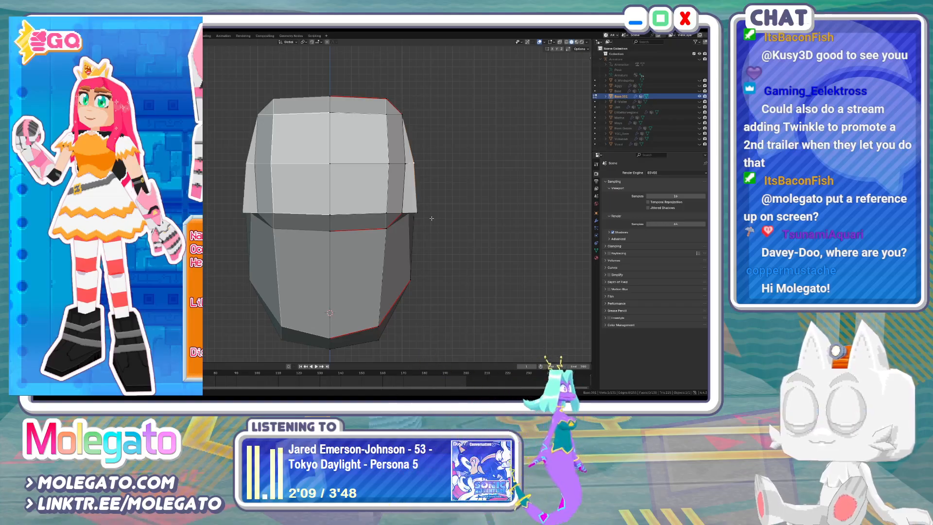
In side view, move the hair-side seam vertices at jaw height and mid-head height slightly backward
key(KP_3)
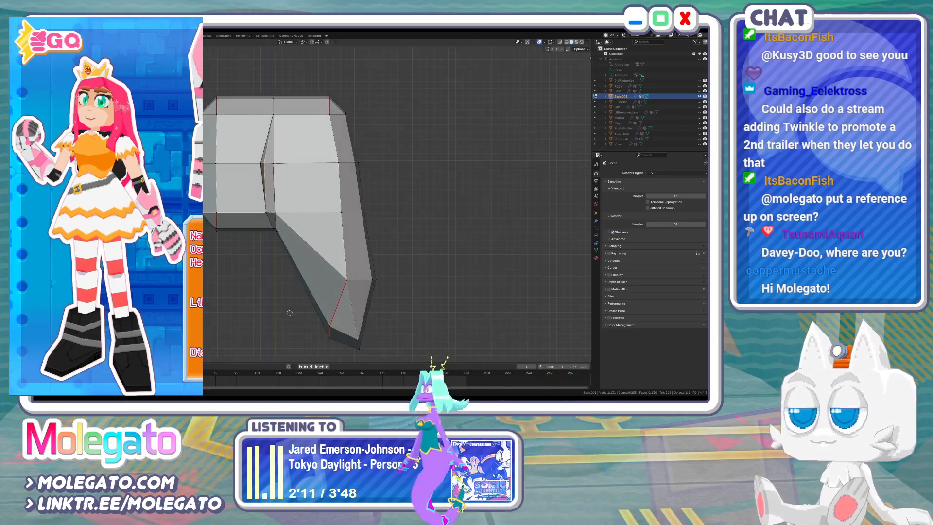
click(277, 212)
key(g)
click(280, 212)
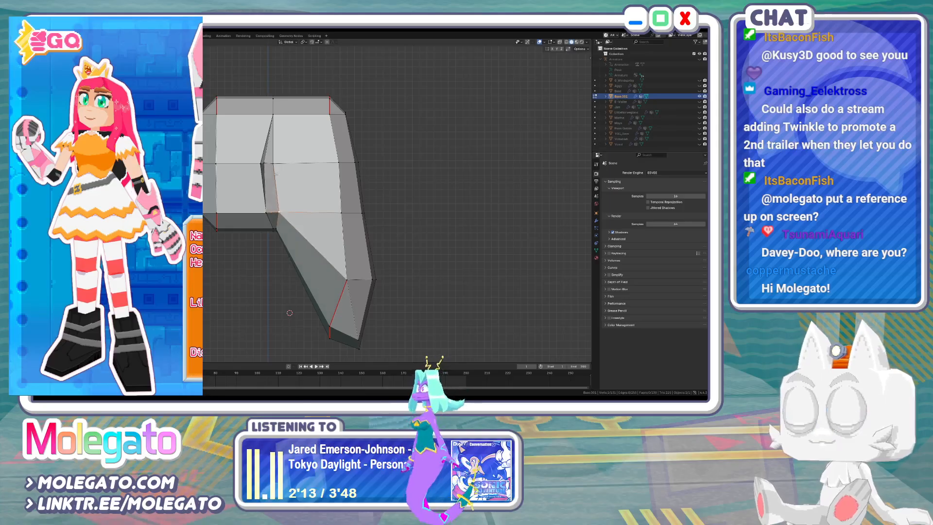
click(273, 165)
key(g)
In top view with see-through display on, move the hair's side vertices beside the face seam outward
key(KP_1)
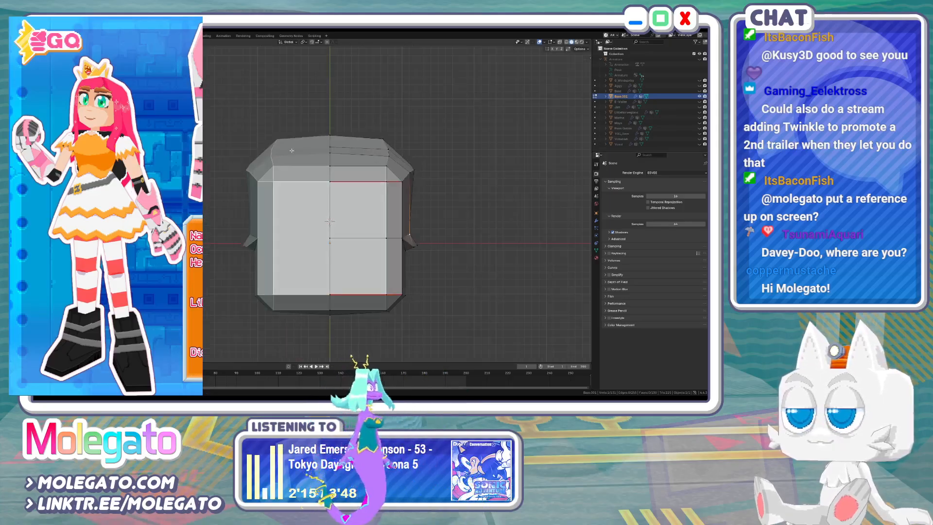
key(alt+z)
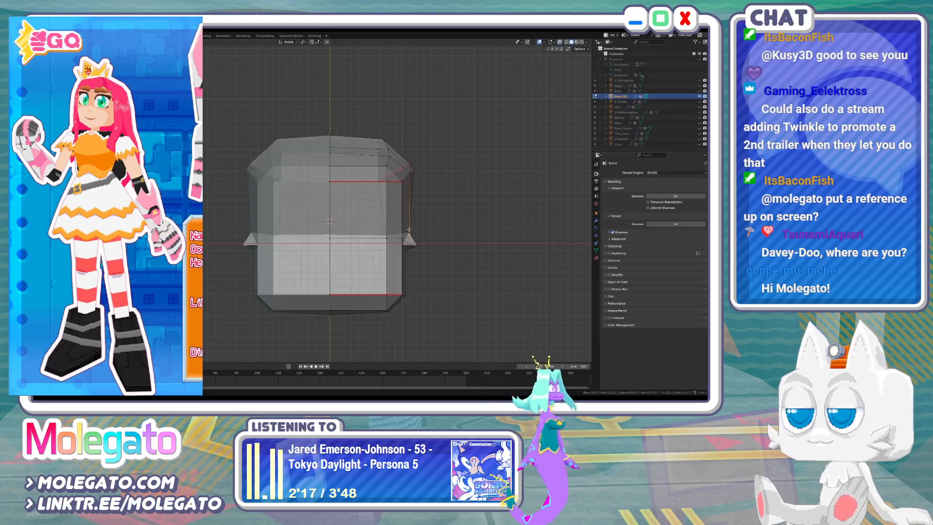
key(g)
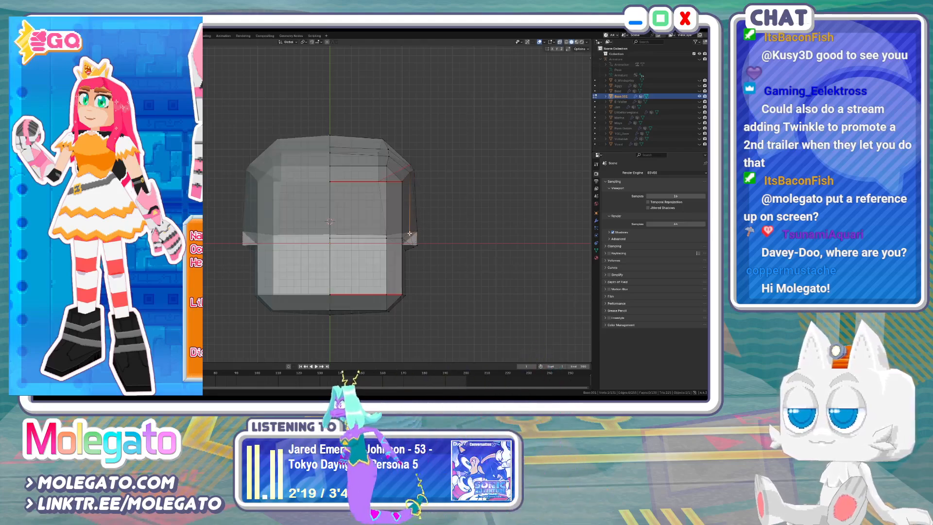
click(414, 230)
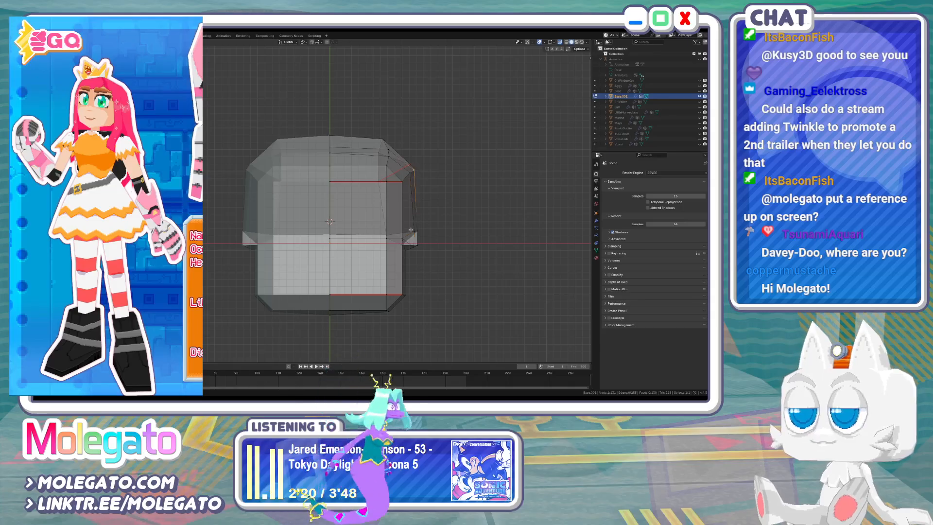
In side view, move the front seam vertices at jaw height and mid-head height forward along Y
key(KP_1)
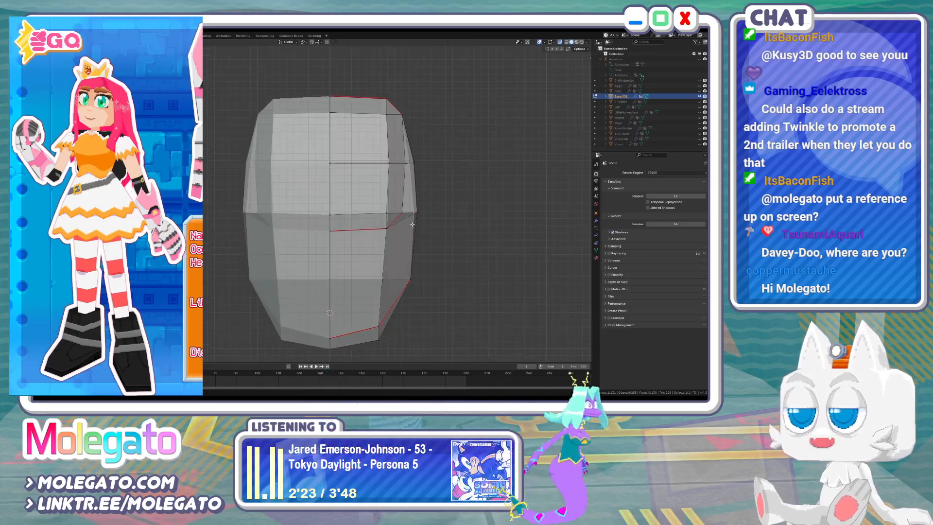
middle_drag(419, 210, 332, 210)
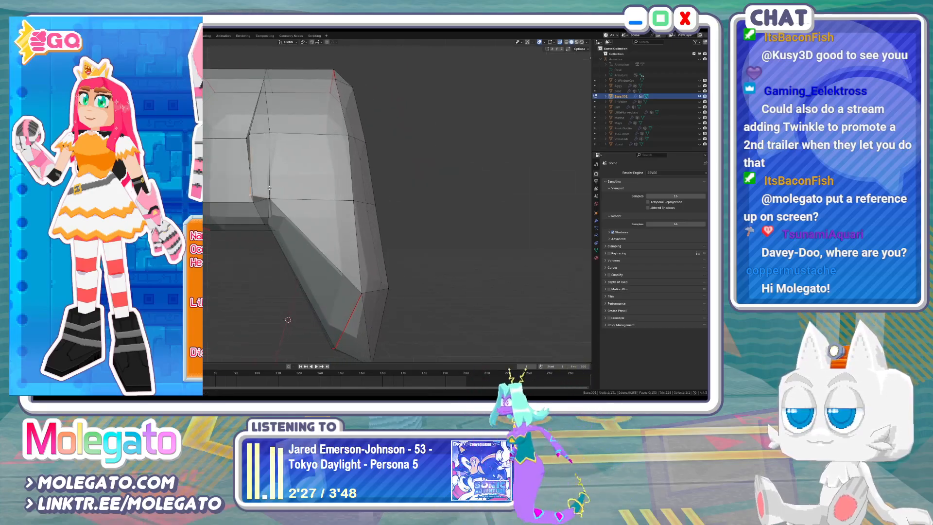
key(KP_1)
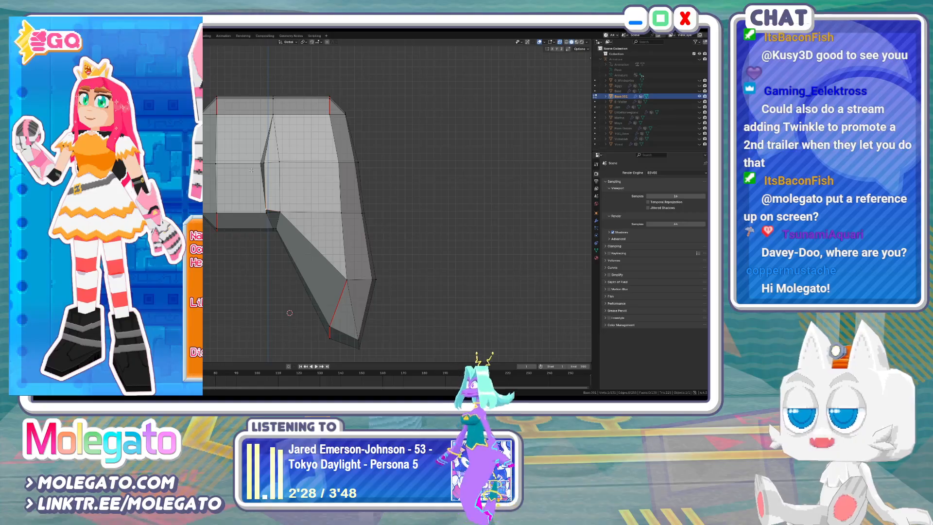
key(g)
key(y)
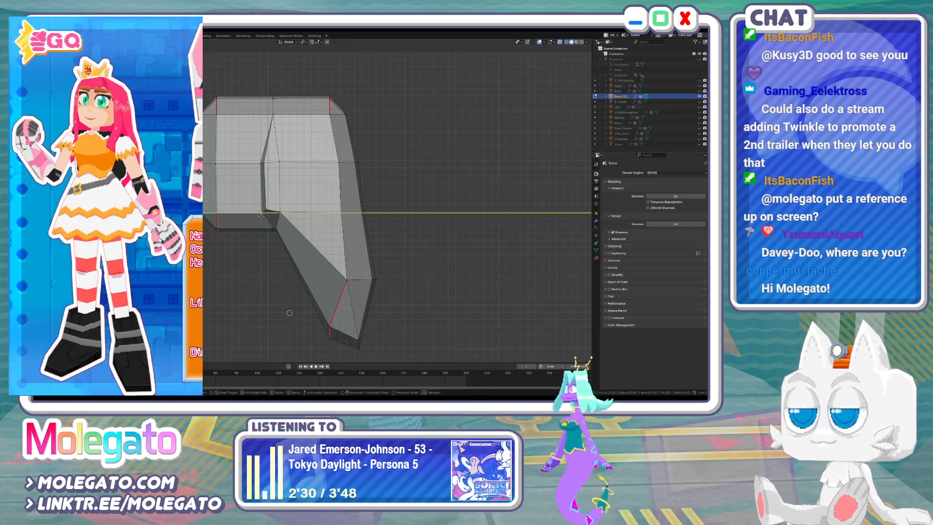
click(261, 215)
shift+click(267, 207)
shift+click(278, 212)
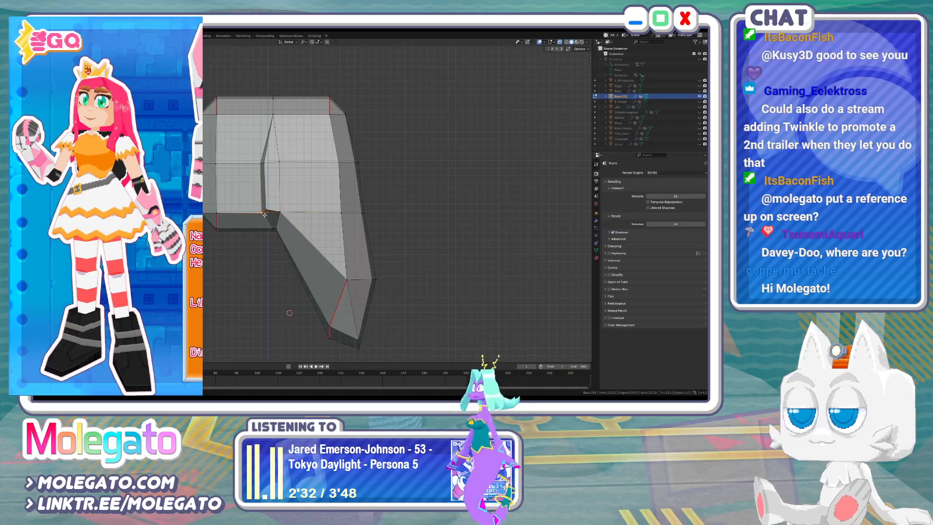
click(257, 168)
Extrude the seam's three bottom vertices downward into a hair strand, then rotate and move its end forward
click(257, 212)
shift+click(267, 210)
shift+click(277, 213)
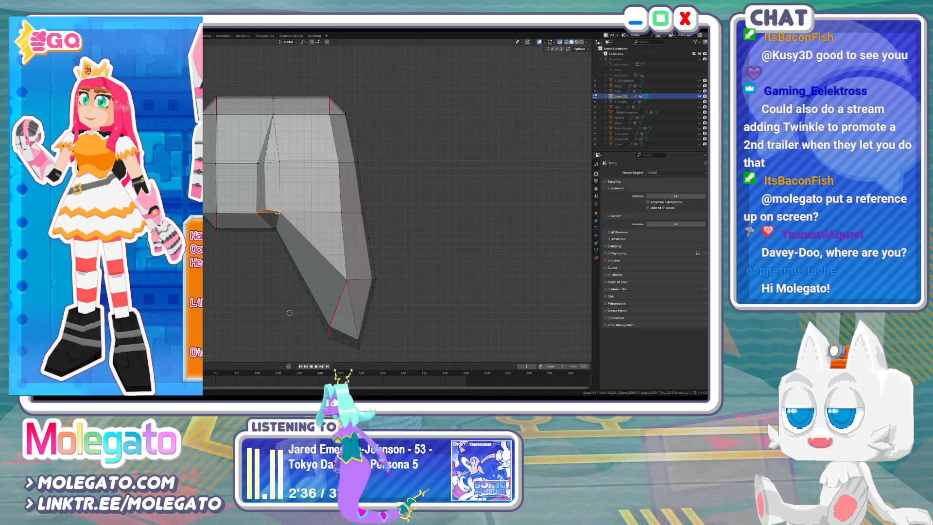
key(e)
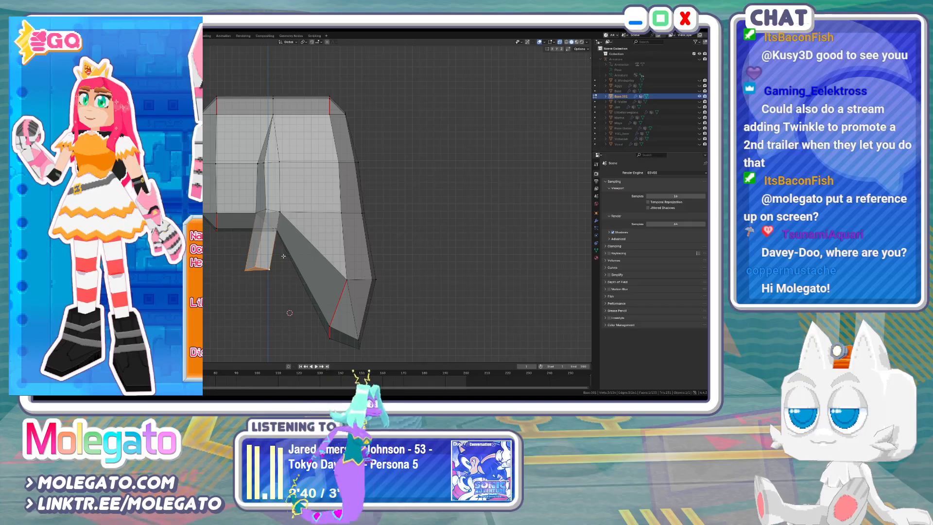
key(r)
click(288, 270)
key(g)
click(276, 254)
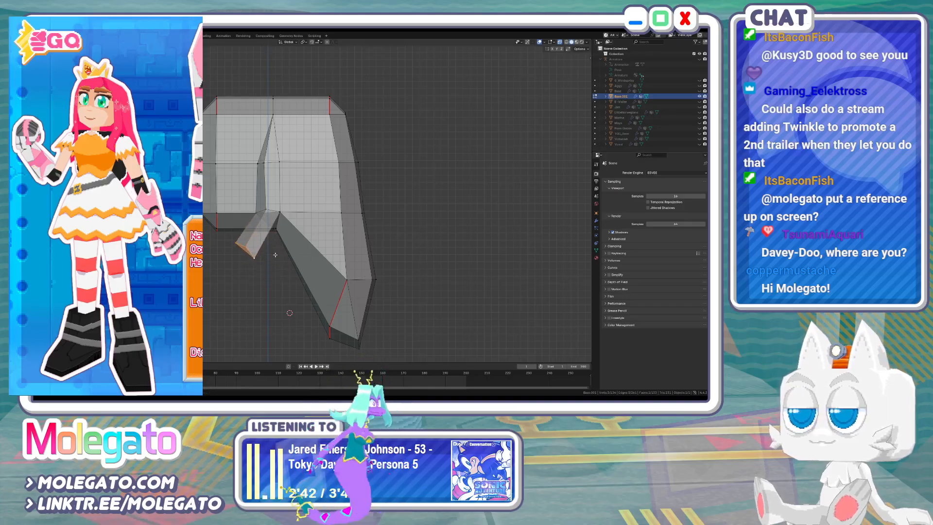
Reveal the hidden body and merge and reposition the vertices at the hair strand's tip next to the shoulder
key(alt+h)
click(253, 256)
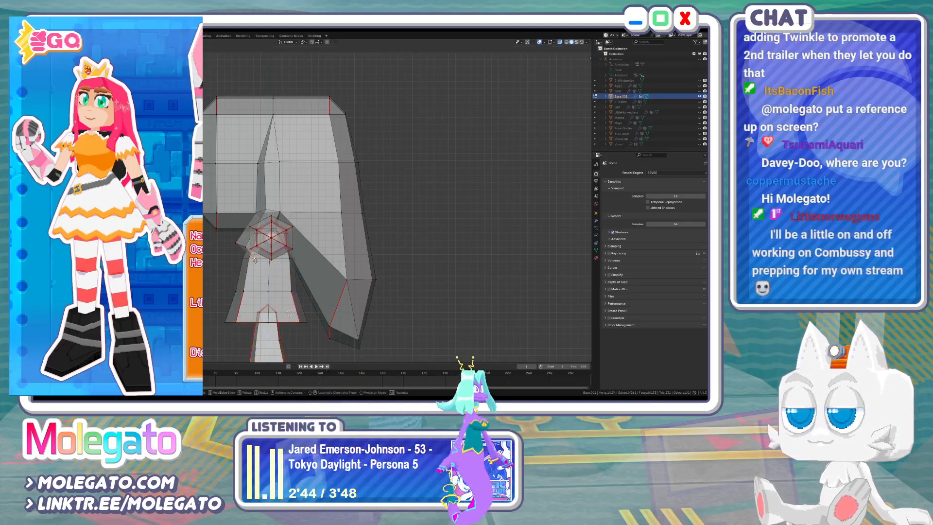
key(g)
click(239, 237)
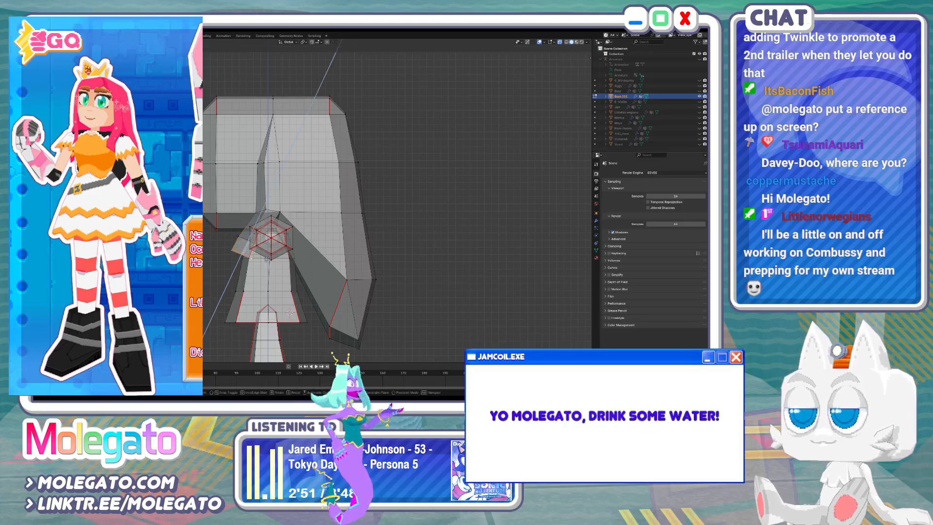
key(m)
click(243, 233)
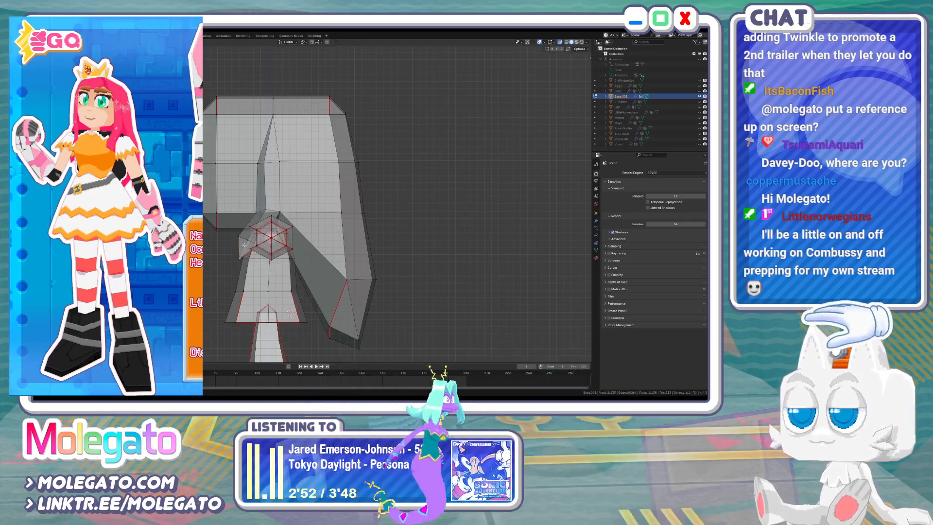
key(g)
click(240, 237)
key(g)
click(242, 238)
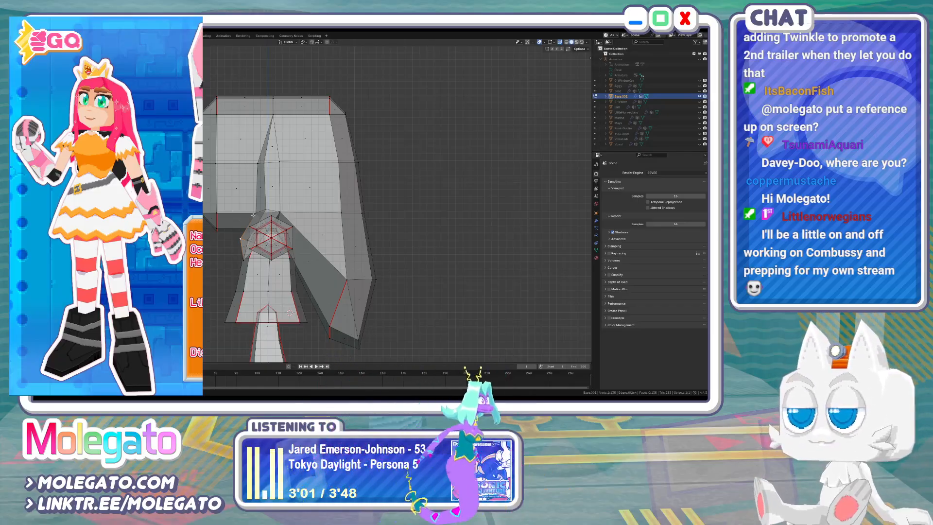
Adjust the seam vertices at the root of the front hair strand, moving the rear one slightly forward
scroll(253, 214, up, 2)
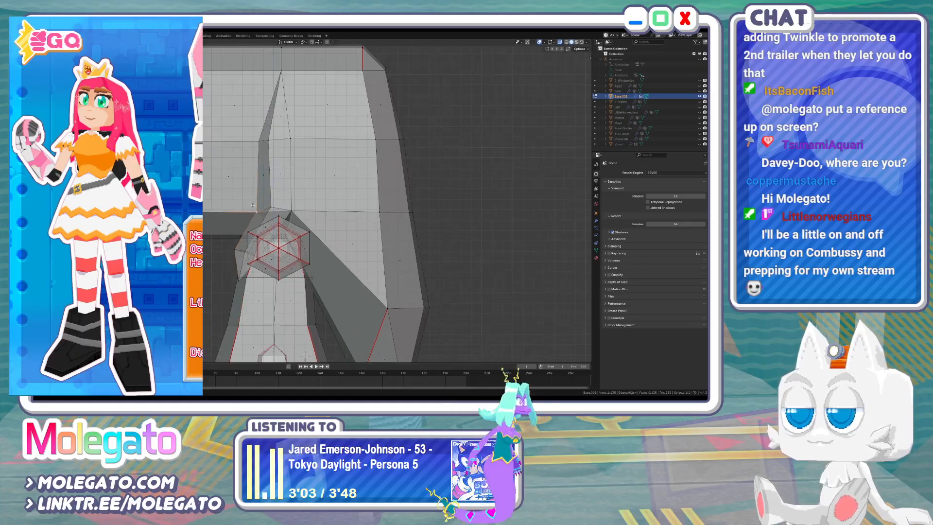
key(g)
key(g)
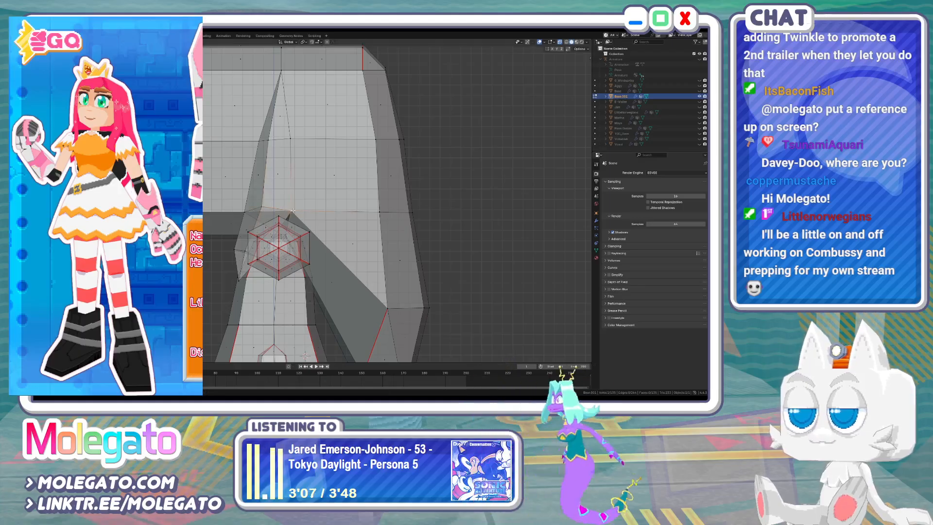
key(g)
key(x)
click(283, 203)
Move the front and rear seam vertices at mid-head height closer together in side view
click(268, 140)
key(g)
key(x)
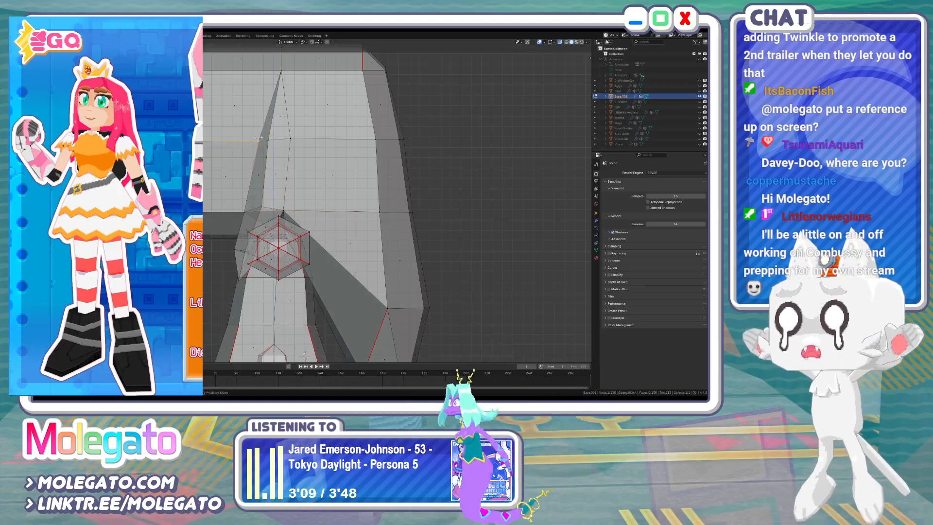
click(267, 138)
key(g)
key(x)
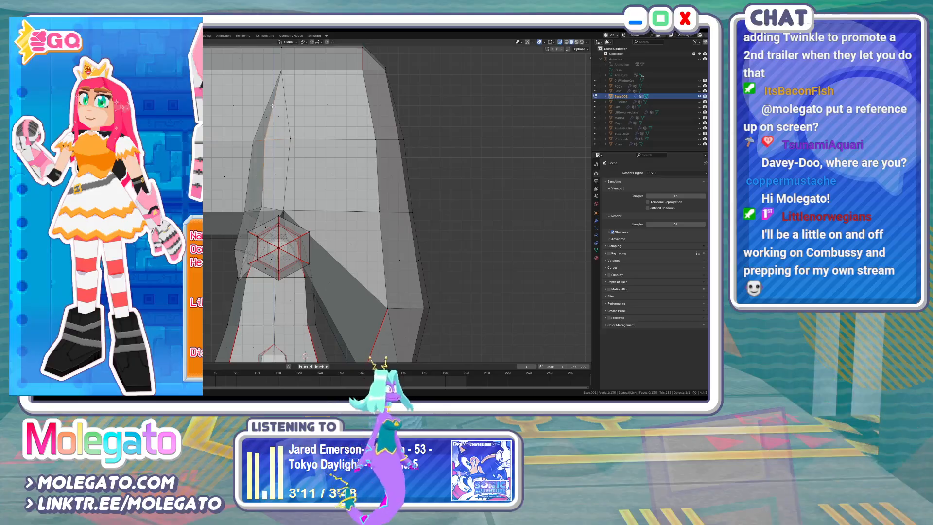
click(289, 138)
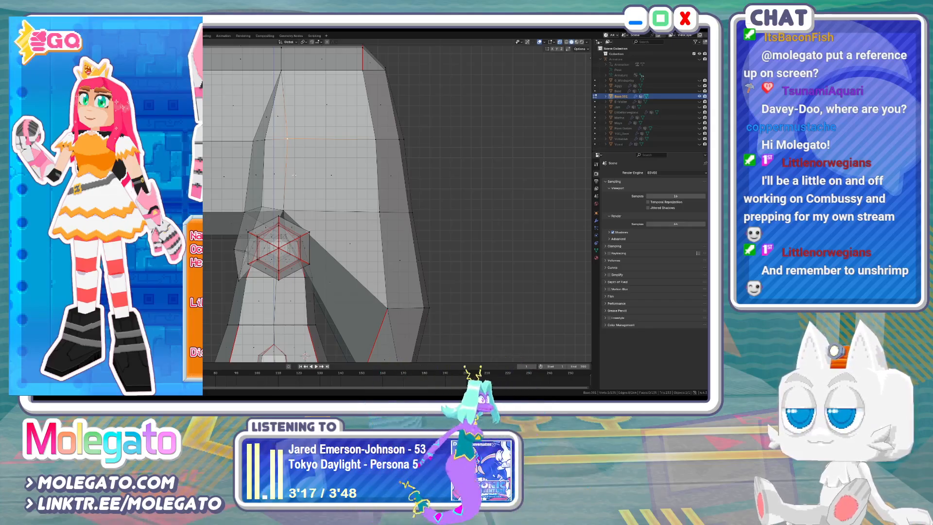
key(KP_1)
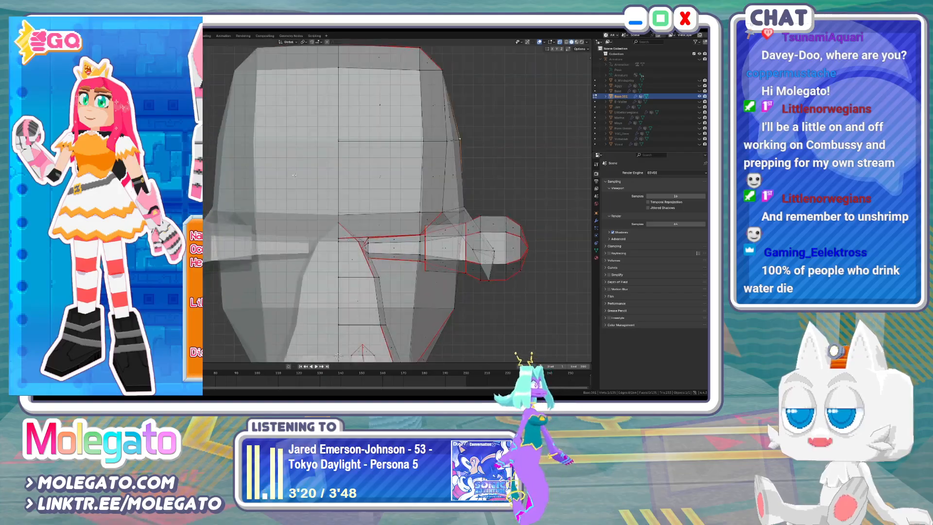
scroll(371, 263, down, 2)
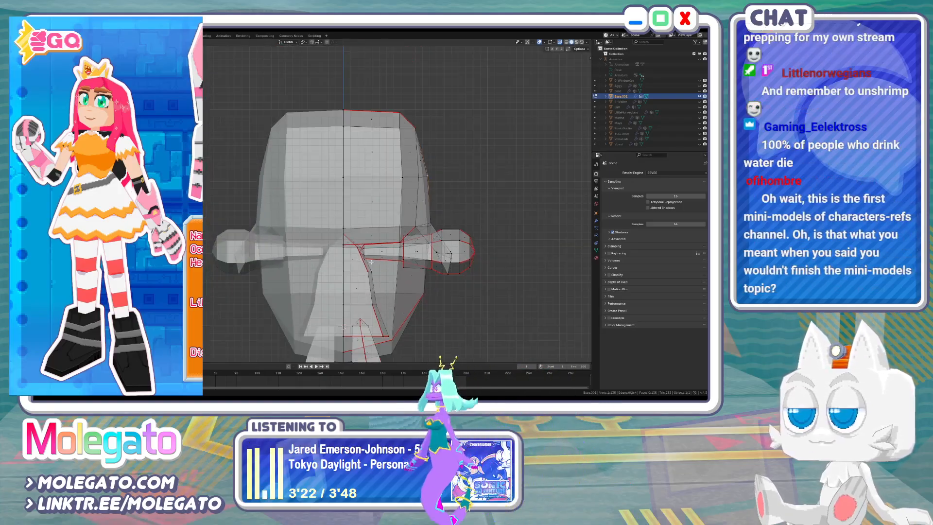
key(alt+z)
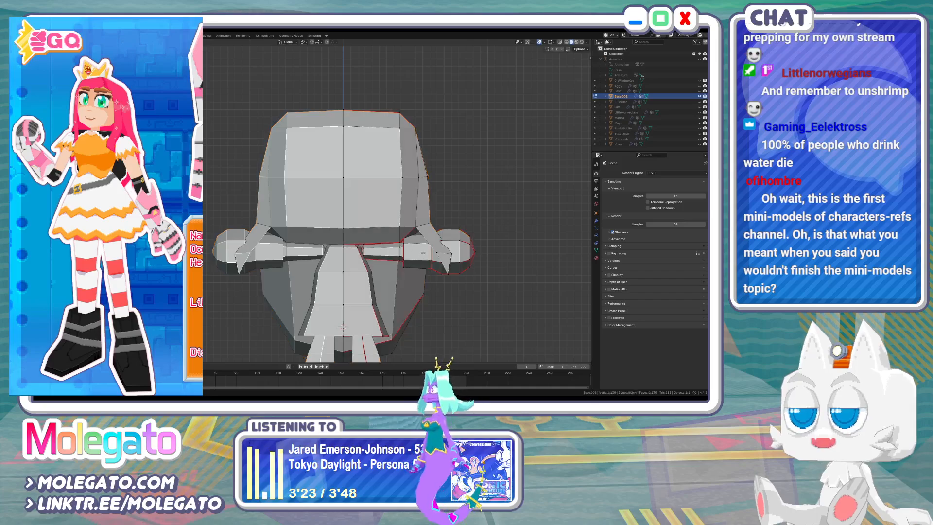
key(alt+z)
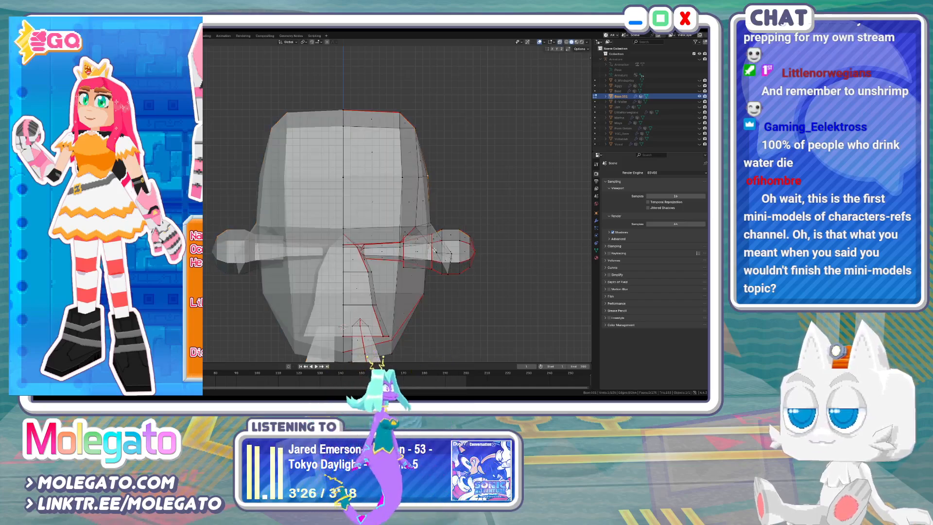
Rotate the lower end of the front hair strand inward from the hand so it hangs in front of the arm
drag(434, 251, 458, 258)
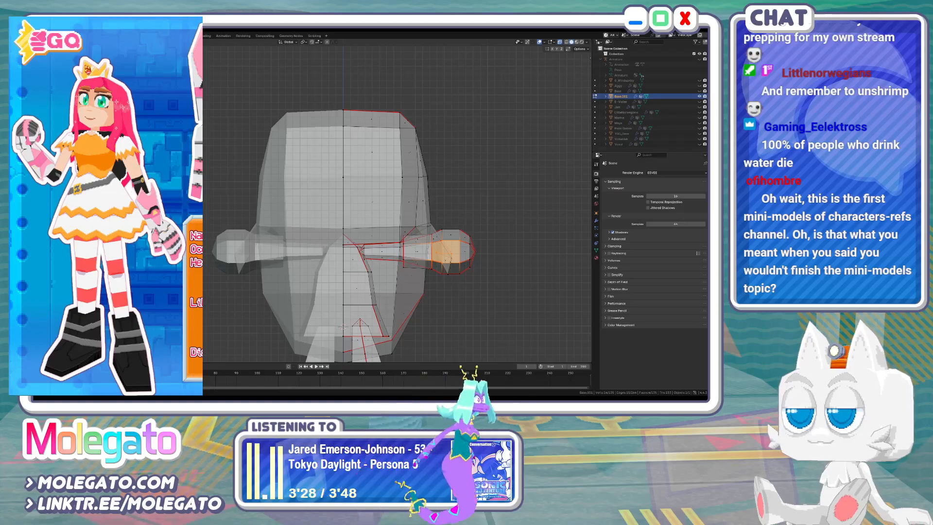
scroll(449, 258, up, 2)
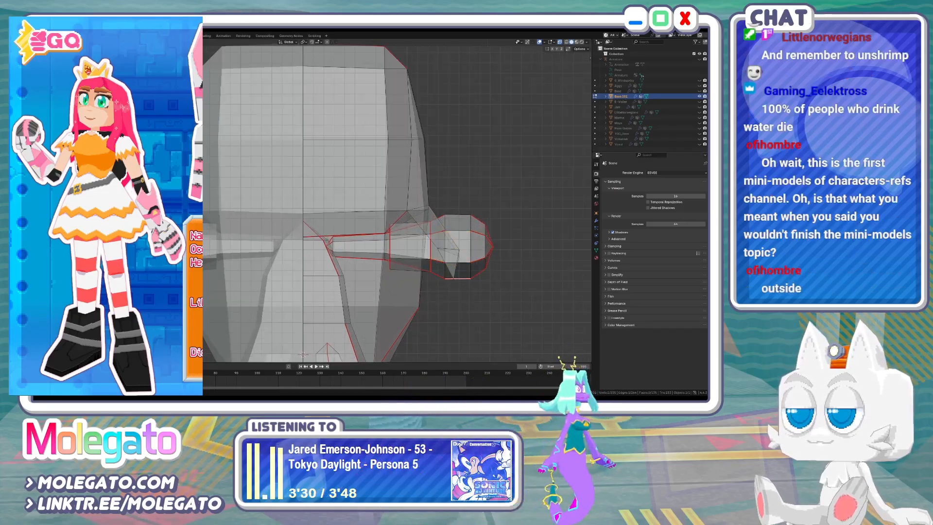
click(454, 277)
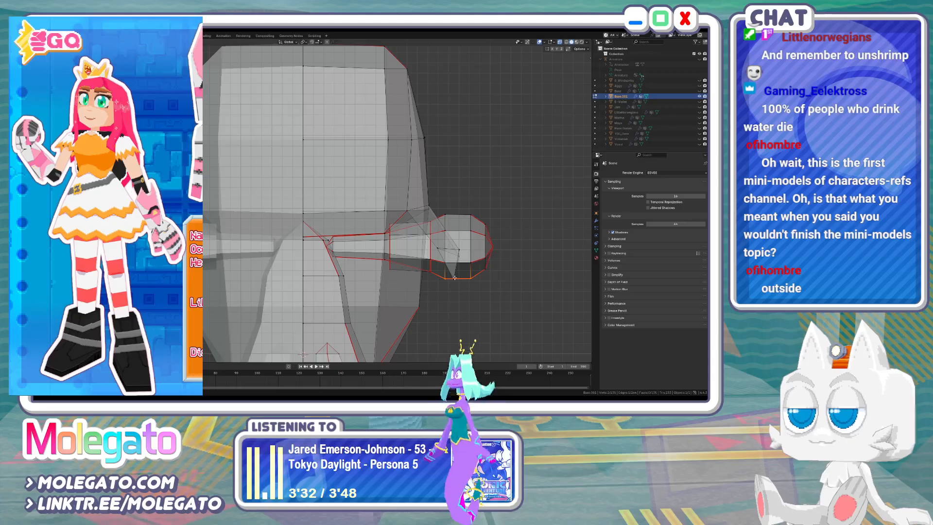
key(r)
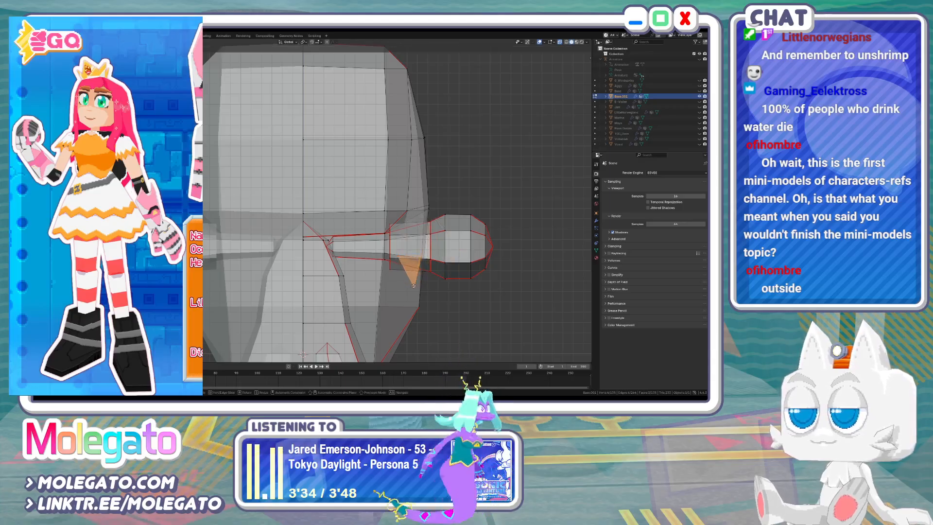
click(412, 309)
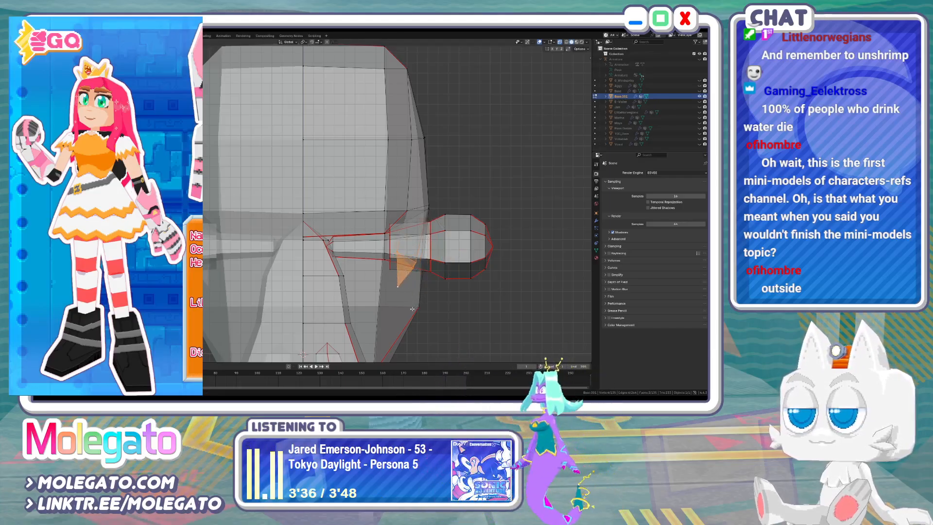
Check the strand end from the side and shift it slightly along the X axis in front view
key(KP_3)
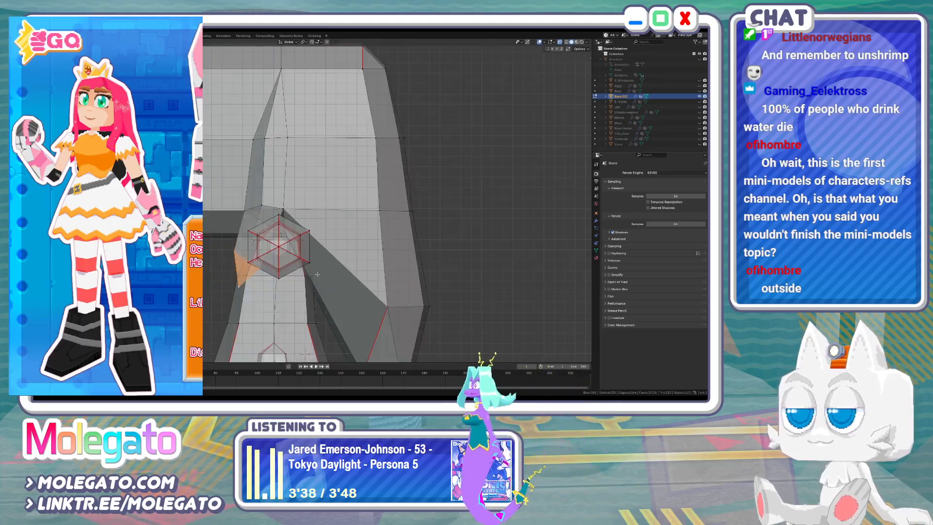
key(Tab)
key(KP_1)
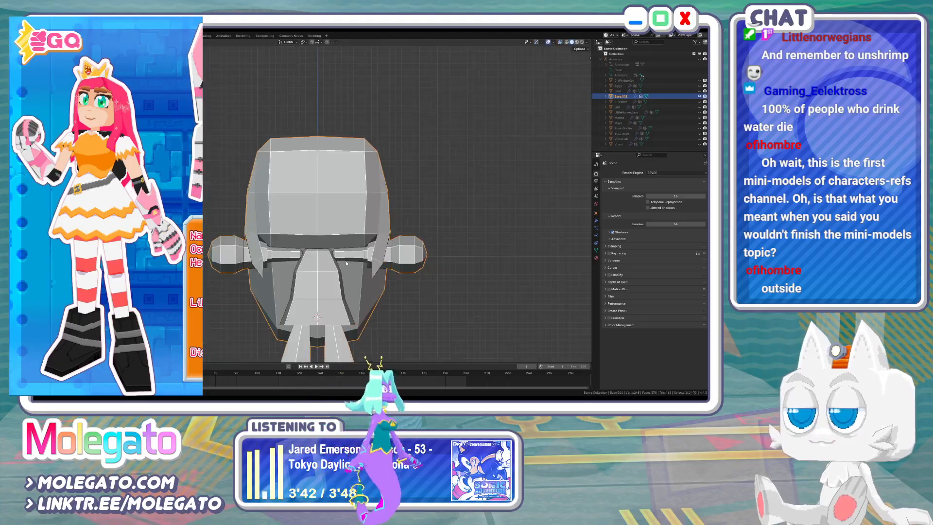
key(Tab)
key(g)
key(x)
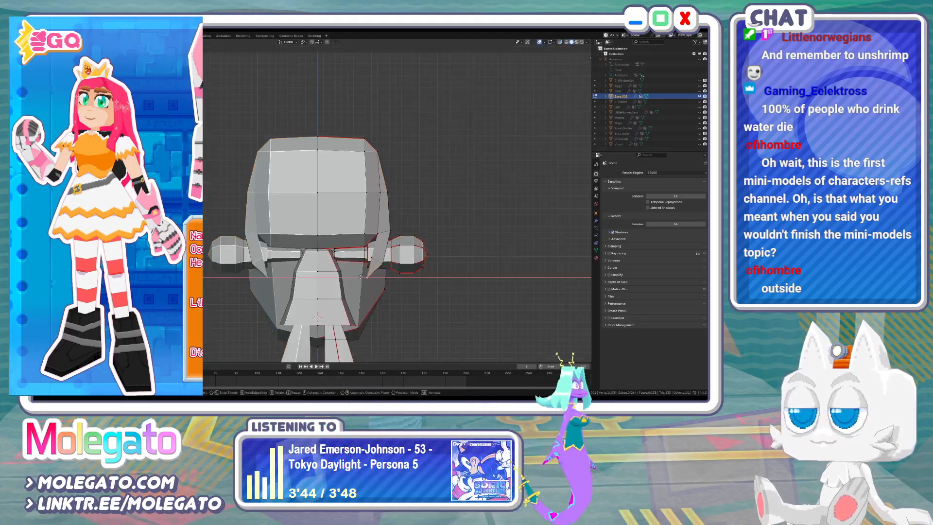
click(360, 276)
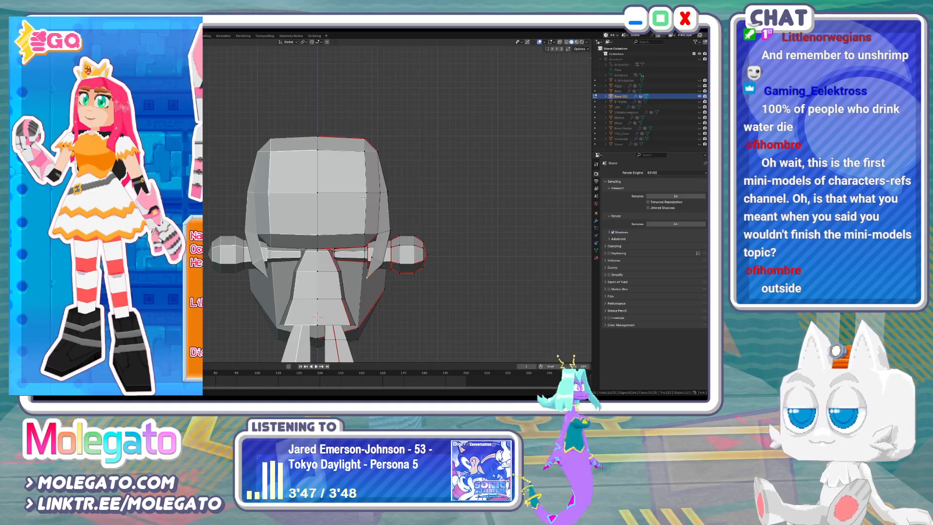
Dissolve the old geometry at the strand's root and knife a new edge from there to the head's upper front corner
middle_drag(364, 197, 329, 206)
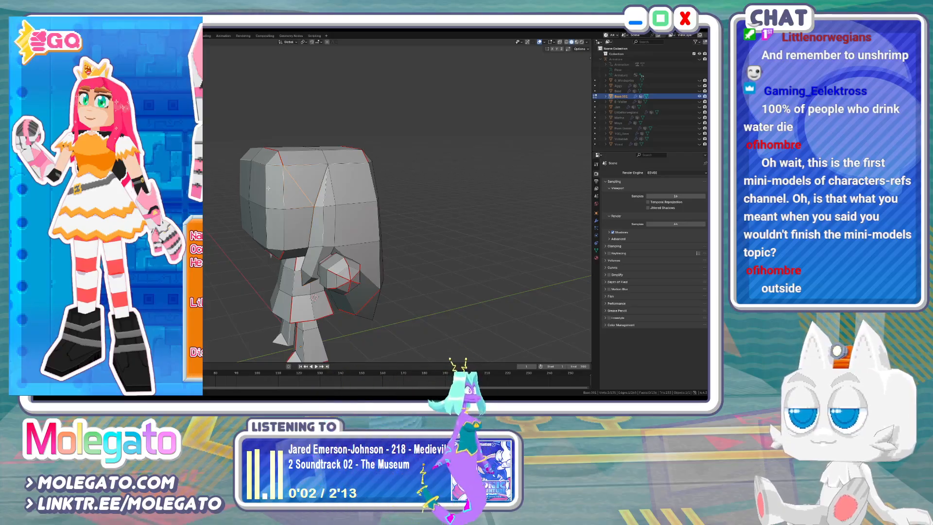
key(x)
click(320, 189)
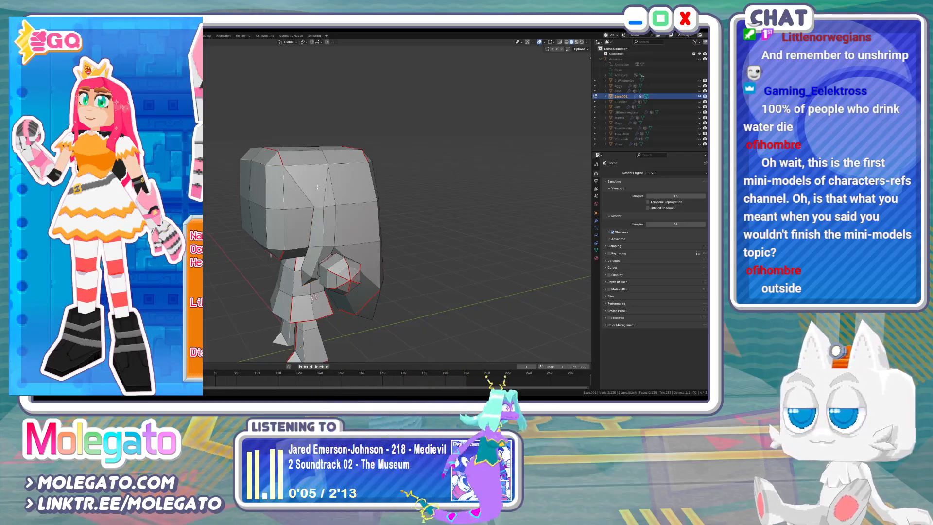
key(k)
click(324, 205)
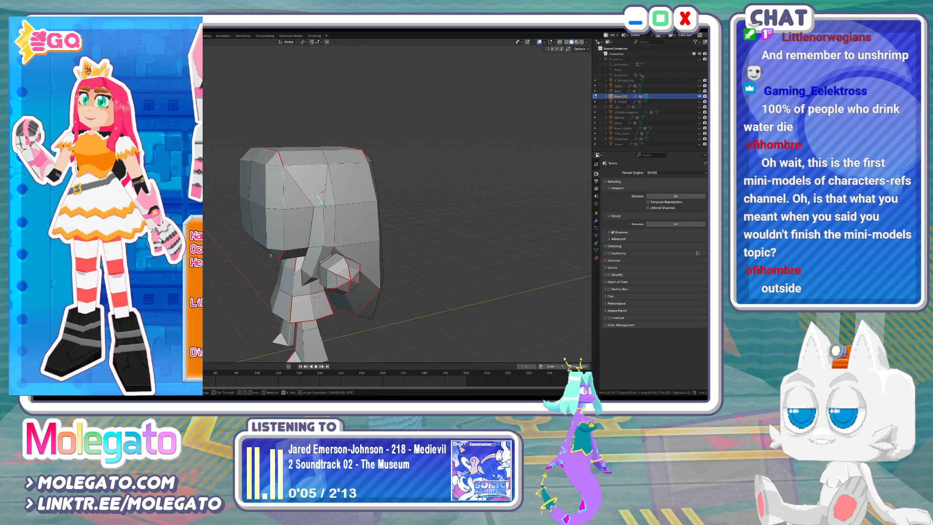
click(284, 163)
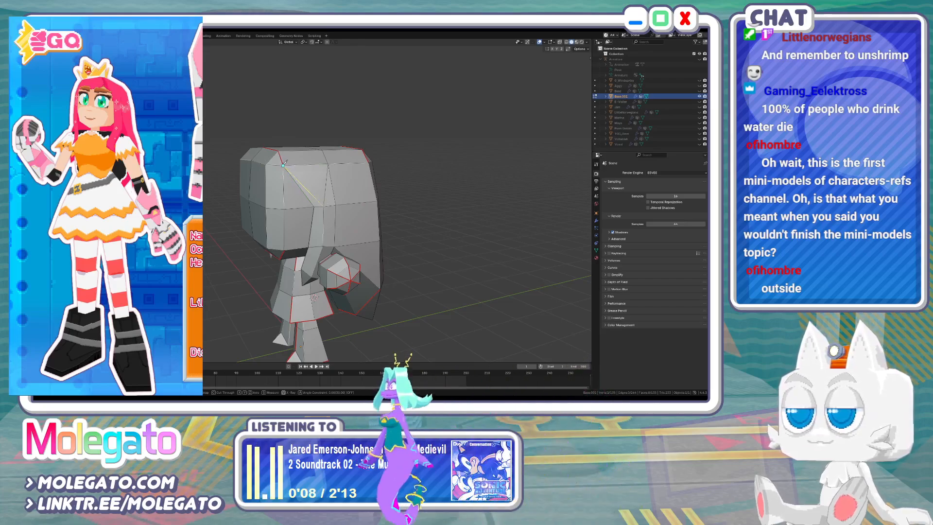
mouse_move(321, 189)
middle_down()
mouse_move(311, 193)
mouse_move(324, 197)
middle_up()
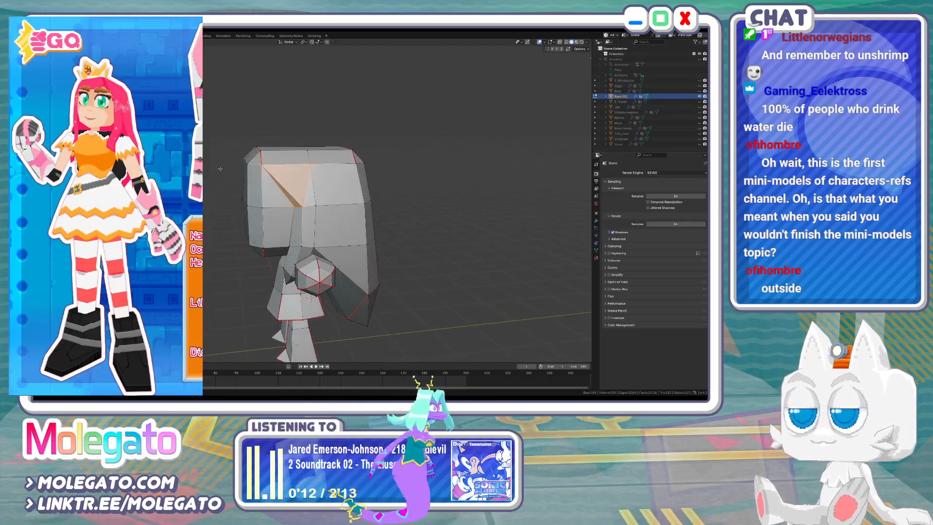
Move the seam vertex at mid-head height along the Y axis in side view to shape the strand's root
click(294, 207)
key(KP_3)
key(g)
key(y)
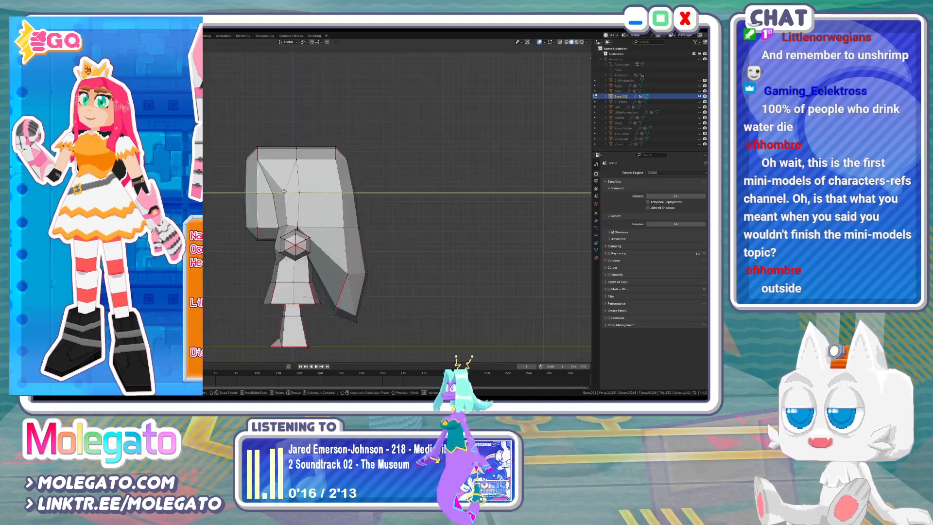
click(284, 192)
middle_drag(287, 193, 361, 220)
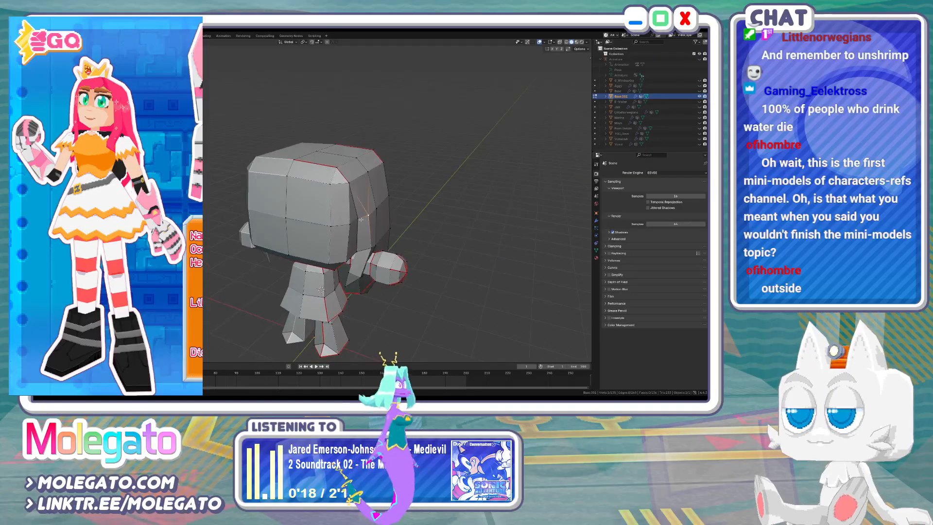
Leave mesh editing in front view and save the file
key(KP_1)
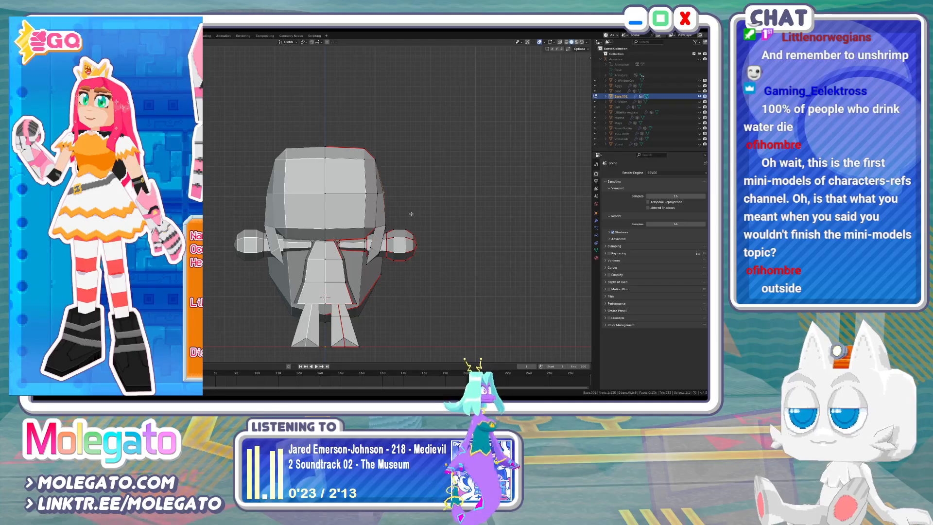
key(Tab)
key(ctrl+s)
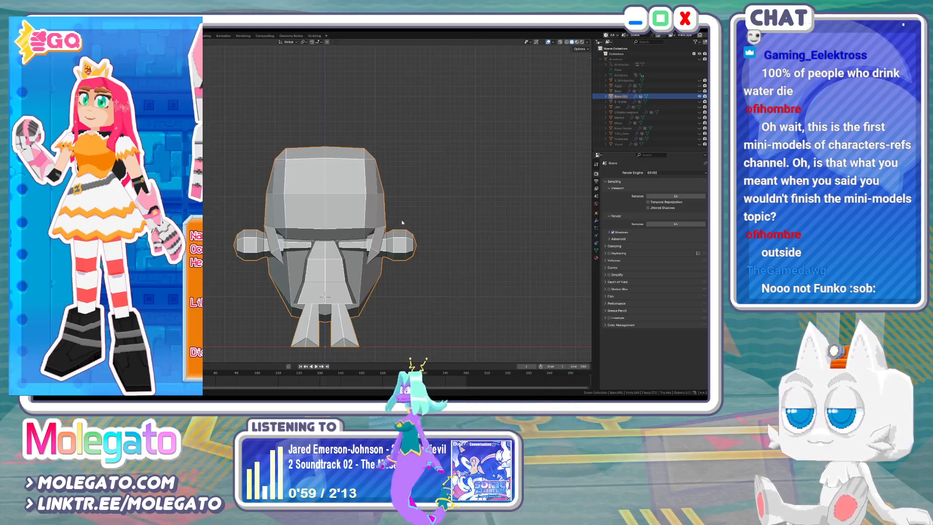
Knife a horizontal cut across the lower back hair from the side corner vertex to its front edge
key(KP_3)
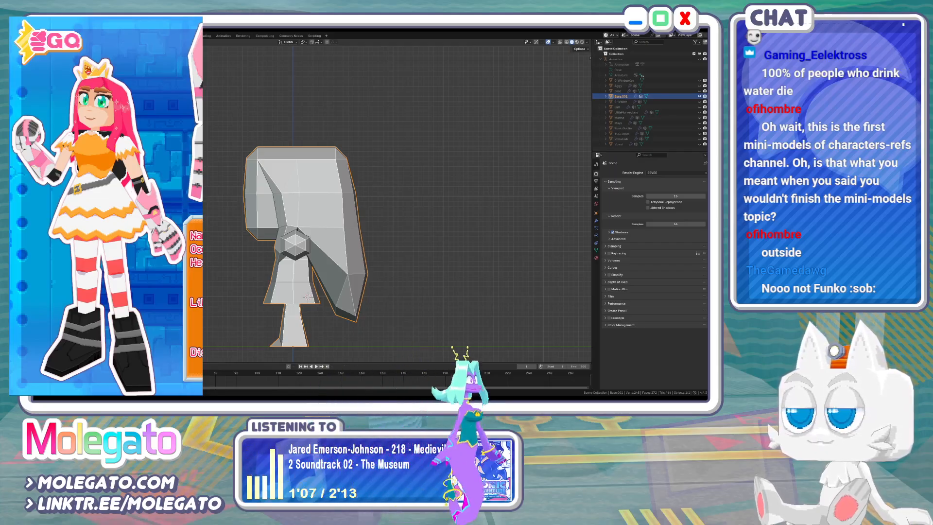
scroll(360, 275, up, 2)
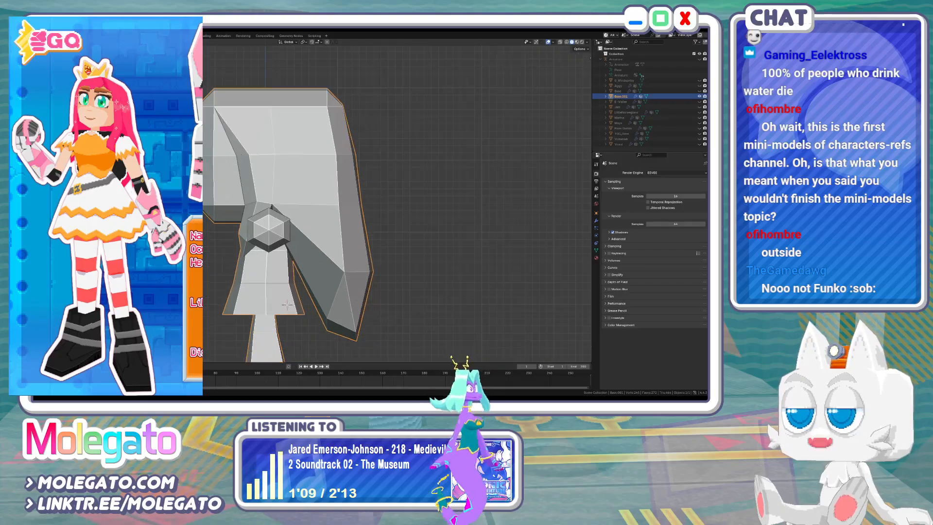
key(Tab)
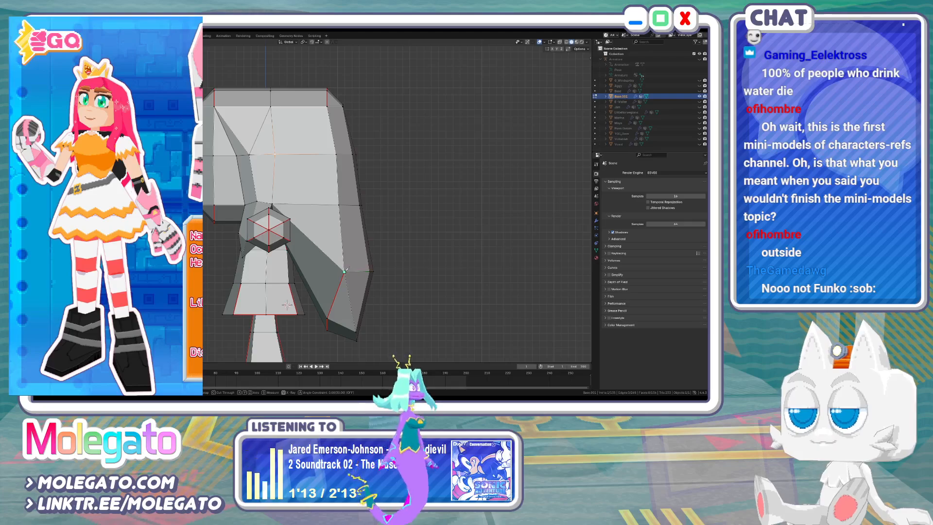
click(345, 272)
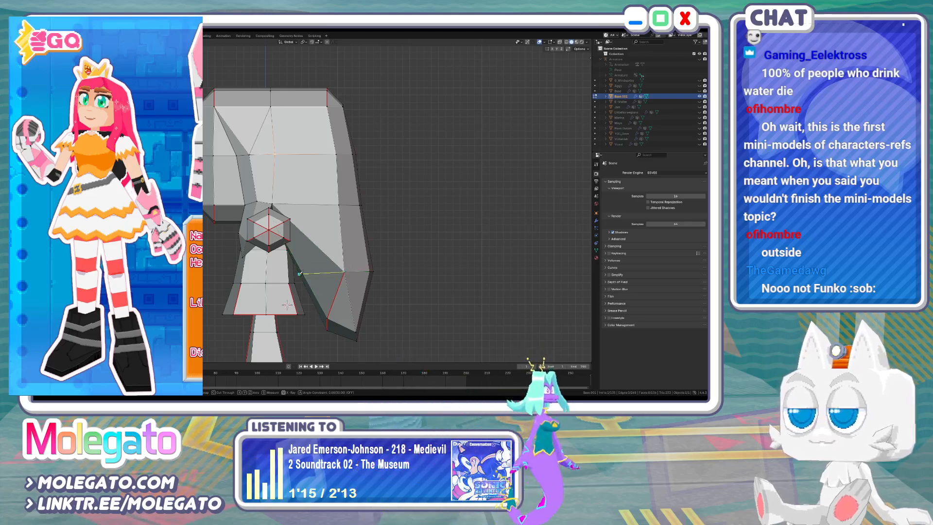
click(297, 272)
key(Return)
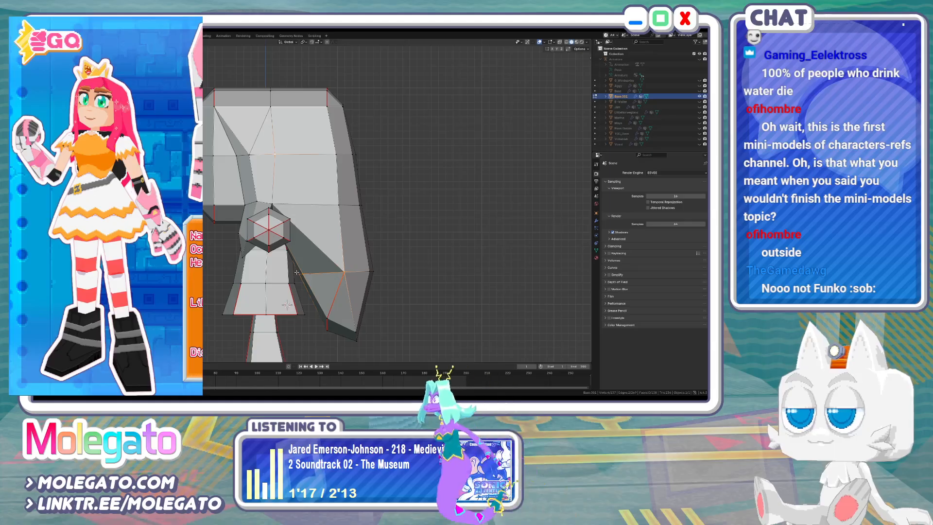
Move the back hair's bottom end up and forward, and shift the side corner vertex above it the same way
key(g)
drag(316, 303, 409, 374)
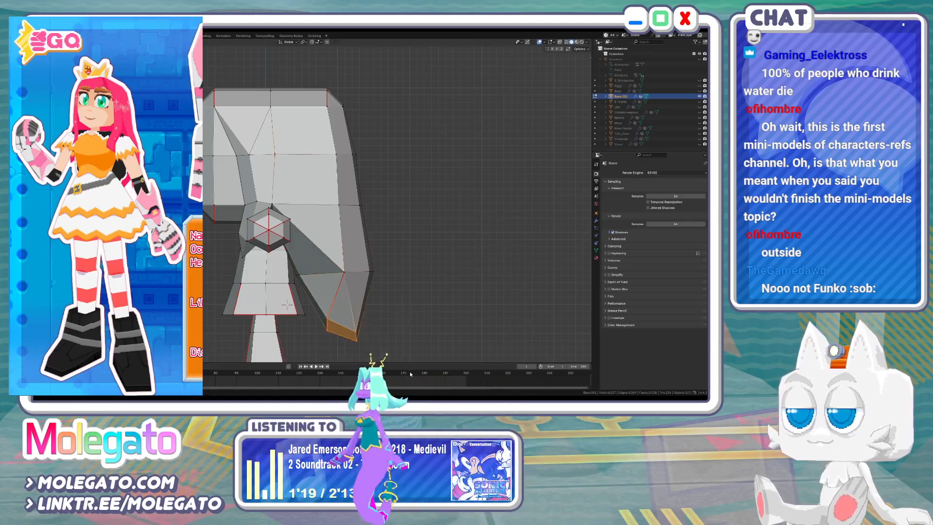
key(g)
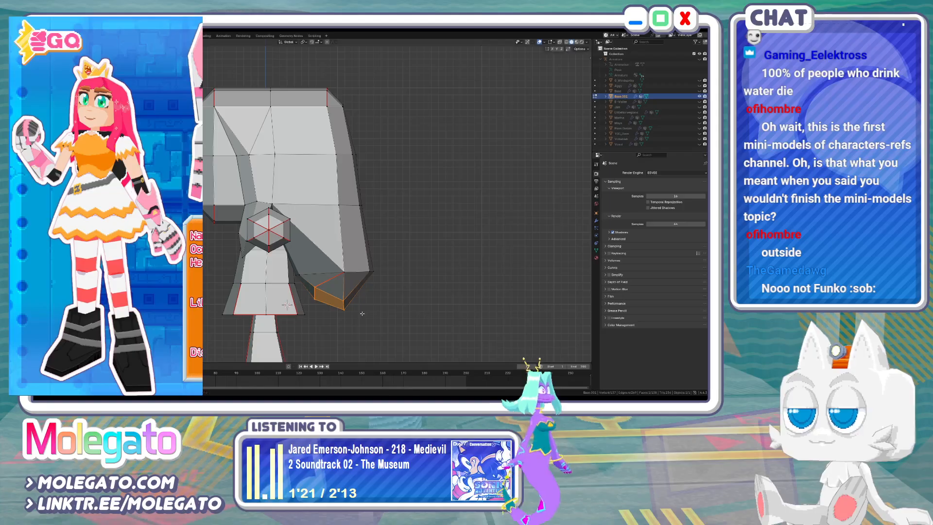
click(329, 251)
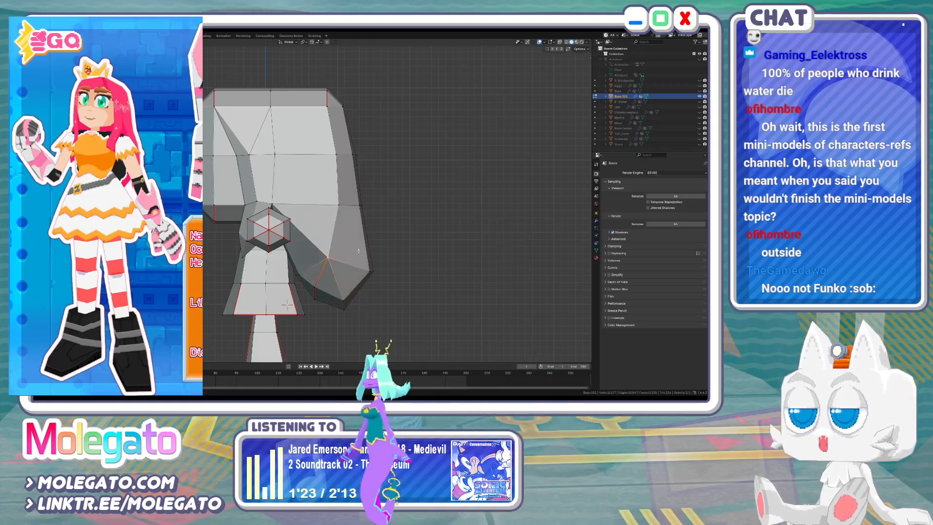
Move the rear vertices near the bottom of the back hair forward and up to round the silhouette
drag(359, 251, 398, 292)
key(g)
click(381, 277)
key(g)
click(375, 281)
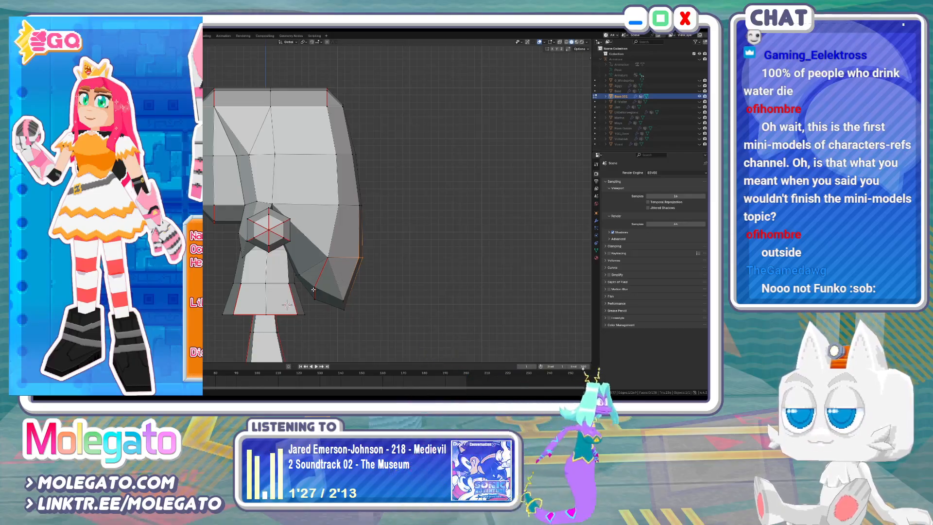
Slide the front tip vertices of the back hair up to the new cut and raise the rear tip to shorten the hair
drag(310, 284, 325, 305)
key(g)
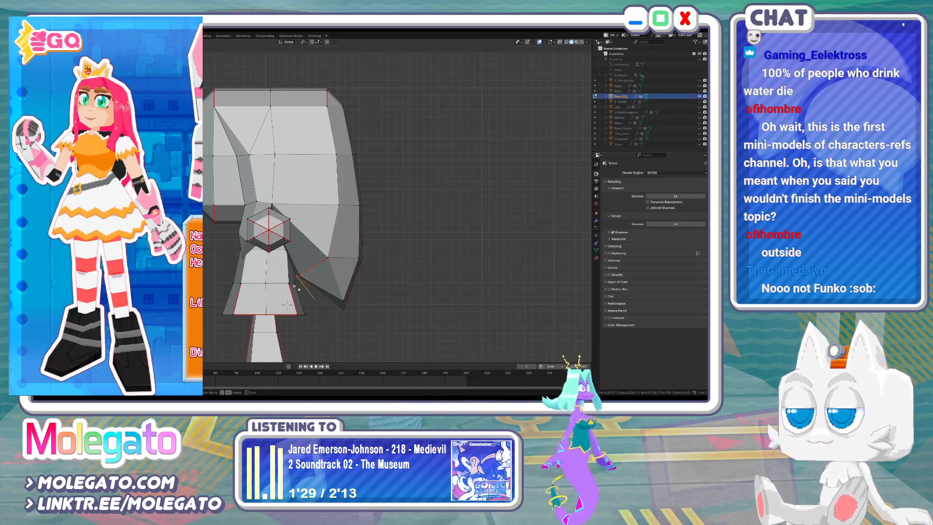
click(309, 294)
key(g)
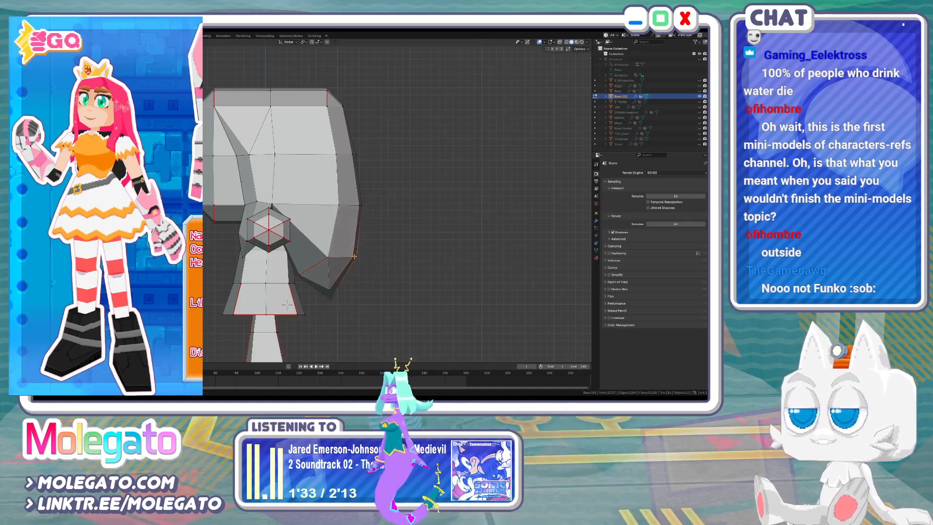
Move the outer lower vertex of the back hair slightly inward along the X axis in front view
key(KP_1)
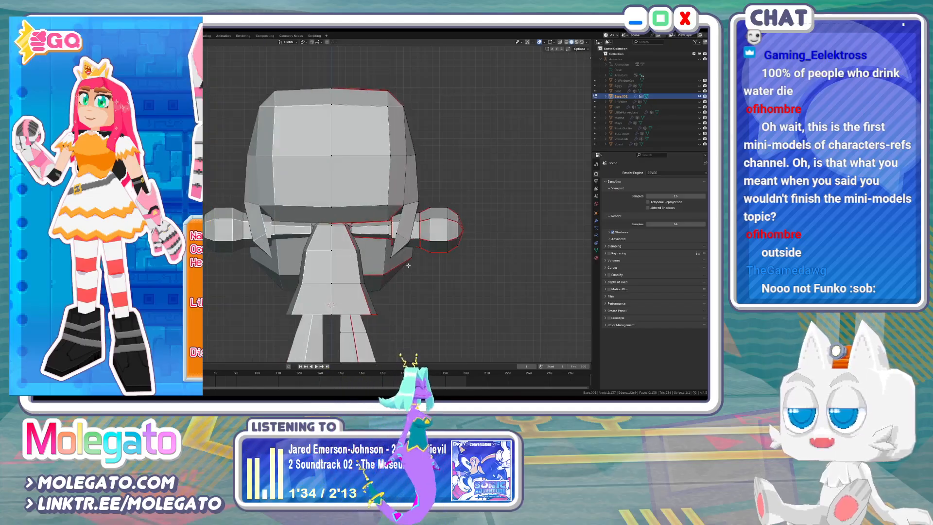
click(409, 264)
key(g)
key(x)
click(405, 264)
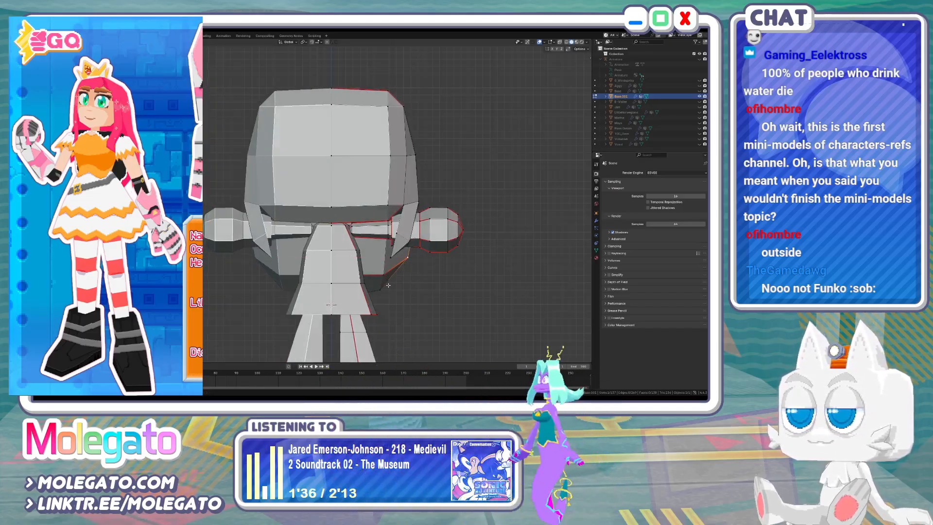
Turn on X-ray display and adjust the height of the back hair's lower center vertex along the Z axis
key(alt+z)
key(g)
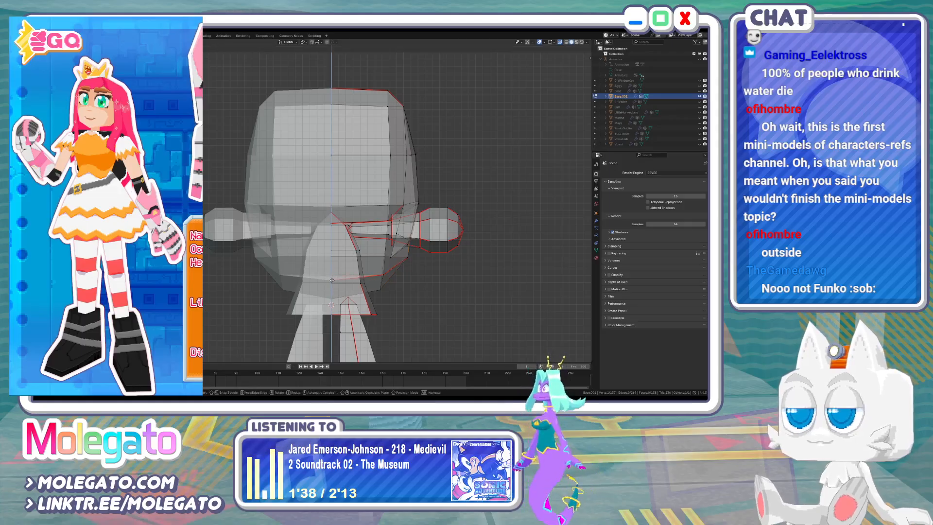
click(333, 280)
Select the whole linked hair and head mesh, merge its vertices by distance, and return to object mode in front view
key(KP_3)
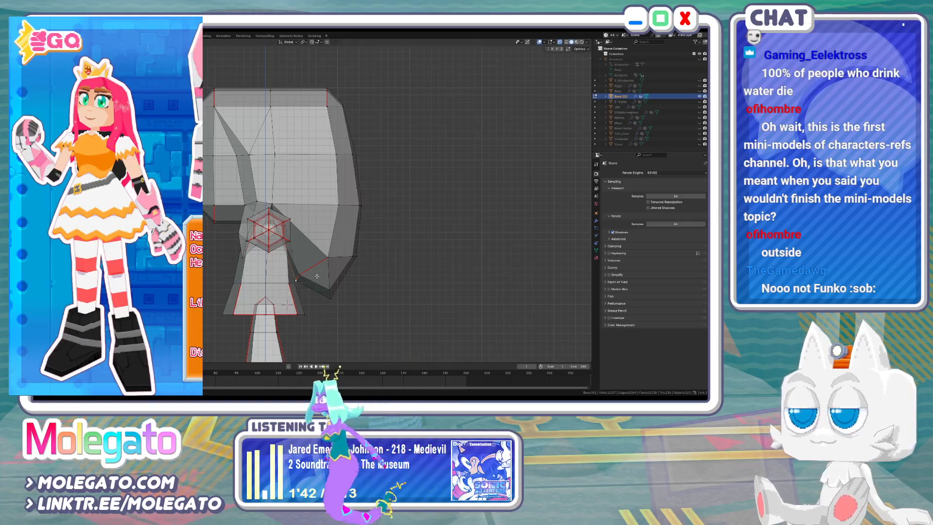
key(l)
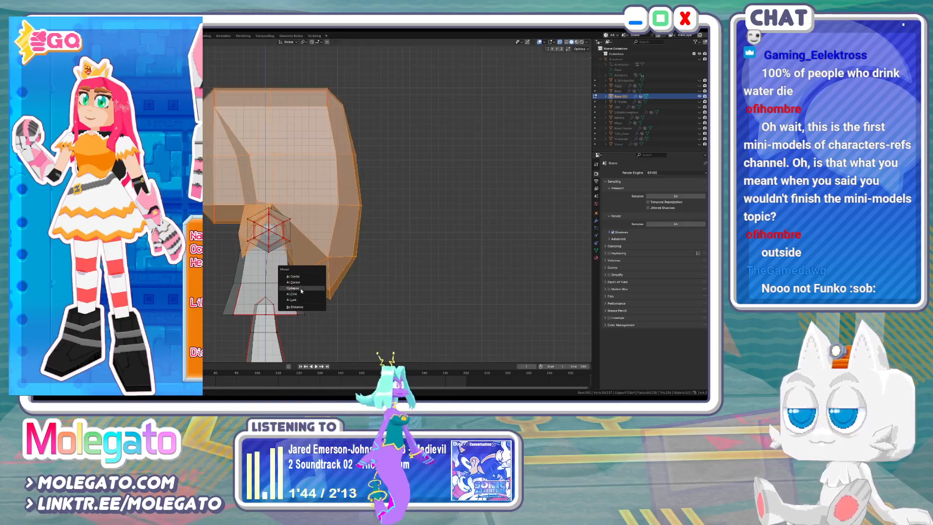
key(KP_1)
key(Tab)
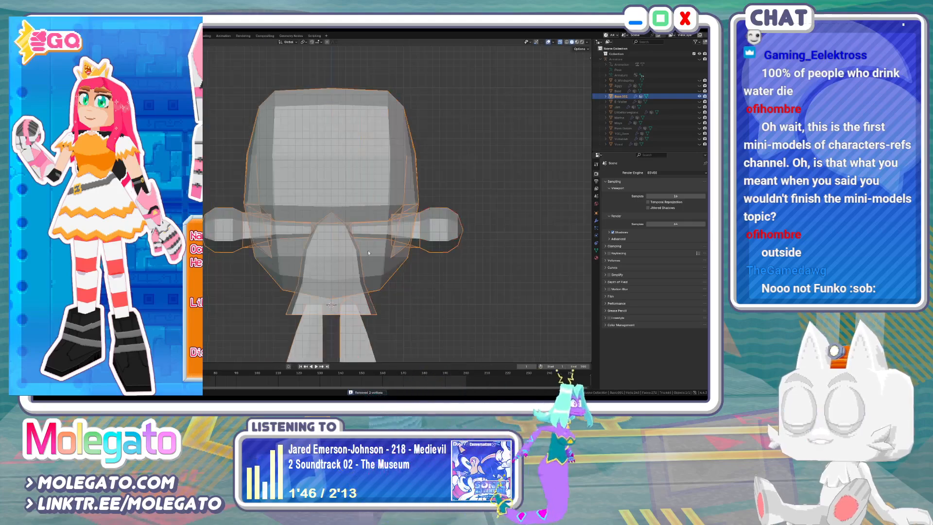
Turn off X-ray display and save the file
key(alt+z)
key(ctrl+s)
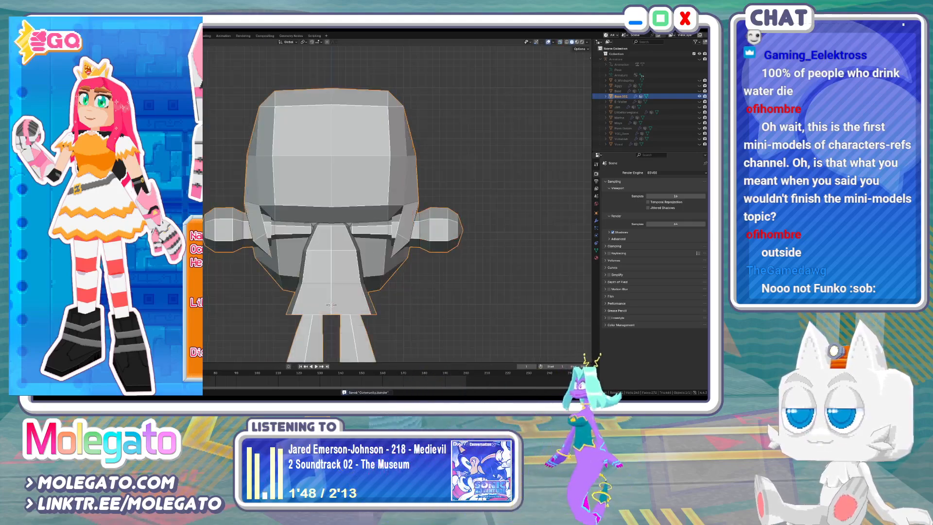
Go to the UV editing workspace and show the whole character in front view in object mode
click(162, 36)
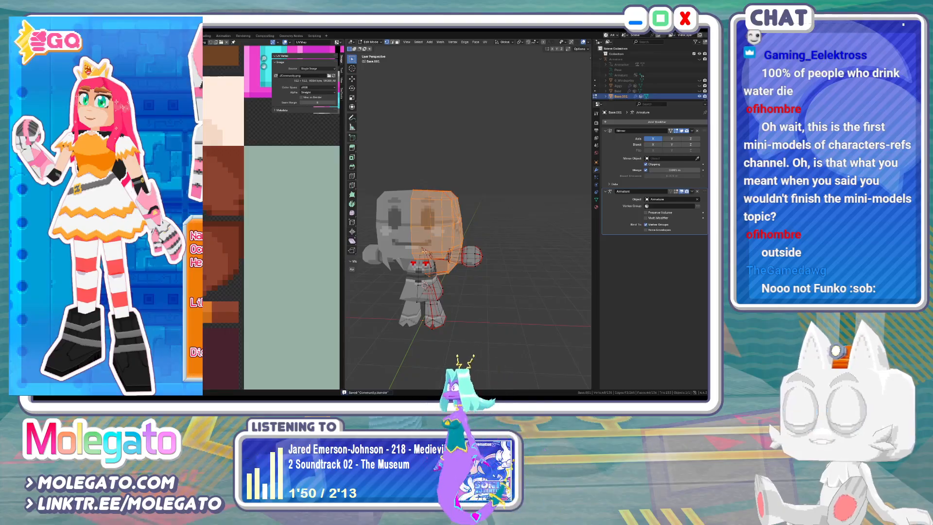
key(KP_1)
shift+middle_drag(425, 251, 481, 260)
key(Tab)
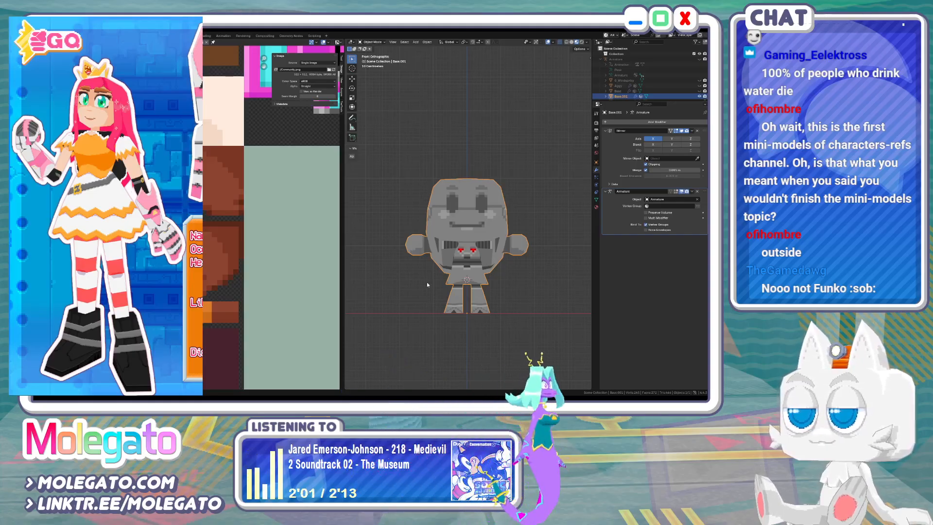
Switch to the pixel-art texture atlas, copy the red template block into the empty cell beside the orange-haired character, and deselect it
key(alt+Tab)
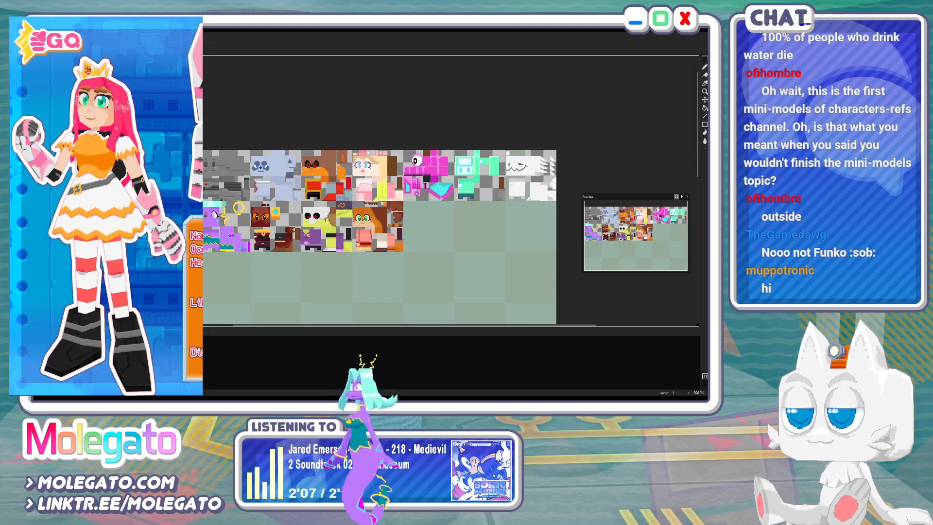
middle_drag(379, 209, 461, 213)
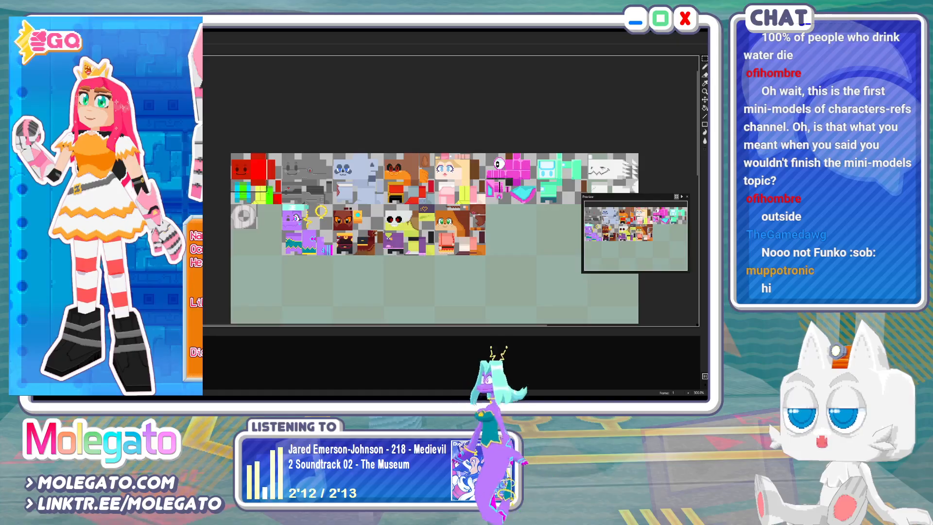
drag(267, 193, 509, 233)
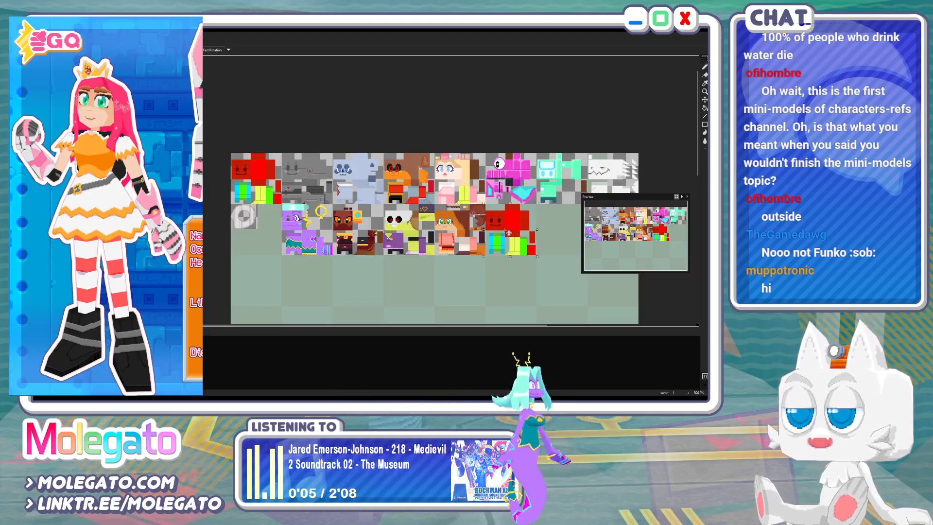
scroll(534, 257, up, 3)
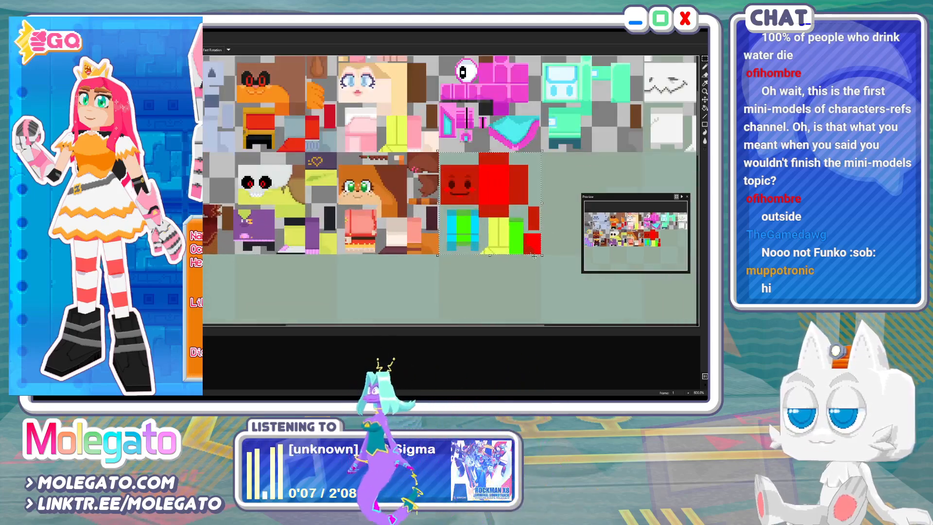
middle_drag(534, 256, 422, 249)
scroll(425, 225, up, 1)
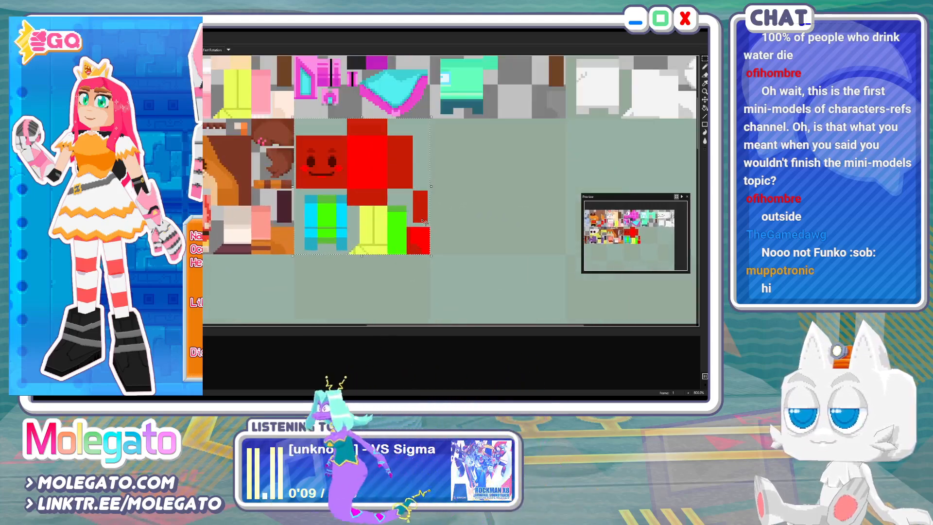
scroll(425, 223, up, 1)
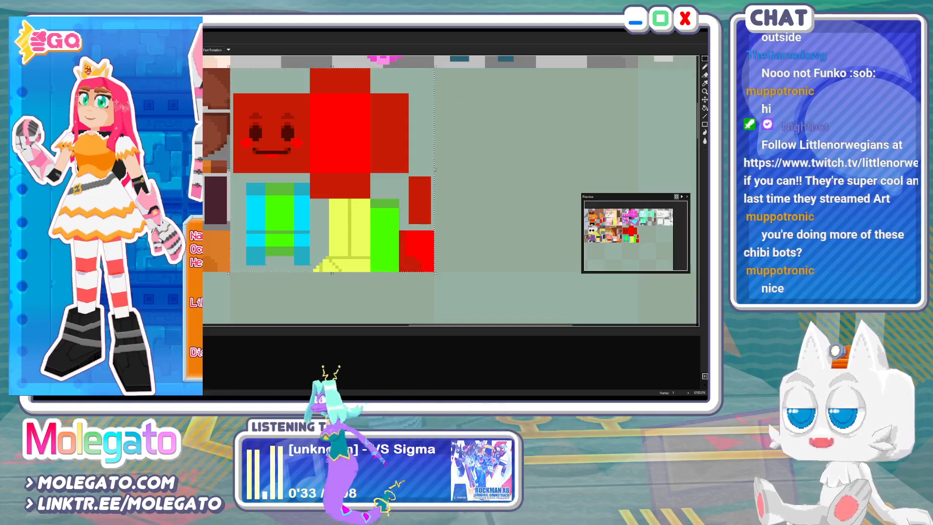
key(ctrl+d)
middle_drag(341, 165, 379, 185)
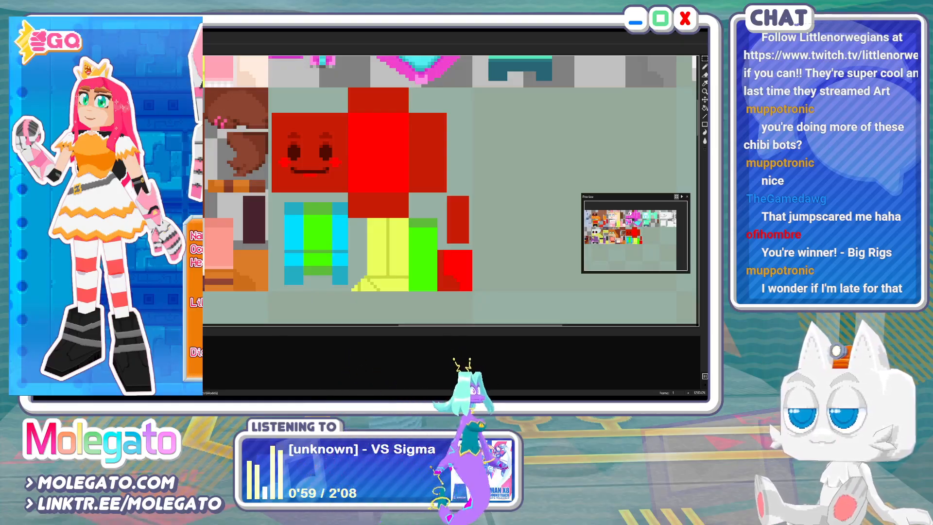
Create a new sprite with the default settings and paste the character reference sheet into it
key(ctrl+n)
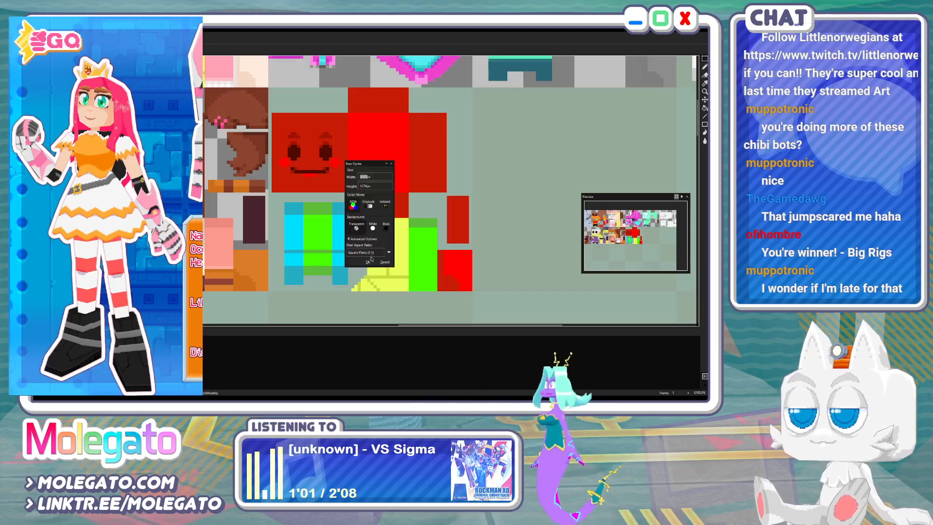
key(Return)
key(ctrl+v)
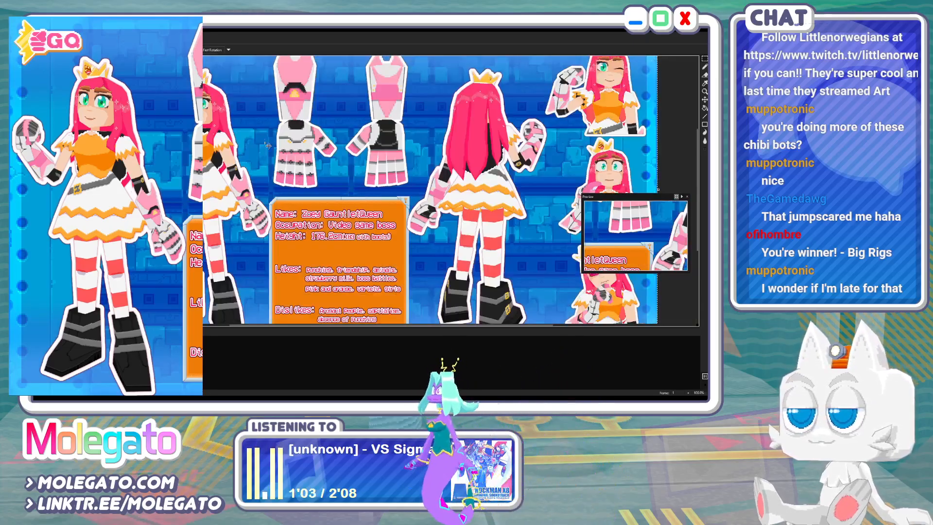
Fill the copied template's face background with the skin tone sampled from the reference sheet
drag(267, 144, 333, 226)
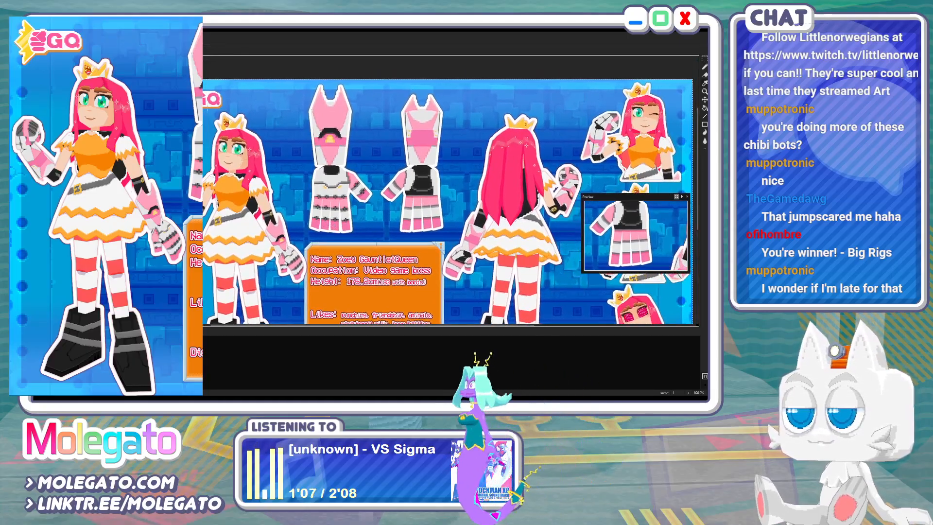
key(ctrl+Tab)
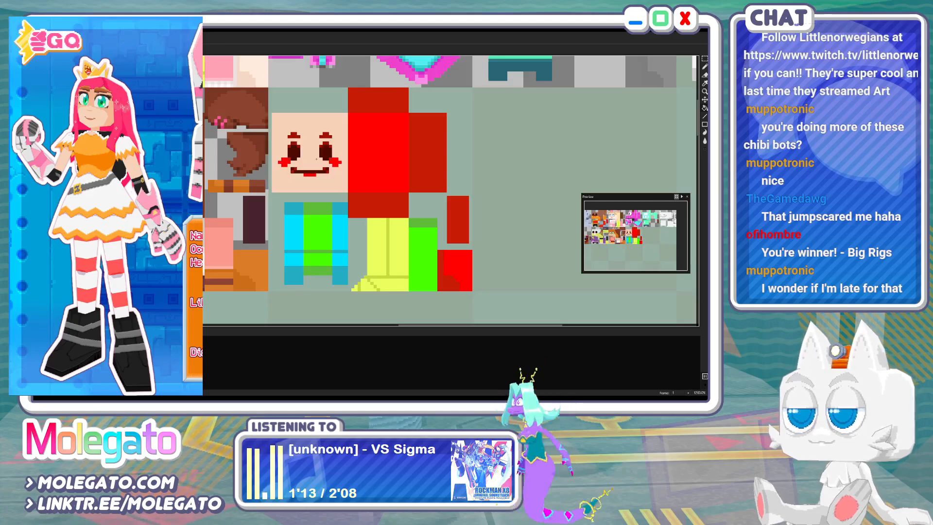
scroll(316, 160, up, 4)
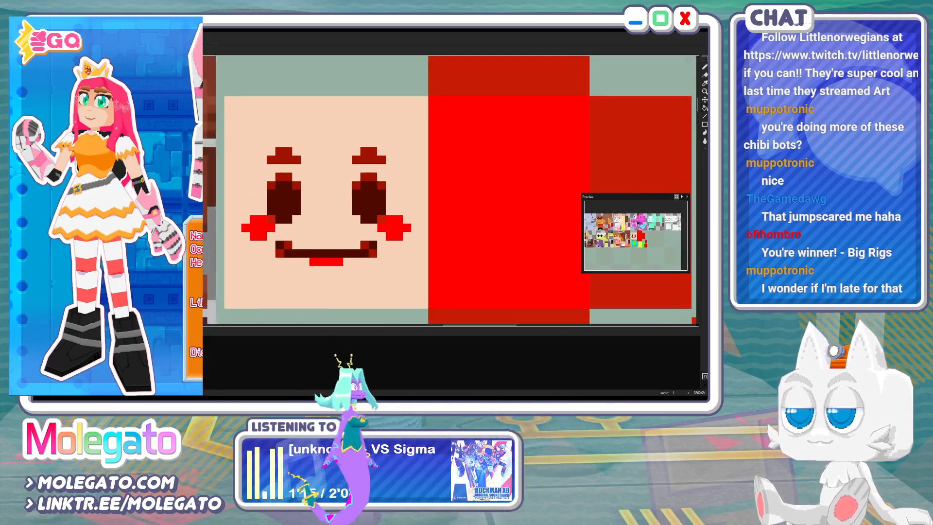
Outline the hair fringe across the upper face in pink sampled from the reference and fill the area above it
key(ctrl+Tab)
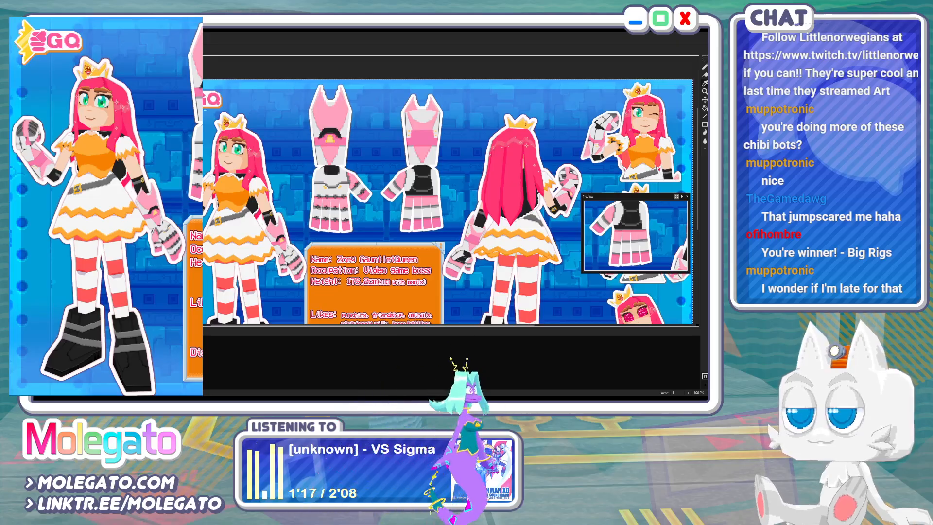
key(ctrl+Tab)
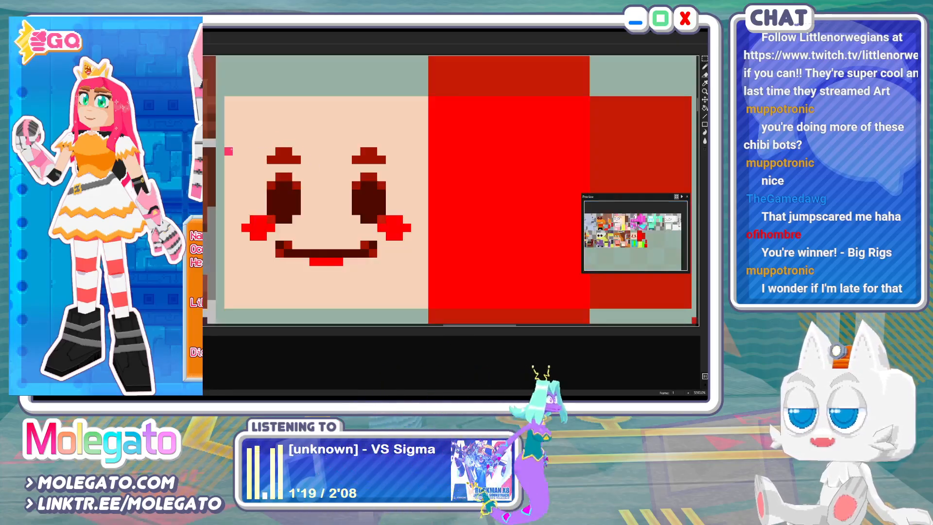
mouse_move(229, 151)
mouse_down()
mouse_move(229, 159)
mouse_move(302, 134)
mouse_move(386, 134)
mouse_up()
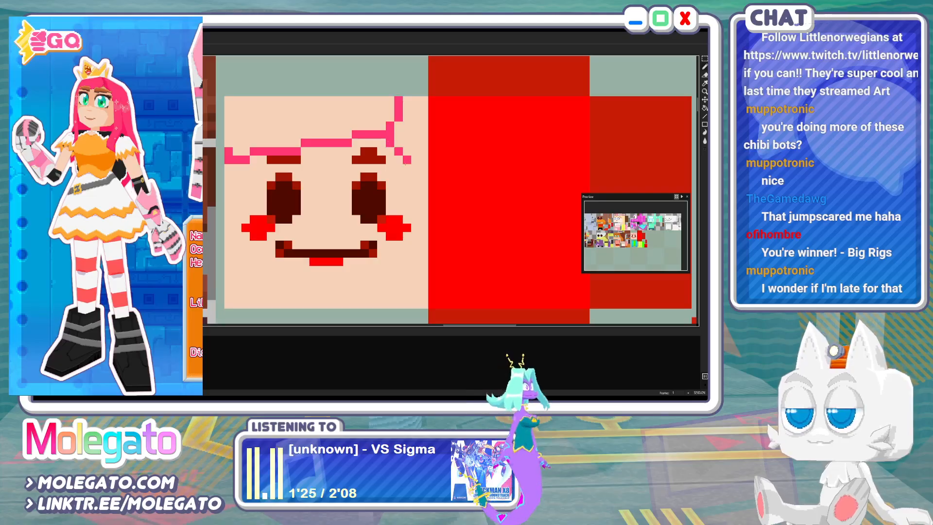
drag(397, 150, 425, 178)
click(414, 154)
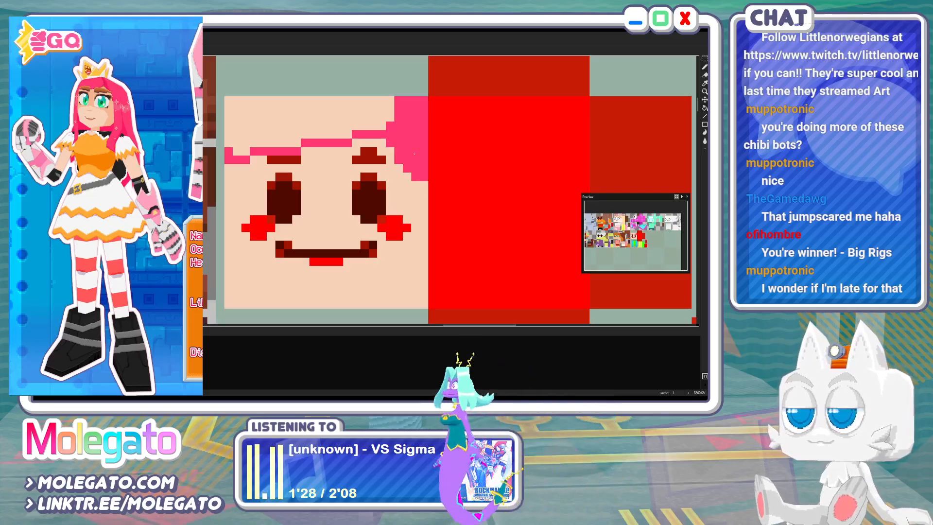
click(355, 117)
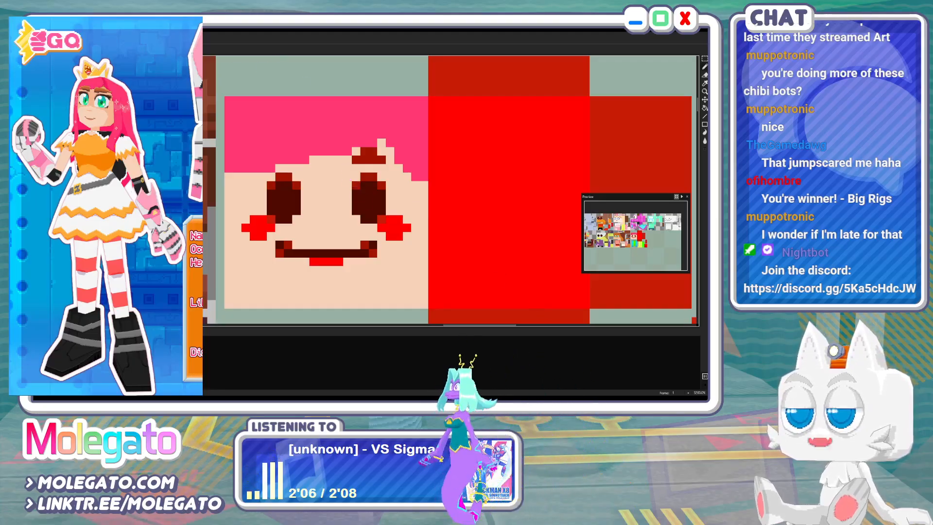
Sample the off-white from the reference and paint over the whole right-hand eye with it
key(1)
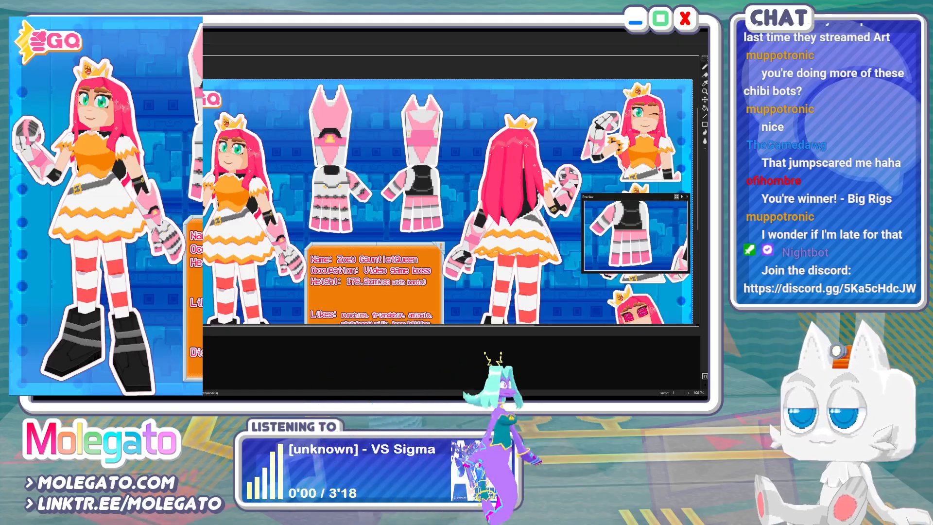
key(6)
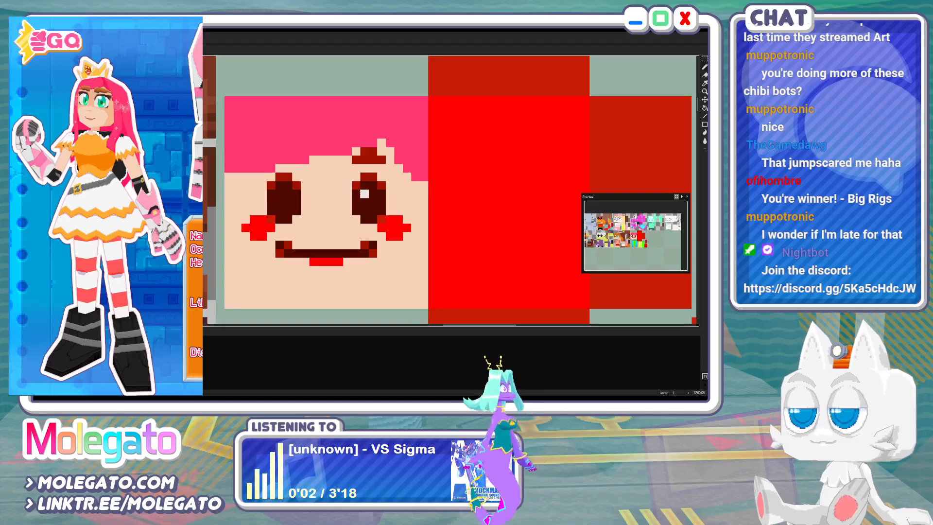
mouse_move(364, 177)
mouse_down()
mouse_move(382, 177)
mouse_move(389, 219)
mouse_move(365, 219)
mouse_move(356, 196)
mouse_up()
click(362, 196)
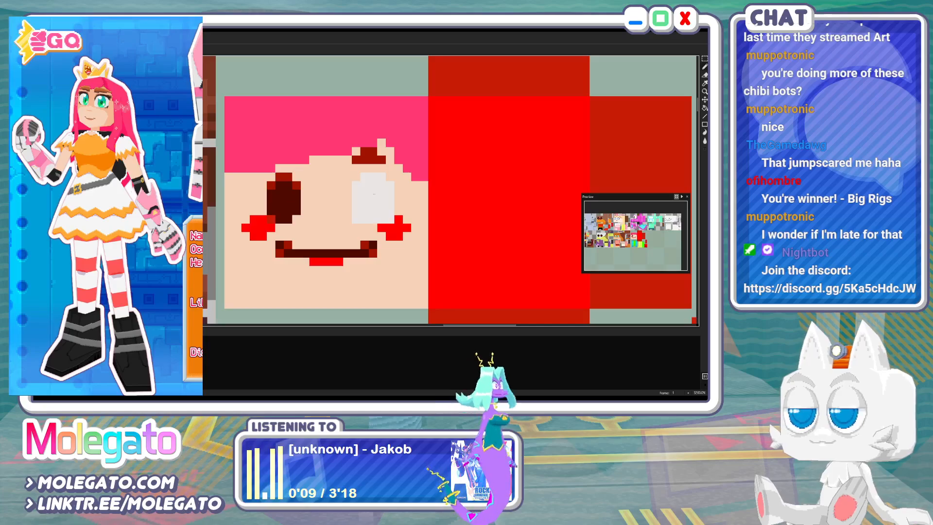
Draw a dark brown lash line along the upper and outer edges of the right-hand eye, following the reference
key(ctrl+Tab)
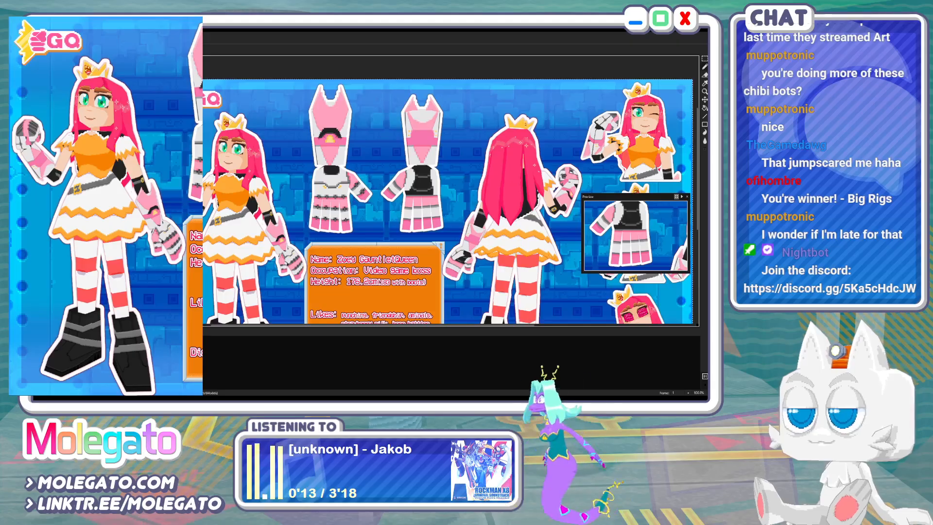
key(ctrl+Tab)
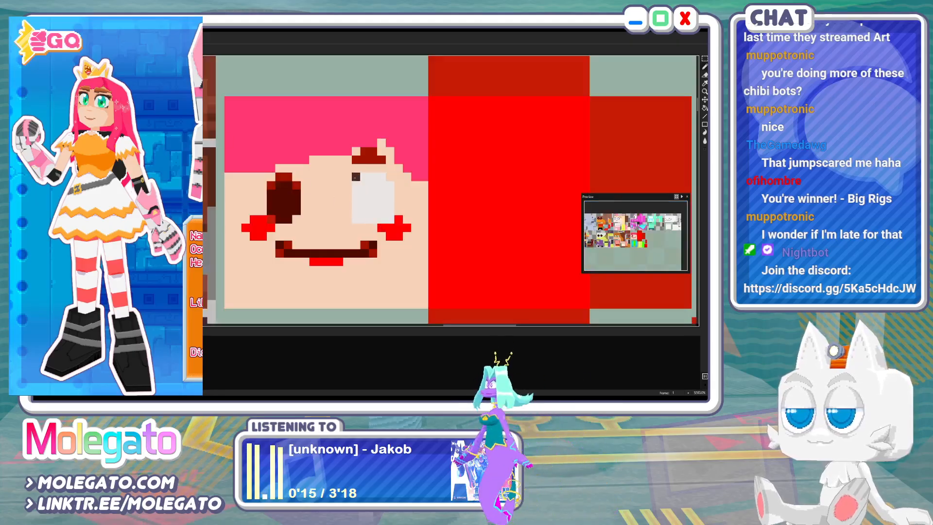
drag(363, 169, 389, 169)
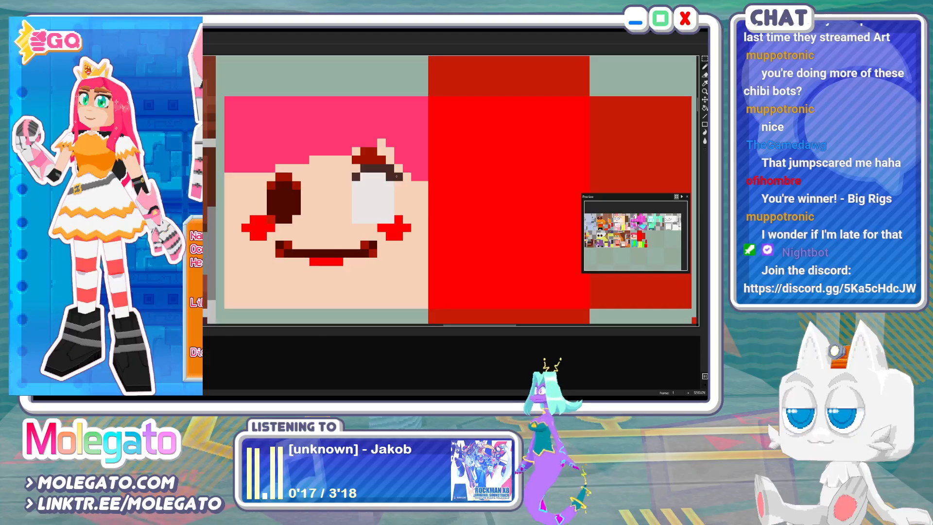
key(ctrl+Tab)
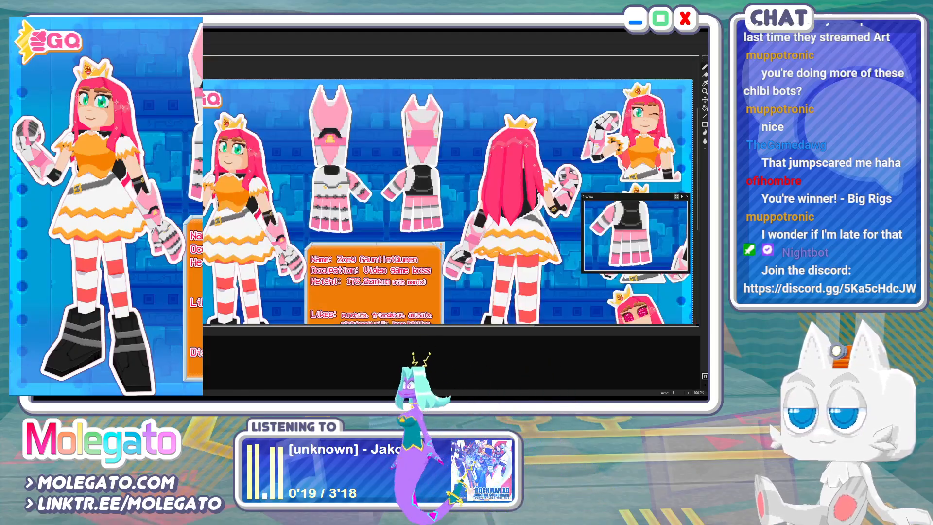
scroll(212, 144, up, 2)
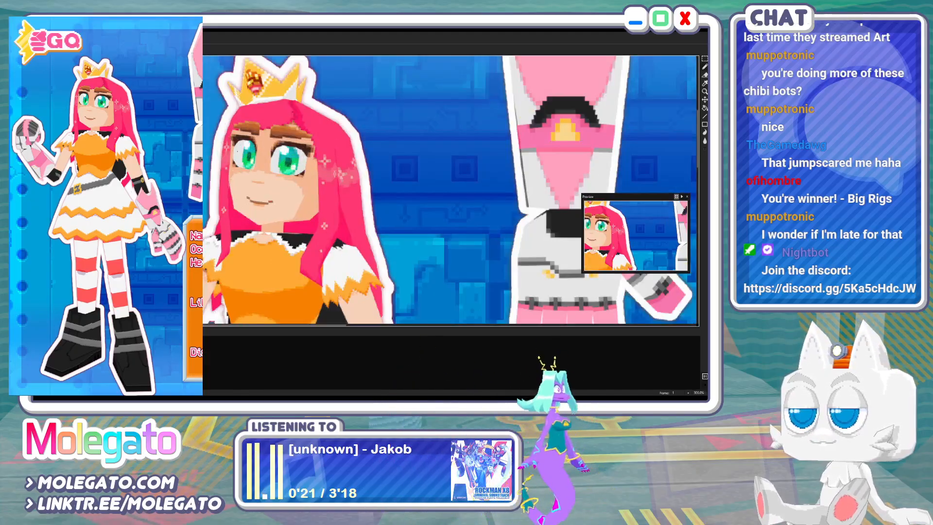
key(ctrl+Tab)
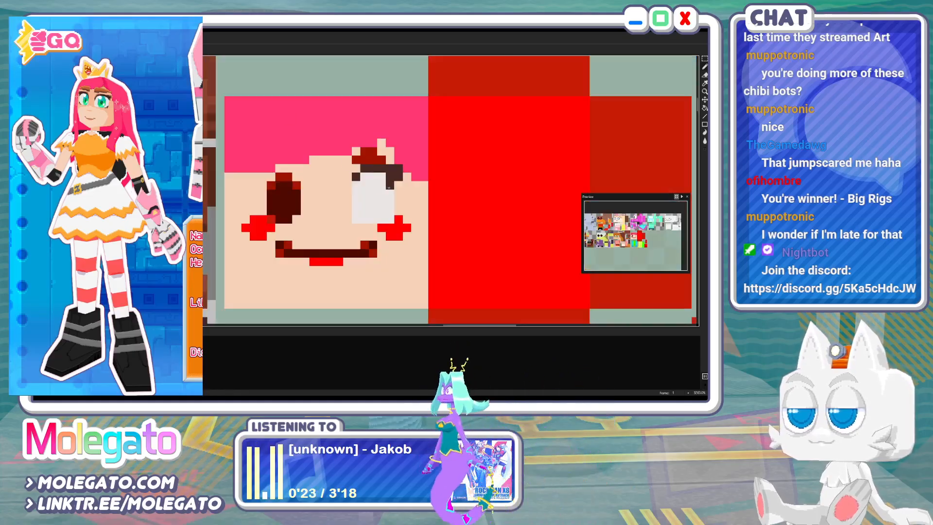
drag(407, 172, 407, 219)
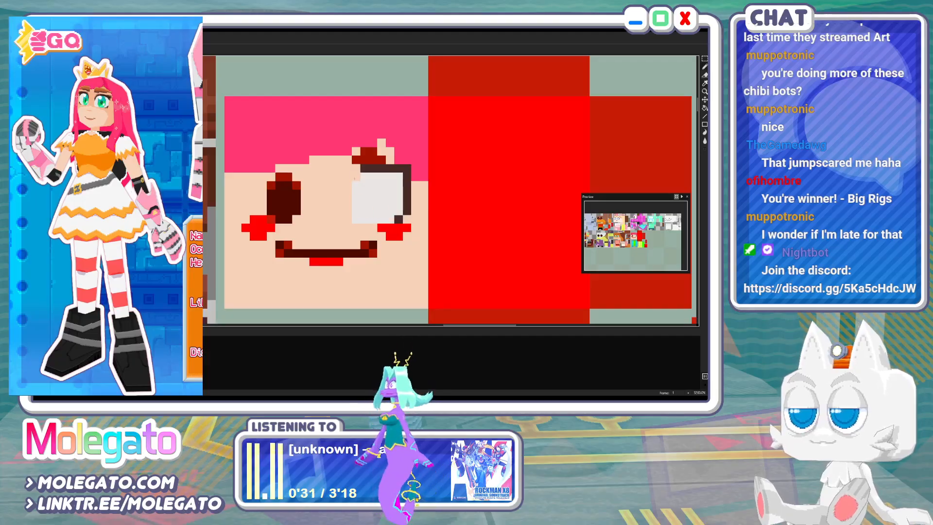
Repaint the inside of the right-hand eye white, with pale blue-grey shading along its upper and outer edges
scroll(413, 173, down, 1)
middle_drag(492, 63, 315, 231)
scroll(322, 206, down, 1)
middle_drag(364, 191, 452, 197)
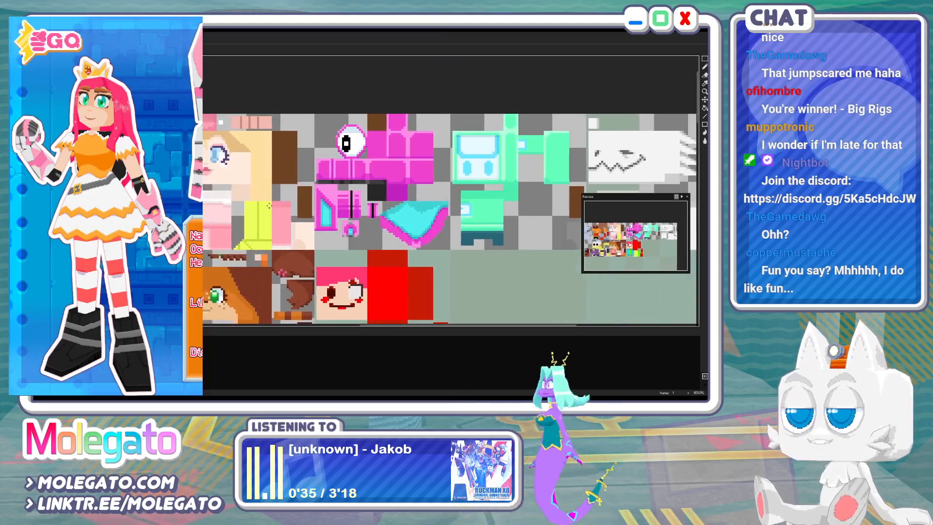
middle_drag(312, 223, 367, 188)
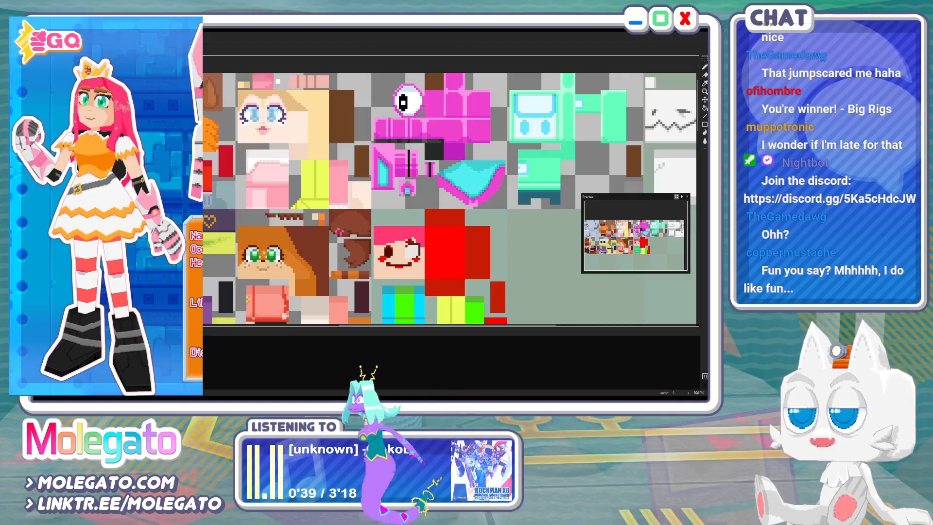
scroll(419, 260, up, 1)
scroll(418, 259, up, 1)
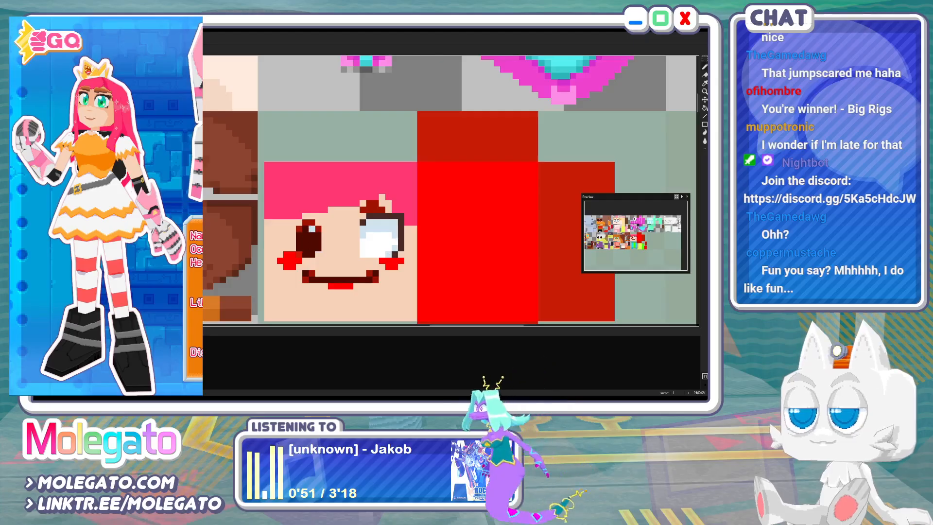
scroll(380, 224, down, 3)
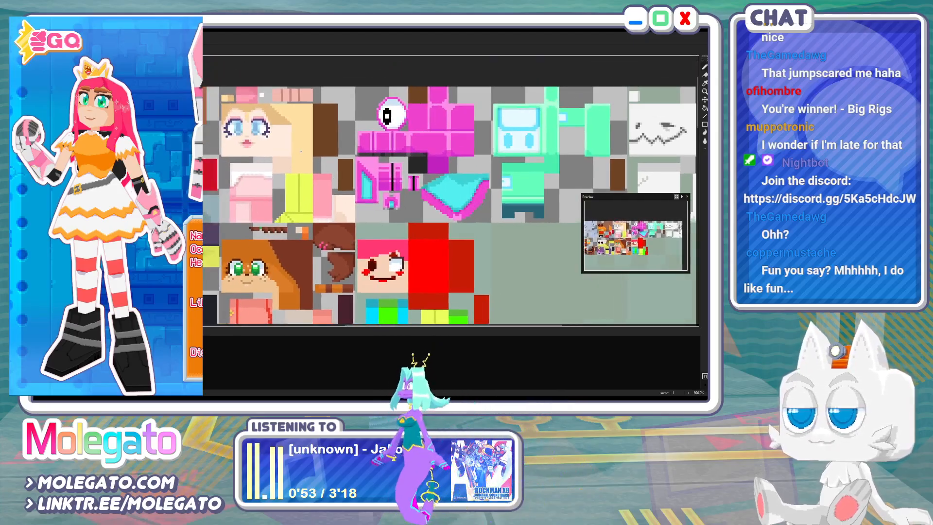
scroll(380, 294, up, 1)
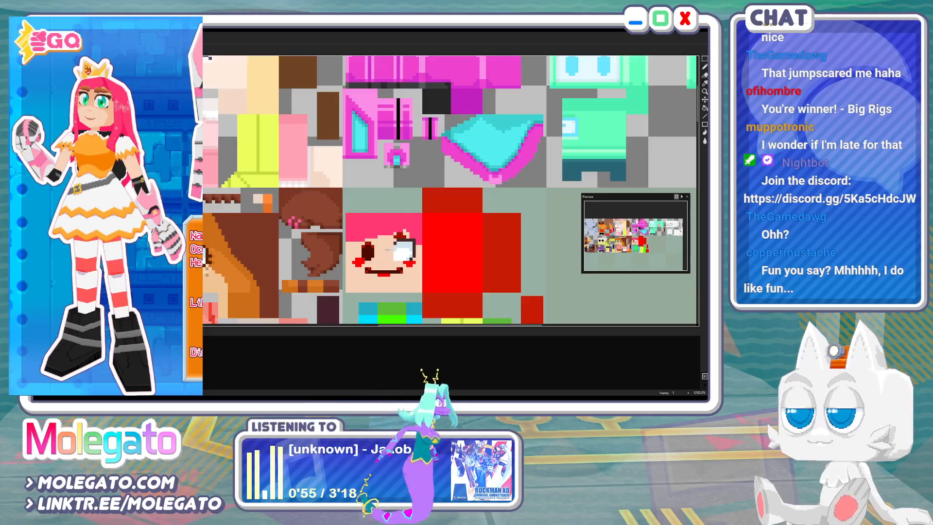
Paint out the template's dark red eyebrow above the right-hand eye with skin tone, checking the reference face
key(ctrl+Tab)
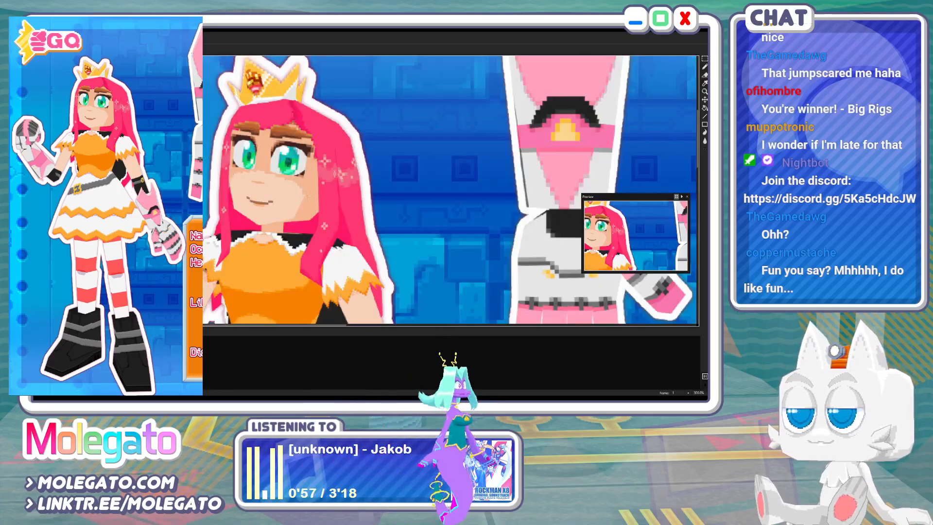
key(ctrl+Tab)
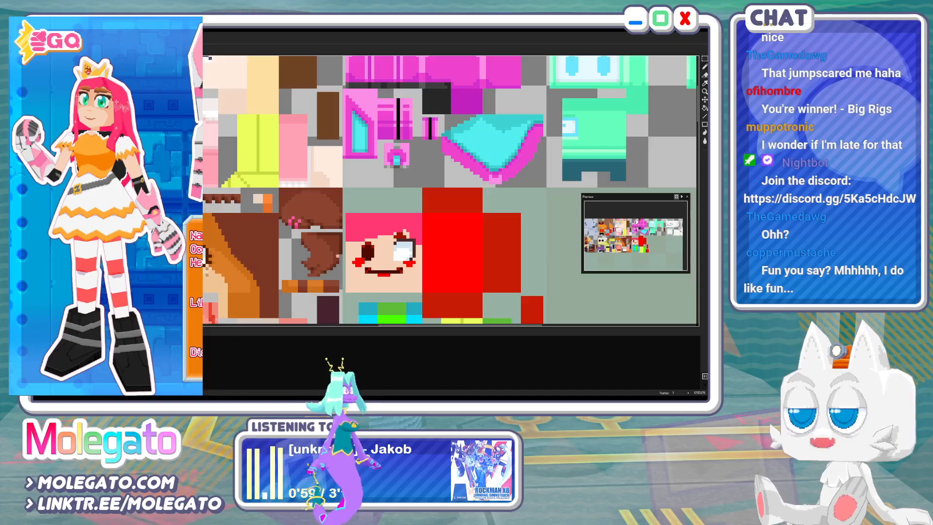
scroll(381, 272, up, 2)
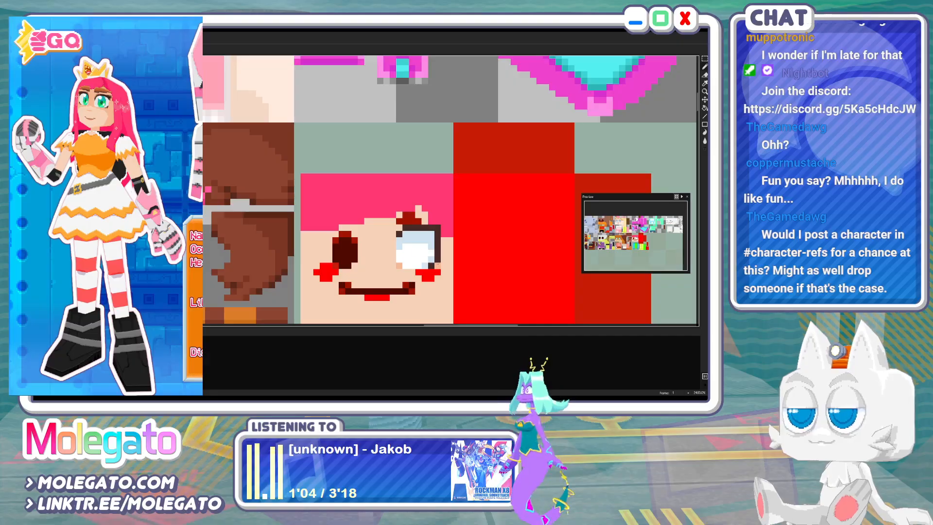
drag(400, 226, 405, 215)
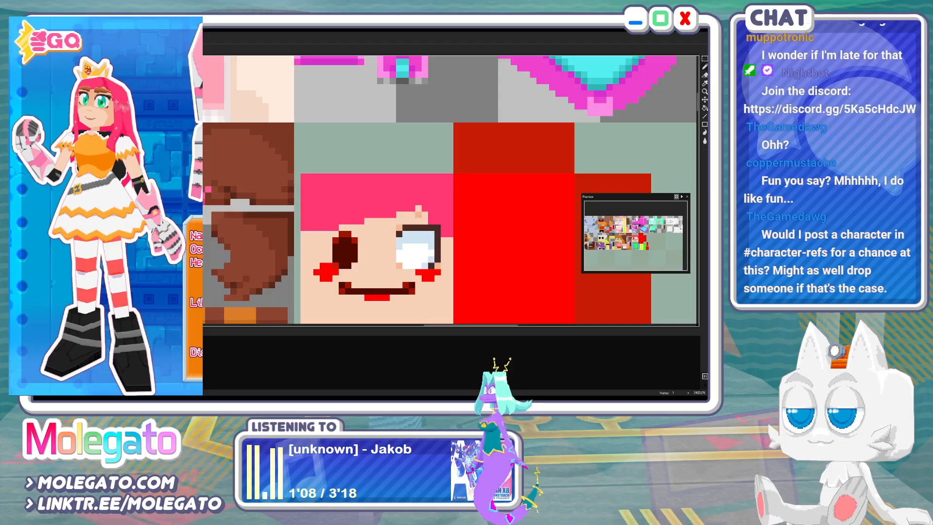
drag(419, 214, 425, 215)
click(406, 214)
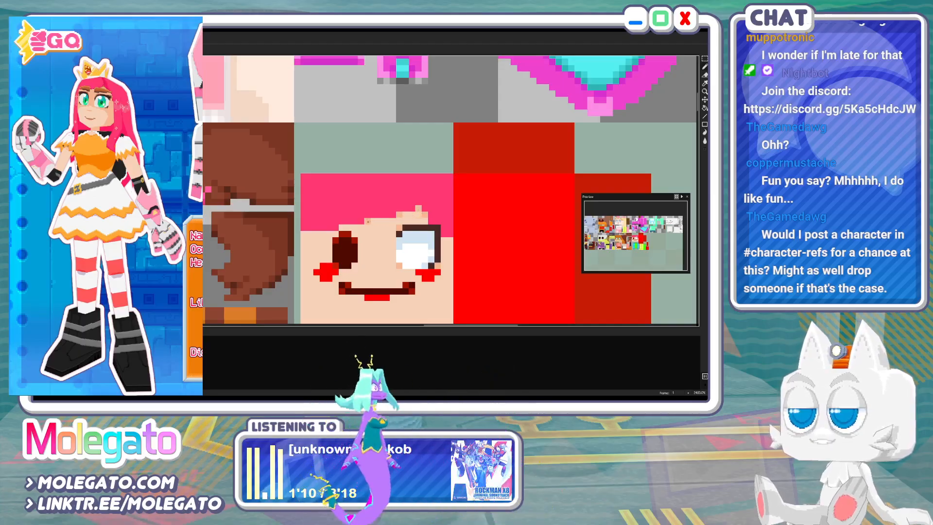
Sample the green from the reference and paint a filled oval iris along the inner side of the right-hand eye
middle_drag(419, 261, 374, 239)
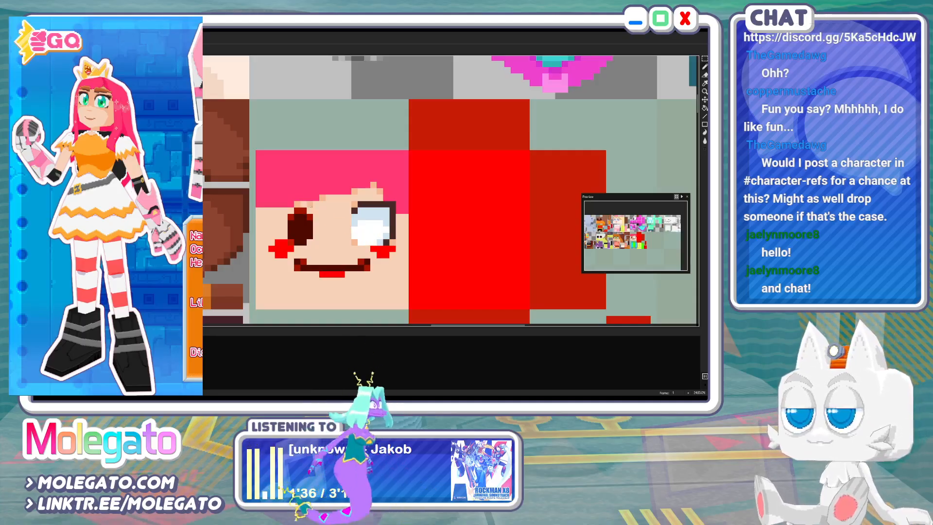
key(ctrl+Tab)
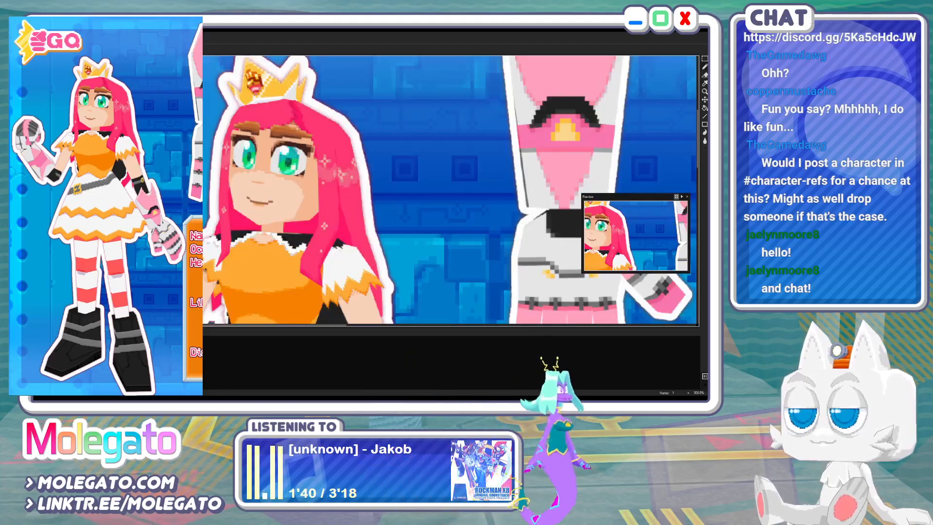
key(ctrl+Tab)
scroll(359, 242, up, 1)
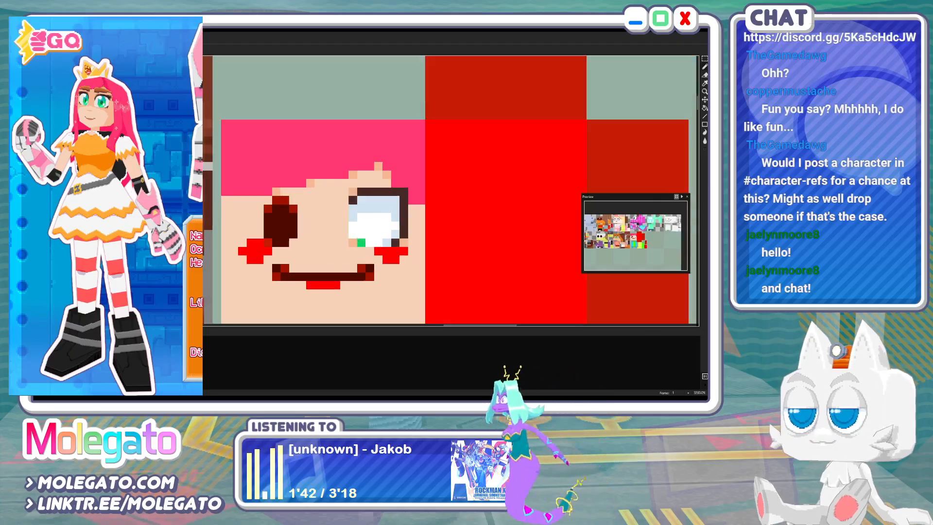
drag(352, 217, 352, 235)
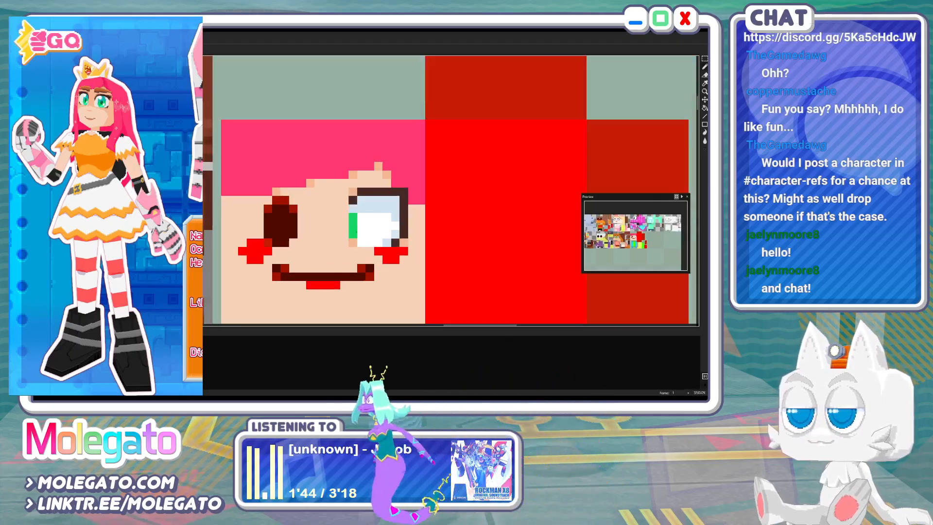
mouse_move(361, 200)
mouse_down()
mouse_move(355, 209)
mouse_move(378, 208)
mouse_up()
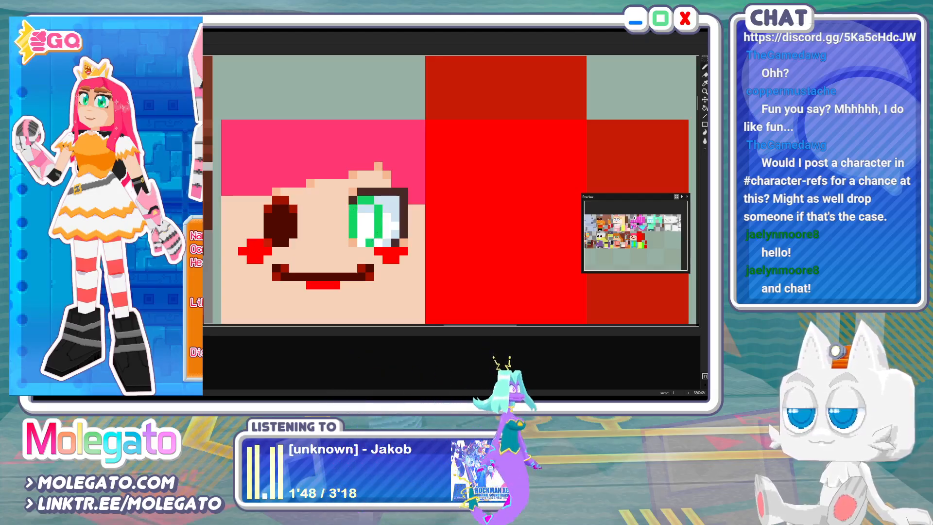
drag(362, 234, 361, 209)
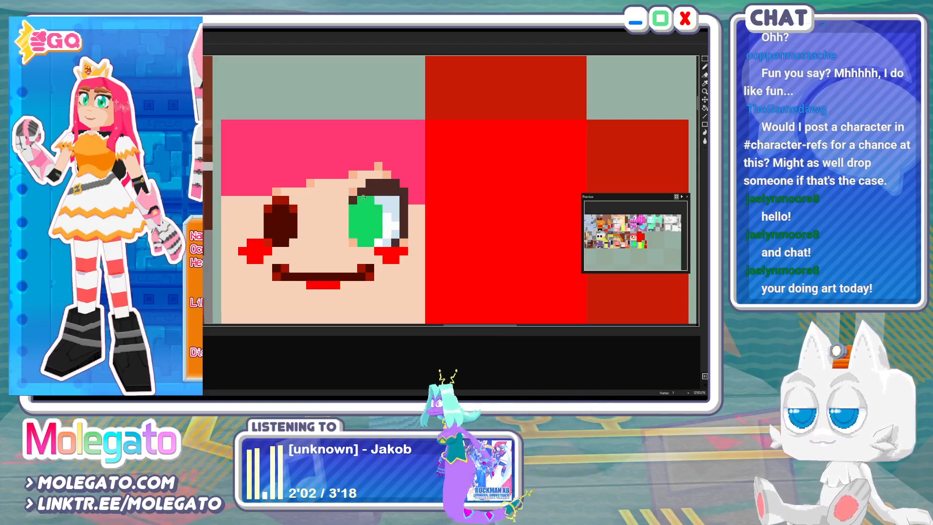
Paint out the red cheek mark beneath the right-hand eye with light skin tones
scroll(363, 198, down, 3)
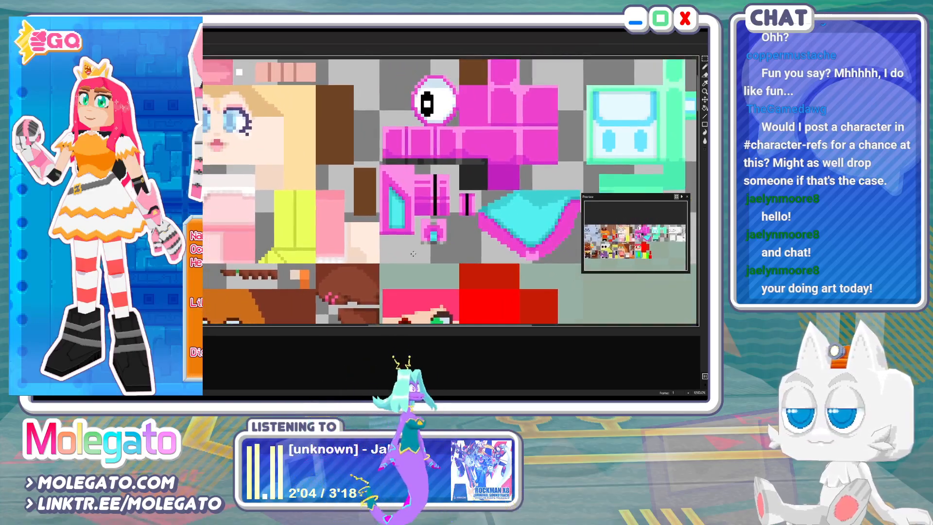
middle_drag(413, 253, 369, 153)
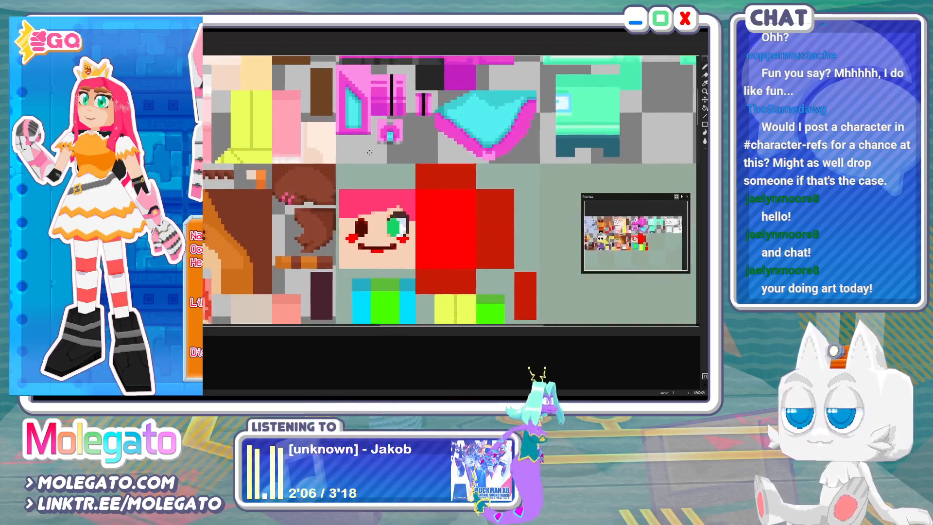
scroll(384, 217, up, 2)
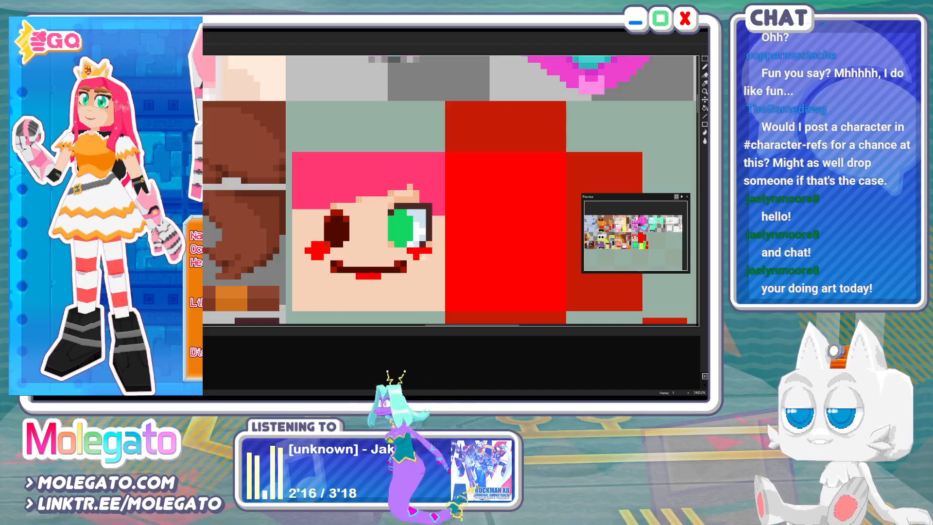
key(ctrl+z)
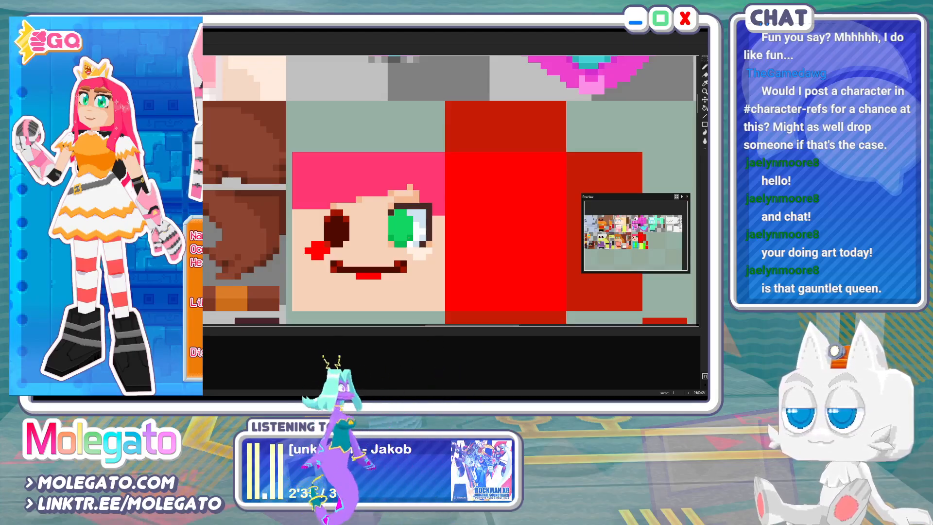
scroll(353, 231, down, 3)
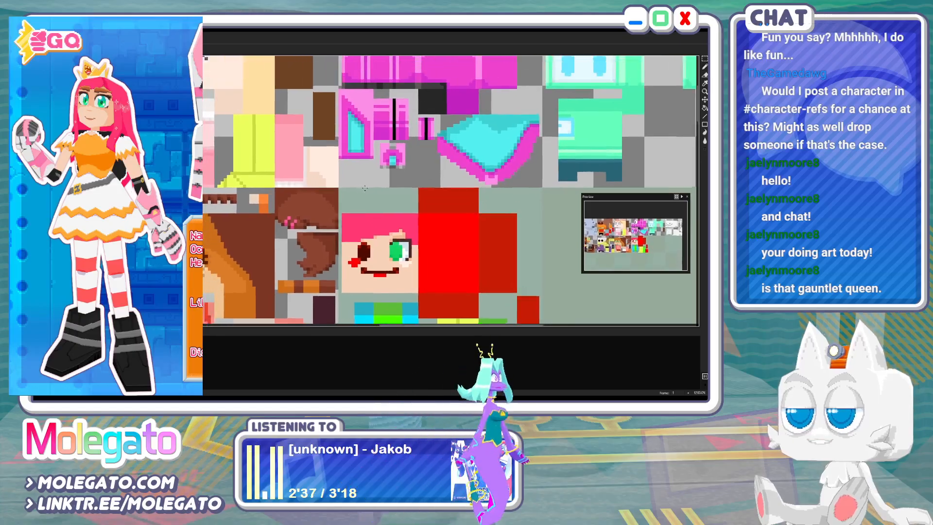
Shade the right-hand eye's iris with a darker green and add a pale highlight pixel in it
scroll(405, 242, up, 3)
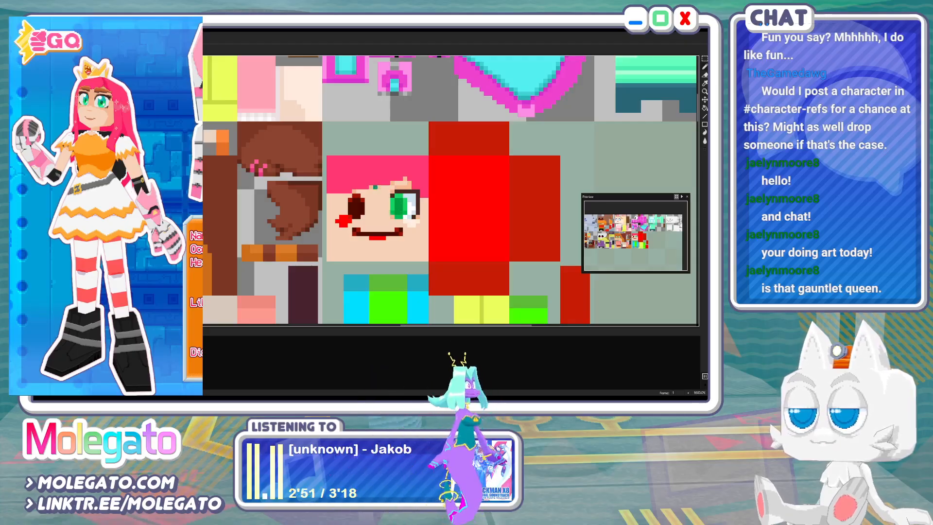
middle_drag(356, 157, 417, 191)
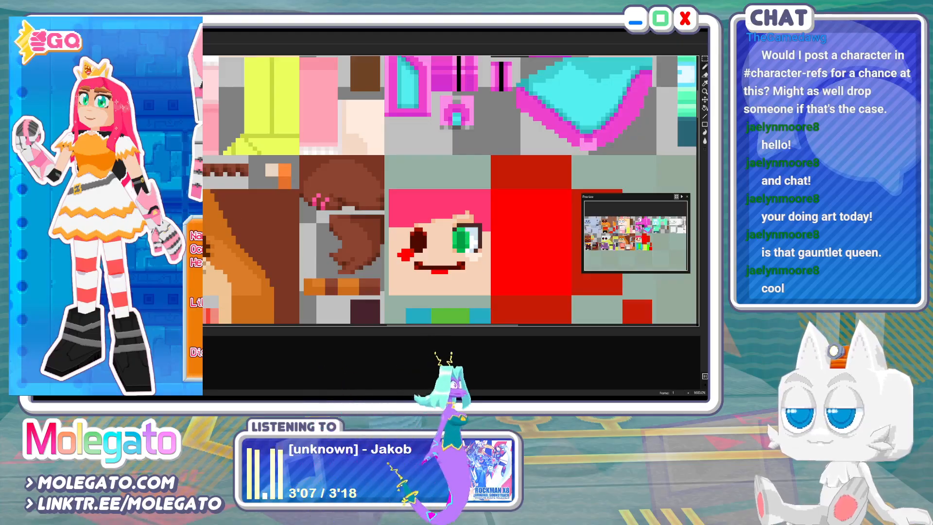
scroll(286, 219, down, 3)
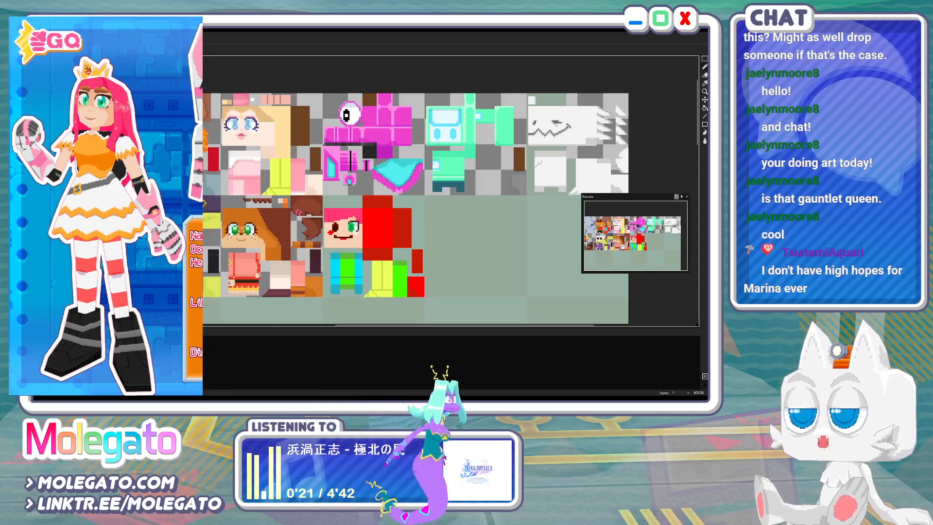
scroll(365, 209, up, 1)
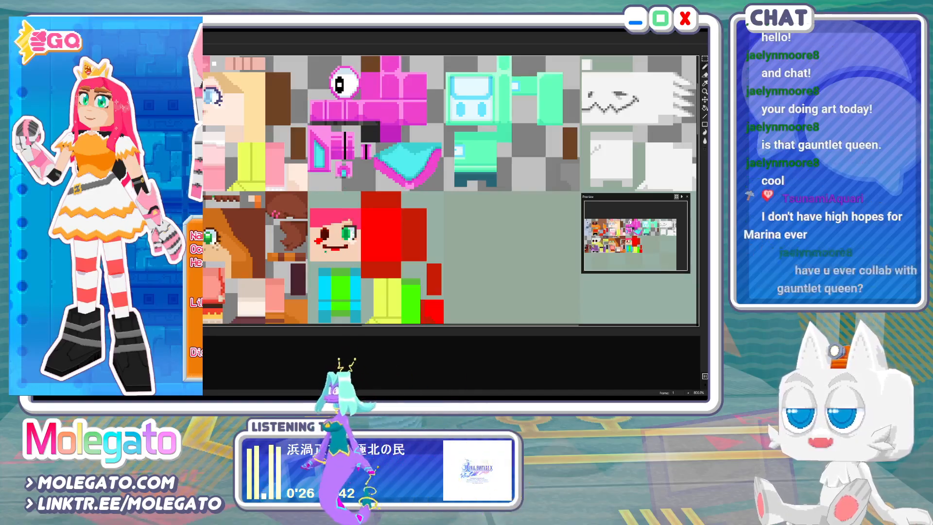
scroll(331, 245, up, 1)
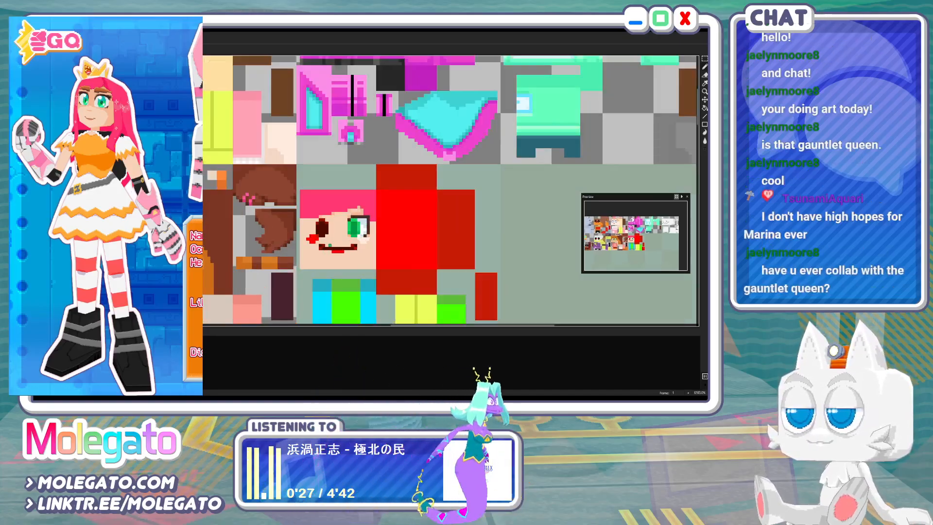
scroll(322, 238, down, 1)
scroll(321, 216, up, 1)
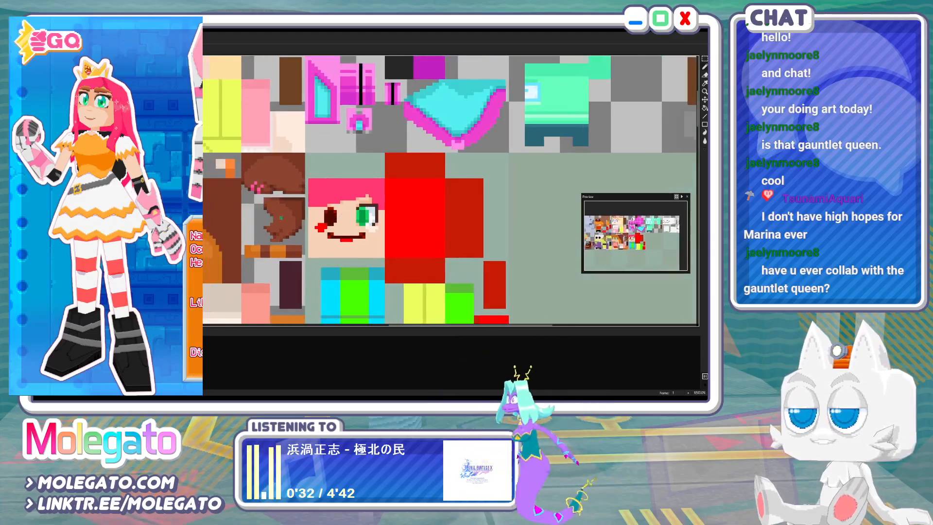
scroll(340, 215, up, 1)
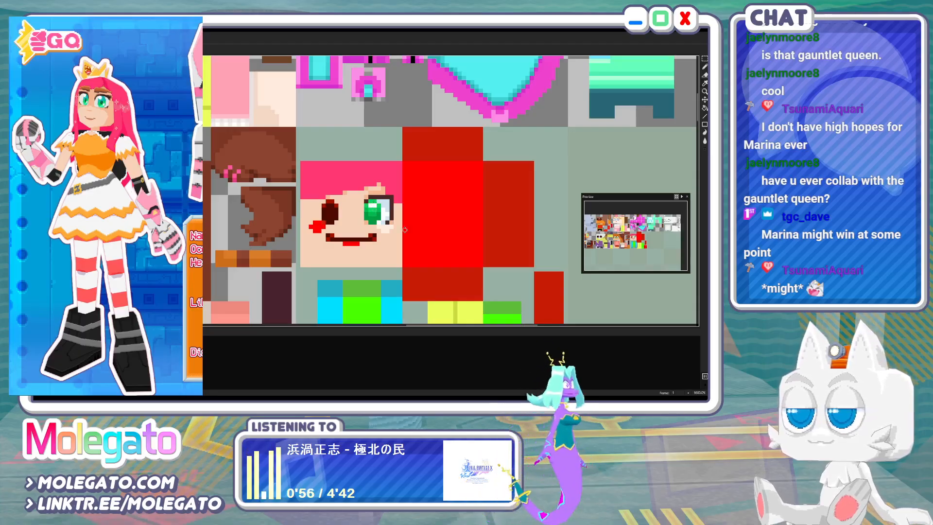
middle_drag(405, 230, 416, 234)
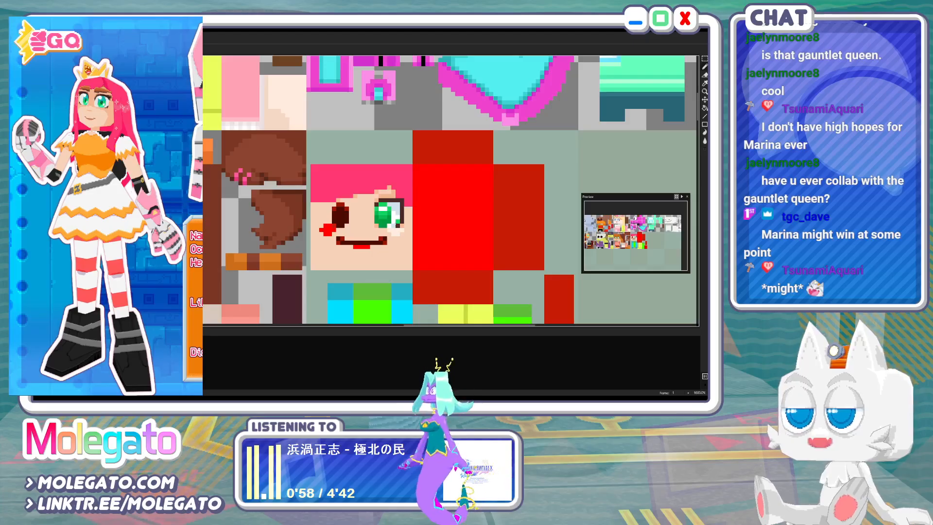
scroll(396, 224, up, 1)
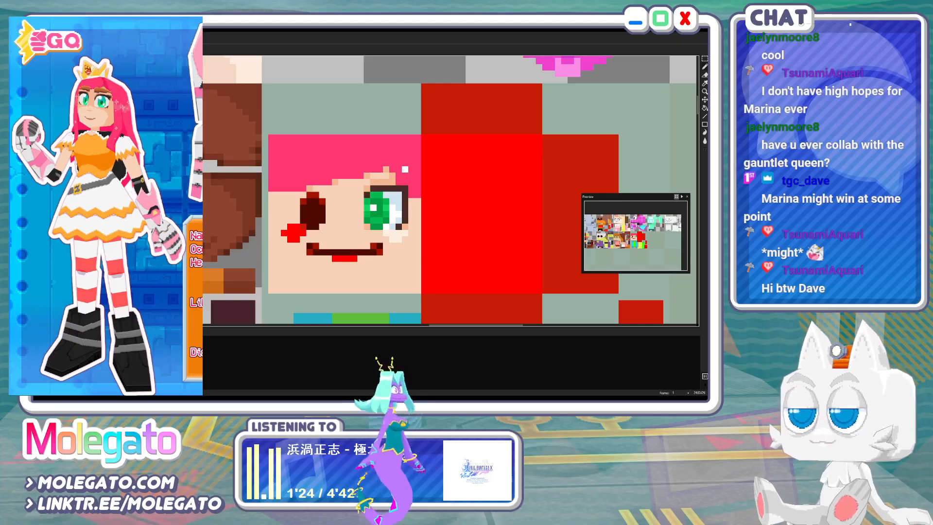
Replace the template's wide mouth and red lip with a small tan smile and pale lip highlight following the reference, and touch up the nose
key(ctrl+Tab)
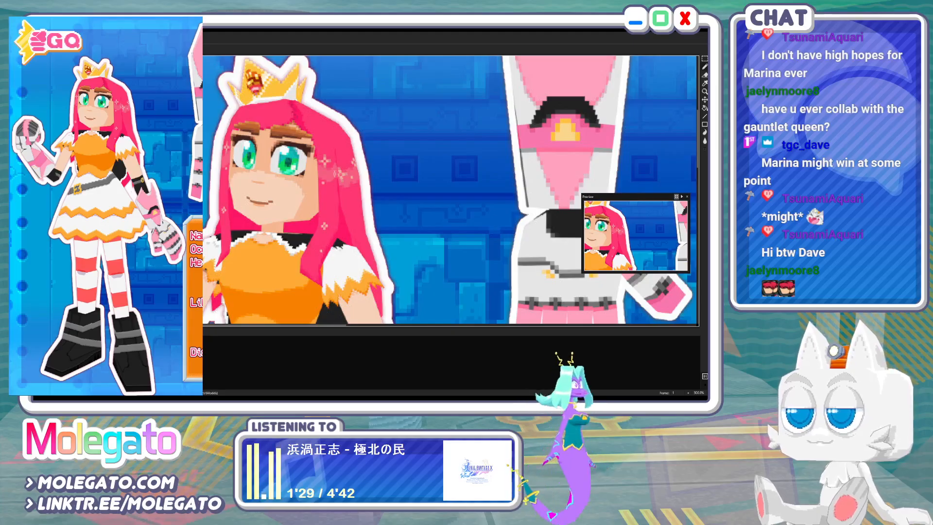
key(ctrl+Tab)
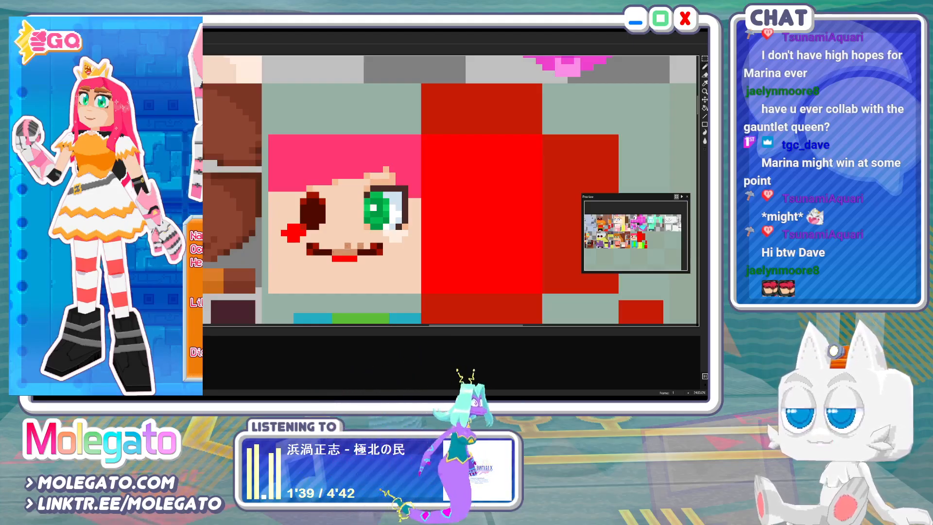
click(329, 246)
mouse_move(361, 252)
mouse_down()
mouse_move(380, 253)
mouse_move(310, 253)
mouse_up()
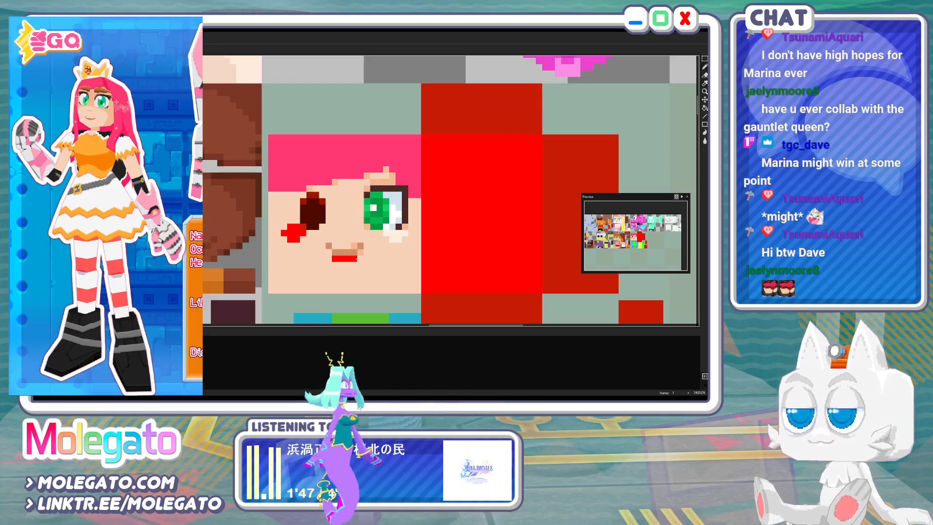
drag(354, 259, 335, 259)
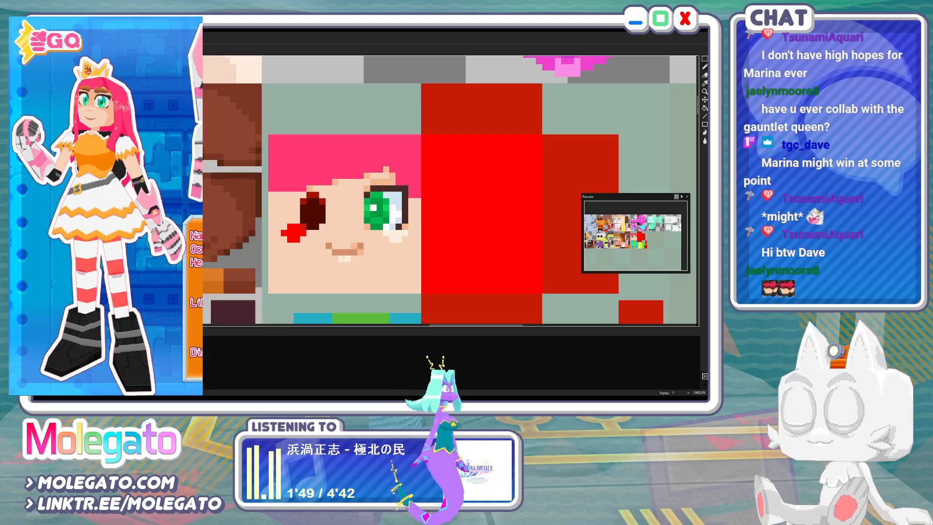
drag(342, 233, 348, 233)
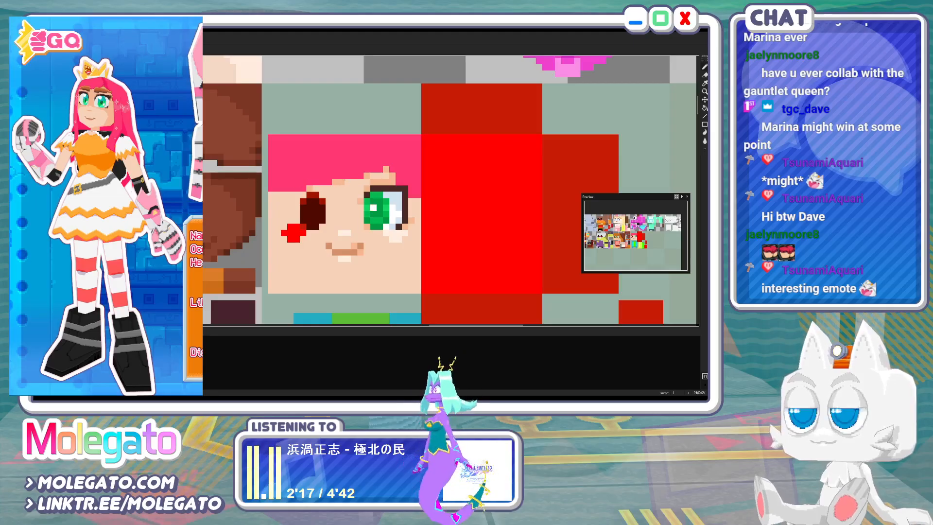
Switch to Blender and move the head's UVs onto the newly painted pink-haired face in the shared atlas
key(alt+Tab)
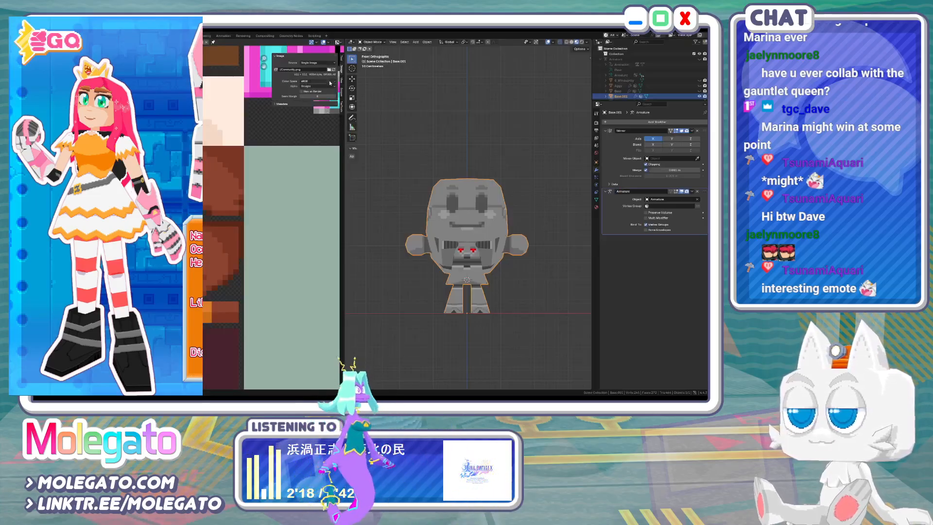
key(Tab)
scroll(454, 238, down, 2)
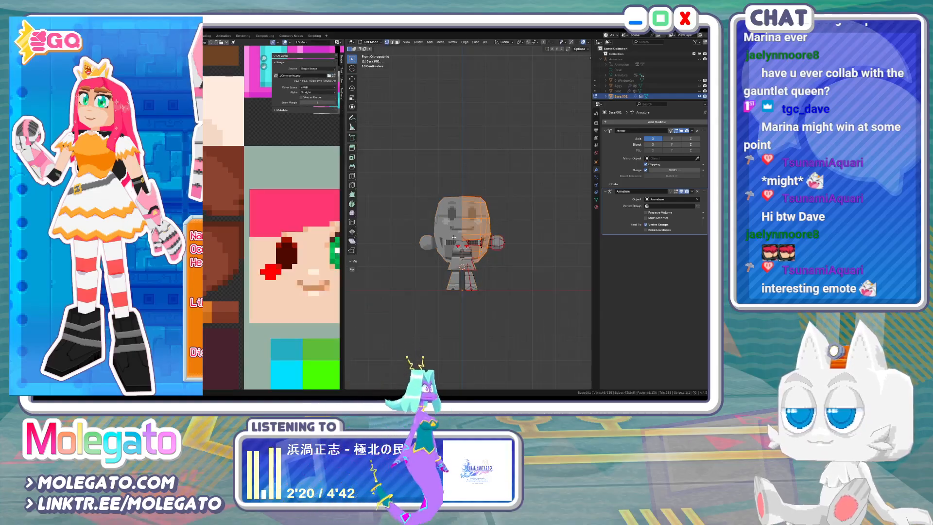
scroll(229, 234, down, 5)
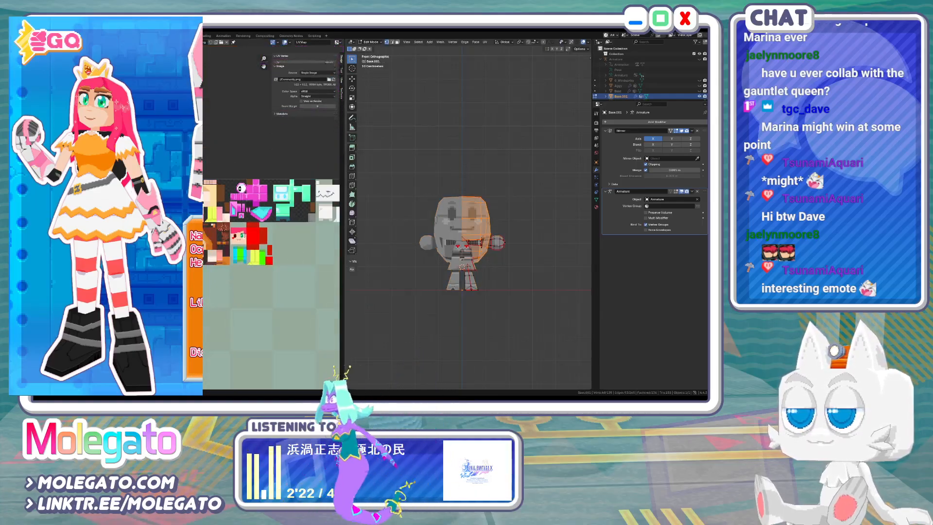
scroll(210, 247, down, 3)
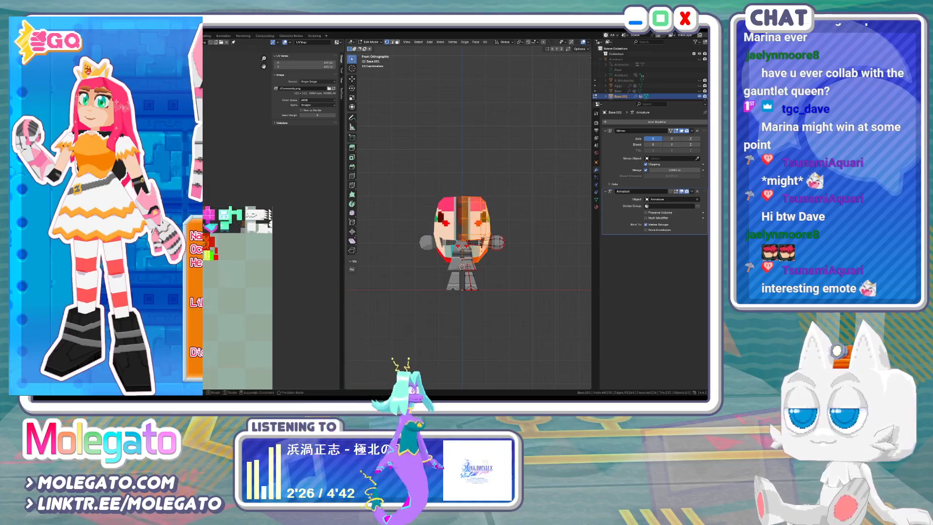
scroll(210, 254, up, 4)
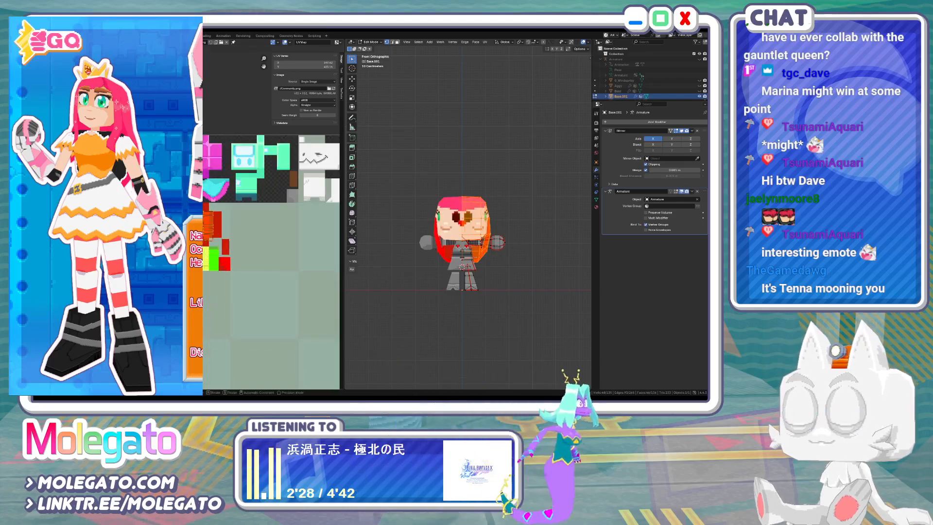
click(205, 229)
scroll(458, 229, up, 4)
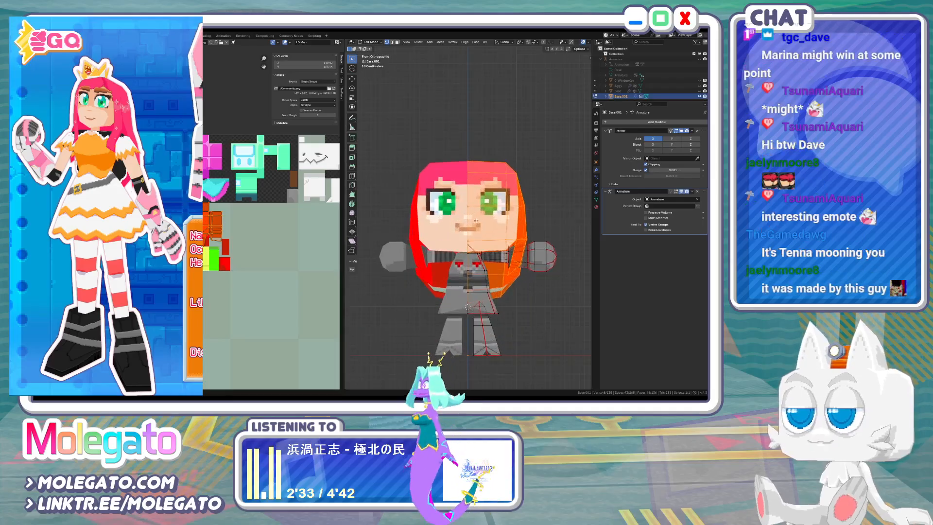
shift+middle_drag(476, 221, 441, 247)
key(Tab)
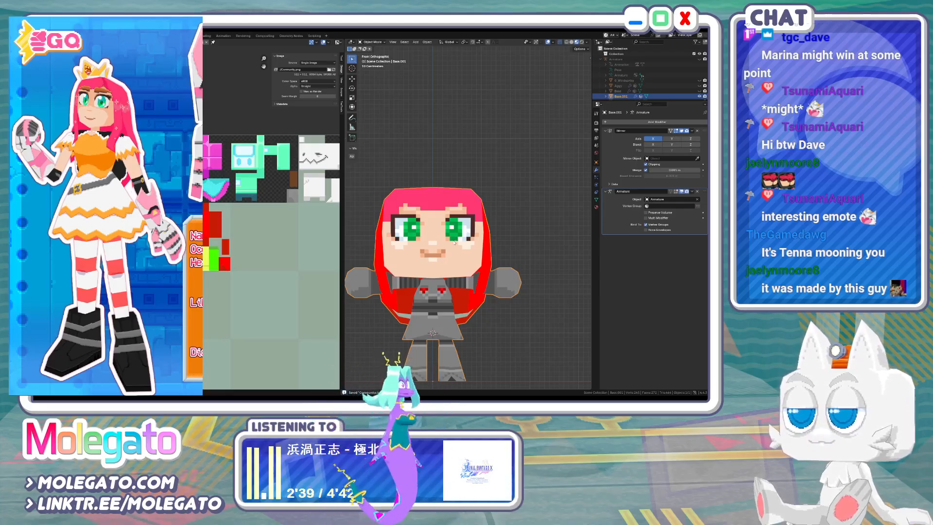
Back in the pixel editor, shift the painted face down about two pixels and the right-hand eye one pixel inward
key(alt+Tab)
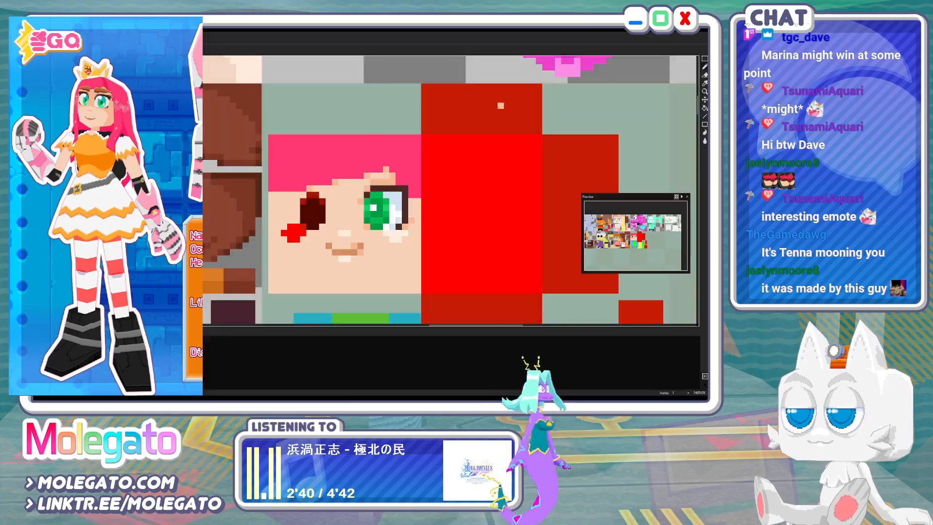
key(m)
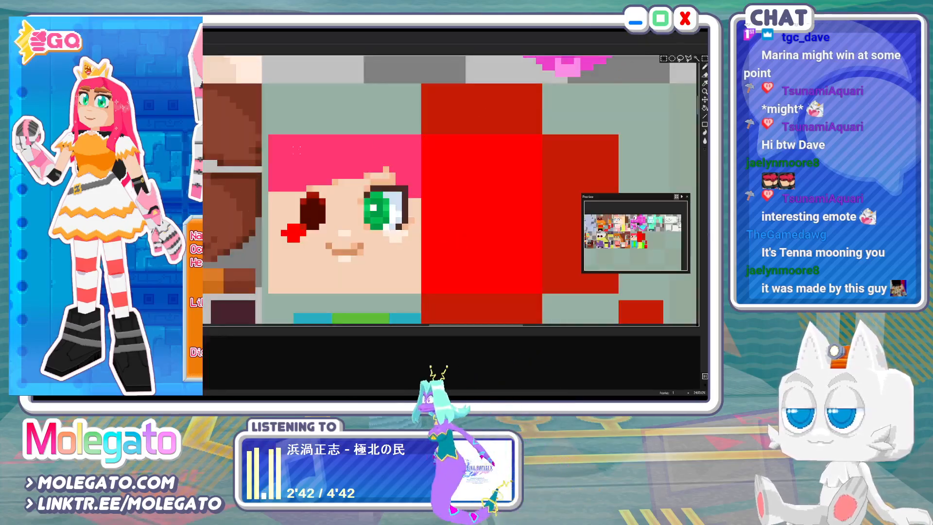
drag(268, 134, 422, 276)
drag(375, 251, 376, 261)
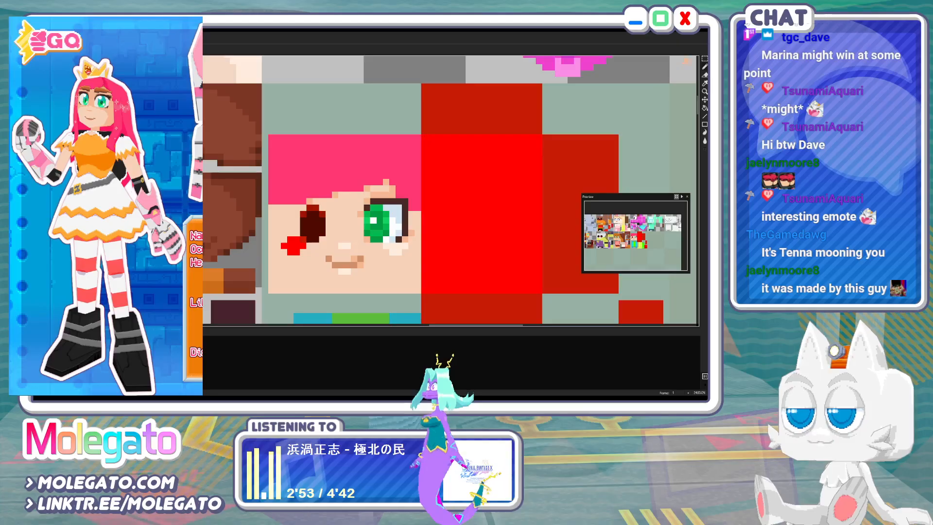
click(705, 59)
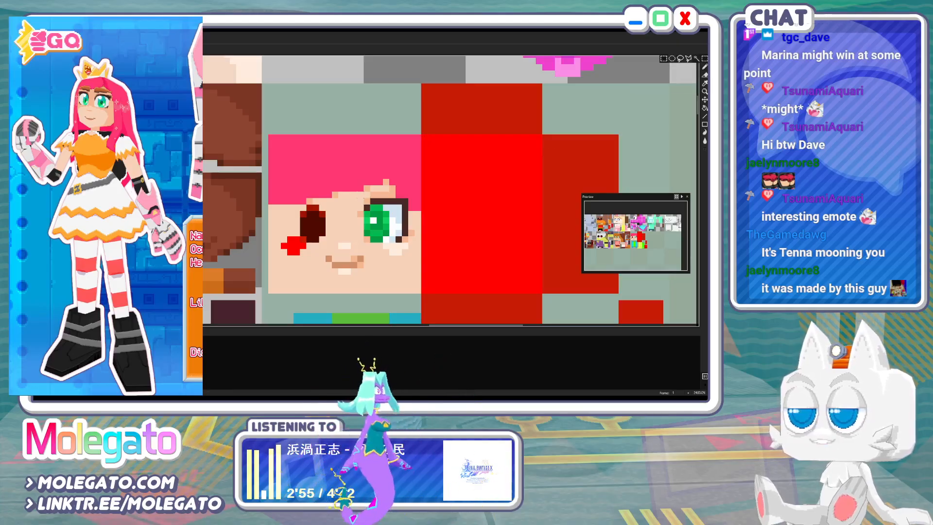
drag(361, 195, 387, 231)
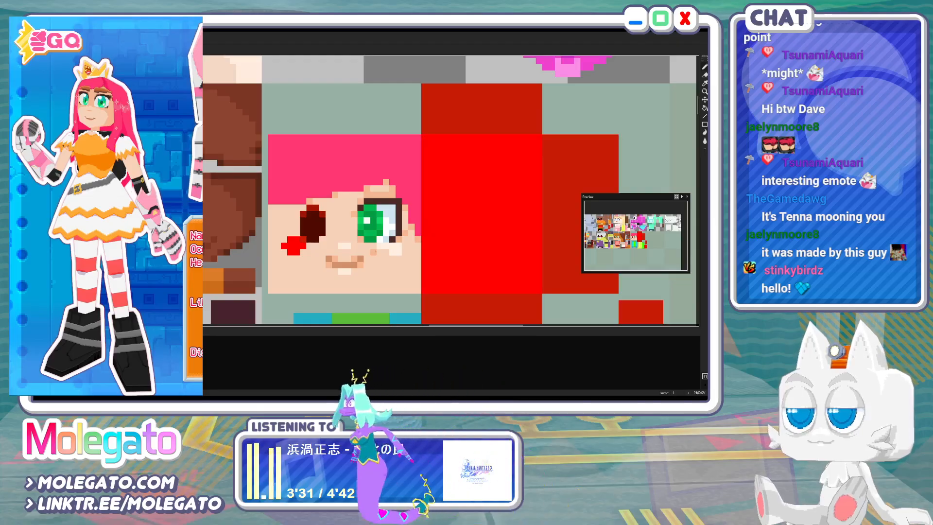
Switch to Blender and reload the edited atlas image on the model
key(alt+Tab)
click(334, 71)
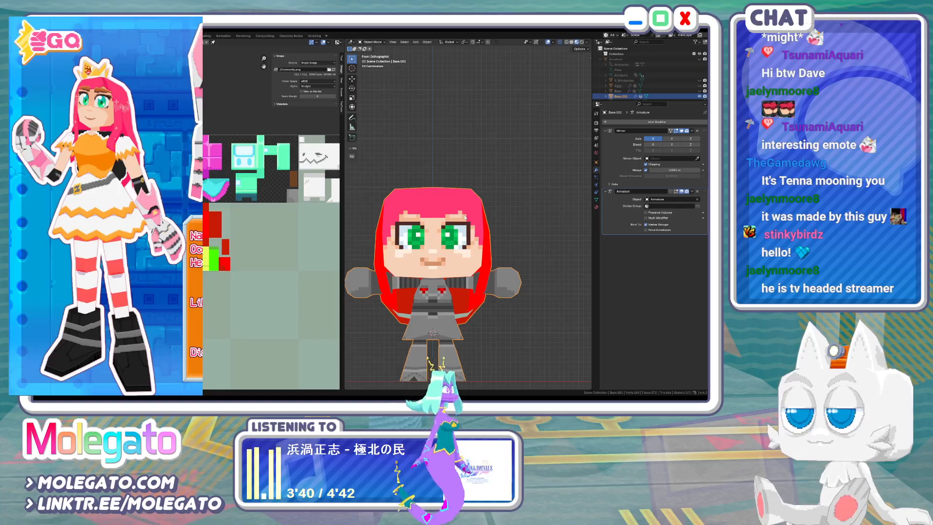
Return to the pixel editor and extend the skin-coloured parting upward into the fringe above the right-hand eye
key(alt+Tab)
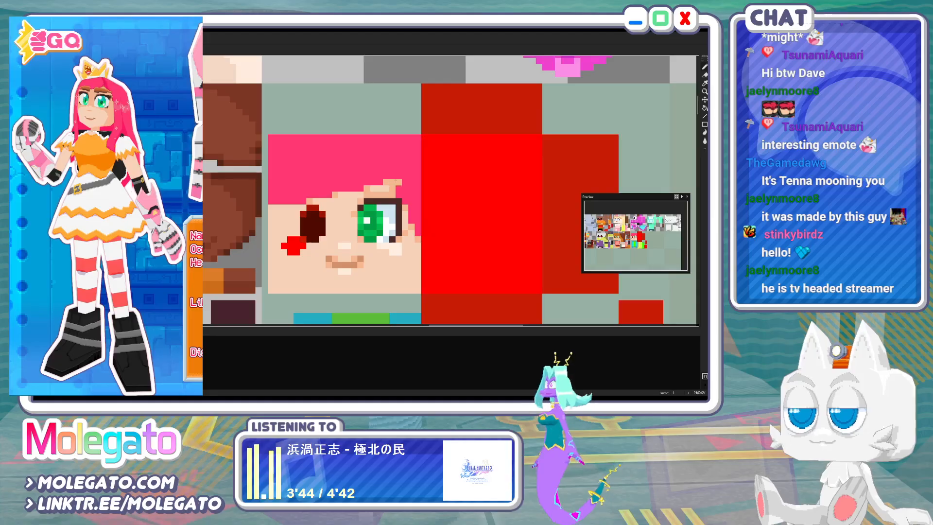
drag(399, 176, 398, 193)
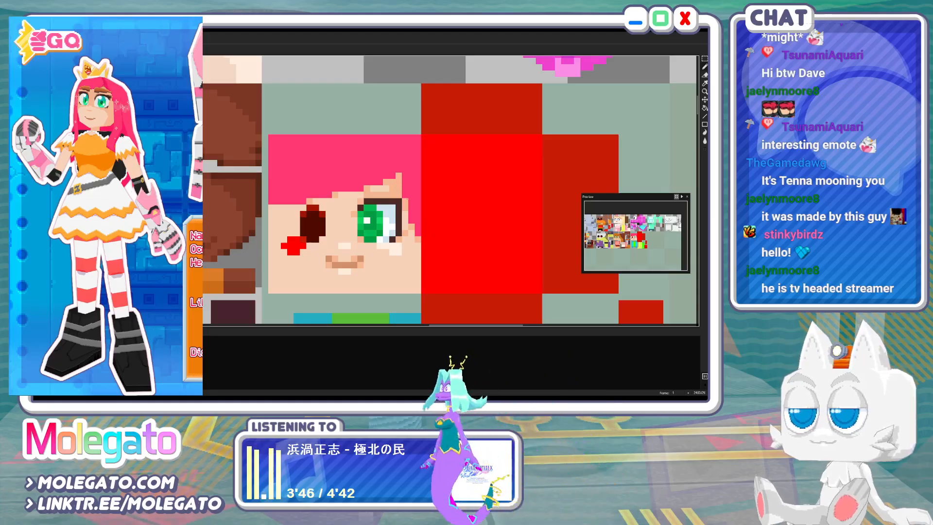
key(ctrl+z)
click(393, 177)
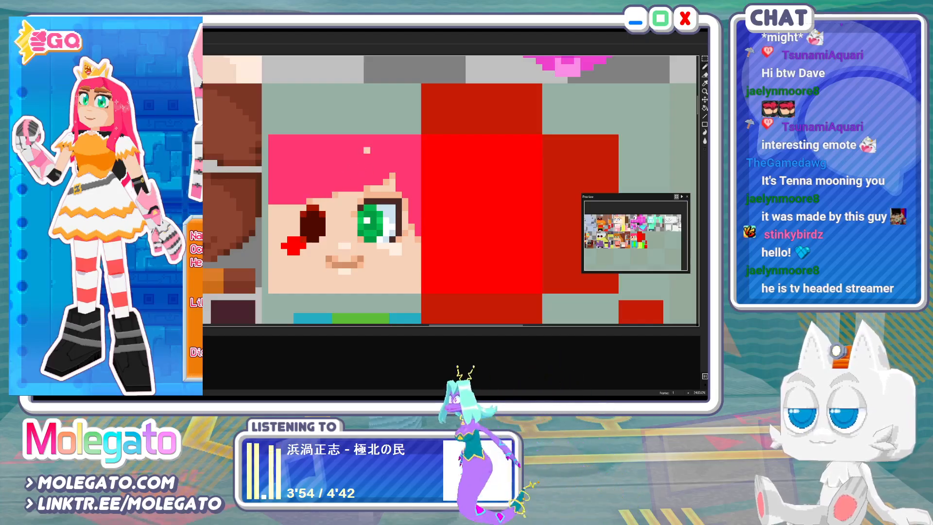
Select the right-hand eye with its cheek and hair edge, and place a horizontally flipped copy over the template's left-hand eye
click(704, 58)
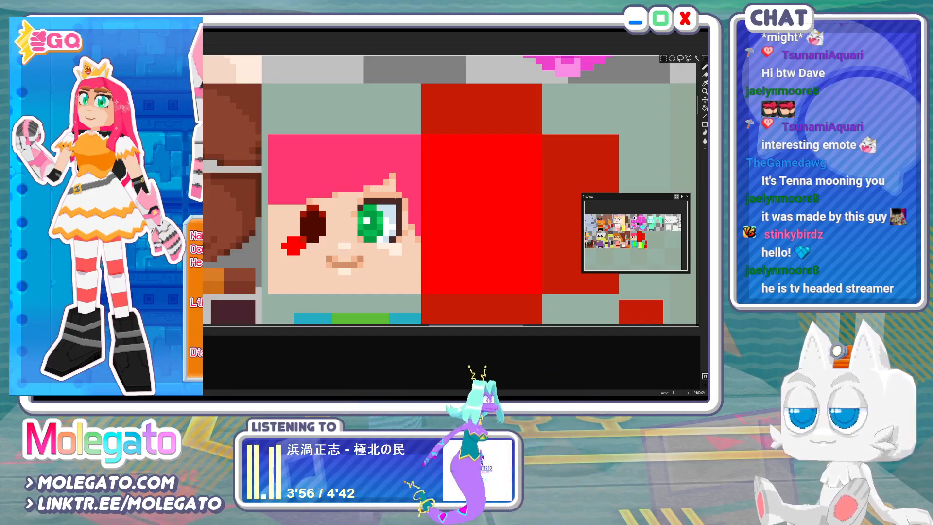
drag(402, 192, 343, 282)
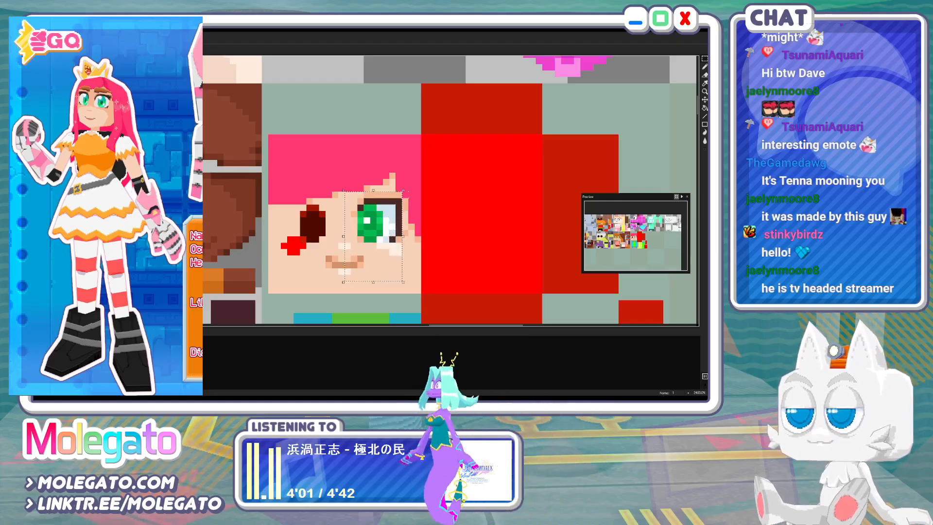
drag(405, 201, 420, 275)
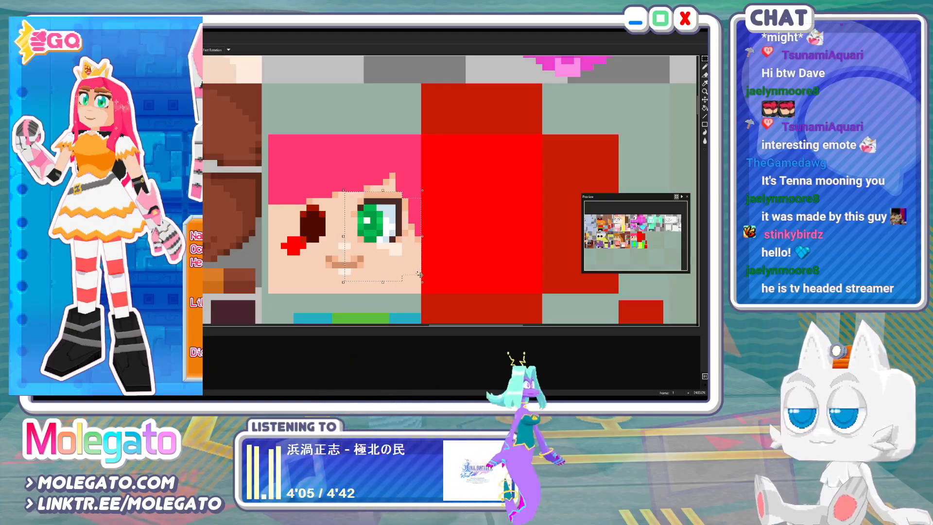
key(shift+h)
drag(379, 232, 298, 232)
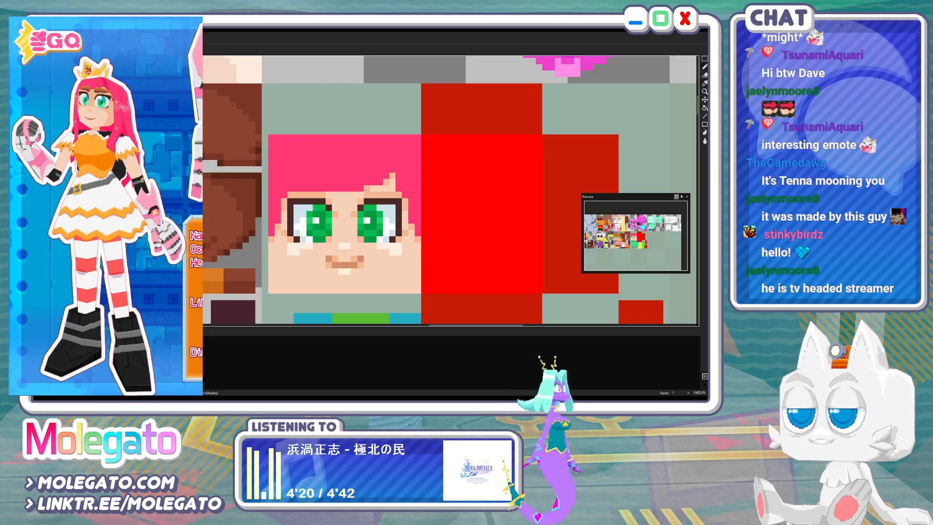
Following the reference, paint the fringe's parting in darker pinks and add salmon highlight strokes across the hair
key(ctrl+Tab)
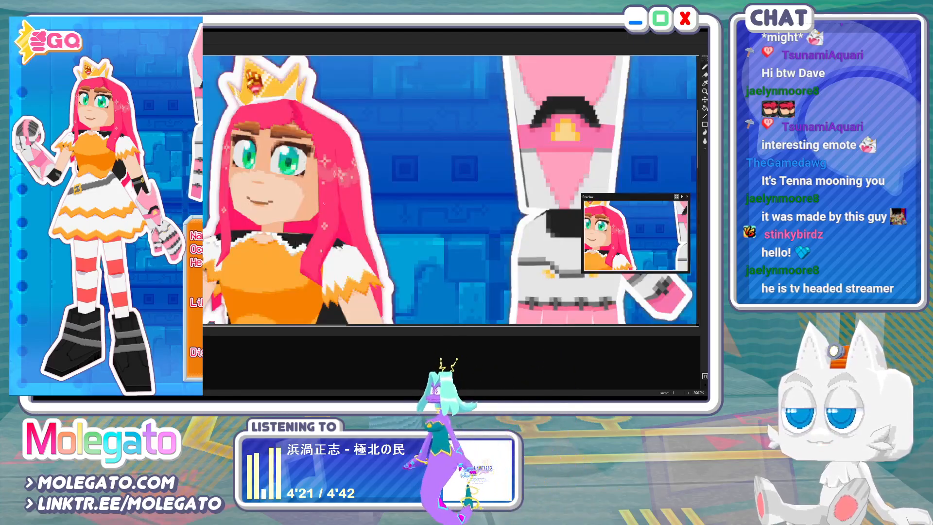
key(ctrl+Tab)
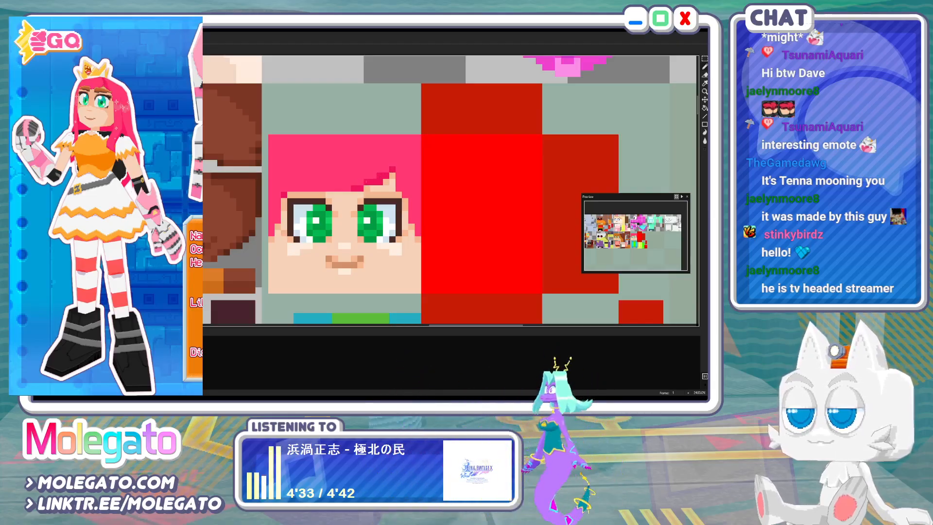
click(398, 164)
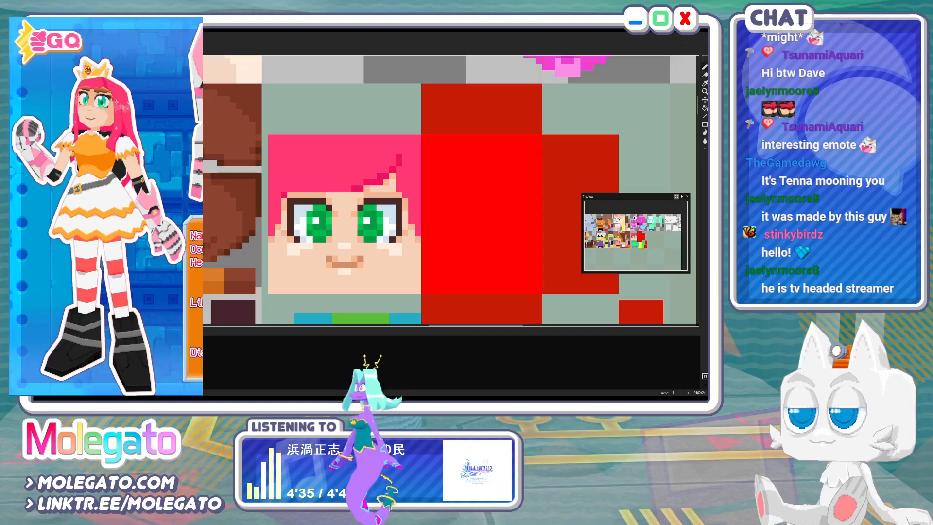
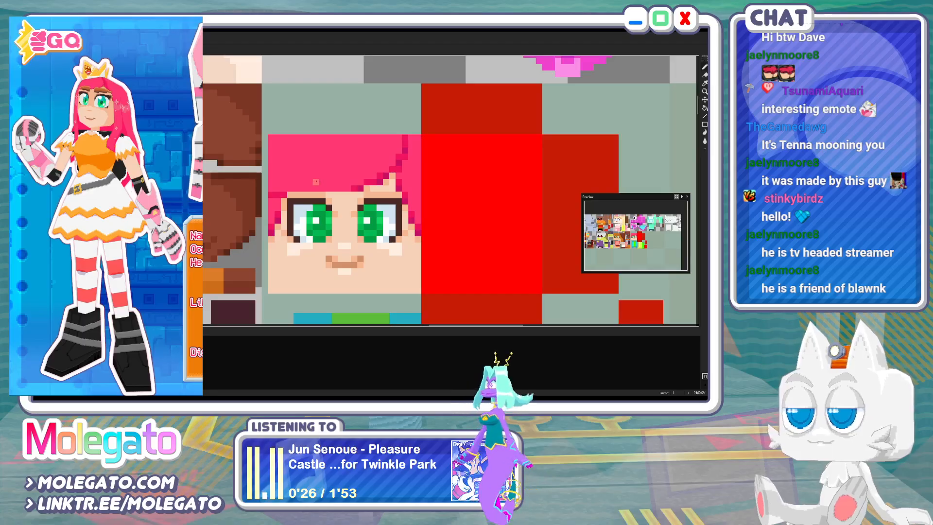
drag(328, 182, 348, 182)
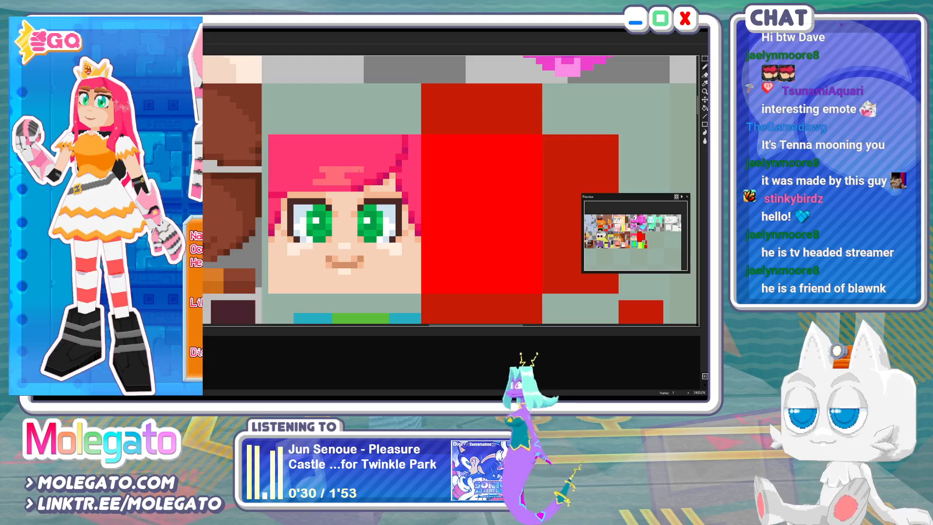
drag(347, 164, 355, 164)
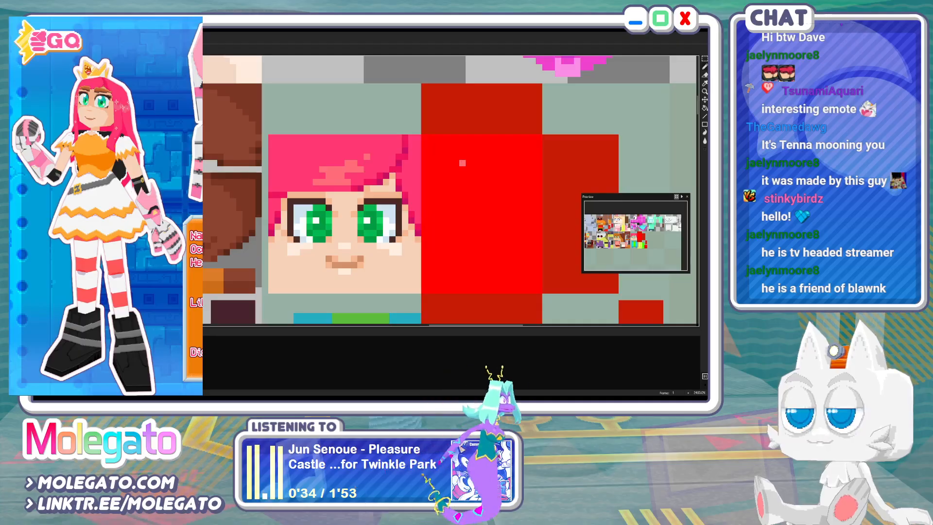
Check the head's side in Blender's edit mode, and paint out the hair strands beside the eyes with skin tone in the atlas
key(alt+Tab)
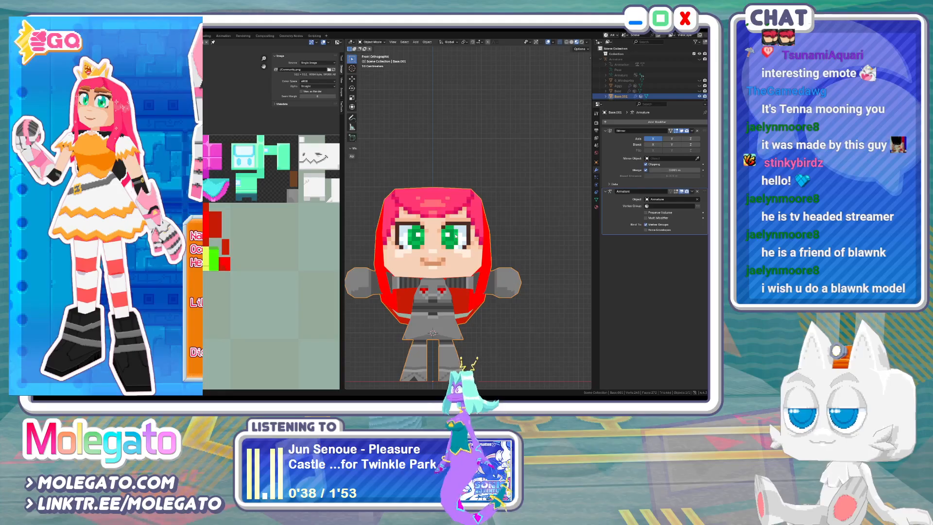
key(KP_3)
key(Tab)
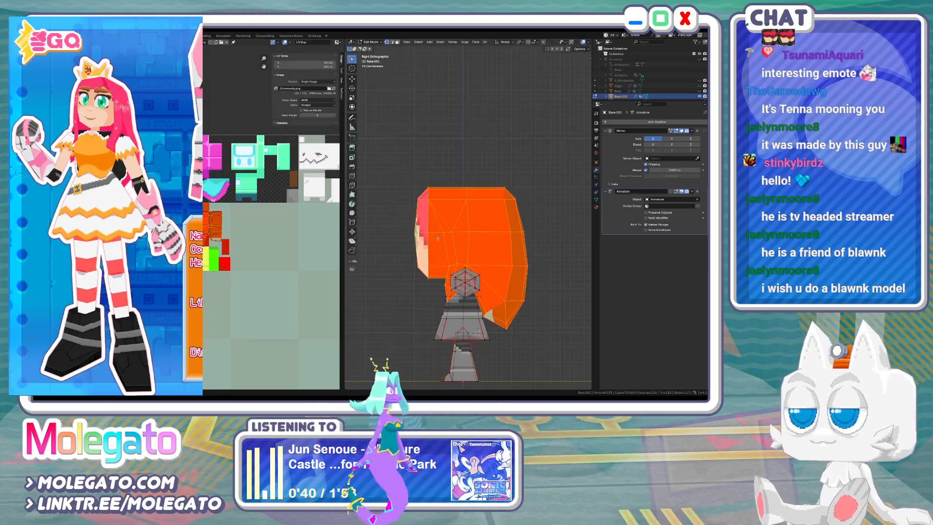
middle_drag(438, 238, 458, 222)
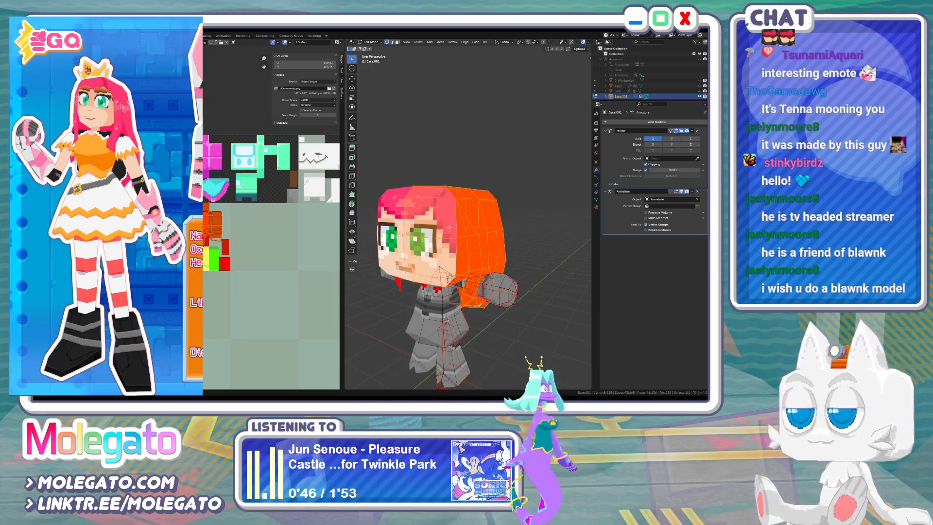
key(alt+Tab)
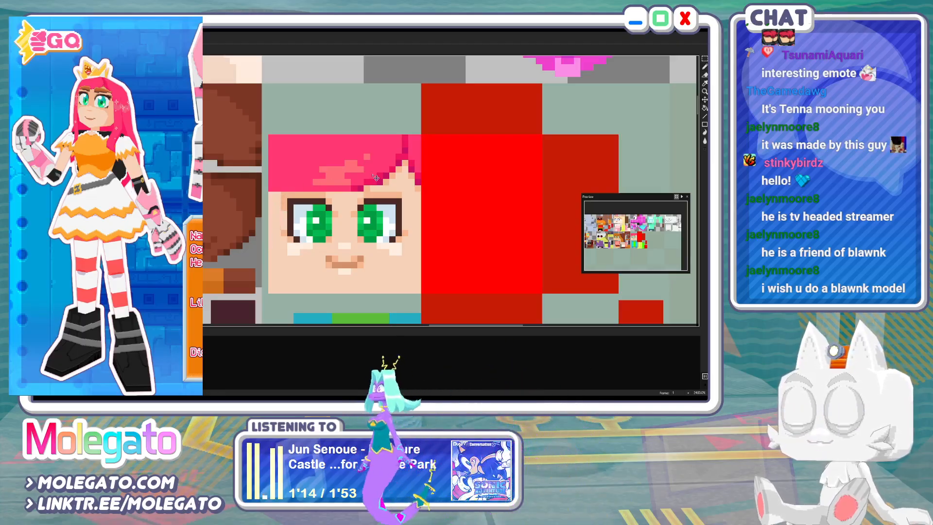
Switch to Blender, select the red head face beside the fringe in face mode, and move its UVs onto the painted face texture
key(alt+Tab)
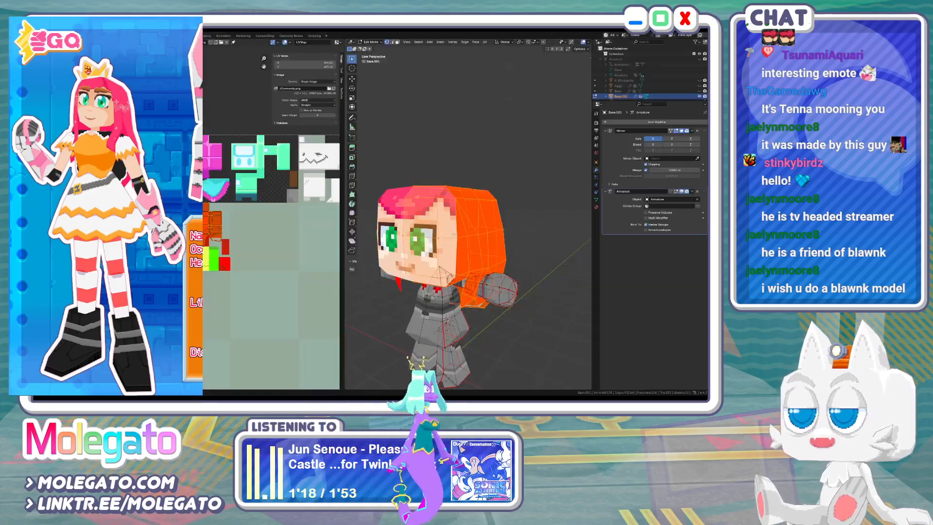
middle_drag(455, 235, 427, 238)
click(437, 236)
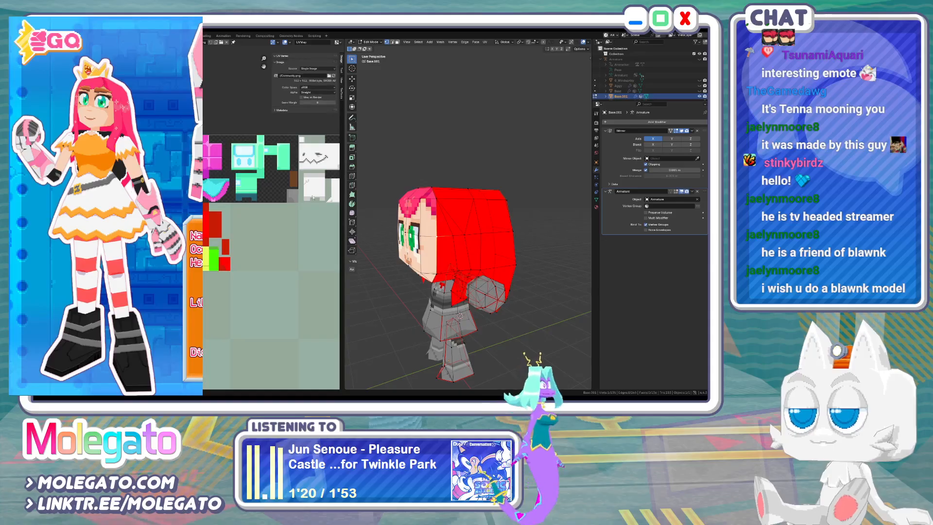
click(398, 42)
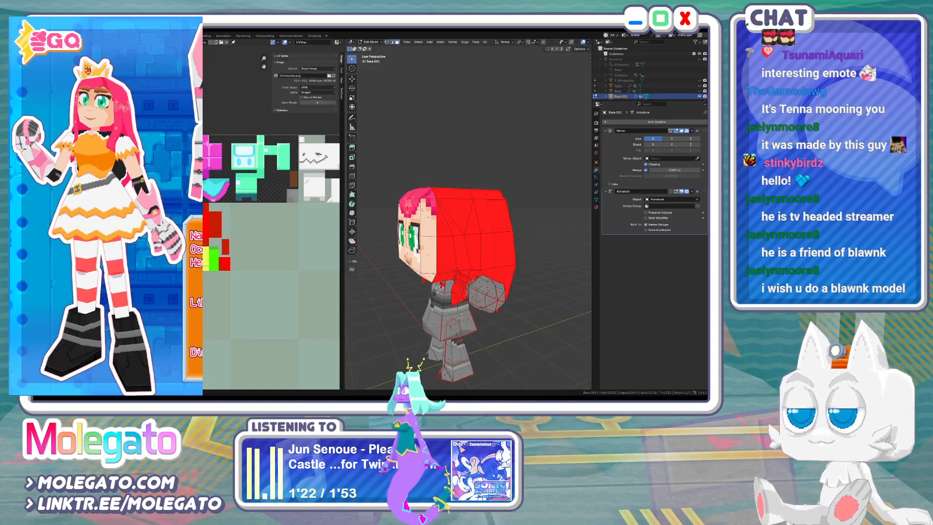
scroll(233, 225, up, 5)
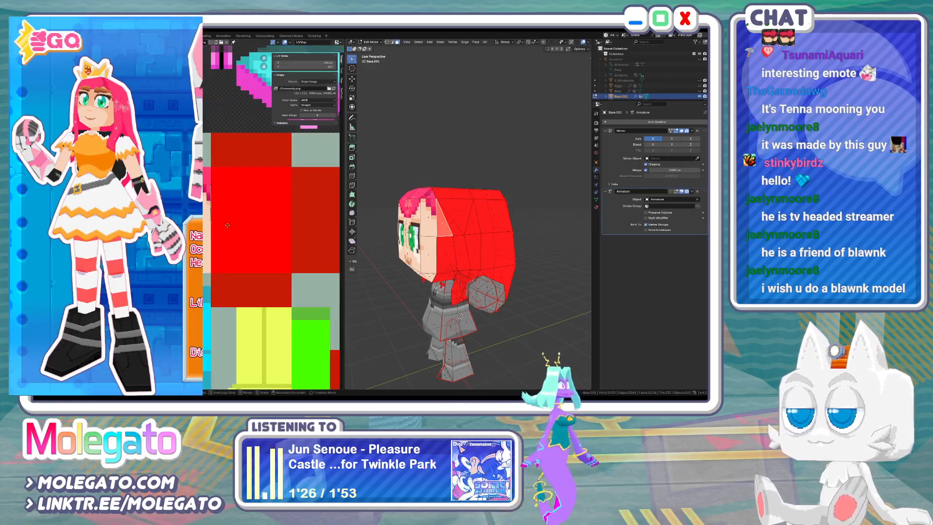
key(g)
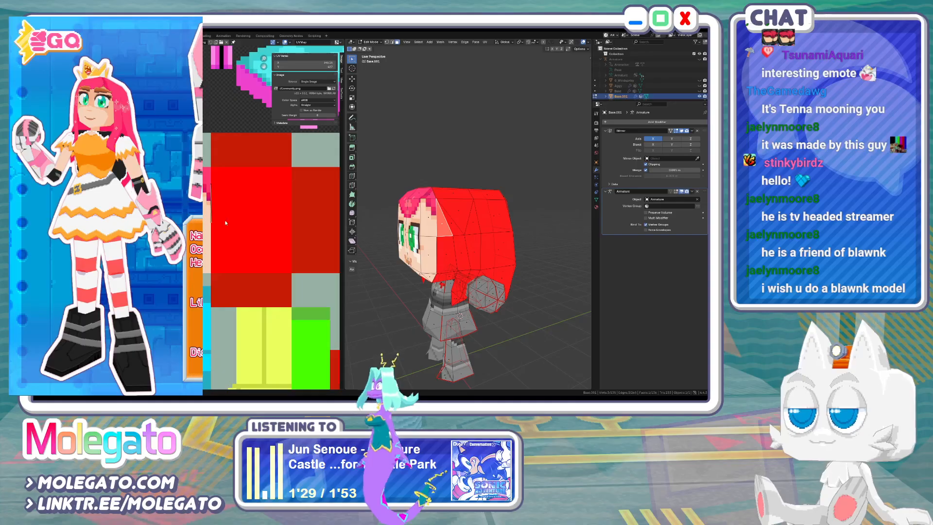
click(221, 215)
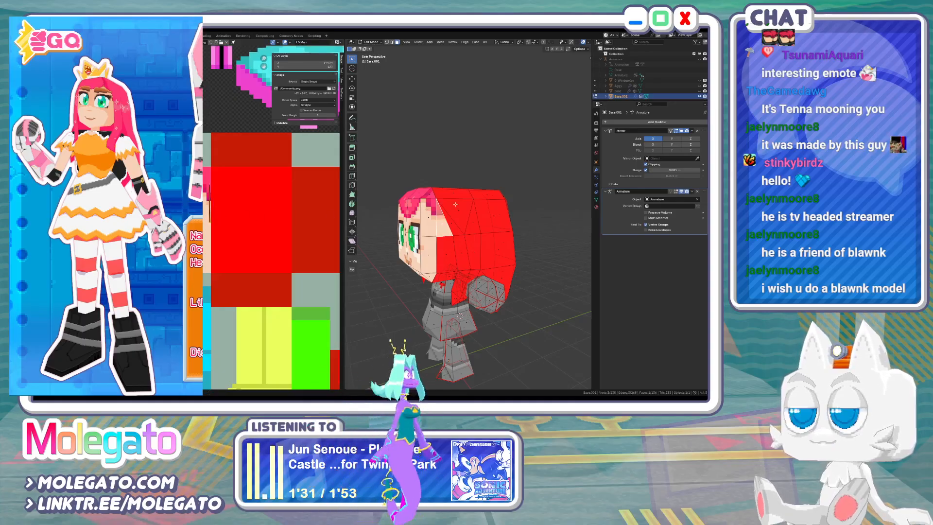
Select the remaining face on the lower side of the head, shrink its UVs and move them onto the skin tone
click(445, 257)
middle_drag(443, 258, 456, 243)
mouse_move(396, 270)
middle_down()
mouse_move(437, 279)
mouse_move(401, 282)
middle_up()
key(s)
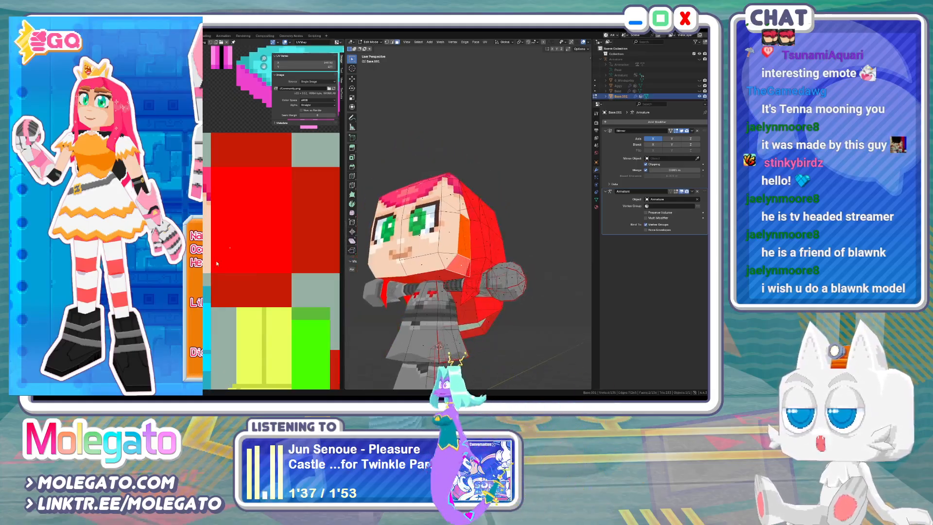
key(g)
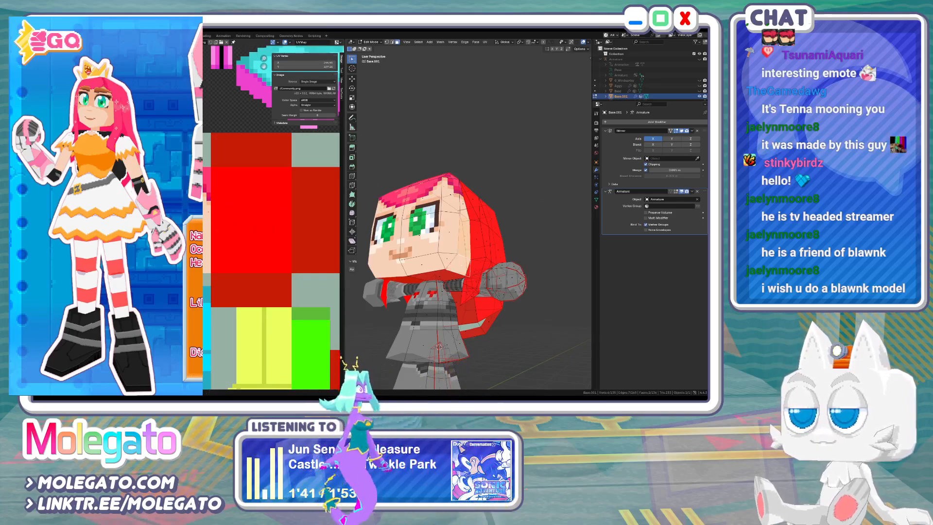
Select the faces under the chin, scale their UVs to 0, move them onto the skin tone and check the head in Object Mode
click(441, 275)
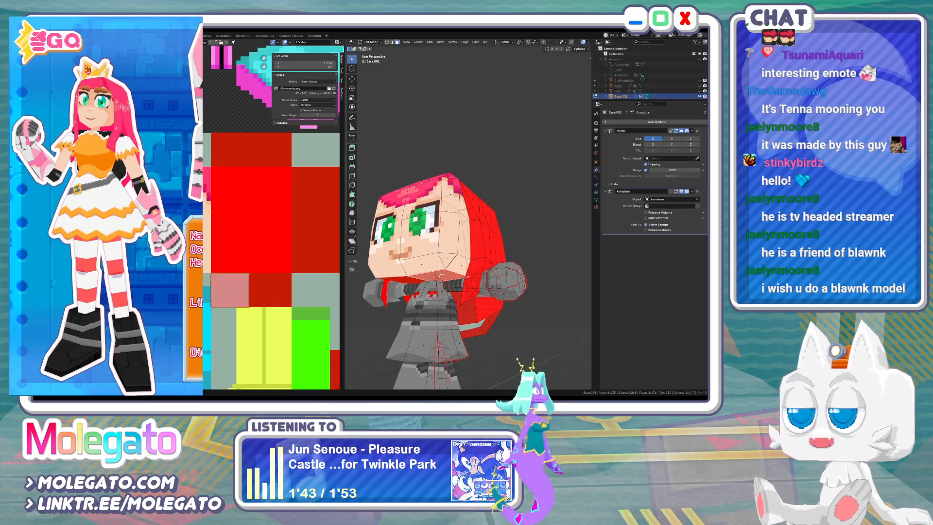
middle_drag(455, 292, 438, 243)
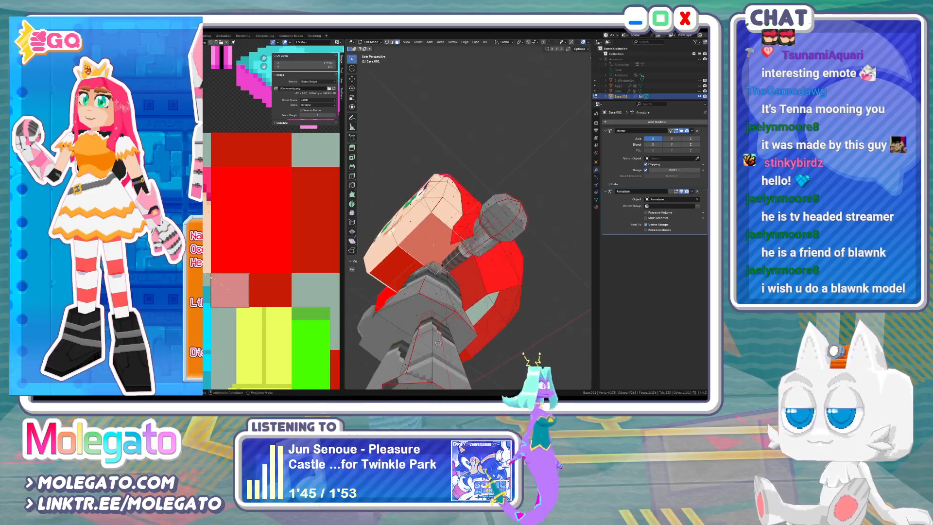
key(0)
key(Return)
key(g)
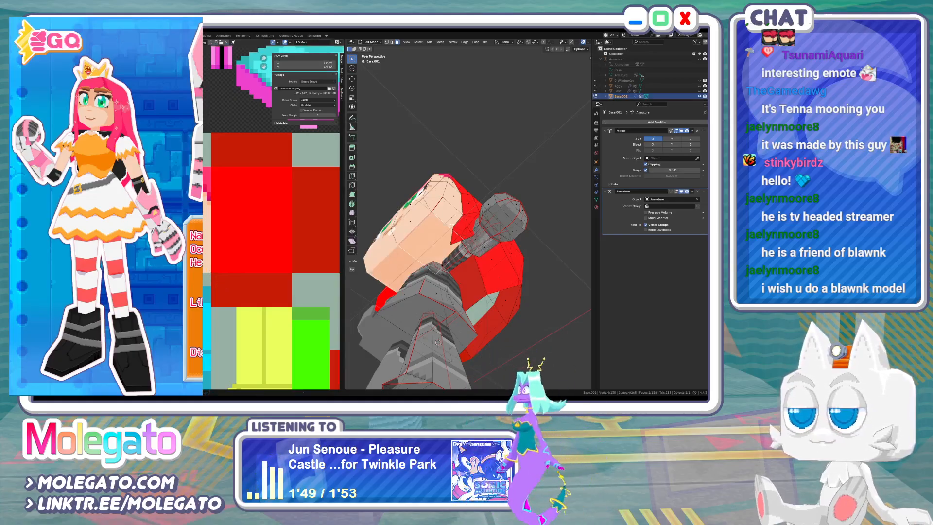
key(Tab)
middle_drag(443, 225, 481, 241)
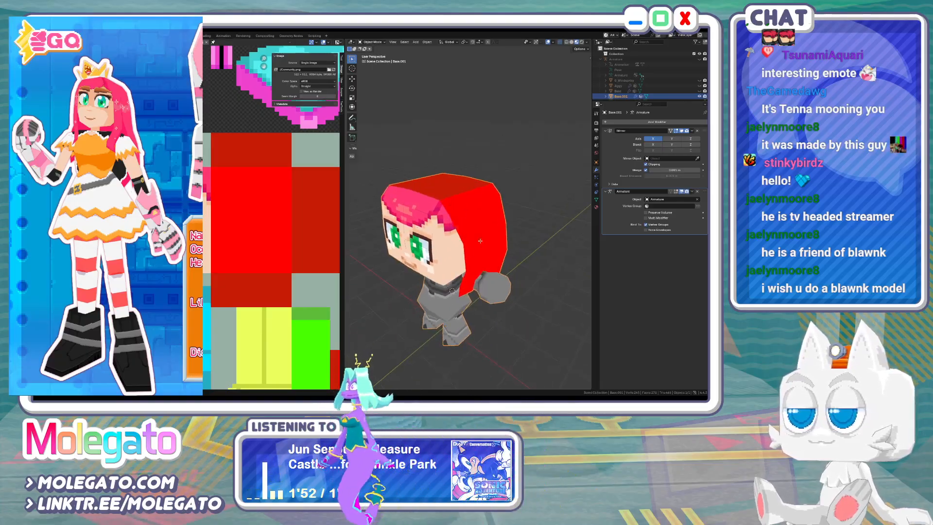
Re-enter edit mode and hide the body parts so only the head and hair remain in the side view
key(Tab)
click(444, 192)
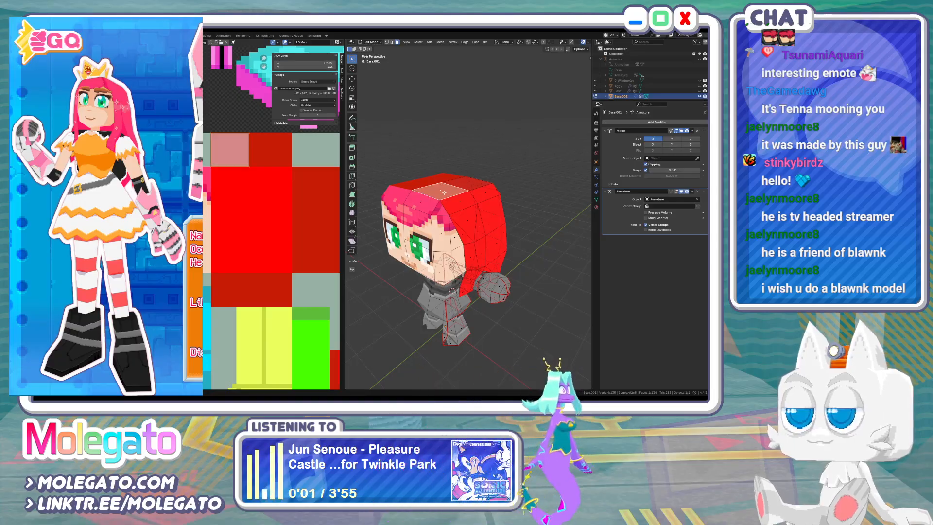
key(KP_3)
key(h)
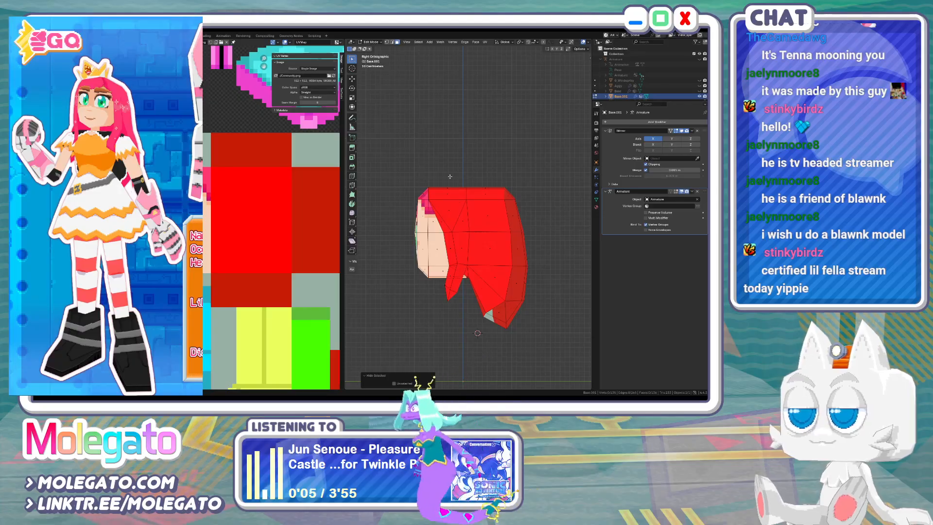
Select all the hair faces, including the side lock, move their UVs onto the pink hair colour, and check the model from the front
drag(450, 177, 534, 252)
key(c)
drag(454, 214, 449, 188)
mouse_move(487, 275)
mouse_down()
mouse_move(486, 295)
mouse_move(477, 282)
mouse_up()
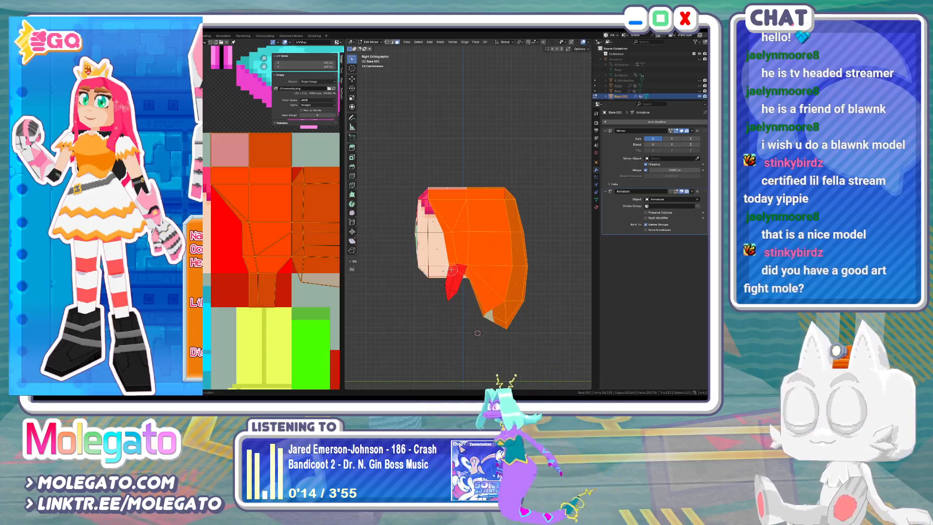
middle_drag(477, 283, 479, 288)
key(KP_1)
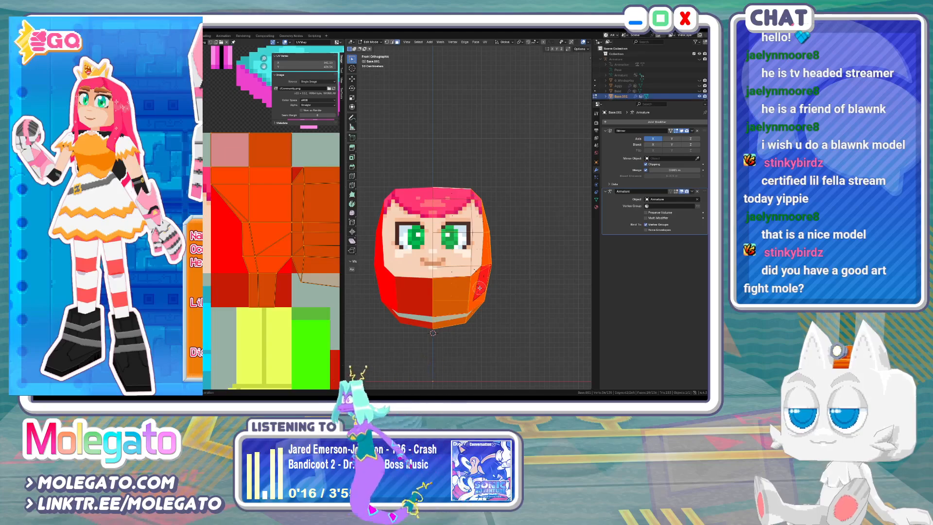
key(c)
click(490, 273)
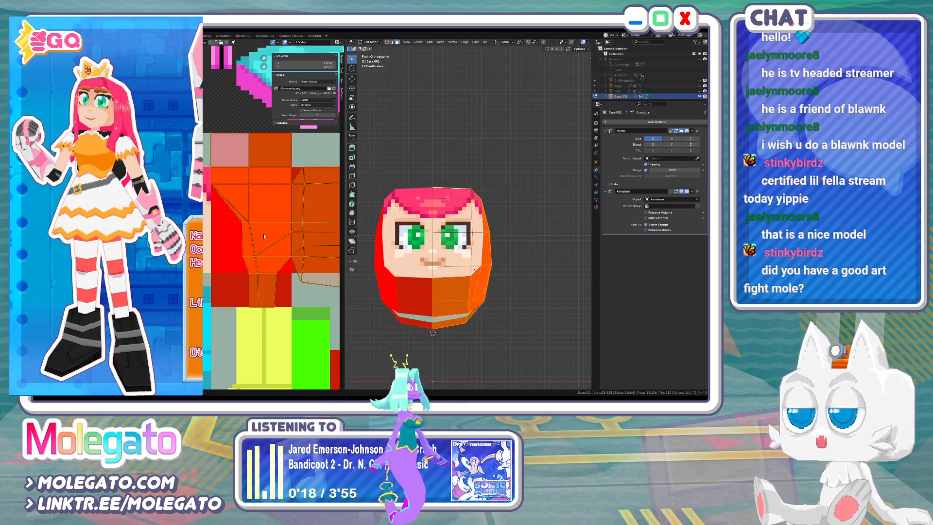
key(g)
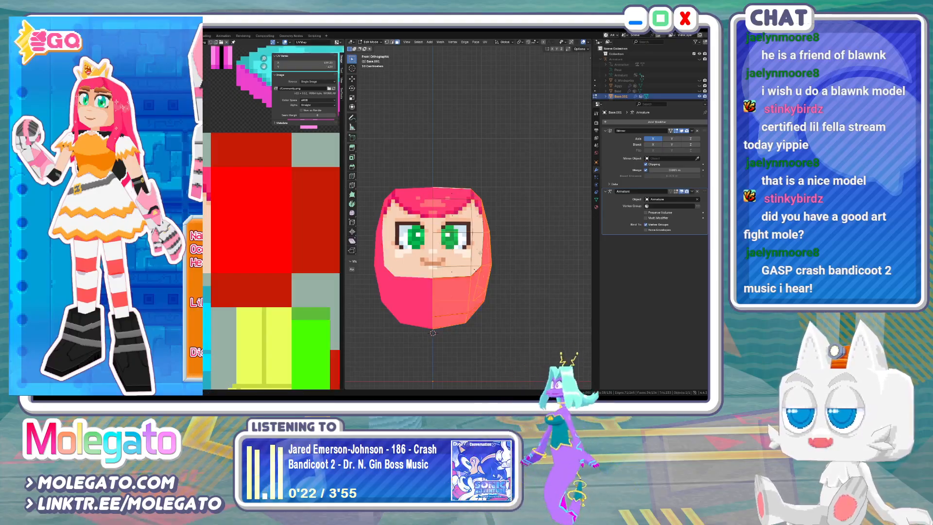
key(KP_3)
key(Tab)
key(KP_1)
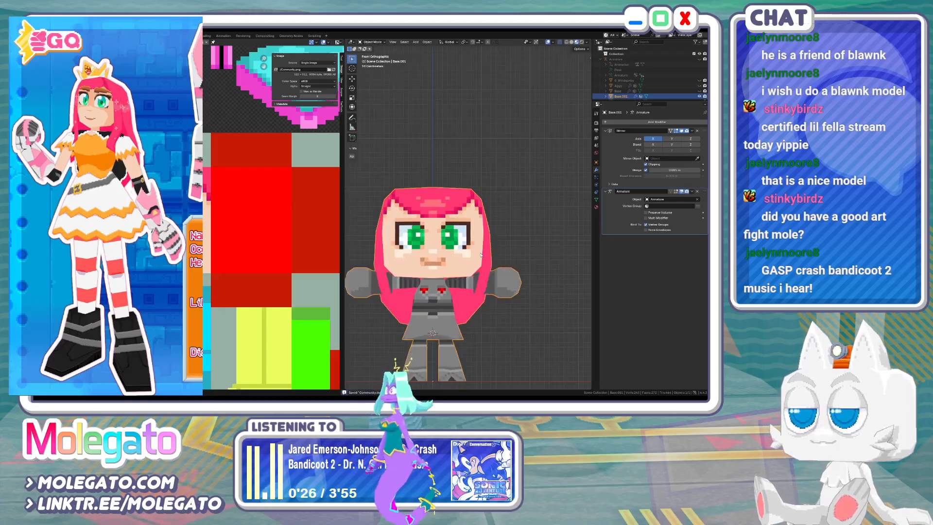
In the pixel editor, paint two progressively darker pink swatches beside the base pink one above the fringe
key(alt+Tab)
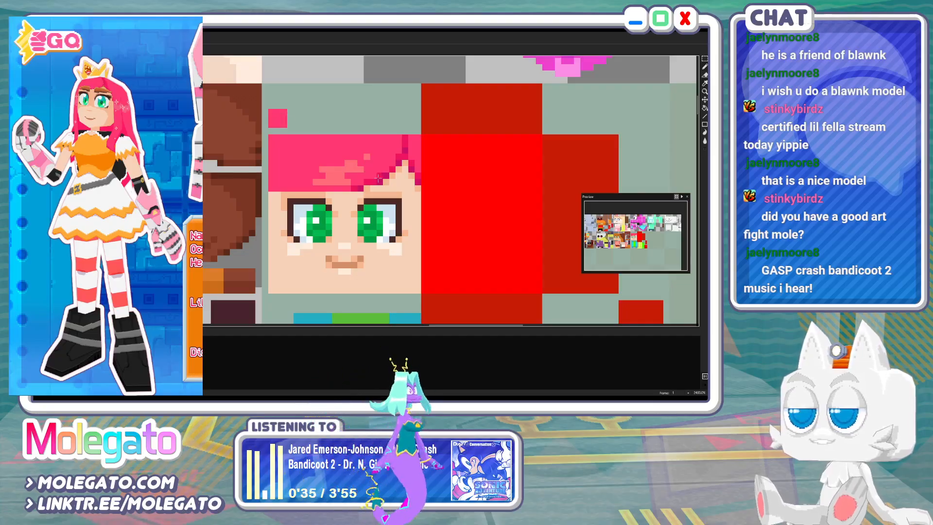
mouse_move(290, 124)
mouse_down()
mouse_move(290, 113)
mouse_move(303, 113)
mouse_move(303, 125)
mouse_move(297, 118)
mouse_up()
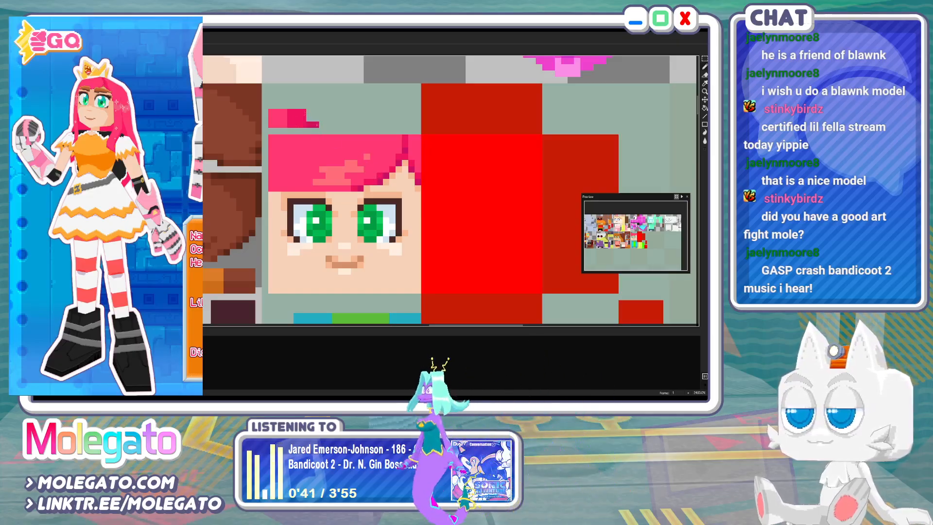
drag(322, 117, 317, 111)
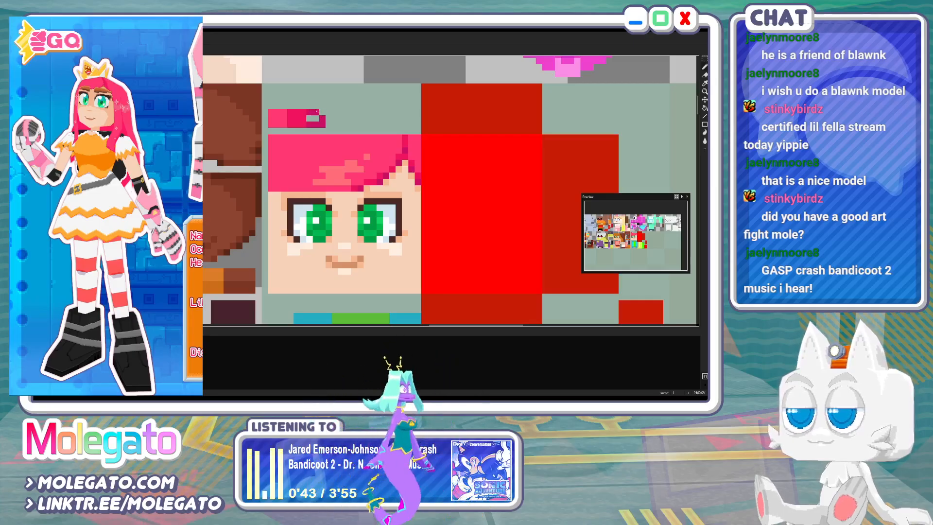
click(310, 118)
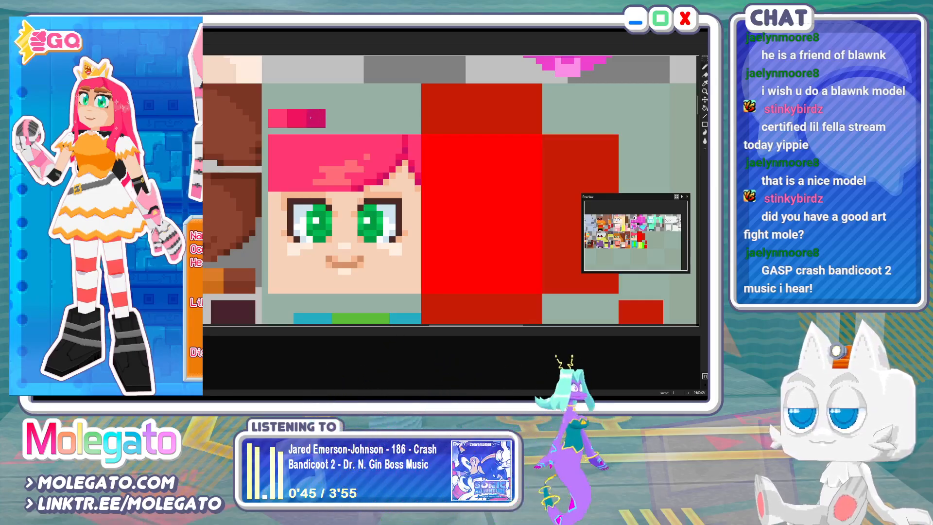
Return to Blender's edit mode and move the selected hair's UVs onto the base pink swatch in the atlas
key(alt+Tab)
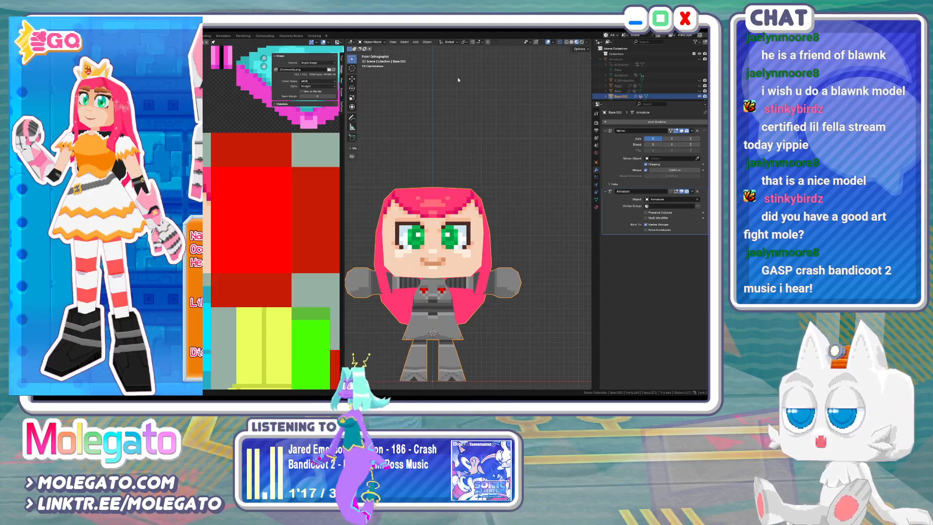
key(KP_3)
key(Tab)
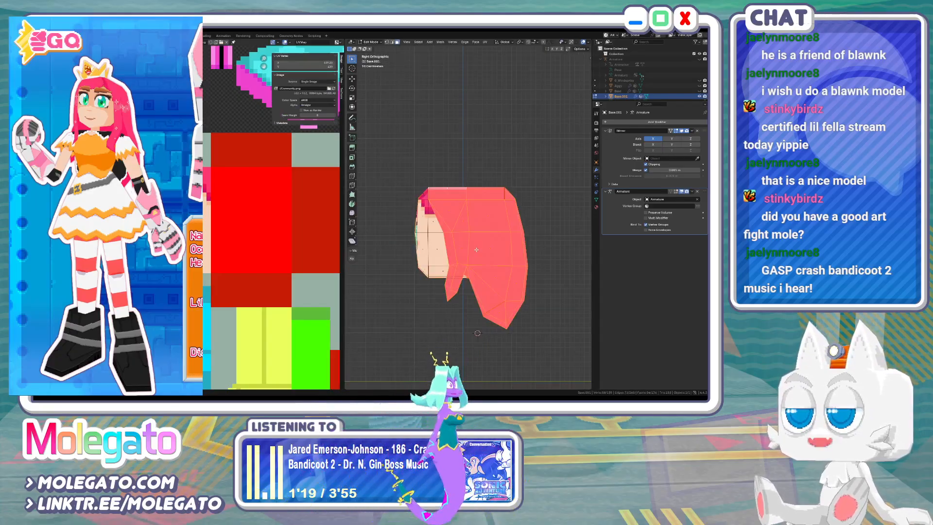
scroll(477, 250, up, 1)
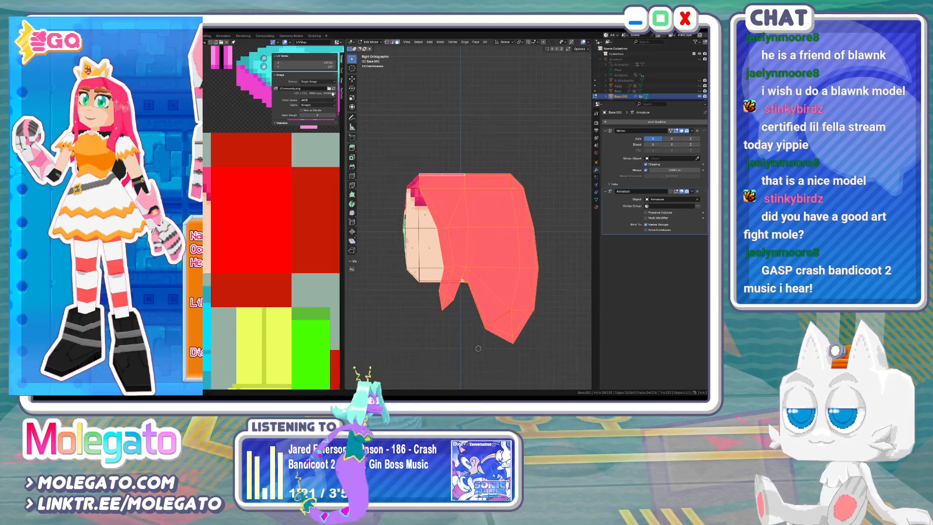
key(g)
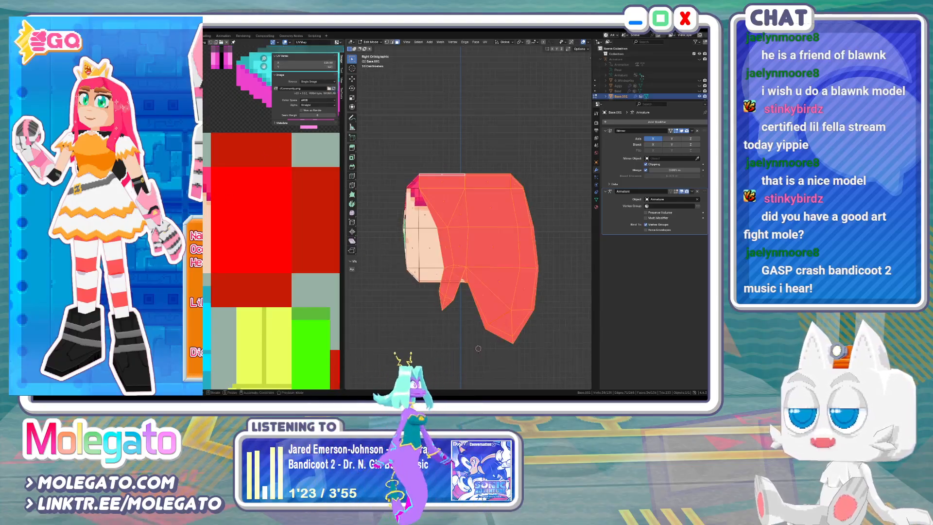
Select the strip of hair faces running down the head's side into the side lock and move their UVs onto a darker pink swatch
click(459, 221)
shift+click(457, 280)
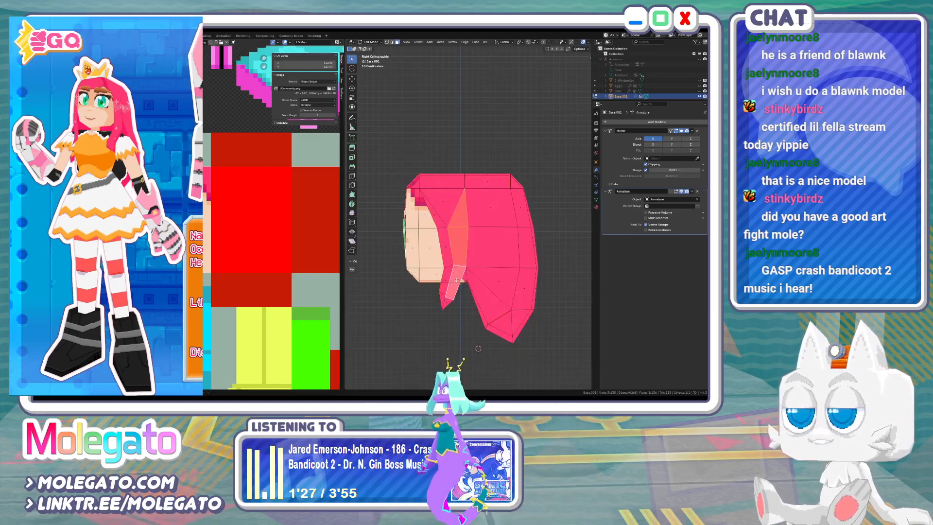
middle_drag(457, 280, 402, 280)
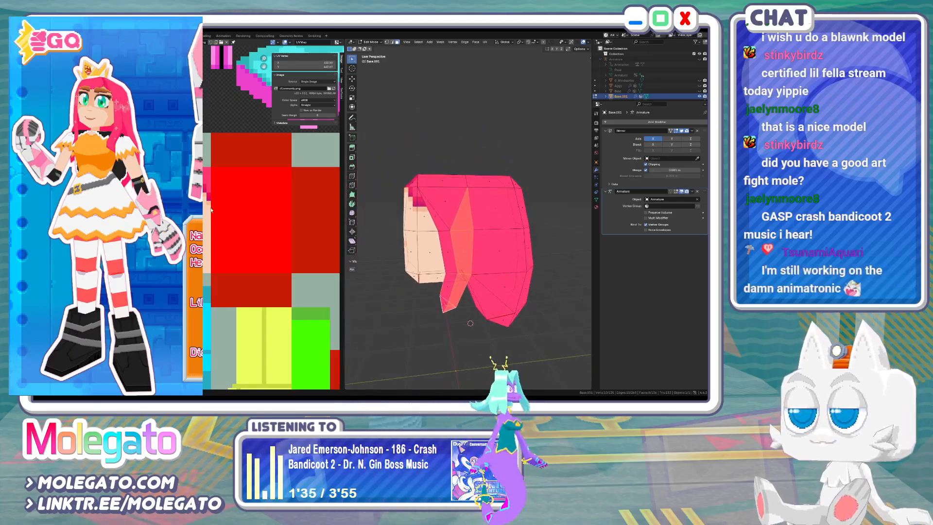
key(Tab)
key(KP_3)
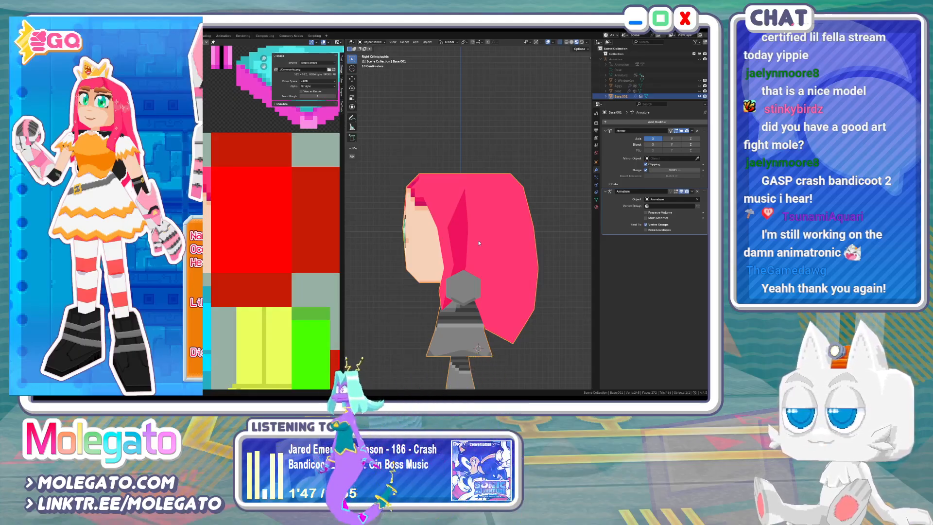
Inspect the hair from below in edit mode and slide the edge where the side lock meets the back hair
key(Tab)
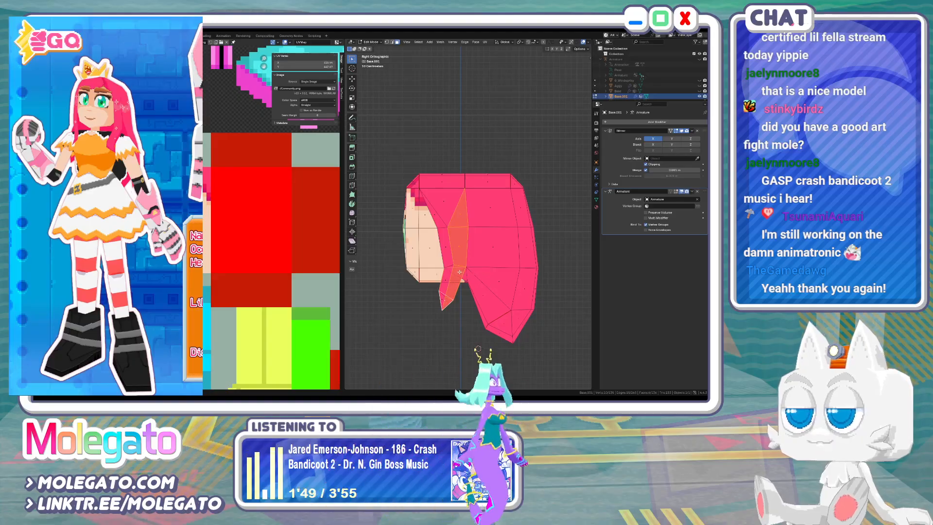
middle_drag(466, 279, 446, 274)
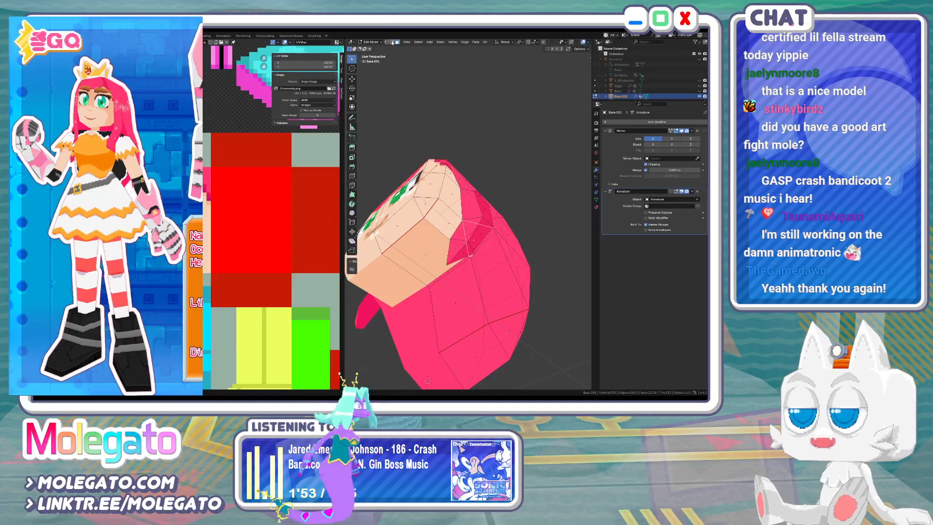
click(411, 297)
key(g)
key(g)
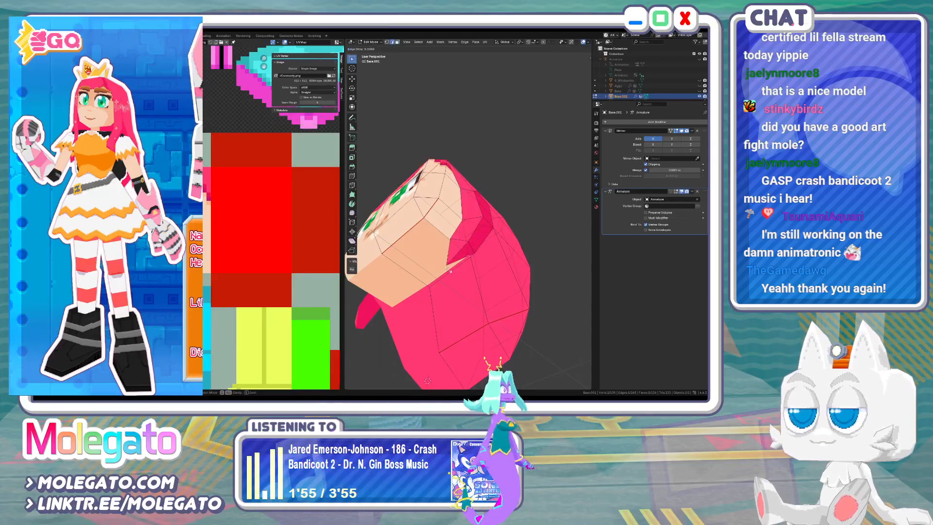
click(502, 308)
Merge all the visible vertices by distance, clear the selection and return to the side view
key(a)
key(m)
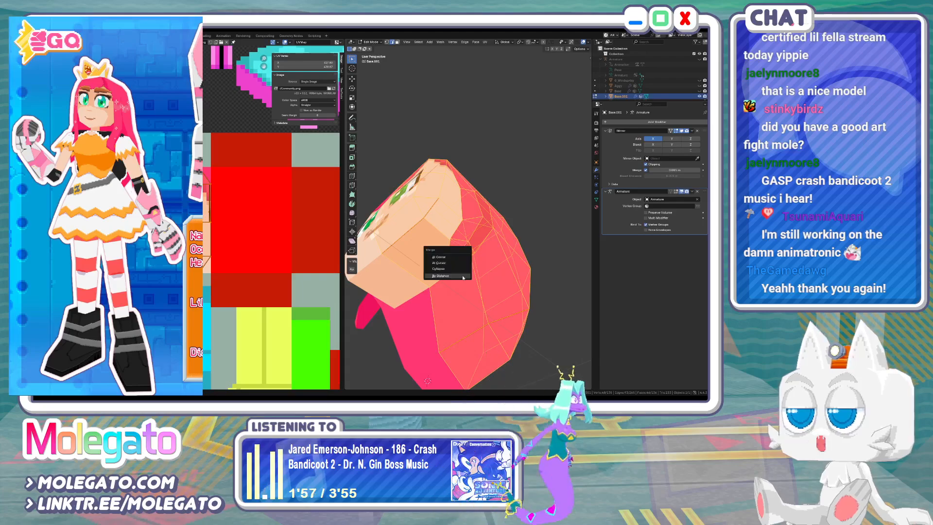
click(463, 276)
key(alt+a)
key(KP_3)
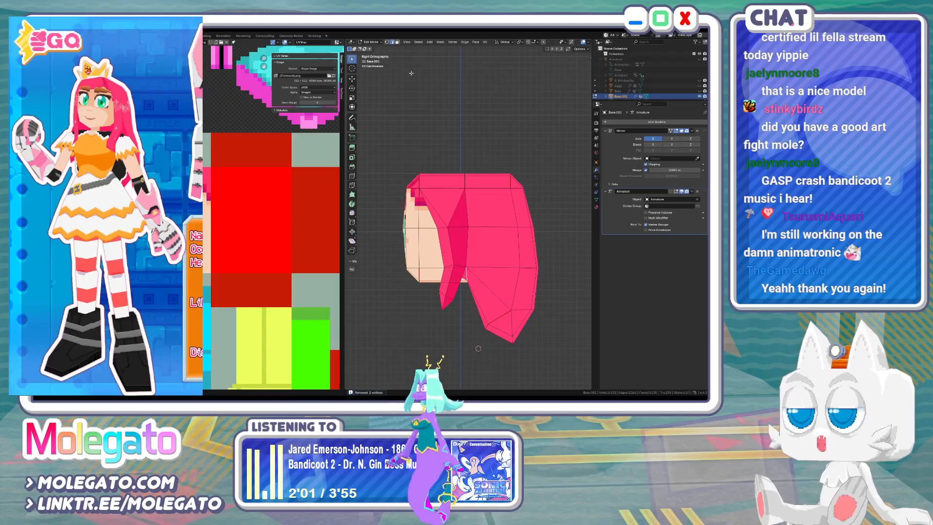
Select the faces along the back hair's lower front edge and cut across near the tip with the Knife tool
click(397, 42)
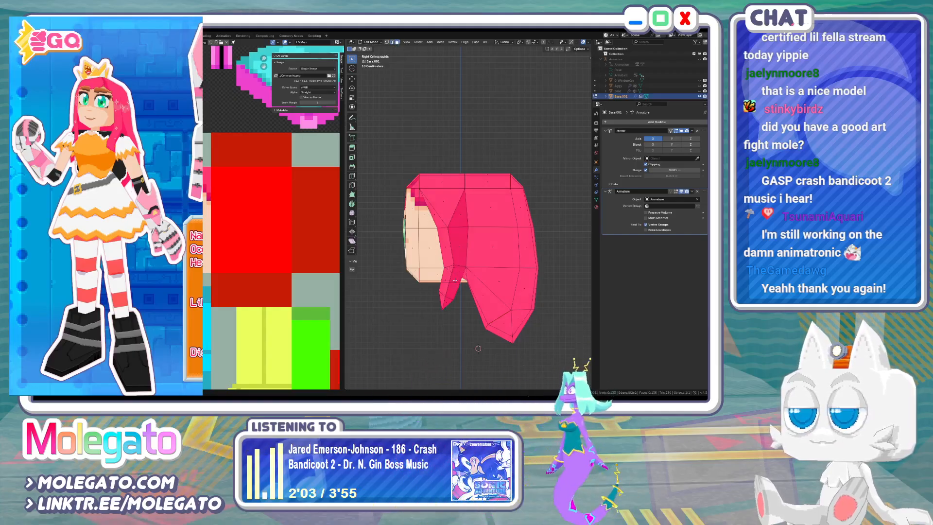
click(501, 334)
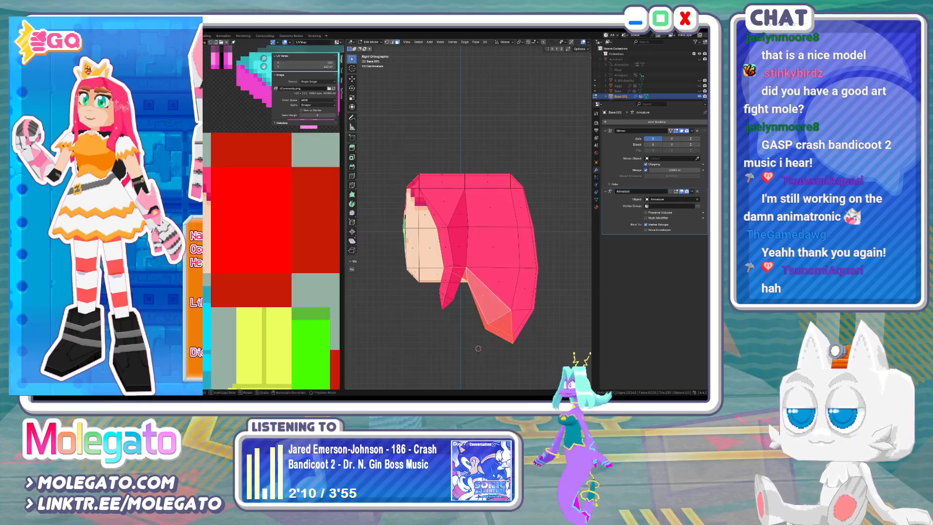
key(Tab)
middle_drag(496, 266, 515, 266)
key(Tab)
mouse_move(498, 271)
middle_down()
mouse_move(508, 273)
mouse_move(500, 278)
middle_up()
key(k)
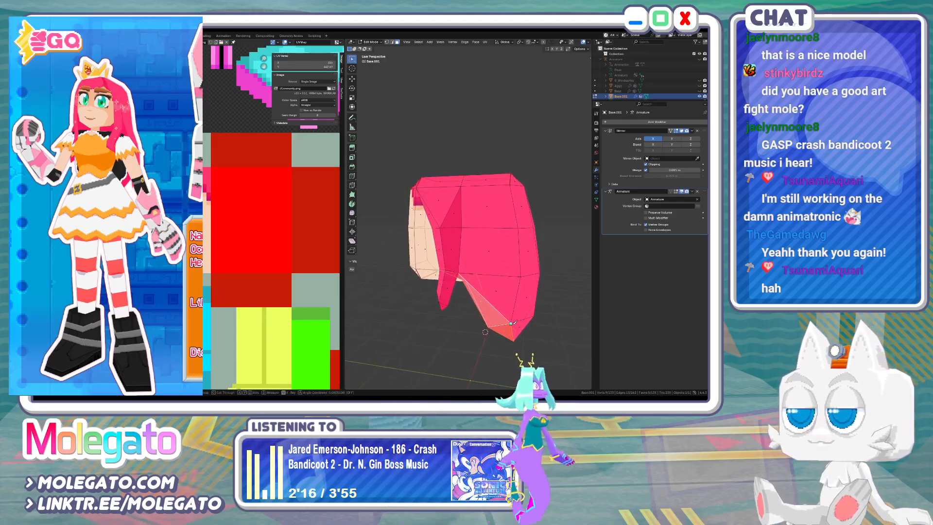
click(511, 322)
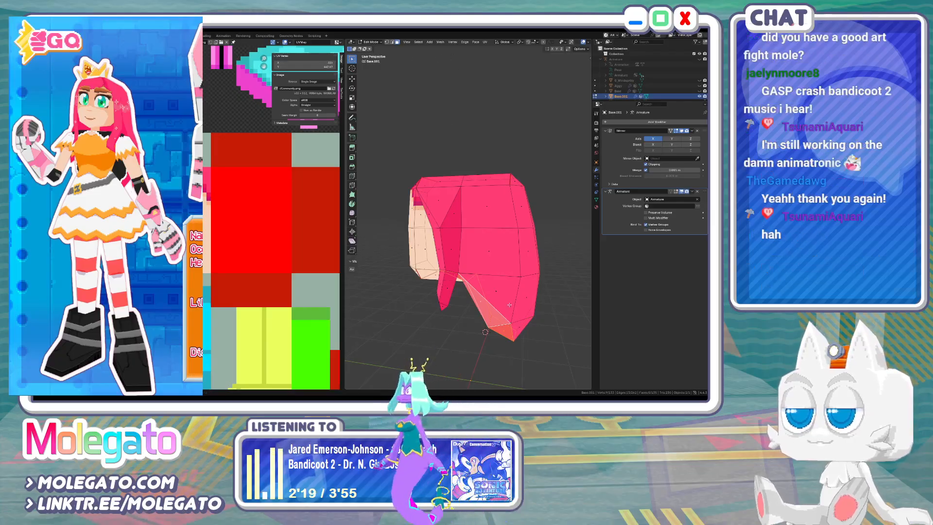
Unwrap the back hair's side quad together with the face below it and scale down the resulting UVs
click(489, 249)
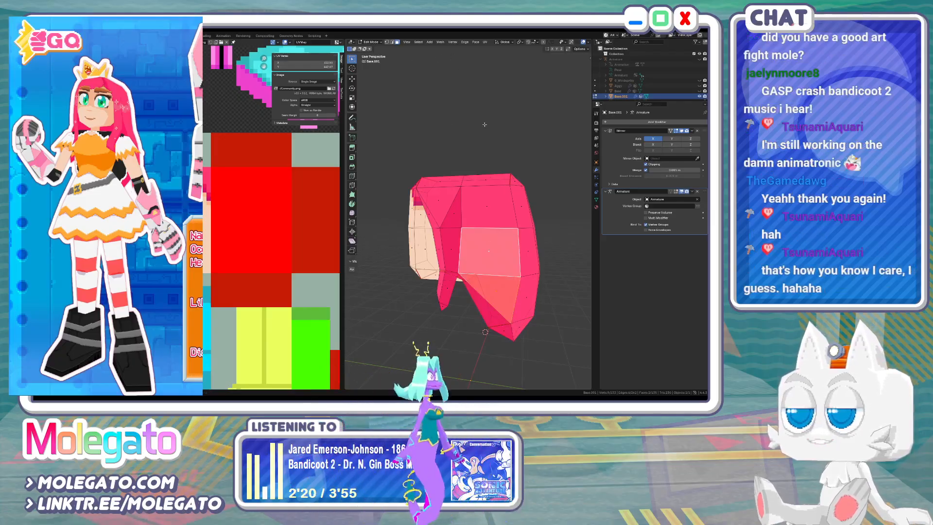
click(485, 42)
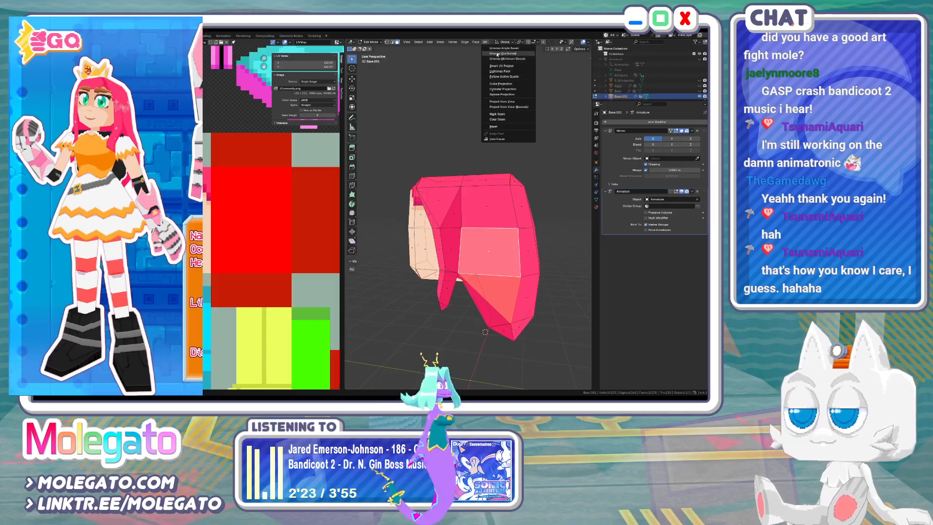
click(501, 49)
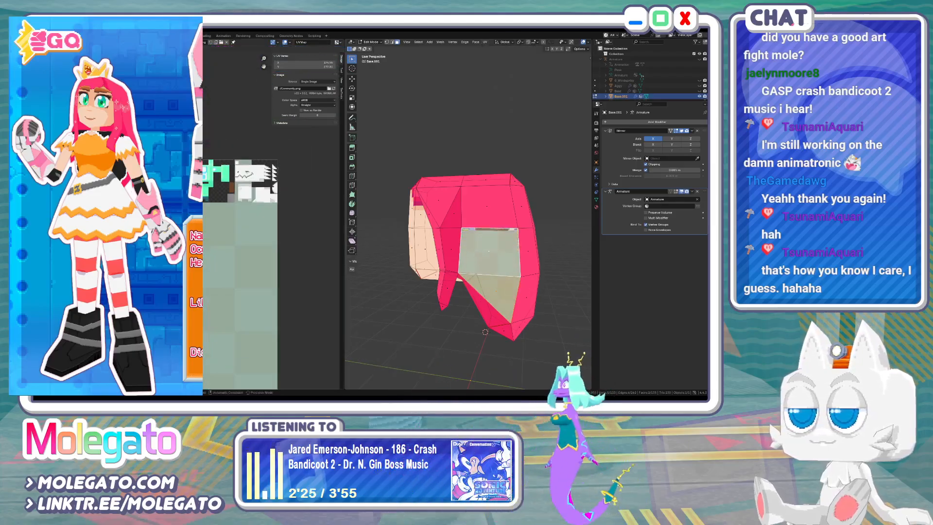
click(158, 220)
scroll(158, 221, up, 8)
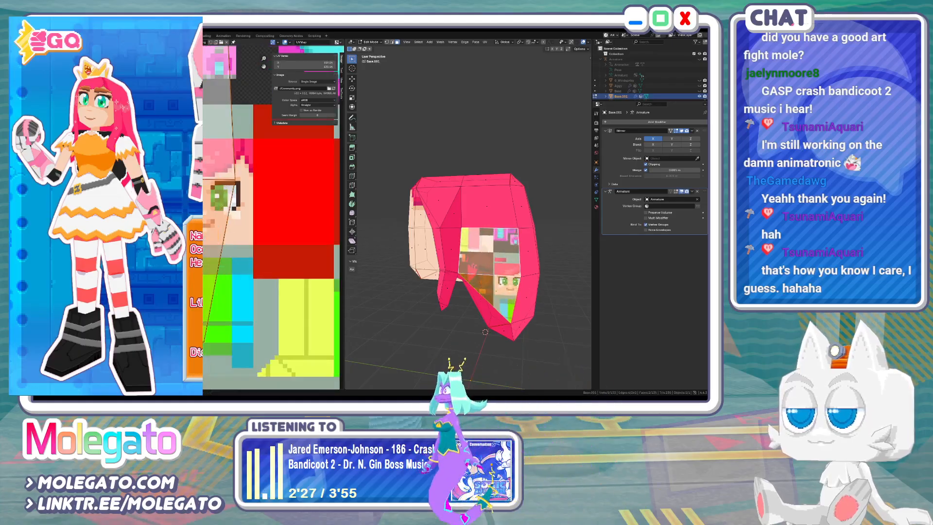
key(s)
click(170, 146)
middle_drag(172, 138, 214, 218)
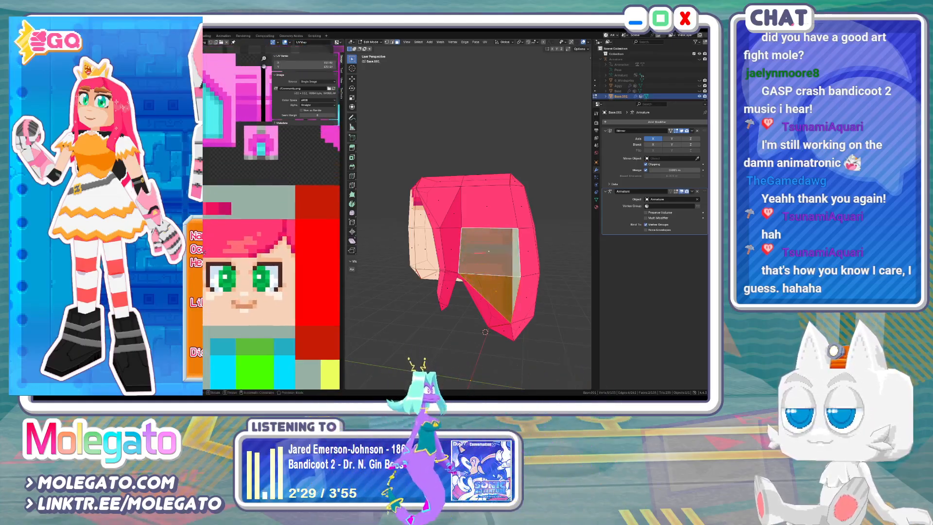
Move the unwrapped hair faces' UVs onto the pink swatches above the painted face and rotate them
key(g)
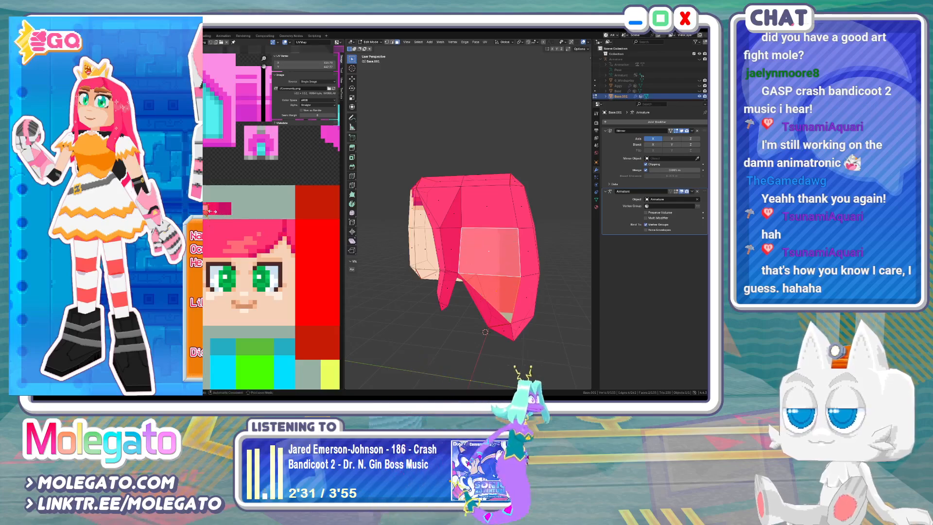
click(222, 215)
scroll(217, 218, up, 3)
key(g)
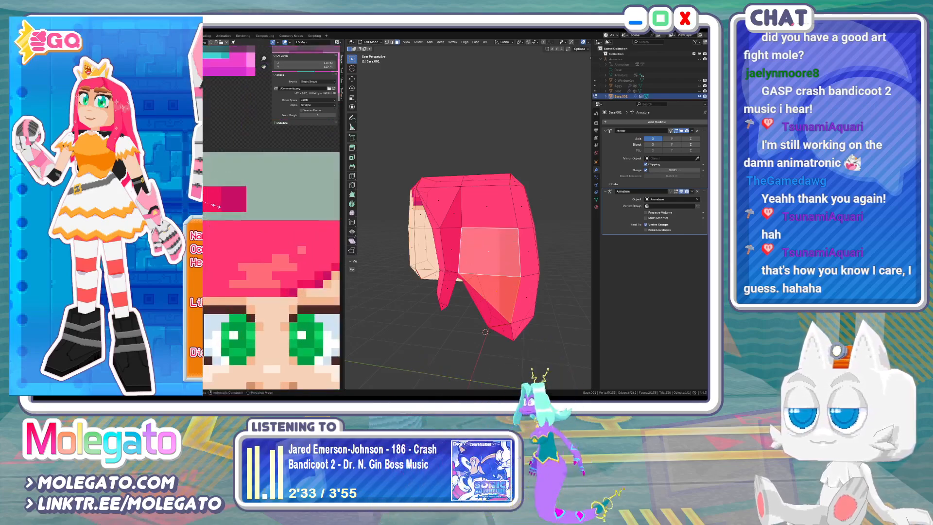
click(220, 207)
key(r)
click(216, 204)
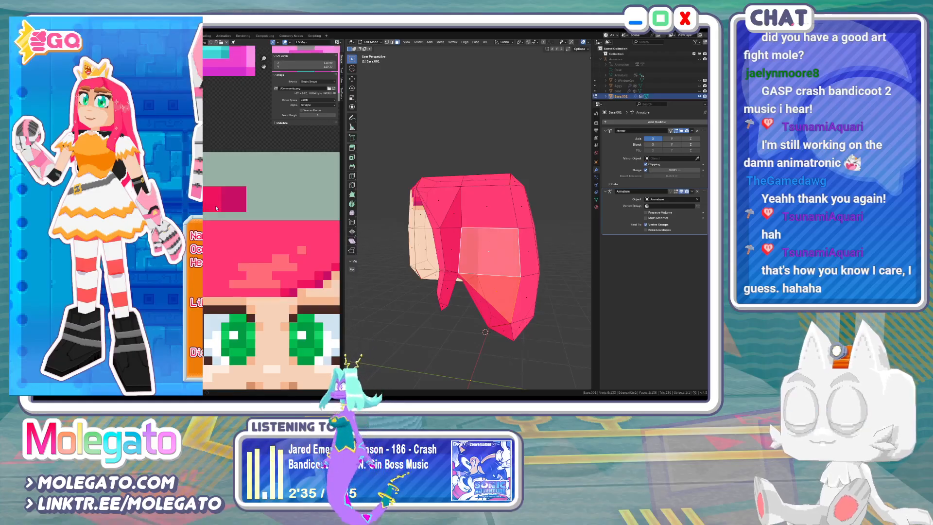
Fine-tune the hair UVs' position on the pink swatches, snapping them in the UV editor and nudging them between shades
scroll(217, 207, up, 2)
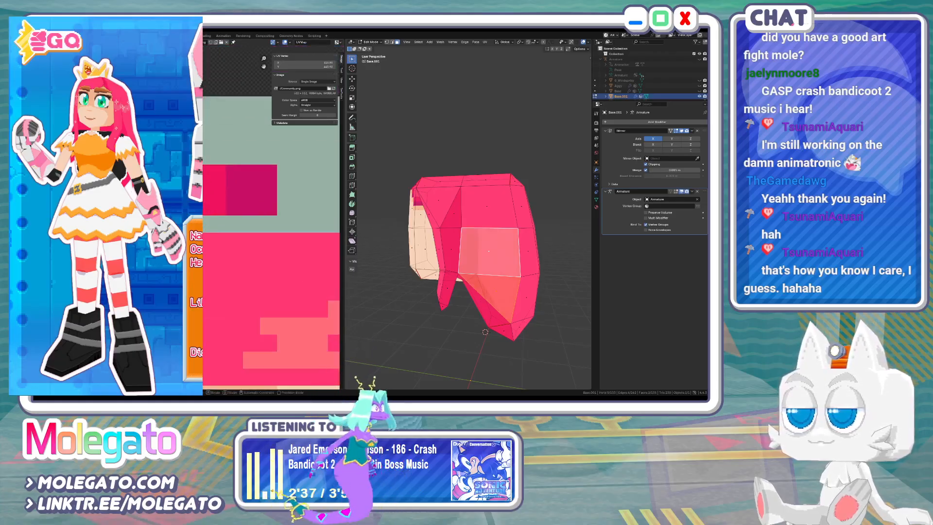
key(shift+s)
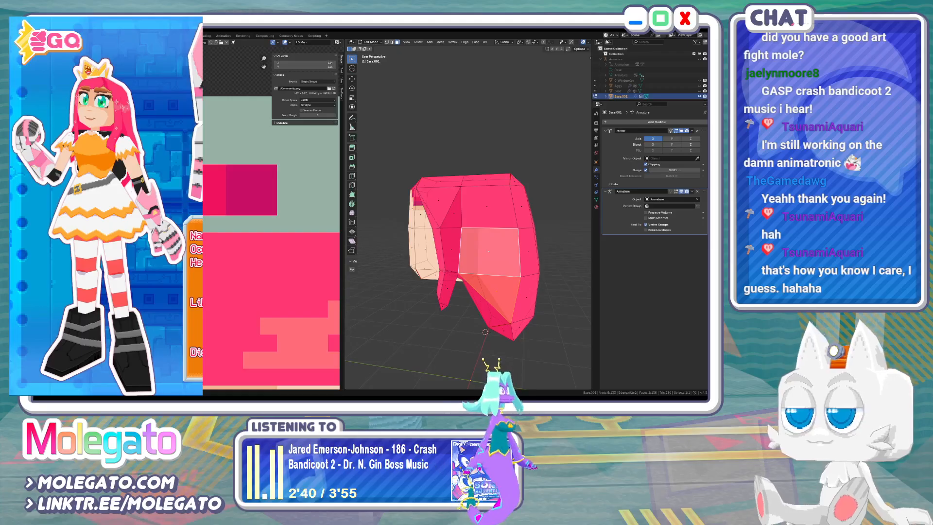
key(g)
click(186, 219)
key(shift+s)
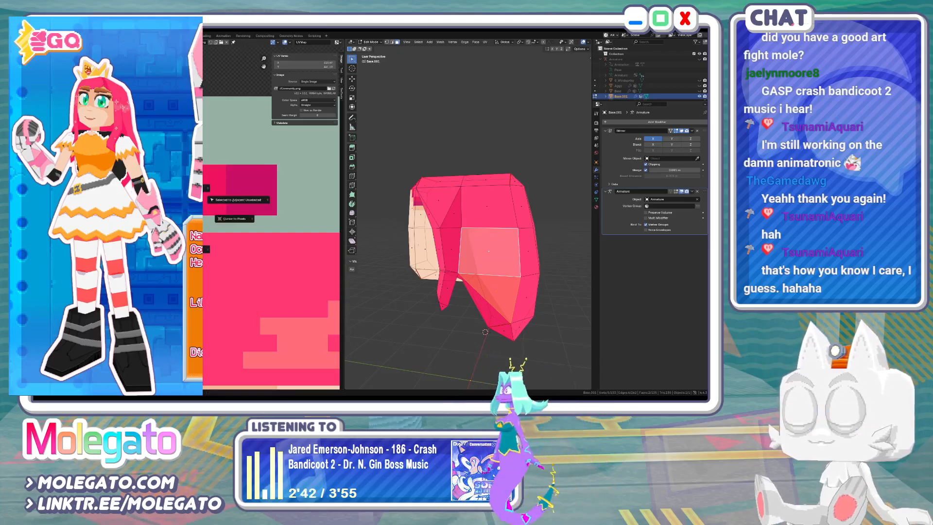
click(151, 218)
key(g)
click(185, 218)
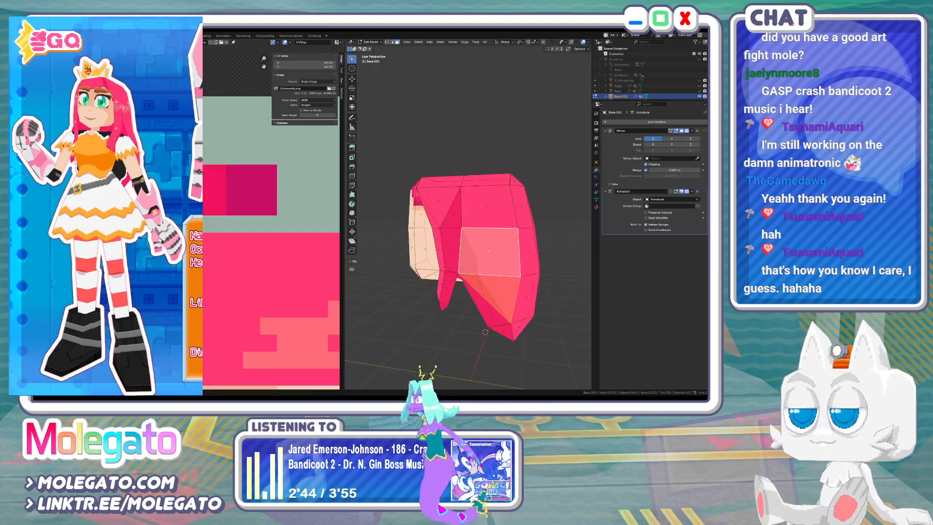
key(g)
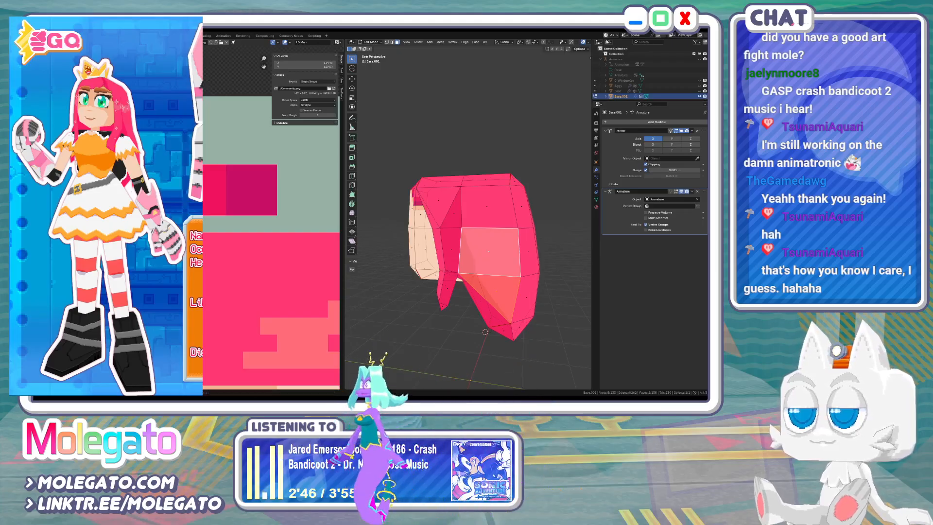
click(165, 218)
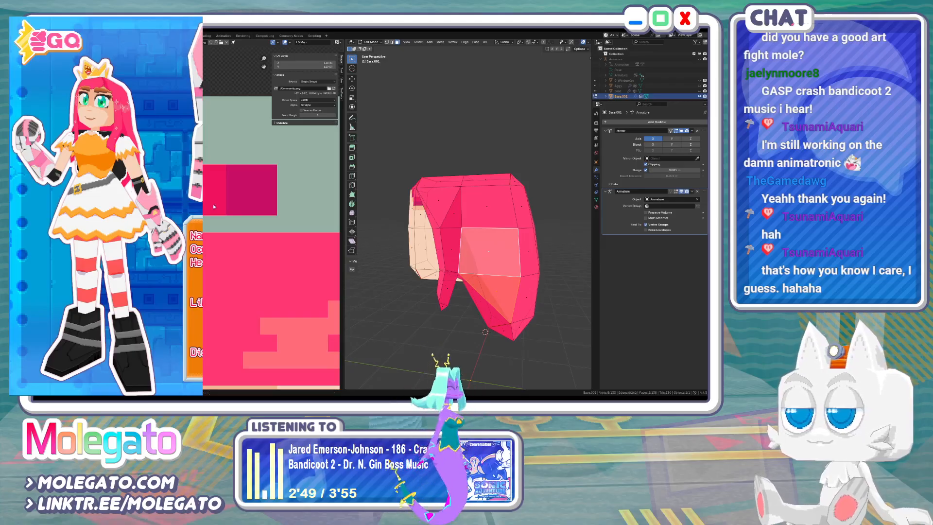
key(g)
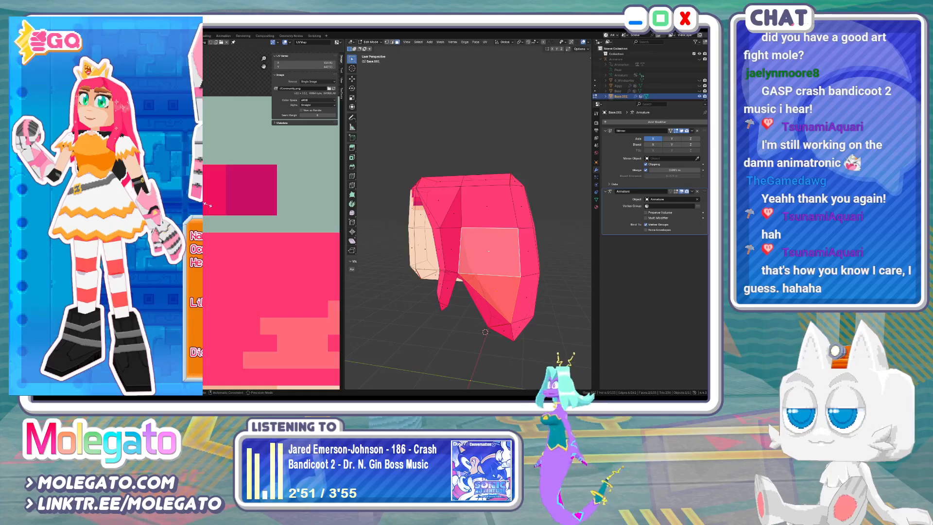
Return to object mode, save the file and view the whole character from the front
key(Tab)
mouse_move(490, 265)
middle_down()
mouse_move(500, 266)
mouse_move(480, 262)
mouse_move(506, 265)
mouse_move(493, 244)
mouse_move(497, 230)
mouse_move(503, 256)
middle_up()
key(KP_1)
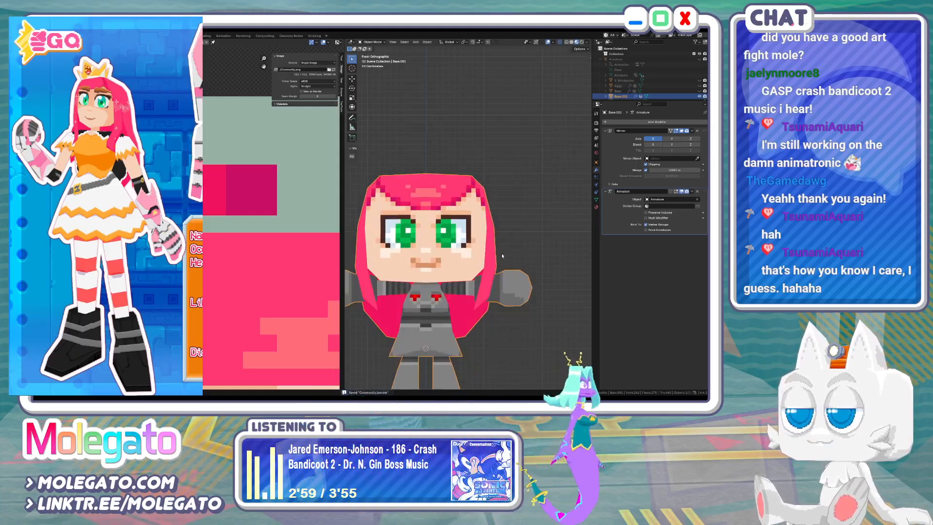
Back in edit mode, snap the 3D cursor to a selected vertex on top of the head and return to front view
key(Tab)
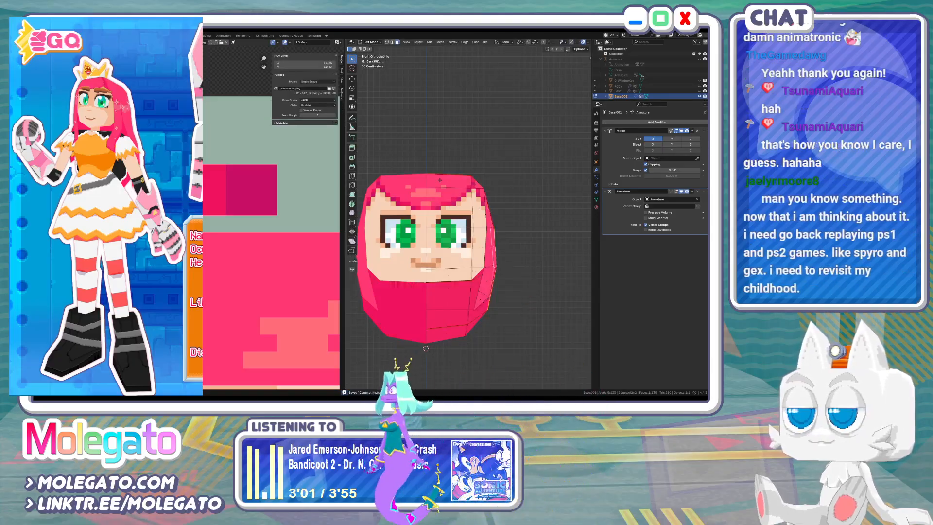
middle_drag(440, 180, 413, 55)
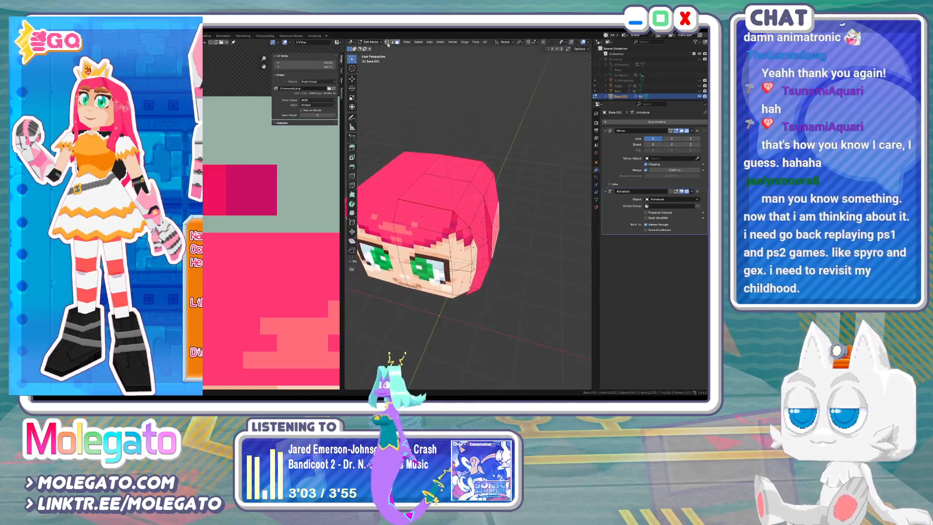
key(shift+s)
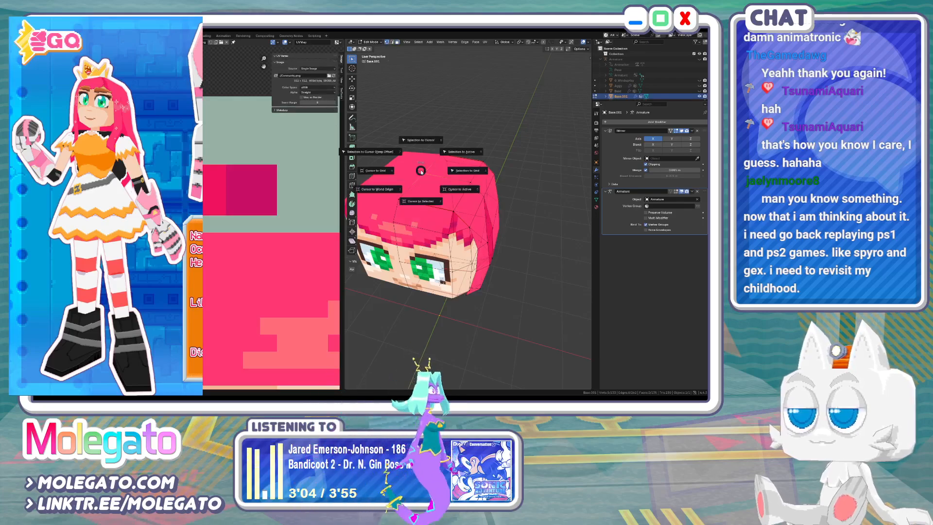
click(420, 200)
key(KP_1)
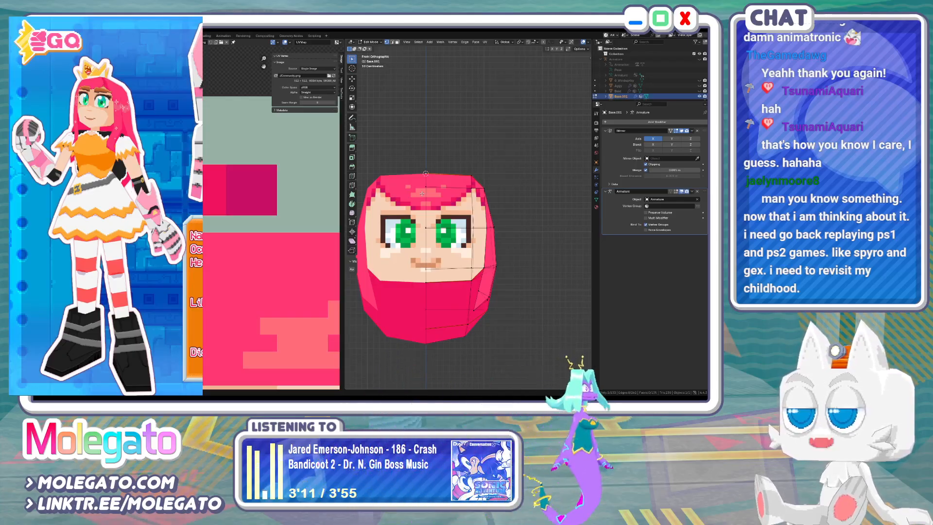
Add a cylinder with 4 vertices at the 3D cursor and scale it down to crown size on the head
key(shift+a)
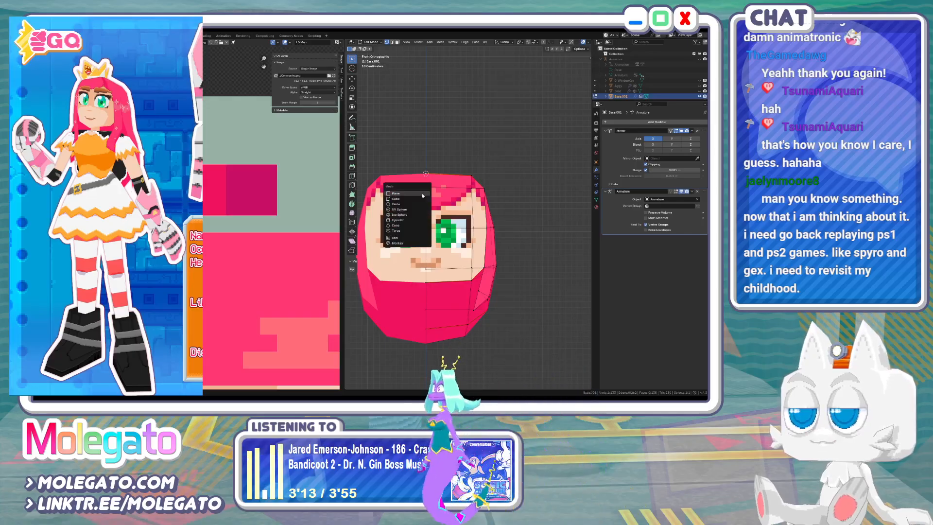
click(397, 219)
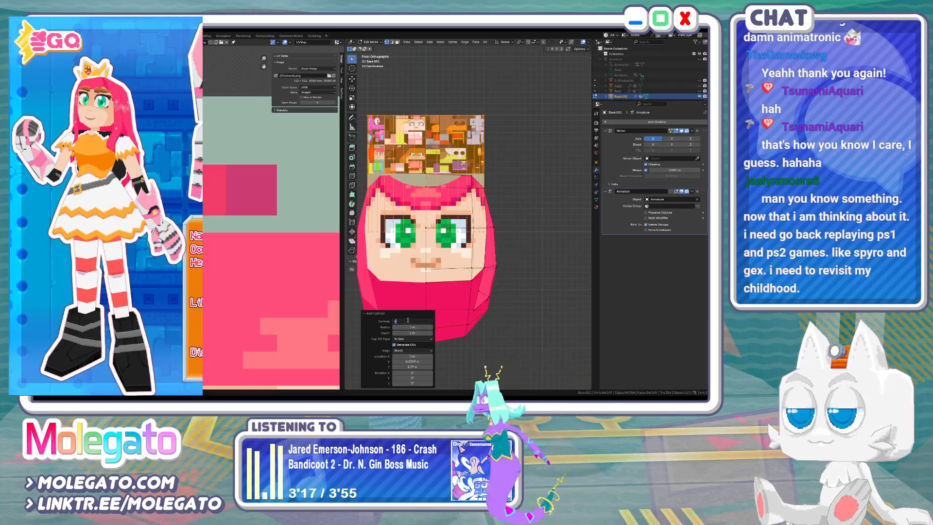
text(4)
key(Return)
key(s)
click(471, 172)
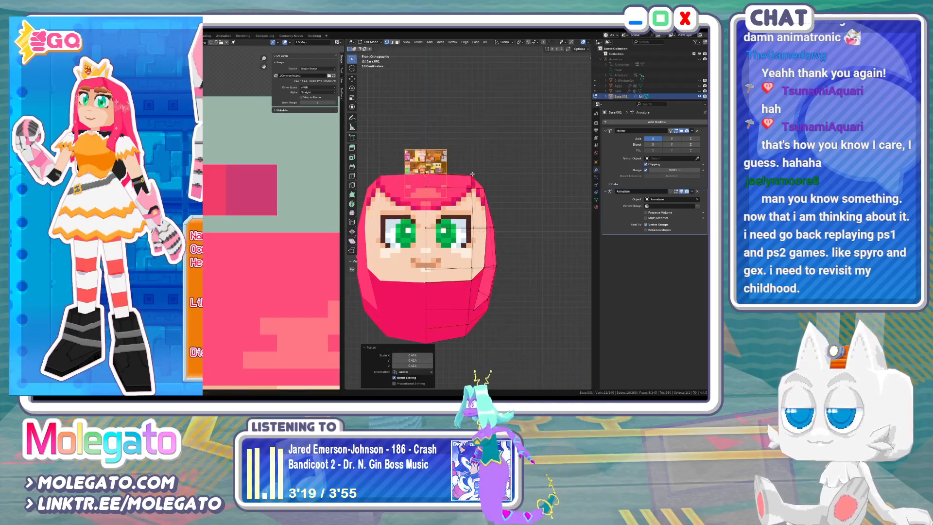
Raise the cylinder vertically, resize it and adjust its height so it sits on top of the head
key(g)
key(z)
click(470, 151)
key(s)
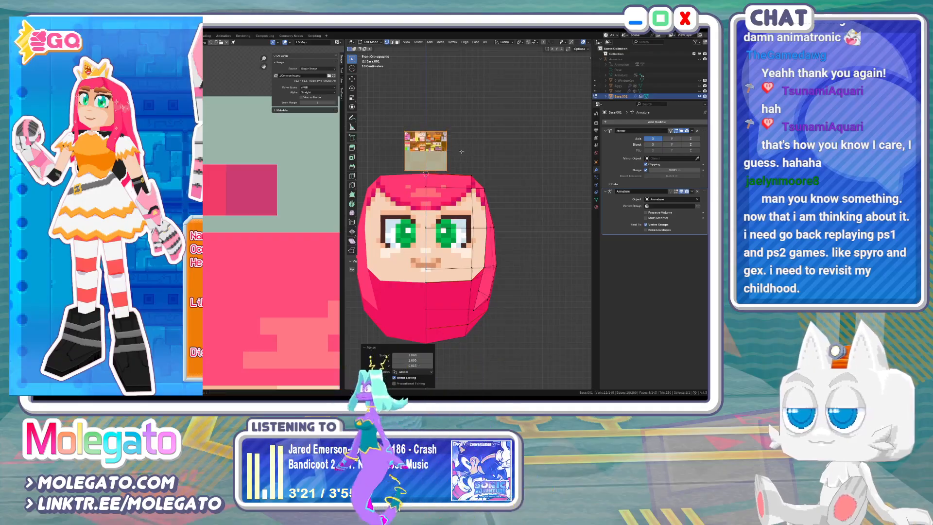
click(463, 152)
key(g)
key(z)
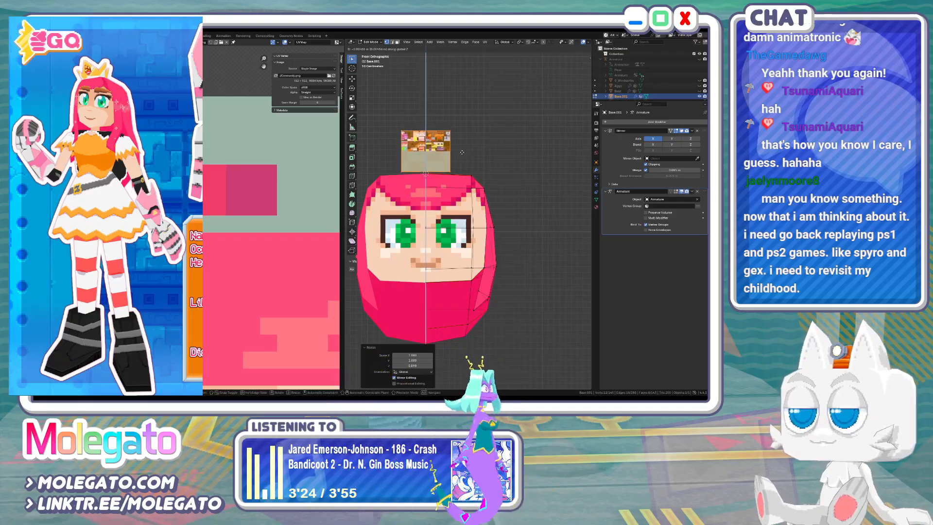
Shape the crown mesh above the head by flaring its top edge outward and lowering it along the Z axis
click(461, 155)
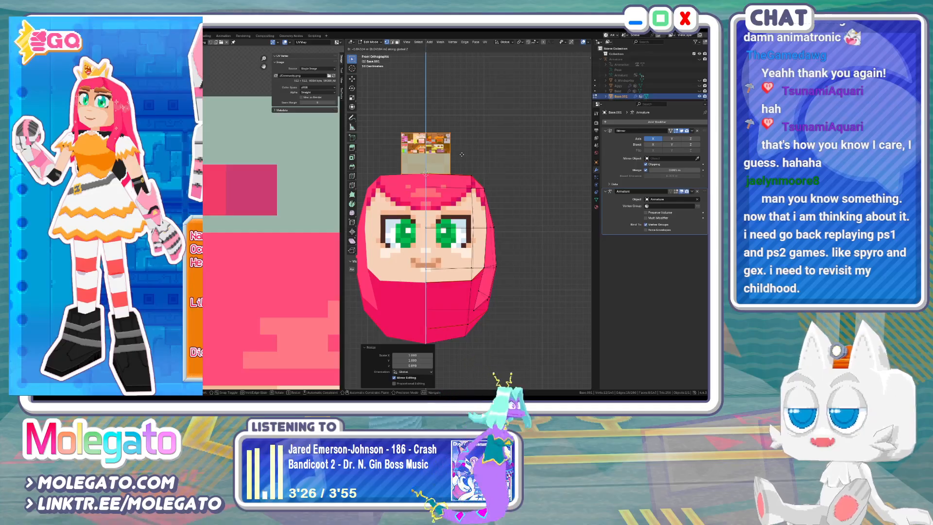
key(s)
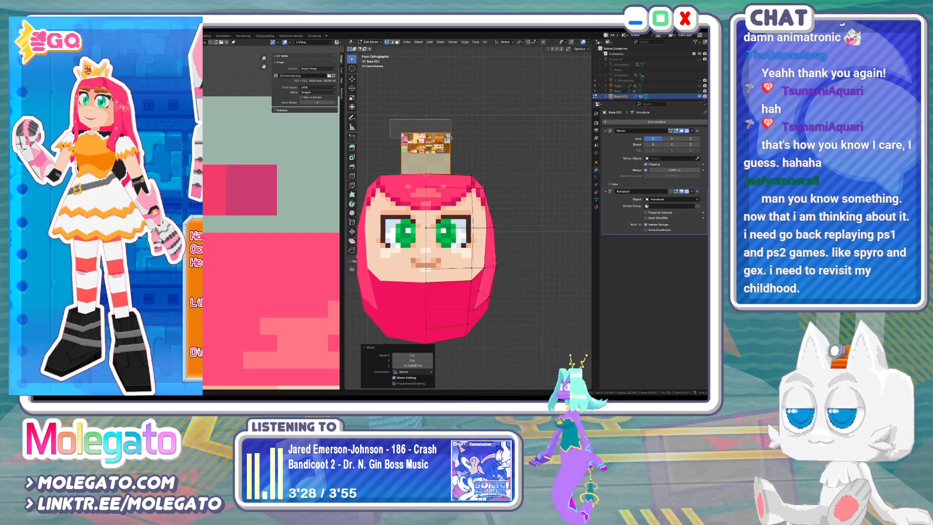
click(489, 137)
key(g)
key(z)
click(475, 127)
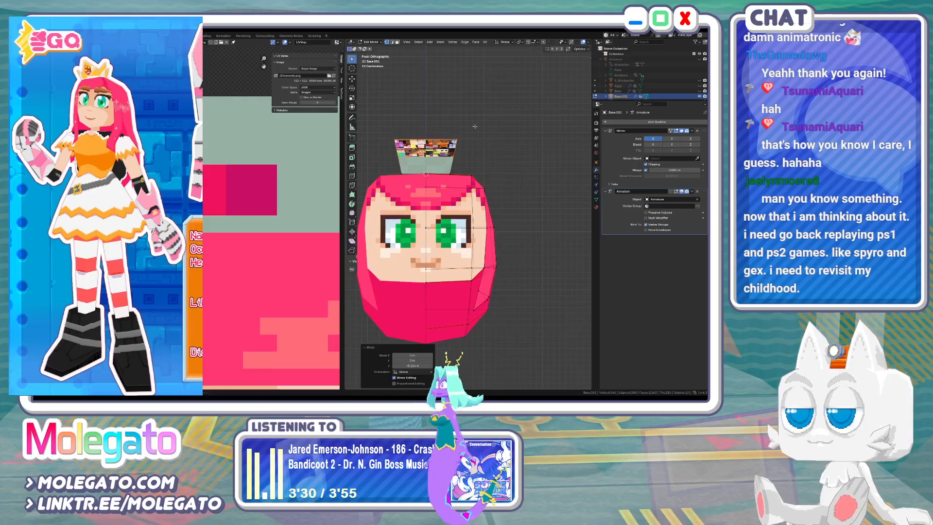
Delete the cap faces closing the crown's top in face select mode so the crown is open
click(397, 43)
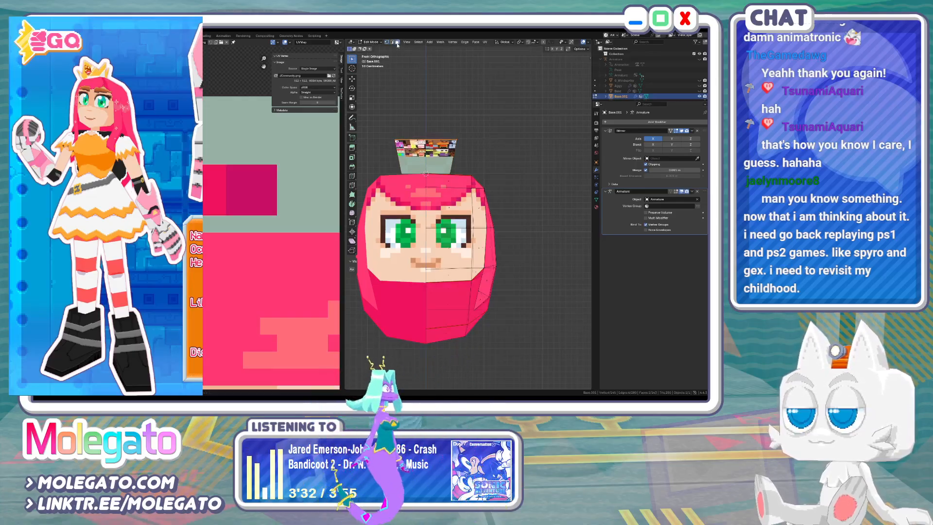
middle_drag(428, 209, 423, 193)
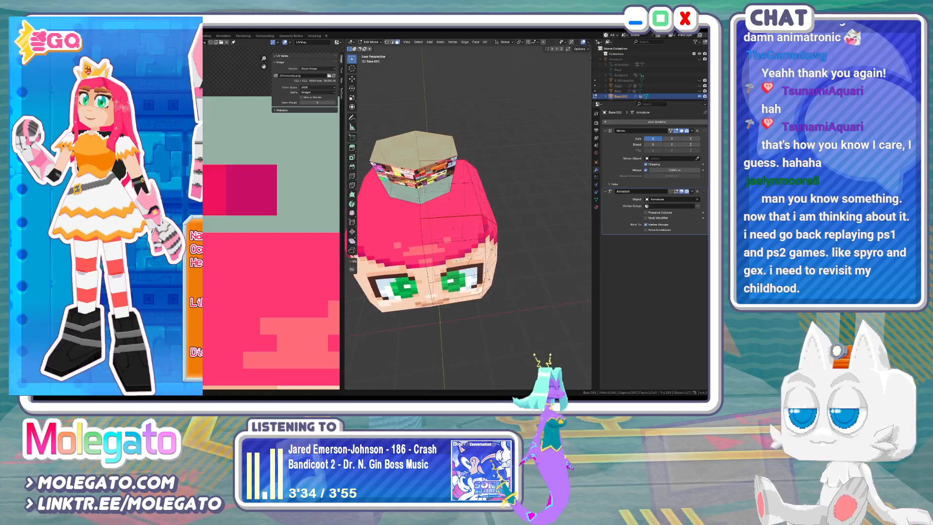
key(x)
click(387, 125)
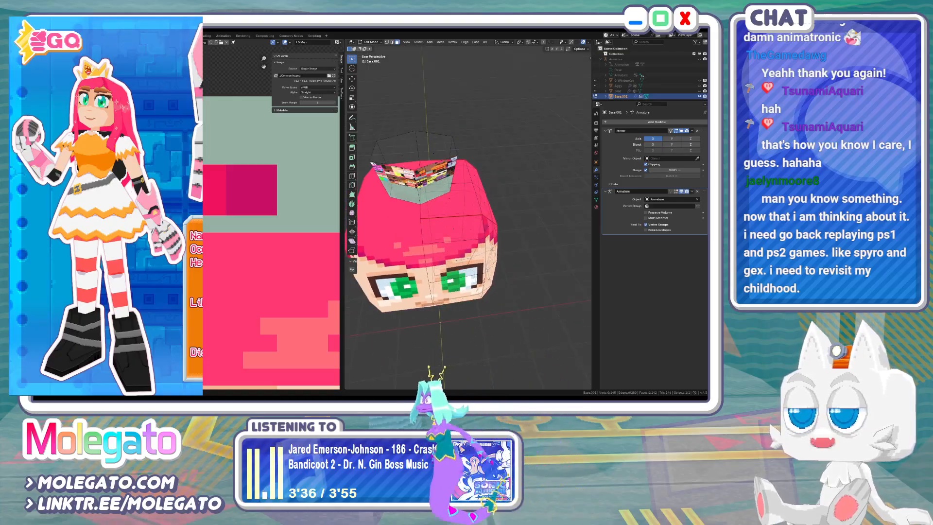
key(x)
click(424, 190)
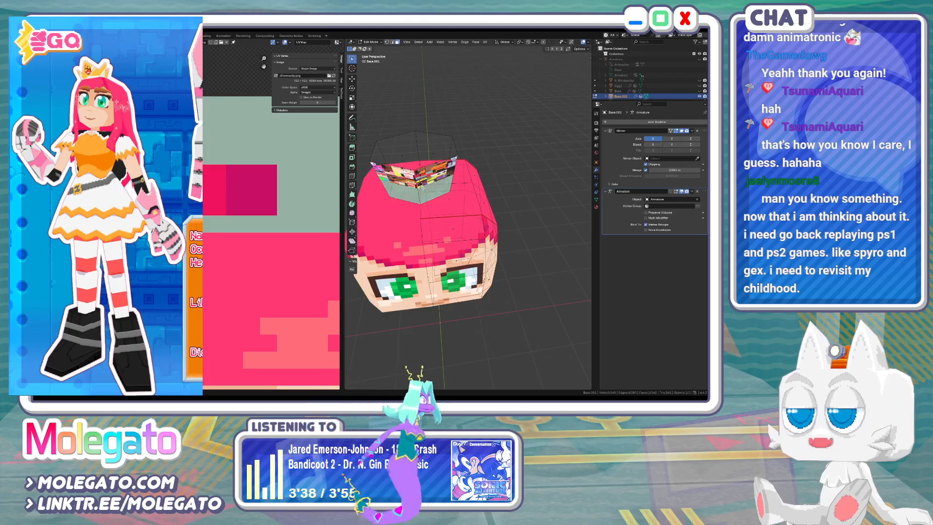
Delete the crown's faces on the mirrored side of the head, leaving that half to the Mirror modifier
key(KP_1)
drag(382, 124, 421, 169)
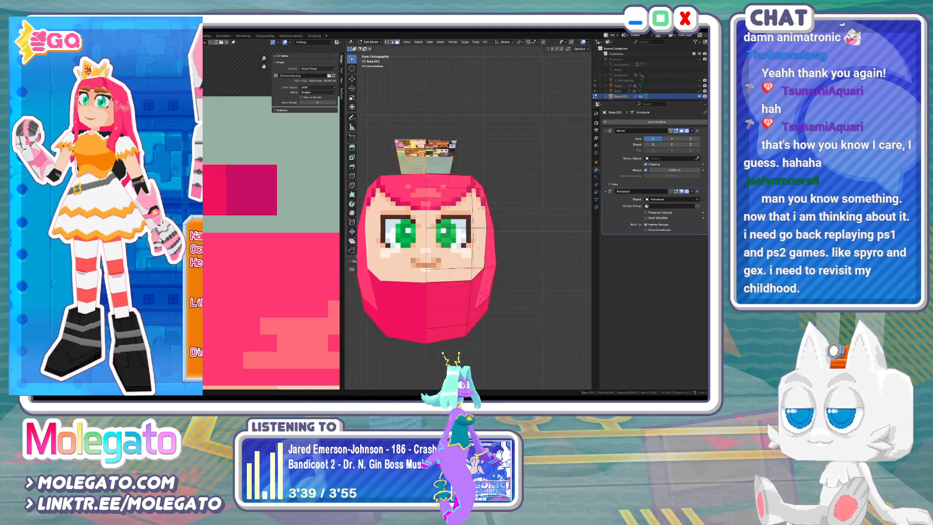
key(x)
click(420, 167)
Leave Edit Mode, check the crown on the full character from the front, and save the file
key(Tab)
middle_drag(470, 183, 424, 213)
key(KP_1)
key(ctrl+s)
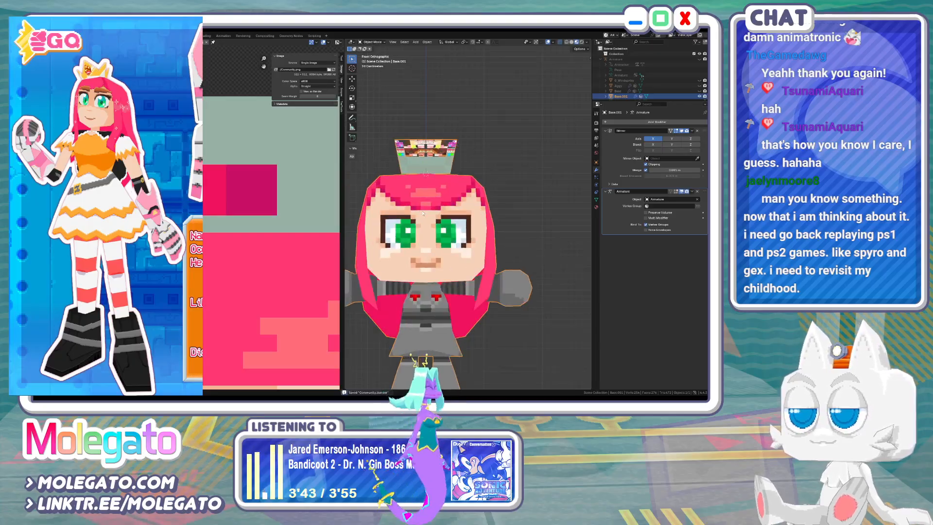
Switch to the pixel art editor, check the character reference, and erase the large red placeholder blocks beside the face texture
key(alt+Tab)
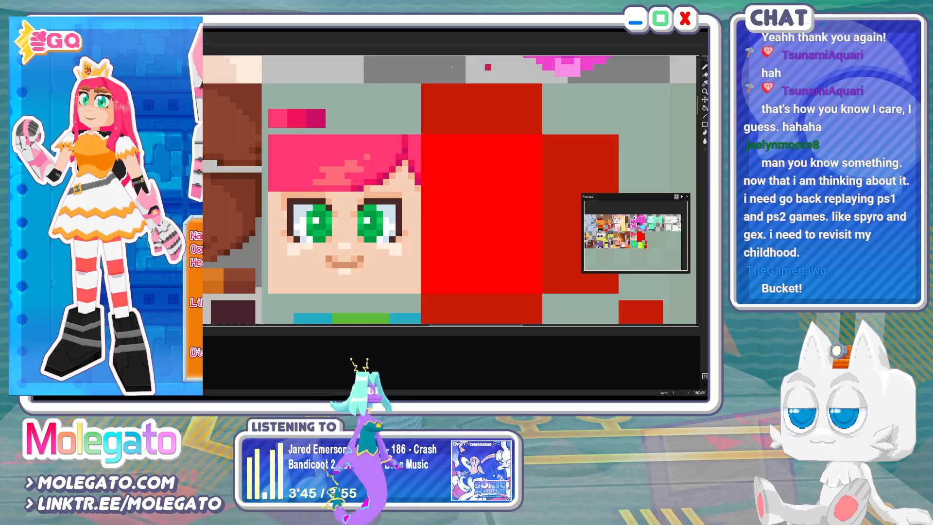
key(ctrl+Tab)
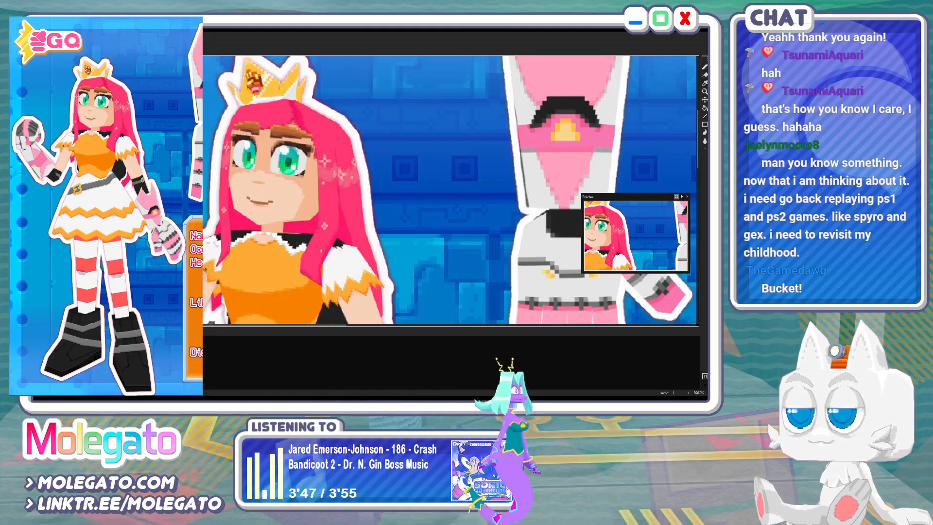
key(ctrl+Tab)
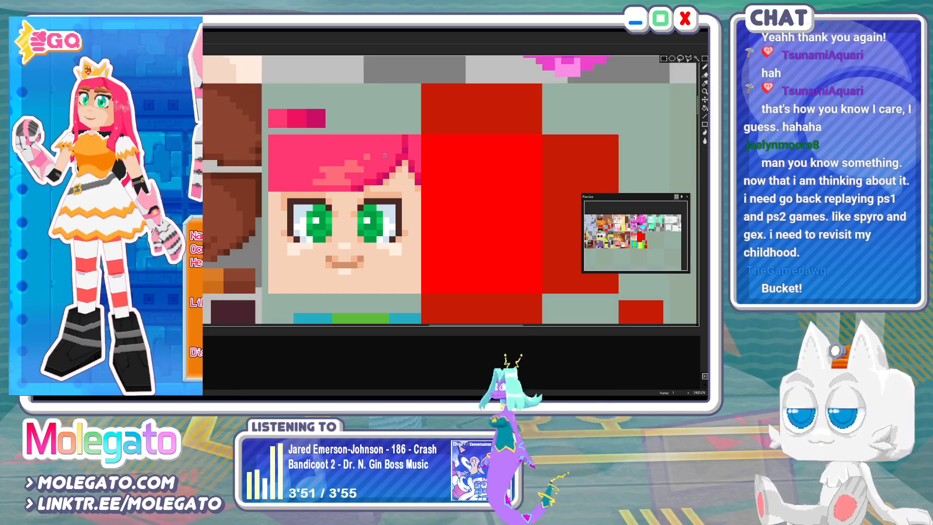
middle_drag(419, 109, 326, 85)
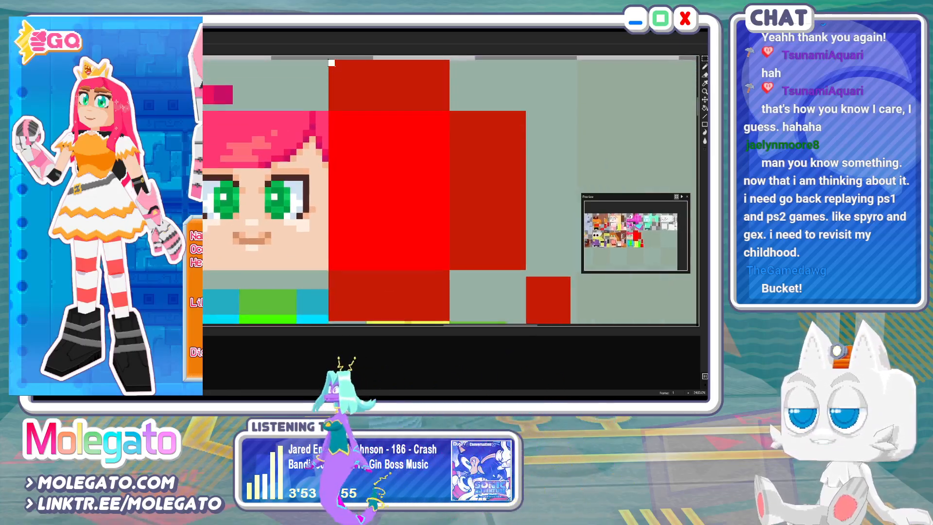
drag(332, 63, 526, 269)
key(Delete)
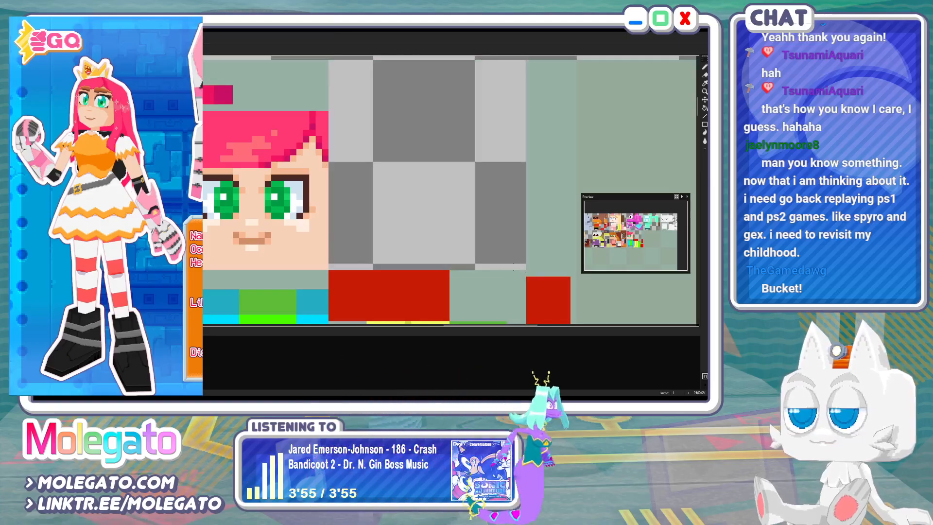
drag(332, 318, 444, 261)
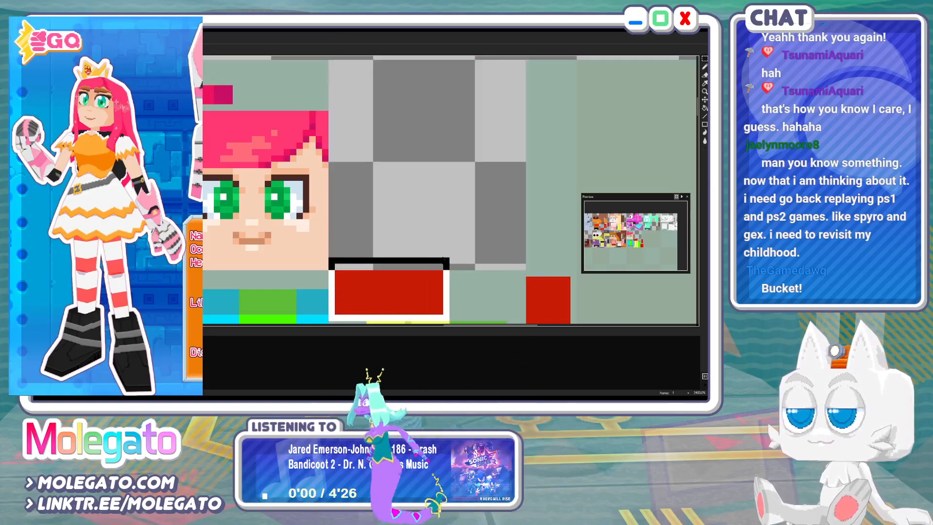
key(Delete)
Select the grey-green background around the face and hair swatches by colour and clear it to transparency
middle_drag(324, 161, 363, 175)
key(w)
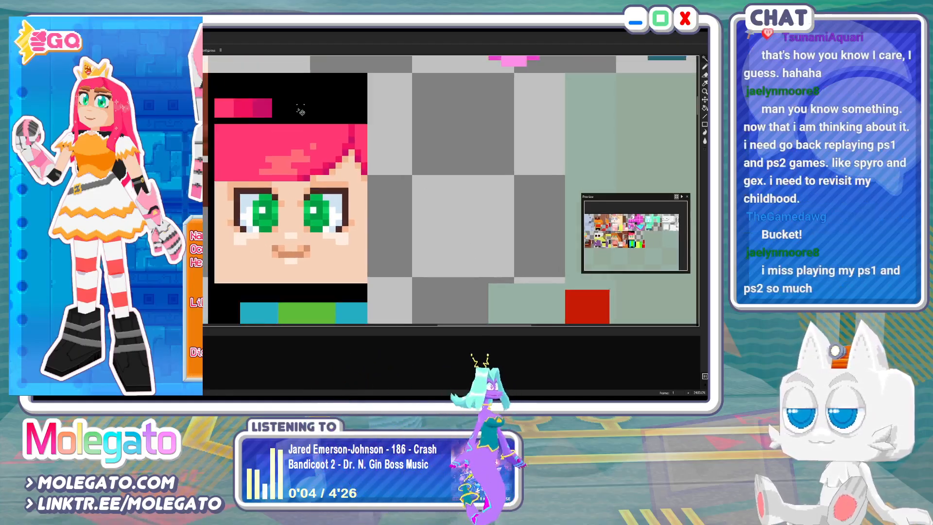
scroll(341, 211, down, 2)
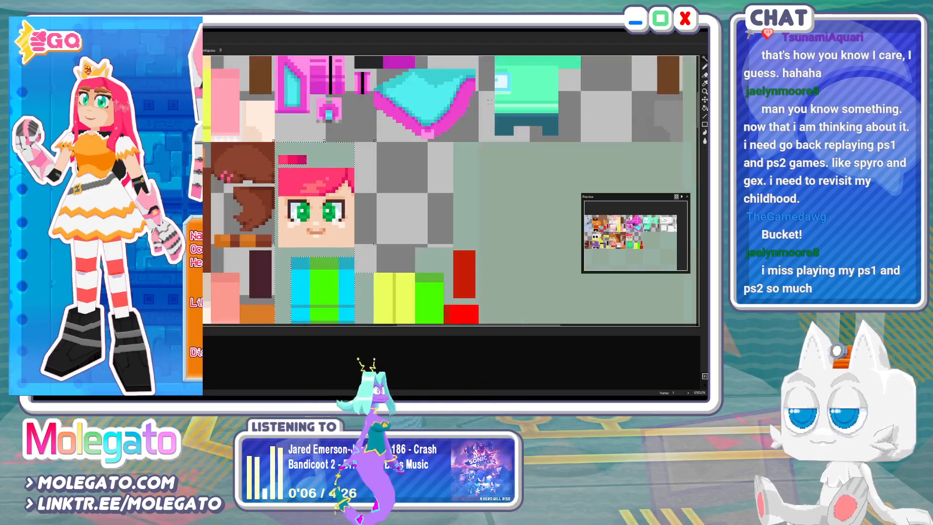
key(ctrl+d)
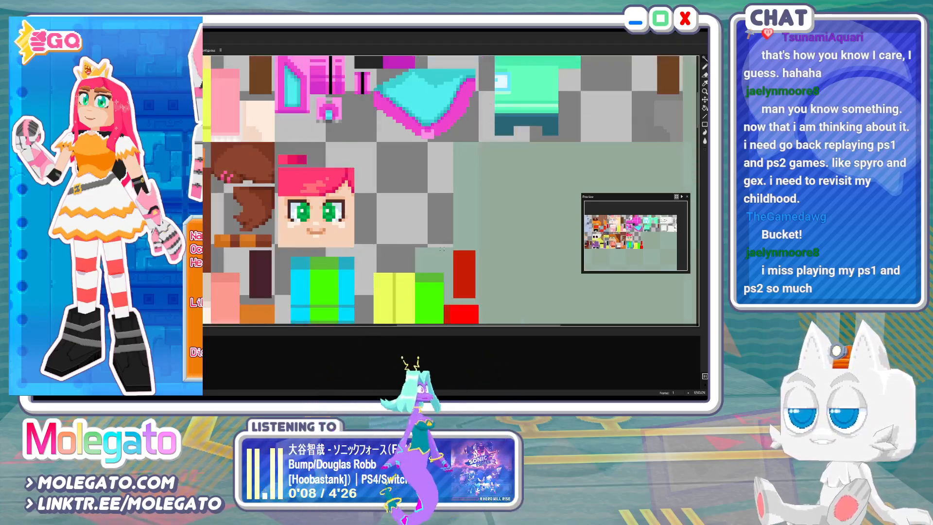
key(ctrl+z)
key(ctrl+z)
Draw the crown's left edge, base line and first point in golden yellow above the face, following the character reference
mouse_move(410, 258)
middle_down()
mouse_move(410, 154)
mouse_move(412, 255)
middle_up()
scroll(301, 167, up, 1)
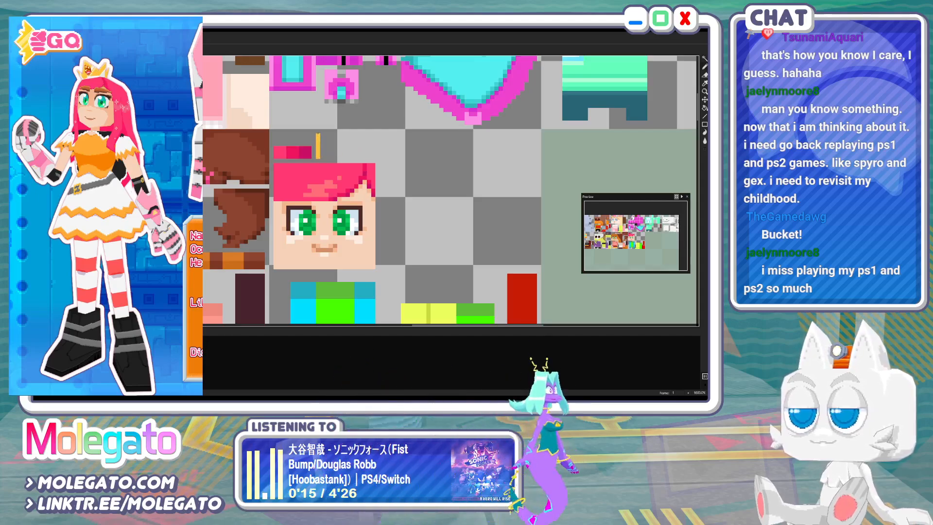
shift+click(318, 161)
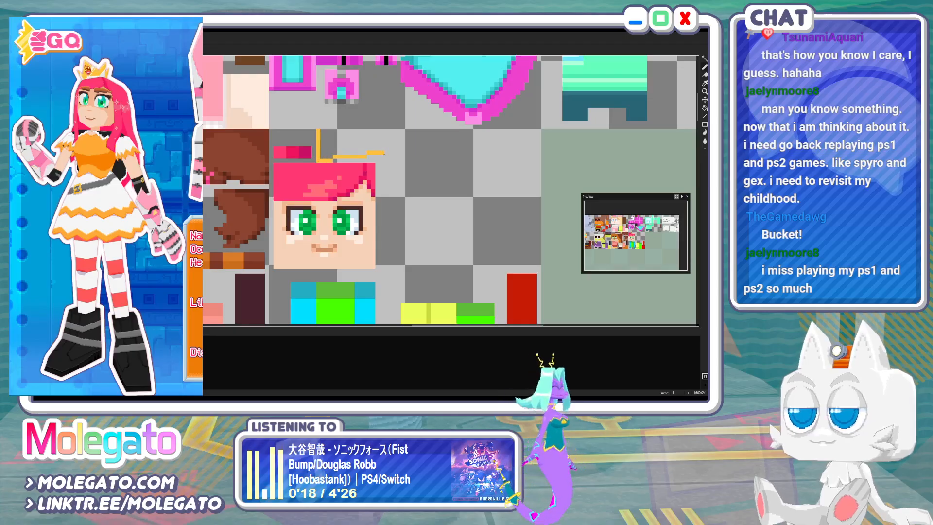
key(ctrl+Tab)
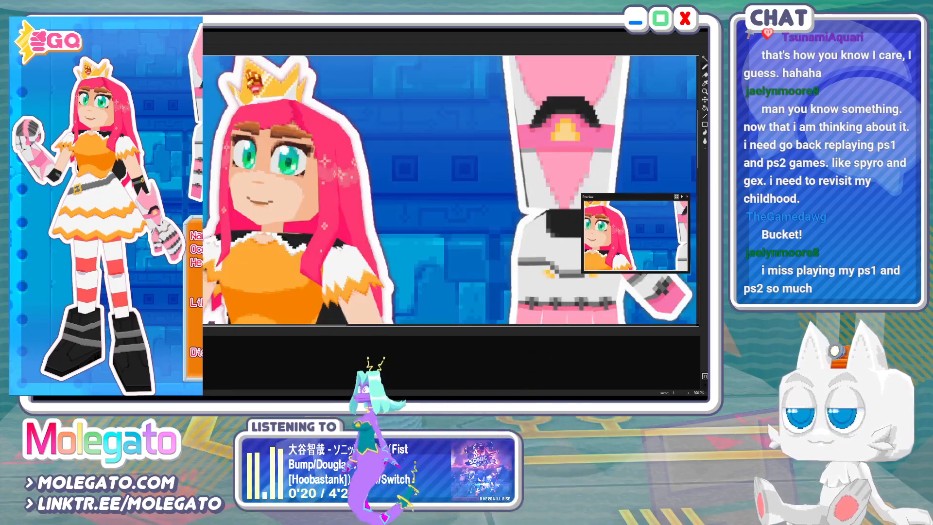
key(ctrl+Tab)
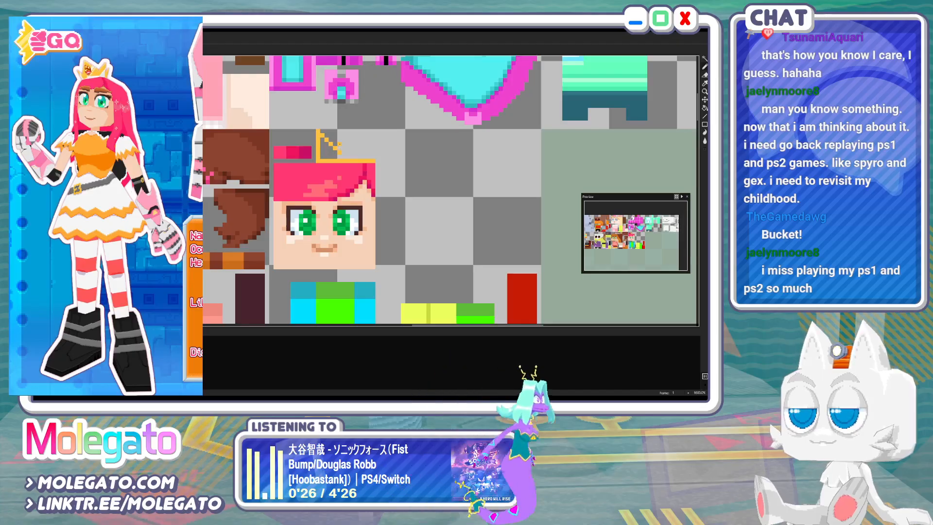
Complete the crown outline with zigzag points and a right edge, and fill it with golden yellow
mouse_move(339, 147)
mouse_down()
mouse_move(353, 131)
mouse_move(371, 148)
mouse_move(387, 132)
mouse_up()
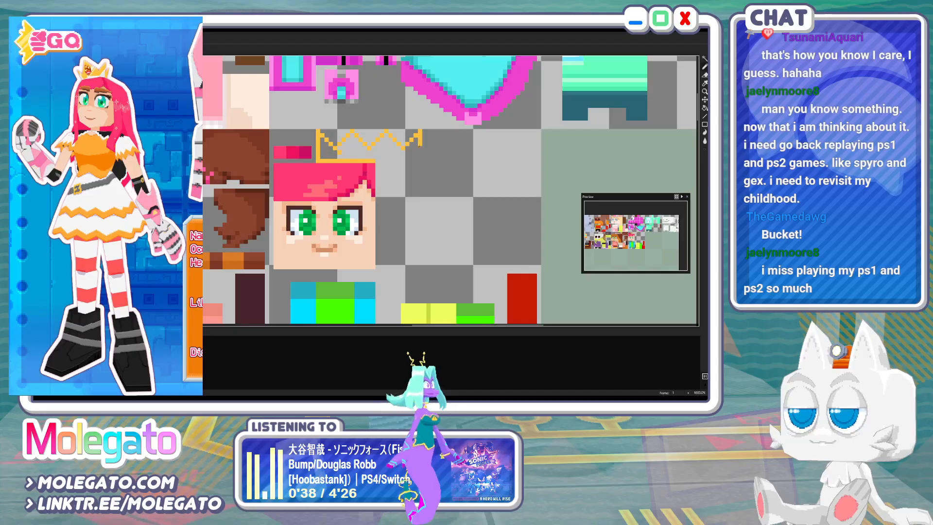
drag(420, 160, 420, 147)
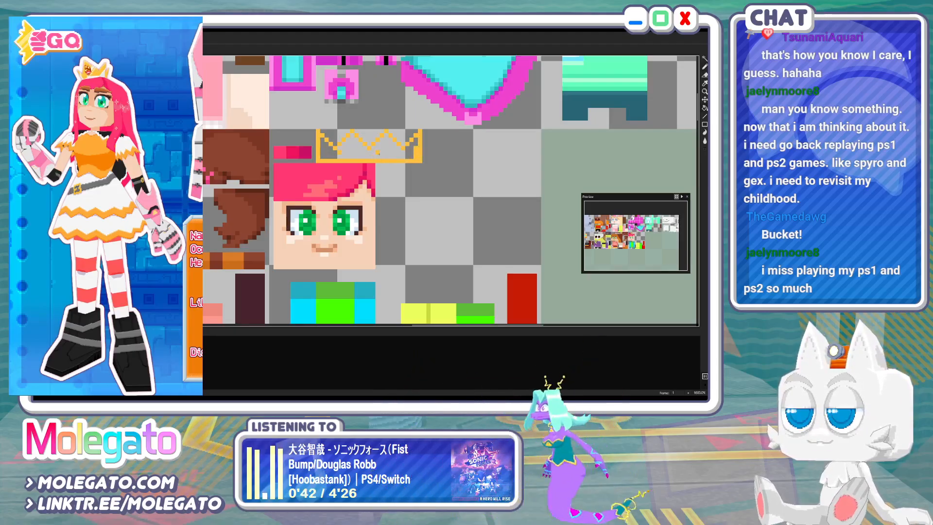
click(378, 150)
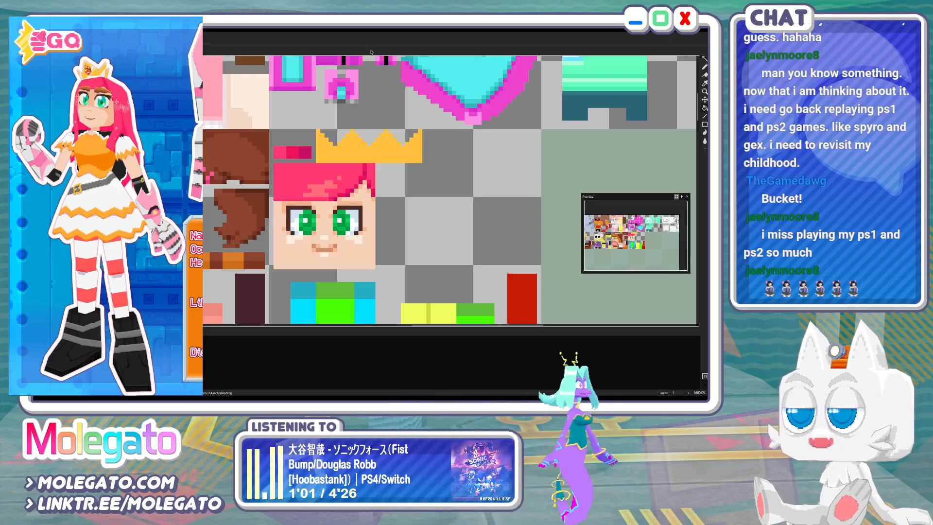
Paint a light grey section rising toward the centre along the lower left part of the crown, matching the reference
middle_drag(371, 147, 381, 165)
scroll(396, 182, up, 2)
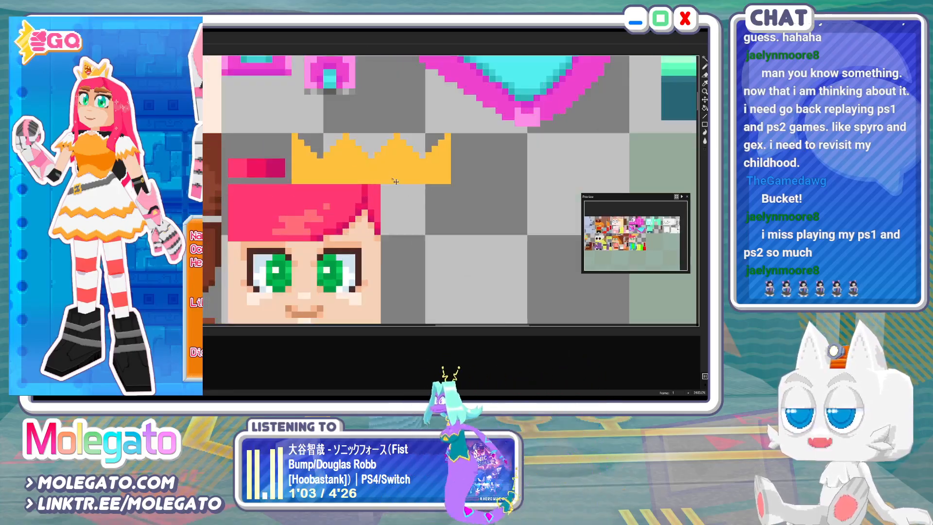
key(ctrl+Tab)
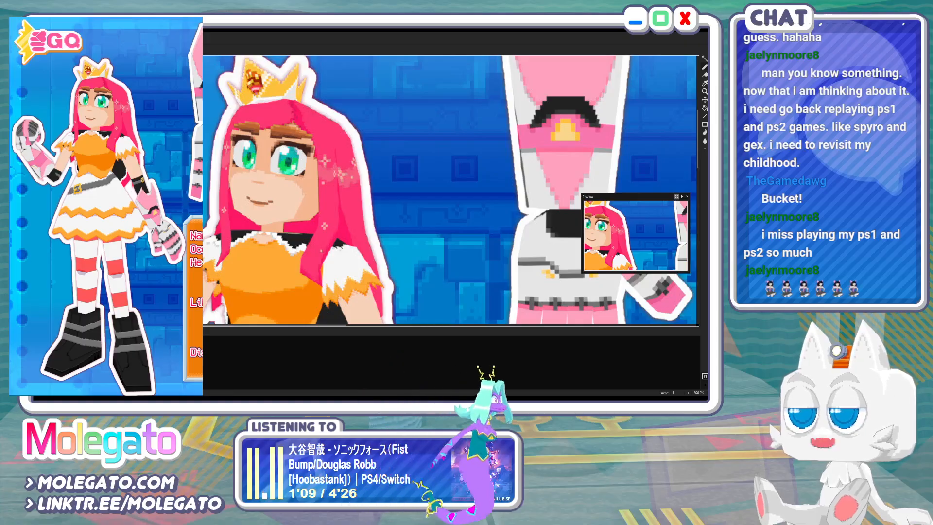
key(ctrl+Tab)
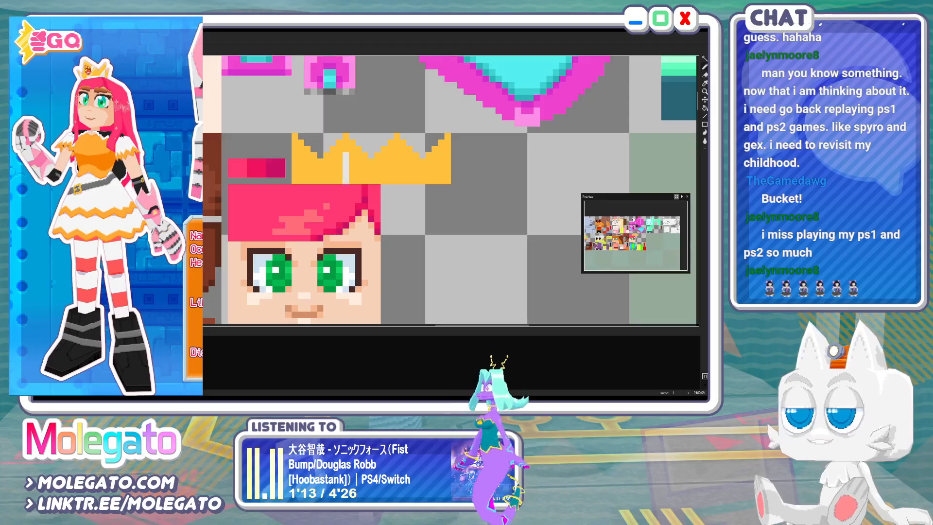
drag(343, 180, 297, 180)
key(ctrl+Tab)
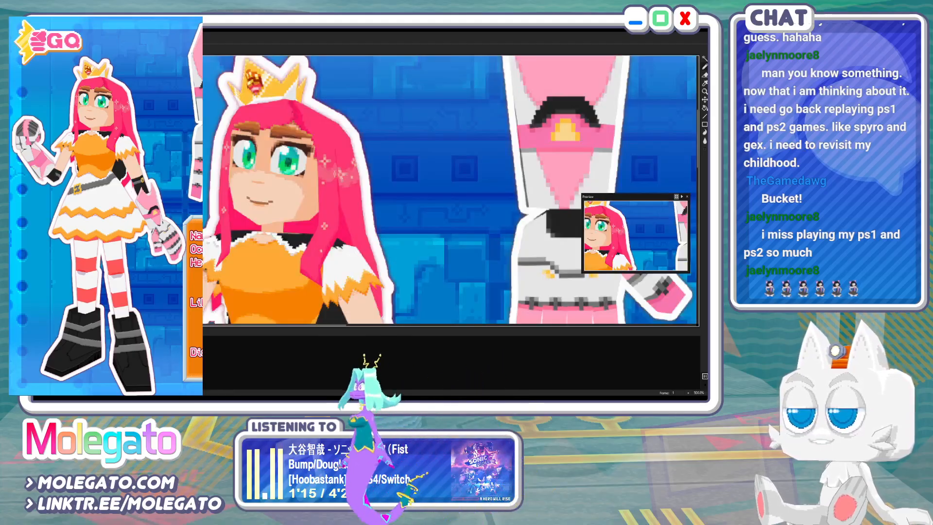
key(ctrl+Tab)
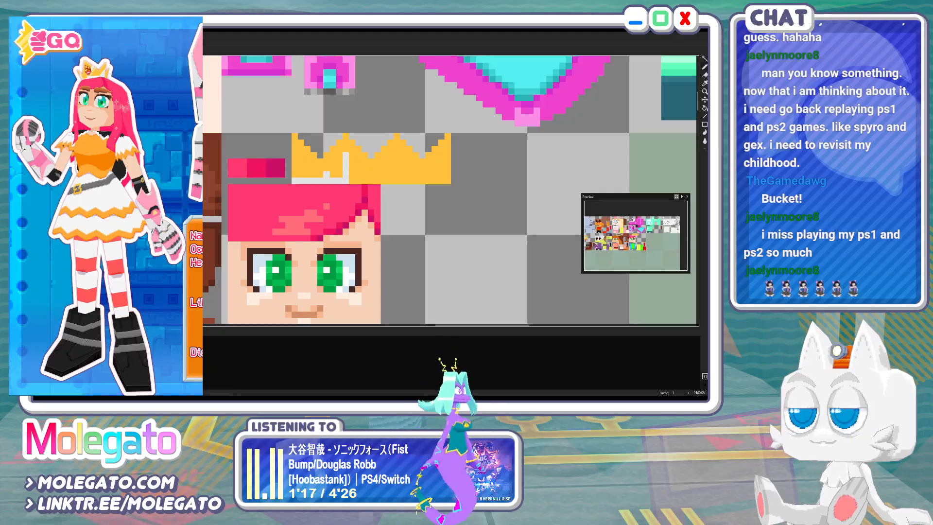
drag(295, 175, 342, 175)
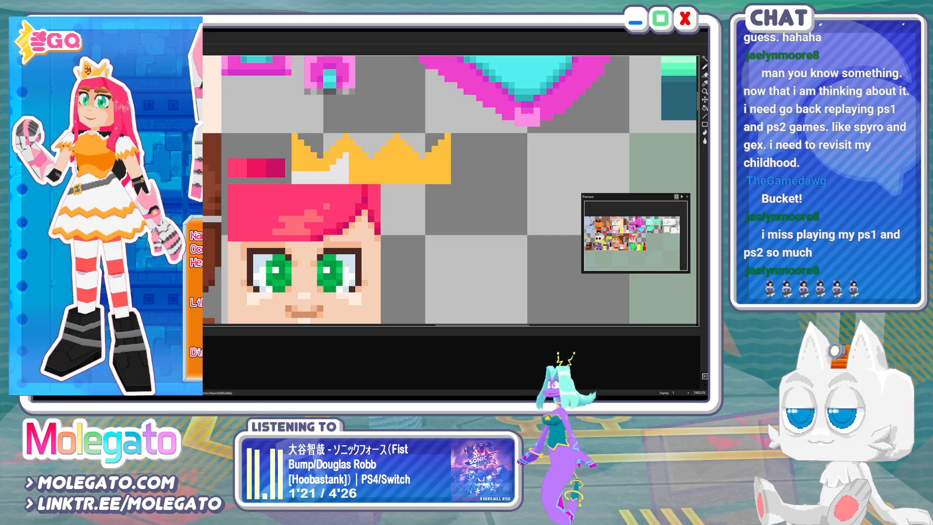
Paint a red gem on the crown's left edge, with light yellow highlights on the points and an orange band along the base
key(ctrl+Tab)
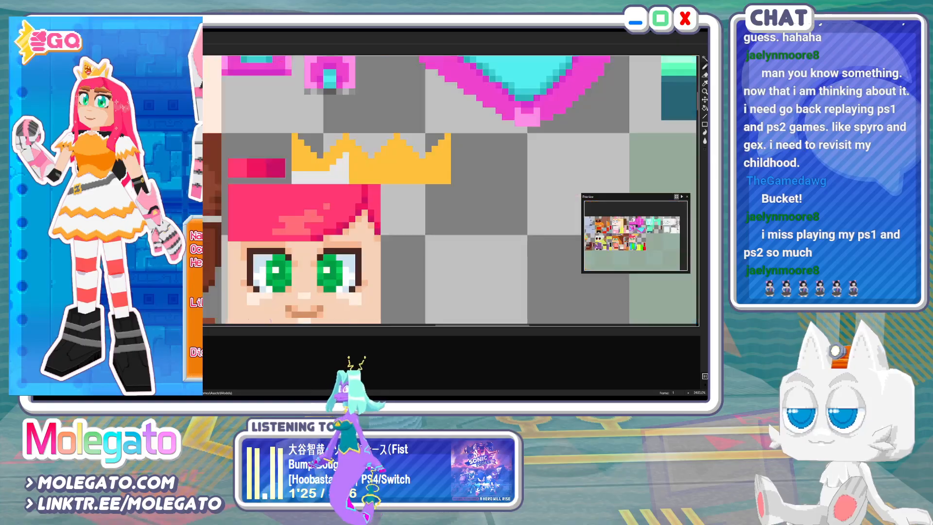
key(ctrl+Tab)
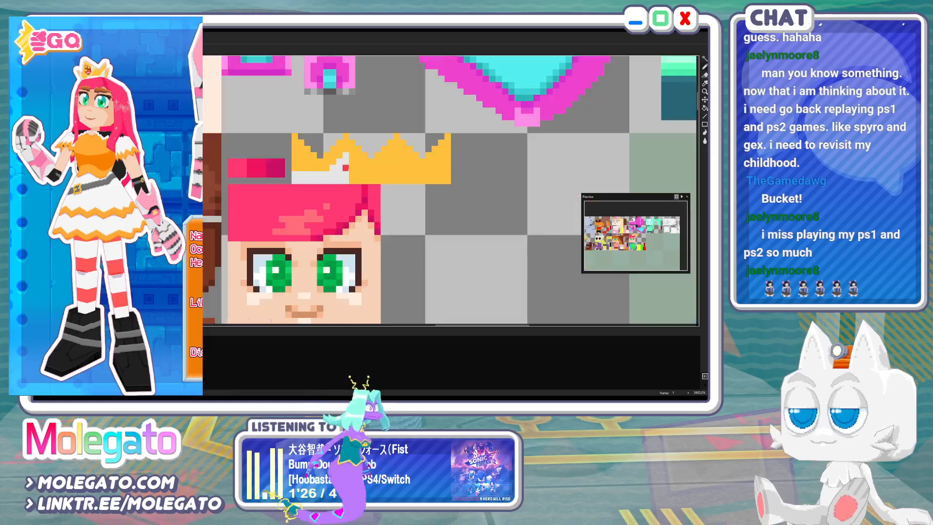
click(301, 156)
click(301, 162)
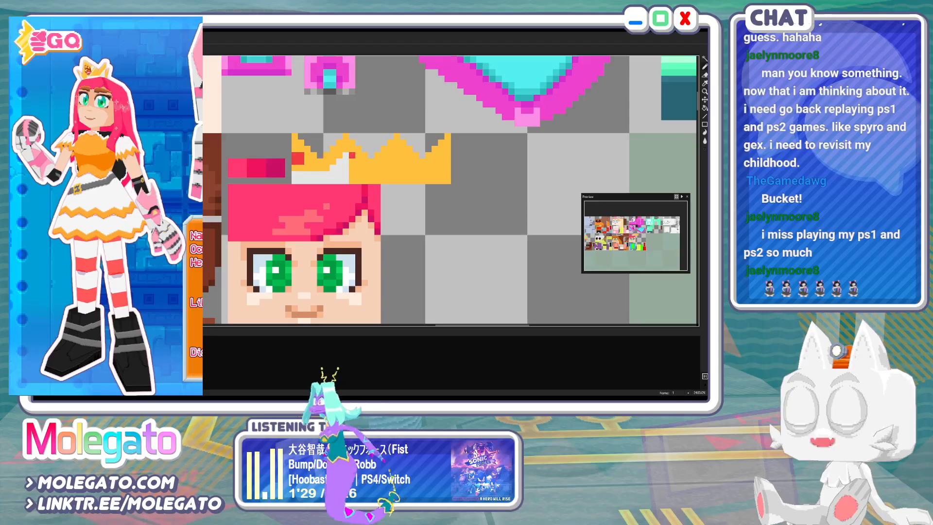
click(295, 171)
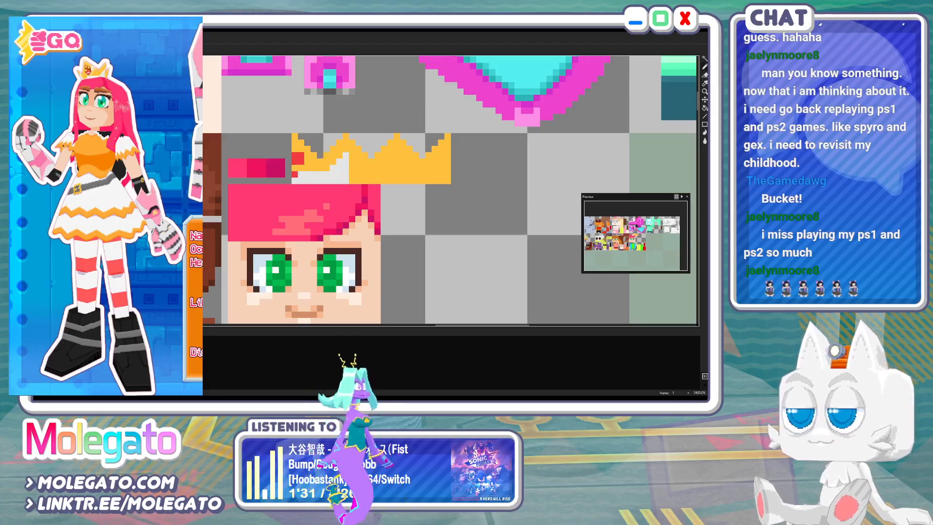
click(333, 143)
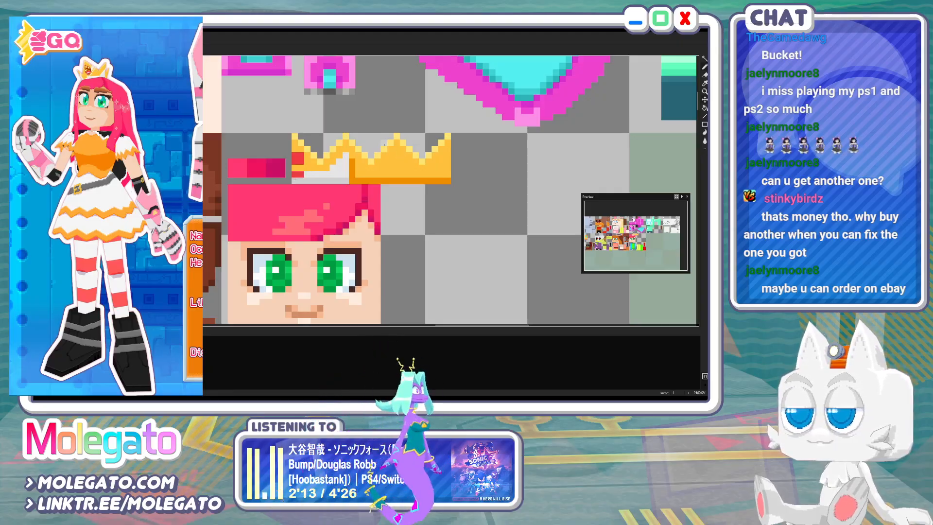
Switch to Blender, select the linked crown faces, and scale and move their UVs onto the painted crown in the texture
key(alt+Tab)
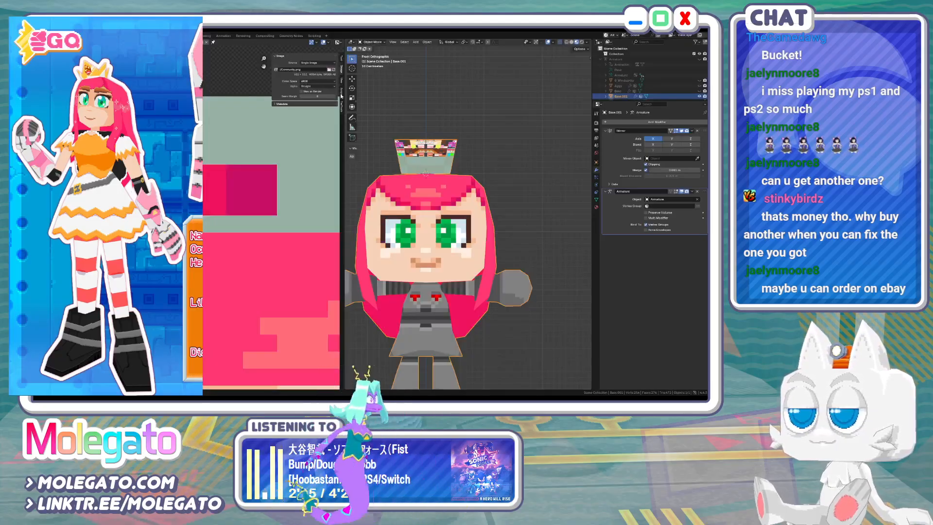
click(333, 70)
key(Tab)
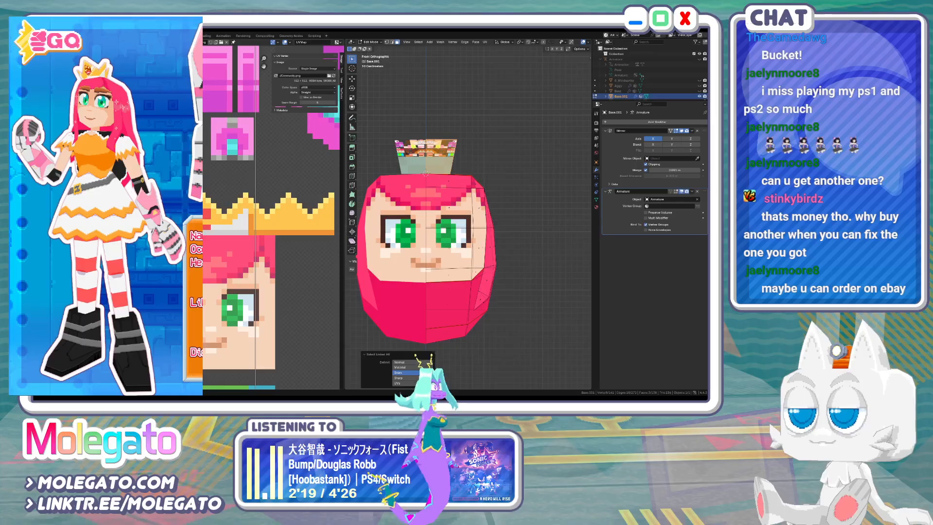
key(ctrl+l)
key(a)
key(s)
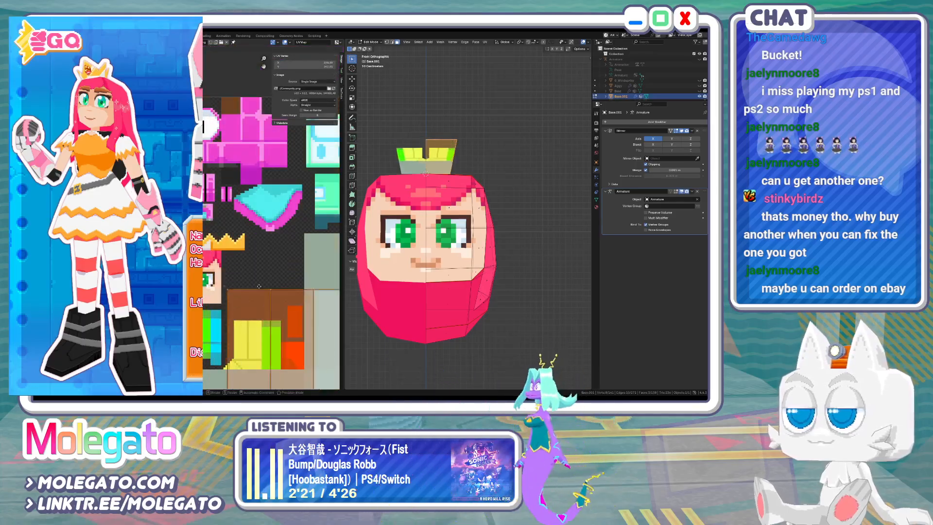
click(234, 292)
key(g)
key(g)
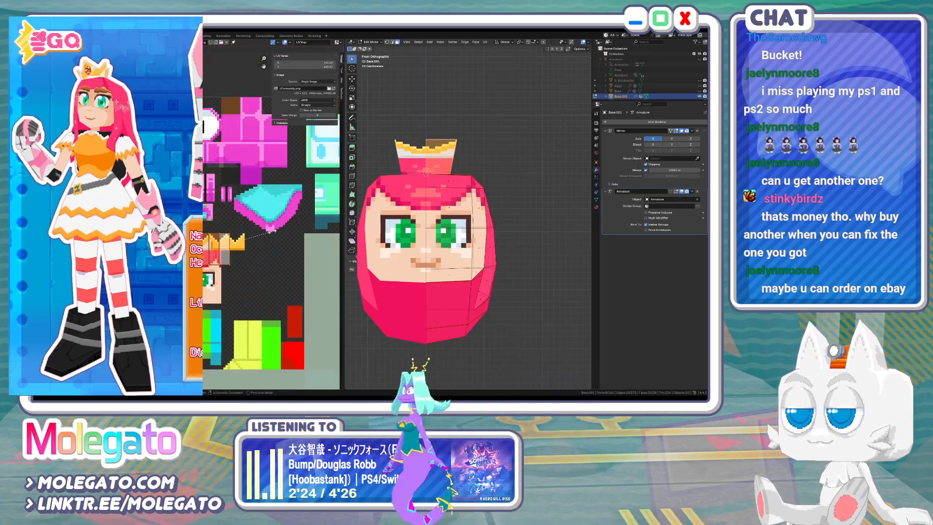
click(252, 234)
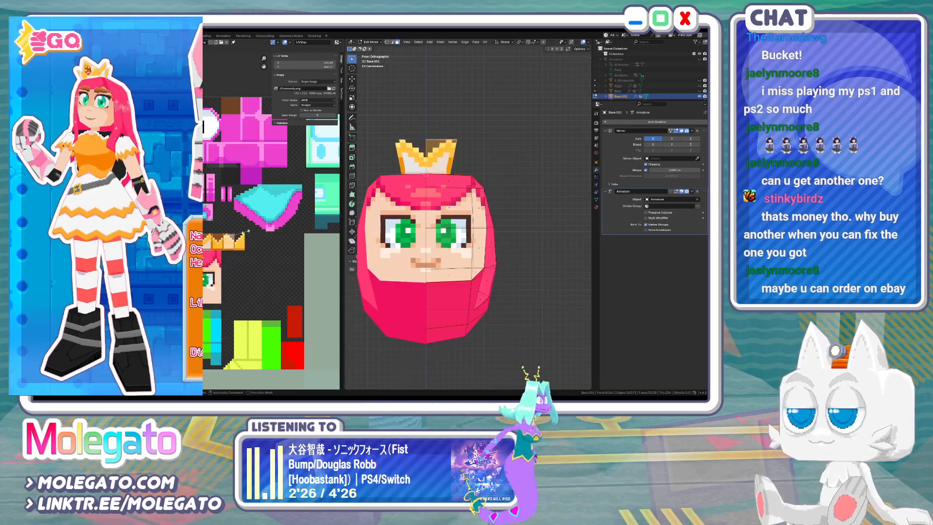
Fine-tune the size and position of the crown's UVs over the painted crown and snap them to pixels
scroll(252, 234, up, 3)
key(s)
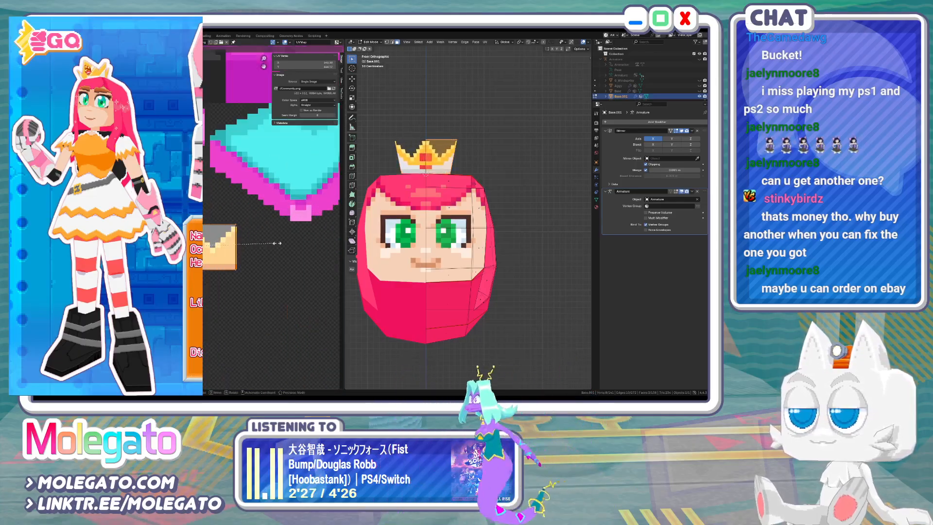
click(275, 245)
key(g)
click(273, 246)
key(shift+s)
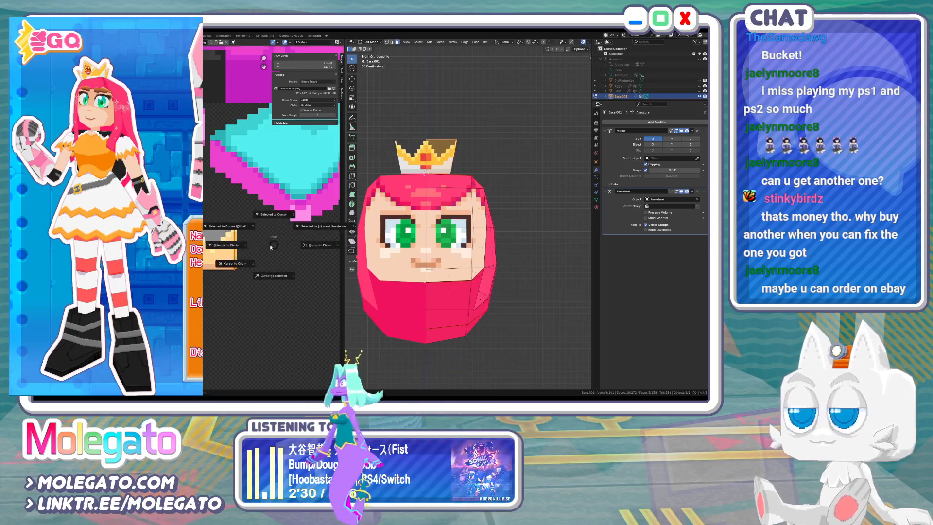
click(223, 246)
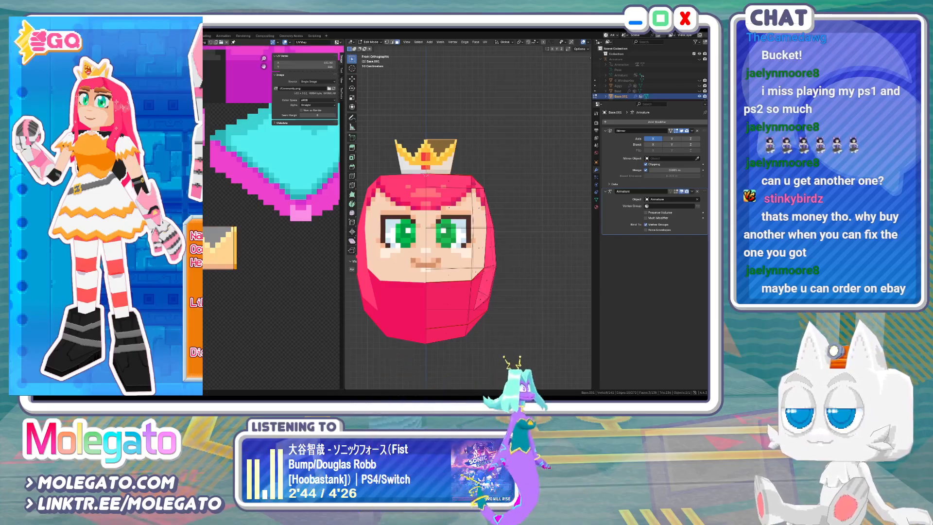
Duplicate the crown faces in place and flip the duplicate's normals so the crown has an inner side
key(Tab)
middle_drag(479, 174, 424, 183)
key(Tab)
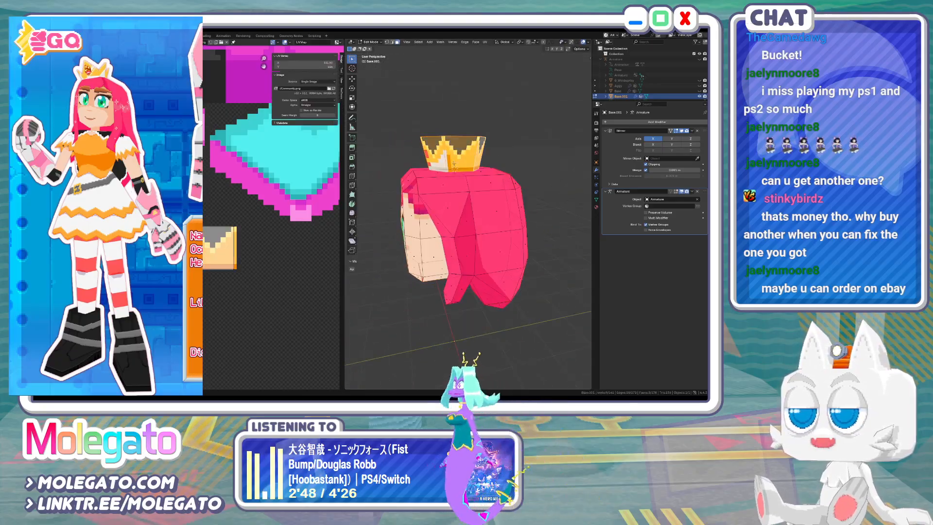
key(shift+d)
key(Escape)
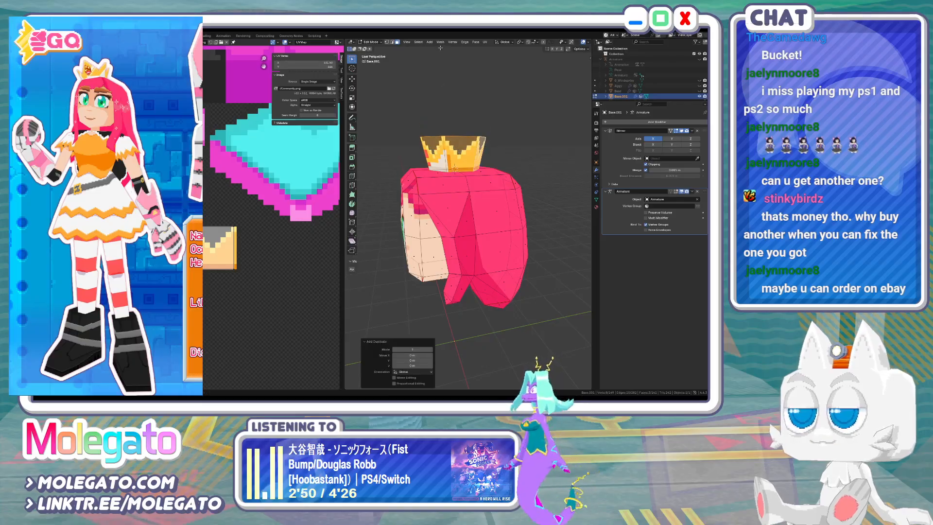
click(441, 42)
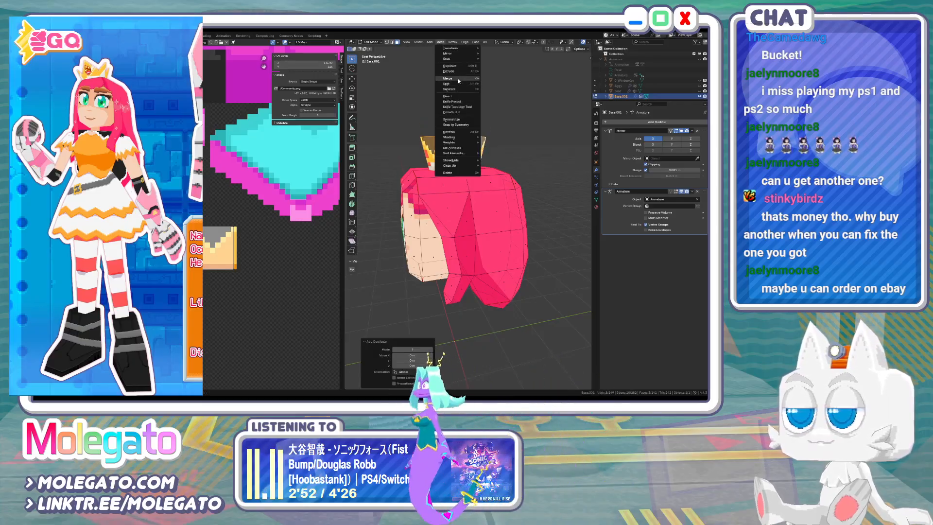
mouse_move(462, 133)
click(500, 133)
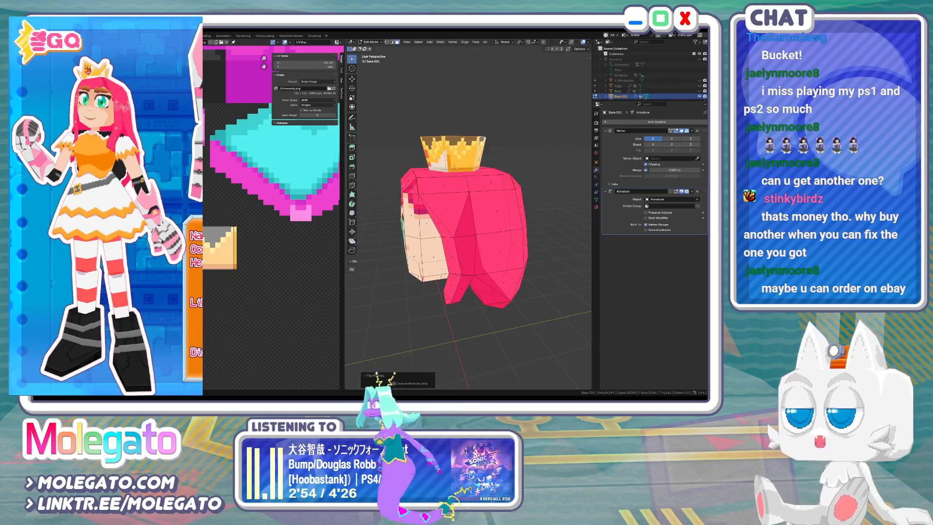
key(Tab)
middle_drag(421, 155, 465, 165)
key(Tab)
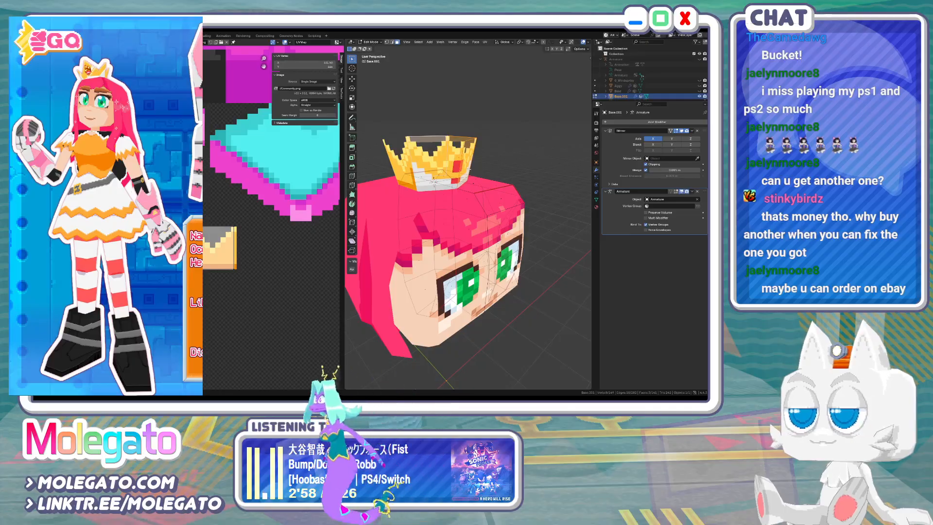
Try to nudge the duplicated crown faces' UVs sideways on the texture
key(g)
key(Escape)
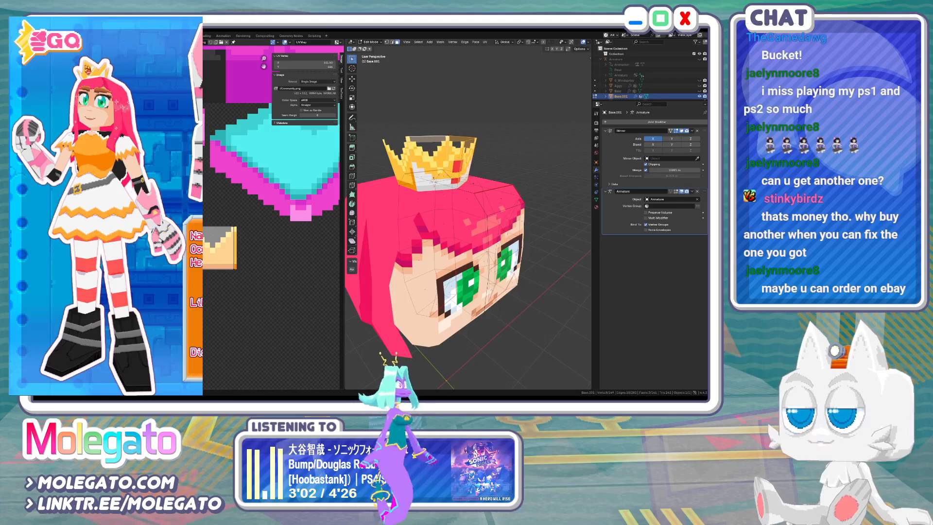
key(g)
key(x)
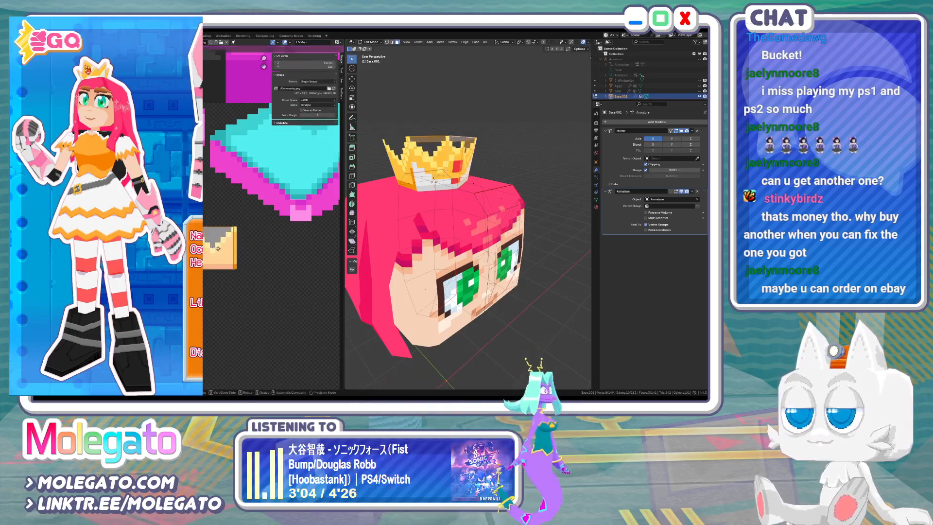
key(Escape)
key(g)
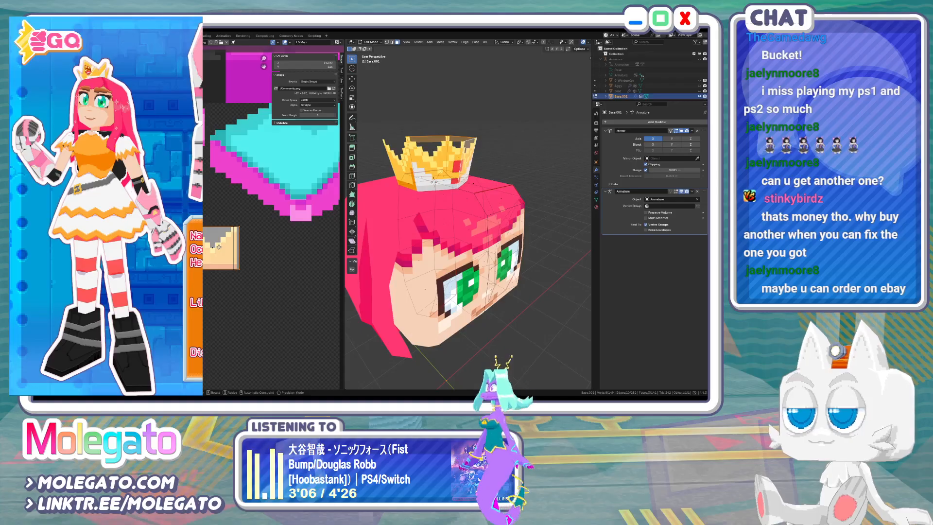
click(216, 247)
Check the crown from the side and front views in Object Mode, and save the Blender file
key(Tab)
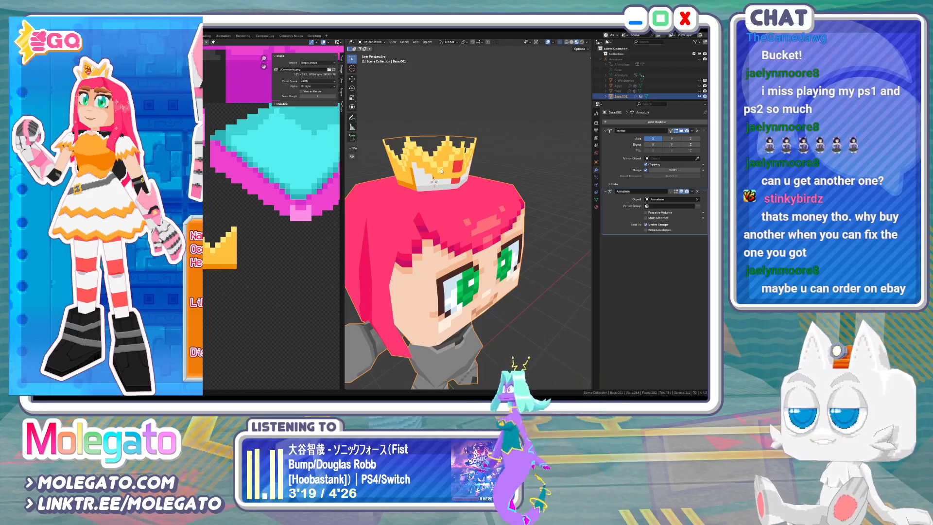
key(KP_3)
key(Tab)
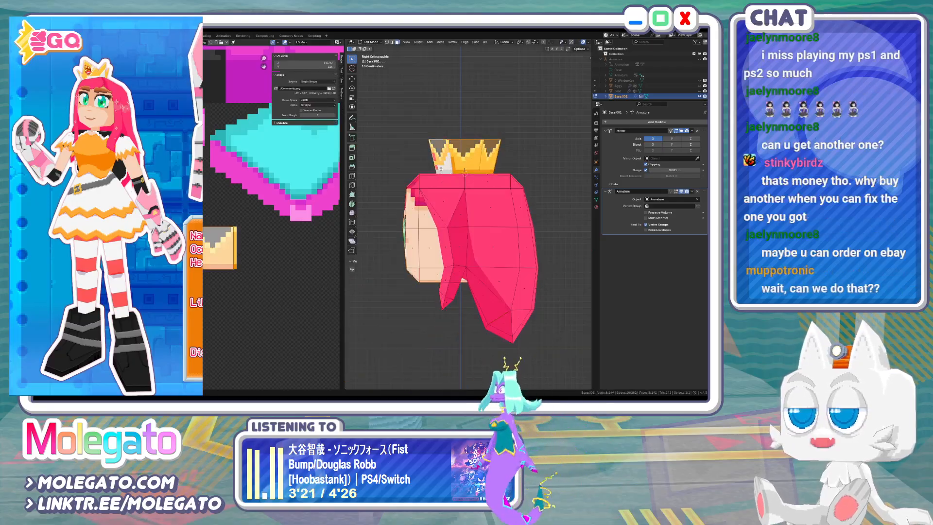
key(Tab)
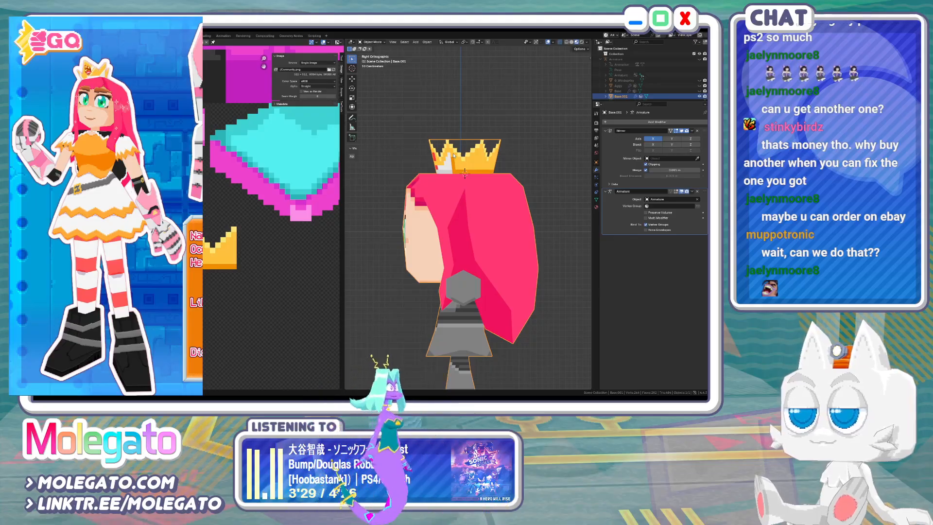
key(KP_1)
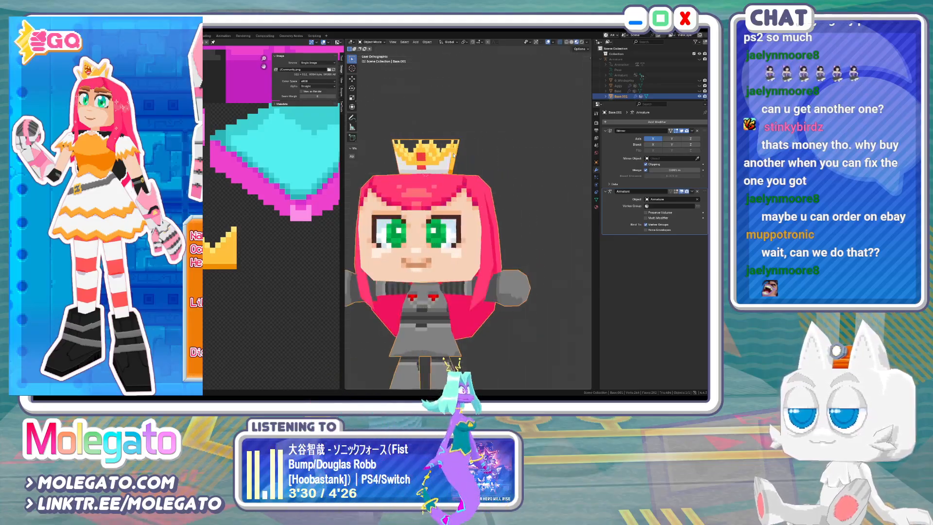
key(ctrl+s)
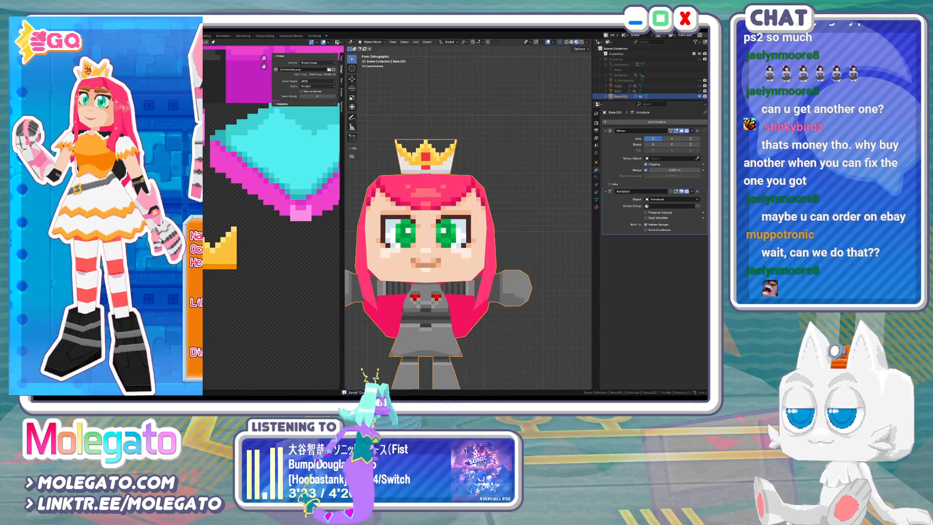
scroll(423, 176, down, 2)
middle_drag(214, 272, 103, 88)
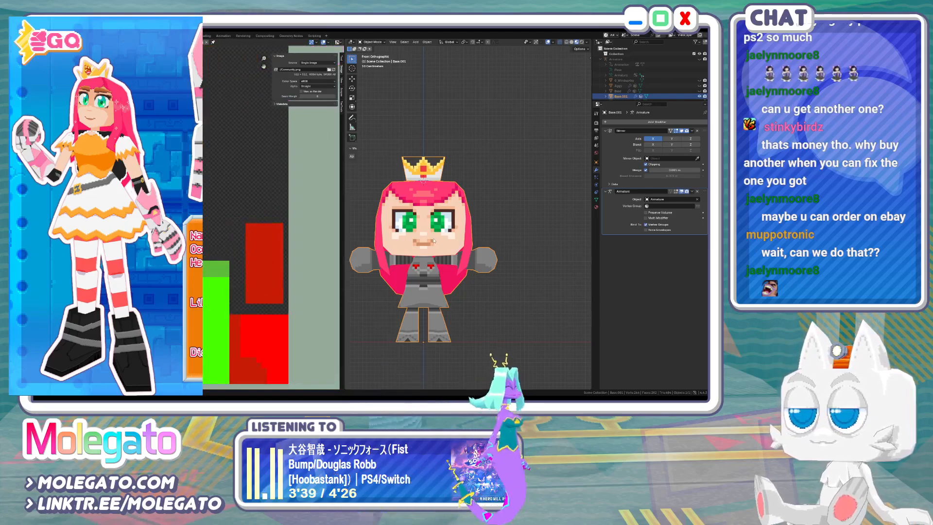
Switch to the pixel art editor, fill the gap at the torso template's base with green, and recolour its left cyan panel orange
key(alt+Tab)
scroll(409, 219, down, 5)
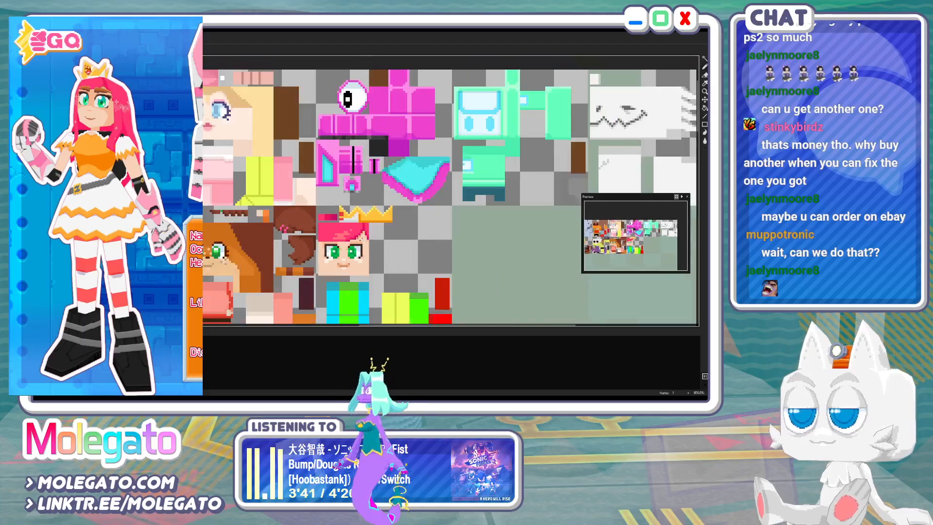
middle_drag(391, 165, 356, 178)
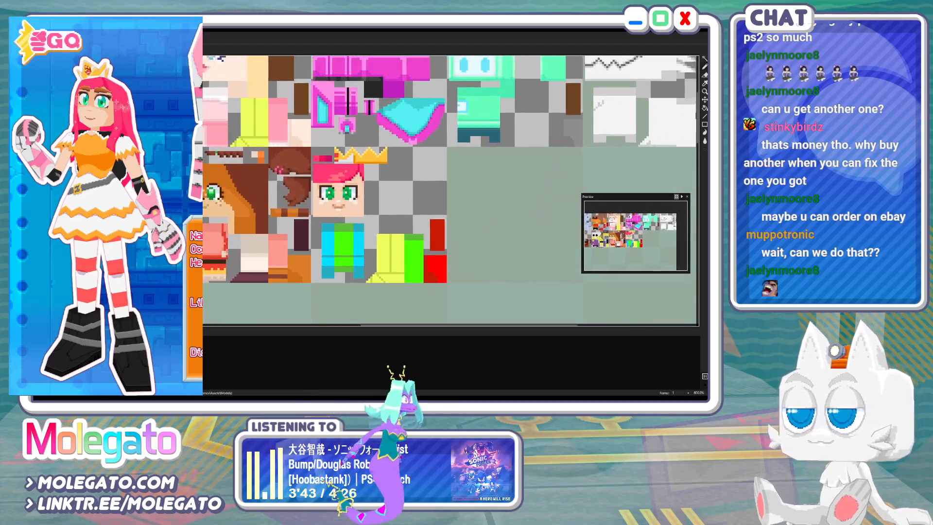
key(ctrl+Tab)
middle_drag(249, 242, 295, 166)
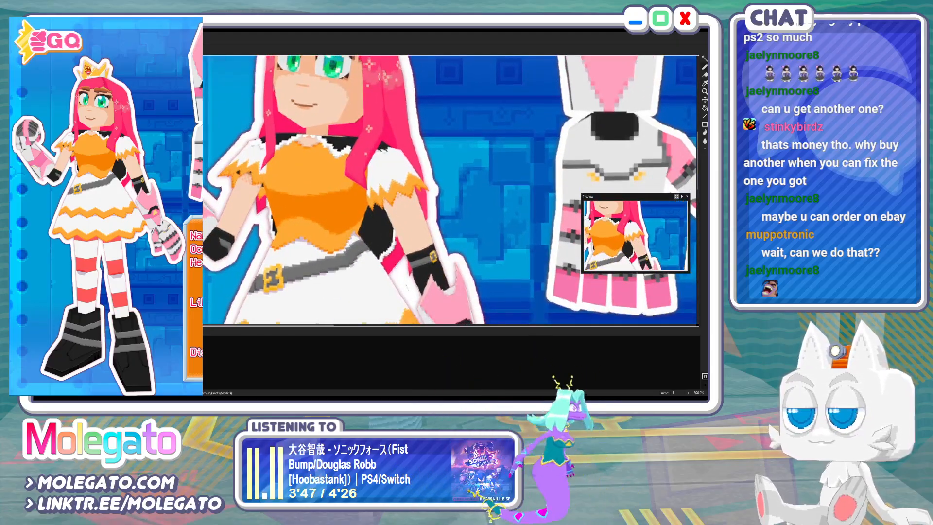
key(ctrl+Tab)
scroll(354, 263, up, 3)
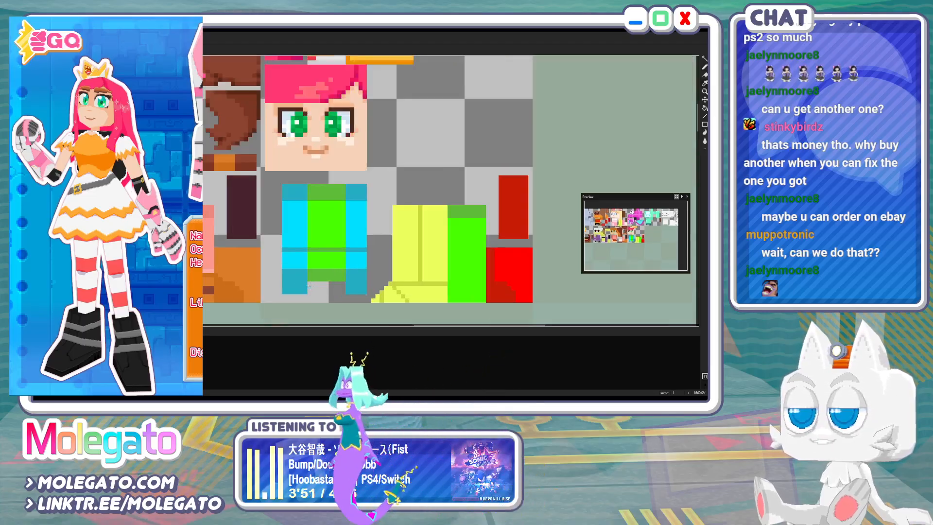
drag(310, 292, 340, 292)
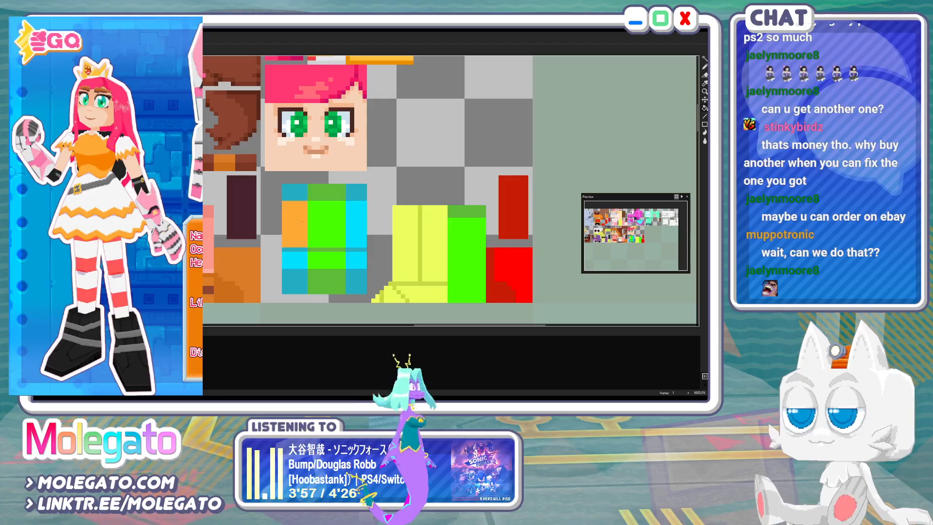
Following the reference artwork, paint the orange bodice's ragged lower edge on the side torso panel and fill the skirt panel below with white
key(ctrl+Tab)
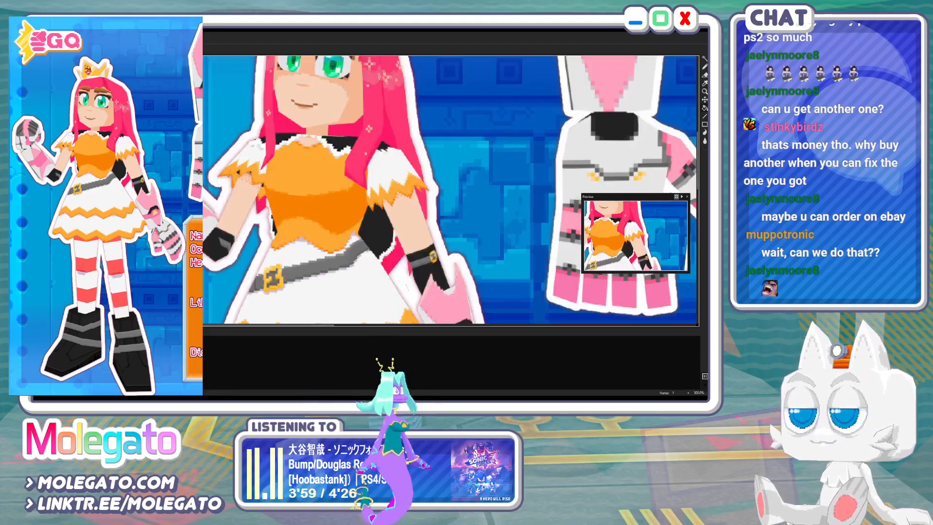
key(ctrl+Tab)
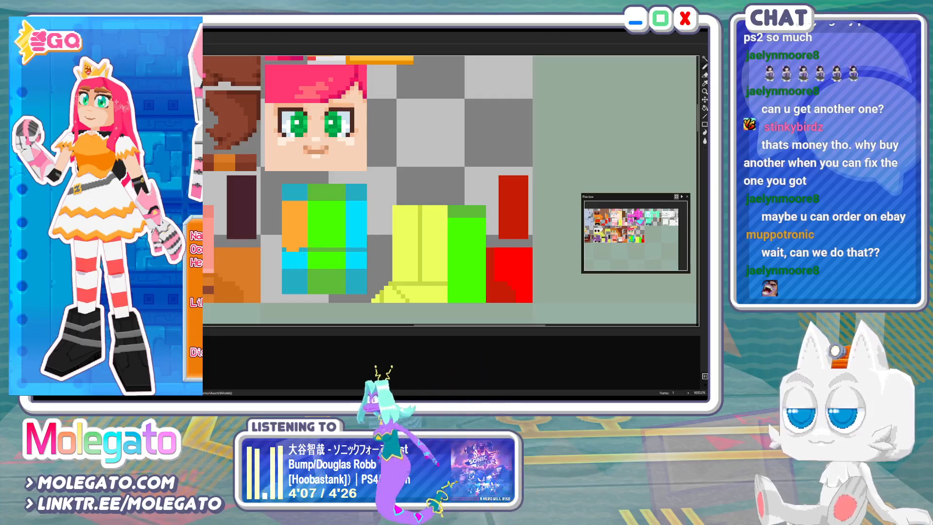
key(ctrl+Tab)
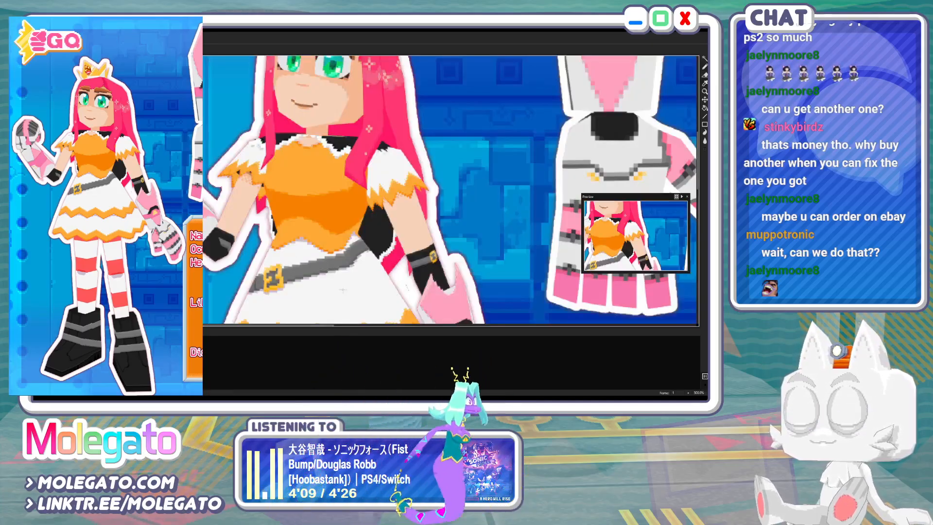
key(ctrl+Tab)
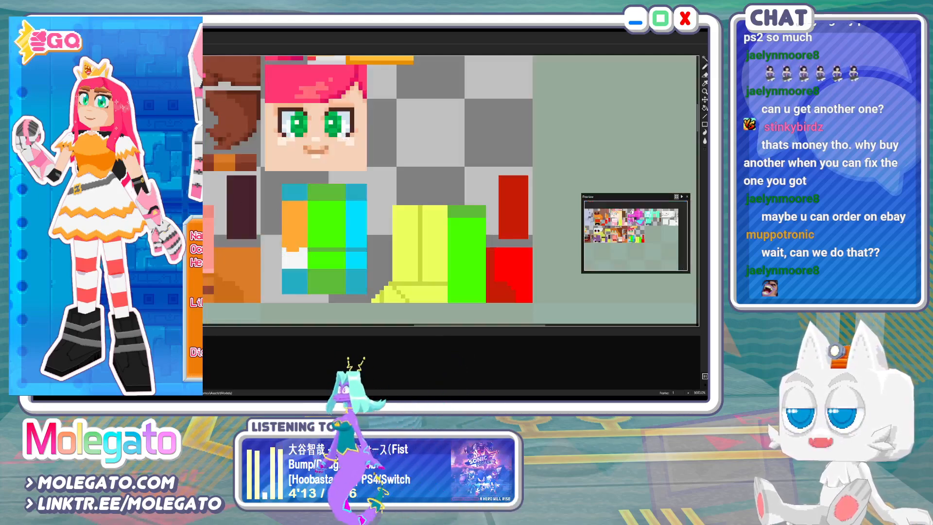
Paint a grey belt band across the waist and a dark grey collar with jagged white trim above the orange side panel, following the reference
key(ctrl+Tab)
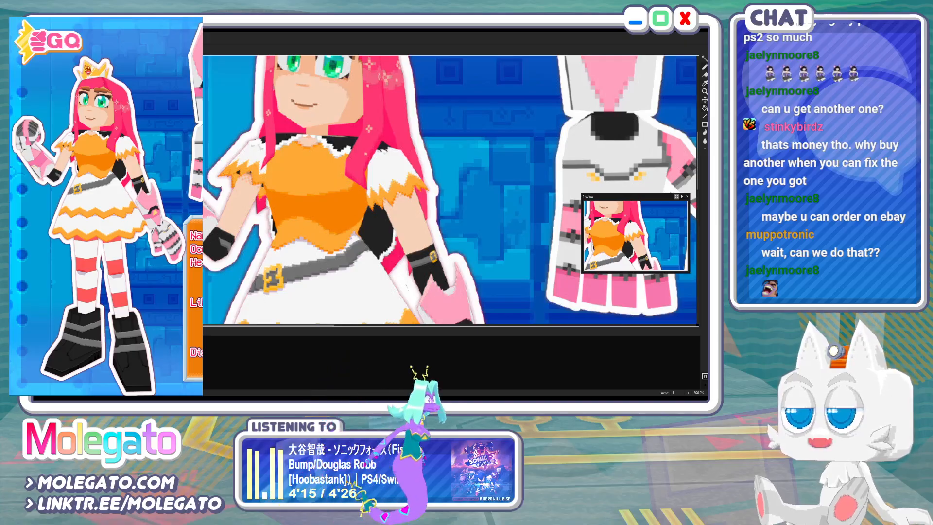
key(ctrl+Tab)
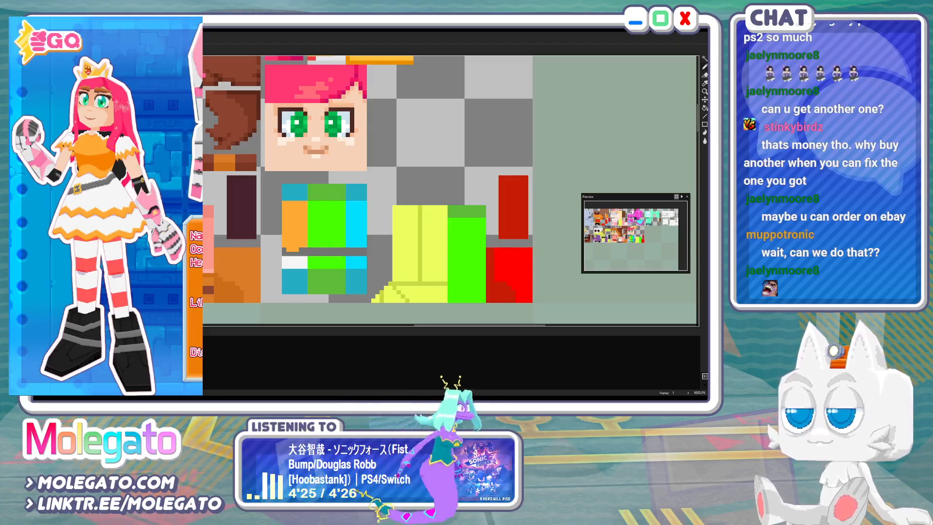
key(ctrl+Tab)
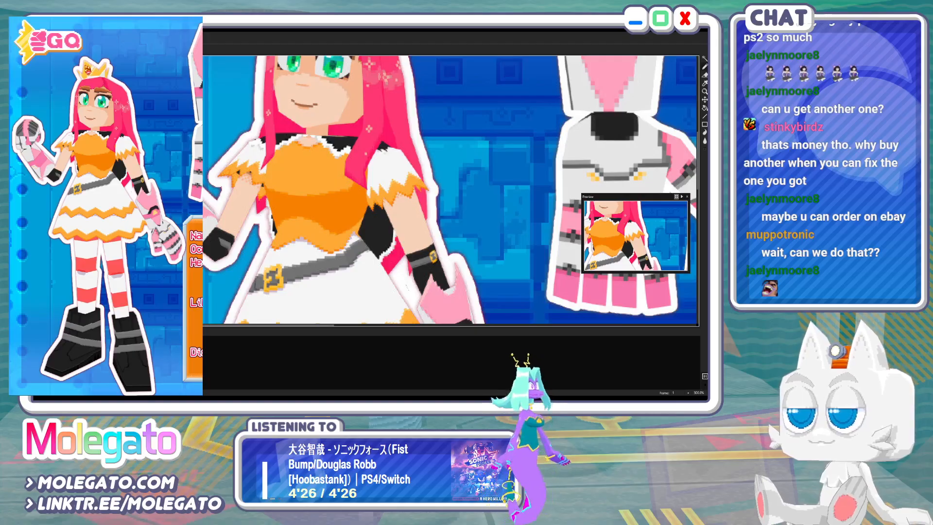
key(ctrl+Tab)
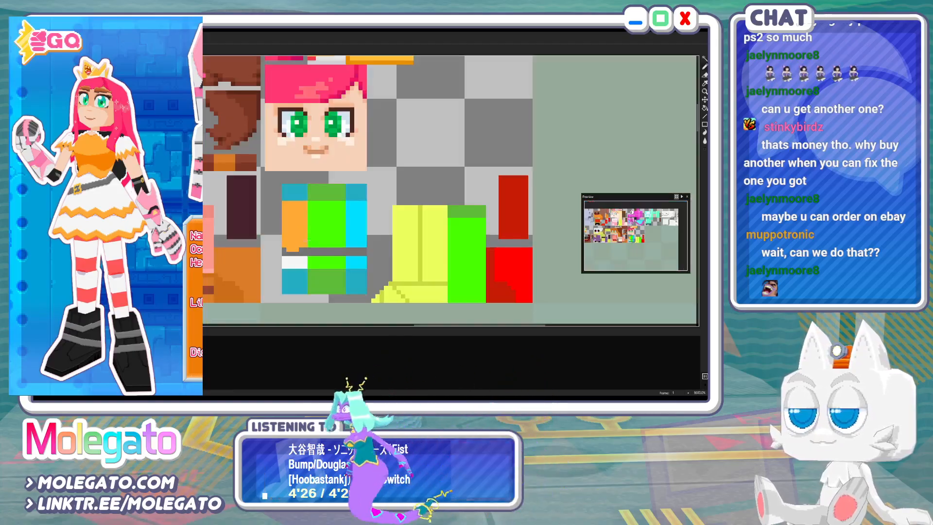
click(297, 195)
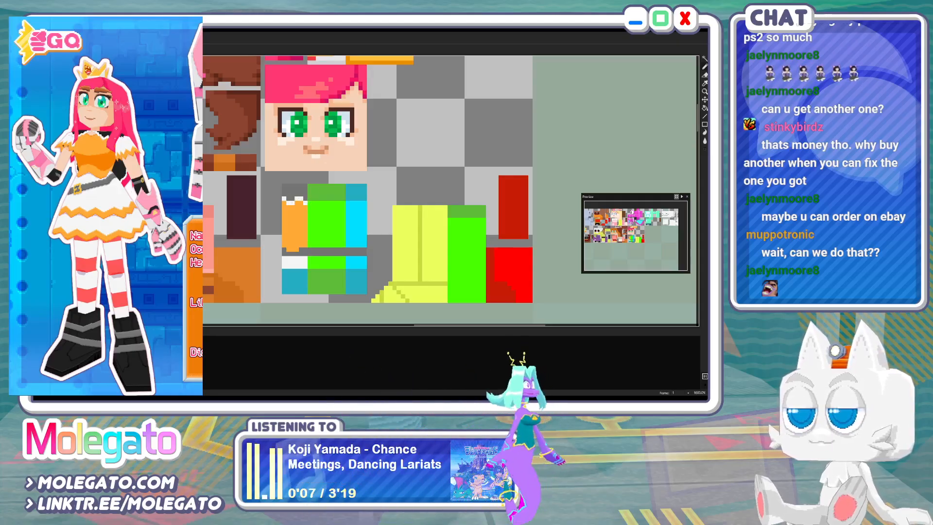
Check the skirt in the reference artwork and paint orange zigzag stripes over white on the side skirt panel
key(ctrl+Tab)
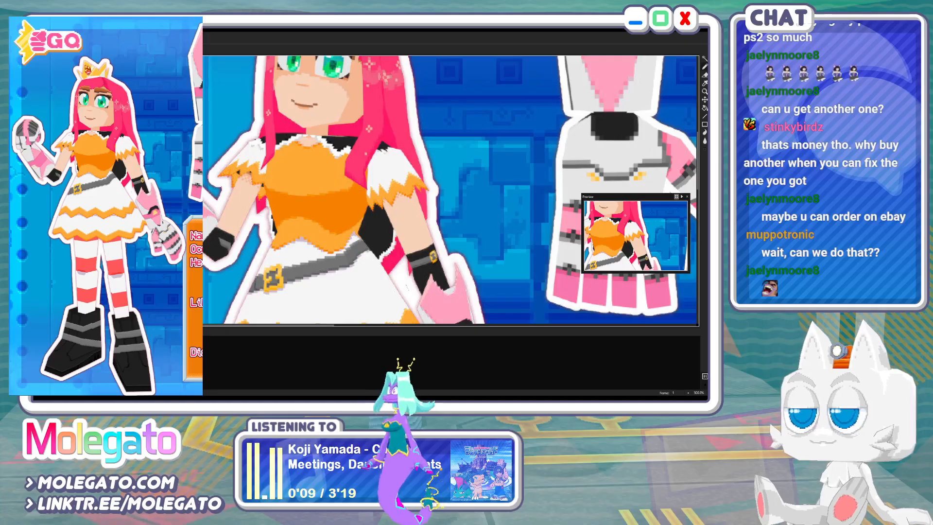
scroll(451, 190, down, 3)
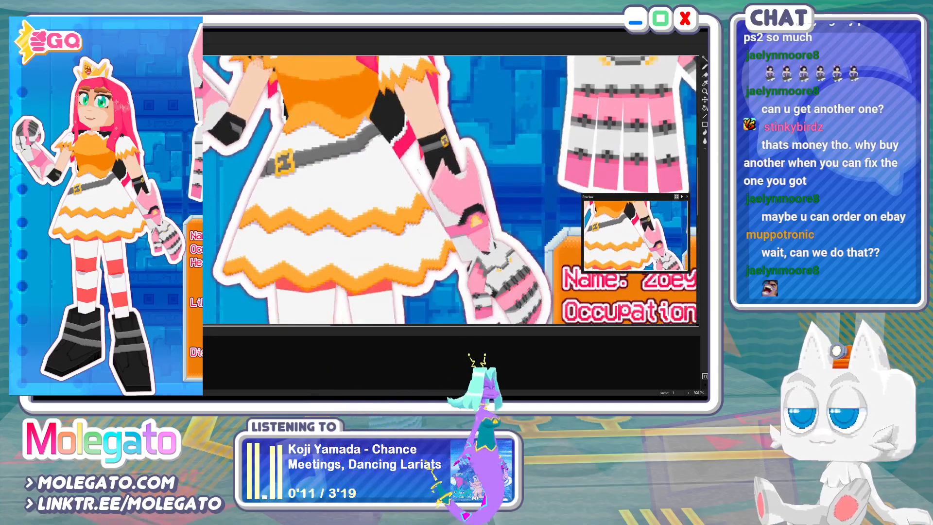
key(ctrl+Tab)
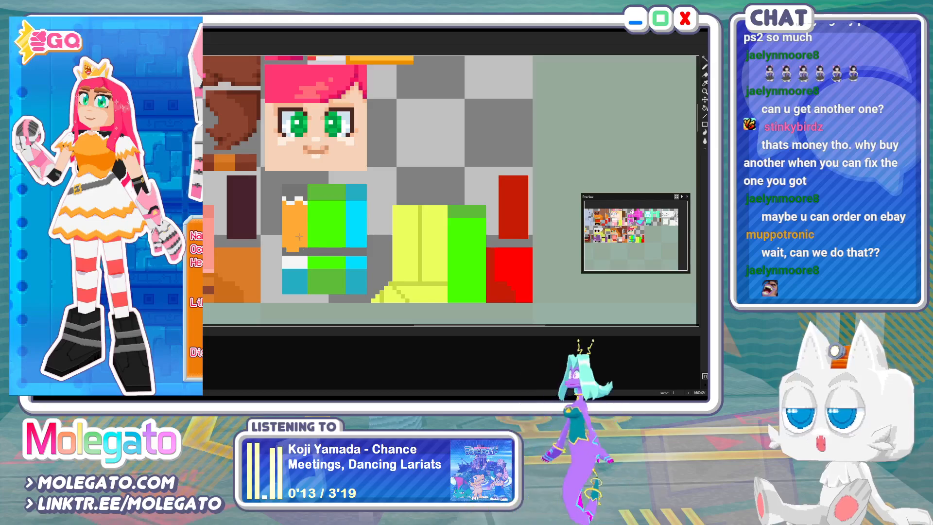
click(296, 270)
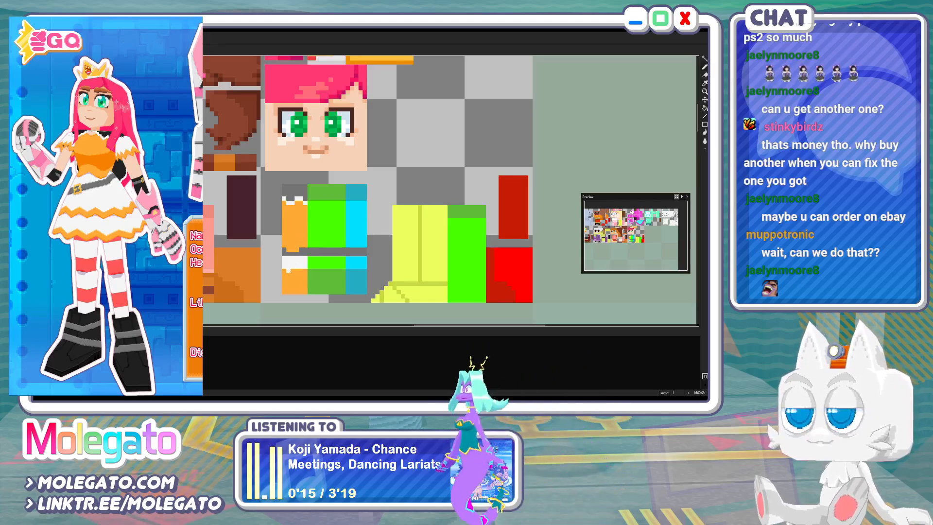
drag(285, 280, 305, 283)
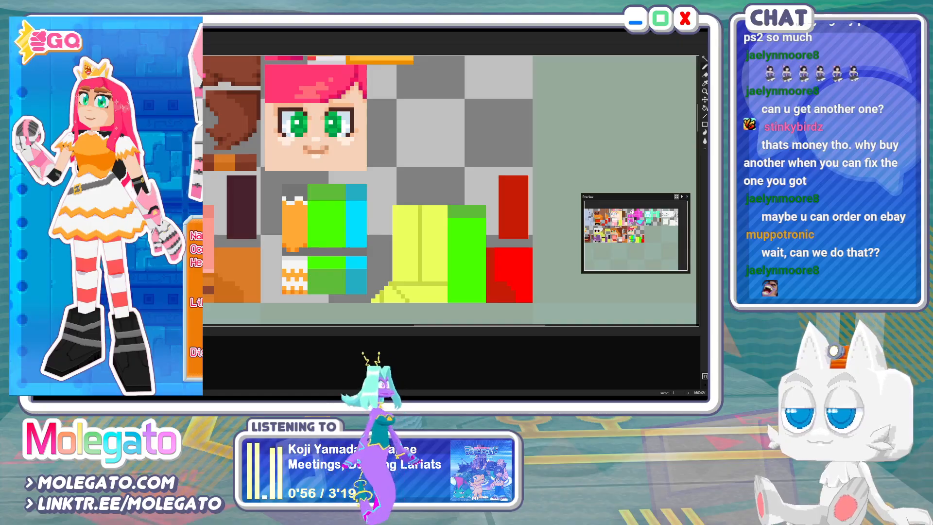
Extend the orange bodice, scalloped edge and white-trimmed dark grey collar across the remaining upper torso panels
middle_drag(304, 247, 291, 257)
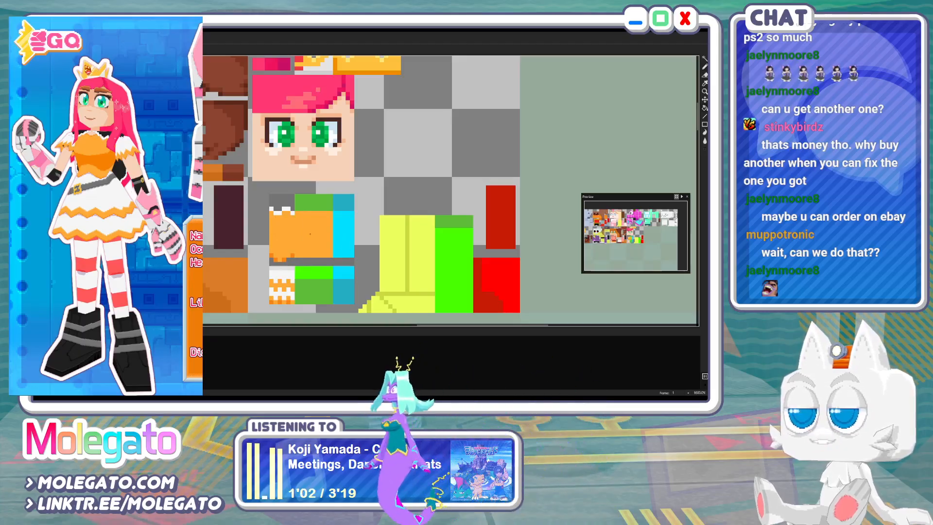
click(297, 259)
key(ctrl+z)
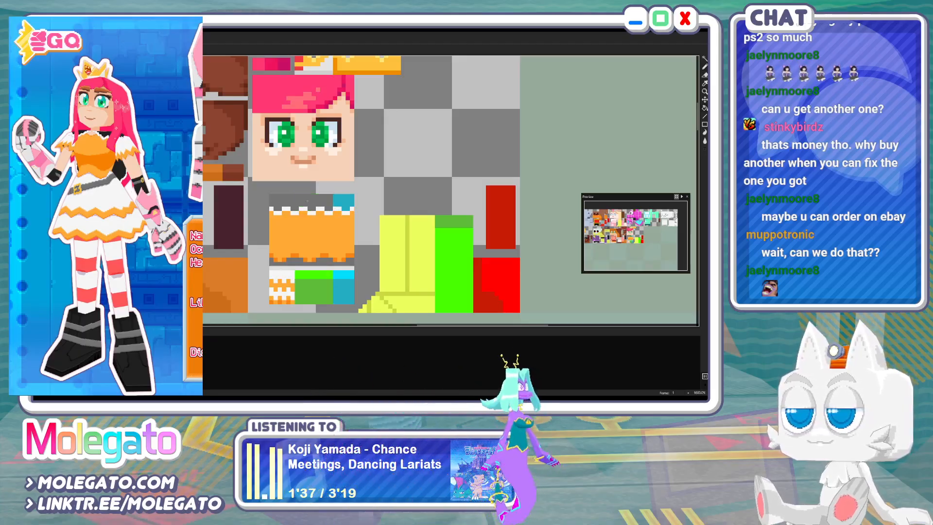
scroll(340, 204, down, 2)
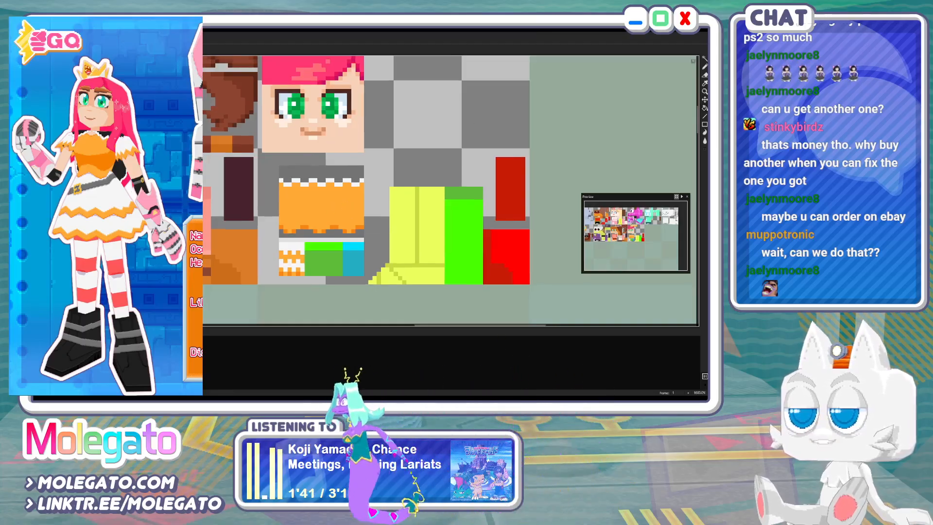
Copy the finished striped skirt section across the remaining green and cyan skirt panels, and clear the selection
click(696, 59)
click(664, 59)
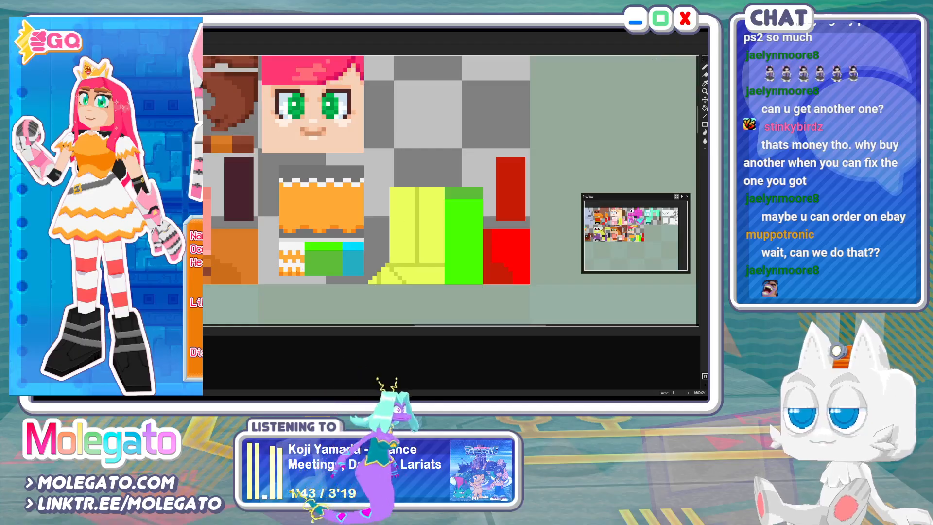
drag(277, 240, 332, 253)
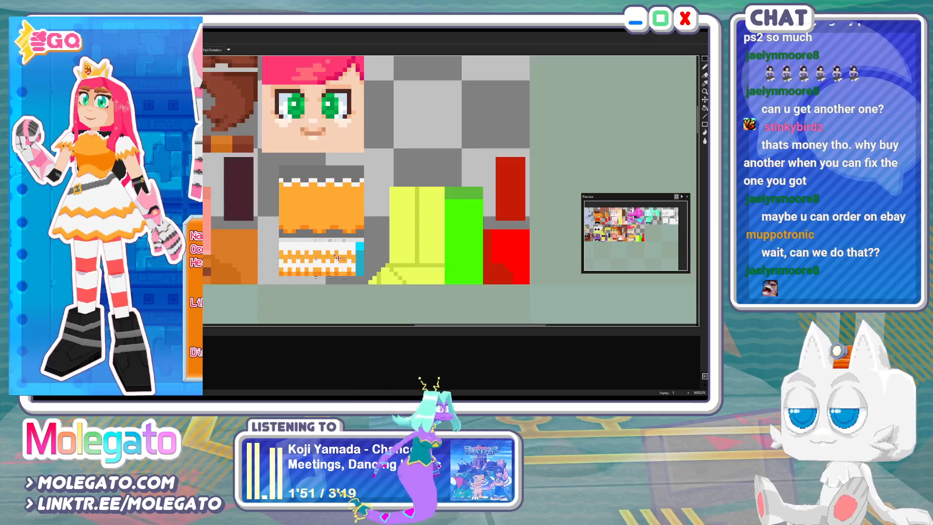
drag(338, 258, 357, 256)
key(ctrl+d)
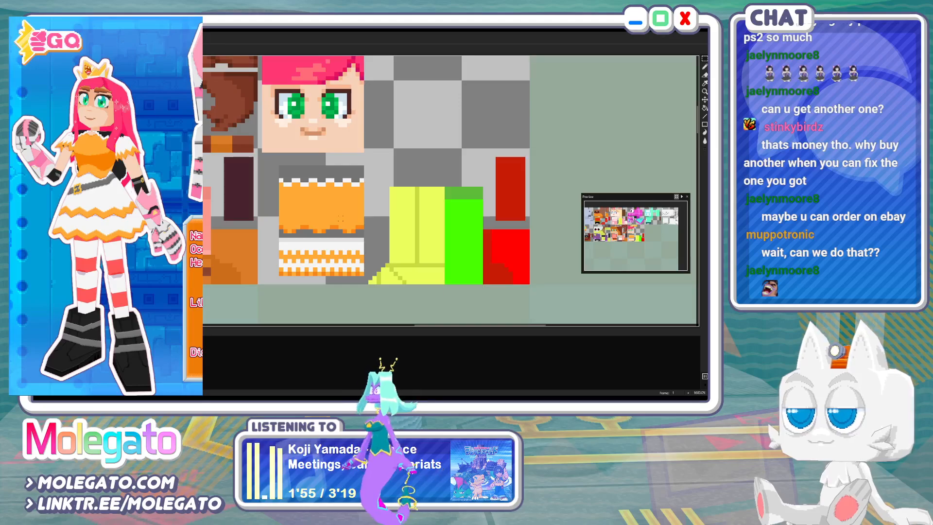
Switch to Blender, put the character mesh in Edit Mode and reveal its hidden faces
key(alt+Tab)
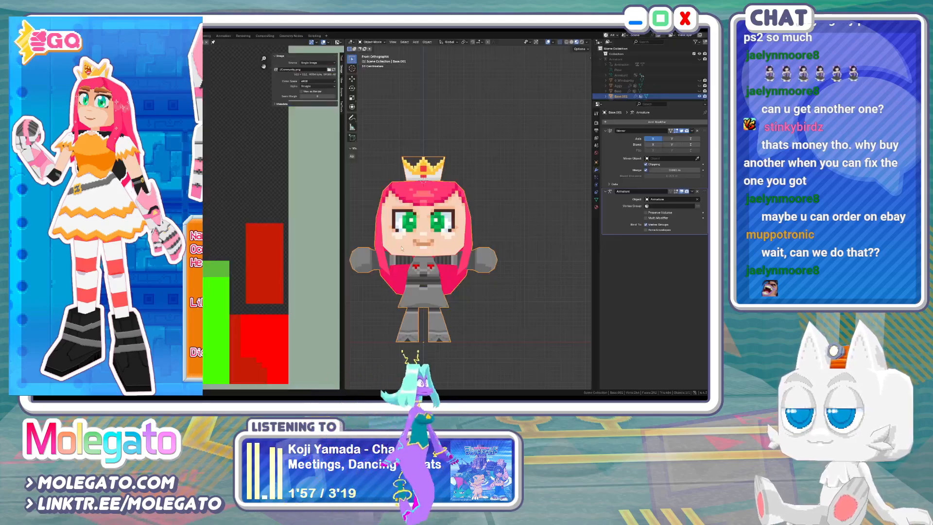
key(Tab)
key(alt+h)
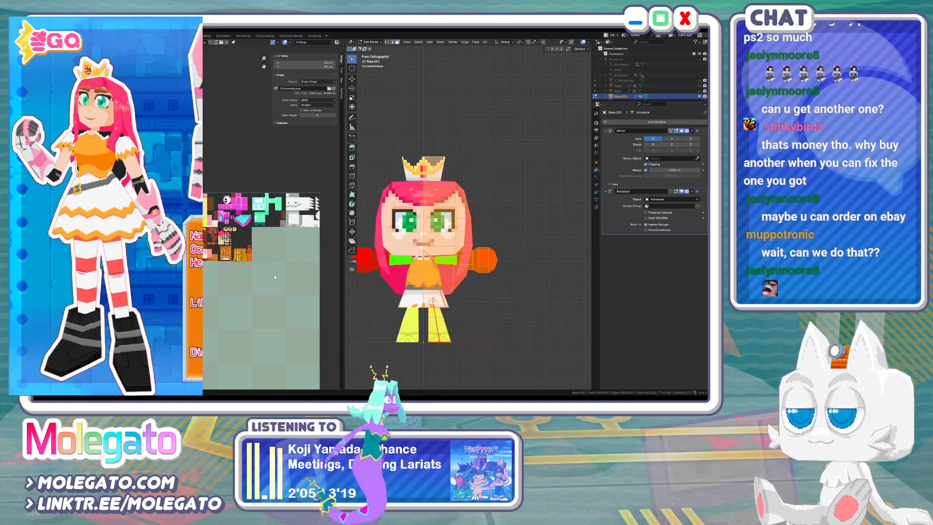
Reposition the skirt's UV vertices on the dress texture so the striped hem covers the skirt
scroll(274, 276, up, 8)
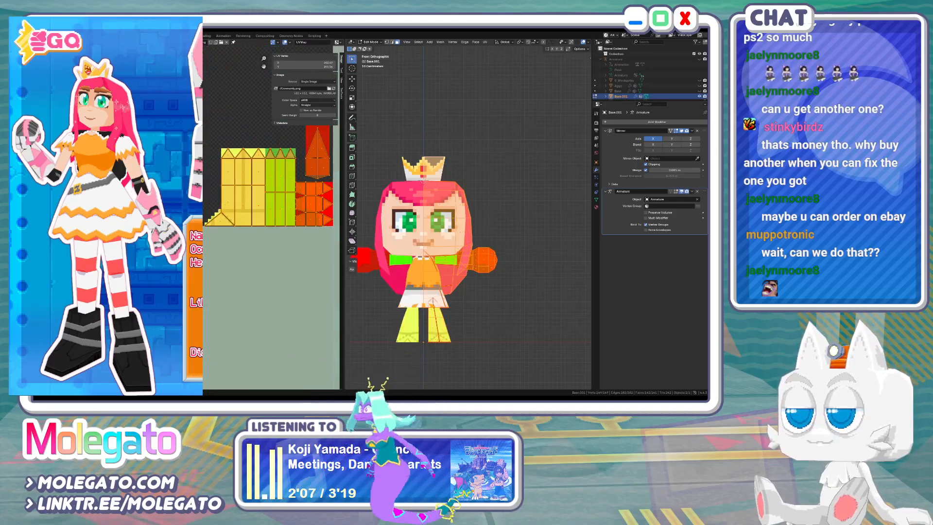
scroll(209, 216, up, 2)
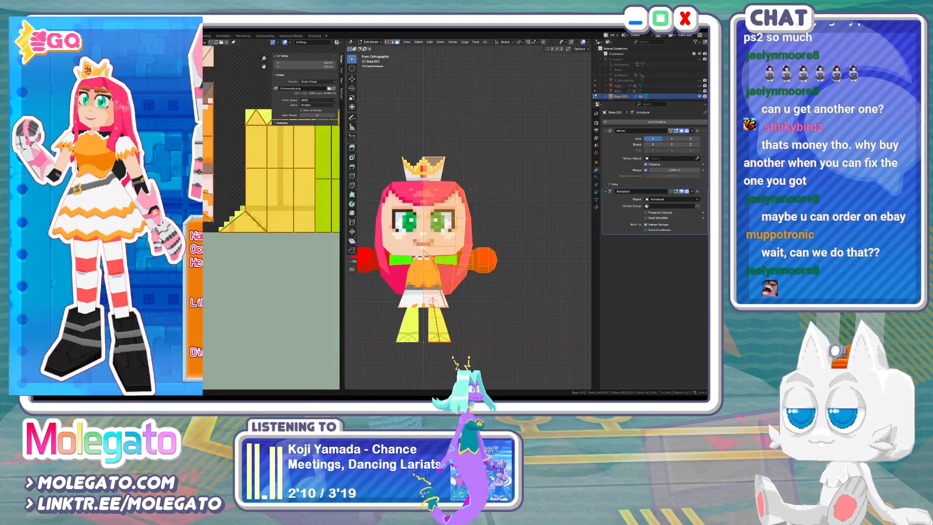
middle_drag(446, 291, 415, 285)
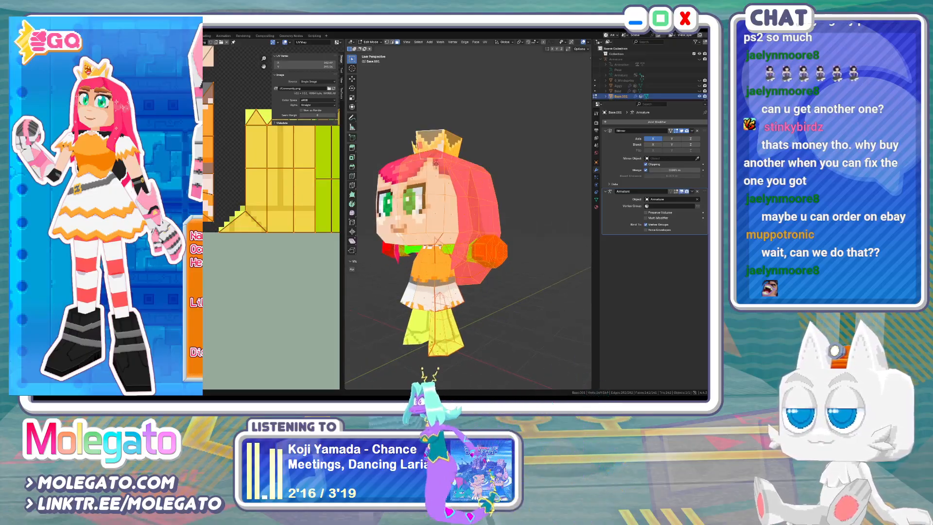
drag(225, 199, 226, 200)
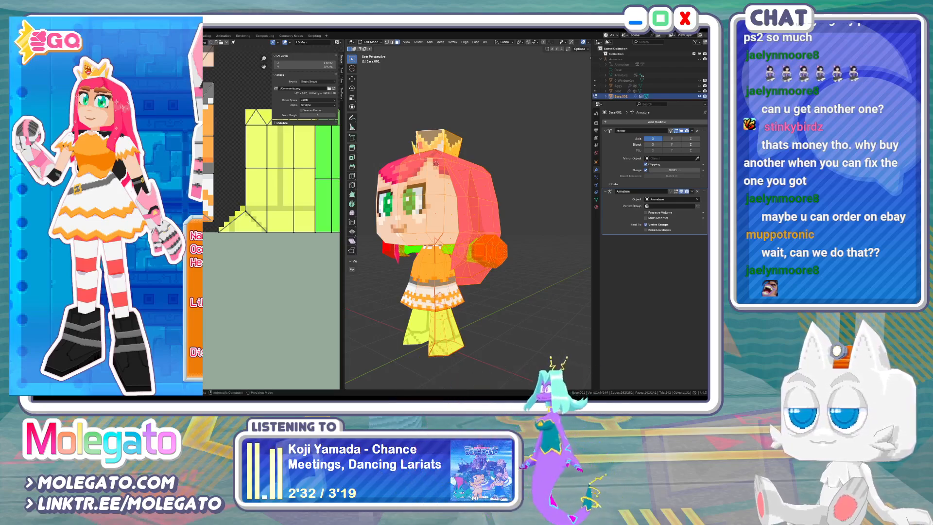
Set the selected dress UV vertices' X coordinate to 325, and slide UV vertices horizontally to align the texture in front view
key(KP_1)
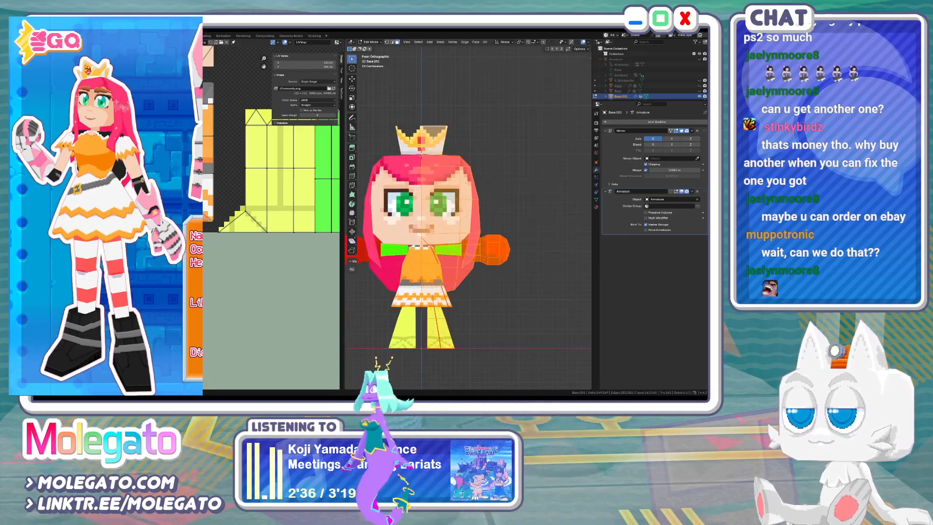
click(304, 63)
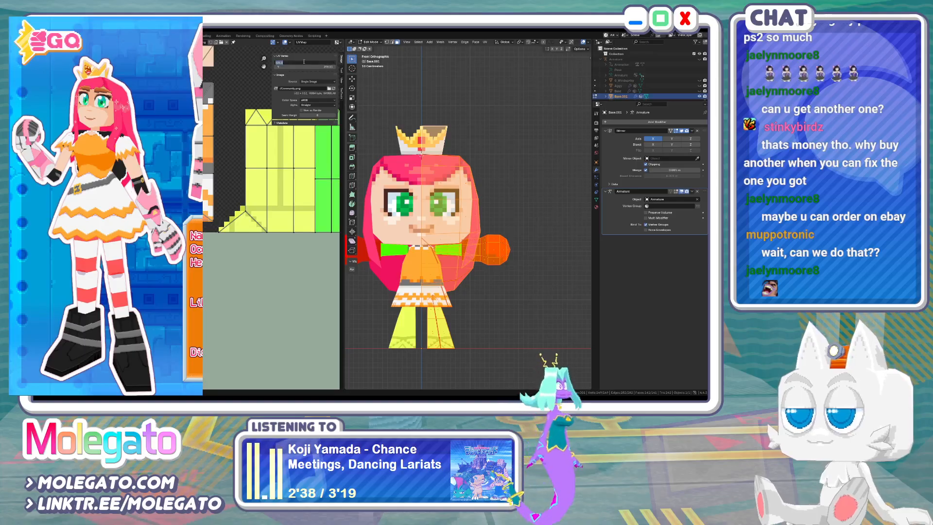
text(325)
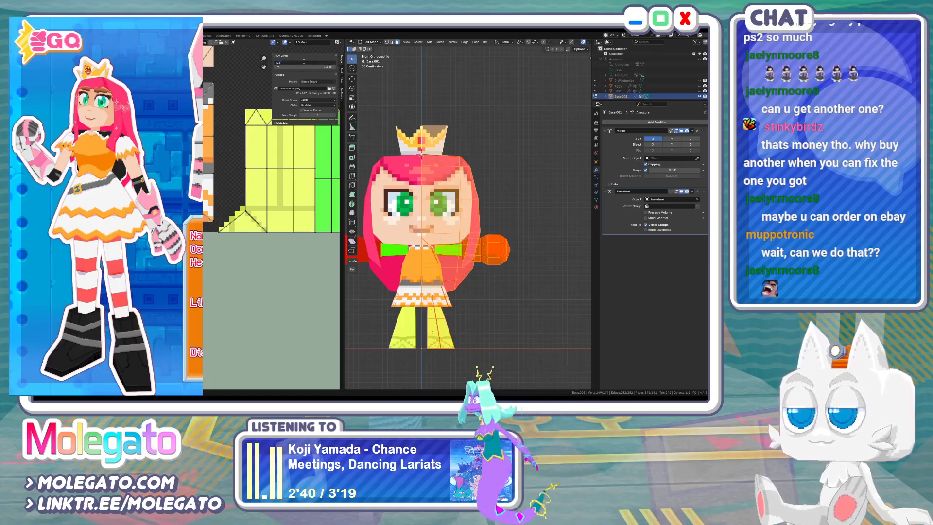
key(Return)
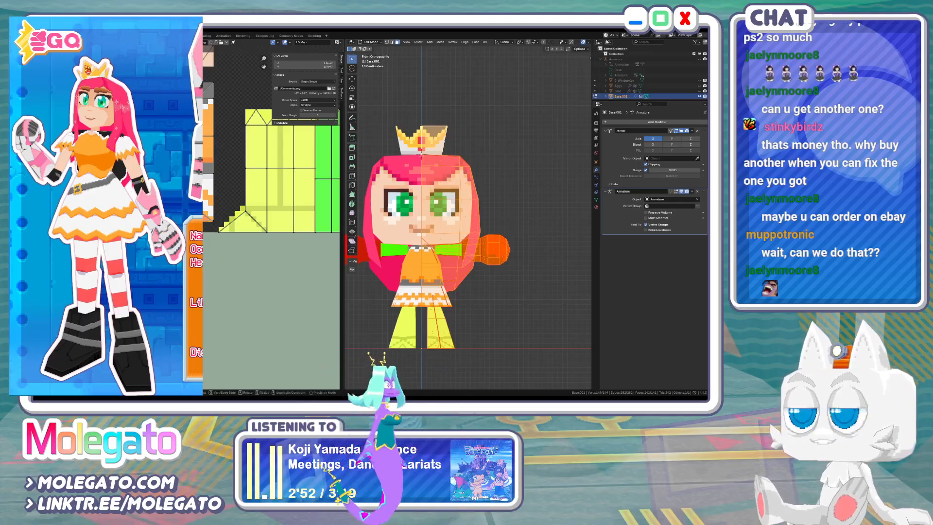
key(g)
key(x)
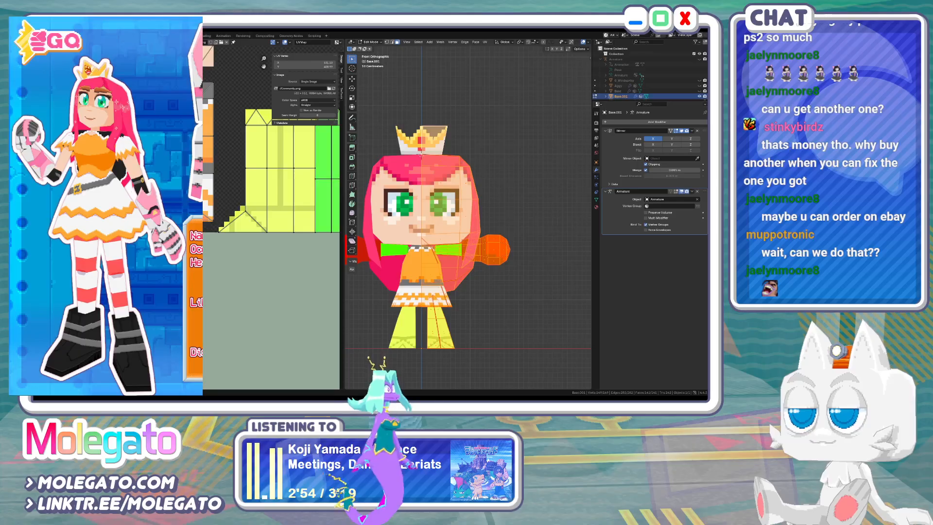
click(205, 102)
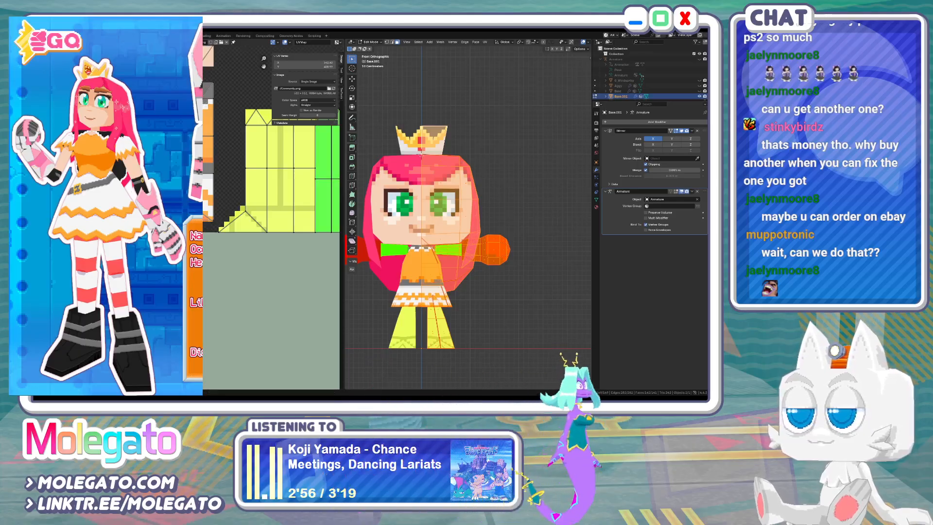
Inspect the textured dress in Object Mode and Edit Mode from the front and from an angle
key(Tab)
middle_drag(462, 267, 412, 251)
key(KP_1)
key(Tab)
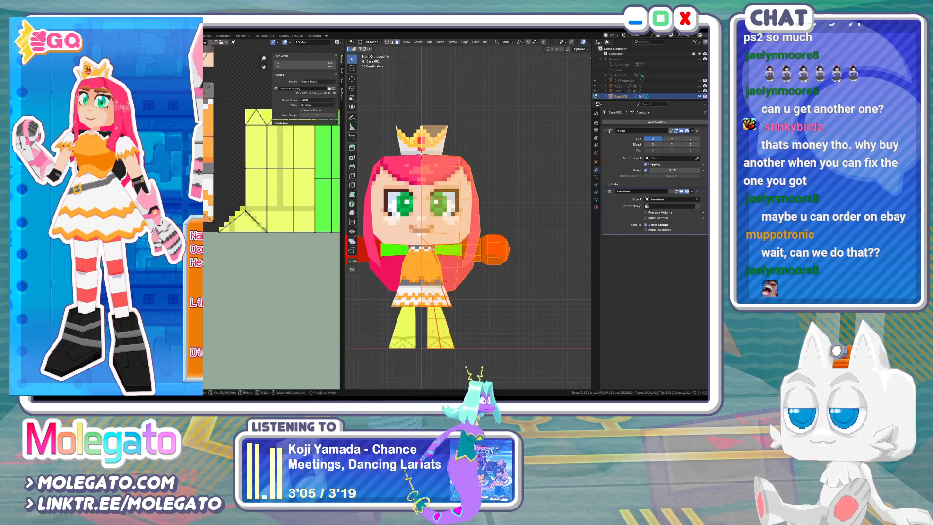
click(430, 294)
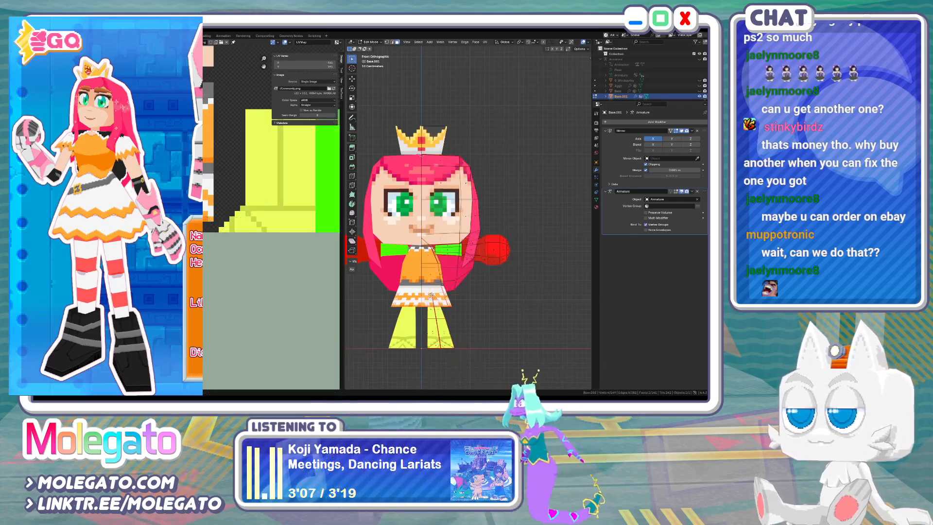
middle_drag(429, 293, 413, 302)
middle_drag(431, 242, 437, 238)
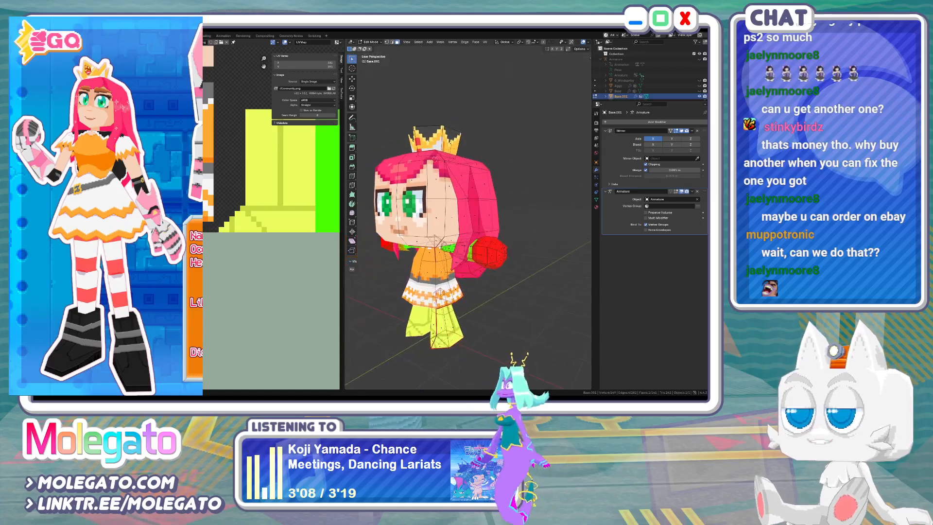
Shift the selected UV vertices on the dress texture and return the character to Object Mode
key(g)
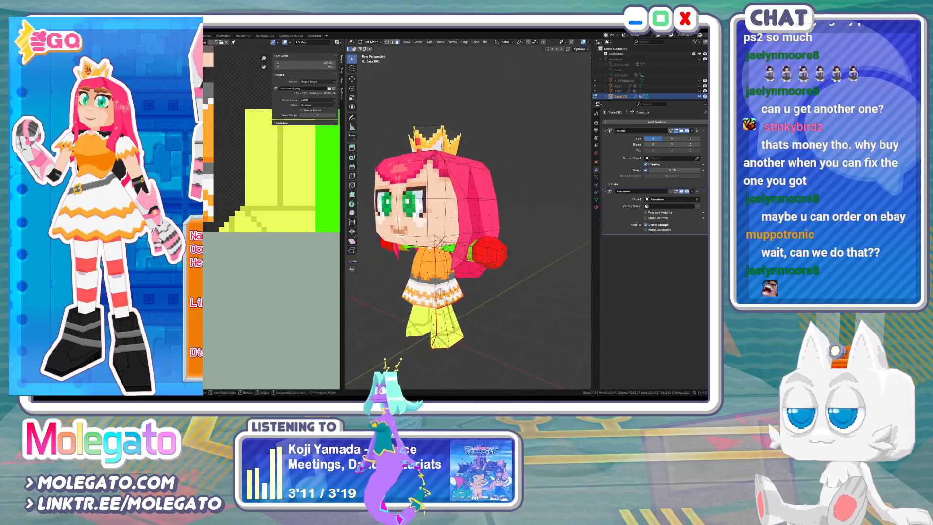
click(287, 179)
key(Tab)
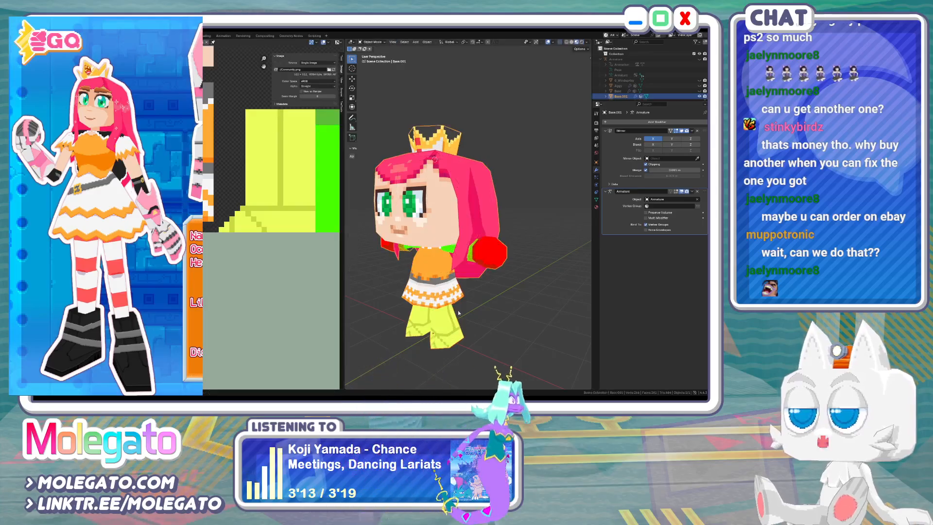
Map the skirt's underside faces onto the orange area of the dress texture by adjusting their UVs, and save the file
middle_drag(436, 305, 483, 277)
key(Tab)
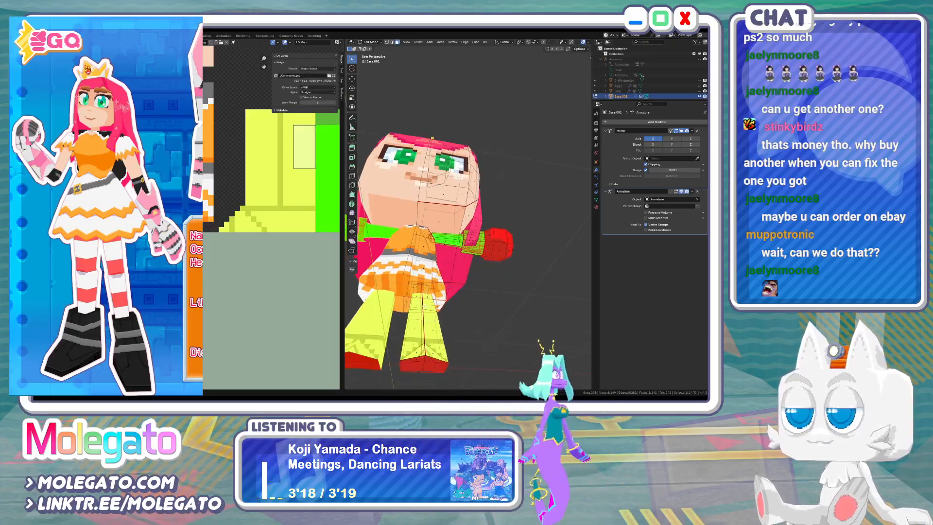
shift+click(439, 295)
key(a)
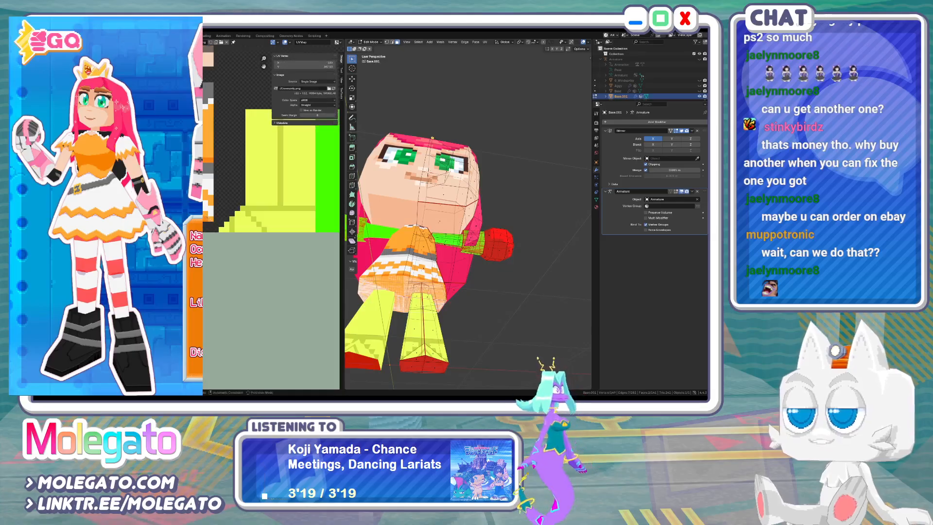
key(s)
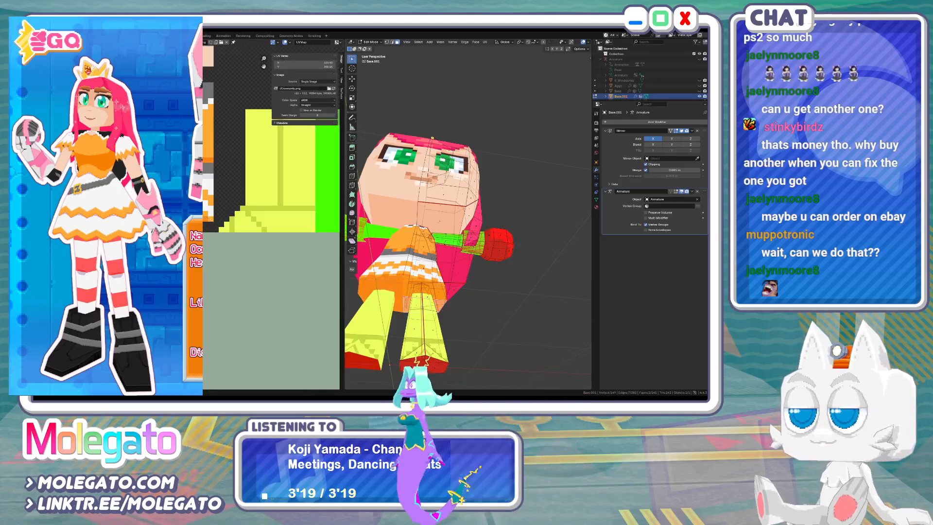
key(Tab)
key(KP_1)
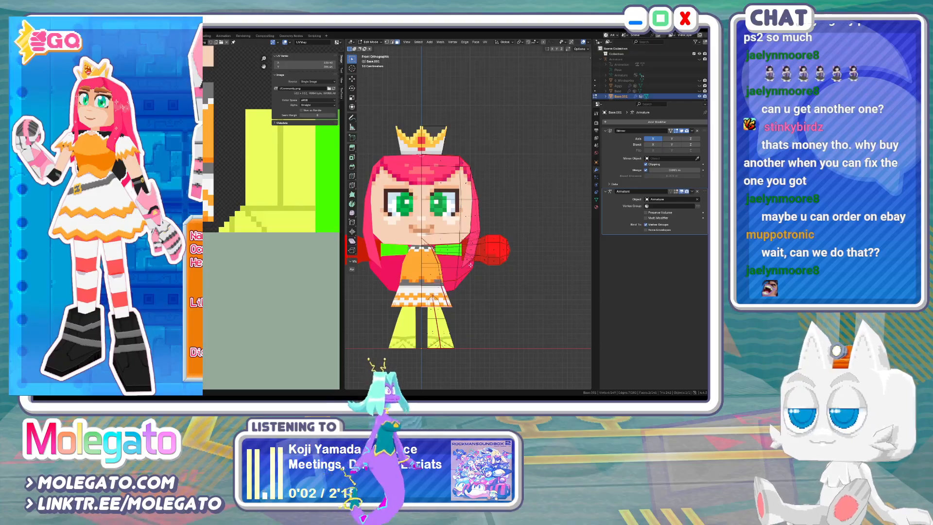
key(ctrl+s)
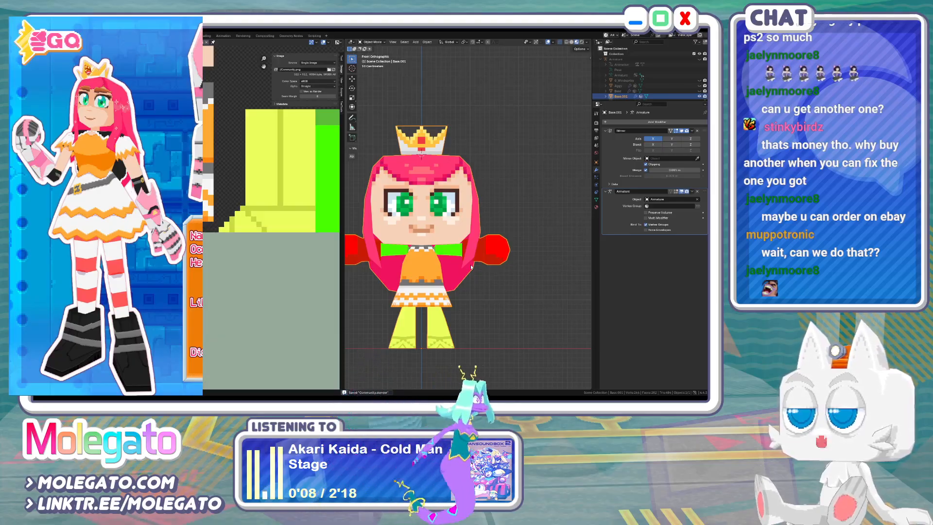
Switch to the pixel-art editor, compare with the reference artwork, and fill the arm texture's sleeve area white with a light grey upper band
key(alt+Tab)
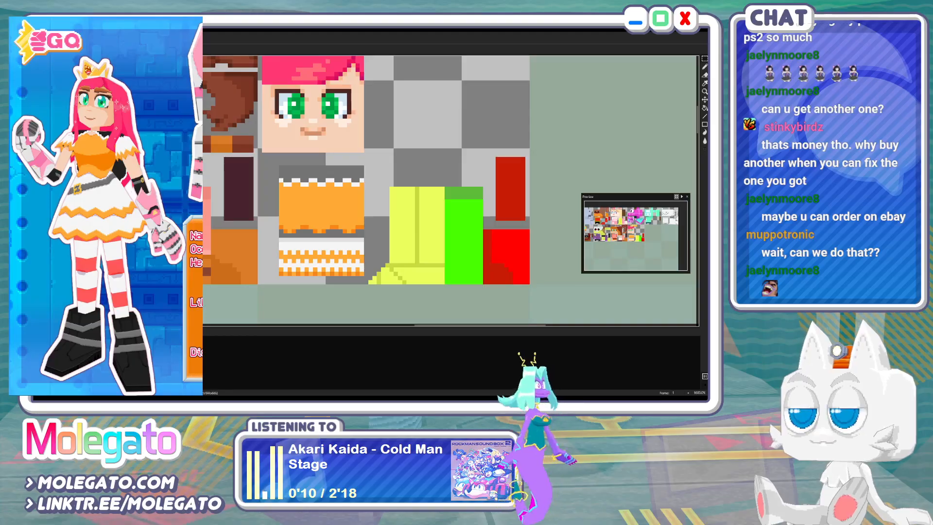
key(ctrl+Tab)
middle_drag(414, 75, 419, 142)
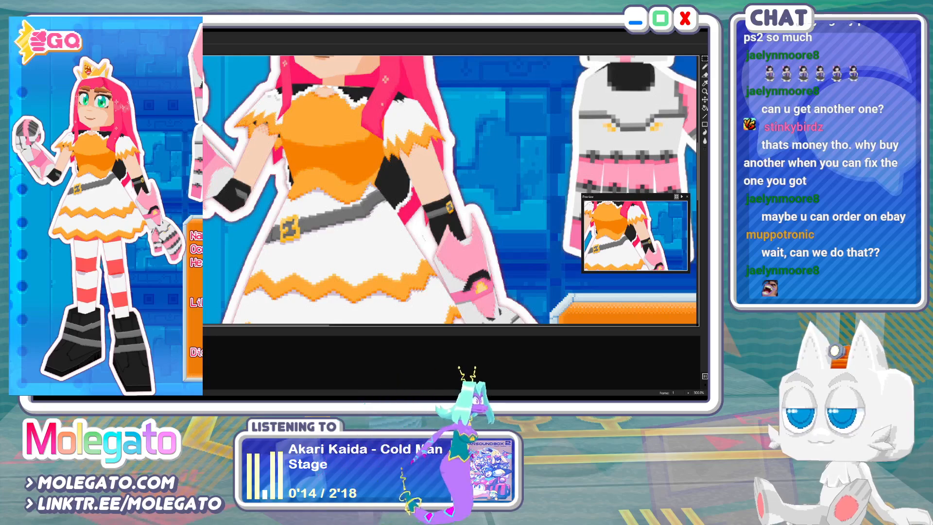
key(ctrl+Tab)
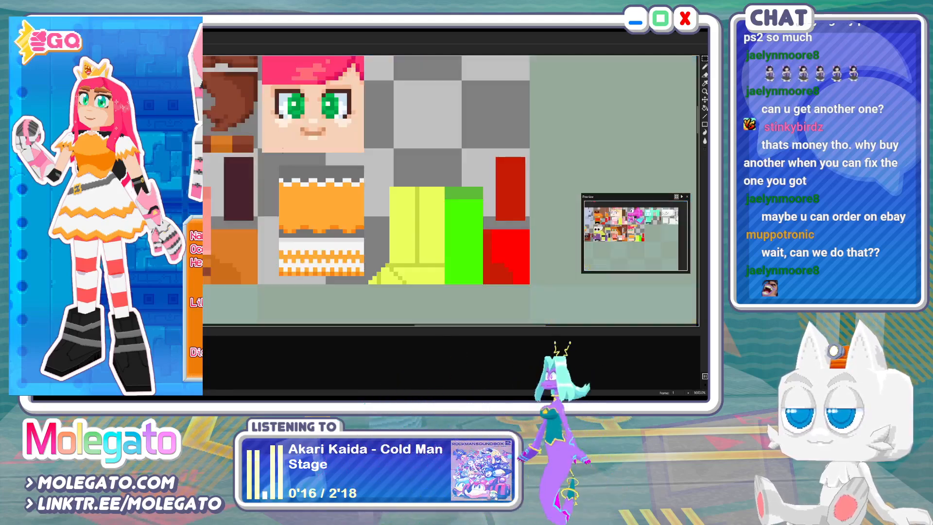
middle_drag(410, 184, 385, 202)
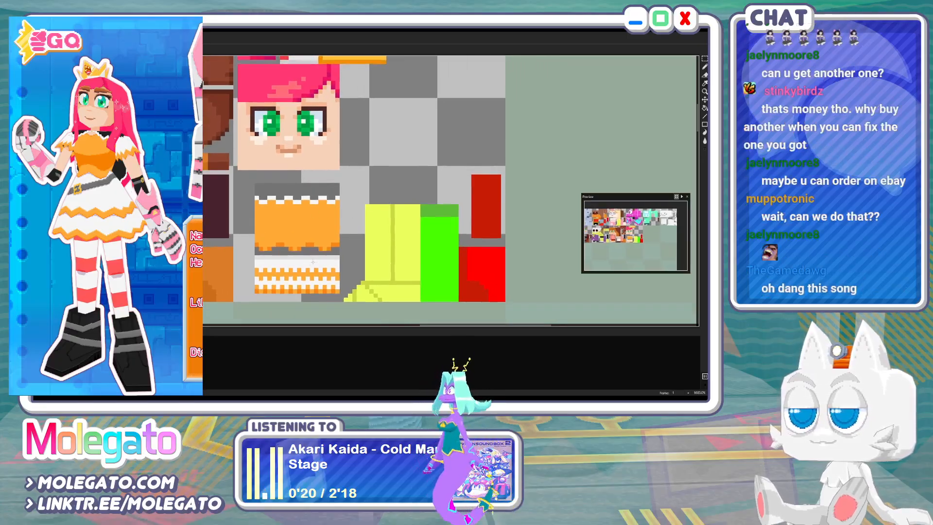
key(ctrl+Tab)
key(ctrl+Tab)
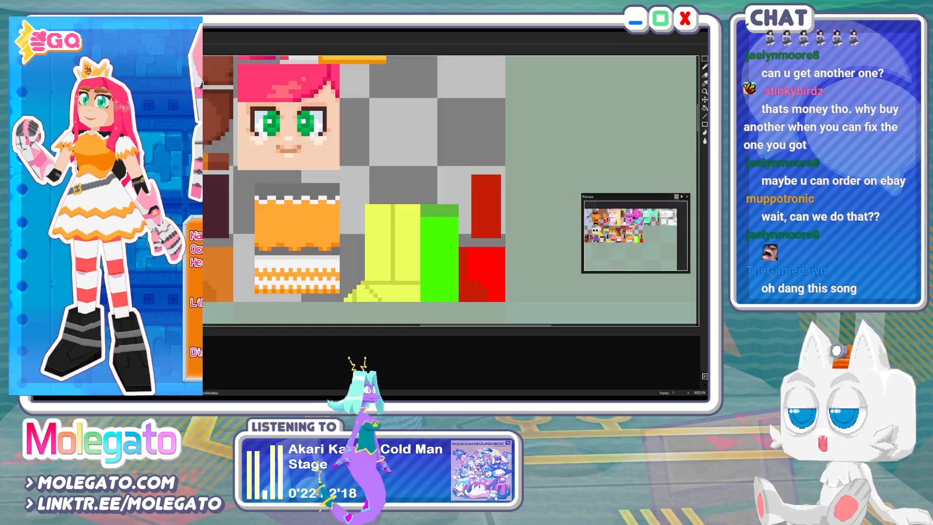
drag(422, 240, 457, 240)
key(g)
click(438, 229)
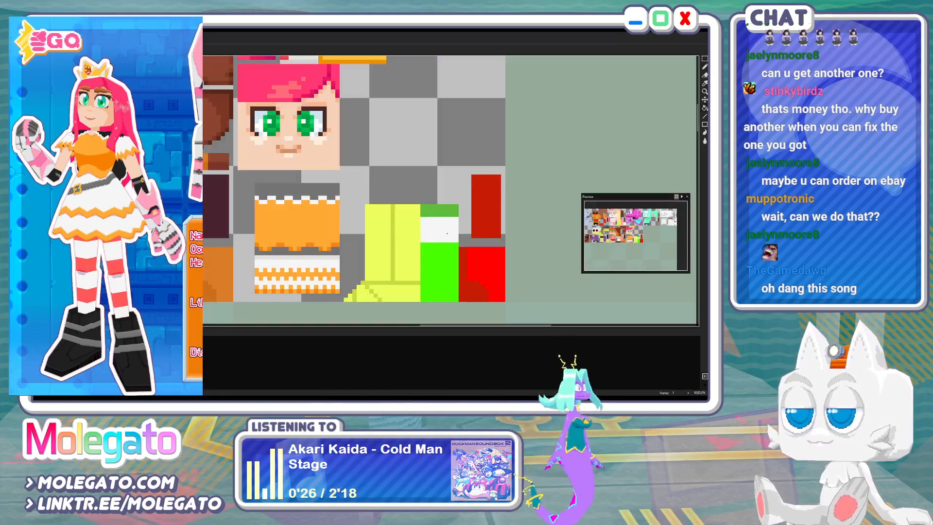
click(430, 214)
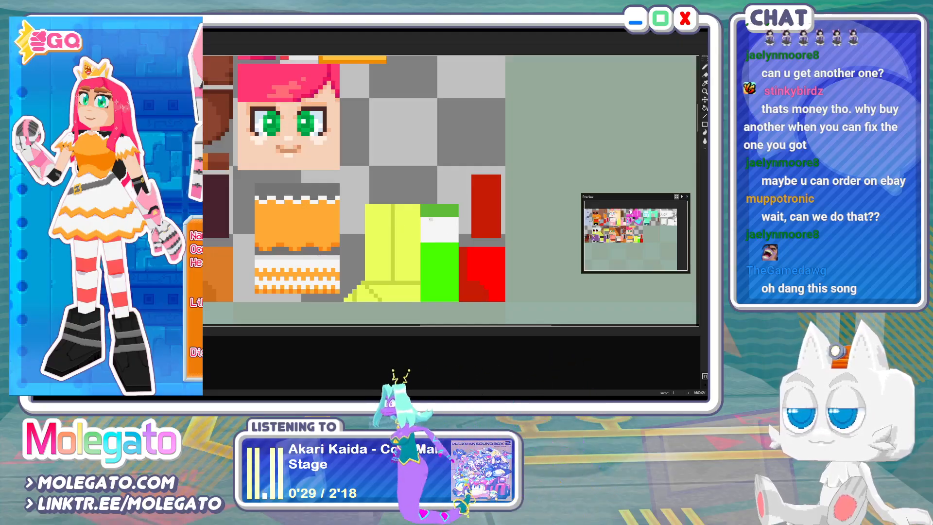
Paint a shaded orange zigzag trim along the white sleeve's lower edge and fill the green arm area below it with skin colour
key(b)
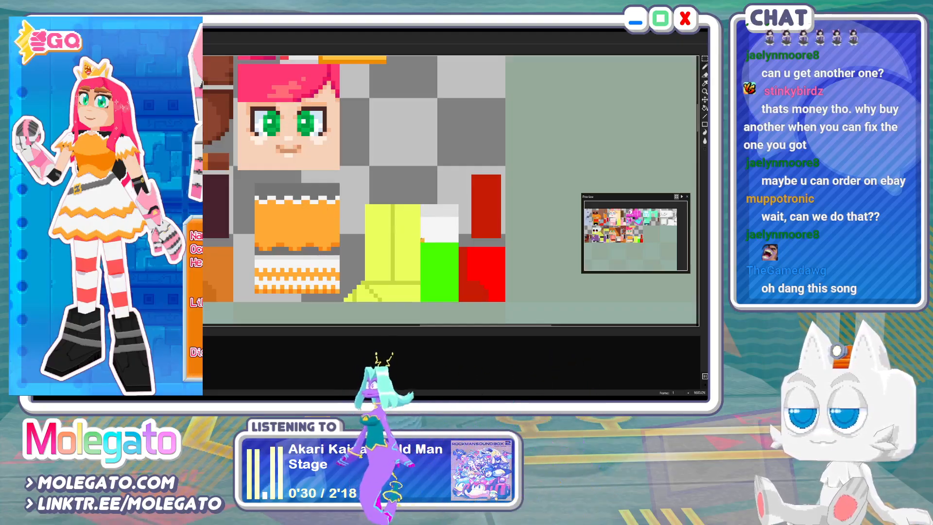
drag(423, 240, 427, 236)
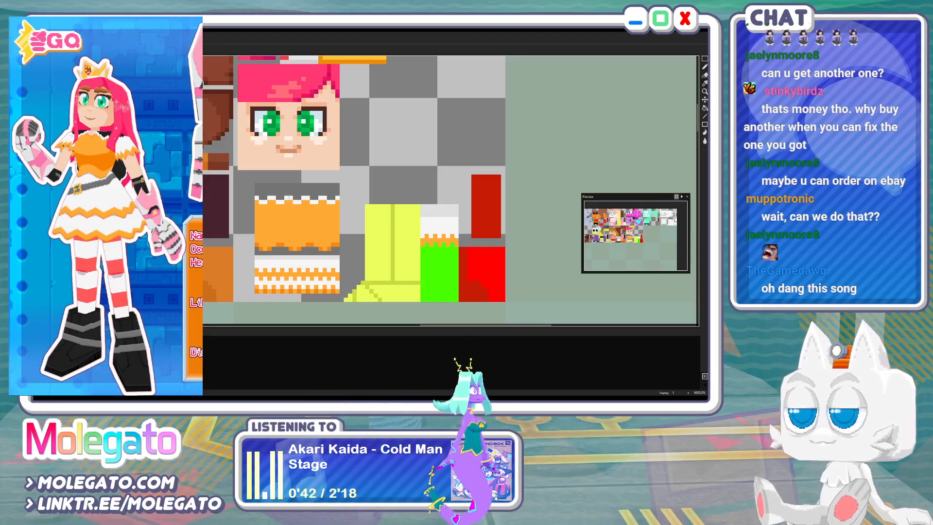
click(452, 266)
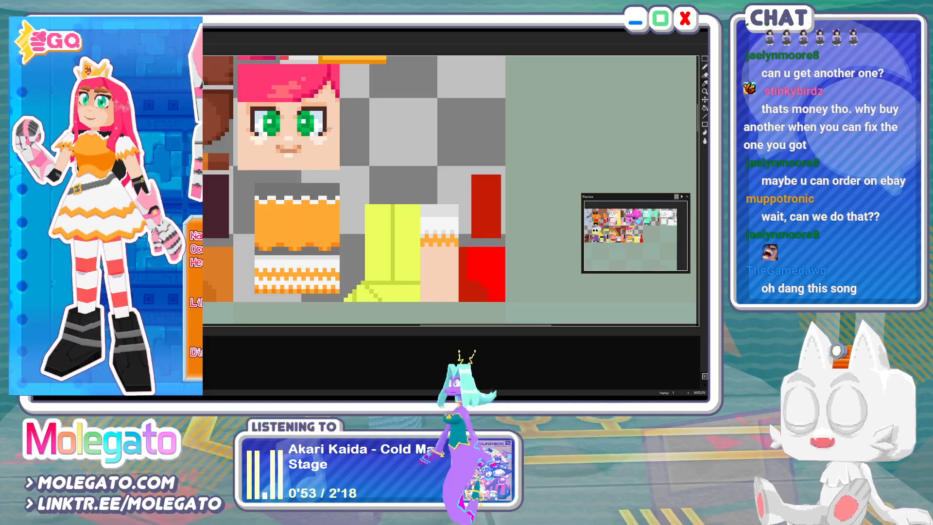
scroll(479, 246, up, 2)
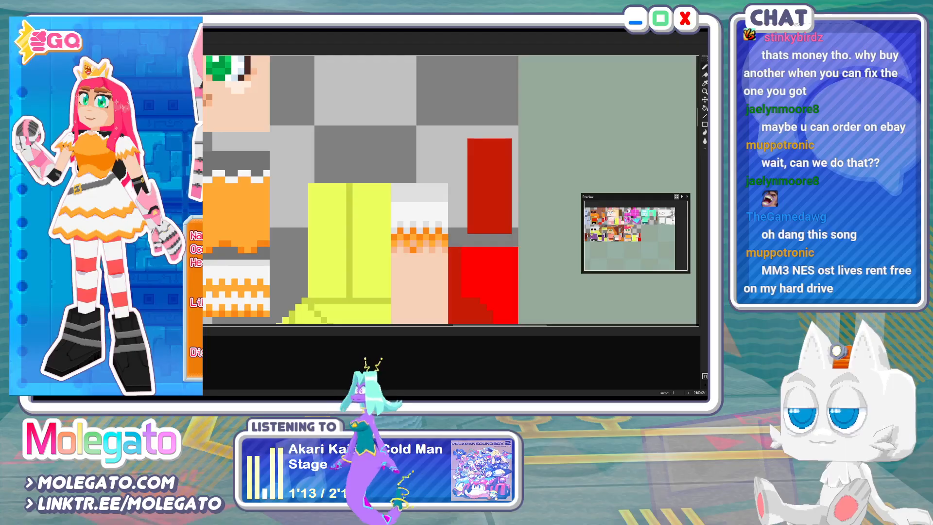
scroll(415, 255, down, 2)
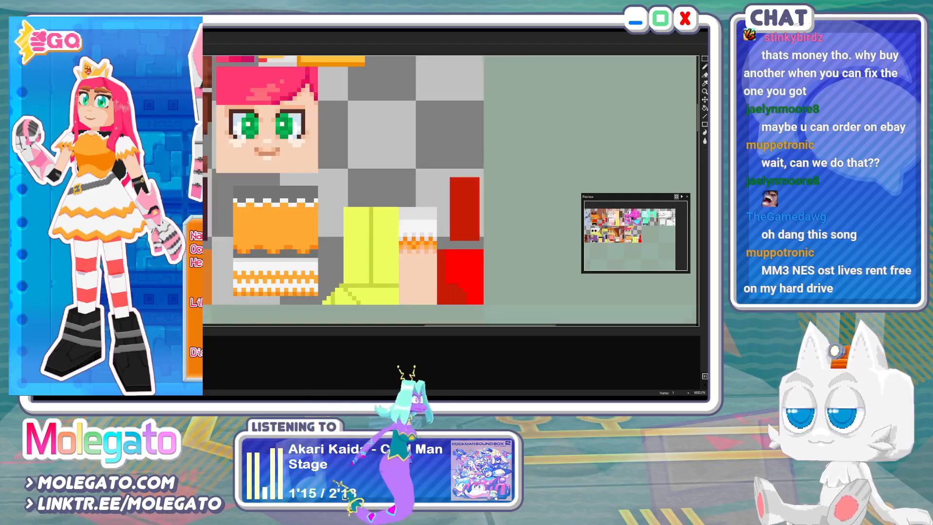
Following the reference artwork, fill the dress texture's grey neckline band black and paint a stepped black panel on the bodice's side
key(ctrl+Tab)
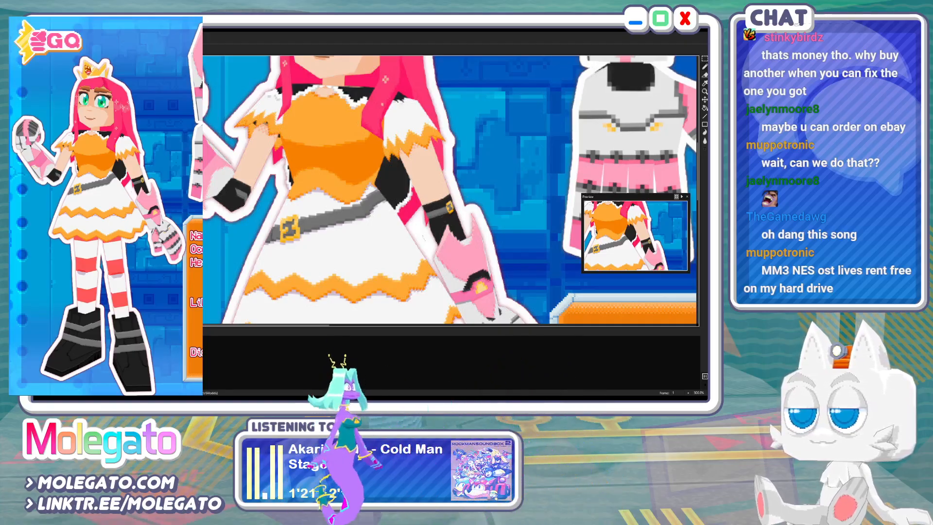
key(ctrl+Tab)
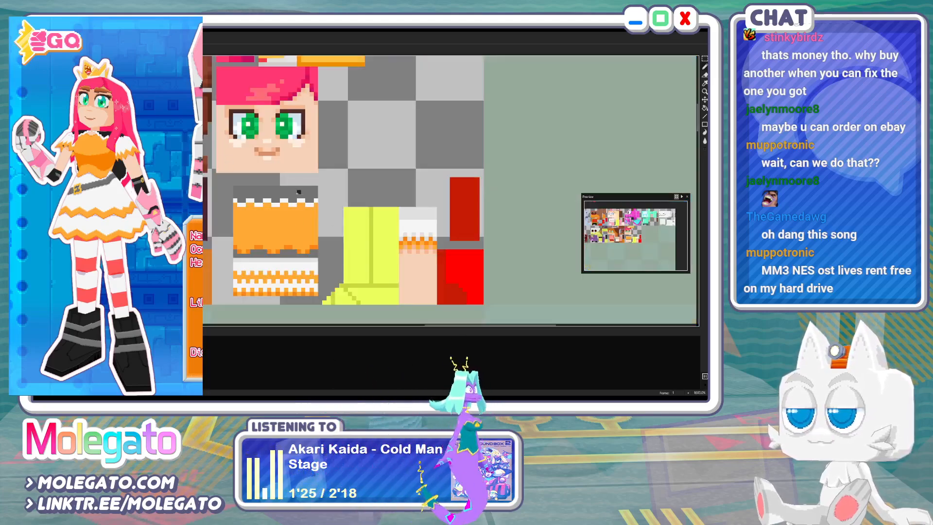
click(298, 190)
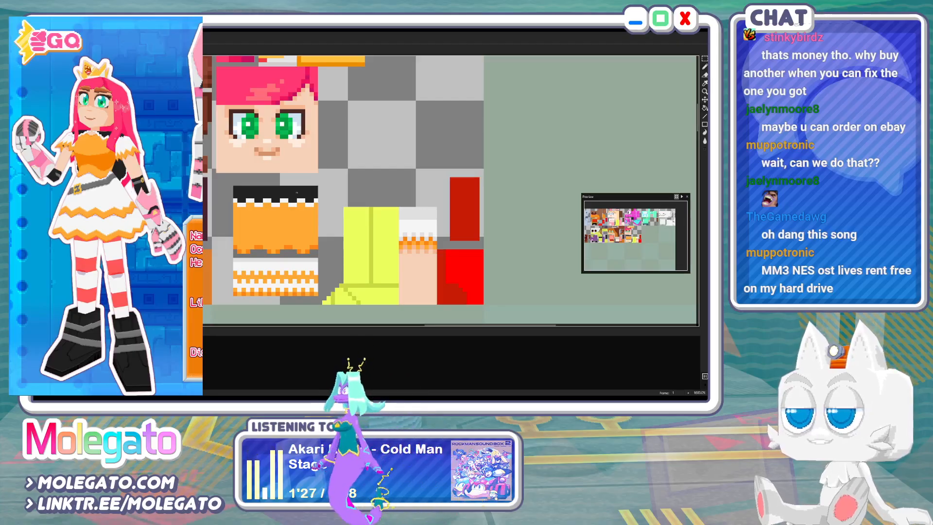
drag(298, 193, 299, 219)
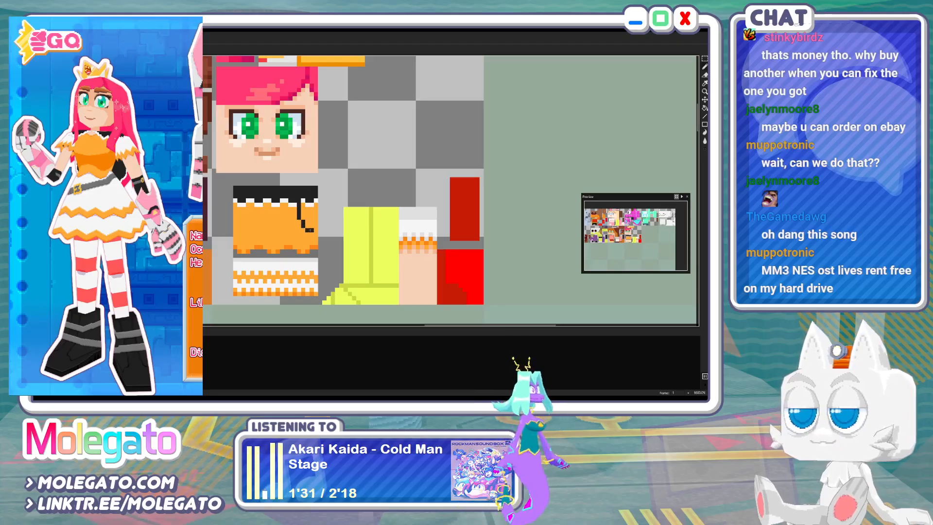
click(303, 200)
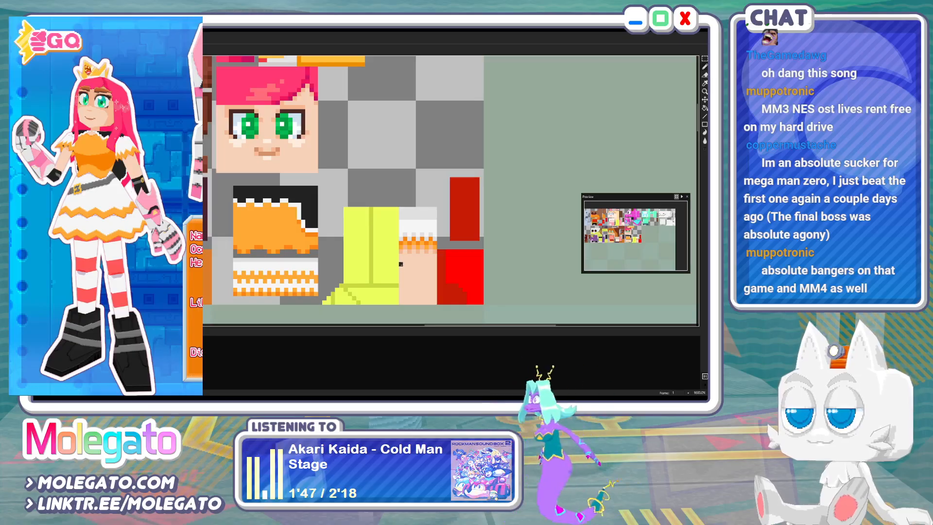
Fill the forearm area of the arm texture black and add a grey strap with an orange buckle near its upper edge
drag(401, 264, 435, 267)
click(426, 275)
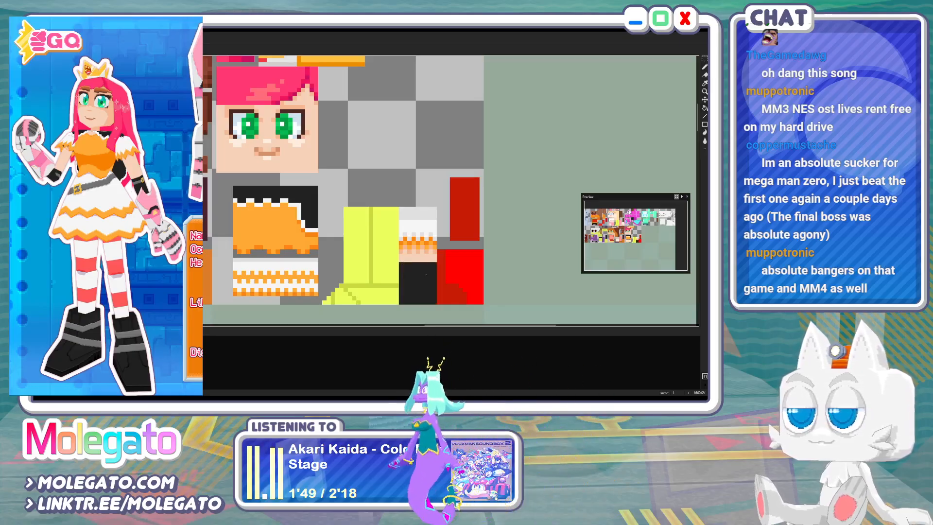
key(ctrl+Tab)
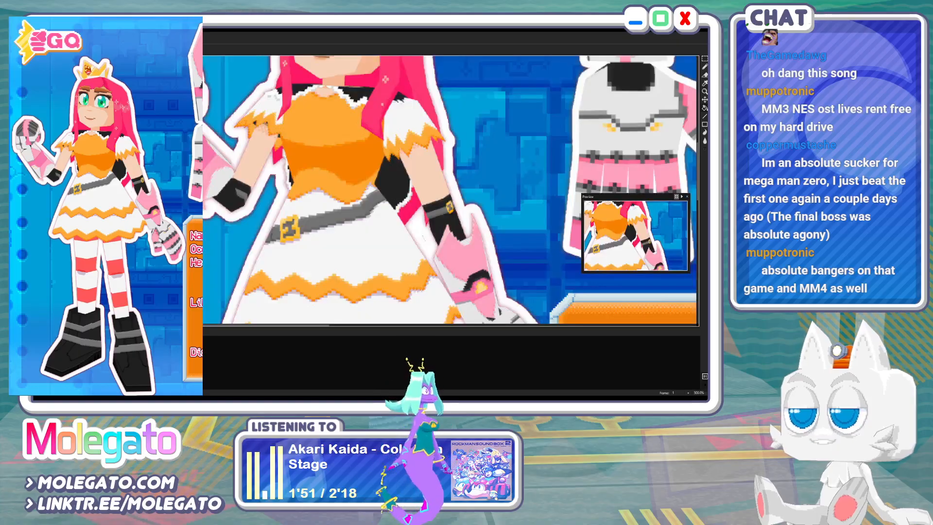
key(ctrl+Tab)
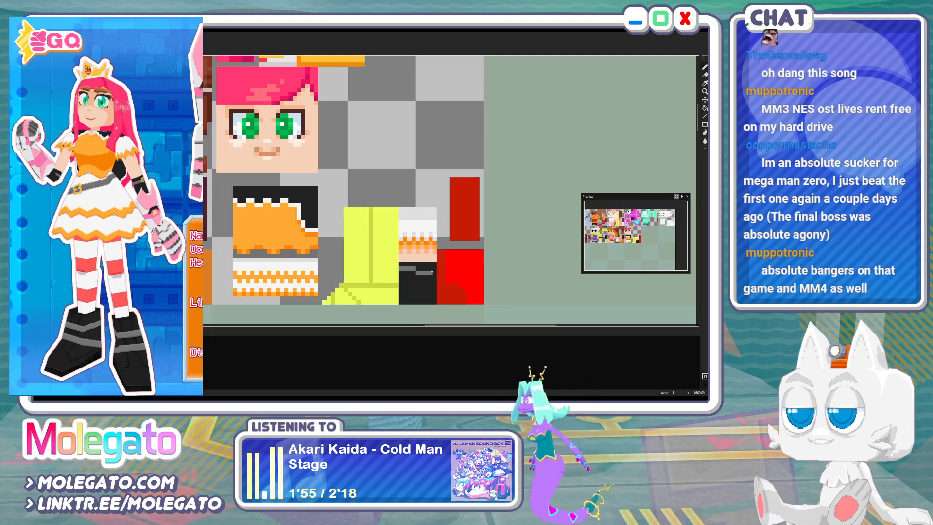
drag(401, 267, 436, 266)
middle_drag(304, 204, 330, 240)
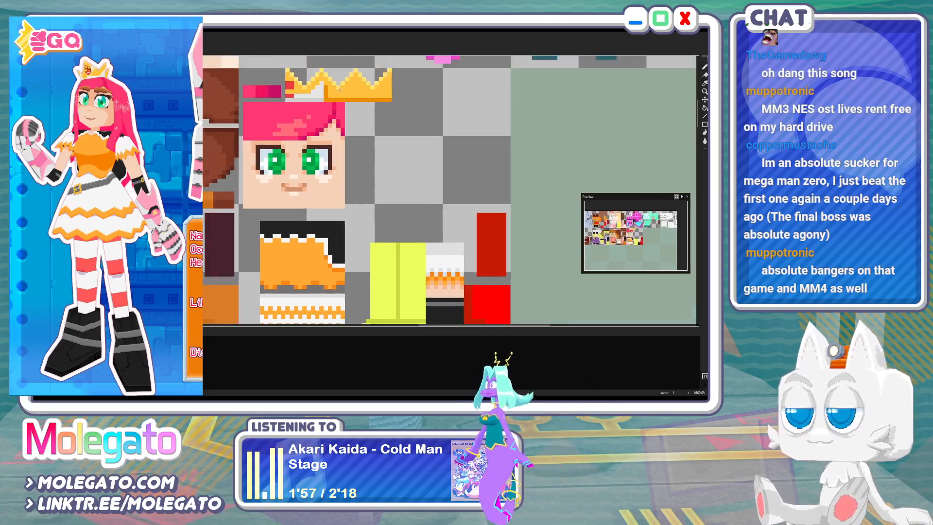
middle_drag(352, 91, 330, 31)
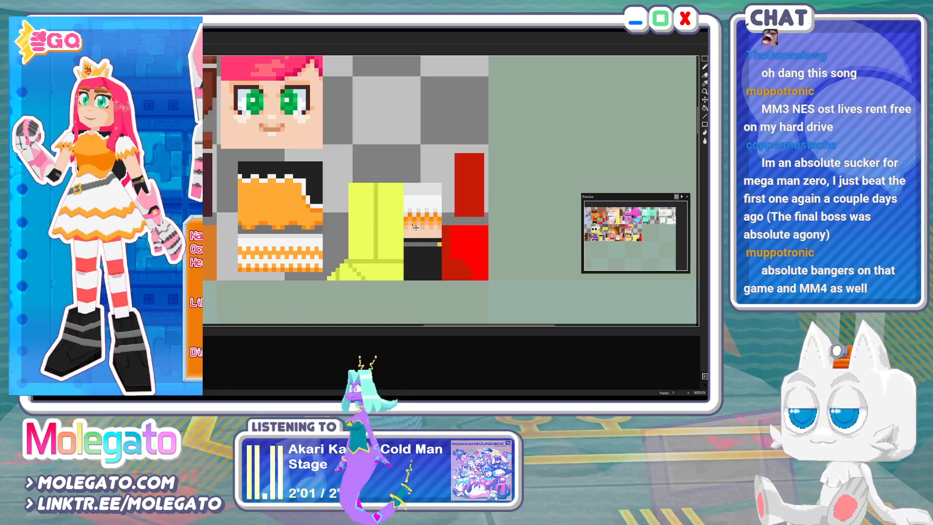
Switch to Blender, put the character mesh in Edit Mode and isolate the arm by hiding all other geometry
key(alt+Tab)
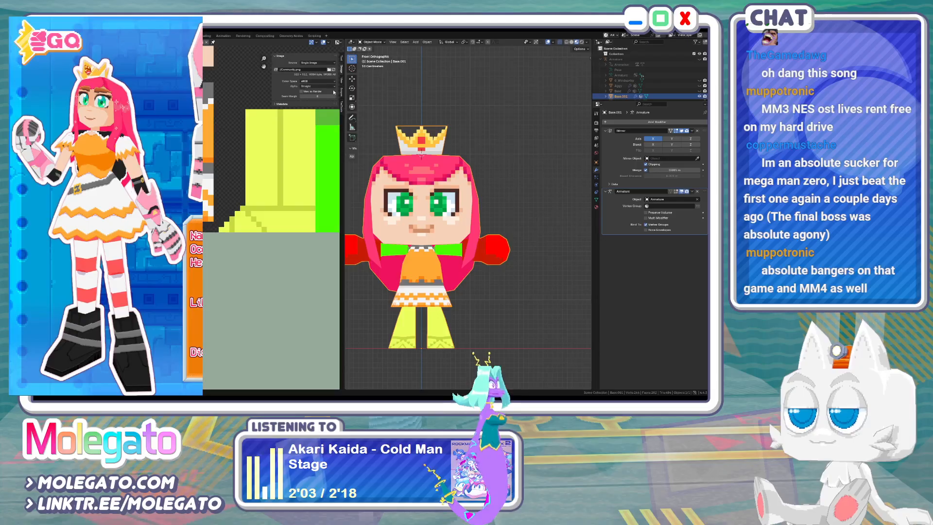
key(Tab)
scroll(452, 261, up, 1)
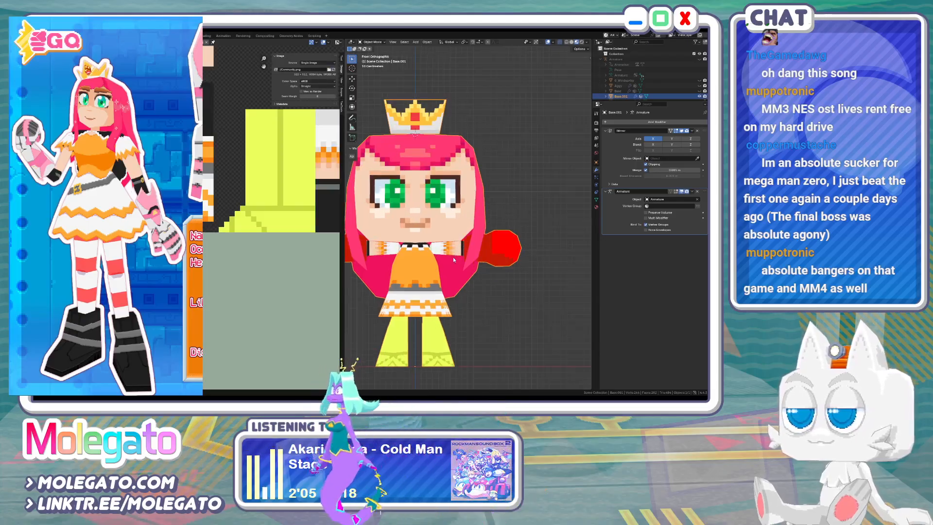
key(a)
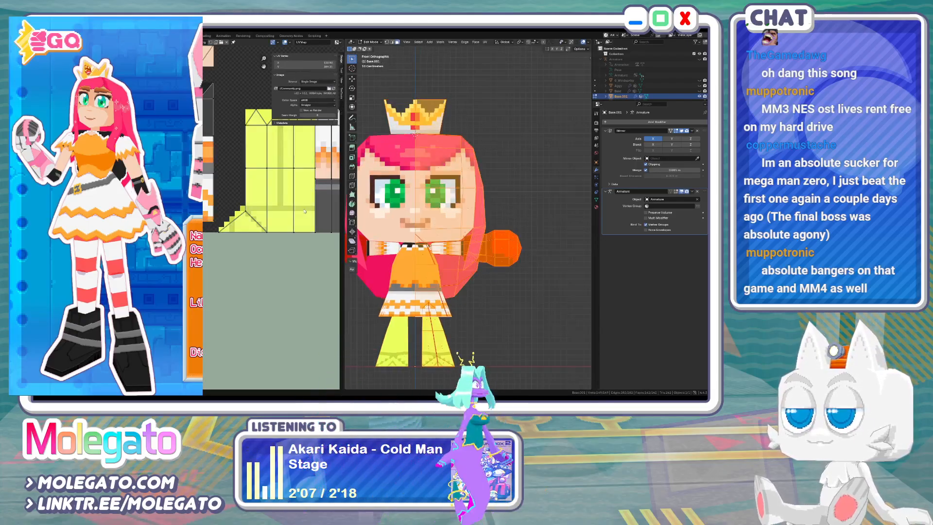
middle_drag(316, 195, 193, 259)
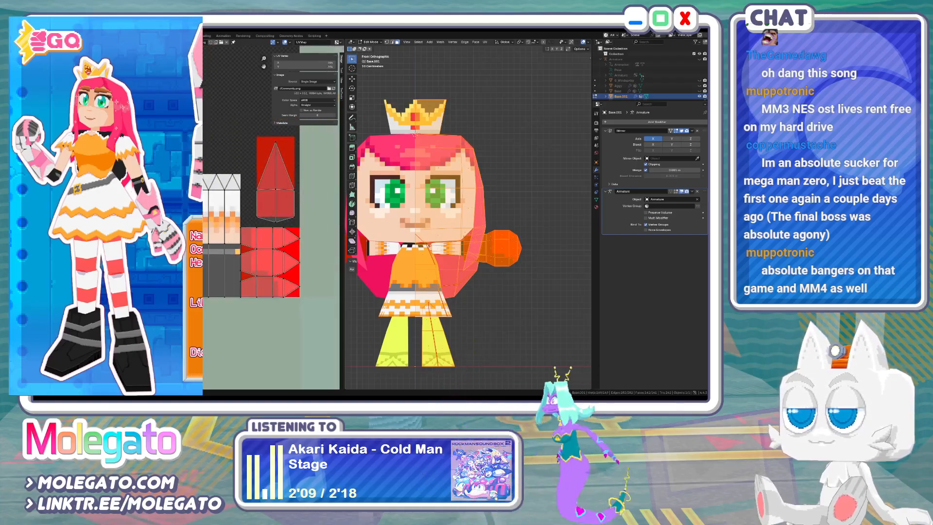
click(439, 248)
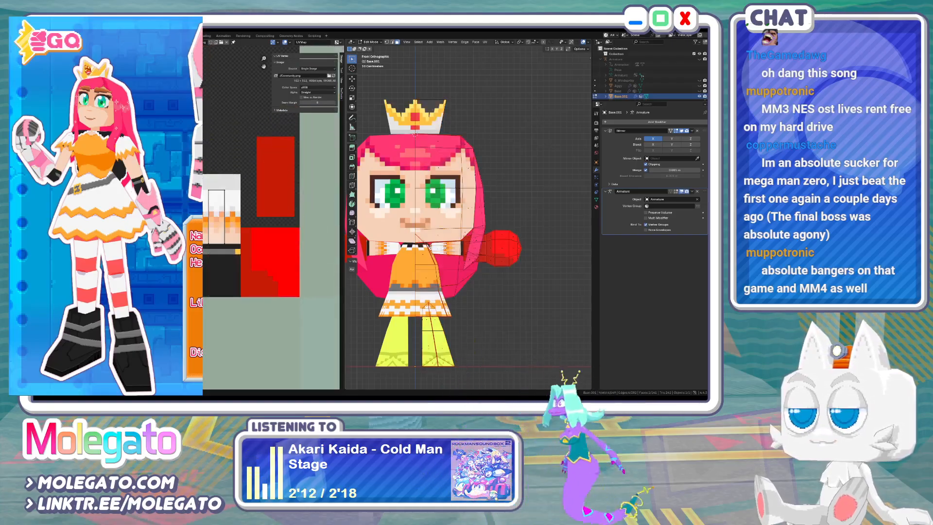
key(l)
key(shift+h)
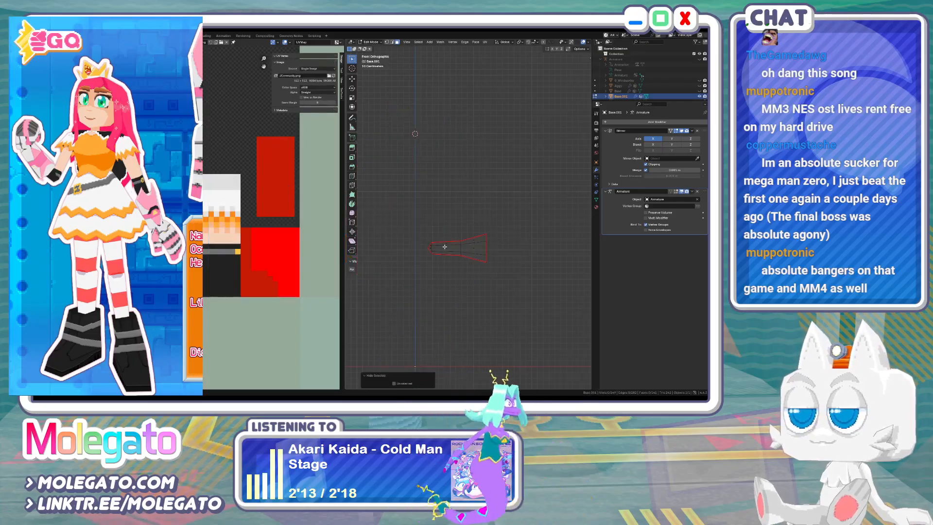
Reveal all hidden geometry, select the whole linked arm mesh and isolate it by hiding everything else
key(alt+h)
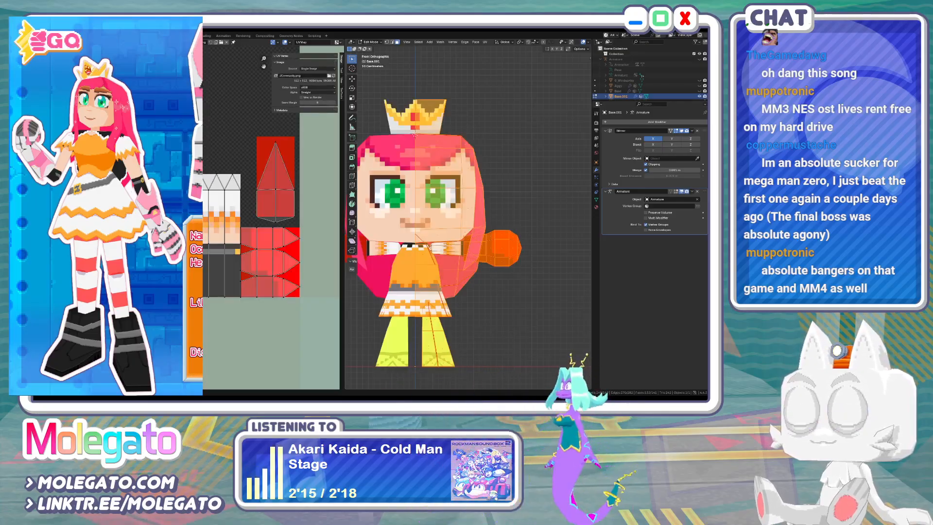
click(448, 250)
key(l)
key(ctrl+i)
key(h)
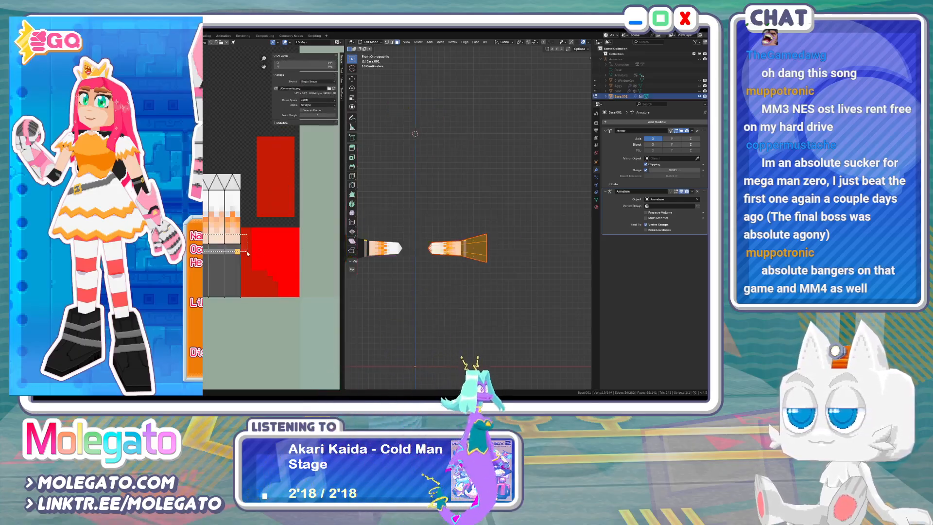
Move the arm's wrist-side UV edge loop down into the black forearm area, leave Edit Mode and save the file
key(g)
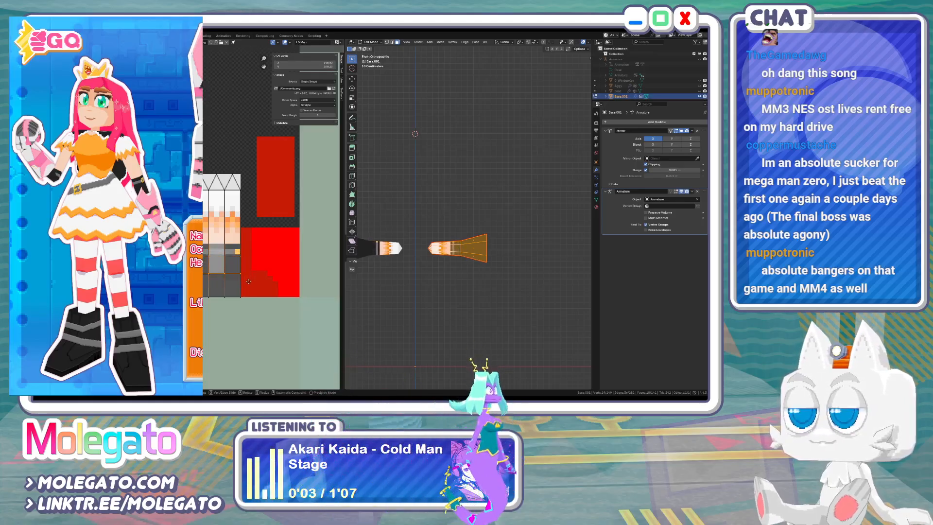
click(248, 282)
key(Tab)
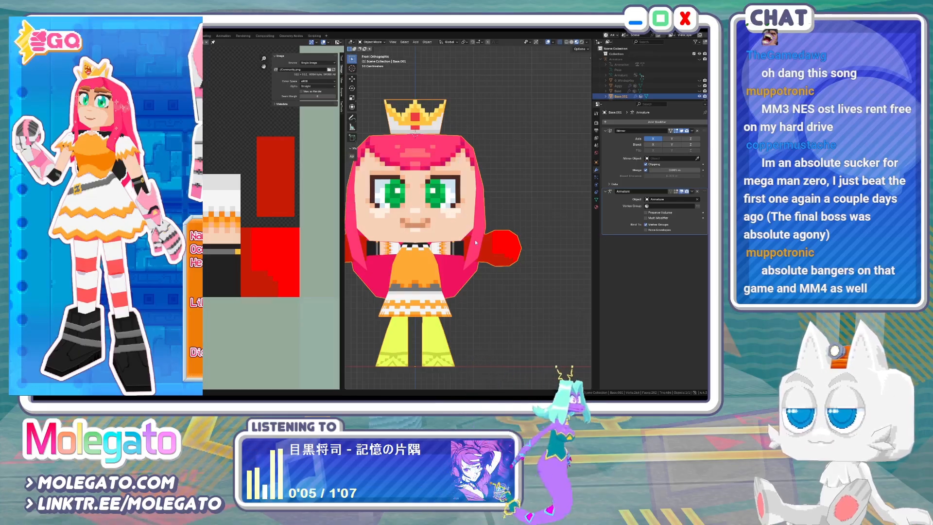
key(ctrl+s)
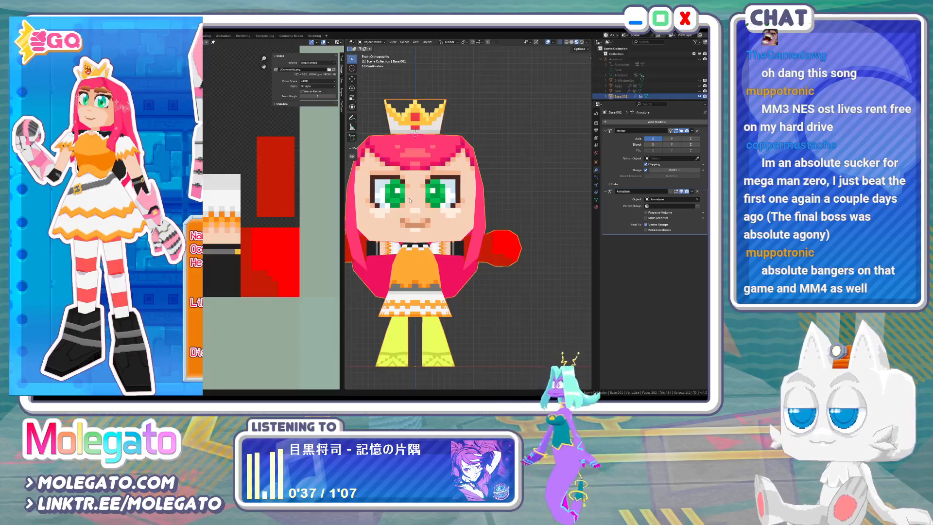
key(ctrl+s)
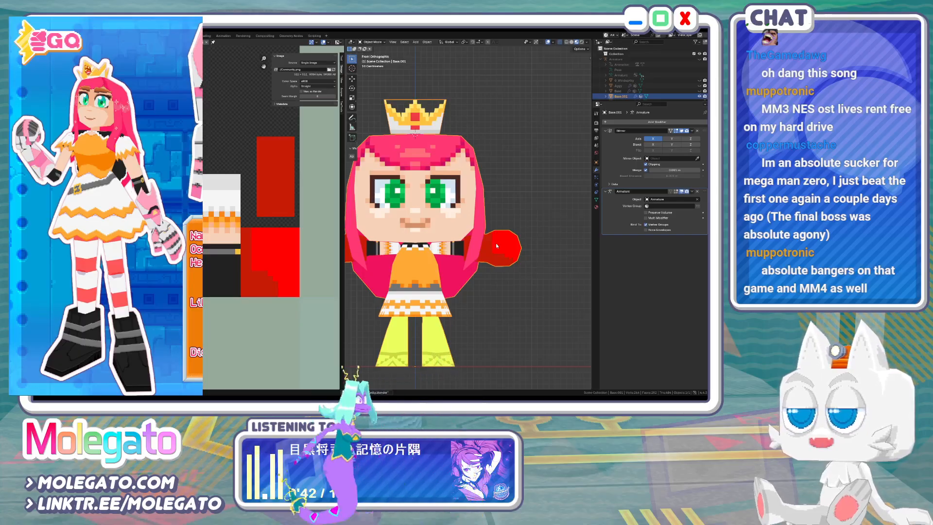
Switch to Aseprite, check the gauntlet in the reference artwork and recolour the bright red hand block beside the forearm texture white
key(alt+Tab)
key(ctrl+Tab)
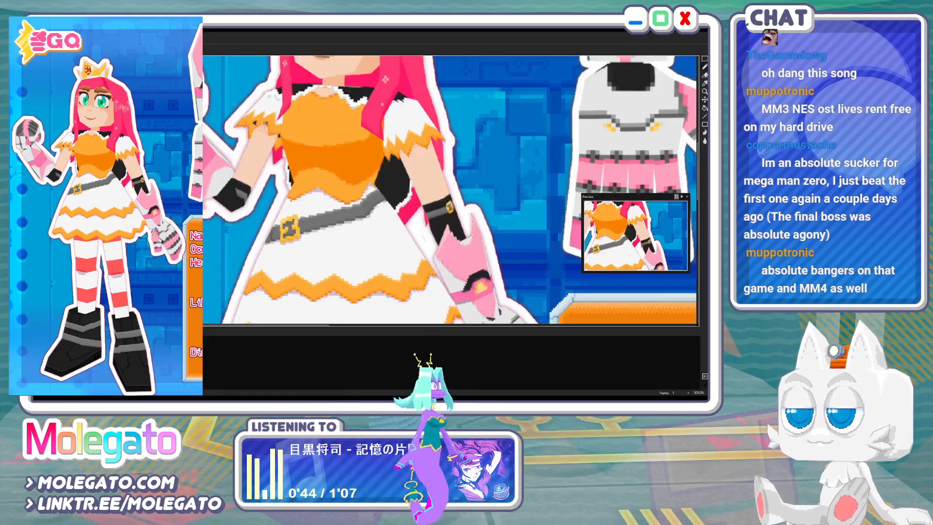
middle_drag(419, 221, 370, 132)
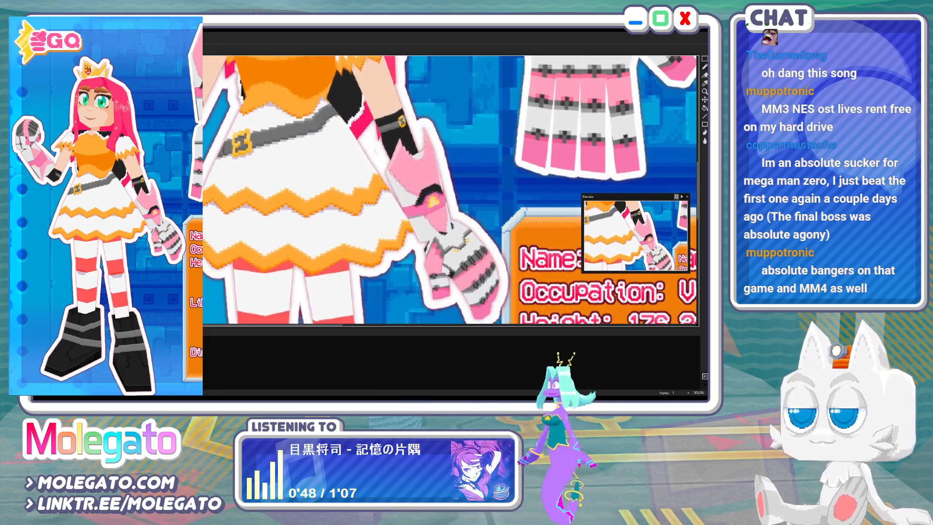
key(ctrl+Tab)
click(705, 59)
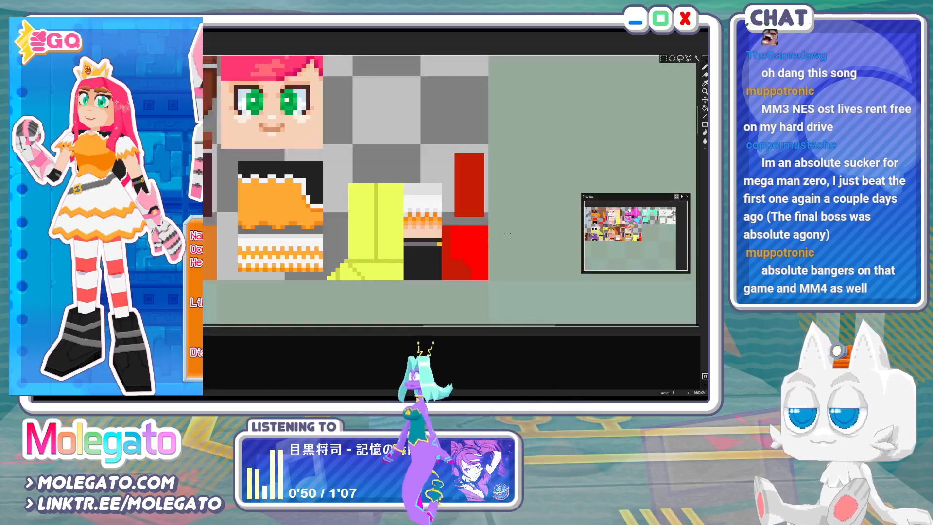
drag(441, 225, 489, 280)
alt+click(430, 203)
click(465, 240)
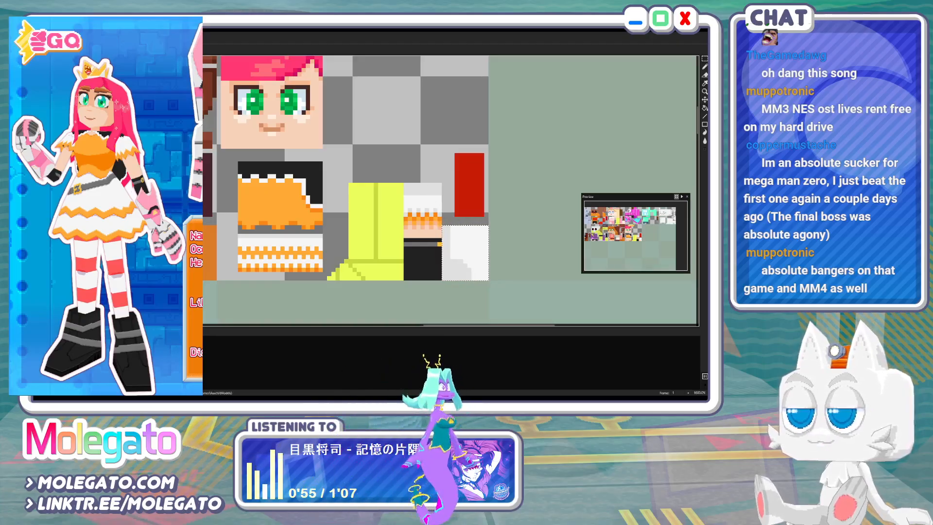
Paint vertical pink stripes and light grey shading on the white hand block, following the glove in the reference artwork
key(ctrl+Tab)
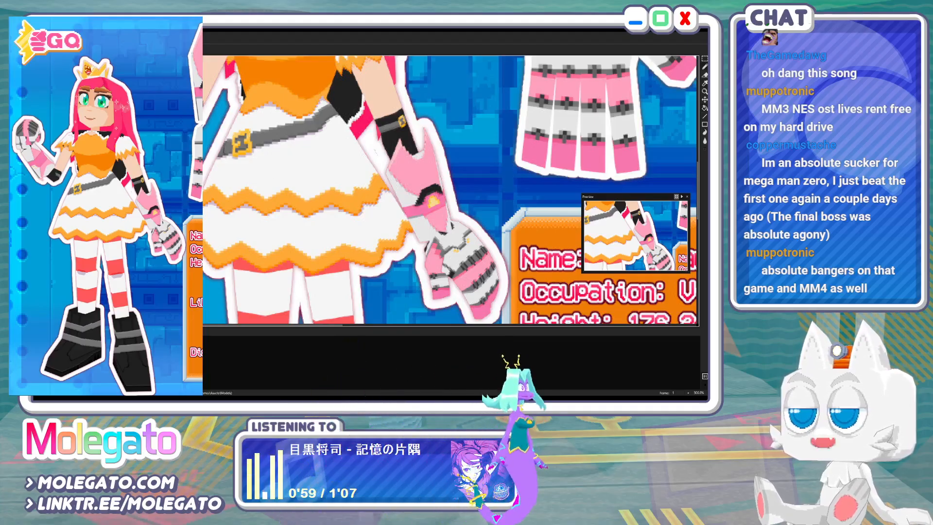
key(ctrl+Tab)
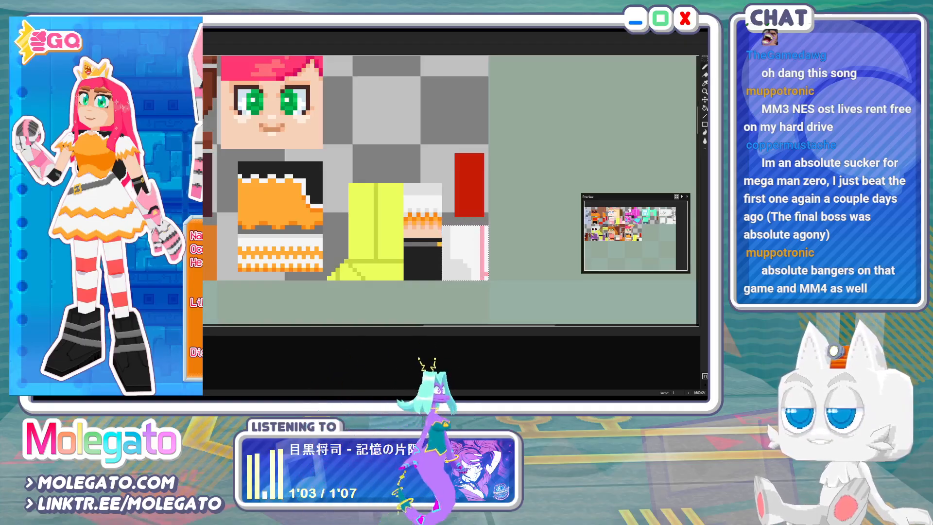
drag(470, 228, 474, 265)
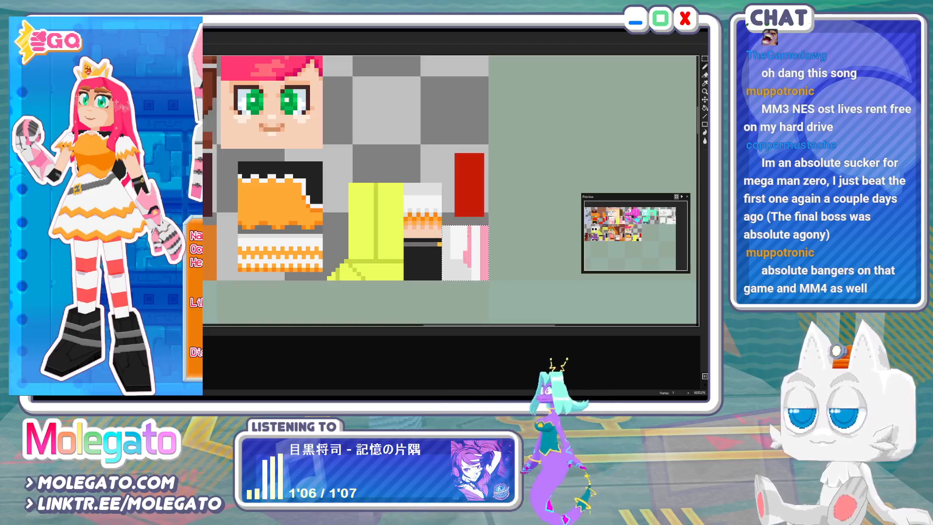
drag(465, 227, 465, 261)
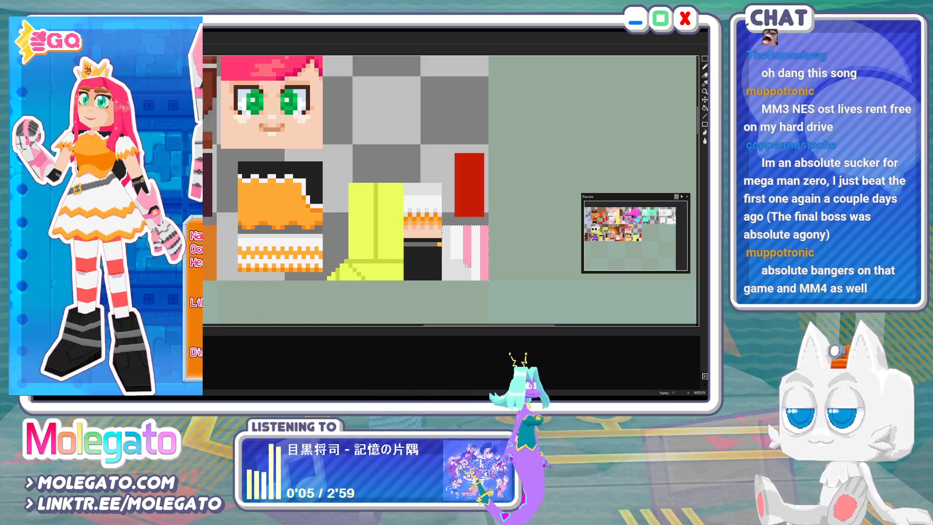
click(465, 266)
drag(465, 267, 457, 278)
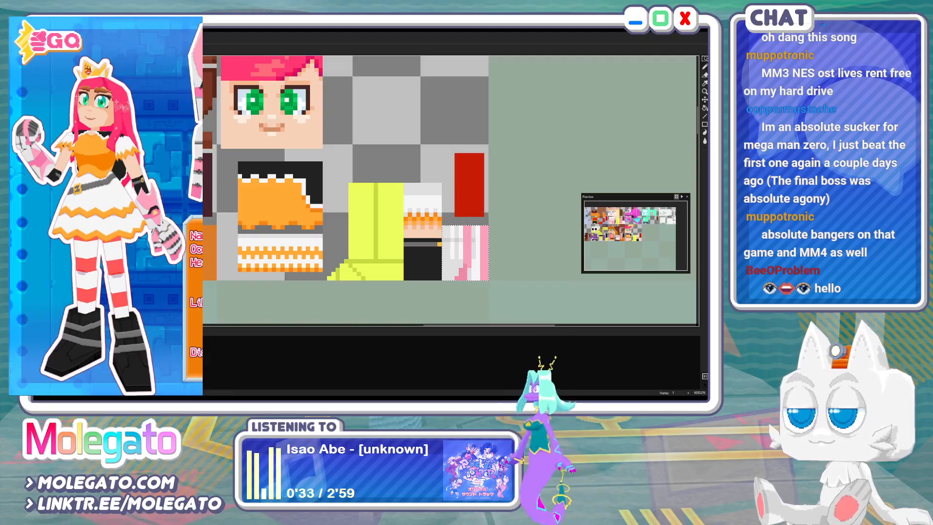
Select a new rectangular area above the sleeve texture for the gauntlet cuff and fill it white
key(ctrl+Tab)
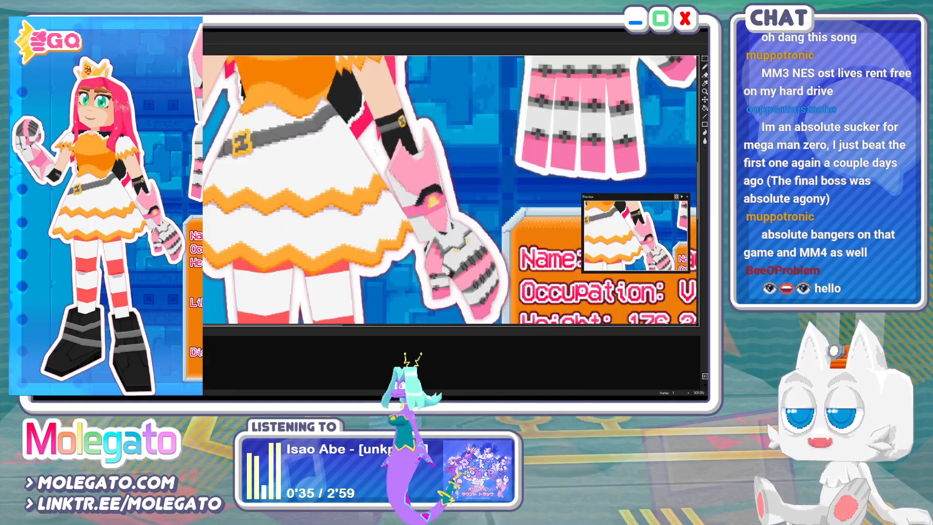
key(ctrl+Tab)
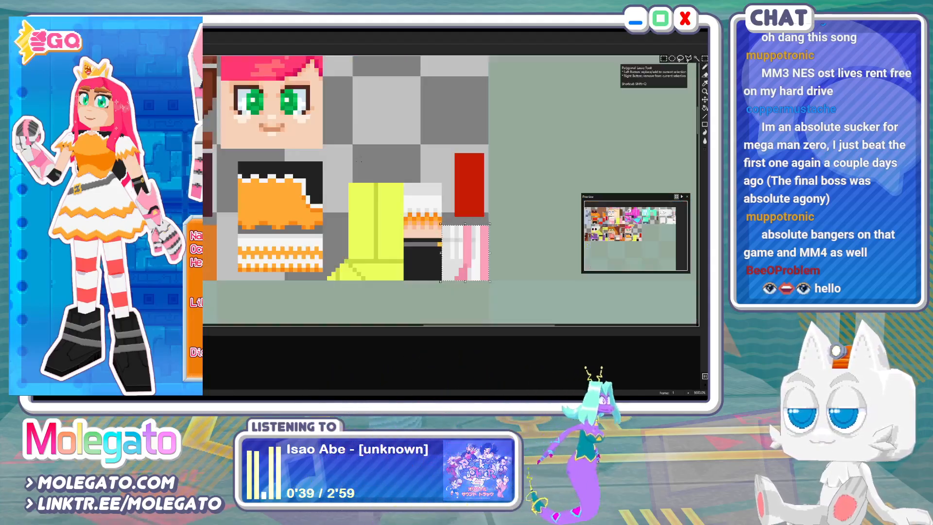
click(393, 176)
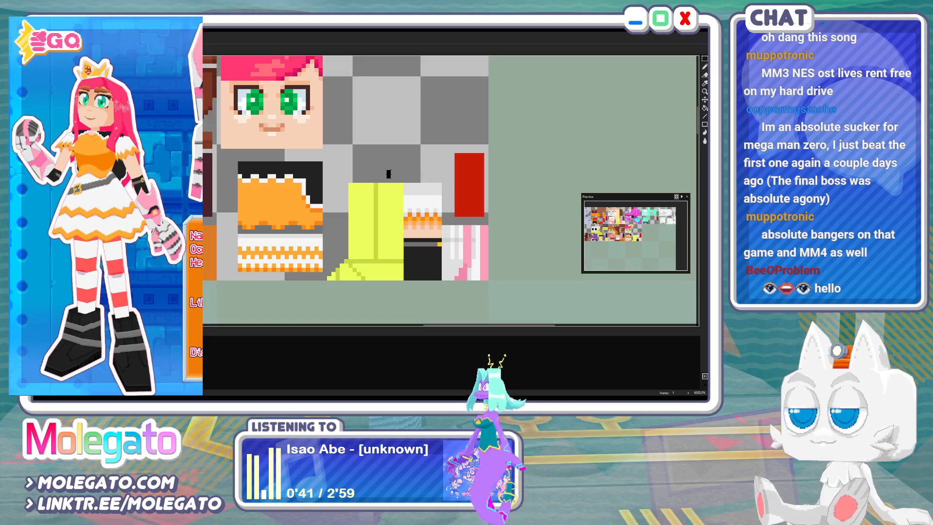
drag(393, 176, 442, 128)
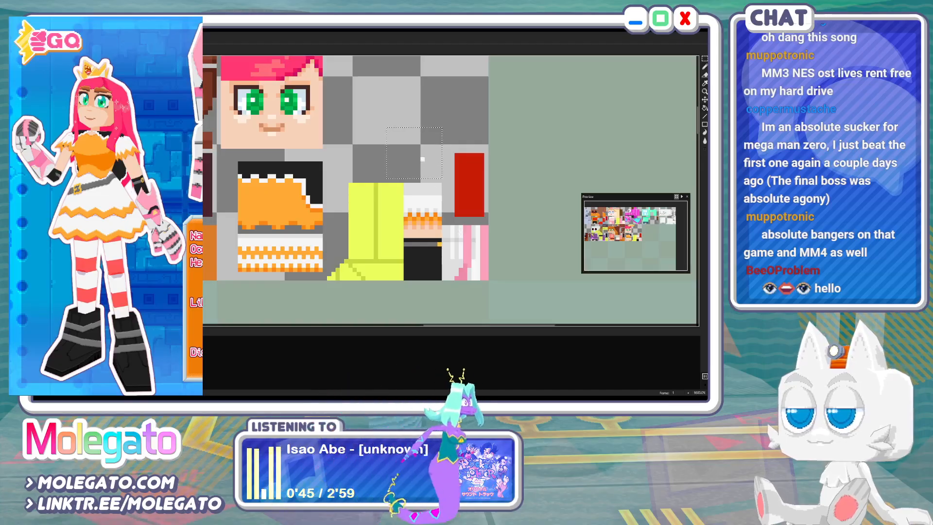
click(423, 158)
Following the reference, paint a pink panel with a stepped lower edge on the side of the white cuff block
key(ctrl+Tab)
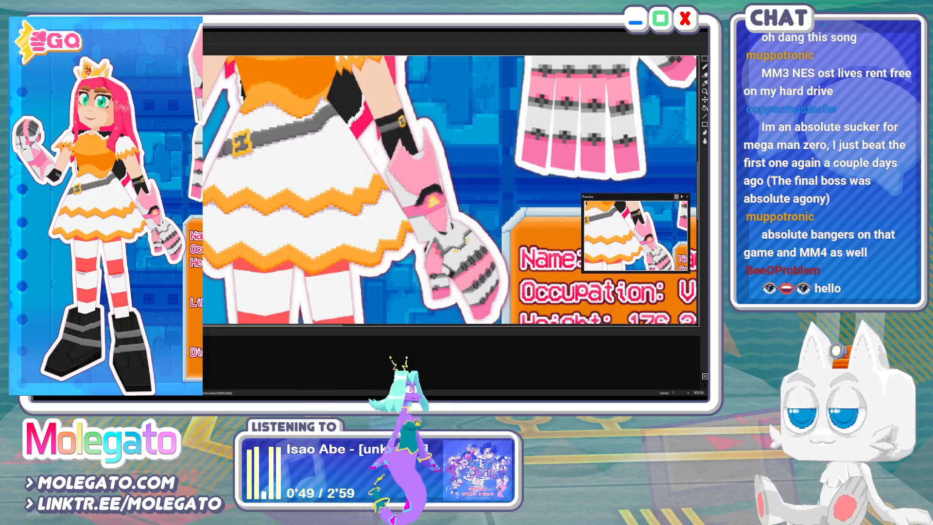
key(ctrl+Tab)
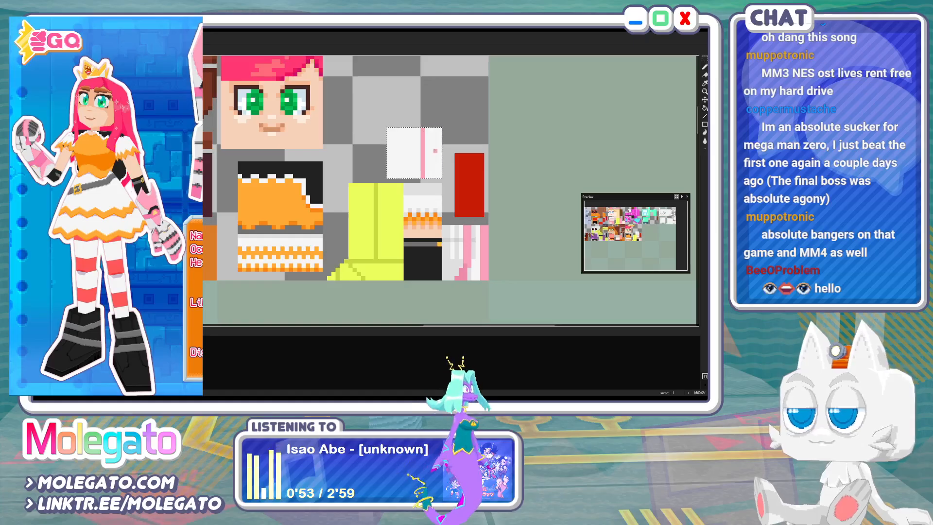
key(ctrl+Tab)
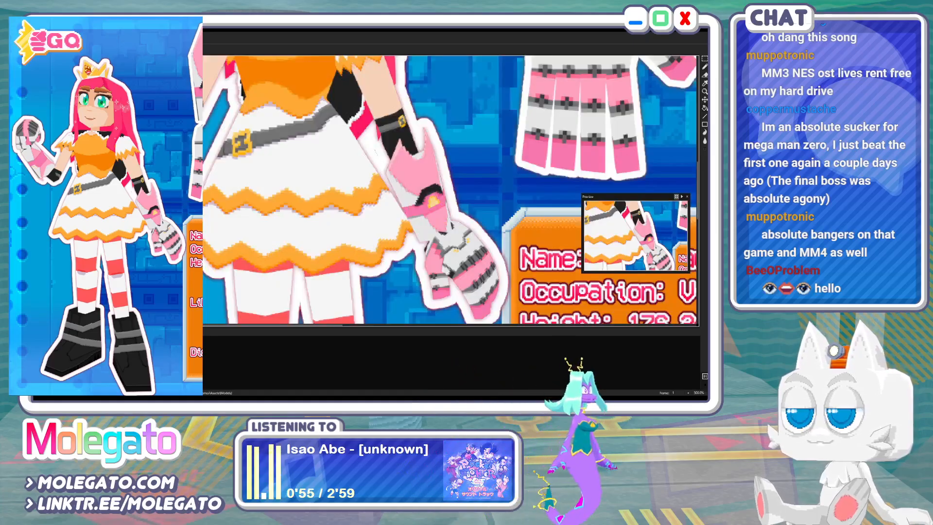
key(ctrl+Tab)
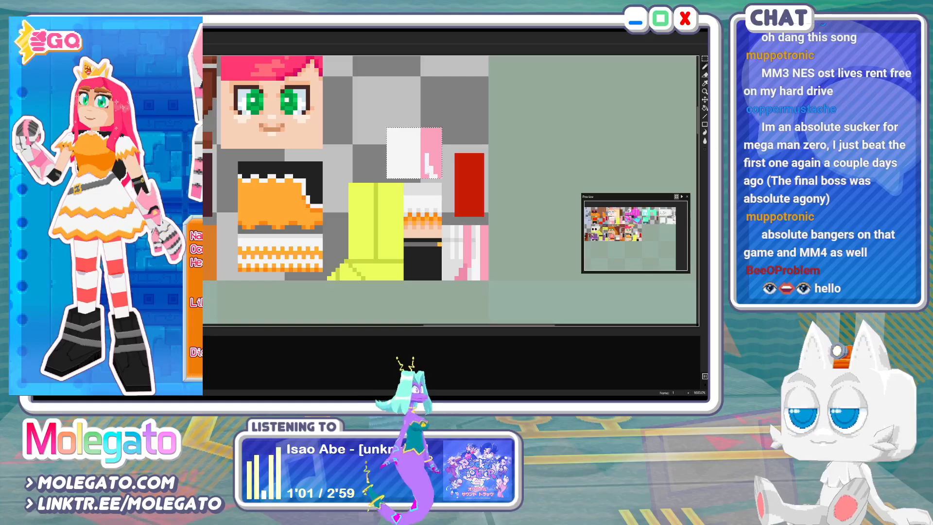
drag(423, 142, 423, 176)
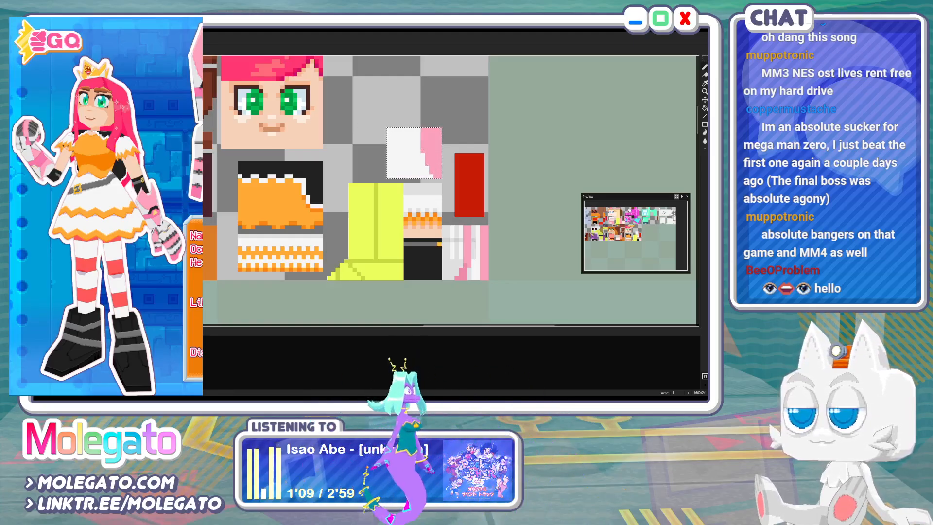
Add a darker pink band across the middle of the cuff block
key(ctrl+Tab)
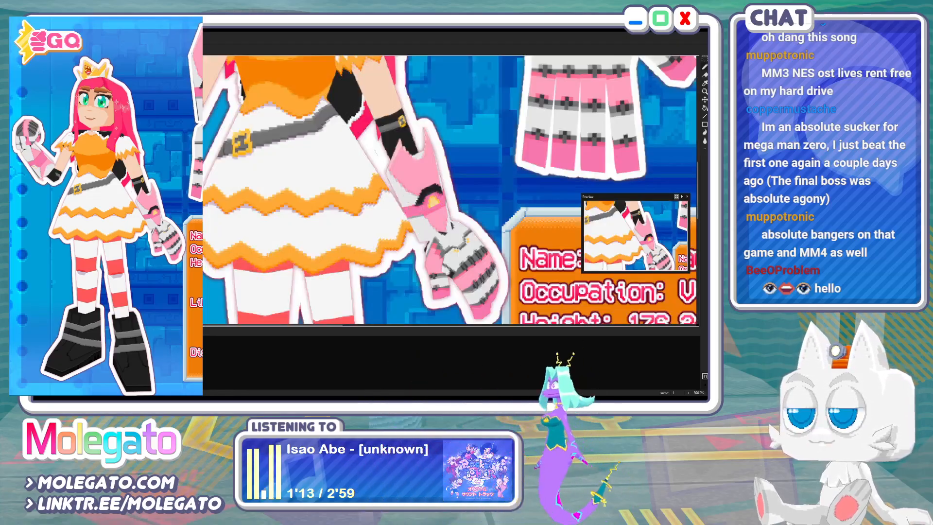
key(ctrl+Tab)
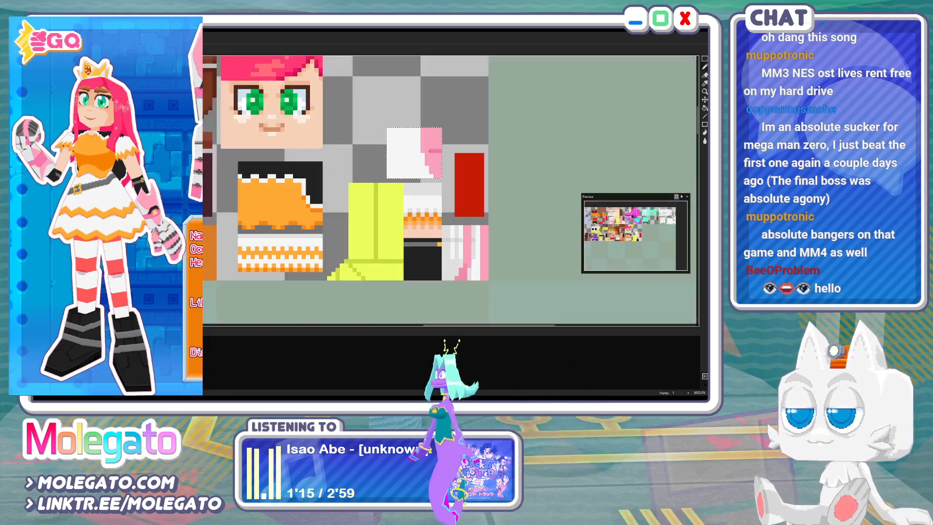
mouse_move(440, 151)
mouse_down()
mouse_move(389, 154)
mouse_move(440, 155)
mouse_up()
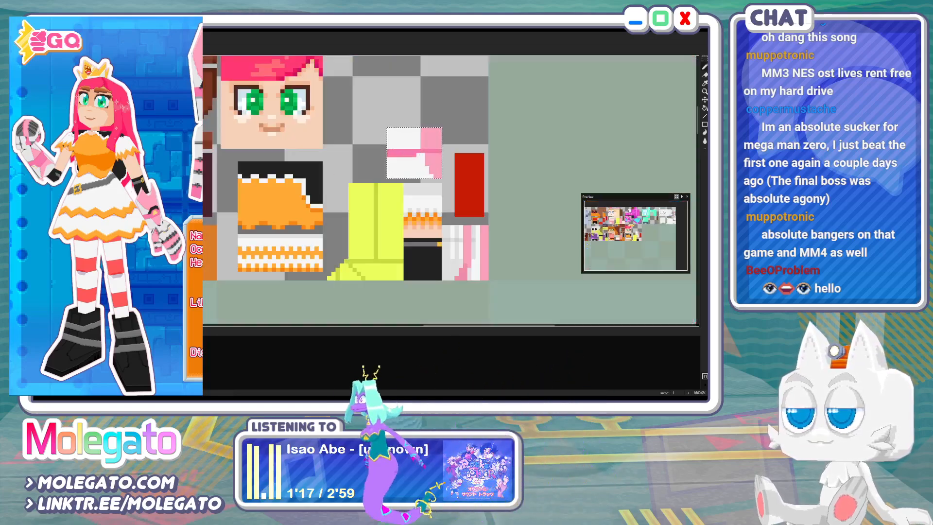
Paint a black emblem with an orange accent on the cuff's pink panel and shade the white area below the band light grey
key(ctrl+Tab)
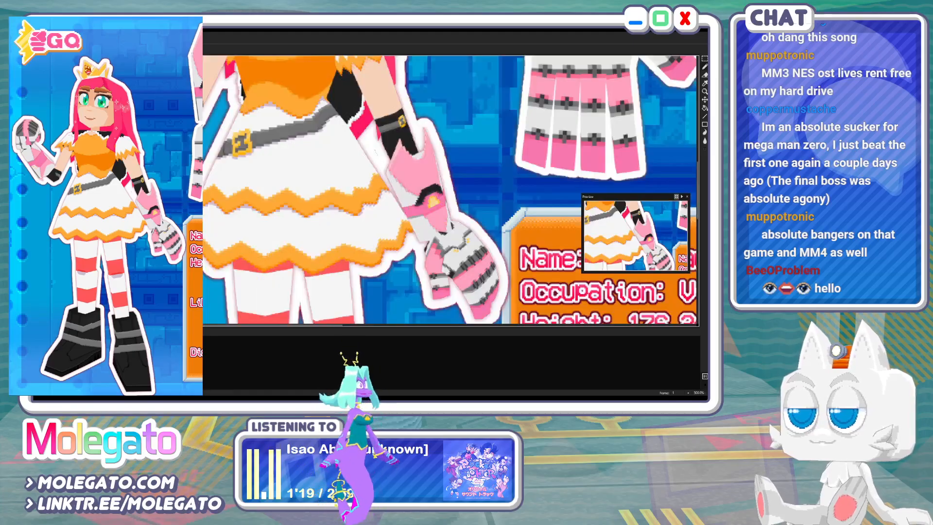
key(ctrl+Tab)
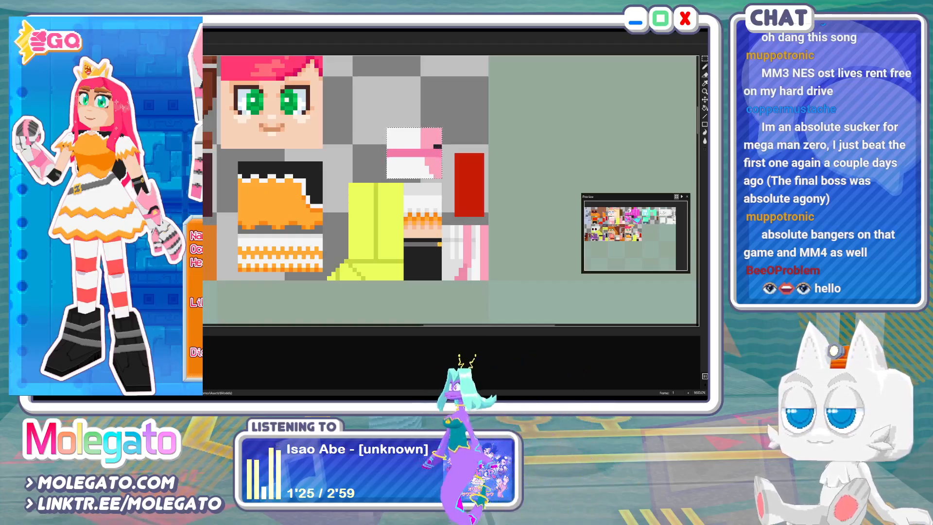
key(ctrl+Tab)
key(ctrl+Tab)
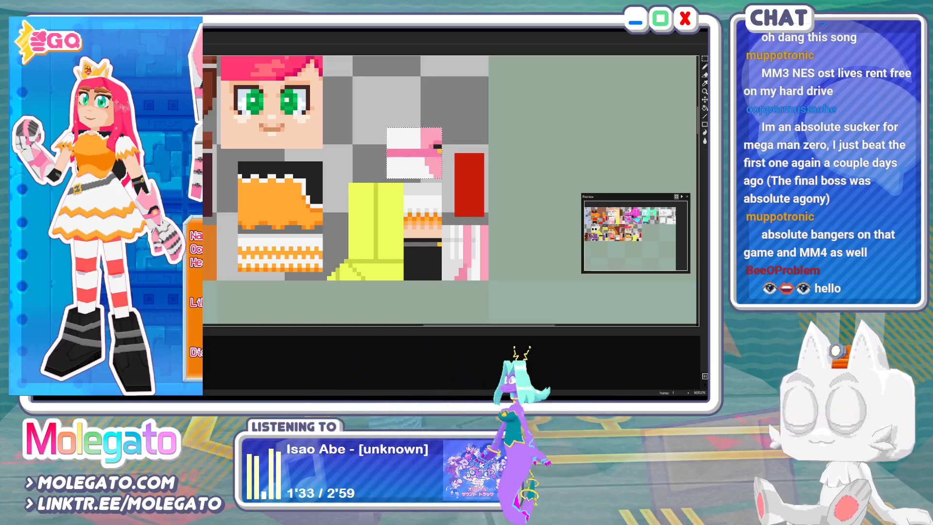
key(ctrl+Tab)
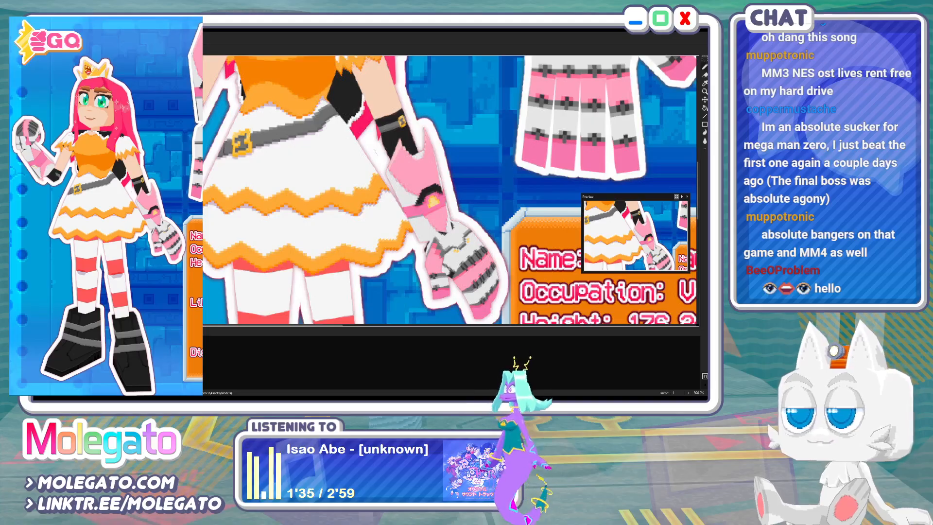
key(ctrl+Tab)
key(ctrl+z)
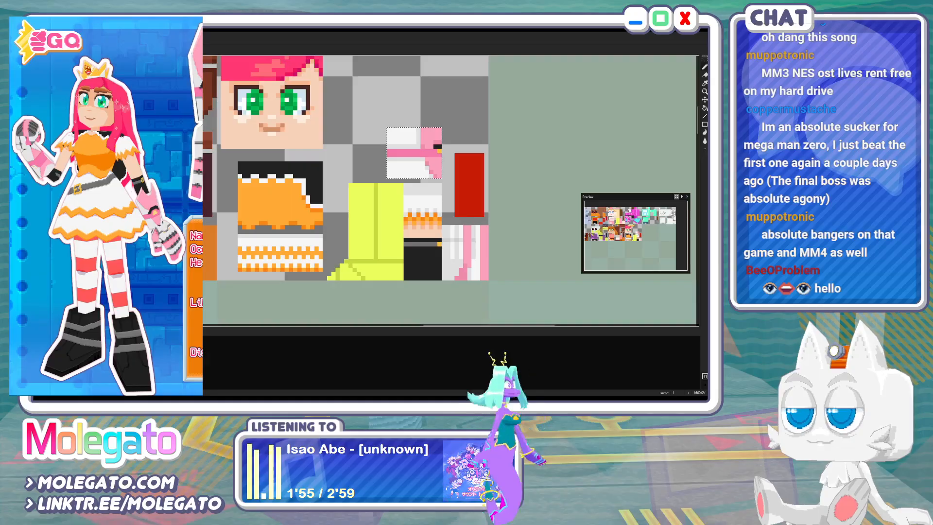
Clear the selection and paint pointed pink spikes above the cuff's pink panel, matching the reference gauntlet
key(ctrl+Tab)
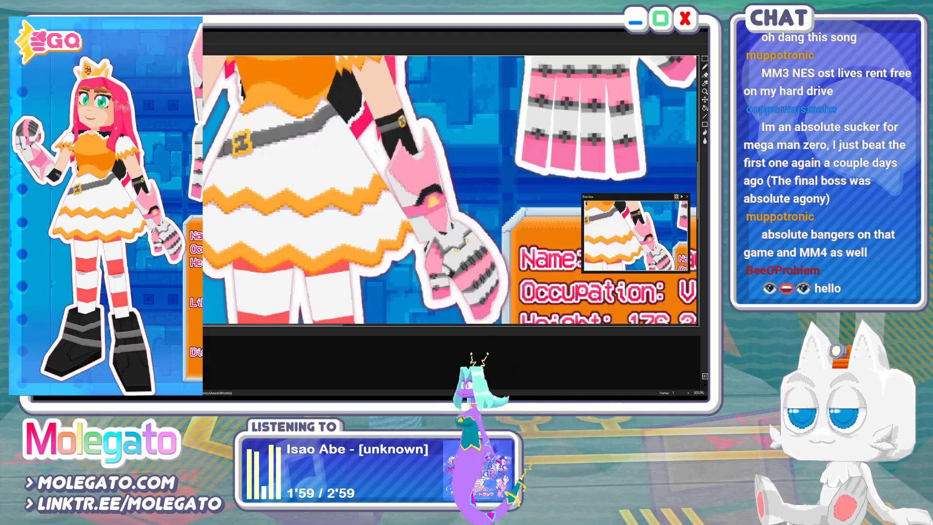
key(ctrl+Tab)
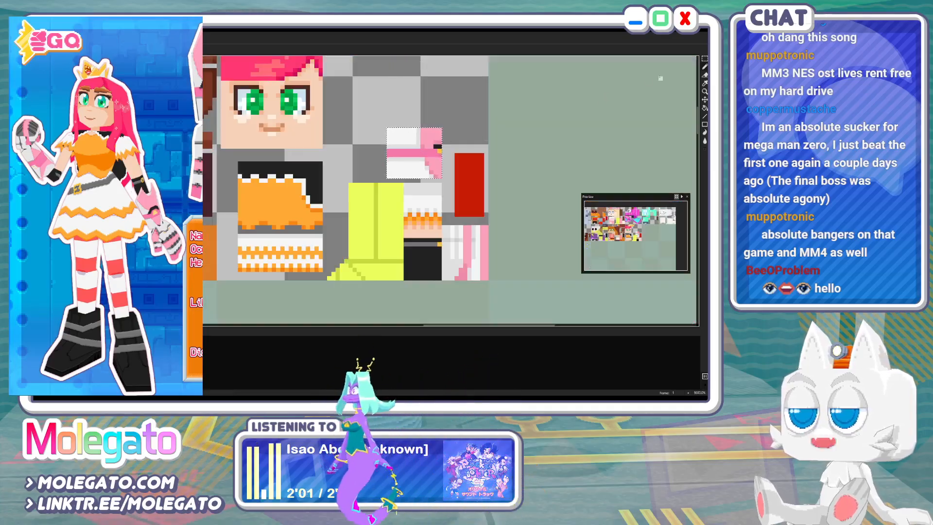
click(705, 59)
key(ctrl+d)
key(b)
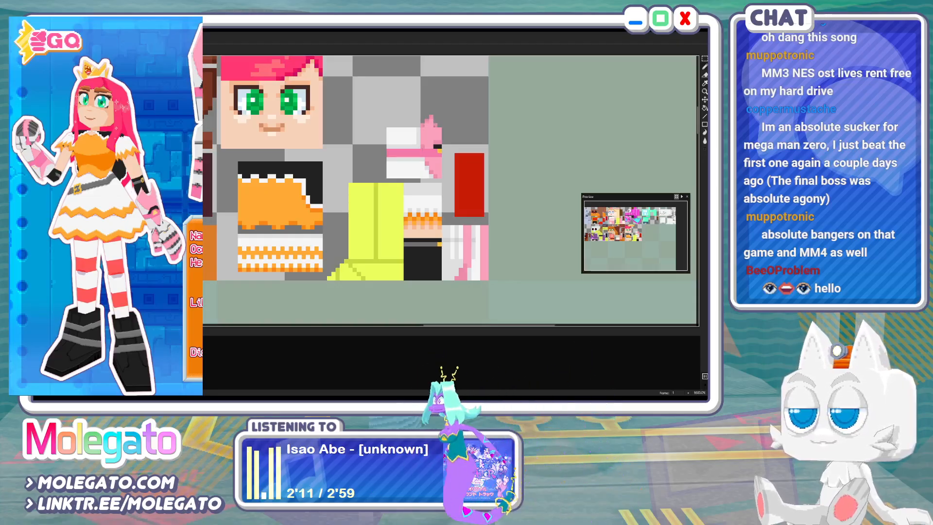
Switch to Blender, show the whole character in Edit Mode and select only the linked faces of the gauntlet cuff
key(alt+Tab)
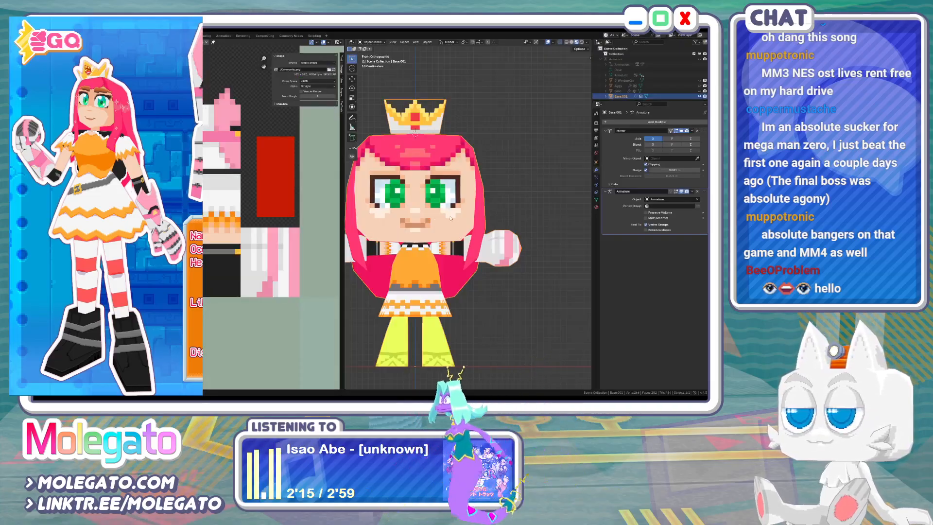
key(KP_Divide)
key(Tab)
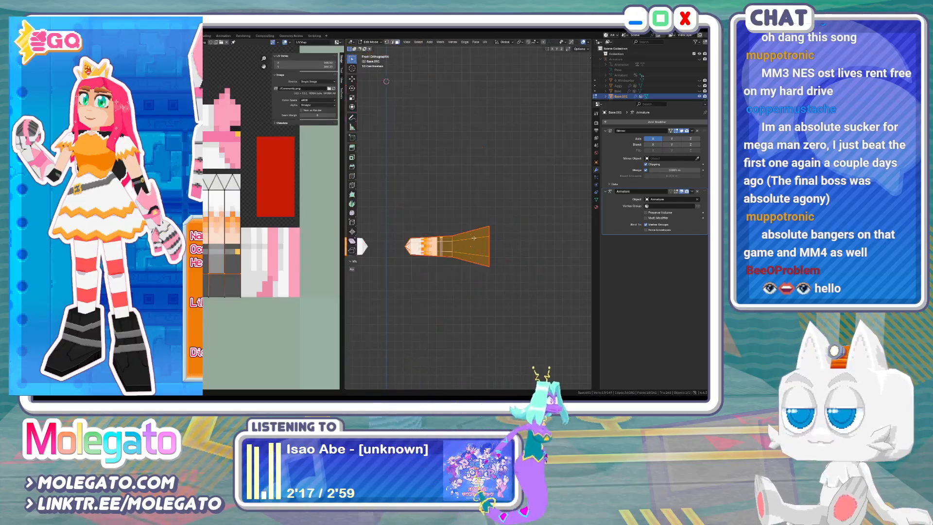
key(KP_Divide)
key(alt+a)
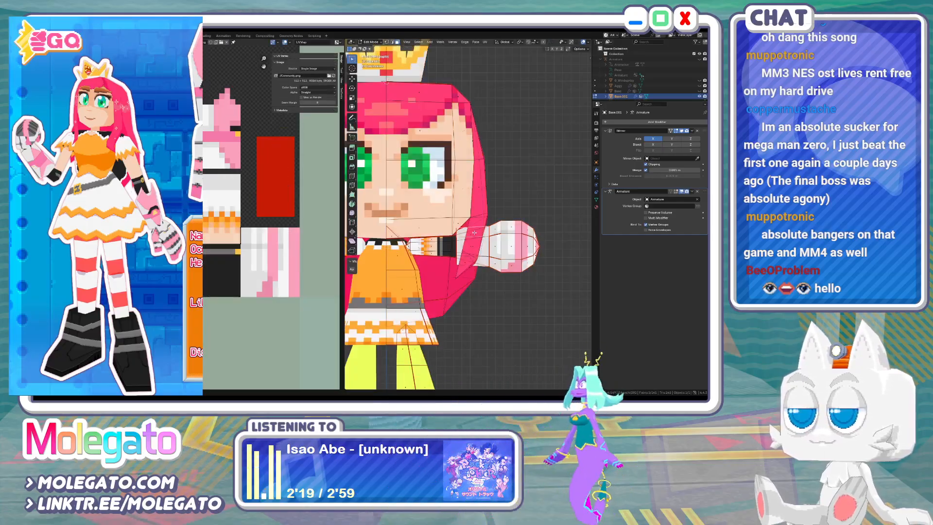
key(ctrl+l)
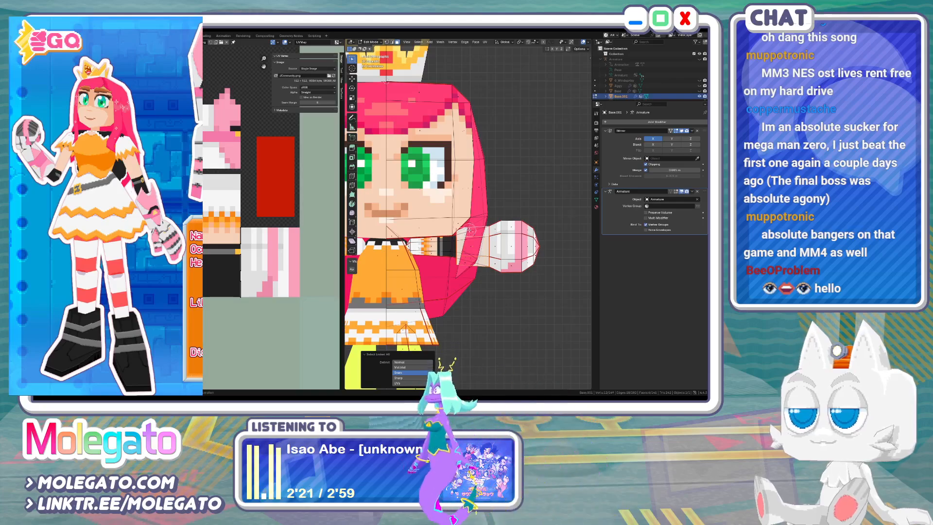
key(ctrl+z)
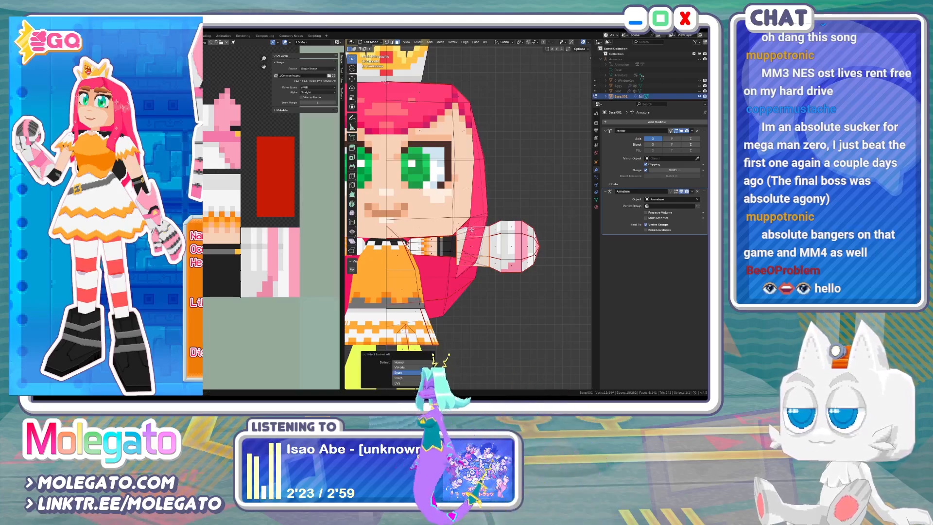
key(ctrl+l)
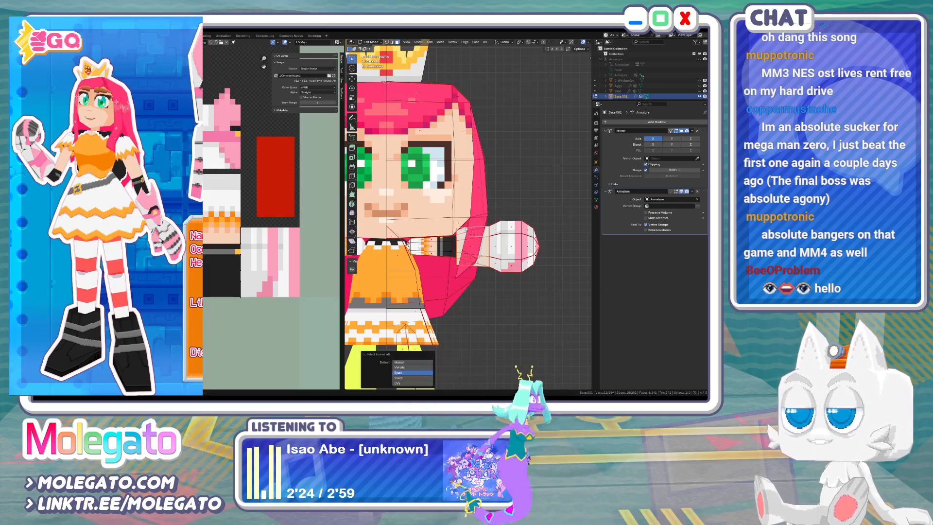
Project the gauntlet cuff's UVs from the front view, bring the island near the character's textures and rotate it 90°
click(485, 43)
click(506, 111)
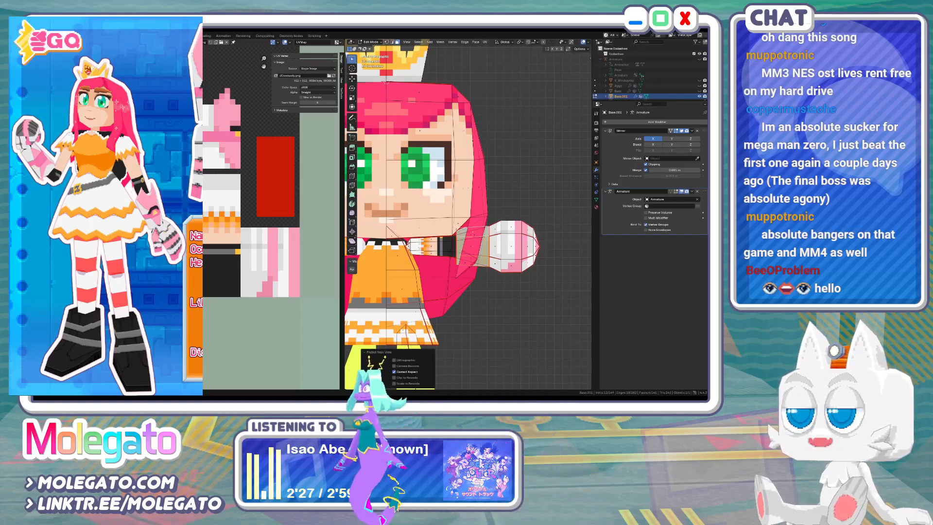
scroll(213, 272, down, 14)
key(a)
key(g)
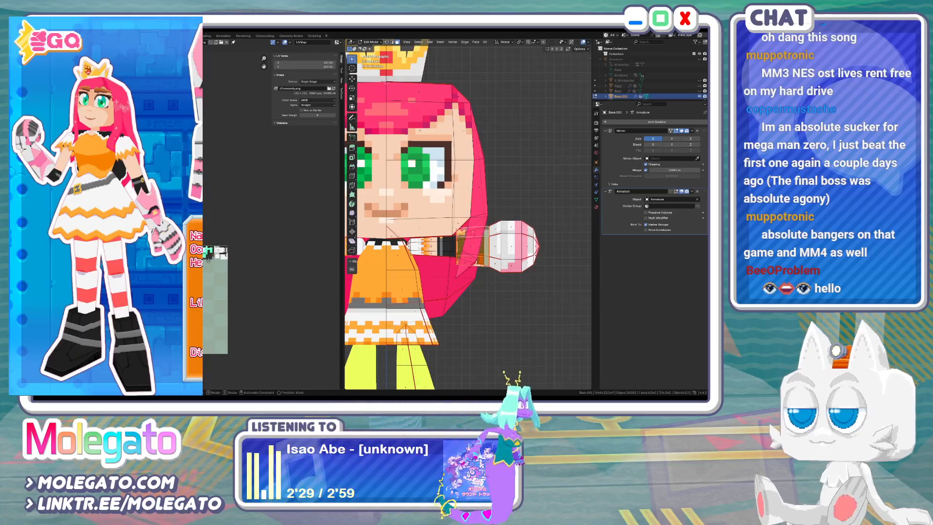
scroll(208, 260, up, 10)
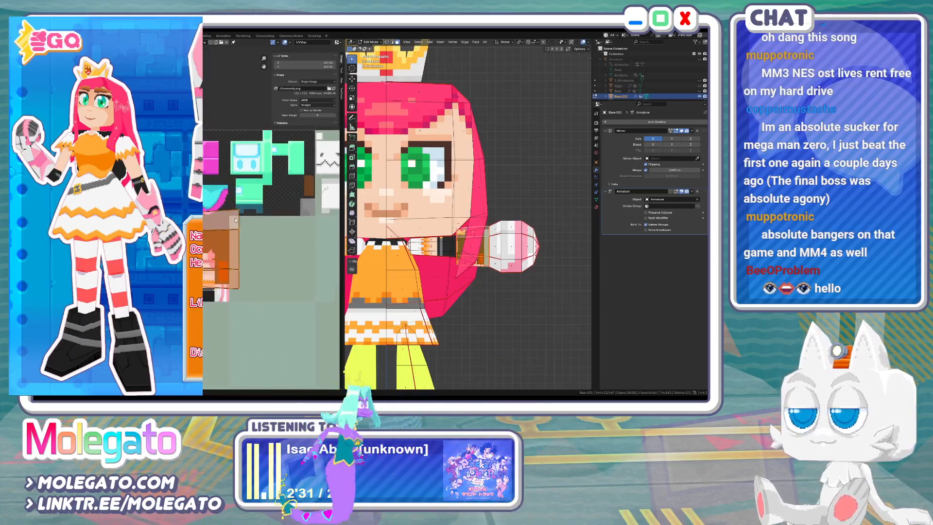
text(r90)
key(Return)
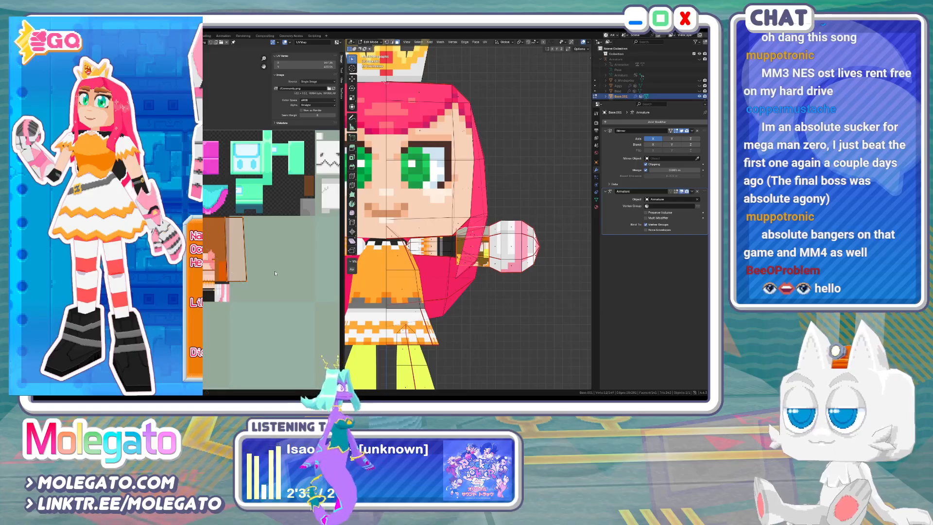
Position the cuff's UV island over the painted cuff texture and align its vertices to the pixel grid
scroll(225, 286, up, 4)
key(g)
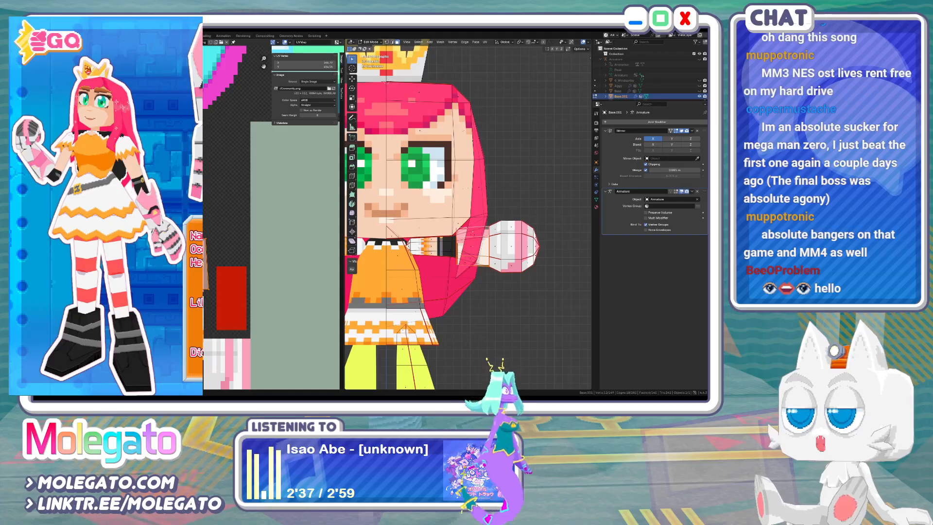
click(229, 310)
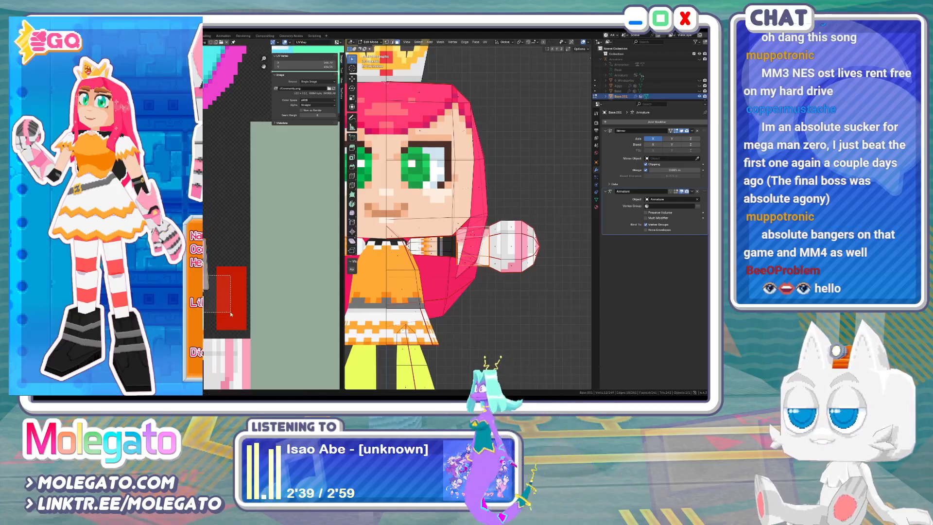
click(209, 272)
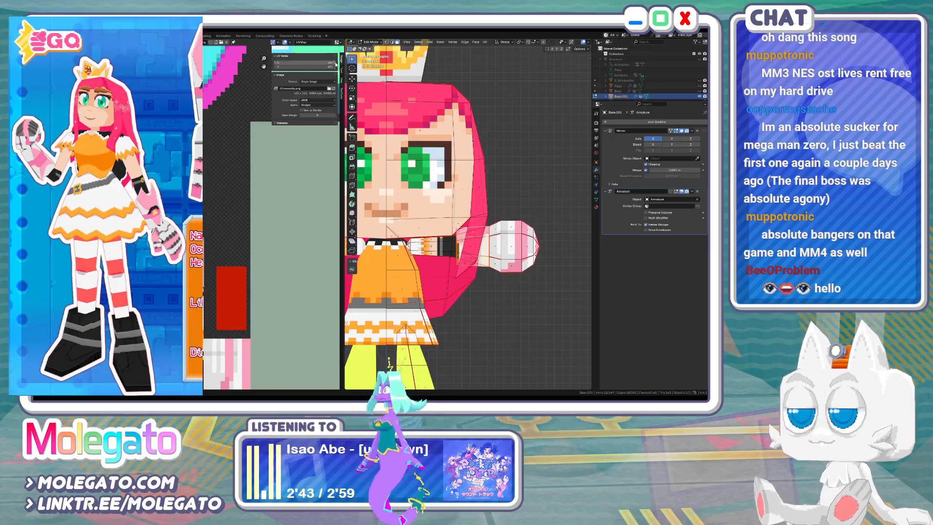
drag(306, 62, 309, 62)
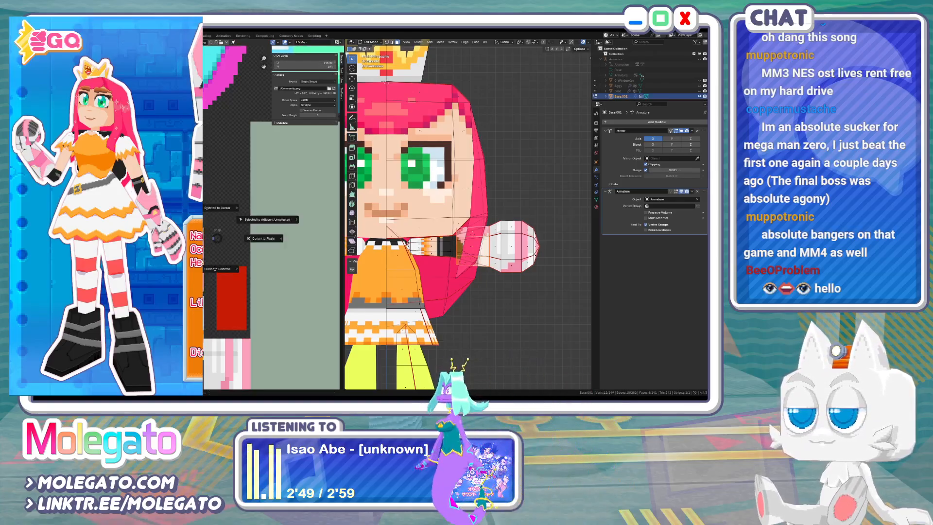
drag(206, 283, 205, 284)
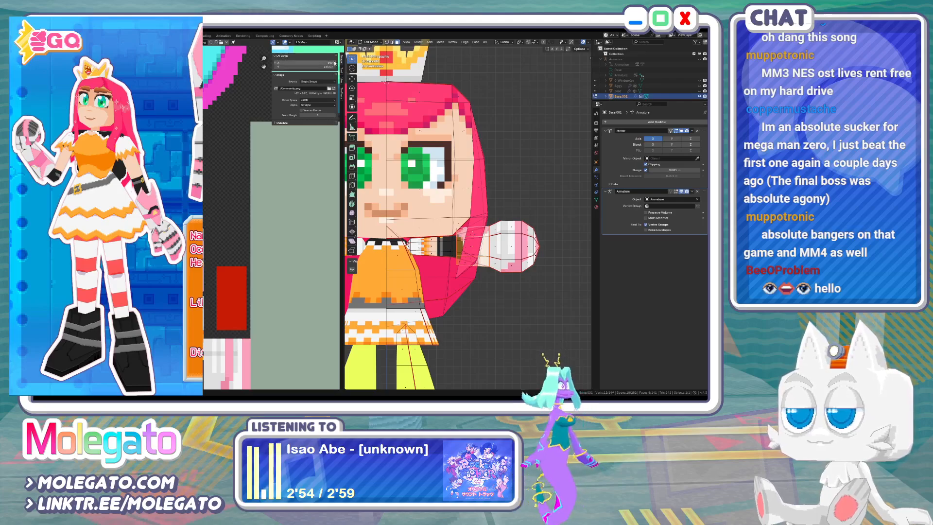
Duplicate the cuff faces in place and recalculate the copy's normals to the inside
key(Tab)
middle_drag(516, 242, 494, 236)
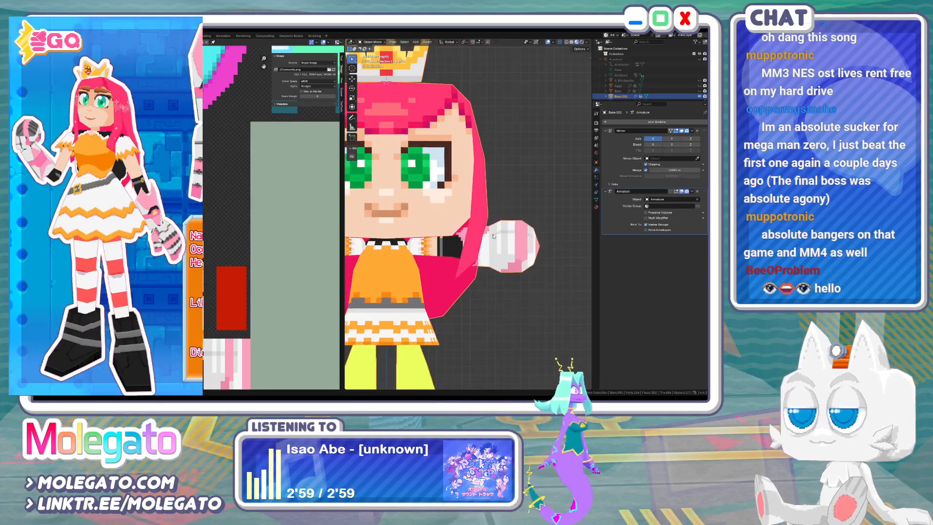
key(Tab)
key(shift+d)
key(Escape)
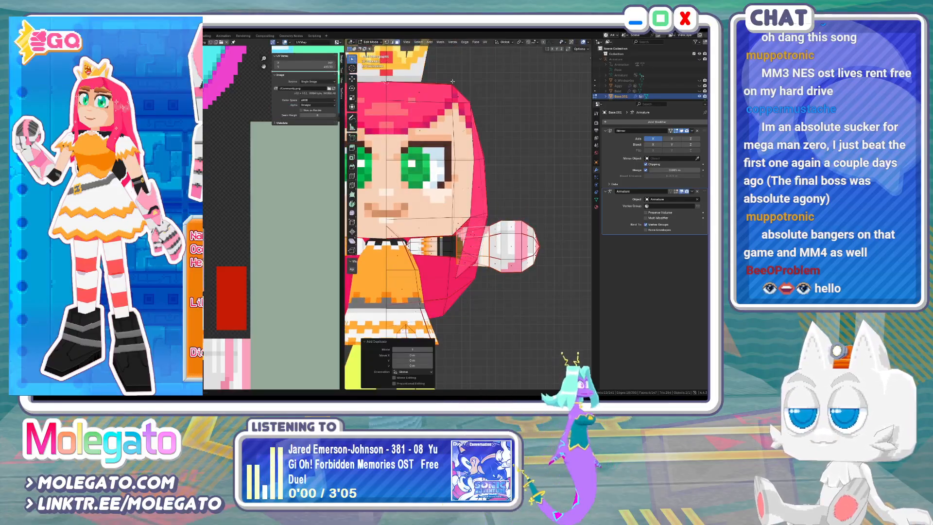
click(485, 42)
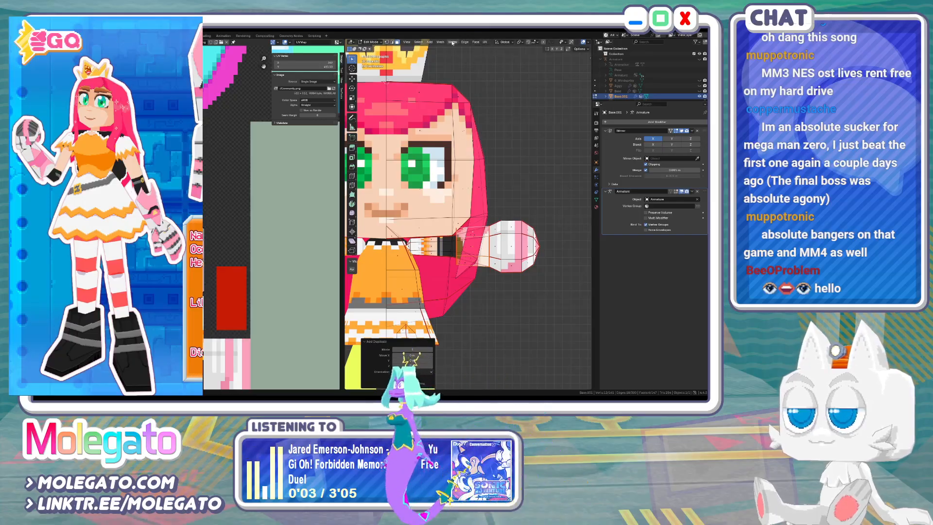
mouse_move(440, 42)
mouse_move(449, 132)
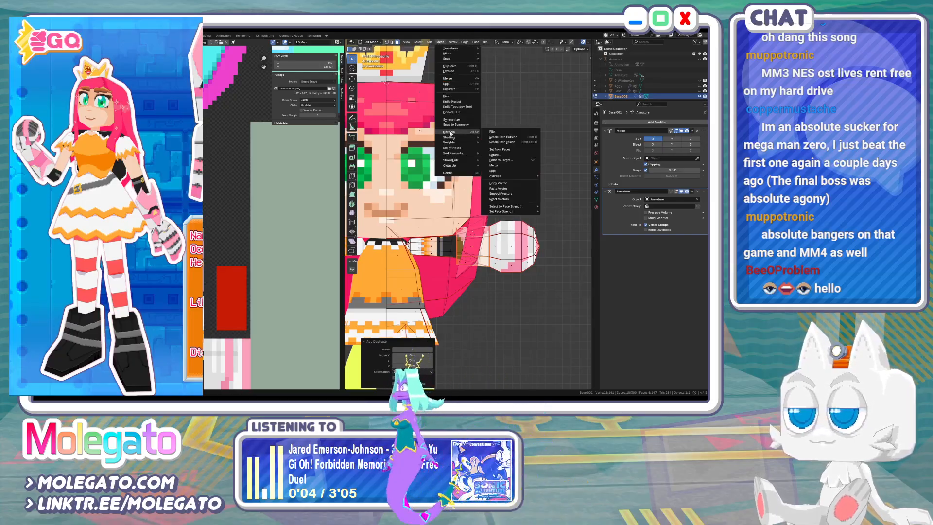
click(491, 142)
Return to Object Mode, save the file and check the character from the side and the front
key(Tab)
scroll(491, 252, down, 3)
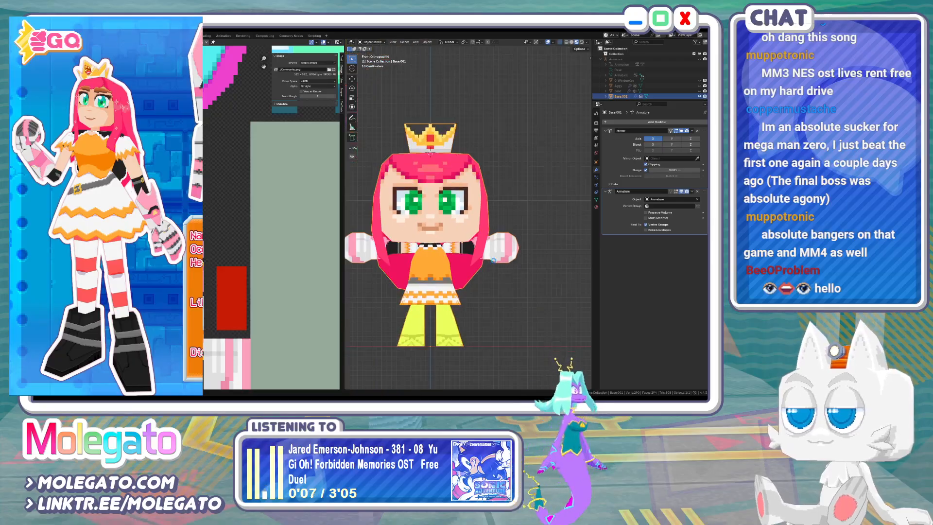
middle_drag(502, 271, 424, 269)
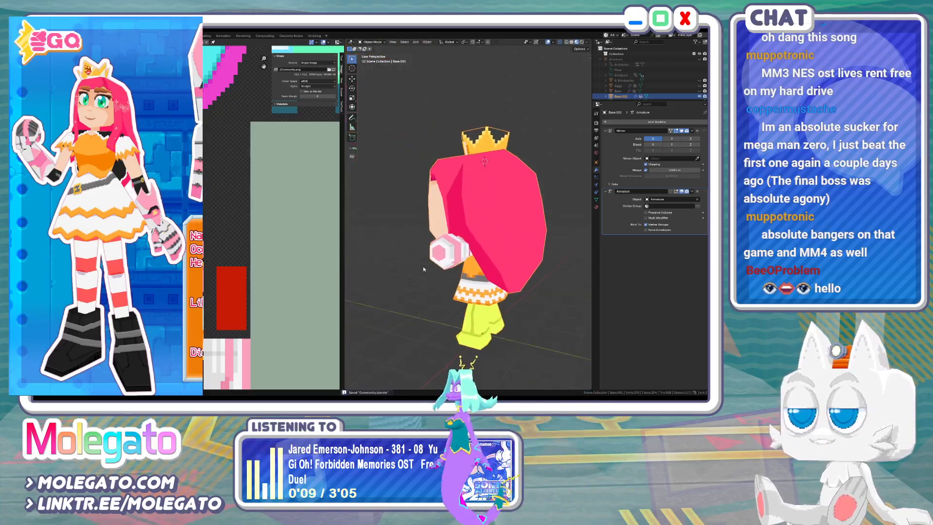
key(KP_1)
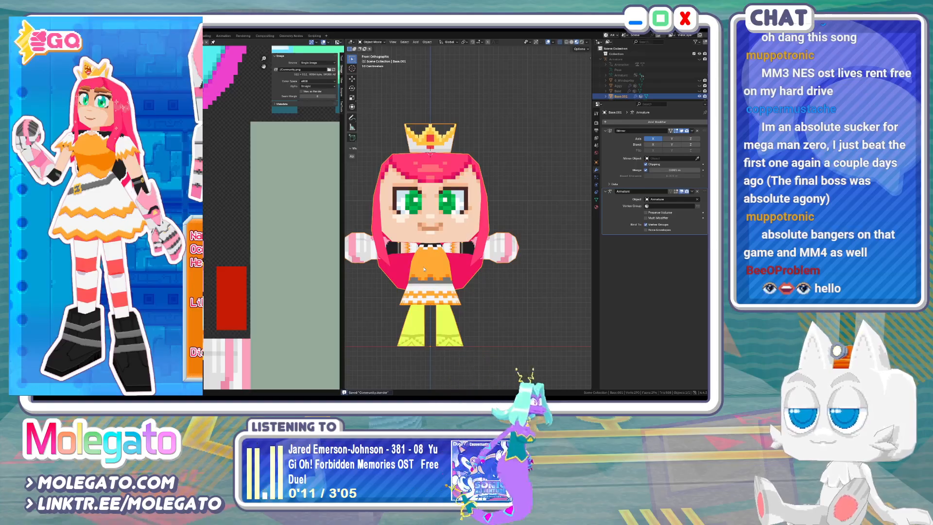
Switch to Aseprite and examine the striped stockings and black boots in the reference artwork
key(alt+Tab)
key(ctrl+Tab)
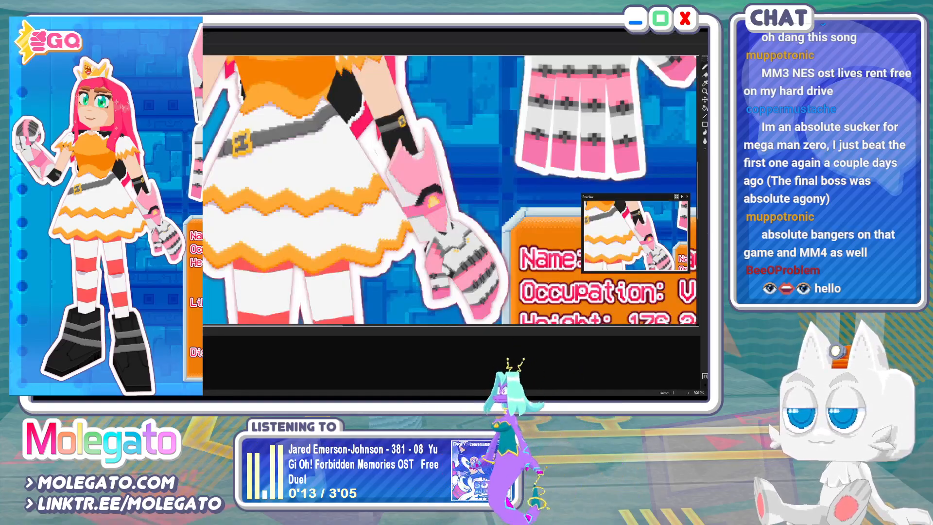
middle_drag(316, 255, 349, 54)
middle_drag(330, 176, 378, 54)
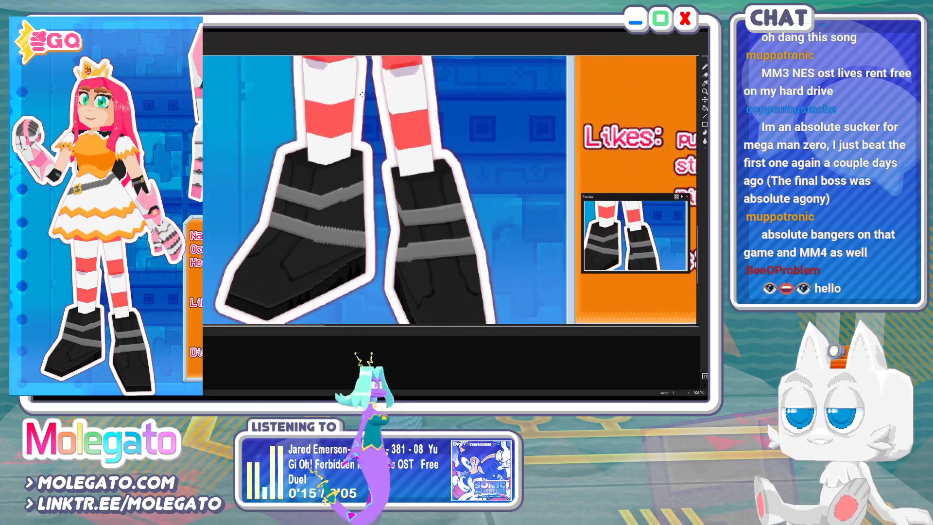
On the texture sheet, select the lower part of the yellow leg texture and fill its flat areas black for the boot
key(ctrl+Tab)
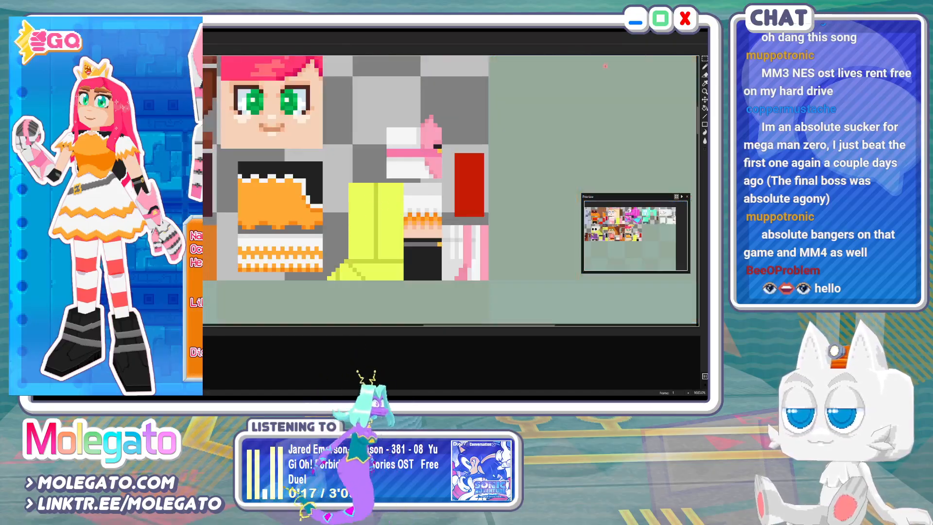
key(w)
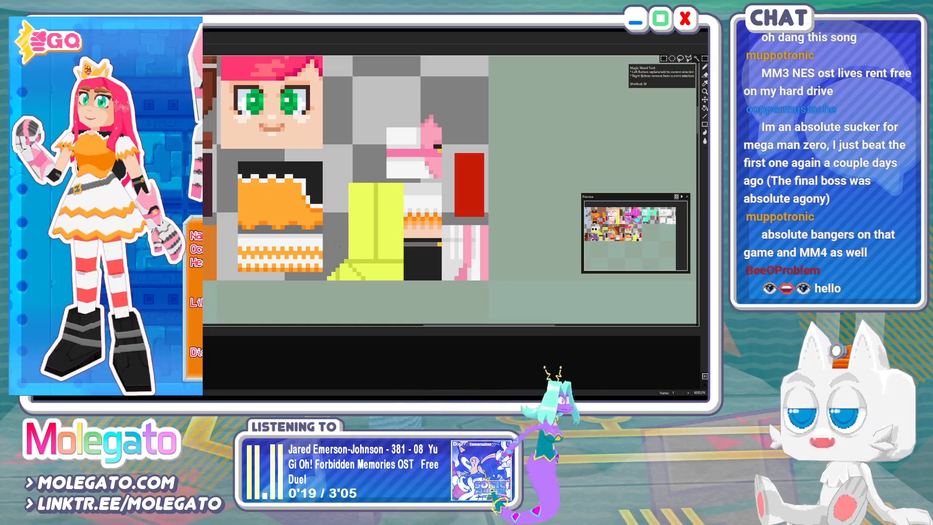
click(401, 277)
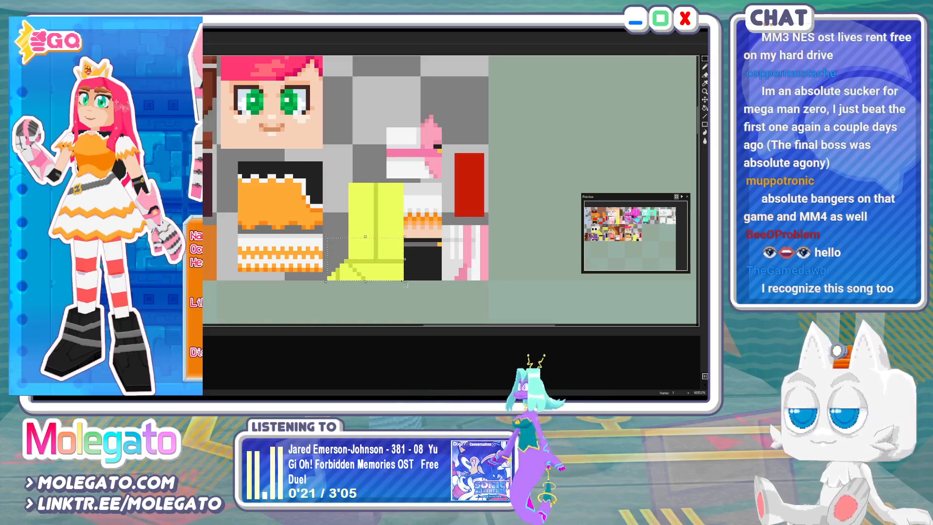
key(g)
click(364, 251)
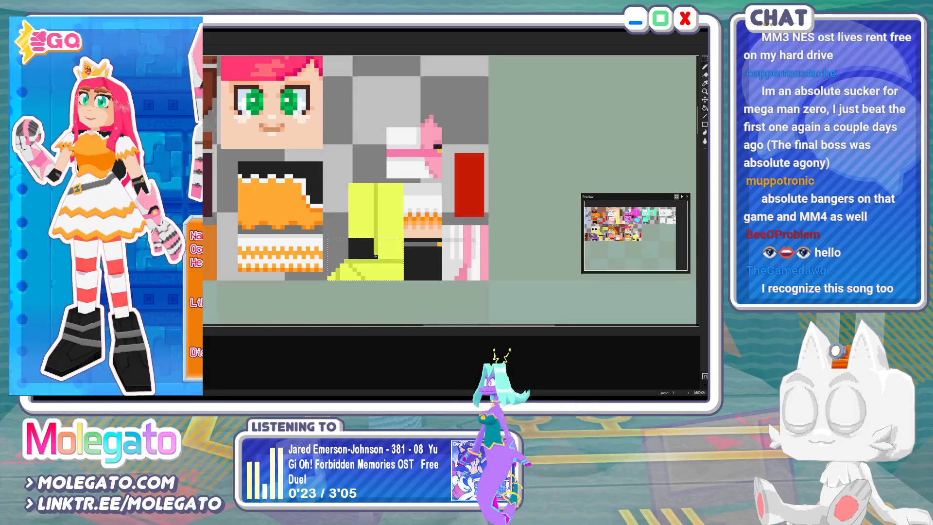
click(375, 242)
click(390, 249)
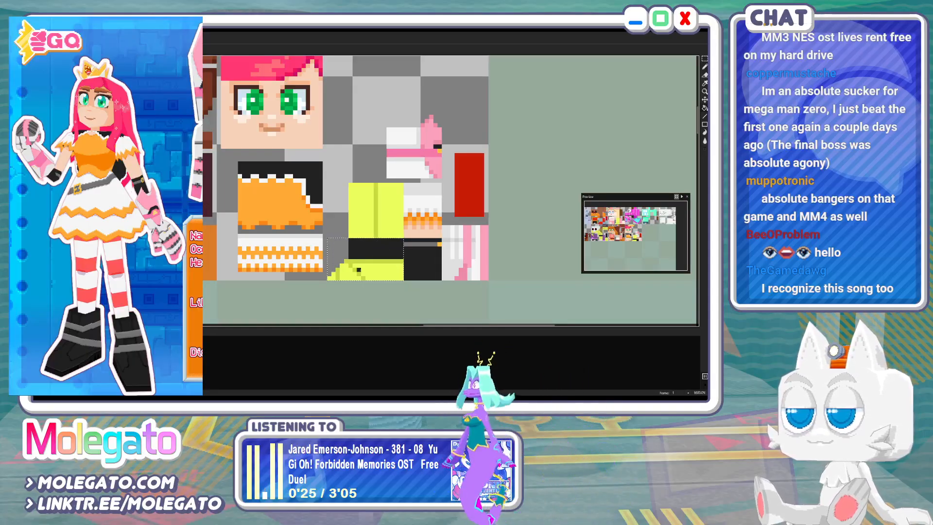
click(384, 273)
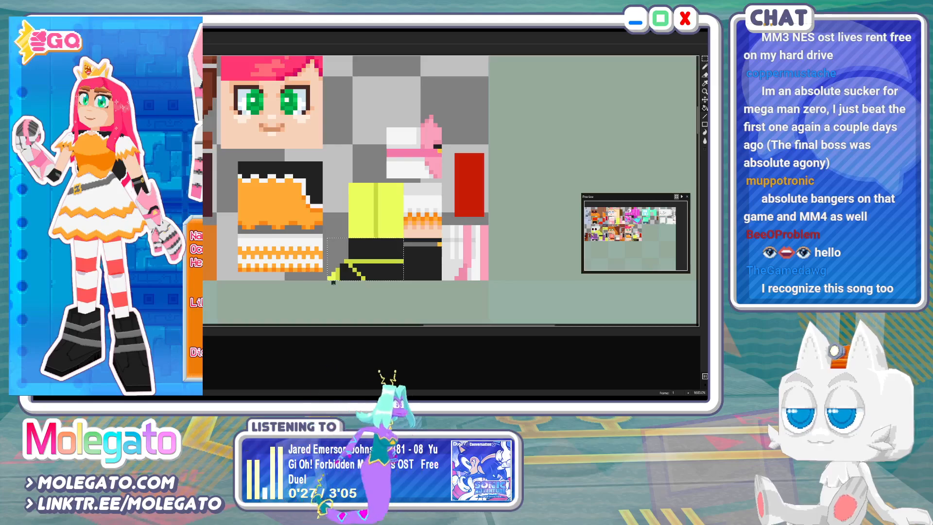
Following the boot reference, replace the boot texture's remaining yellow lines with grey and dark shades and add a grey band
key(ctrl+Tab)
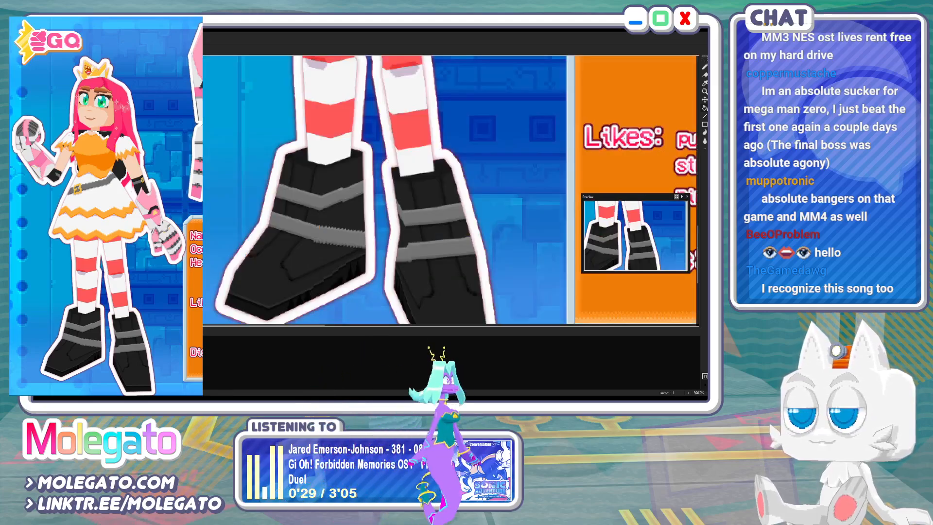
key(ctrl+Tab)
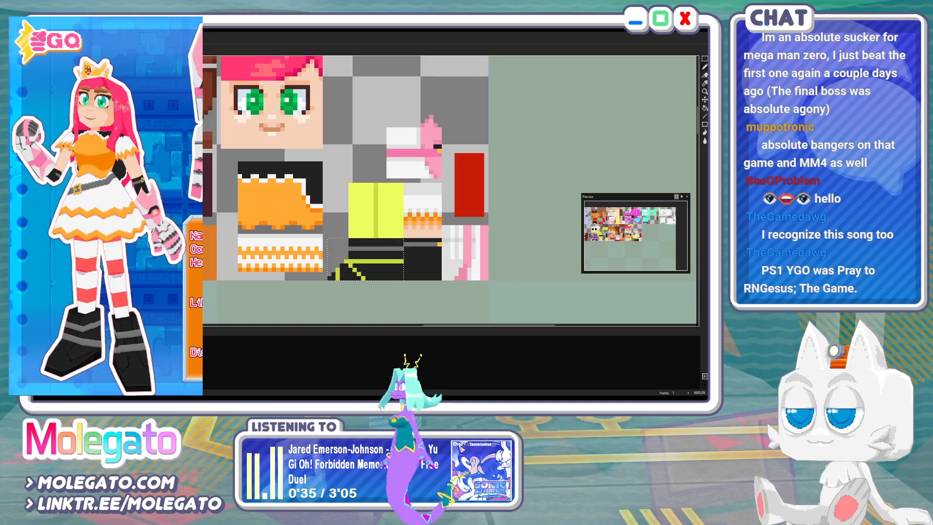
key(ctrl+Tab)
key(ctrl+Tab)
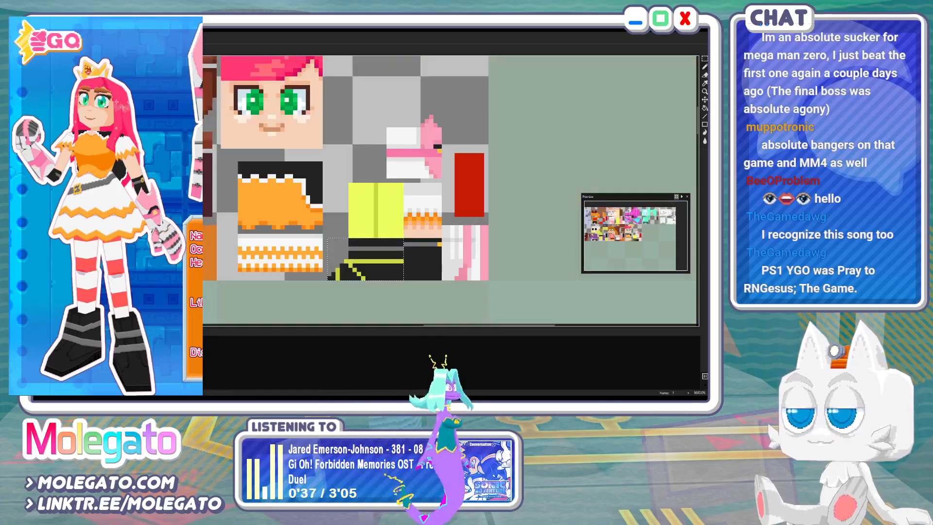
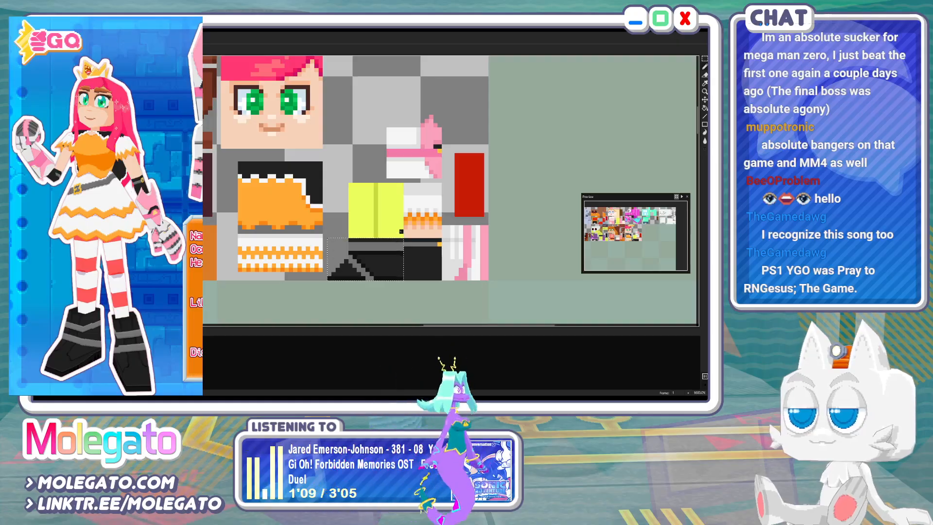
click(705, 59)
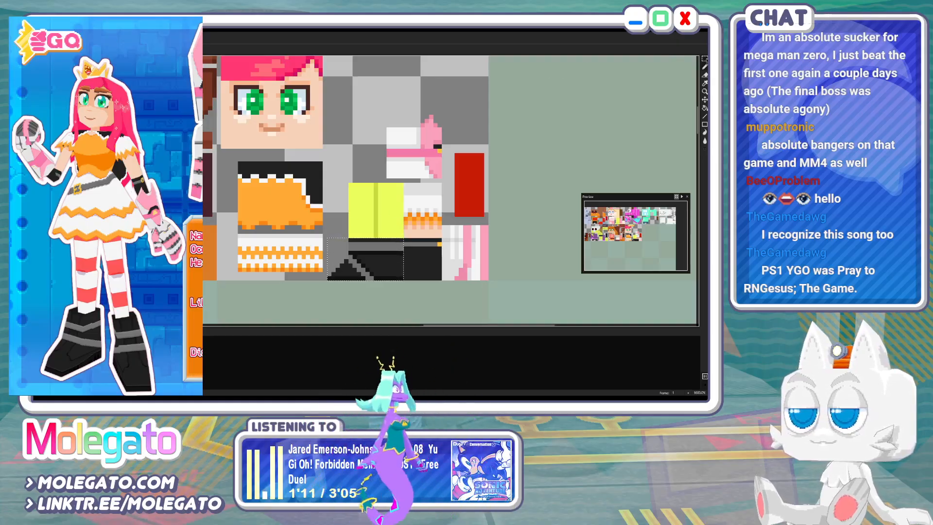
Following the stocking reference, recolour the yellow leg texture white, paint horizontal red stripes across it and save the texture sheet
drag(348, 183, 401, 236)
key(b)
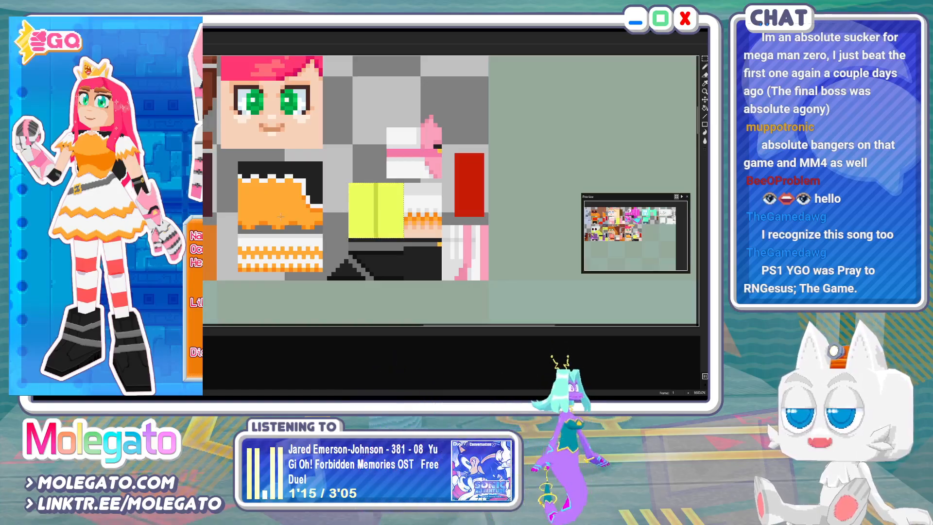
key(ctrl+Tab)
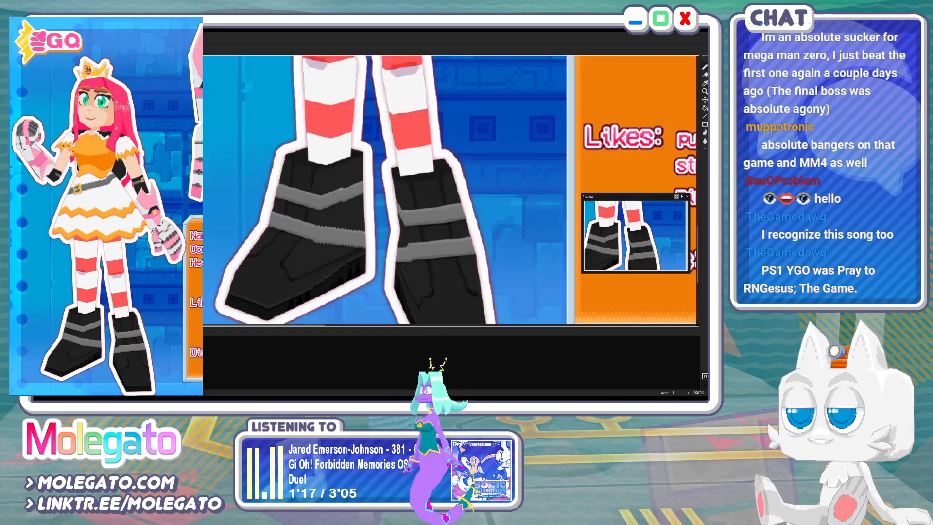
key(ctrl+Tab)
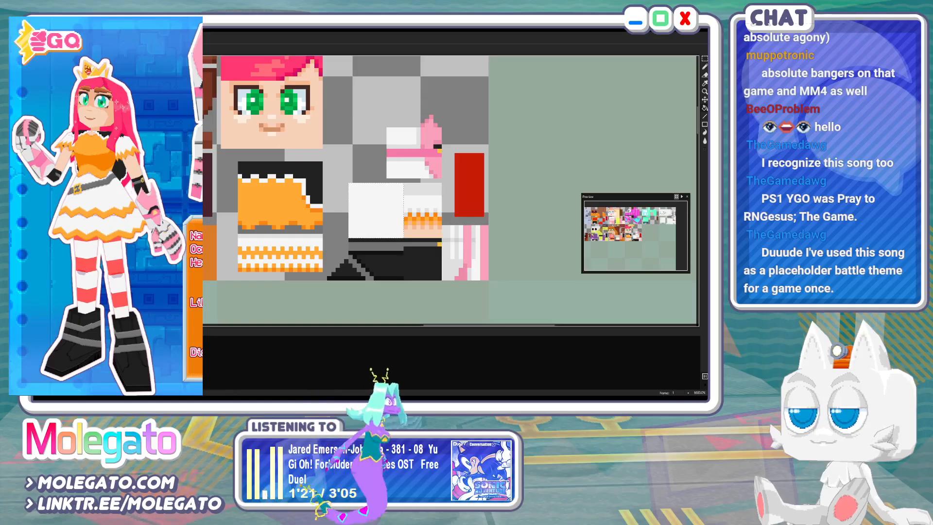
key(ctrl+Tab)
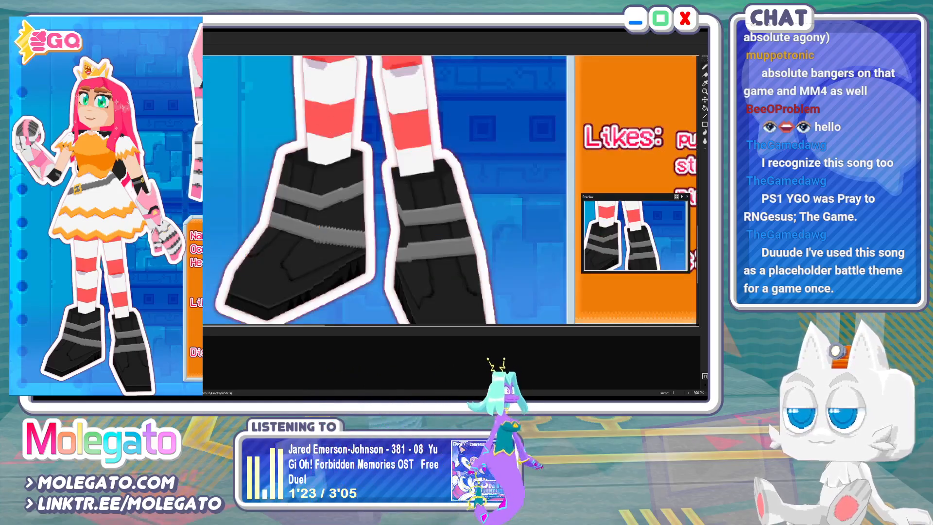
key(ctrl+Tab)
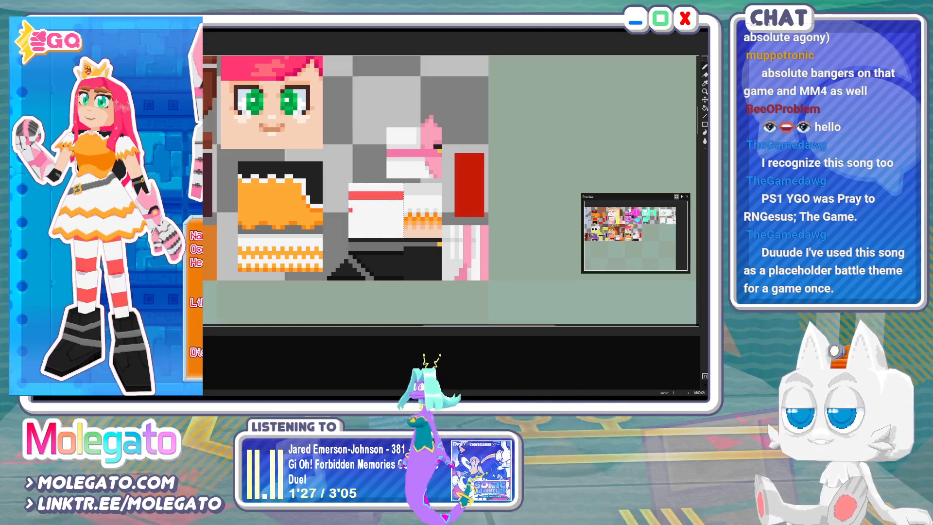
mouse_move(350, 210)
mouse_down()
mouse_move(402, 210)
mouse_move(350, 214)
mouse_move(402, 227)
mouse_up()
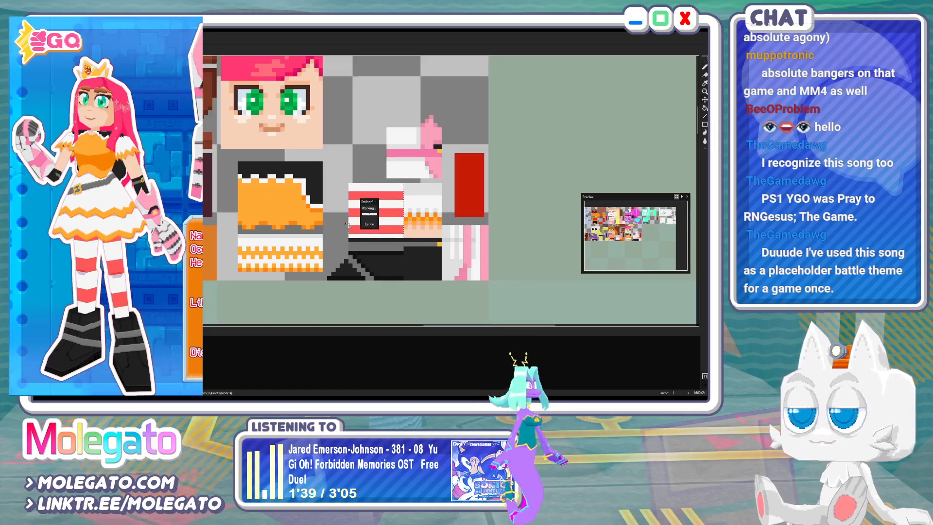
Switch to Blender, reload the texture image and view the textured character from the front in the Layout workspace
key(alt+Tab)
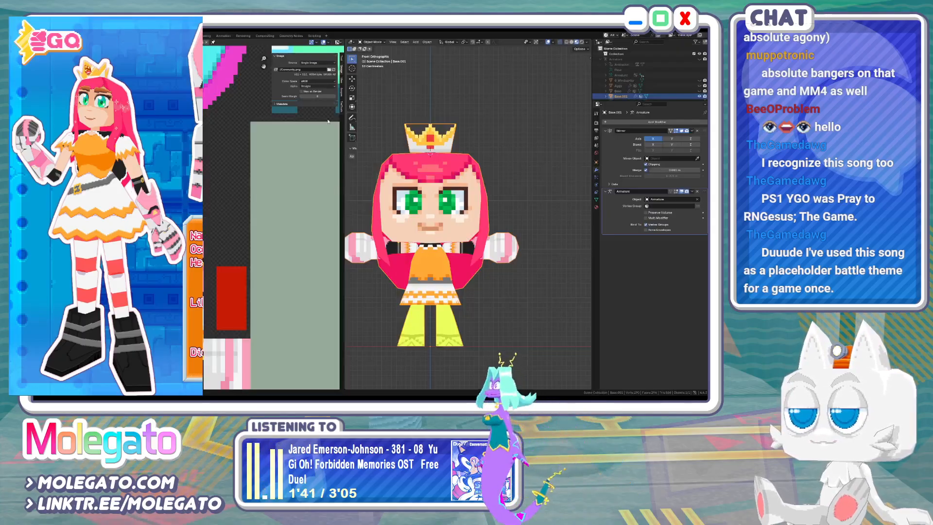
click(333, 69)
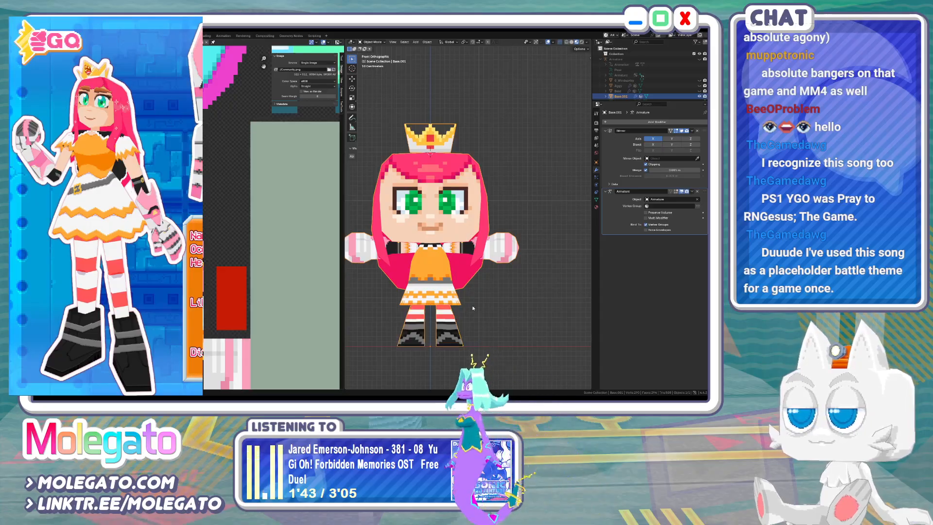
middle_drag(485, 298, 486, 275)
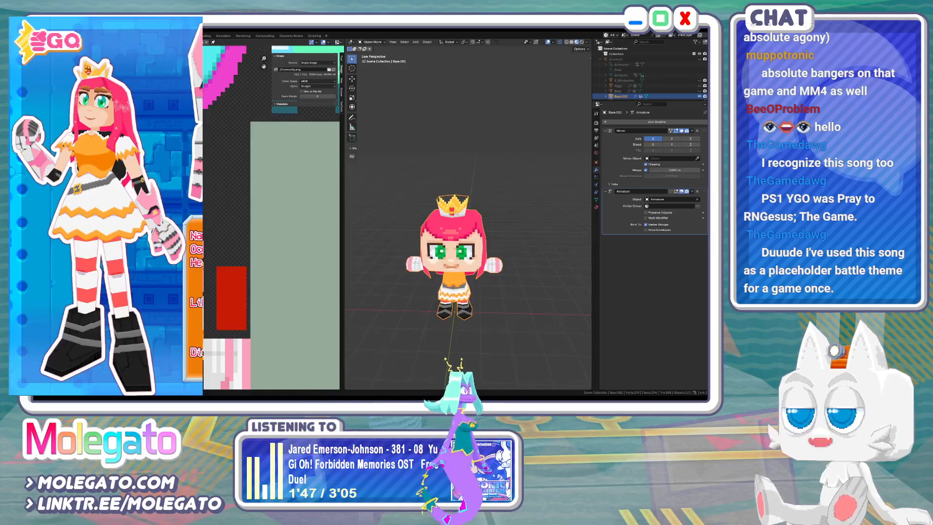
click(106, 36)
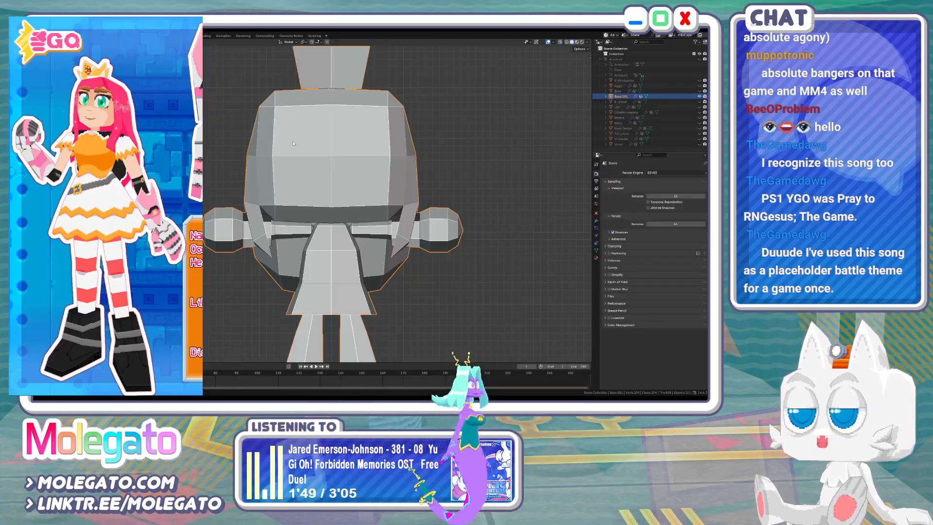
key(z)
click(293, 171)
key(KP_1)
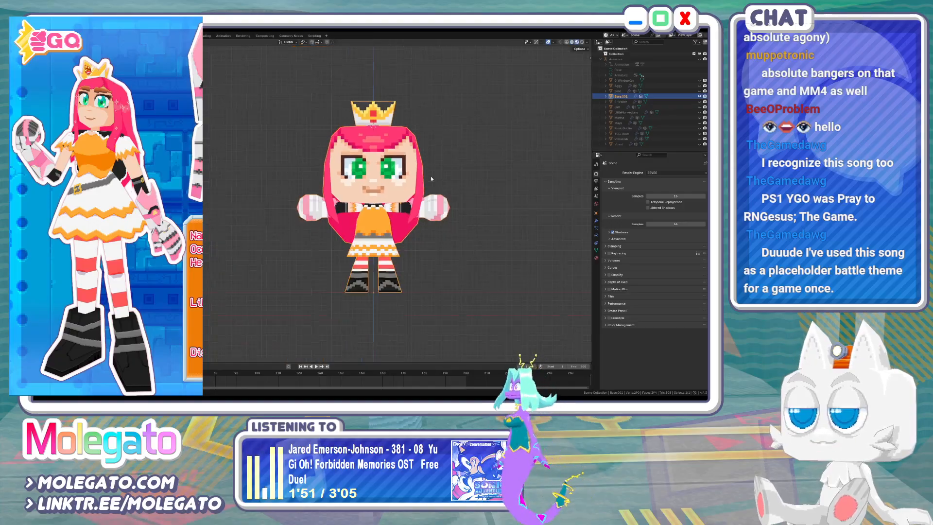
Rename the character object as GauntletQueen
double_click(624, 97)
text(GauntletQue)
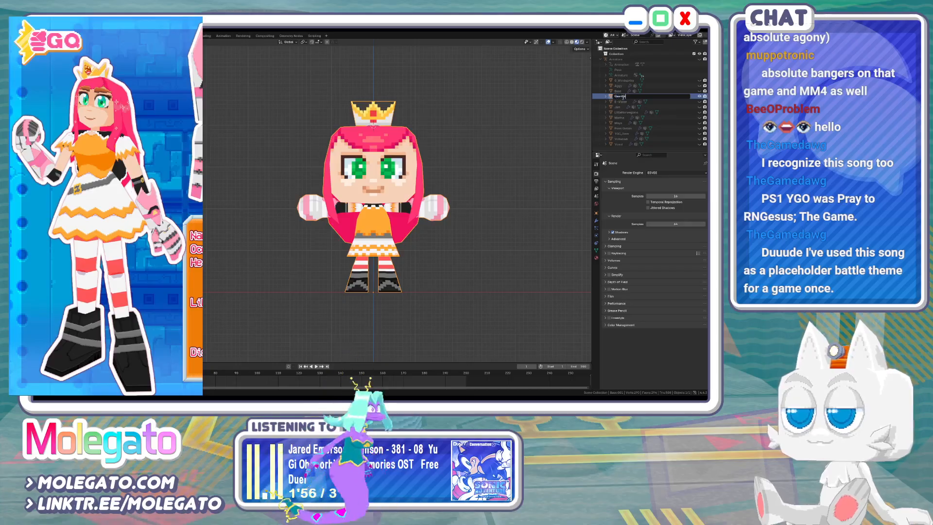
text(en)
key(Return)
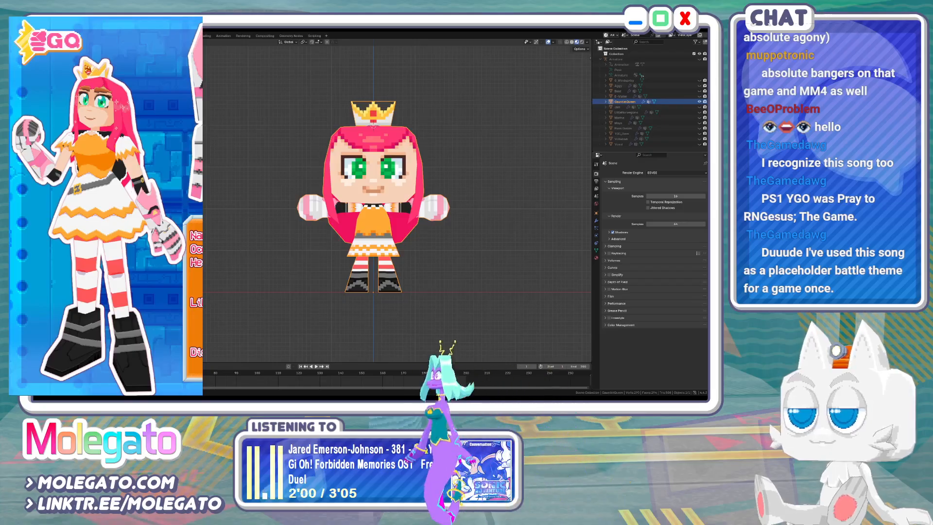
Apply the character's Mirror modifier, keeping the Armature modifier
click(597, 220)
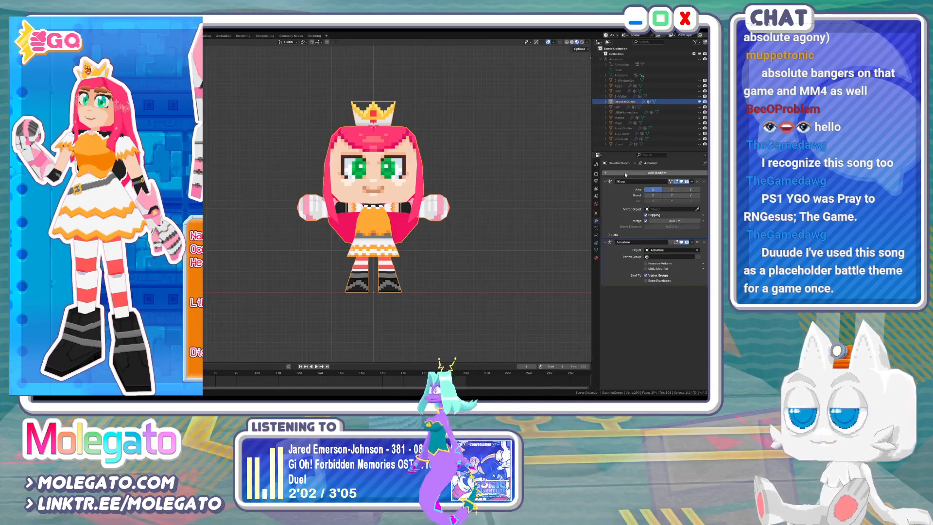
click(692, 181)
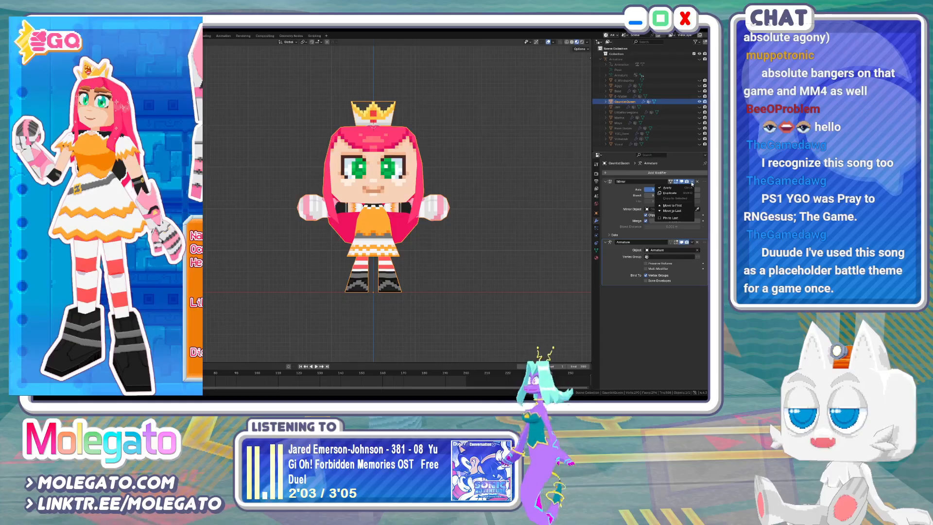
click(669, 188)
Select the face and fringe faces on one half of the head and mirror their UVs by -1 onto the texture's other half
key(Tab)
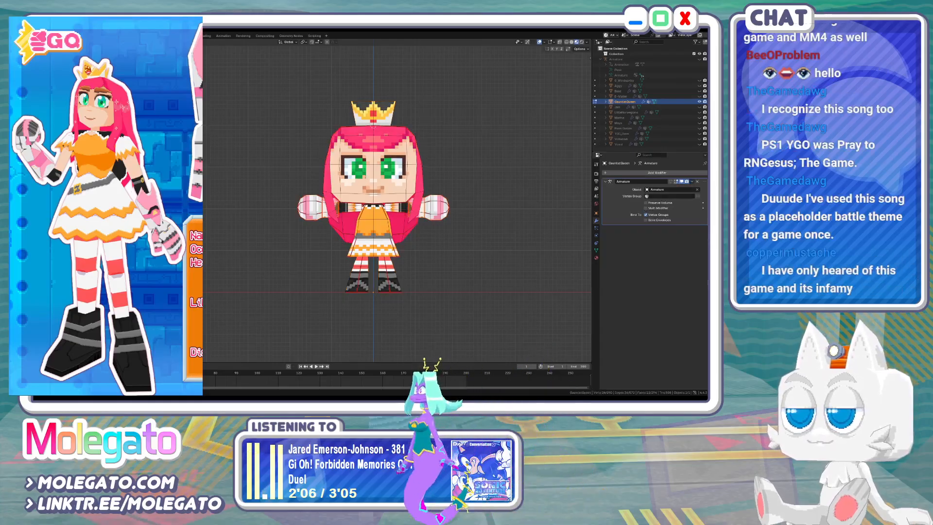
key(l)
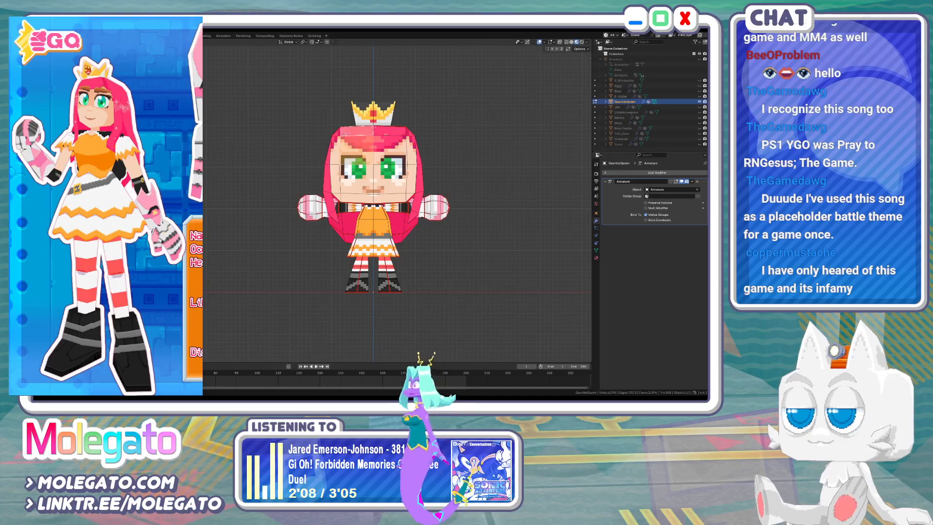
shift+click(352, 184)
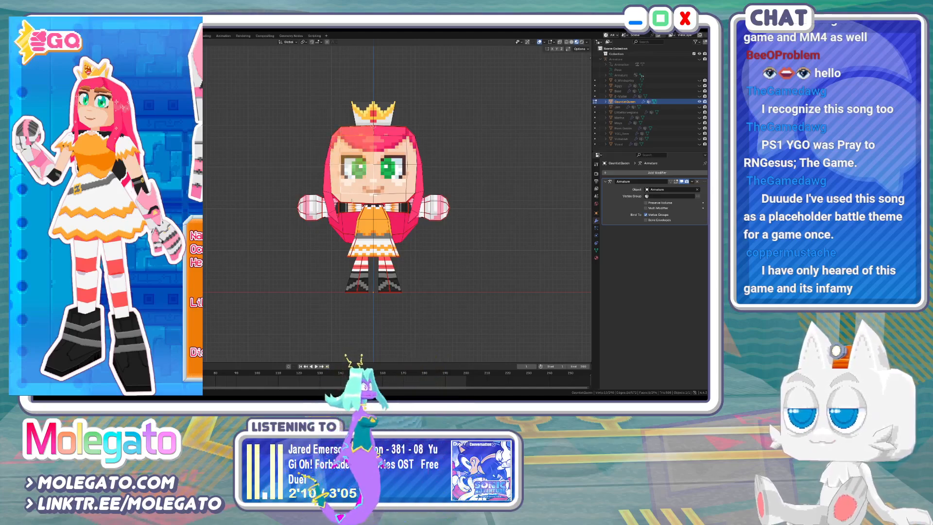
shift+click(359, 170)
shift+click(347, 198)
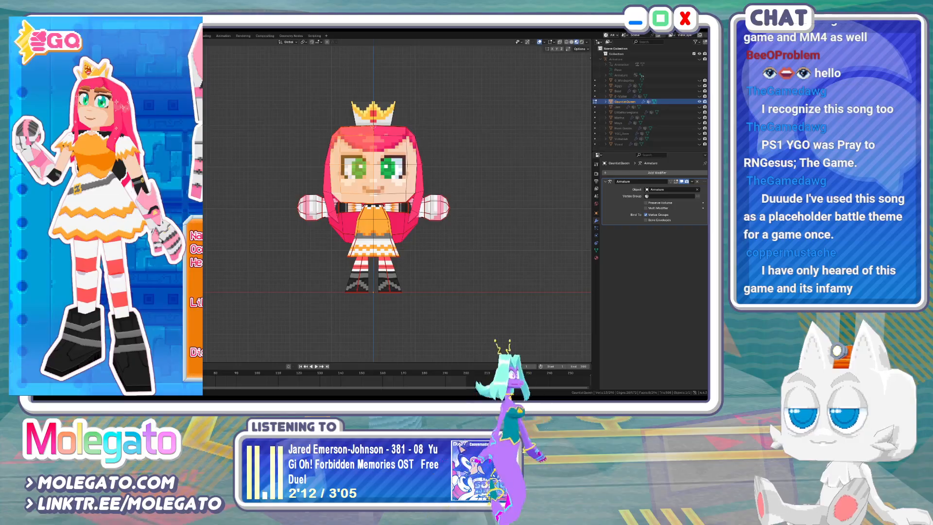
click(160, 35)
scroll(311, 164, down, 3)
middle_drag(282, 160, 316, 262)
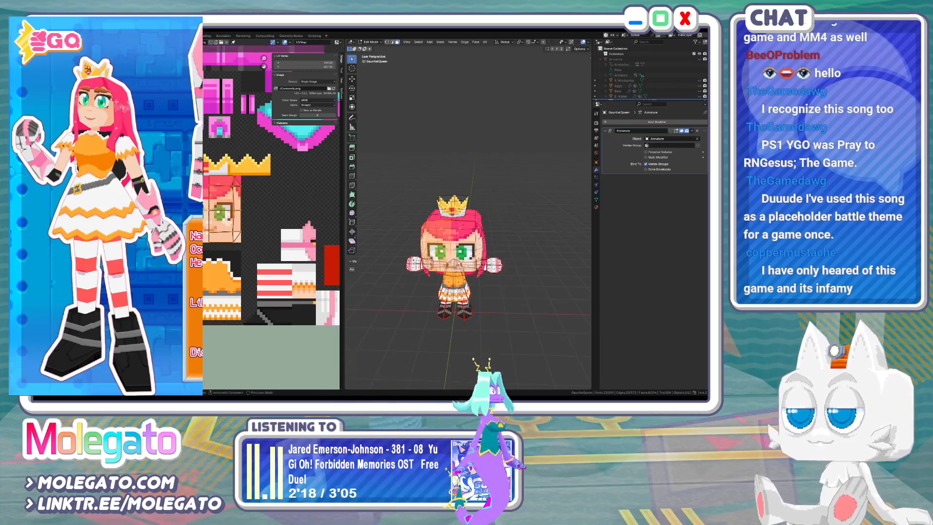
text(-1)
key(Return)
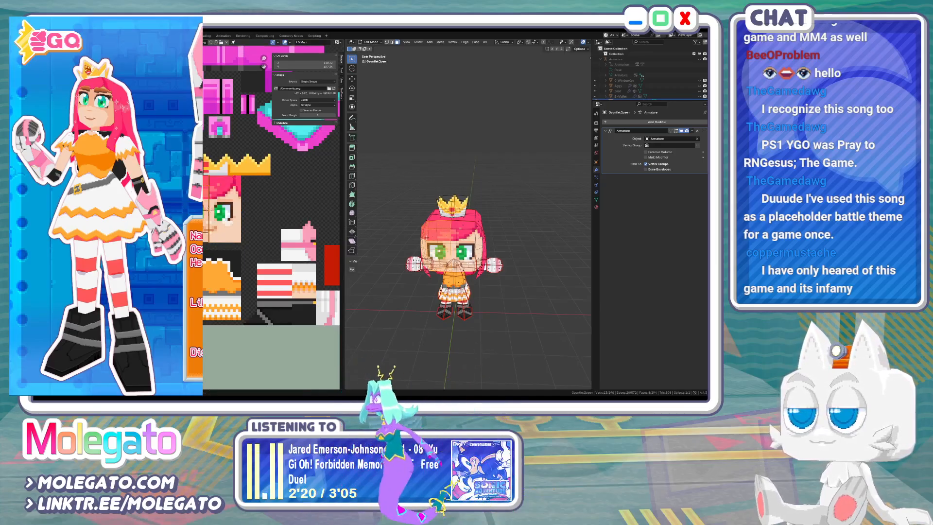
key(Tab)
key(KP_1)
scroll(432, 243, up, 3)
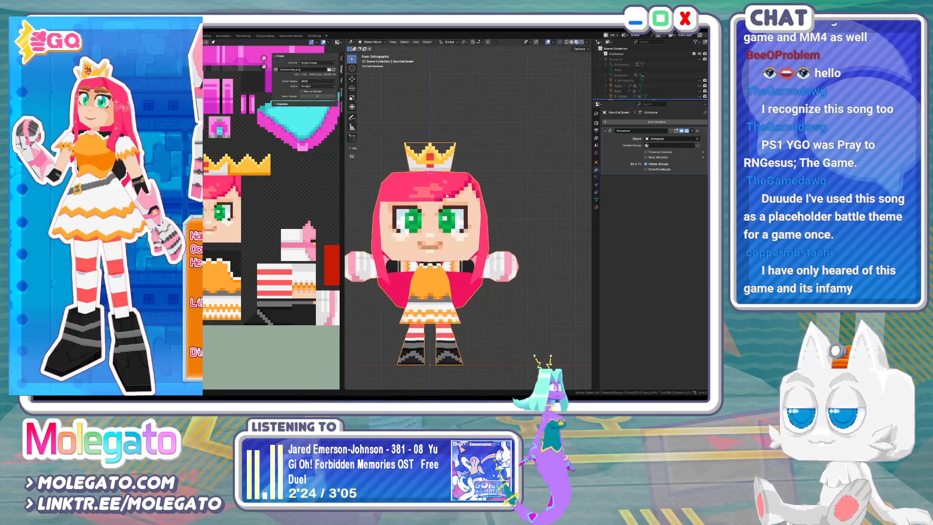
Select the whole crown, shift it to one side of the head and tilt it so it rests at an angle, as in the reference
key(Tab)
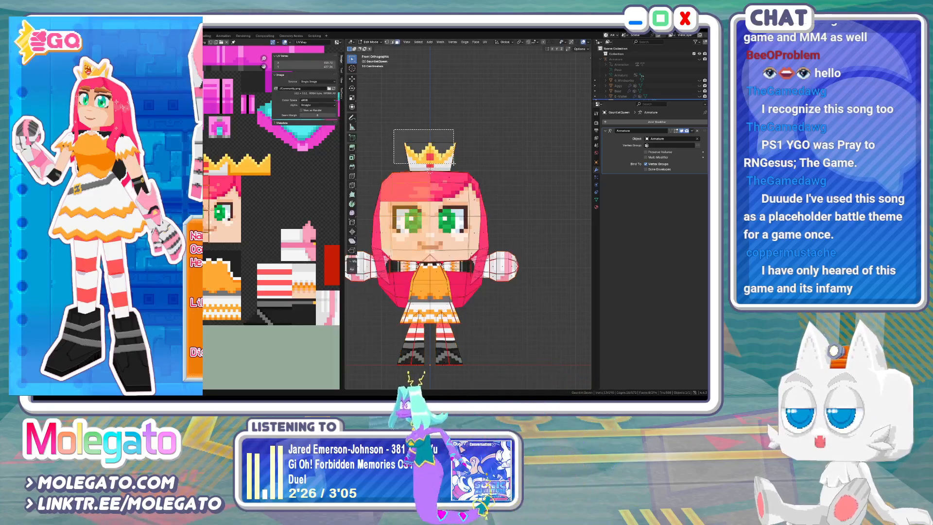
key(g)
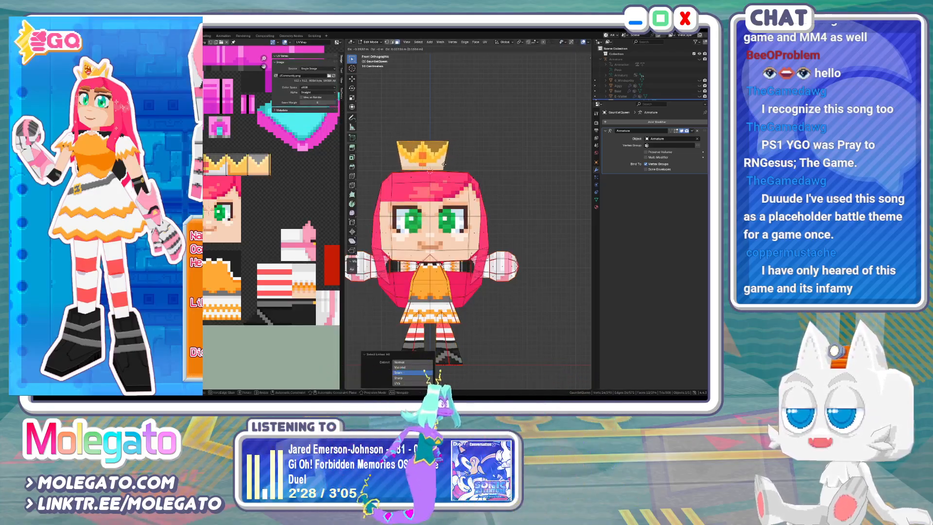
click(434, 165)
key(r)
click(440, 157)
key(g)
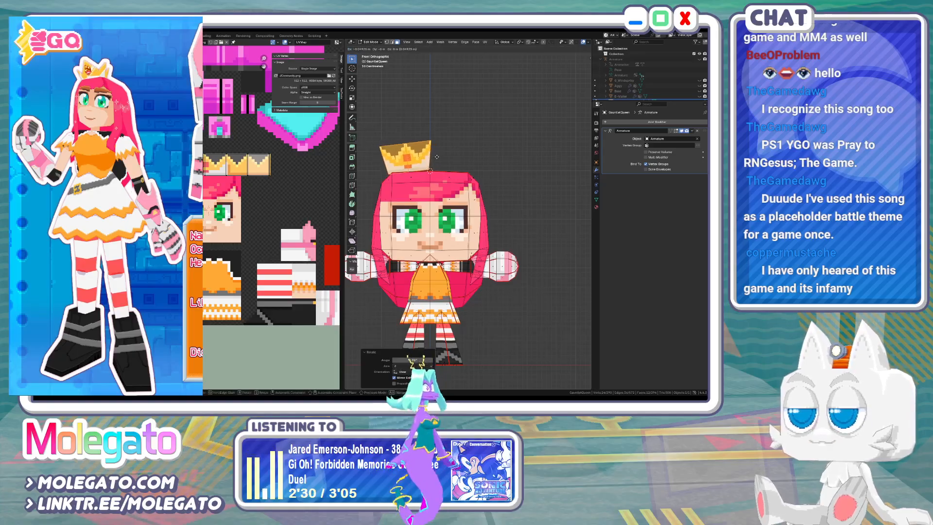
click(436, 157)
key(Tab)
scroll(439, 170, down, 3)
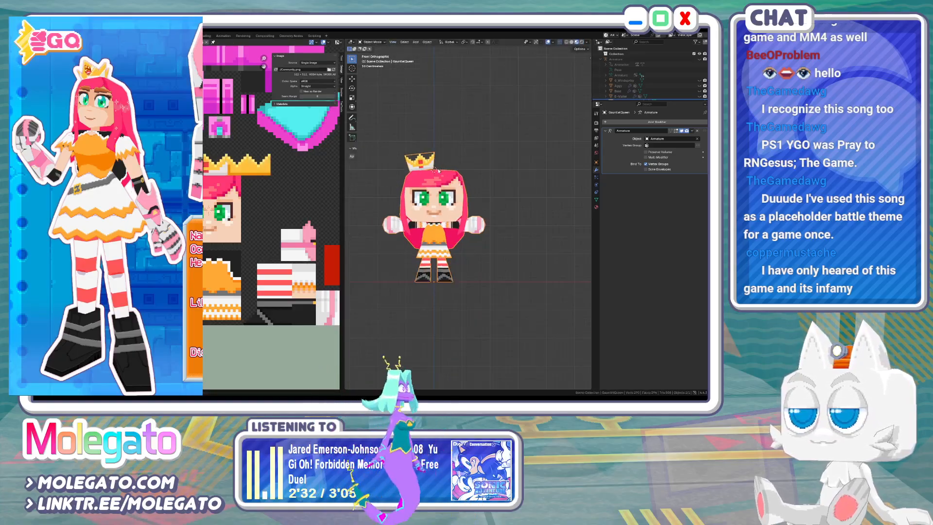
Return to the Layout workspace, check the finished character from several angles and save the file
click(108, 36)
scroll(363, 200, down, 4)
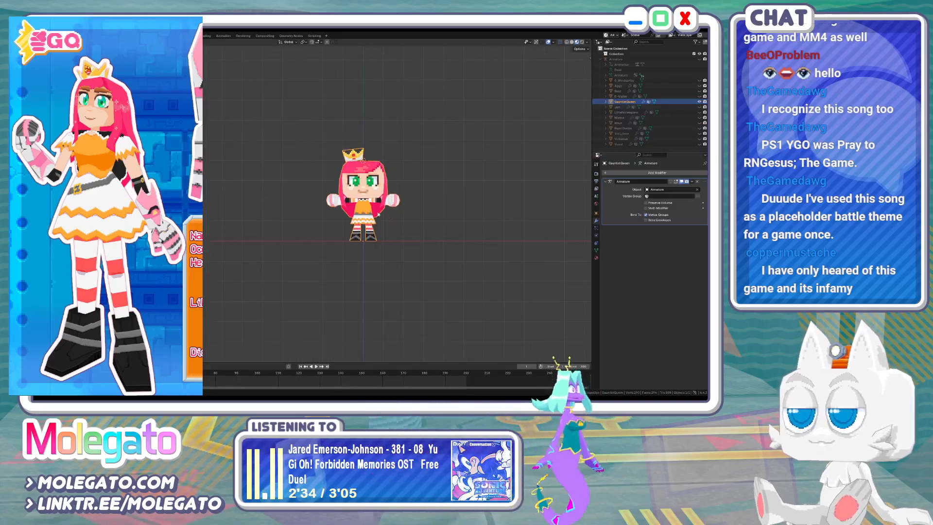
middle_drag(376, 204, 383, 225)
key(KP_1)
key(ctrl+s)
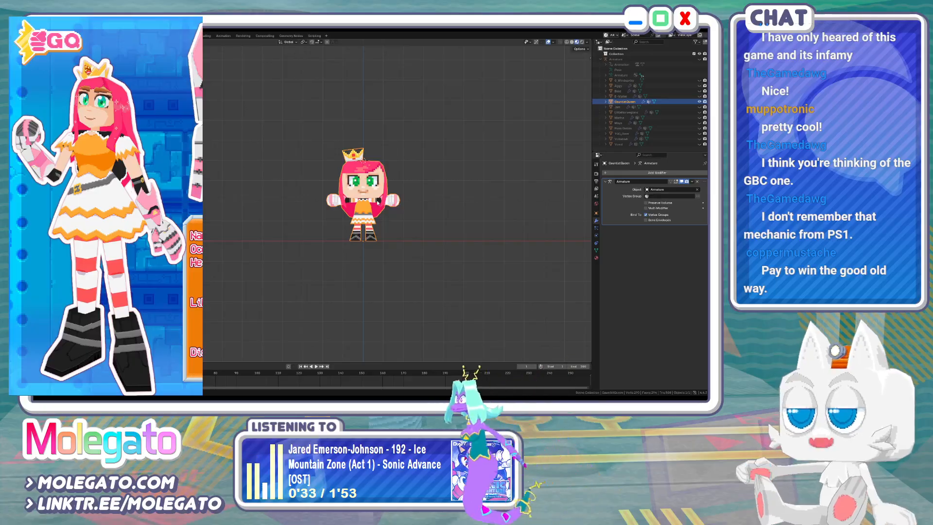
middle_drag(383, 223, 377, 202)
key(KP_1)
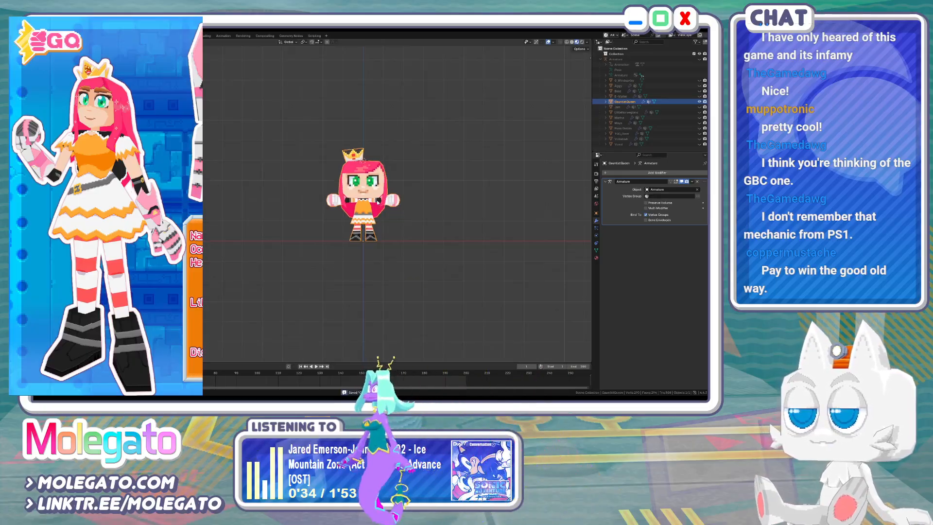
Hide the GauntletQueen model, show the grey base character, duplicate it in place and hide the original base
click(700, 101)
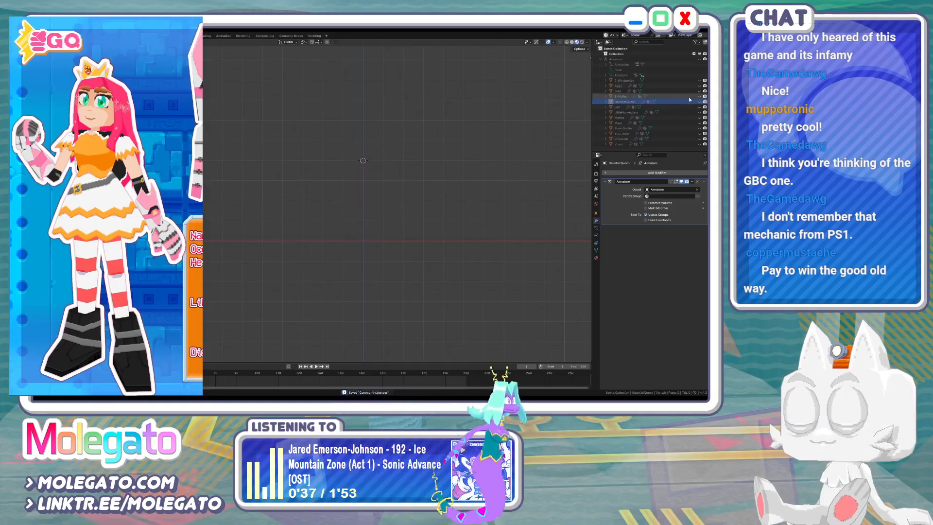
click(699, 91)
click(381, 211)
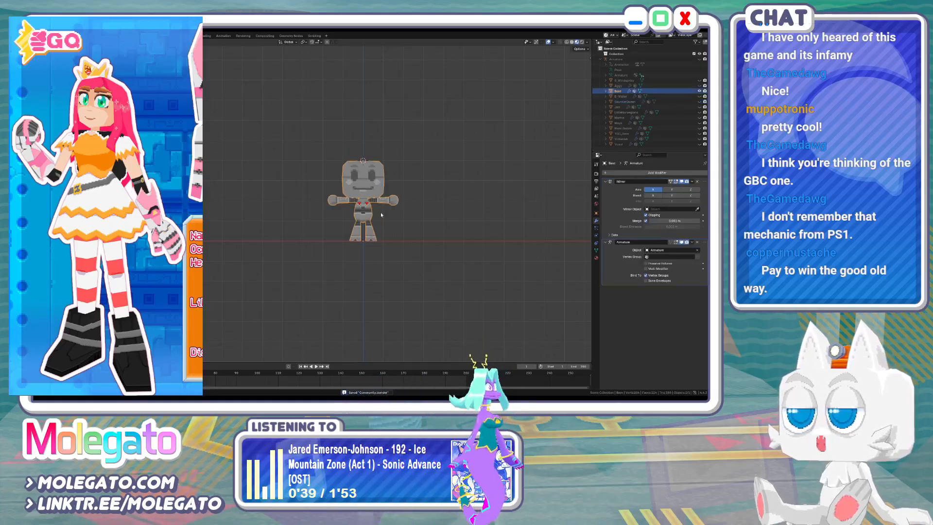
key(shift+d)
right_click(382, 215)
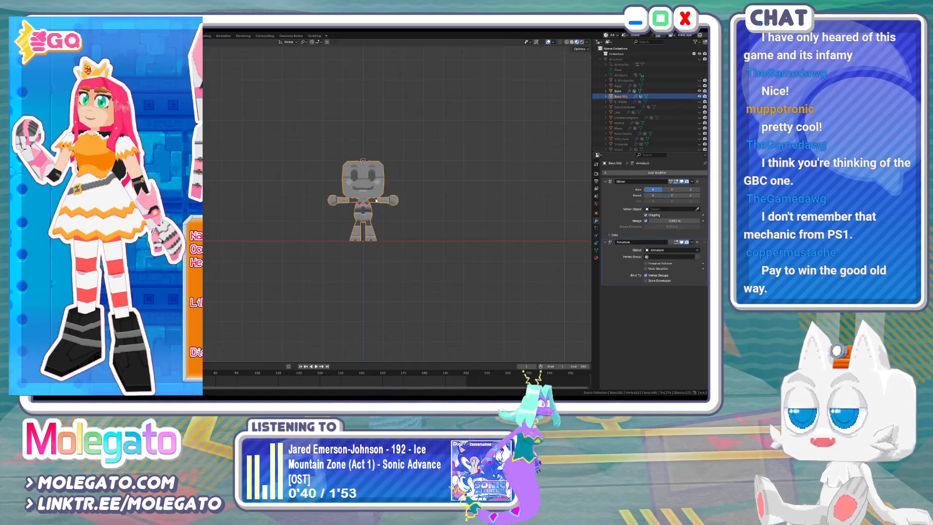
click(700, 91)
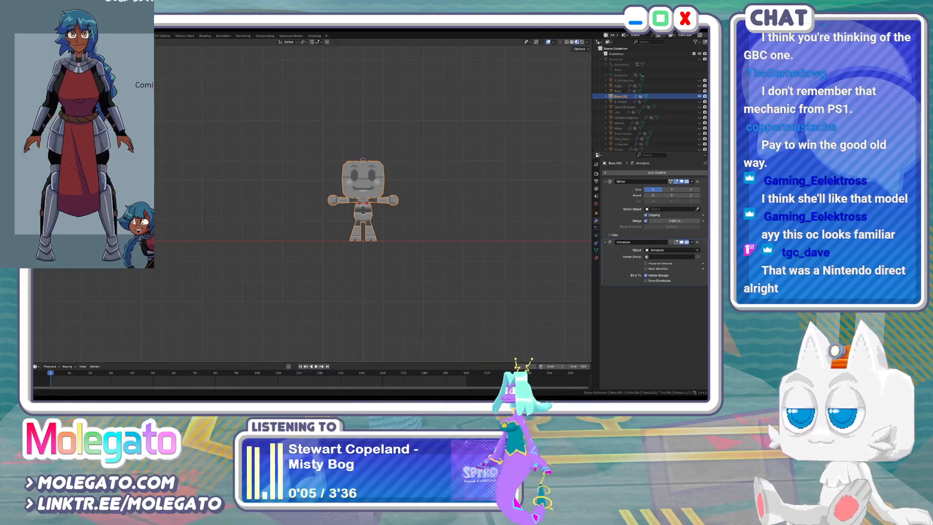
scroll(362, 186, up, 4)
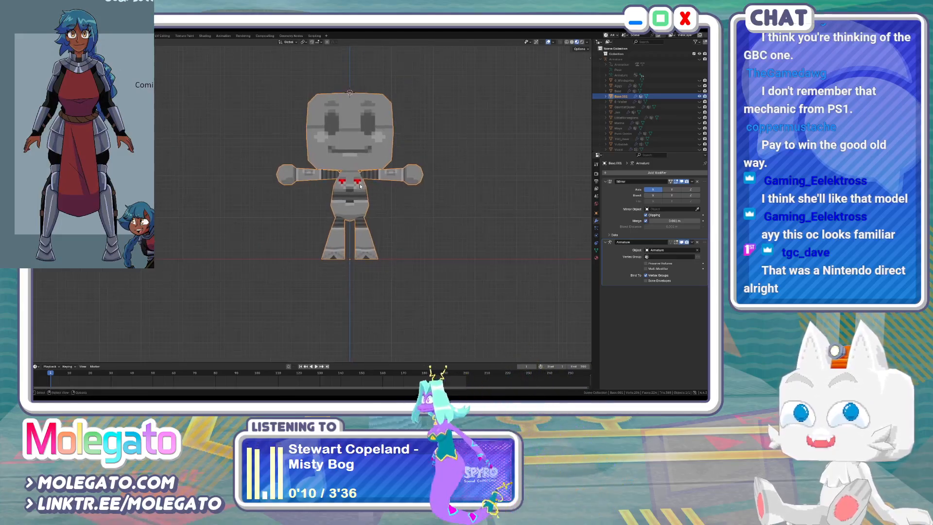
scroll(375, 225, up, 2)
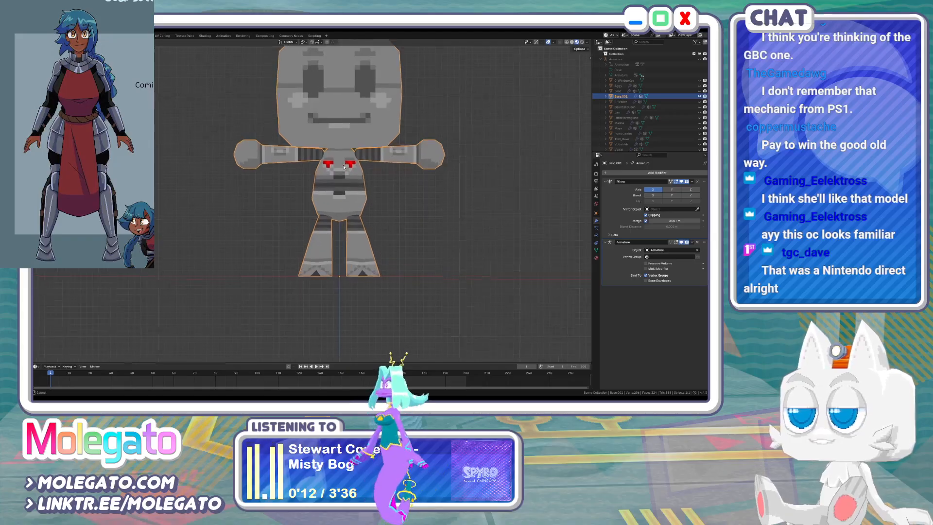
Save the file and switch the viewport to plain Solid shading without the texture
shift+middle_drag(343, 166, 329, 210)
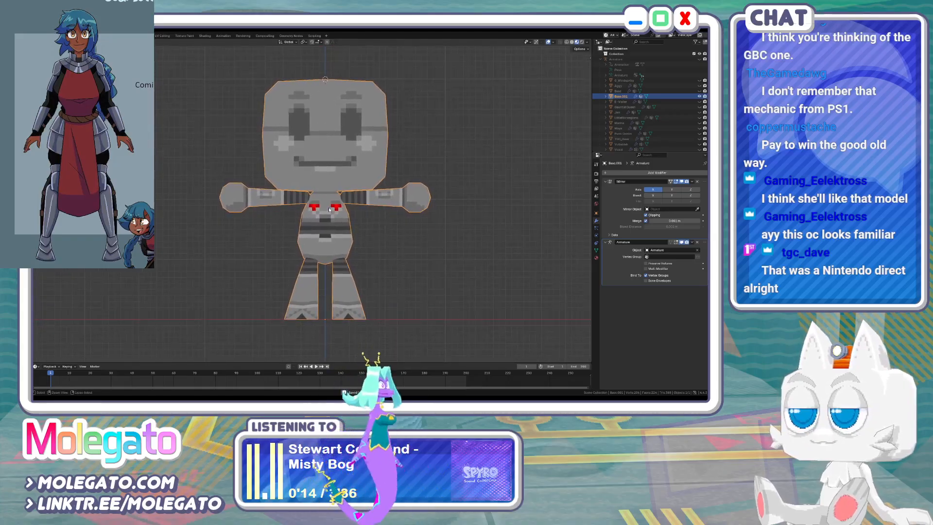
key(ctrl+s)
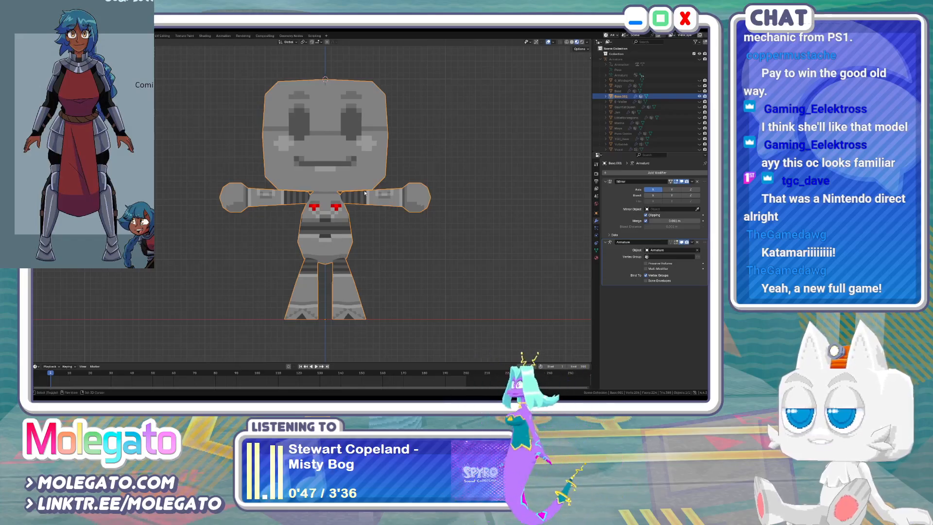
shift+middle_drag(365, 193, 368, 201)
key(z)
click(397, 206)
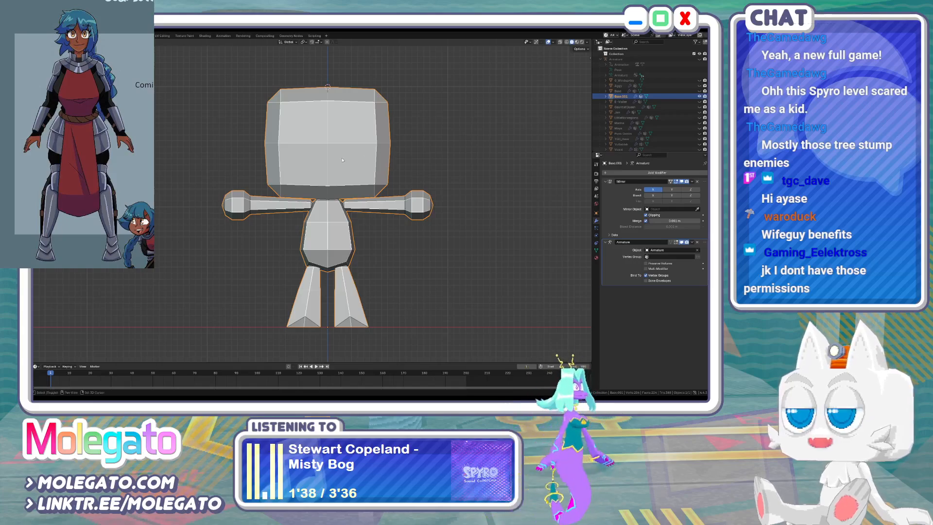
In side view, pull the lower and mid-height centre vertices at the back of the head outward to make it bulge
shift+middle_drag(343, 160, 365, 200)
scroll(364, 228, up, 1)
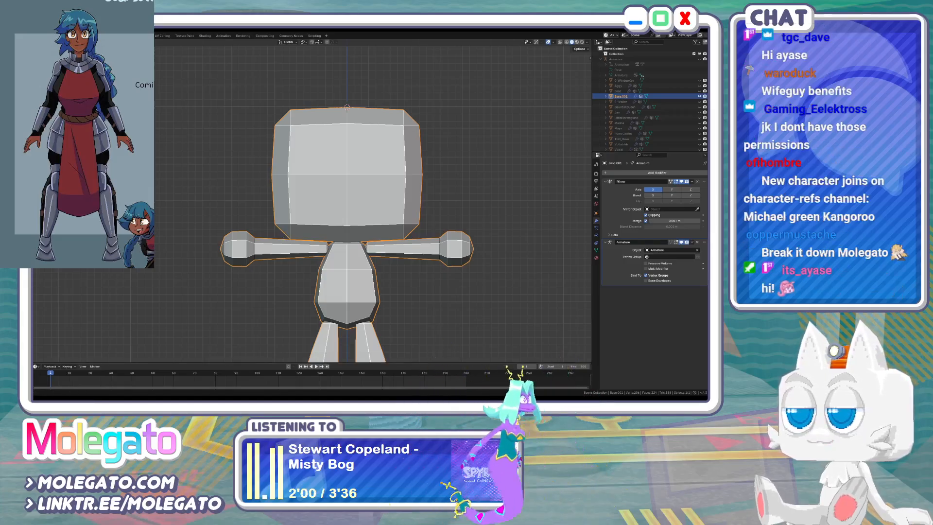
key(Tab)
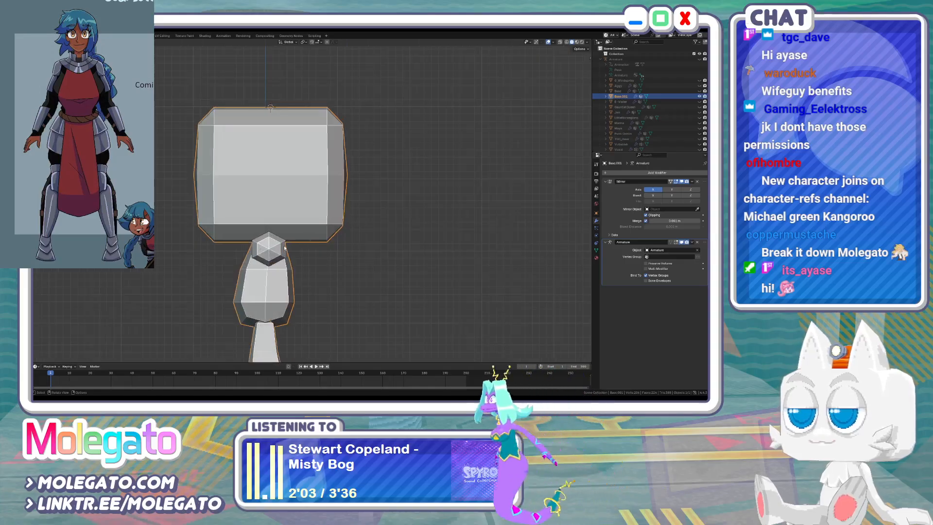
scroll(332, 222, up, 3)
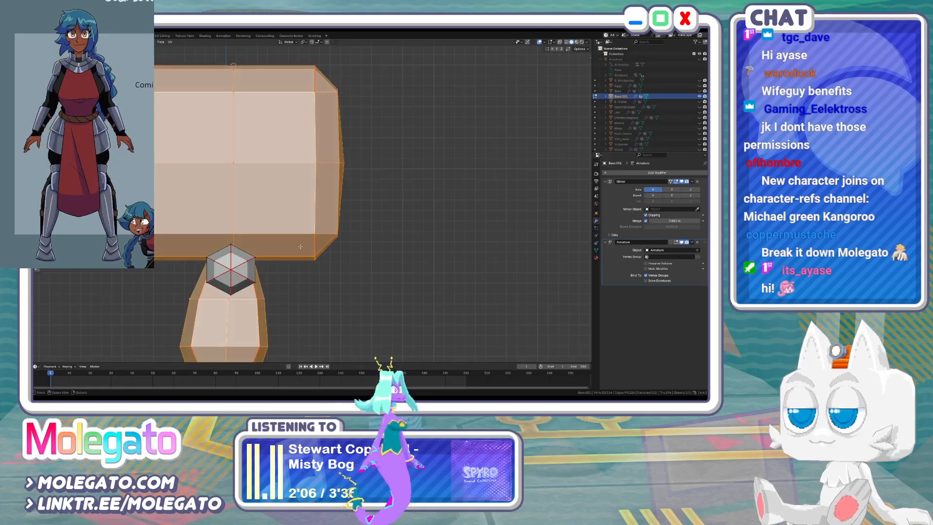
click(337, 234)
key(g)
click(364, 234)
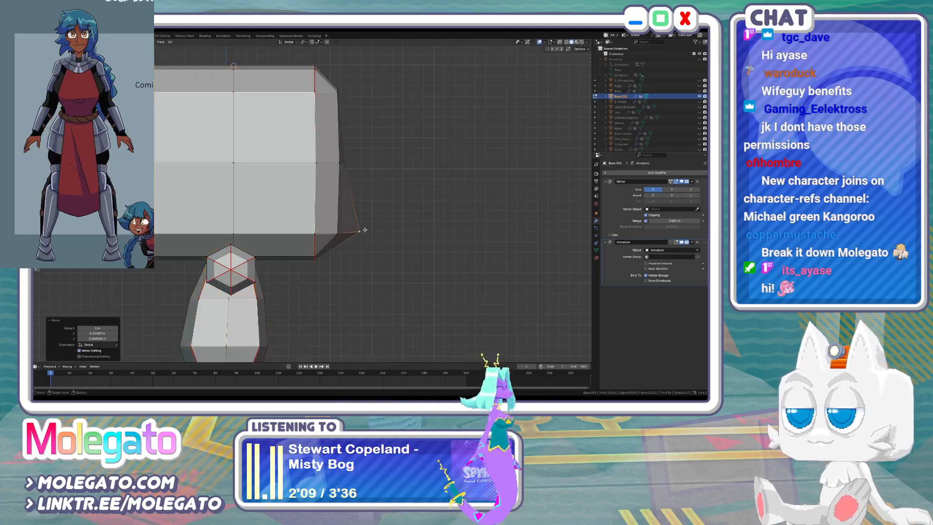
click(347, 165)
key(g)
click(362, 164)
Move the off-centre mid-height and lower vertices at the back of the head to round it, adjusting the lower one along X
click(340, 160)
key(g)
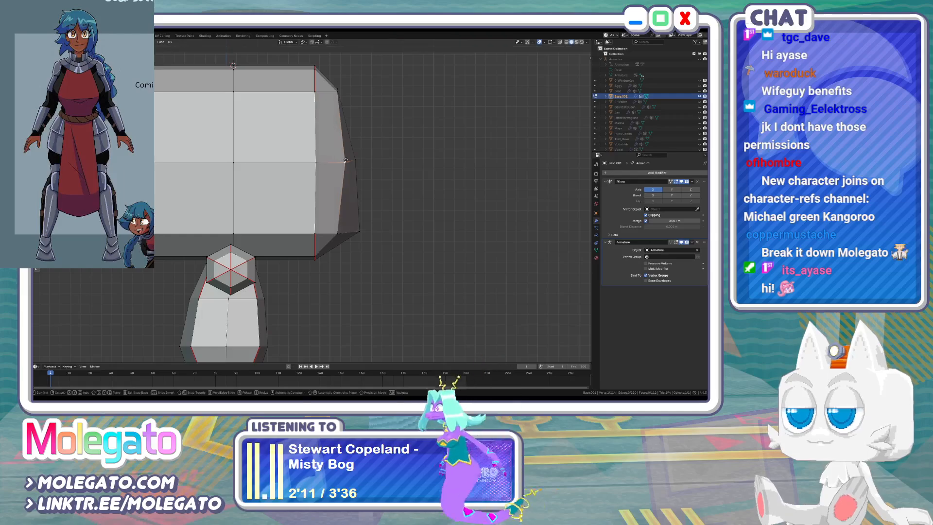
click(346, 161)
click(335, 228)
key(g)
click(337, 227)
middle_drag(338, 227, 314, 241)
key(g)
key(x)
click(303, 242)
Shift the vertex on the underside's rear edge backward along Y, then save the file
click(314, 241)
key(KP_3)
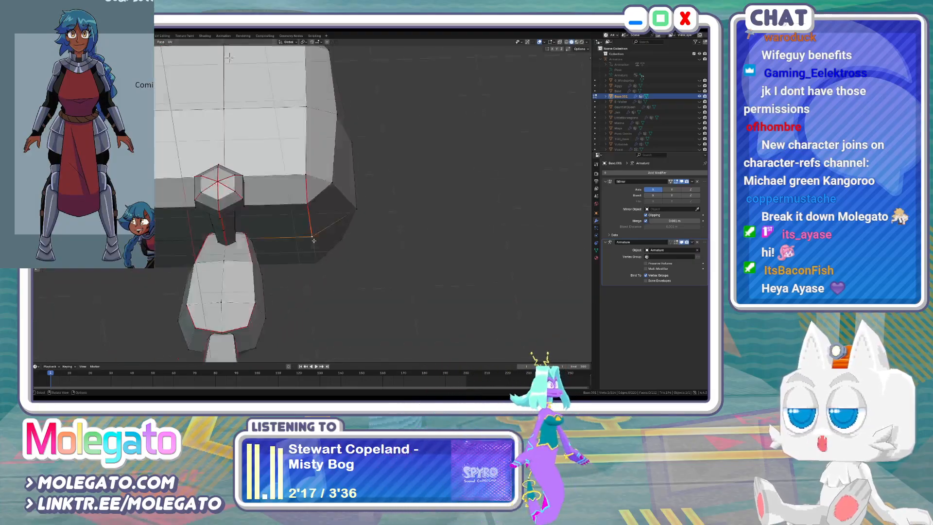
key(g)
key(y)
click(327, 239)
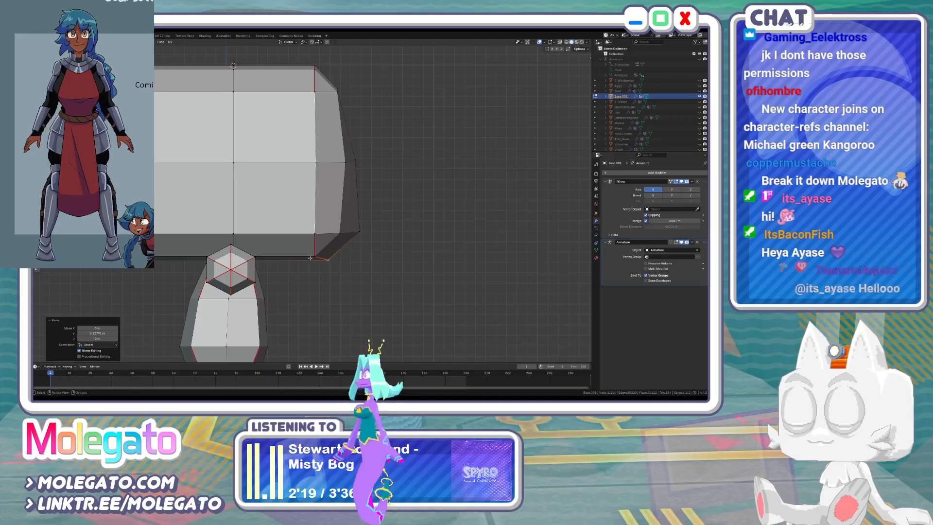
key(Tab)
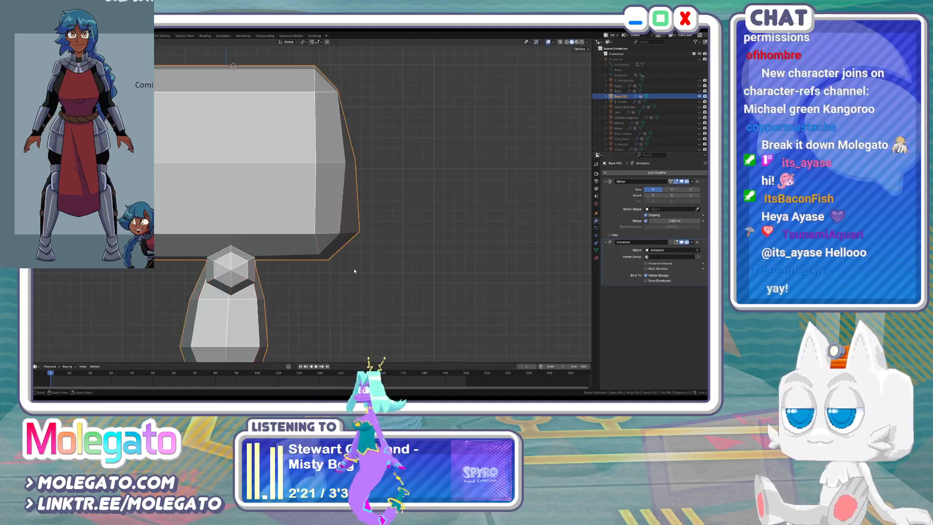
key(ctrl+s)
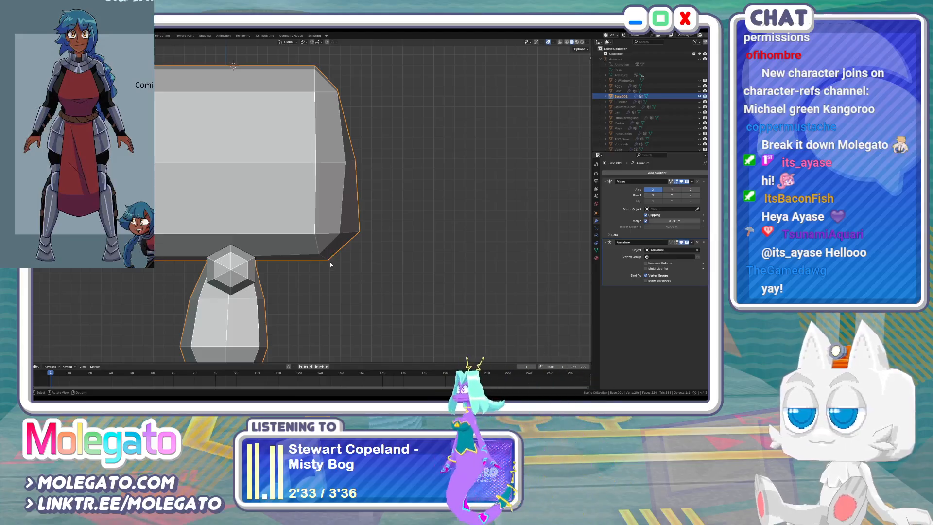
Knife-cut diagonals across the lower back of the head to outline two triangular faces beside the centre line
key(Tab)
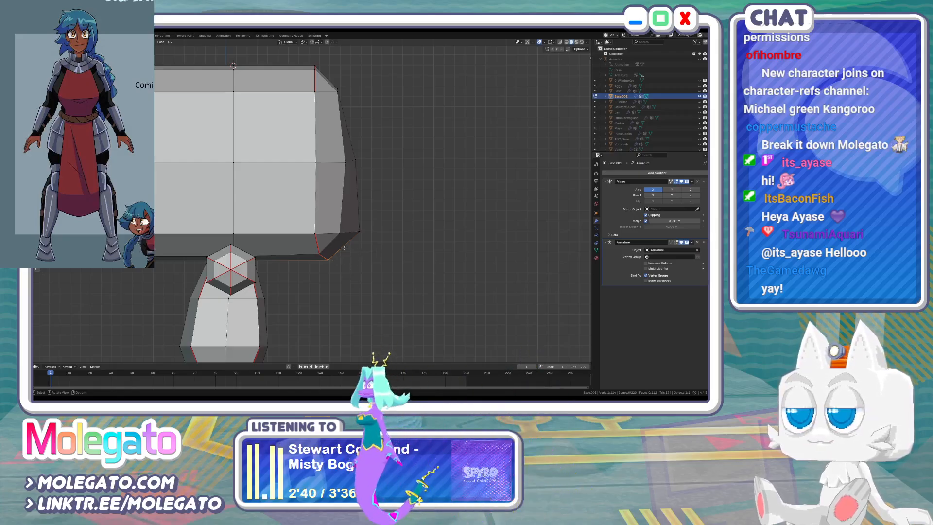
middle_drag(345, 248, 272, 251)
key(k)
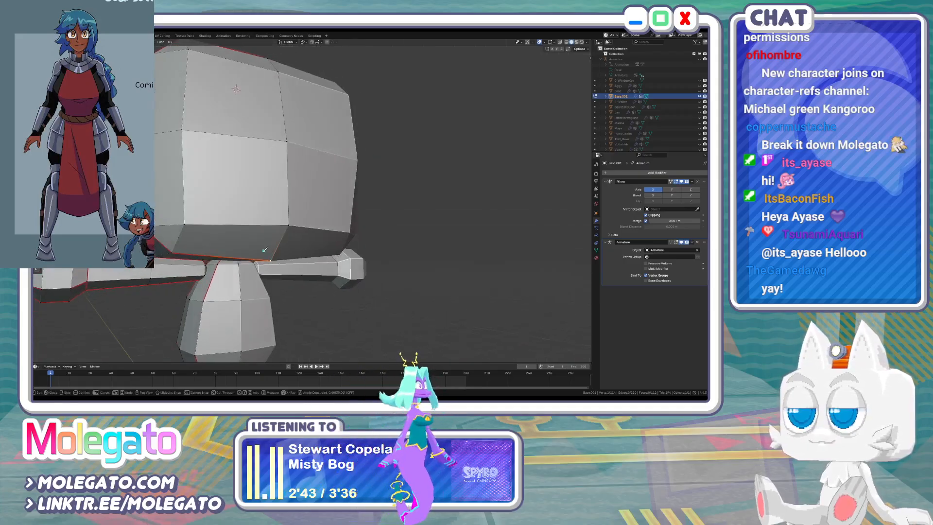
click(271, 260)
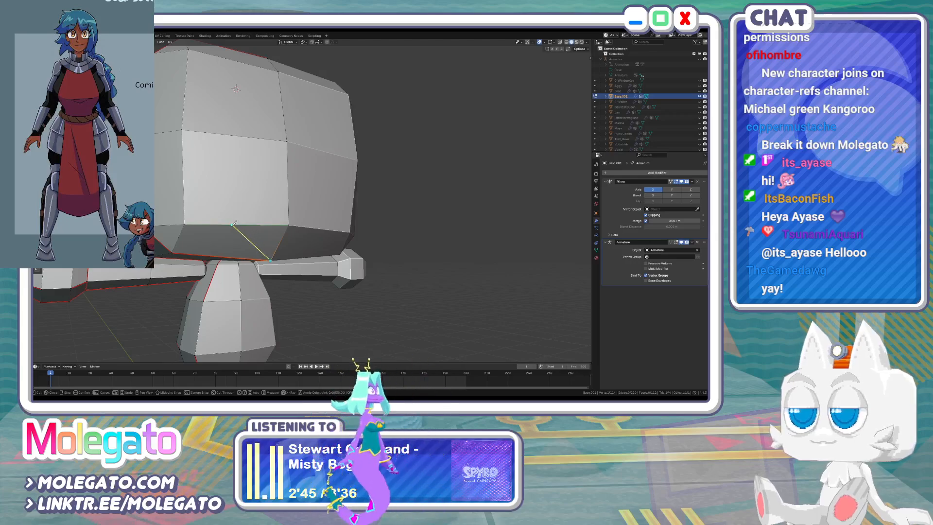
click(232, 224)
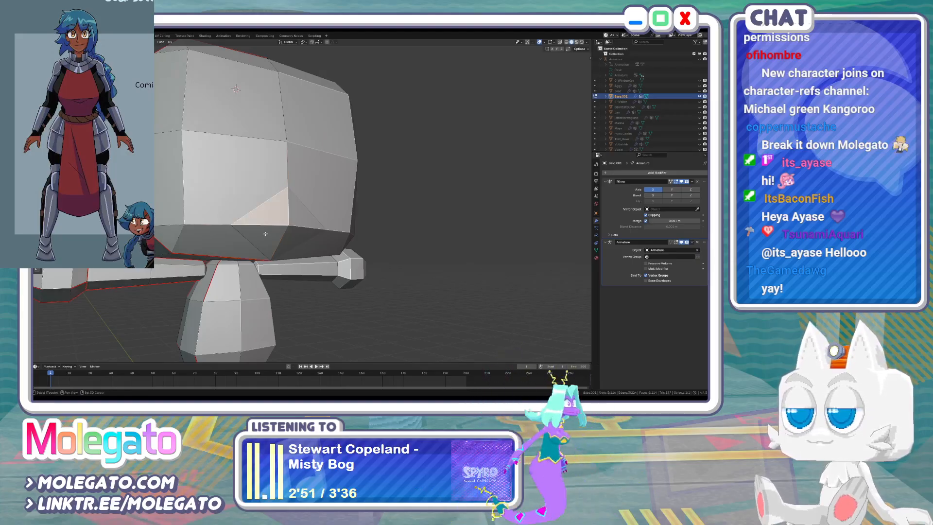
Duplicate the two triangular cut faces and place the copy just behind the head as the start of the braid
click(251, 220)
shift+click(254, 230)
middle_drag(253, 229, 265, 234)
key(KP_3)
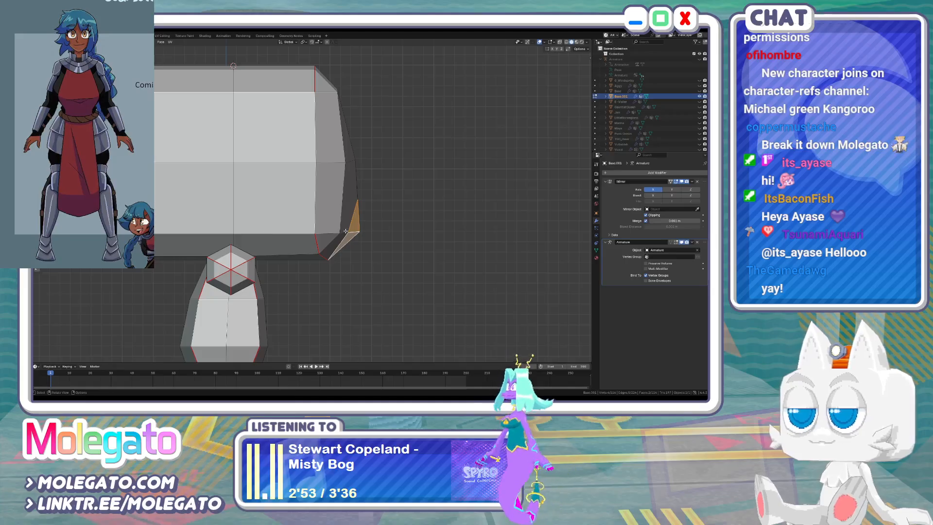
key(shift+d)
click(363, 239)
Hide the duplicated faces, dissolve the leftover cut edges on the head and reveal the duplicate again
key(h)
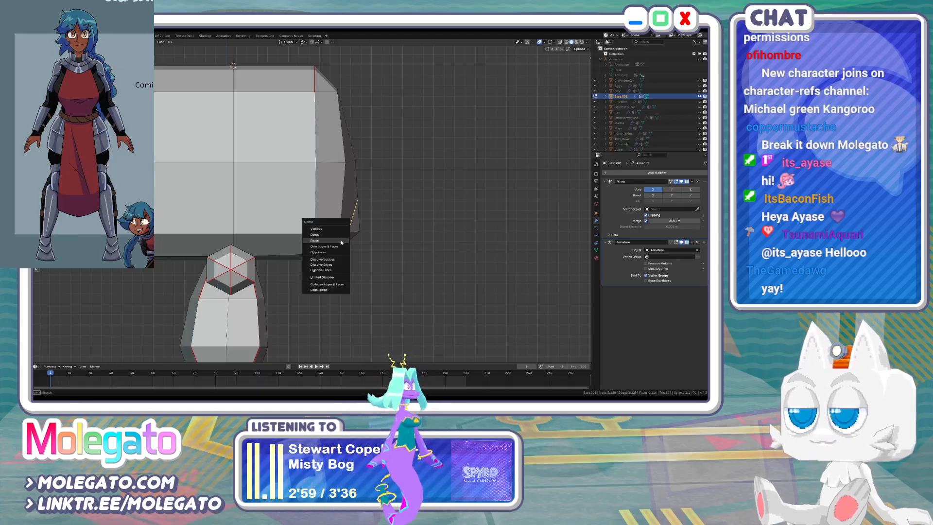
click(325, 264)
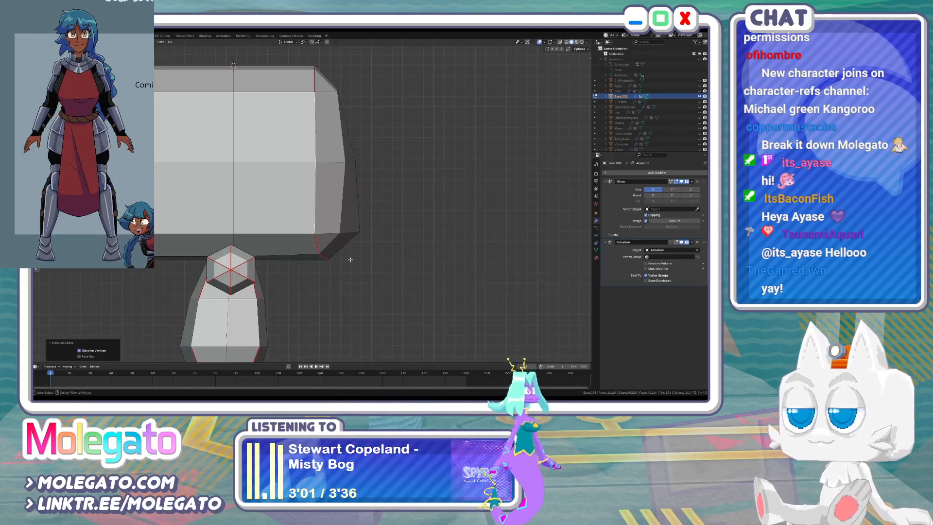
key(alt+h)
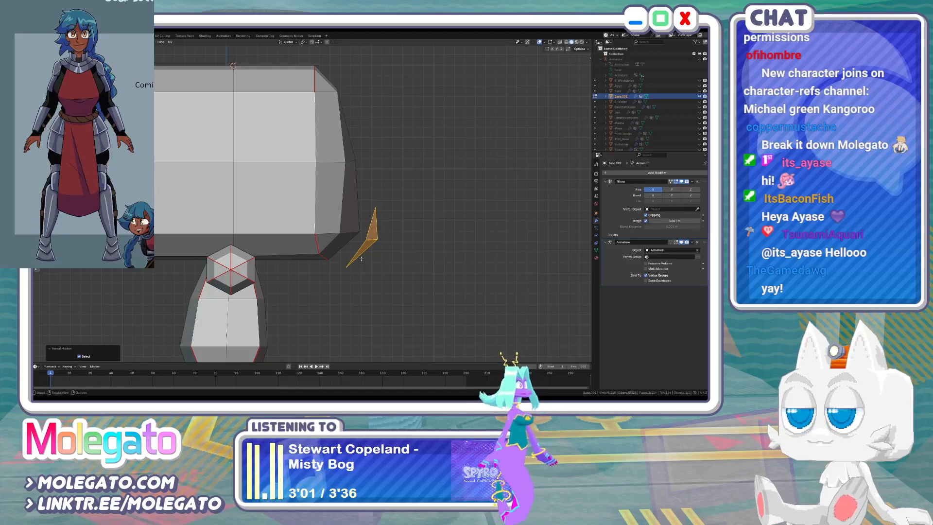
Select the duplicated patch and extrude it away from the head, narrowing the first section and flaring the next
click(368, 247)
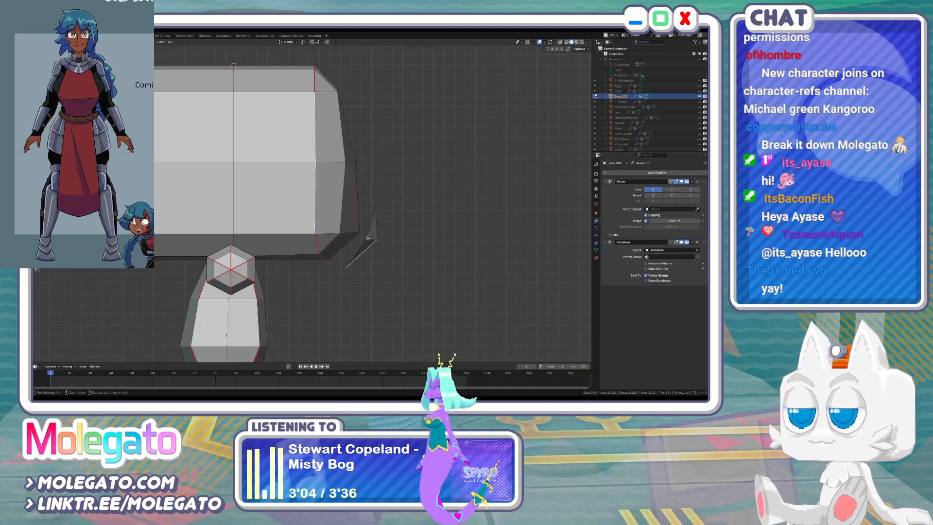
key(ctrl+l)
key(g)
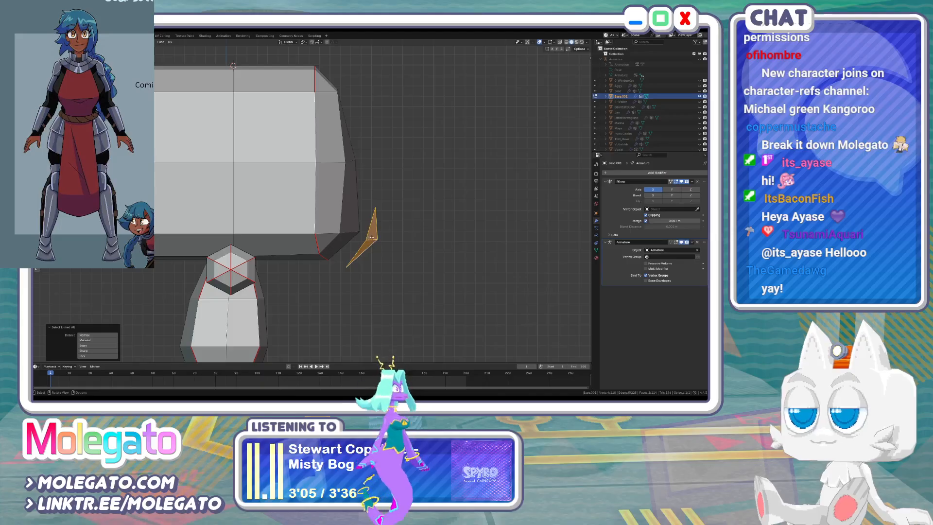
key(z)
key(Escape)
key(e)
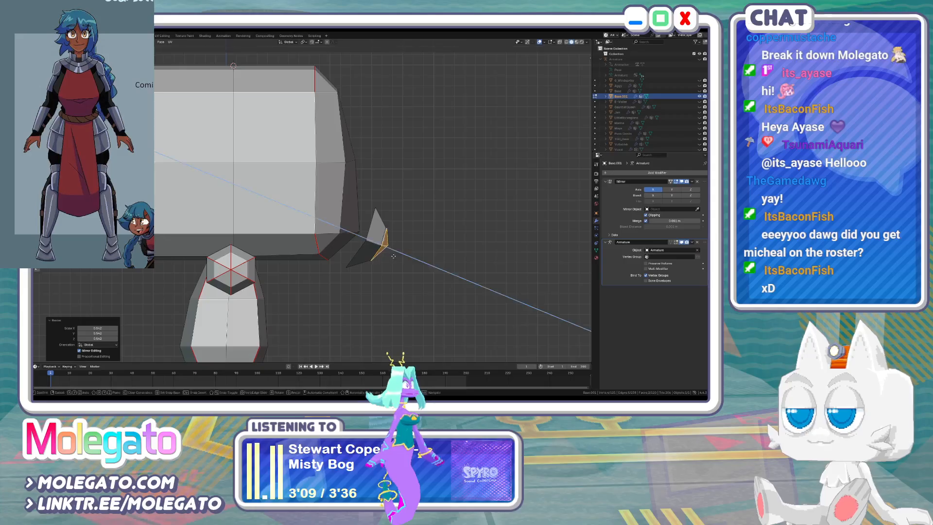
key(s)
shift+middle_drag(413, 278, 369, 242)
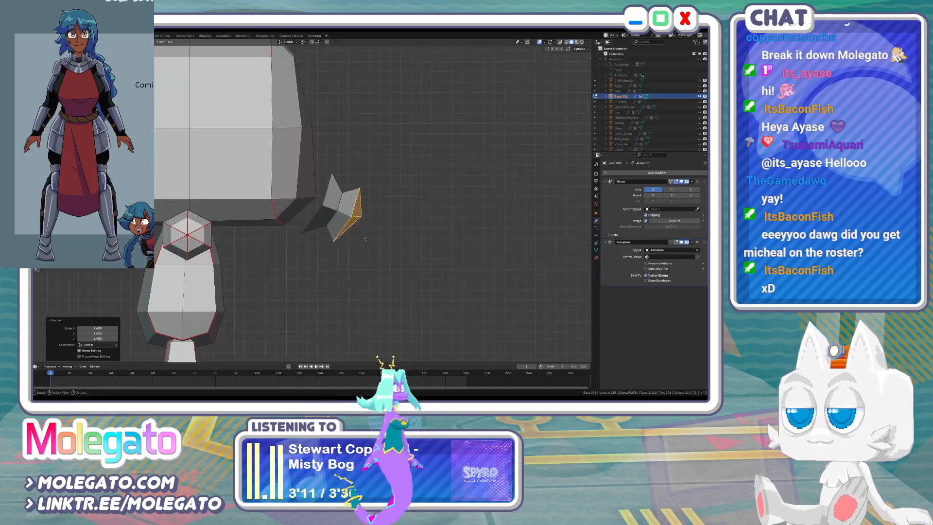
Extrude the second braid lobe, taper it to a narrow waist, then extrude again and widen the end
key(e)
click(399, 250)
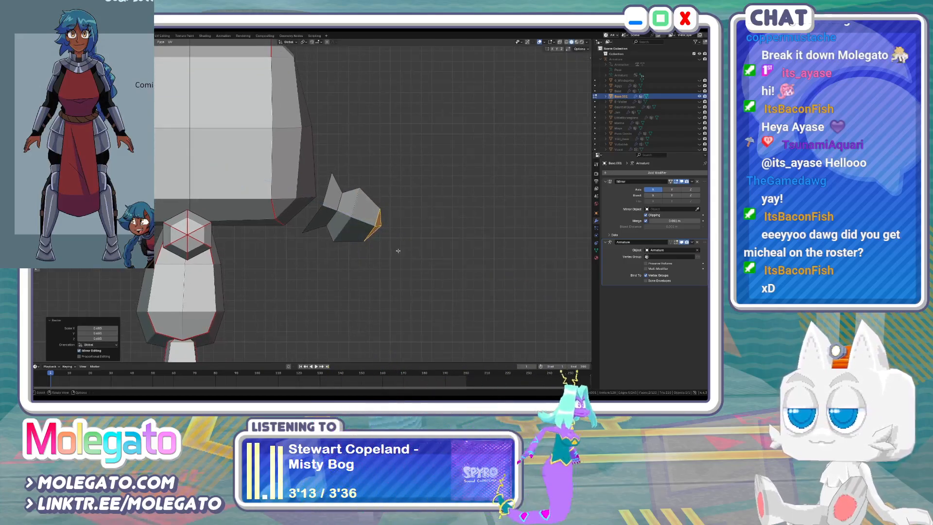
key(e)
click(417, 262)
key(s)
click(438, 272)
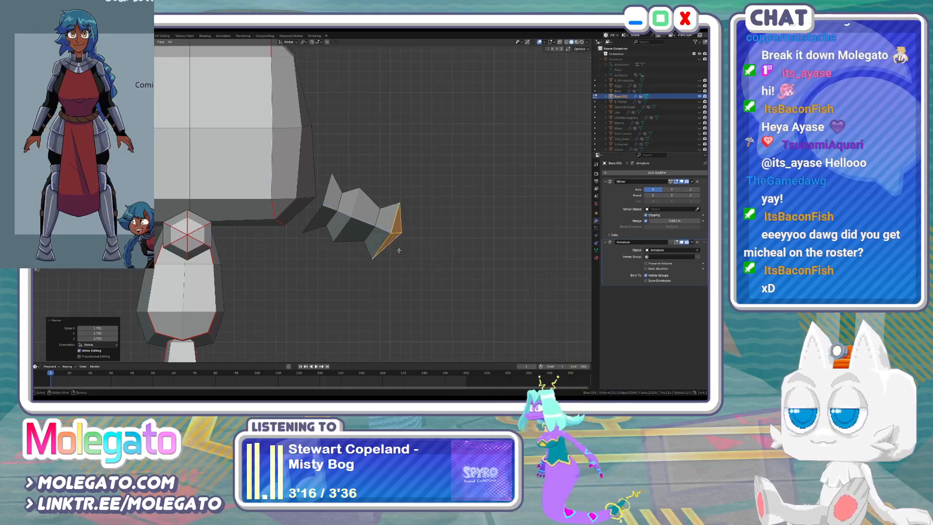
Extrude a third narrow waist after the wide section, extrude and scale up the following end, then nudge it into line
key(e)
click(441, 302)
key(s)
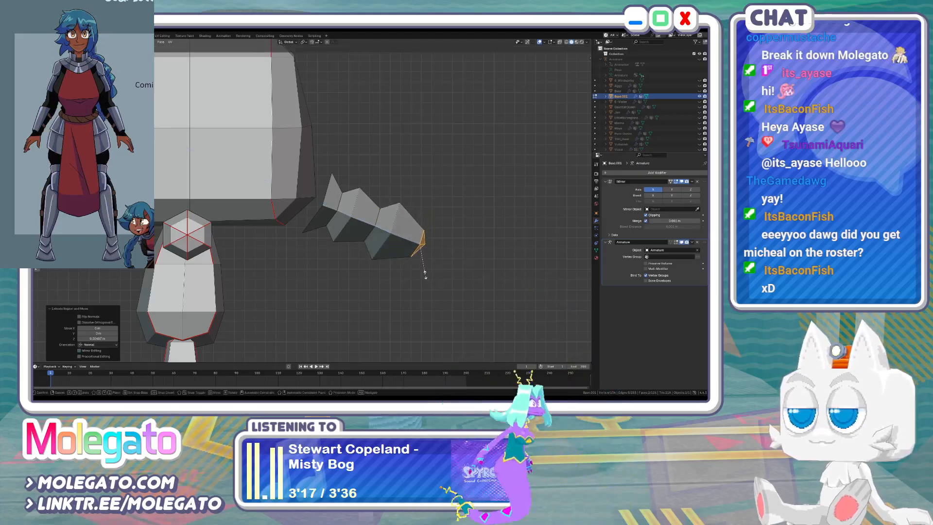
click(430, 276)
key(e)
click(433, 278)
key(s)
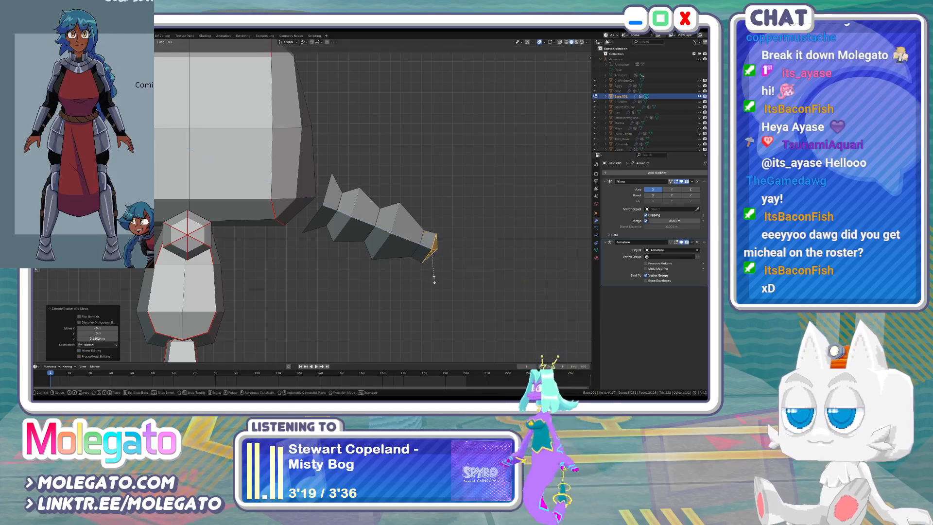
click(441, 299)
key(g)
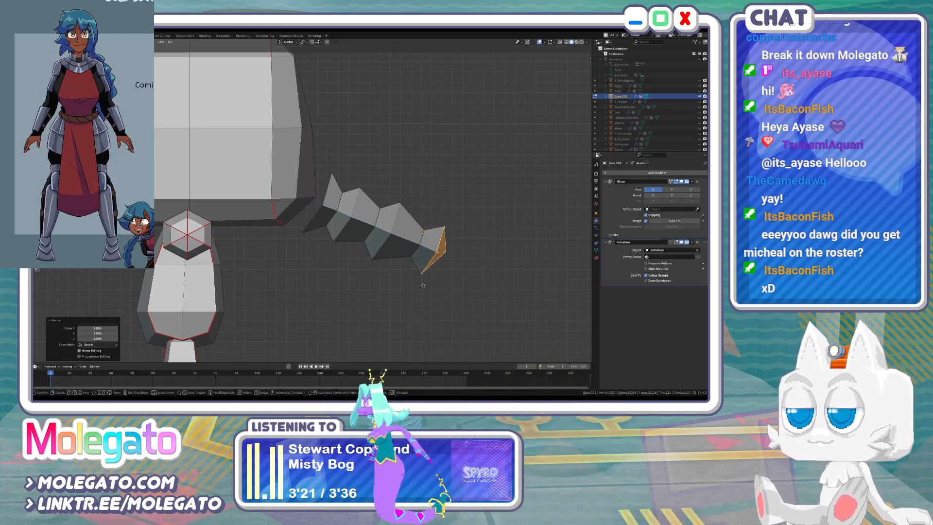
click(424, 285)
shift+middle_drag(435, 267, 350, 249)
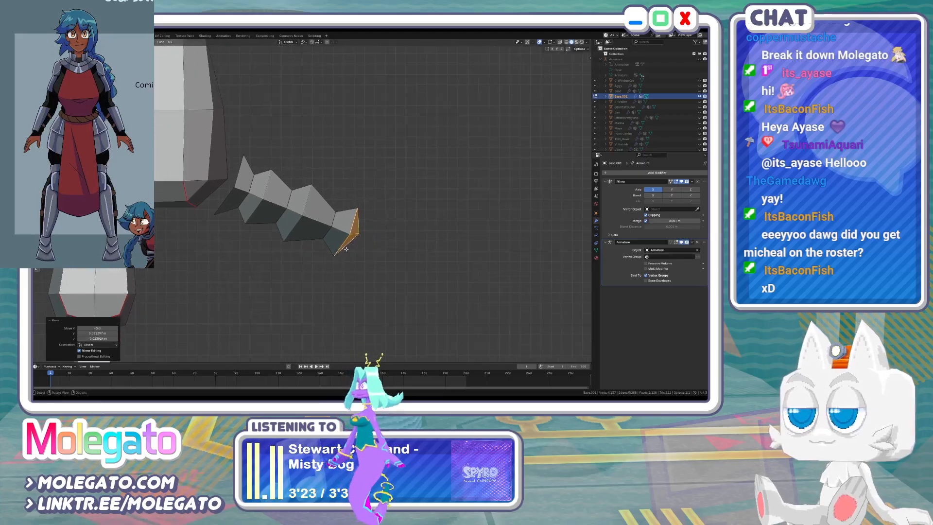
Extrude the last braid section, shrink its end and pull the middle end vertex out into a pointed tip
key(e)
click(377, 258)
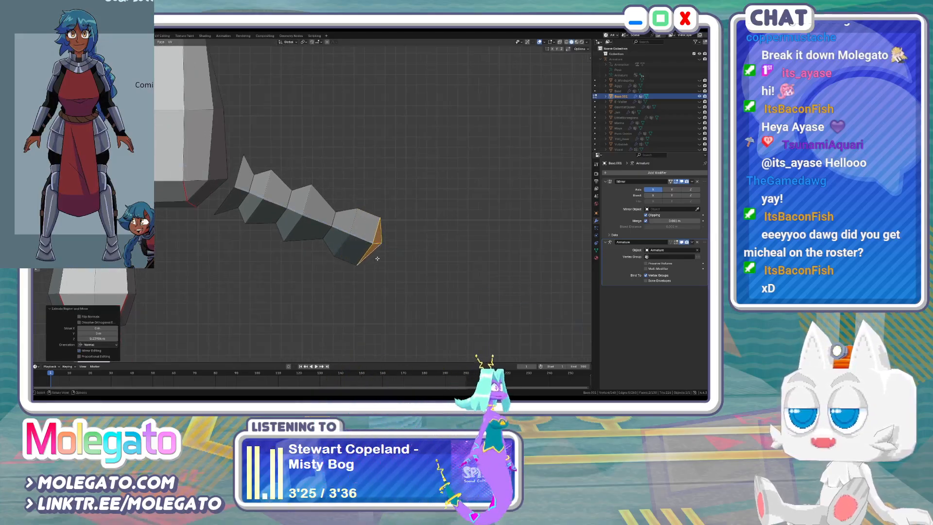
key(s)
click(392, 264)
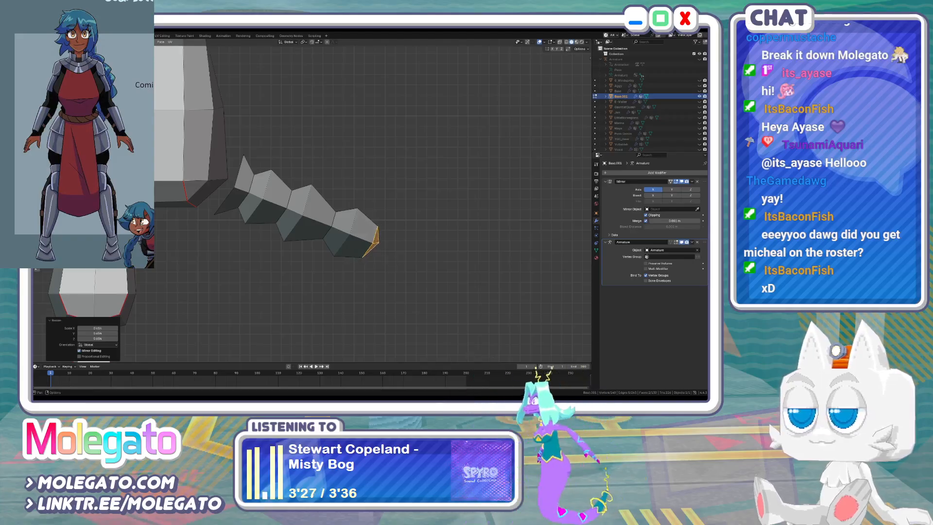
click(380, 245)
key(g)
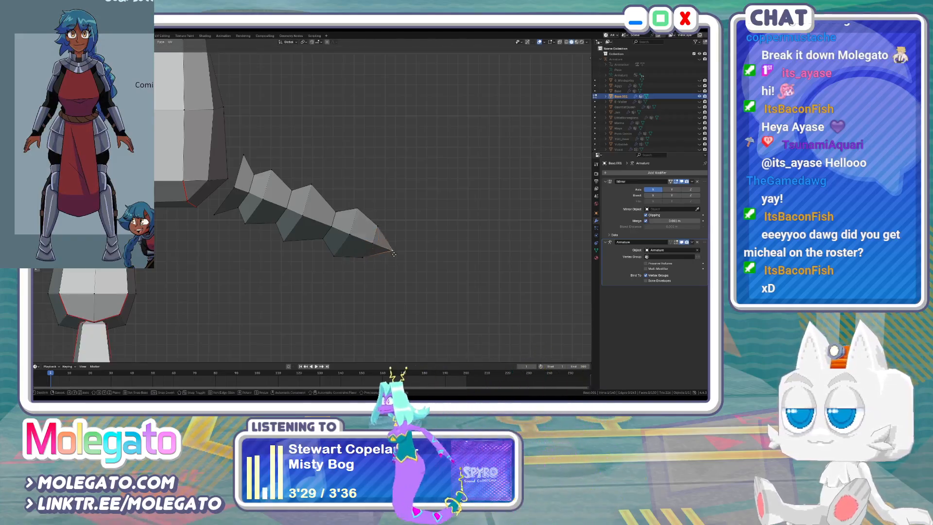
click(400, 255)
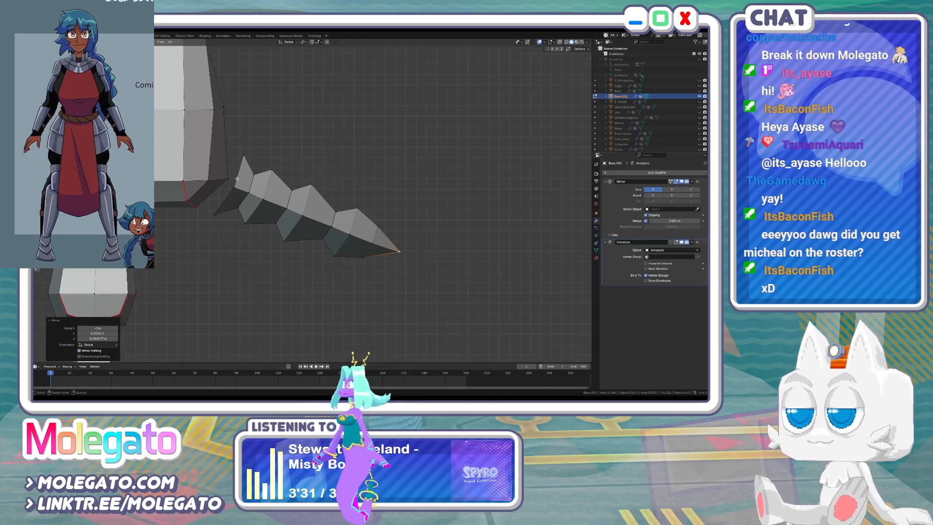
Extrude the open edge at the braid's root toward the head and shrink the new end into a narrower section
click(216, 214)
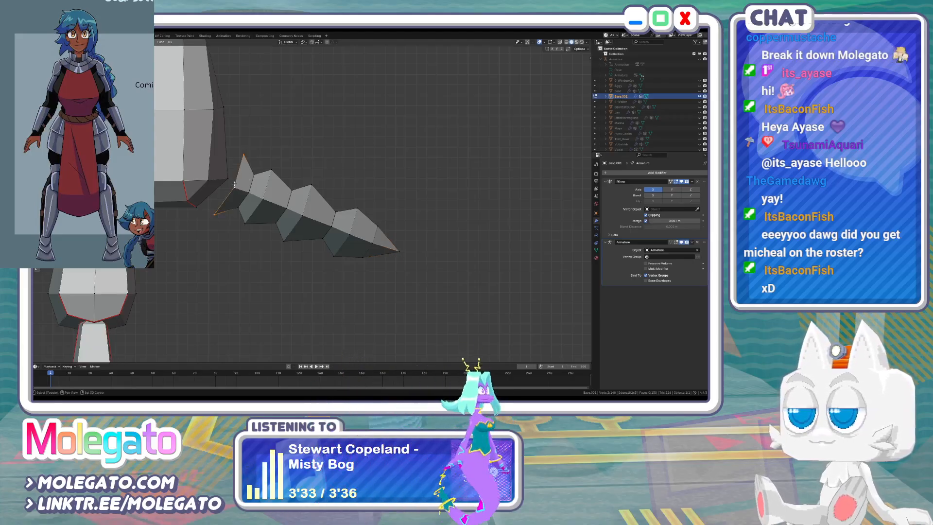
key(e)
click(305, 178)
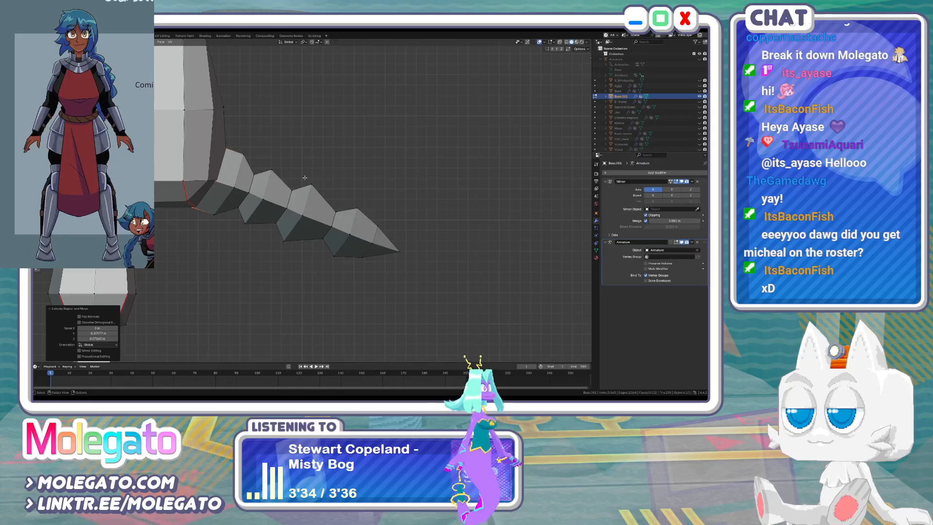
key(s)
click(261, 174)
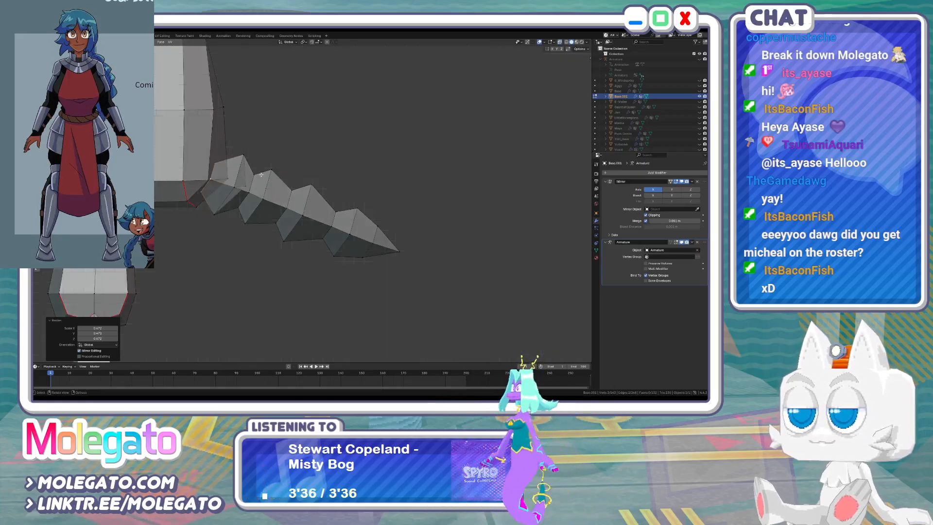
Seen from above, pull the outer side vertices of the two braid lobes nearest the head inward toward the centre line
key(KP_7)
click(400, 277)
key(g)
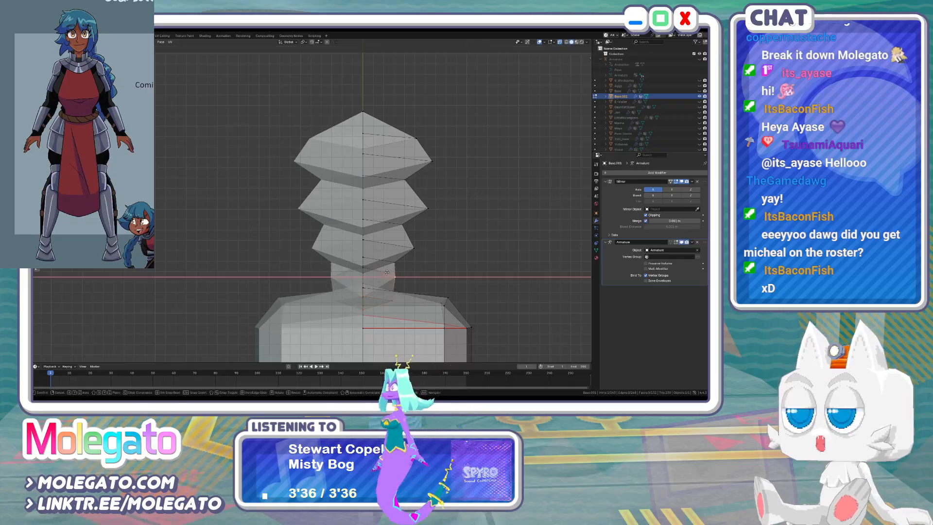
click(382, 257)
click(395, 250)
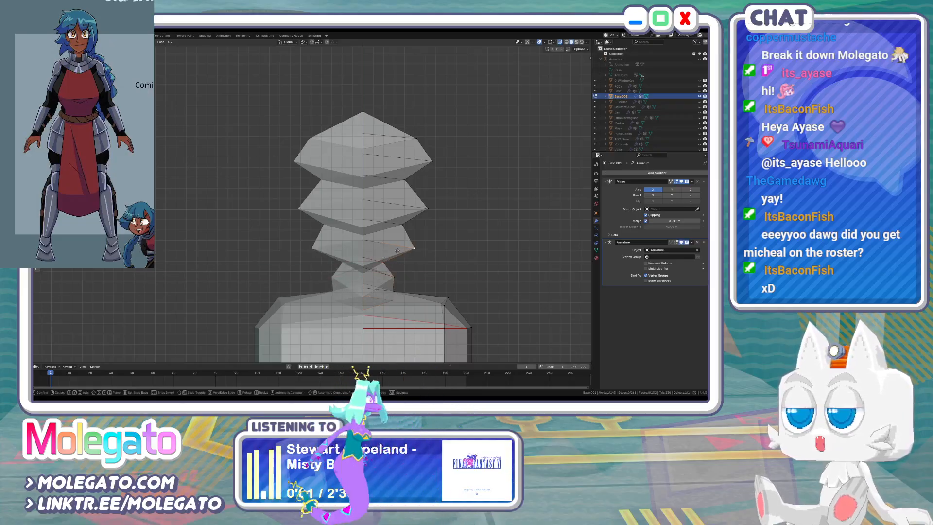
key(g)
click(376, 246)
click(402, 226)
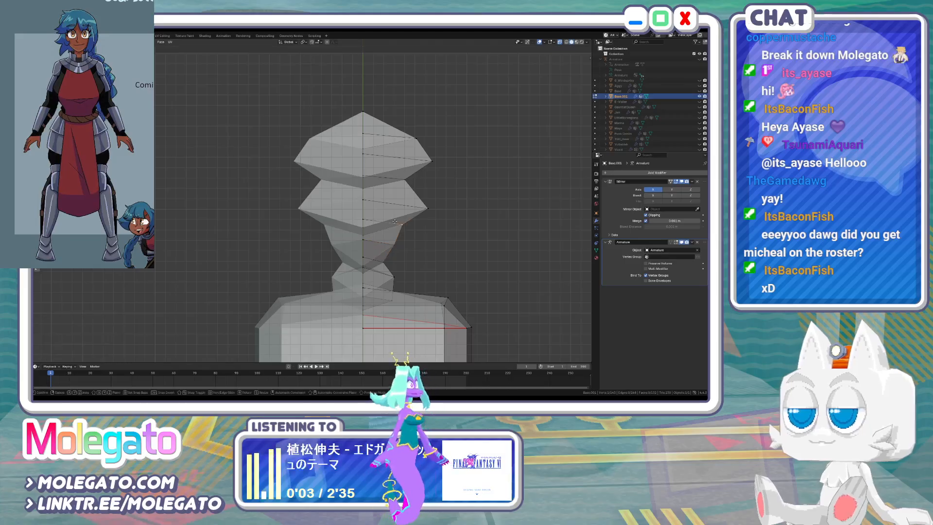
key(g)
key(x)
click(388, 224)
Narrow the third braid lobe by moving its two outer side vertices inward along X
click(428, 208)
key(g)
key(x)
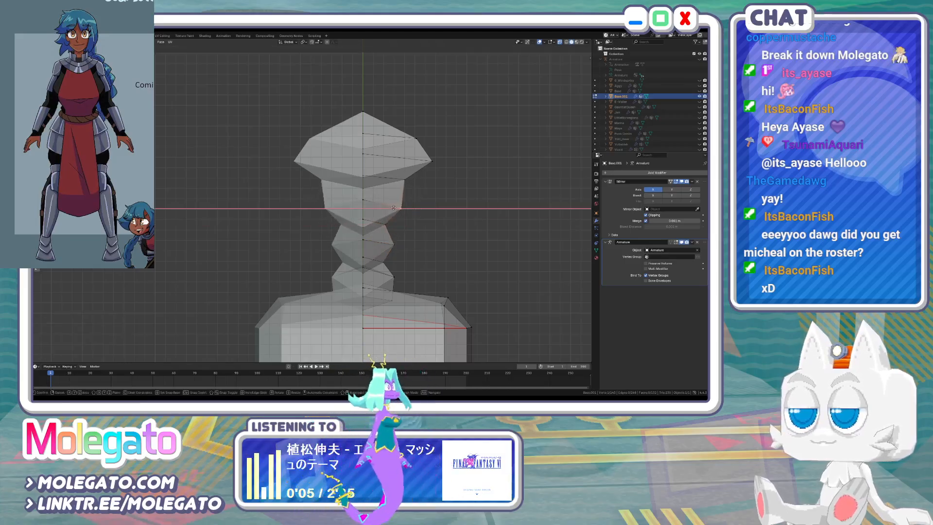
click(390, 193)
click(405, 179)
key(g)
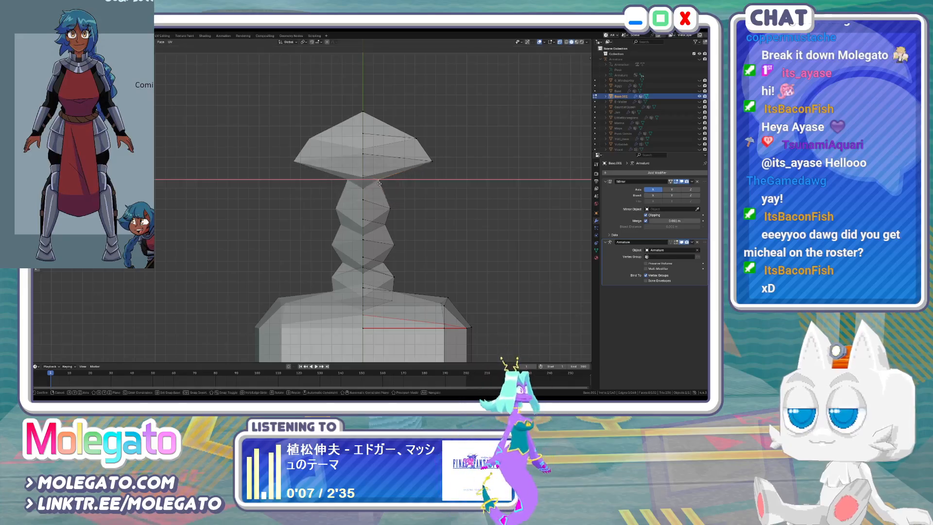
click(380, 183)
Narrow the last braid lobe before the tip by moving both outer side vertices inward along X
click(431, 160)
key(g)
key(x)
click(378, 159)
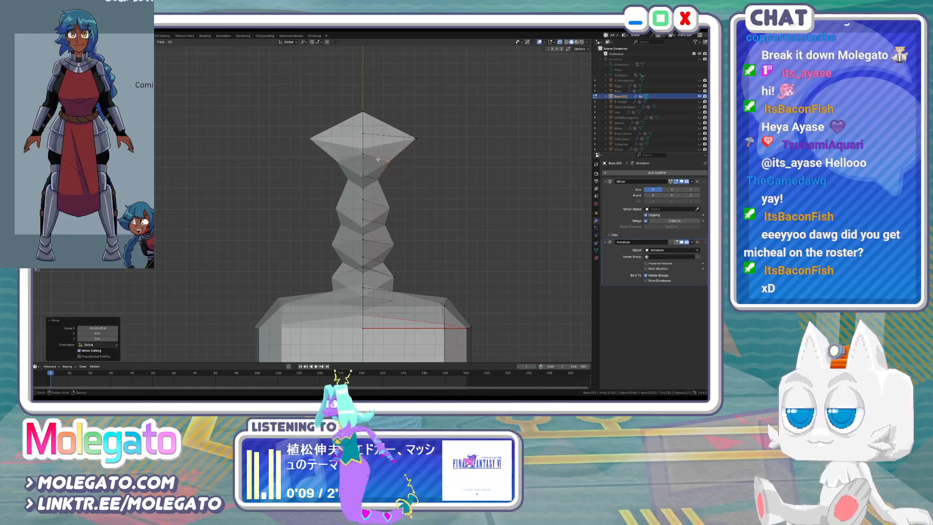
click(415, 138)
key(g)
key(x)
click(371, 130)
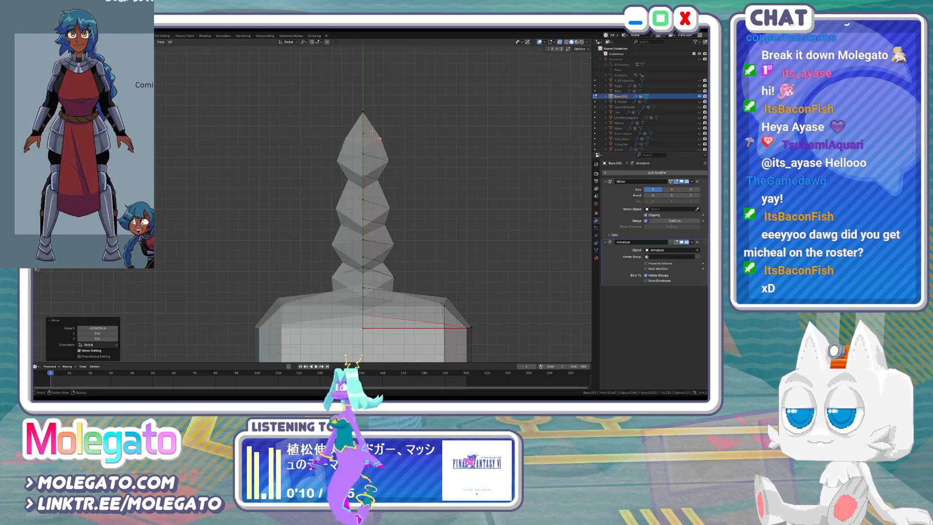
In side view, nudge the middle vertex at the waist between the first two braid lobes
key(KP_3)
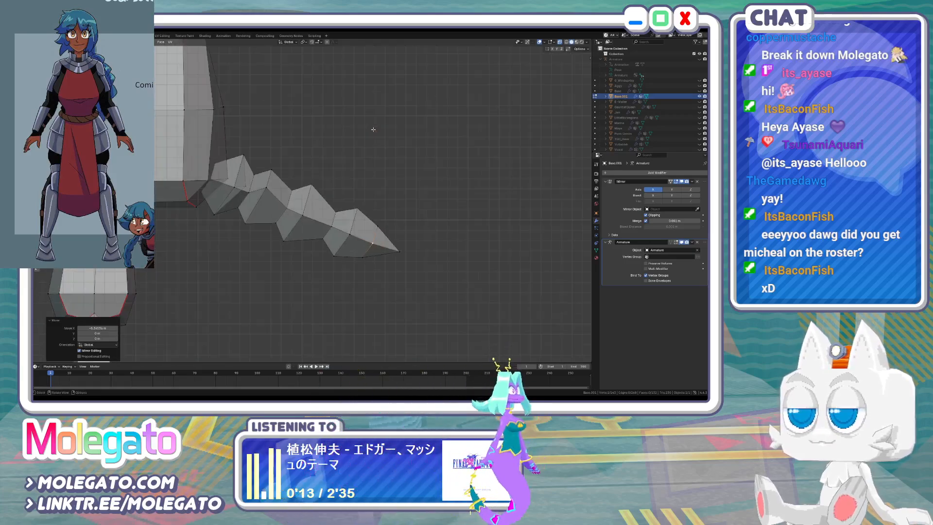
scroll(199, 231, up, 1)
click(276, 169)
key(g)
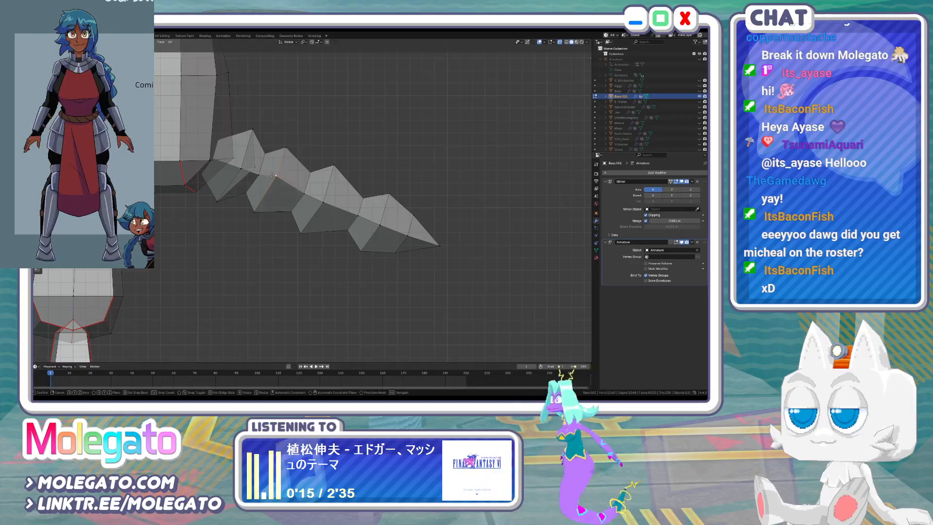
click(271, 178)
Select the whole braid and rotate it so that it hangs almost straight down behind the head
key(a)
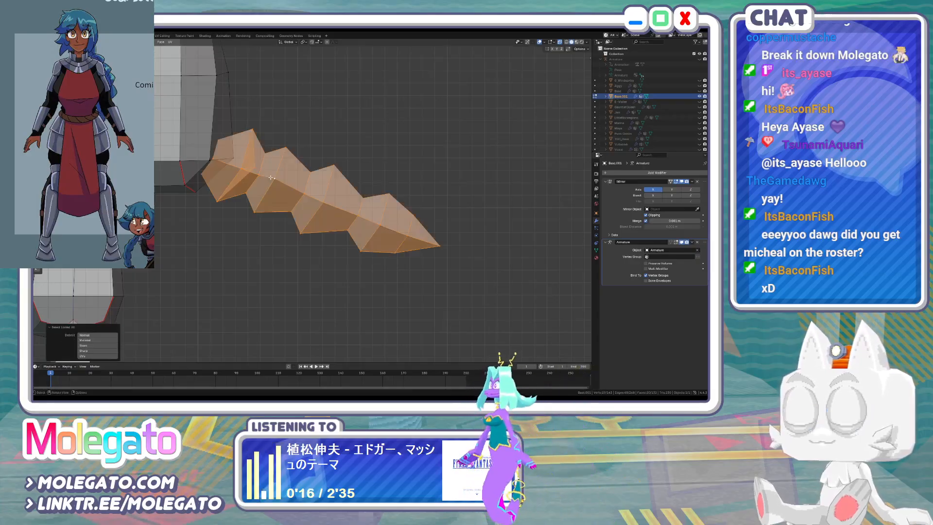
key(r)
click(348, 121)
key(r)
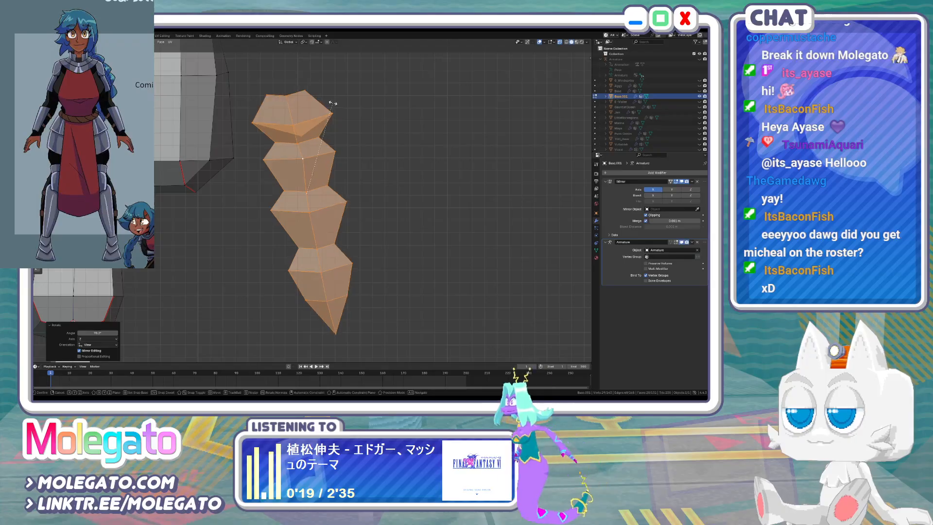
click(332, 104)
Delete the spare vertices in the braid's top lobe and merge its open end at center into one aligned point
click(305, 137)
key(x)
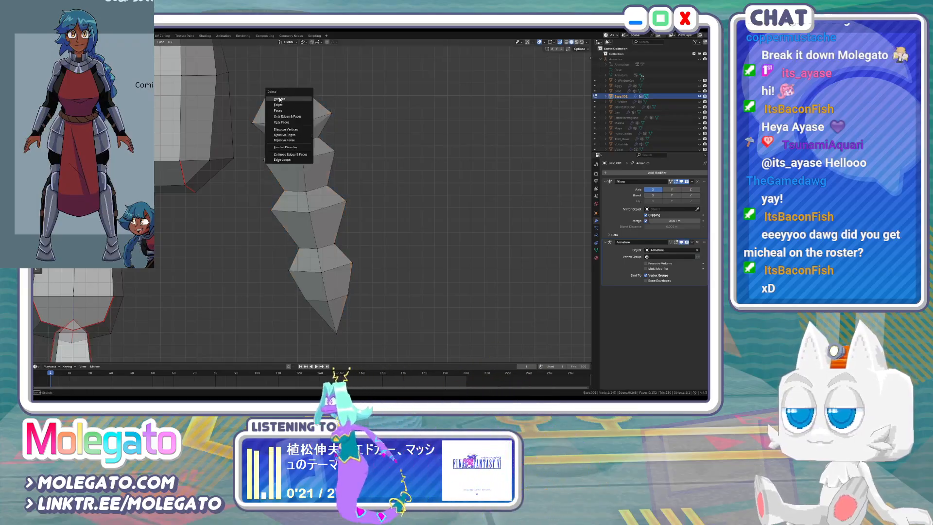
click(309, 99)
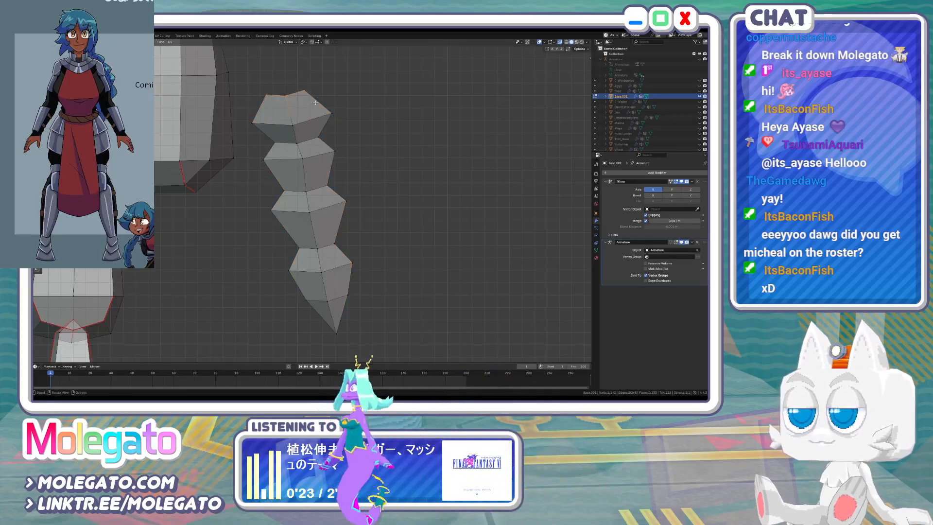
key(m)
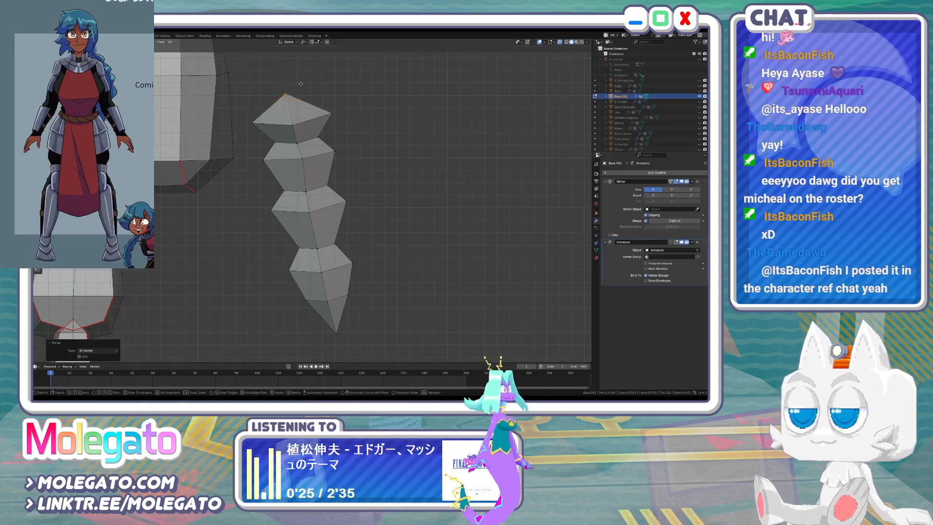
click(324, 65)
Select the linked braid mesh, move it beneath the back of the head and rotate it slightly in side view
middle_drag(324, 65, 340, 171)
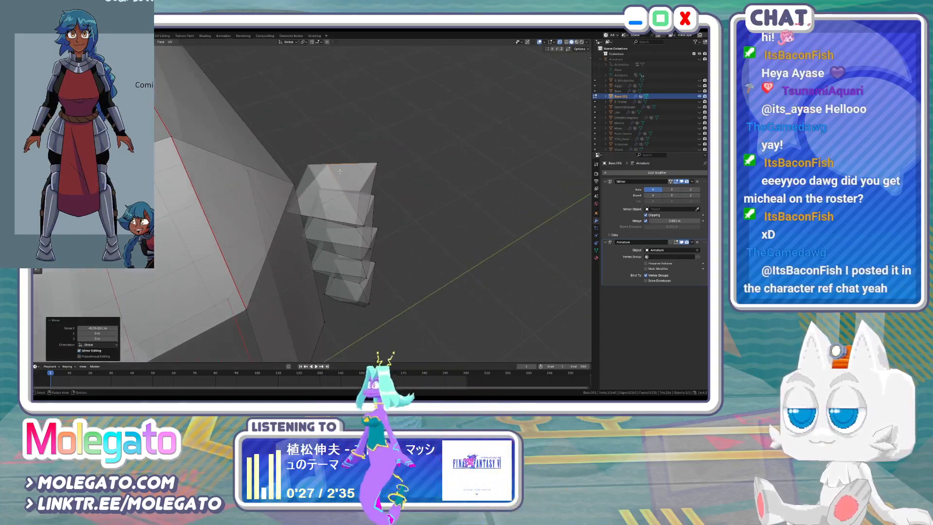
key(ctrl+l)
key(KP_1)
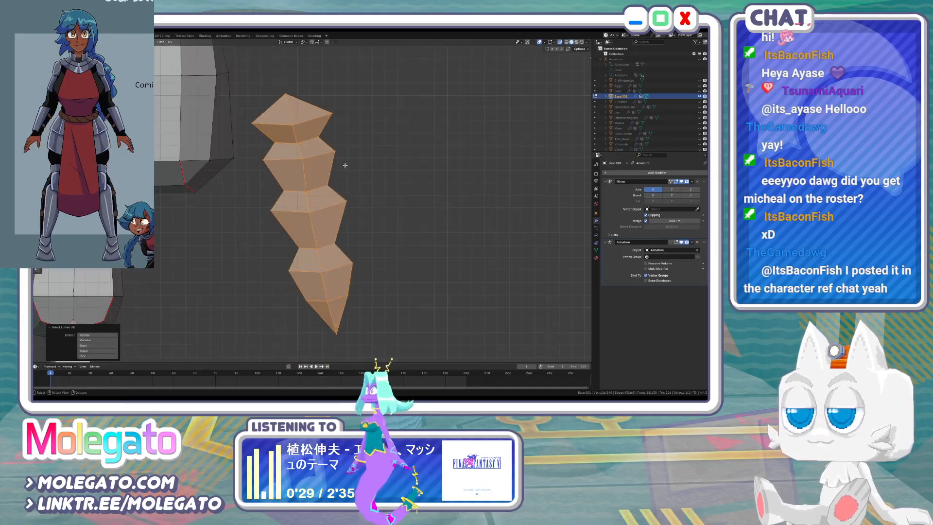
key(g)
click(257, 258)
key(r)
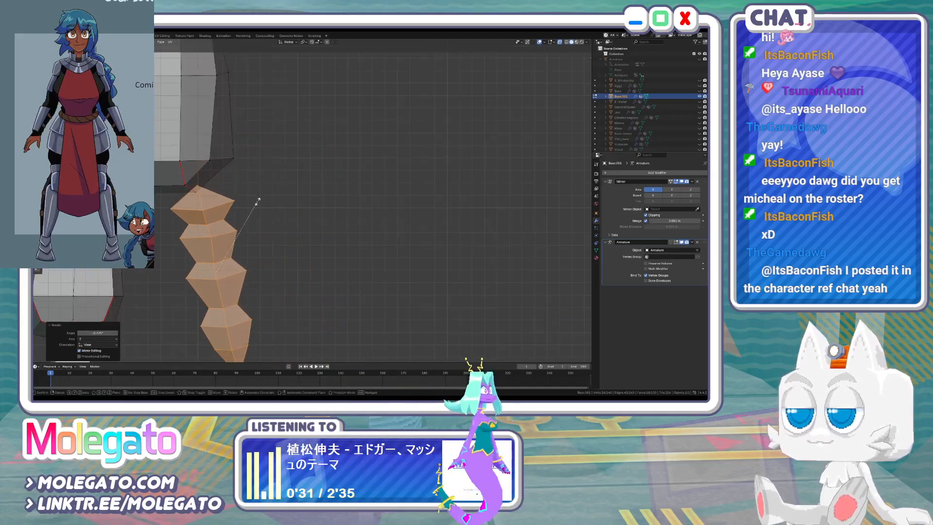
click(257, 201)
key(g)
click(237, 193)
scroll(236, 193, down, 2)
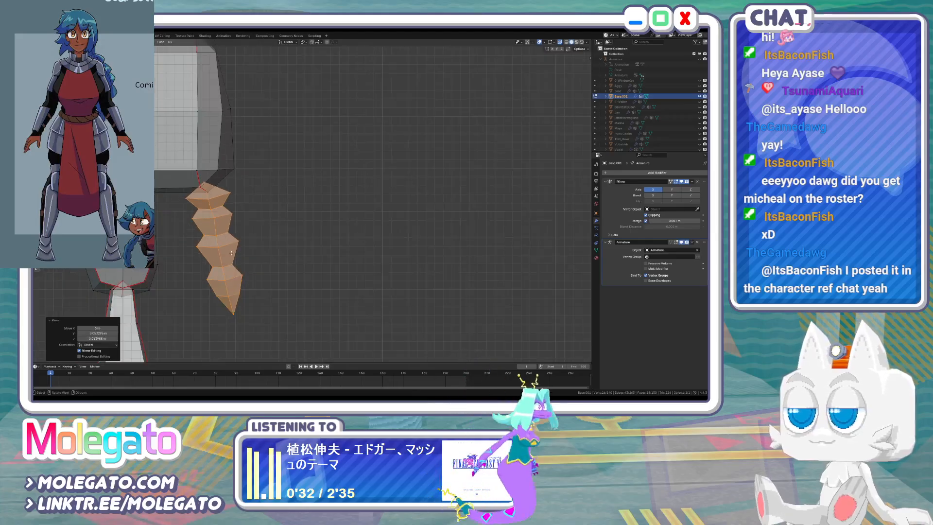
Select the linked braid geometry and merge its duplicate vertices by distance
click(246, 300)
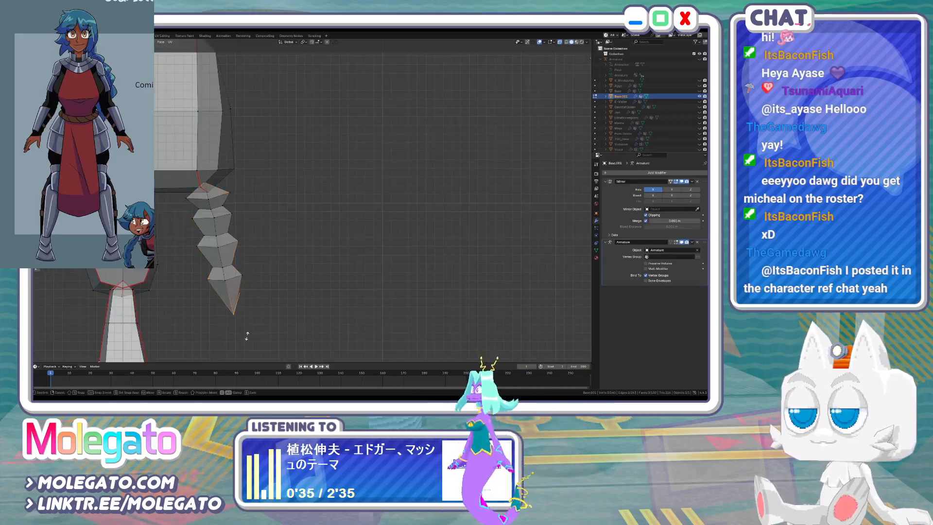
click(241, 314)
key(ctrl+l)
key(m)
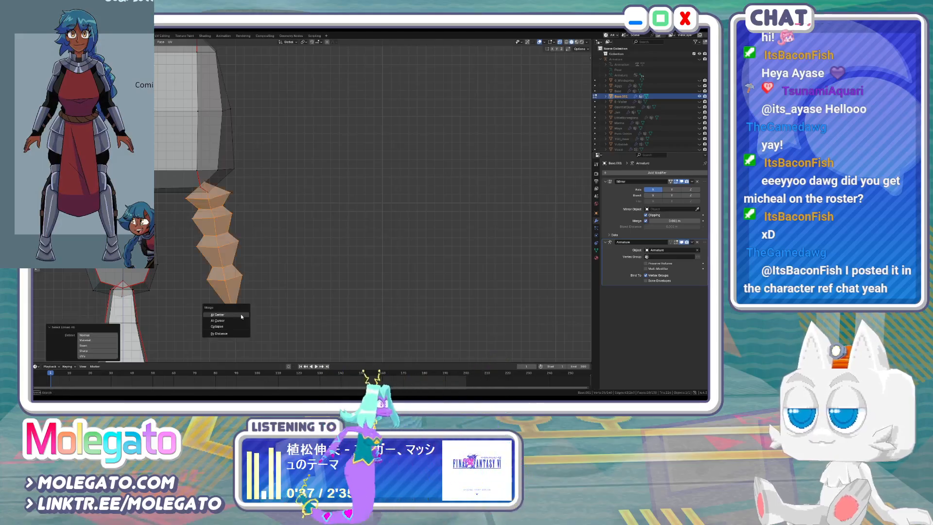
click(228, 334)
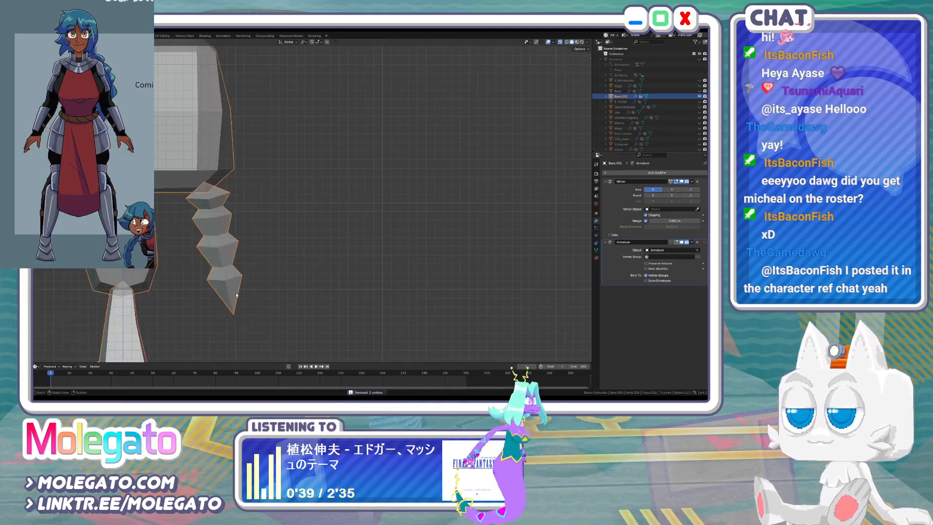
Place the slightly enlarged braid against the lower back edge of the head and save the file
key(g)
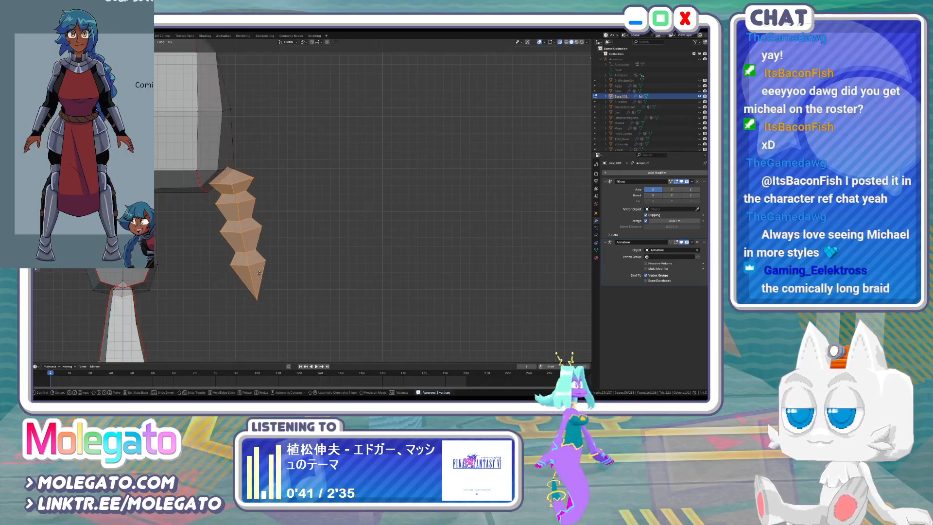
click(259, 273)
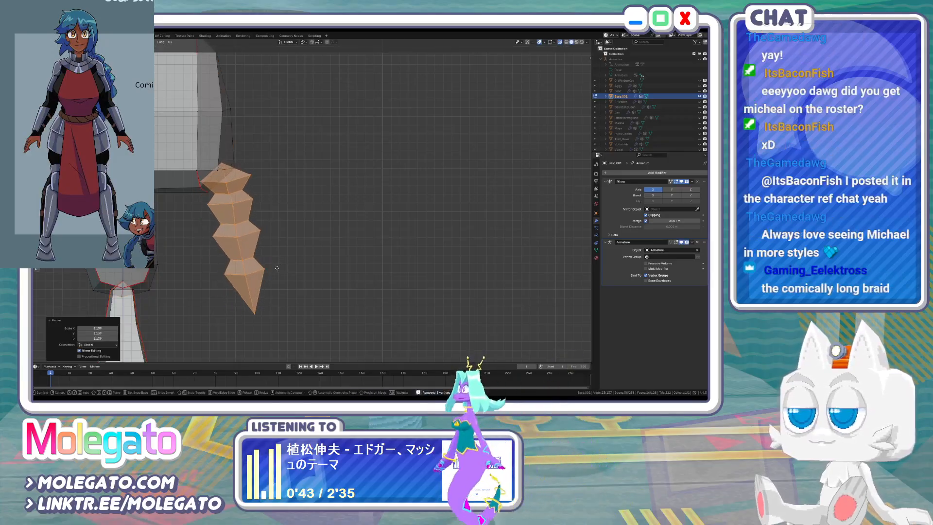
key(Tab)
scroll(275, 272, down, 5)
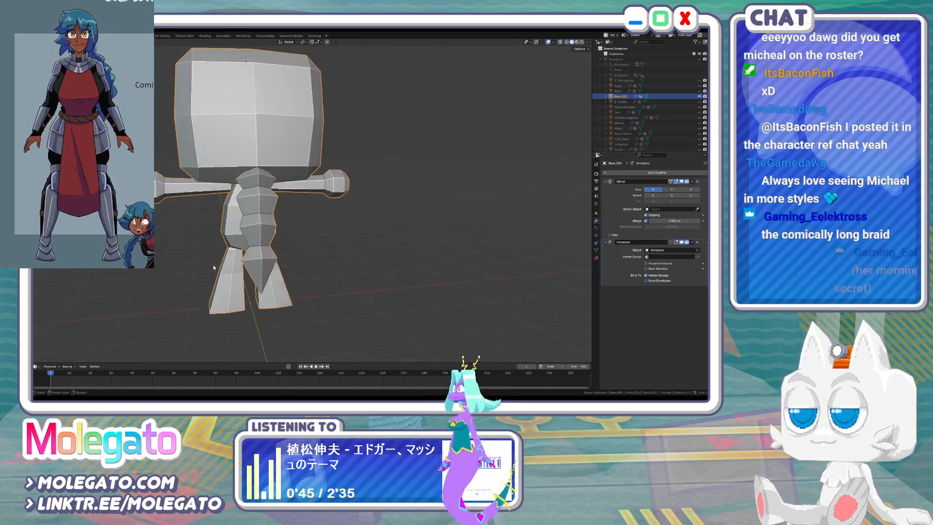
scroll(214, 267, up, 5)
key(ctrl+s)
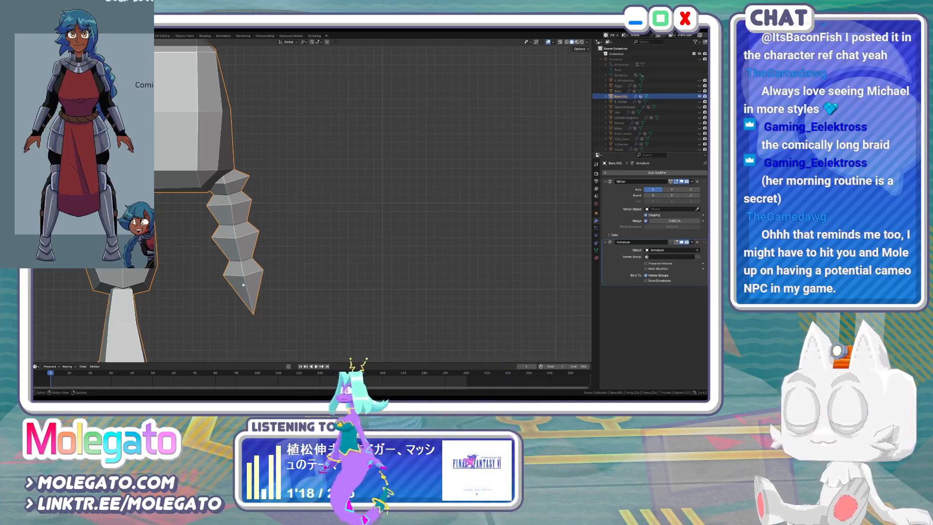
Deselect the braid's top lobe and shift the remaining lower lobes slightly down
shift+middle_drag(214, 275, 329, 291)
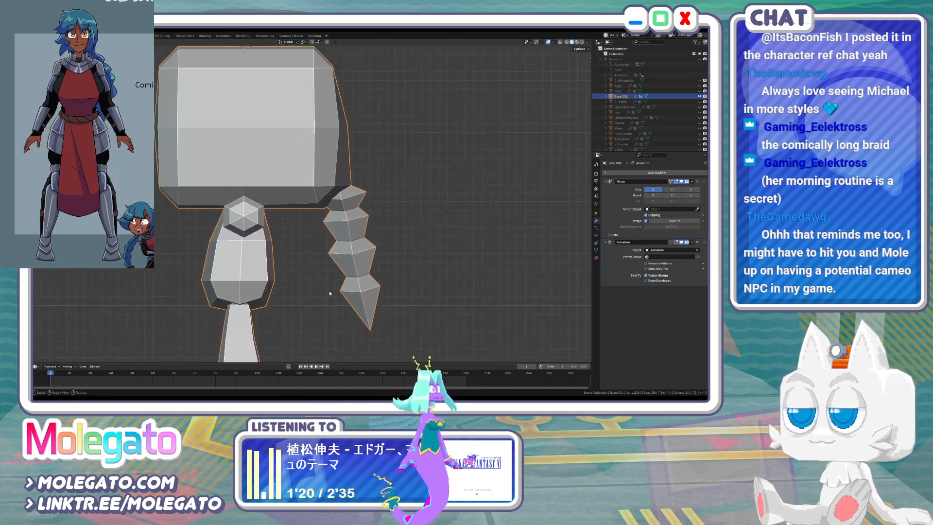
key(Tab)
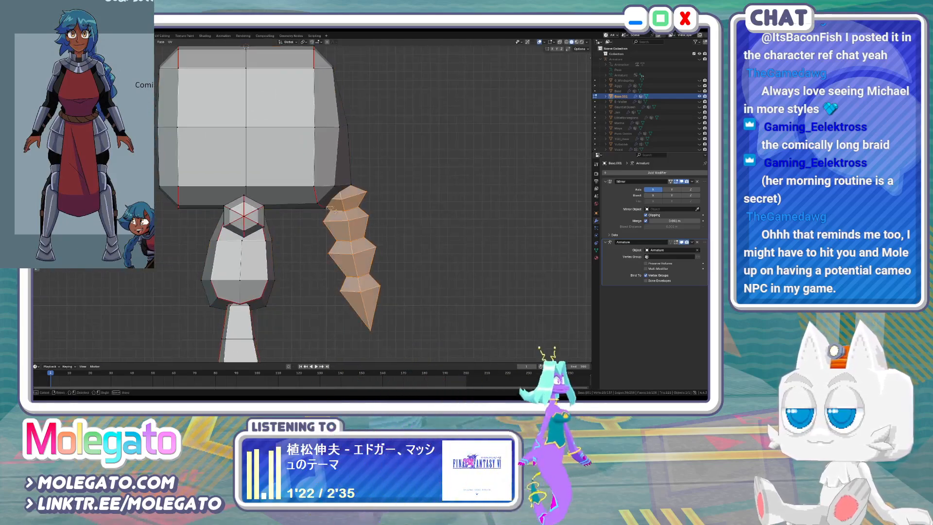
key(c)
middle_drag(336, 211, 342, 241)
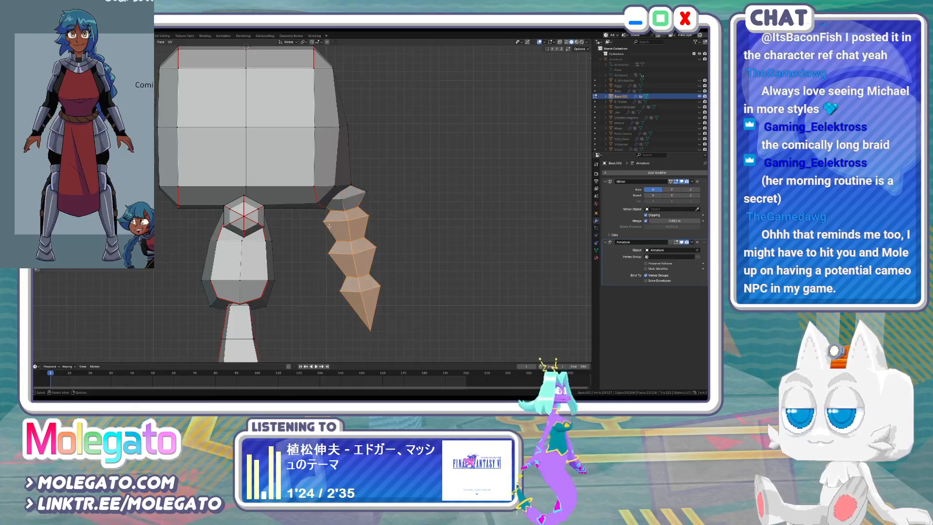
key(Tab)
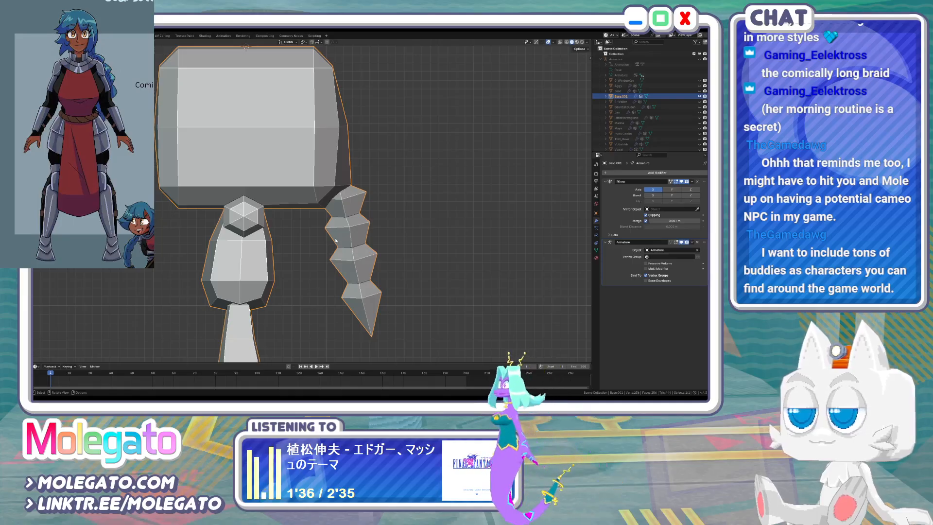
Extrude long tabard flaps from the torso's lower front and back edges down to about shin height in side view
key(KP_1)
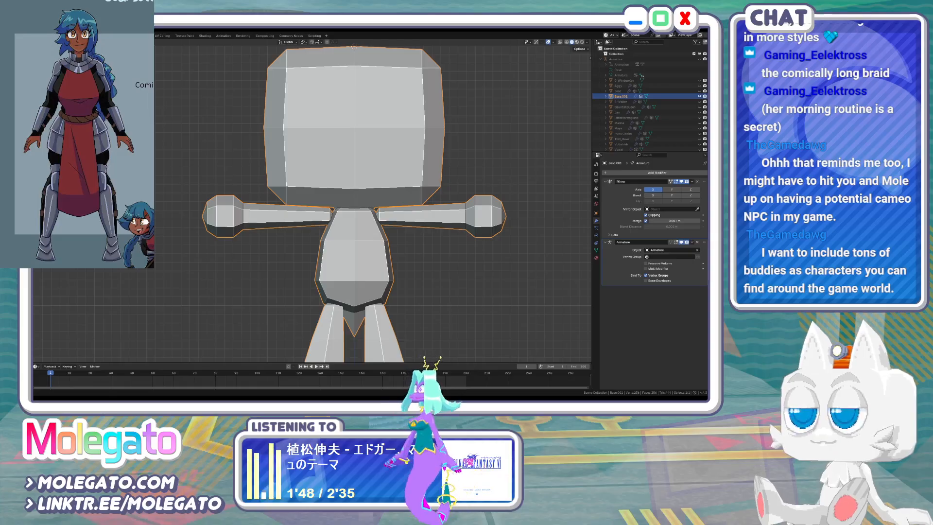
key(Tab)
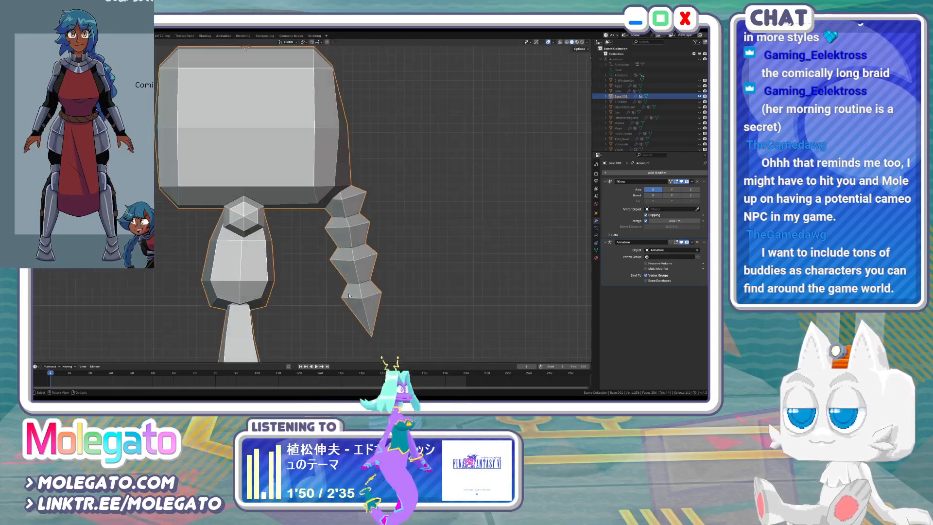
shift+middle_drag(211, 286, 239, 249)
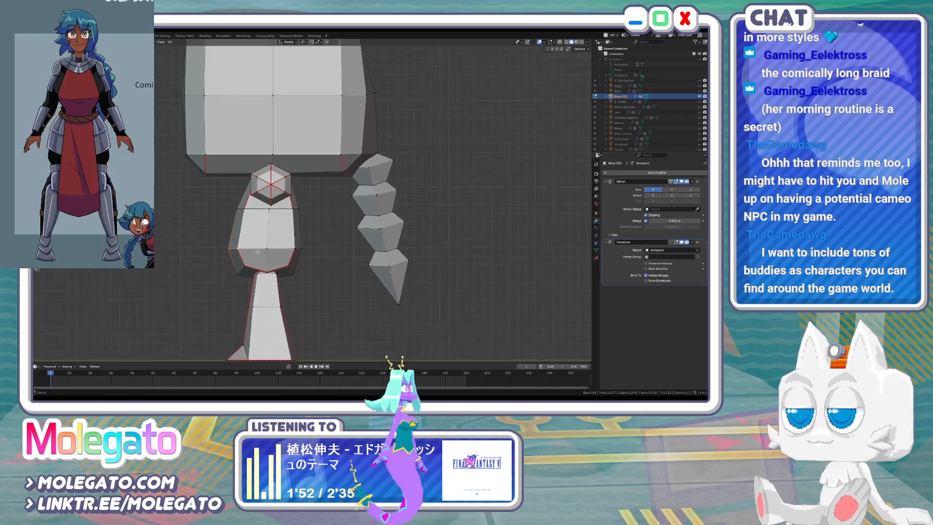
key(e)
click(251, 327)
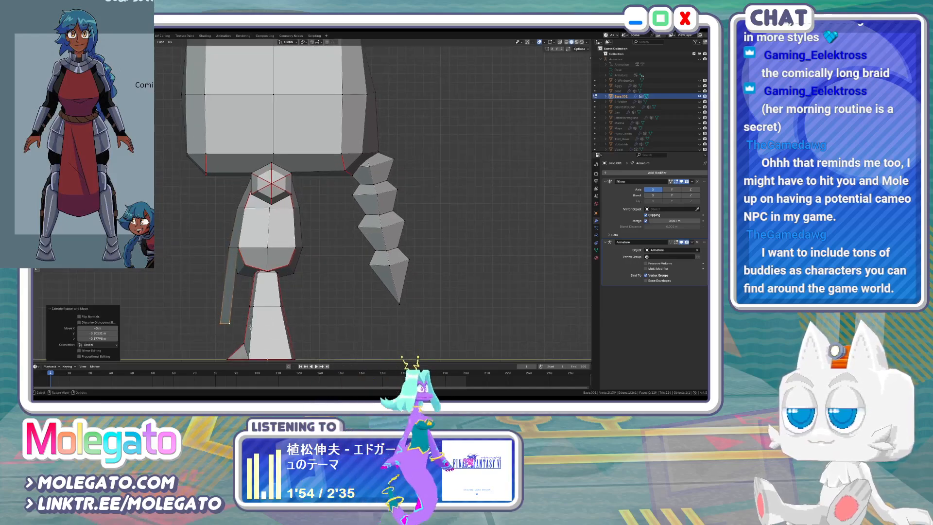
click(297, 249)
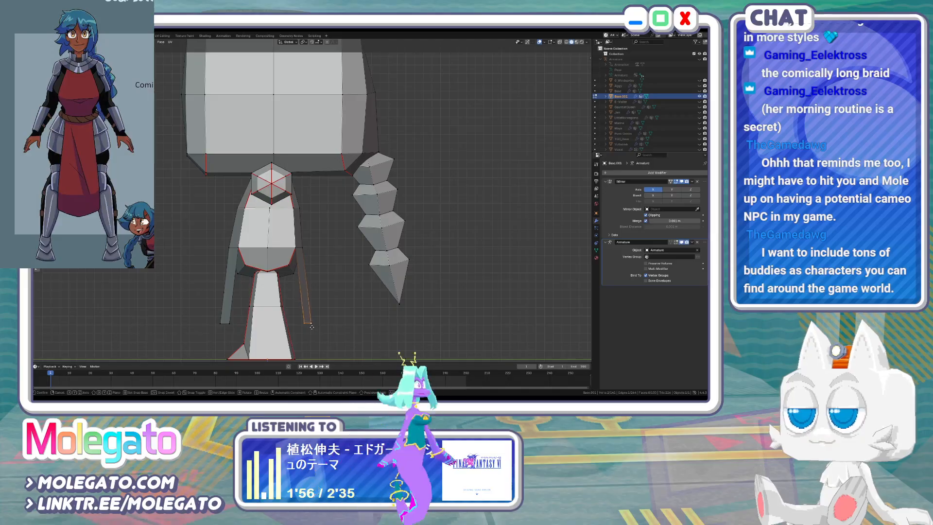
click(312, 327)
Extrude the torso's lower side edge down and slightly outward into a short mirrored hip flap
key(KP_1)
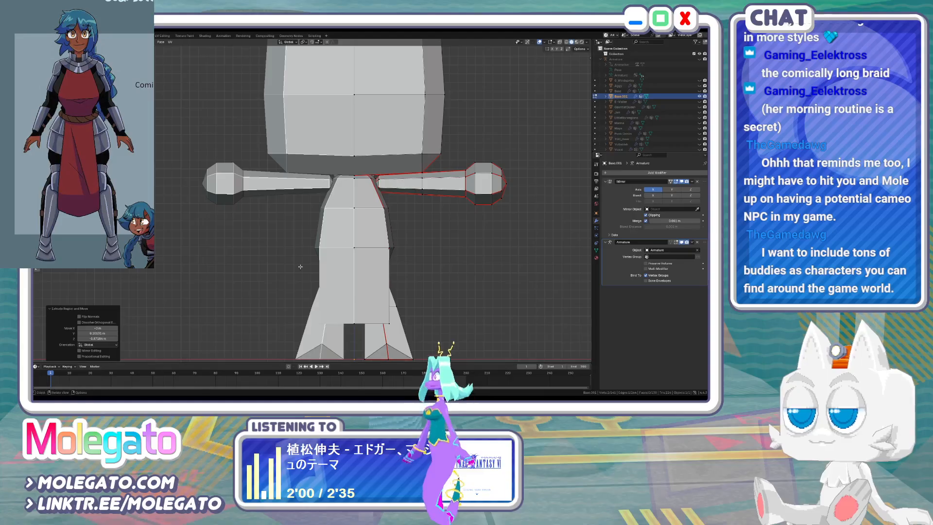
middle_drag(416, 247, 360, 241)
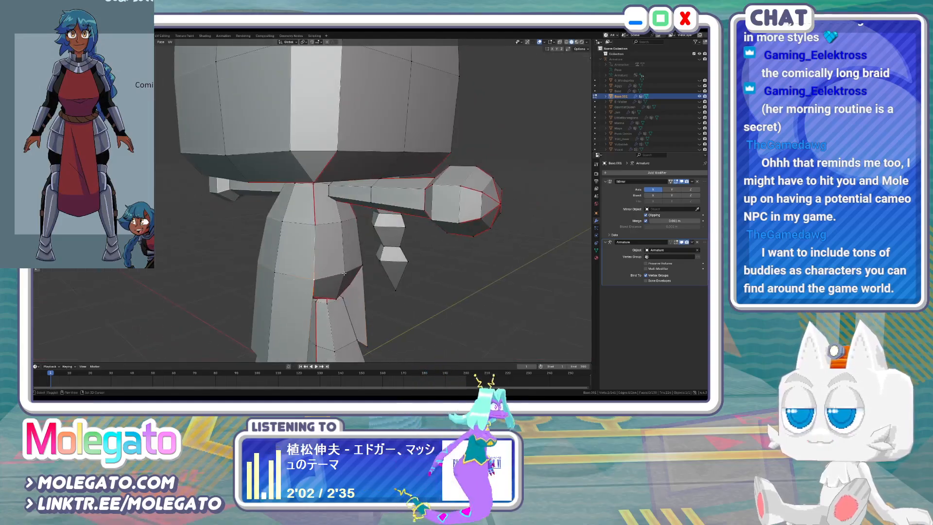
key(KP_1)
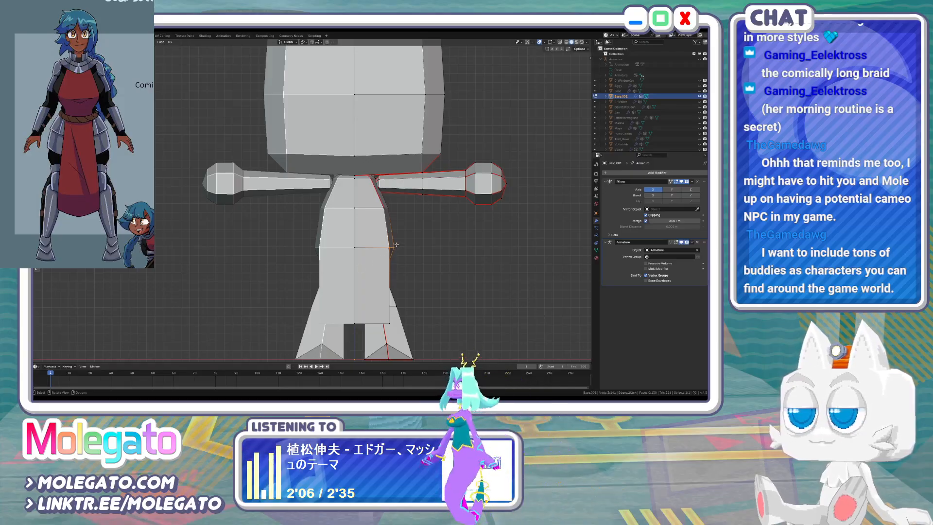
key(e)
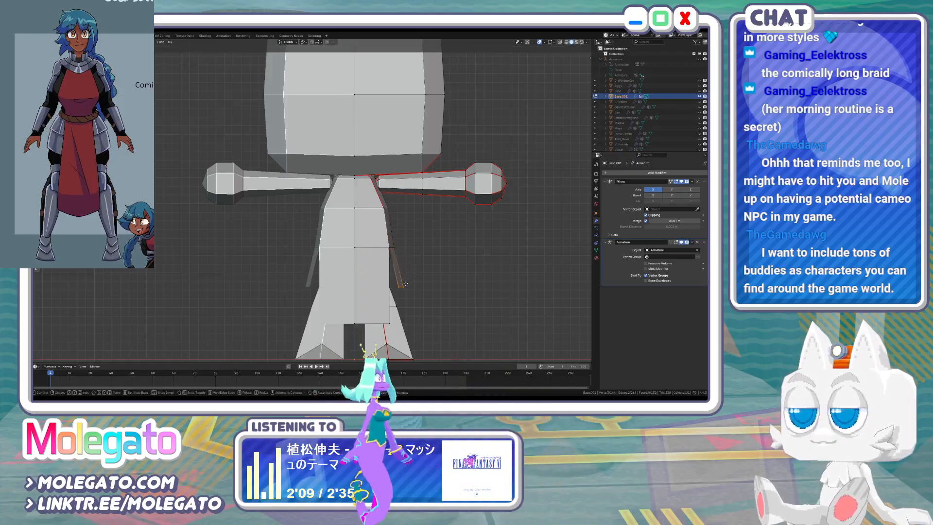
click(406, 284)
key(Tab)
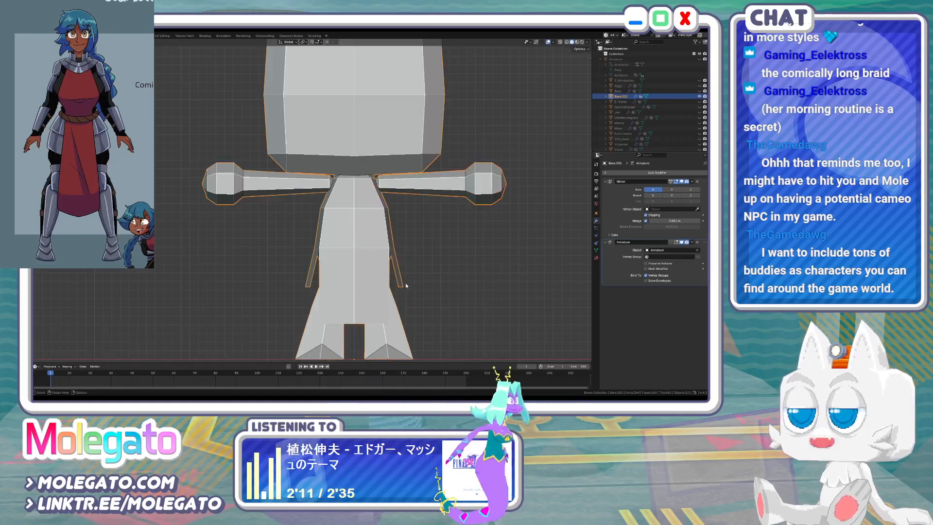
middle_drag(406, 283, 366, 285)
key(KP_1)
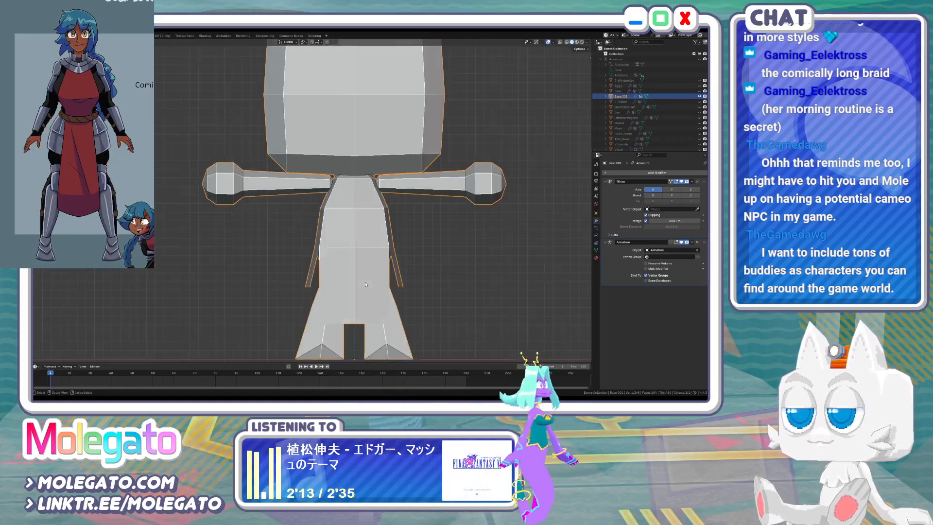
Switch to UV editing, move all the character's UVs onto the empty texture tile beside the crowned pink-haired character, and save the file
shift+middle_drag(346, 159, 202, 228)
scroll(301, 222, down, 2)
key(KP_1)
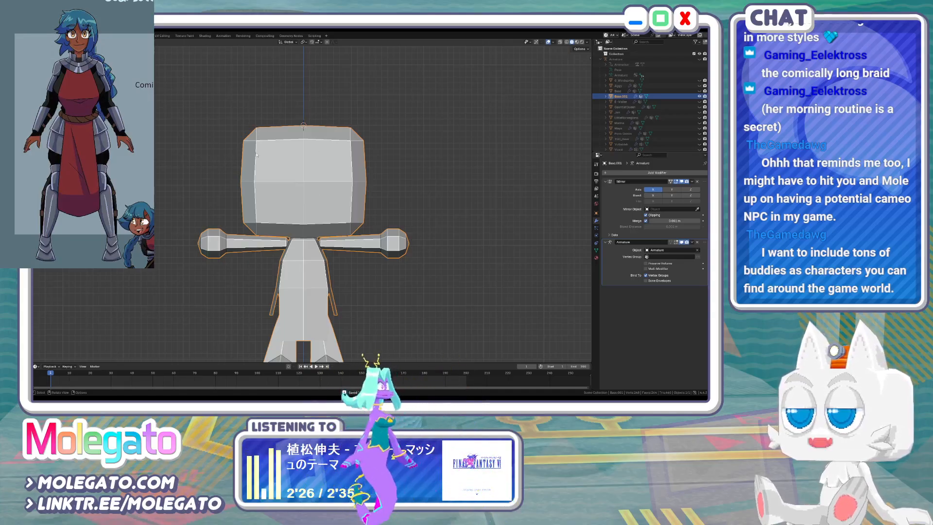
click(167, 36)
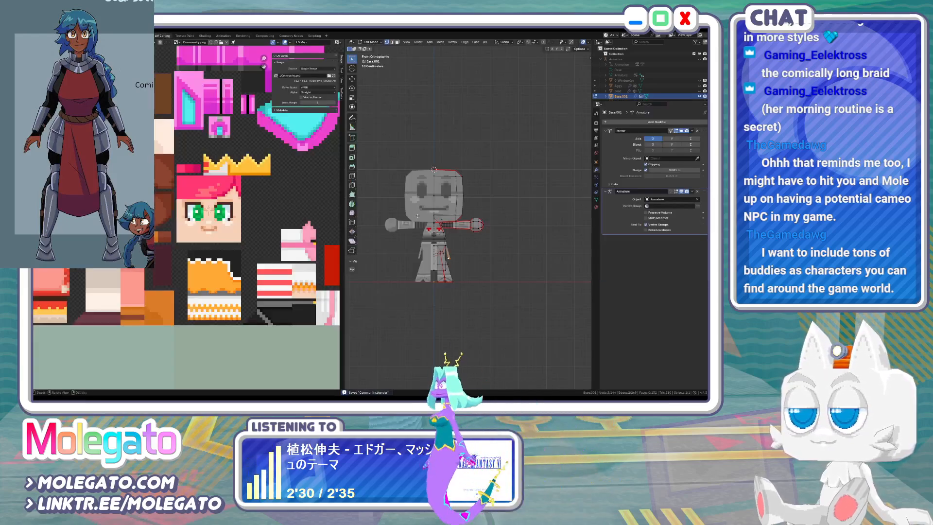
key(a)
scroll(194, 243, down, 8)
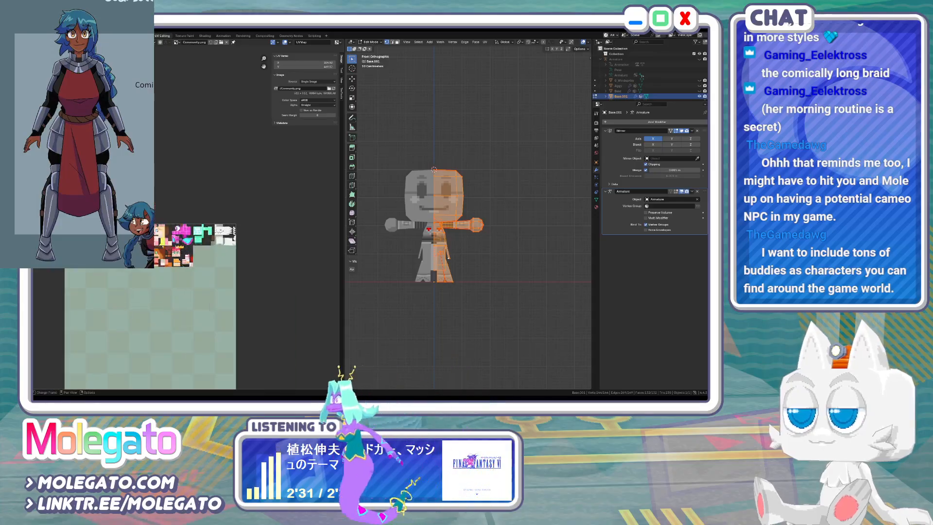
scroll(146, 243, up, 2)
key(g)
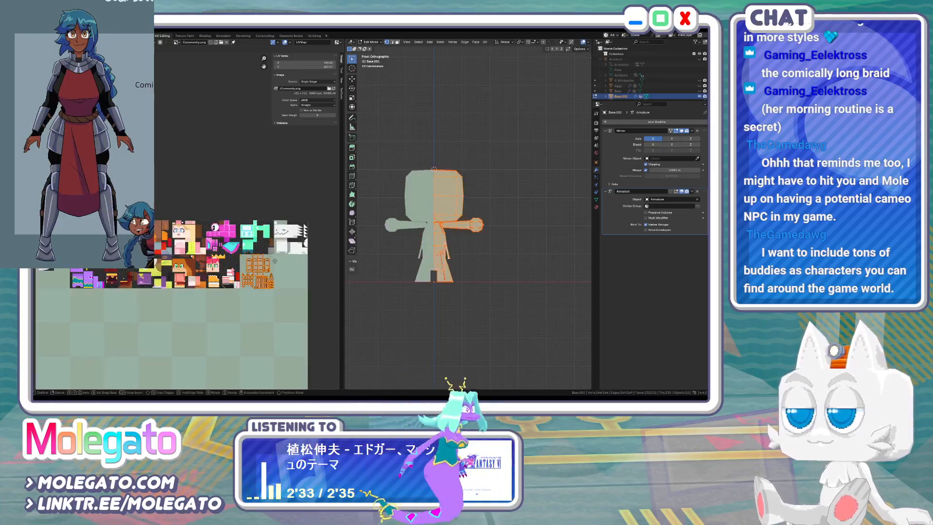
click(275, 261)
key(Tab)
key(ctrl+s)
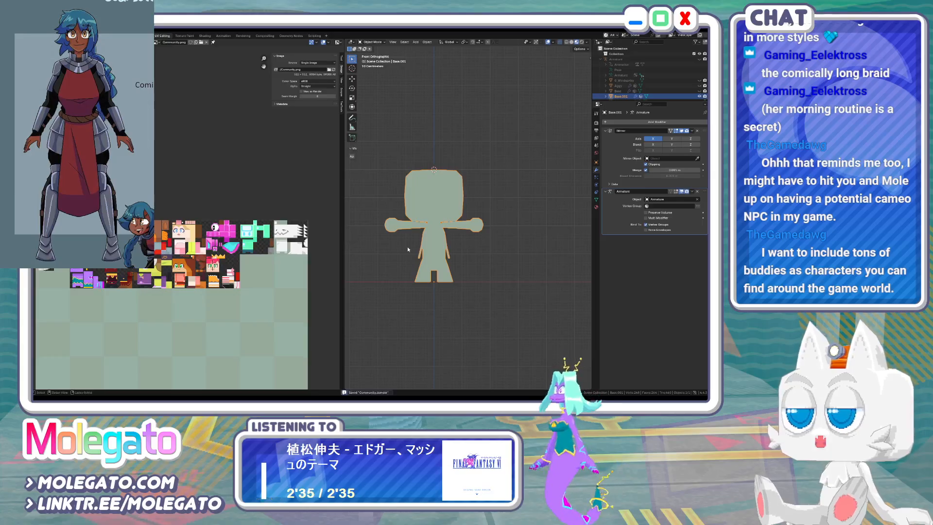
Switch to Aseprite and copy the red base template tile into the empty tile beside the crowned pink-haired character
key(alt+Tab)
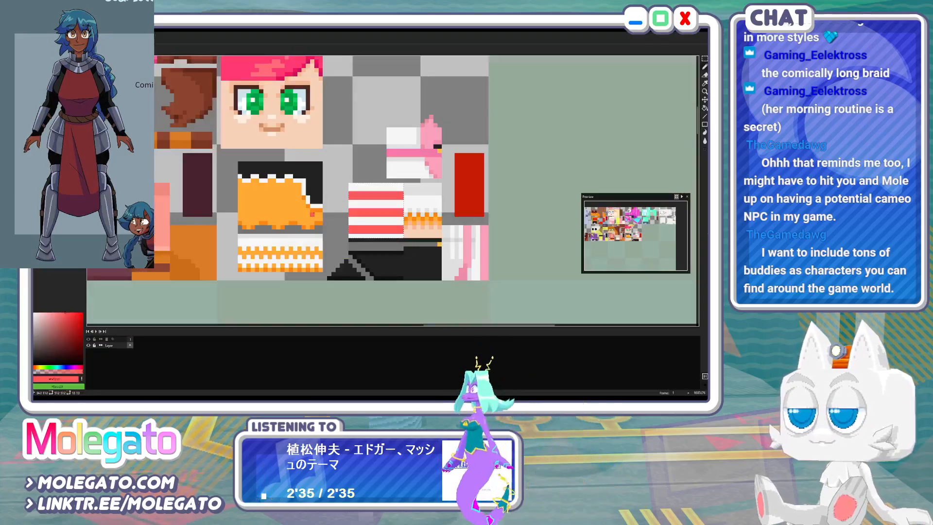
click(705, 59)
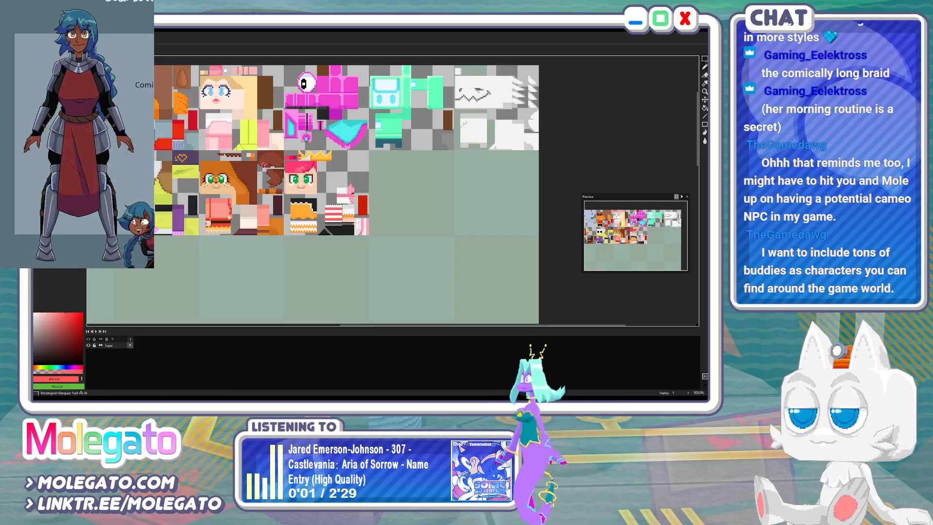
scroll(342, 177, down, 2)
middle_drag(342, 177, 488, 206)
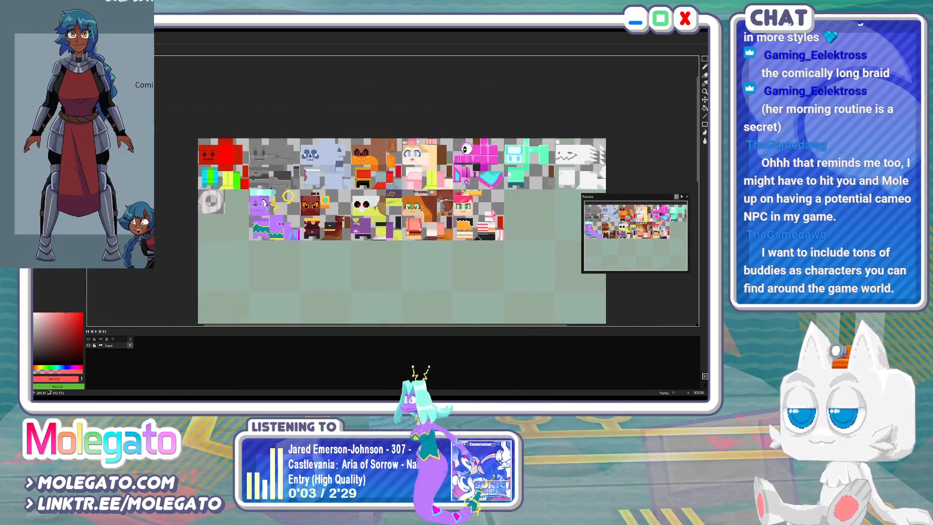
drag(197, 137, 248, 189)
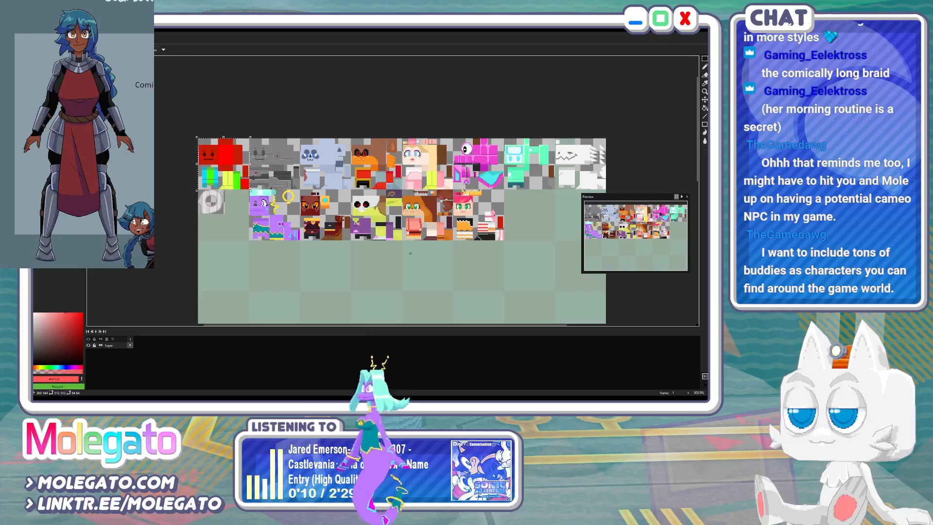
middle_drag(523, 252, 311, 242)
scroll(310, 229, up, 2)
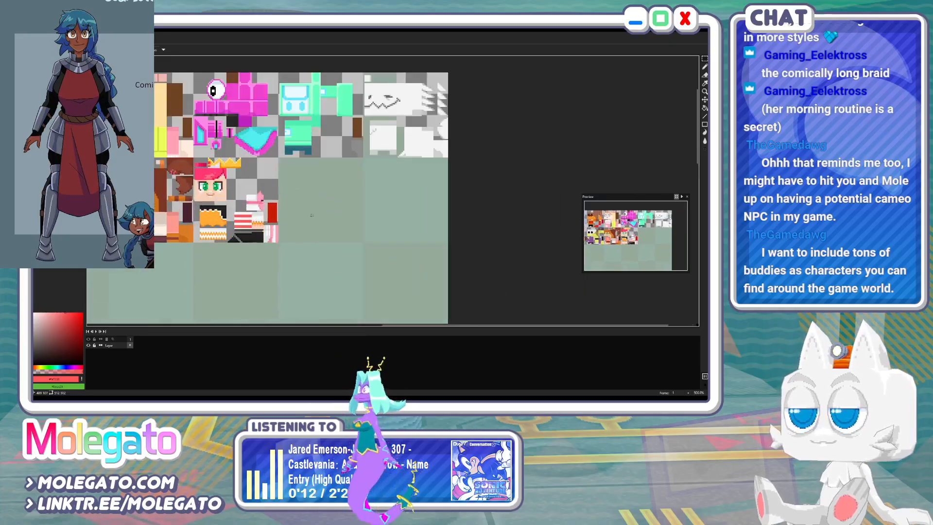
key(ctrl+v)
drag(398, 123, 323, 208)
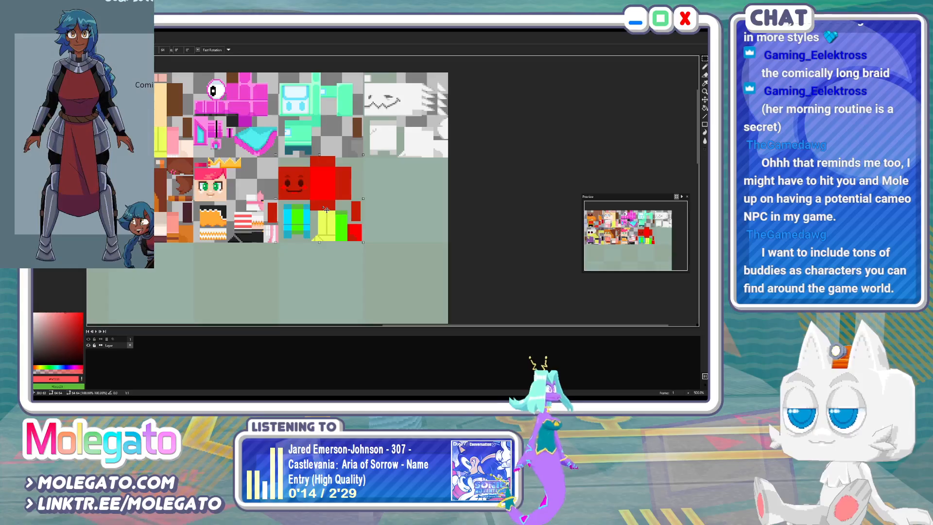
scroll(321, 235, up, 2)
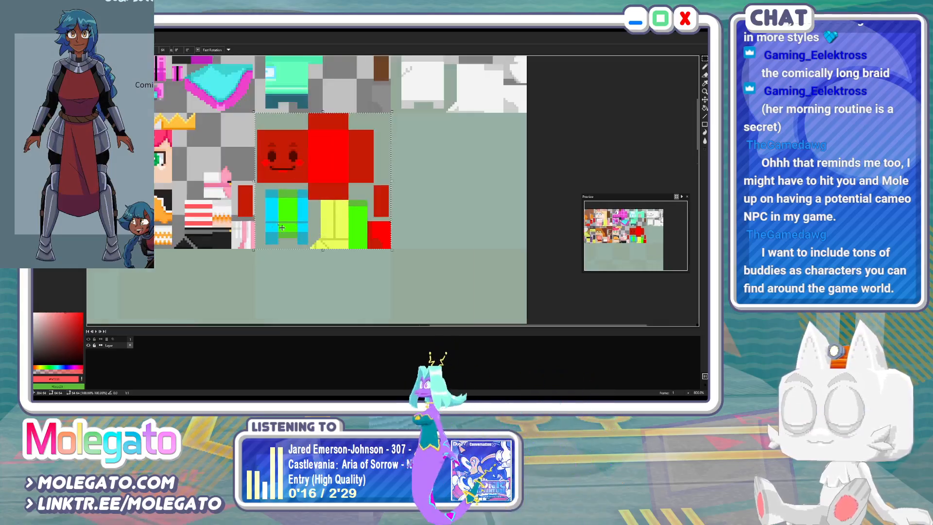
Commit the placed red character template in its cell of the texture sheet and save the file
key(Return)
scroll(348, 192, up, 2)
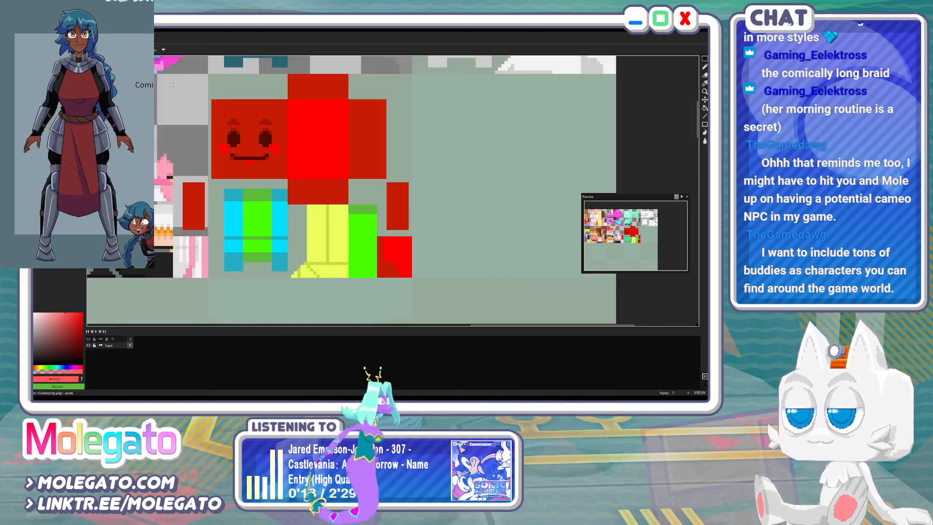
Paste the blue-haired knight's character sheet onto the existing reference image and sample the brown skin colour of her face
key(ctrl+Tab)
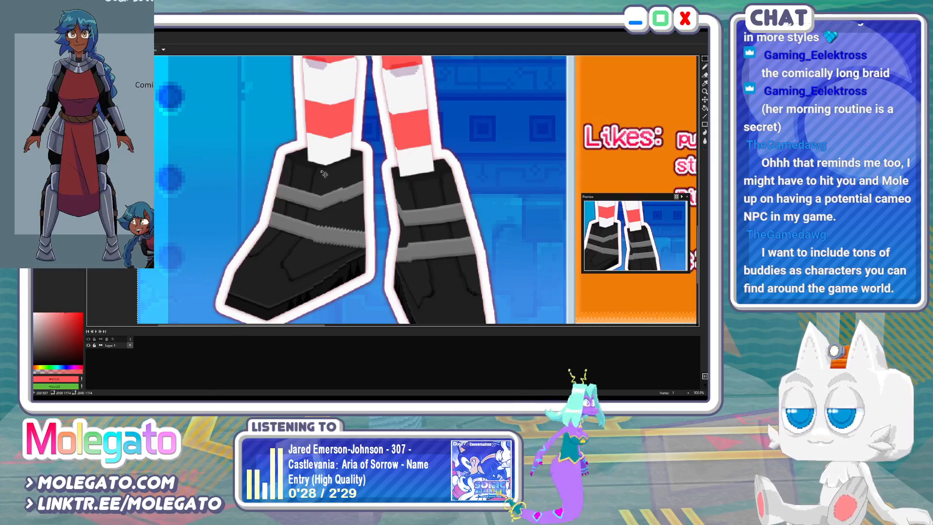
scroll(324, 174, down, 4)
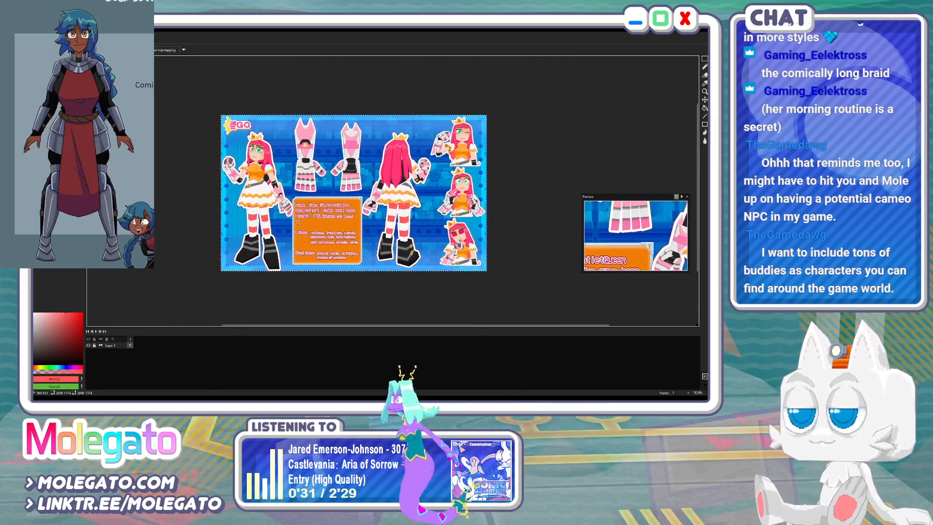
key(ctrl+v)
scroll(327, 105, up, 1)
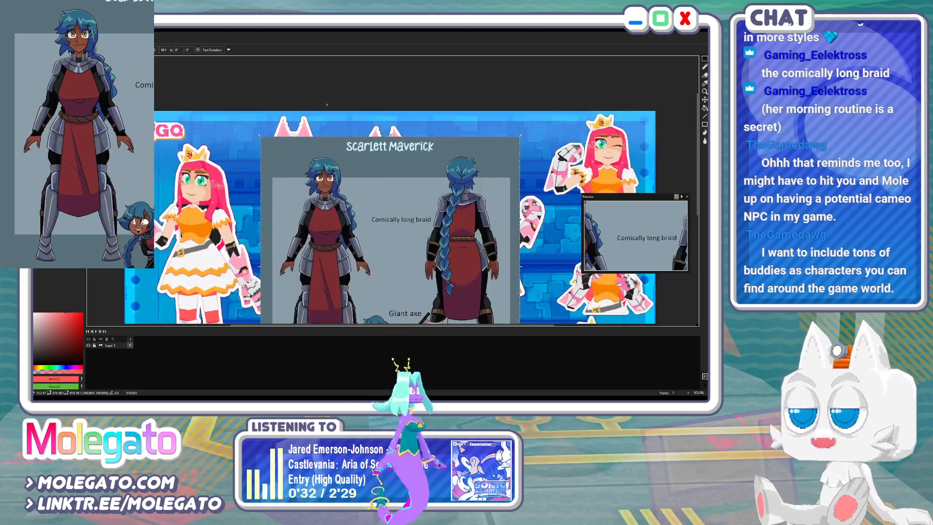
key(Return)
scroll(354, 195, up, 1)
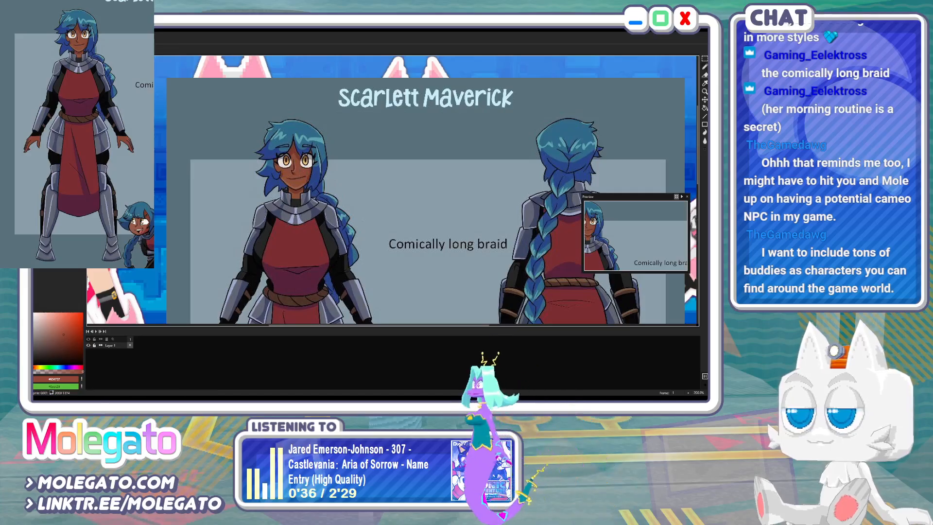
Select the whole cell containing the red character template on the texture sheet with a rectangular marquee
click(93, 49)
scroll(303, 142, up, 1)
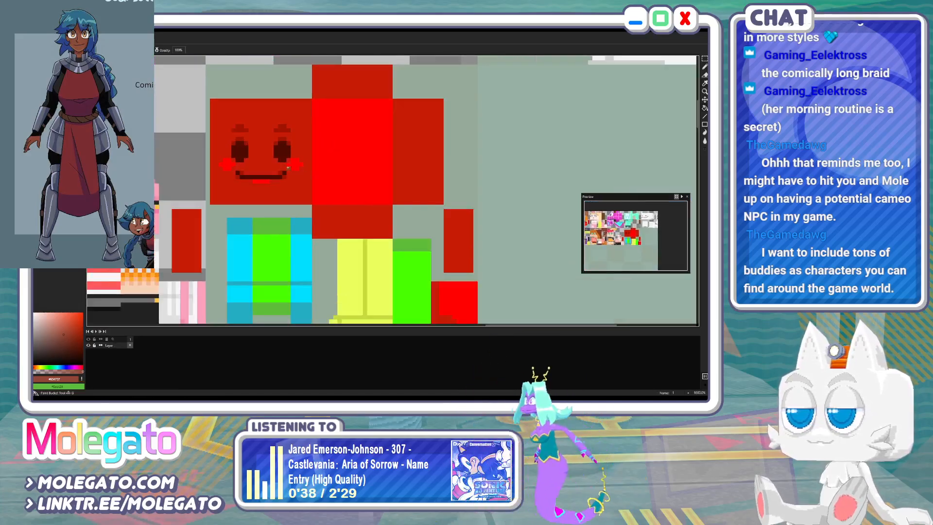
click(300, 142)
key(ctrl+z)
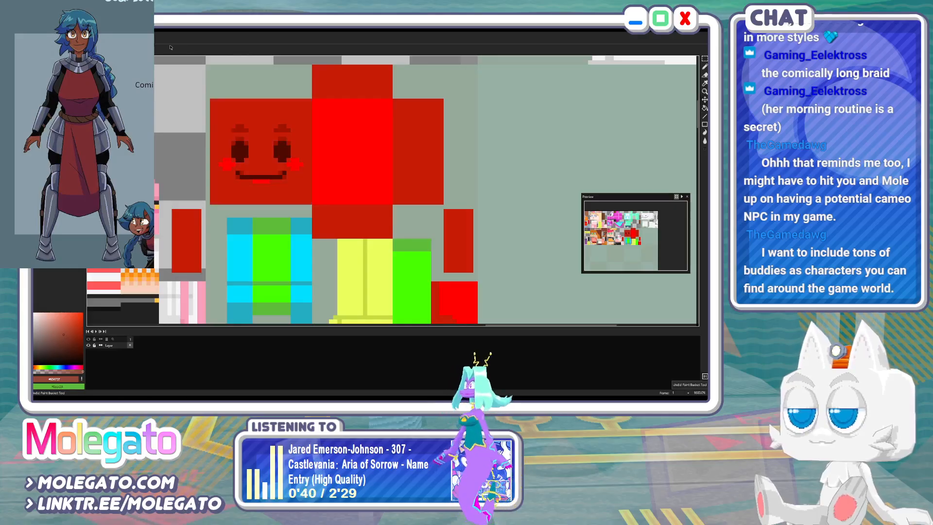
click(705, 59)
scroll(312, 186, down, 3)
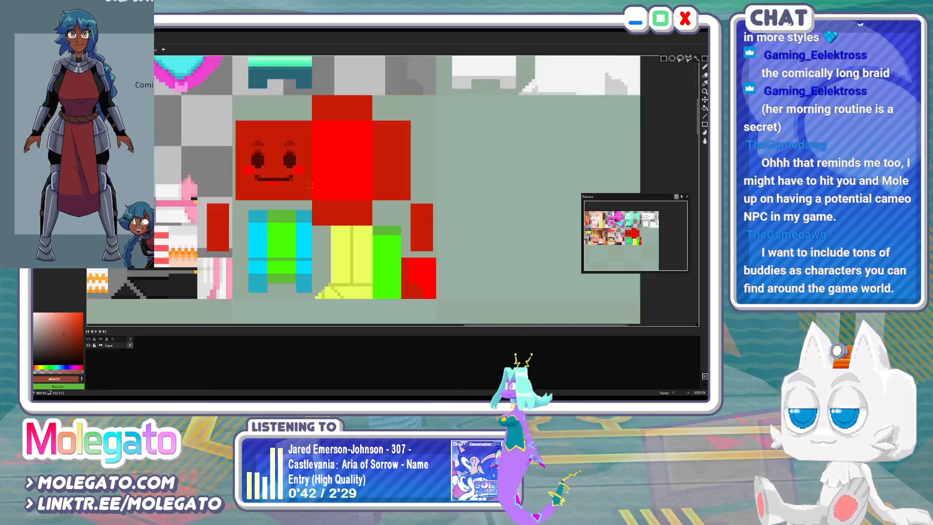
drag(273, 141, 374, 249)
scroll(331, 232, up, 2)
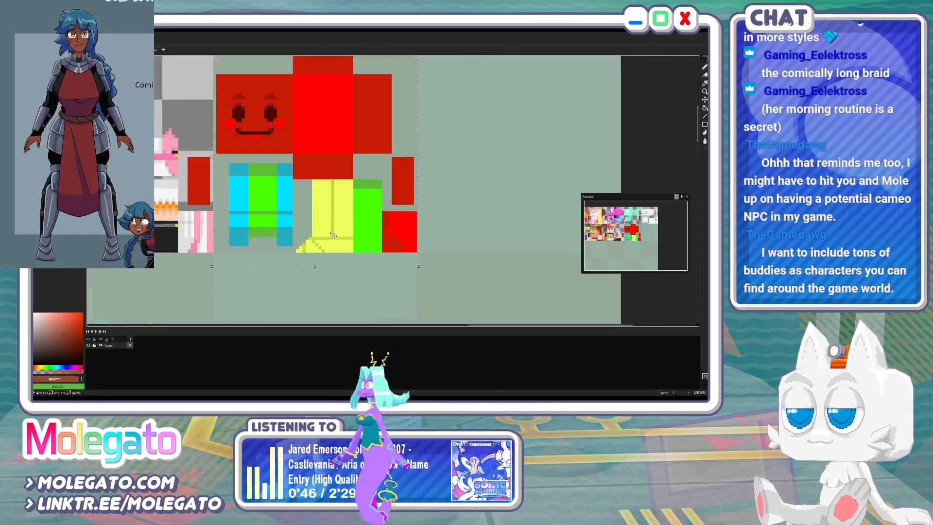
Fill the dark-red skin areas and the bright-red head block of the selected template with the sampled brown
middle_drag(315, 265, 360, 322)
key(g)
click(298, 153)
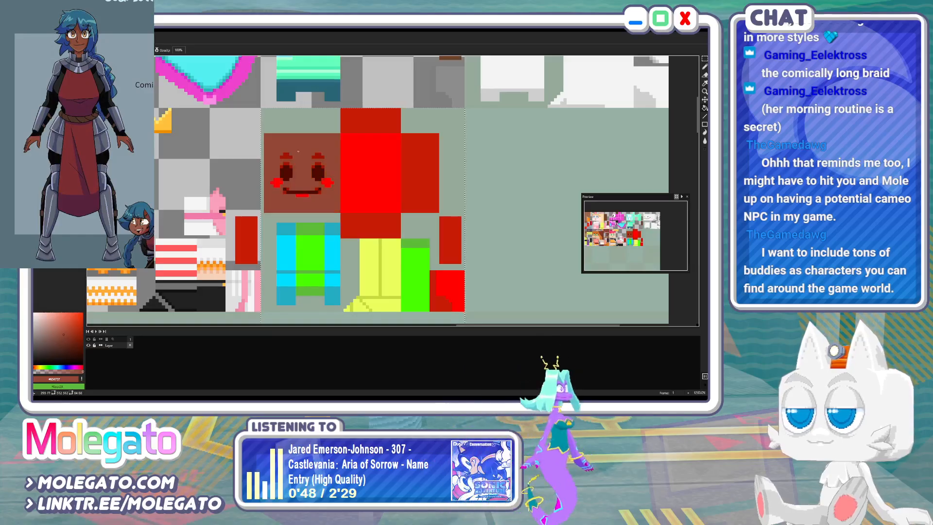
key(ctrl+z)
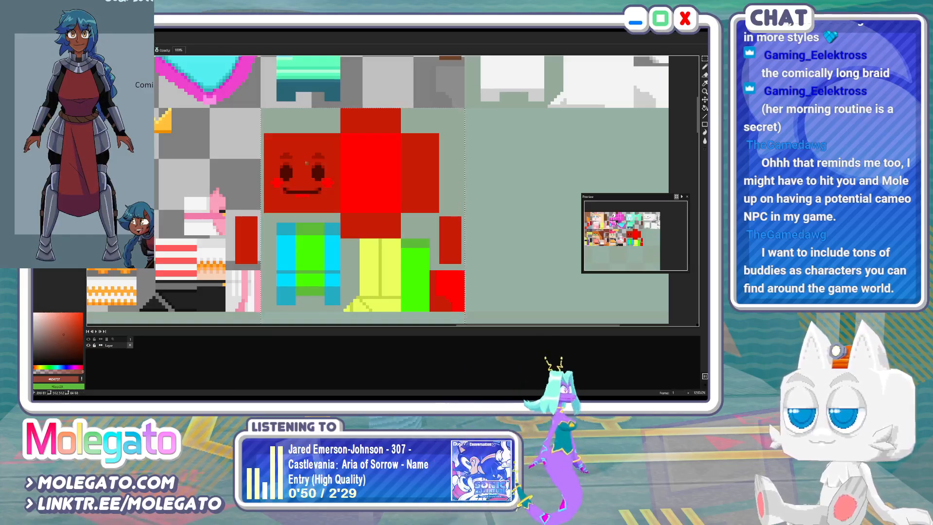
click(305, 152)
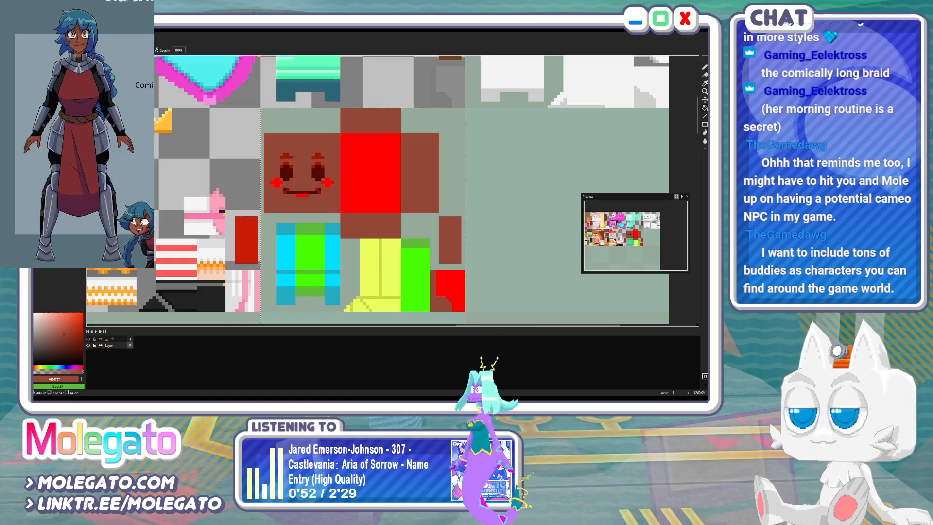
click(361, 166)
key(ctrl+z)
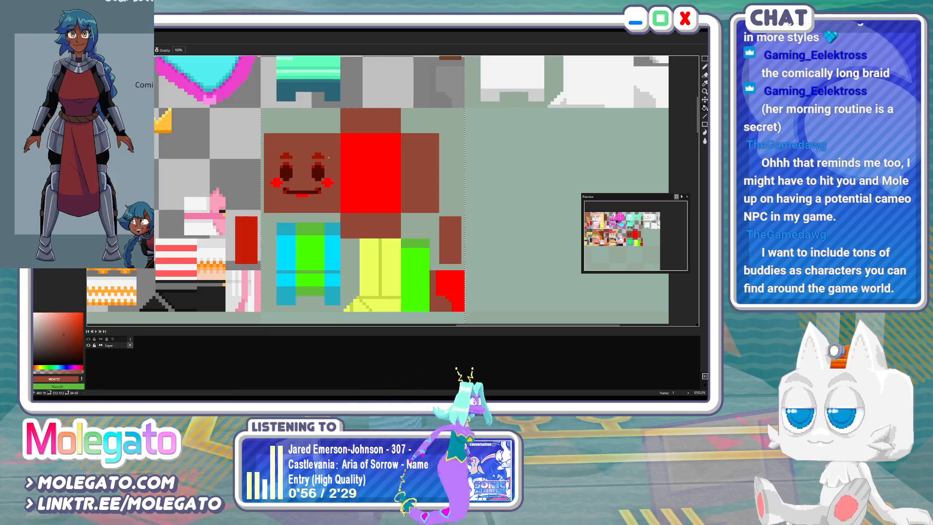
click(364, 169)
Sample the blue hair colour from the knight's fringe in the reference image
key(ctrl+Tab)
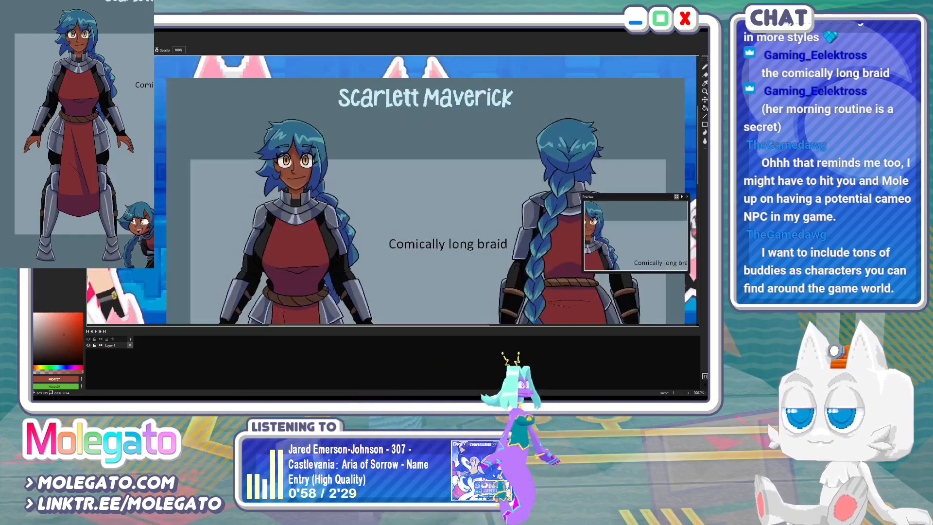
scroll(291, 166, up, 1)
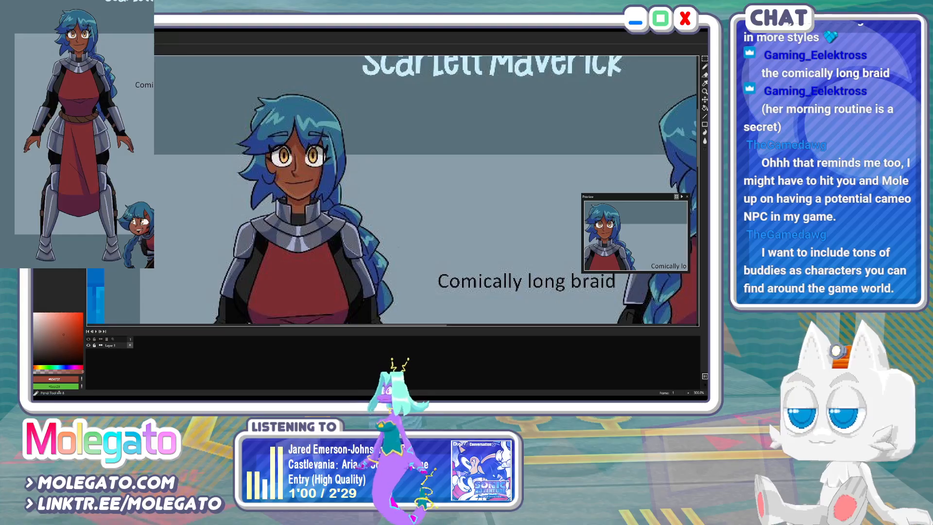
click(300, 106)
click(80, 50)
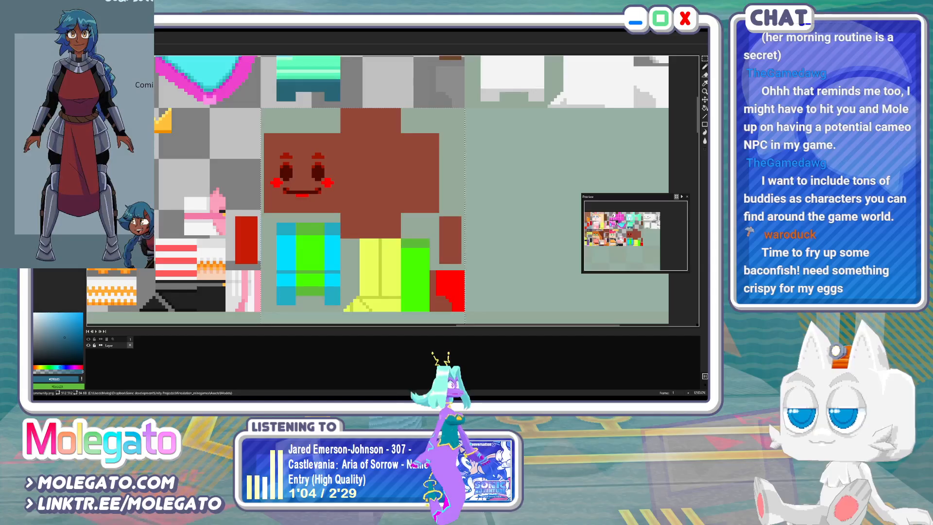
Outline the main sweep of the fringe in blue above the template's left eye and fill it, following the reference
scroll(311, 168, up, 1)
middle_drag(318, 165, 355, 170)
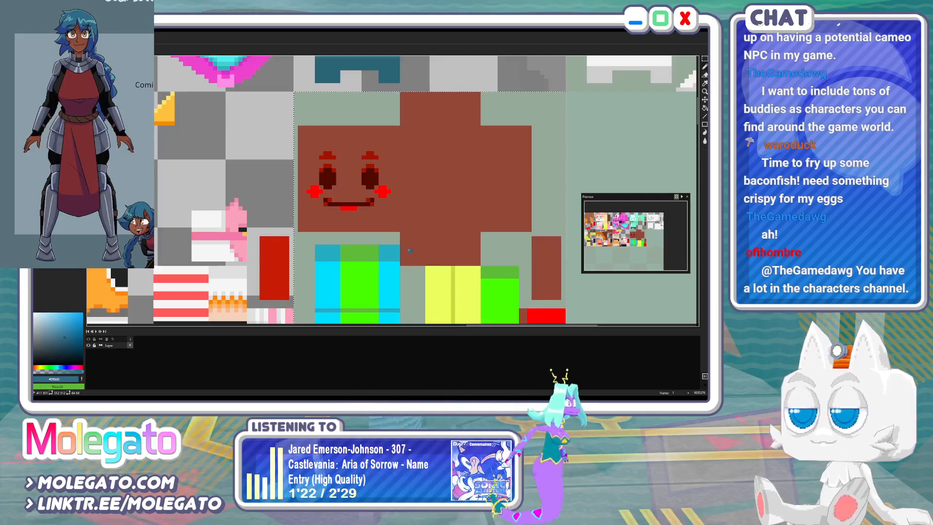
middle_drag(393, 252, 429, 272)
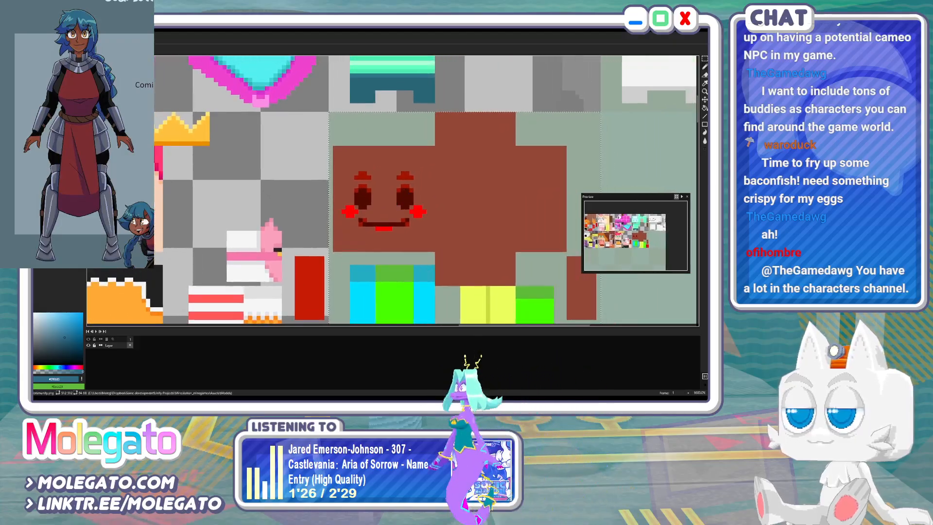
click(100, 50)
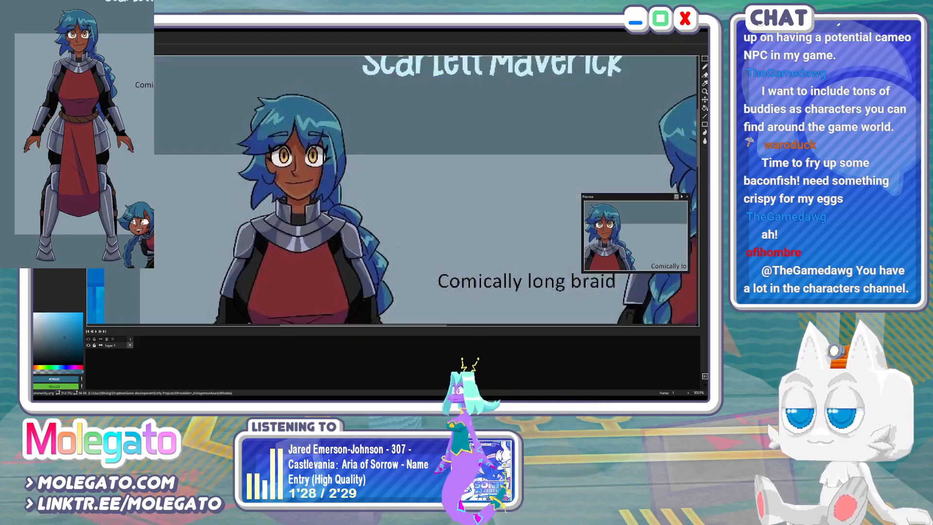
click(66, 49)
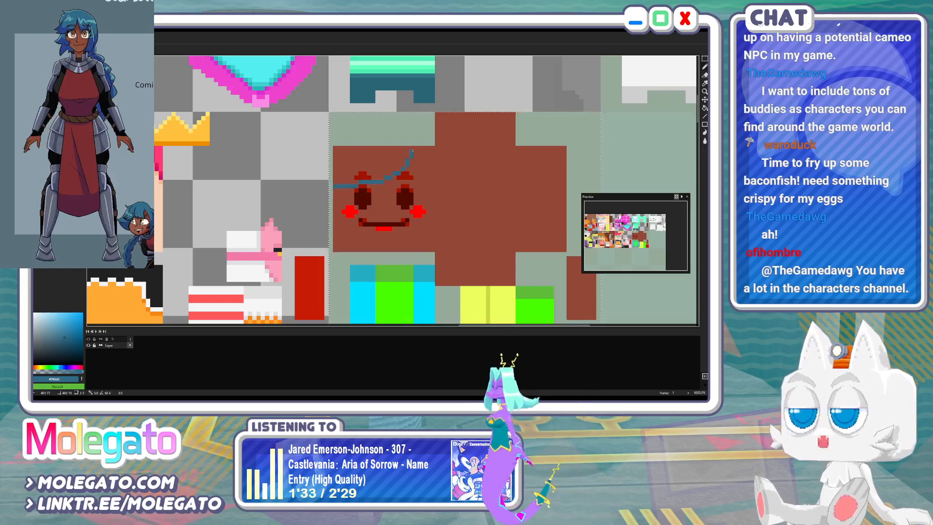
click(99, 50)
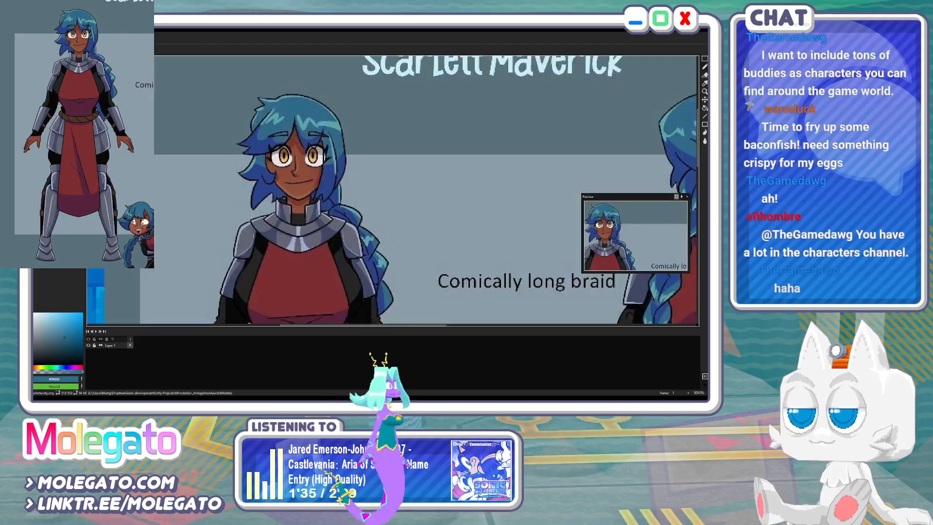
click(66, 50)
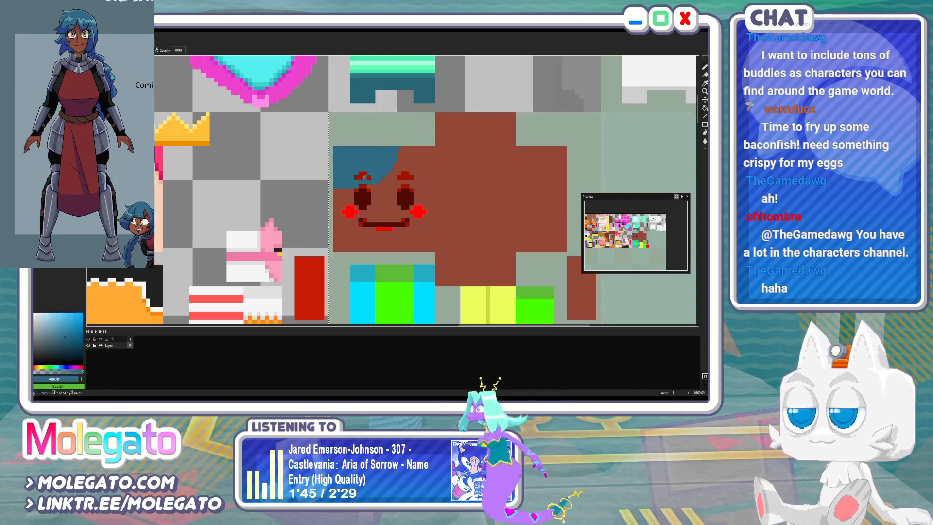
Widen the blue fringe and extend its pointed lock down between the eyes, matching the reference
scroll(364, 176, up, 2)
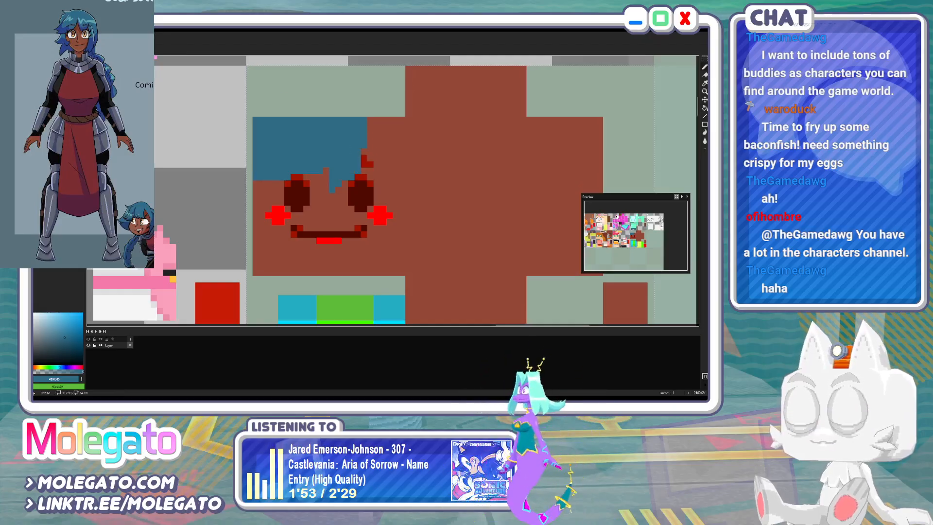
click(138, 50)
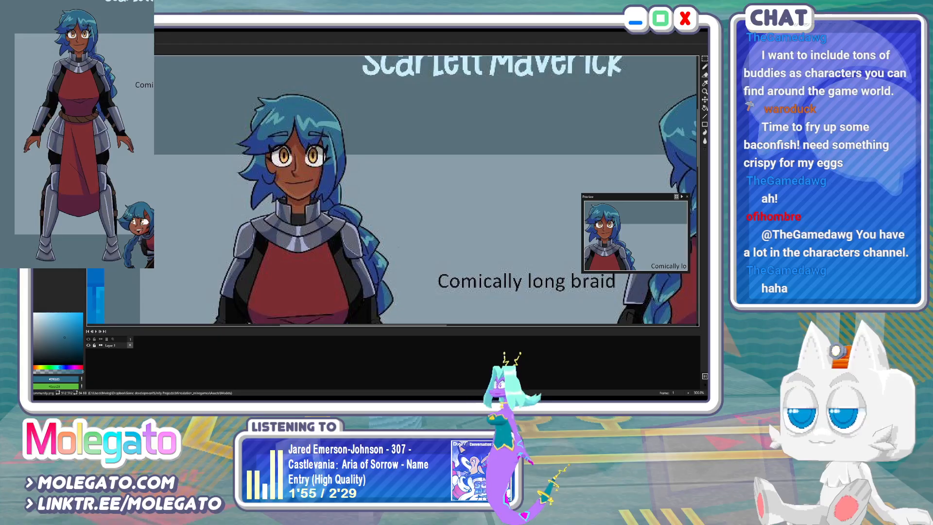
click(92, 50)
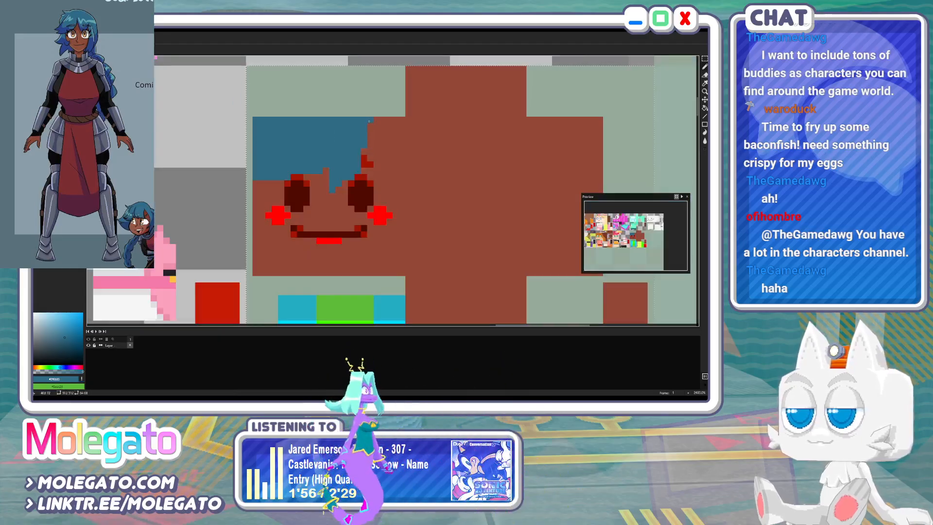
mouse_move(370, 122)
mouse_down()
mouse_move(371, 151)
mouse_move(338, 203)
mouse_up()
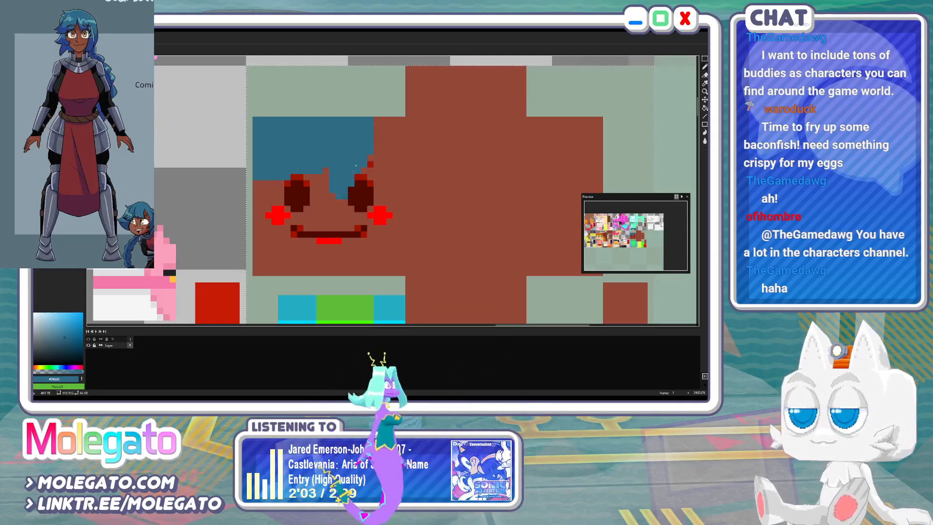
click(103, 49)
click(68, 49)
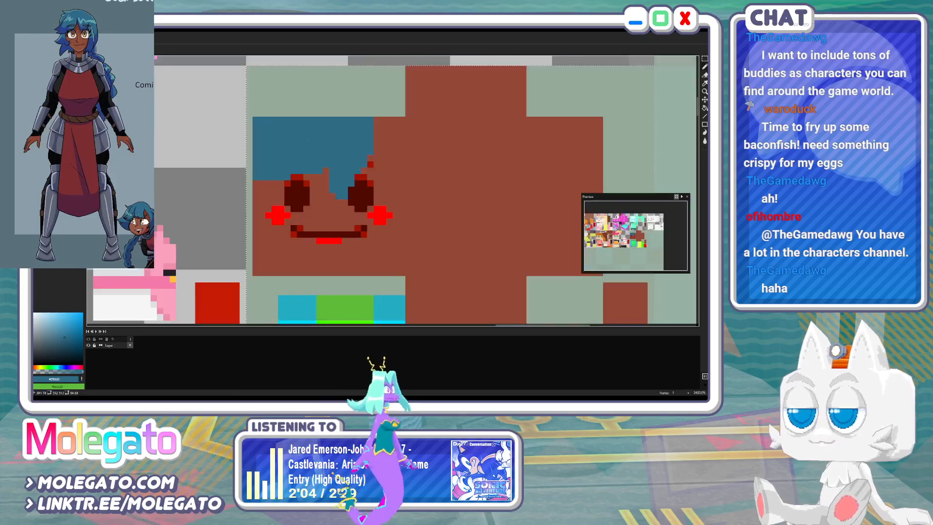
Draw the jagged fringe over the right eye out to the face's edge, fill it blue, and save the texture sheet
alt+click(341, 205)
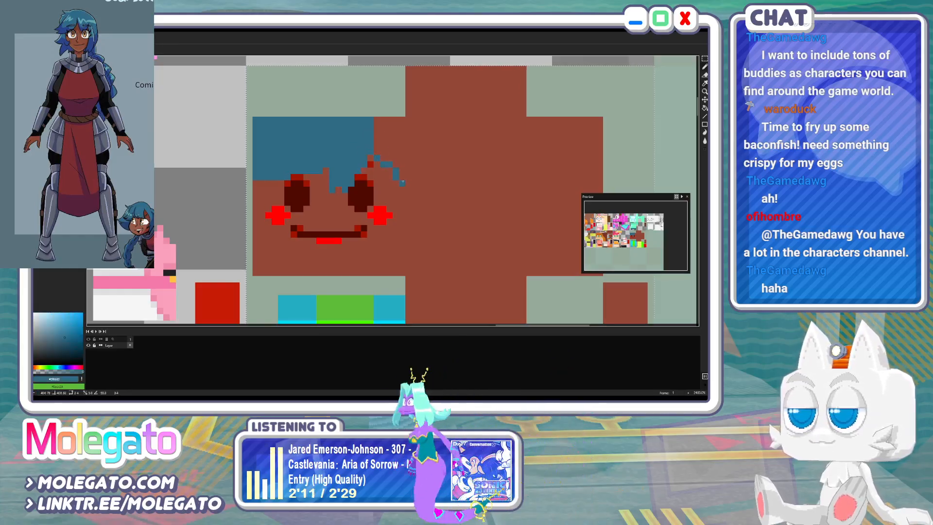
mouse_move(408, 185)
mouse_down()
mouse_move(409, 120)
mouse_move(404, 169)
mouse_up()
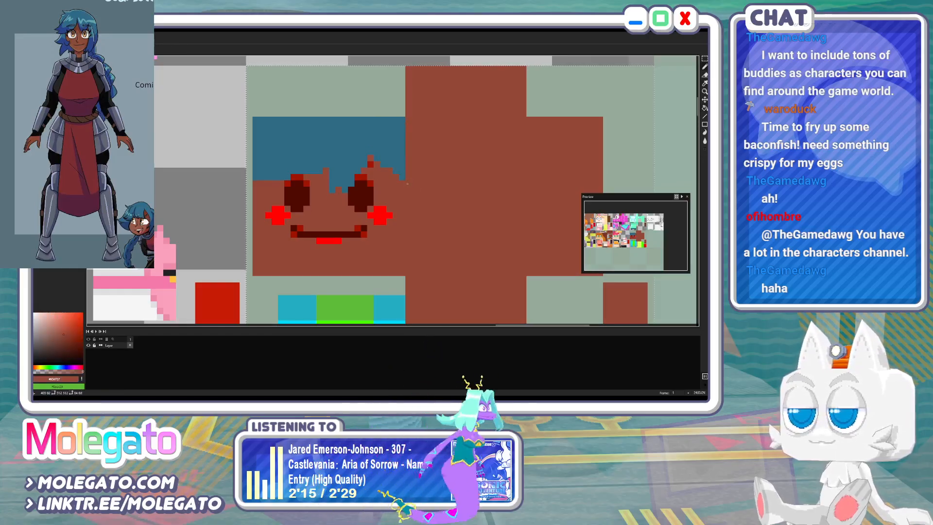
middle_drag(405, 171, 386, 167)
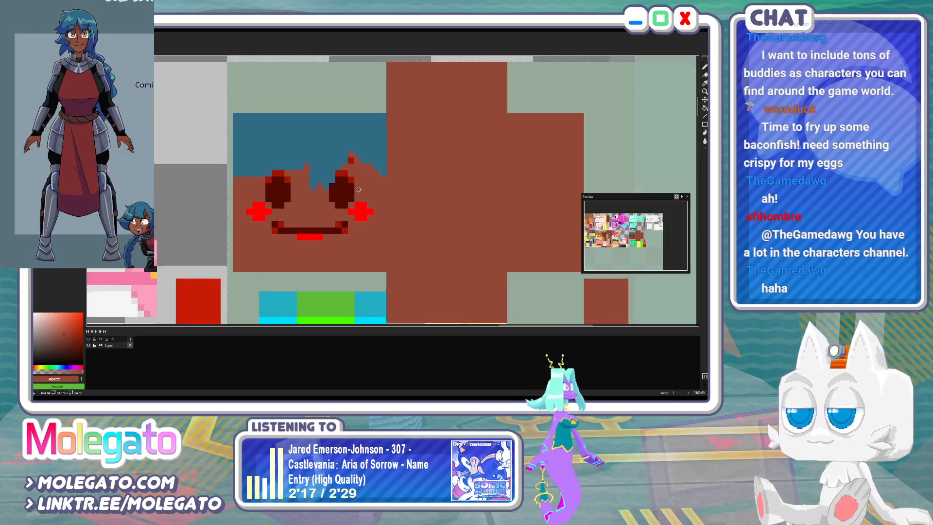
key(ctrl+s)
Set white as the paint colour and pale blue as the secondary colour for painting the template's eyes
middle_drag(235, 158, 262, 154)
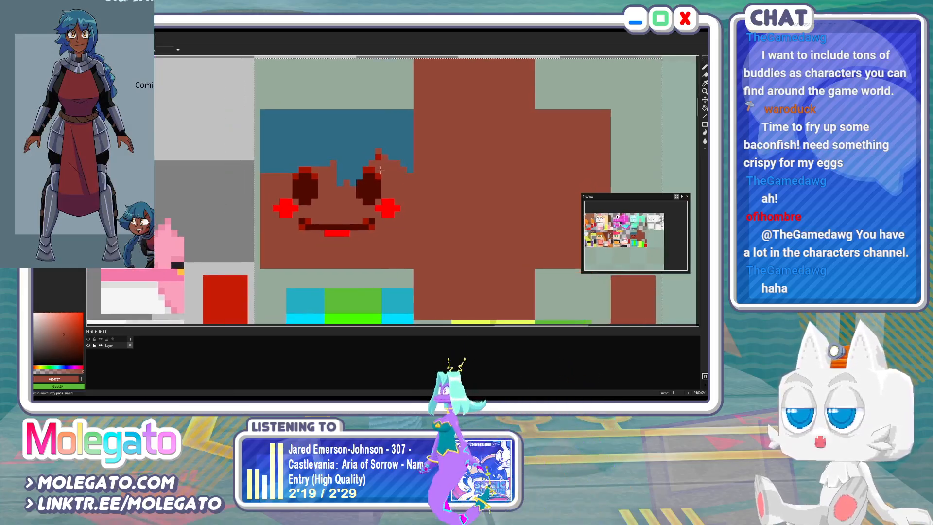
middle_drag(377, 158, 524, 158)
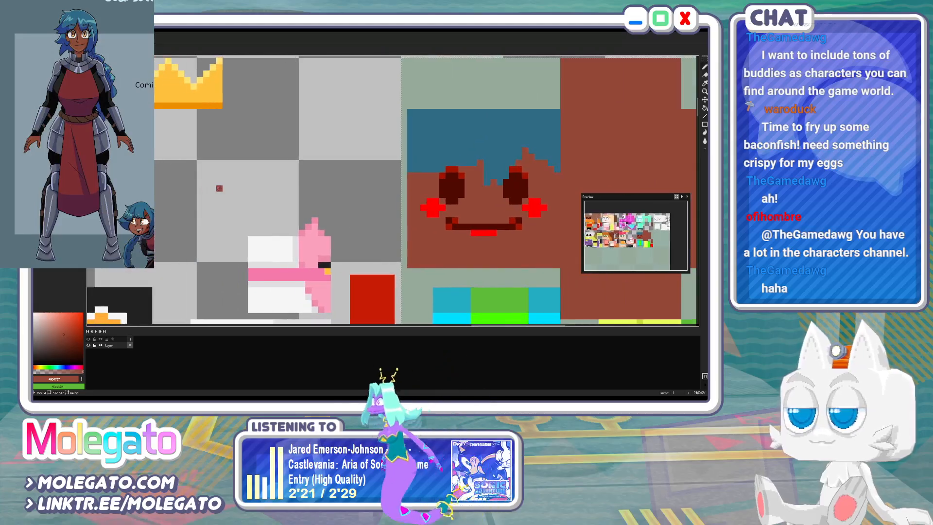
key(x)
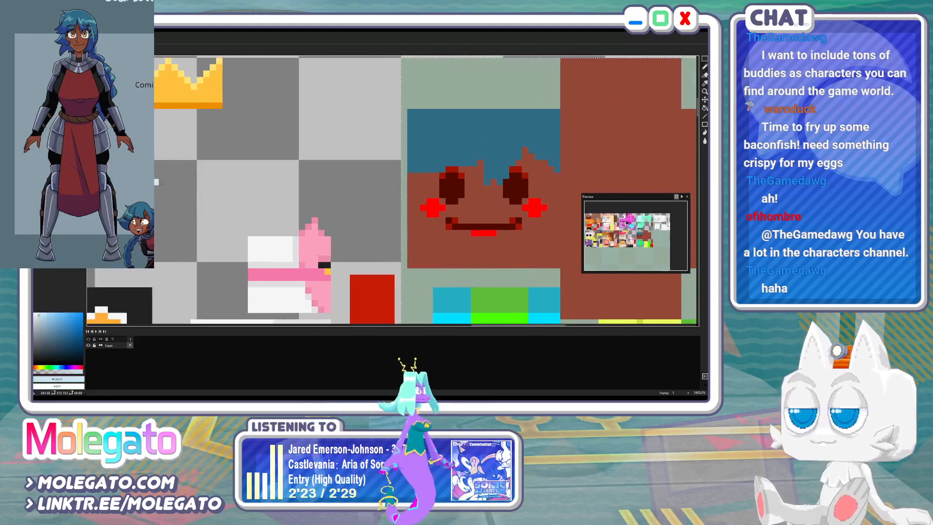
key(x)
middle_drag(366, 229, 233, 229)
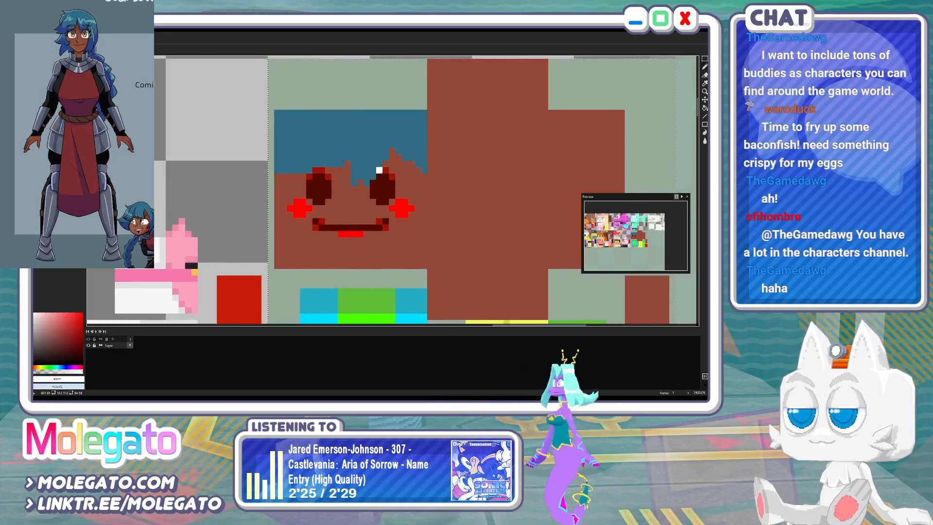
Check the knight's eyes in the reference, then outline the template's right eye in white and fill its whole shape white
key(ctrl+Tab)
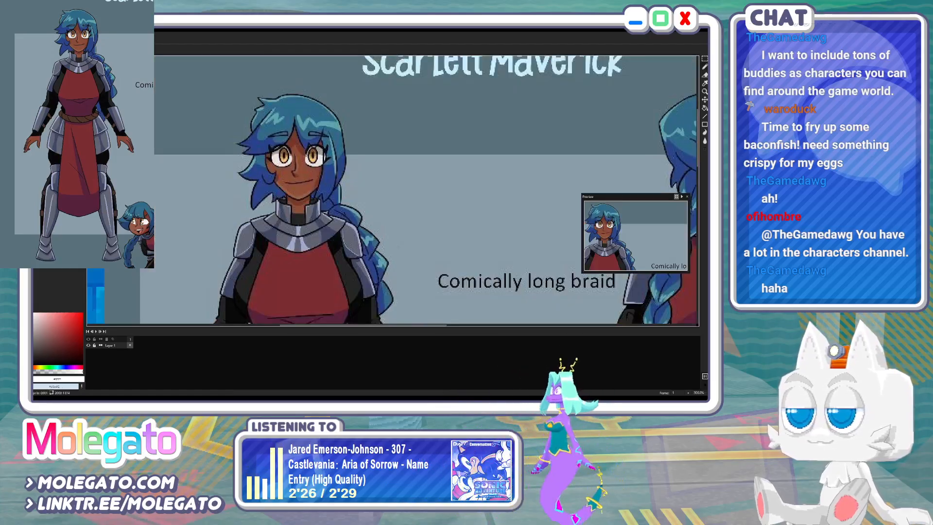
mouse_move(365, 243)
middle_down()
mouse_move(343, 119)
mouse_move(366, 226)
middle_up()
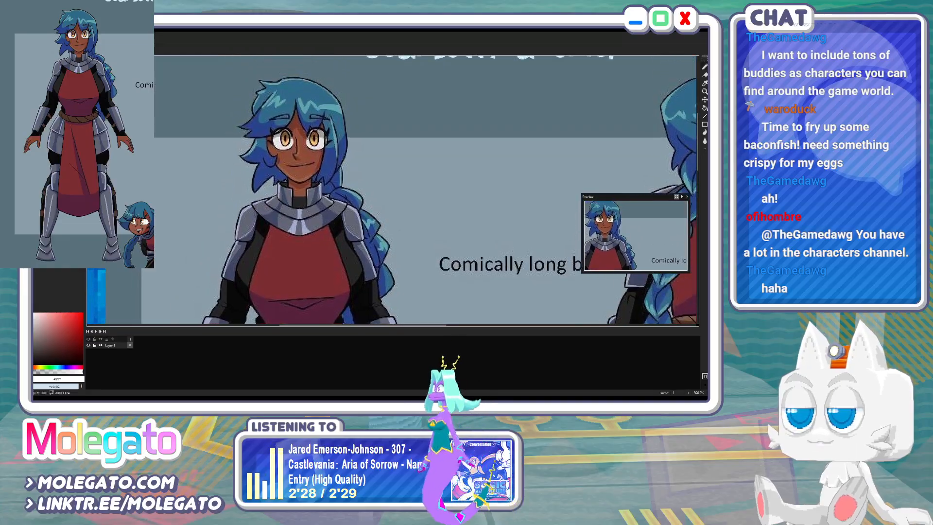
key(ctrl+Tab)
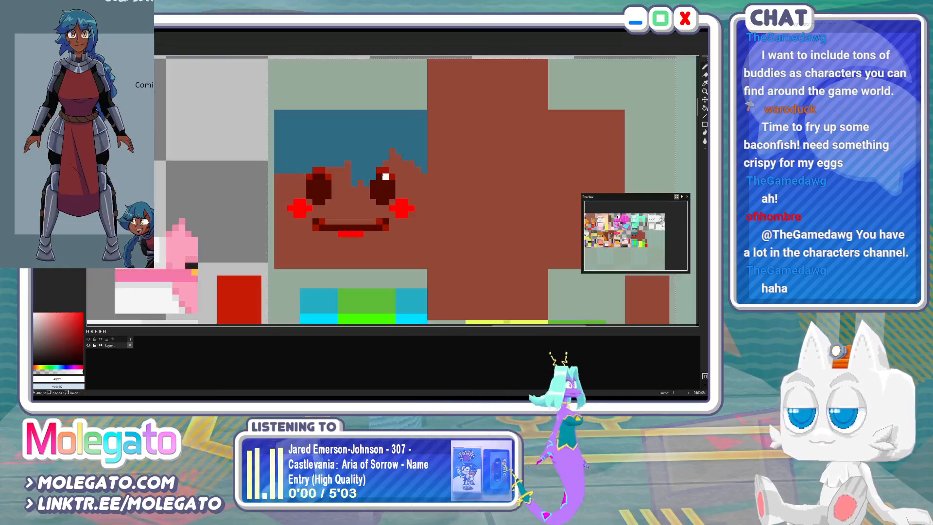
mouse_move(379, 170)
mouse_down()
mouse_move(392, 171)
mouse_move(405, 195)
mouse_move(406, 184)
mouse_move(405, 195)
mouse_move(380, 202)
mouse_move(373, 190)
mouse_up()
key(ctrl+z)
key(g)
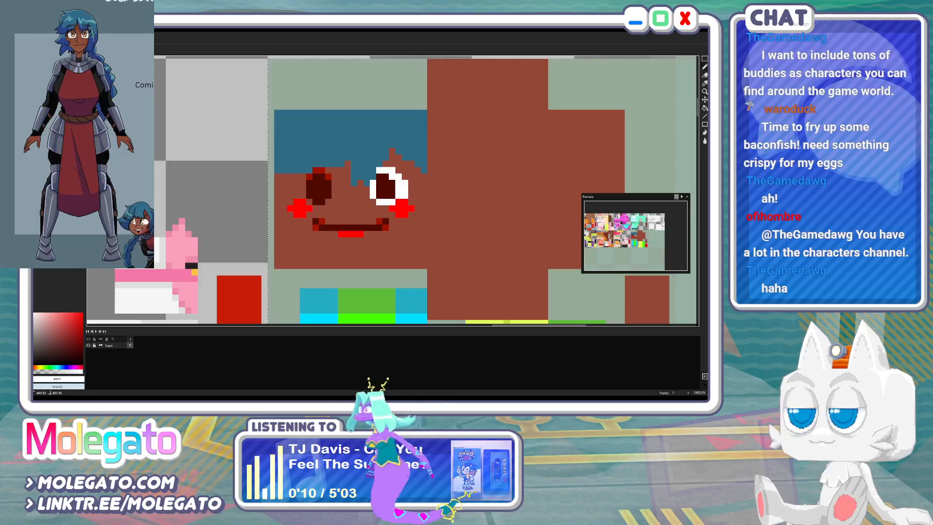
click(389, 189)
key(b)
mouse_move(409, 214)
mouse_down()
mouse_move(402, 200)
mouse_move(380, 202)
mouse_up()
key(ctrl+z)
key(x)
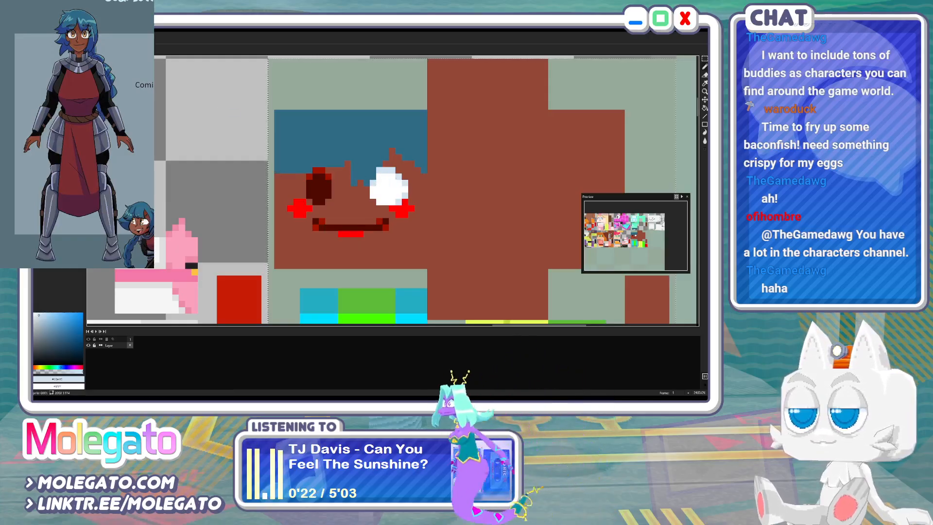
Sample the golden iris colour from the knight in the reference and fill a rounded iris on the right eye's inner side
click(97, 49)
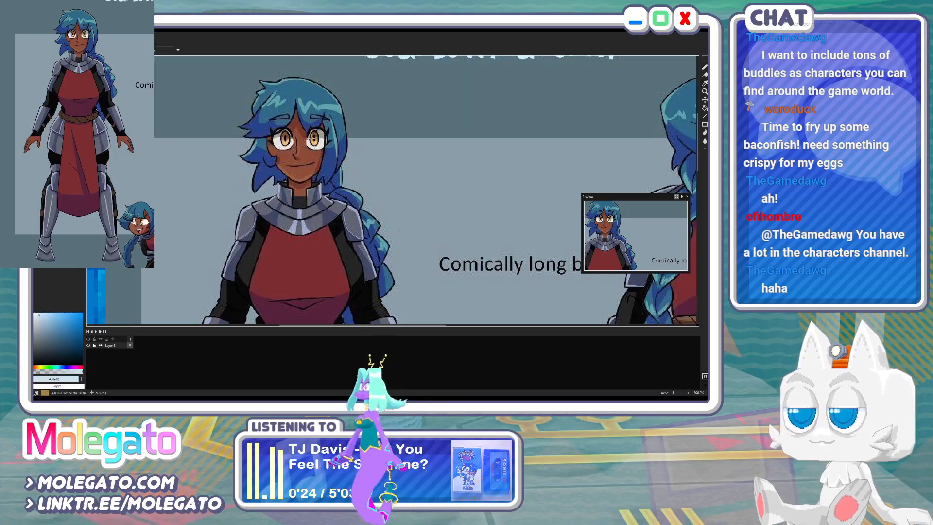
click(90, 50)
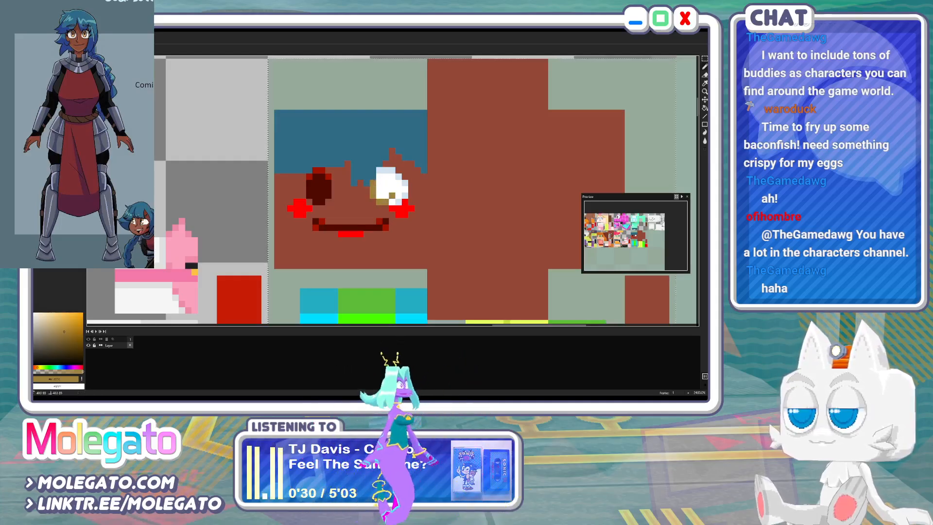
key(g)
click(381, 186)
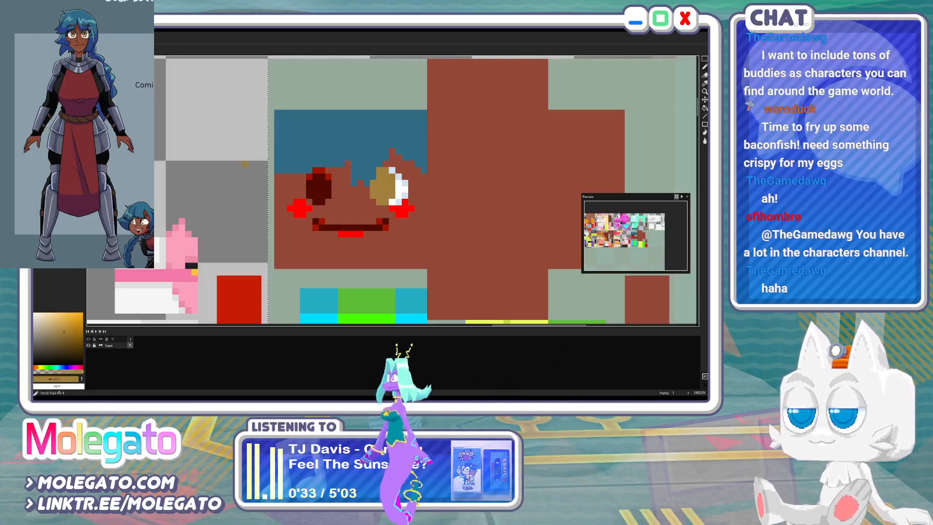
Choose a near-black colour and draw the lash line along the right eye's outer side and upper edge
click(112, 41)
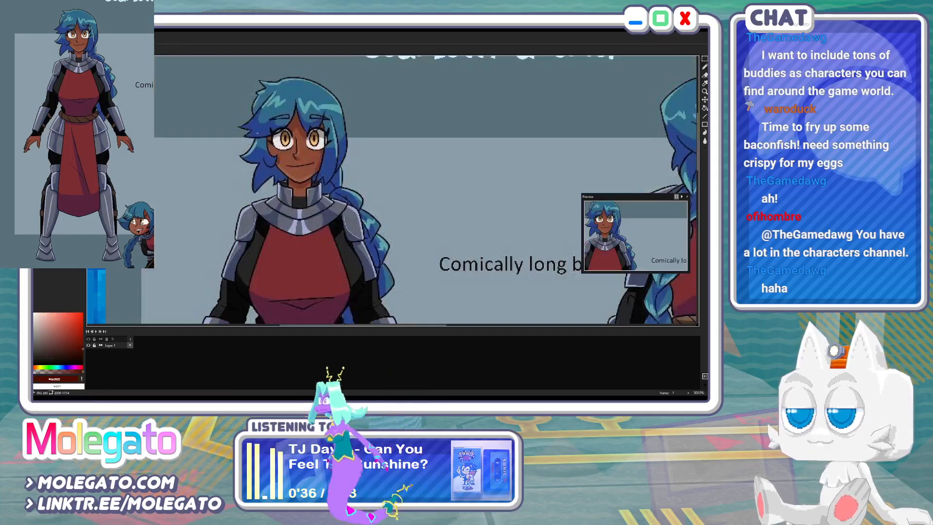
click(68, 40)
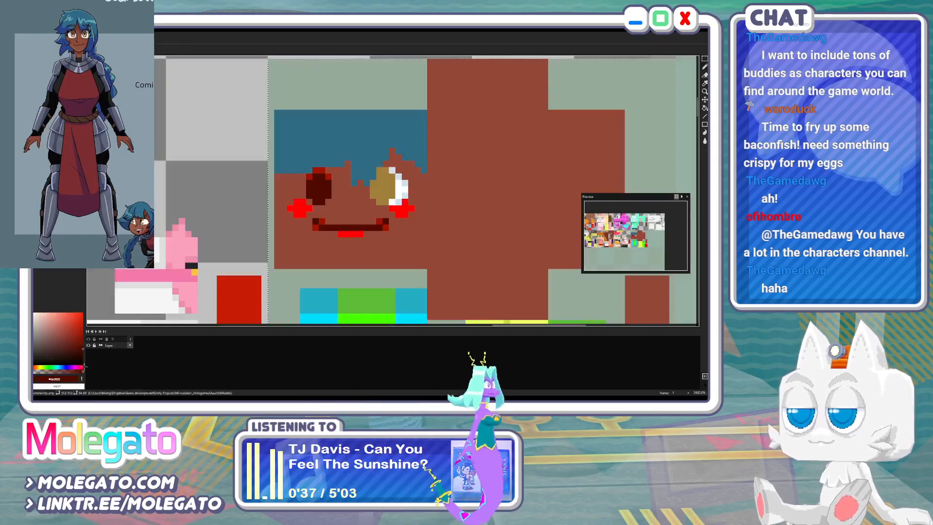
click(48, 354)
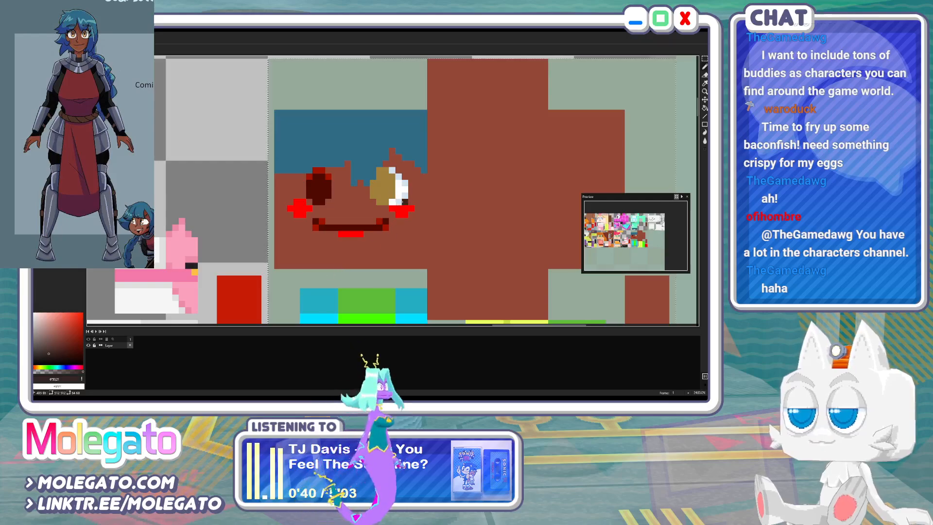
drag(412, 196, 411, 176)
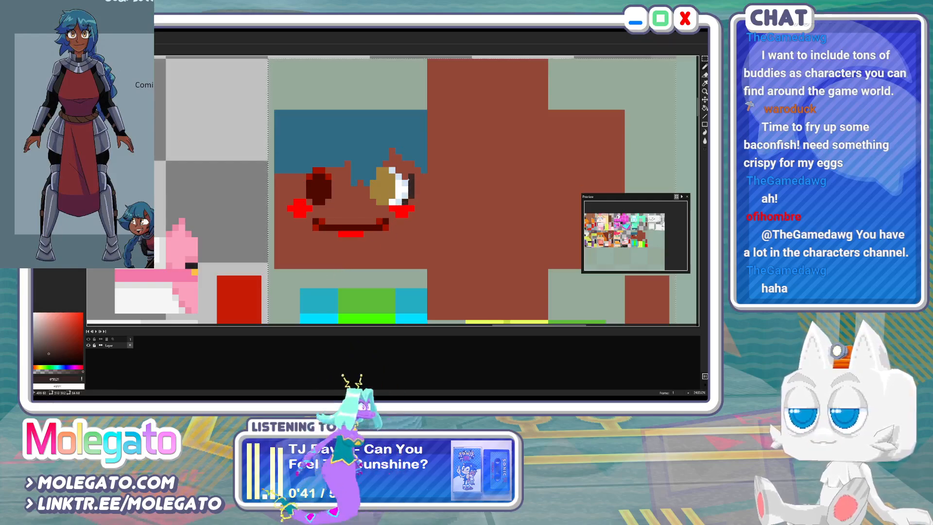
click(398, 169)
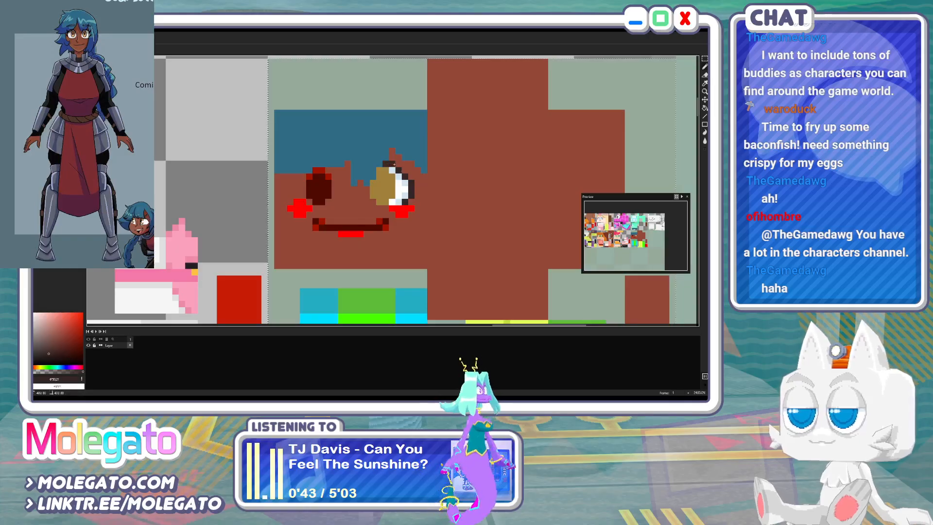
drag(395, 164, 399, 167)
Shade the upper edge of the right eye's white in pale blue and extend the dark lash at its outer corner
alt+click(392, 170)
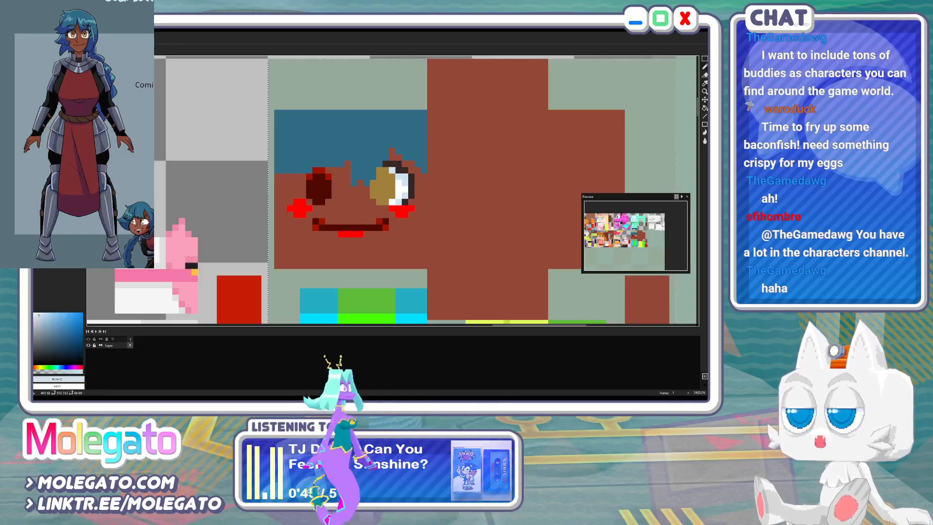
click(399, 170)
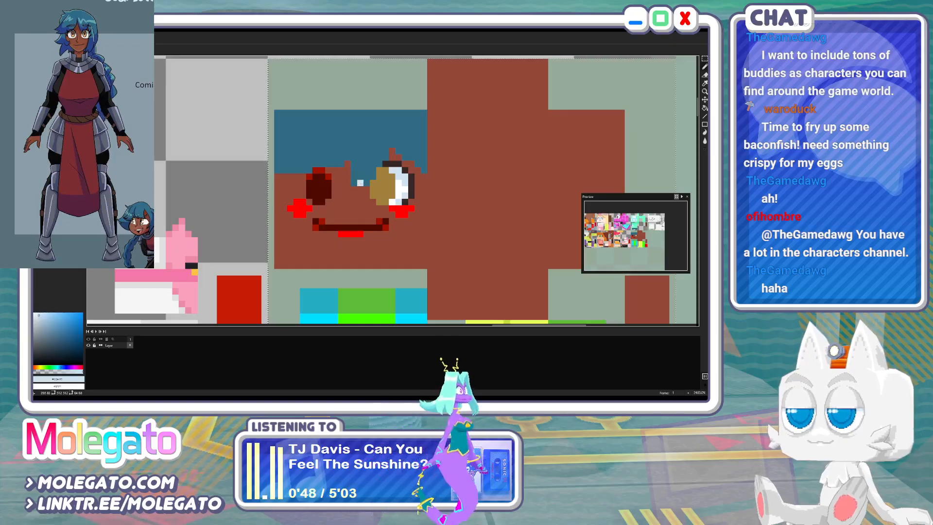
alt+click(412, 195)
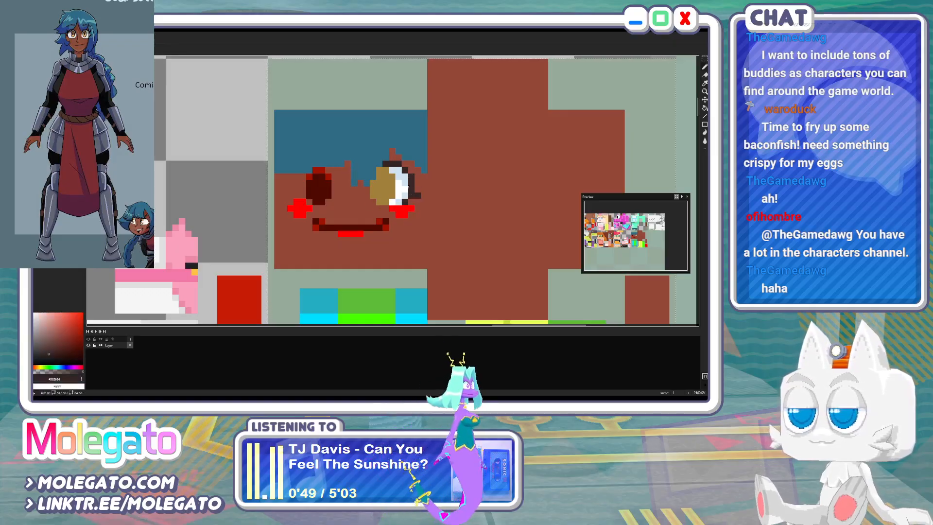
Paint a darker brown skin shadow along the lower edge of the blue fringe around the eyes
alt+click(373, 207)
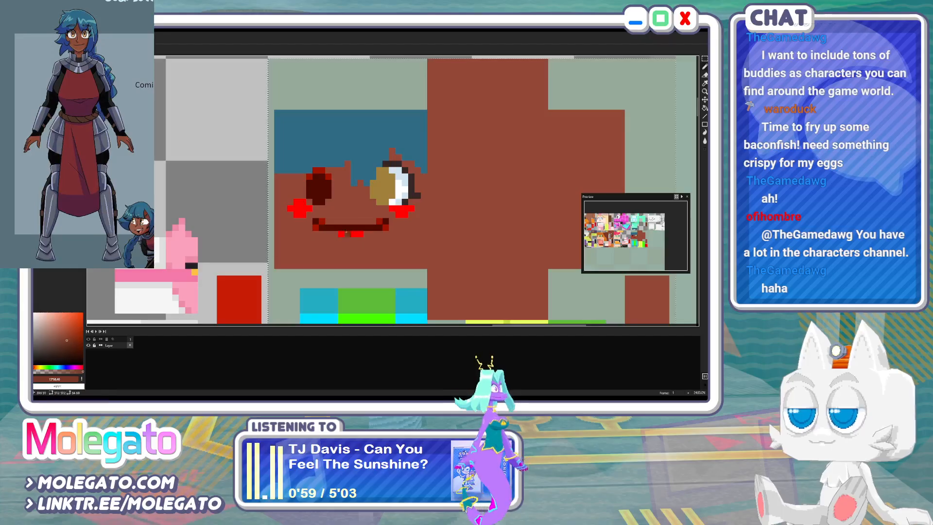
click(348, 234)
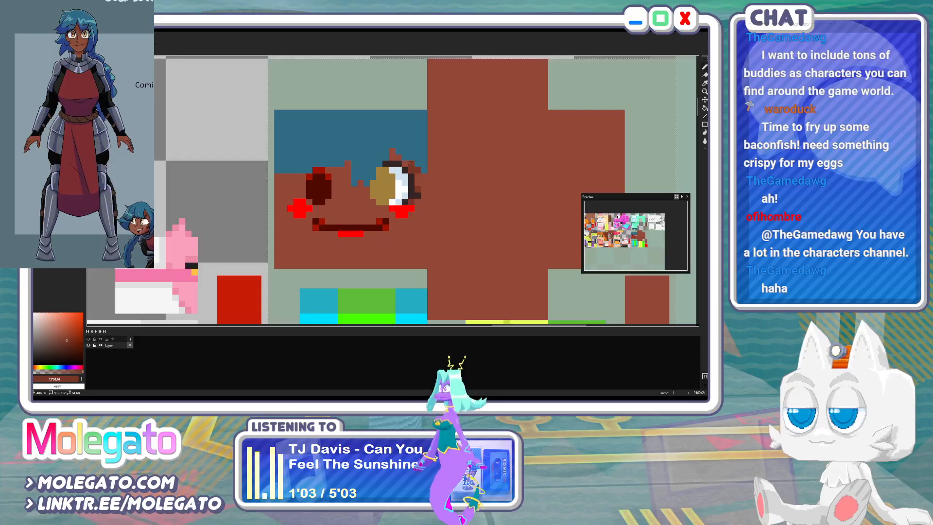
click(392, 151)
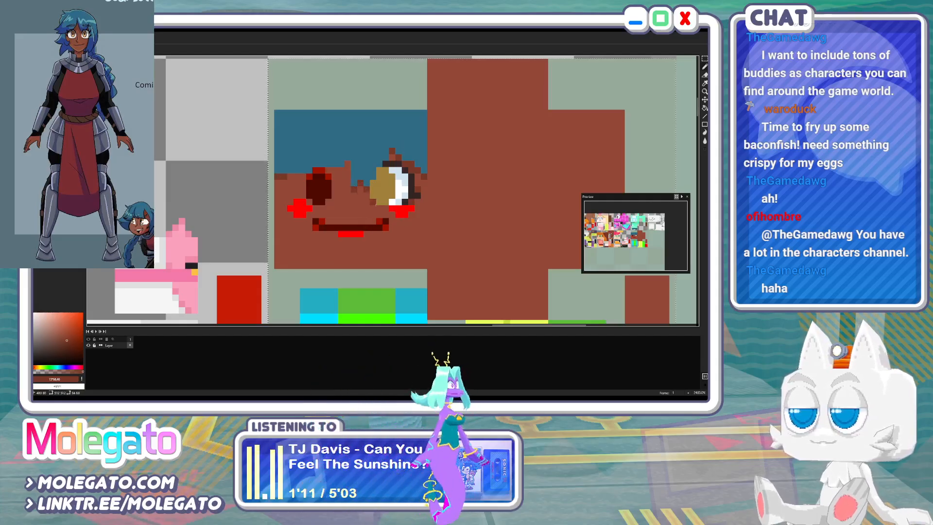
key(alt)
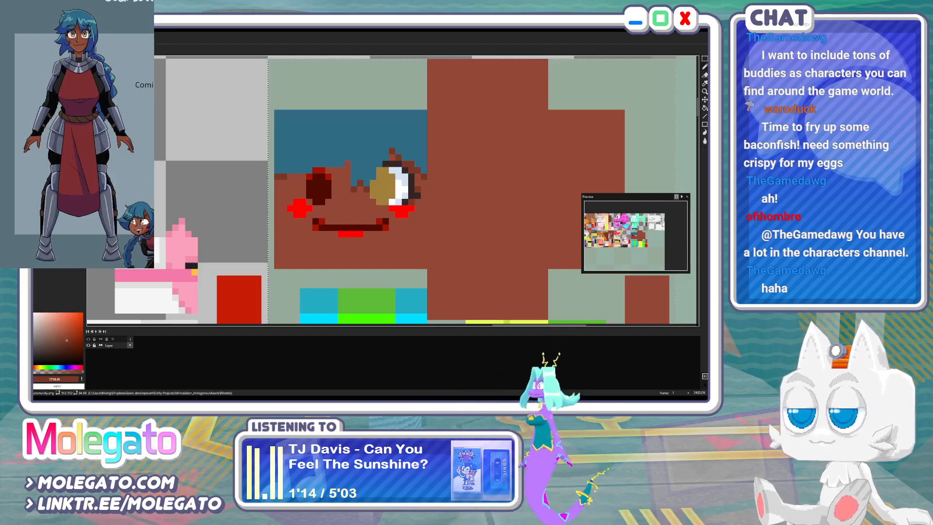
key(ctrl+Tab)
key(ctrl+Tab)
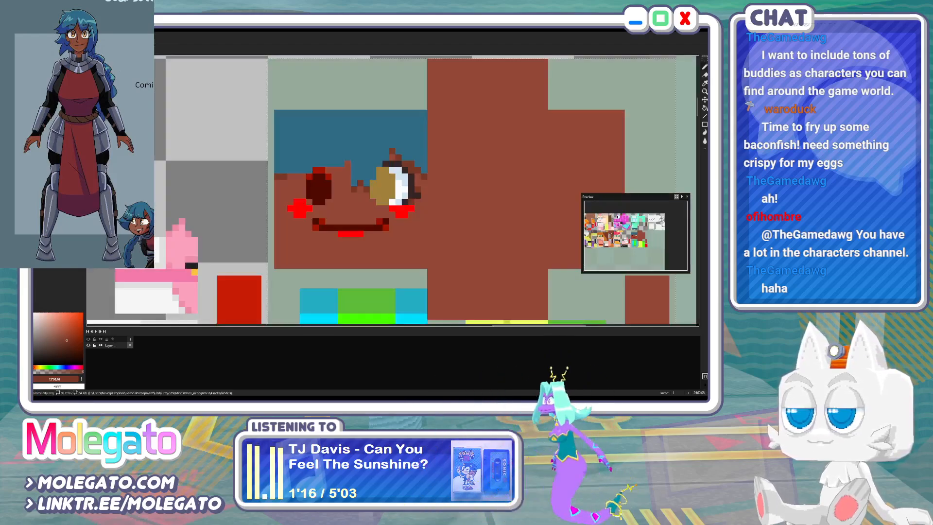
Shorten the mouth's right end with the skin colour, soften that corner in brown, and repaint the mouth line dark brown
alt+click(380, 228)
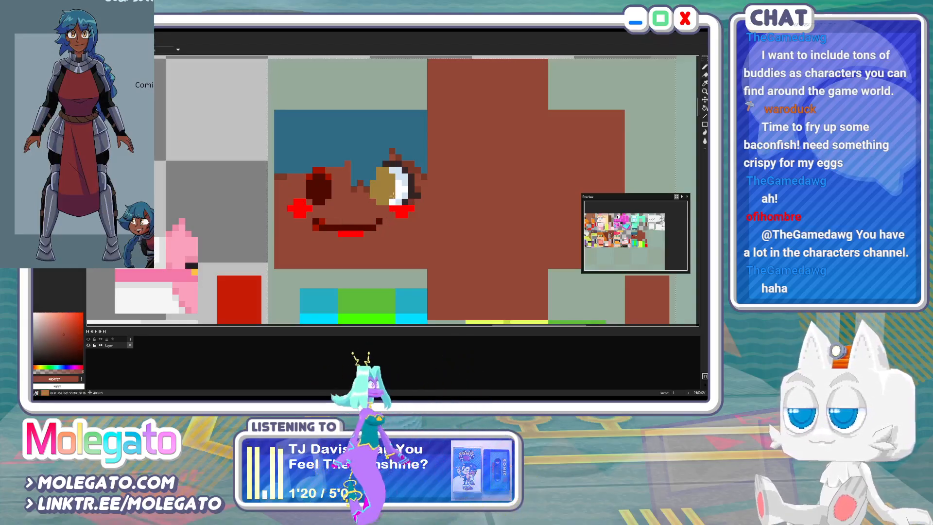
alt+click(375, 220)
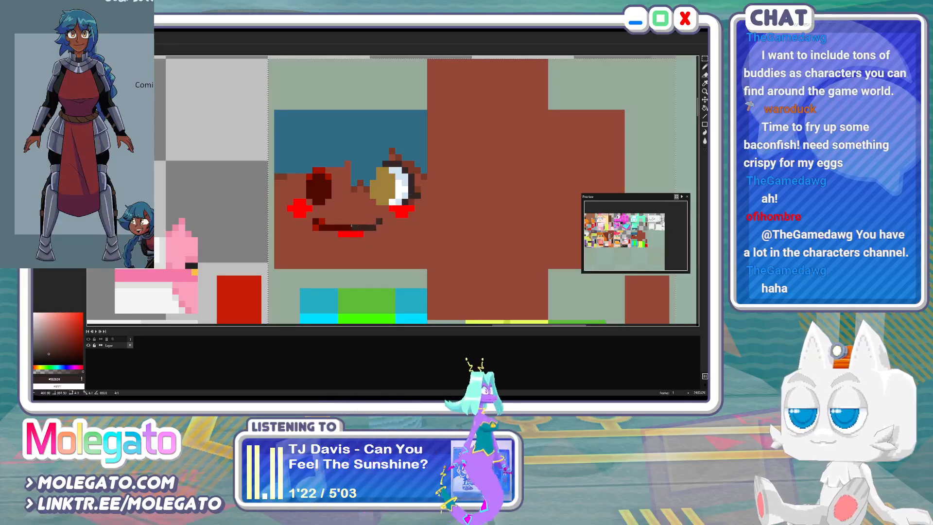
alt+click(365, 189)
click(373, 222)
click(379, 227)
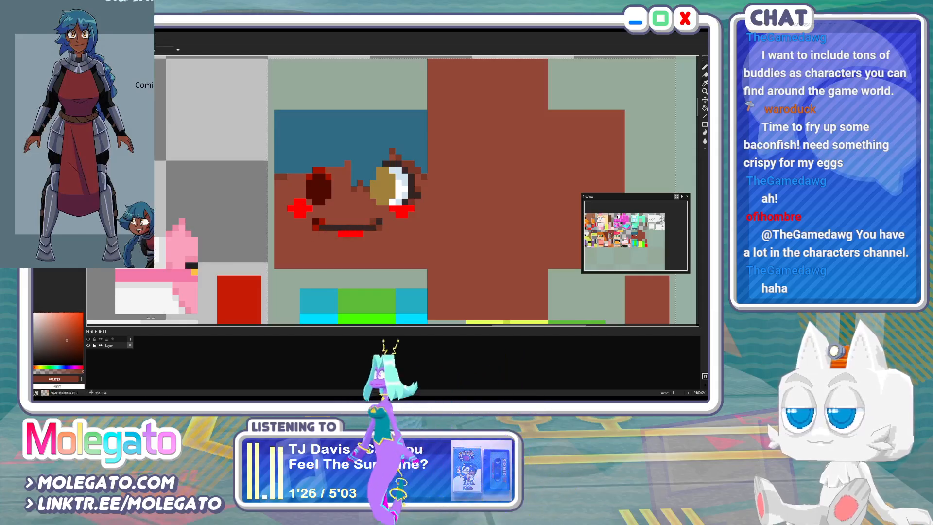
click(73, 348)
click(35, 367)
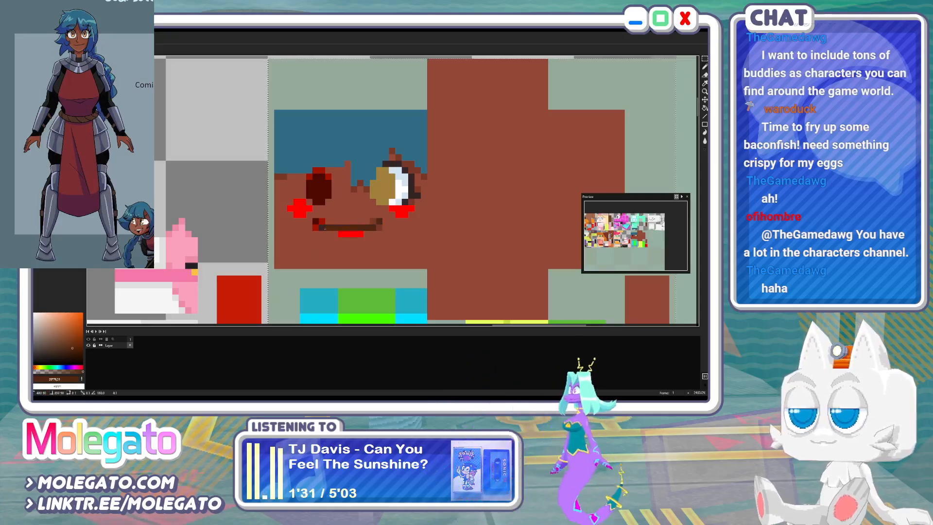
Try a muted red and a lighter pinkish red as the fill for the blush under the right eye
alt+click(390, 231)
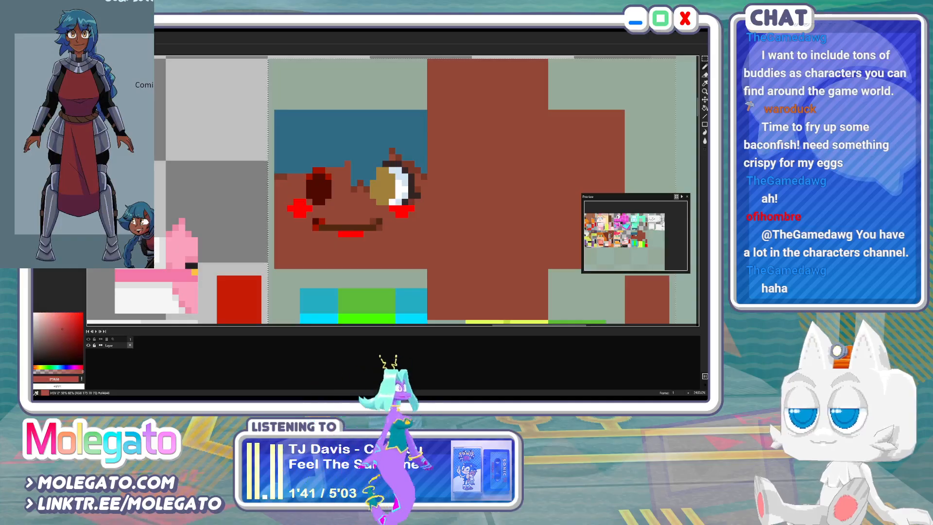
key(g)
click(397, 209)
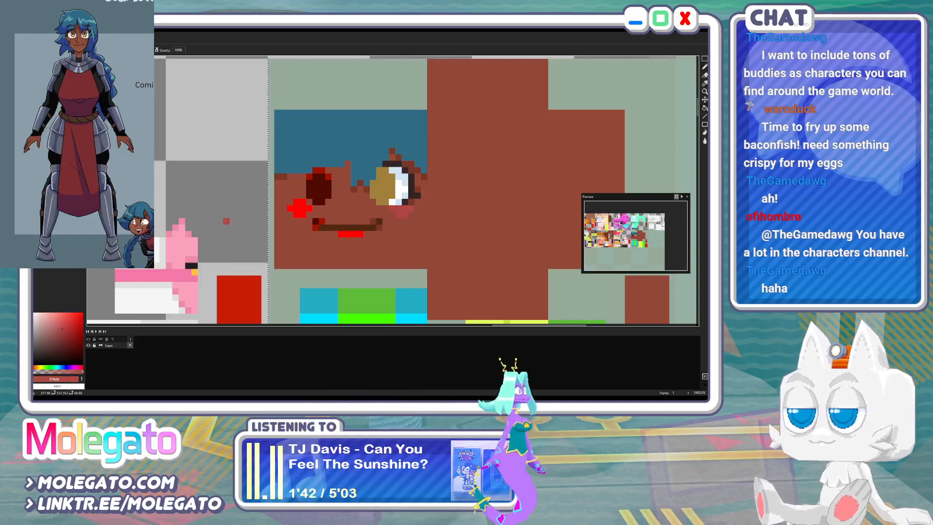
click(59, 325)
click(401, 213)
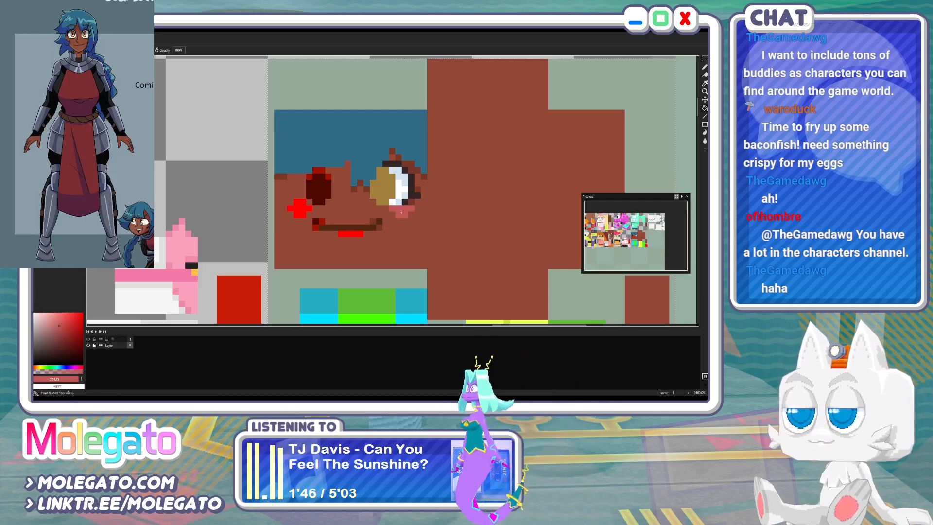
Sample the skin colour, pick a slightly lighter brown, and fill the right cheek's blush and the lower lip with it
alt+click(387, 235)
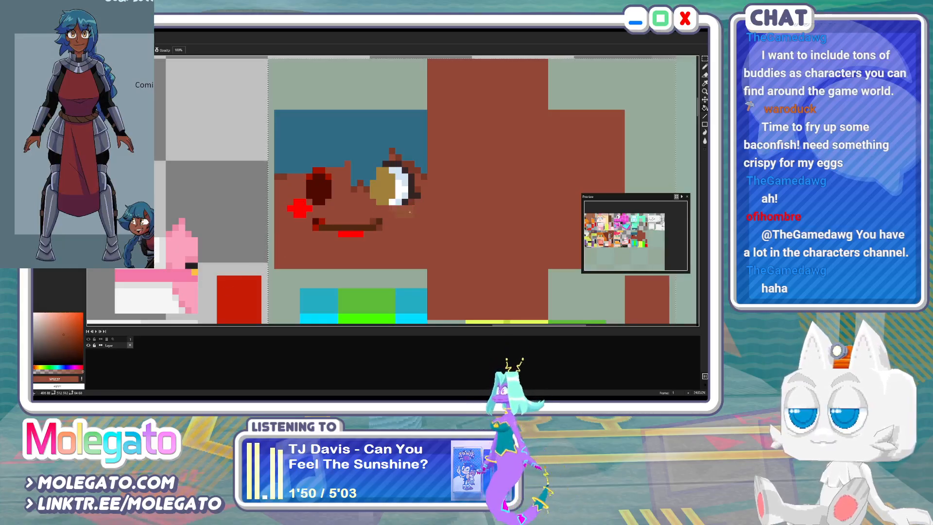
click(62, 331)
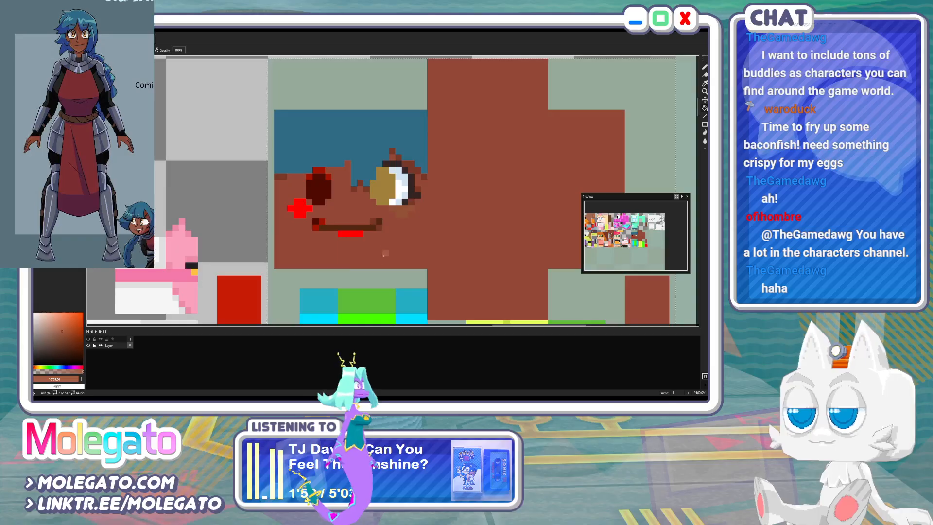
click(401, 212)
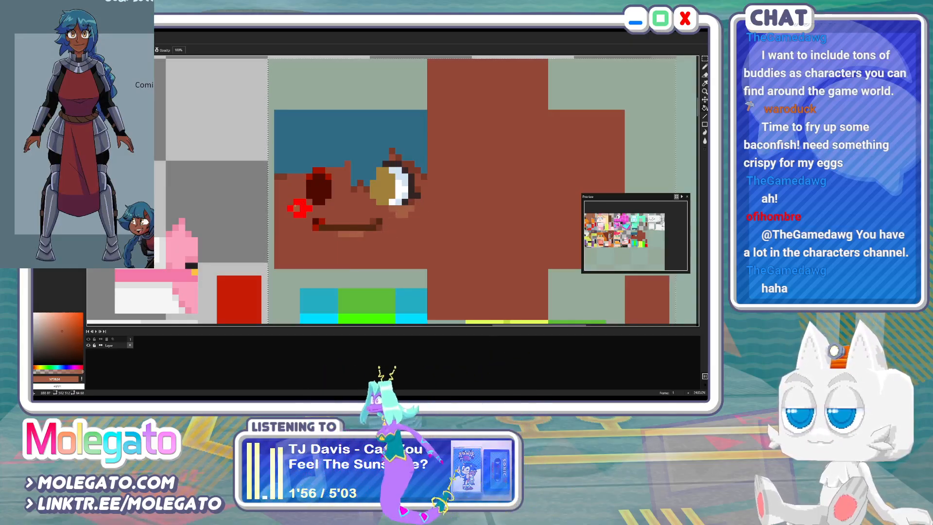
Save the texture and switch to Blender to check the repainted face from the front, before returning to the texture sheet
middle_drag(381, 195, 370, 204)
key(ctrl+s)
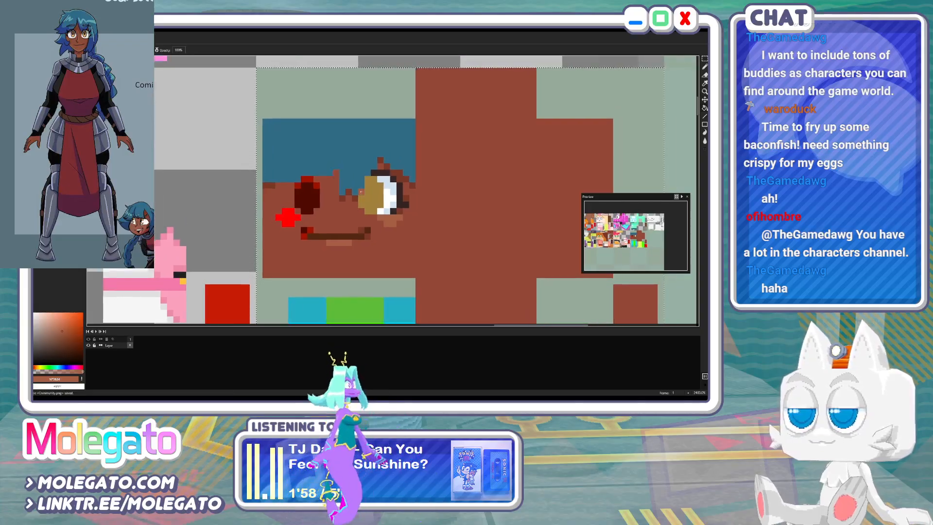
key(alt+Tab)
click(334, 71)
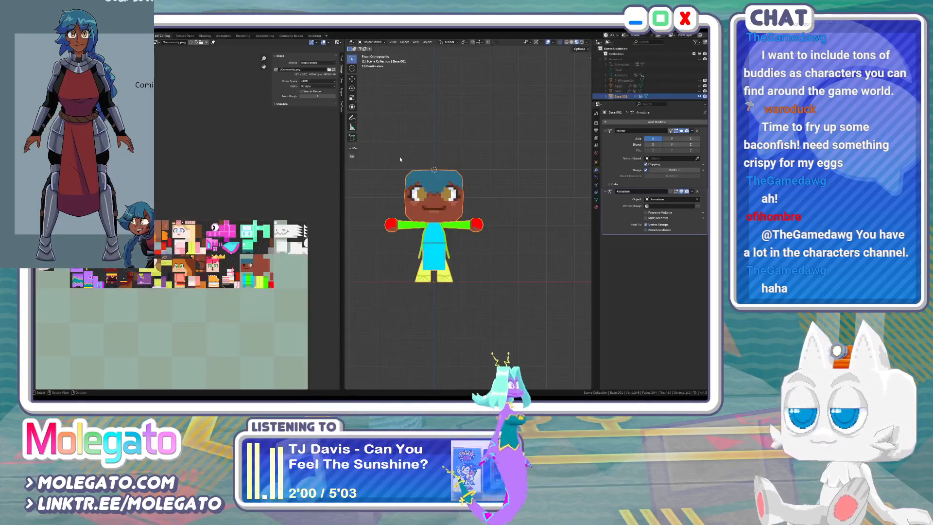
scroll(406, 205, up, 2)
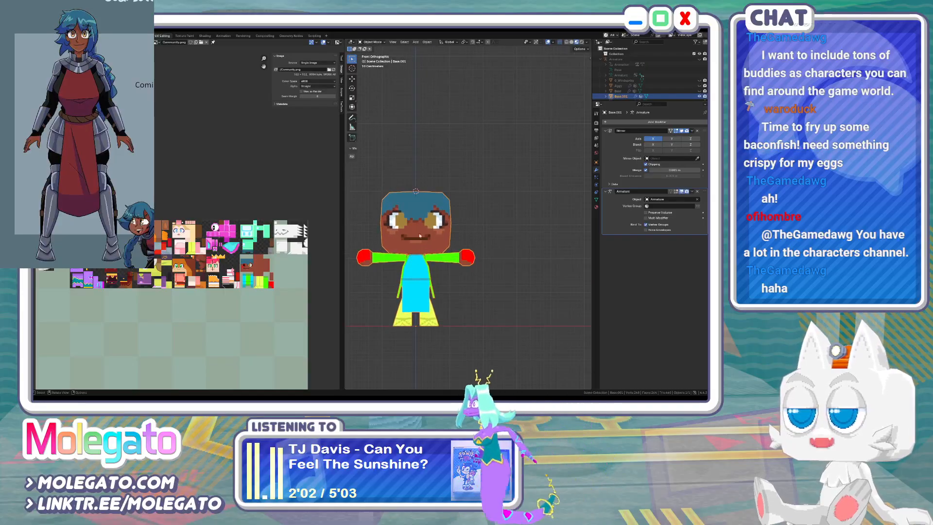
key(alt+Tab)
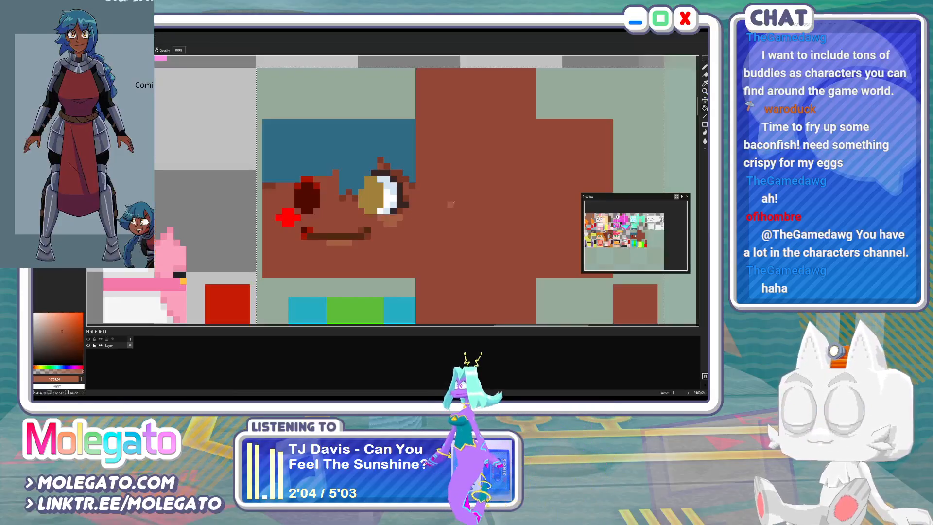
Clear the old selection, select the eye and mouth areas of the face, and move them down by one pixel
click(705, 58)
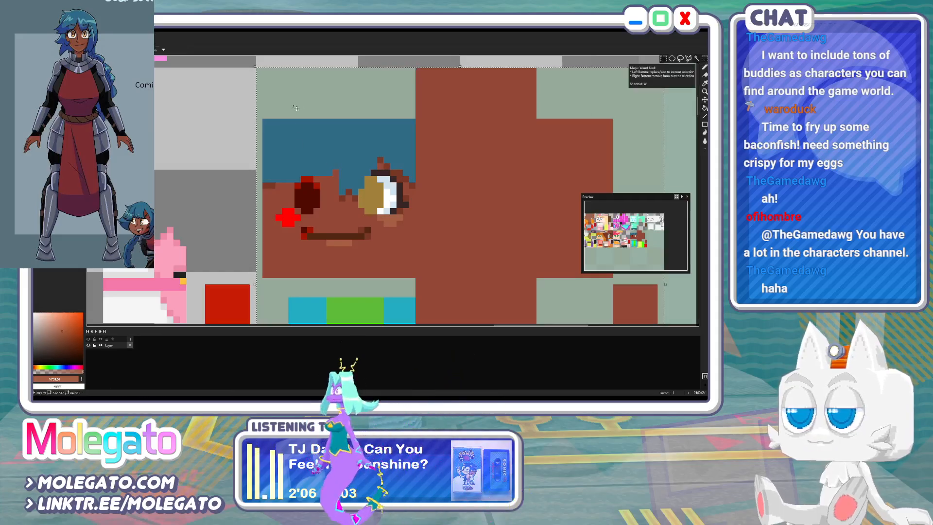
click(282, 62)
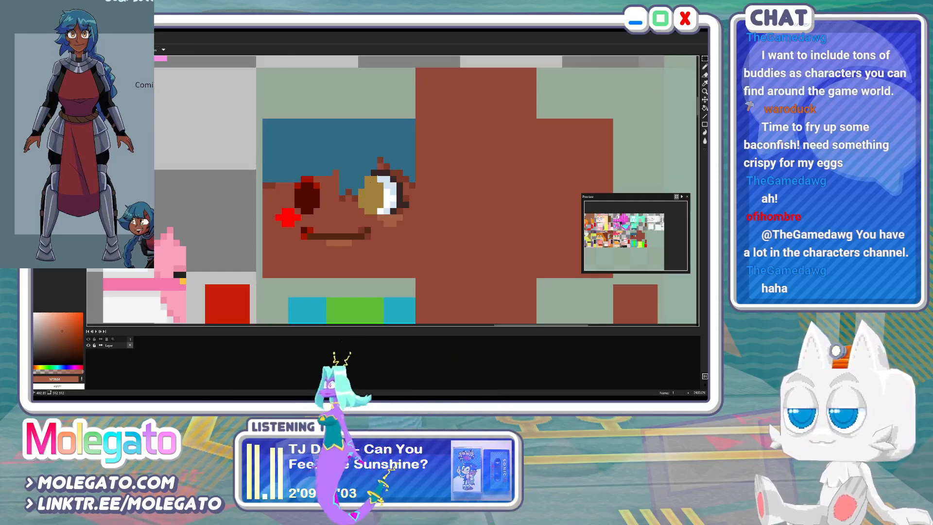
drag(373, 172, 401, 212)
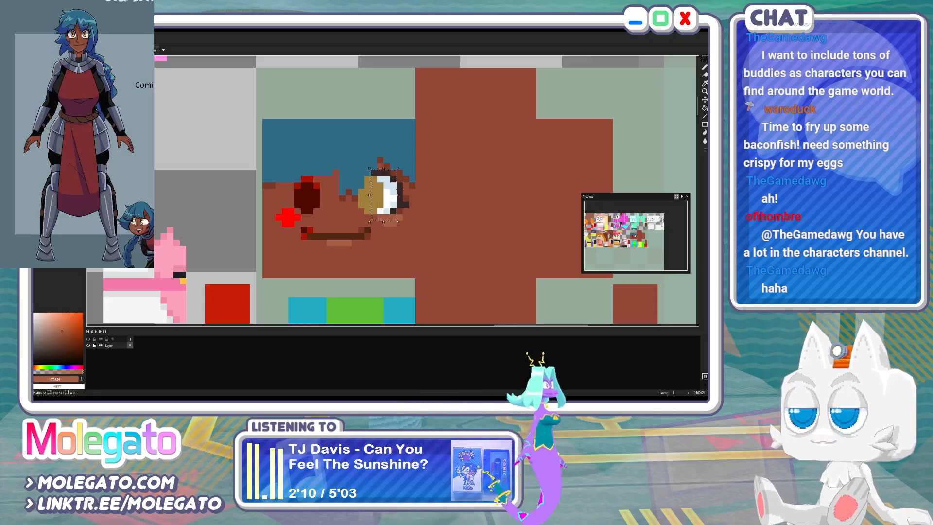
key(ctrl+z)
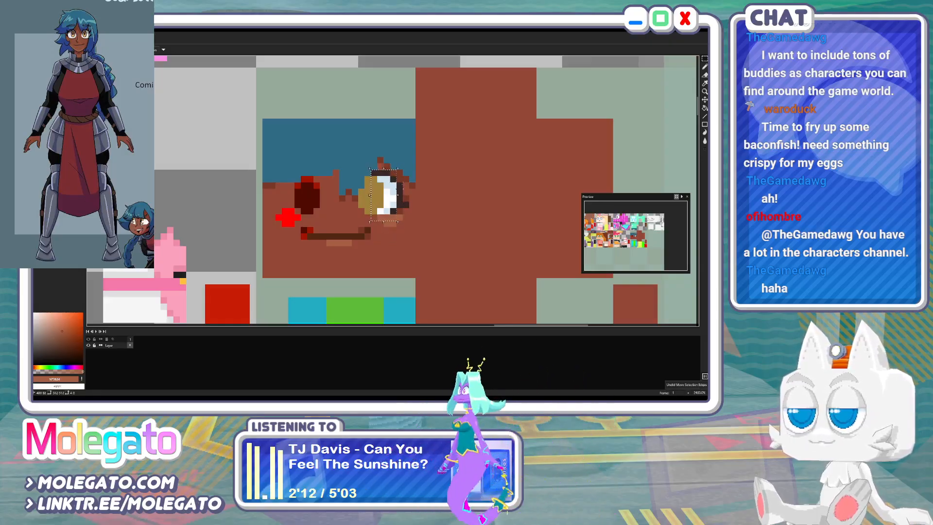
drag(374, 231, 368, 230)
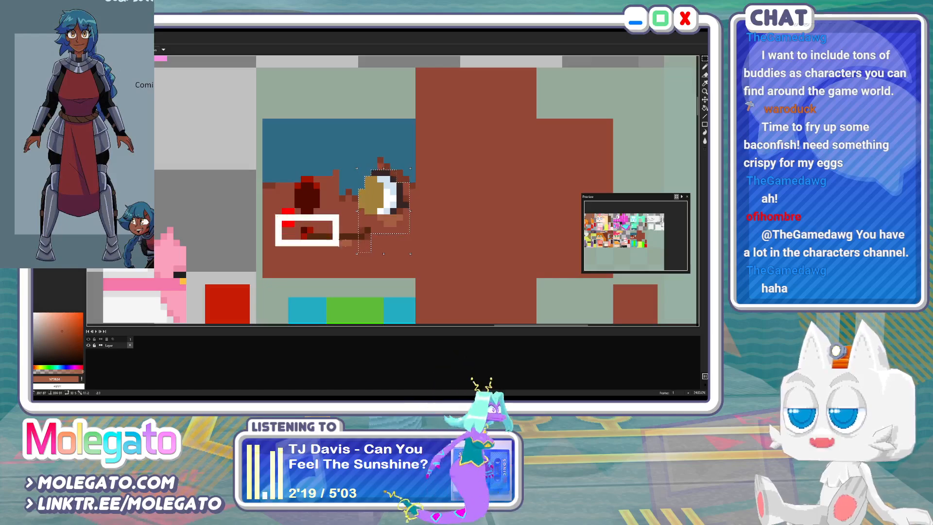
drag(340, 246, 390, 252)
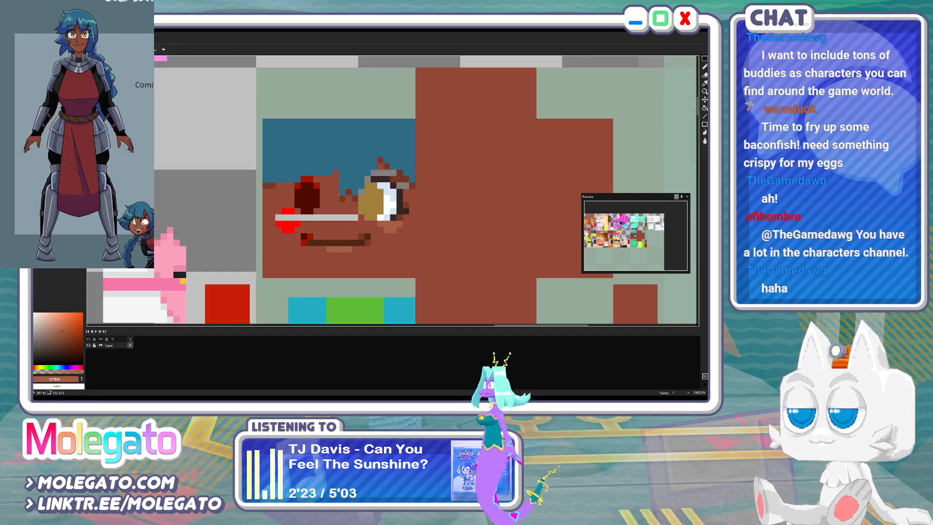
Paint over the grey gaps above the eye and across the face with the neighbouring brown shadow and skin colours
drag(400, 179, 375, 171)
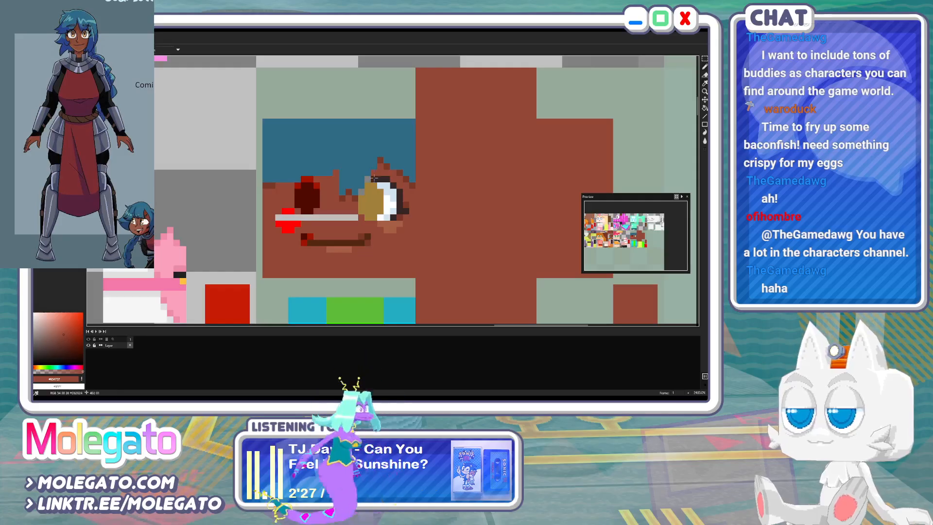
alt+click(366, 205)
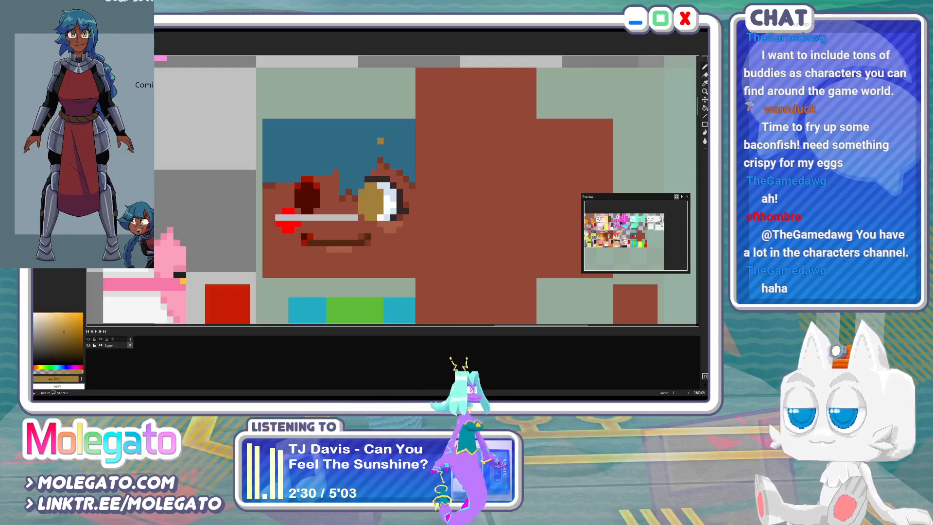
alt+click(399, 172)
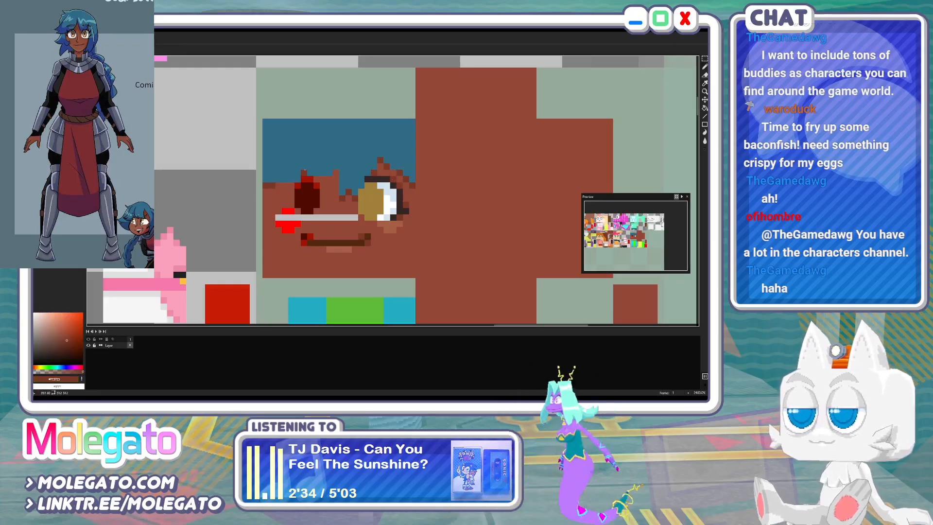
alt+click(352, 211)
drag(355, 217, 278, 218)
Shade the nose beside the eye with darker brown and add a lighter brown highlight pixel at its tip
alt+click(343, 199)
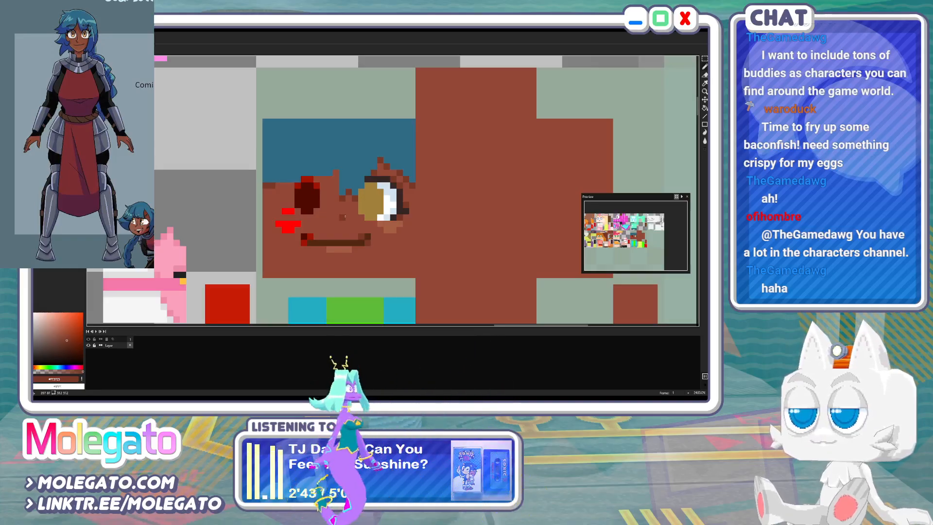
click(342, 212)
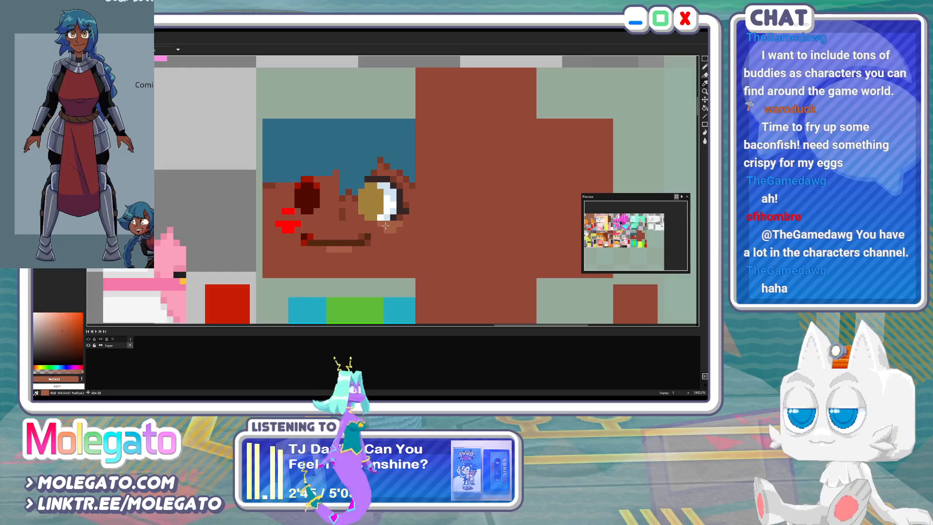
alt+click(343, 249)
Save the texture, check the face on the Blender model, save the Blender file, and return to the texture sheet
key(ctrl+s)
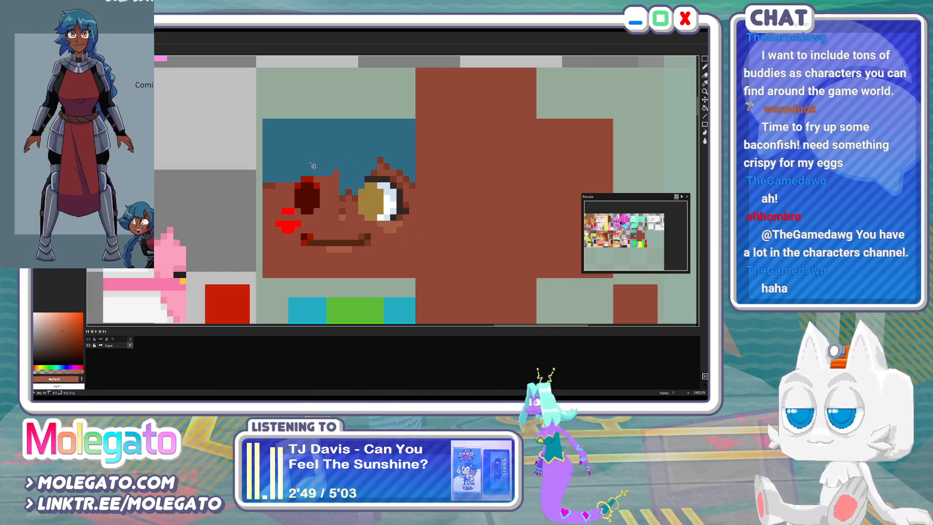
key(alt+Tab)
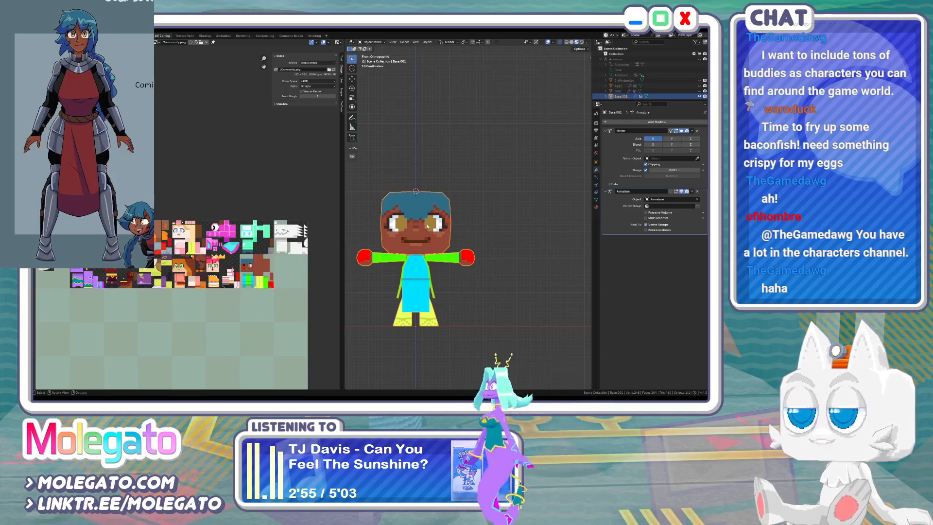
key(ctrl+s)
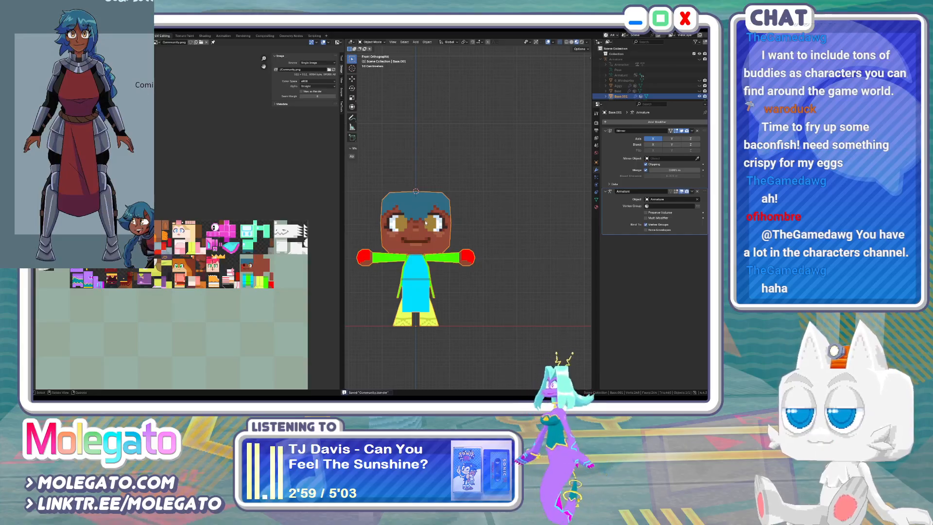
key(alt+Tab)
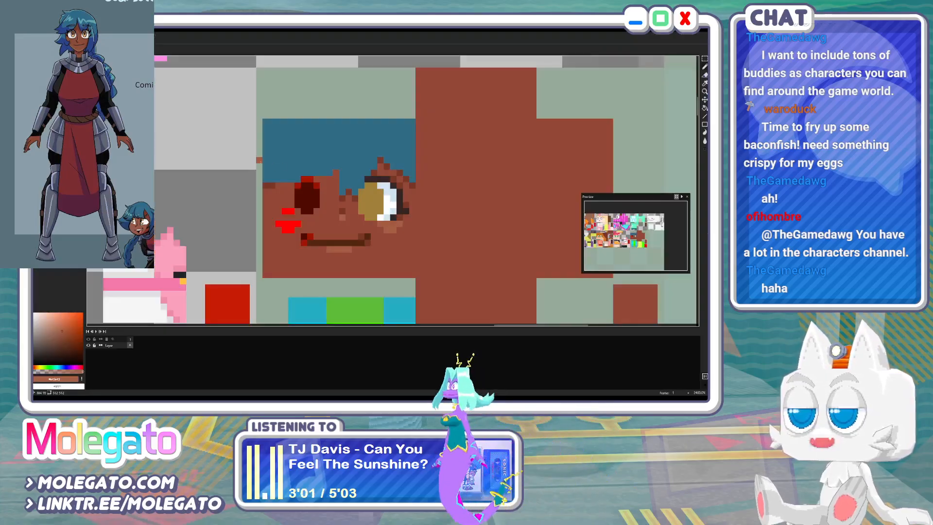
Sample the bright amber eye colour from the reference sheet and fill the whole iris with it
key(ctrl+Tab)
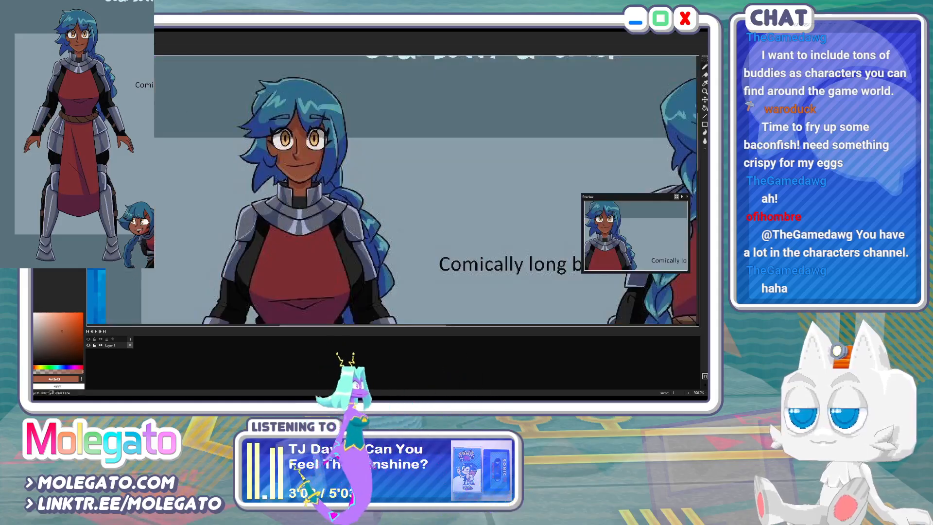
key(ctrl+Tab)
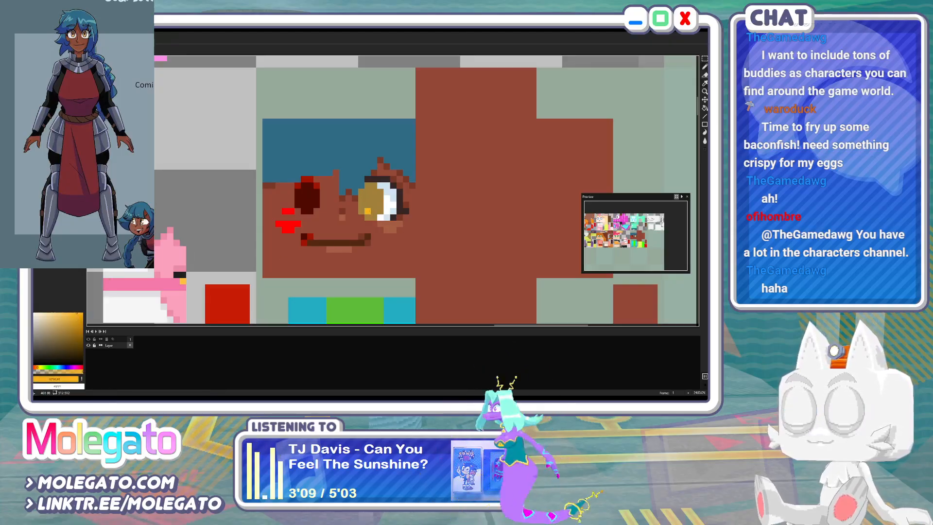
drag(368, 211, 374, 211)
key(x)
alt+click(367, 199)
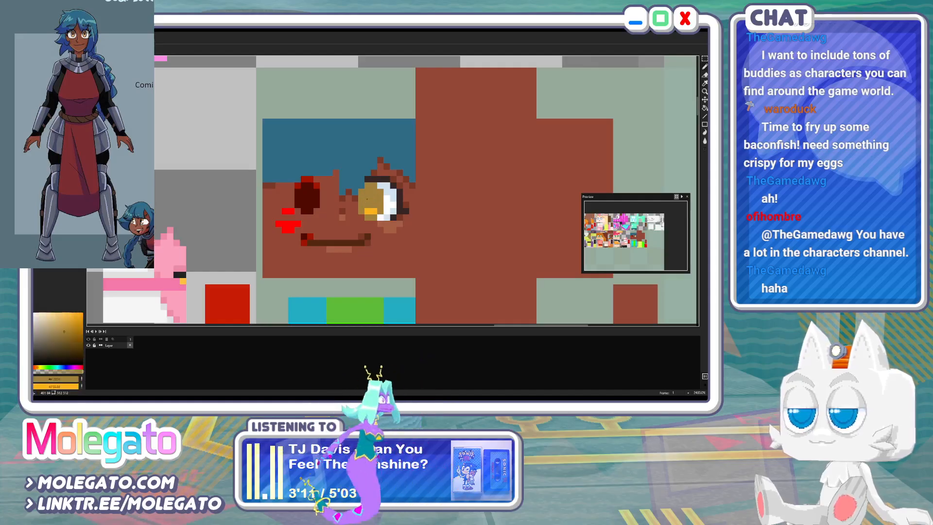
key(x)
key(g)
click(367, 199)
click(368, 215)
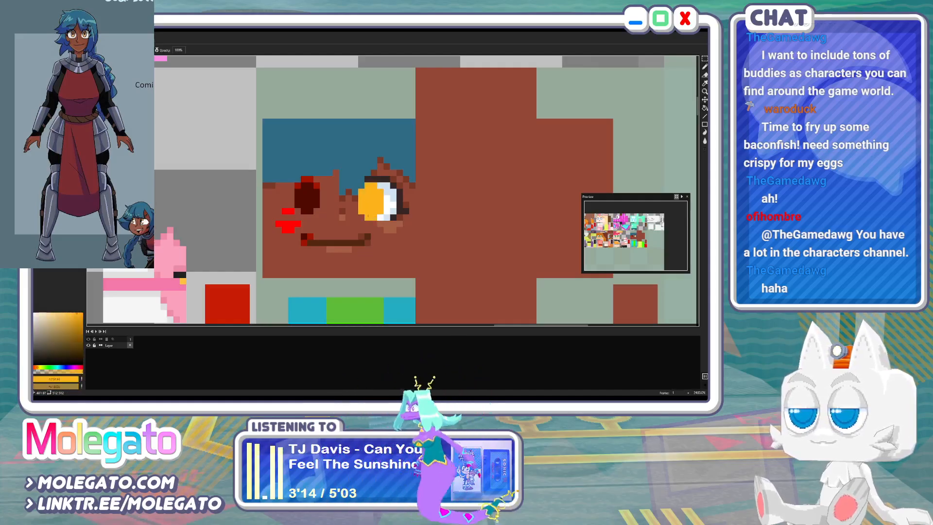
Undo the dull gold fill of the whole iris and paint only its centre dull gold as the pupil
middle_drag(312, 229, 293, 222)
key(x)
click(399, 189)
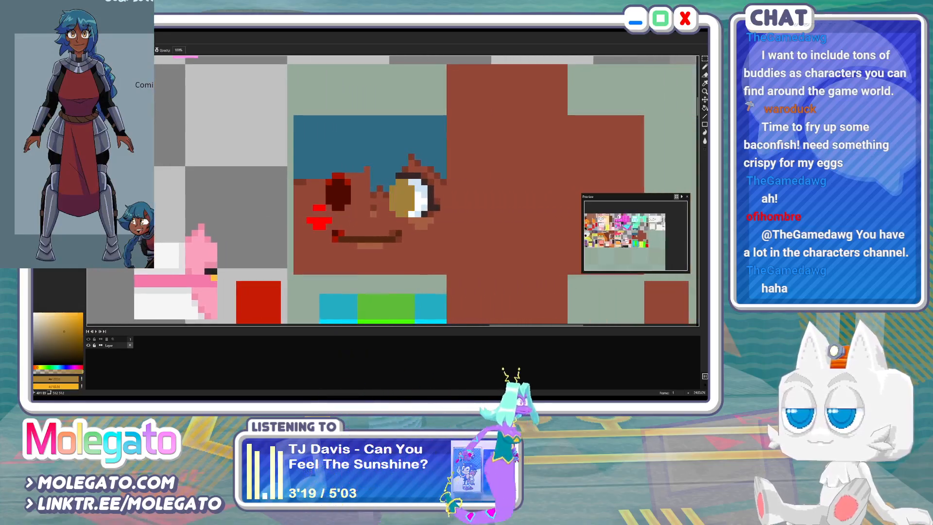
key(ctrl+z)
key(b)
mouse_move(399, 188)
mouse_down()
mouse_move(399, 208)
mouse_move(405, 189)
mouse_up()
alt+click(412, 195)
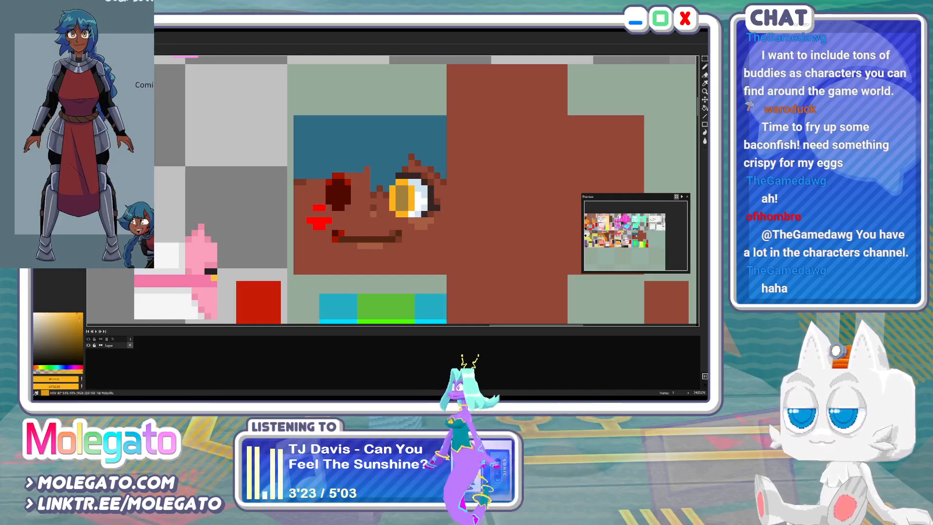
Try a stronger orange shade along the lower edge of the iris
drag(79, 319, 37, 363)
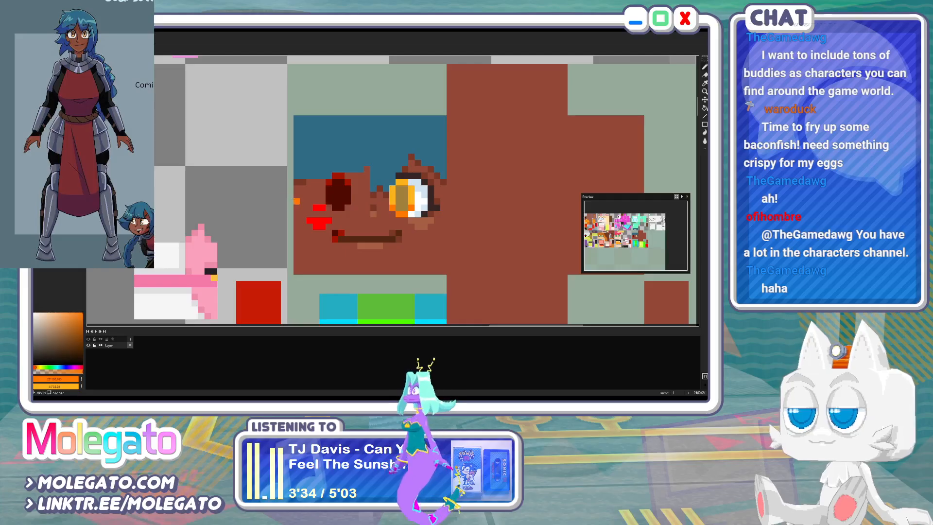
middle_drag(297, 201, 562, 192)
middle_drag(314, 269, 44, 298)
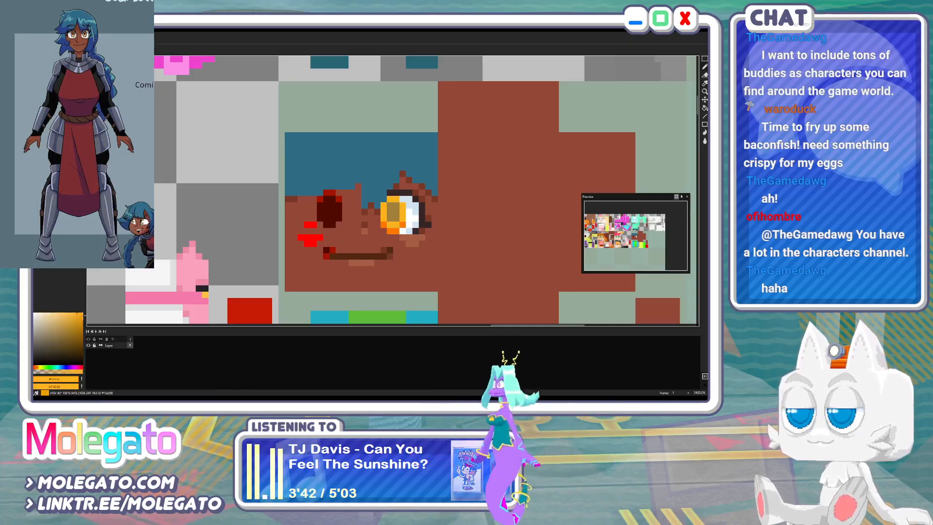
Pick a darker amber and recolour the pupil and the lower edge of the iris with it
click(38, 365)
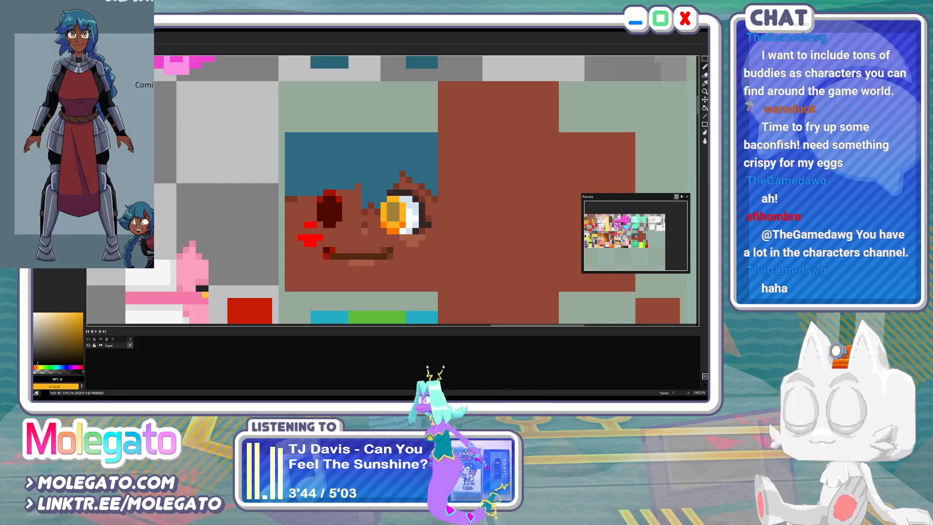
scroll(401, 216, up, 1)
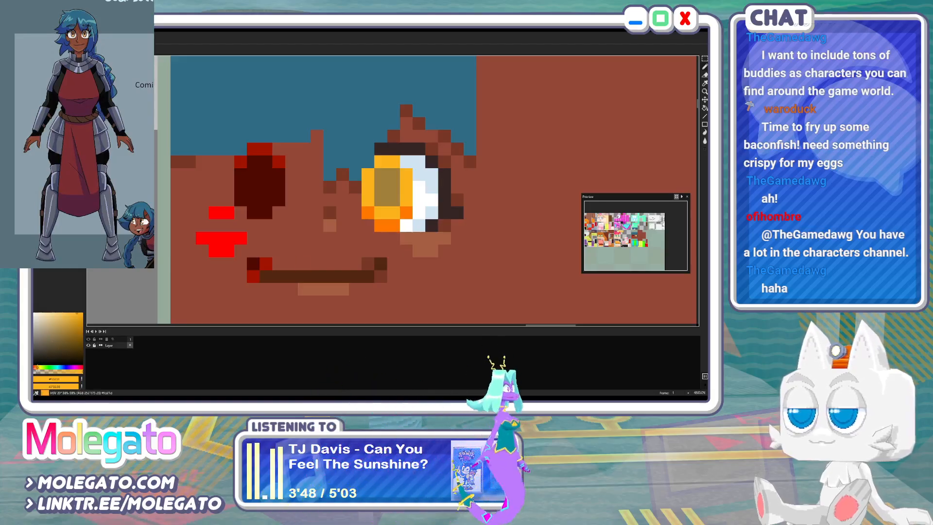
click(65, 347)
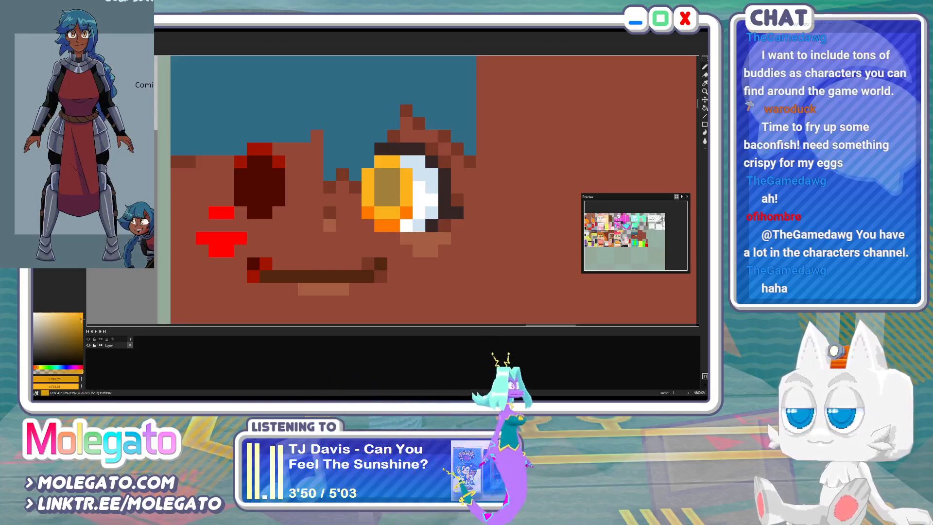
click(380, 225)
click(372, 214)
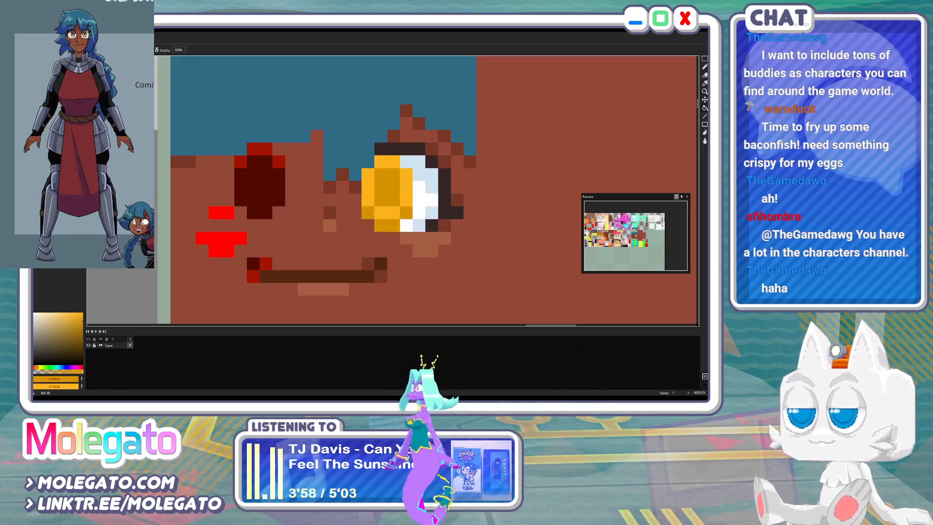
Add lighter amber highlight pixels to the iris and a white reflection pixel on the pupil
click(341, 212)
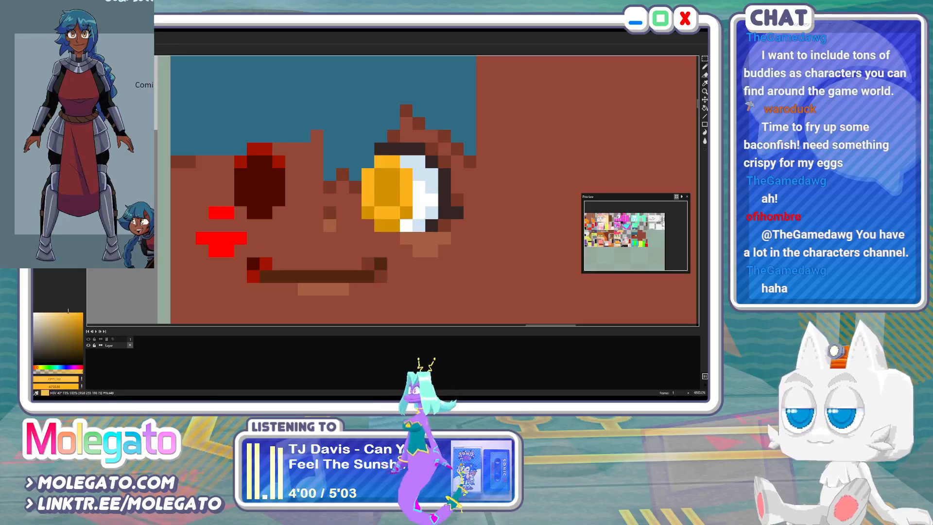
click(368, 187)
click(407, 187)
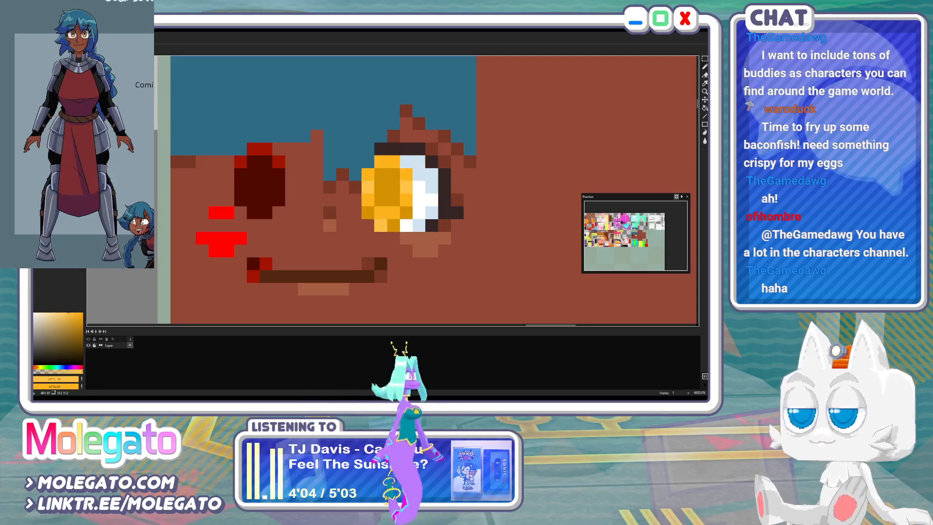
scroll(381, 225, down, 1)
alt+click(405, 215)
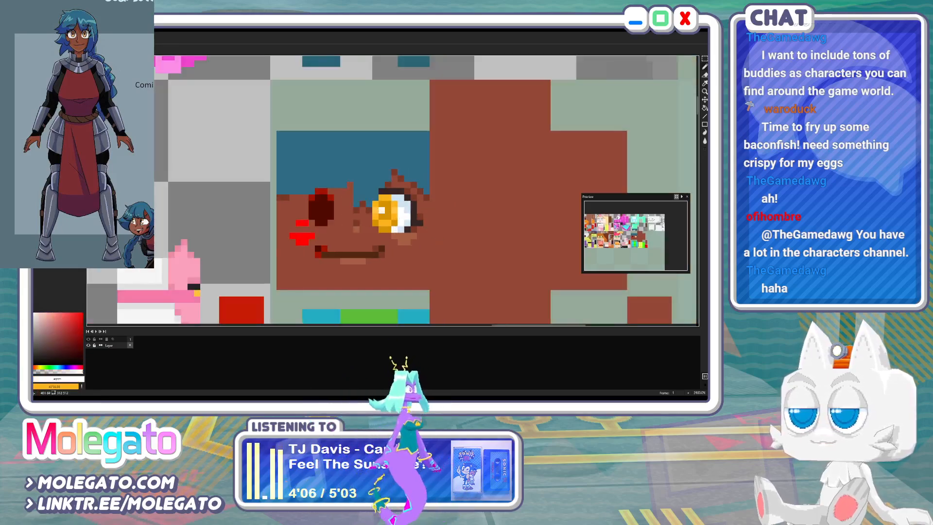
click(381, 210)
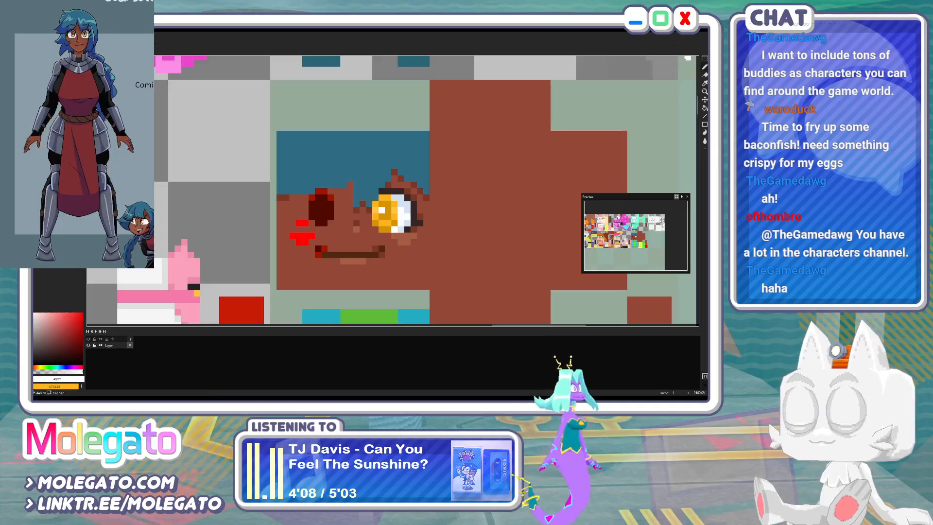
Select the finished half of the face with its eye, mirror a copy horizontally and place it over the unfinished half
click(705, 58)
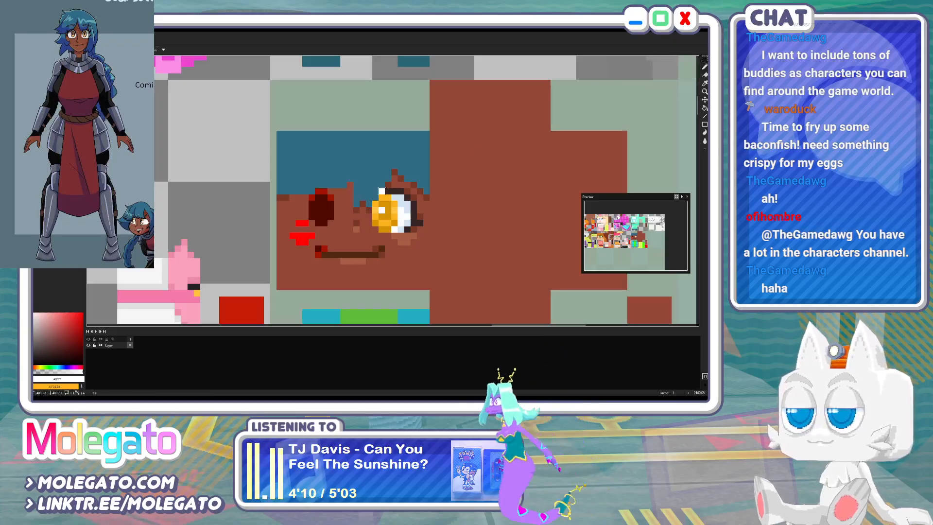
drag(379, 188, 416, 233)
key(shift+h)
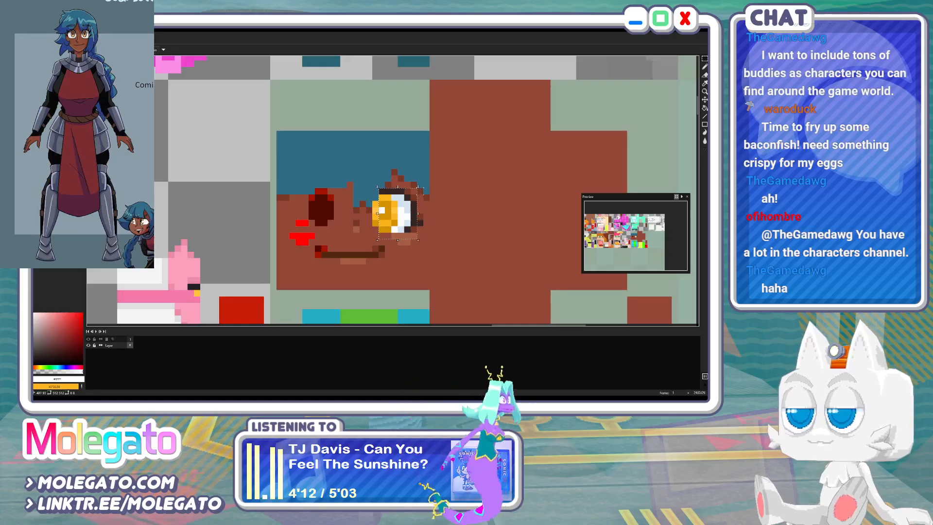
shift+drag(420, 197, 427, 236)
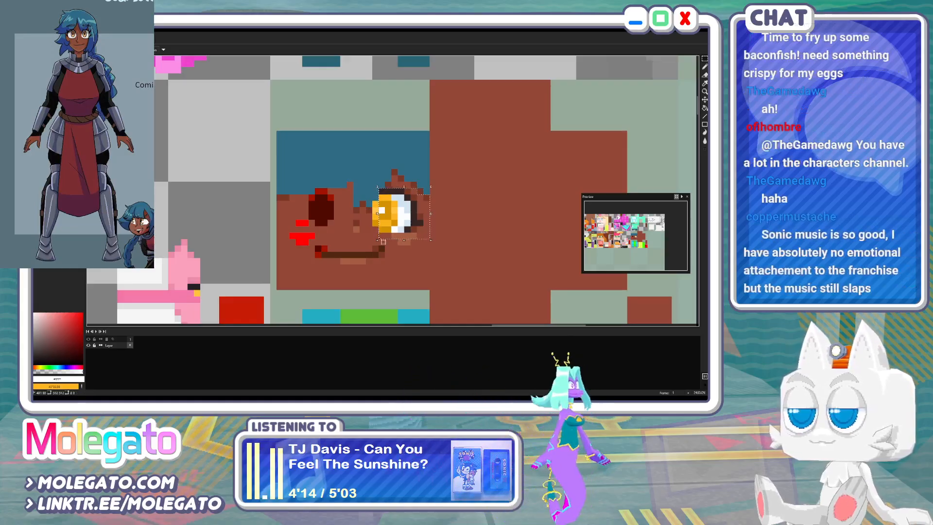
mouse_move(355, 214)
mouse_down()
mouse_move(435, 271)
mouse_move(431, 285)
mouse_up()
shift+drag(375, 210, 376, 204)
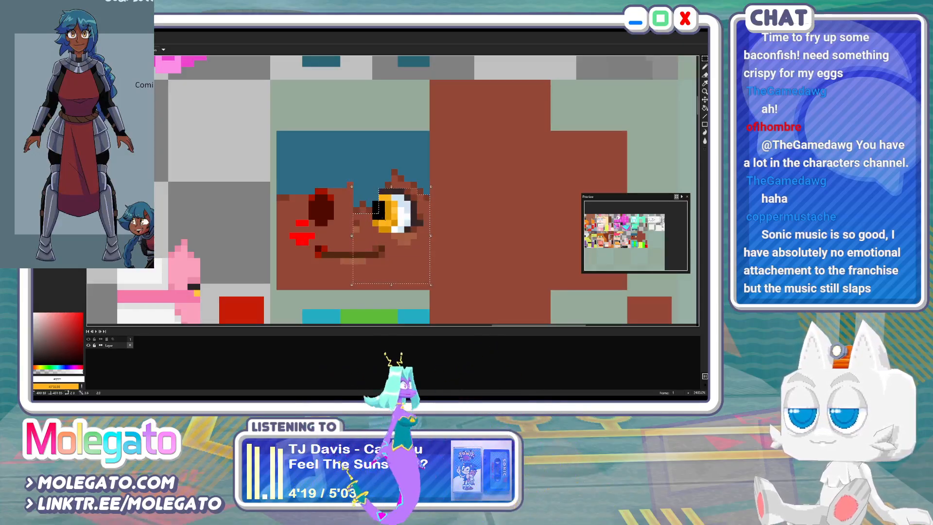
click(410, 208)
key(shift+h)
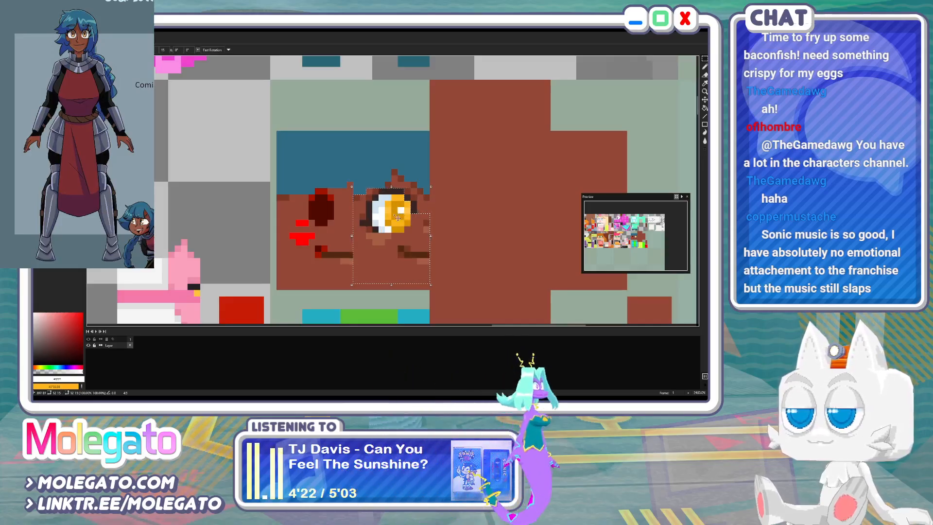
drag(397, 218, 311, 219)
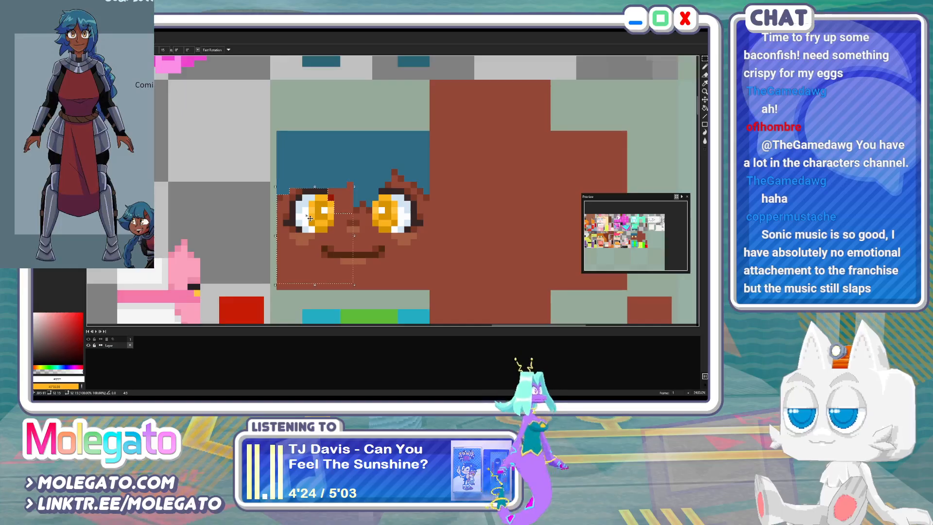
key(ctrl+d)
Paint over the leftover red pixel above the mirrored eye with the dark eyelash colour and save the texture
alt+click(325, 198)
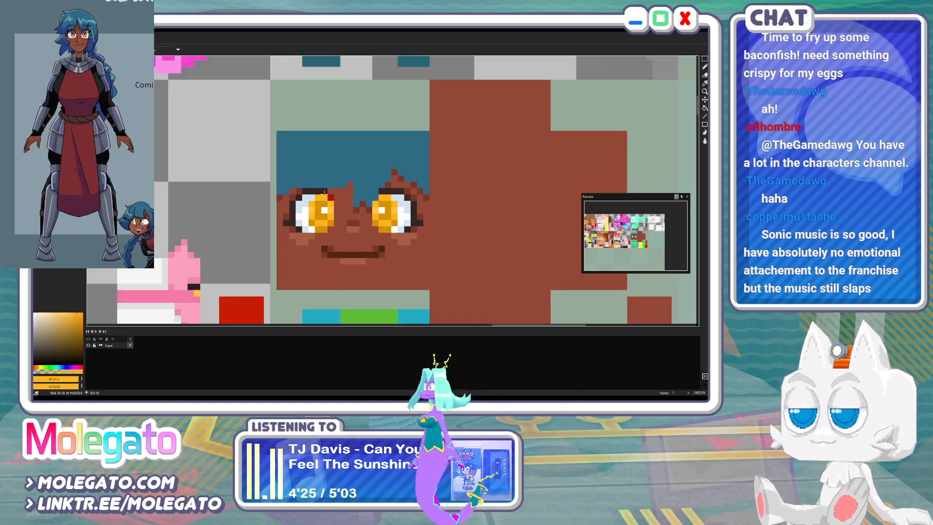
alt+click(324, 193)
click(331, 197)
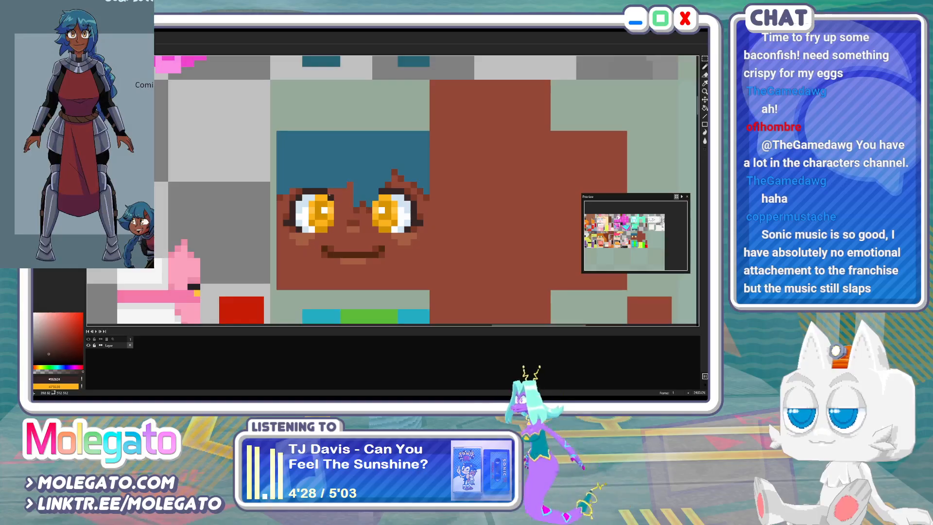
alt+click(374, 229)
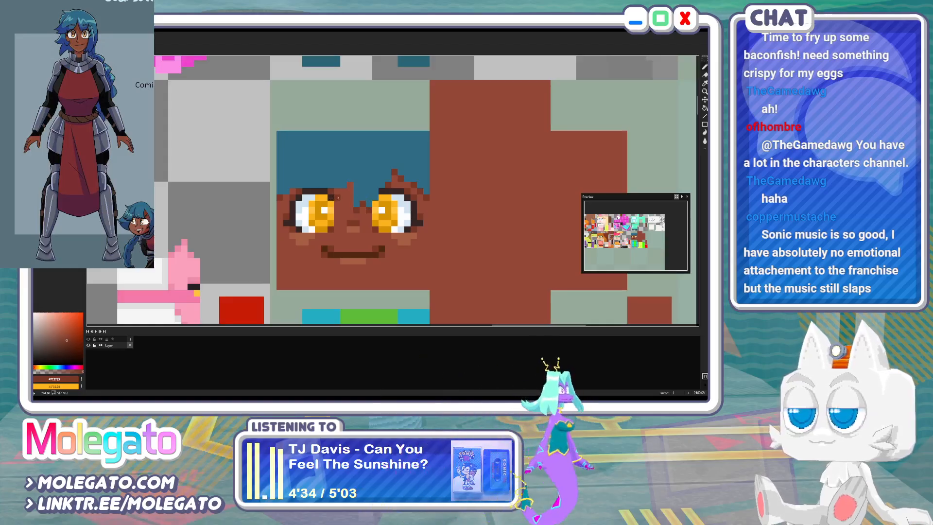
key(ctrl+s)
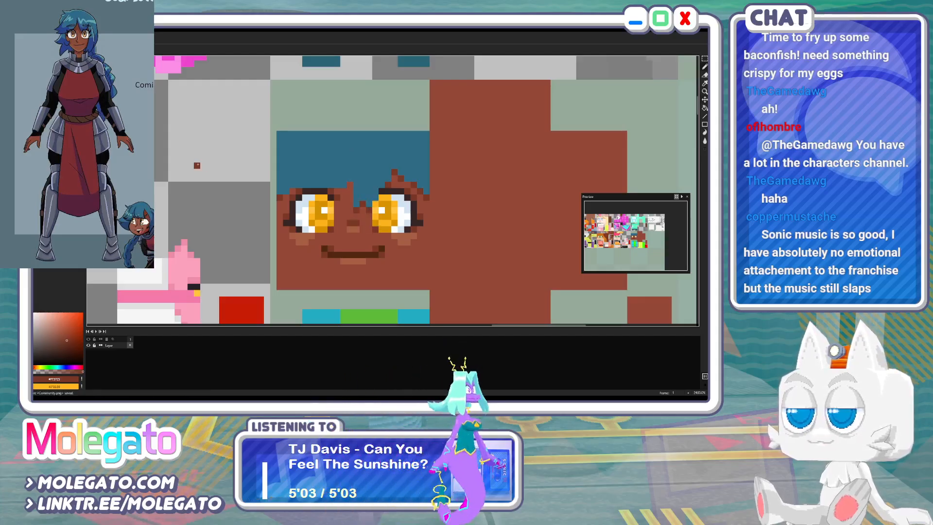
Sample the dark blue hair shade from the reference sheet and paint it along the jagged lower edge of the fringe
click(123, 39)
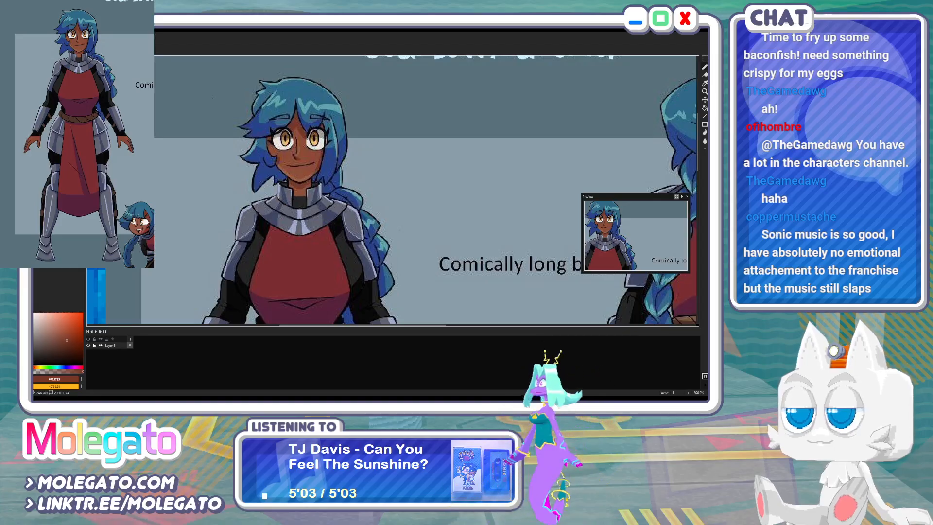
alt+click(335, 170)
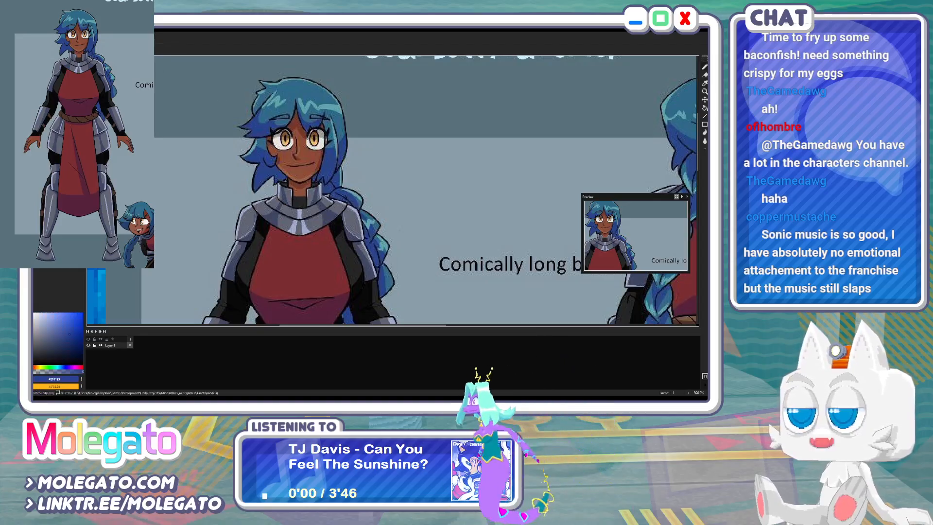
click(88, 40)
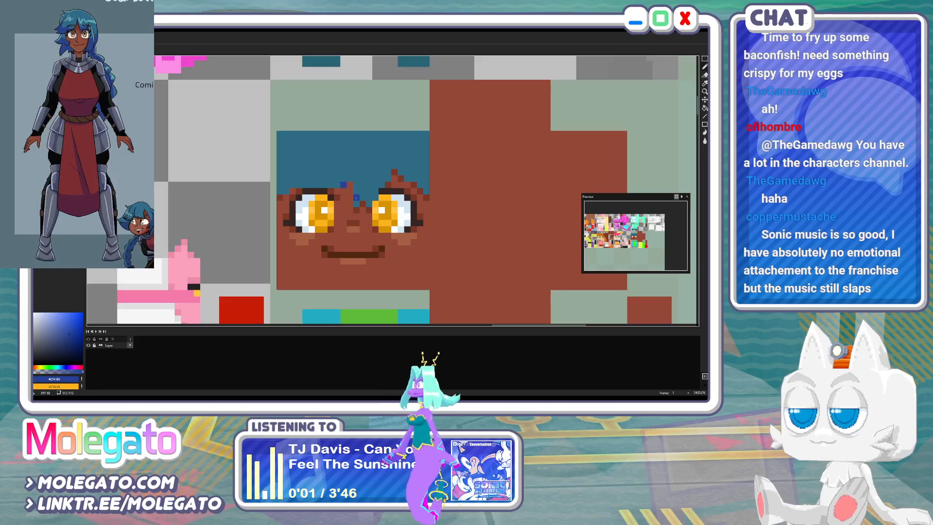
click(344, 185)
click(356, 203)
mouse_move(357, 204)
mouse_down()
mouse_move(369, 203)
mouse_move(387, 179)
mouse_up()
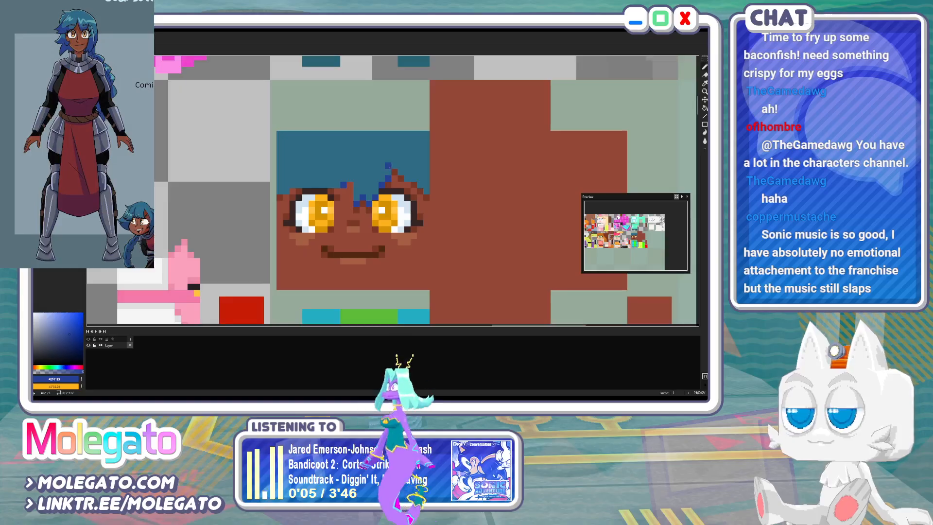
drag(401, 171, 427, 191)
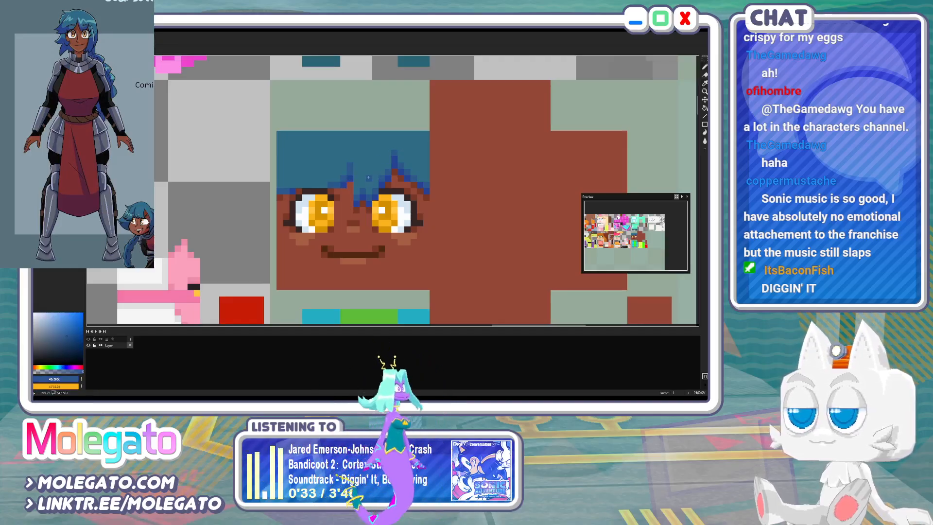
Mix a brighter version of the base hair blue and paint small highlight strokes across the fringe
alt+click(371, 150)
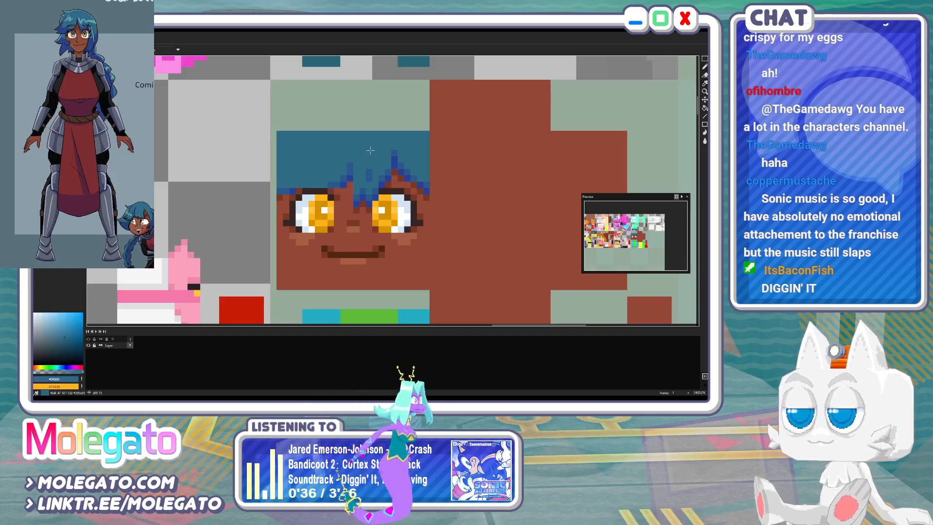
click(60, 332)
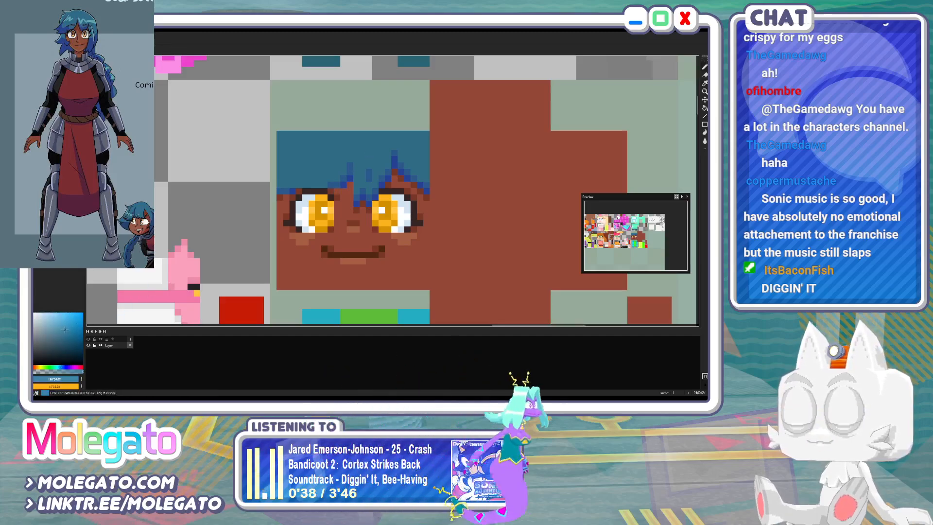
click(73, 322)
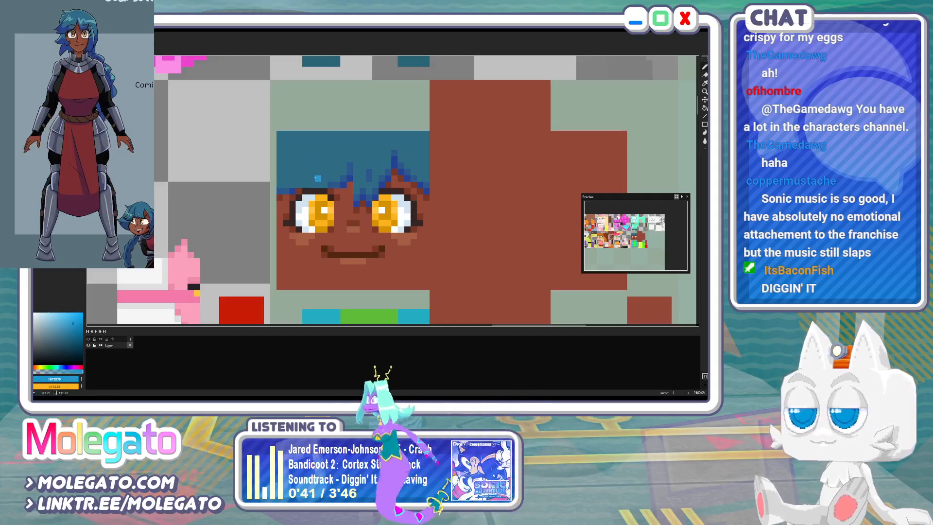
drag(319, 178, 326, 170)
click(337, 165)
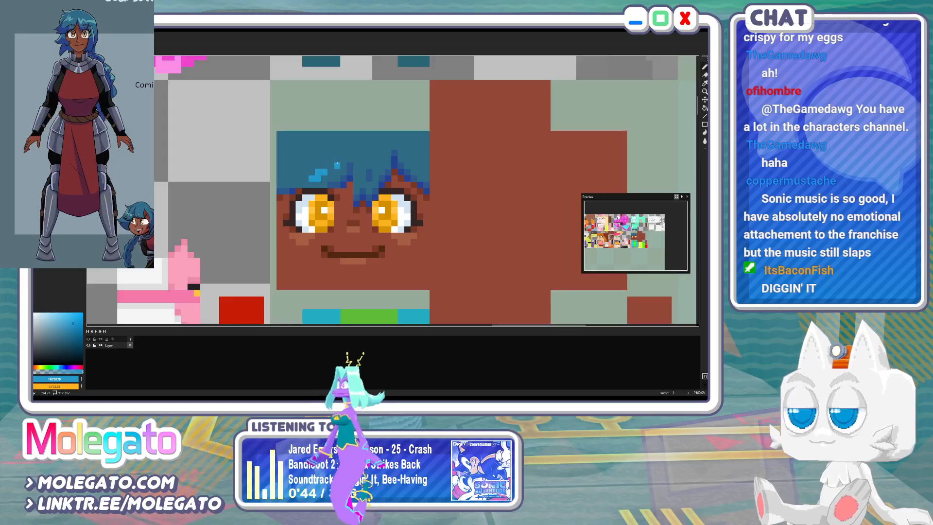
drag(363, 176, 363, 172)
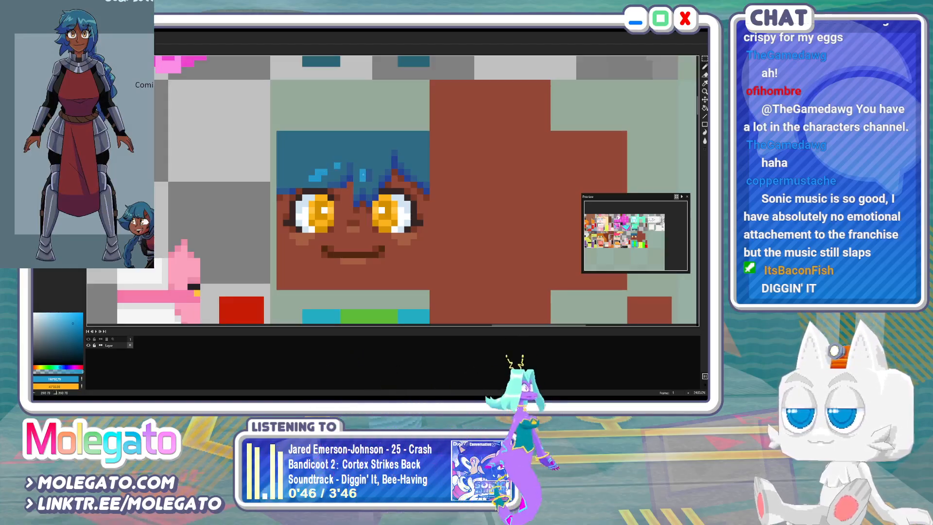
click(374, 171)
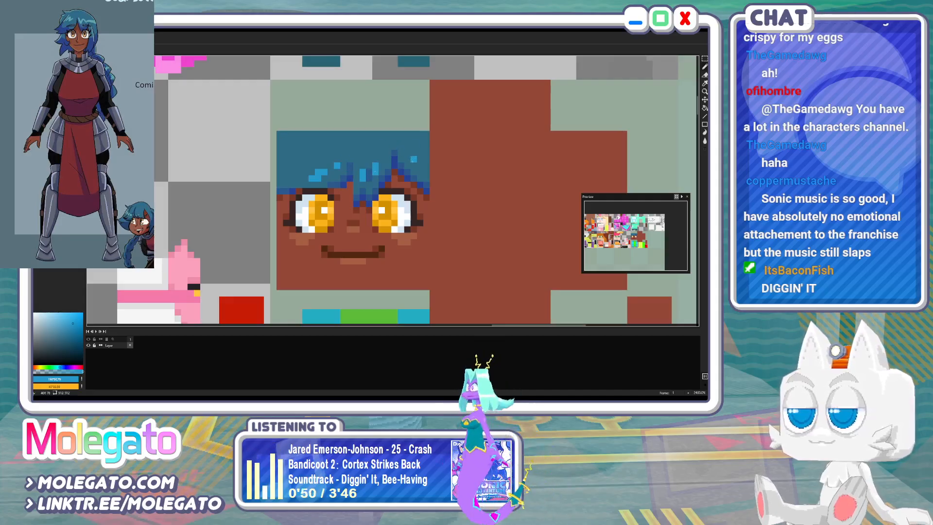
drag(415, 167, 420, 172)
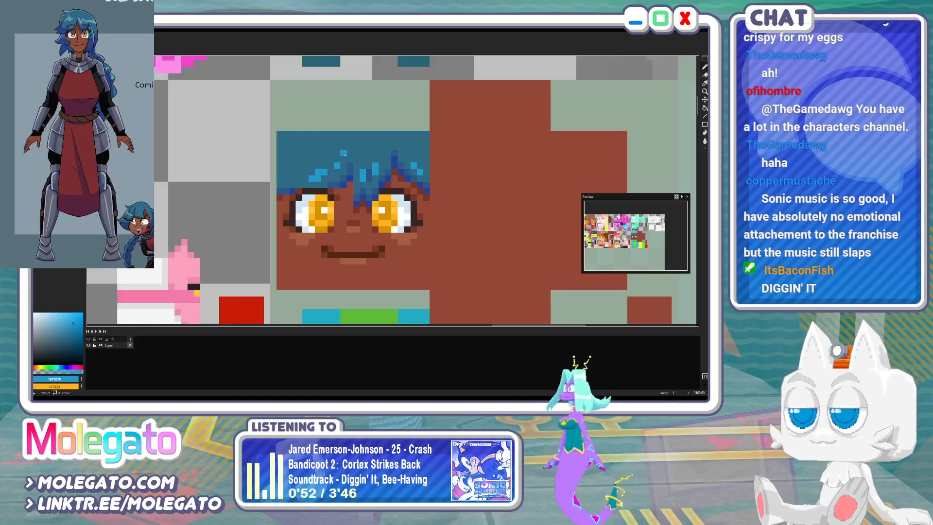
Sample the fringe's blues and soften the highlight pixels with a slightly darker blue
alt+click(287, 186)
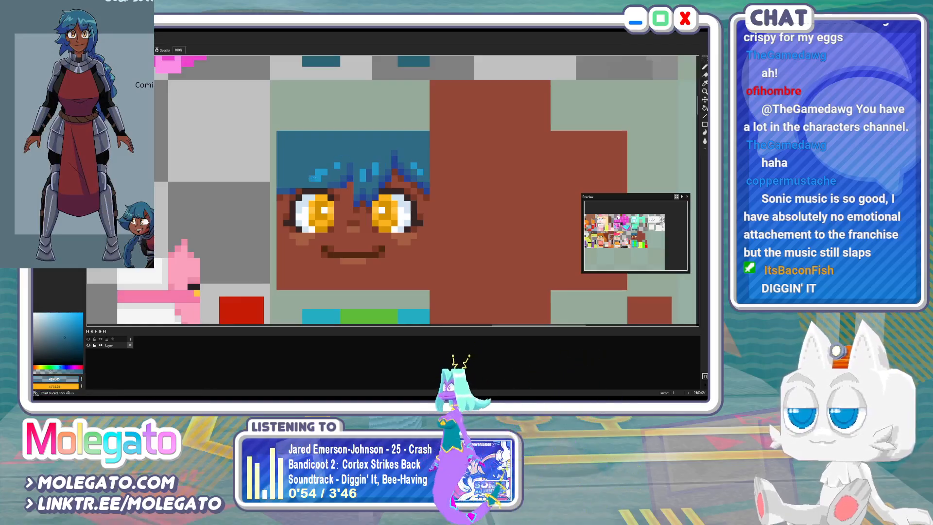
alt+click(315, 175)
key(g)
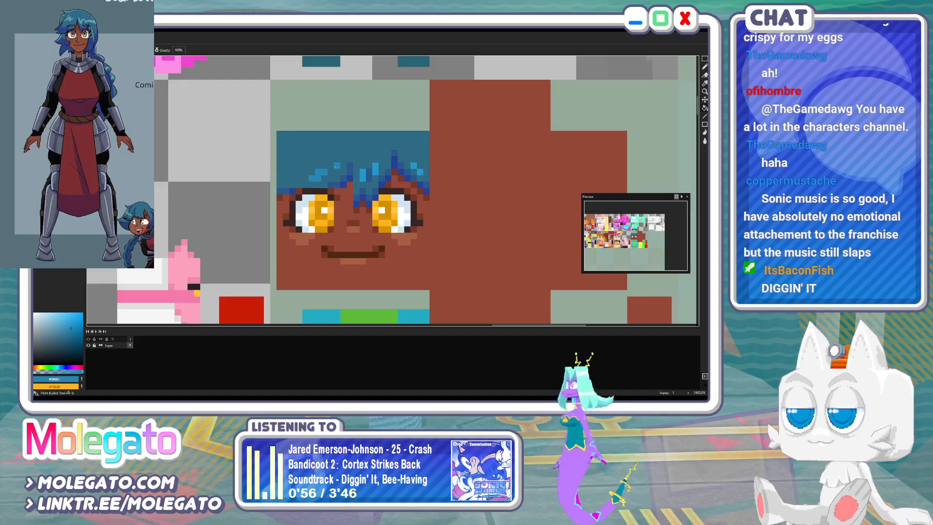
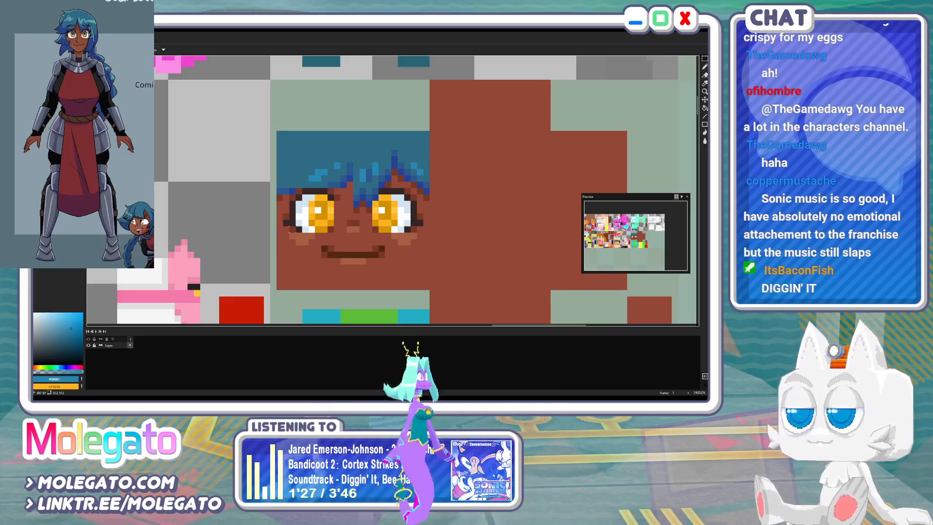
Switch to Blender, reload the texture image and open the character mesh for editing in side view
key(alt+Tab)
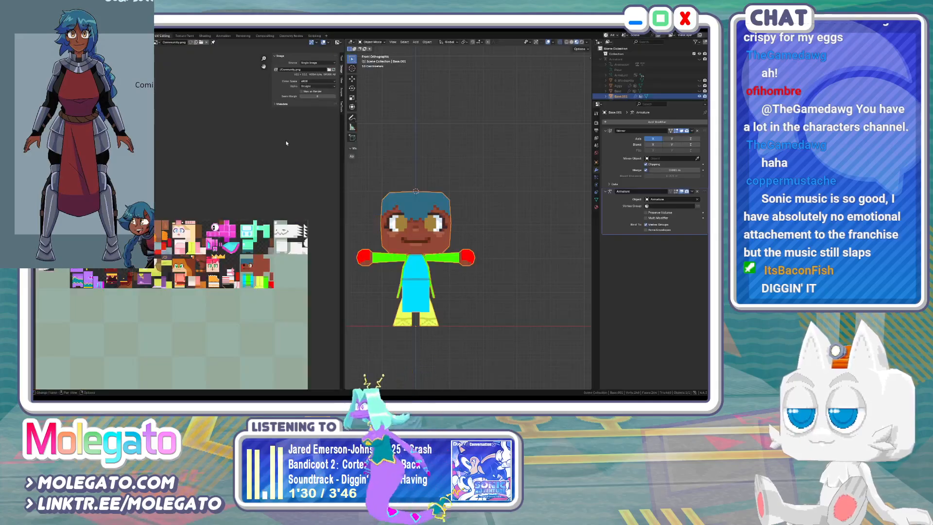
click(334, 70)
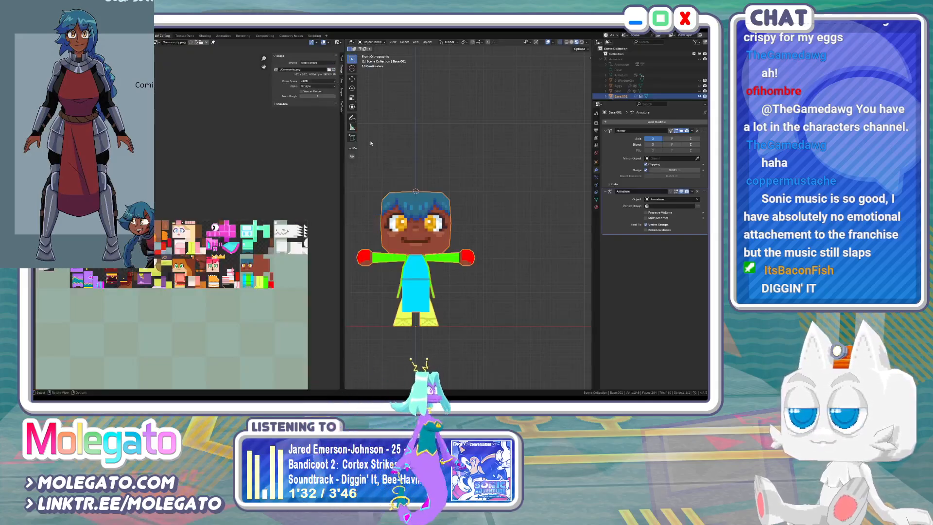
key(KP_3)
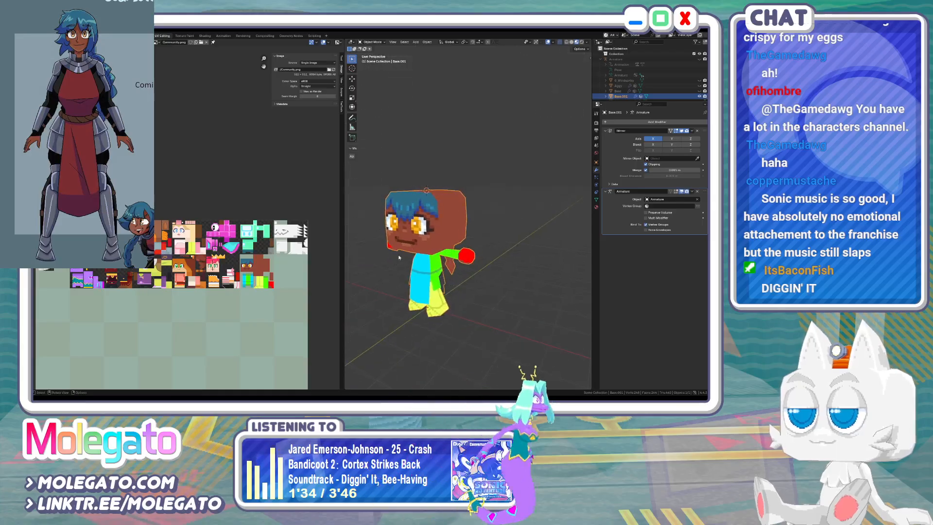
shift+middle_drag(424, 233, 376, 231)
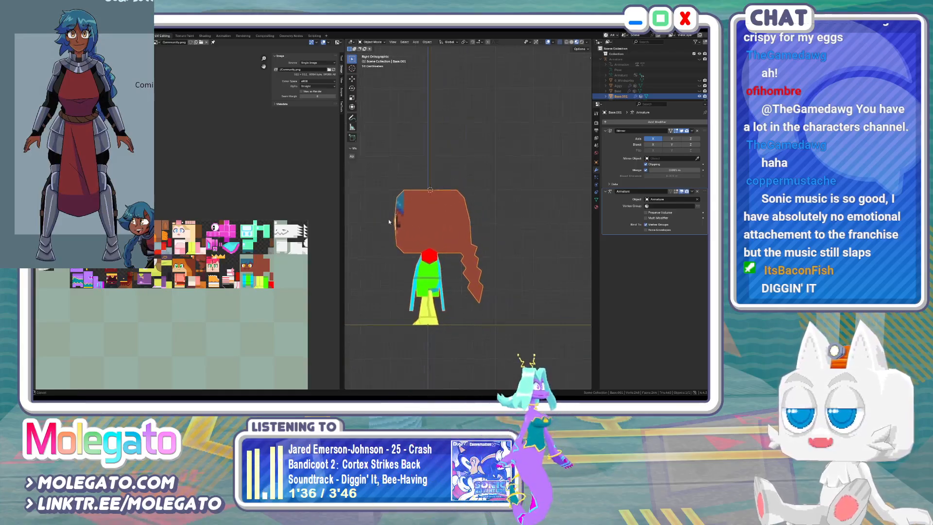
key(Tab)
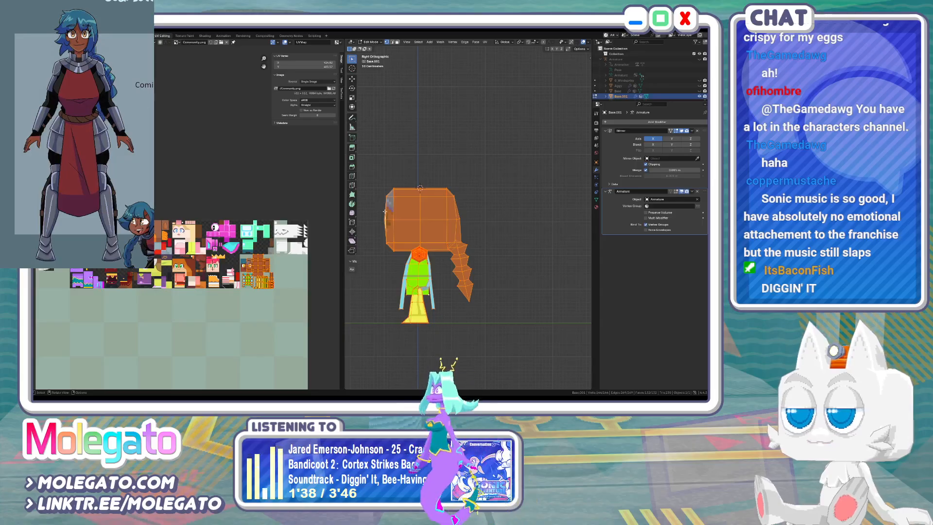
Return to Aseprite and compare the hair on the reference sheet with the unpainted side of the head texture
key(alt+Tab)
click(115, 41)
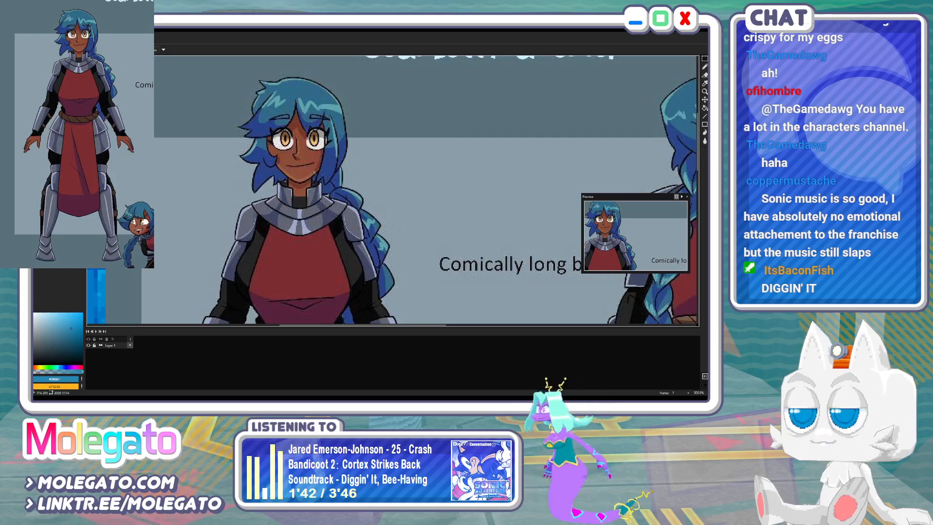
click(70, 40)
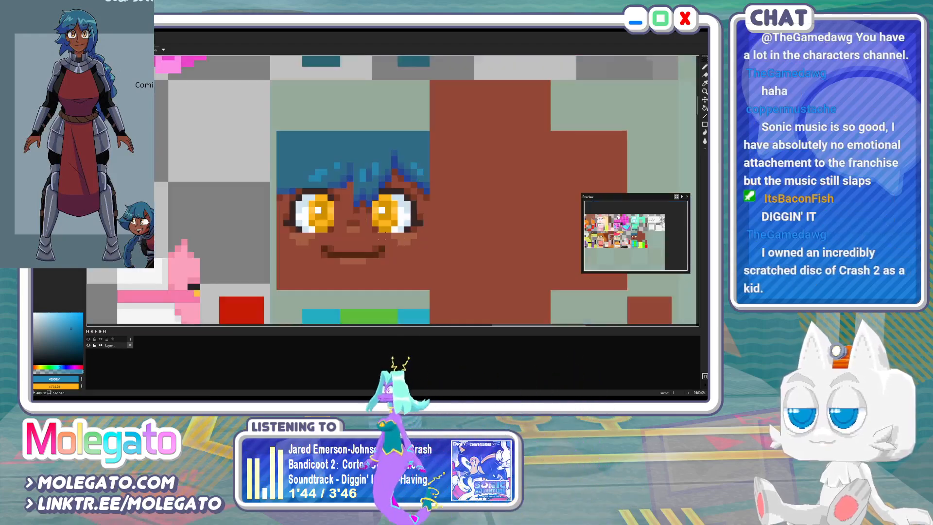
middle_drag(421, 255, 320, 243)
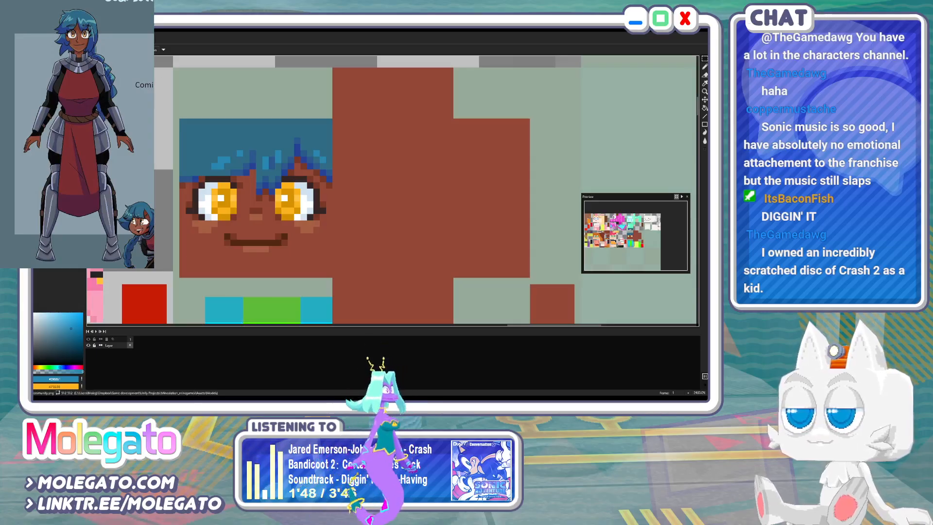
Switch to Blender and complete the slanted knife cut across the side of the head up to its upper edge line
key(alt+Tab)
scroll(408, 229, up, 2)
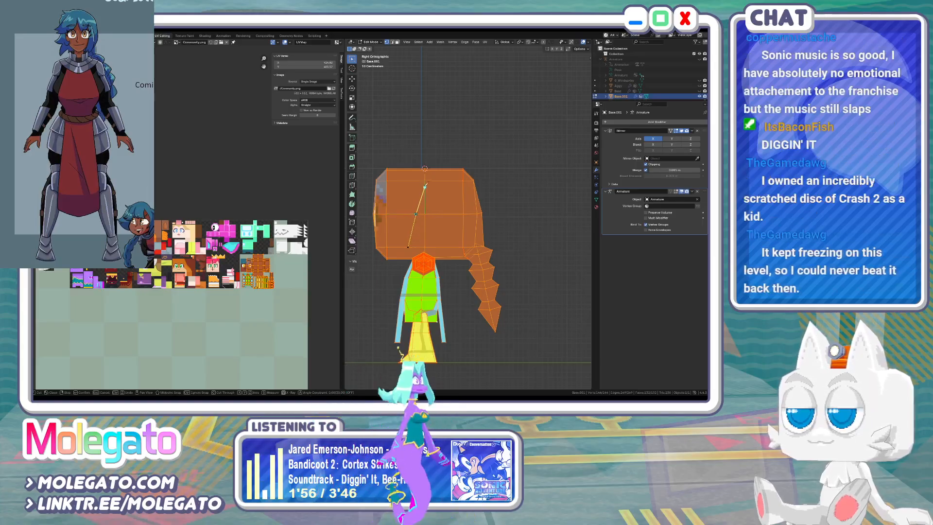
click(426, 181)
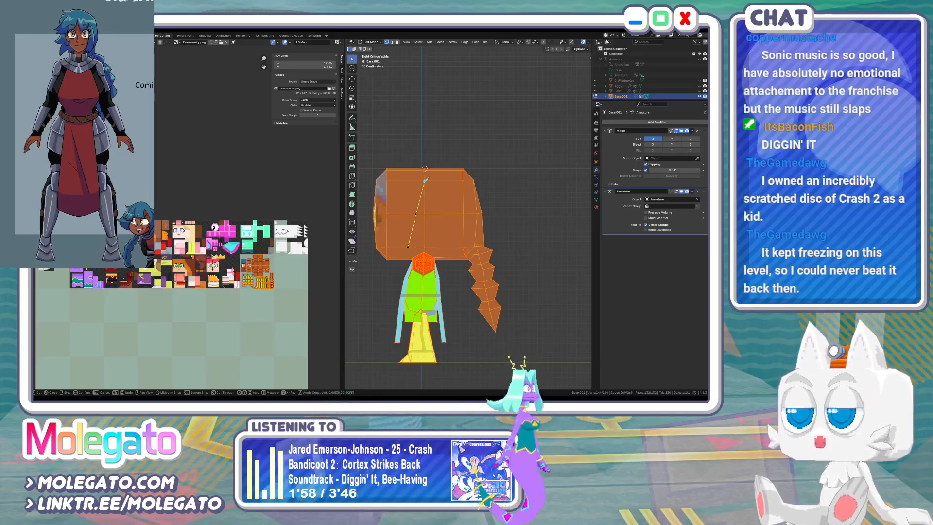
key(Return)
middle_drag(404, 241, 440, 230)
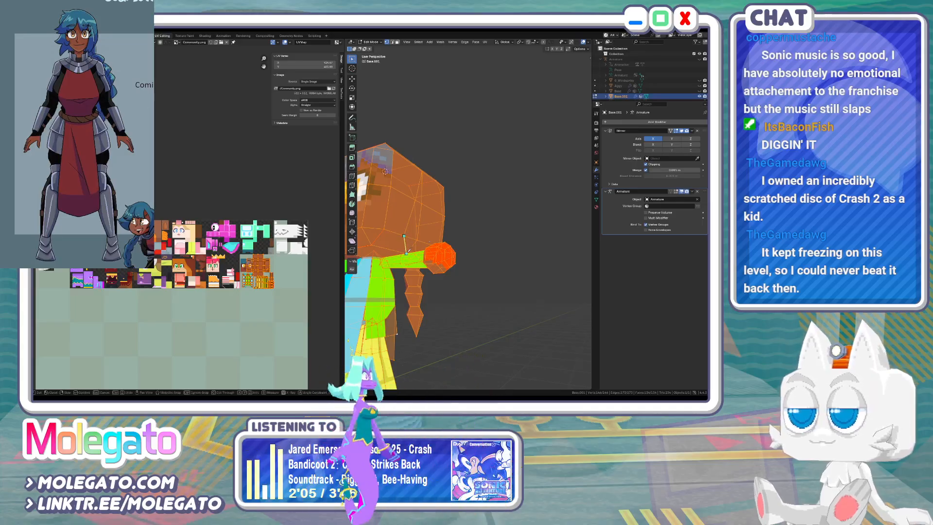
middle_drag(404, 237, 379, 270)
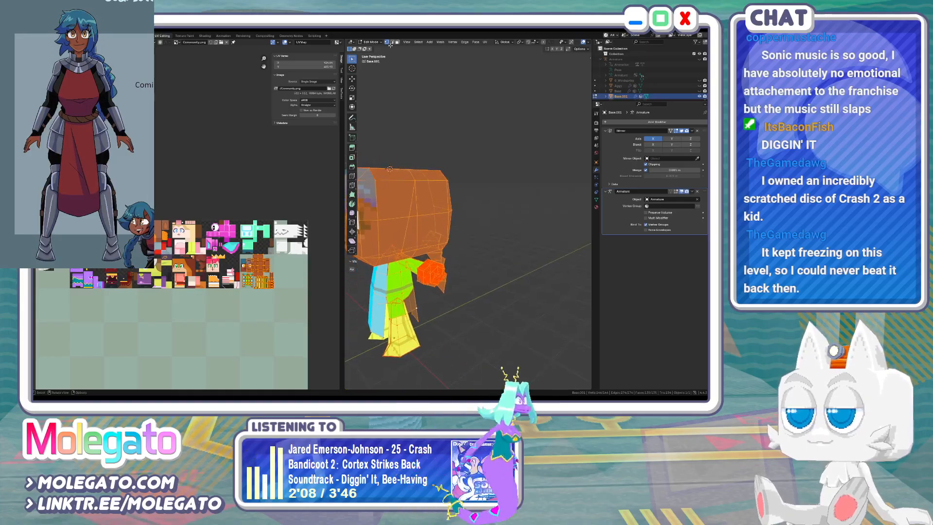
Extrude the two faces in front of the cut on the side of the head
middle_drag(396, 230, 402, 203)
click(411, 233)
shift+click(414, 202)
key(e)
click(400, 203)
Slide the extruded hair panel's upper and lower vertices along their edges to reshape its outline
click(387, 44)
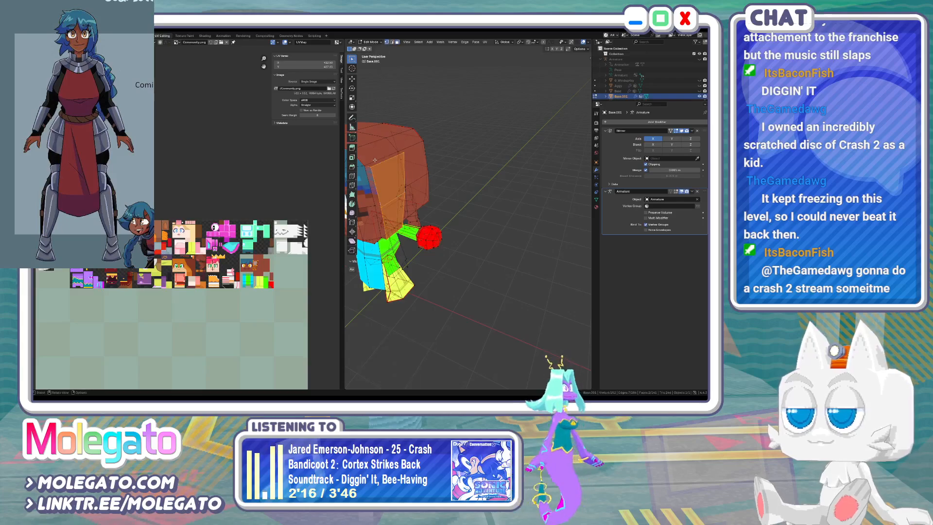
click(372, 168)
key(g)
key(g)
click(364, 166)
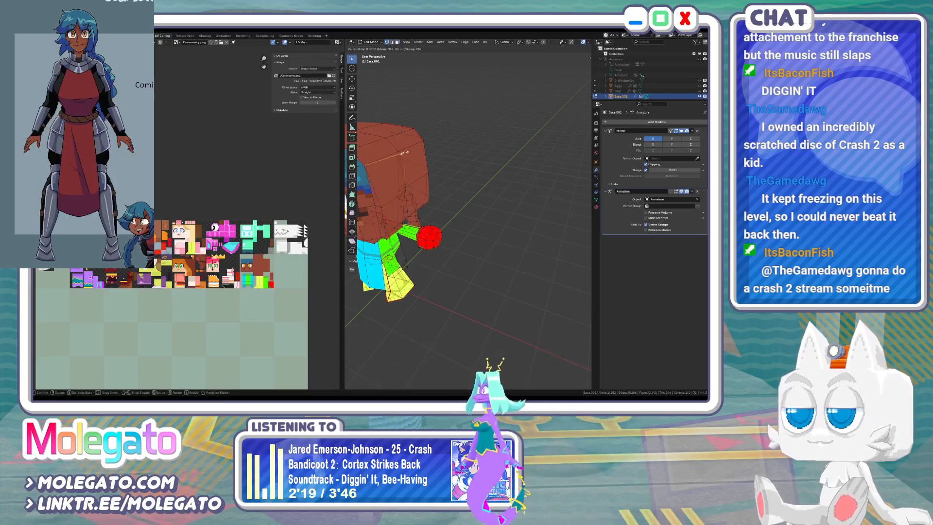
middle_drag(405, 154, 416, 219)
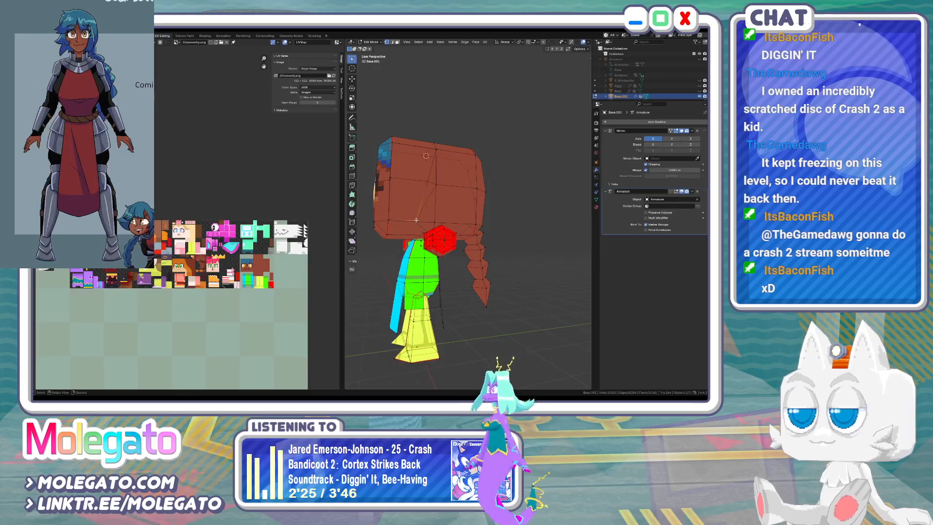
key(g)
key(g)
click(421, 222)
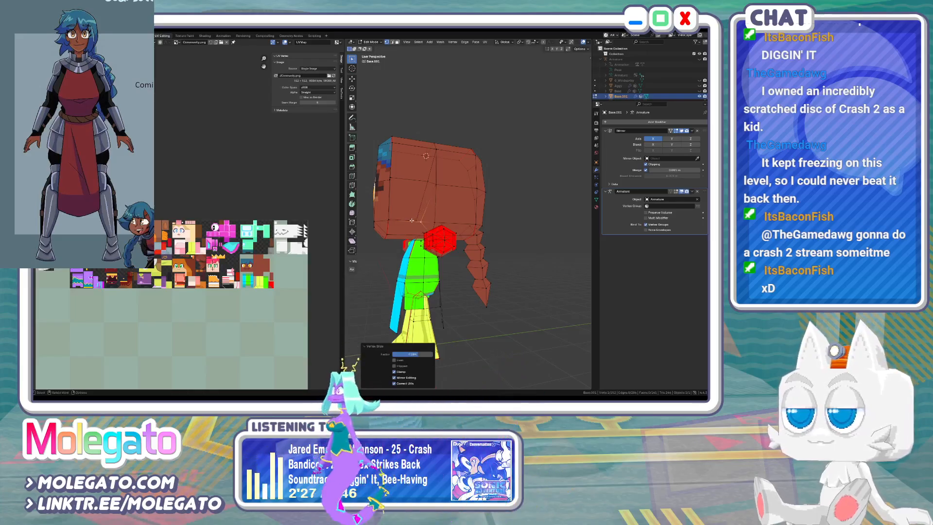
Extrude the hair panel's bottom edge downwards and merge the new vertices at their centre into a point
shift+click(390, 221)
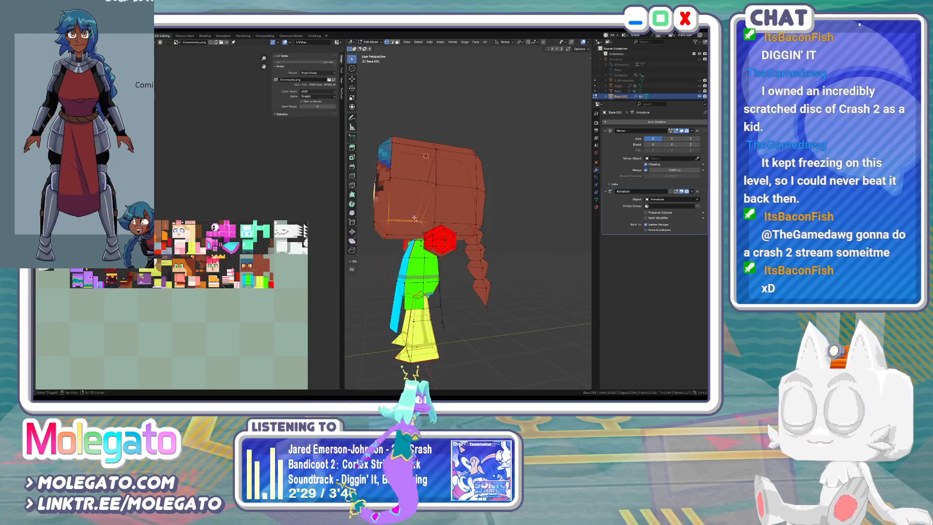
key(KP_1)
scroll(403, 219, down, 5)
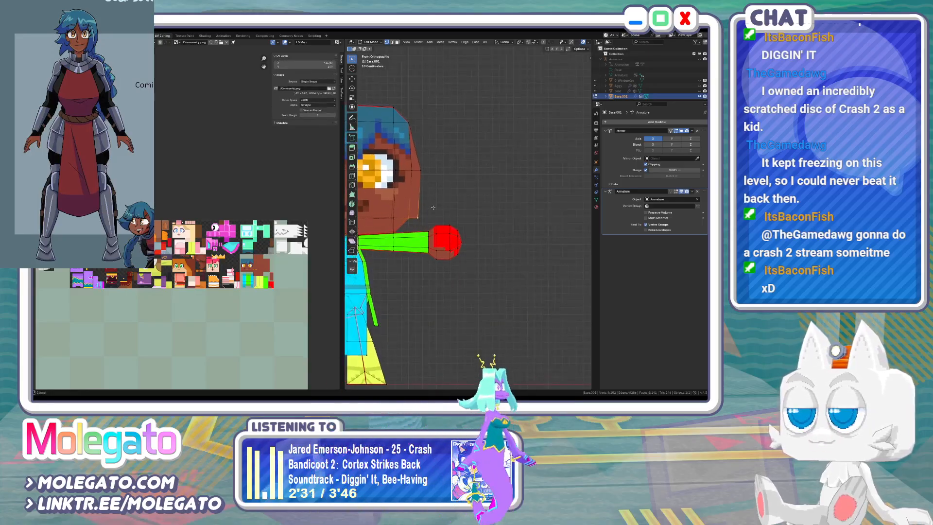
key(e)
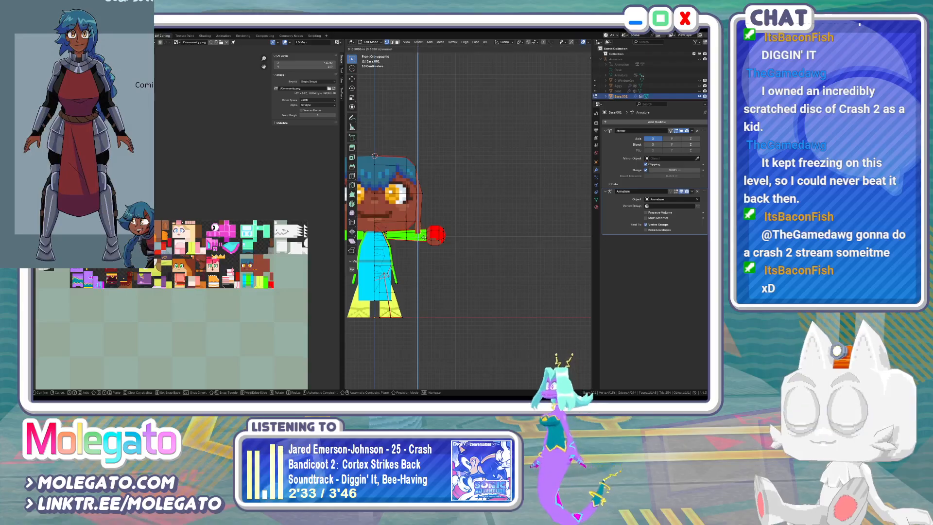
click(424, 239)
key(m)
click(412, 212)
Move the hair lock's merged tip in front and side view so it hangs just below the head's front lower corner
scroll(418, 221, up, 4)
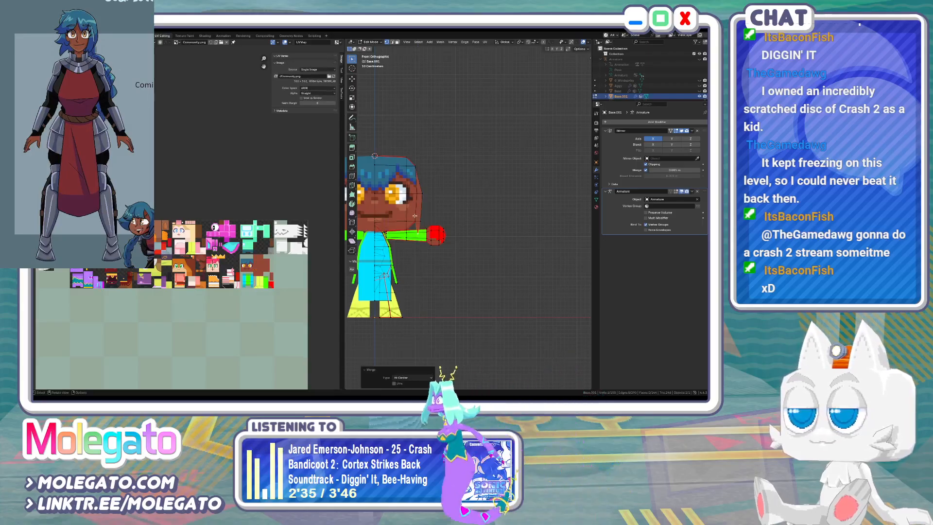
key(g)
click(416, 226)
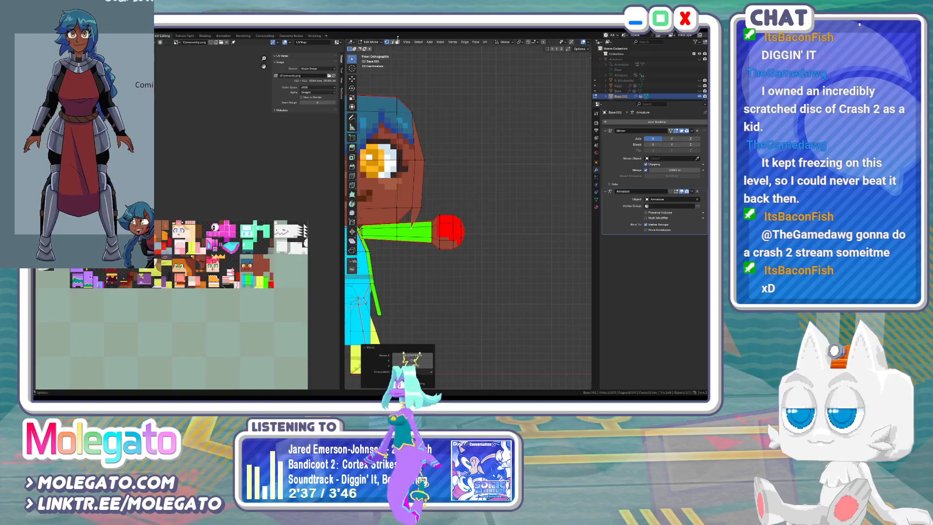
middle_drag(394, 146, 386, 189)
key(KP_3)
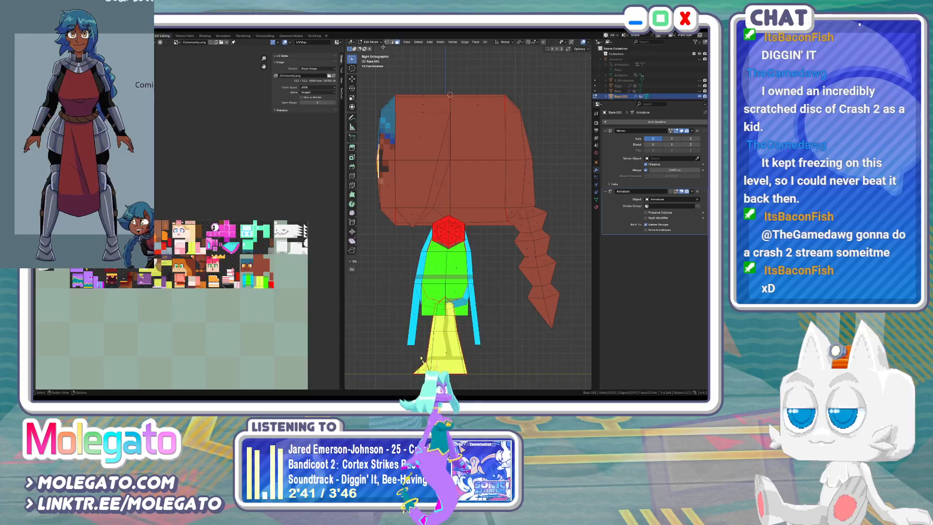
key(g)
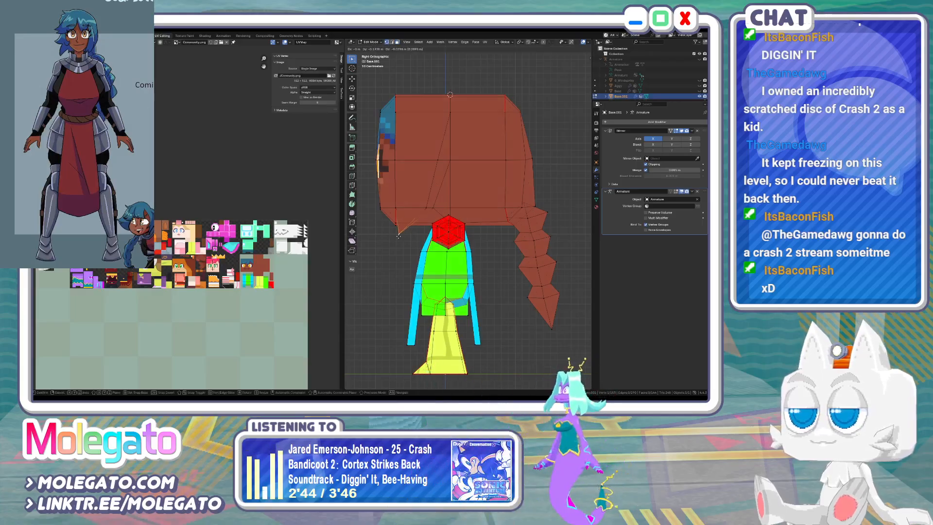
click(398, 236)
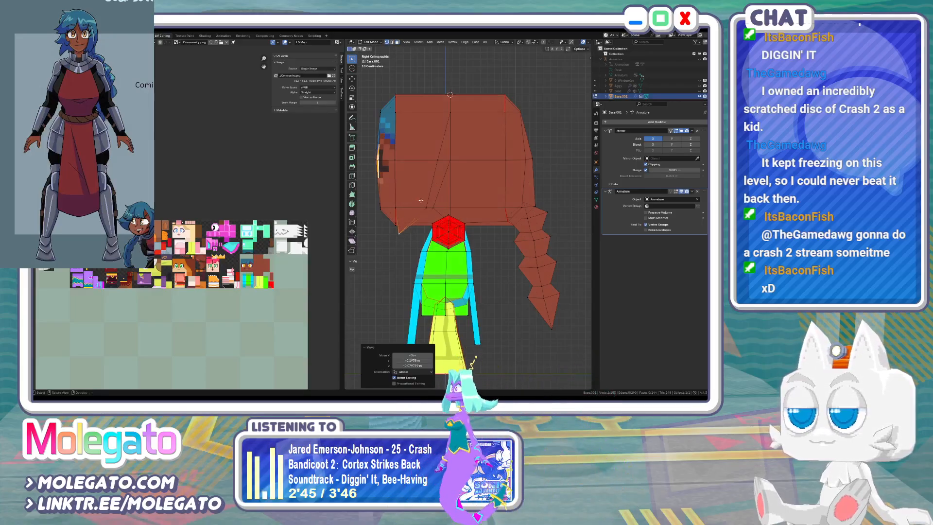
Hide the body, limbs and braid so only the head mesh stays available for face selection
click(397, 42)
scroll(403, 199, down, 2)
click(409, 212)
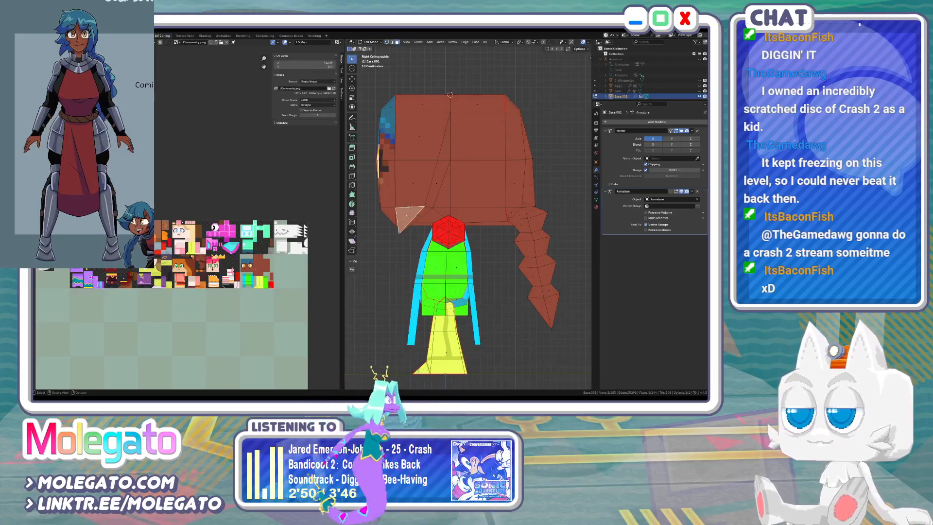
shift+middle_drag(422, 175, 388, 165)
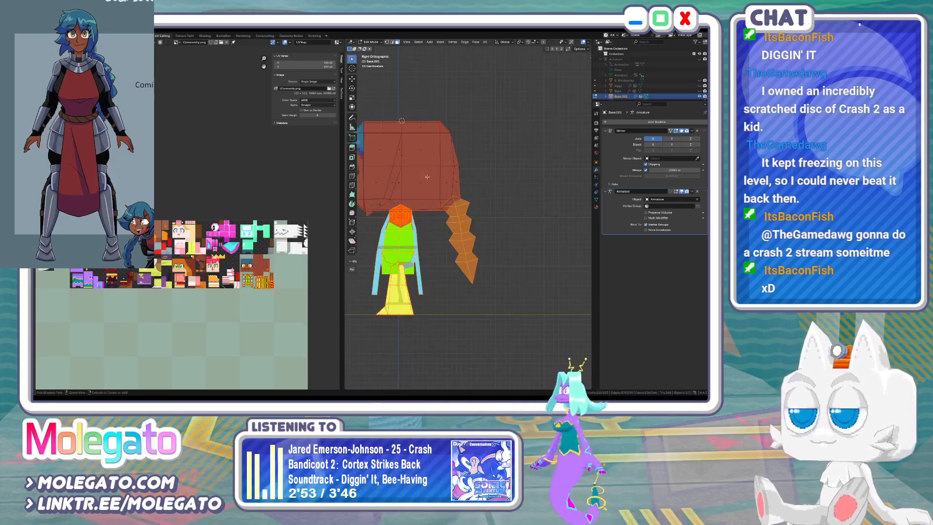
key(h)
shift+middle_drag(438, 186, 497, 220)
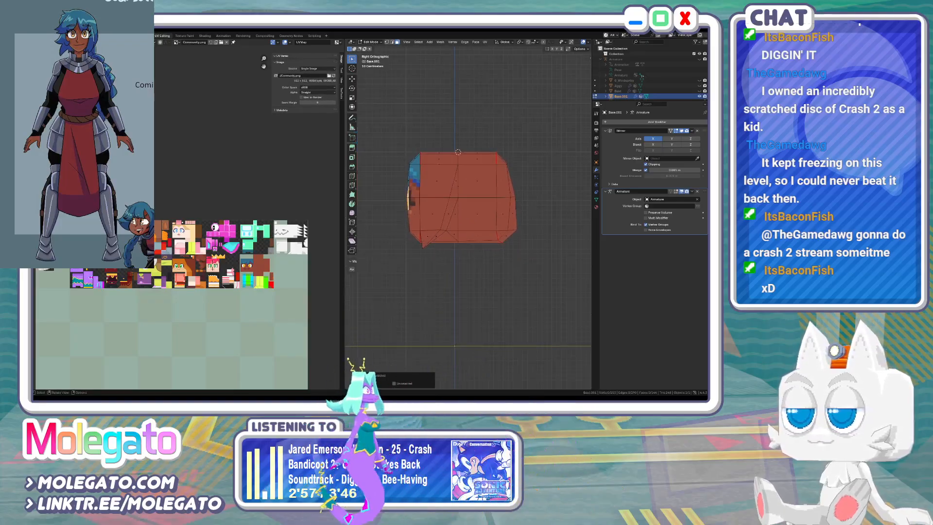
Select the head's side, top and back faces together with the side lock's thin front and underside faces as the hair area
drag(532, 119, 422, 259)
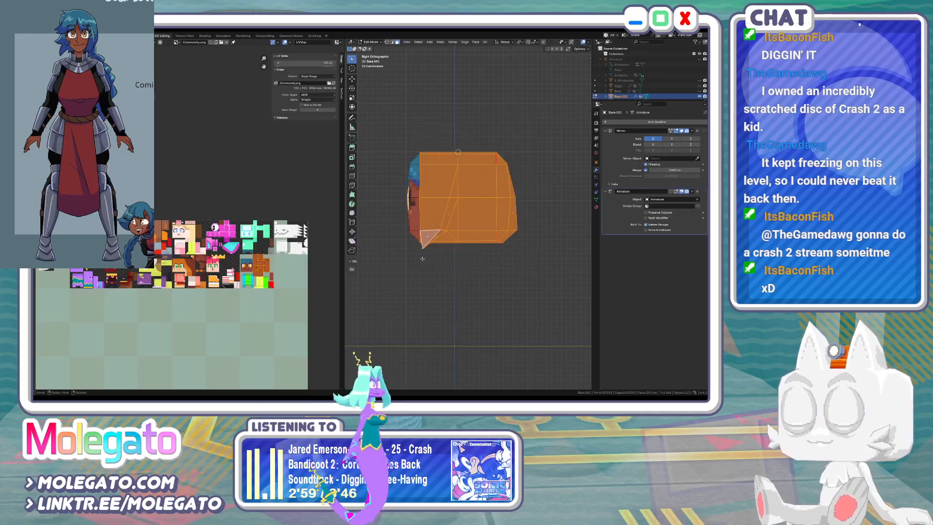
middle_drag(422, 259, 434, 237)
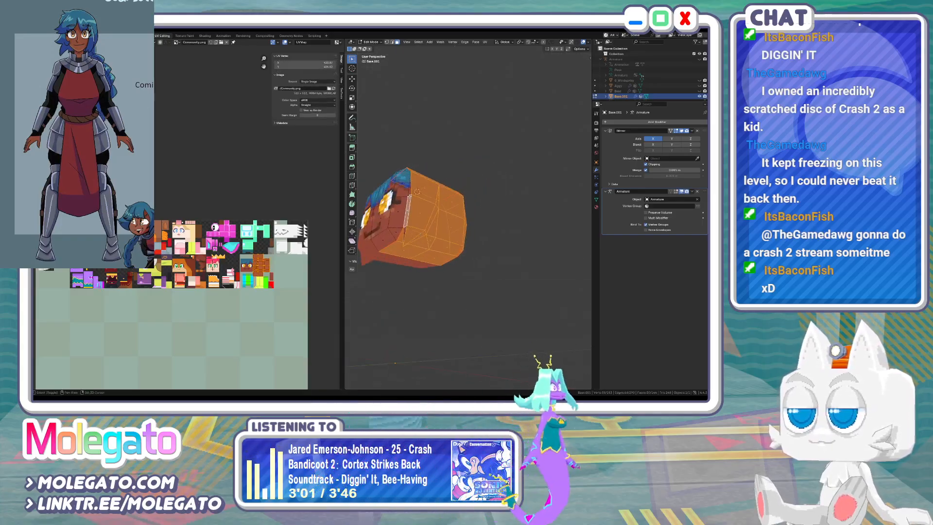
shift+click(412, 189)
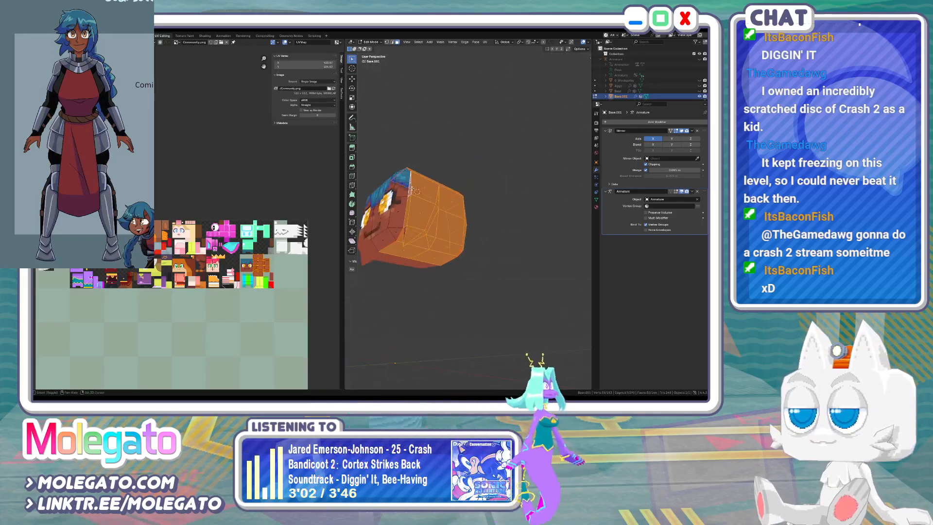
middle_drag(412, 217, 418, 209)
shift+click(410, 234)
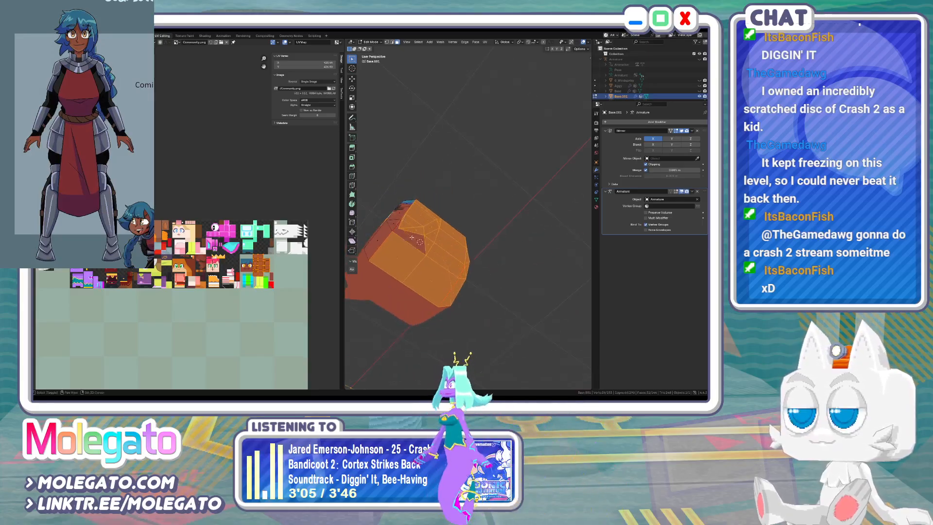
shift+click(398, 255)
key(KP_3)
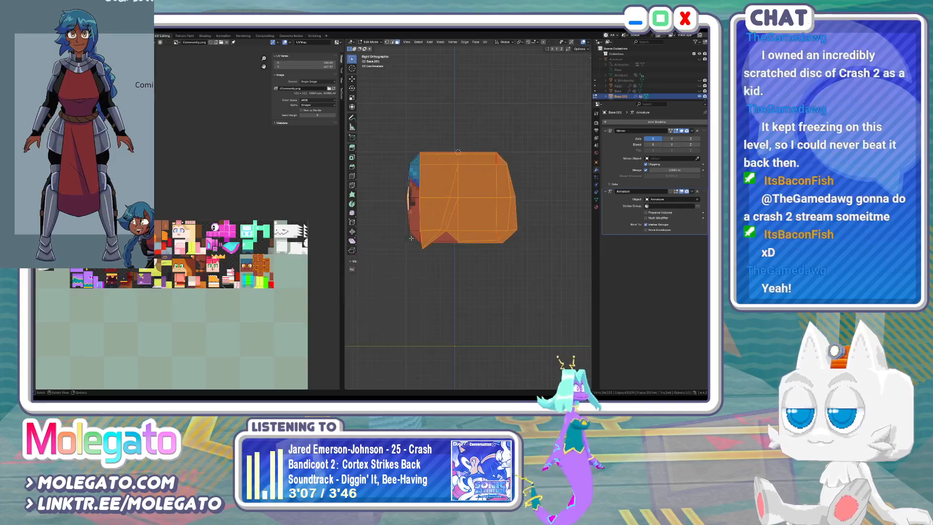
Scale the hair faces' UVs to 0, move them onto the base hair blue of the texture and leave mesh editing
scroll(247, 258, up, 3)
scroll(252, 261, up, 3)
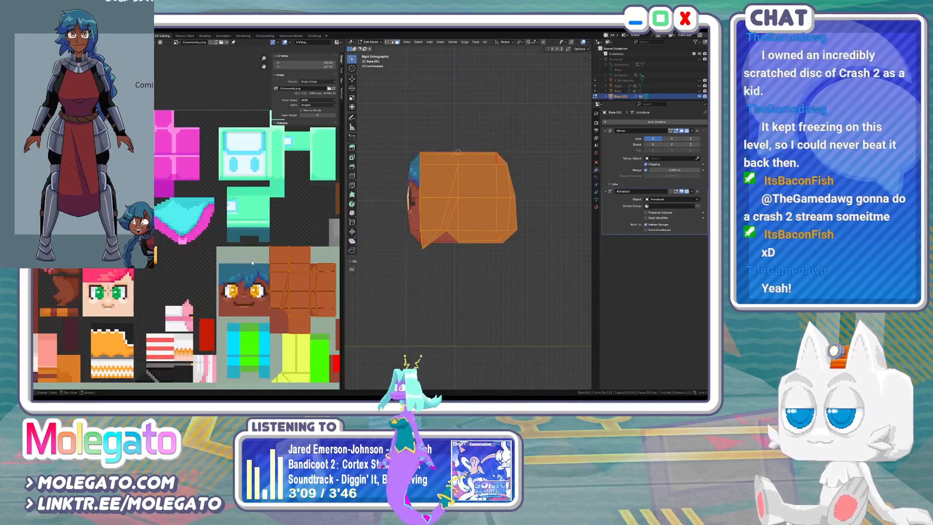
key(s)
key(0)
key(Return)
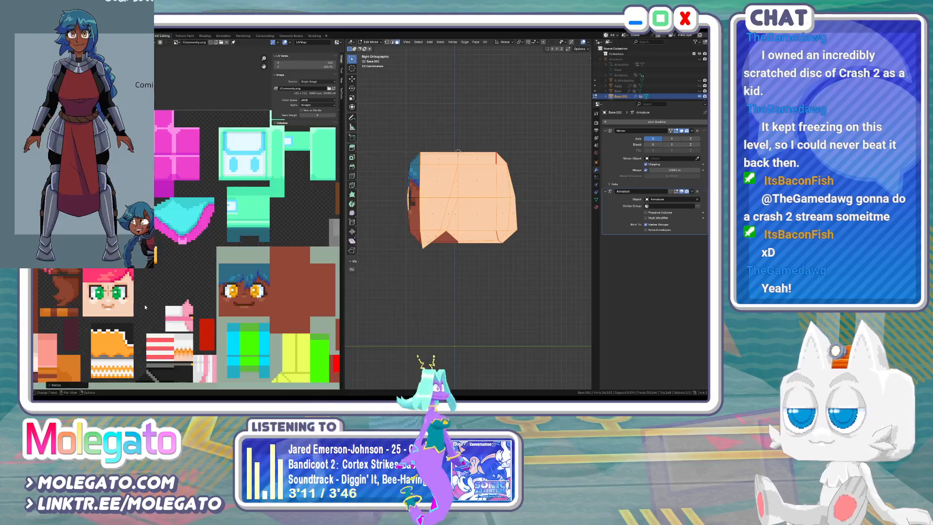
key(g)
key(Tab)
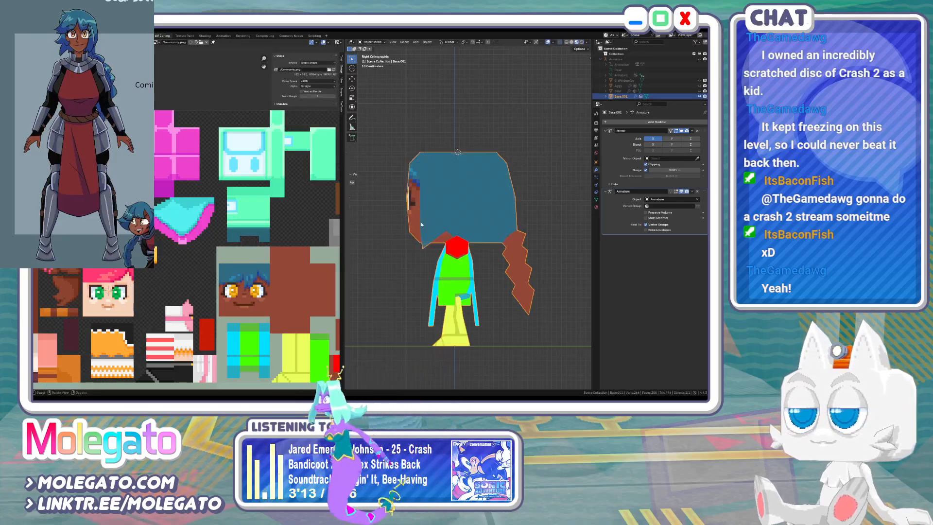
mouse_move(424, 222)
middle_down()
mouse_move(467, 223)
mouse_move(434, 199)
mouse_move(420, 203)
middle_up()
key(KP_3)
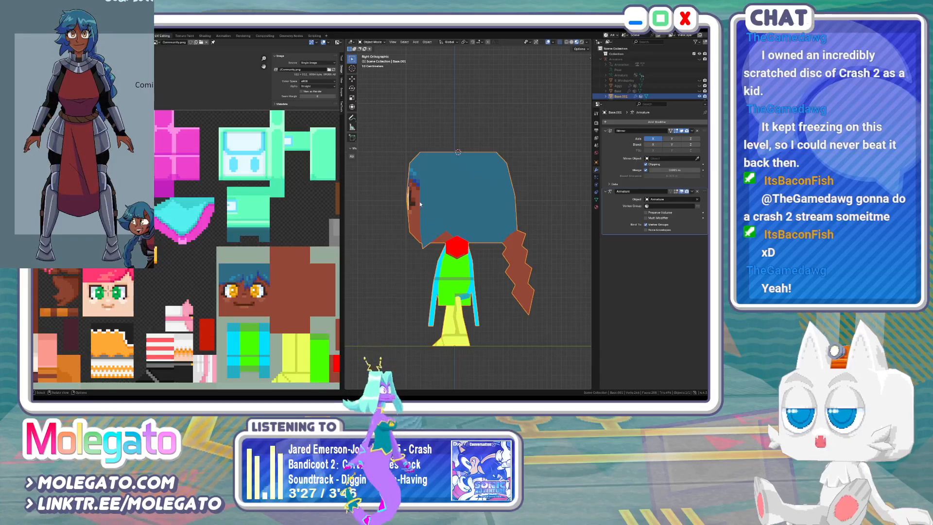
Switch to Aseprite and paint a small swatch of the base hair blue in the empty area above the face
key(alt+Tab)
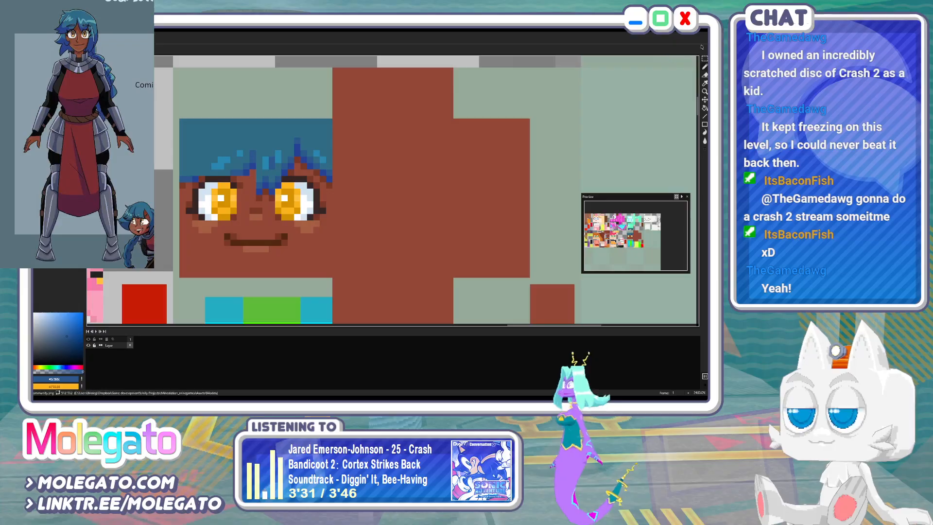
click(704, 61)
middle_drag(235, 122, 311, 158)
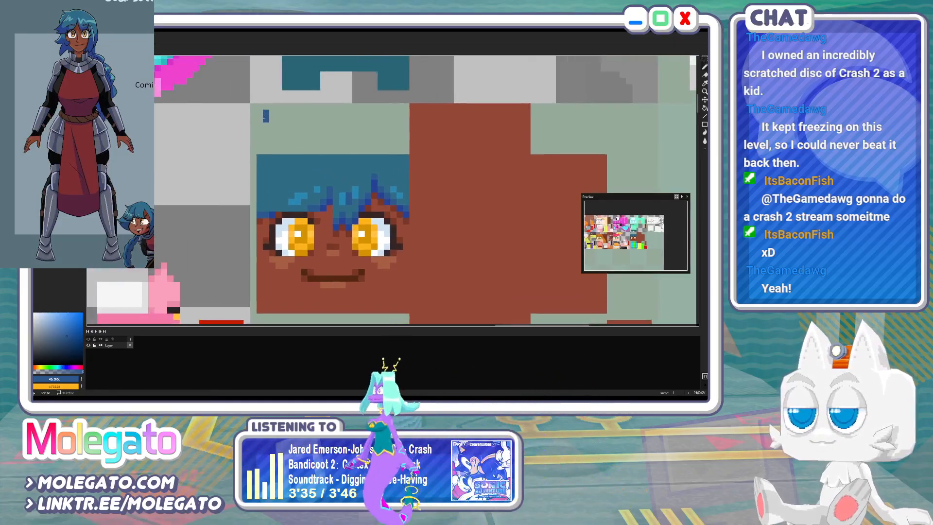
alt+click(262, 159)
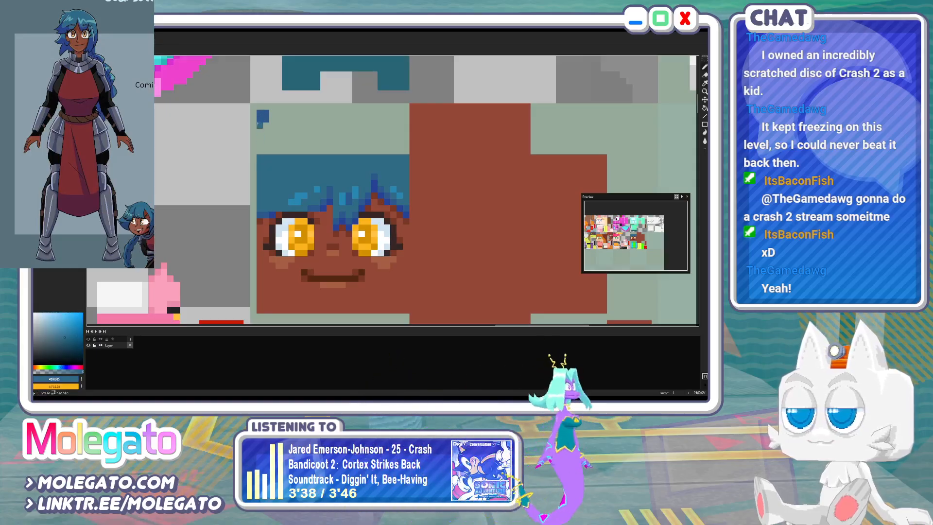
click(265, 116)
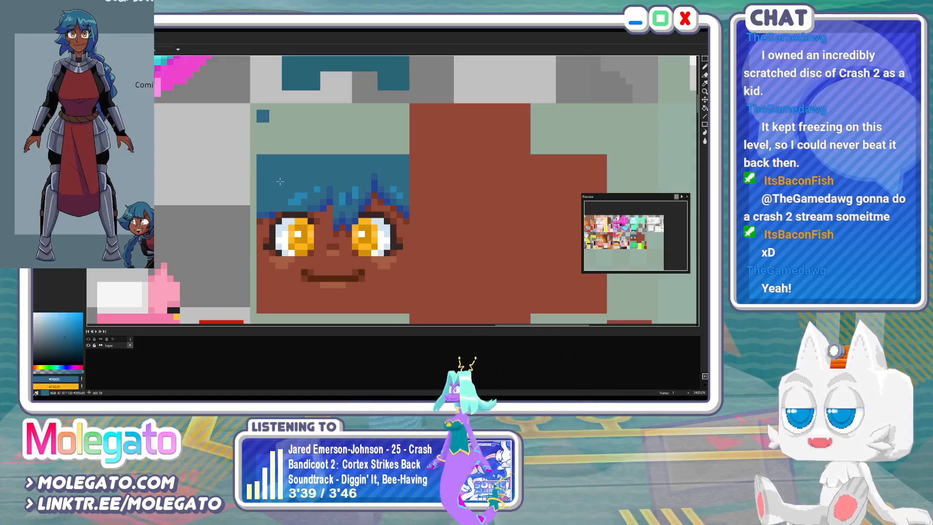
Sample two darker hair blues and paint them as adjoining swatches beside the base blue, and save the texture
alt+click(264, 214)
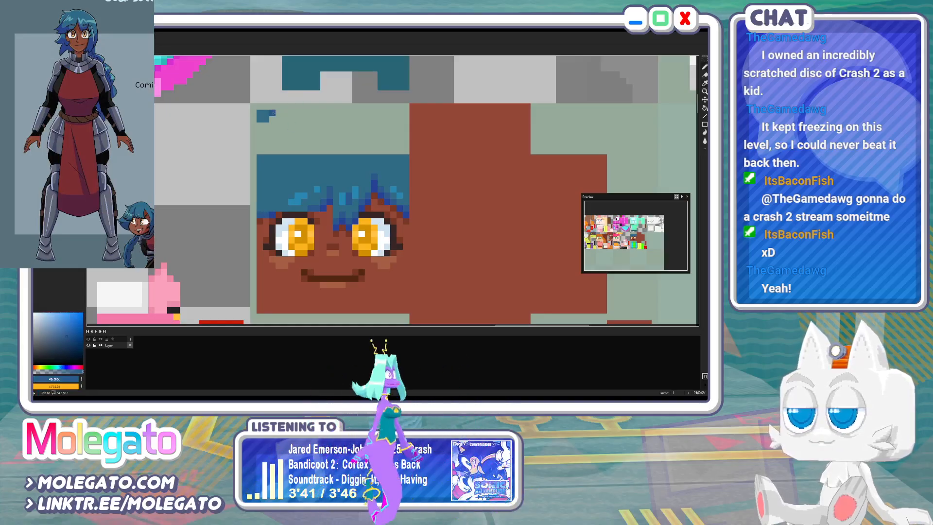
drag(273, 113, 273, 120)
click(279, 114)
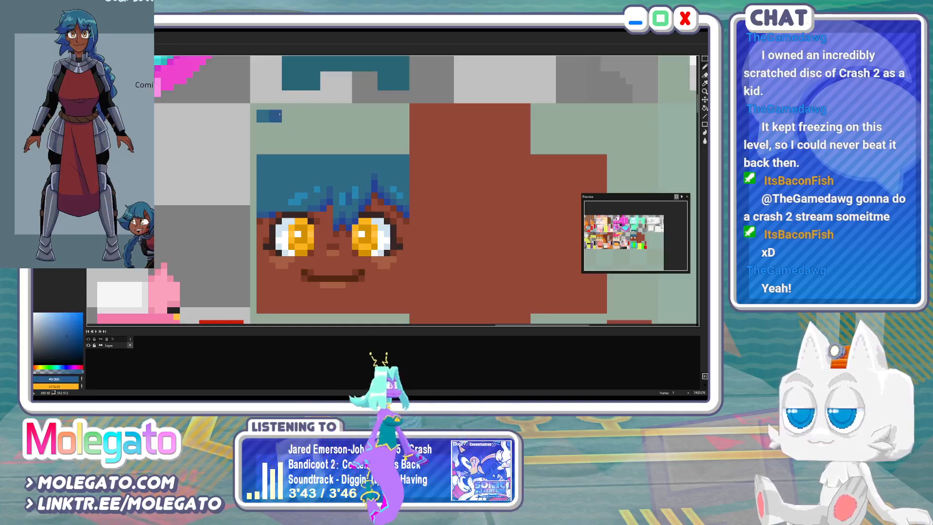
alt+click(322, 196)
click(285, 118)
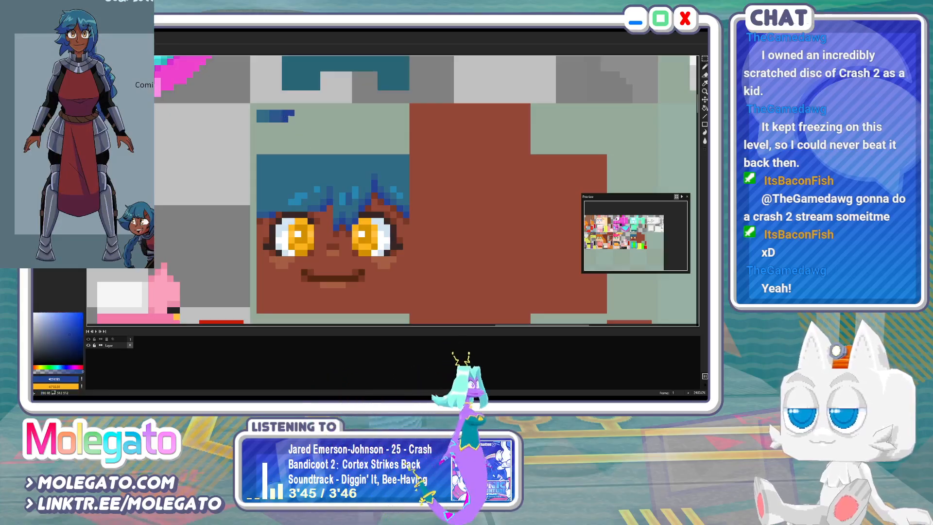
key(ctrl+s)
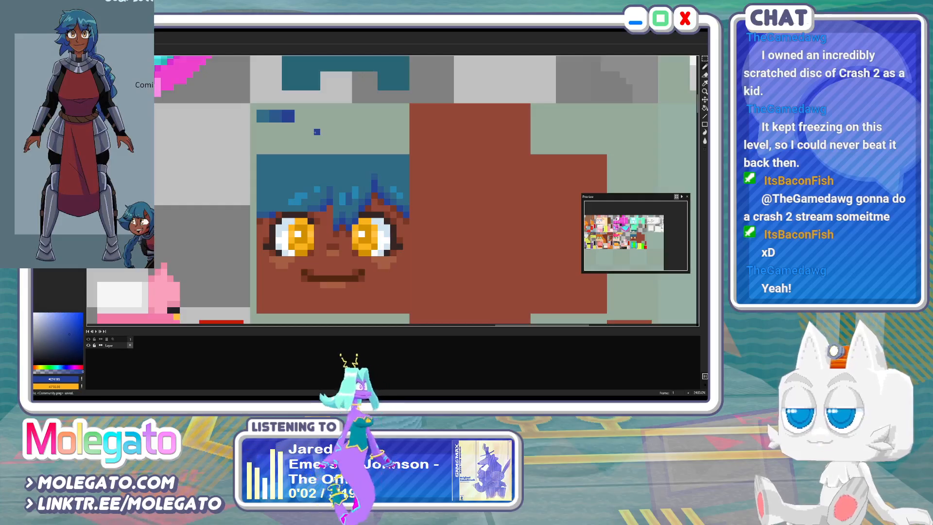
Switch to Blender, select the entire visible head mesh in Edit Mode and merge its vertices by distance
key(alt+Tab)
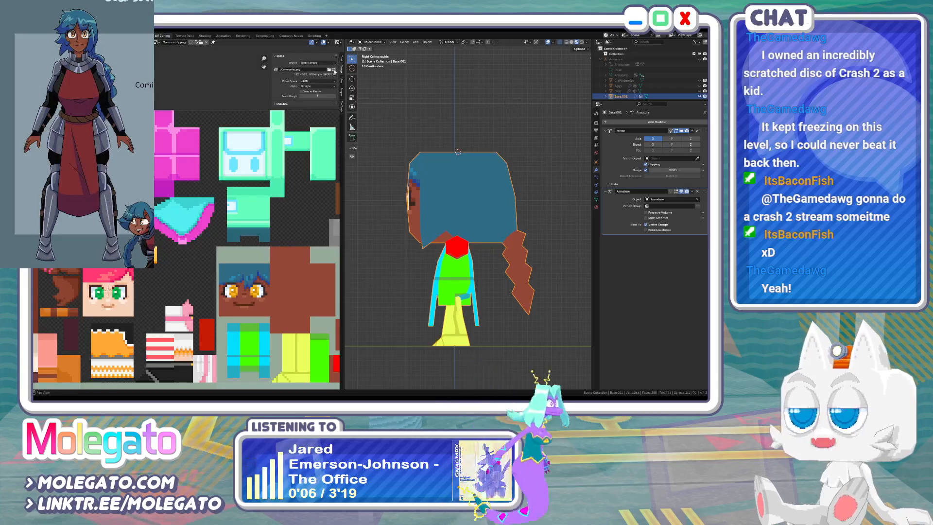
key(Tab)
scroll(442, 217, up, 3)
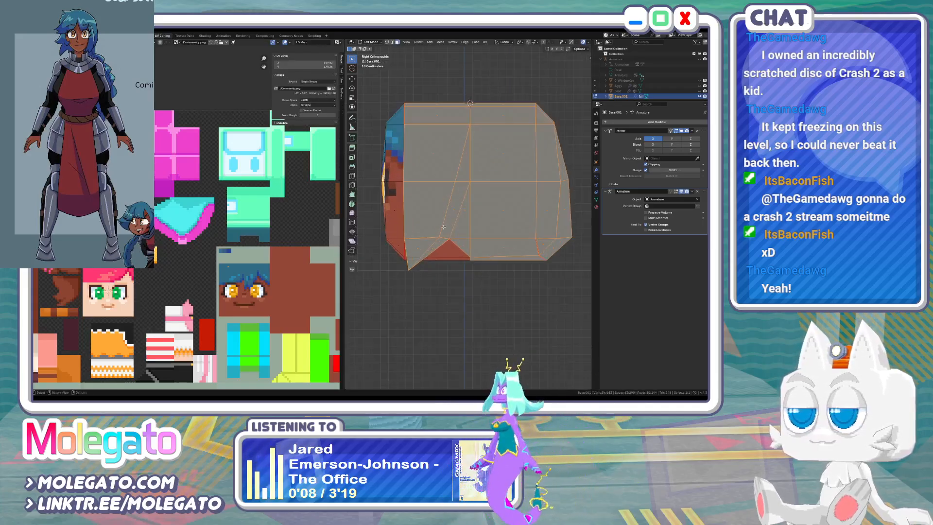
click(454, 206)
shift+click(465, 170)
key(a)
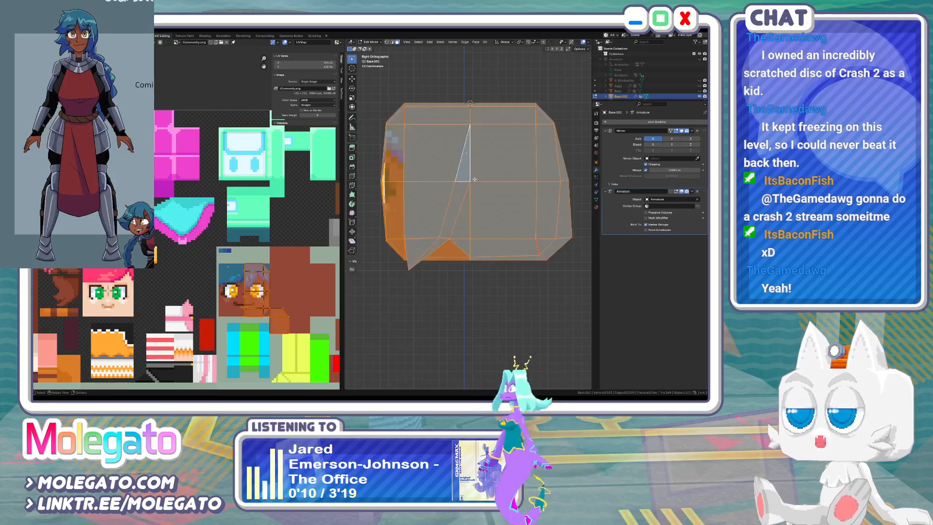
key(m)
click(460, 194)
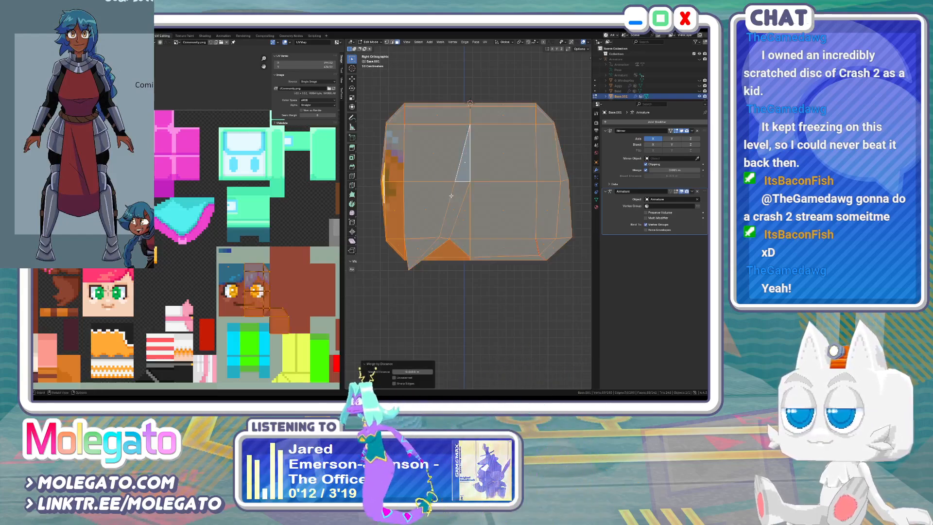
Select the thin rear edge faces along the side lock down to its tip and move their UVs towards the blue swatches
click(466, 162)
shift+click(442, 245)
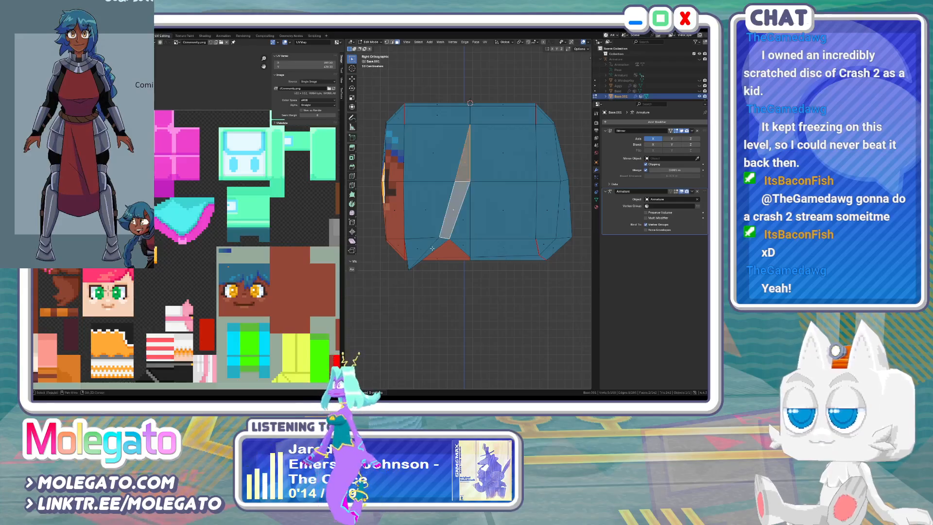
middle_drag(432, 249, 445, 251)
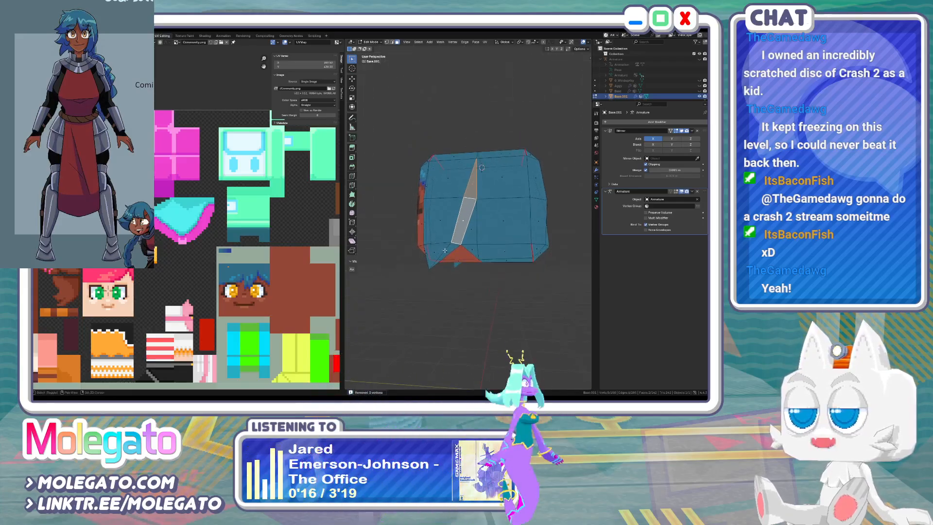
shift+click(446, 251)
scroll(274, 276, up, 3)
key(g)
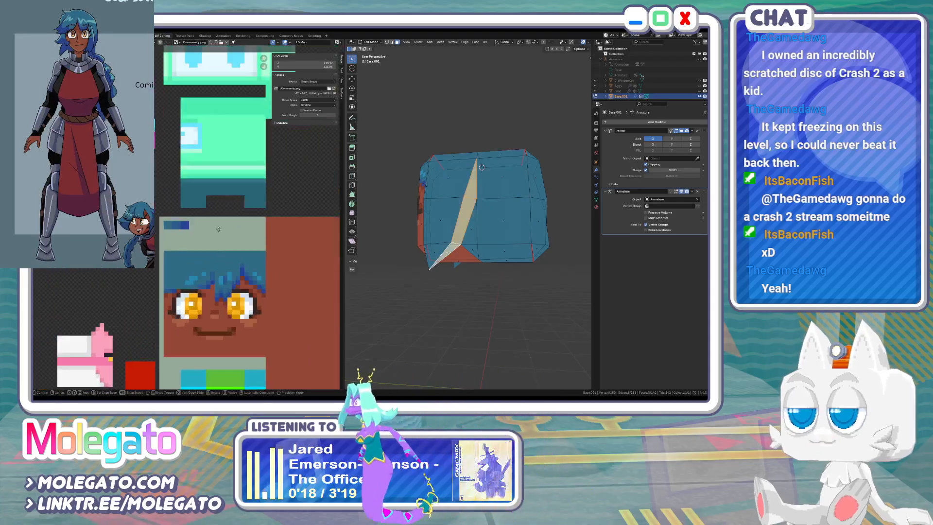
click(217, 225)
Move the UVs of the side lock's underside faces onto the darkest blue swatch and leave mesh editing
middle_drag(417, 251, 459, 234)
key(g)
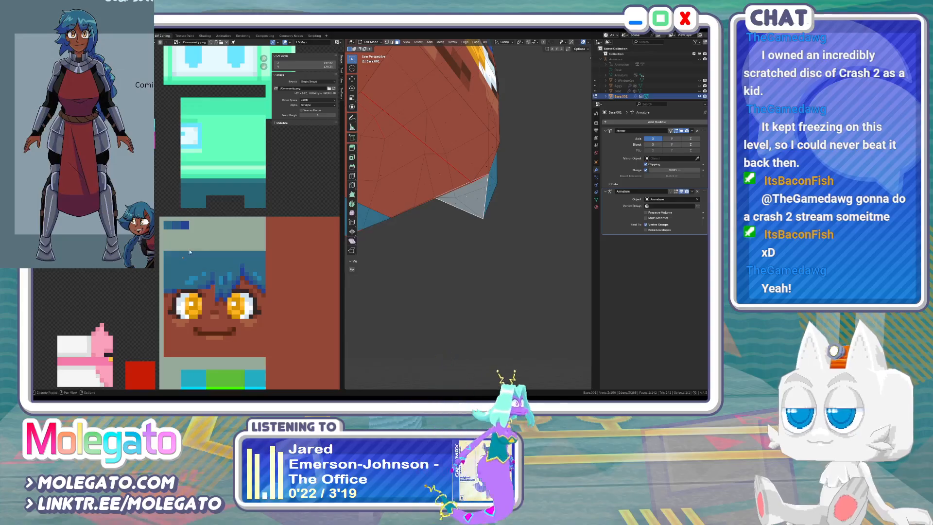
click(189, 256)
key(Tab)
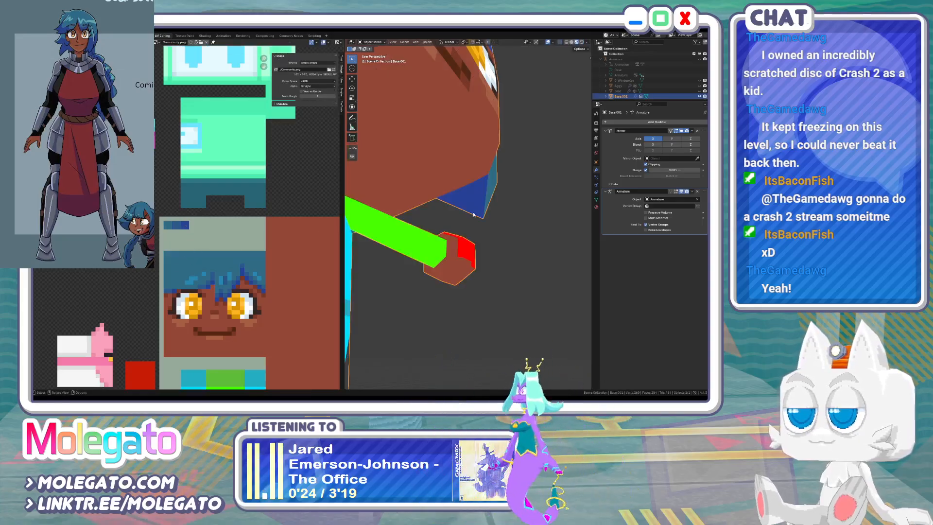
Re-enter mesh editing and select the thin front faces of the side lock from its top to its tip
middle_drag(429, 189, 415, 247)
key(Tab)
click(377, 158)
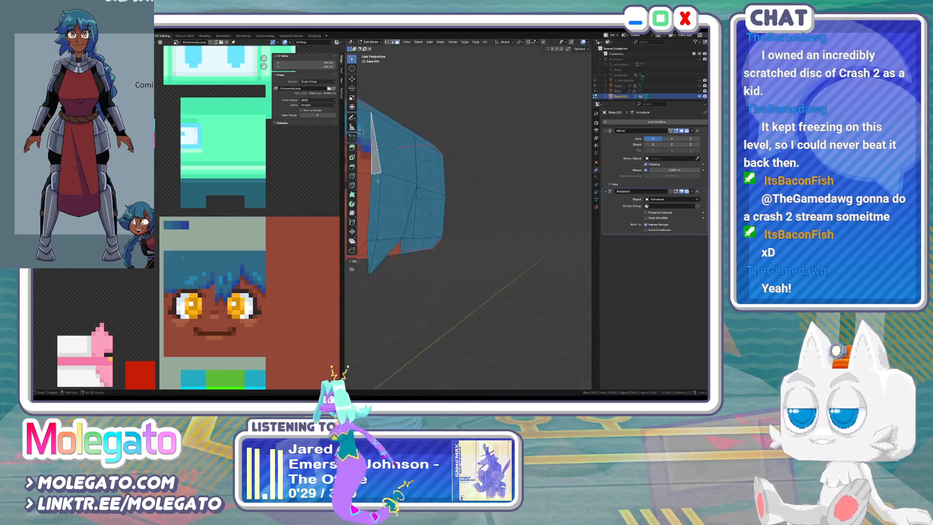
shift+click(373, 237)
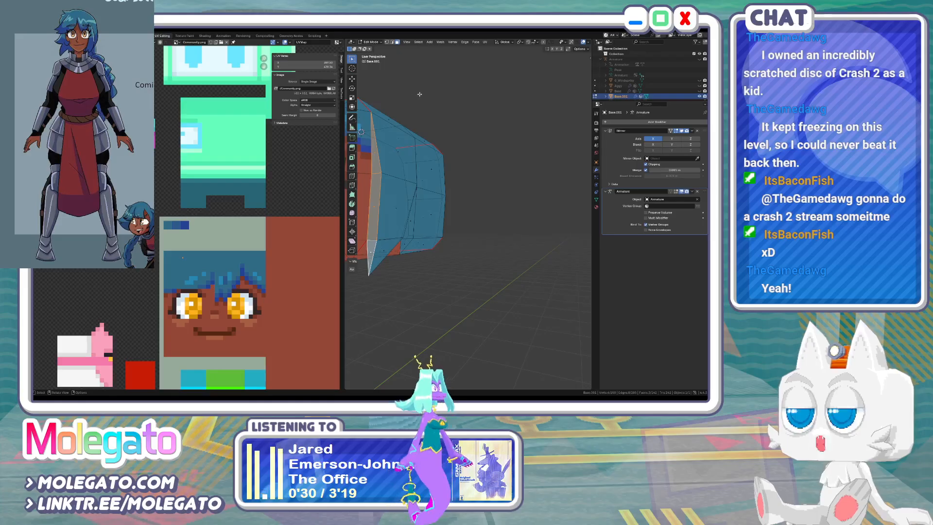
Try remapping the side lock's front faces in the UV layout, scaling and moving them over the face texture
click(485, 42)
click(493, 126)
key(s)
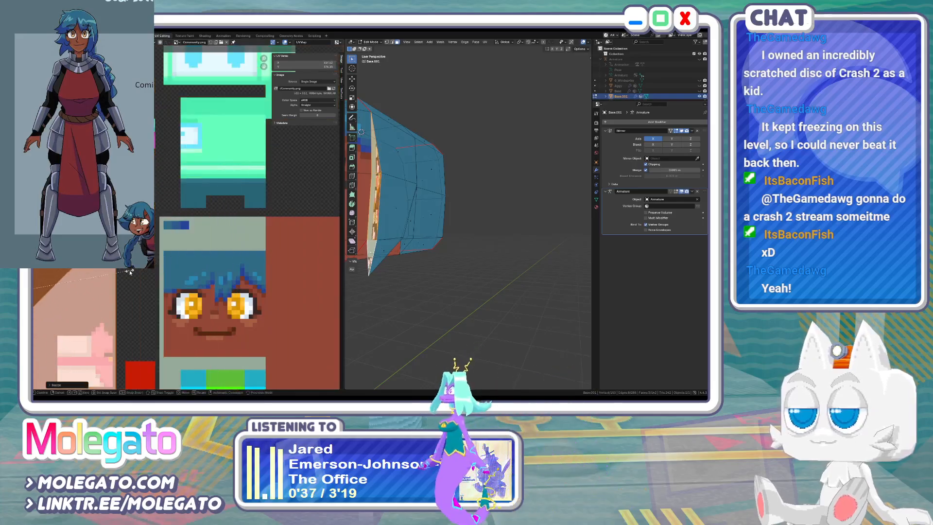
click(54, 311)
key(g)
click(180, 284)
key(s)
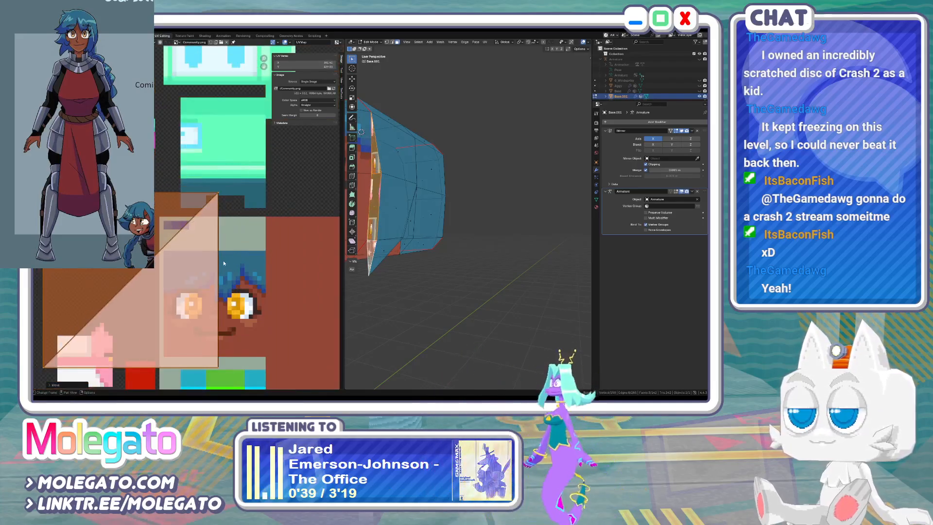
click(223, 260)
scroll(256, 262, down, 2)
scroll(262, 248, up, 1)
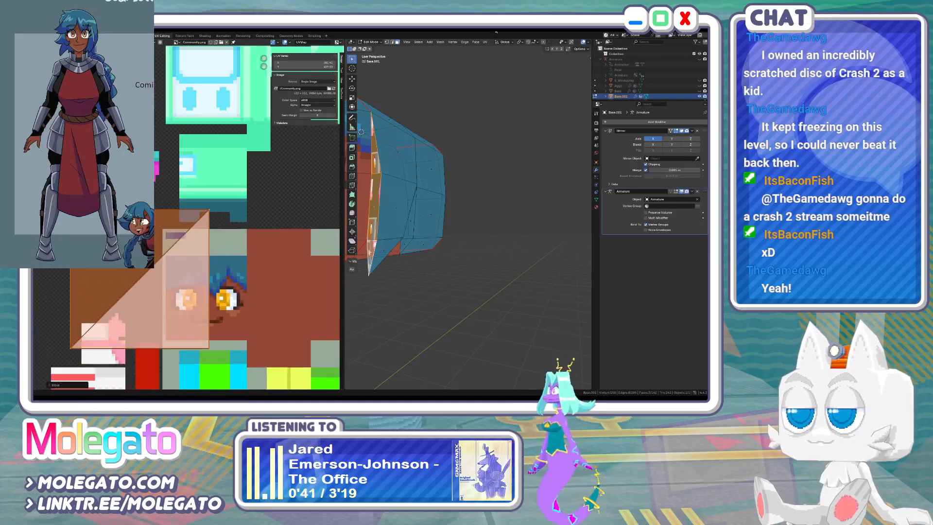
Unwrap the side lock's front faces with the Angle Based method and scale the resulting UV island down
click(485, 42)
click(492, 48)
scroll(149, 296, down, 11)
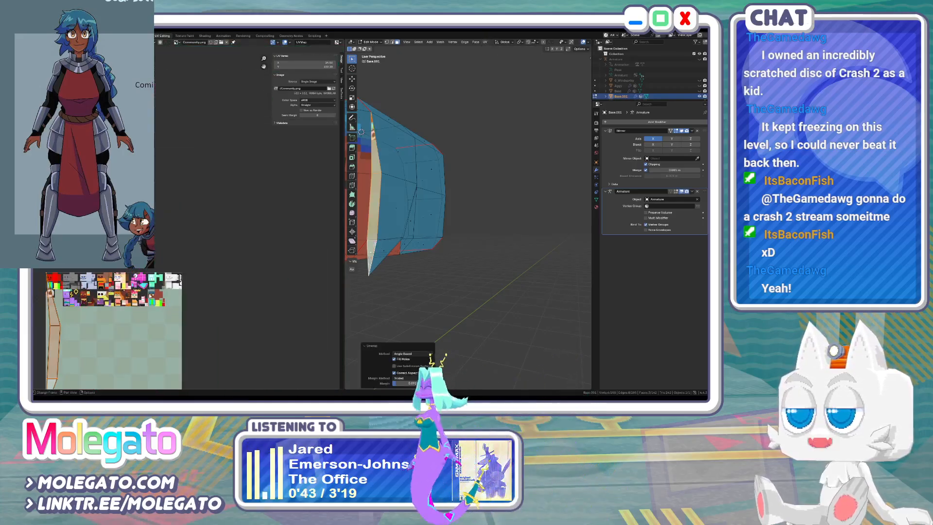
click(151, 299)
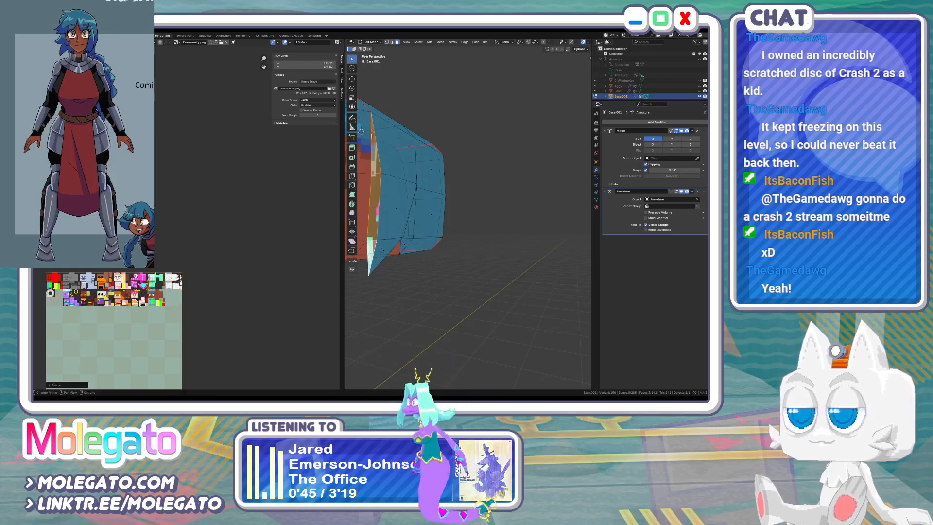
Move the unwrapped front strip onto the blue swatches and shrink it to fit within their height
scroll(153, 299, up, 8)
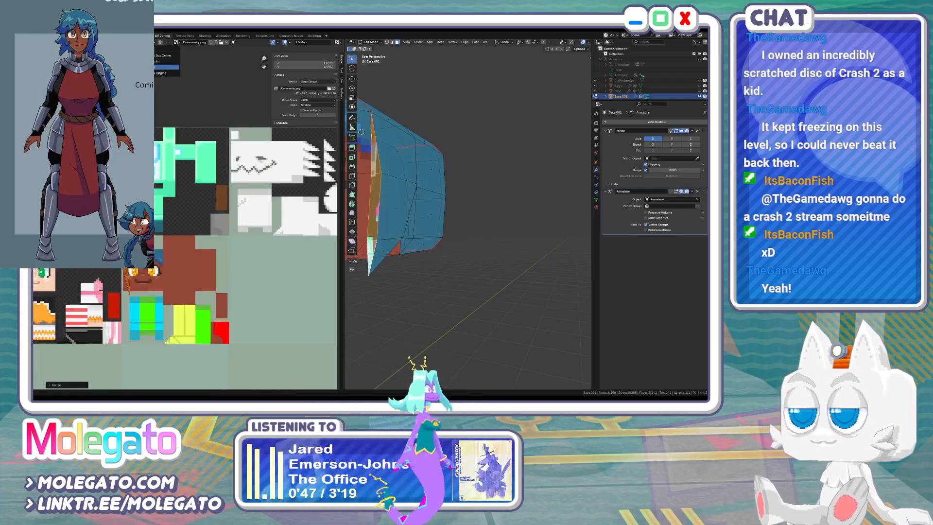
scroll(205, 275, up, 3)
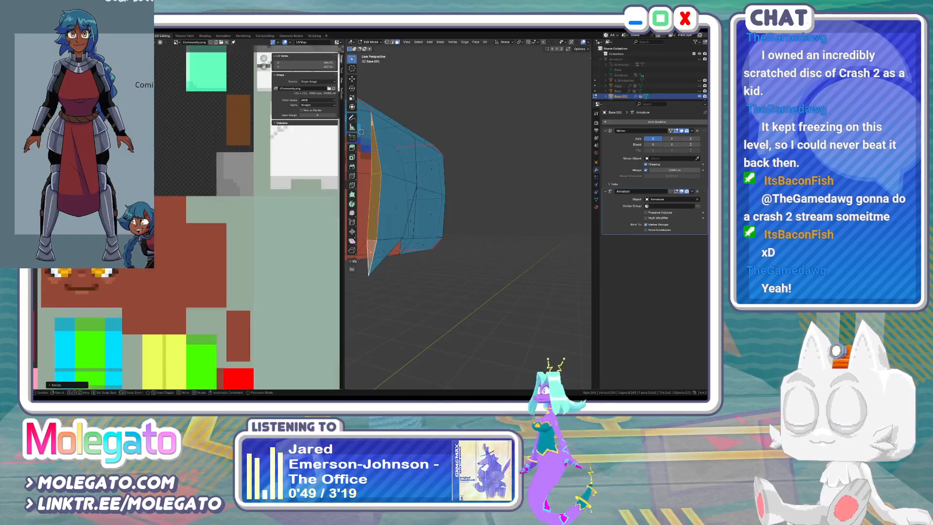
middle_drag(61, 173, 196, 213)
scroll(196, 213, up, 4)
key(g)
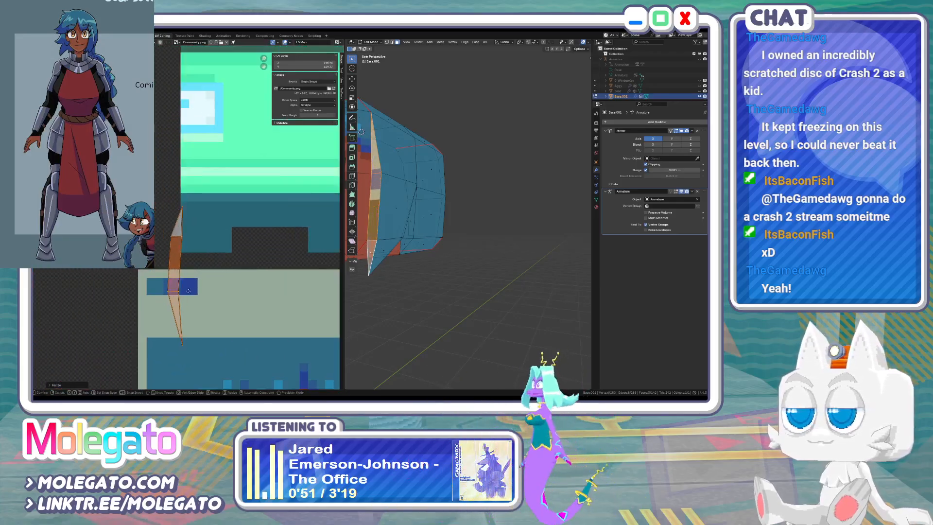
click(178, 302)
key(s)
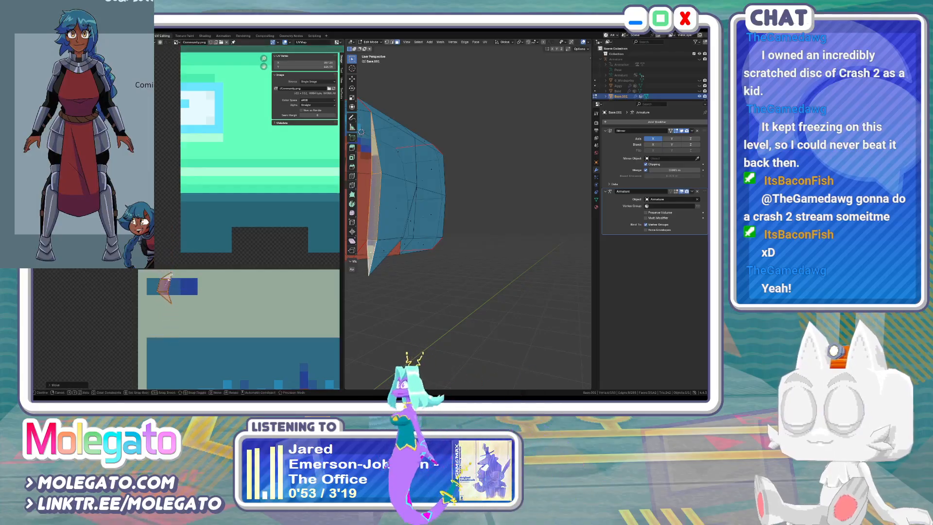
scroll(199, 286, up, 4)
key(g)
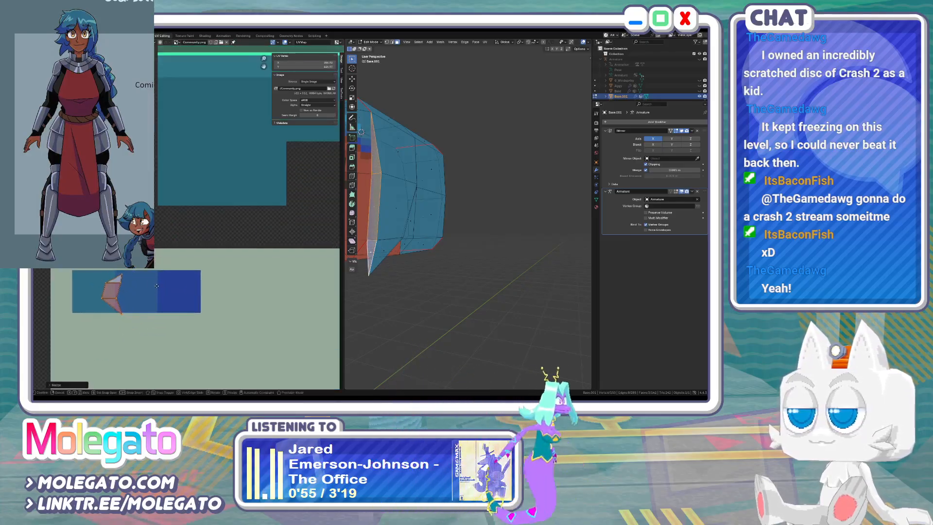
click(127, 275)
Snap and even out the strip's UV points across the border of the base and middle blue swatches, and leave mesh editing
drag(130, 277, 130, 317)
key(shift+s)
click(96, 277)
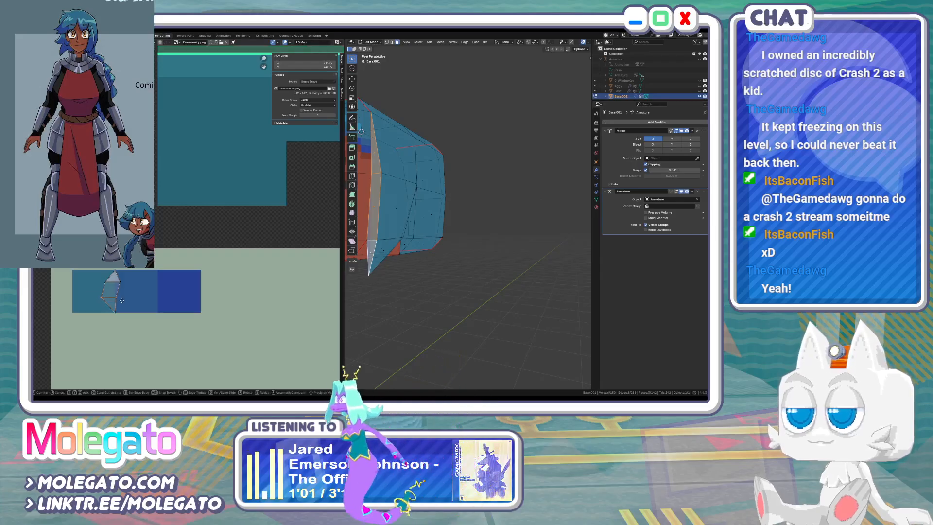
key(Tab)
scroll(399, 214, down, 3)
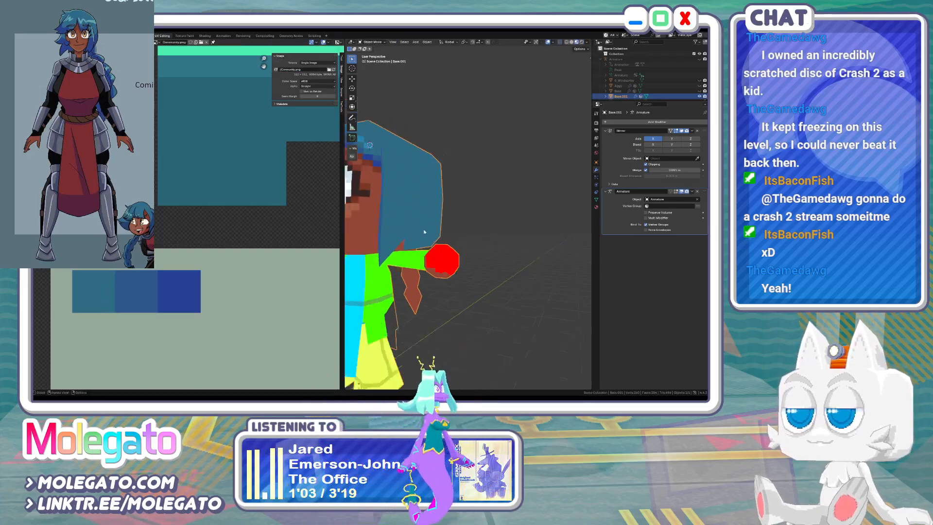
middle_drag(424, 229, 386, 236)
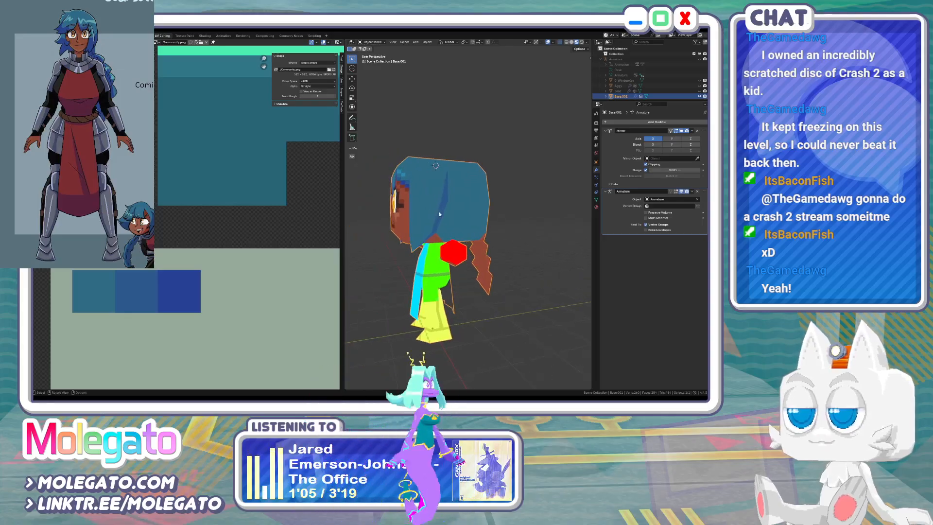
Reposition the hair's lower vertices behind the side lock and at the back corner in the right side view
key(Tab)
key(KP_3)
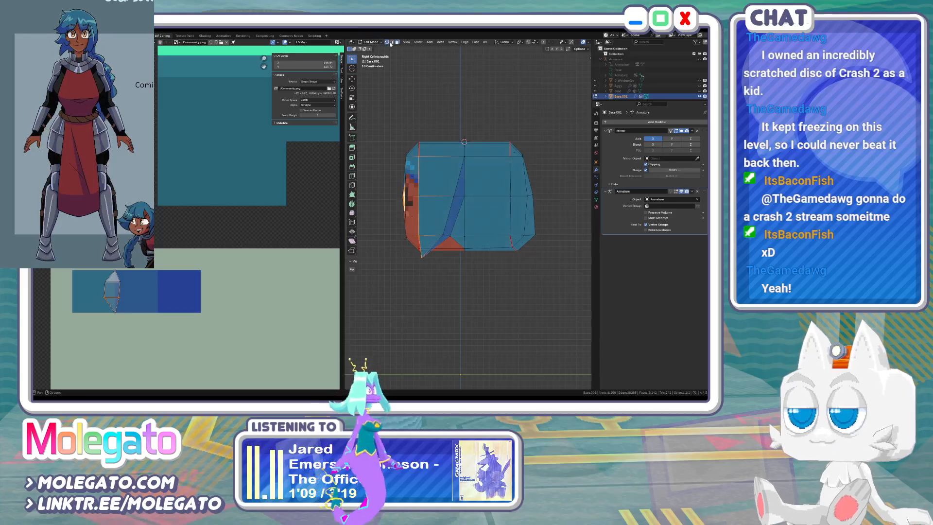
shift+middle_drag(483, 239, 470, 224)
click(456, 222)
key(g)
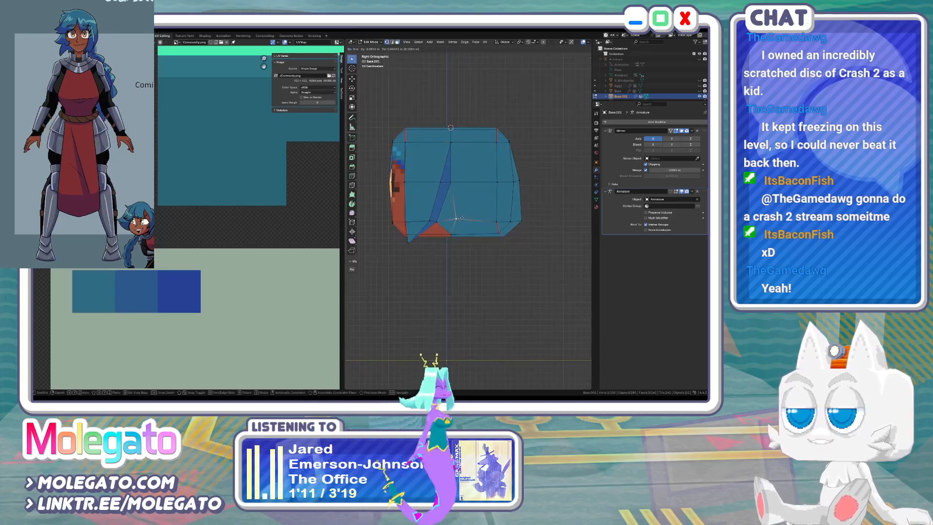
click(462, 218)
click(517, 221)
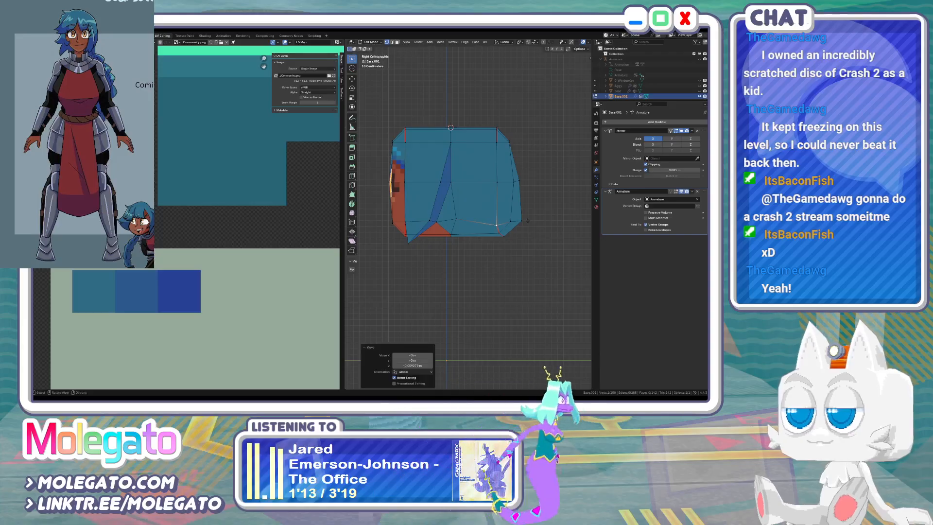
click(516, 225)
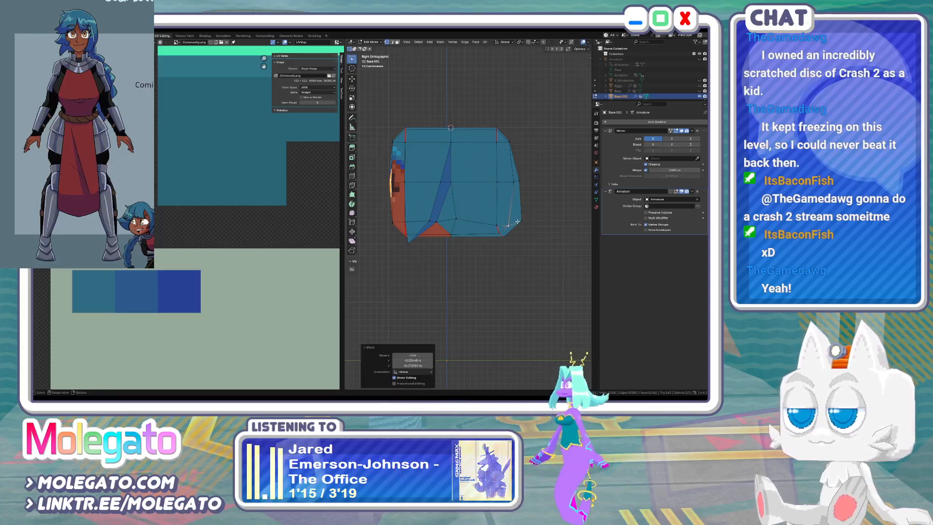
key(g)
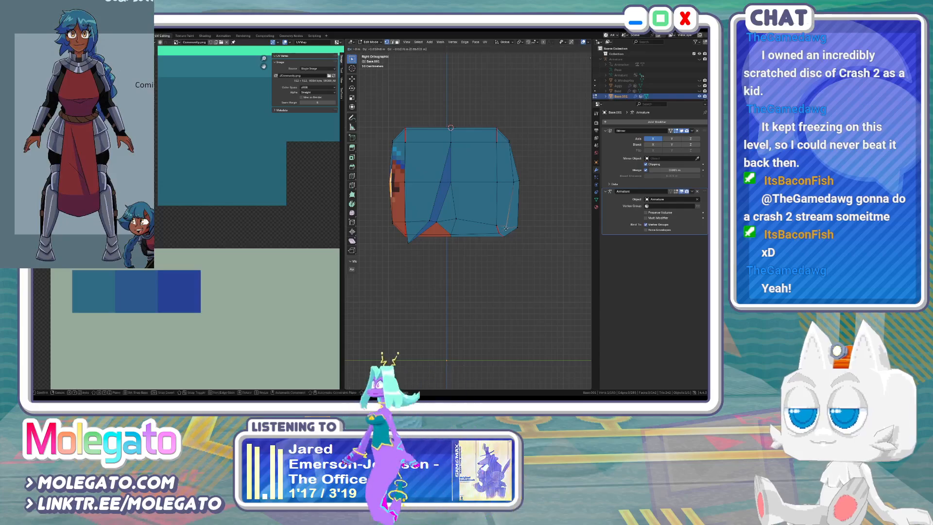
click(494, 226)
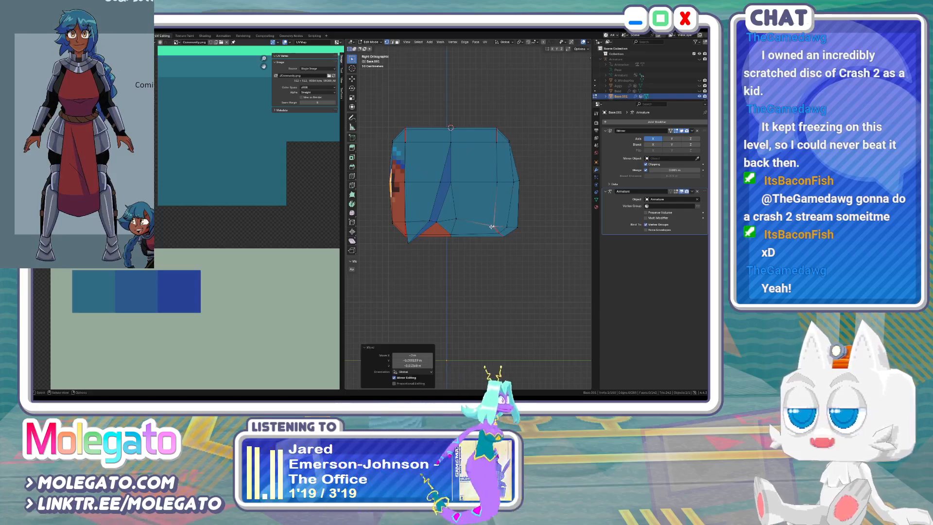
Select the hair faces behind the side lock and along the back's lower edge, and move their UVs onto the blue swatches
click(397, 43)
click(448, 209)
key(c)
click(449, 226)
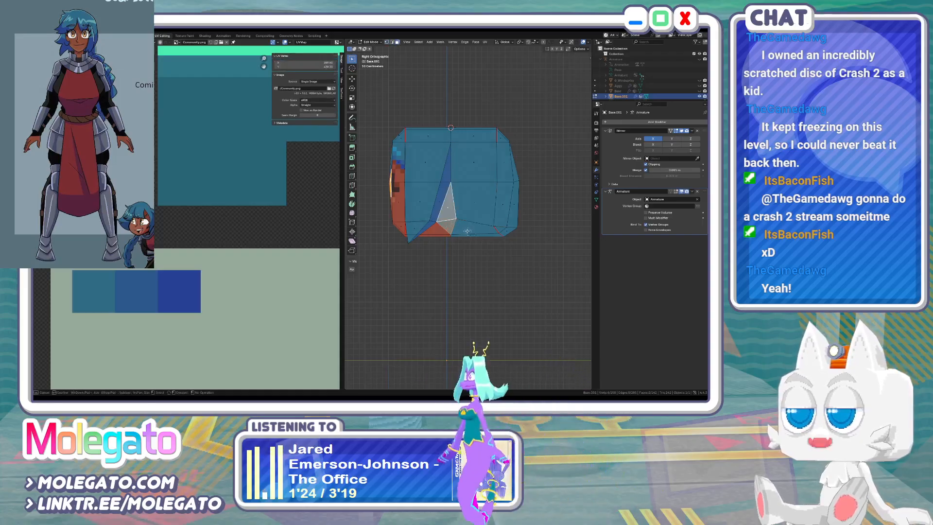
drag(468, 231, 477, 234)
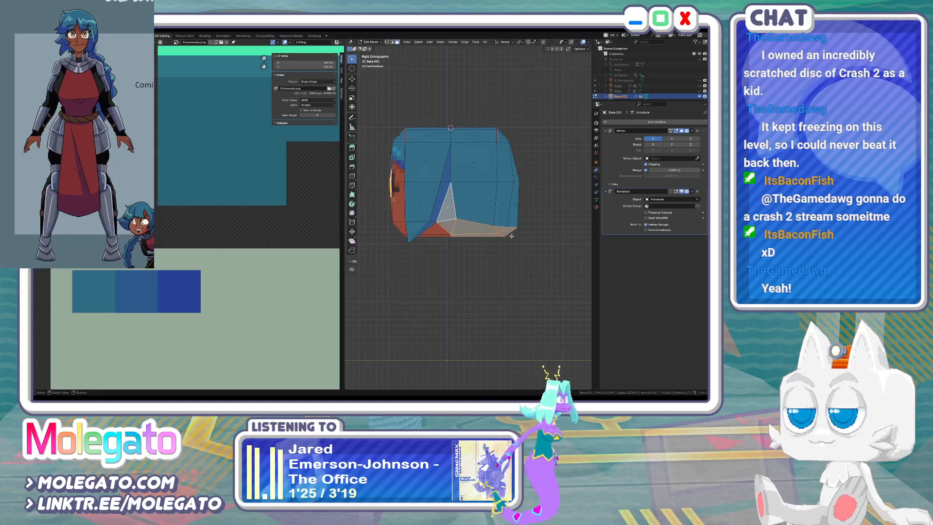
scroll(152, 297, down, 5)
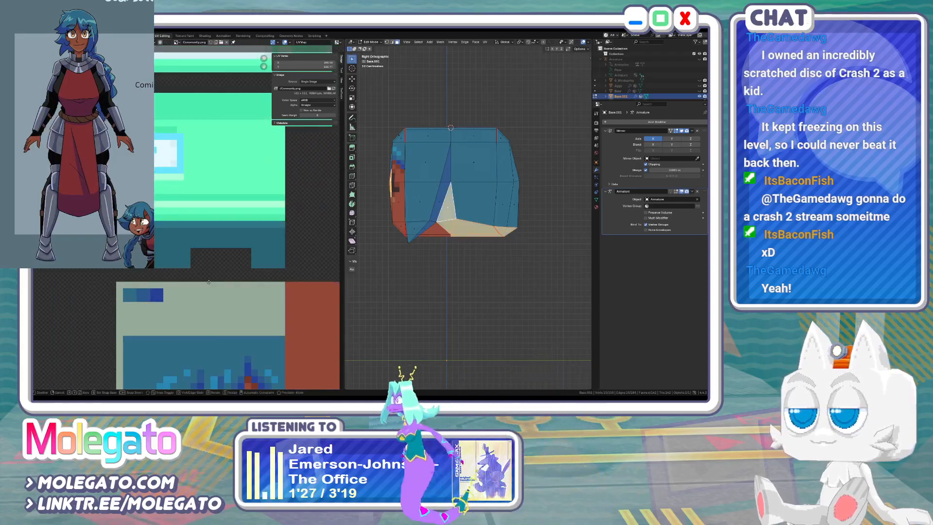
key(Tab)
middle_drag(454, 215, 419, 221)
Select the whole braid, scale its UVs to 0 so they collapse to a point, and move them onto the base blue swatch
key(Tab)
key(KP_3)
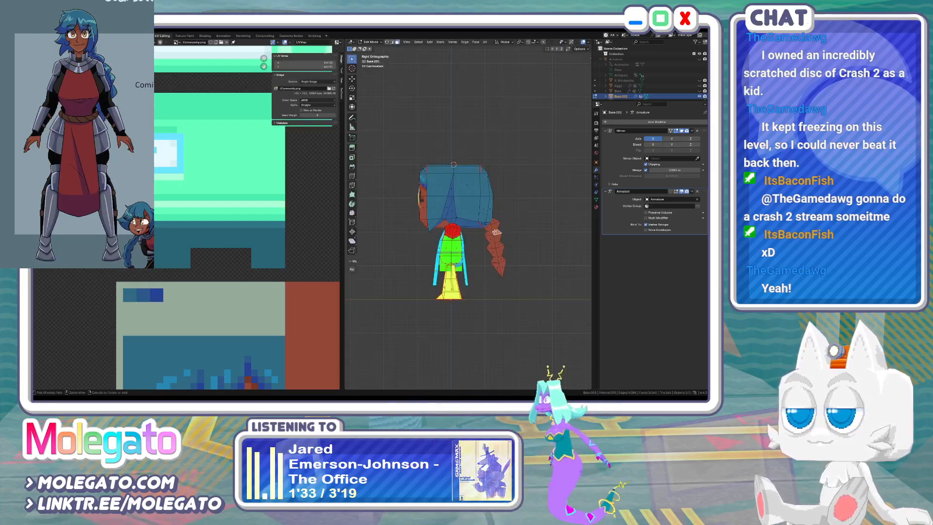
scroll(194, 190, down, 1)
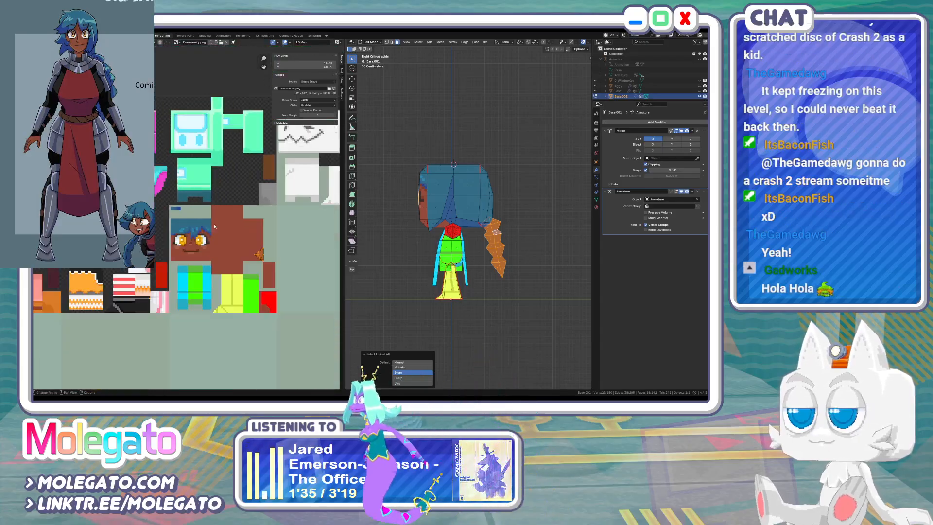
key(s)
key(0)
key(Return)
key(KP_Decimal)
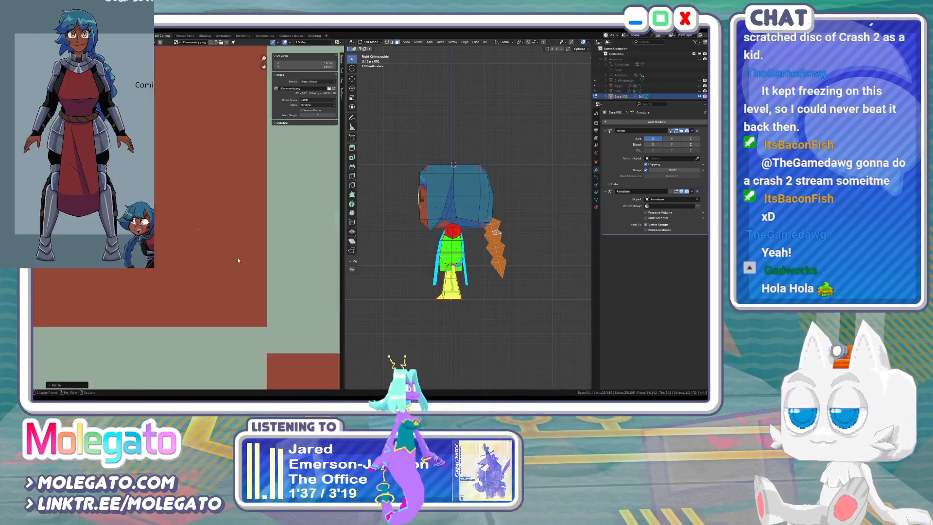
scroll(229, 252, down, 6)
middle_drag(214, 247, 258, 273)
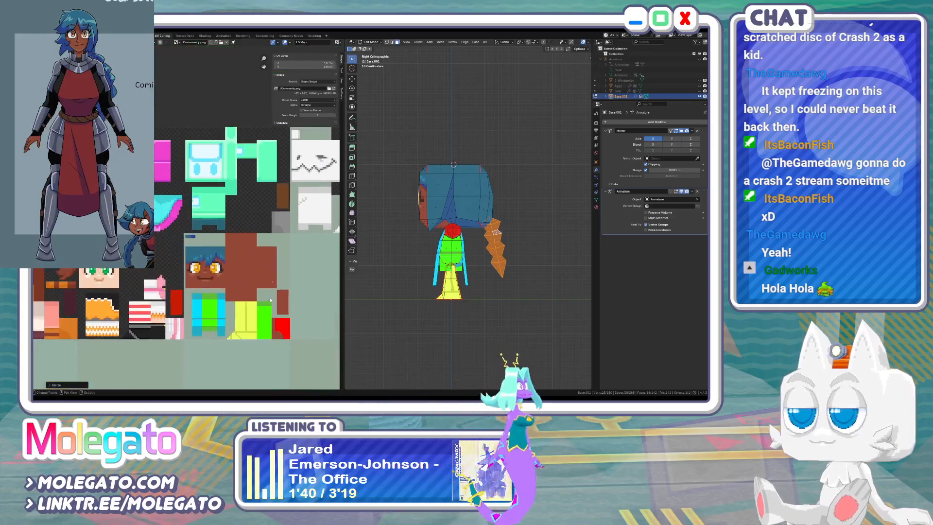
key(g)
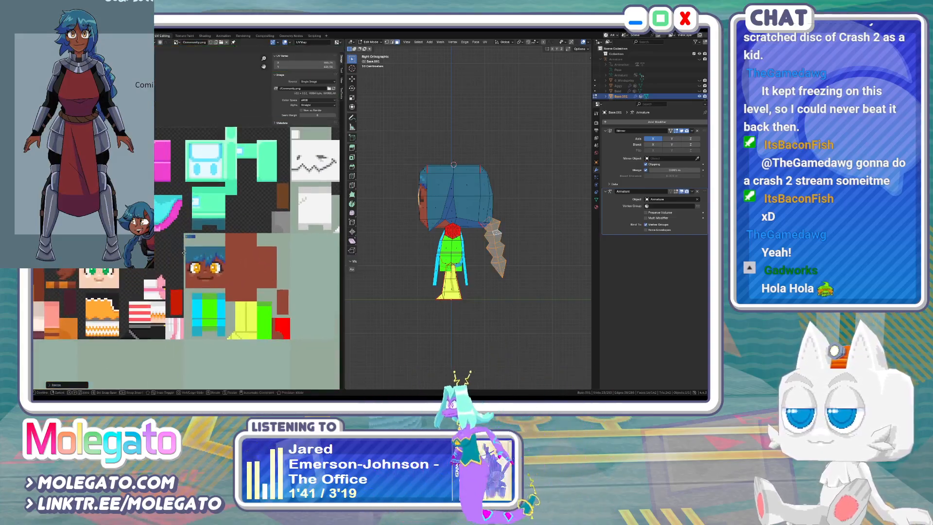
click(181, 253)
Select the downward-tapering faces of each braid segment and shift their UVs along X onto the next darker blue swatch
scroll(487, 230, up, 3)
shift+middle_drag(489, 230, 447, 214)
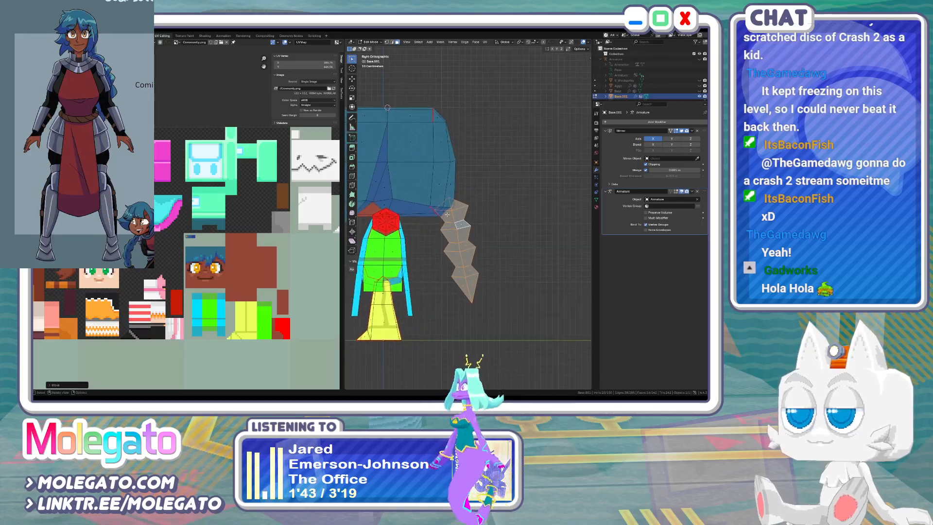
click(451, 214)
shift+click(458, 214)
shift+click(461, 235)
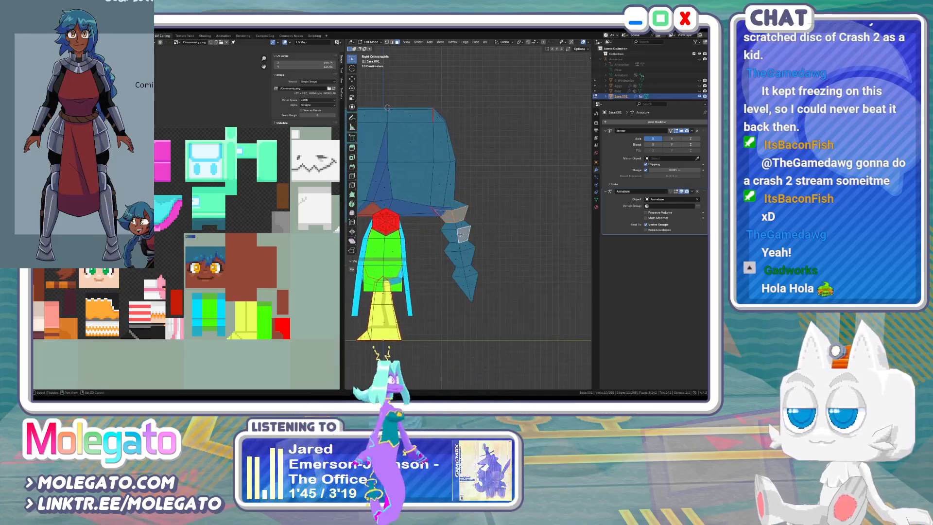
shift+click(464, 285)
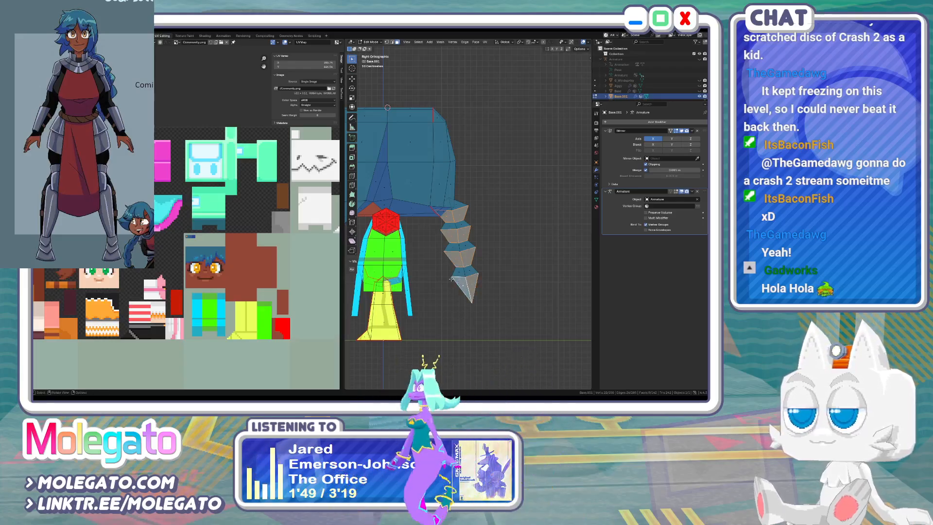
scroll(203, 255, up, 2)
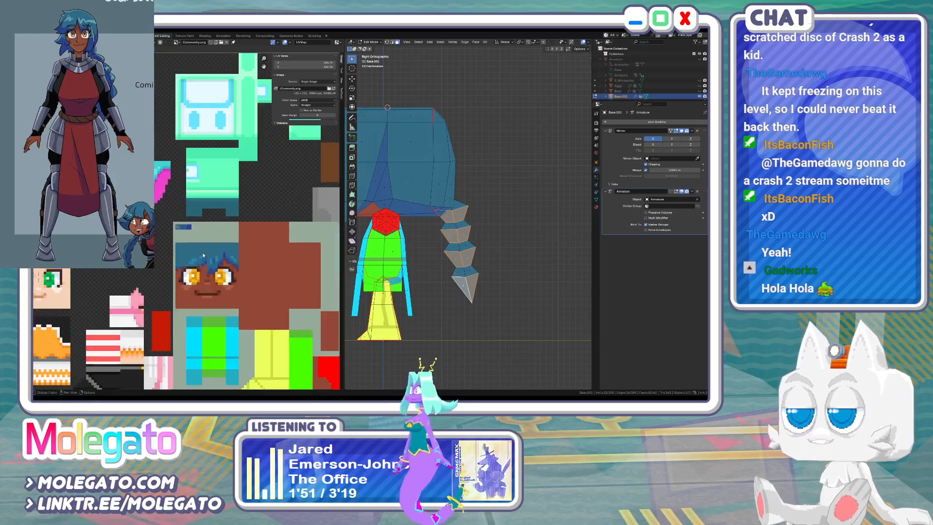
key(x)
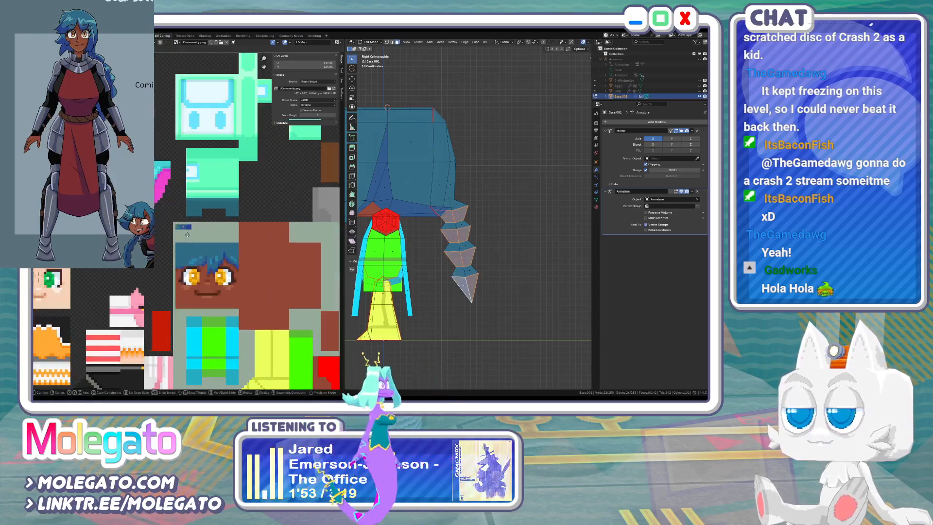
click(187, 234)
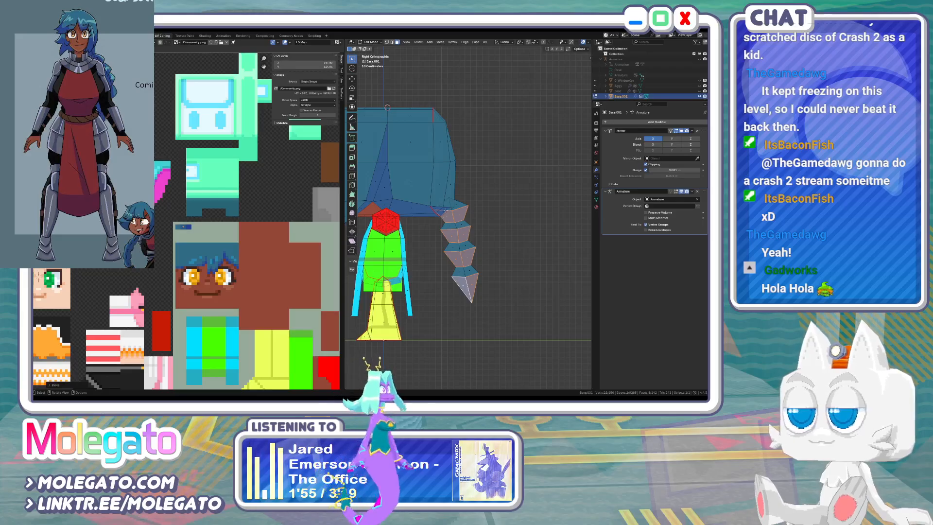
Isolate the braid by hiding the rest of the mesh, then select its front-side faces and shift their UVs to a darker blue
key(ctrl+i)
key(h)
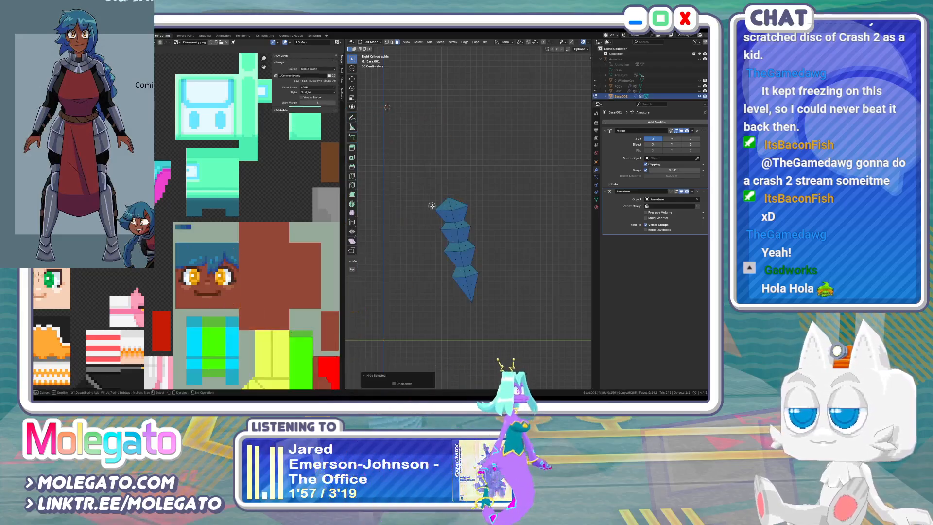
drag(437, 206, 464, 292)
right_click(465, 293)
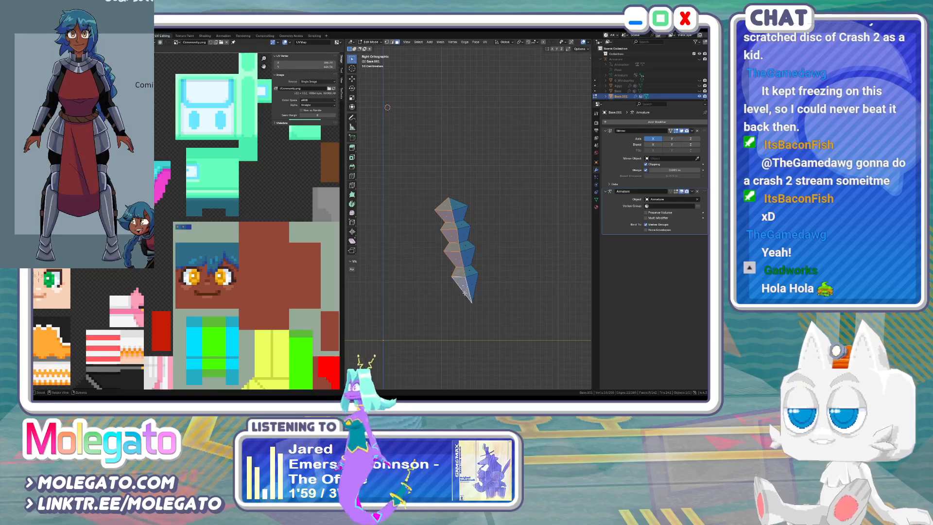
scroll(188, 221, up, 2)
key(g)
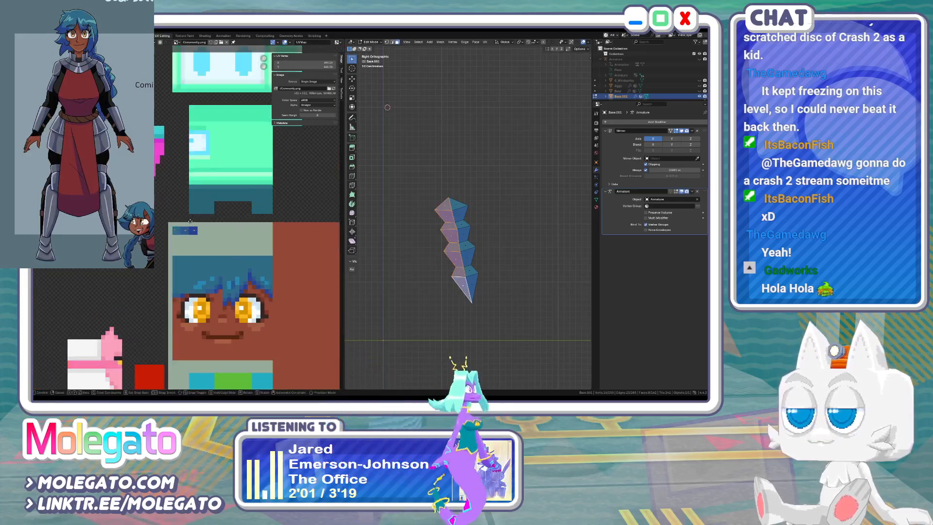
click(190, 221)
key(Tab)
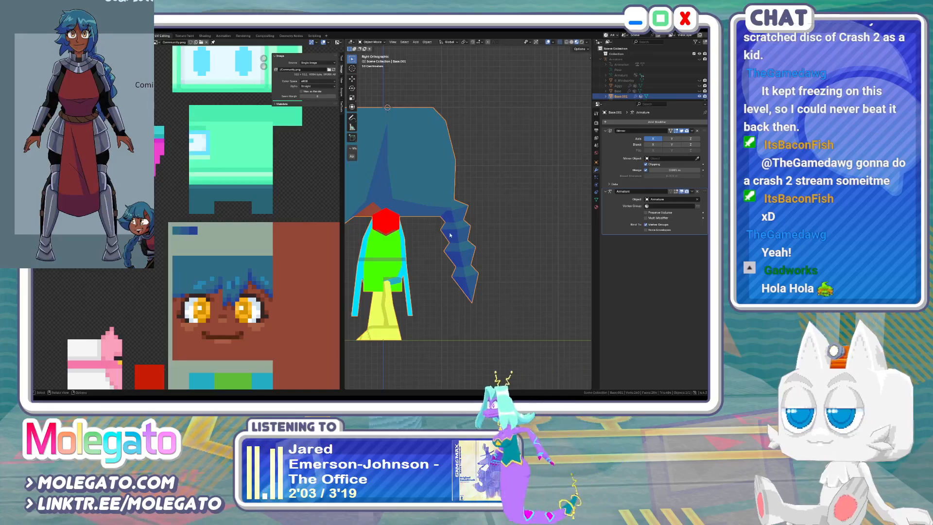
Check the recoloured character in the front view and save the file
mouse_move(451, 235)
middle_down()
mouse_move(395, 229)
mouse_move(462, 239)
middle_up()
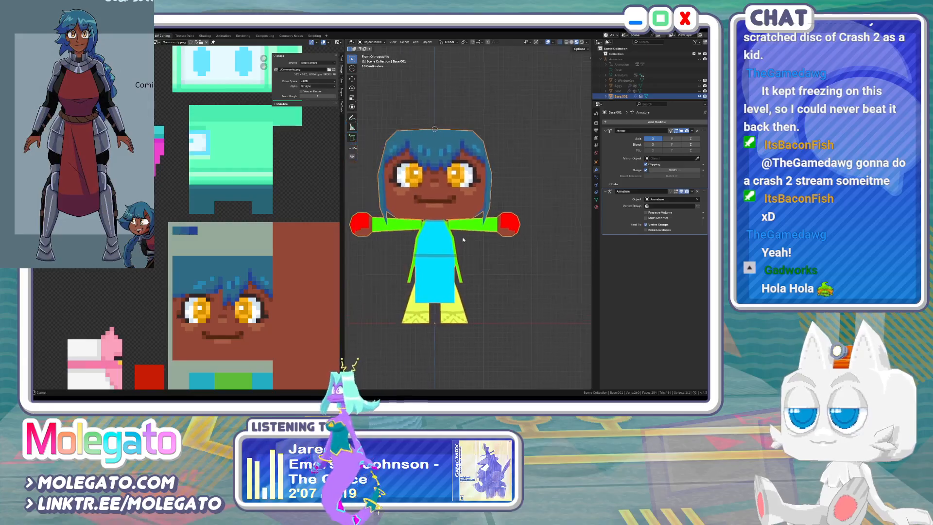
key(ctrl+s)
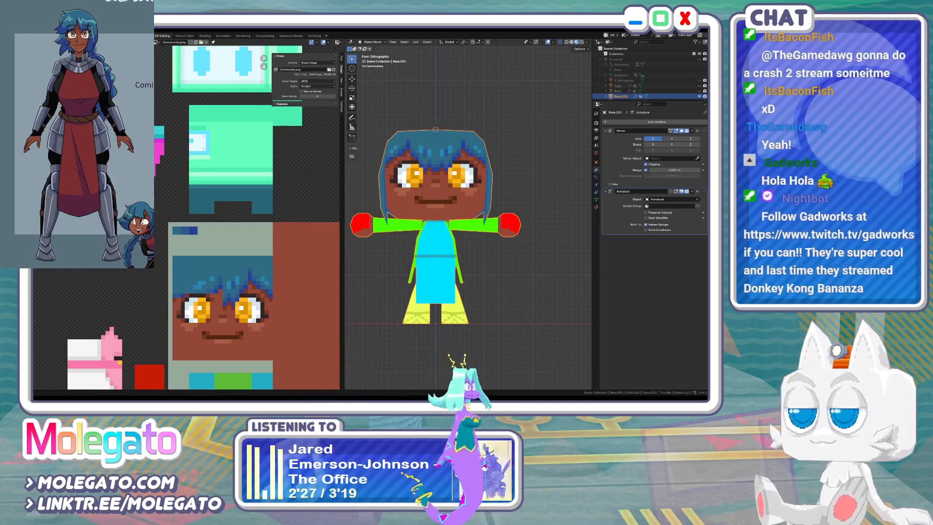
key(ctrl+s)
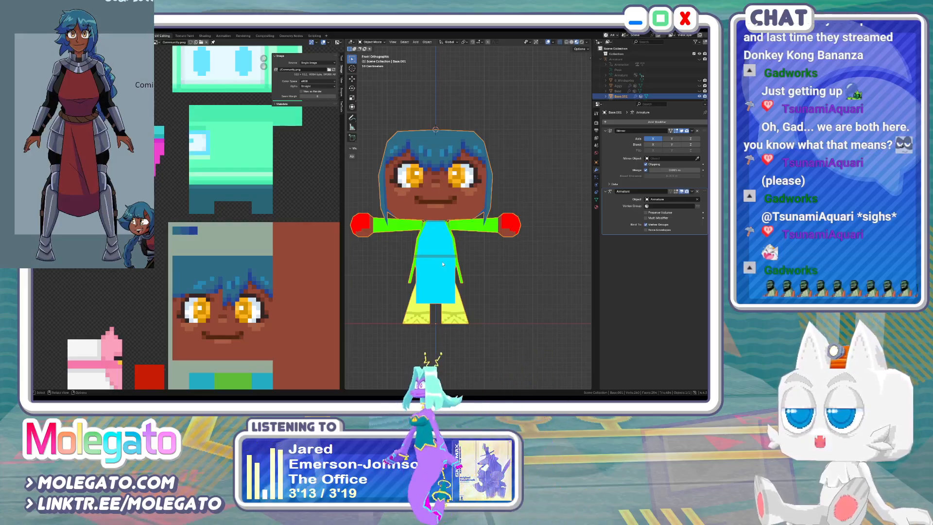
shift+middle_drag(443, 275, 453, 274)
key(ctrl+s)
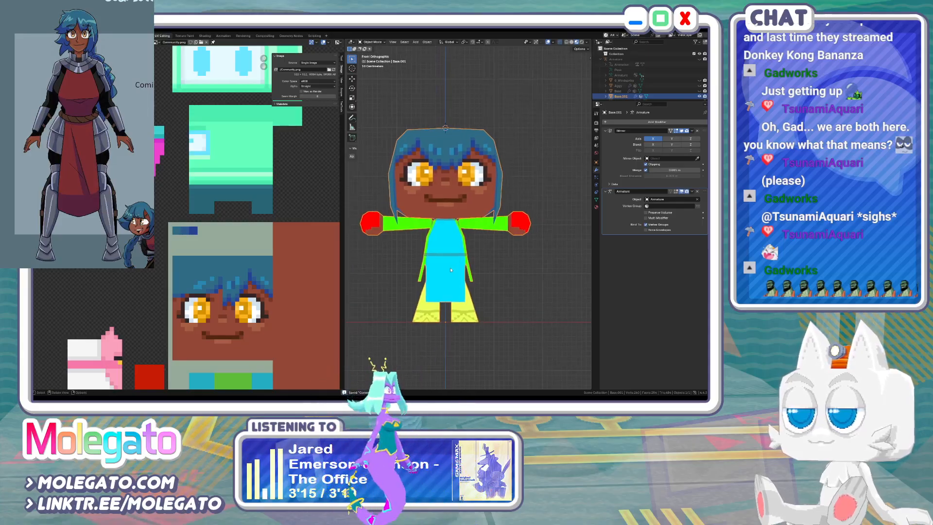
Reveal the hidden parts of the character mesh, leave mesh editing and return to the front view
key(KP_3)
key(Tab)
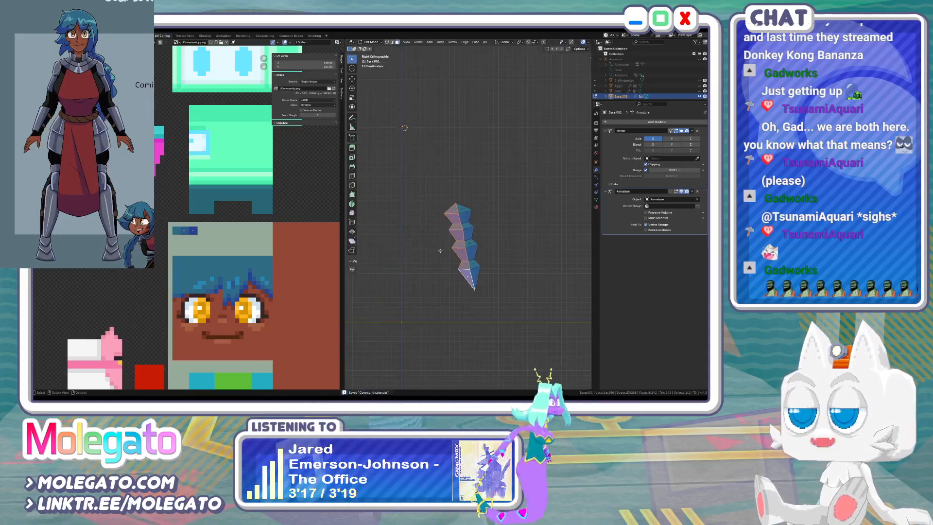
key(alt+h)
key(Tab)
key(KP_1)
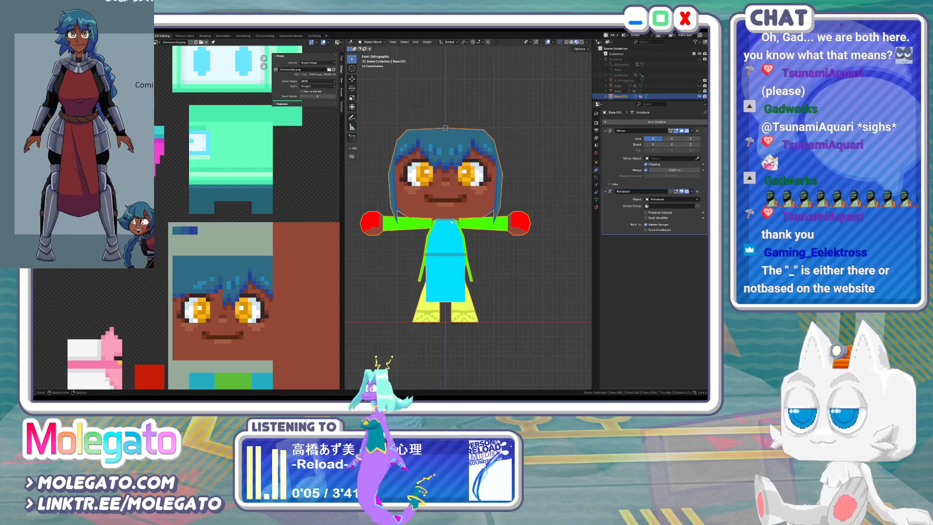
Switch to the pixel editor, sample the tunic's dark red from the reference sheet, and go back to the texture image
key(alt+Tab)
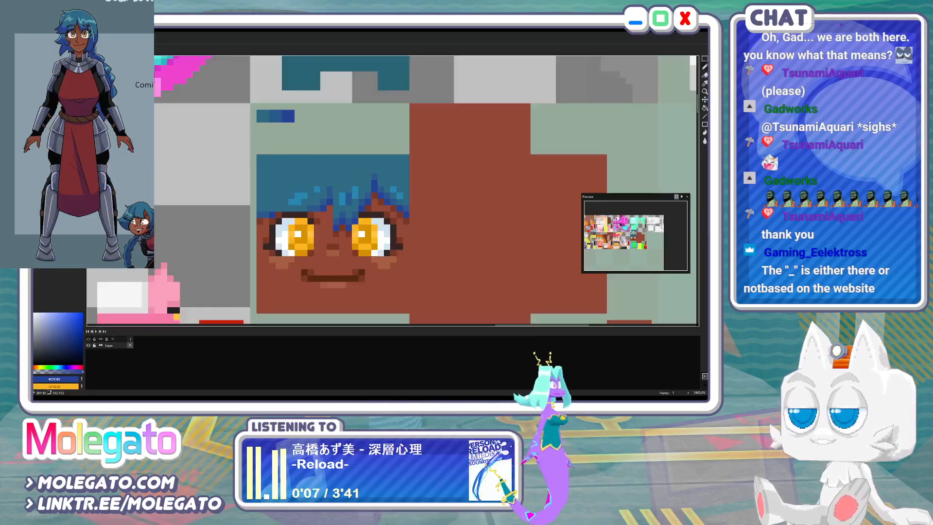
key(ctrl+Tab)
middle_drag(292, 198, 350, 177)
middle_drag(382, 276, 390, 219)
scroll(390, 218, down, 1)
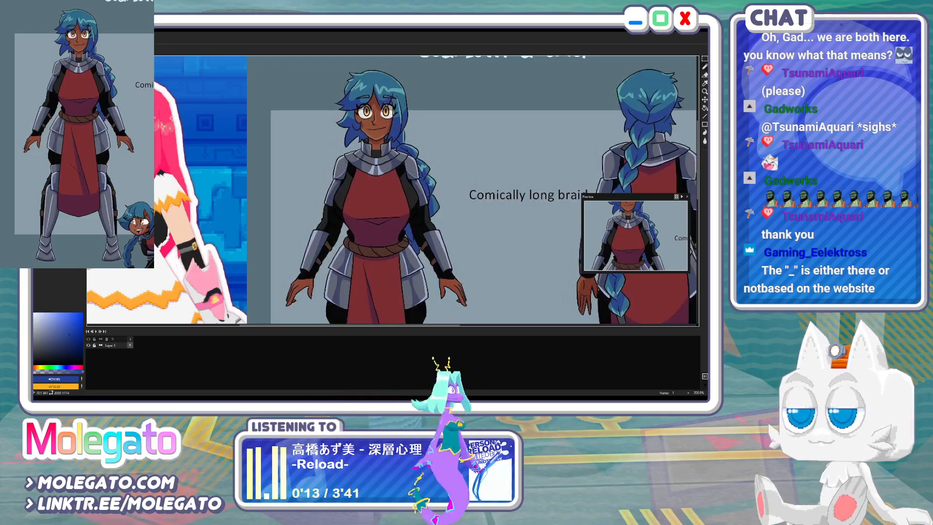
key(b)
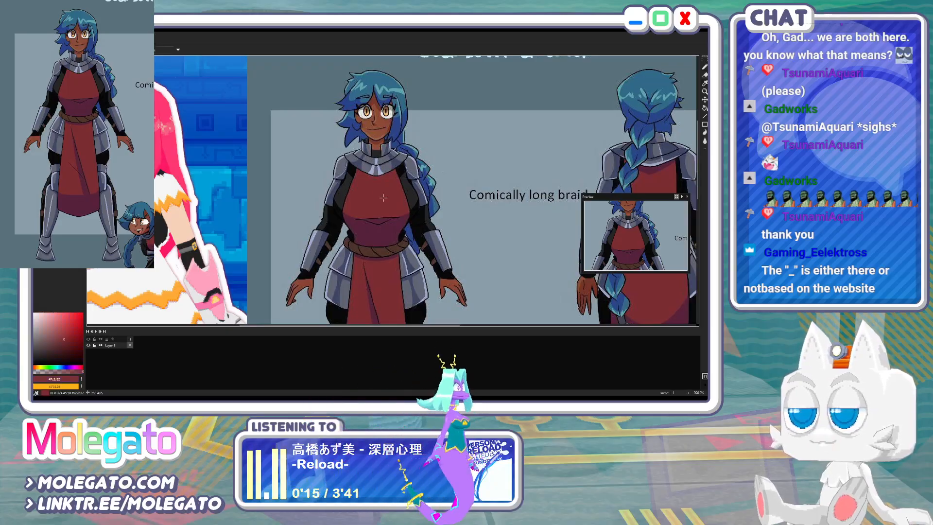
click(98, 39)
Select the plain brown cross-shaped area beside the face texture, including its lower flap, and delete it
middle_drag(376, 297, 381, 218)
scroll(380, 218, down, 1)
scroll(380, 217, down, 1)
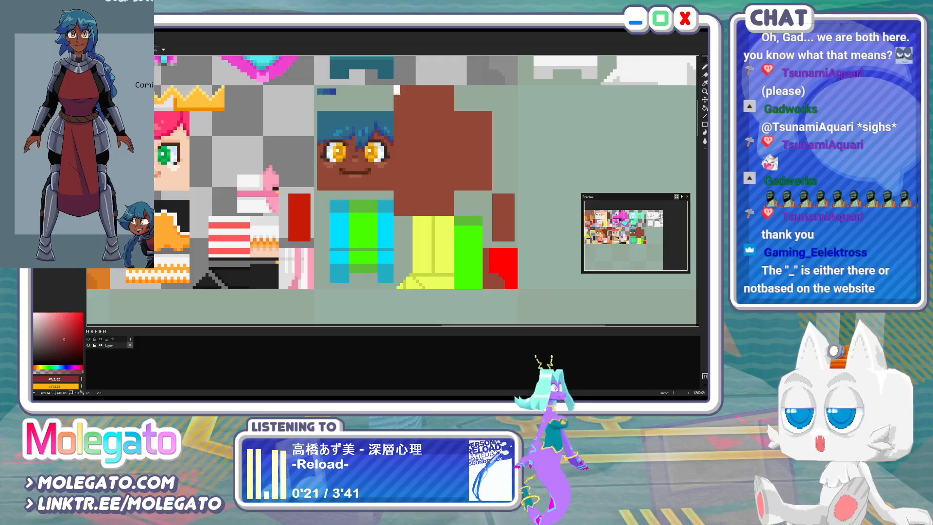
drag(395, 86, 492, 190)
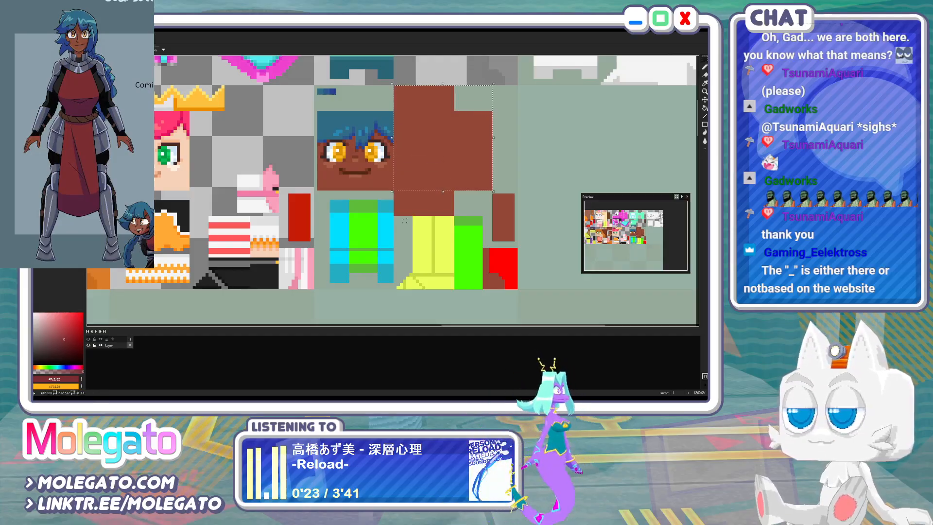
drag(396, 213, 456, 188)
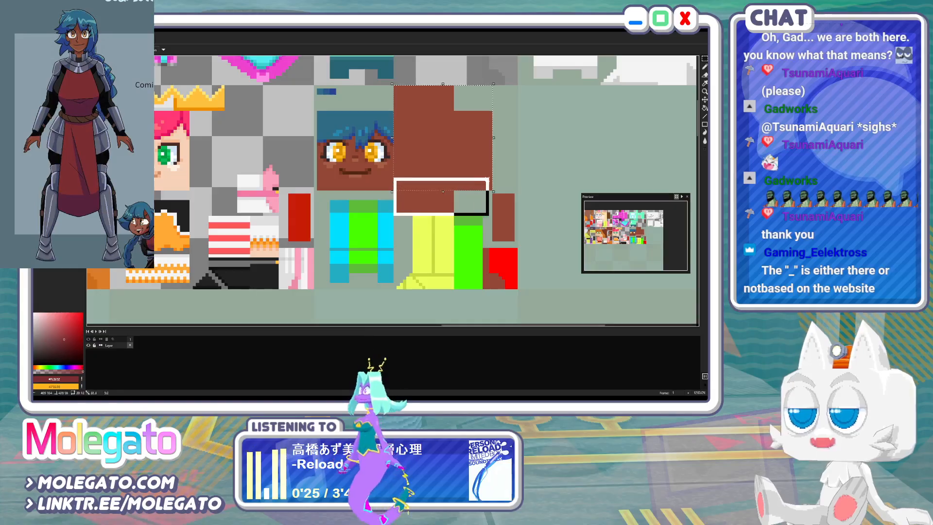
key(Delete)
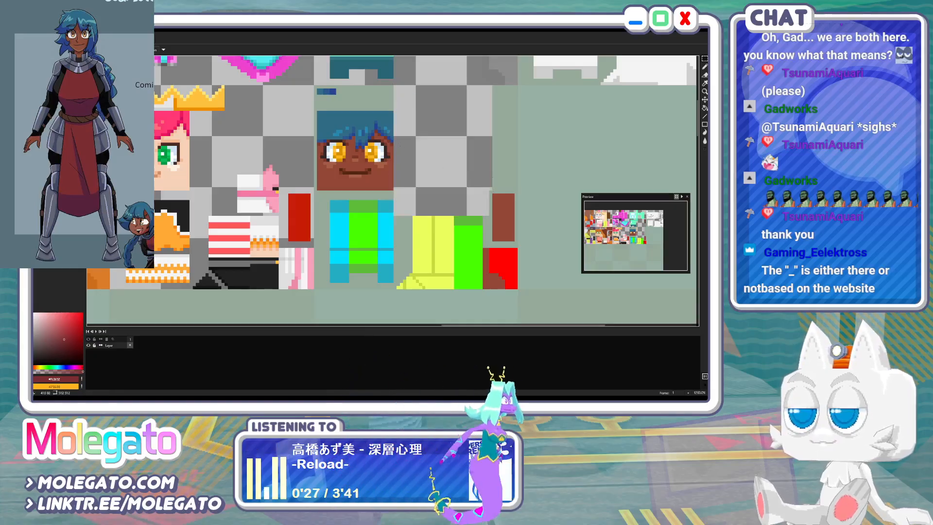
Draw a dark red vertical line down the torso's first cyan panel and bucket-fill the cyan beside it with the same colour
scroll(364, 205, up, 1)
scroll(364, 205, up, 1)
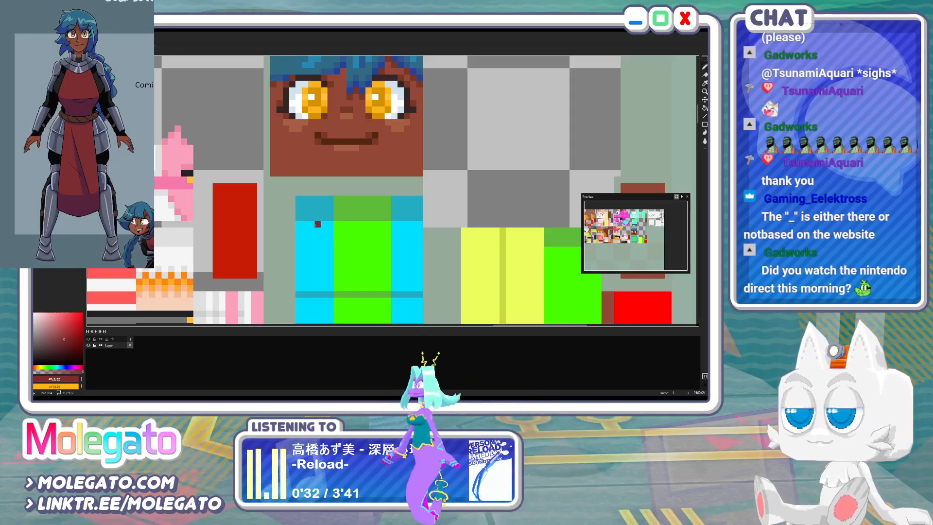
drag(307, 281, 311, 288)
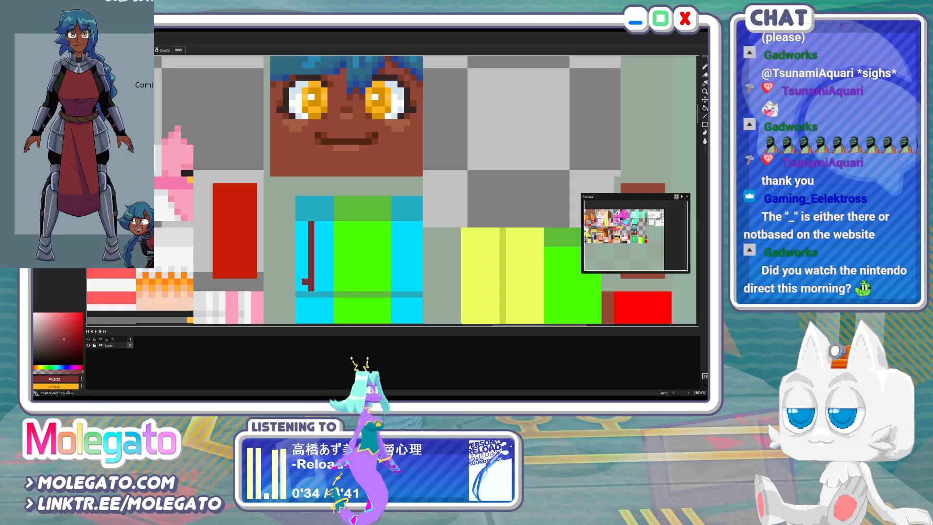
key(g)
click(305, 279)
Return to the reference sheet and sample the near-black of the knight's undersleeve
click(127, 40)
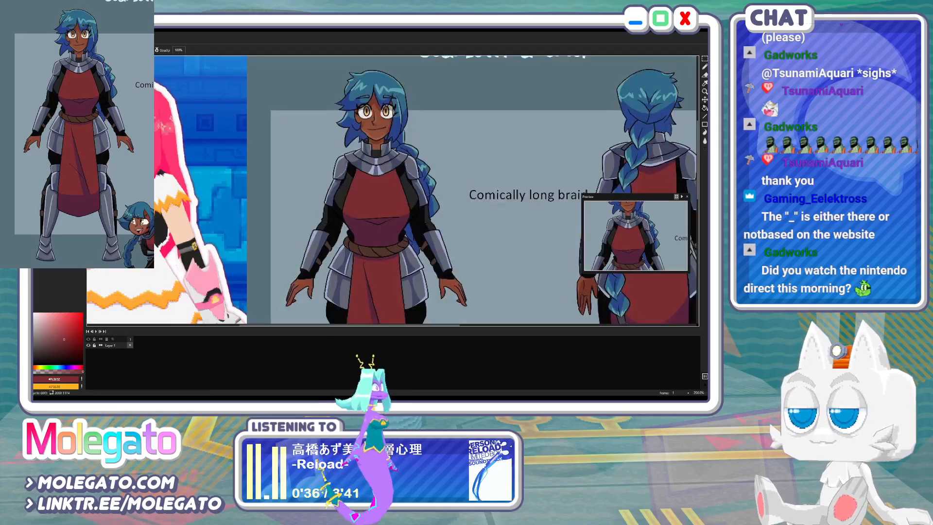
key(i)
click(342, 187)
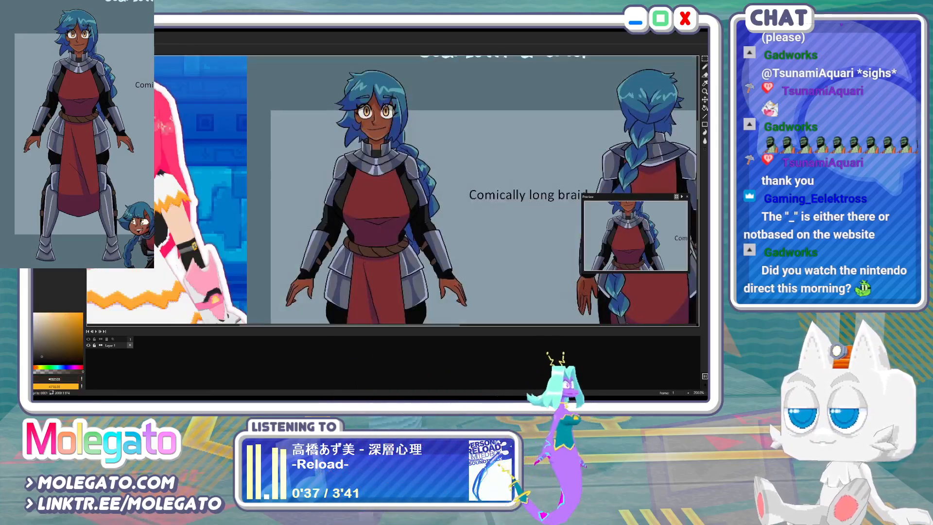
Return to the texture image, fill the rest of the first torso panel near-black, and draw a shading line down that area's left edge
click(100, 41)
key(g)
click(322, 250)
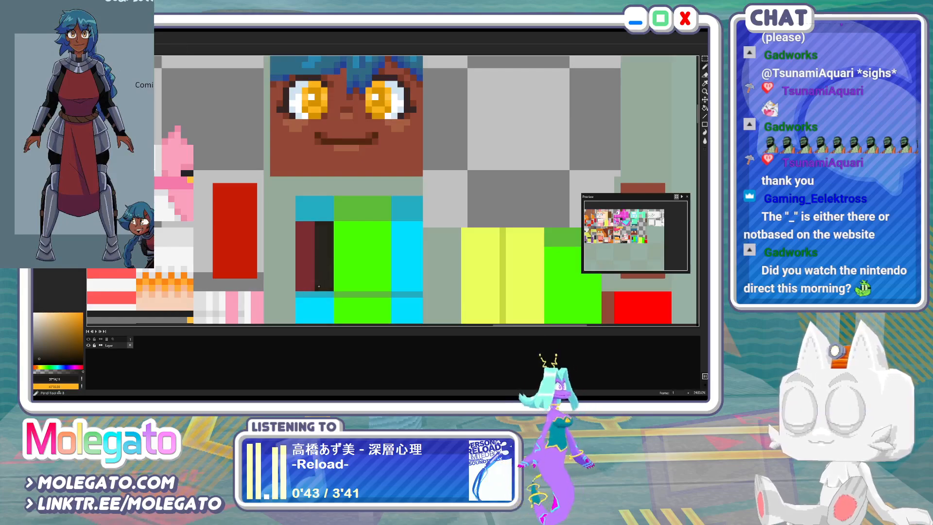
key(l)
drag(319, 288, 319, 227)
scroll(299, 238, down, 1)
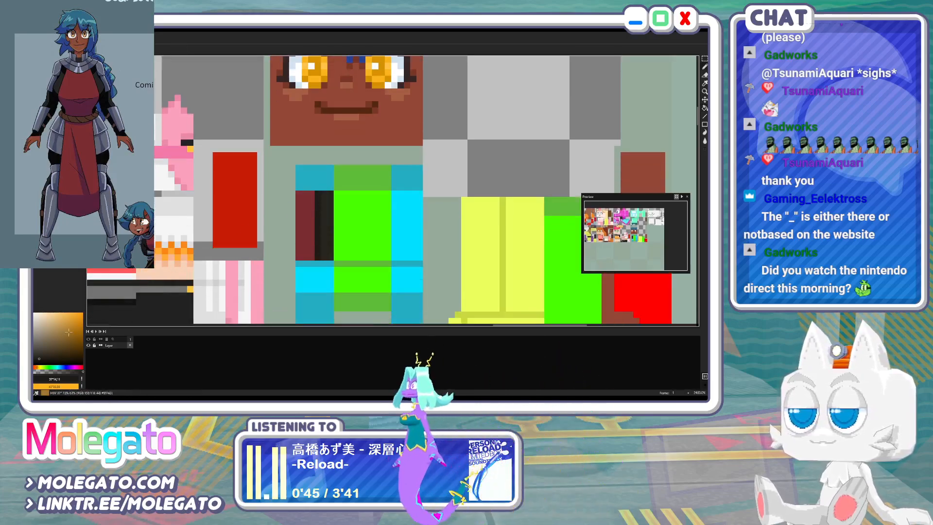
alt+click(327, 234)
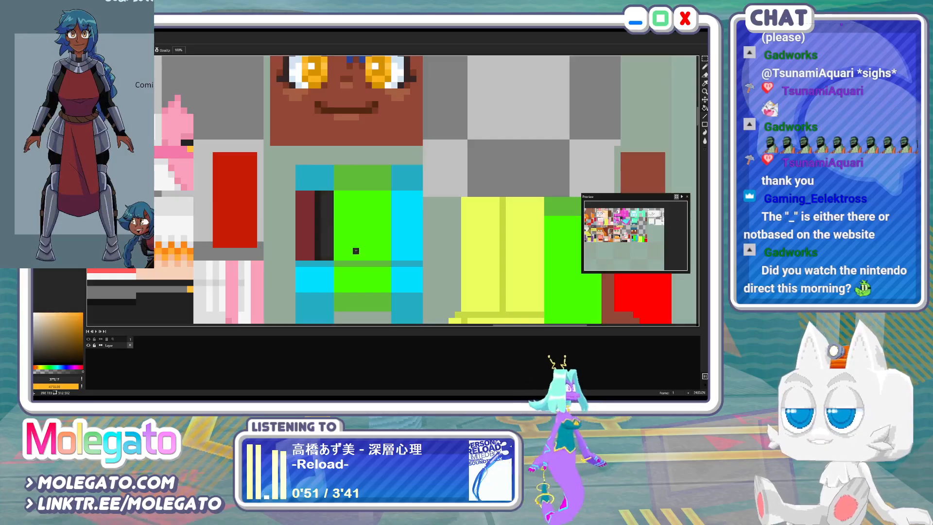
Sample the armour grey from the reference sheet and fill the teal block above the first torso panel with it, including the panel's top row
click(133, 41)
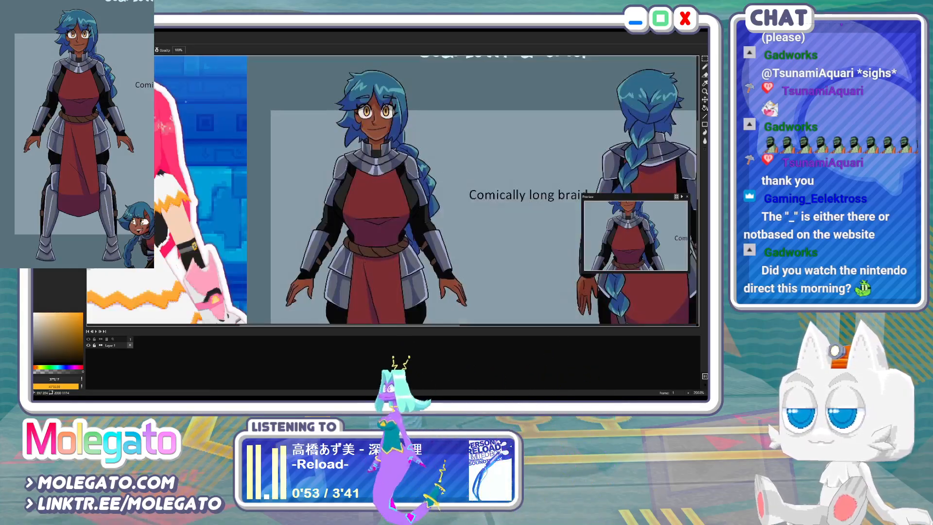
alt+click(368, 166)
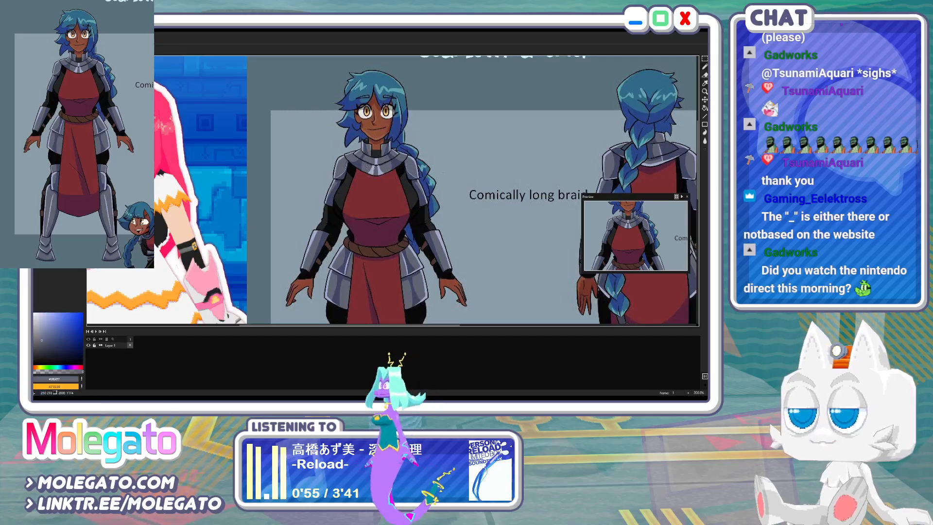
click(95, 41)
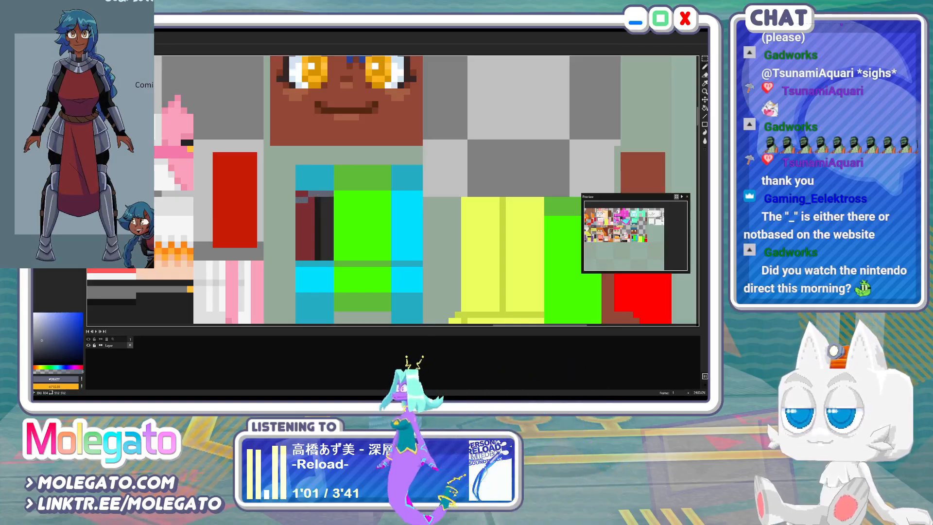
drag(305, 194, 299, 194)
key(g)
click(311, 182)
key(b)
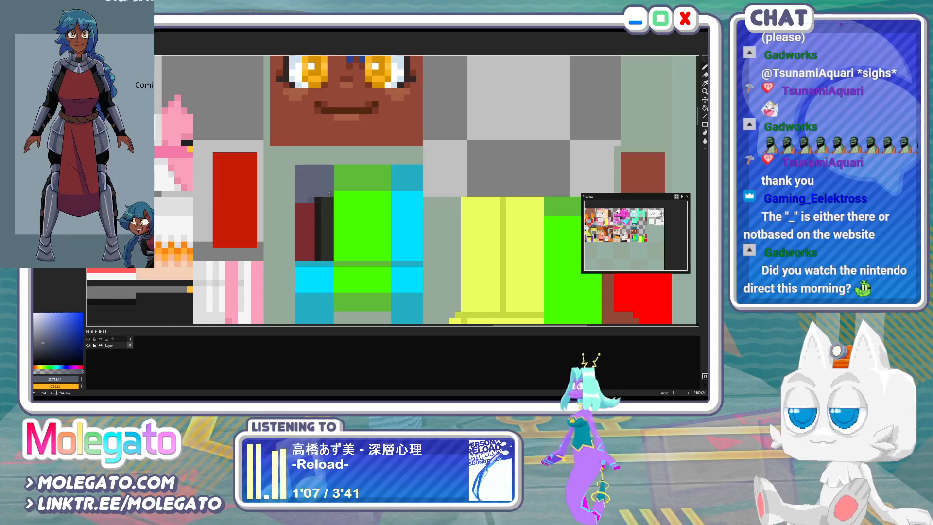
Extend the armour grey across the green and teal blocks above the other torso panels, with a darker grey line along them
drag(336, 186, 416, 185)
alt+click(328, 179)
click(360, 176)
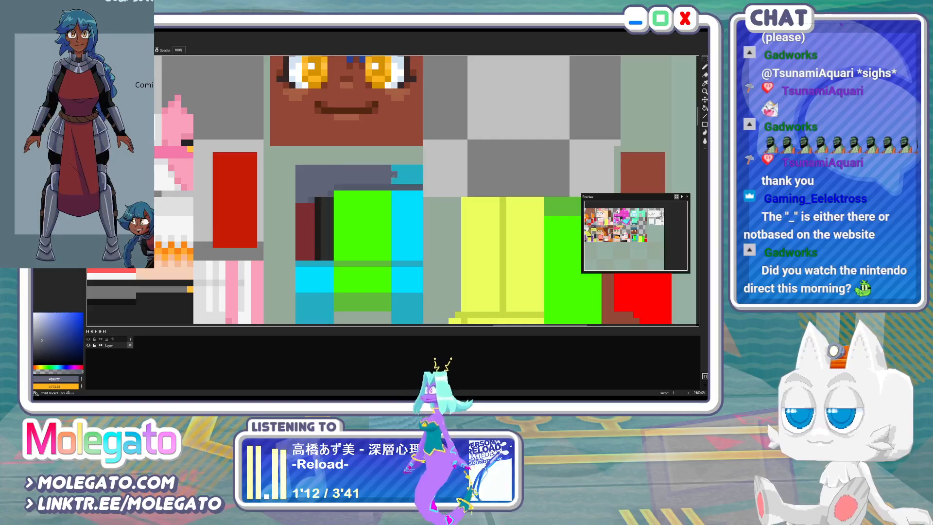
click(403, 176)
alt+click(379, 187)
drag(419, 174, 384, 177)
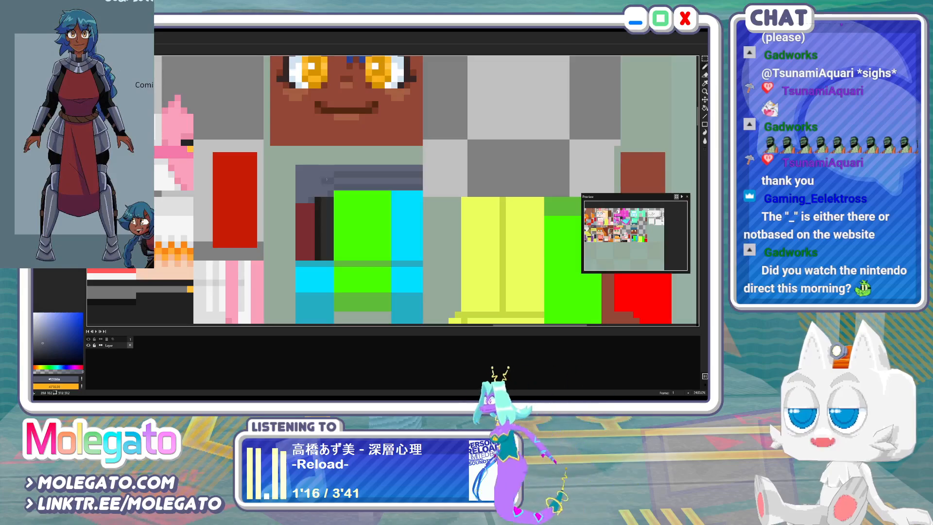
Shade the left end of the grey armour strip with darker grey pixels and save the texture
click(325, 180)
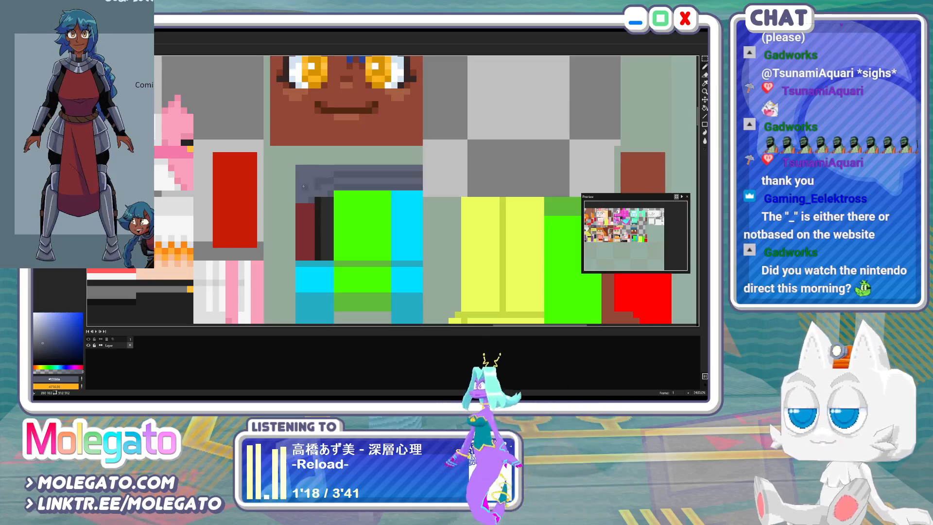
alt+click(310, 177)
click(318, 181)
key(ctrl+s)
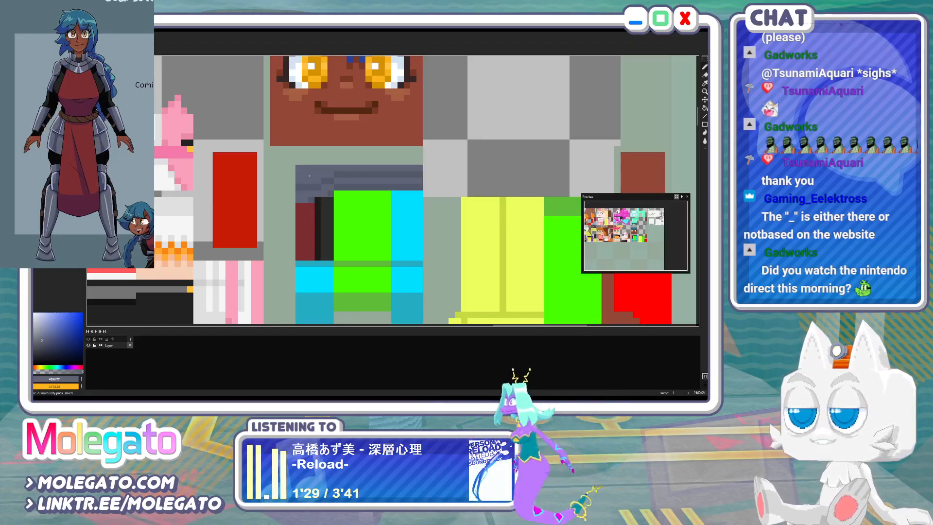
Add lighter grey highlight pixels to the left end of the armour strip, touch up the greys around them, and save
click(39, 336)
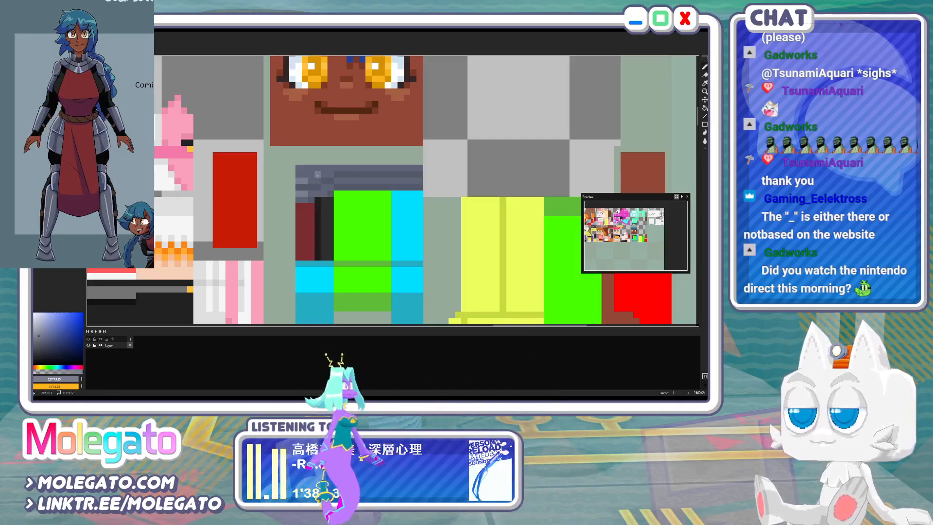
alt+click(316, 186)
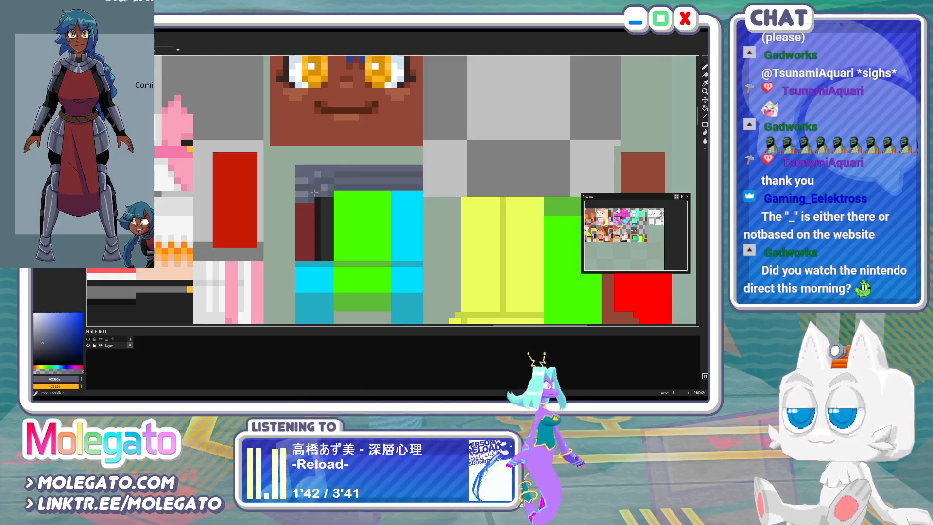
alt+click(324, 182)
click(324, 187)
alt+click(332, 178)
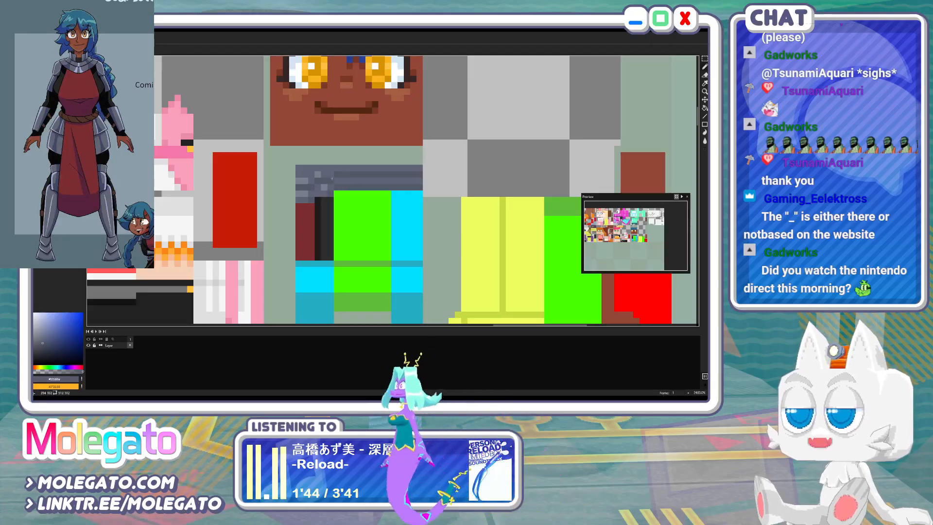
alt+click(335, 180)
key(ctrl+s)
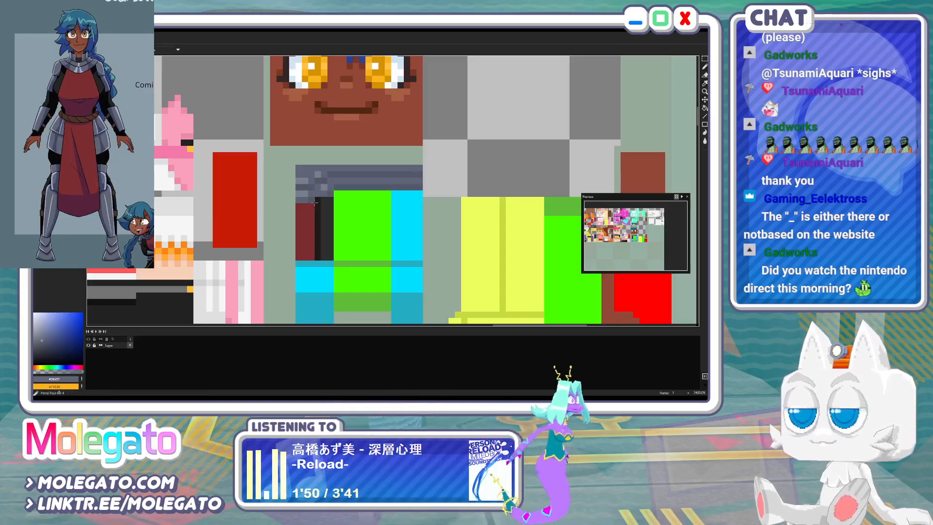
Draw a dark shadow line along the top of the torso panels and bucket-fill the green panel near-black
alt+click(305, 230)
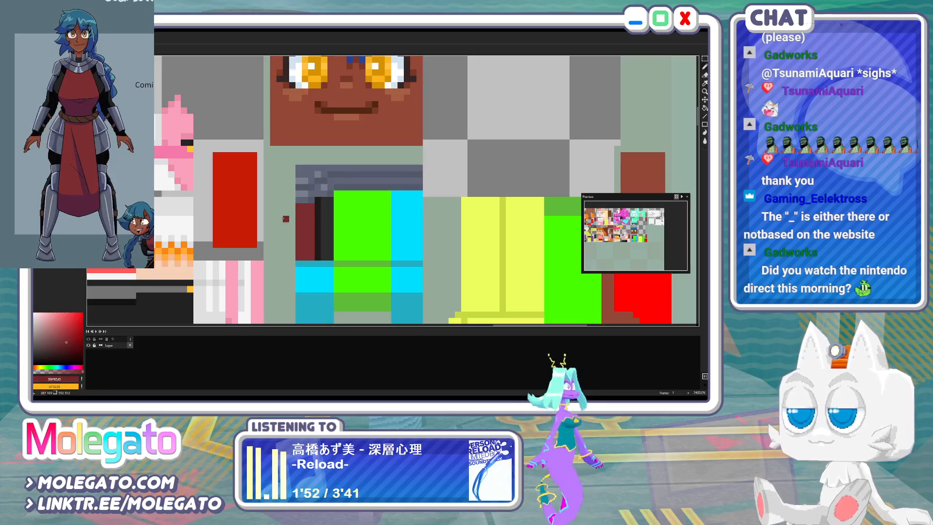
alt+click(327, 199)
click(332, 198)
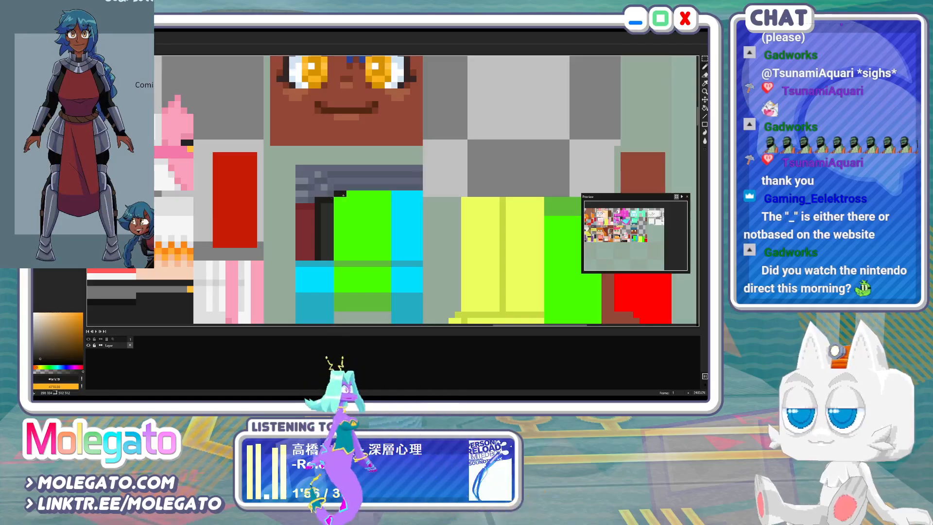
drag(336, 195, 436, 193)
shift+click(418, 194)
alt+click(327, 218)
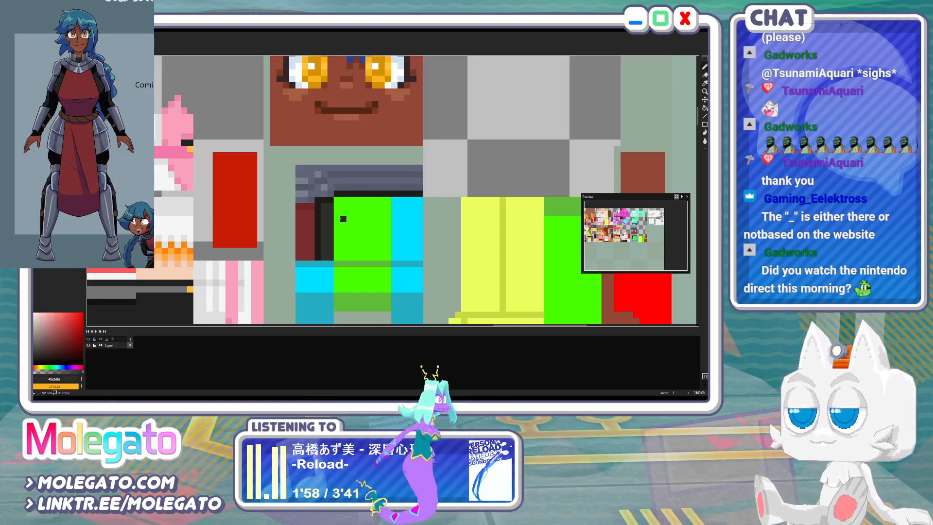
key(g)
click(369, 223)
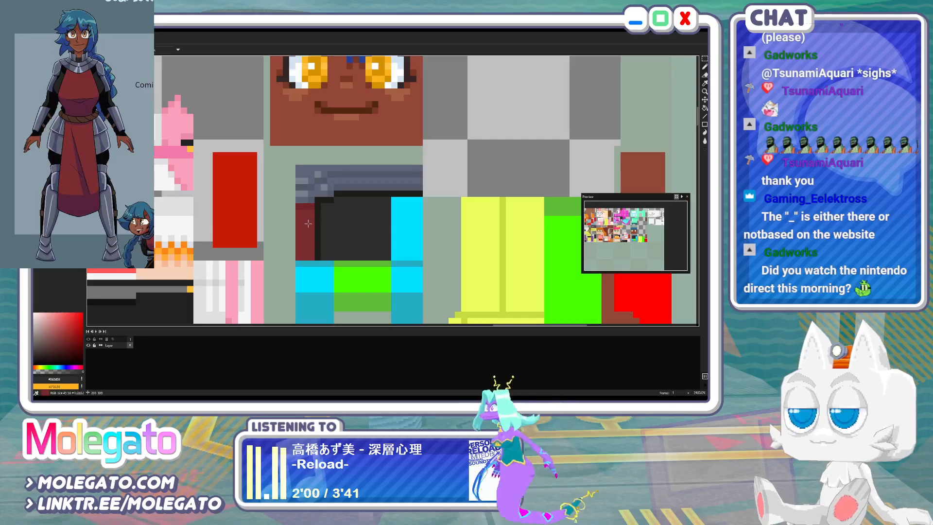
Draw a dark red vertical line down the last cyan torso panel and fill its outer part with the same red
alt+click(305, 225)
drag(406, 199, 407, 238)
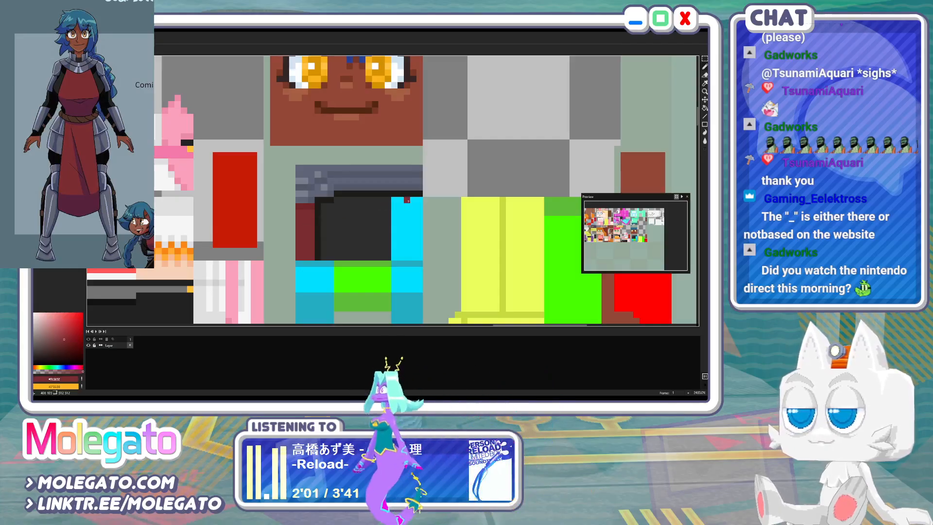
shift+click(407, 258)
key(g)
click(414, 244)
key(b)
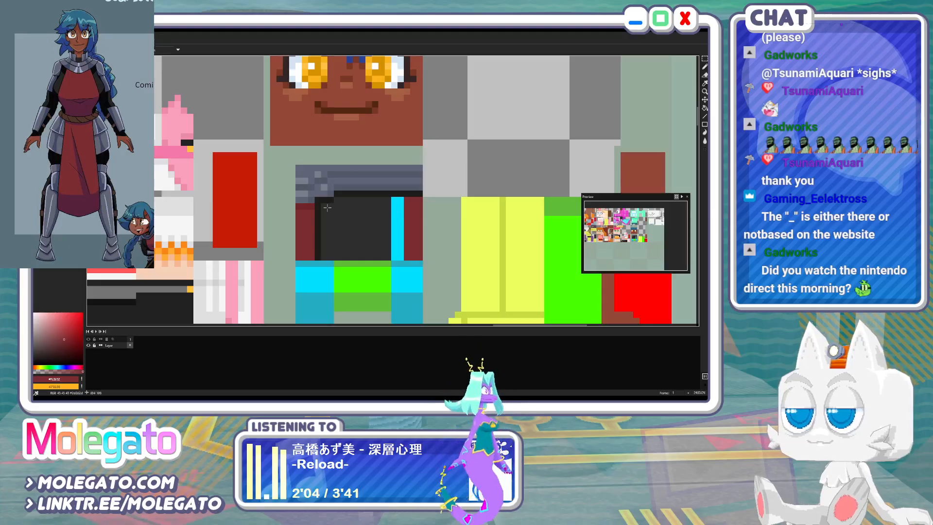
Shade the top of the right dark red area, fill the remaining cyan stripe near-black, and save the texture
alt+click(311, 206)
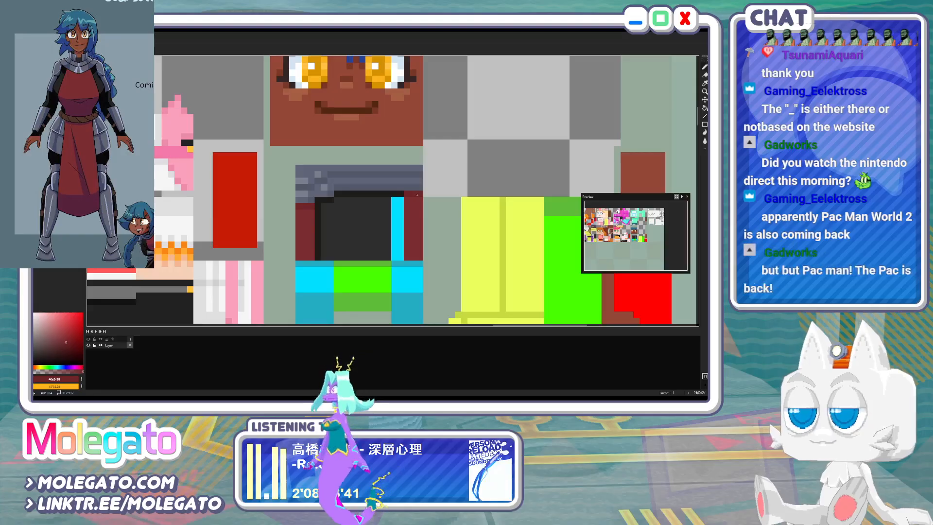
alt+click(382, 209)
key(g)
click(398, 210)
key(ctrl+s)
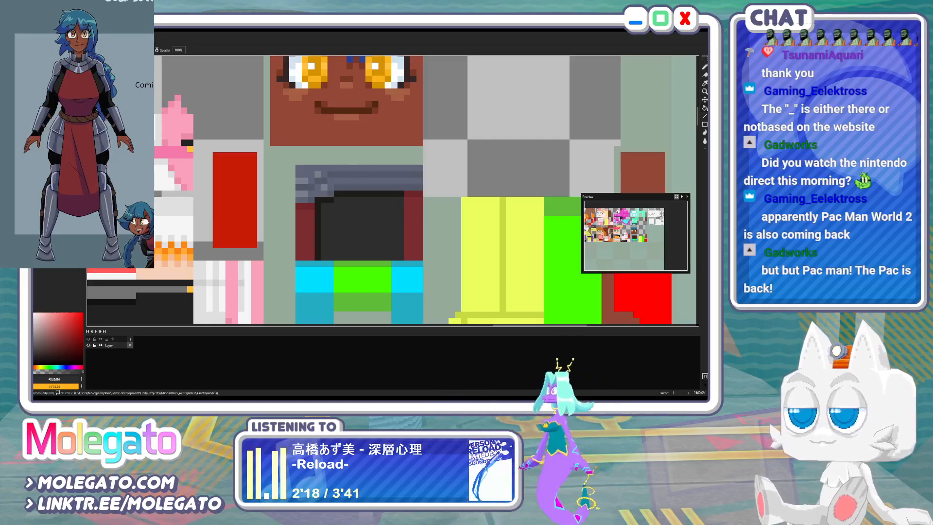
Draw a belt band across the bottom of the torso panels in the reference belt's brown, and darken the panels' edge just above it
key(ctrl+Tab)
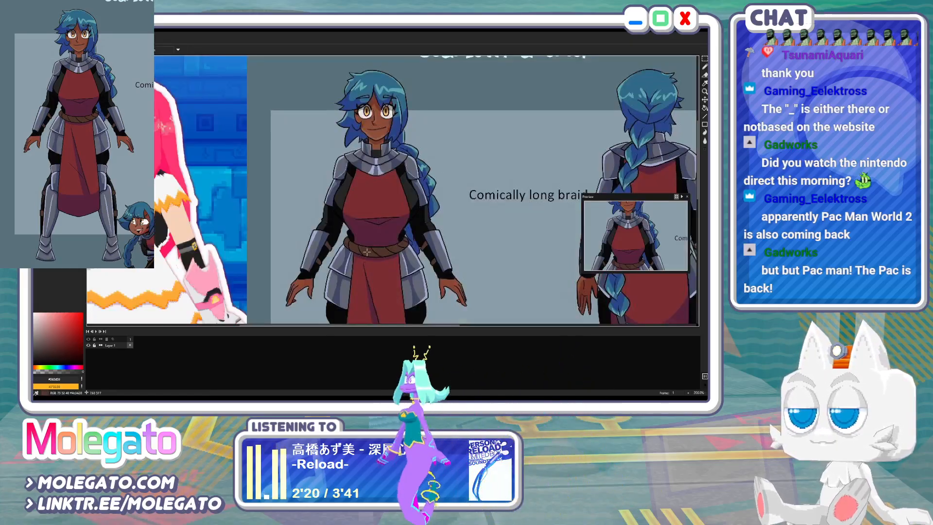
alt+click(367, 252)
key(ctrl+Tab)
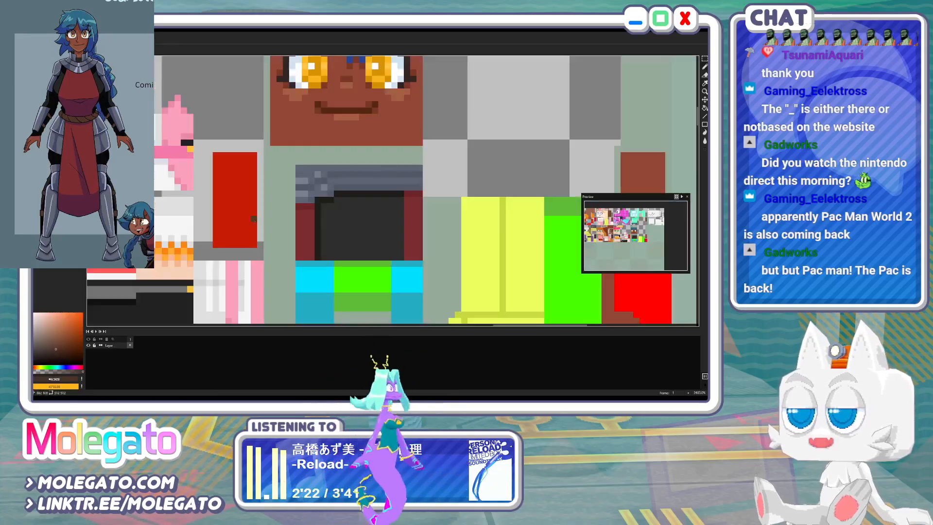
shift+drag(300, 265, 417, 261)
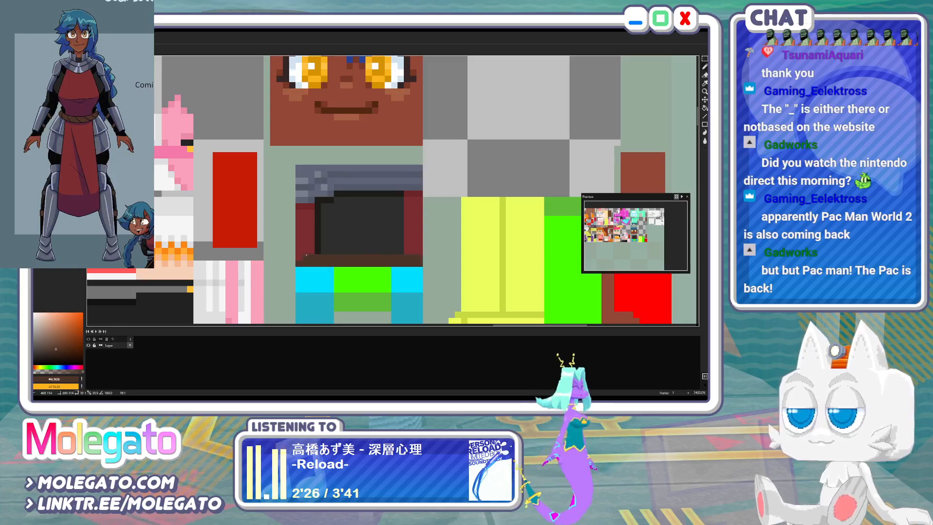
alt+click(321, 252)
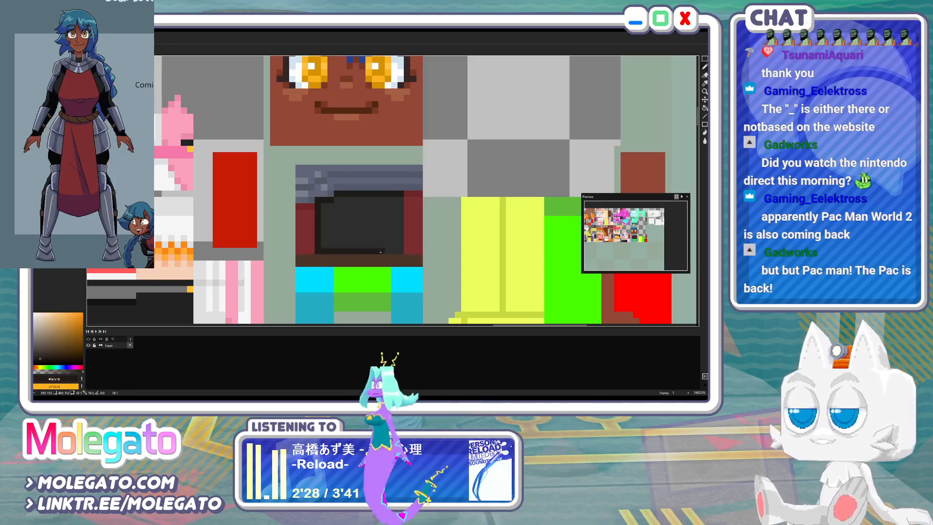
alt+click(409, 248)
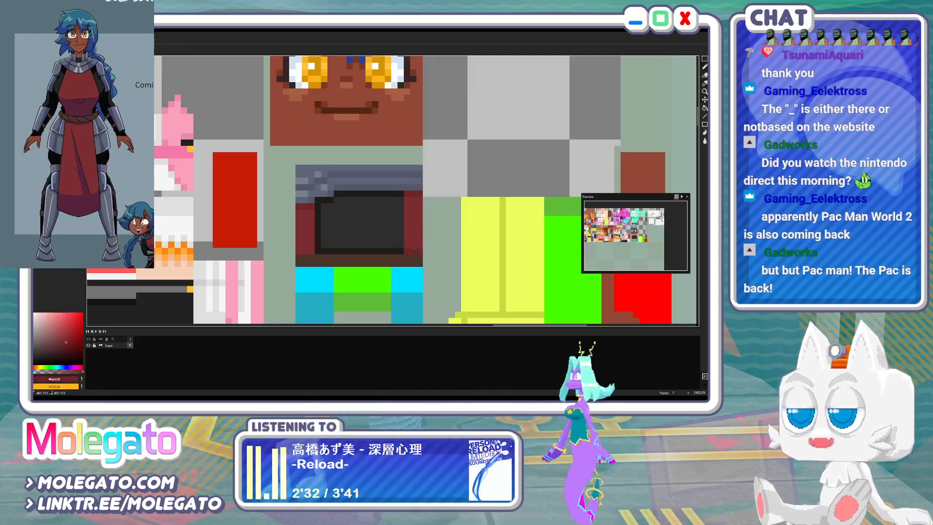
Add a rope pattern of lighter brown pixels along the belt band and save the texture
alt+click(313, 259)
click(60, 342)
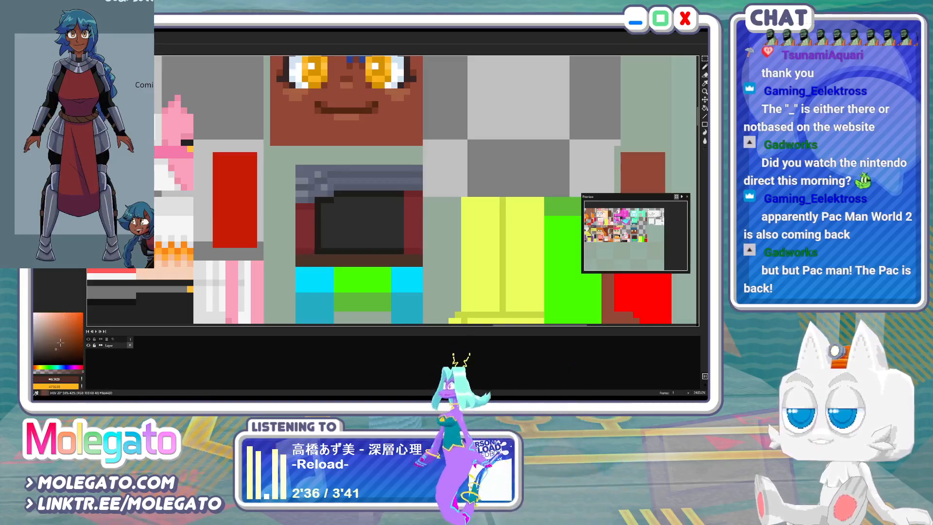
drag(299, 257, 420, 257)
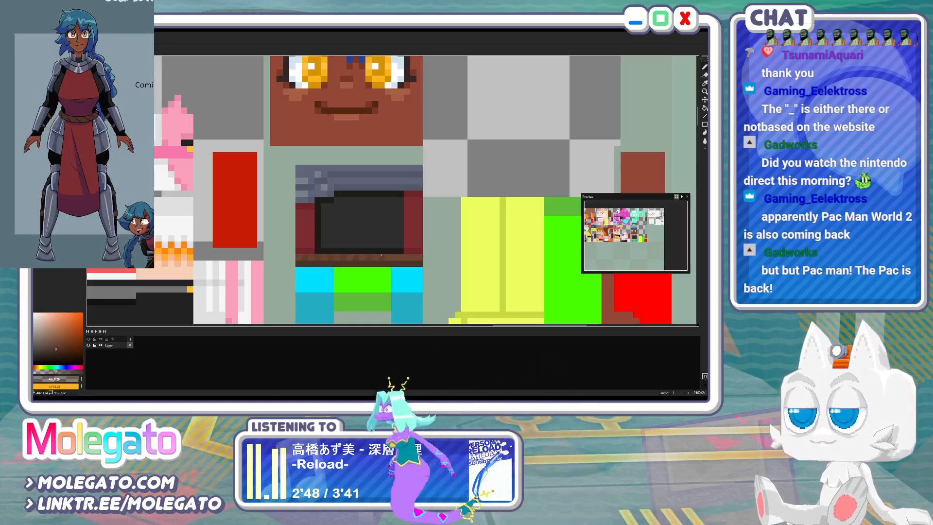
alt+click(421, 257)
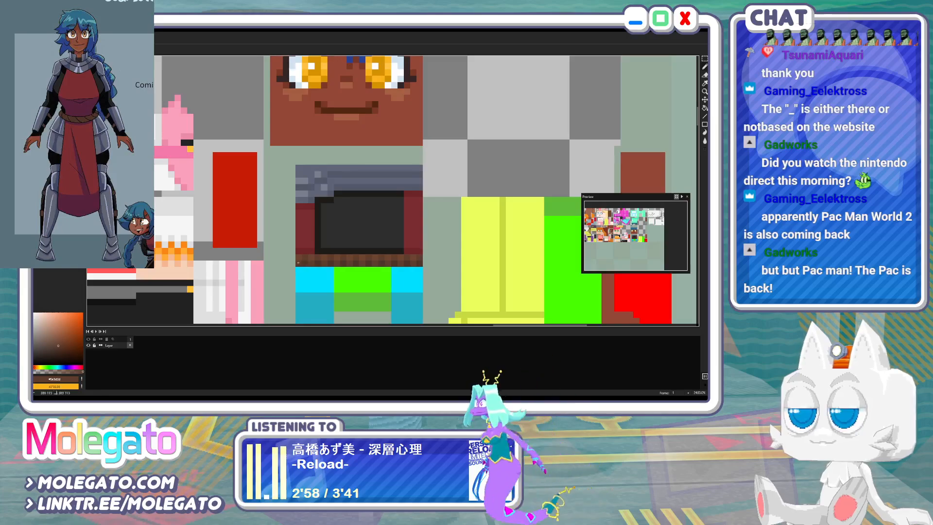
key(ctrl+s)
Switch to Blender, reload the texture image, and check the painted torso on the character from the front
key(alt+Tab)
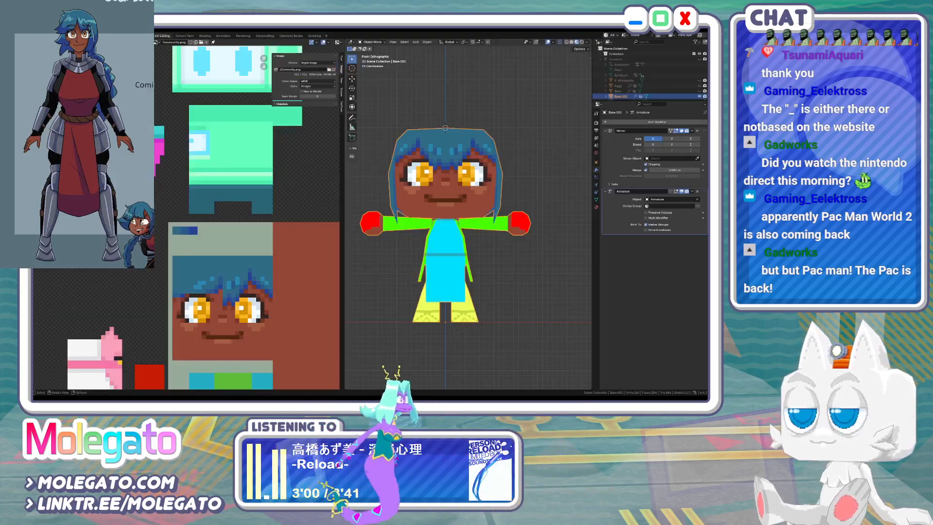
click(333, 70)
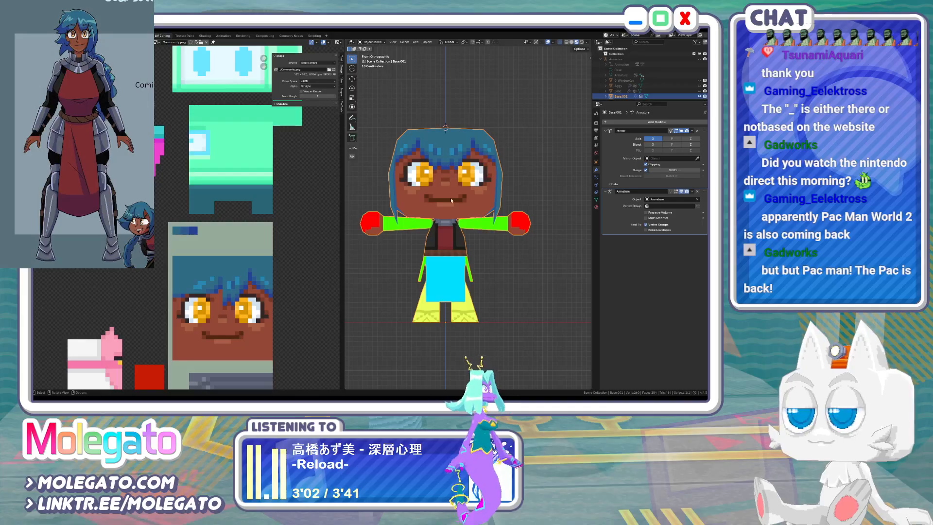
middle_drag(491, 255, 440, 252)
key(KP_1)
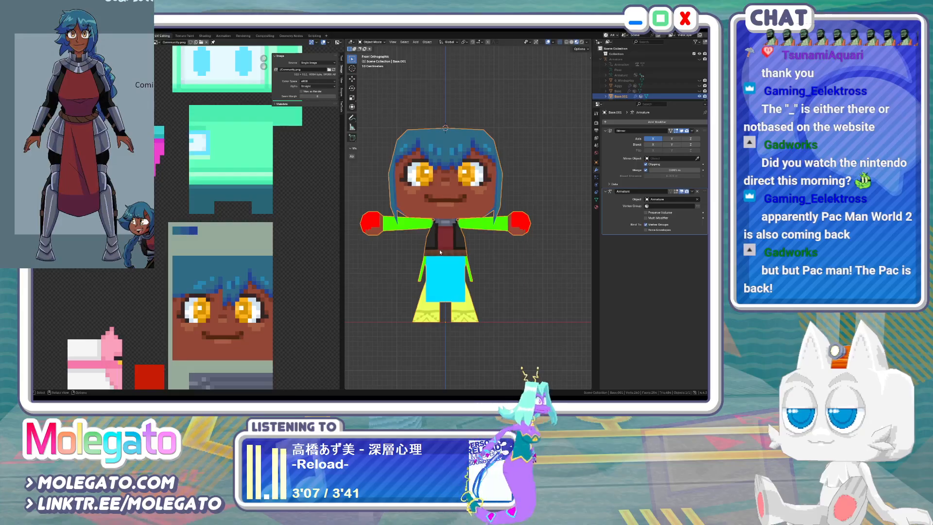
Switch from Blender to Aseprite and move the brown belt band on the torso texture down by one pixel row
key(Tab)
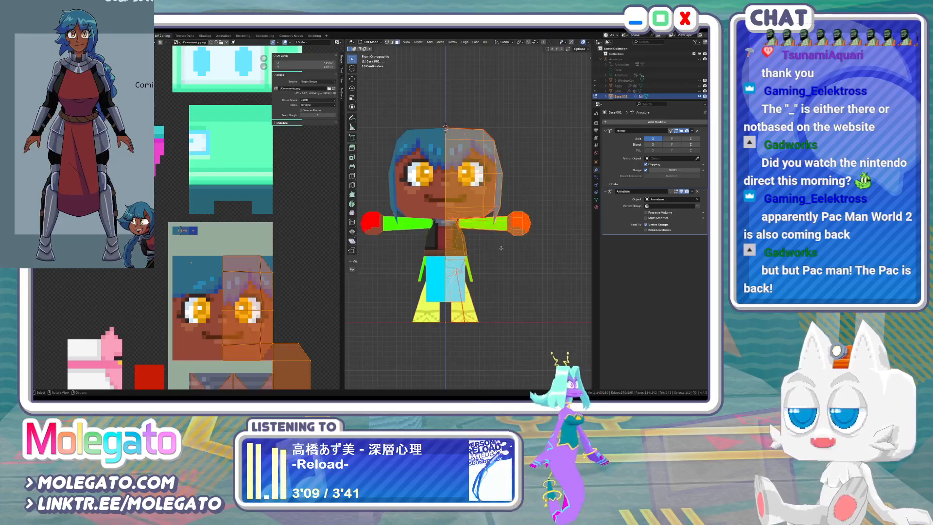
key(alt+Tab)
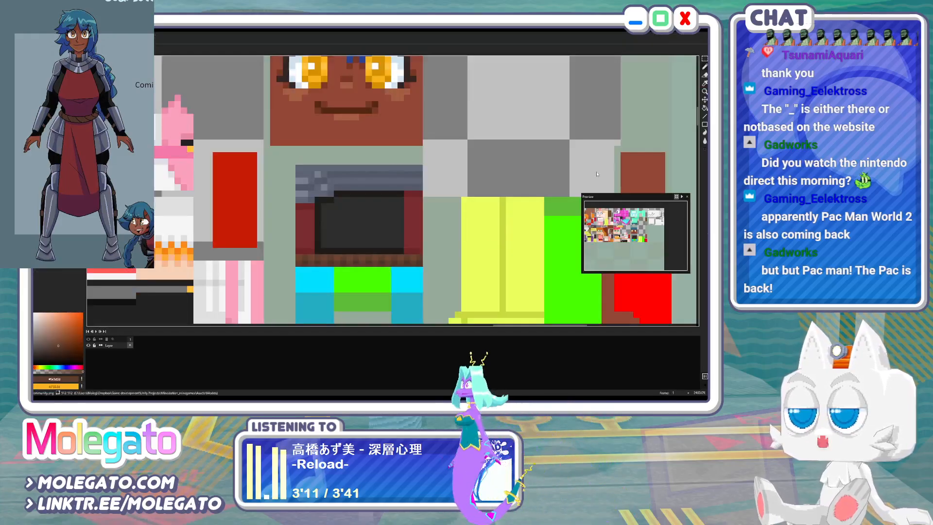
click(705, 59)
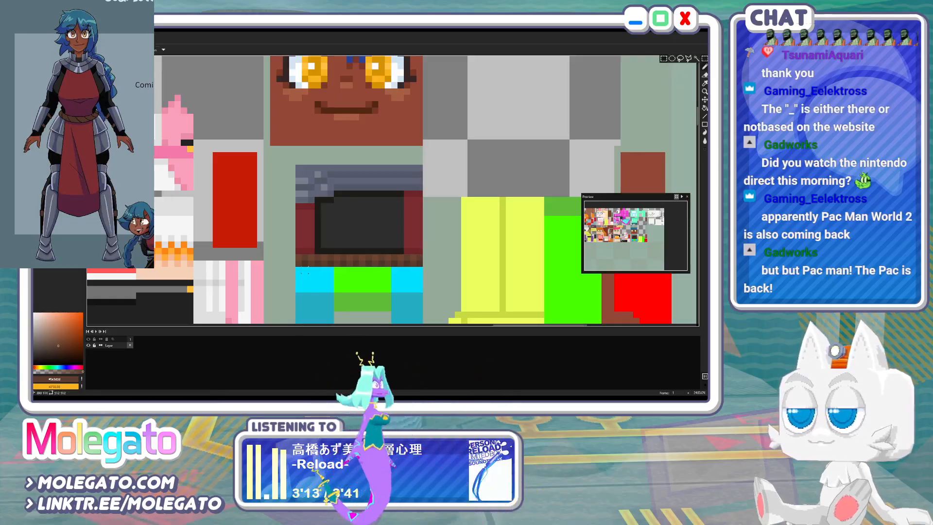
drag(295, 241, 394, 267)
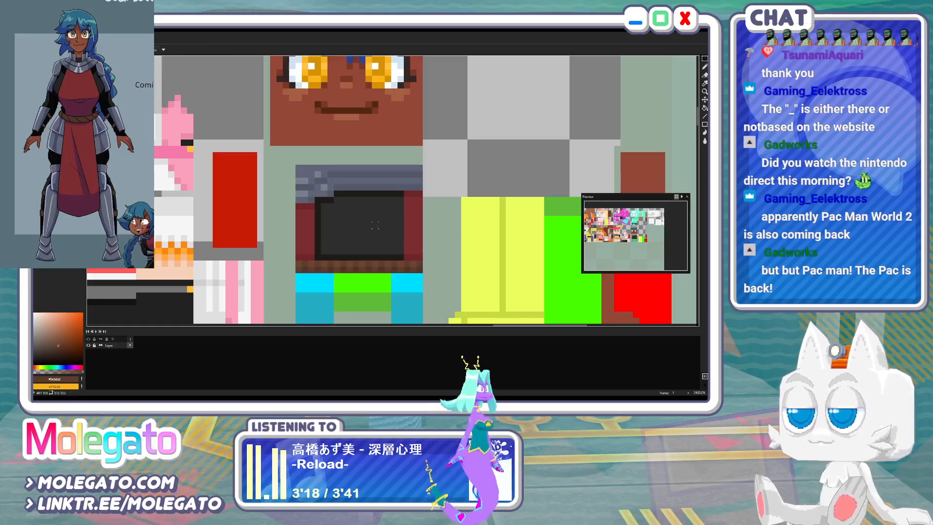
Consult the reference's belt and skirt and the model, and fill the cyan and green strip just below the belt near-black
click(174, 42)
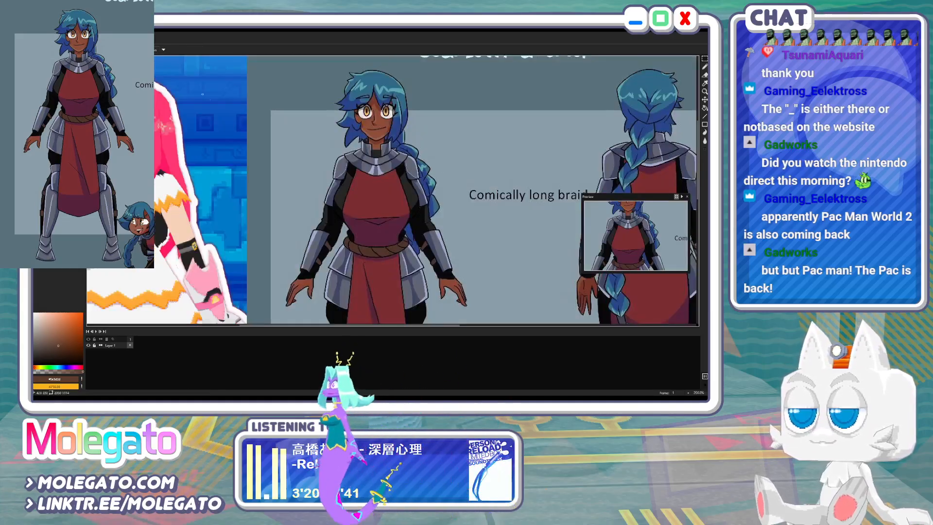
scroll(339, 228, down, 3)
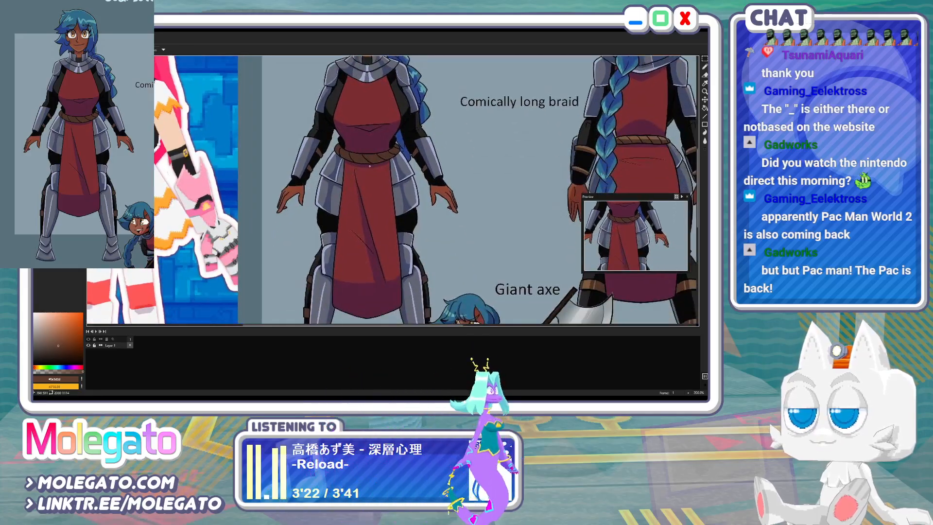
click(121, 41)
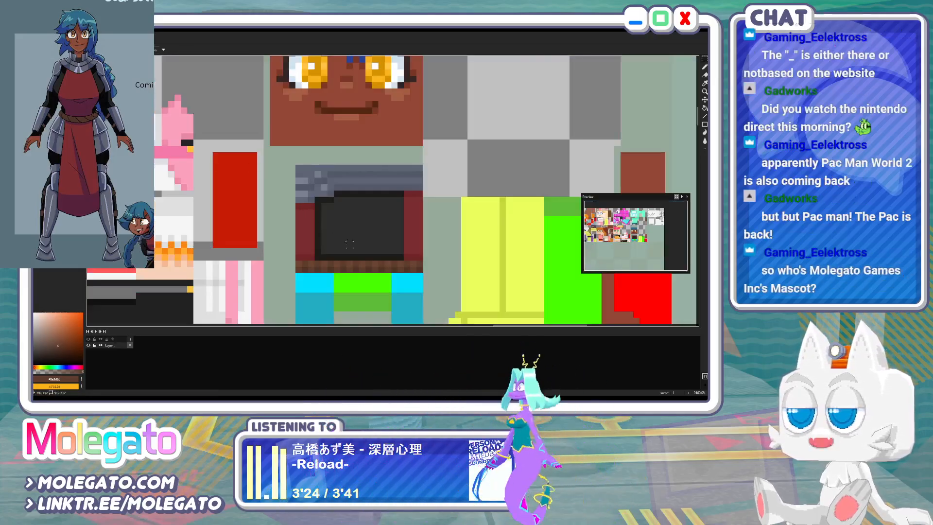
middle_drag(350, 251, 361, 191)
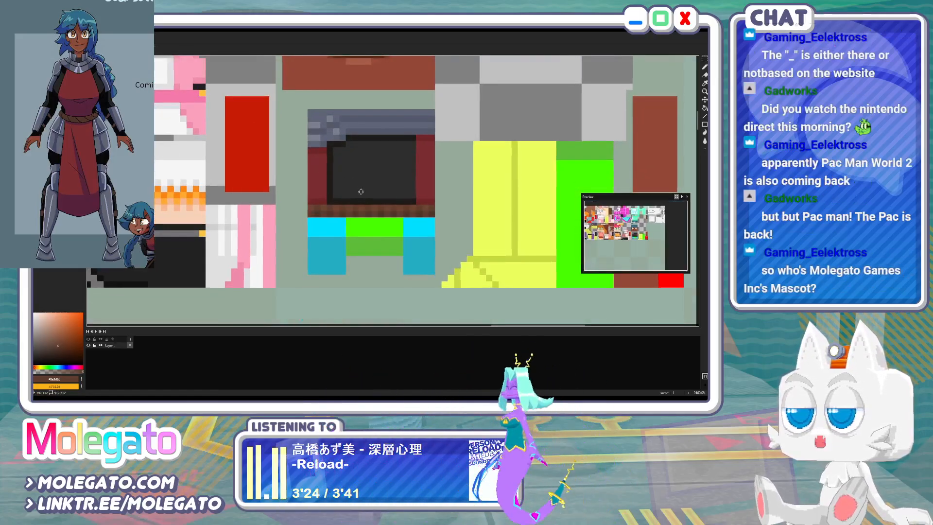
alt+click(317, 193)
alt+click(342, 193)
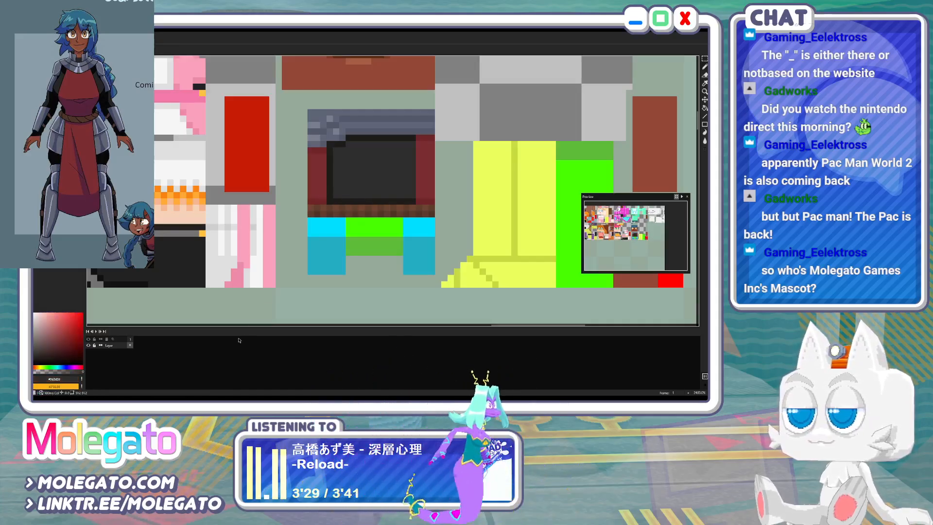
key(alt+Tab)
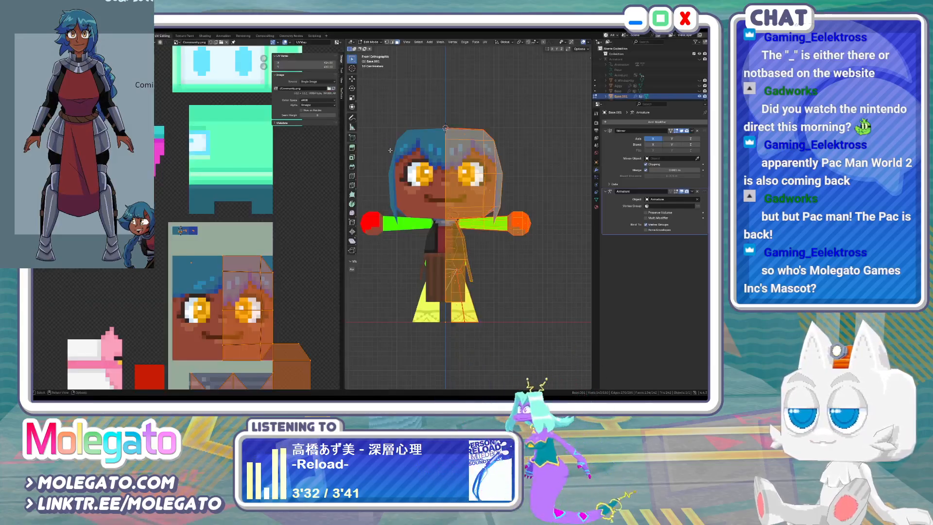
middle_drag(423, 253, 462, 280)
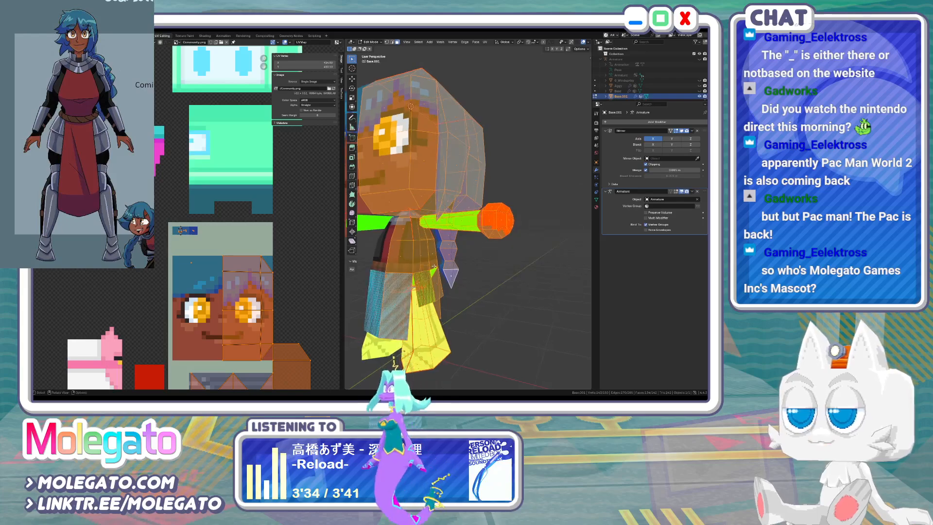
key(alt+Tab)
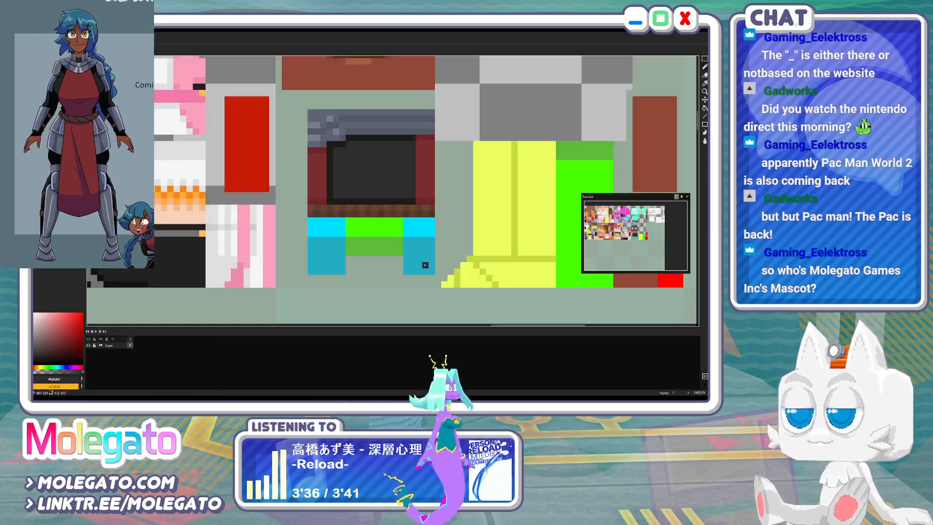
alt+click(339, 201)
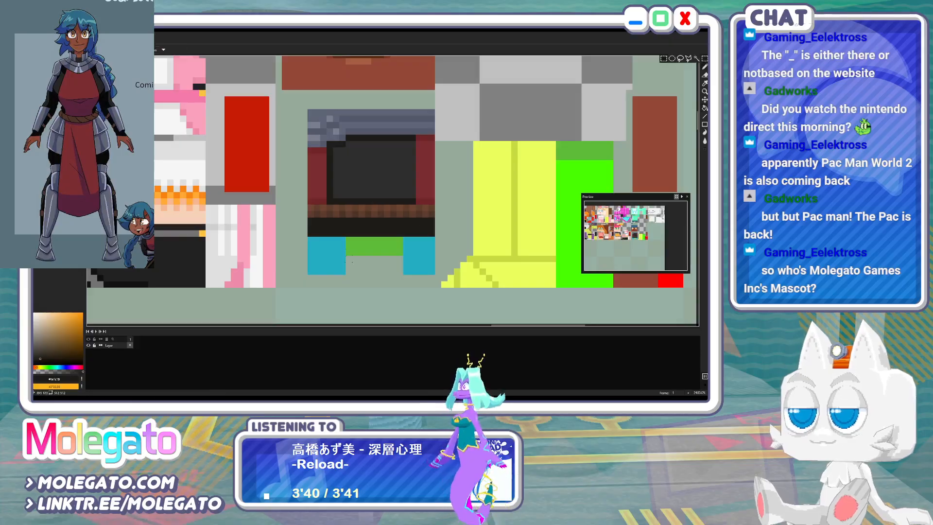
Delete the leftover cyan and green blocks below the belt, and clear the grey-green background around the torso panels
drag(314, 240, 431, 278)
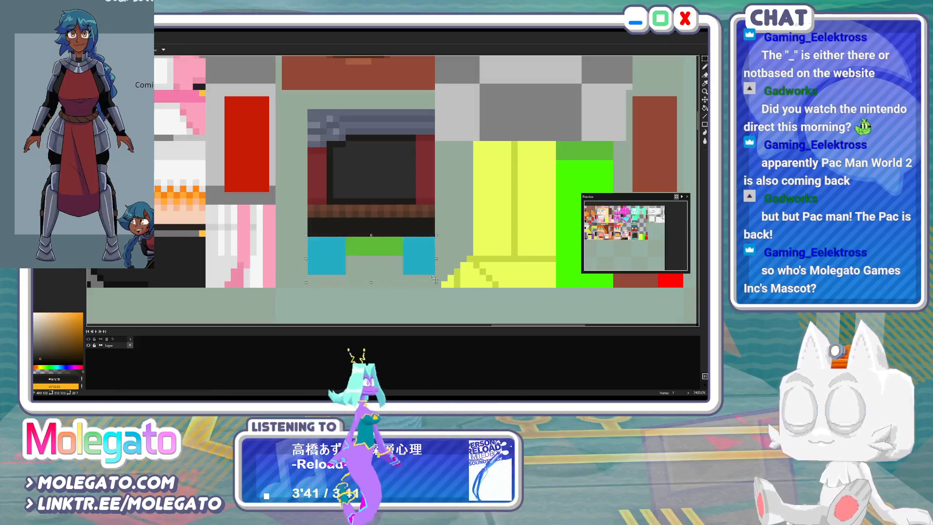
key(Delete)
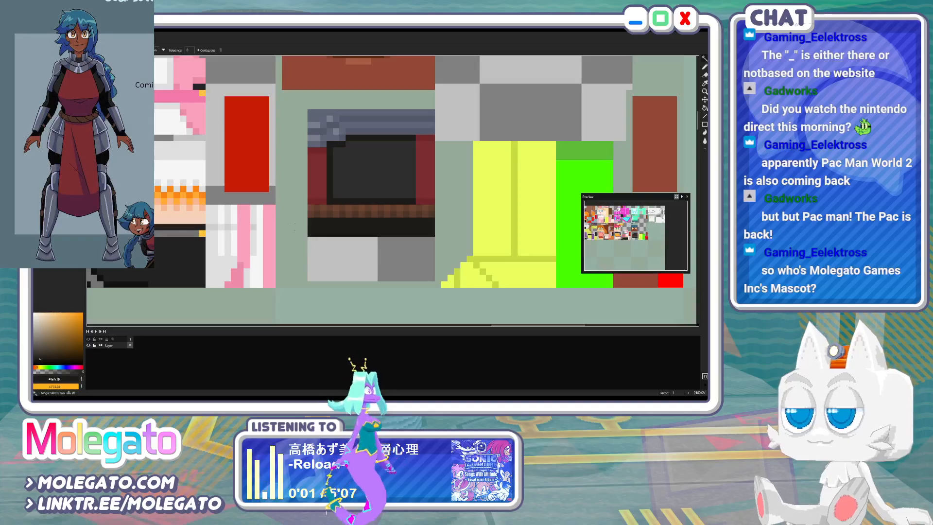
click(295, 226)
key(Delete)
key(ctrl+z)
middle_drag(387, 195, 380, 207)
key(Delete)
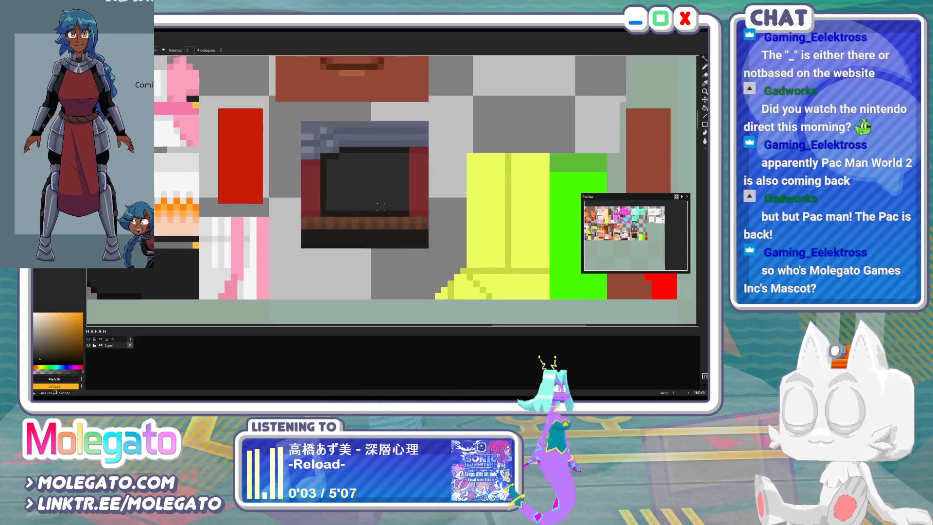
Switch to Blender, reload the texture image, and scale the UV points along the lower edge of the skirt
key(alt+Tab)
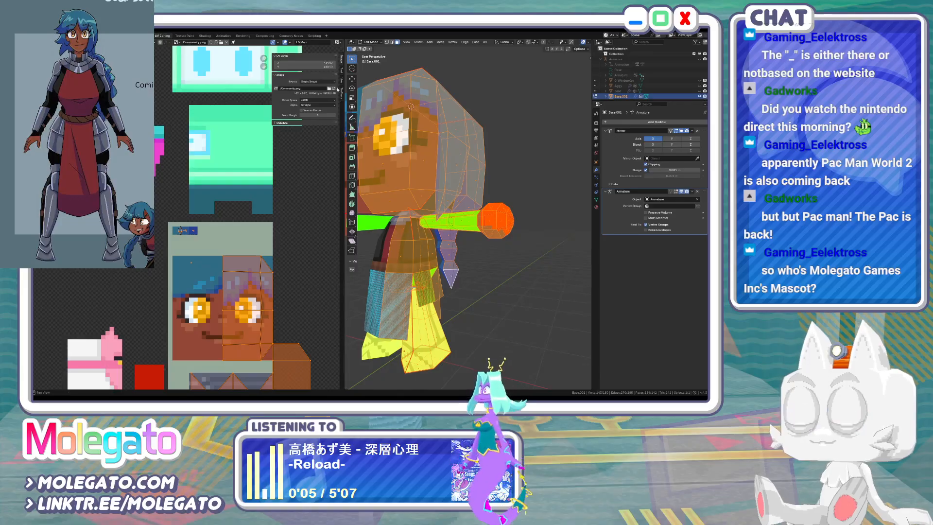
click(334, 89)
middle_drag(208, 360, 211, 198)
drag(187, 292, 278, 323)
key(s)
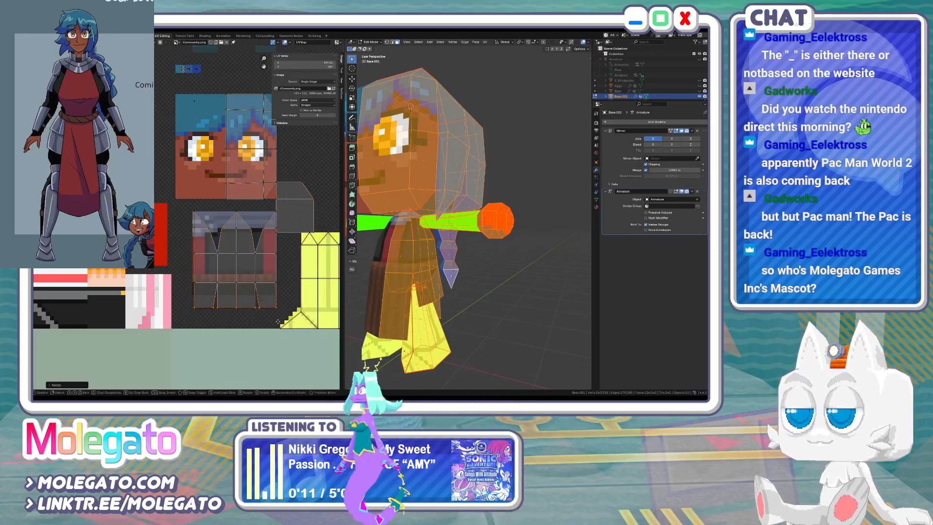
Select the skirt's front, side and back panel faces and examine them from the side and the front
click(394, 308)
middle_drag(423, 297, 467, 292)
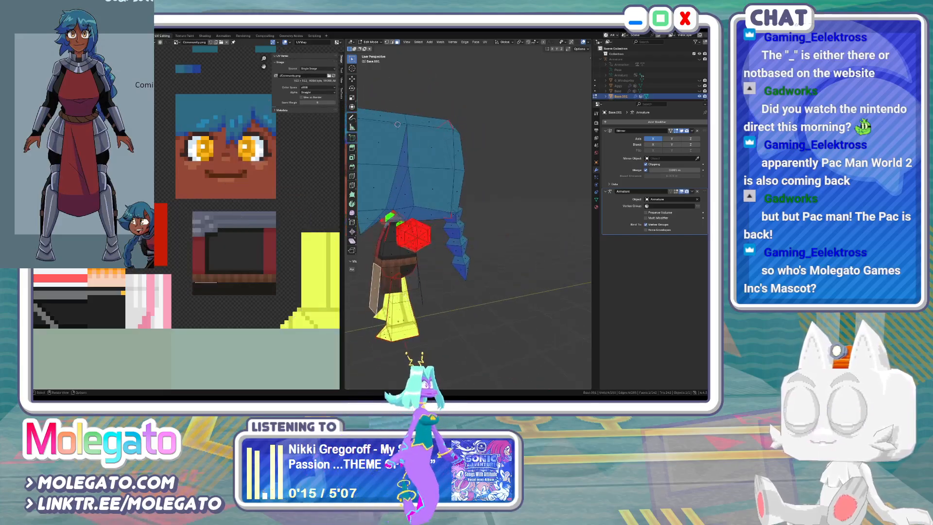
shift+click(396, 282)
shift+click(408, 281)
shift+click(421, 283)
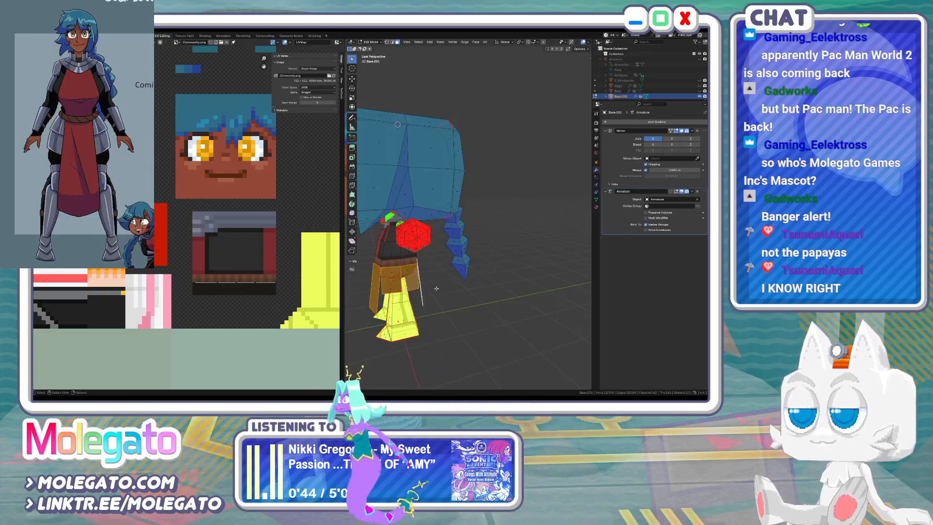
key(KP_3)
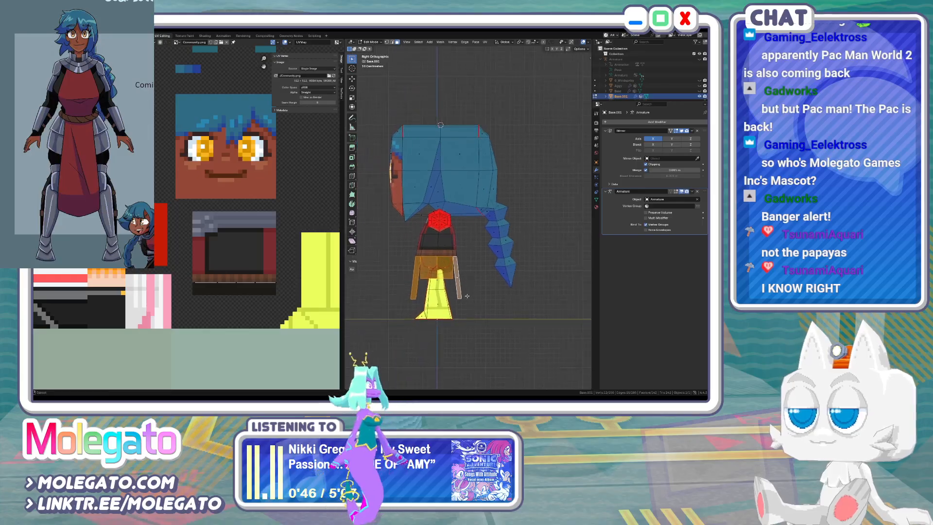
scroll(440, 292, up, 2)
middle_drag(447, 283, 476, 290)
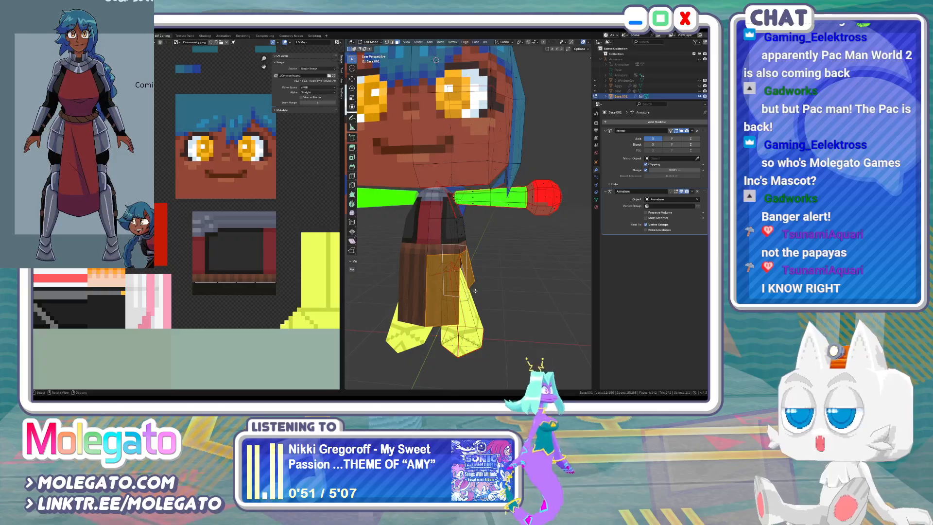
Switch to Aseprite, copy the torso's left dark red strip below the belt, shorten it to the texture block's bottom edge, and save
key(alt+Tab)
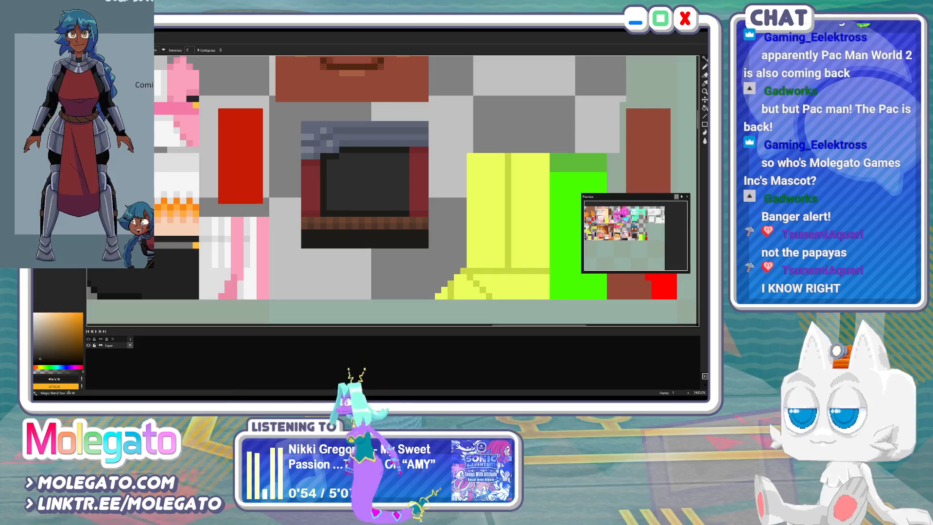
click(705, 58)
click(664, 59)
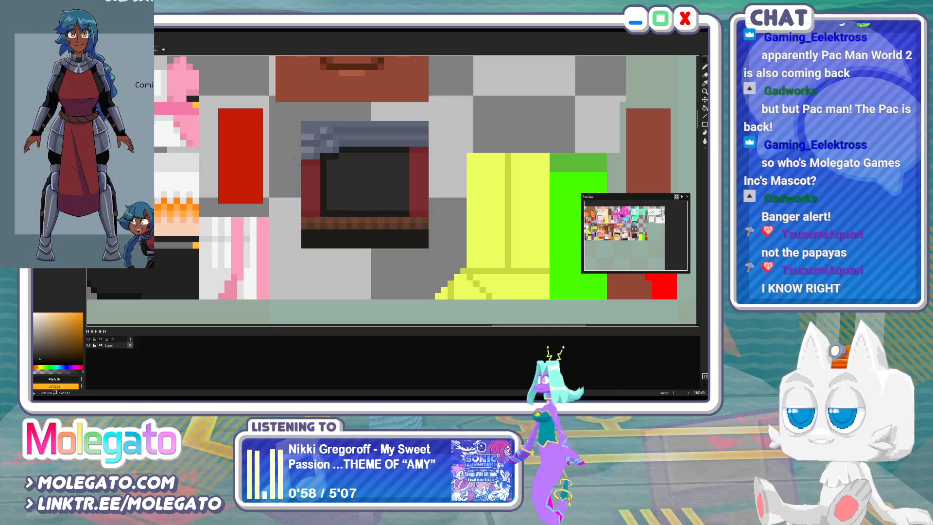
drag(311, 183, 318, 208)
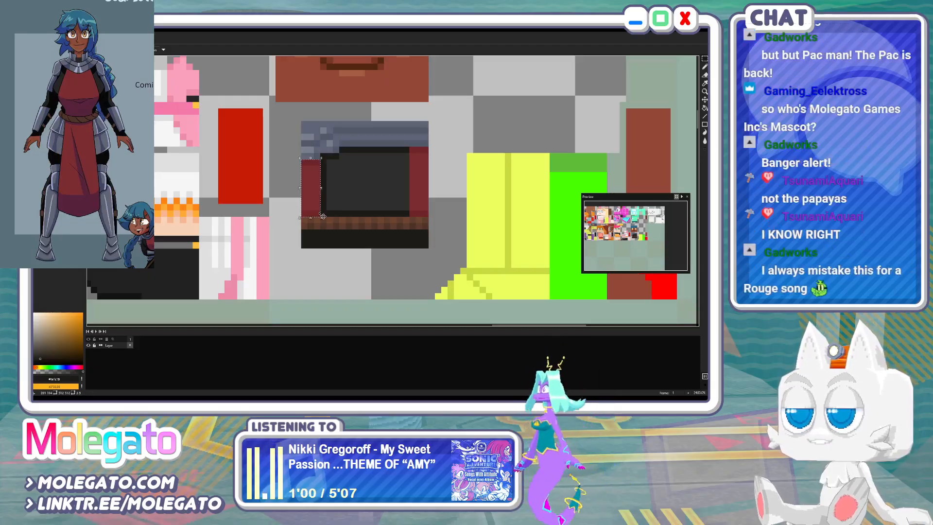
middle_drag(376, 196, 381, 166)
key(ctrl+v)
drag(316, 155, 318, 239)
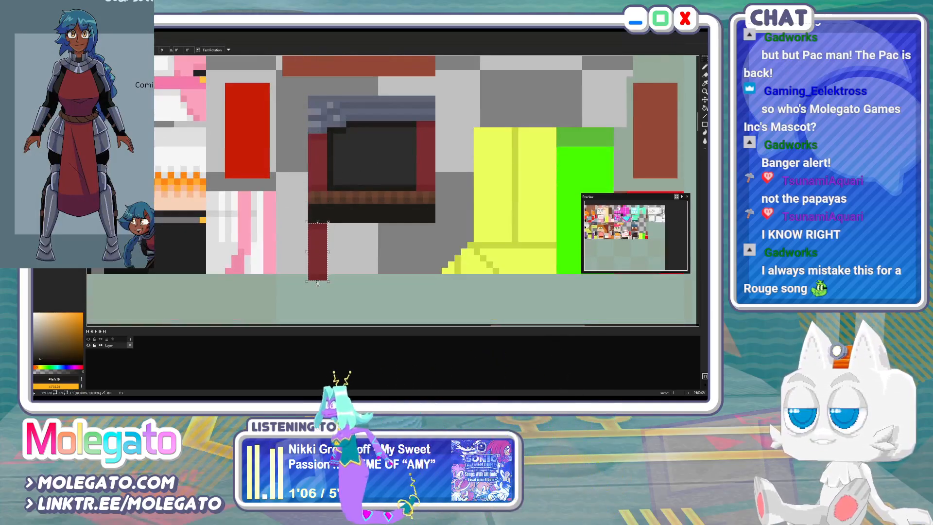
drag(317, 281, 324, 276)
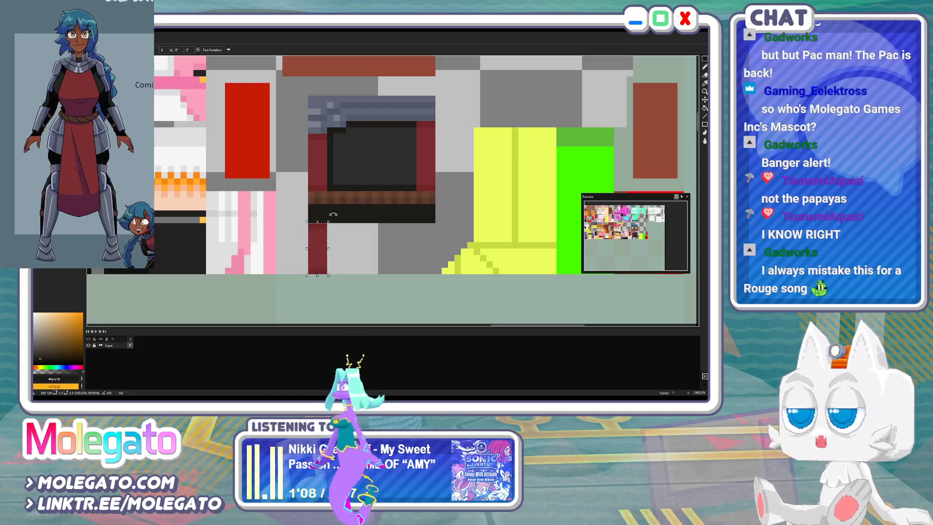
click(343, 239)
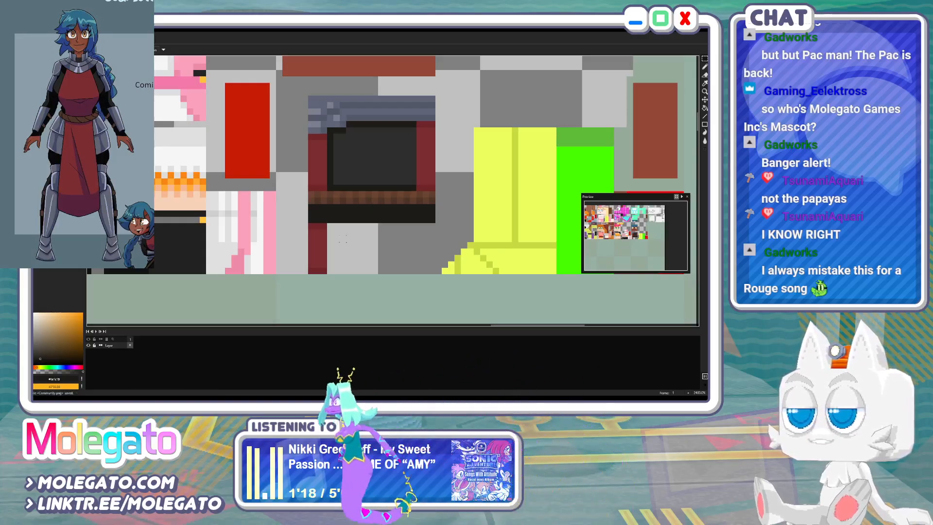
Outline the hip armour panel below the belt in the collar's blue-grey, compare it with the character reference, and fill it
middle_drag(355, 218, 341, 248)
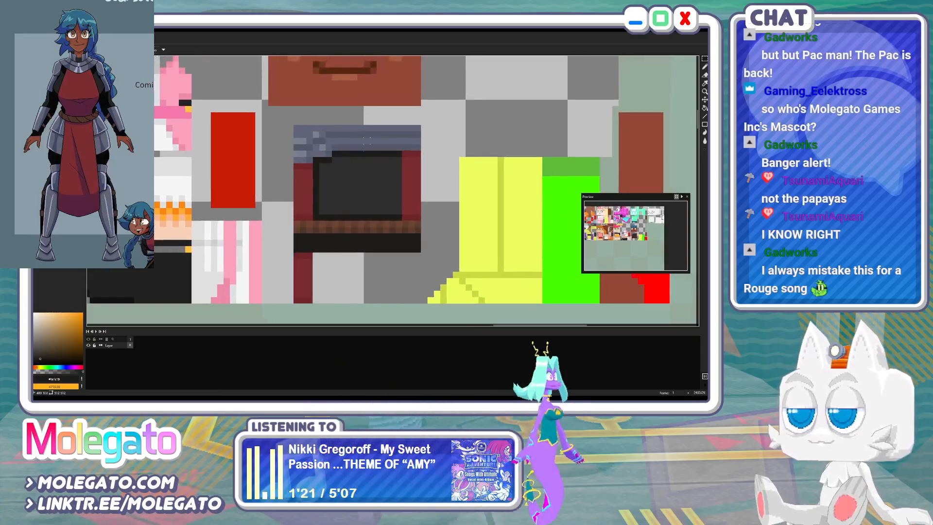
alt+click(377, 144)
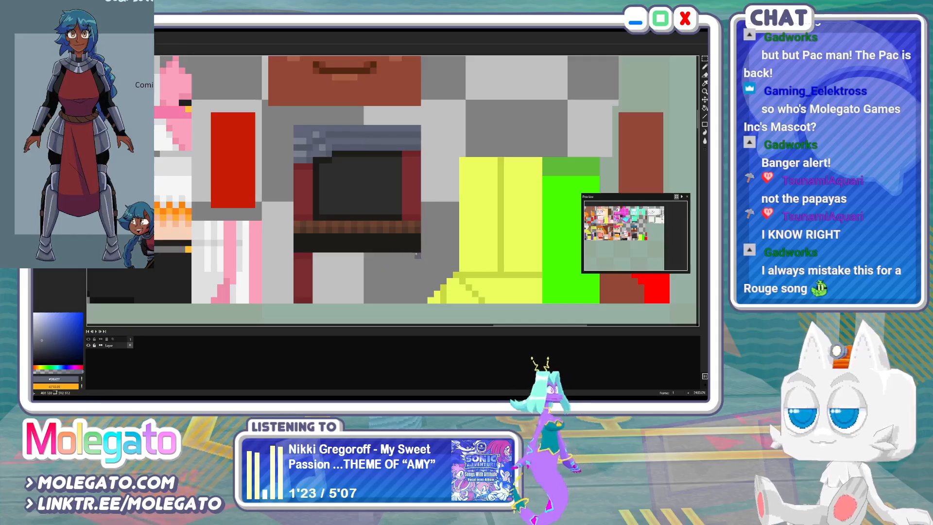
drag(416, 254, 417, 296)
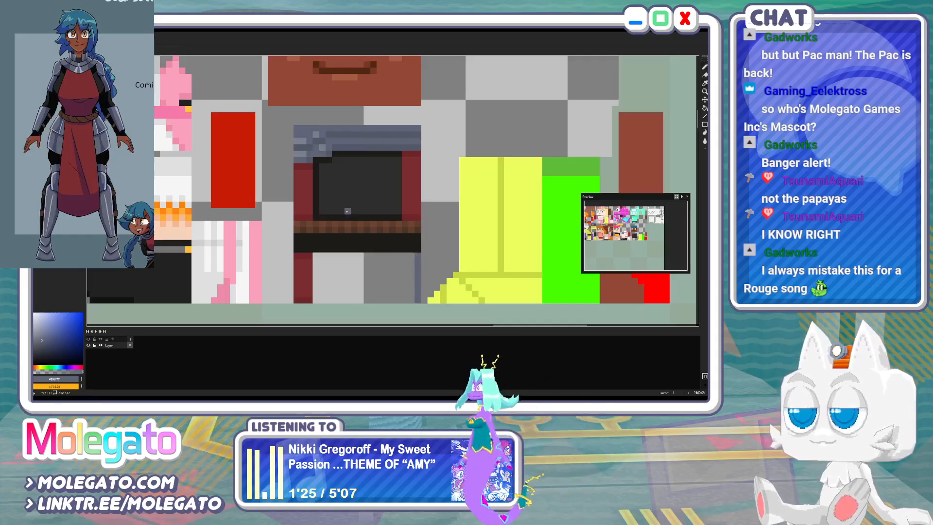
key(ctrl+Tab)
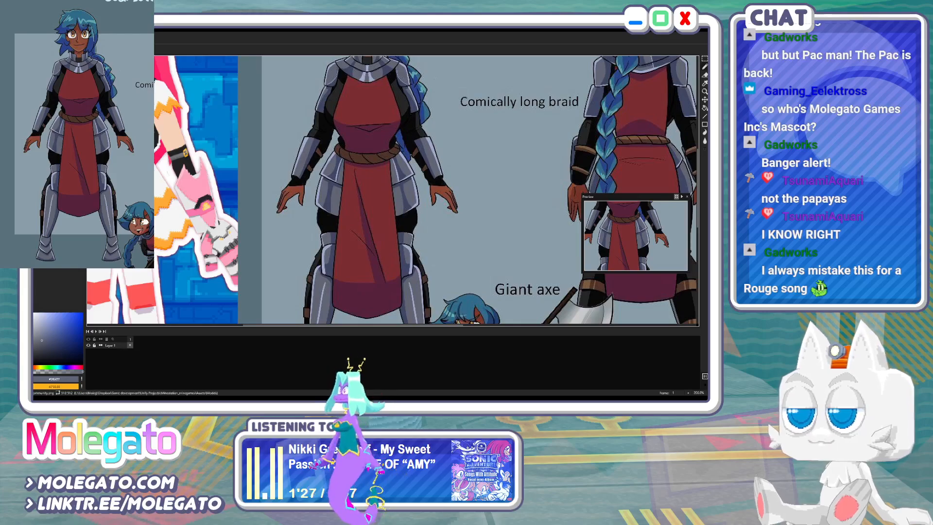
key(ctrl+Tab)
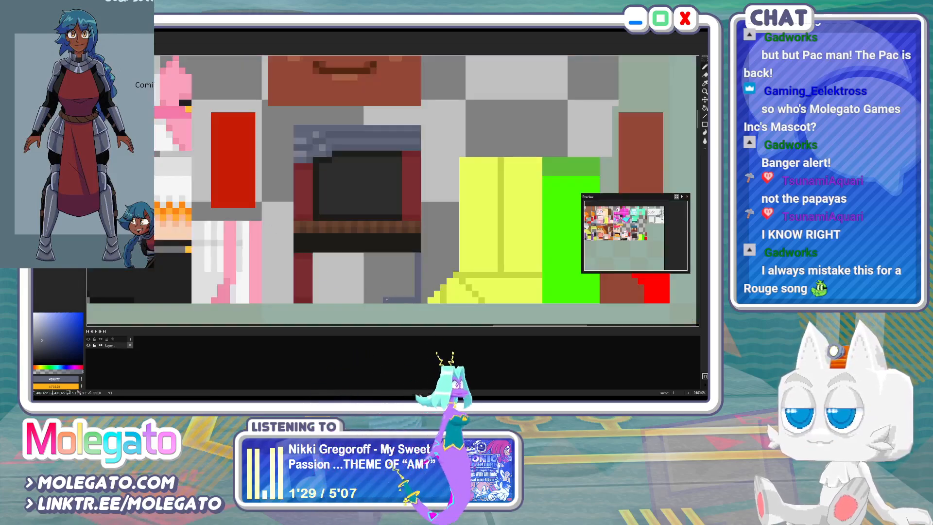
key(g)
click(381, 262)
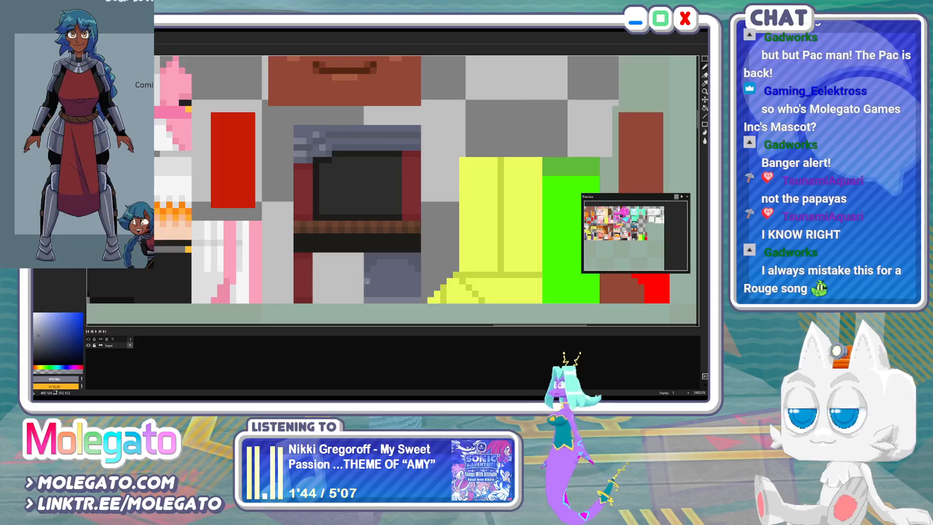
Shade the hip armour panel with lighter and darker blue-grey plate bands and edge pixels, and save the texture
drag(417, 282, 417, 282)
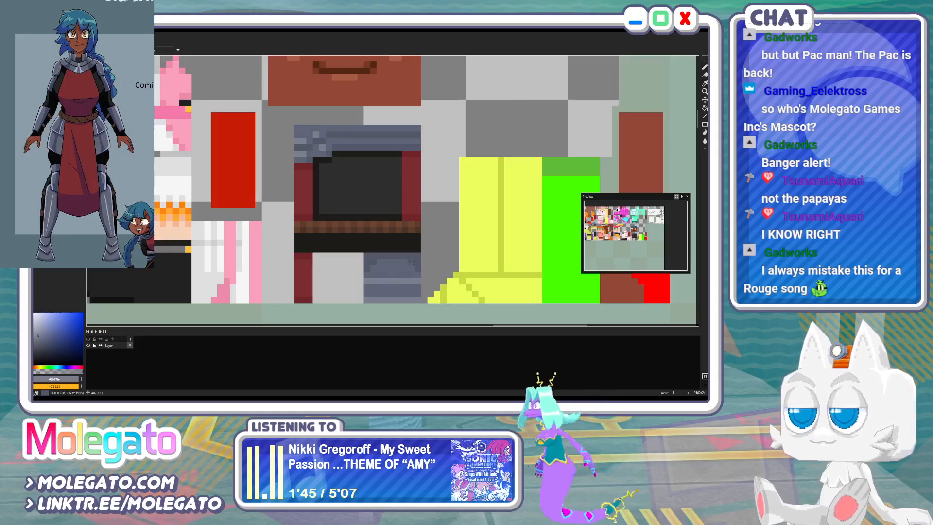
alt+click(414, 289)
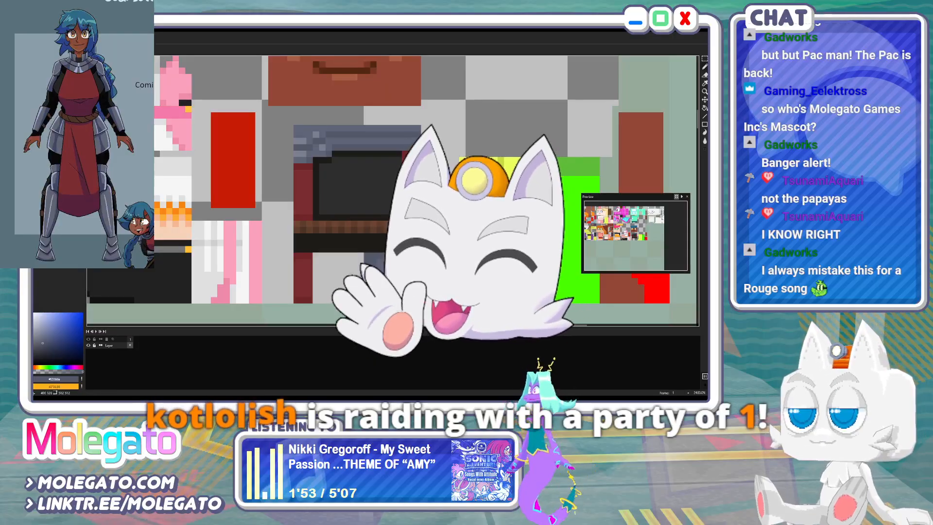
alt+click(412, 293)
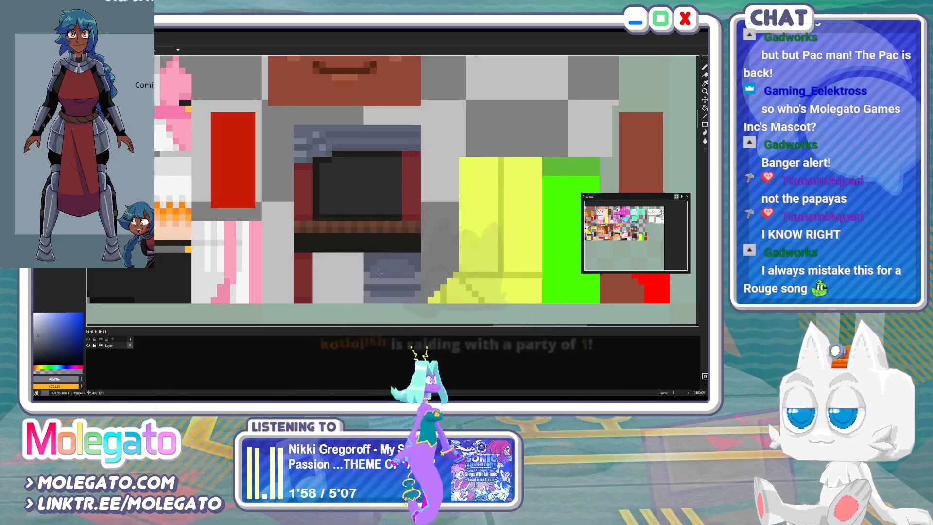
alt+click(370, 283)
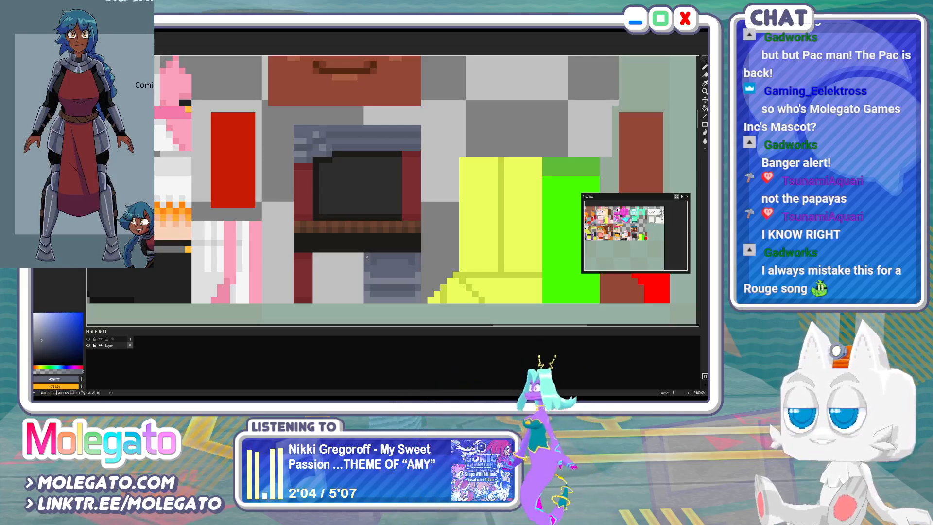
alt+click(415, 270)
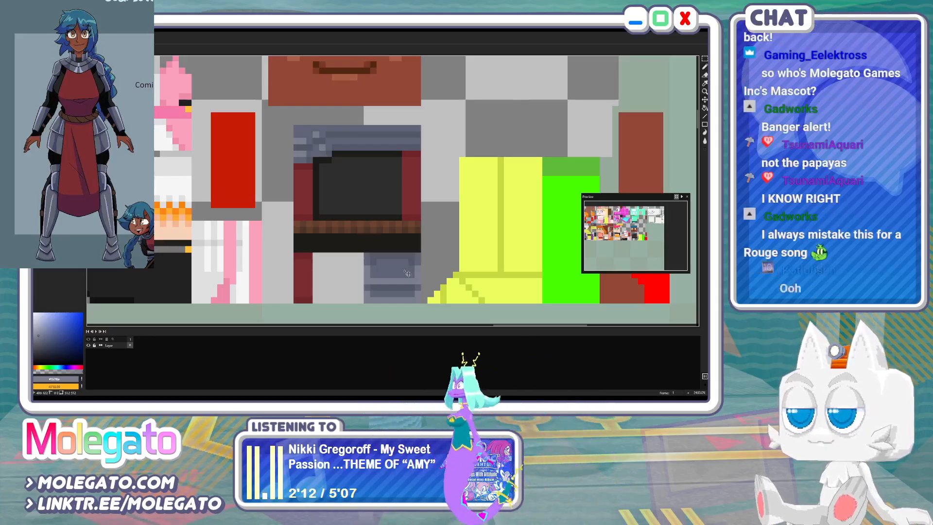
key(ctrl+s)
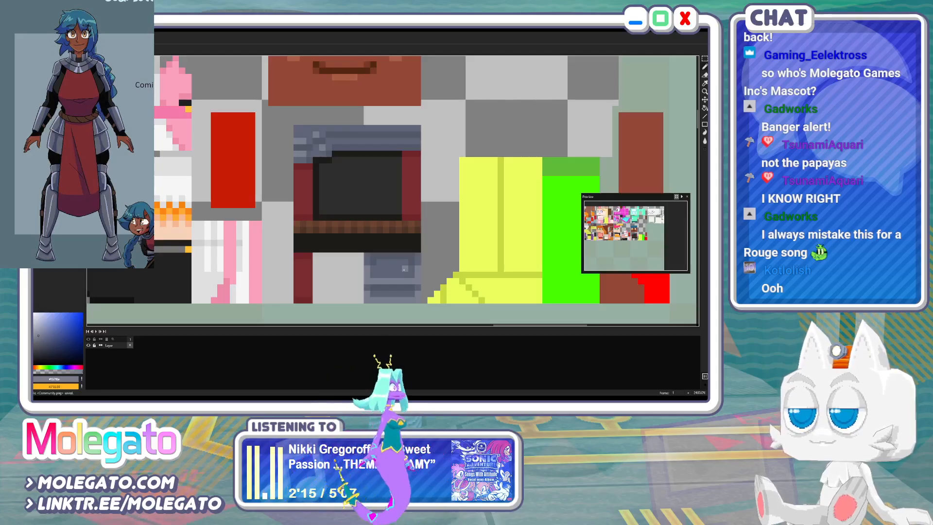
Switch to Blender, reload the texture, and move the front skirt panel's UV corners onto the dark red strip below the belt
key(alt+Tab)
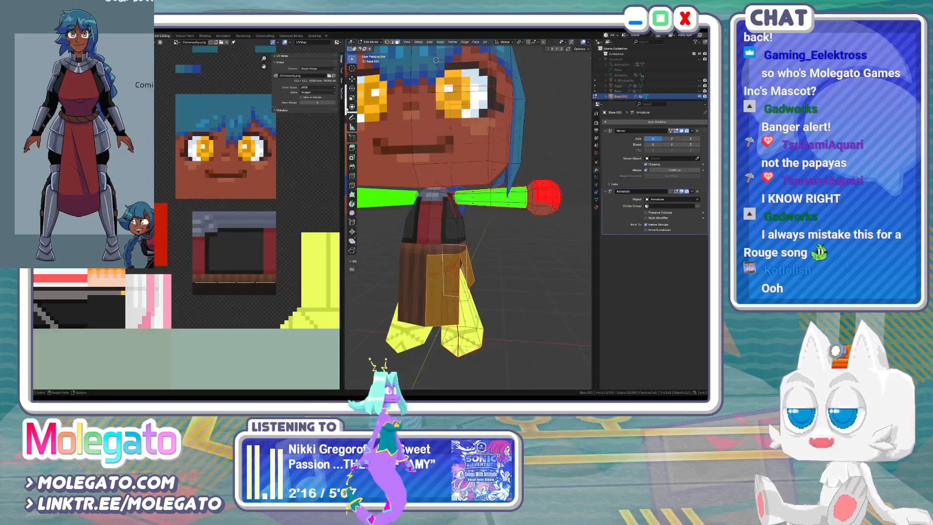
click(333, 76)
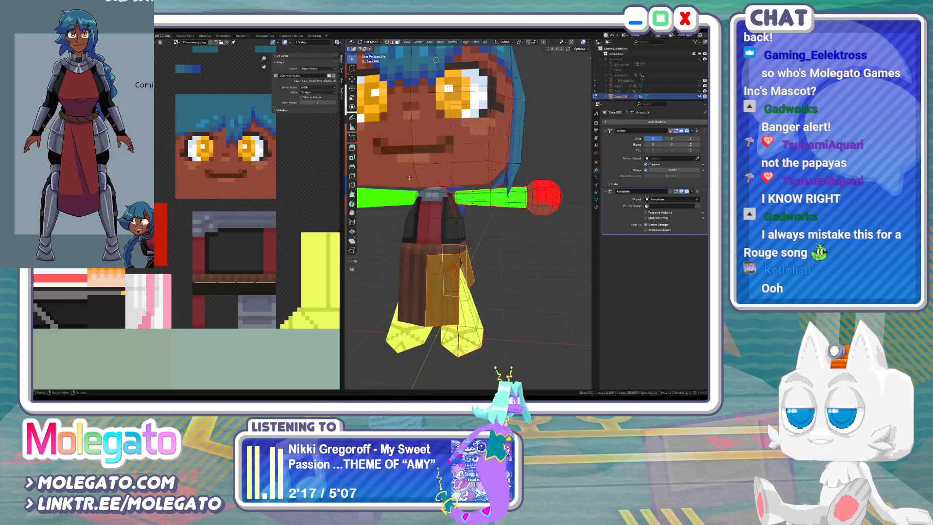
click(442, 285)
click(218, 283)
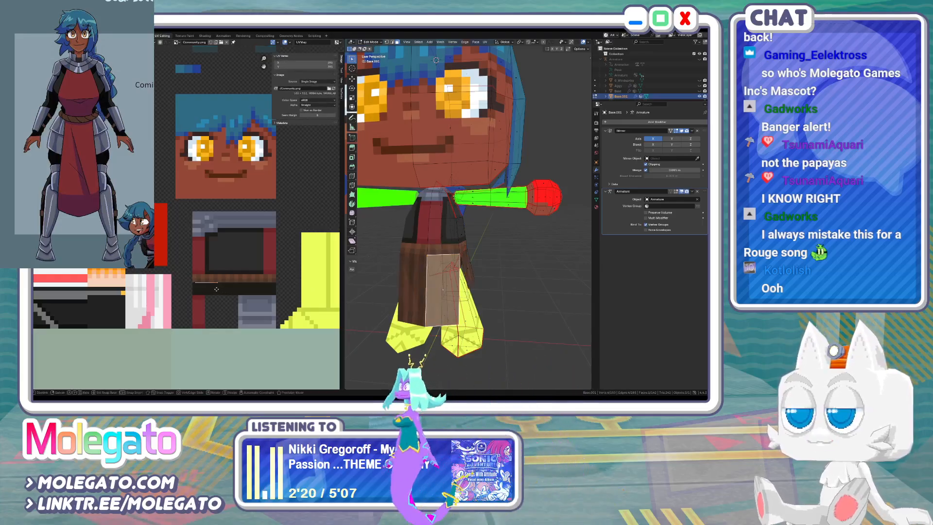
key(g)
key(y)
click(213, 331)
click(198, 302)
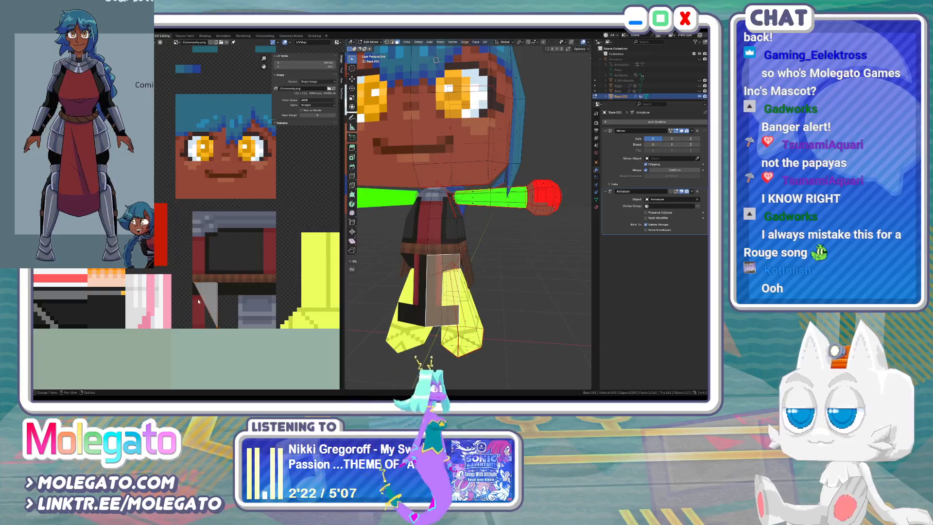
click(183, 329)
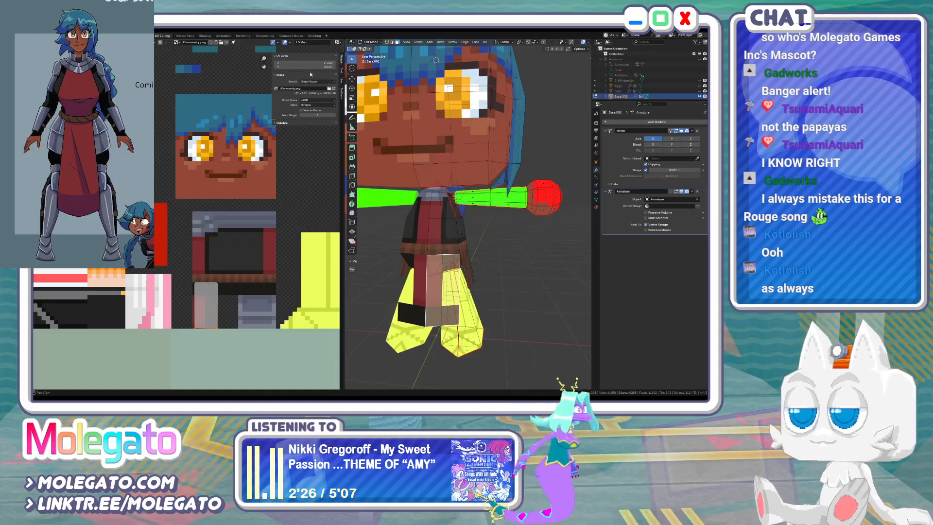
Set the Y coordinate of the front panel's lower UV edge to 384 and move its other end clear of the dark belt band
key(g)
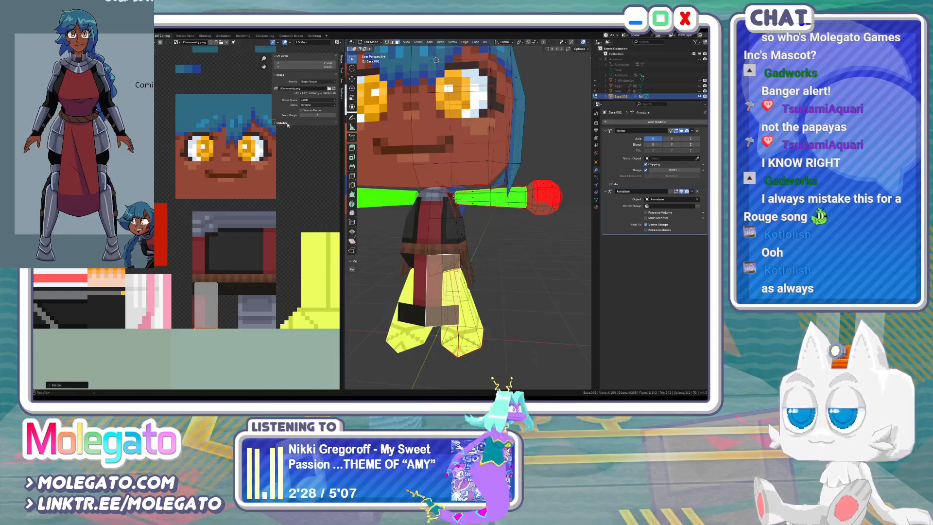
click(314, 66)
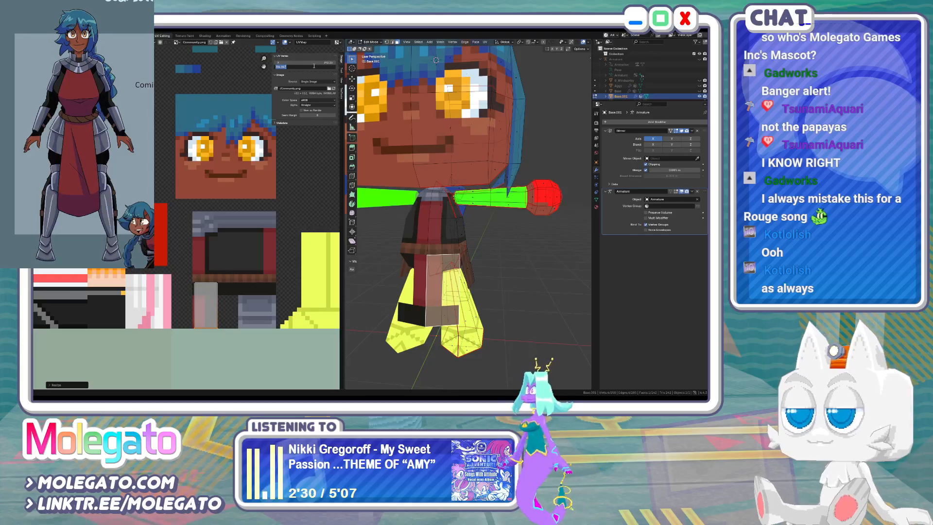
text(384)
key(Return)
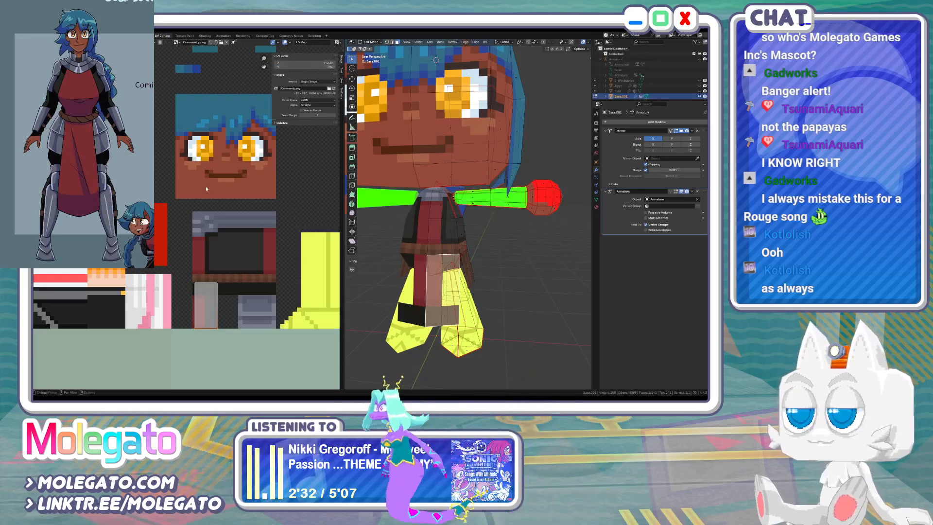
key(g)
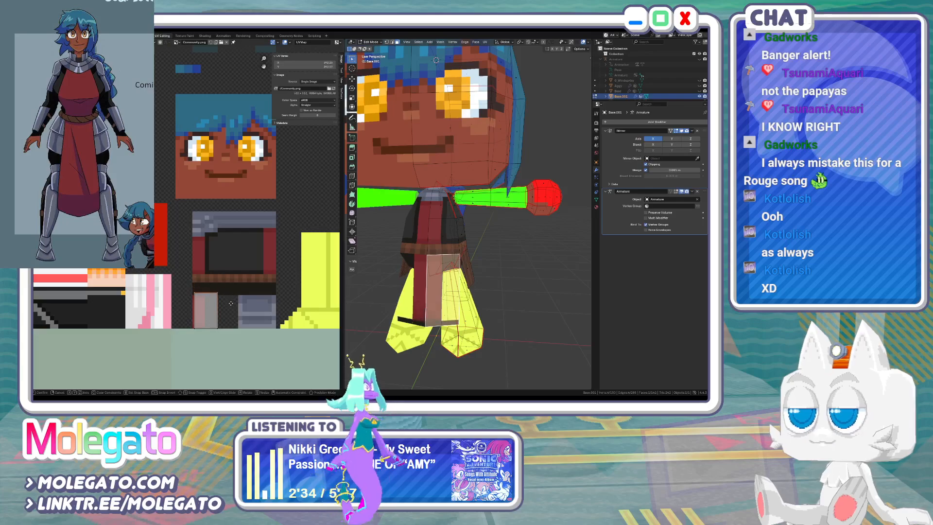
click(231, 305)
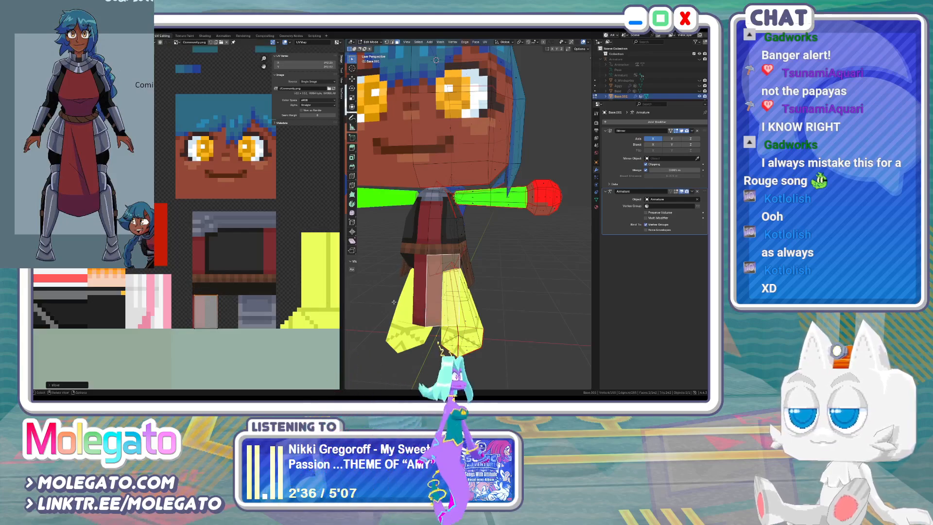
Fine-tune the front panel's UV points along the lower end of the red strip while checking the skirt from the side
scroll(184, 328, up, 2)
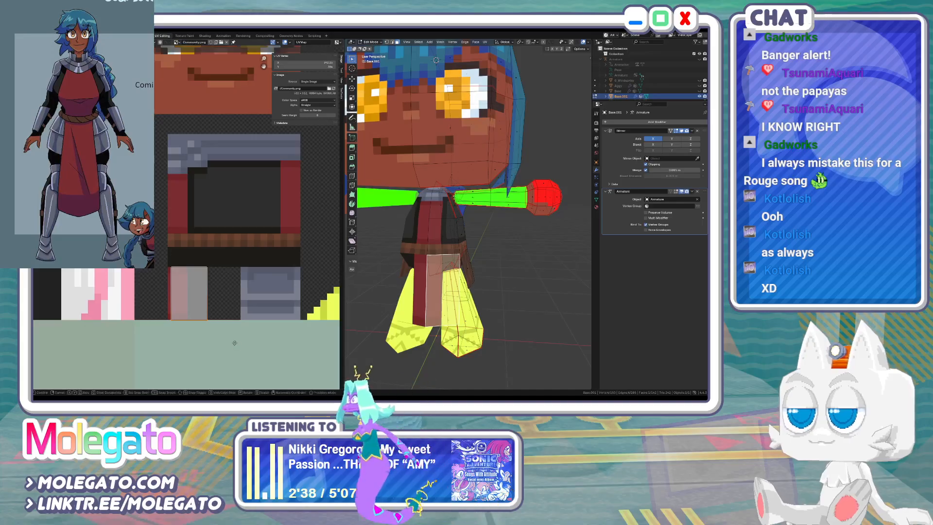
key(Tab)
middle_drag(439, 279, 411, 276)
key(Tab)
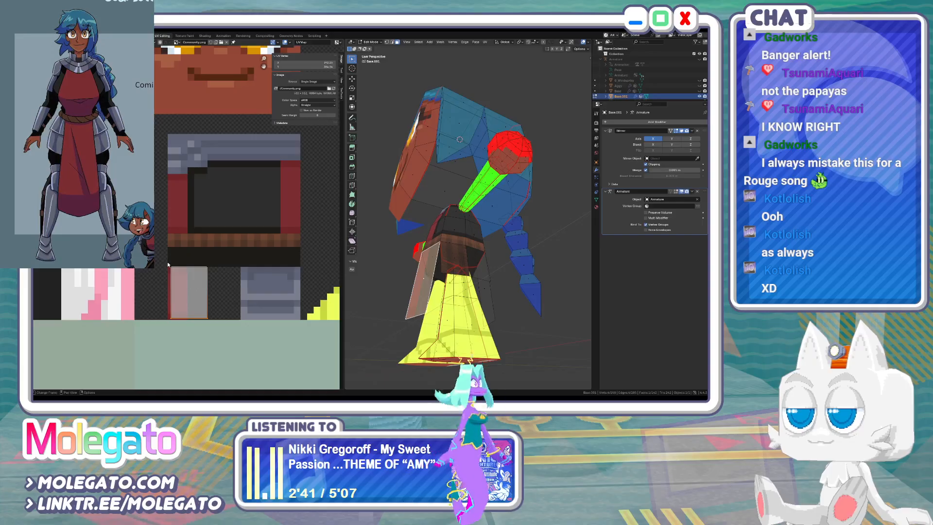
click(225, 278)
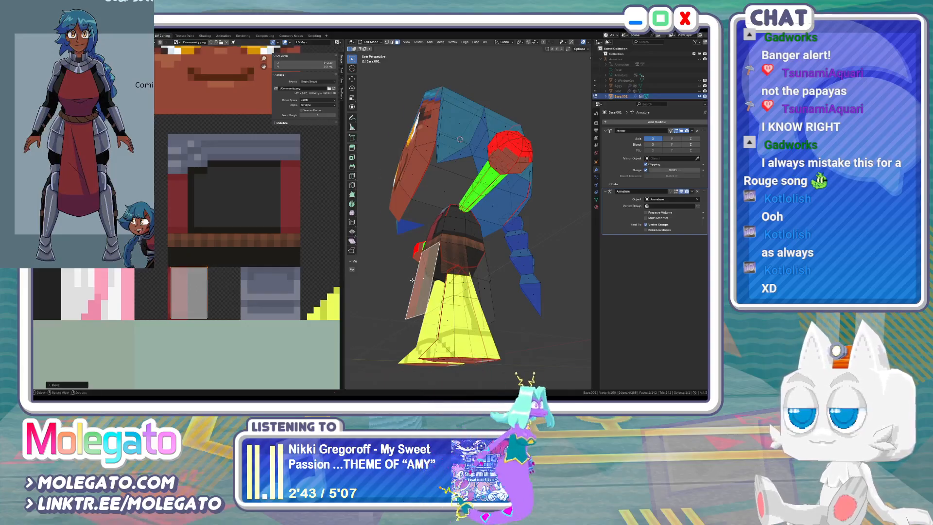
Select the back skirt panel and move its UV corners from the belt area onto the dark red strip
key(Tab)
middle_drag(419, 284, 501, 280)
key(Tab)
click(501, 281)
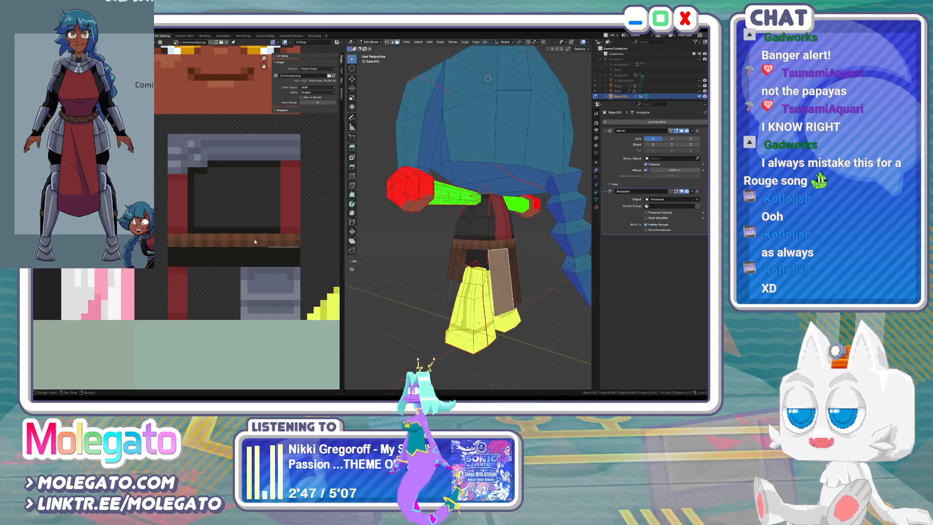
click(318, 253)
key(g)
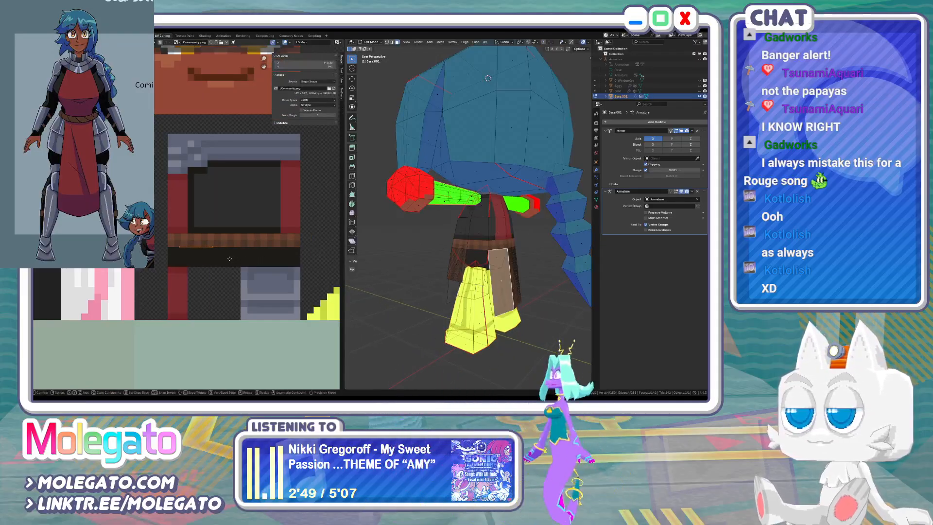
click(216, 262)
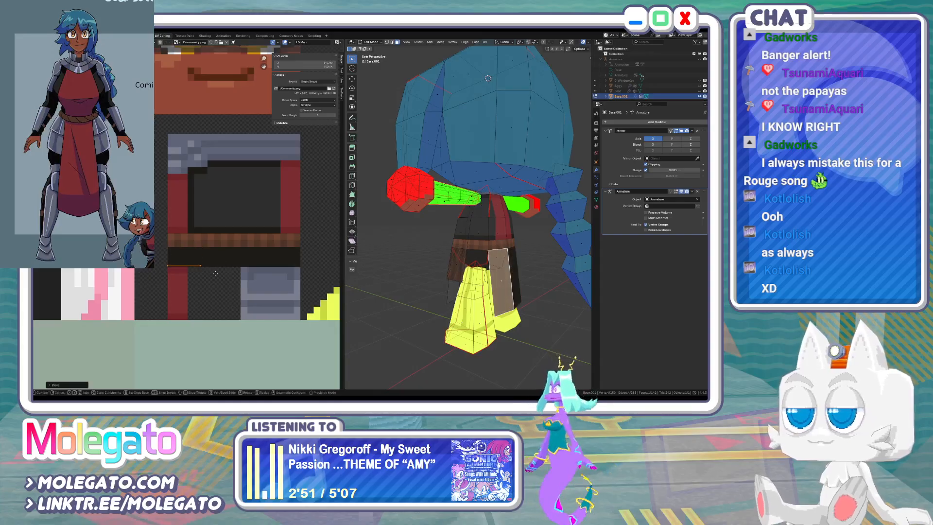
drag(203, 271, 203, 327)
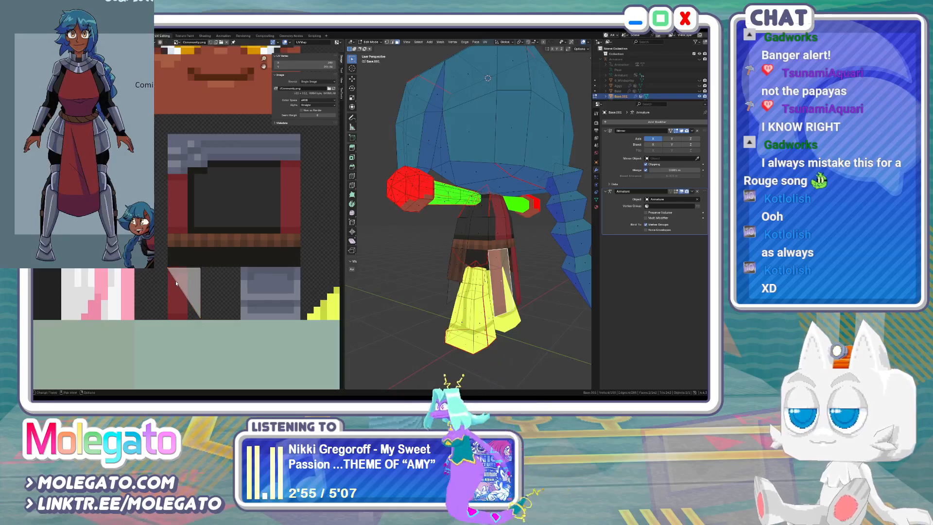
key(g)
click(175, 316)
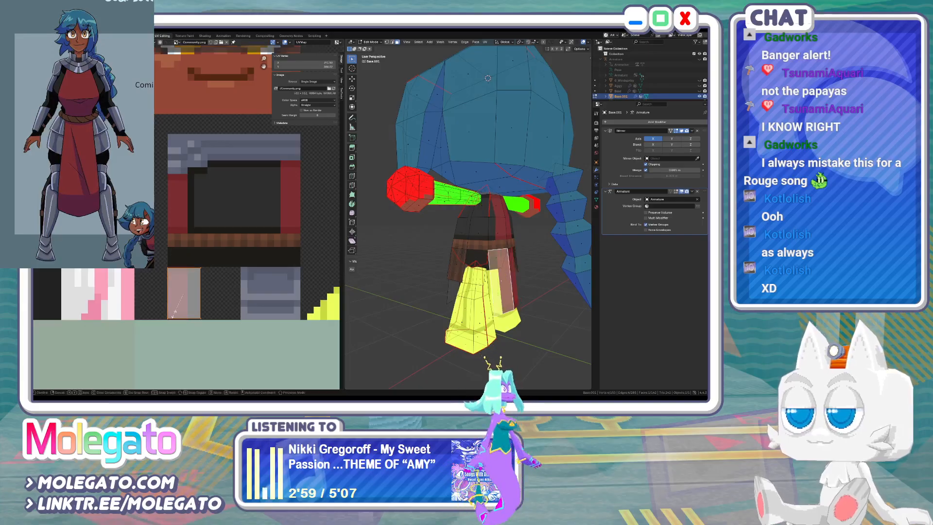
Select the narrow outer face of the hip plate and move its UVs onto the grey armour plate texture
key(Tab)
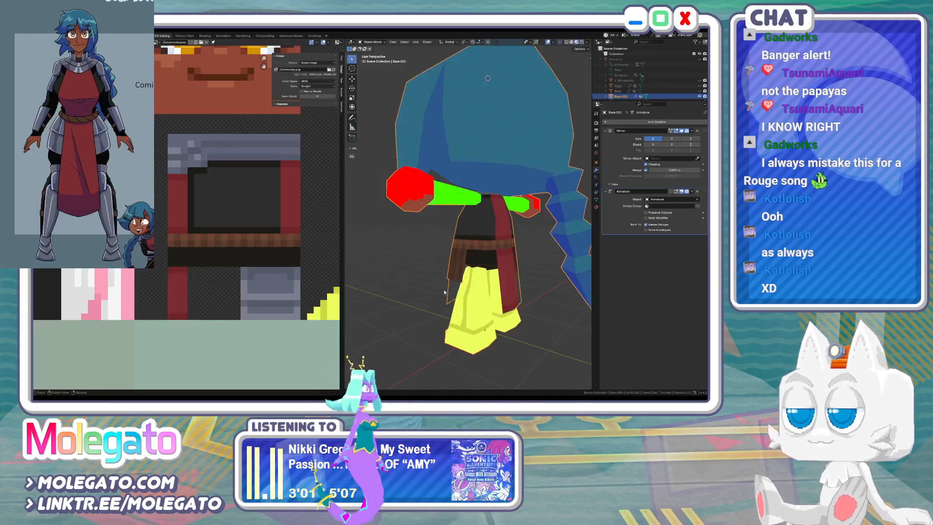
key(KP_1)
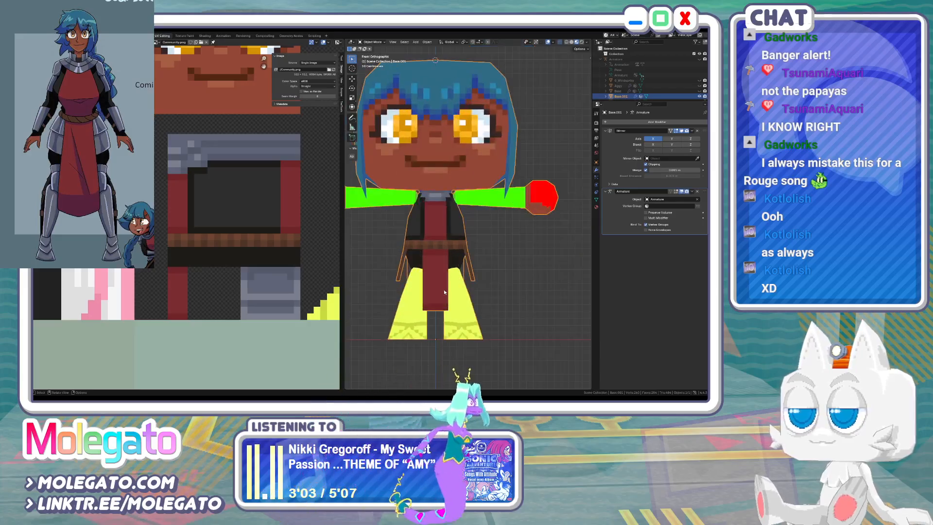
key(Tab)
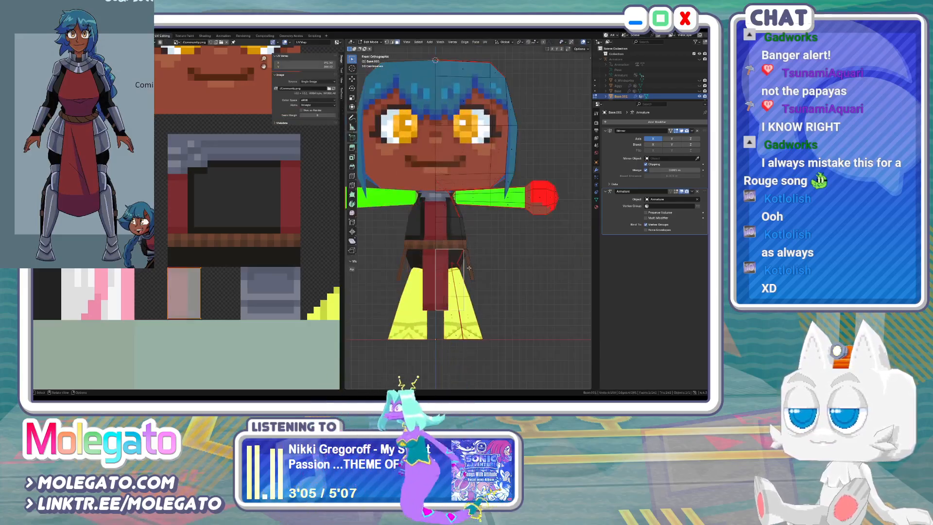
click(469, 267)
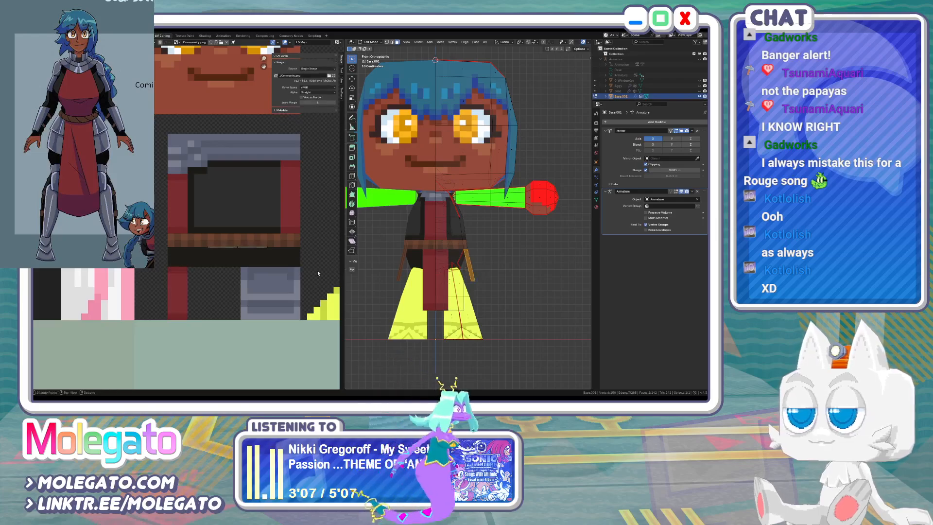
click(232, 244)
key(g)
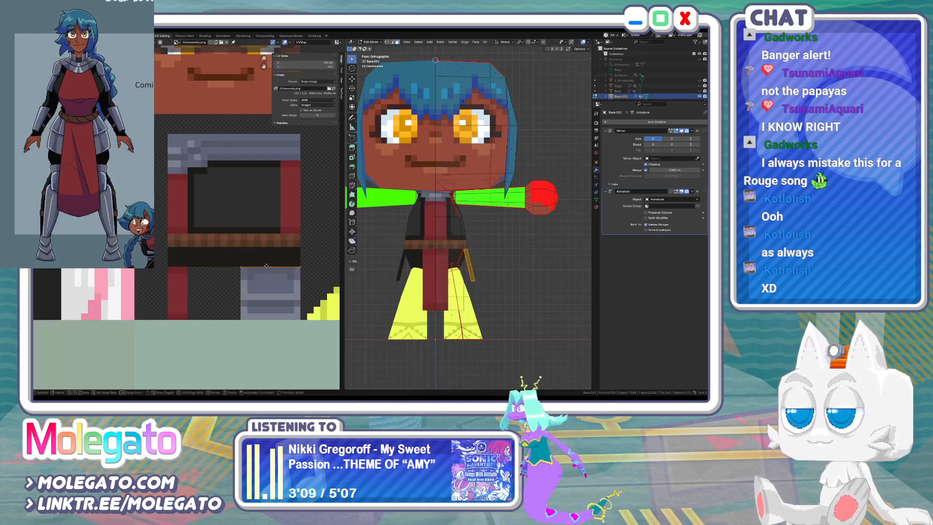
key(y)
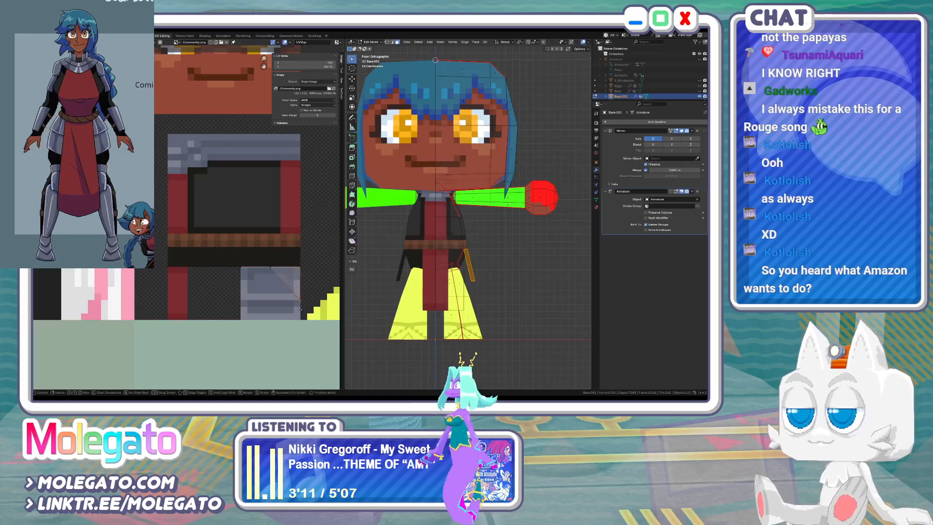
click(300, 328)
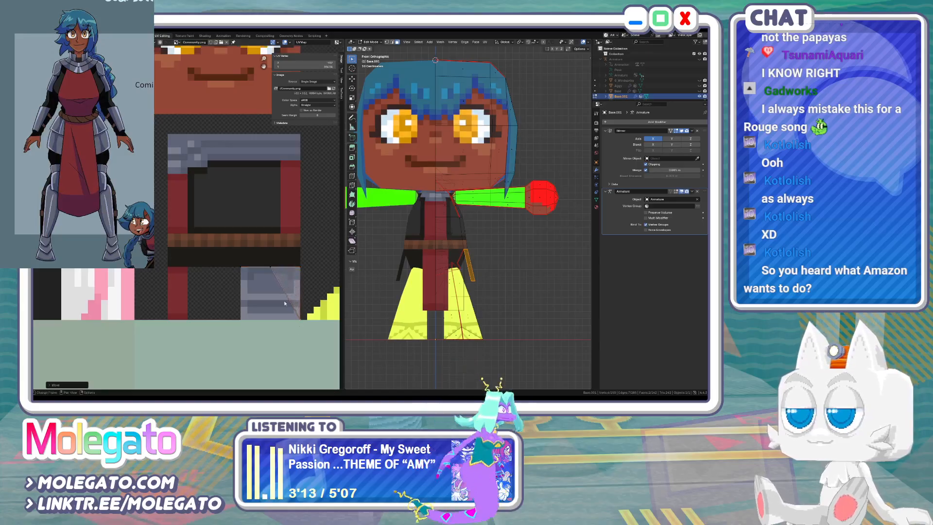
Position the hip plate's remaining UV corners so its faces cover the grey armour plate texture
click(274, 276)
key(g)
right_click(273, 276)
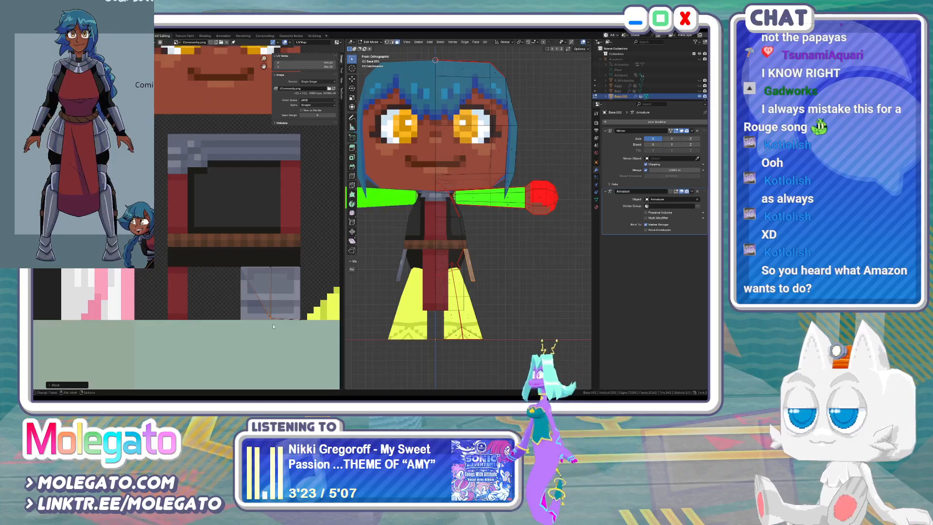
click(246, 277)
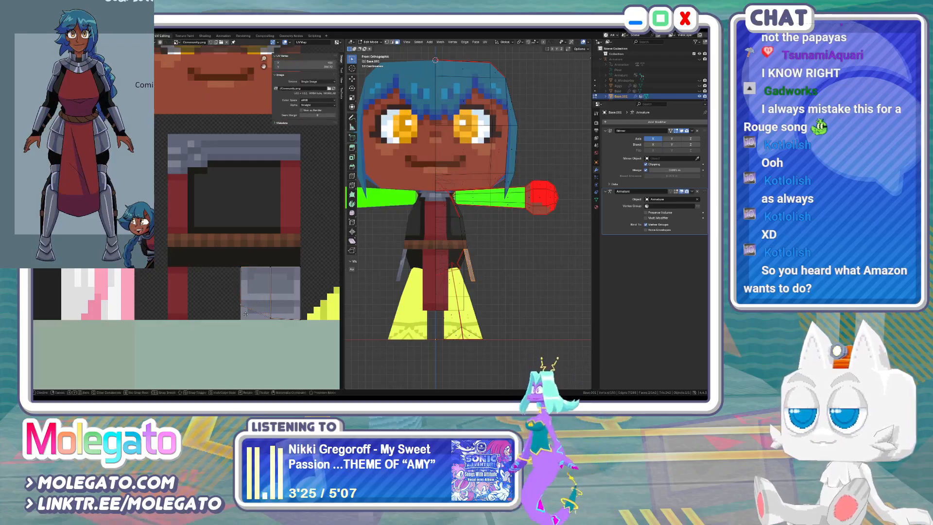
click(312, 337)
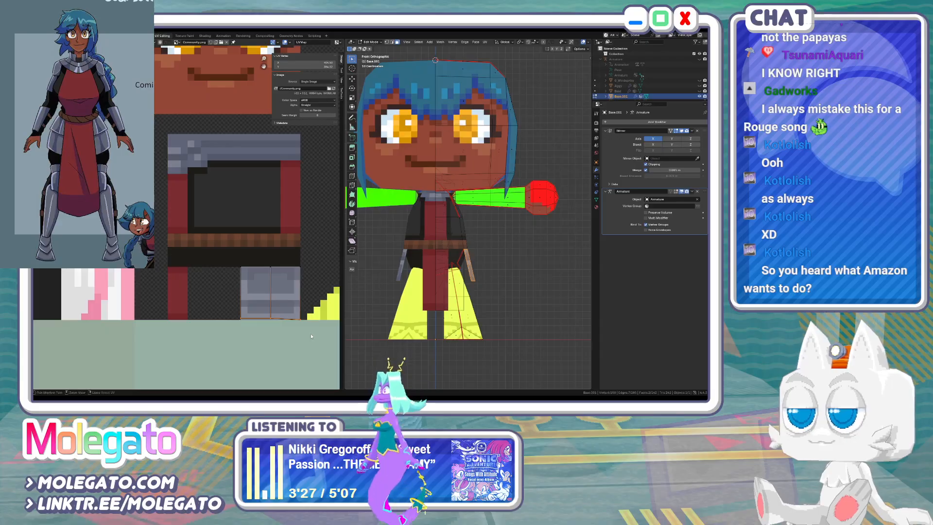
Snap the selected UVs of the hip plate, then shift their shared middle edge by -0.5 along X
key(shift+s)
click(264, 334)
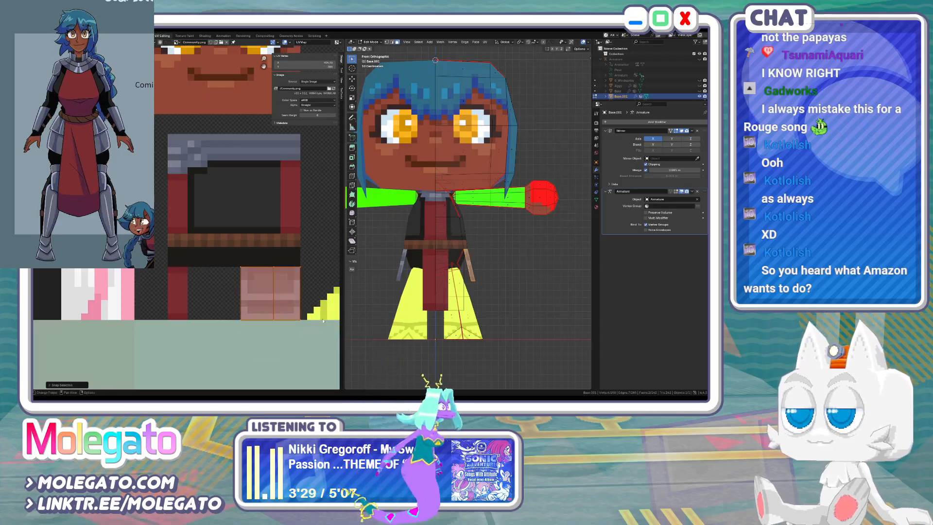
drag(280, 339, 279, 339)
text(gx-.5)
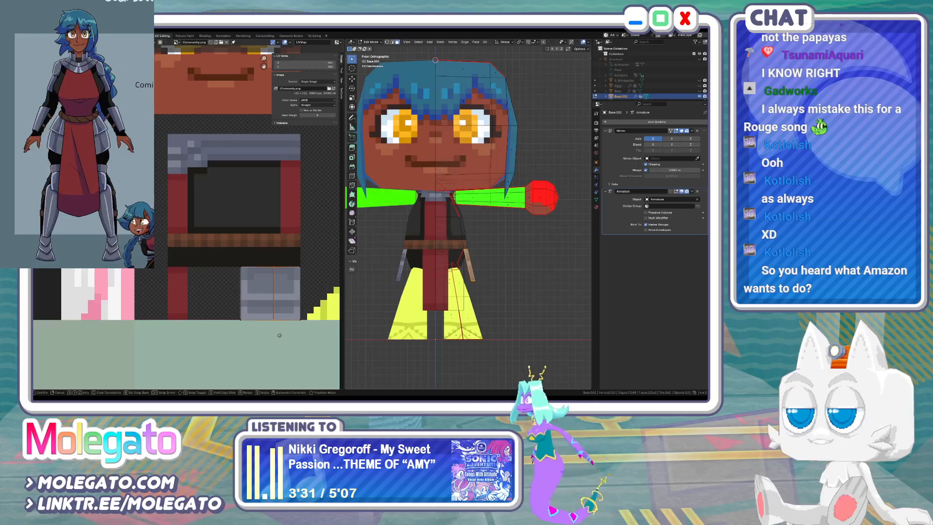
key(Return)
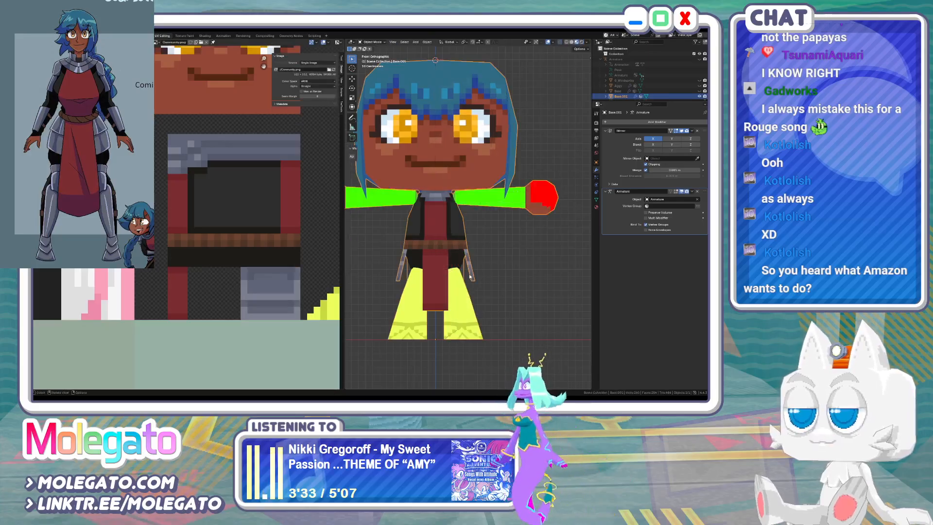
middle_drag(439, 262, 364, 276)
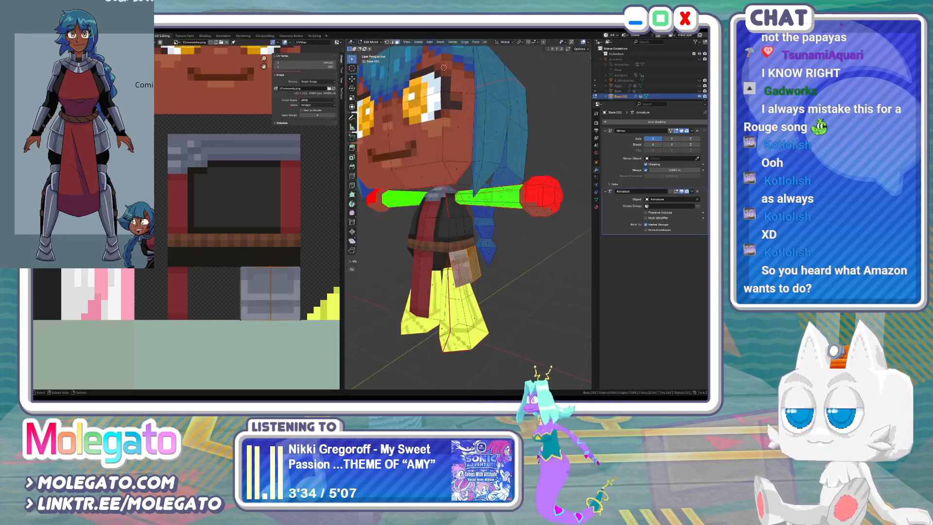
key(r)
click(281, 287)
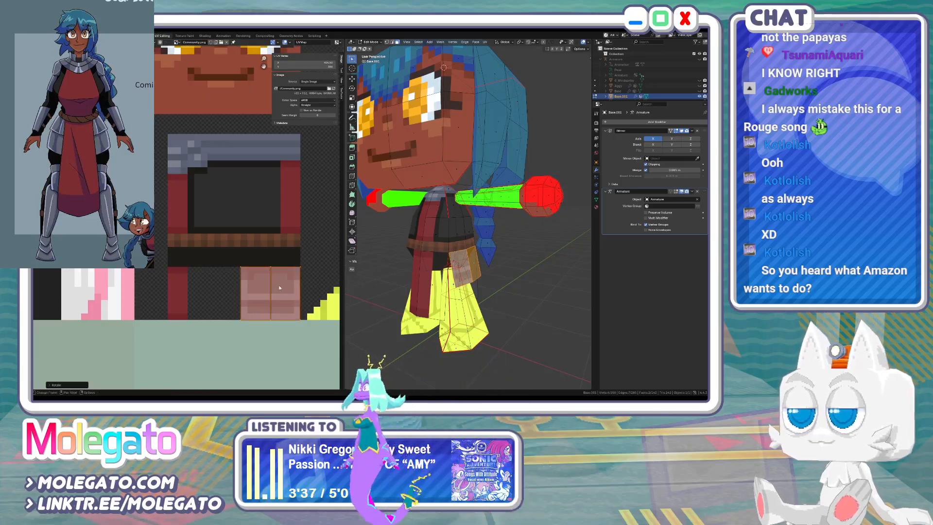
key(ctrl+z)
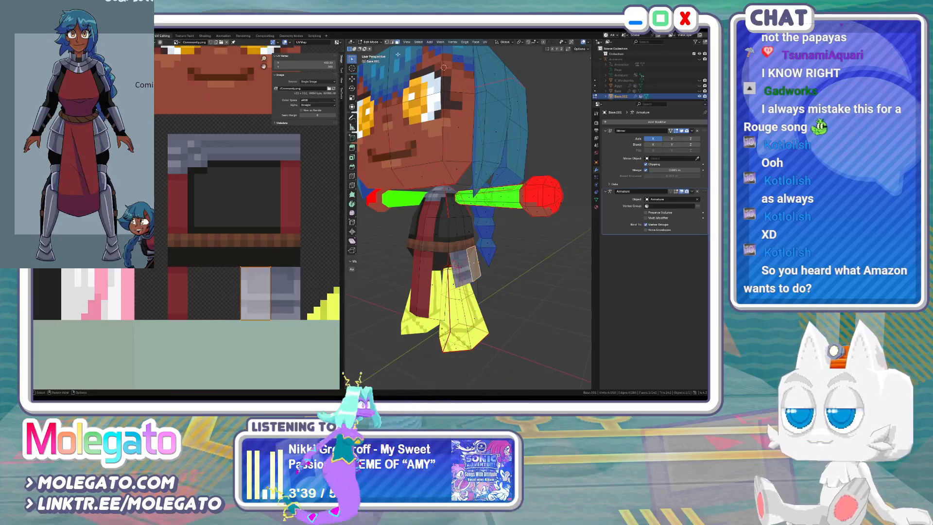
Flip the normals of the selected hip plate face and check the shading in Object Mode
click(441, 42)
mouse_move(454, 134)
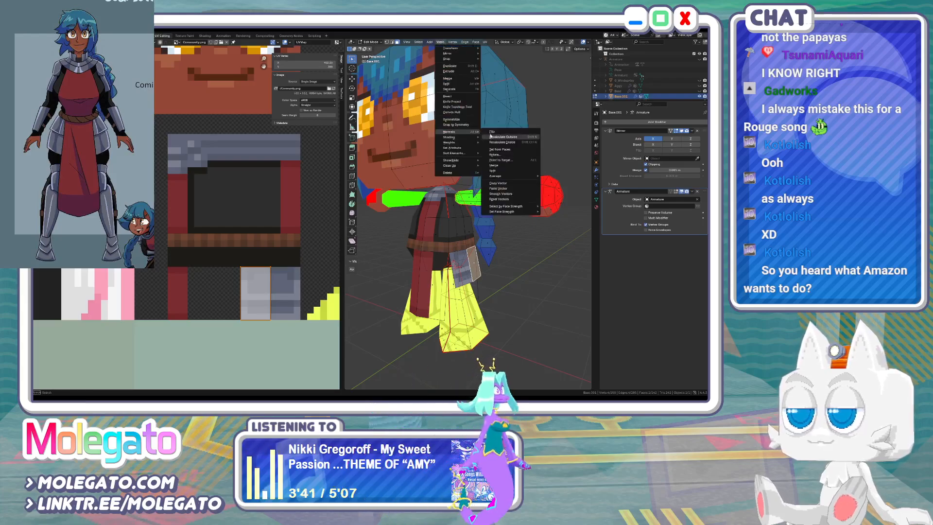
click(492, 133)
key(Tab)
mouse_move(525, 260)
middle_down()
mouse_move(407, 275)
mouse_move(529, 262)
mouse_move(524, 268)
middle_up()
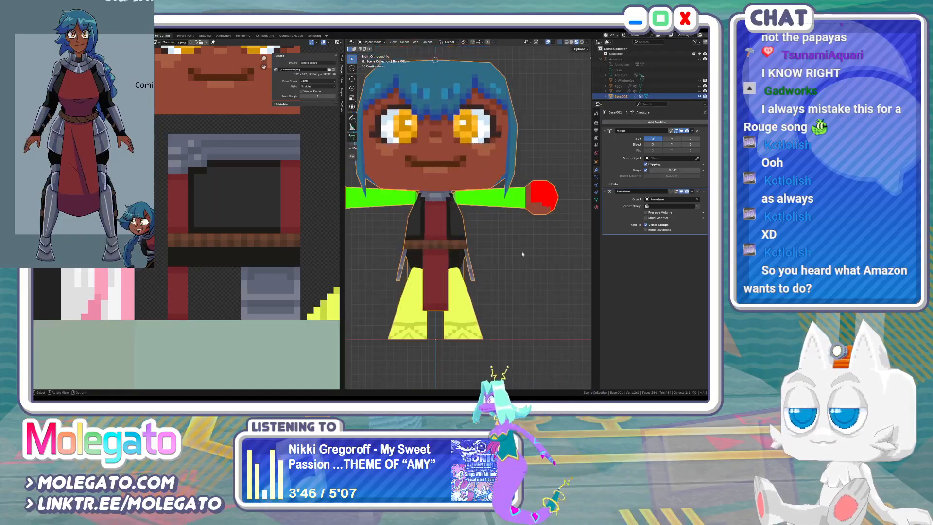
Hide the braid, select the belt's lower vertices together with the hip plate, and lower them along Z in side view
key(Tab)
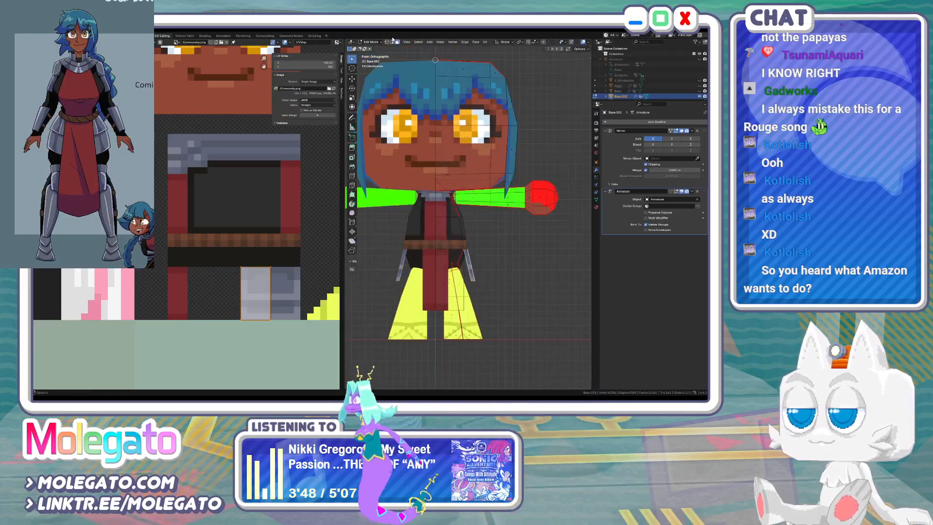
click(387, 43)
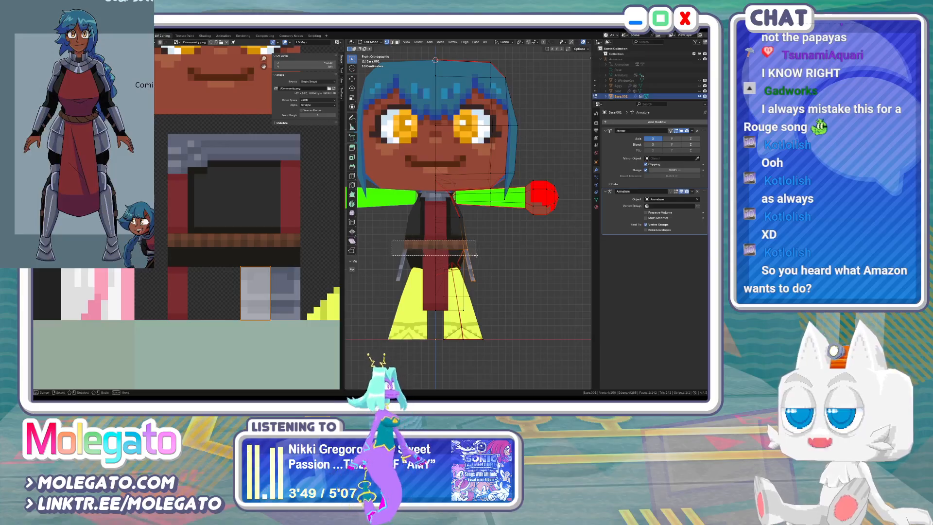
key(KP_3)
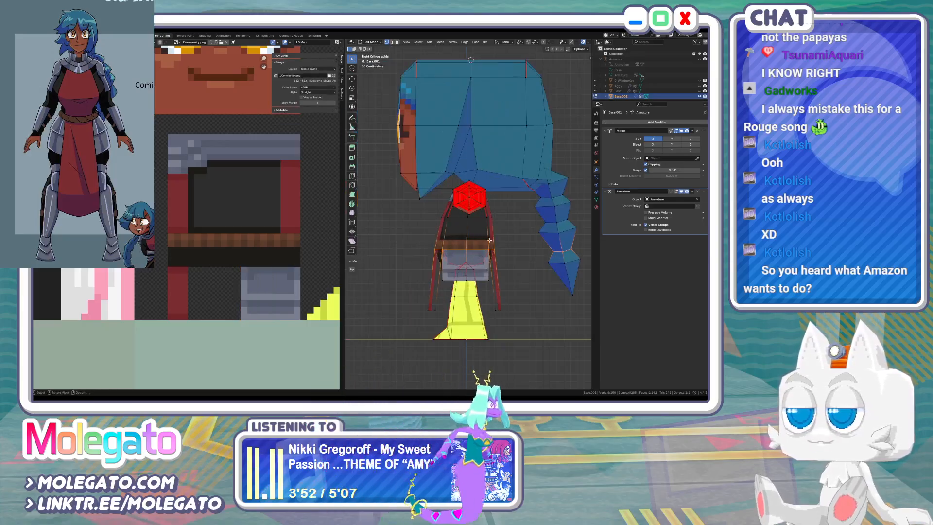
scroll(546, 241, down, 1)
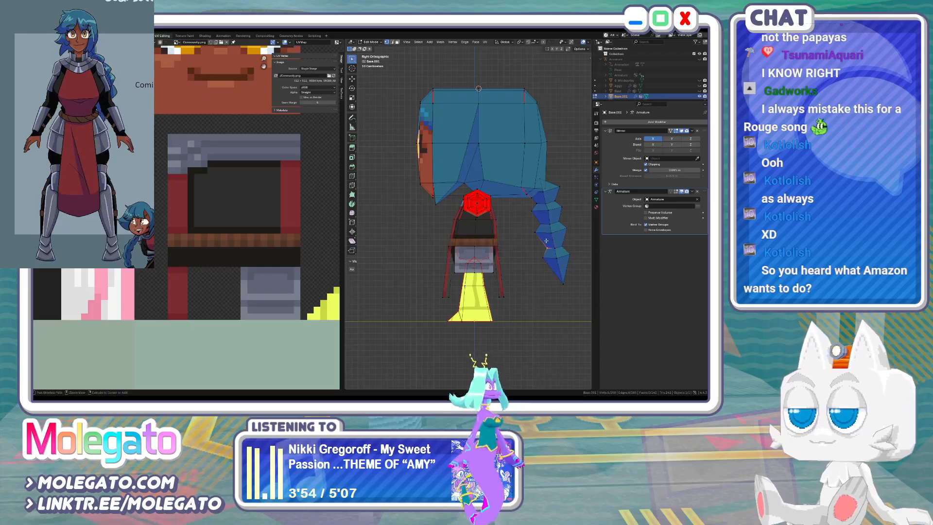
key(h)
drag(440, 242, 512, 252)
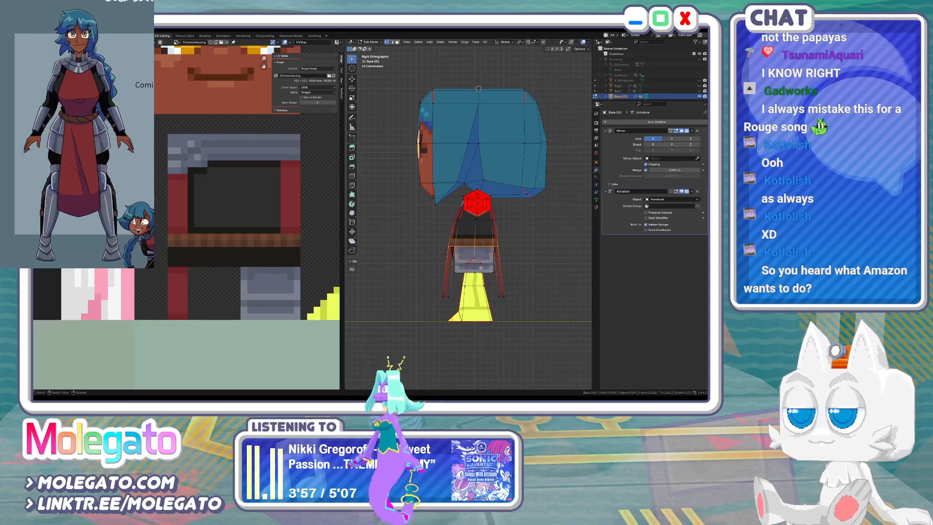
drag(447, 270, 501, 276)
key(g)
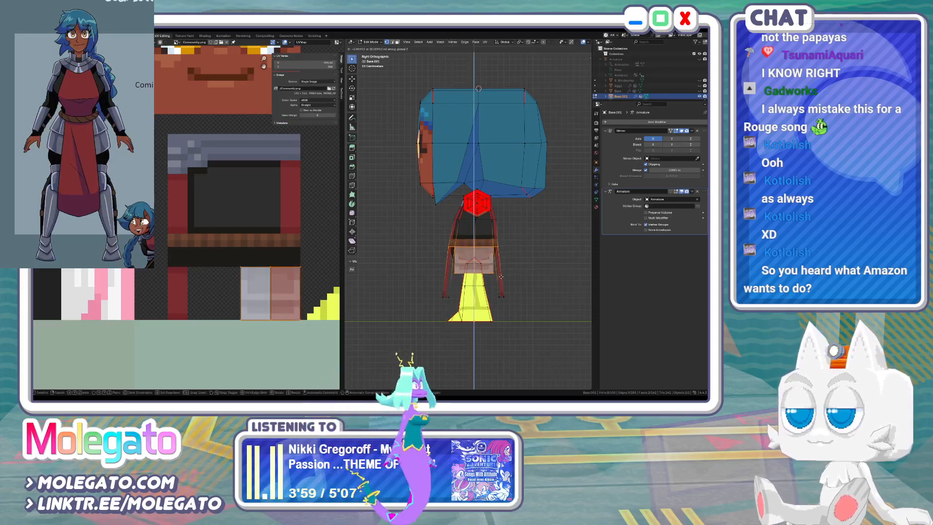
click(502, 289)
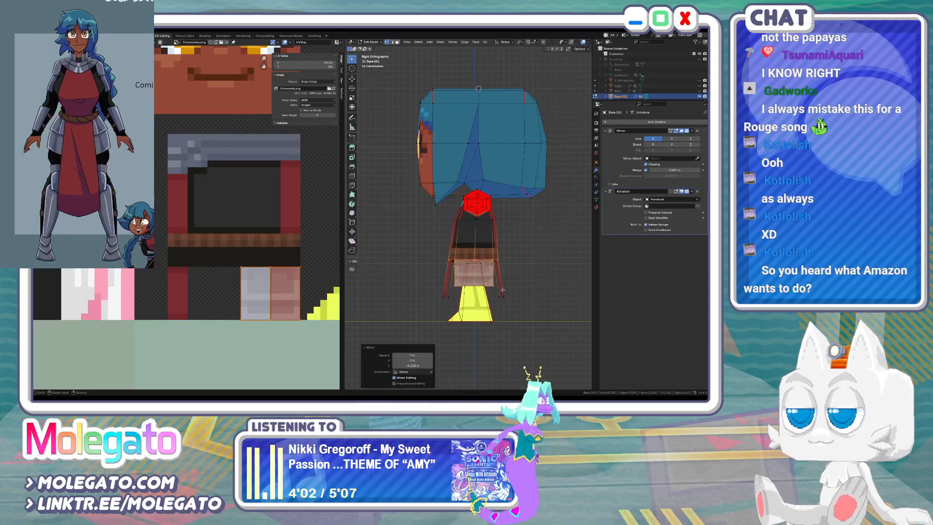
Reveal the hidden braid, move the belt's lower edge slightly down along Z, and check the body from side and front
key(KP_1)
scroll(501, 273, up, 2)
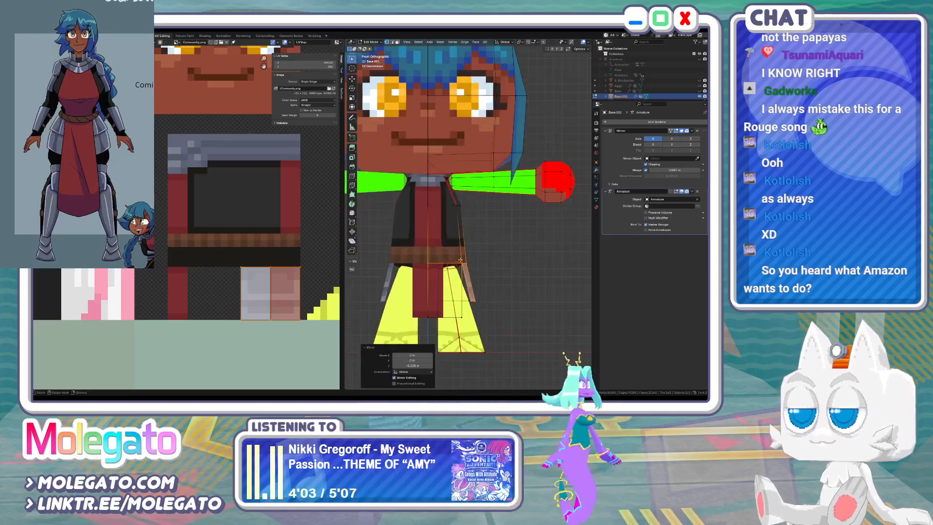
key(h)
key(alt+h)
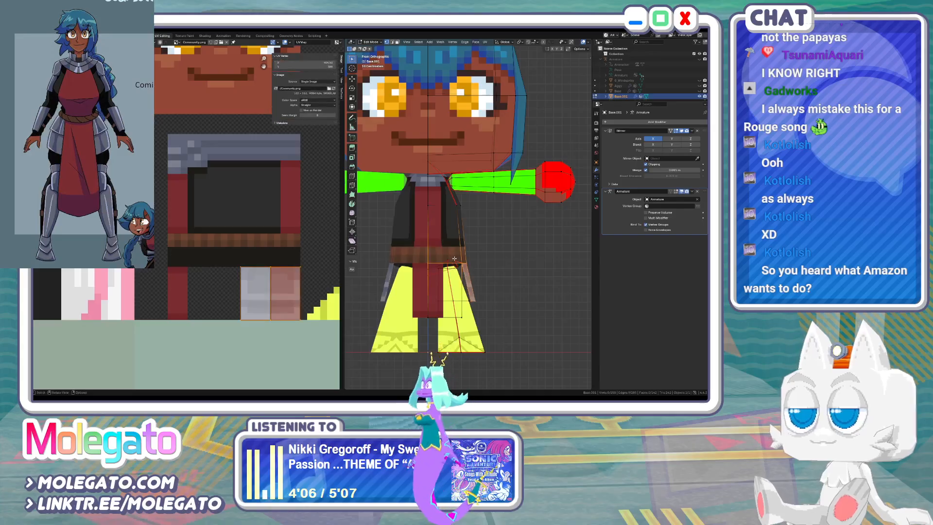
key(g)
key(z)
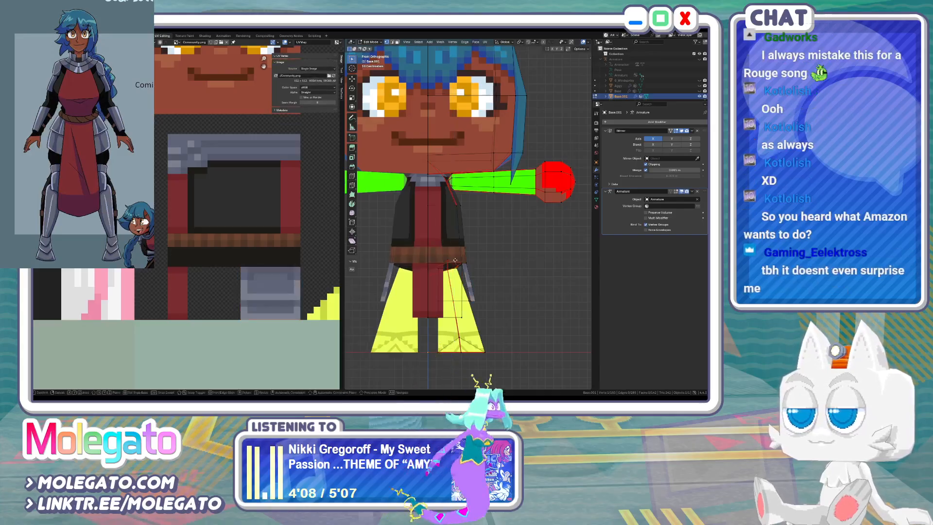
click(457, 266)
key(Tab)
scroll(470, 273, down, 3)
key(KP_3)
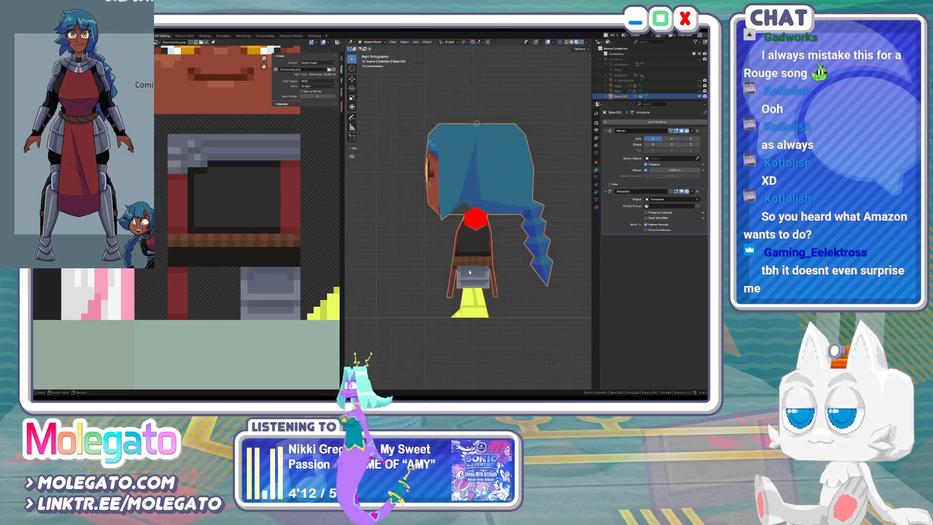
key(KP_1)
Adjust the torso's side edge slightly along X, save the file, and review the model from the side and front
key(Tab)
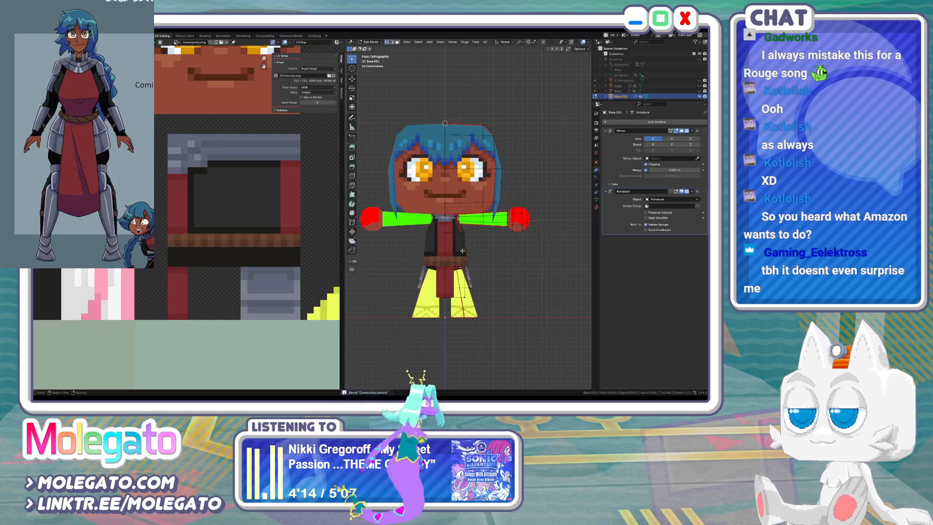
scroll(470, 273, up, 2)
key(g)
key(x)
click(474, 237)
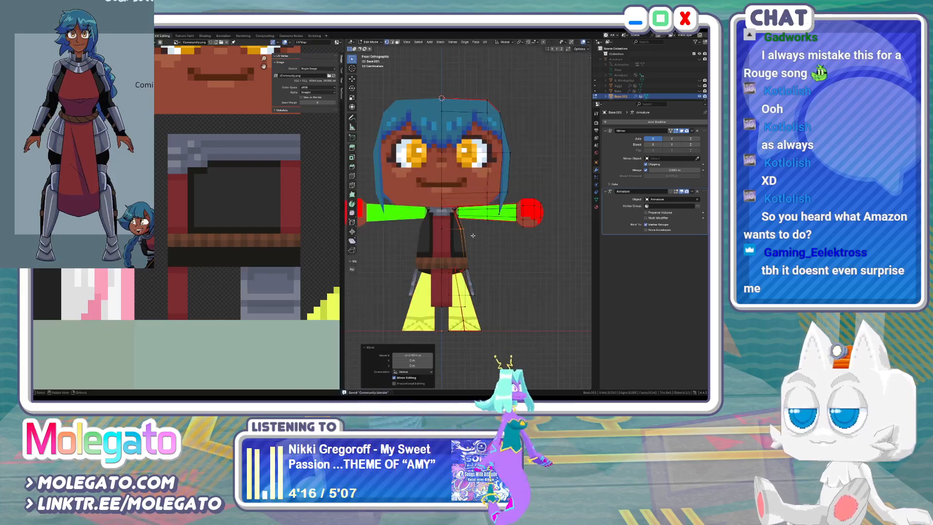
key(Tab)
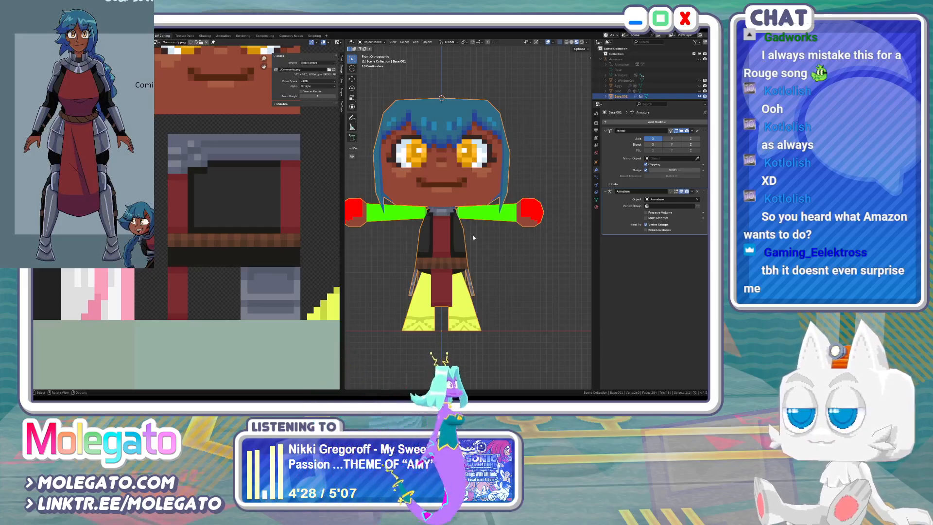
key(ctrl+s)
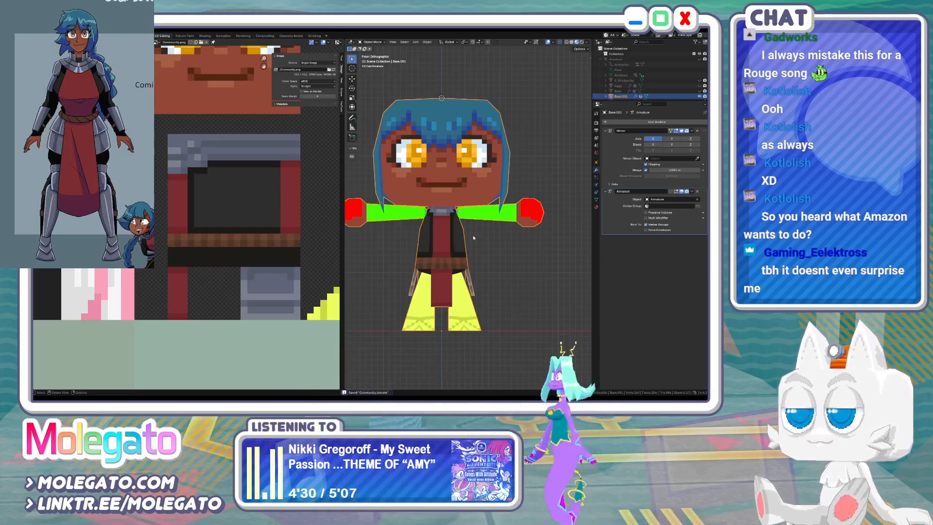
key(KP_3)
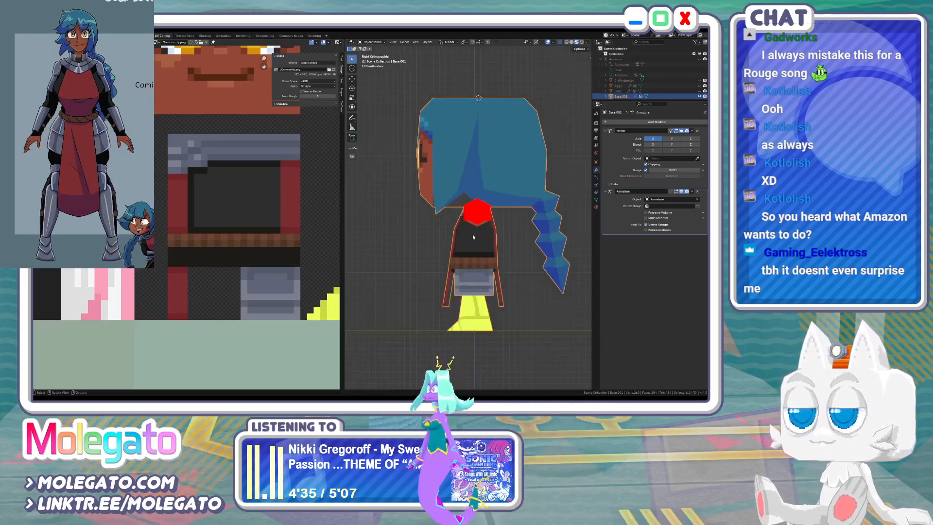
key(KP_1)
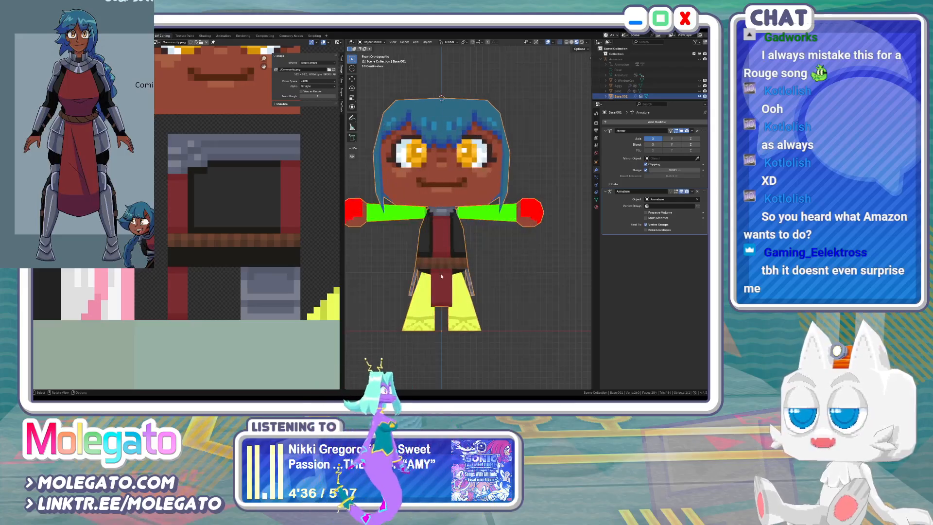
Raise the lower edge of the red front cloth slightly, save the file, and check the model from the side and front
key(Tab)
key(Tab)
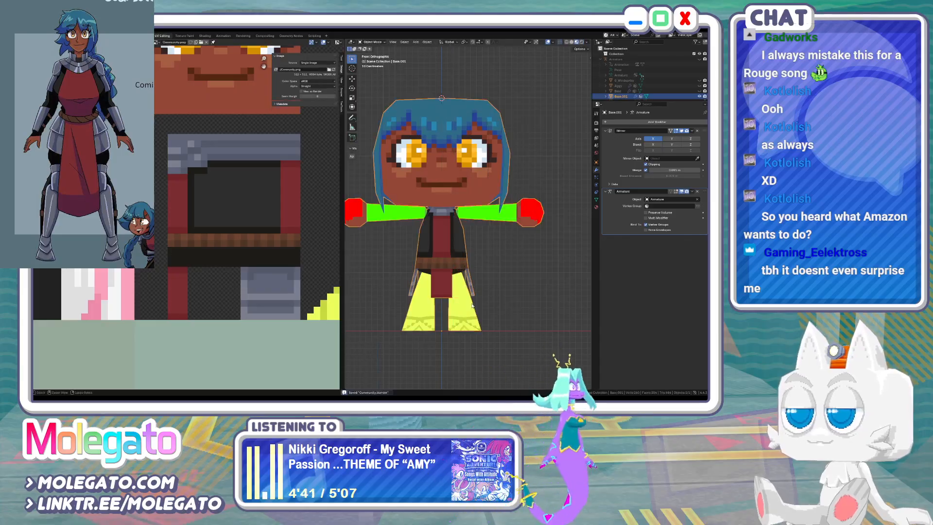
key(ctrl+s)
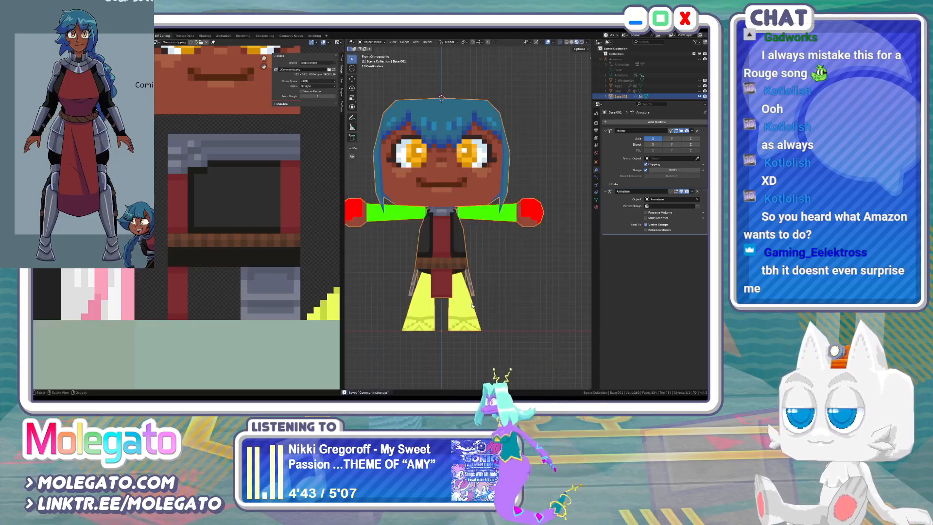
key(KP_3)
key(KP_1)
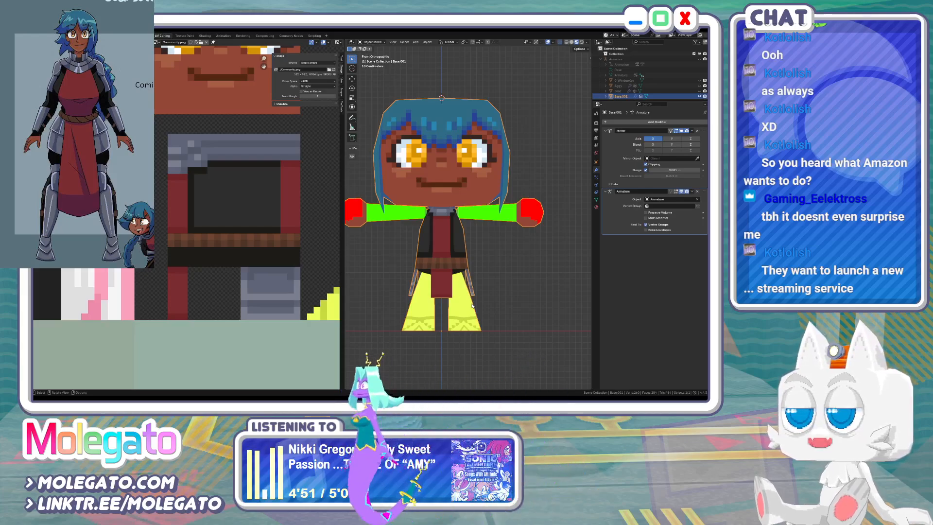
key(ctrl+s)
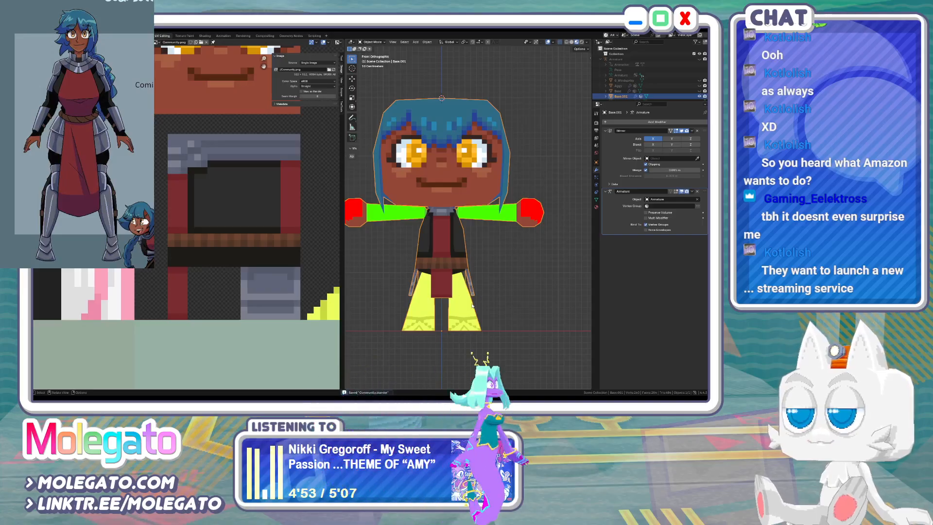
Switch to Aseprite and compare the character reference drawing with the yellow leg area of the texture
key(alt+Tab)
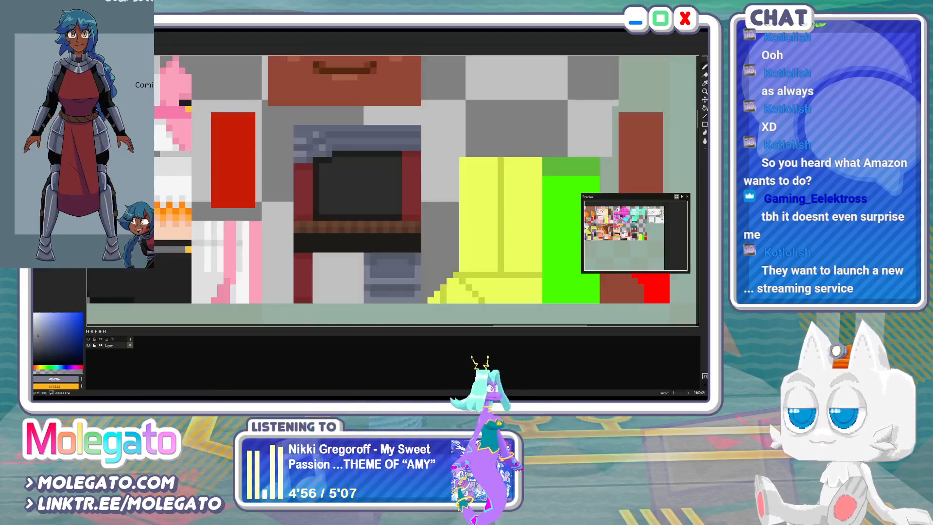
click(127, 40)
scroll(348, 208, down, 1)
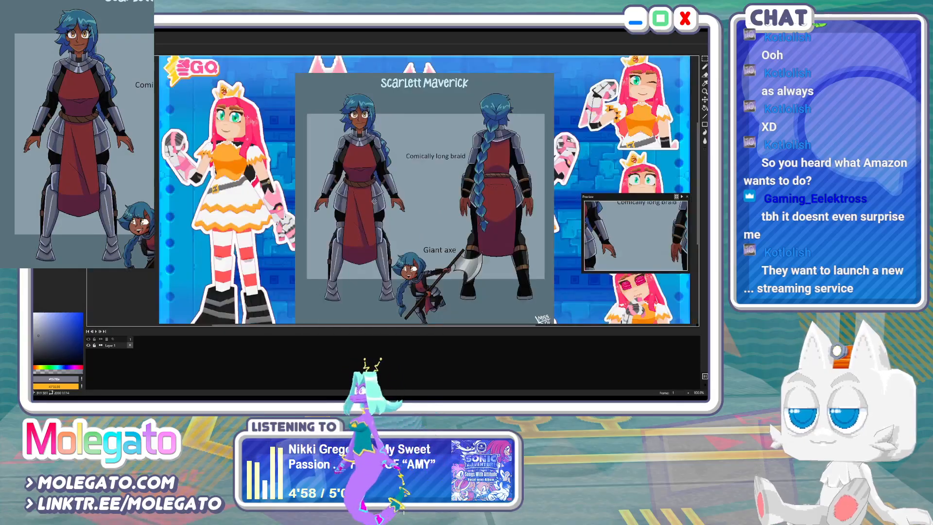
middle_drag(375, 202, 386, 215)
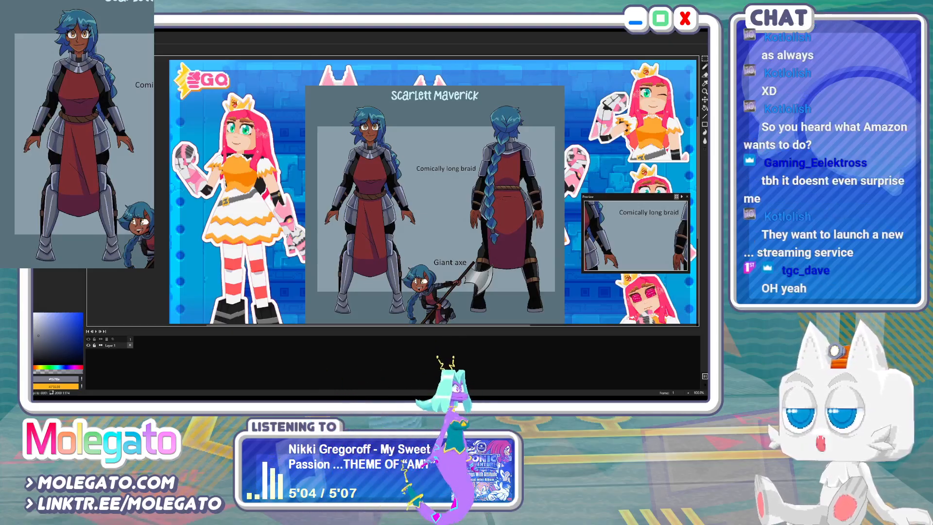
key(ctrl+Tab)
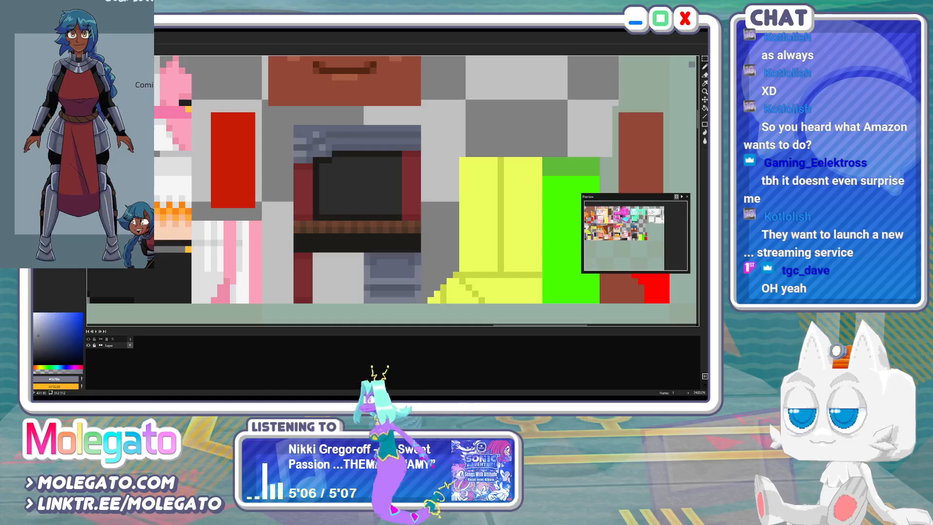
middle_drag(486, 240, 420, 245)
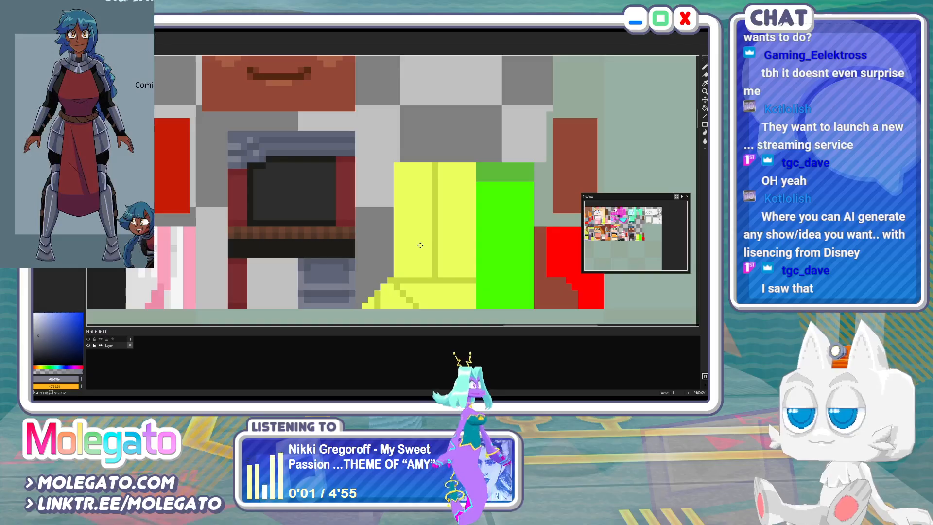
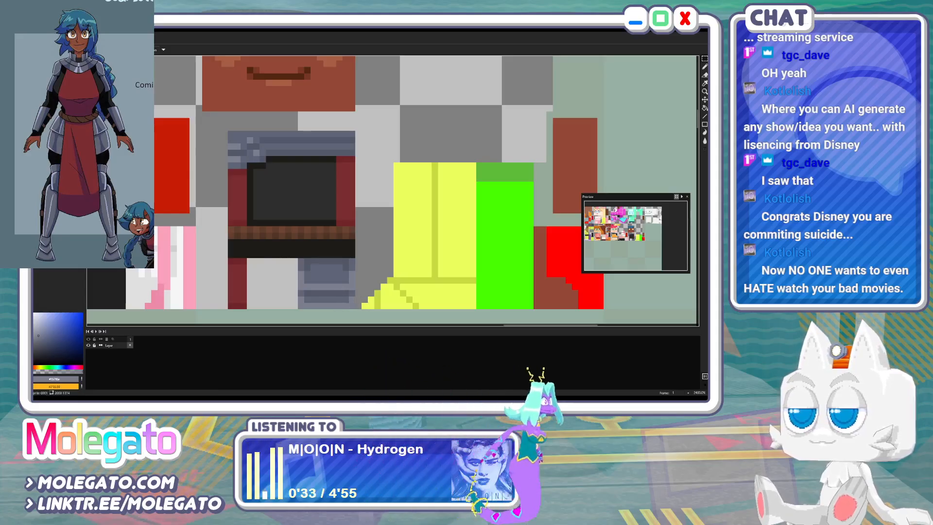
key(ctrl+Tab)
key(ctrl+Tab)
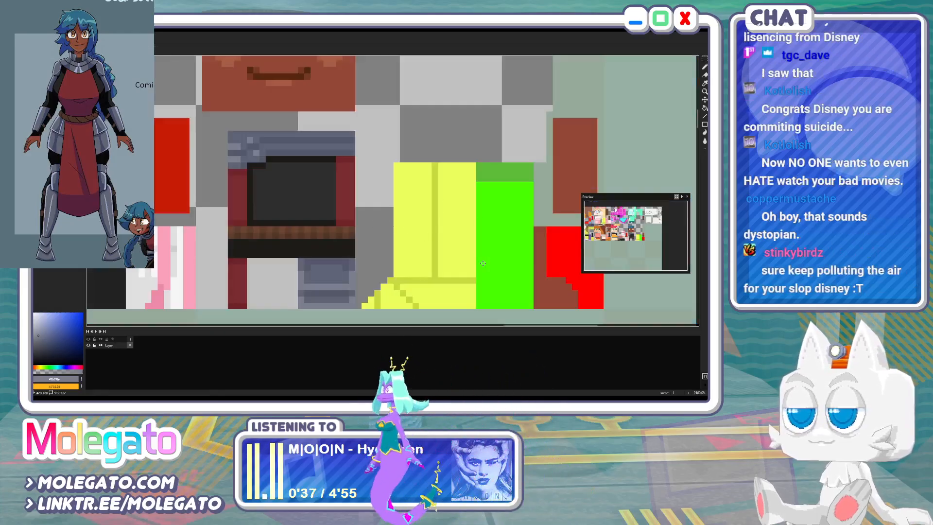
middle_drag(483, 263, 465, 249)
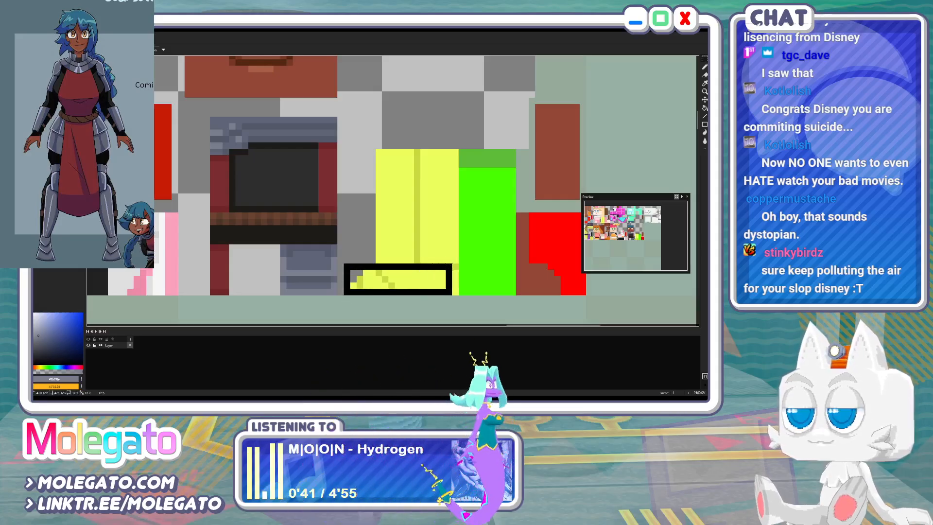
Select the foot area below the yellow leg and fill it with the hip plate's grey-blue
drag(455, 267, 456, 267)
key(b)
alt+click(314, 267)
key(g)
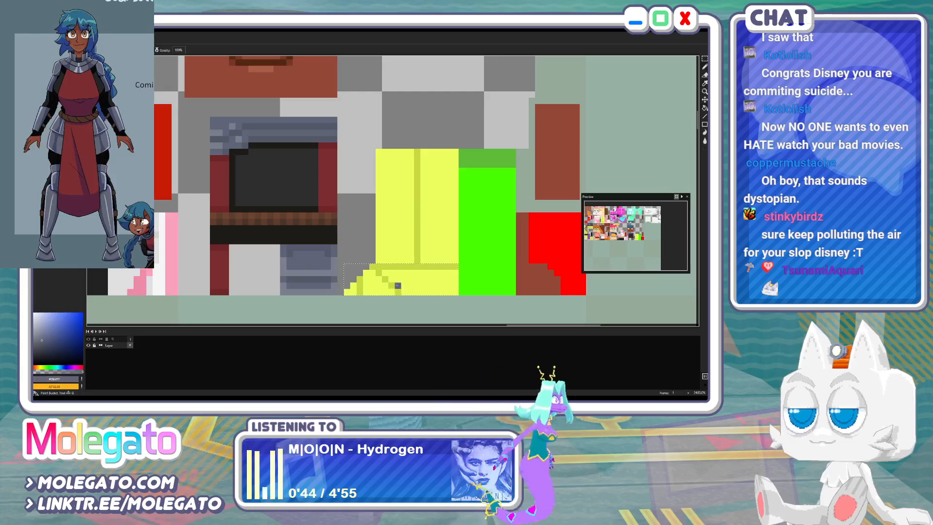
click(406, 284)
click(377, 287)
Shade the foot's outlines with darker hip plate greys, paint over the remaining yellow toe pixels, and save the texture
key(b)
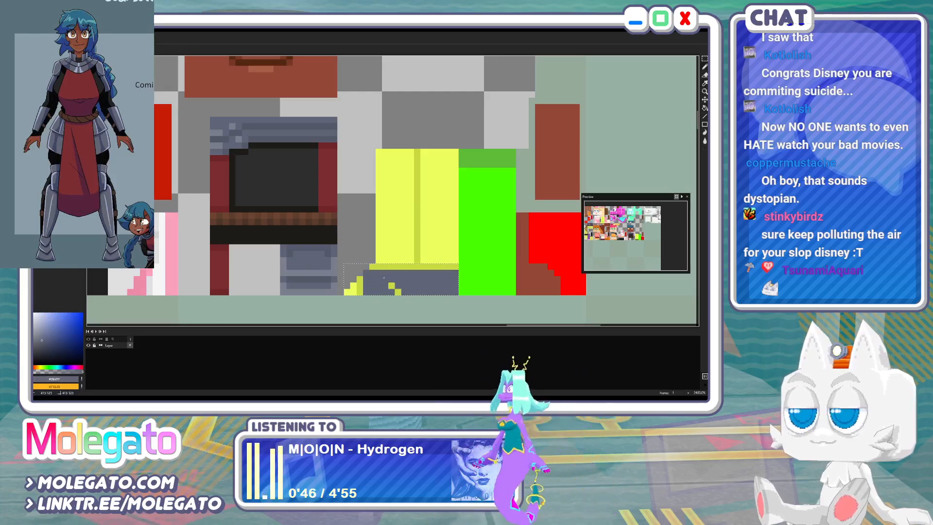
alt+click(315, 279)
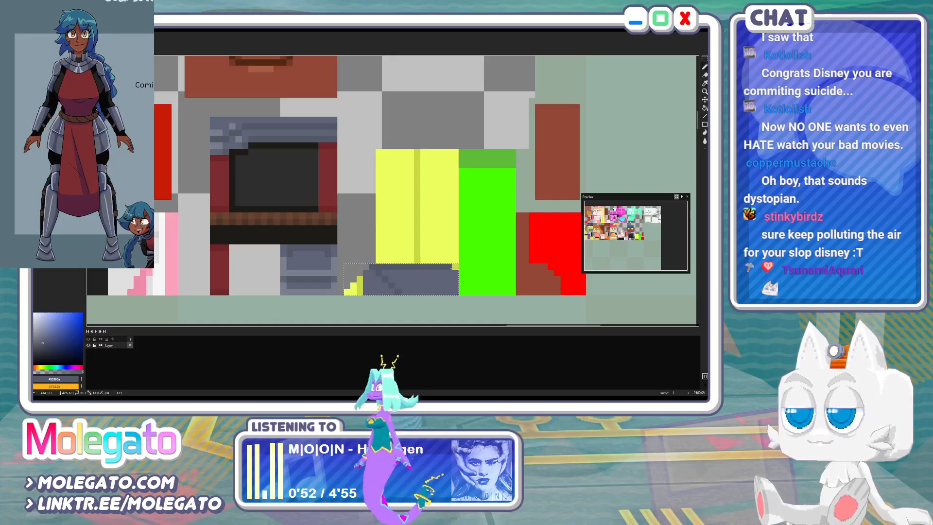
alt+click(329, 271)
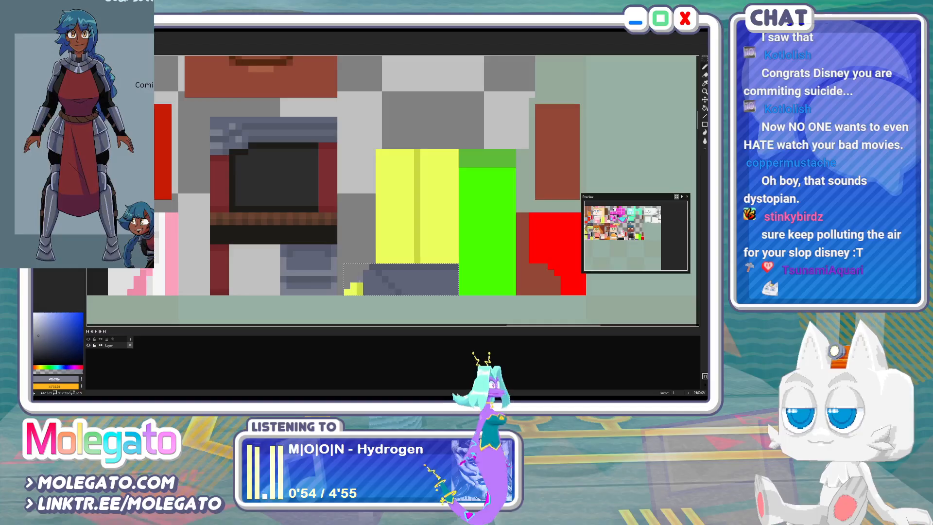
click(360, 285)
click(359, 292)
alt+click(370, 286)
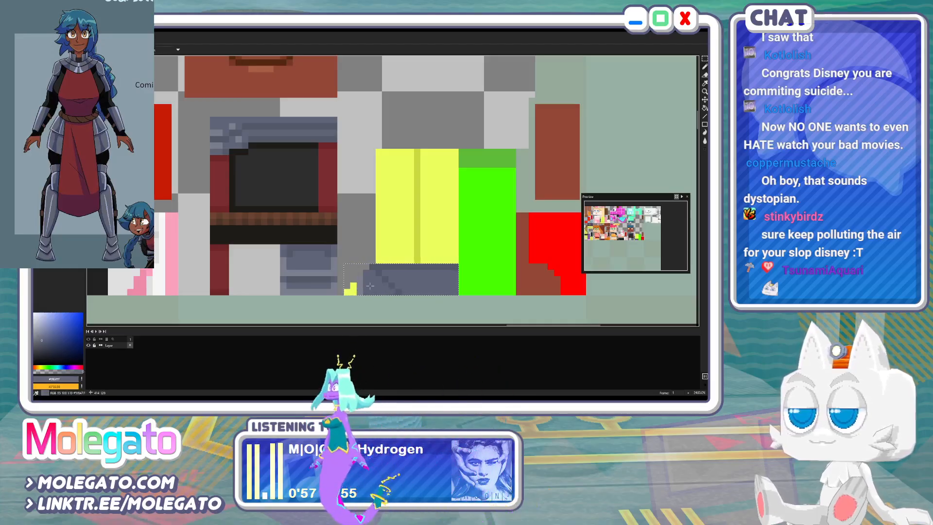
mouse_move(354, 286)
mouse_down()
mouse_move(347, 292)
mouse_move(456, 273)
mouse_up()
alt+click(361, 279)
key(ctrl+s)
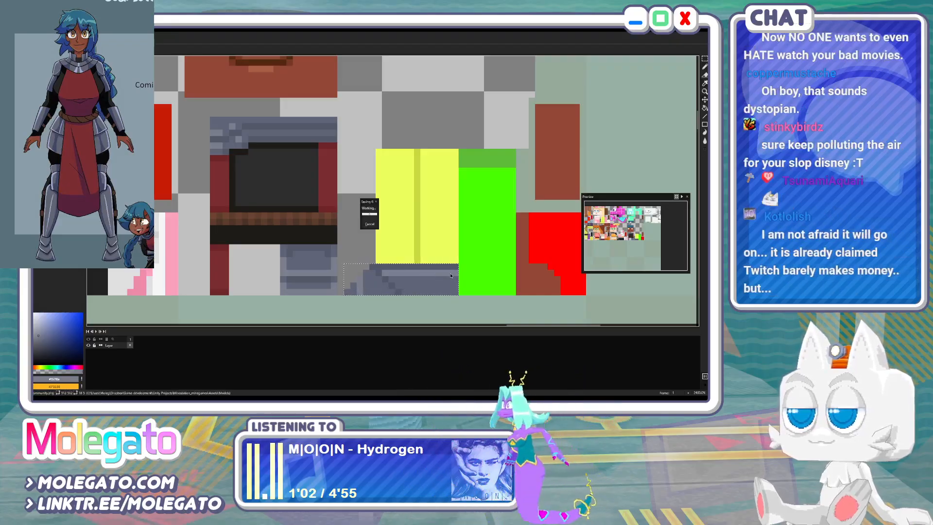
Select a narrow shin plate area above the foot, check it against the reference, and fill it with the armour's grey-blue
key(w)
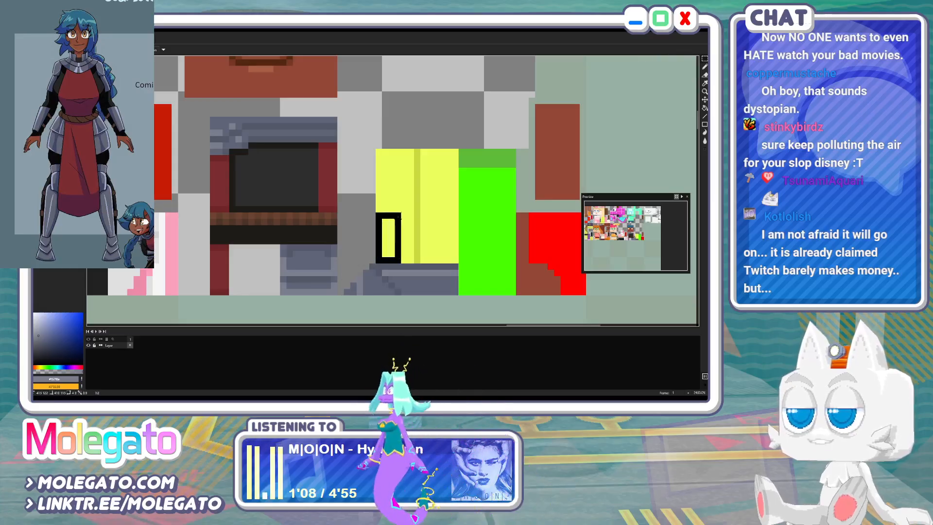
key(ctrl+Tab)
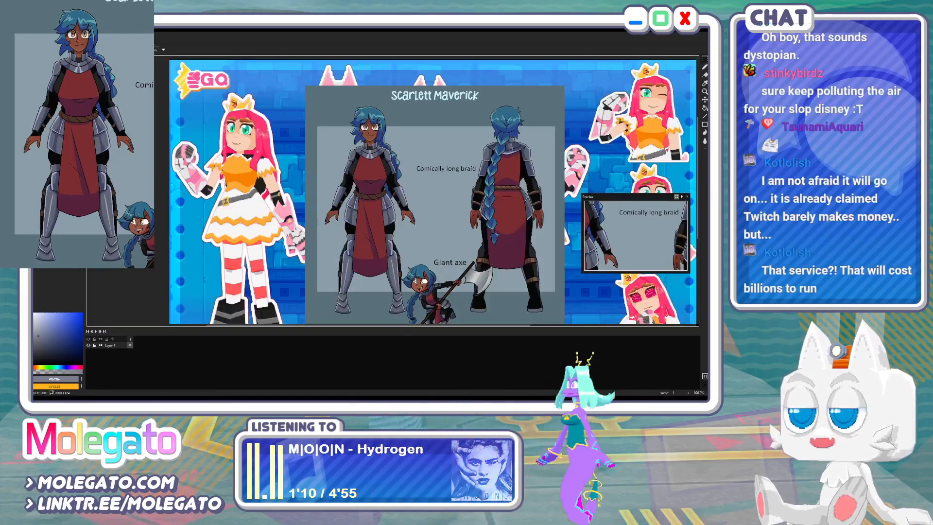
key(ctrl+Tab)
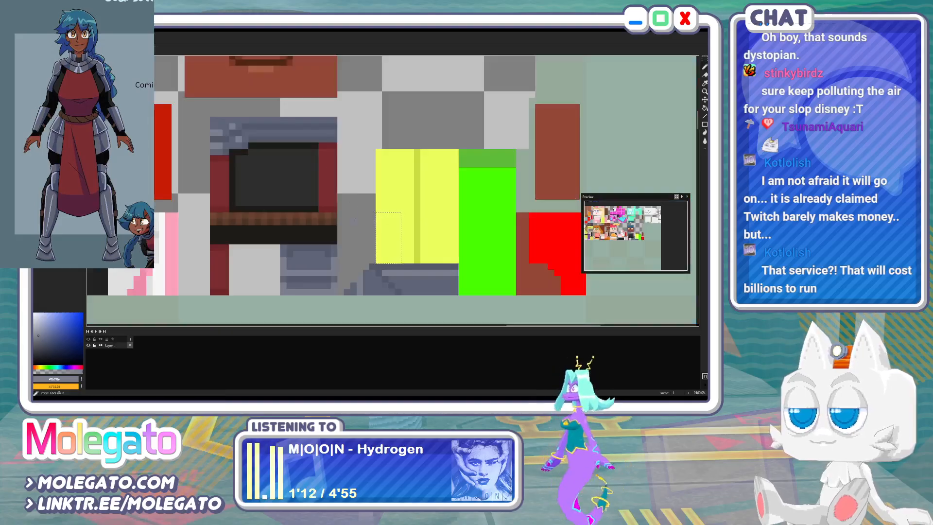
alt+click(408, 280)
click(391, 248)
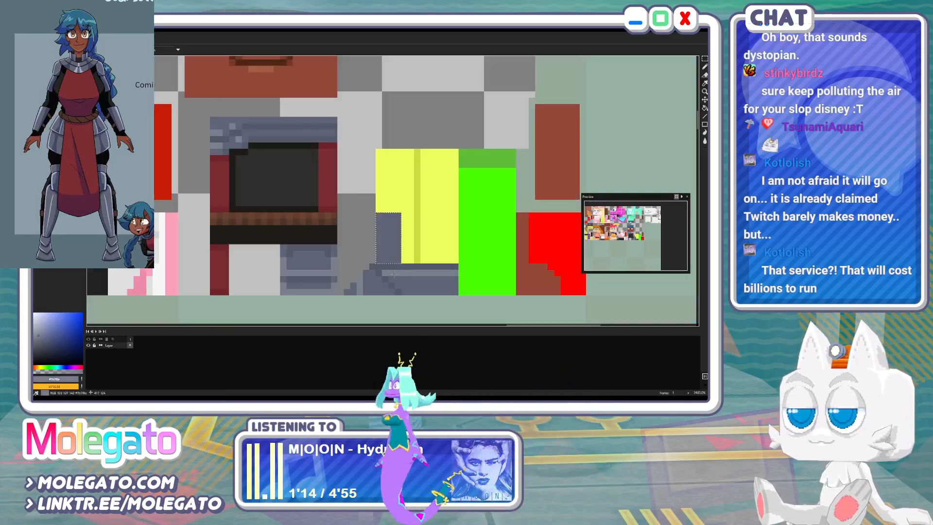
Shade the selected shin plate with a line along its top edge and darker pixels beneath, using sampled armour greys
click(379, 216)
shift+click(398, 217)
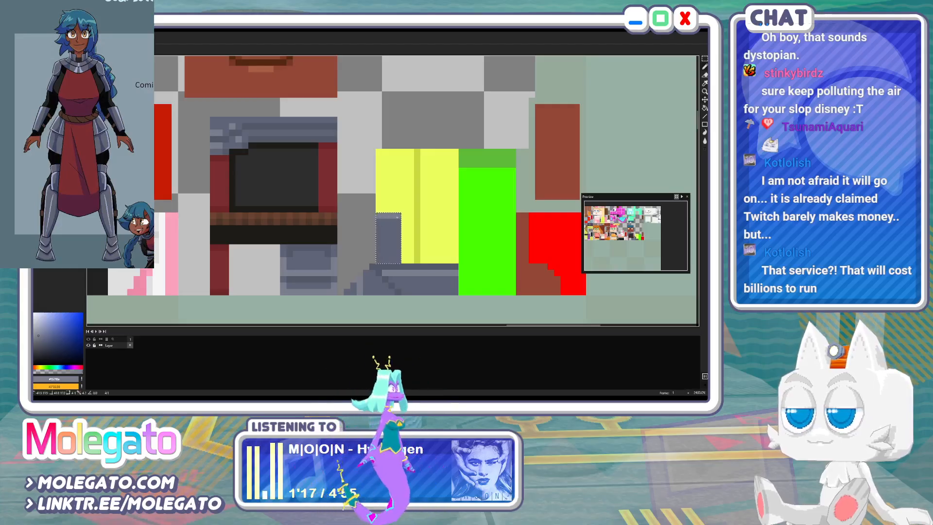
drag(398, 222, 377, 230)
alt+click(385, 279)
alt+click(397, 222)
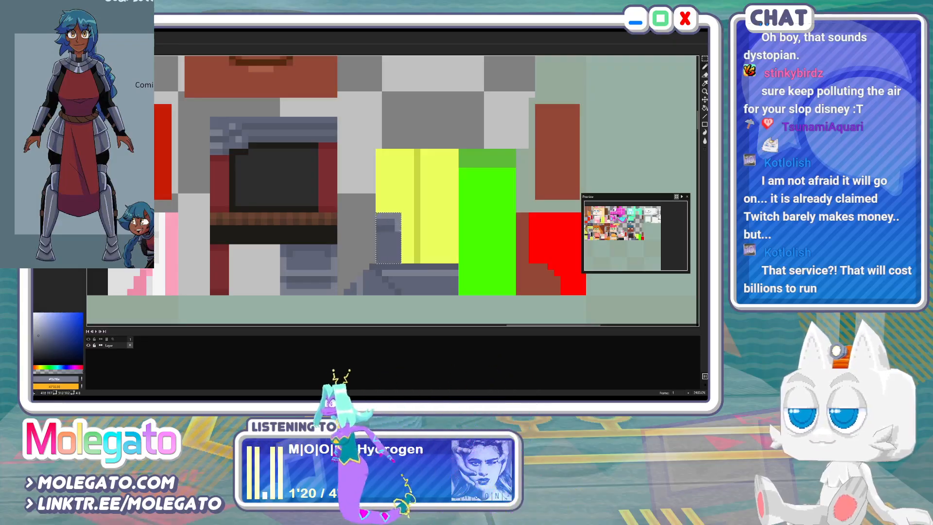
key(ctrl+z)
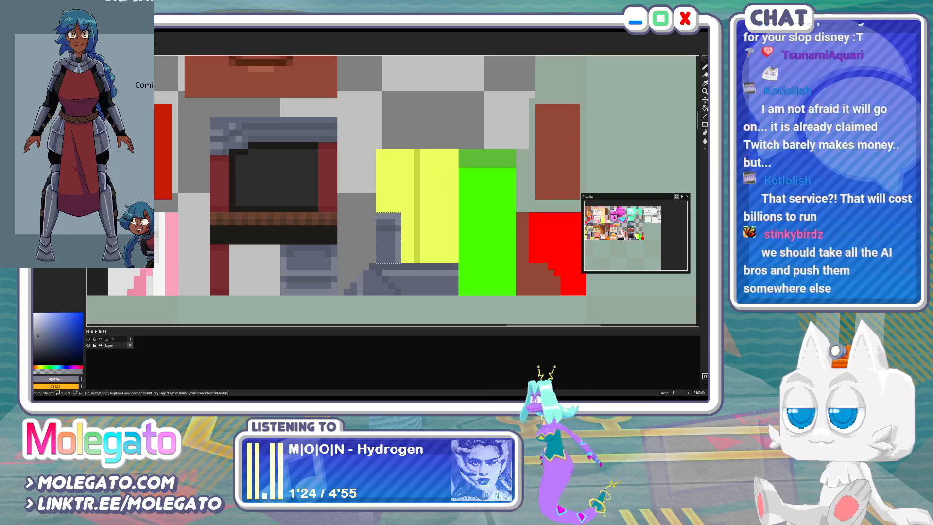
Check the reference, deselect the shin plate, and fill the remaining yellow leg area with the torso's dark grey
key(ctrl+Tab)
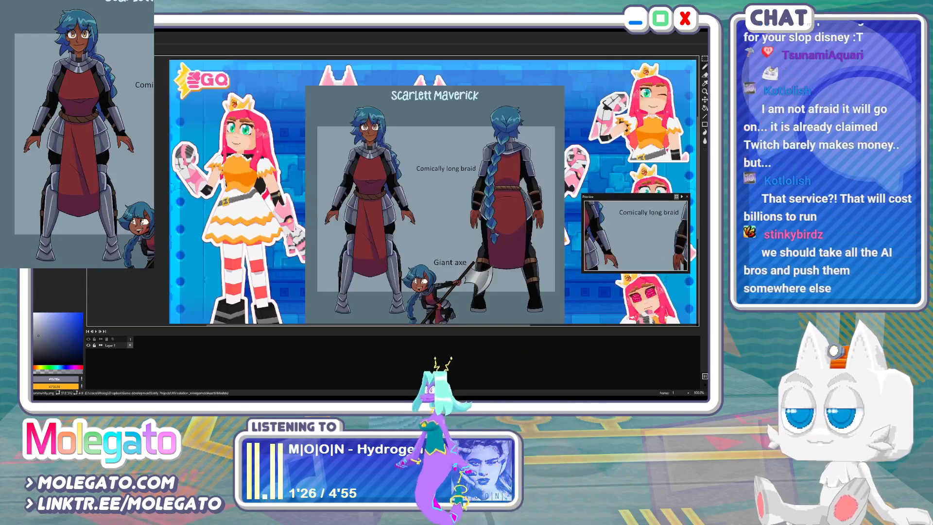
key(ctrl+Tab)
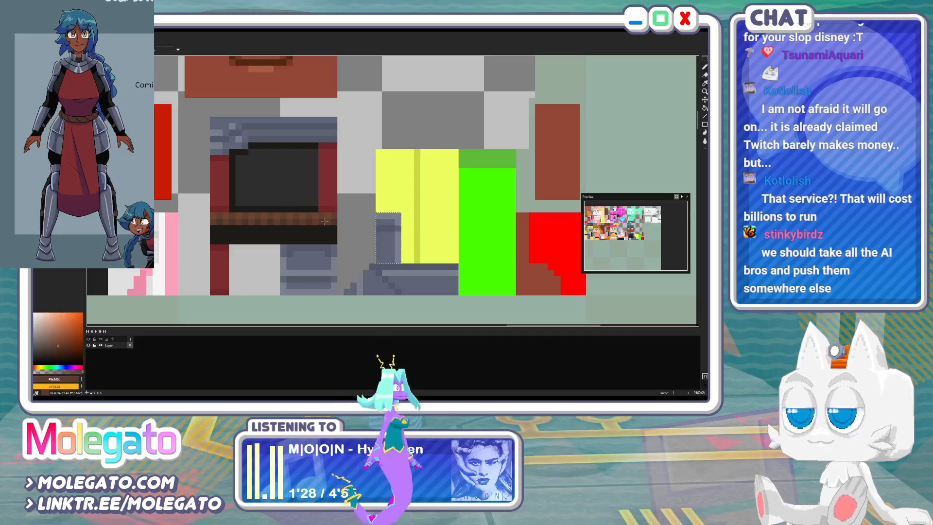
click(705, 59)
click(366, 126)
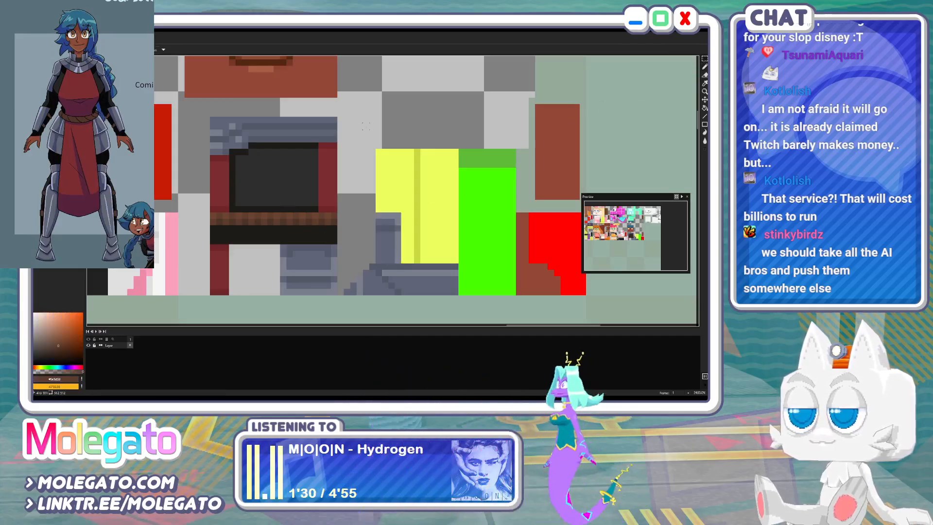
alt+click(307, 178)
key(g)
click(403, 185)
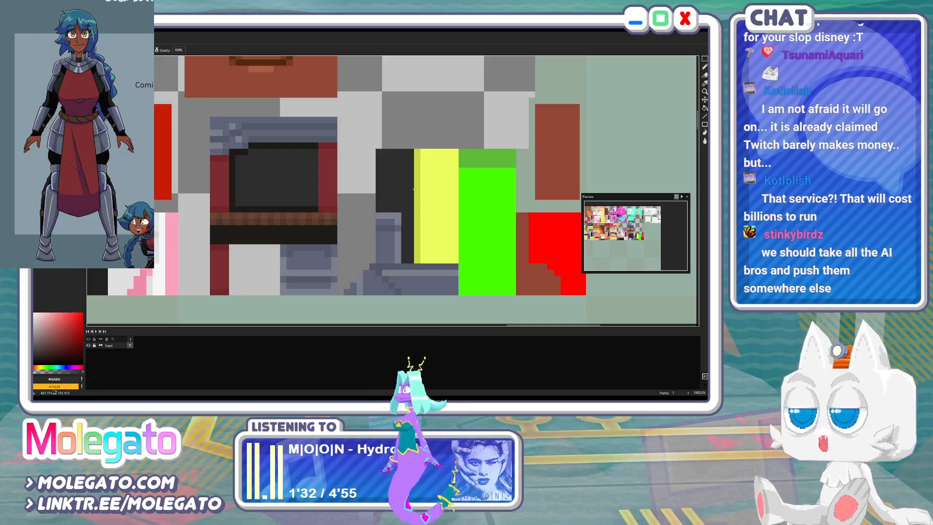
click(438, 205)
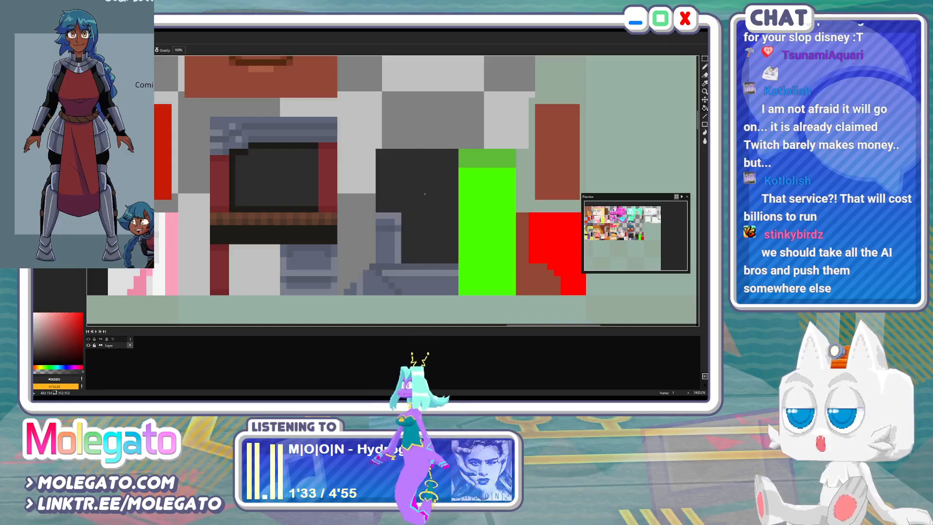
Draw a near-black shadow line on the dark leg along the top of the foot and beside the shin plate
alt+click(319, 206)
key(b)
click(405, 261)
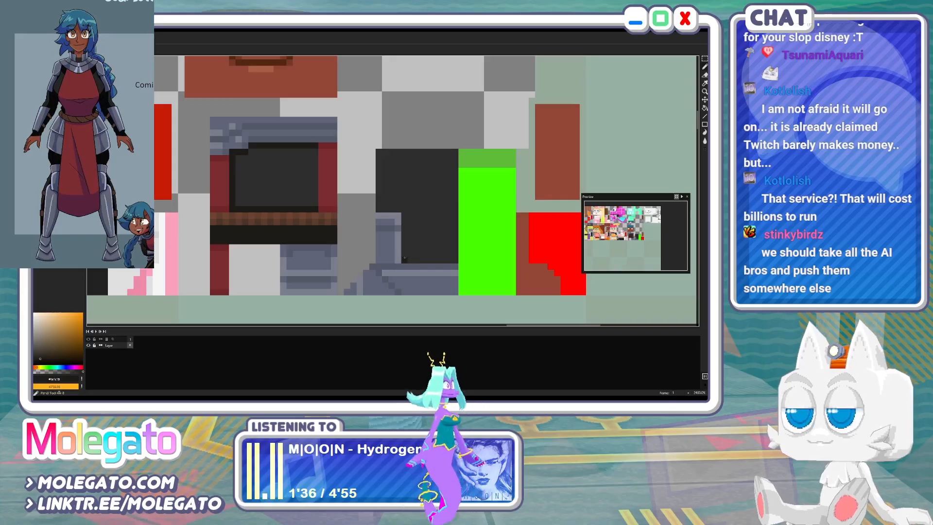
shift+click(455, 260)
shift+click(404, 260)
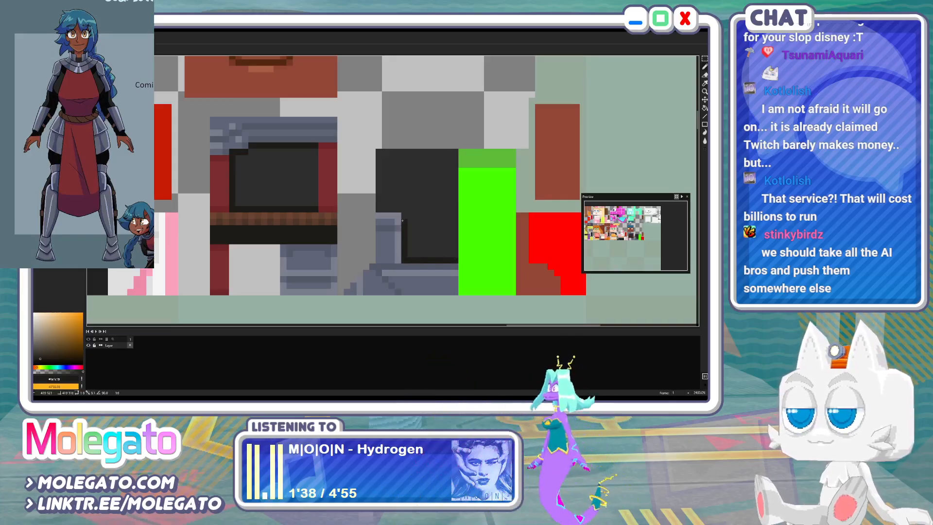
shift+click(404, 216)
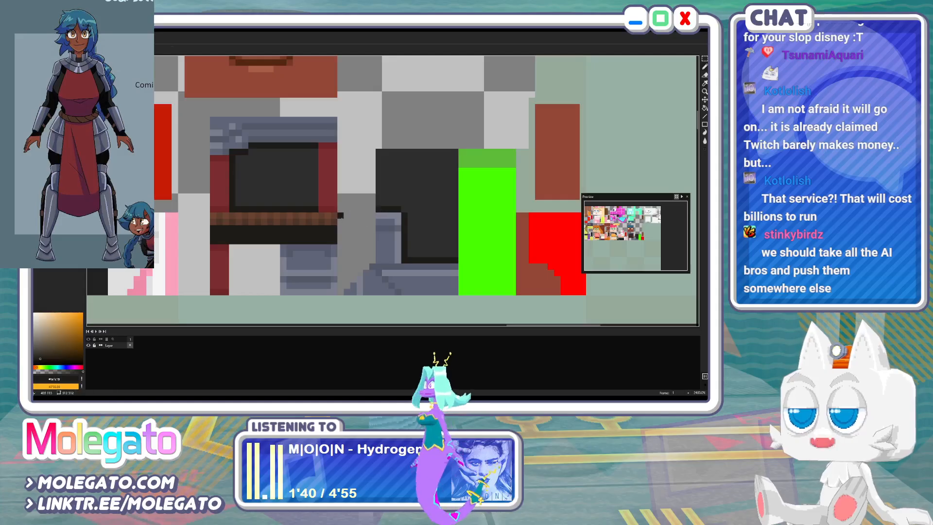
Draw two horizontal brown straps across the dark leg area beside the shin plate, using the belt's brown
alt+click(328, 218)
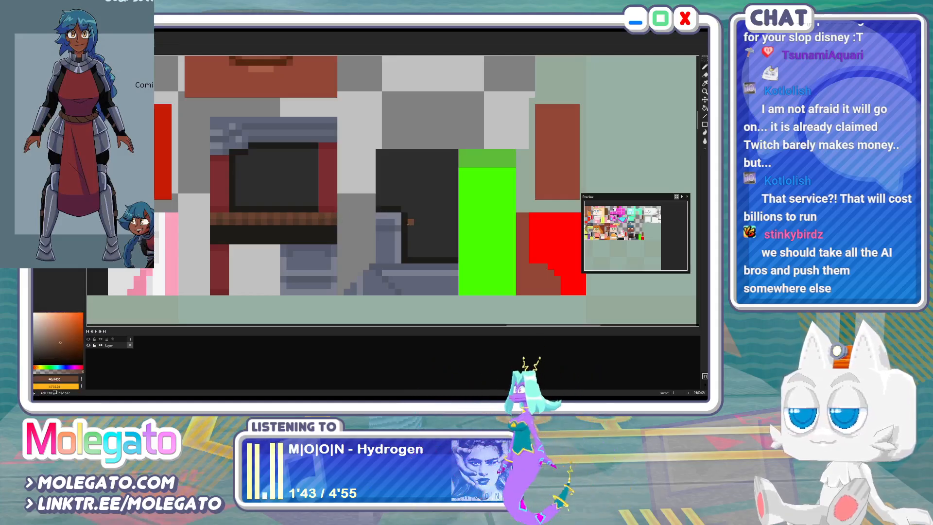
click(406, 223)
shift+click(455, 223)
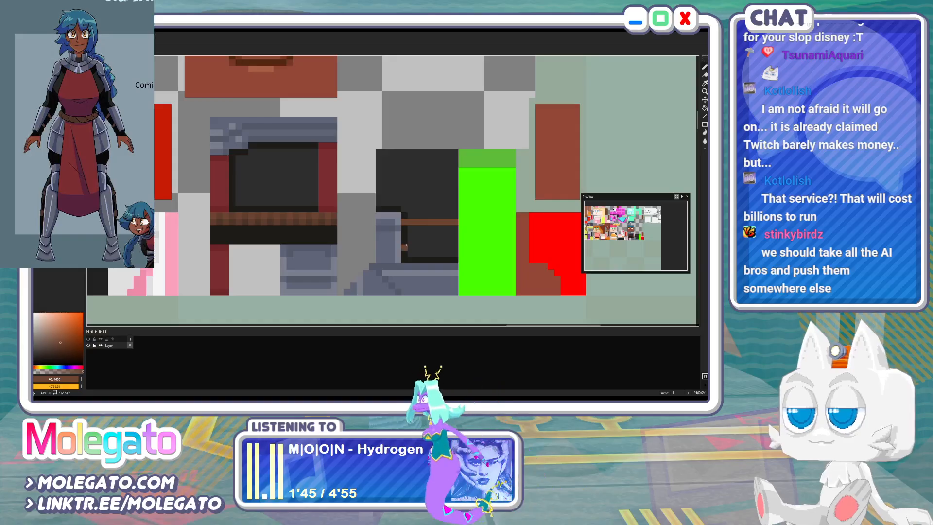
shift+click(455, 241)
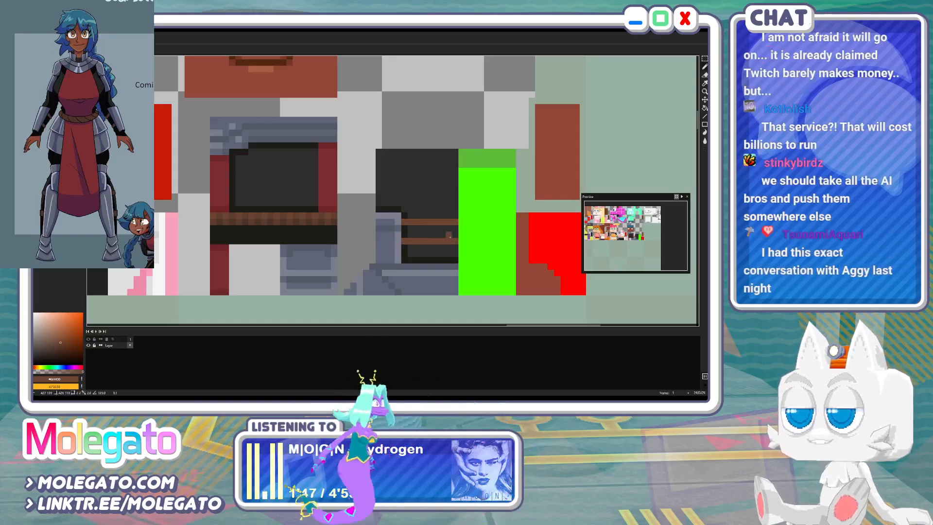
click(405, 245)
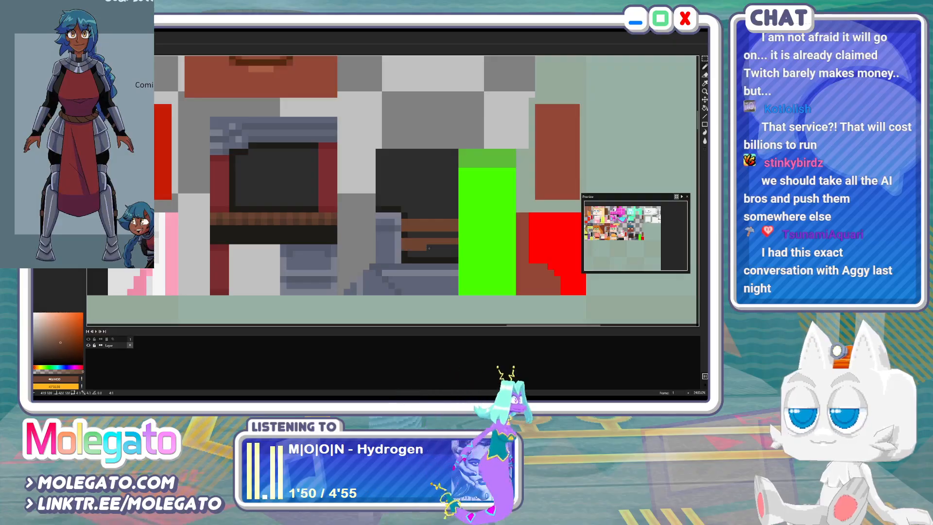
shift+click(455, 247)
Shade the leg straps with darker browns sampled from the belt and save the texture
alt+click(333, 222)
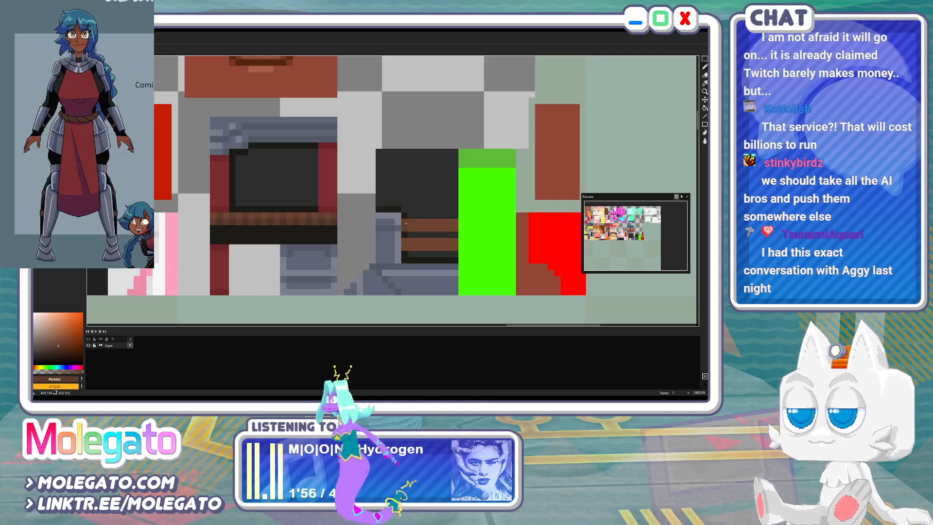
click(410, 228)
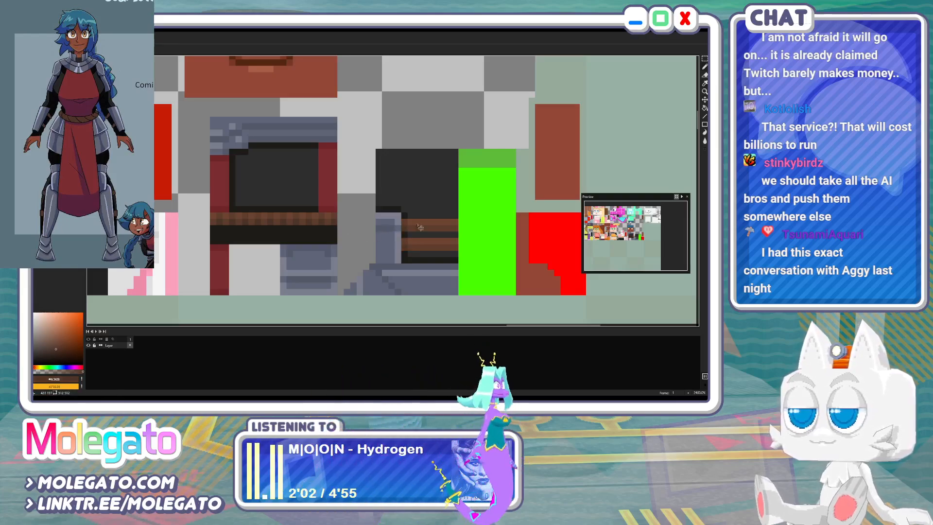
key(ctrl+s)
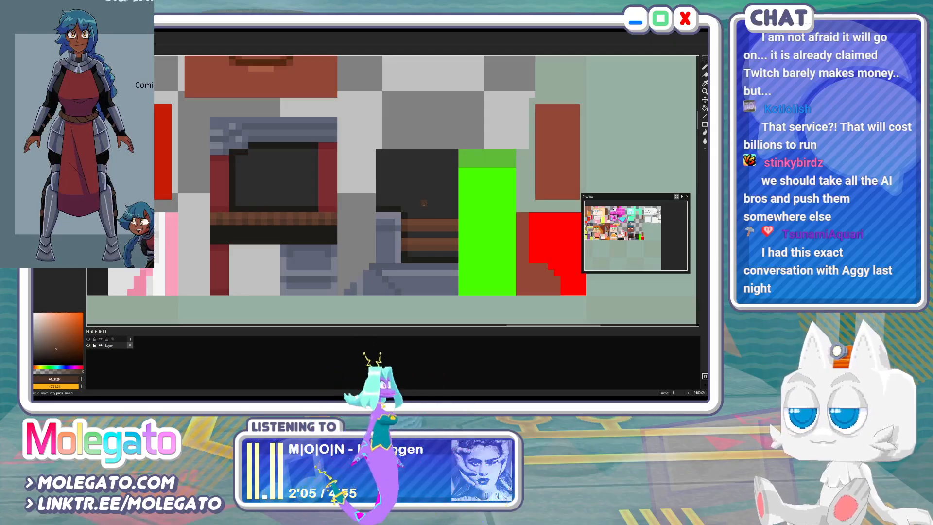
Switch to Blender, inspect the textured legs from an angle and from the front, and save the file
key(alt+Tab)
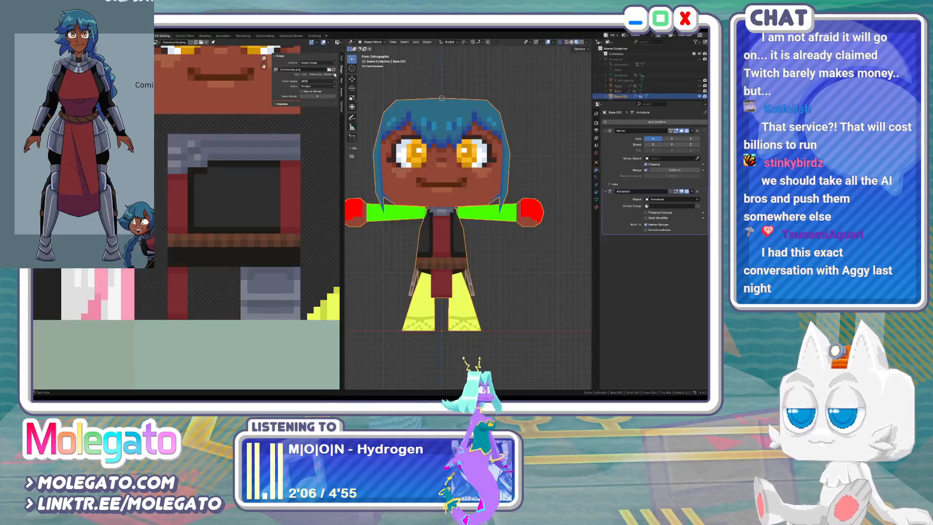
middle_drag(506, 272, 463, 287)
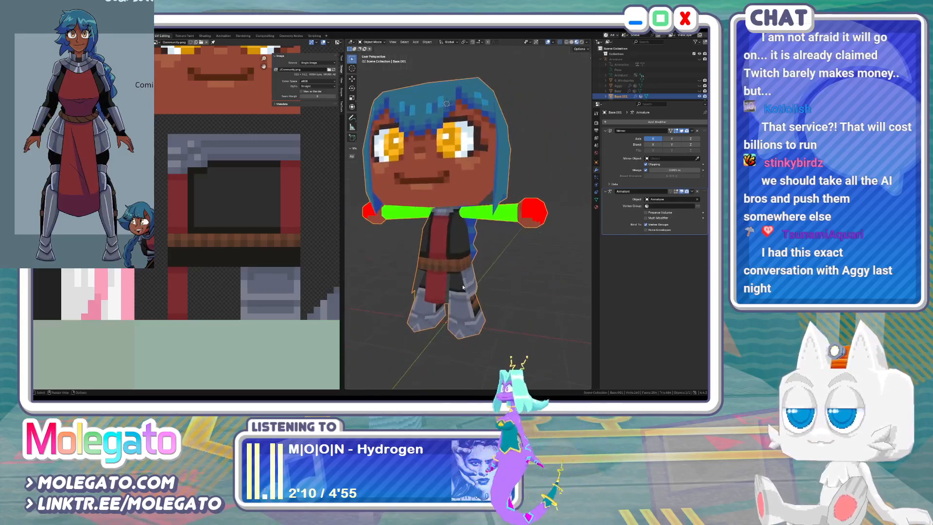
key(KP_1)
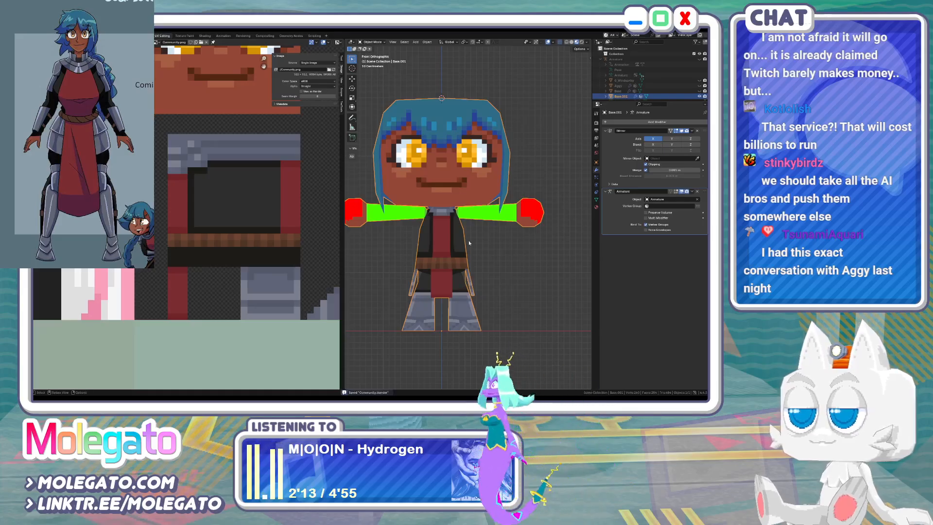
key(Tab)
key(Tab)
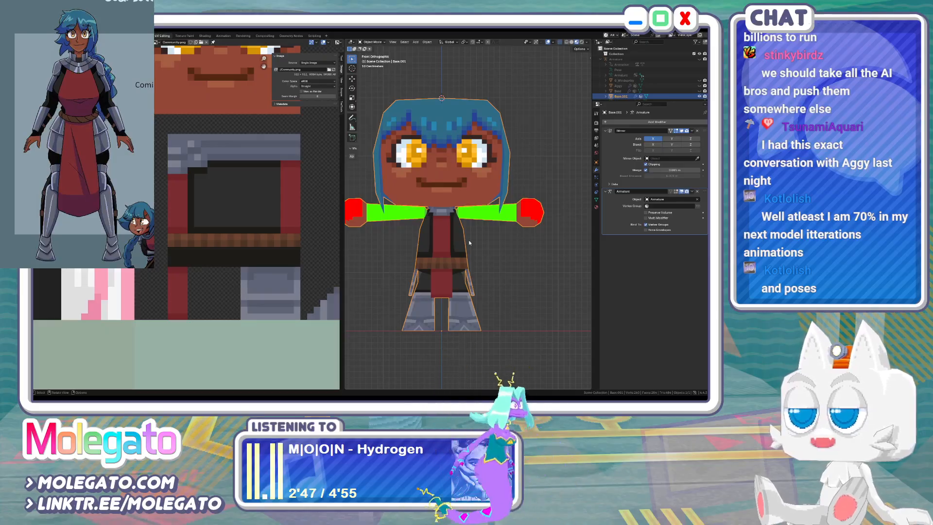
key(ctrl+s)
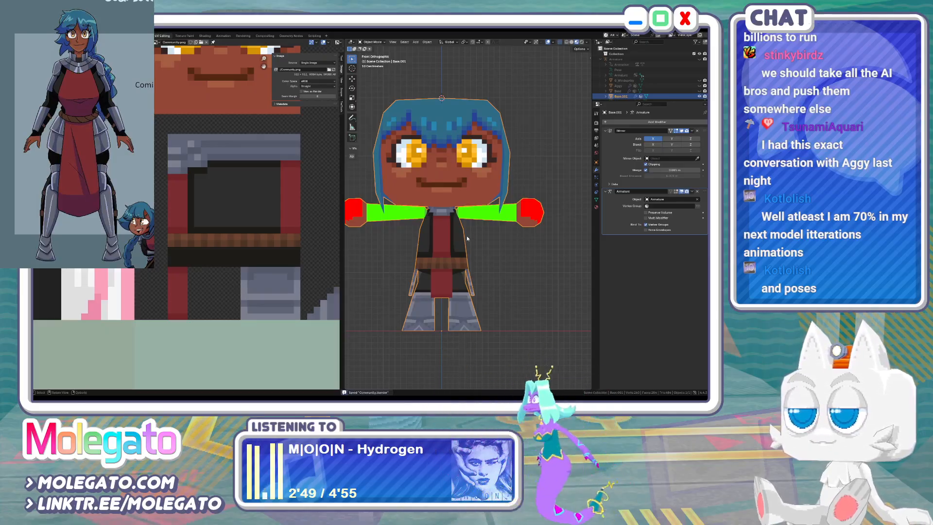
Save the Blender file again, check the model in side and front views, and deselect the character
shift+middle_drag(470, 243, 465, 251)
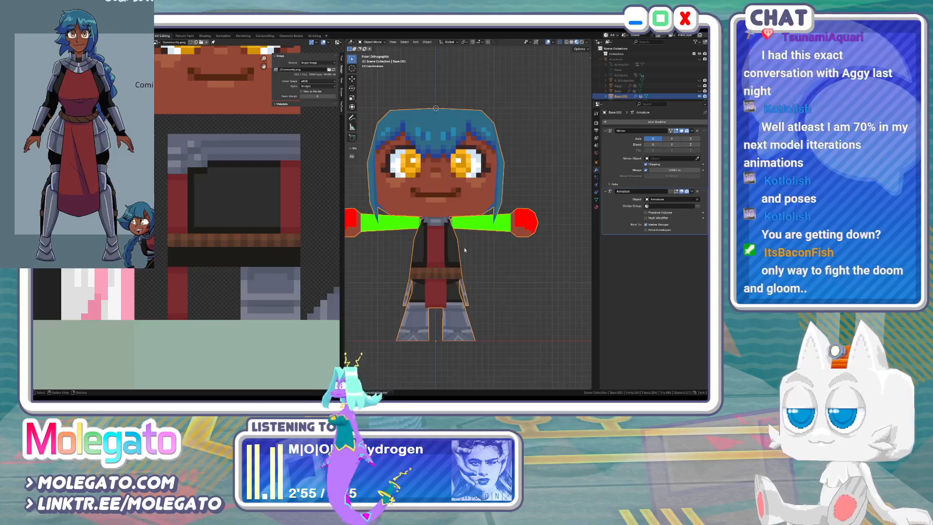
shift+middle_drag(461, 295, 476, 313)
key(ctrl+s)
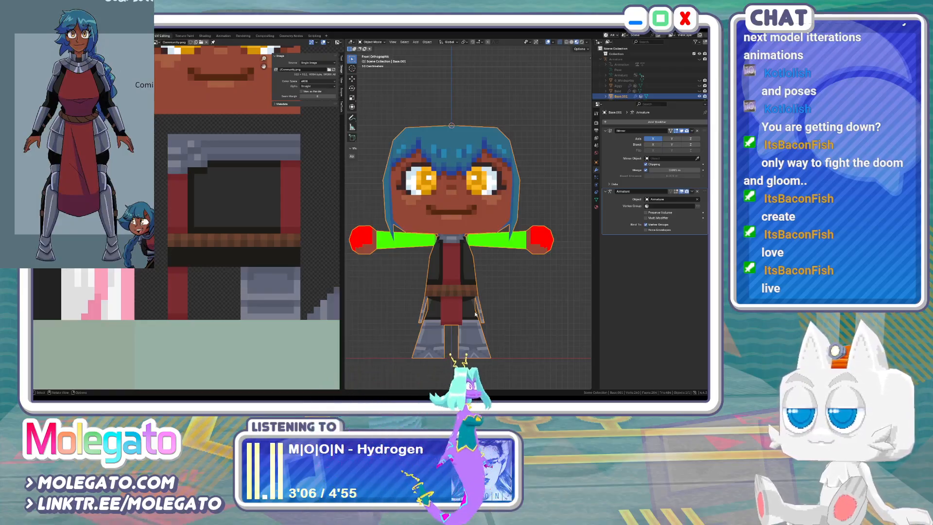
shift+middle_drag(488, 309, 487, 310)
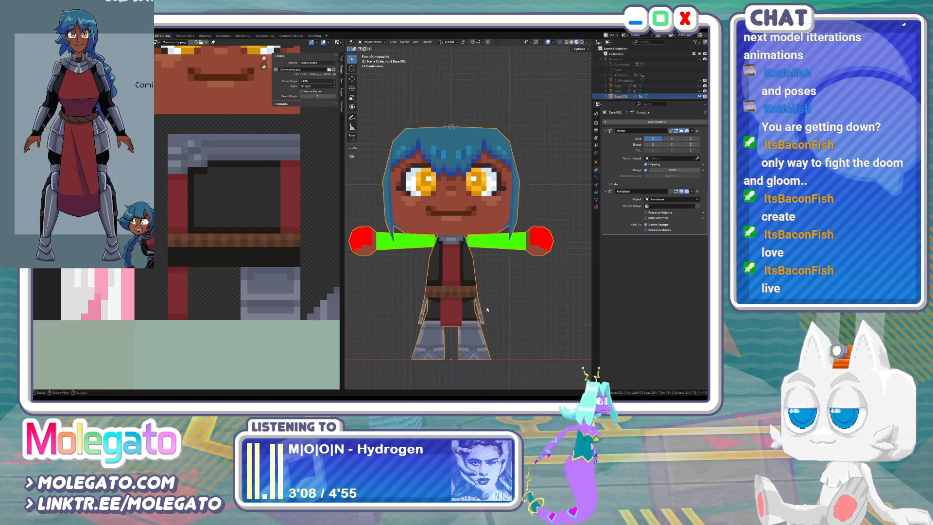
key(KP_3)
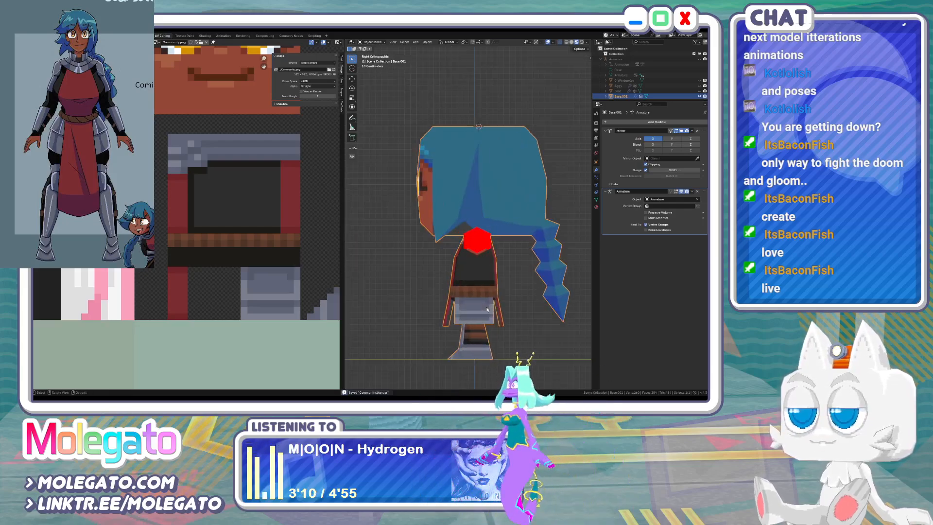
key(KP_1)
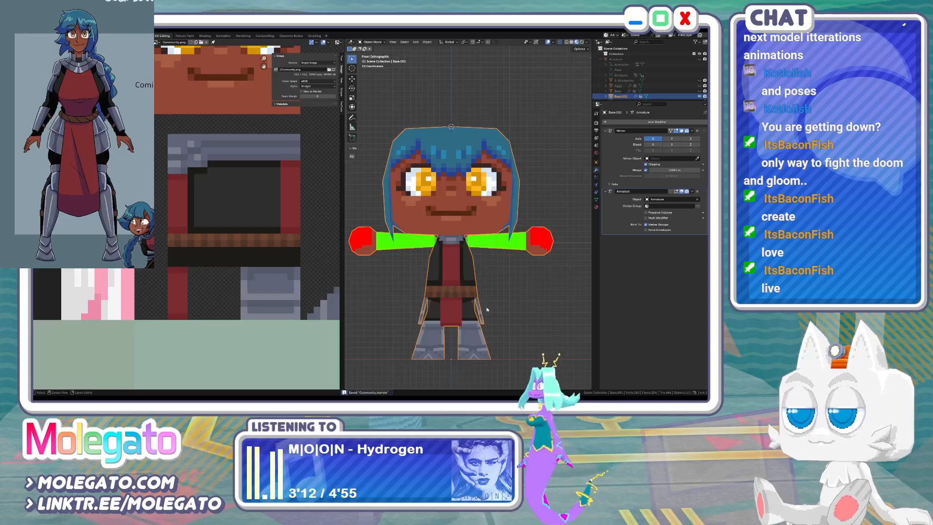
click(497, 304)
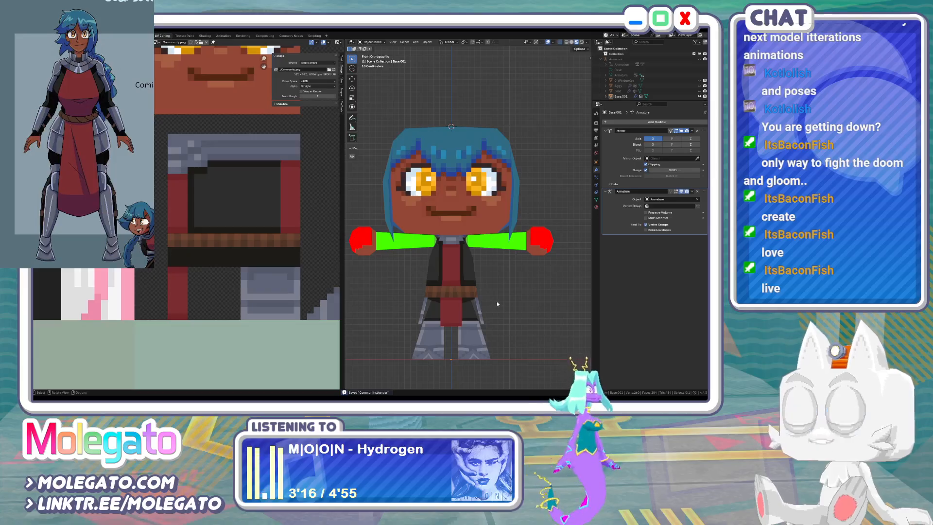
Switch back to Aseprite, check the reference, and fill the green arm area dark grey and its upper strip near-black
key(alt+Tab)
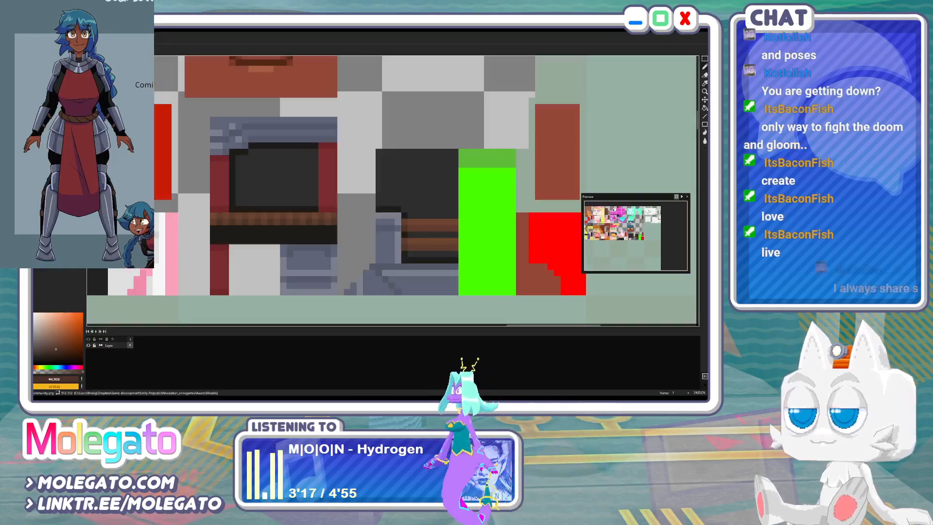
key(ctrl+Tab)
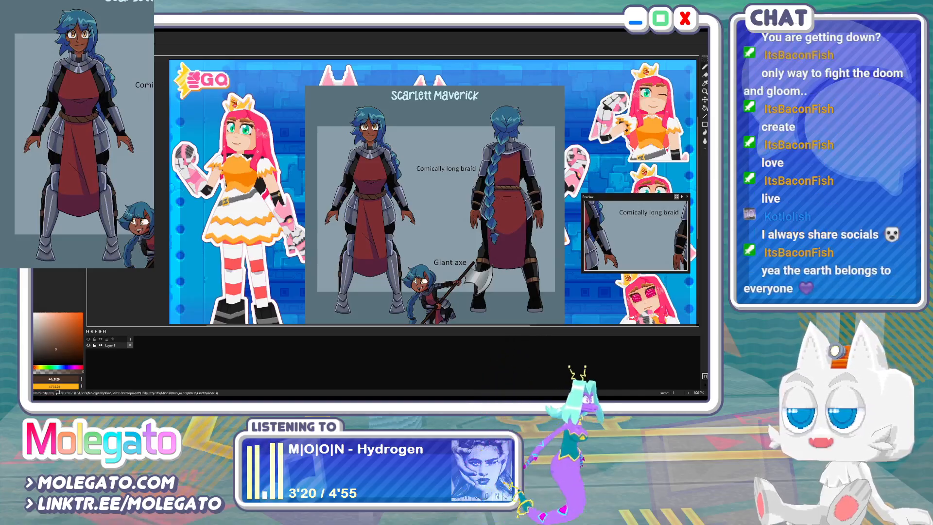
key(ctrl+Tab)
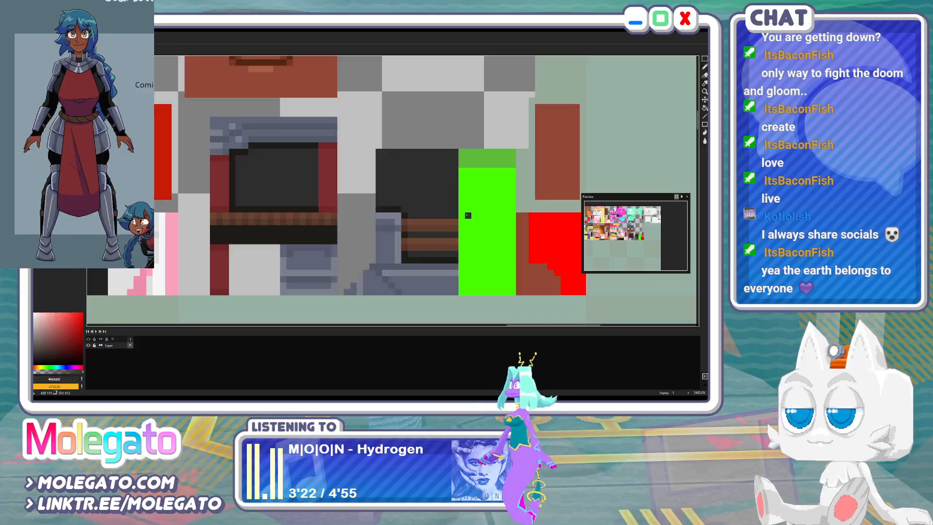
key(g)
click(473, 177)
click(389, 209)
key(g)
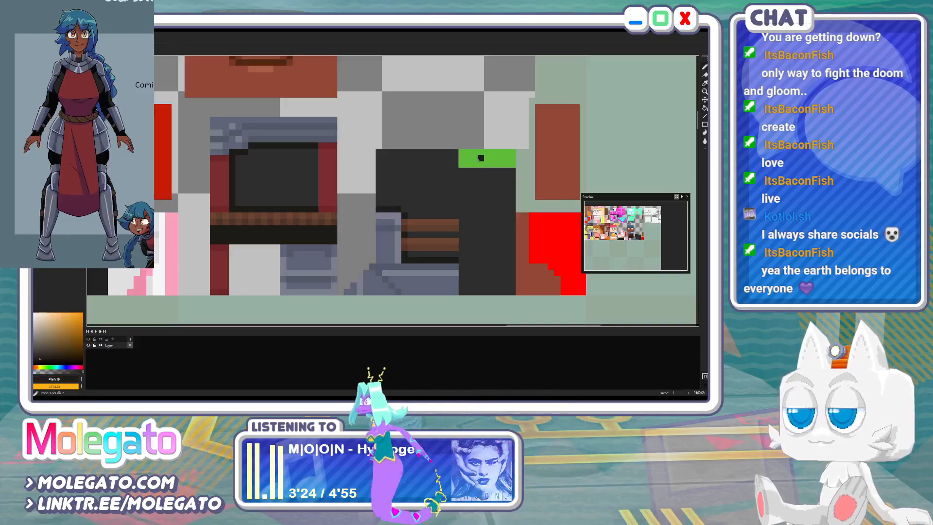
click(470, 162)
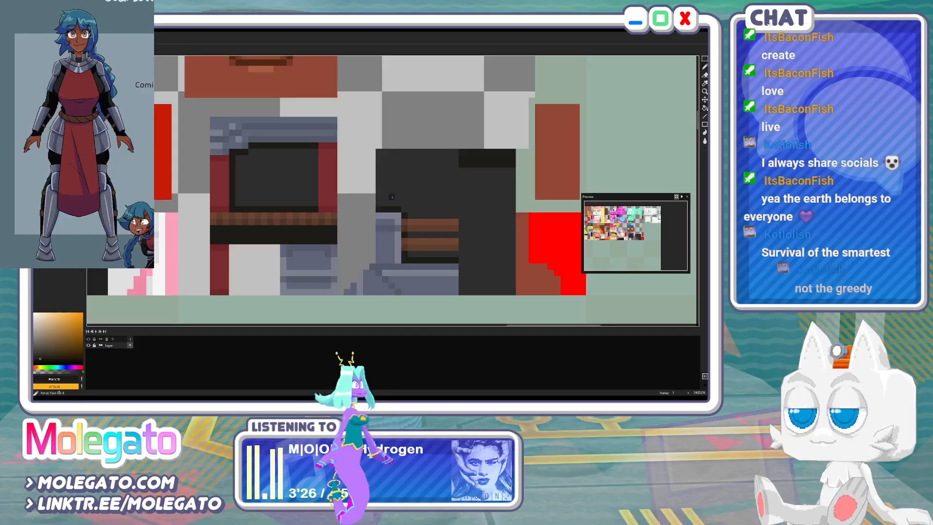
Outline a stepped shoulder plate at the upper corner of the dark arm area and fill it with the armour's grey-blue
key(i)
click(418, 283)
key(ctrl+Tab)
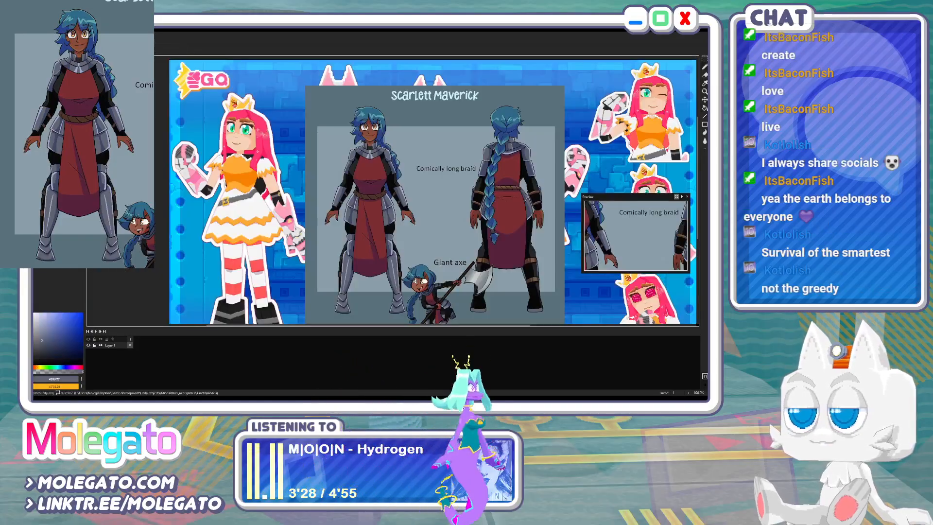
key(ctrl+shift+Tab)
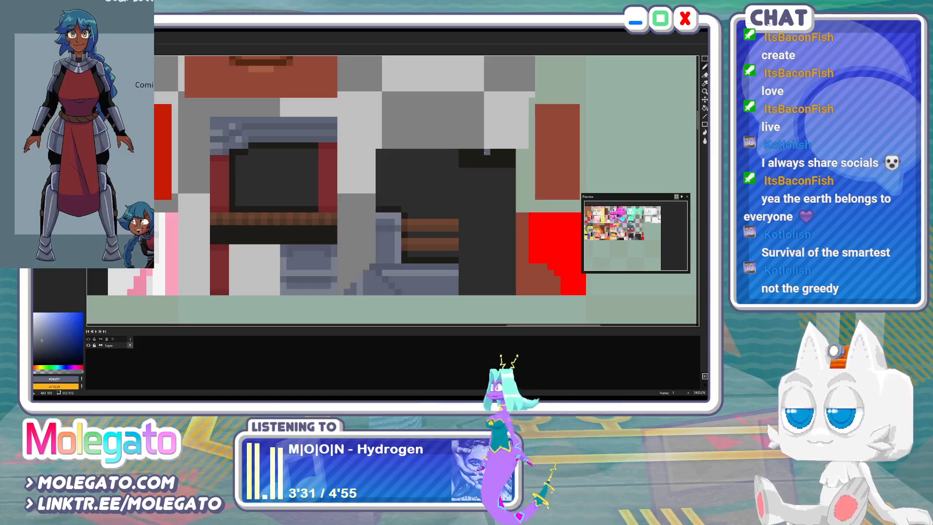
drag(488, 178, 504, 196)
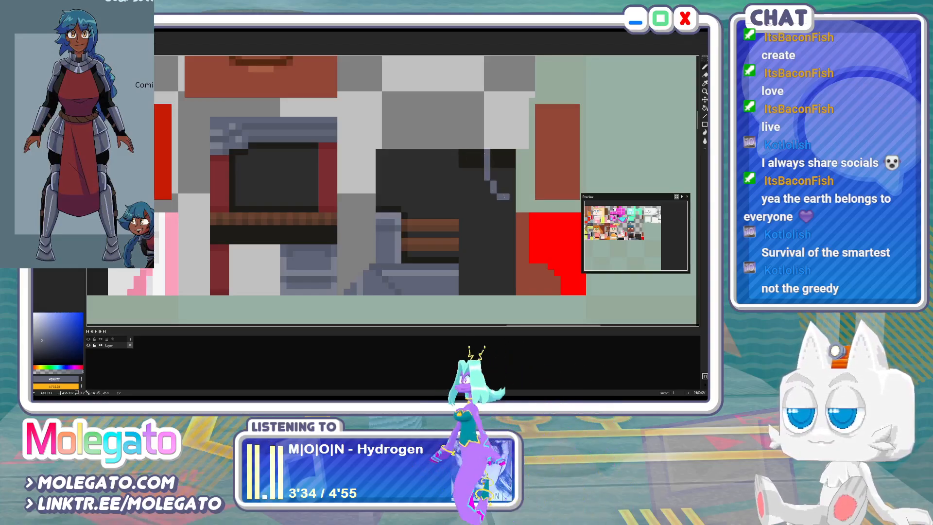
key(g)
click(505, 192)
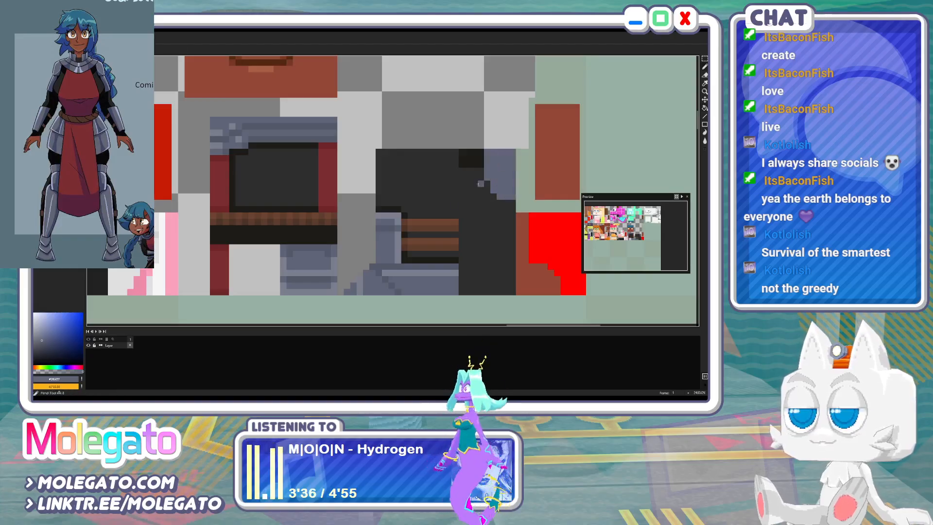
Shade the shoulder plate's edges and add highlight pixels with sampled armour greys, then save the texture
alt+click(389, 225)
click(500, 197)
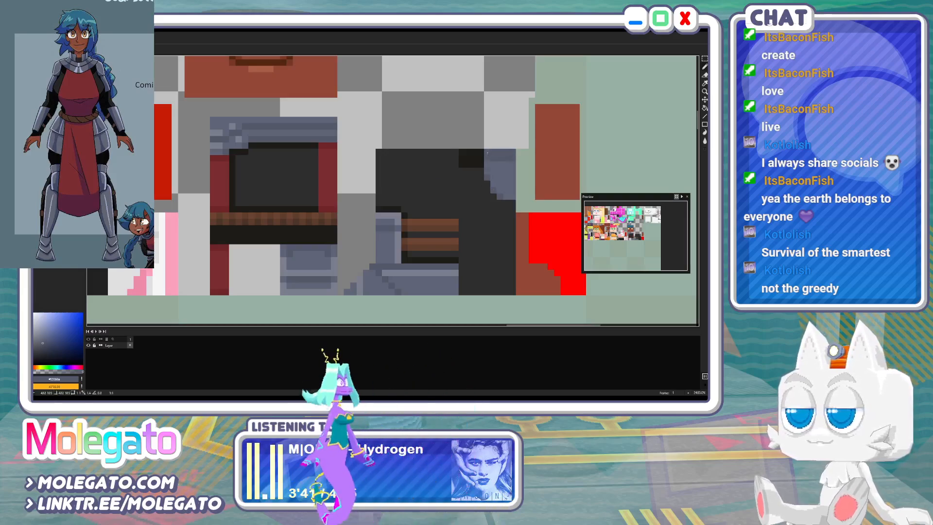
drag(487, 153, 512, 158)
alt+click(443, 273)
click(507, 190)
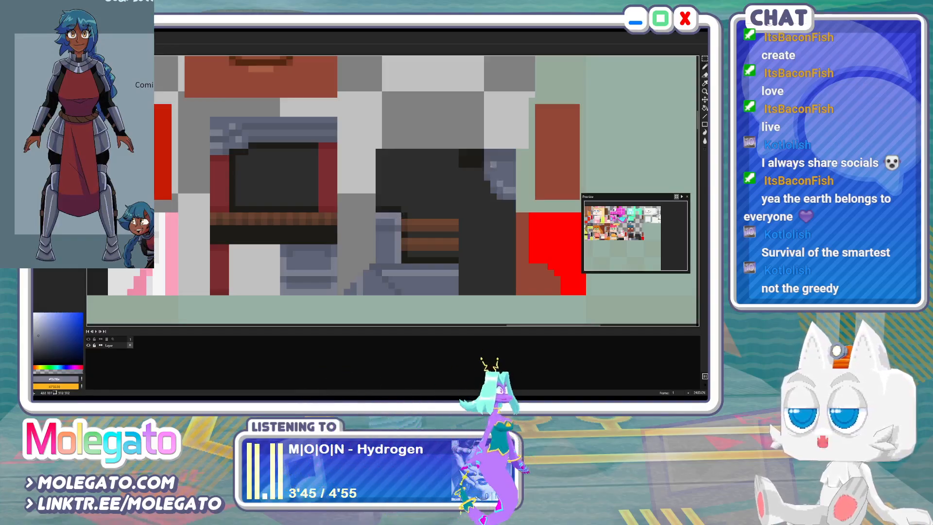
key(ctrl+s)
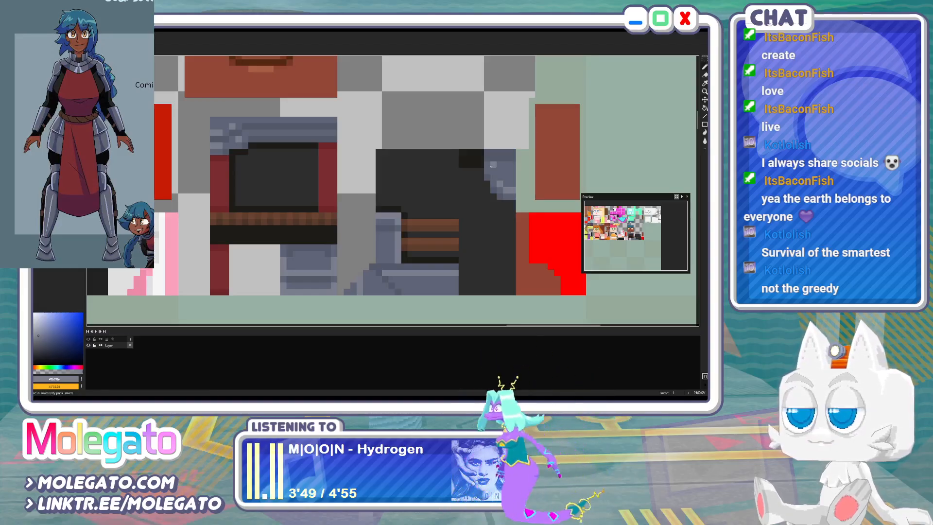
key(ctrl+s)
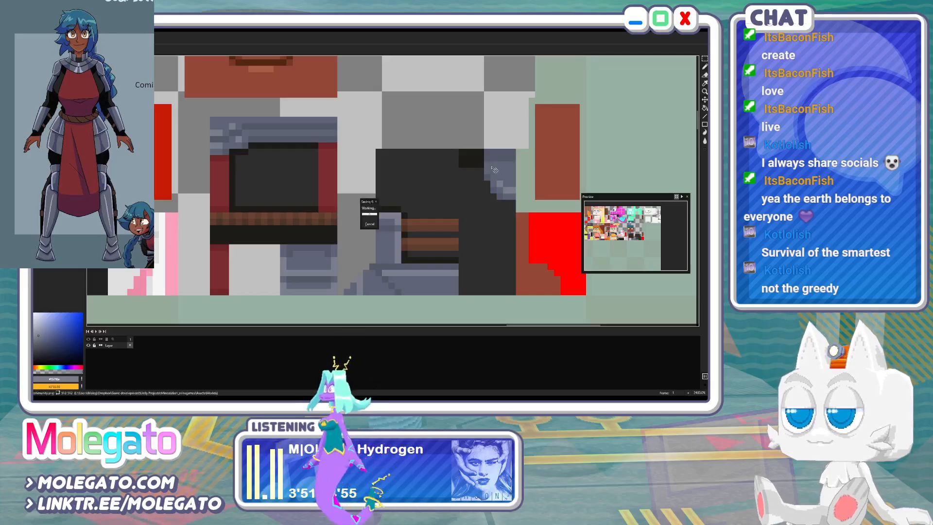
Draw a near-black shadow along the shoulder plate's stepped lower edge and save the texture
alt+click(468, 165)
click(487, 184)
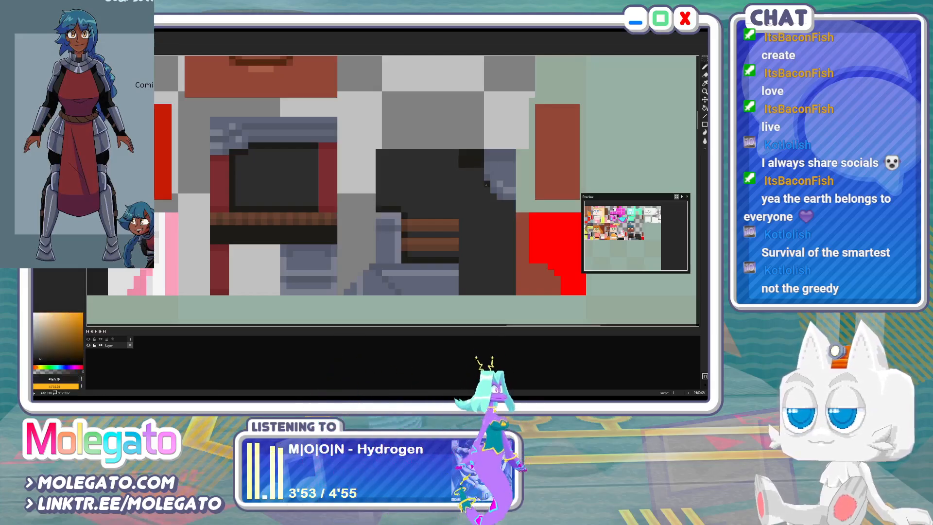
key(ctrl+s)
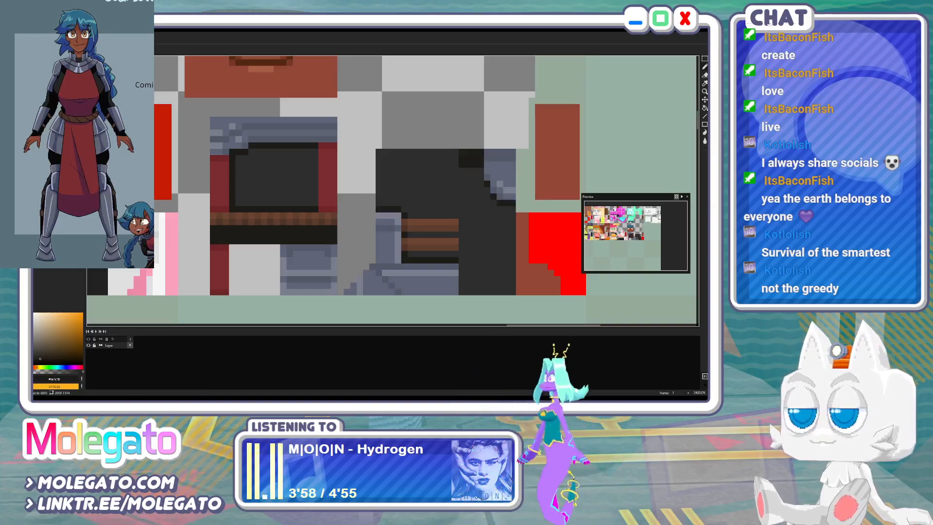
Check the reference drawing, paint a grey-blue forearm plate on the lower outer edge of the dark arm area, and save the texture
key(ctrl+Tab)
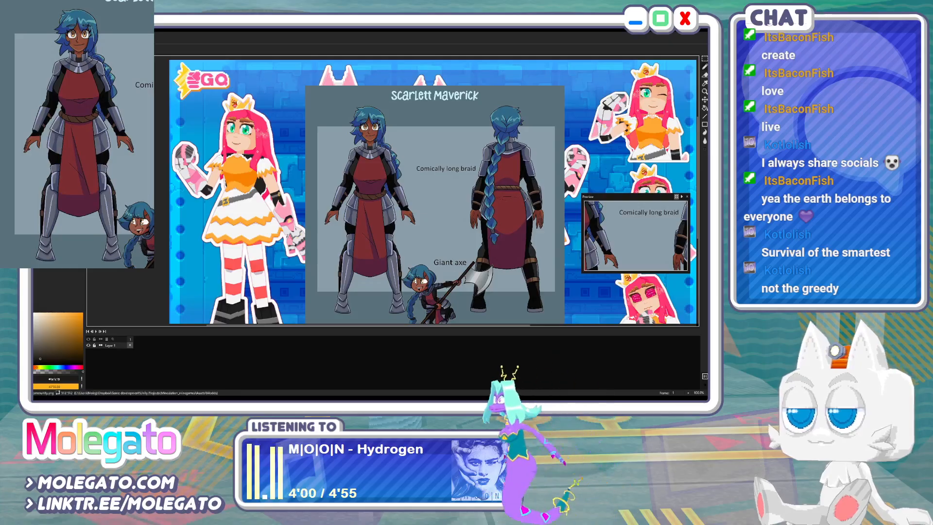
key(ctrl+Tab)
alt+click(510, 170)
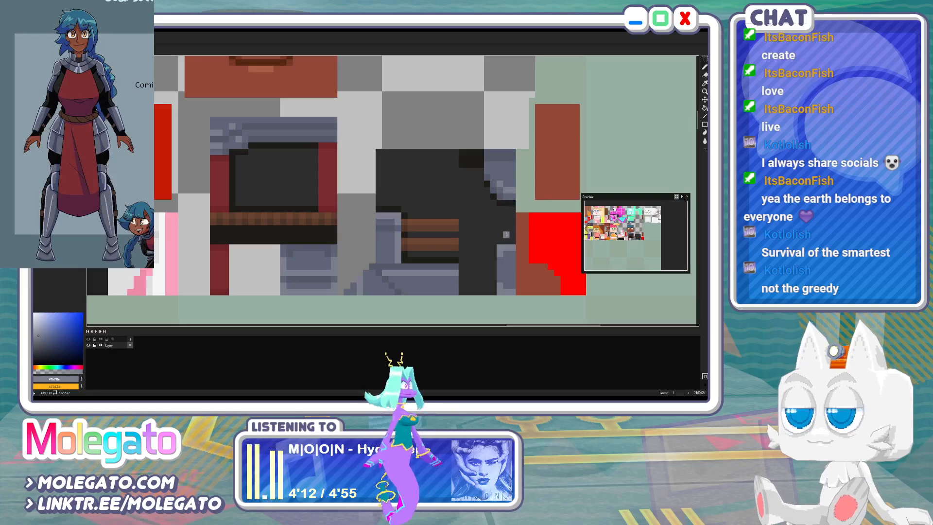
middle_drag(497, 242, 449, 230)
key(ctrl+s)
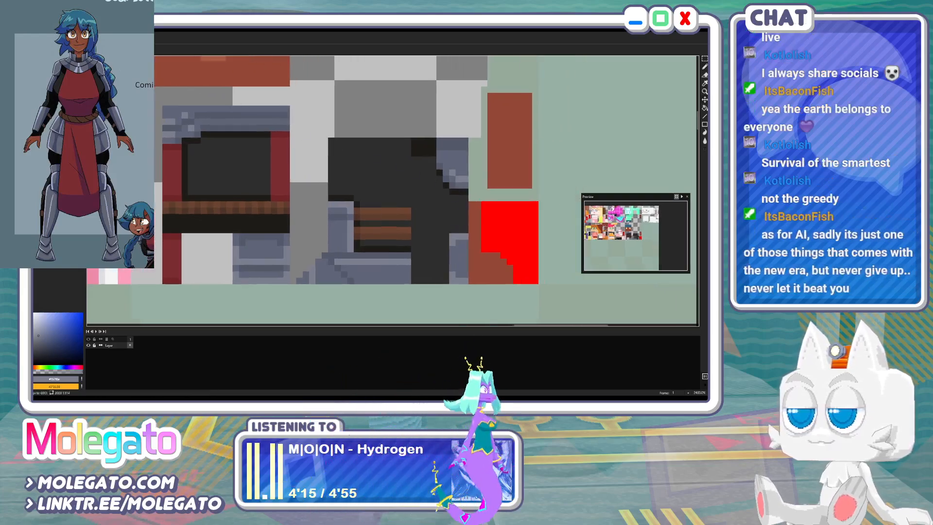
Check the reference again, paint two brown straps with near-black shading across the dark lower arm beside the forearm plate, and save
key(1)
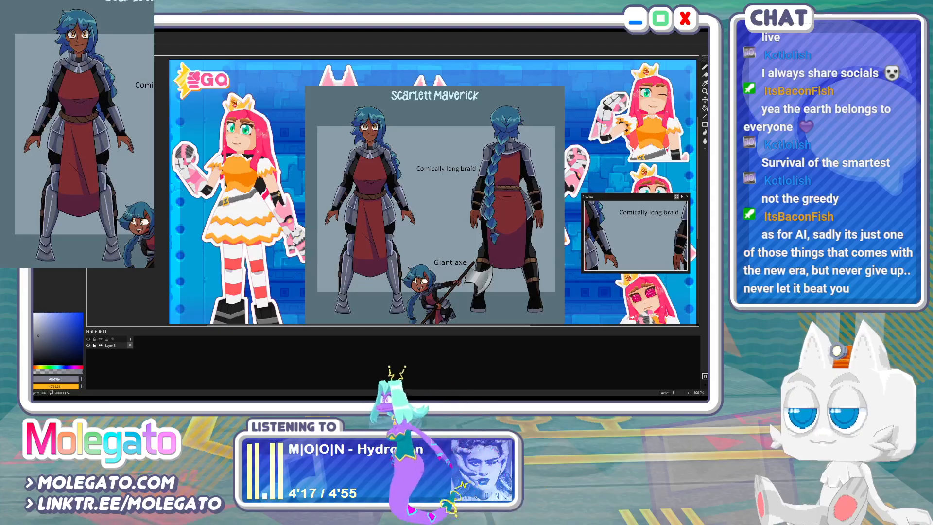
click(82, 50)
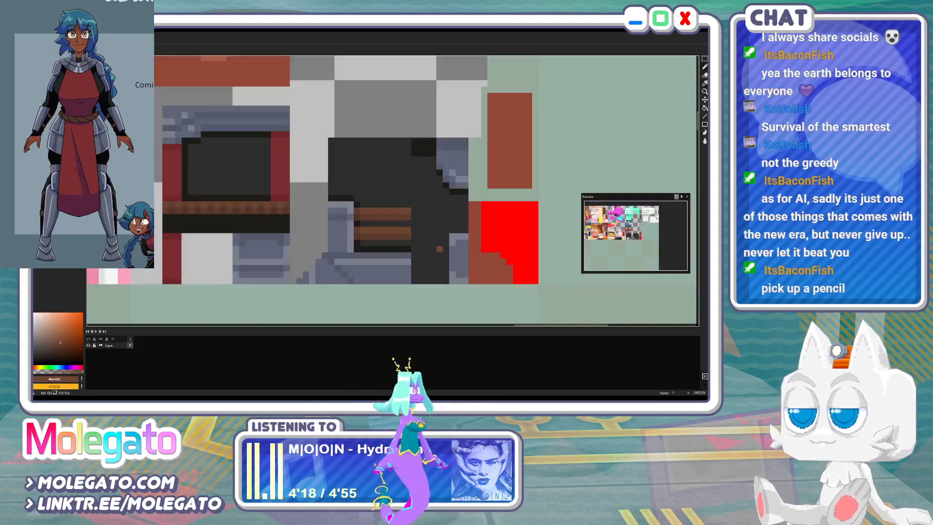
click(418, 249)
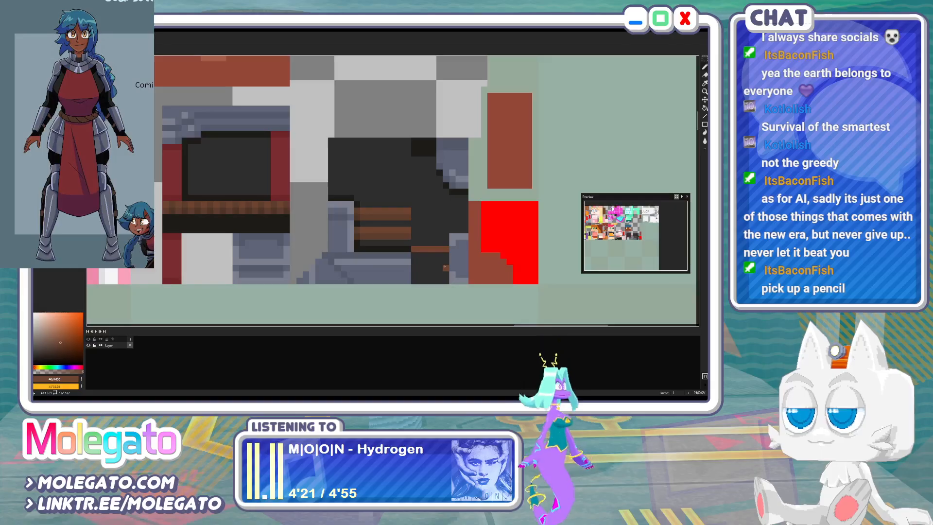
drag(417, 266, 414, 267)
alt+click(379, 237)
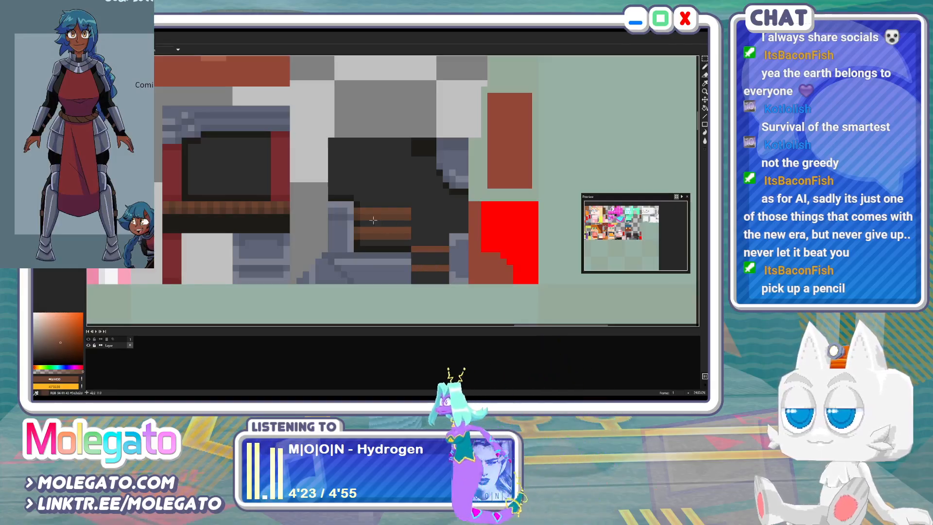
alt+click(443, 264)
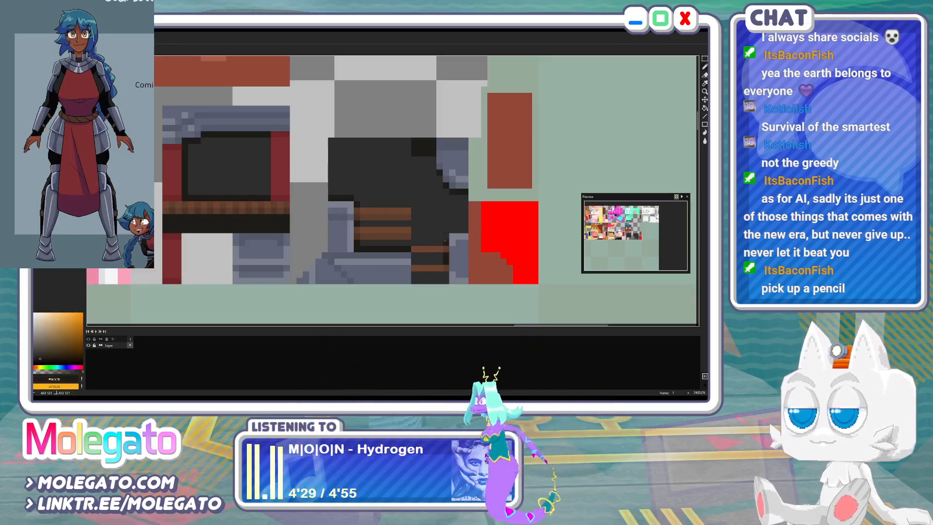
key(ctrl+s)
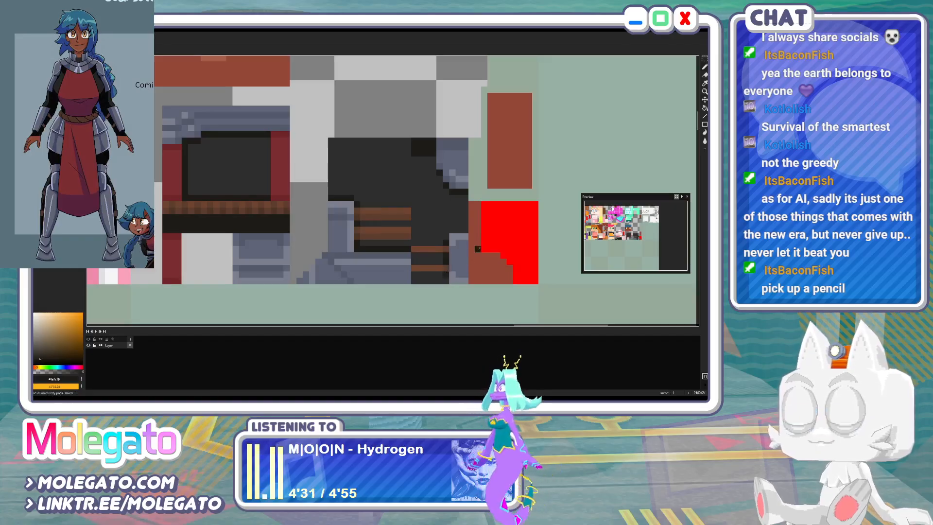
Select the red and brown hand area with a rectangular marquee
scroll(438, 265, right, 3)
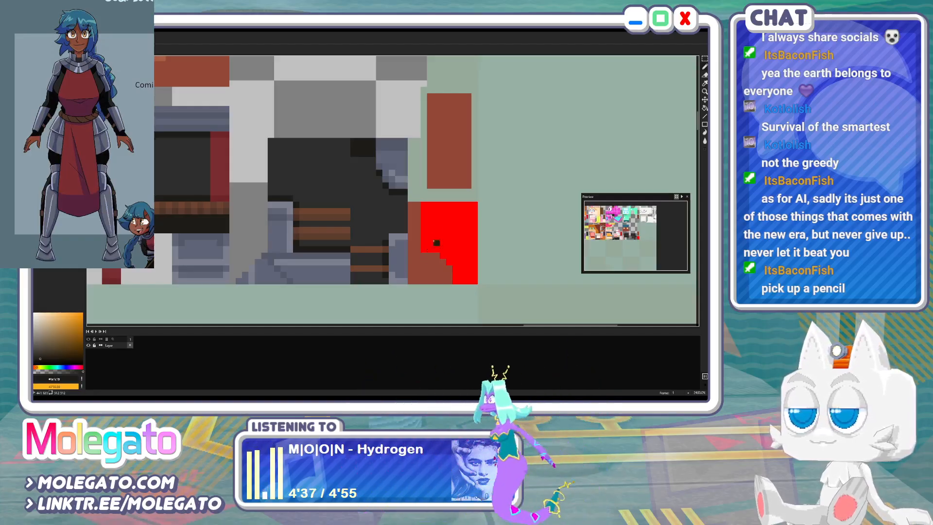
click(704, 58)
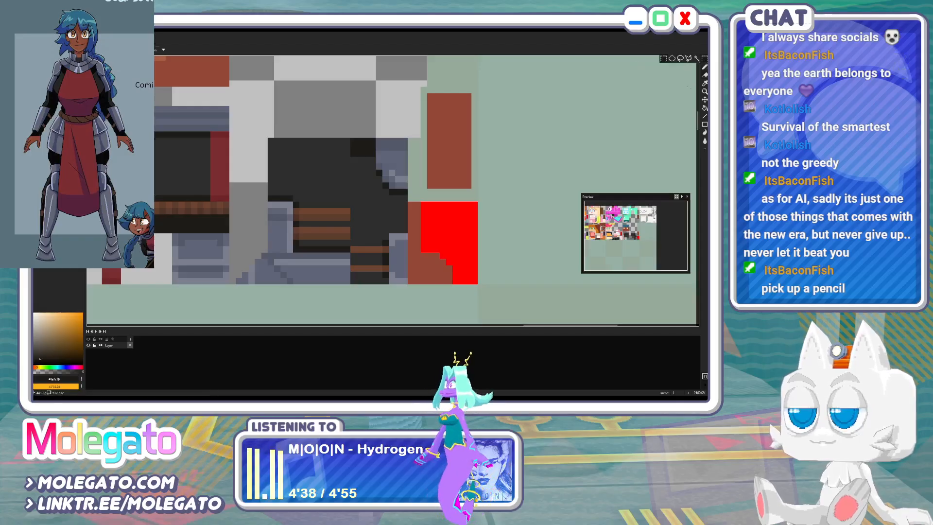
drag(411, 205, 475, 282)
middle_drag(321, 194, 369, 224)
scroll(316, 210, down, 1)
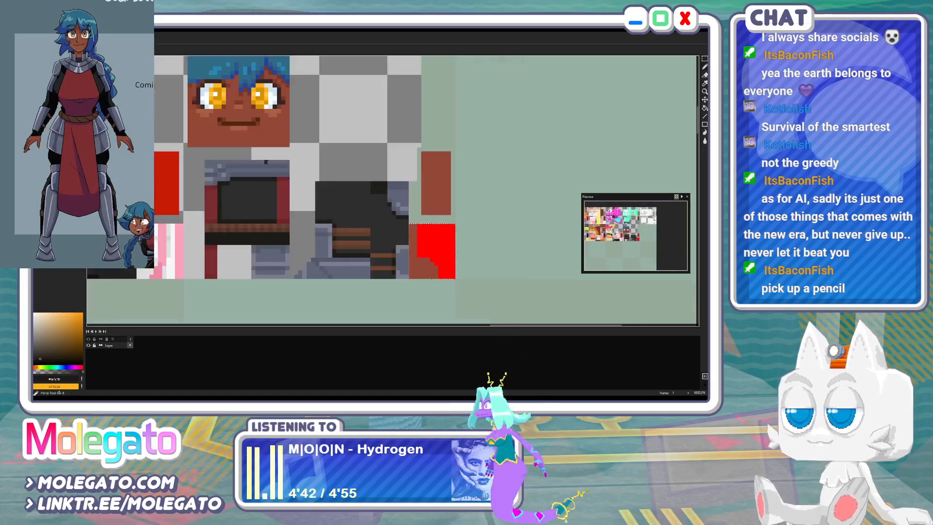
alt+click(415, 229)
key(g)
click(420, 226)
key(ctrl+z)
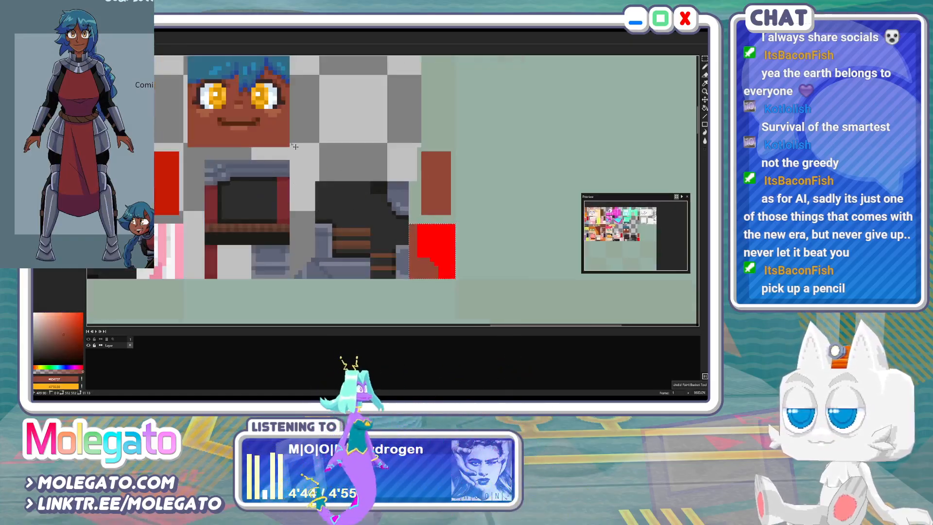
Fill the hand's shaded part with a darker brown sampled from the face and its red part with the lighter skin brown
key(x)
alt+click(258, 122)
click(420, 265)
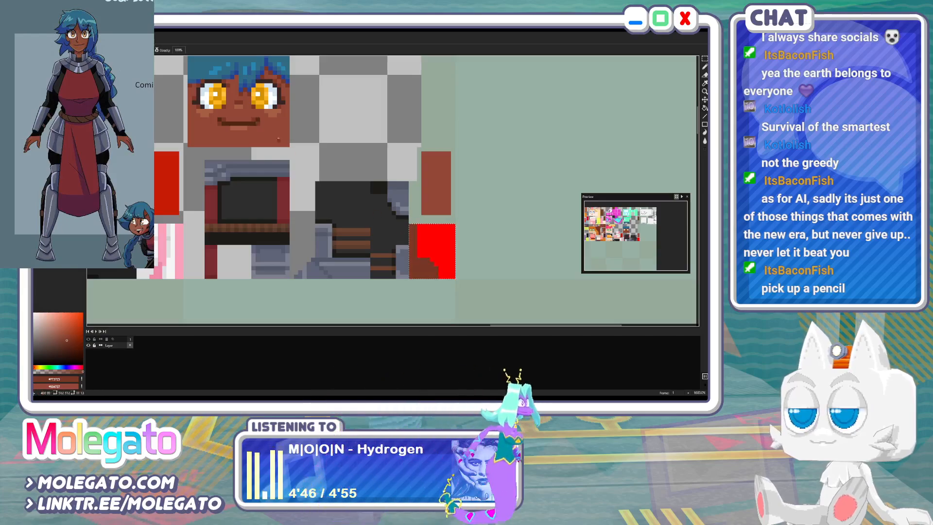
alt+click(436, 204)
click(445, 238)
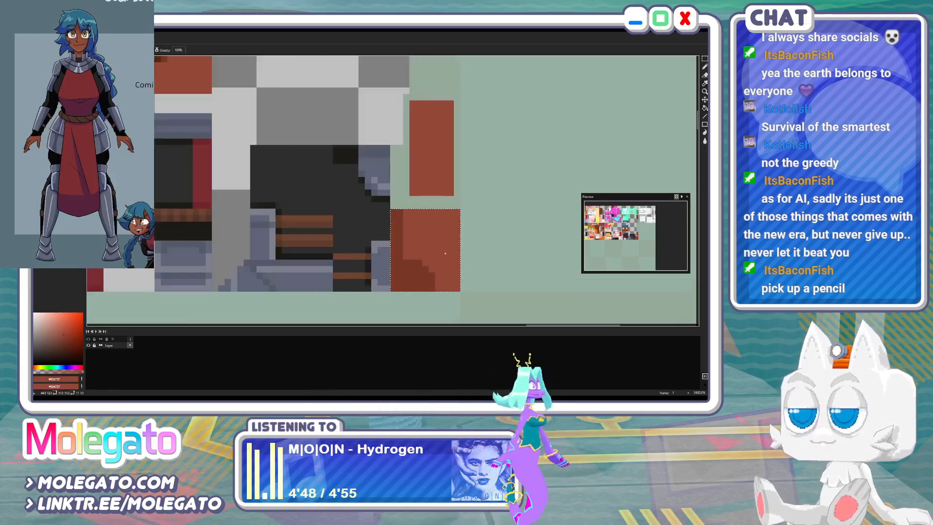
Paint a dark grey sleeve with a stepped near-black edge along the hand area's inner side and upper corner, then save the texture
scroll(446, 252, up, 1)
key(b)
alt+click(394, 237)
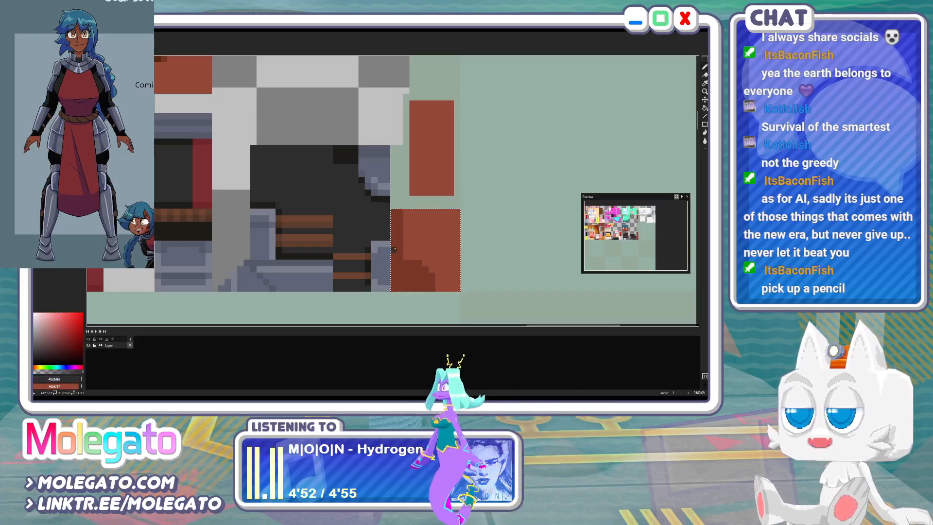
drag(394, 289, 394, 244)
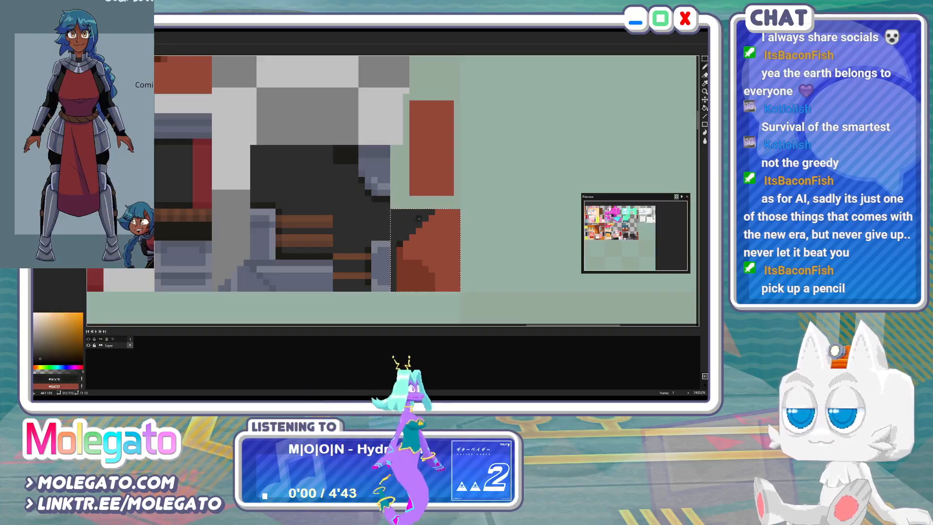
shift+click(432, 211)
key(ctrl+s)
alt+click(410, 266)
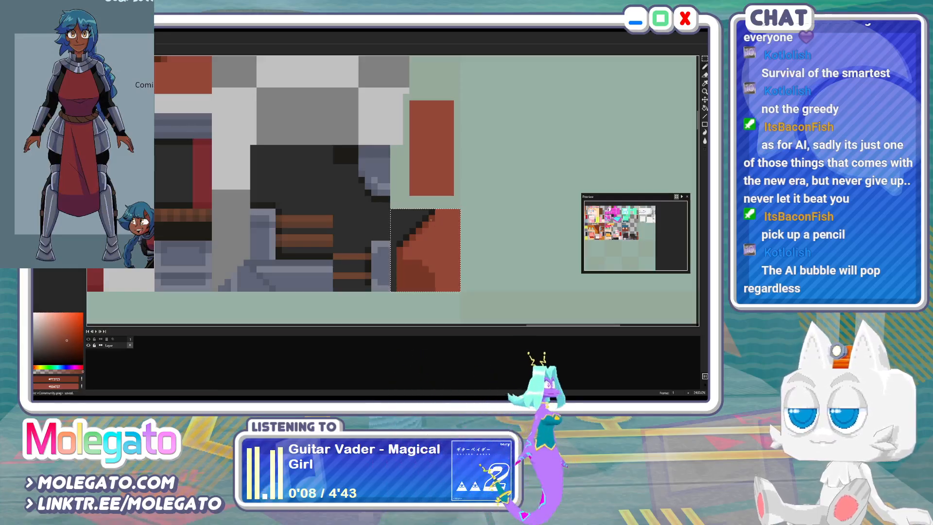
Switch to Blender, reload the texture image, and inspect the character's arm and hand from the side
key(alt+Tab)
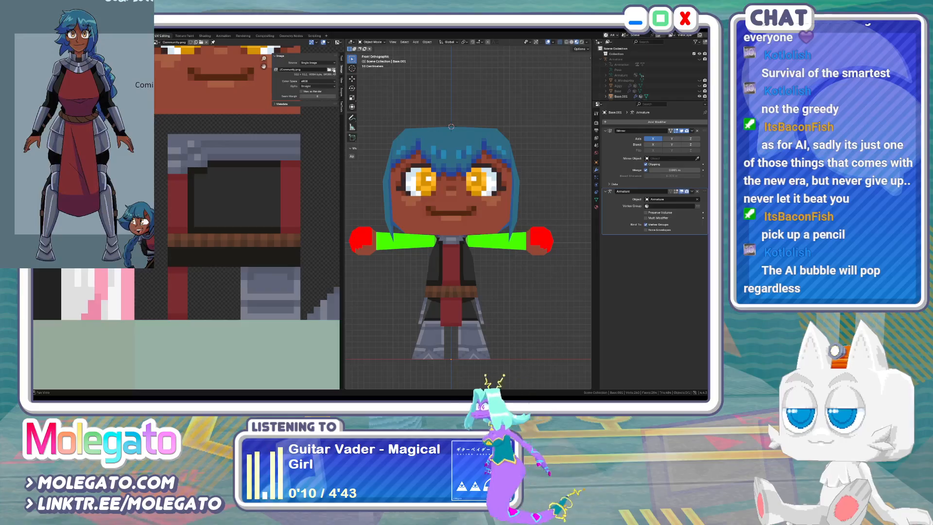
click(334, 70)
middle_drag(528, 262, 446, 249)
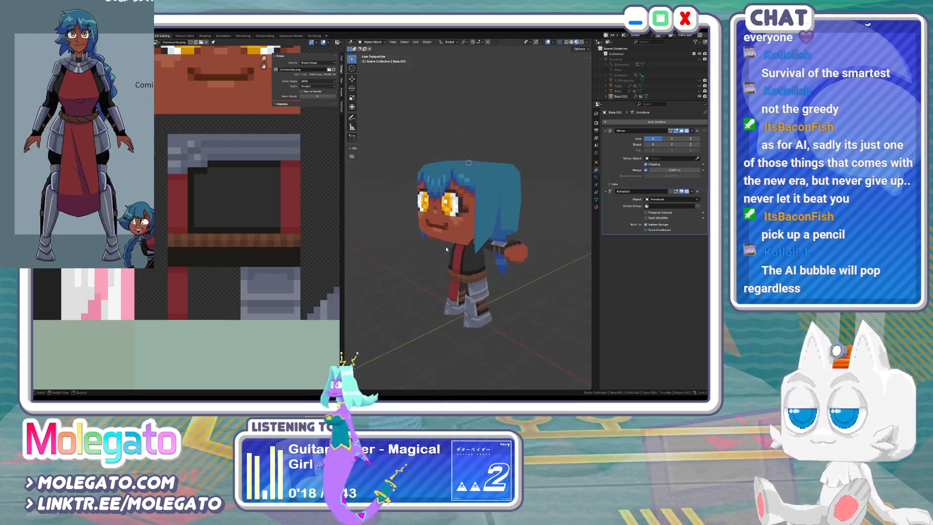
Switch back to Aseprite, delete the leftover green area around the brown rectangle above the hand, and save the texture
key(alt+Tab)
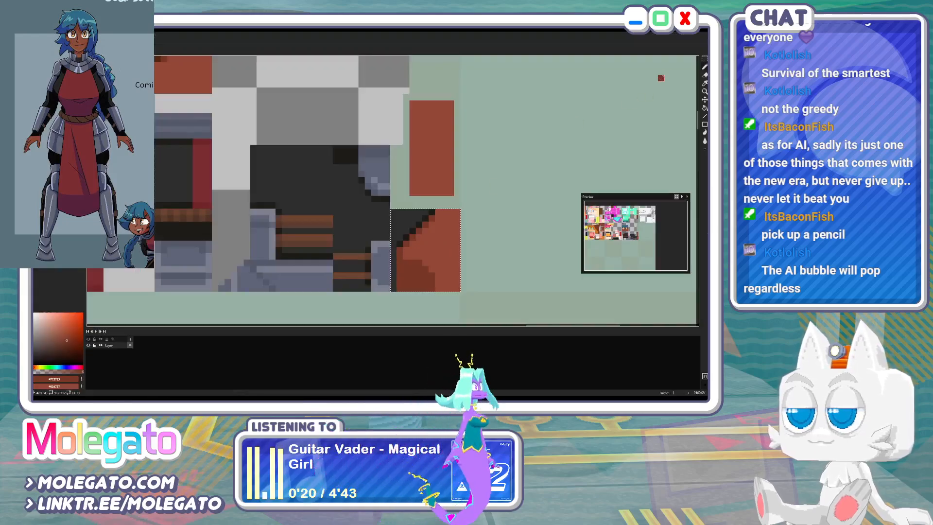
click(704, 58)
key(w)
click(402, 188)
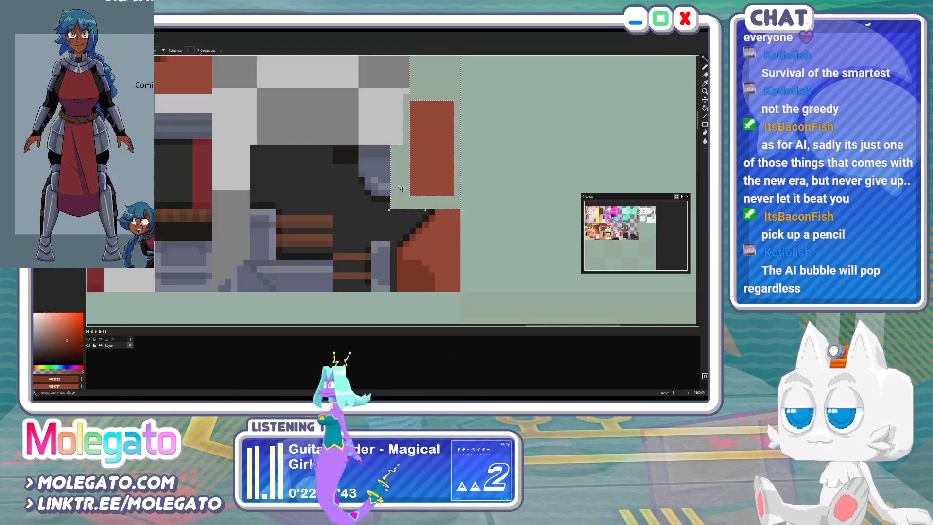
key(Delete)
middle_drag(360, 180, 446, 290)
middle_drag(330, 179, 475, 248)
key(b)
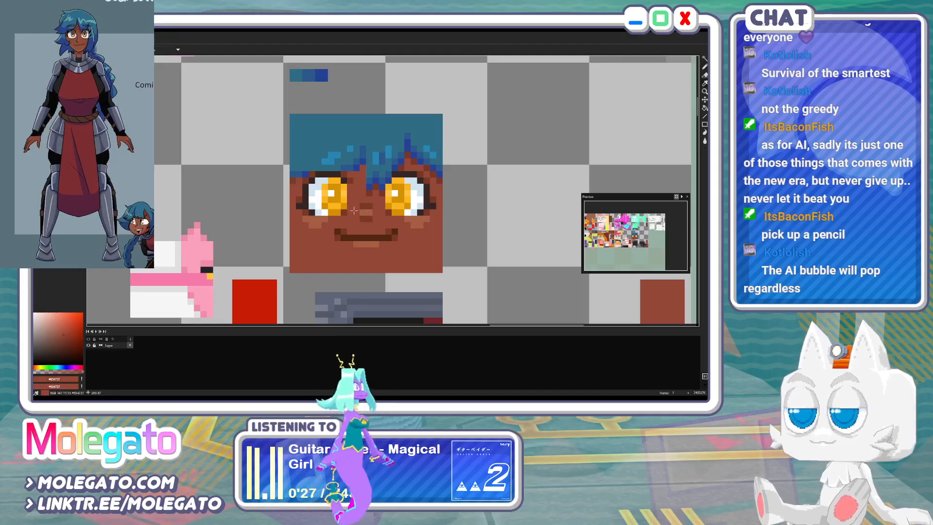
key(ctrl+s)
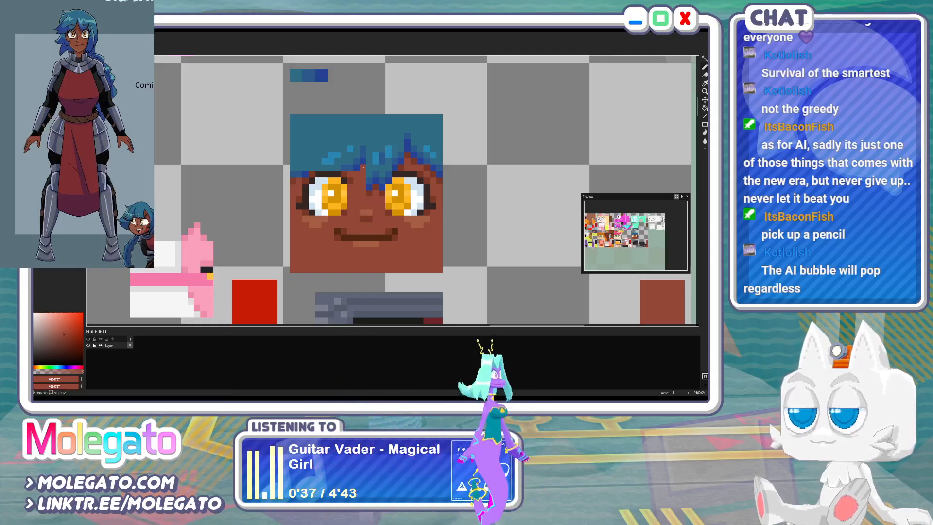
Switch to Blender, view the character from the front, and save the file
key(alt+Tab)
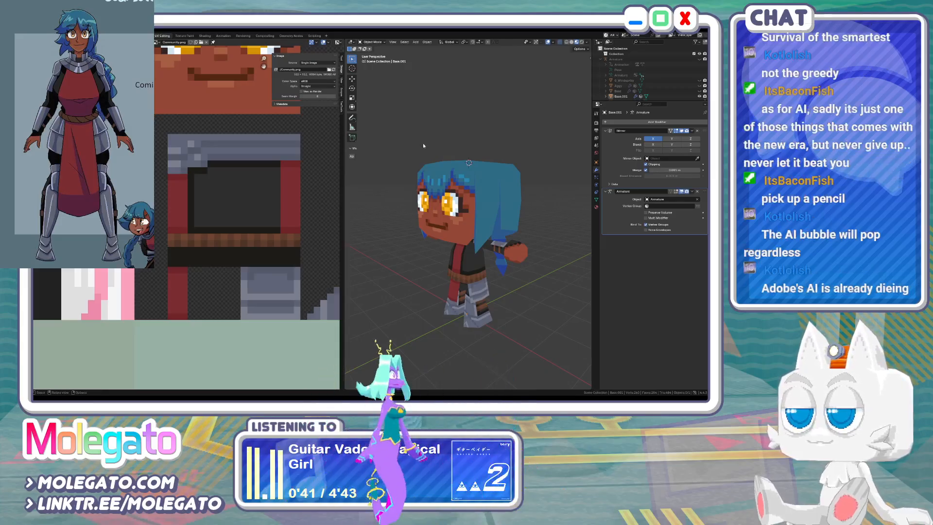
key(KP_1)
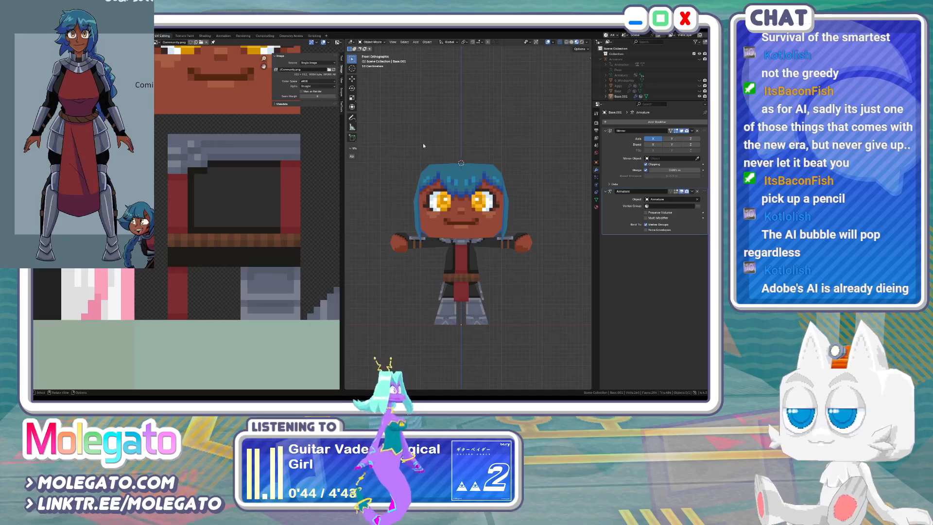
key(ctrl+s)
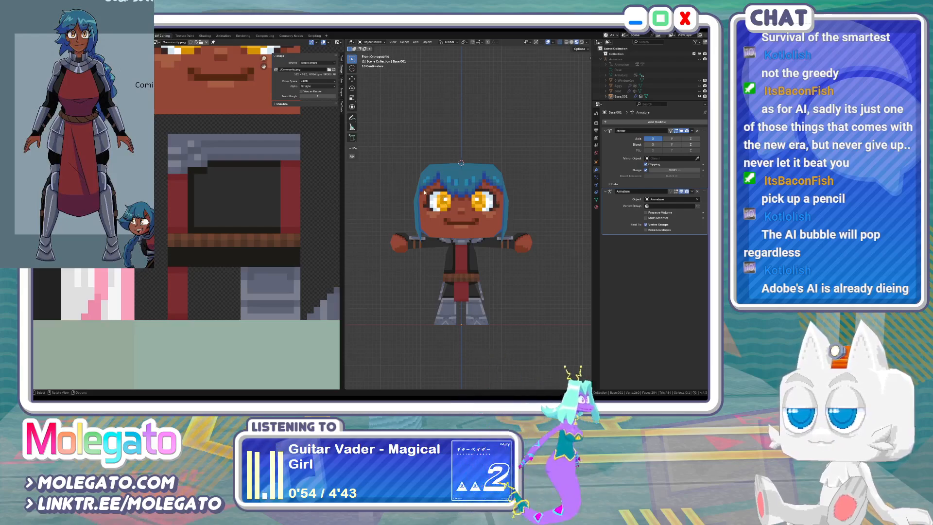
Duplicate the side hip plate and the front and back cloth flaps of the body mesh in place and flip the copies' normals
click(478, 281)
key(Tab)
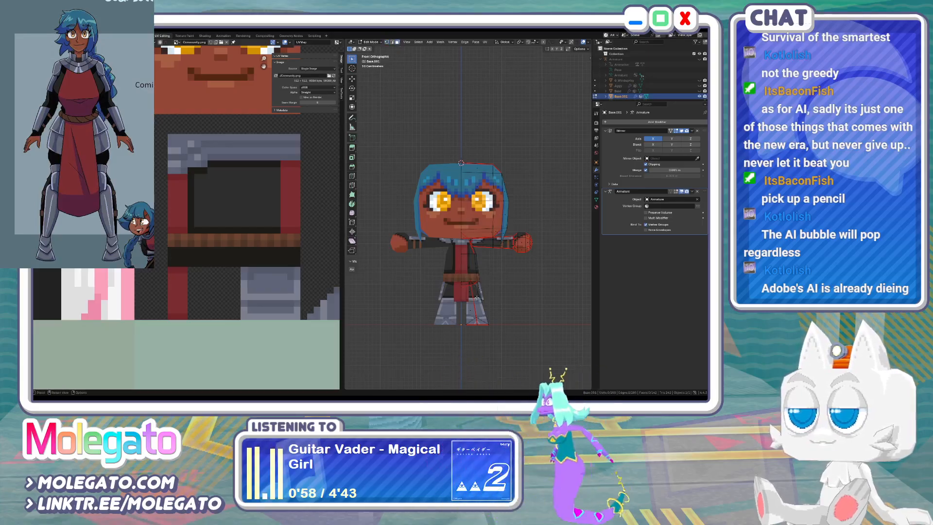
scroll(482, 287, up, 1)
key(b)
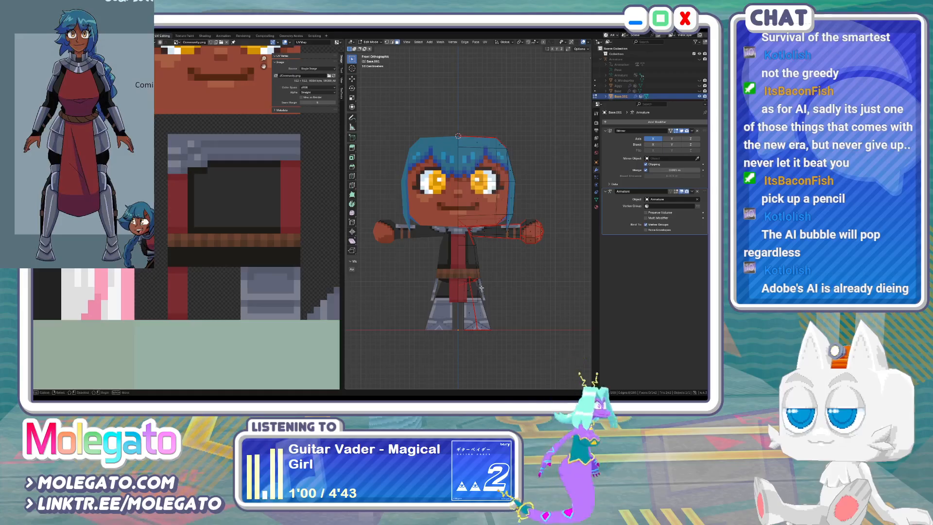
drag(484, 289, 488, 291)
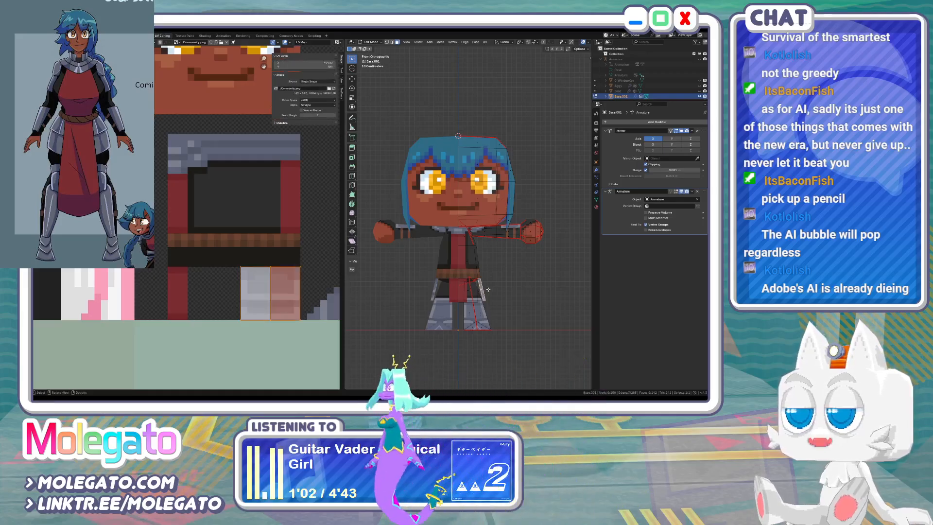
key(KP_3)
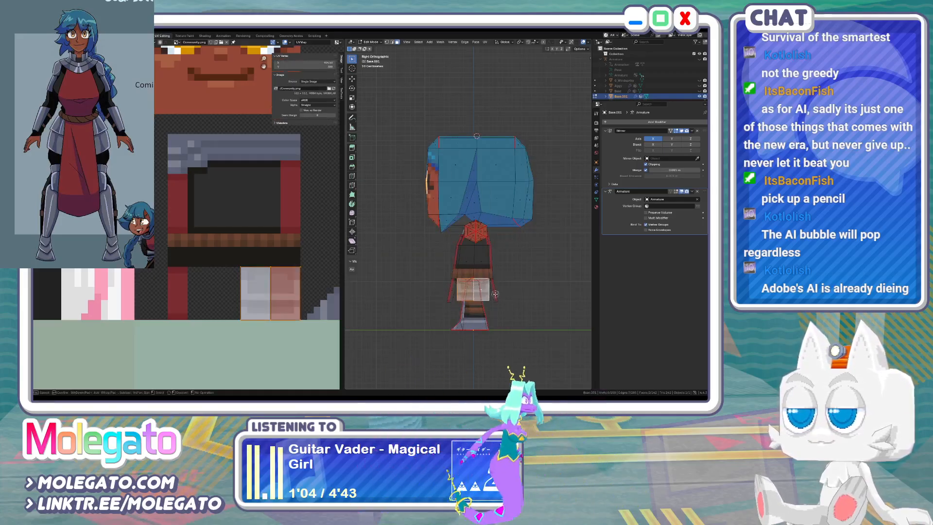
drag(496, 298, 450, 288)
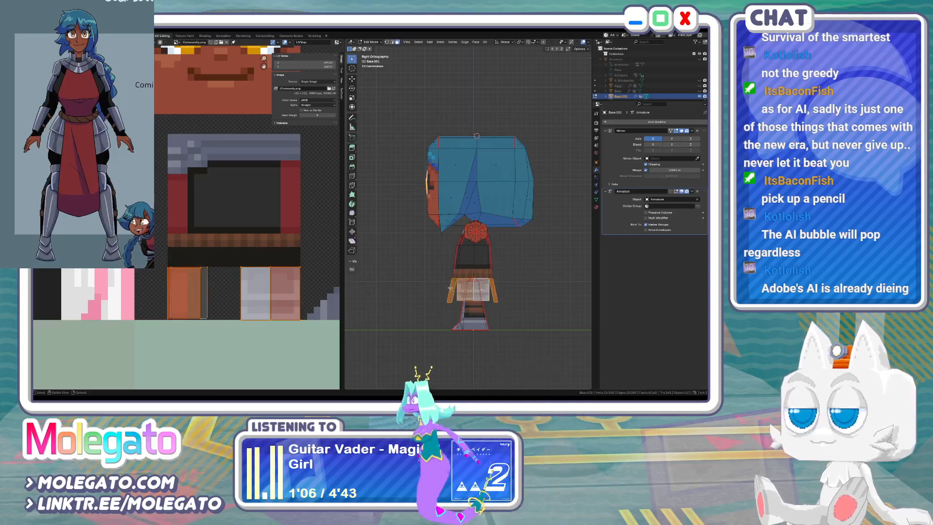
key(shift+d)
key(Escape)
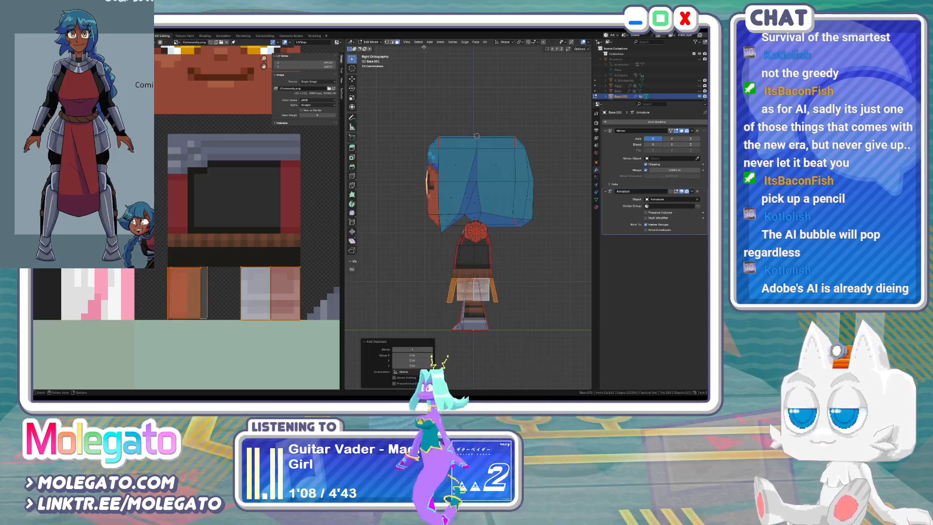
click(441, 42)
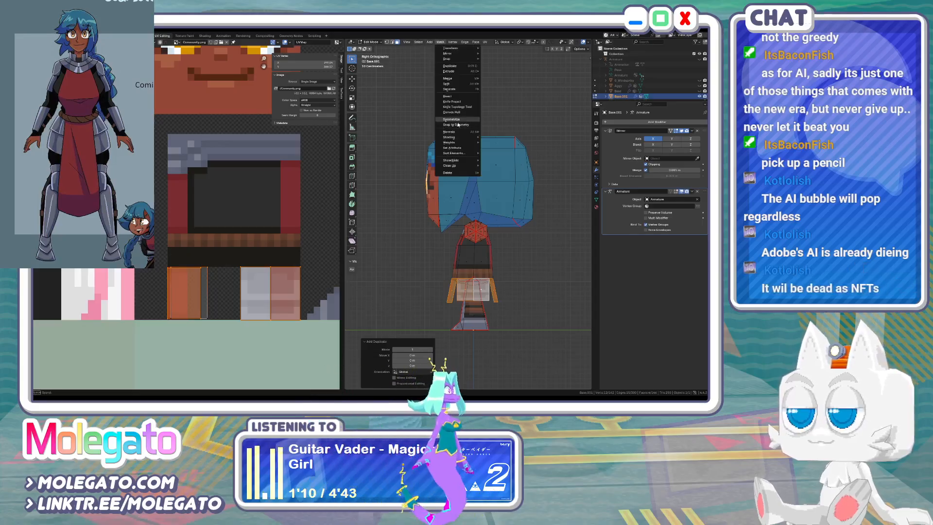
mouse_move(459, 132)
click(492, 132)
key(Tab)
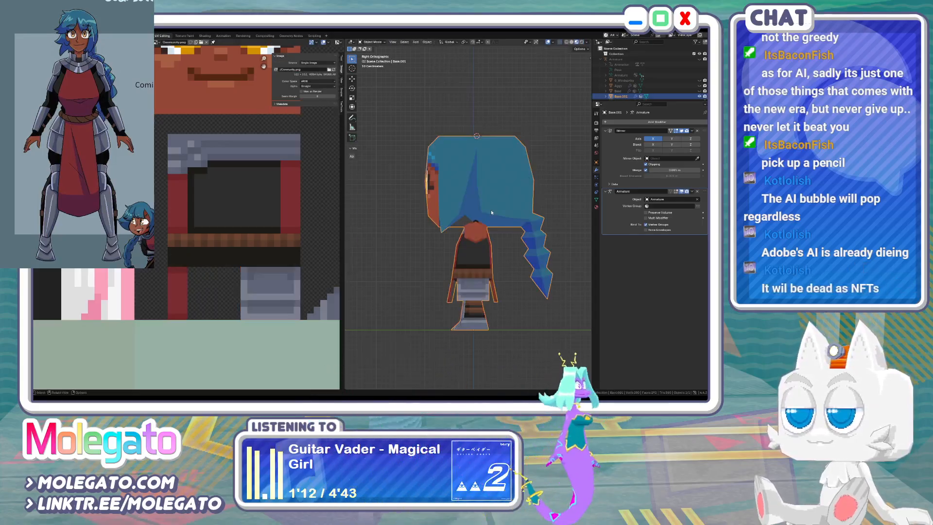
Shrink and reposition the UV island lying in the empty area beside the face texture, and save the file
key(Tab)
key(a)
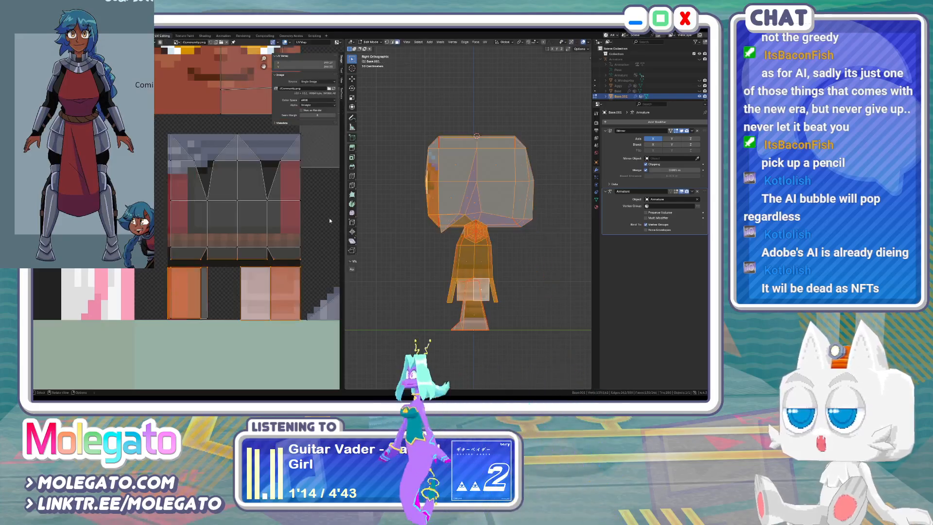
scroll(200, 203, down, 2)
shift+middle_drag(207, 168, 193, 220)
drag(270, 174, 288, 204)
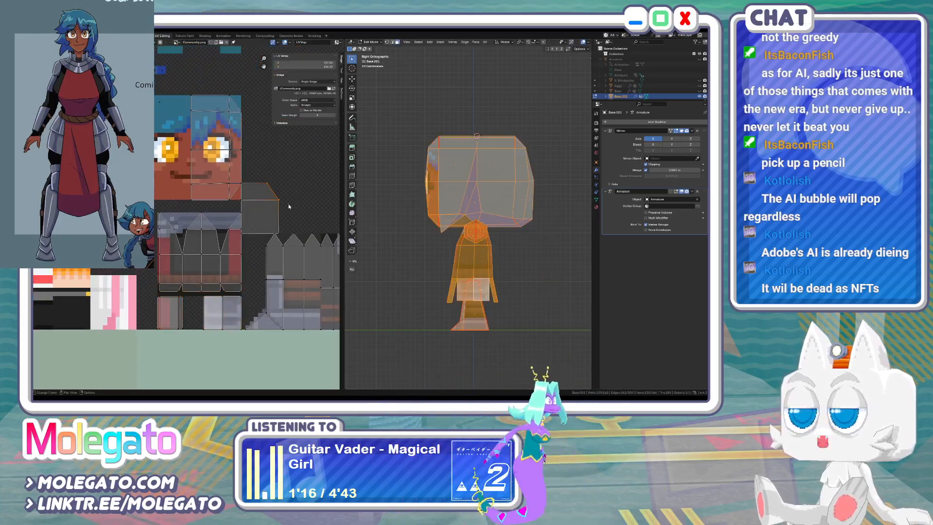
key(ctrl+l)
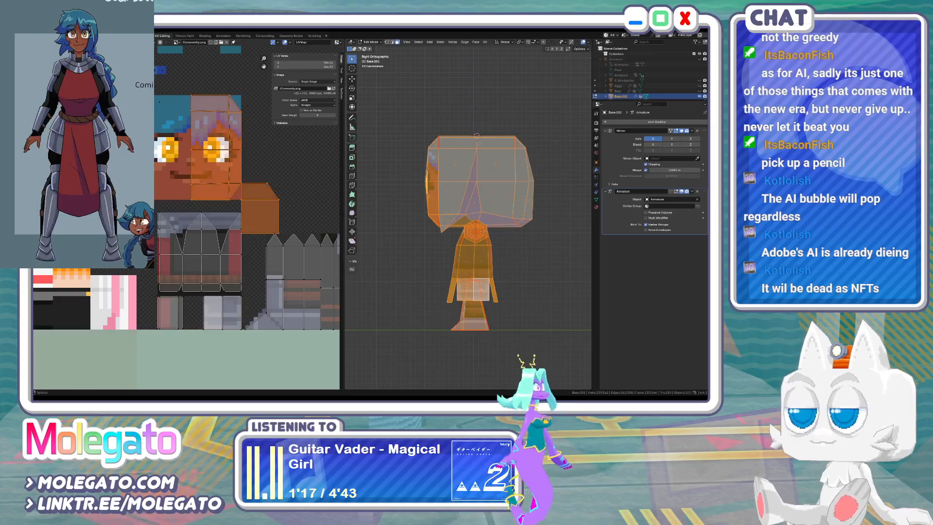
key(b)
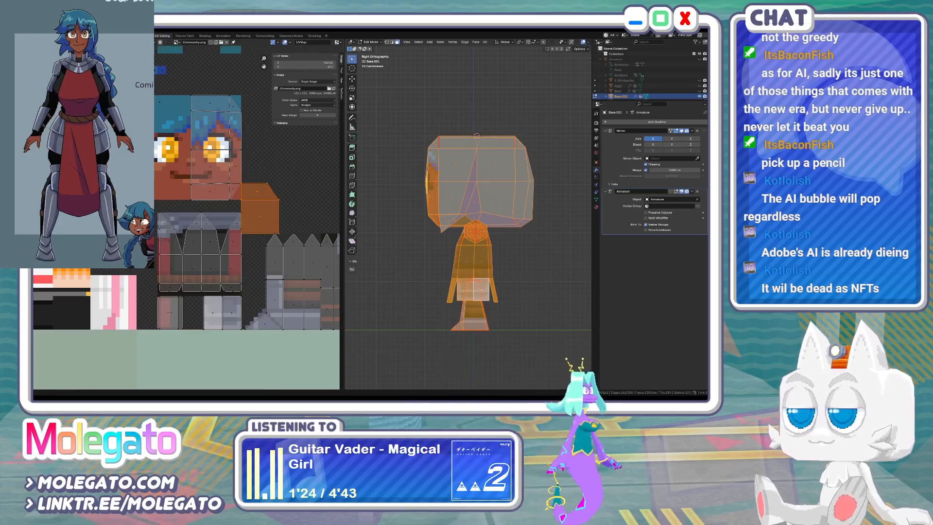
key(b)
drag(255, 182, 271, 228)
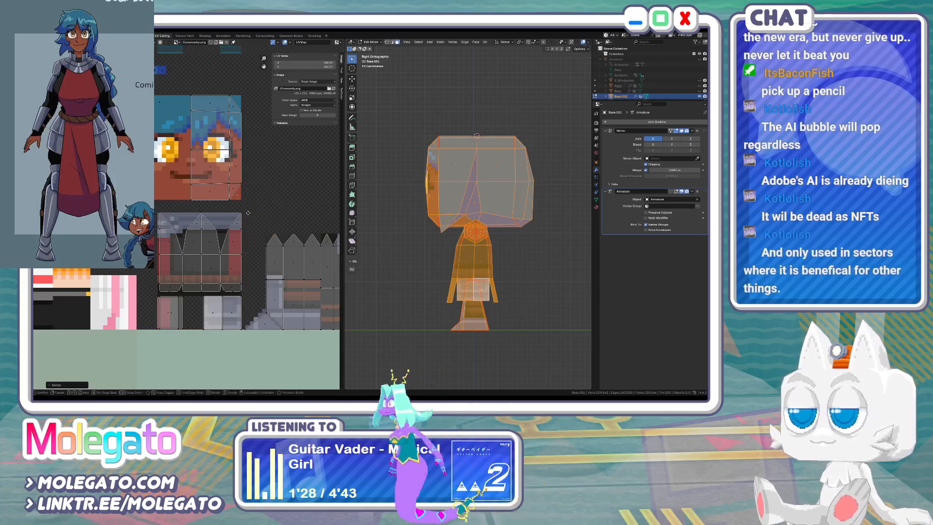
click(249, 215)
key(Tab)
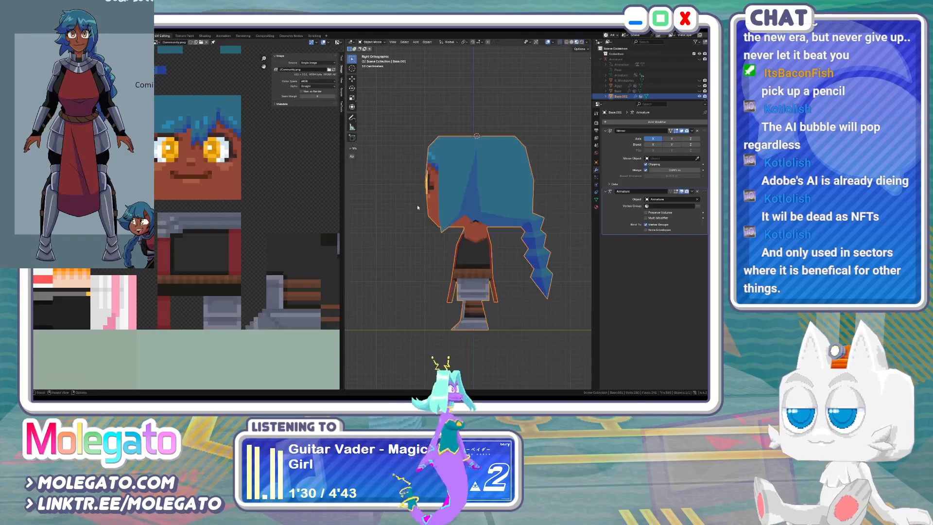
key(KP_1)
key(ctrl+s)
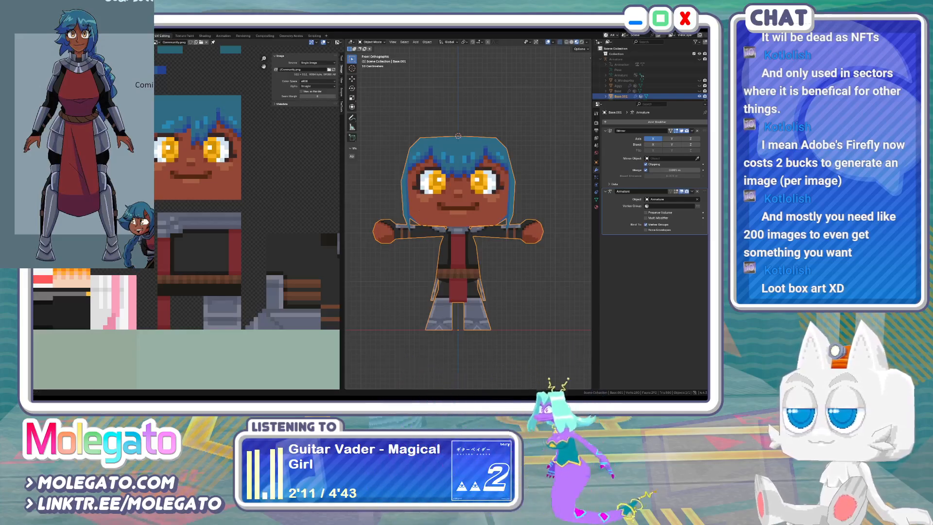
Apply the body mesh's Mirror modifier and snap the 2D cursor to the centre line of the face in the UV editor
shift+middle_drag(483, 230, 489, 262)
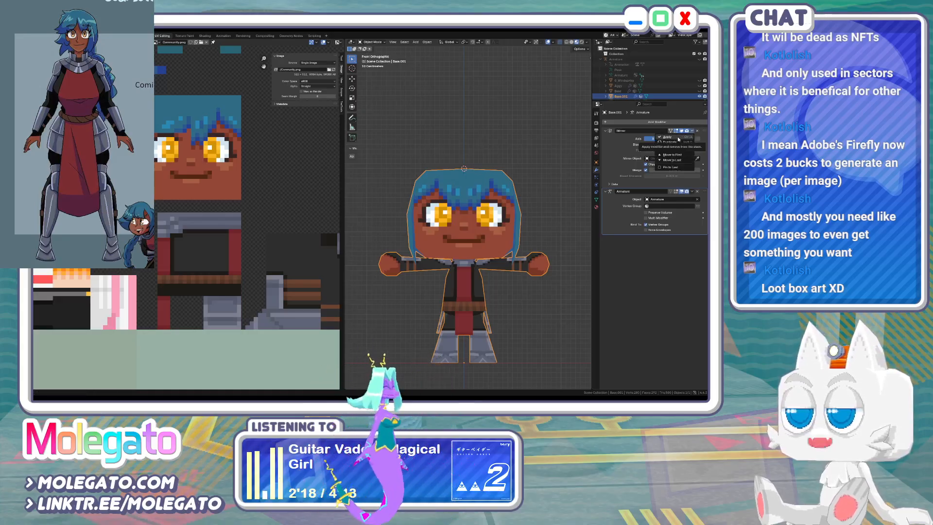
click(679, 138)
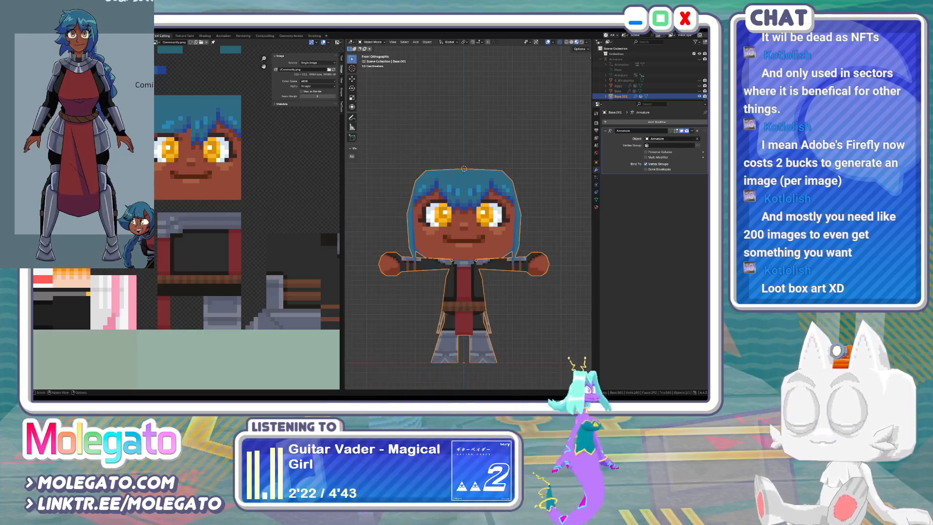
key(Tab)
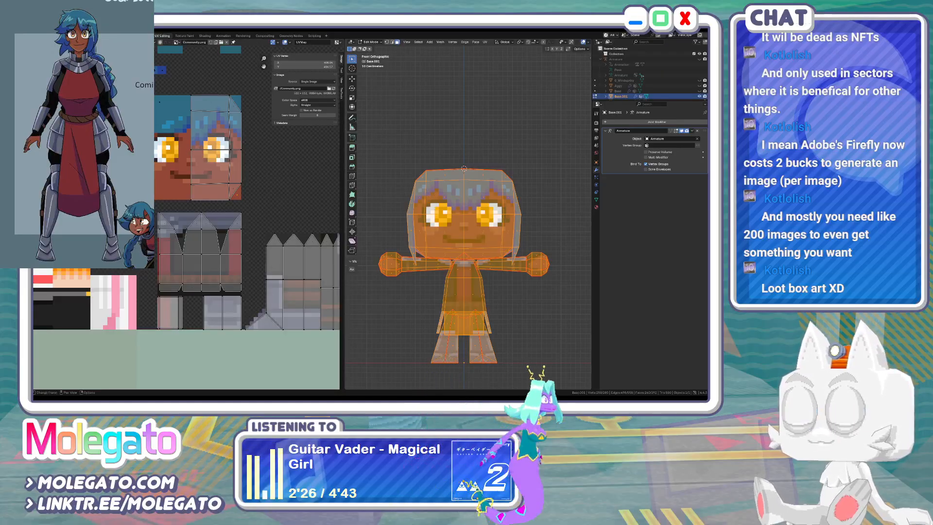
key(shift+s)
click(194, 182)
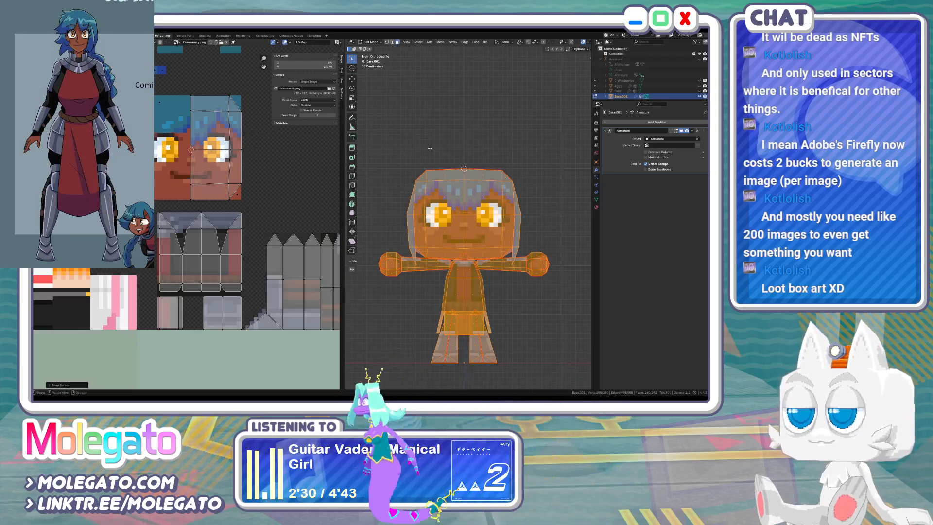
Flip the UVs of the character's right half of the face about the 2D cursor with an X scale of -1, and check the model
click(437, 197)
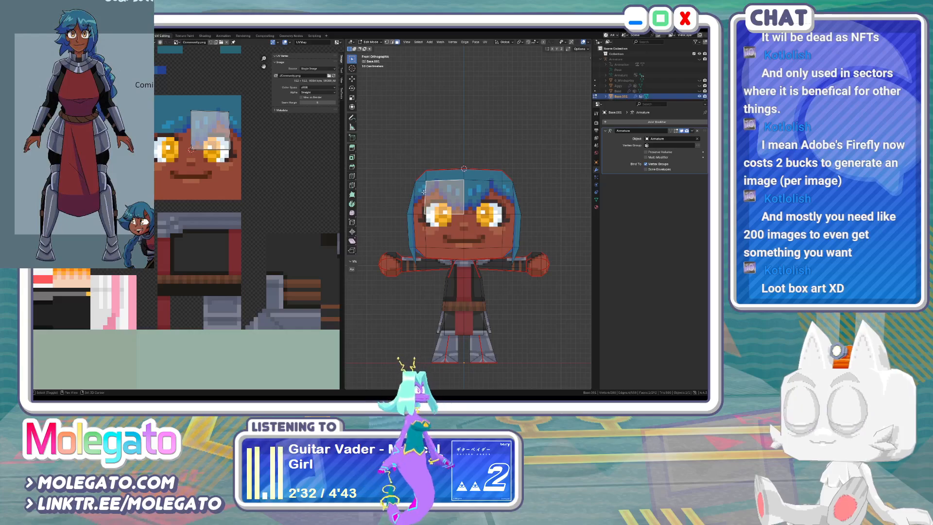
shift+click(424, 192)
shift+click(421, 251)
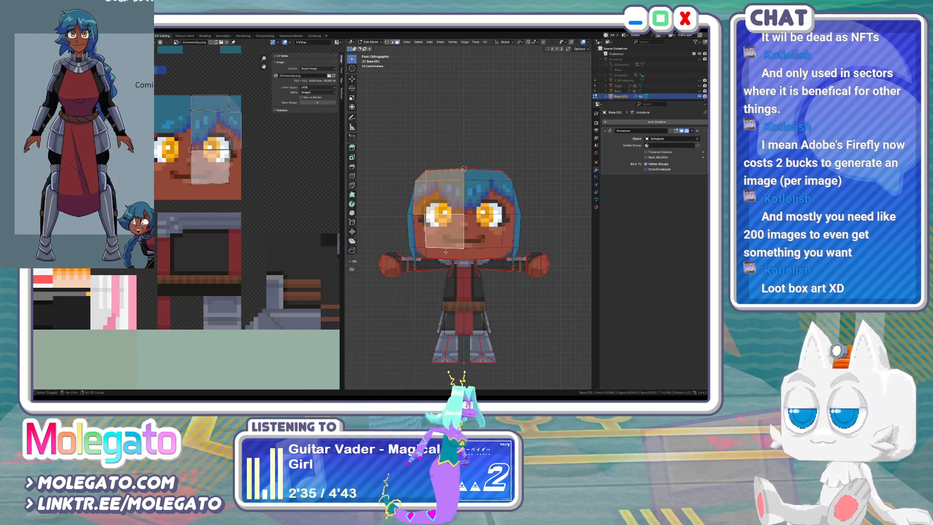
key(a)
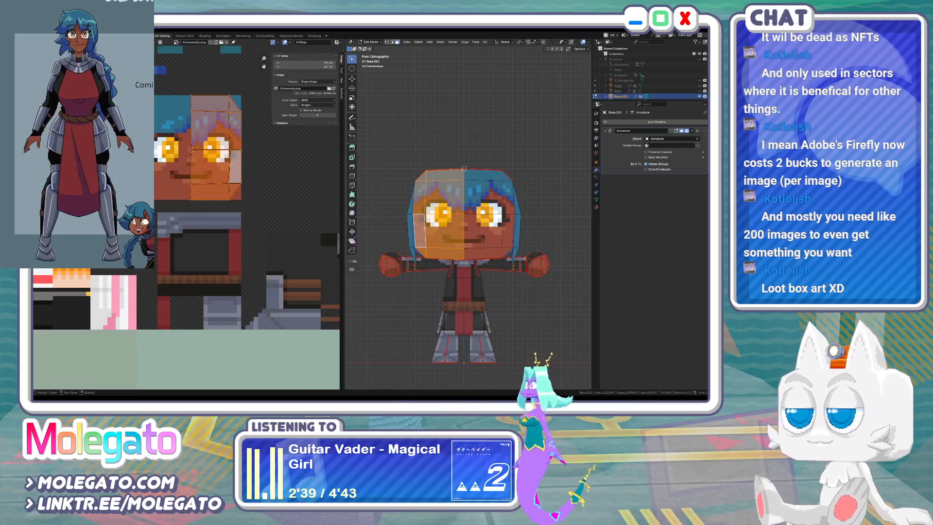
click(138, 43)
click(146, 67)
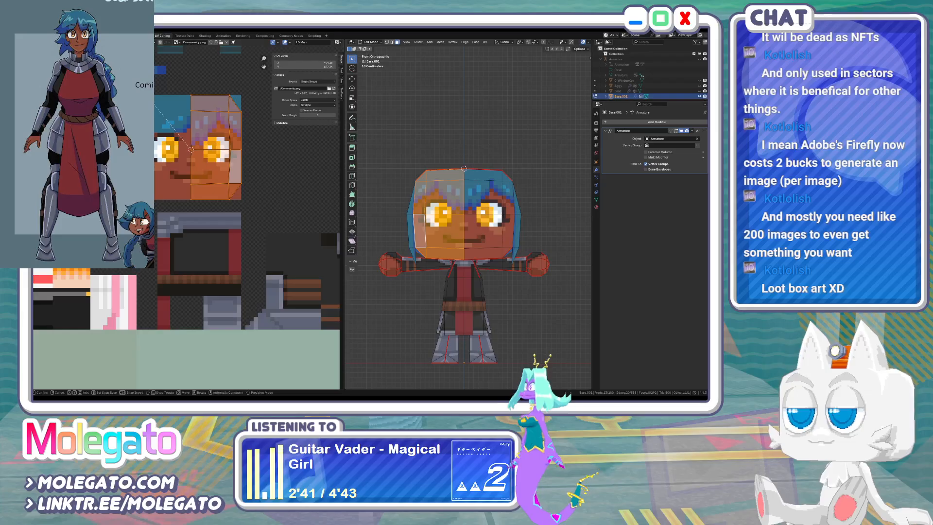
text(sx-1)
key(Return)
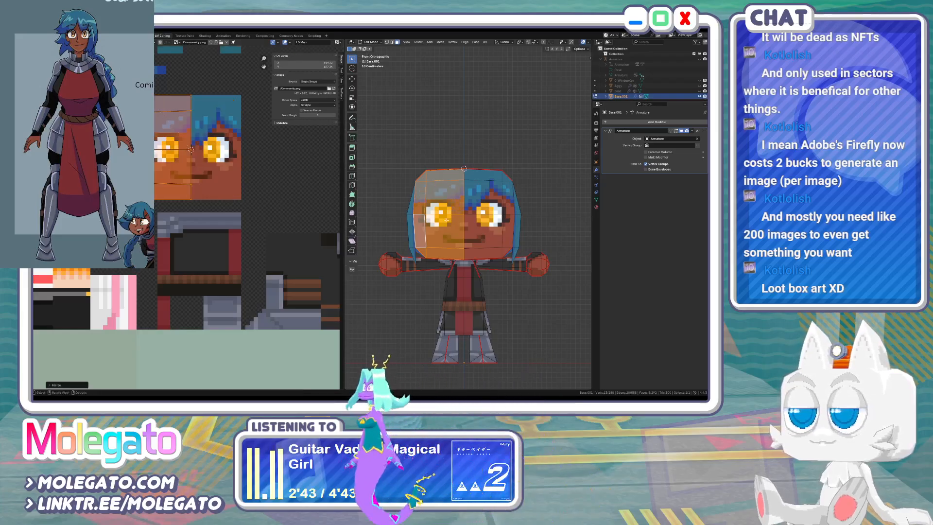
key(Tab)
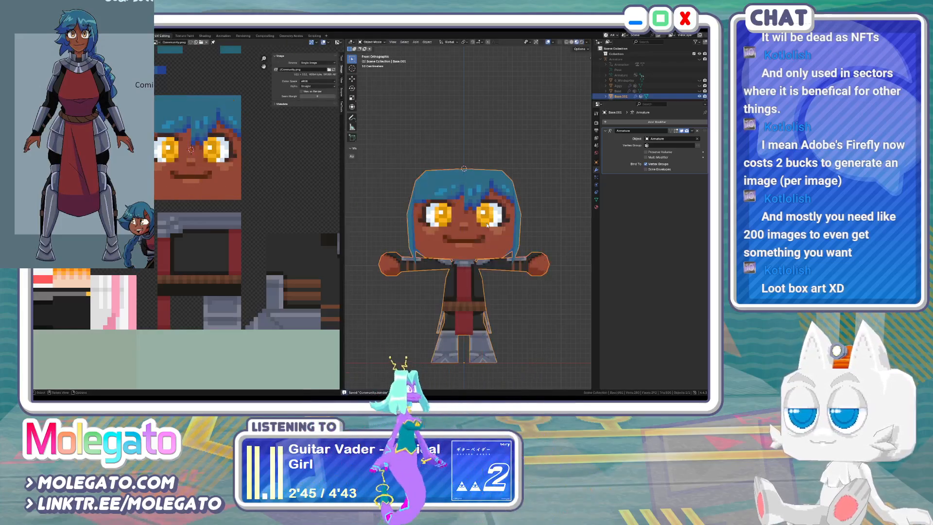
middle_drag(489, 230, 428, 247)
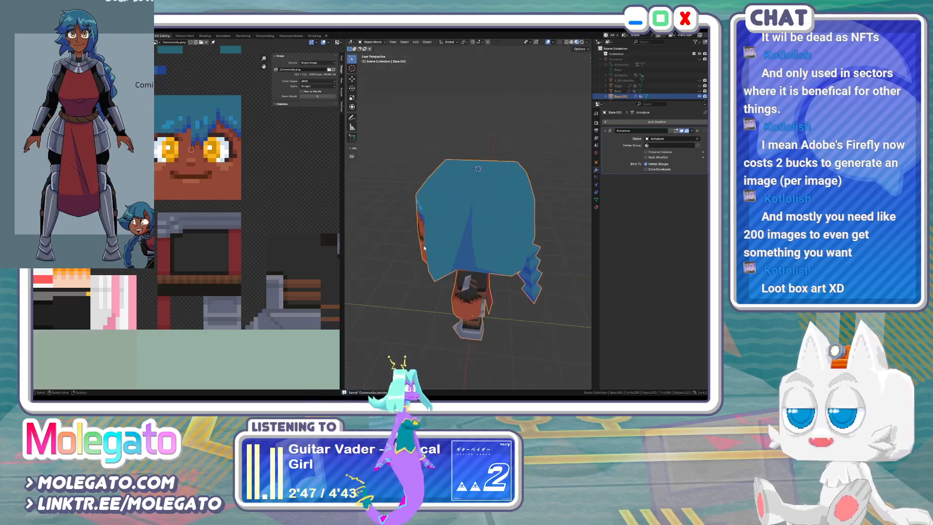
key(KP_1)
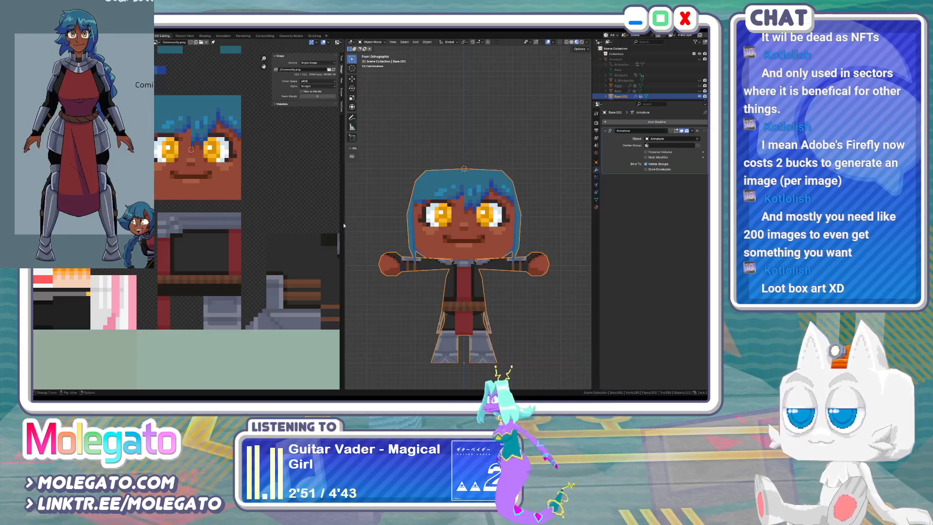
Knife-cut a diagonal edge across the character's right forehead, from beside the eye up towards the centre of the fringe
middle_drag(420, 187, 449, 220)
key(Tab)
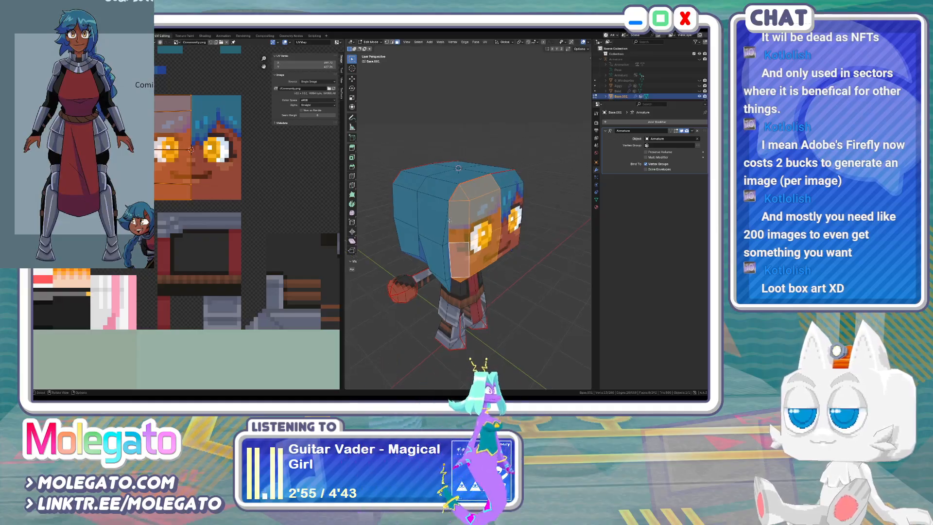
key(k)
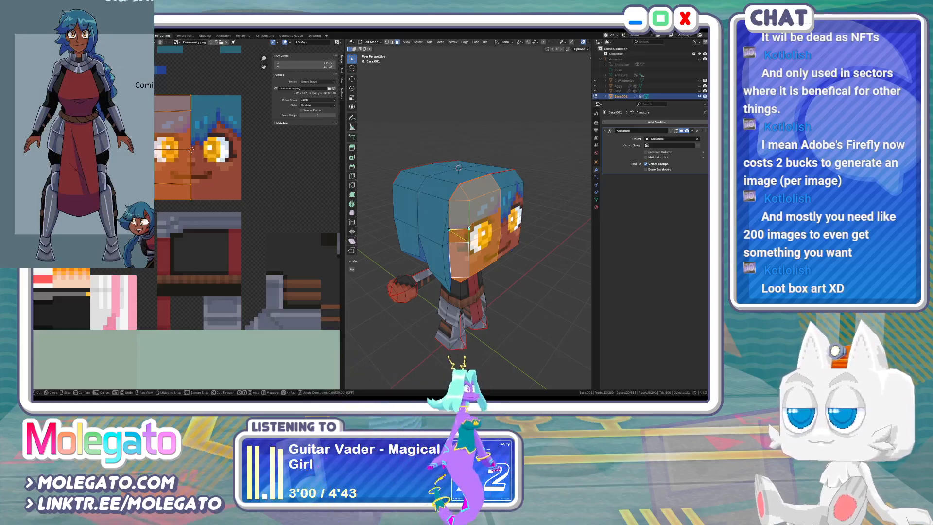
click(469, 228)
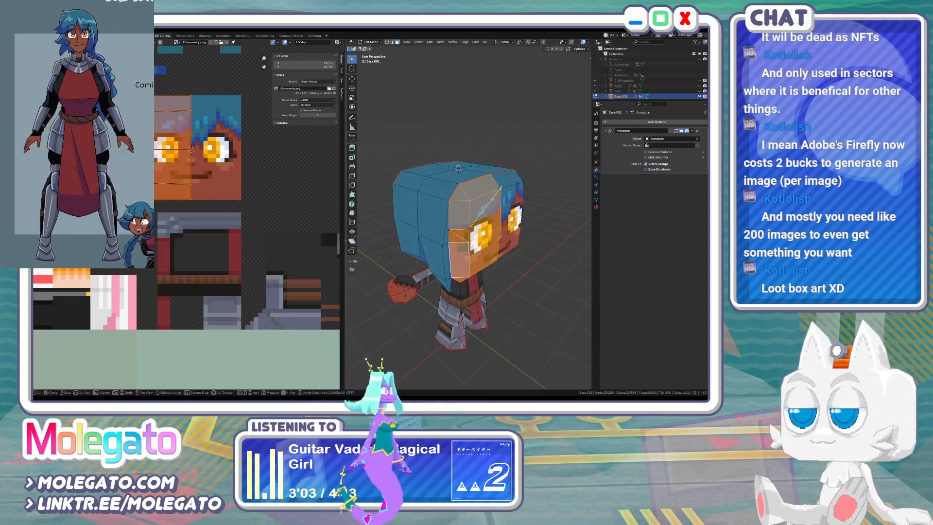
click(499, 188)
key(Return)
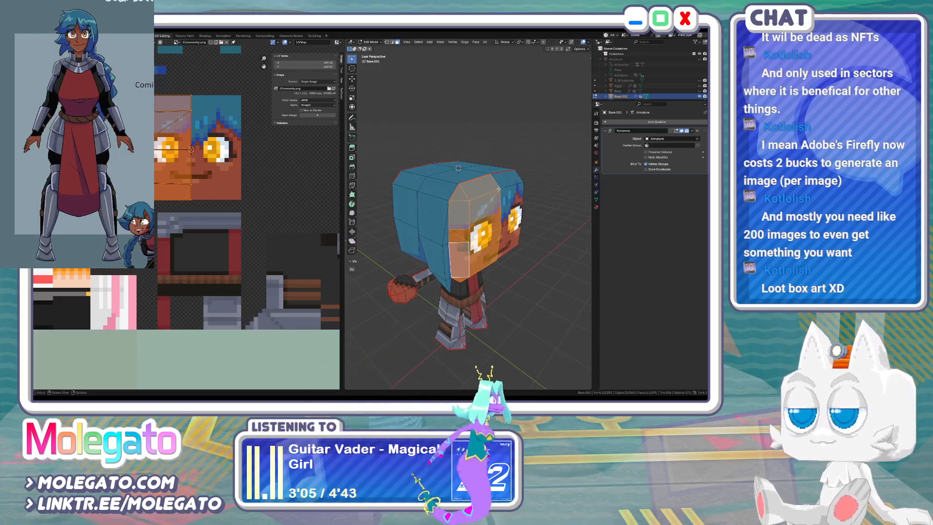
Knife-cut a diagonal edge across the hair on the character's right side, from the face border up towards the back
key(k)
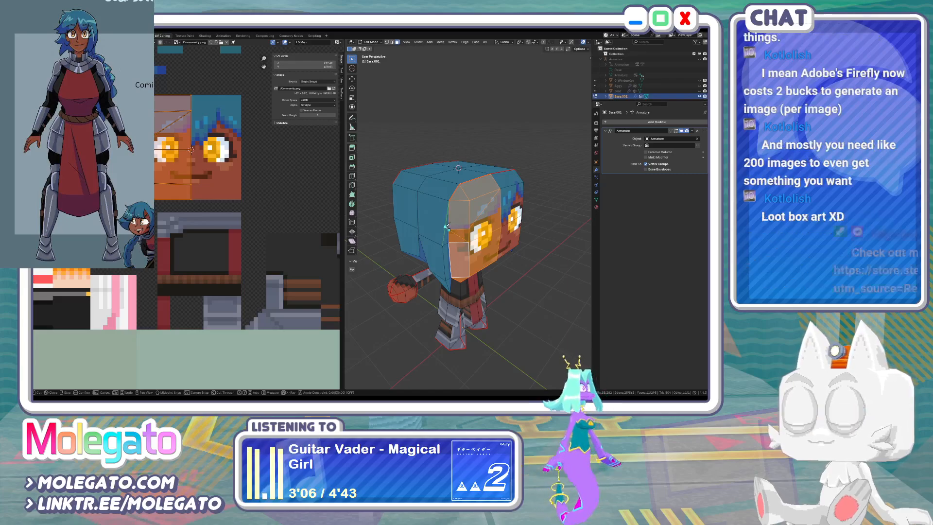
click(446, 226)
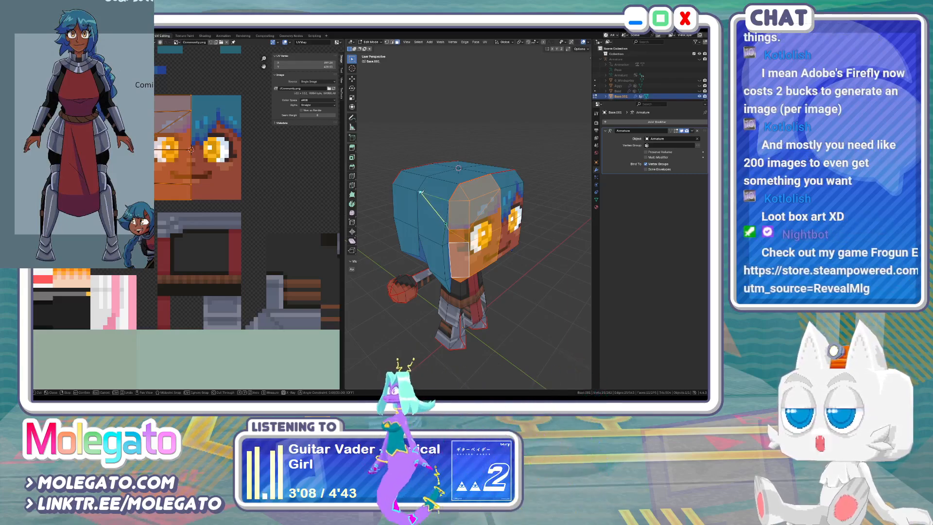
click(421, 192)
key(Return)
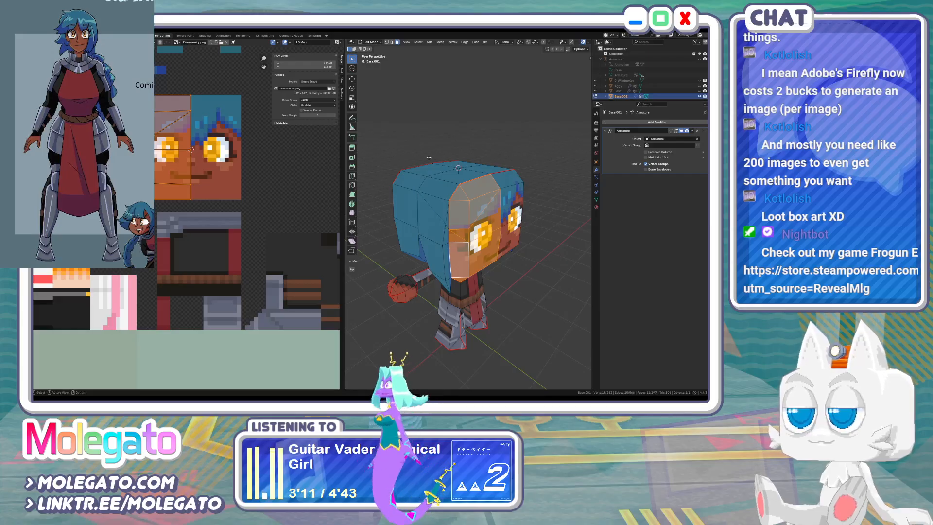
Knife-cut a short edge from the side hair across the face corner to the forehead, joining the diagonal cuts
middle_drag(428, 157, 443, 184)
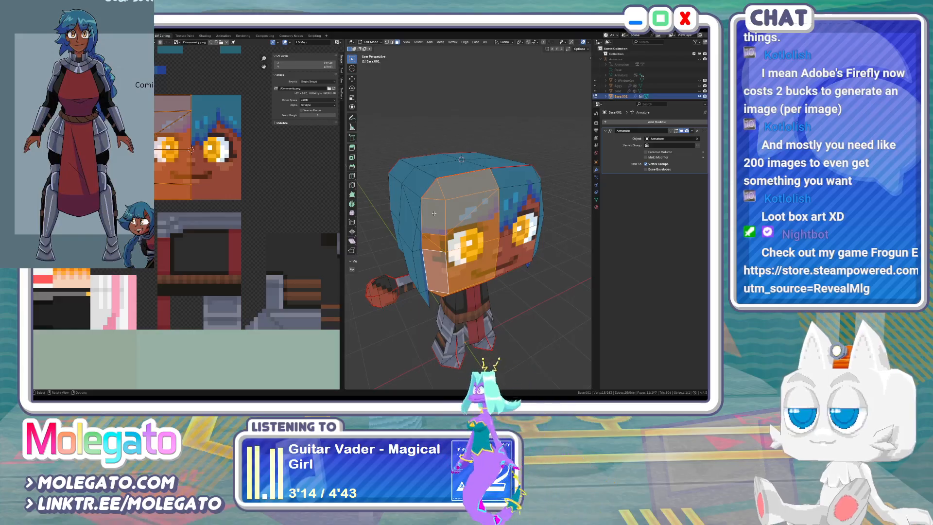
key(k)
click(417, 226)
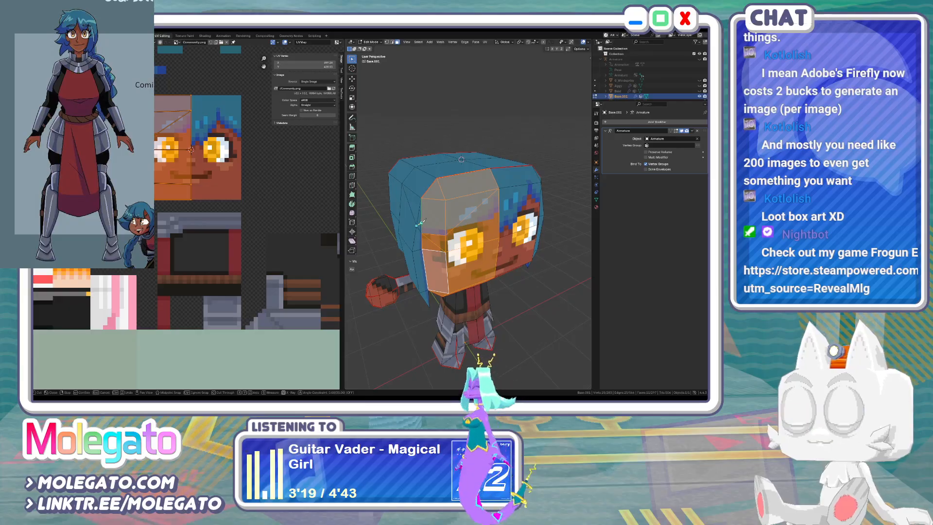
click(445, 219)
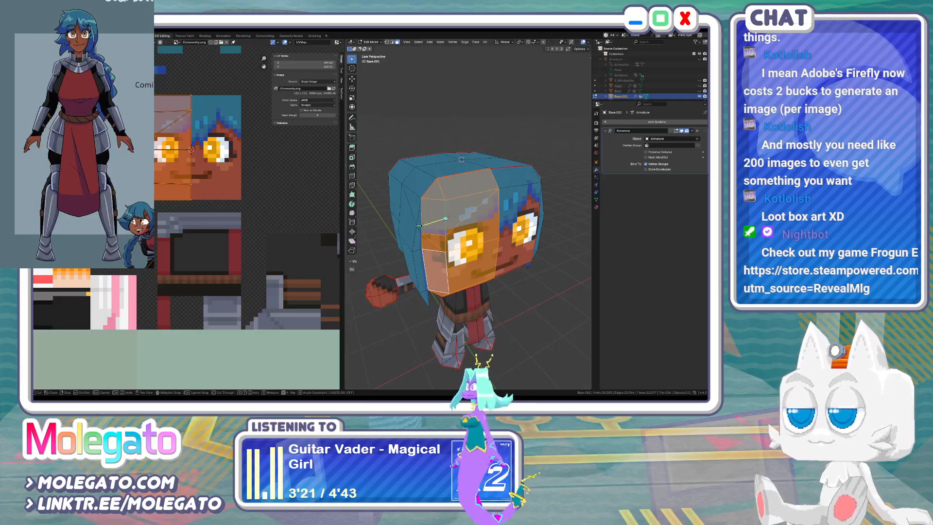
key(Return)
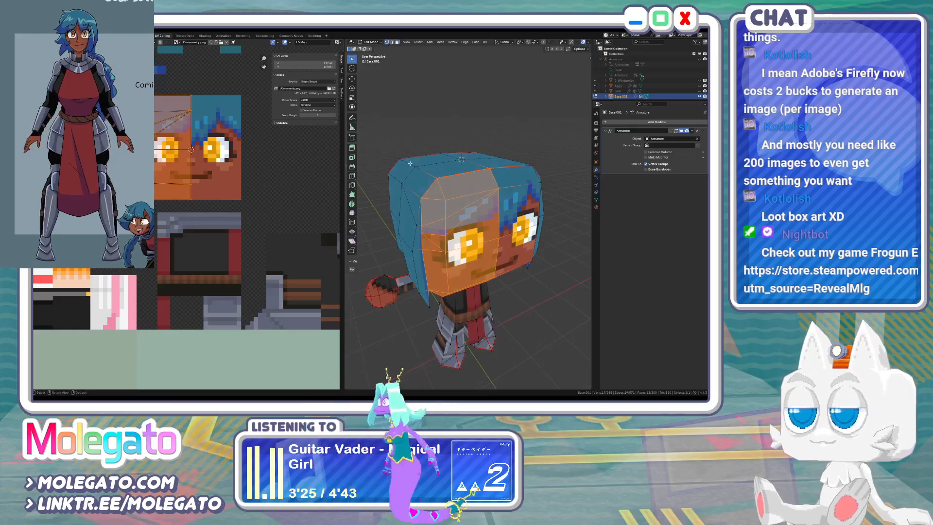
Pull the hair vertex at the character's right temple outward into a pointed fringe tip and move the adjacent forehead vertex forward
key(alt+a)
key(KP_1)
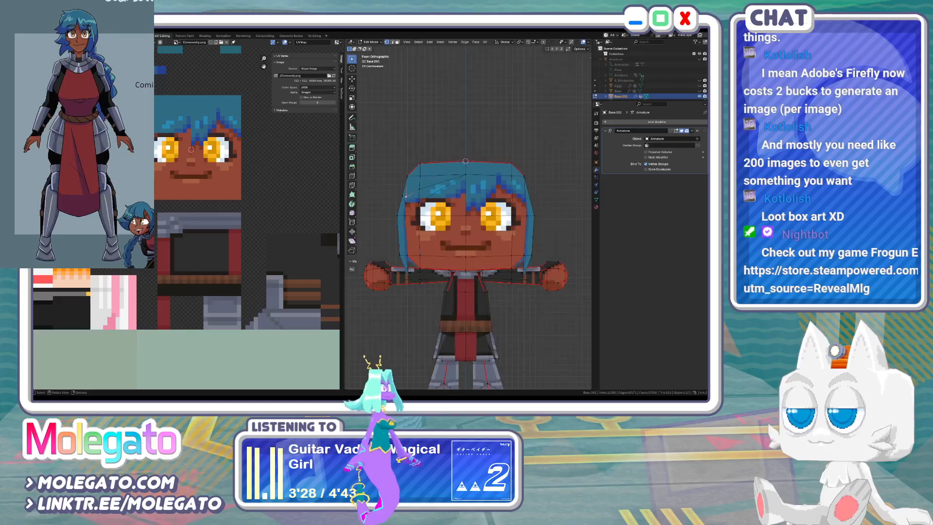
key(k)
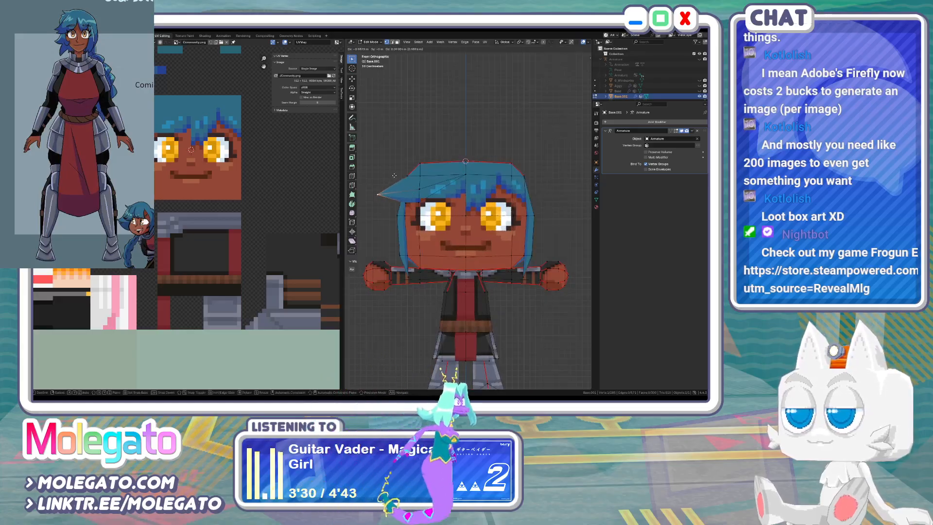
click(396, 175)
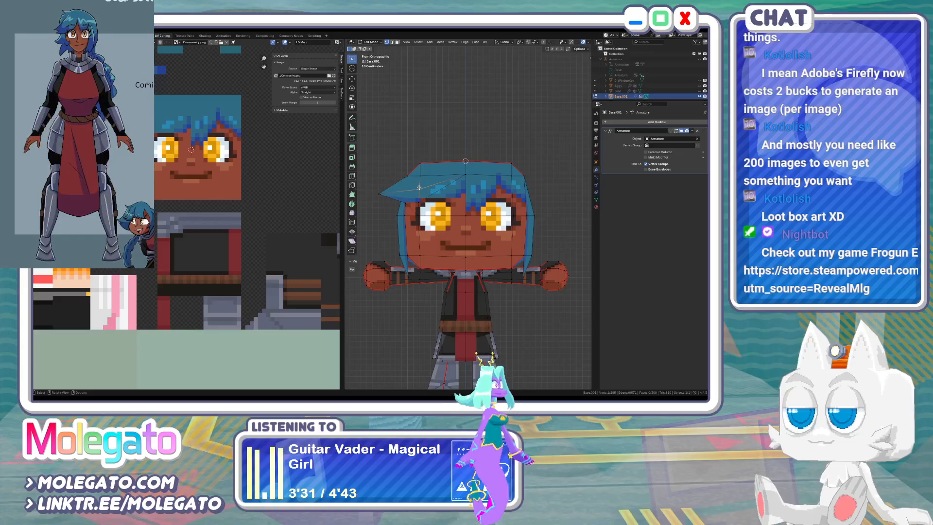
key(KP_7)
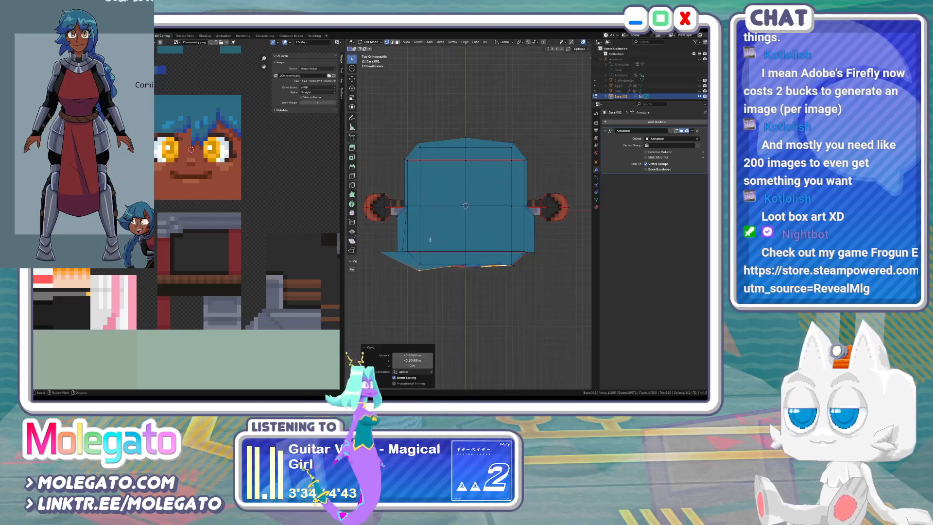
key(KP_1)
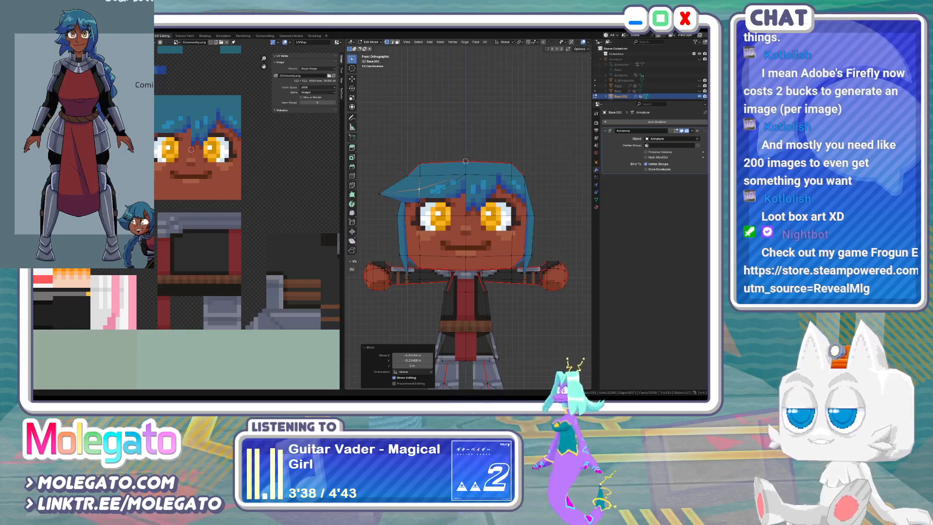
Knife-cut a diagonal edge across the lower hair on the character's right side, from the bottom edge up to the rear corner vertex
middle_drag(419, 245, 455, 257)
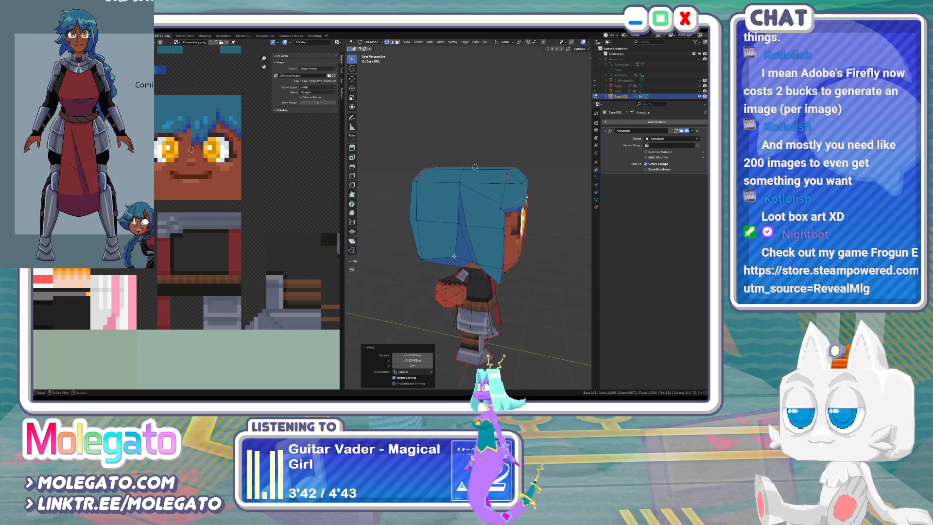
key(k)
click(454, 257)
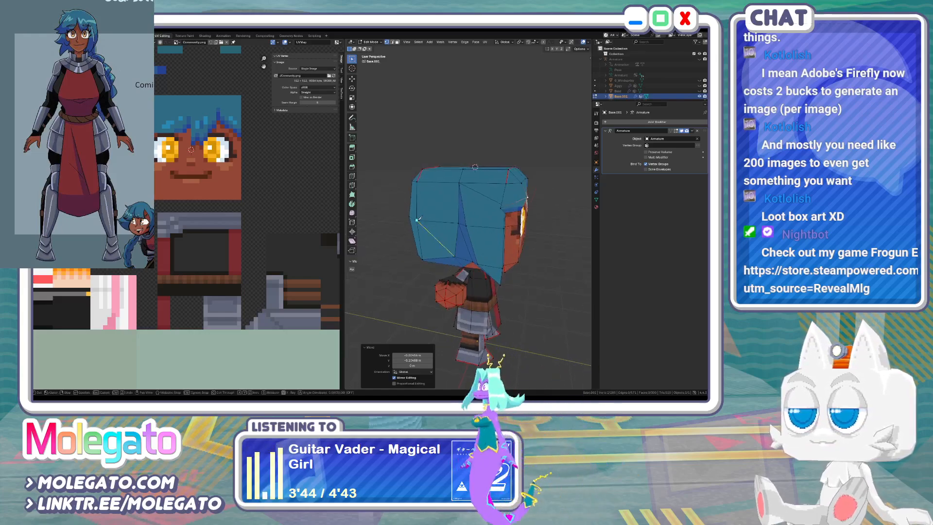
click(417, 220)
key(Return)
Pull the bottom hair vertex on the character's right side outward from the head to form a flared lower lock
key(KP_1)
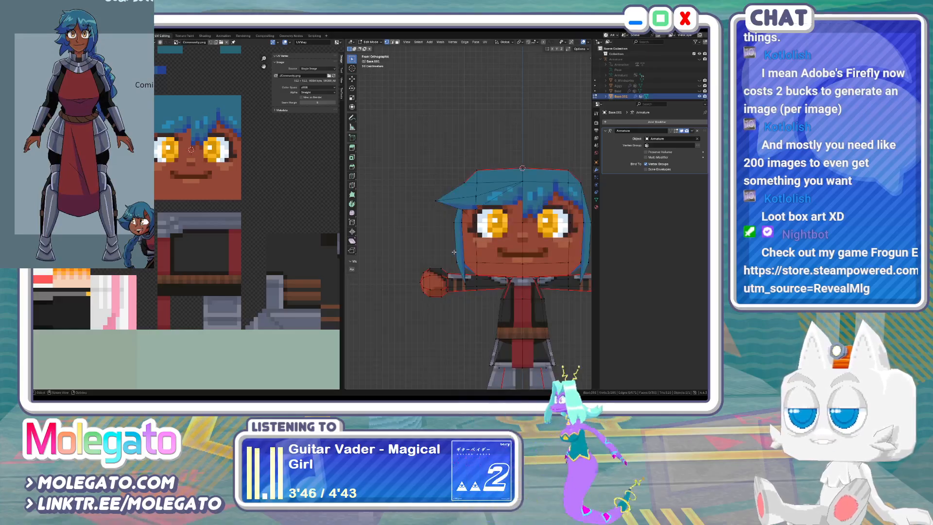
key(g)
click(452, 246)
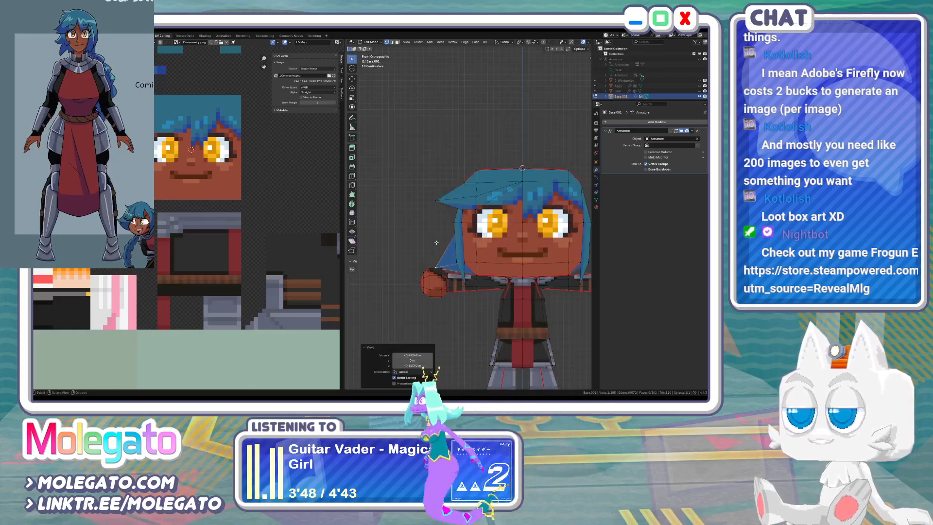
Move the mid-height hair vertex on the character's right side outward along X and slightly forward along Y
middle_drag(451, 246, 457, 222)
shift+click(458, 223)
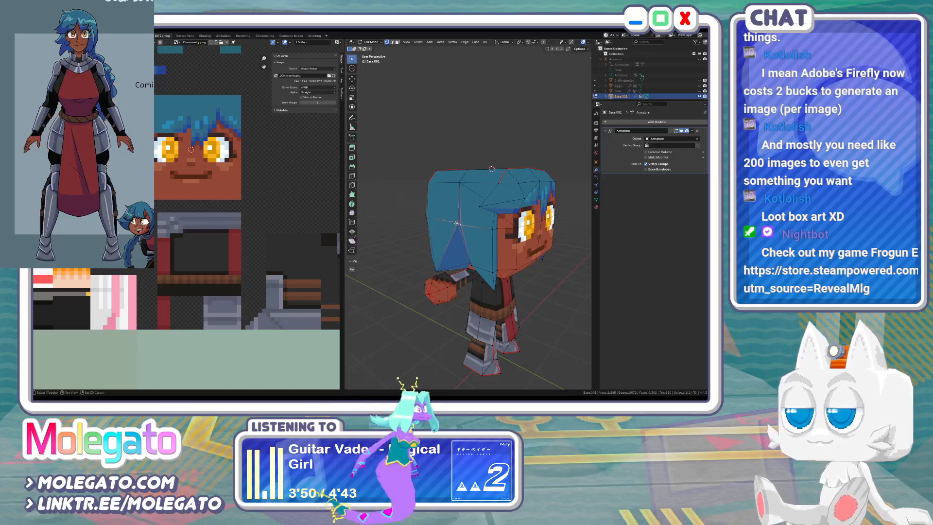
key(ctrl+KP_1)
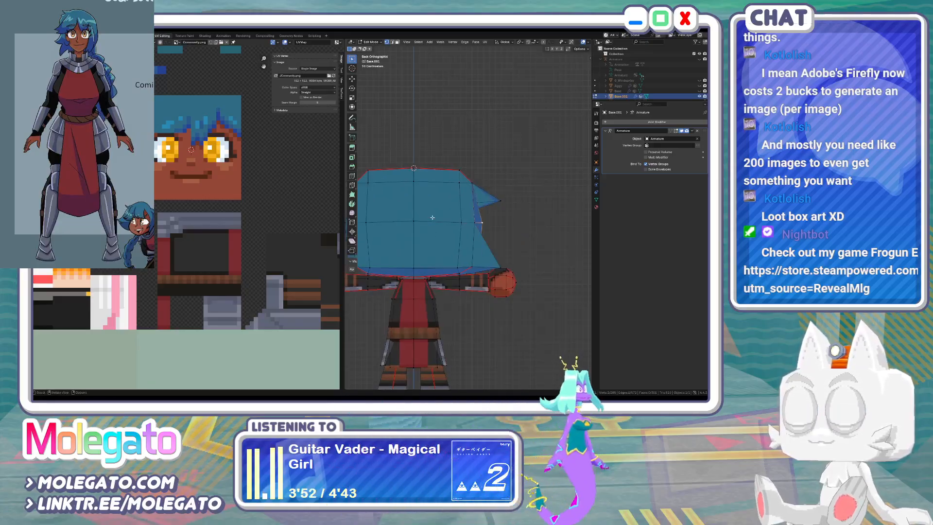
key(g)
key(x)
click(440, 218)
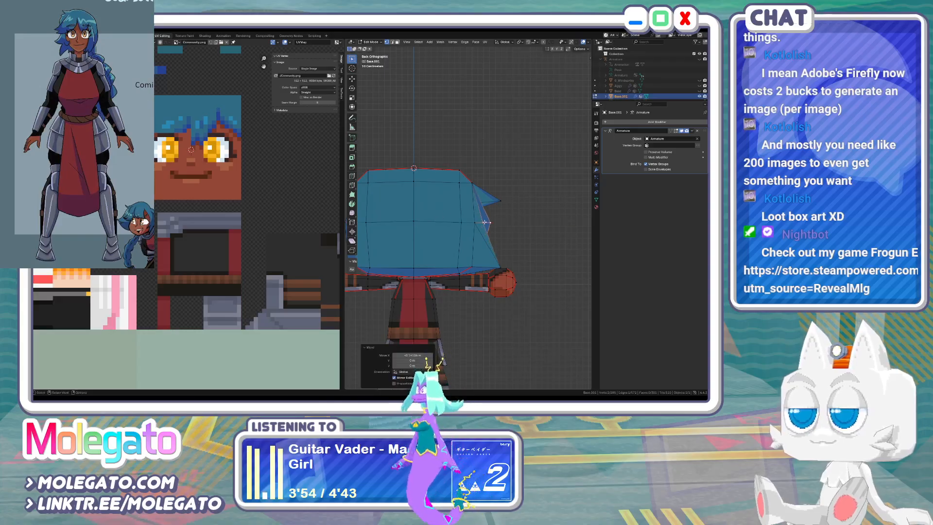
middle_drag(485, 222, 439, 226)
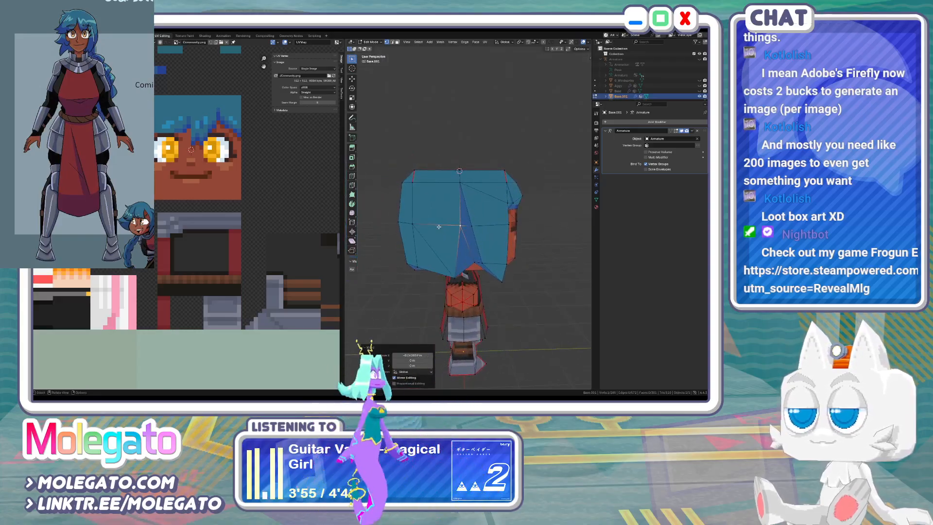
key(g)
key(y)
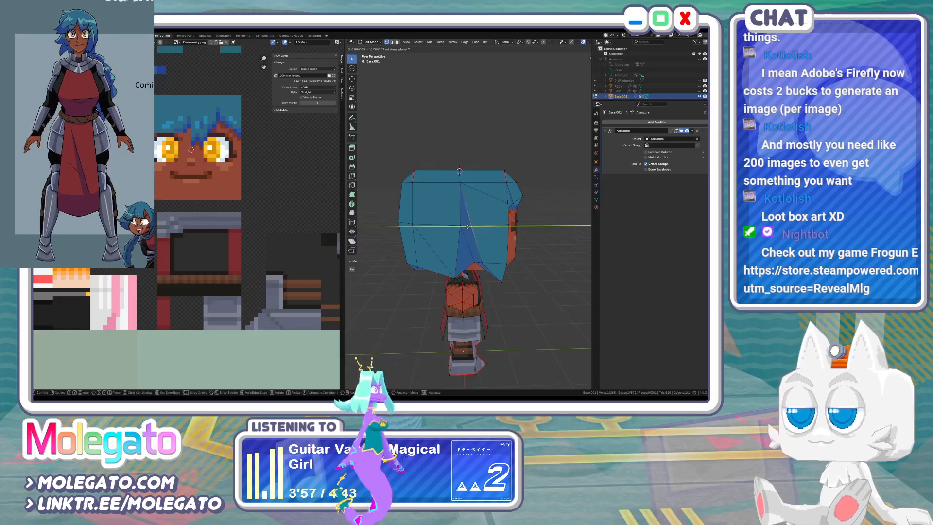
click(464, 225)
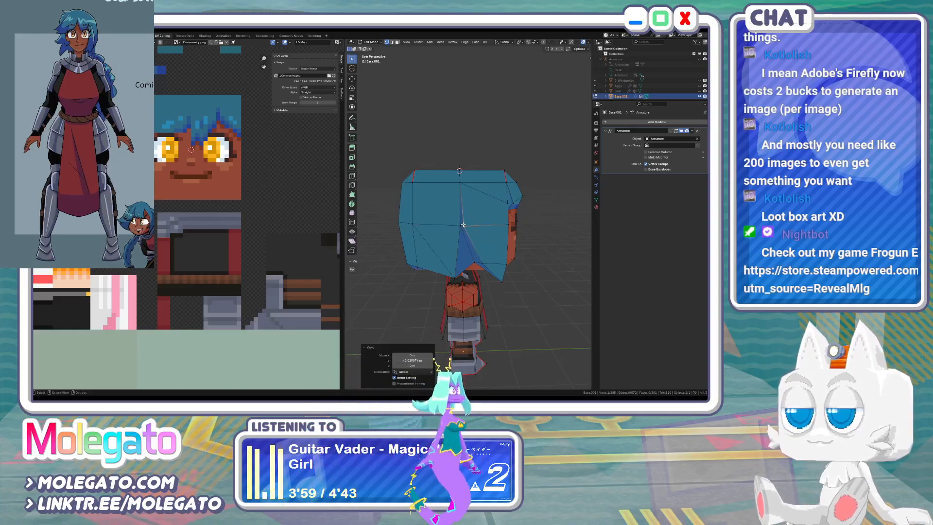
Knife-cut edges across the upper hair on the character's right side, ending at the centre vertex of the crown
key(KP_1)
scroll(496, 243, down, 1)
shift+middle_drag(497, 243, 488, 260)
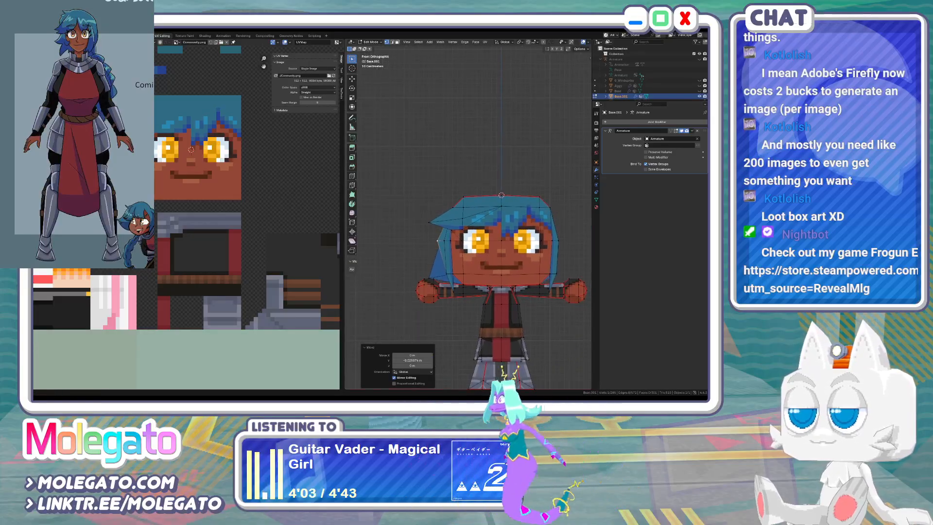
shift+middle_drag(469, 188, 452, 242)
key(k)
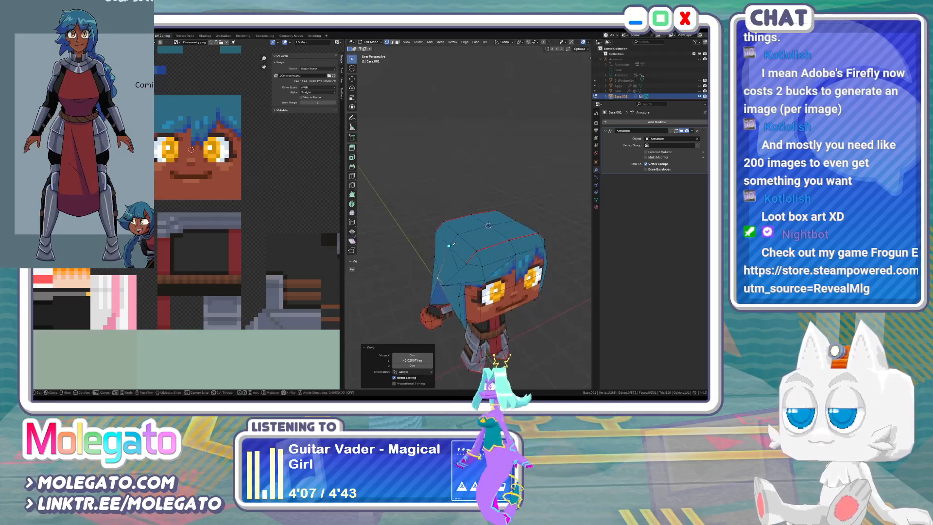
click(451, 244)
click(468, 243)
click(488, 226)
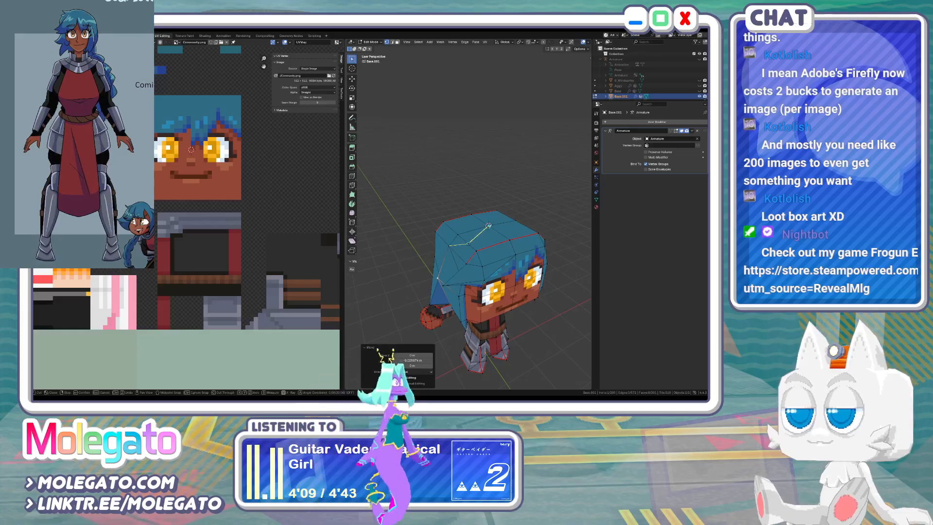
key(Return)
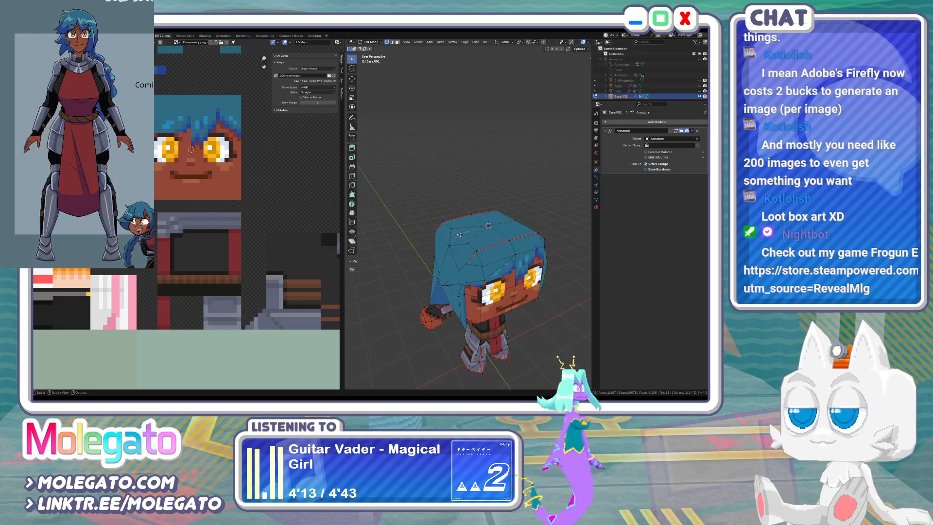
Pull the upper hair vertex on the character's right side up and outward into a pointed spike
key(KP_1)
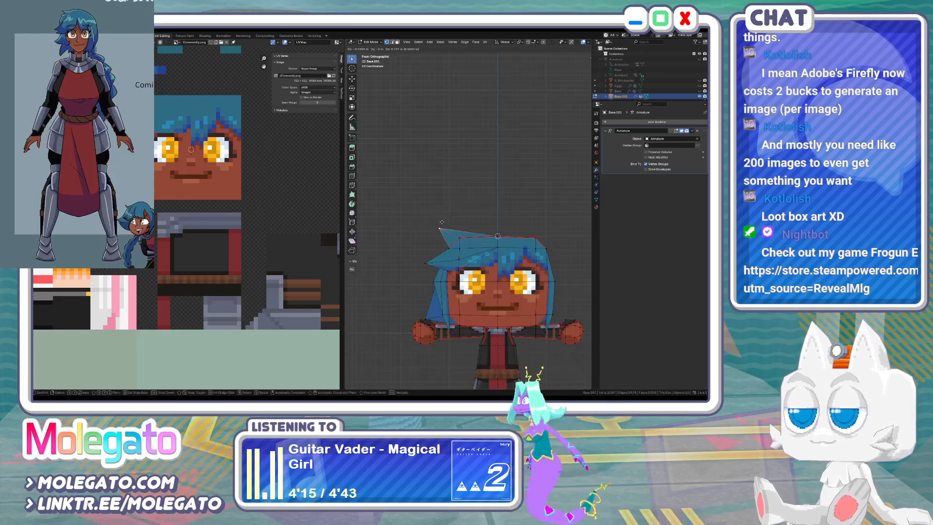
click(441, 222)
middle_drag(508, 219, 502, 229)
Select the centre vertex of the crown and raise it slightly along Z
click(505, 235)
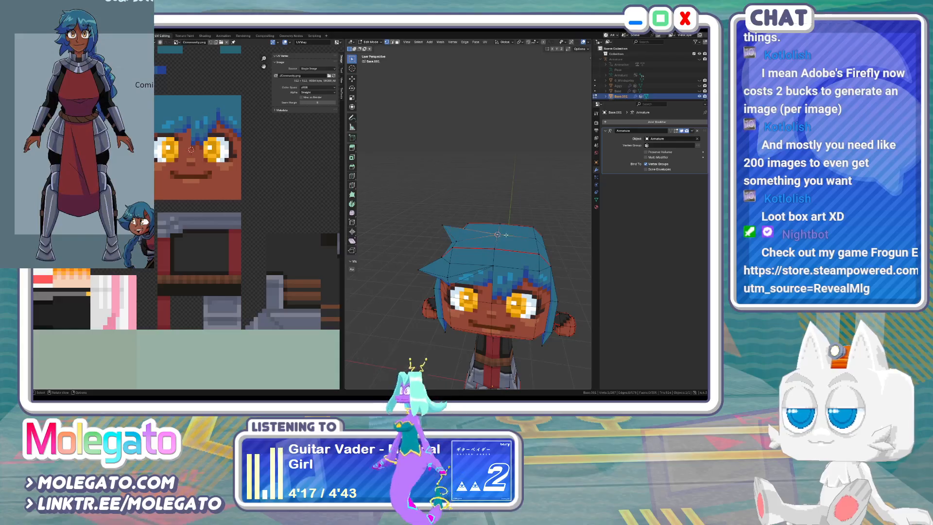
key(KP_3)
key(g)
key(z)
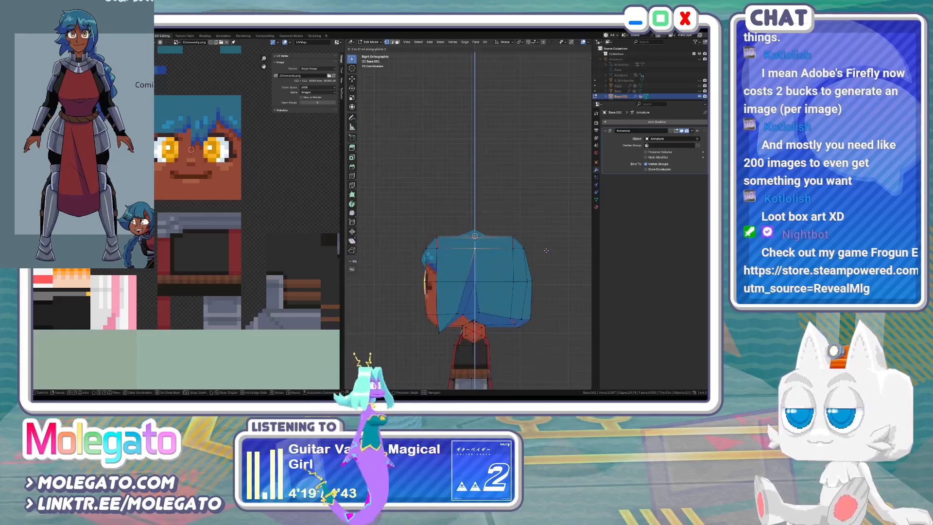
click(549, 247)
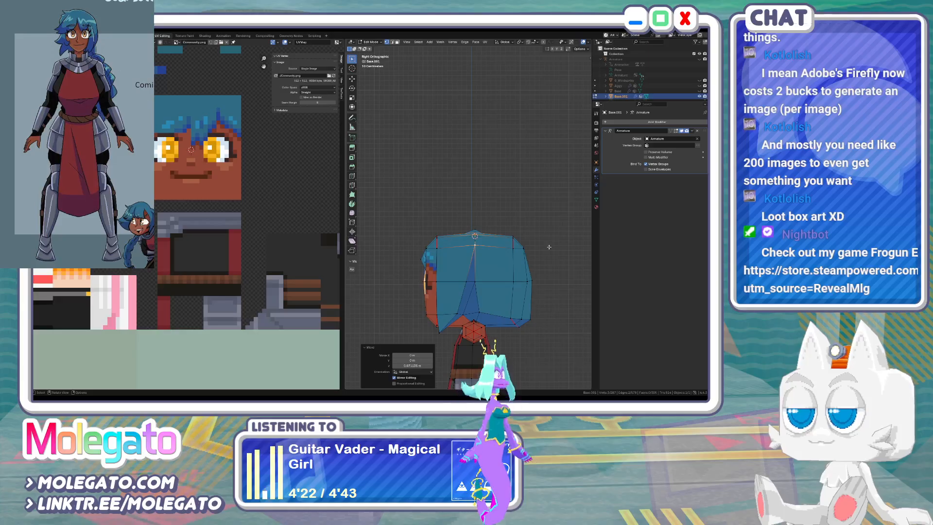
Select the rear faces of the upper hair spike and move their UVs onto the darker blue of the texture
key(KP_1)
key(3)
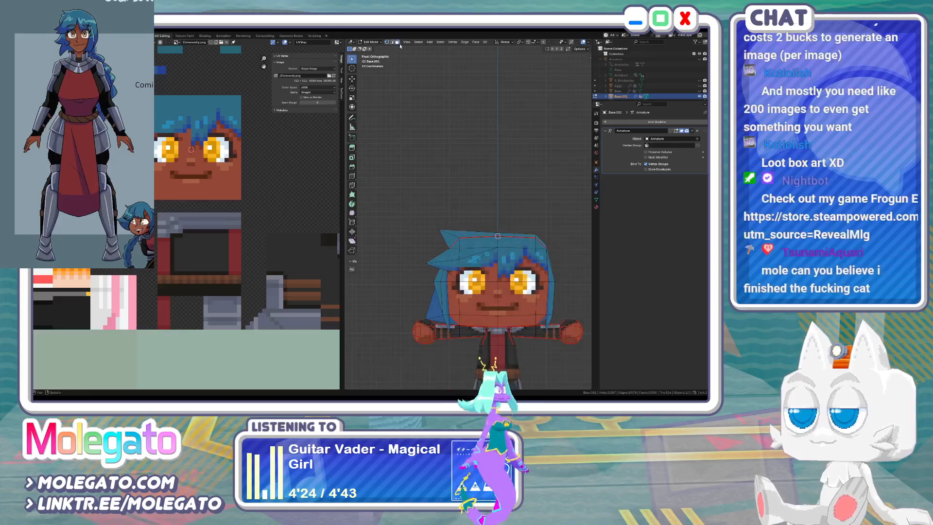
scroll(433, 203, up, 1)
middle_drag(451, 250, 476, 253)
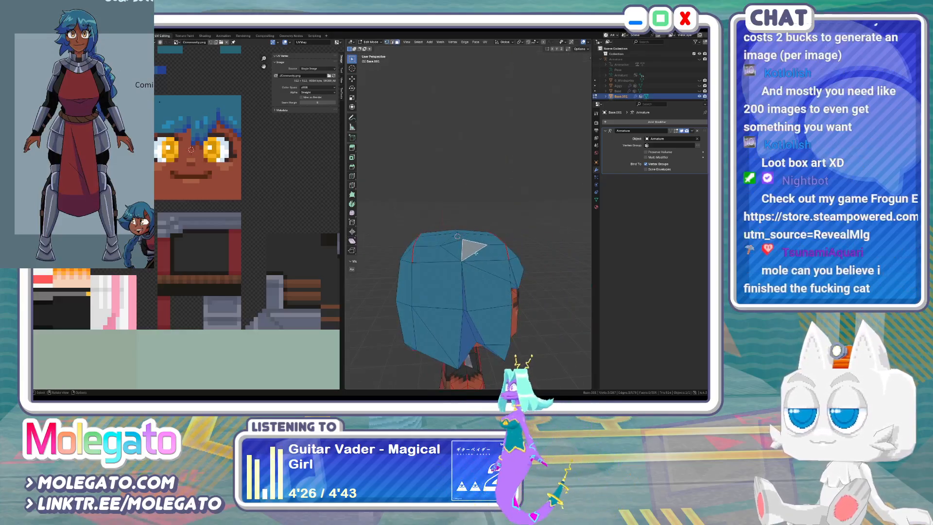
key(a)
key(g)
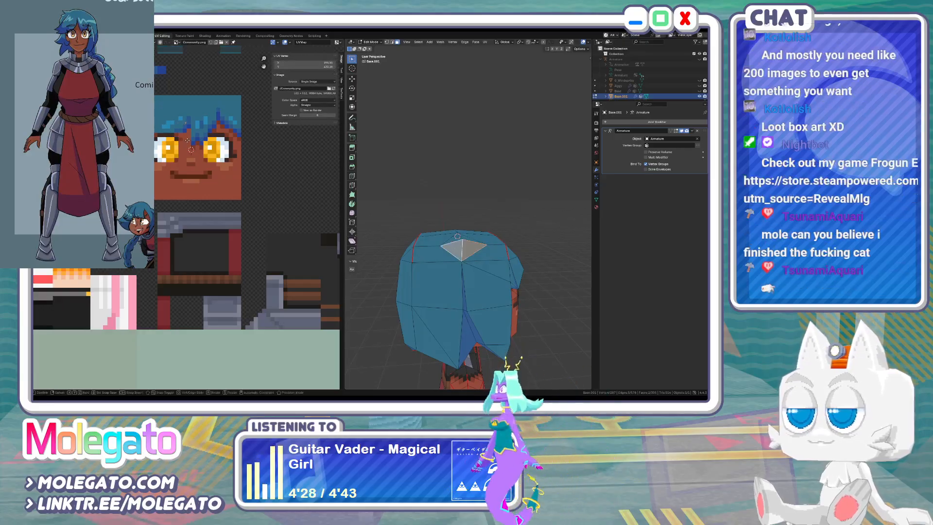
click(156, 89)
Return to Object Mode, view the character from the front and save the file
key(Tab)
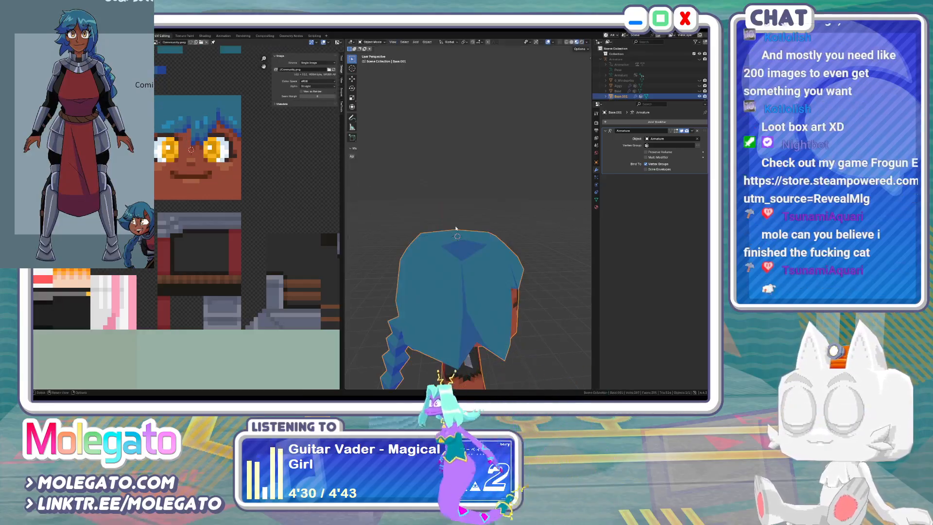
key(KP_1)
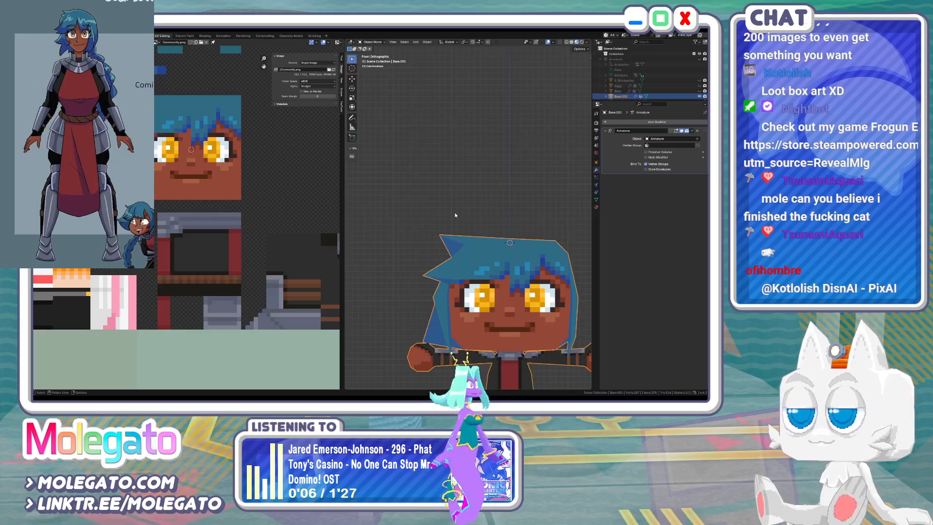
key(ctrl+s)
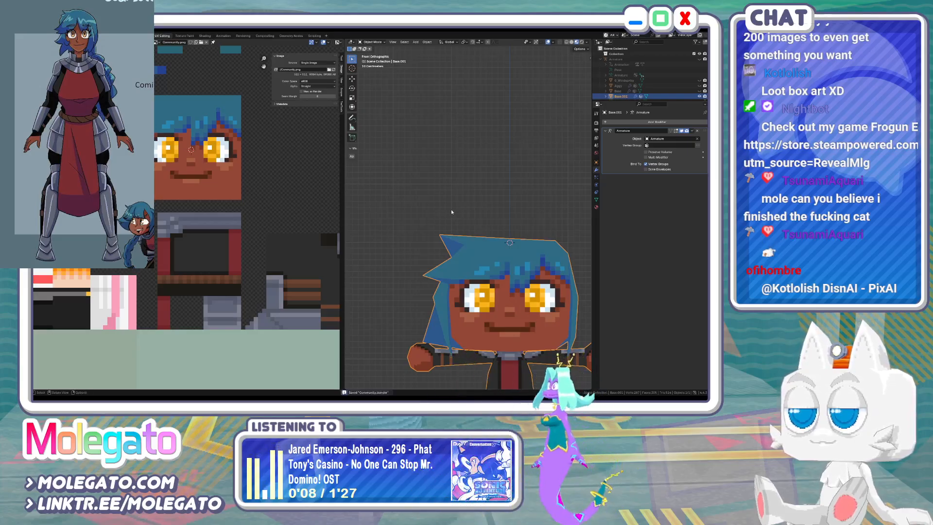
Switch to the Layout workspace, display the character with its textures and save the file
scroll(451, 209, down, 2)
key(ctrl+Page_Up)
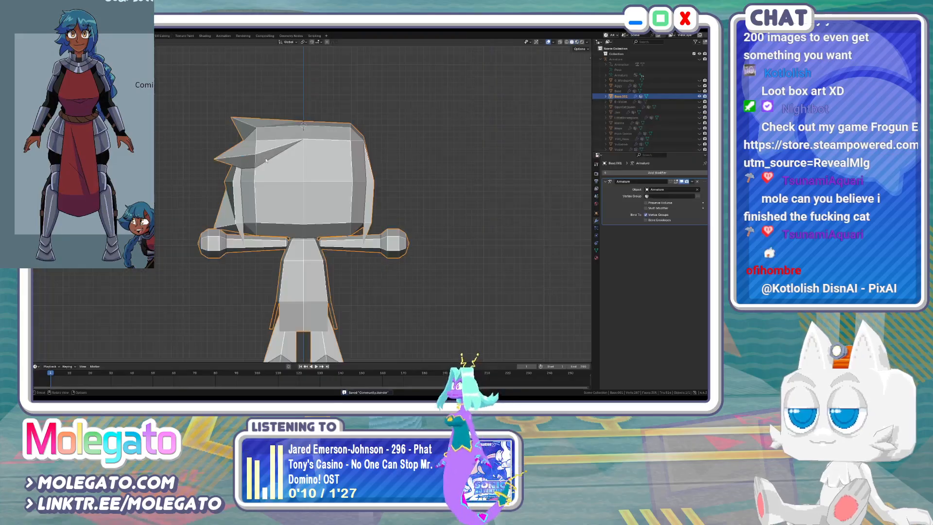
key(z)
click(344, 276)
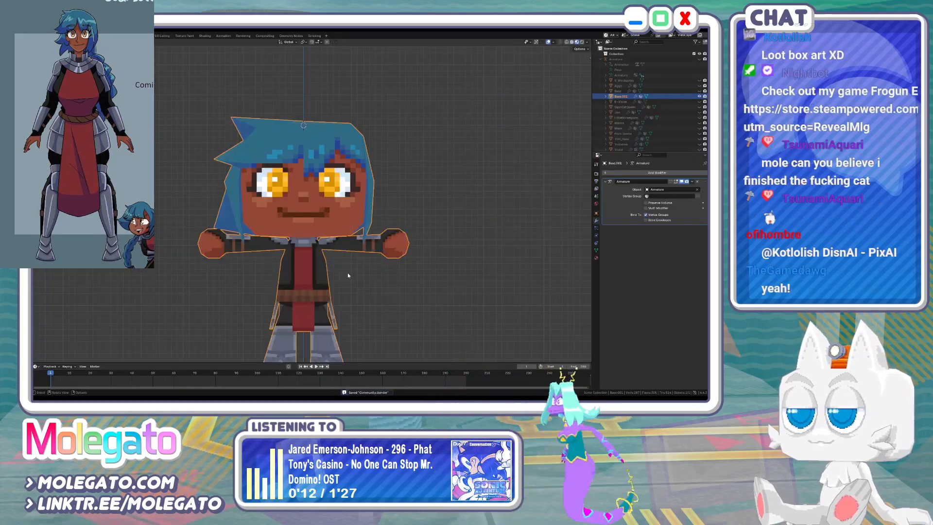
key(ctrl+KP_1)
key(KP_1)
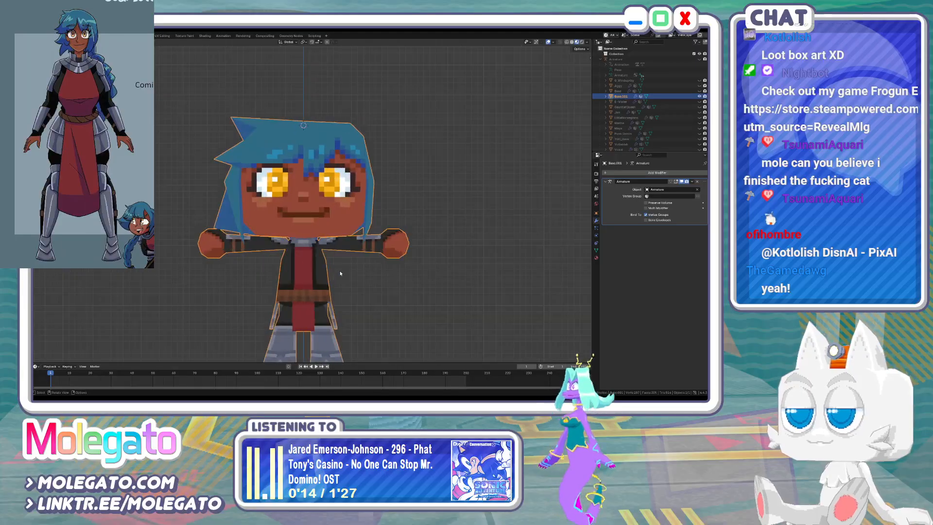
scroll(349, 265, down, 2)
key(ctrl+s)
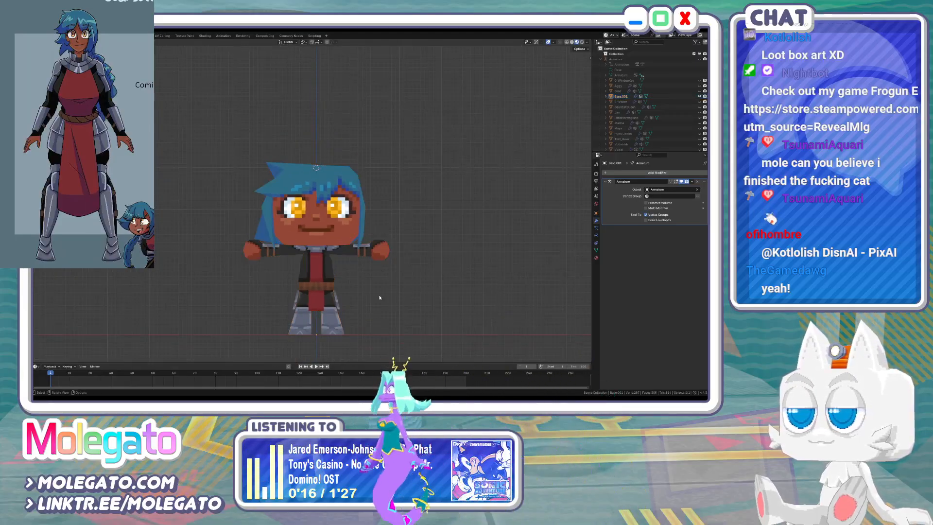
Rename the finished character's mesh object as Scarlett
middle_drag(383, 292, 373, 270)
key(KP_1)
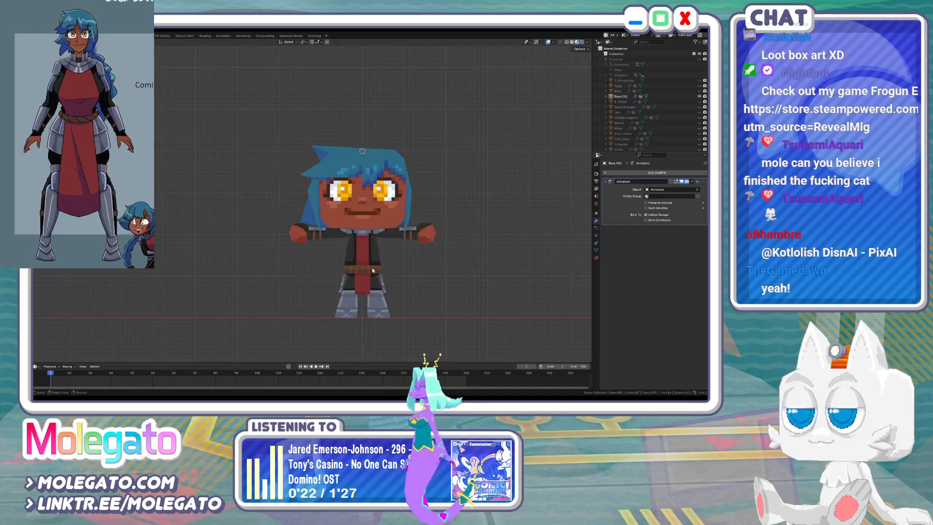
click(621, 97)
text(Scarlett)
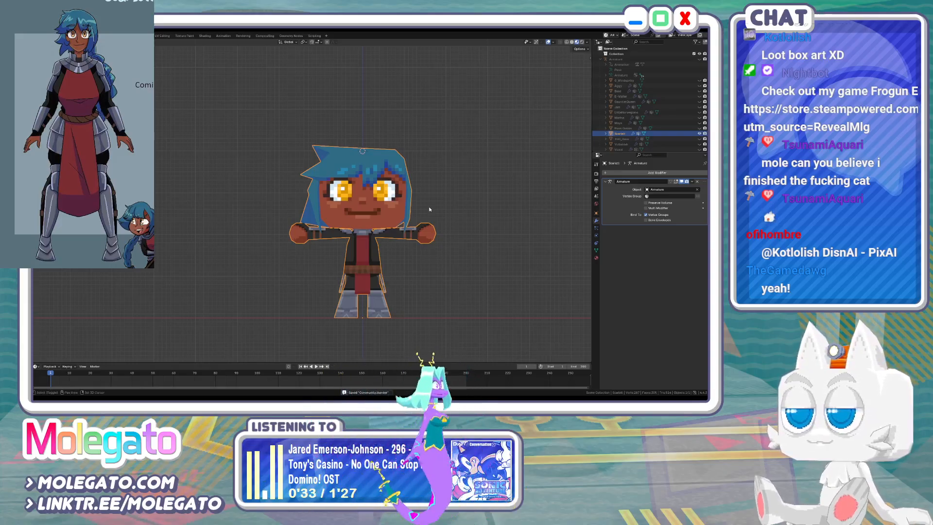
shift+middle_drag(430, 209, 442, 176)
click(457, 253)
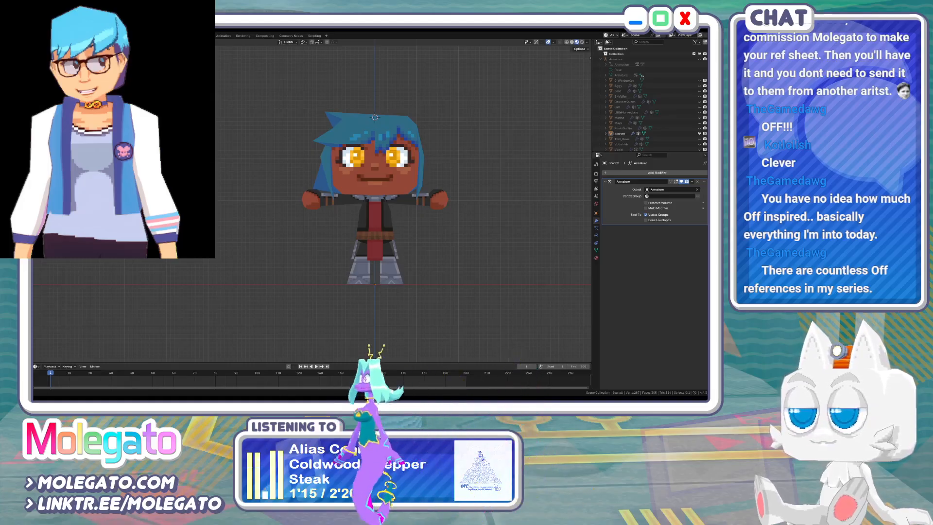
key(alt+Tab)
key(alt+Tab)
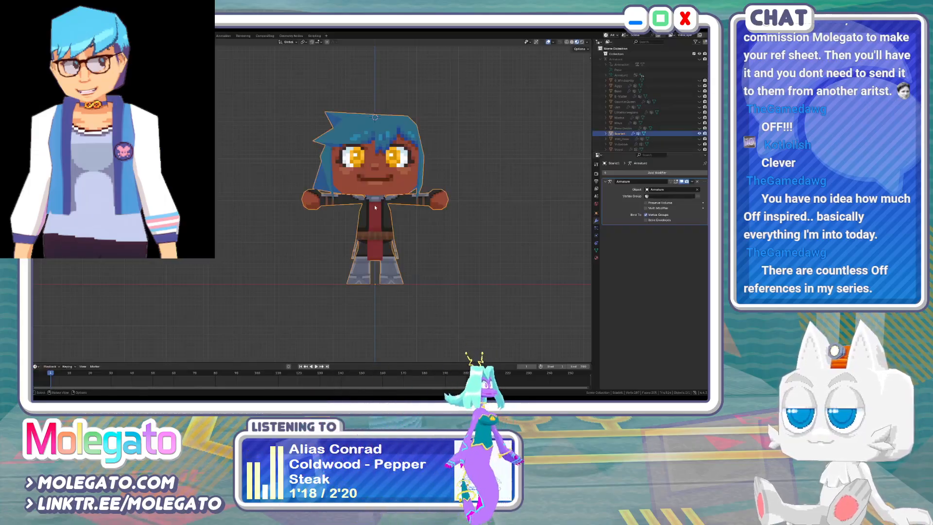
Hide the Scarlett character, save the file and show the grey Base mesh in its place
key(h)
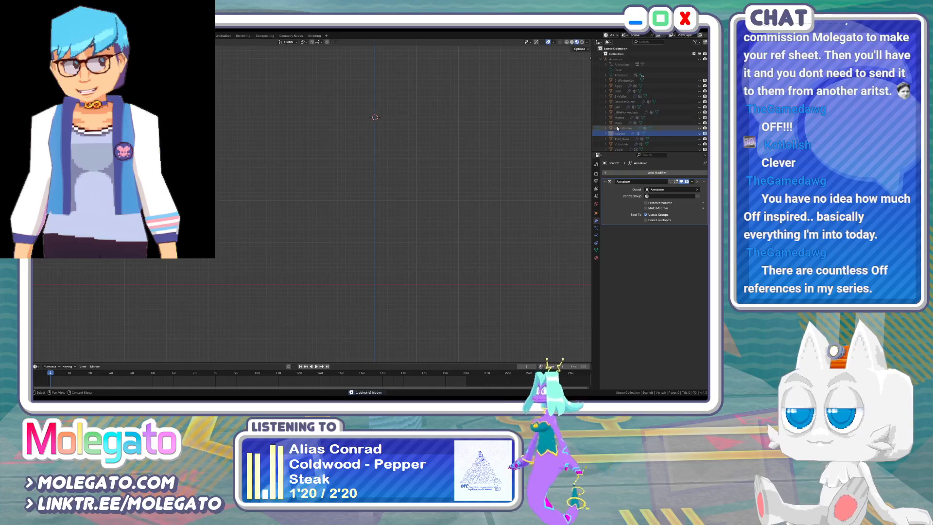
key(ctrl+s)
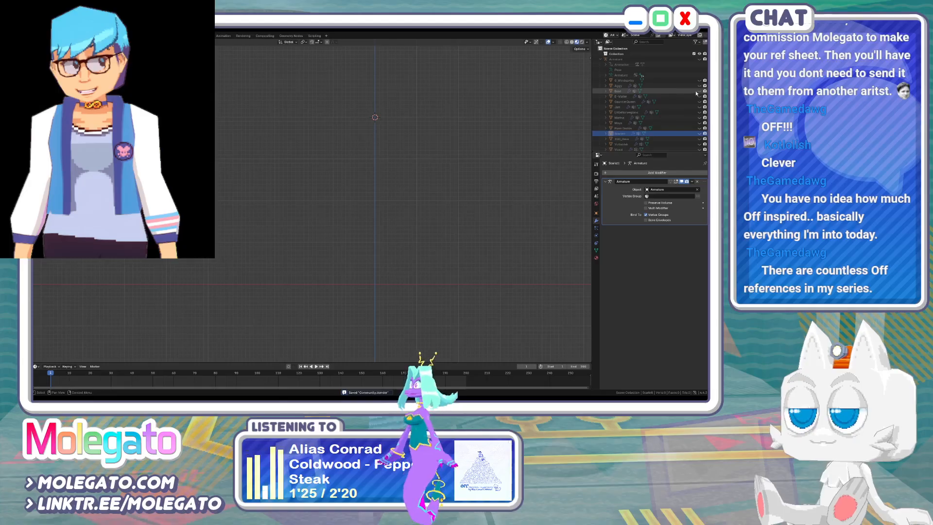
click(666, 91)
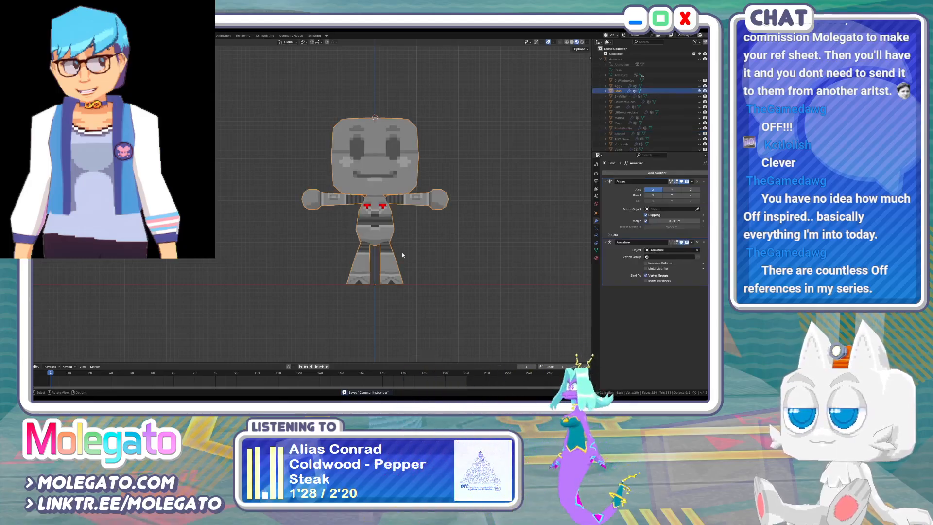
Duplicate the Base mesh in place and hide the original
key(shift+d)
right_click(410, 224)
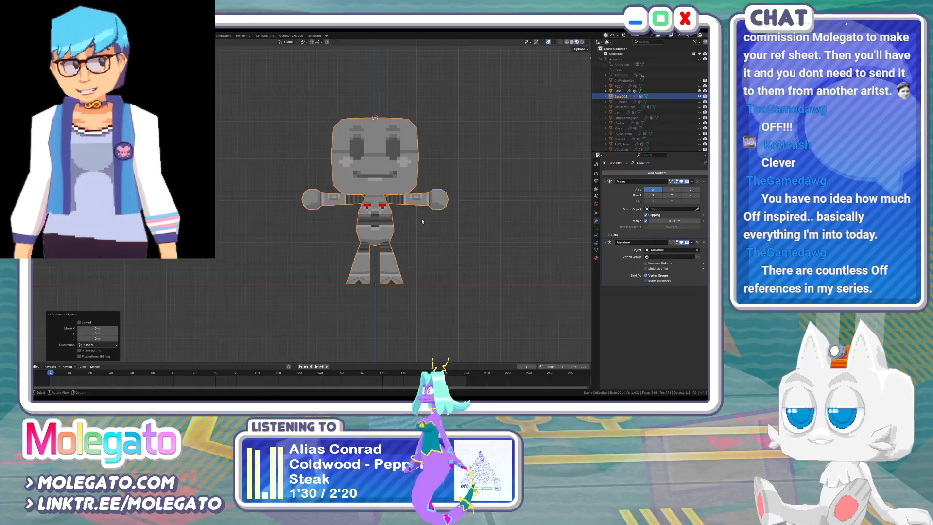
click(695, 91)
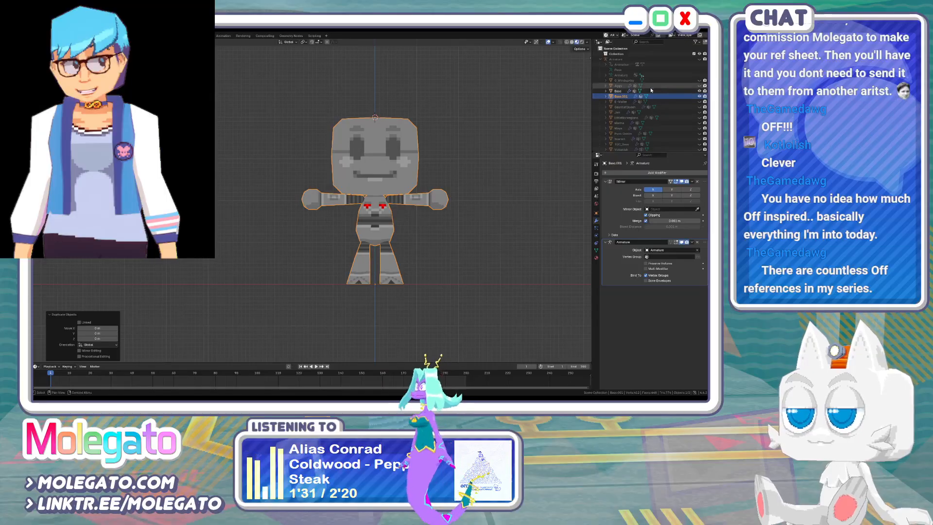
click(701, 92)
Rename the duplicated base mesh as Zandro and display the viewport in Solid shading
click(403, 191)
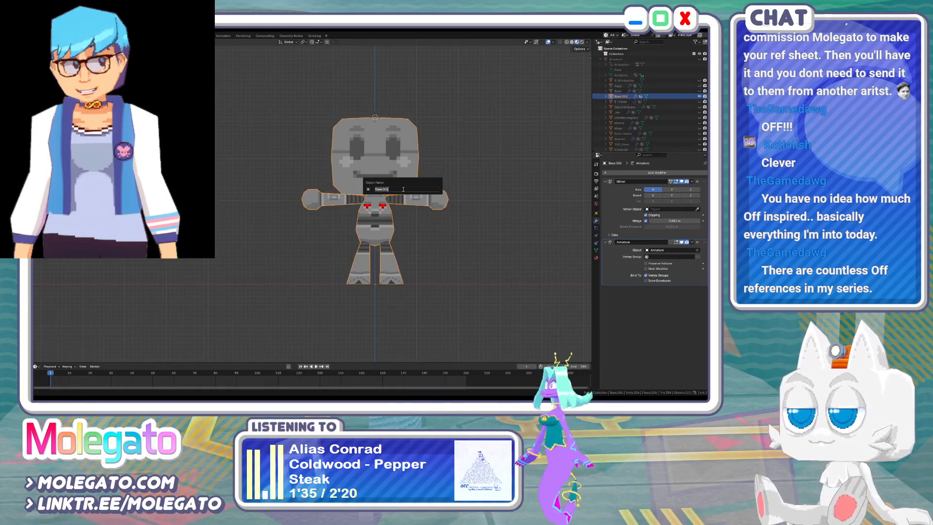
text(Zandro)
key(Return)
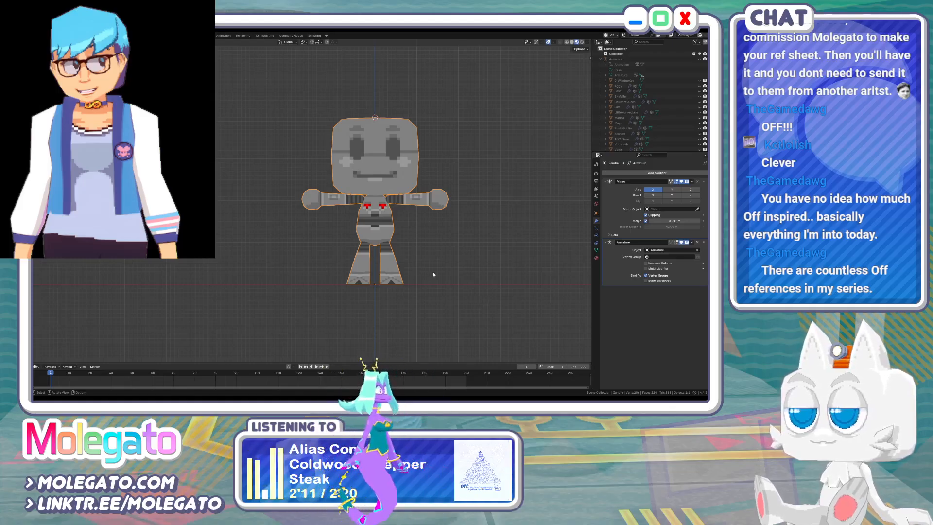
key(z)
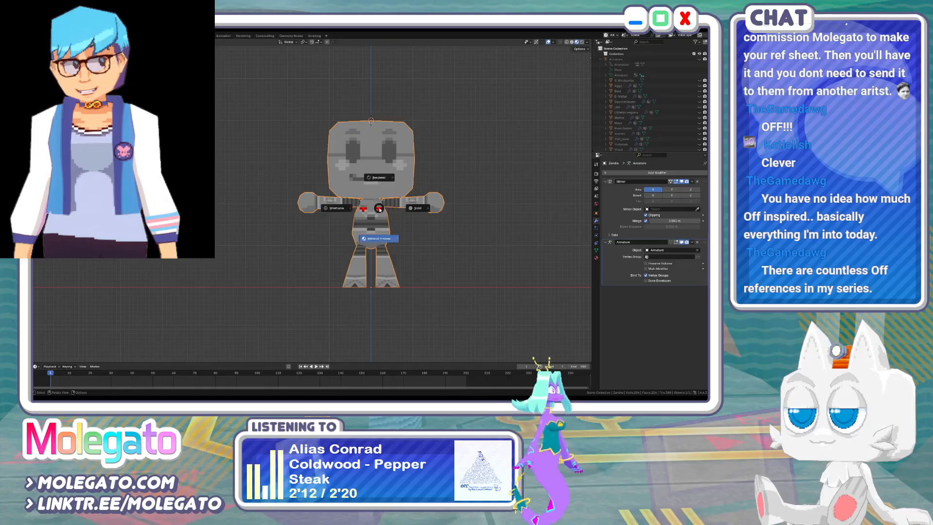
click(406, 200)
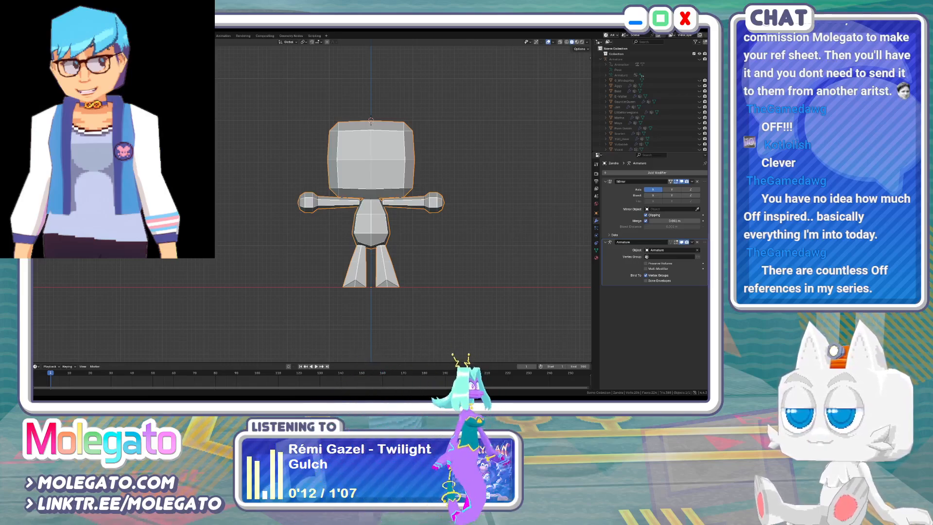
Switch to Aseprite, copy the red template texture block into the free slot below the white character's textures, and save
key(alt+Tab)
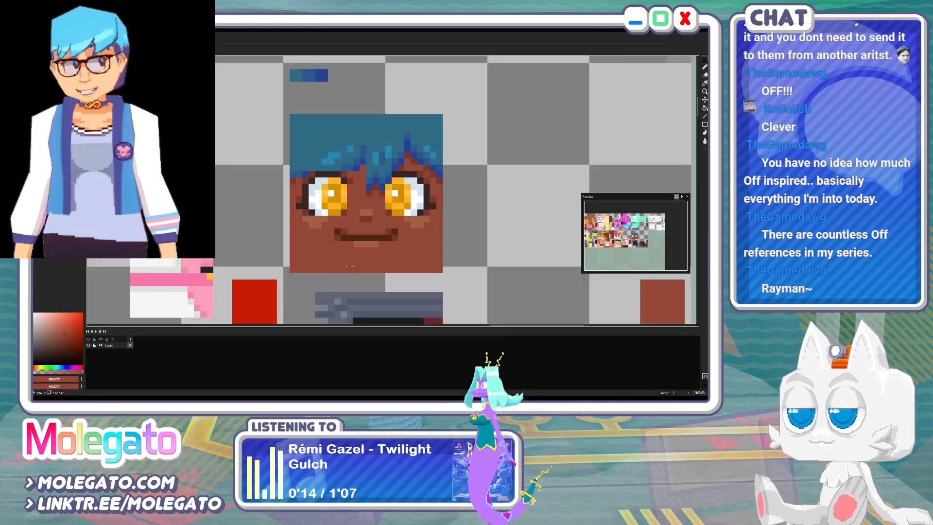
scroll(427, 258, down, 2)
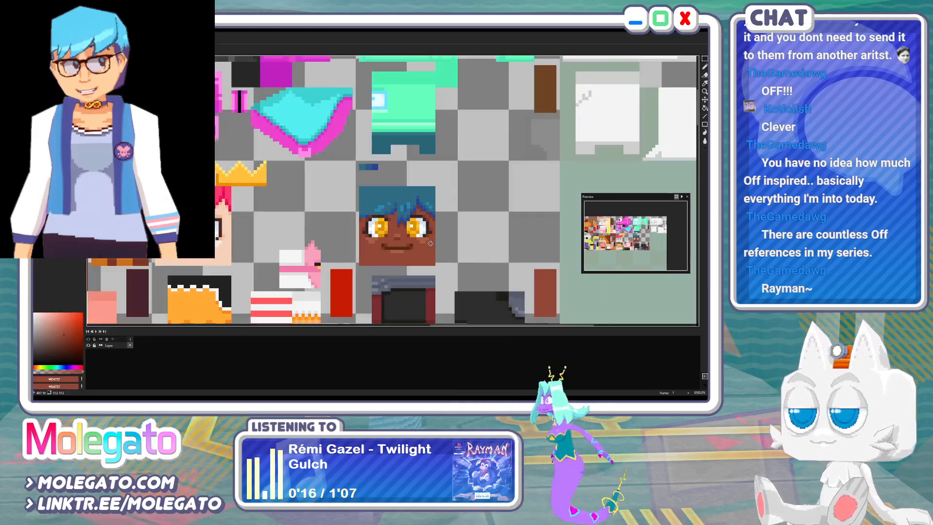
middle_drag(430, 243, 353, 162)
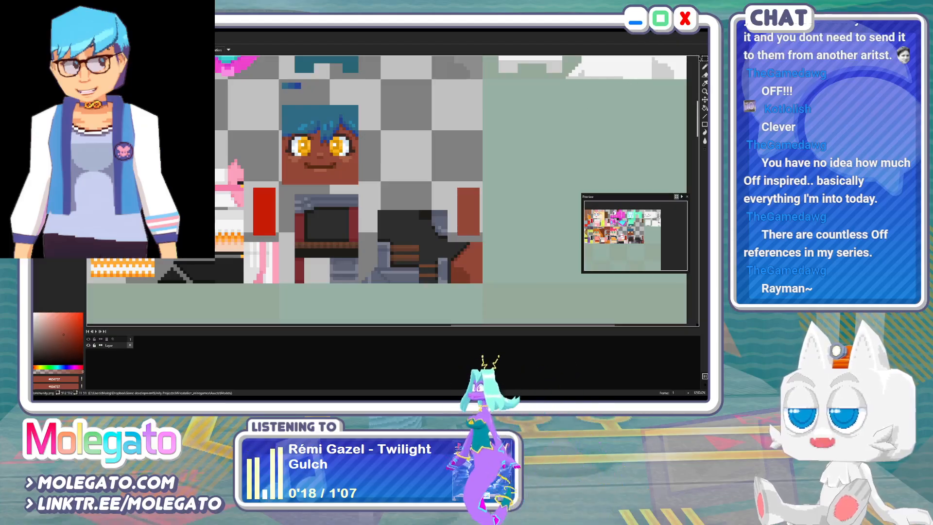
scroll(374, 209, down, 6)
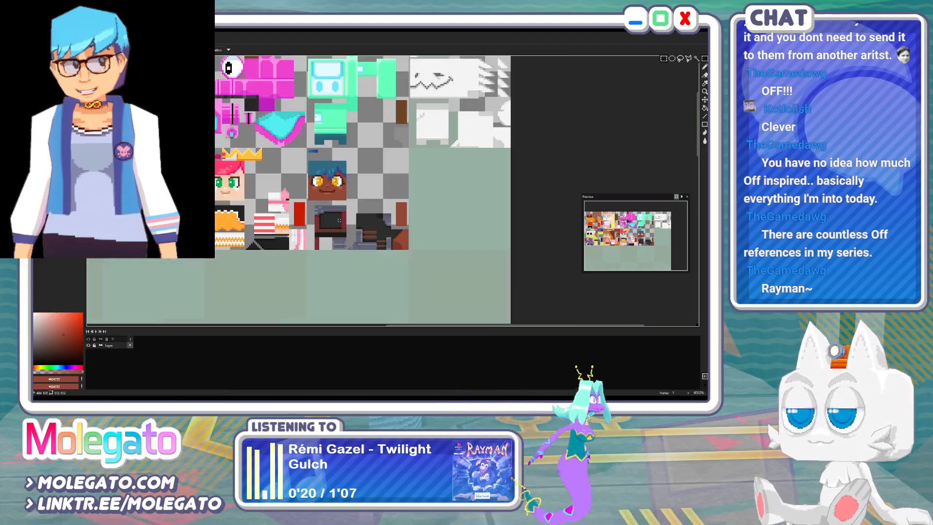
middle_drag(190, 160, 257, 167)
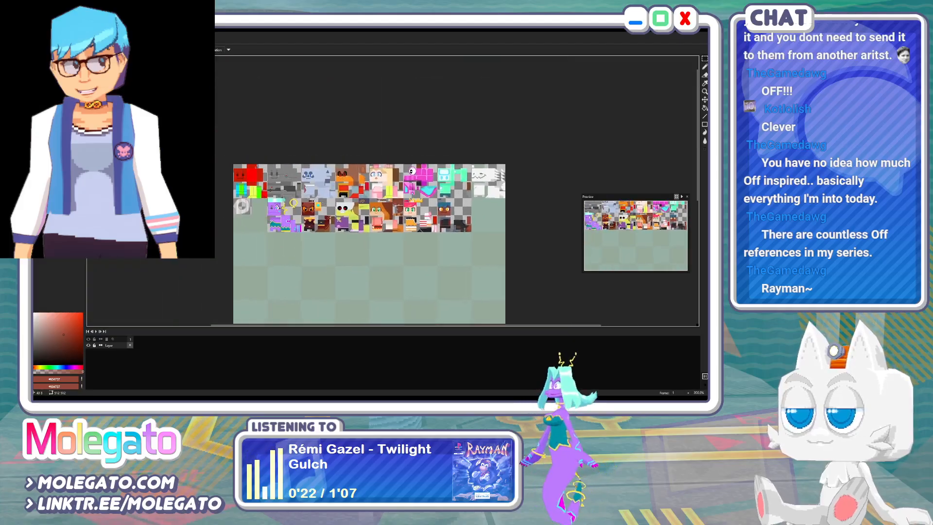
scroll(232, 161, up, 1)
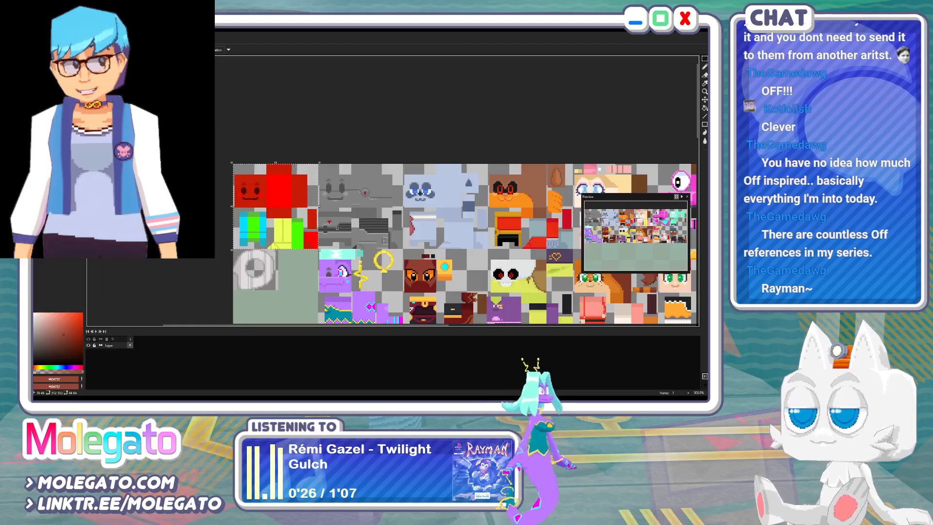
scroll(394, 245, down, 3)
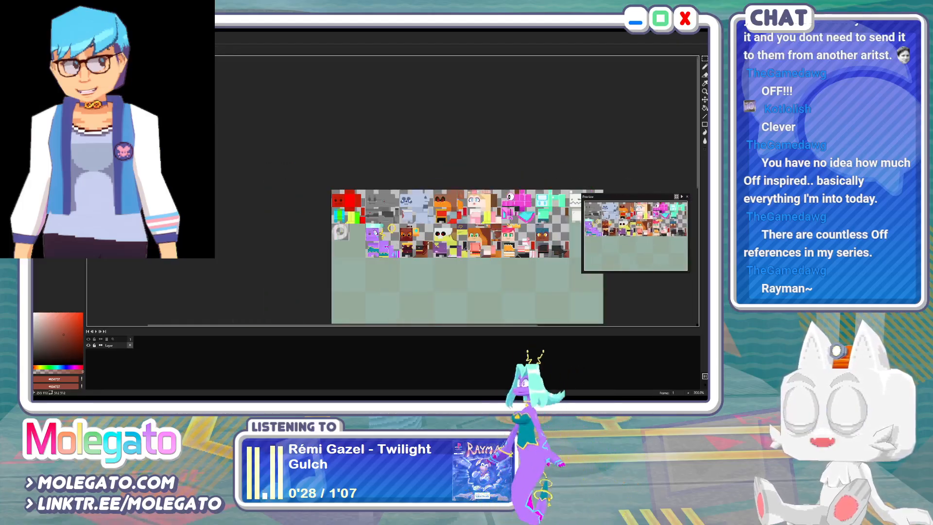
middle_drag(555, 244, 377, 238)
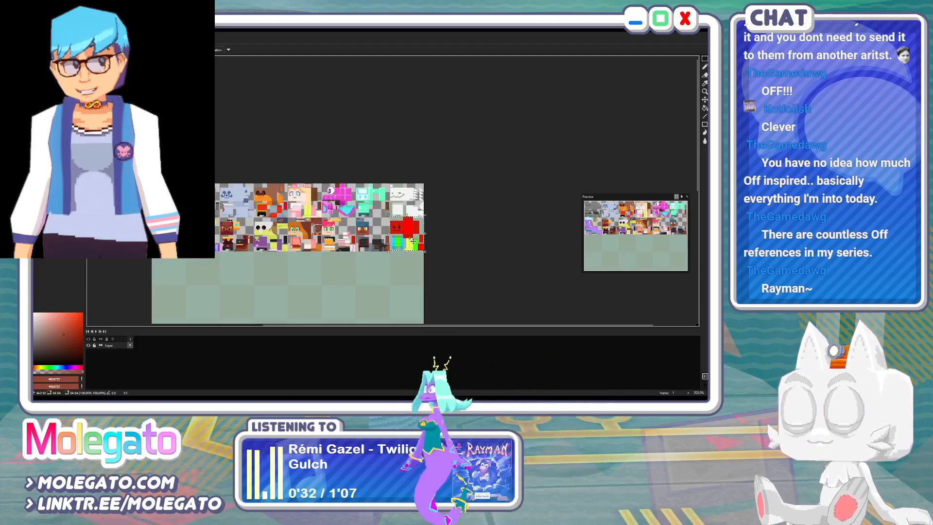
scroll(422, 245, up, 4)
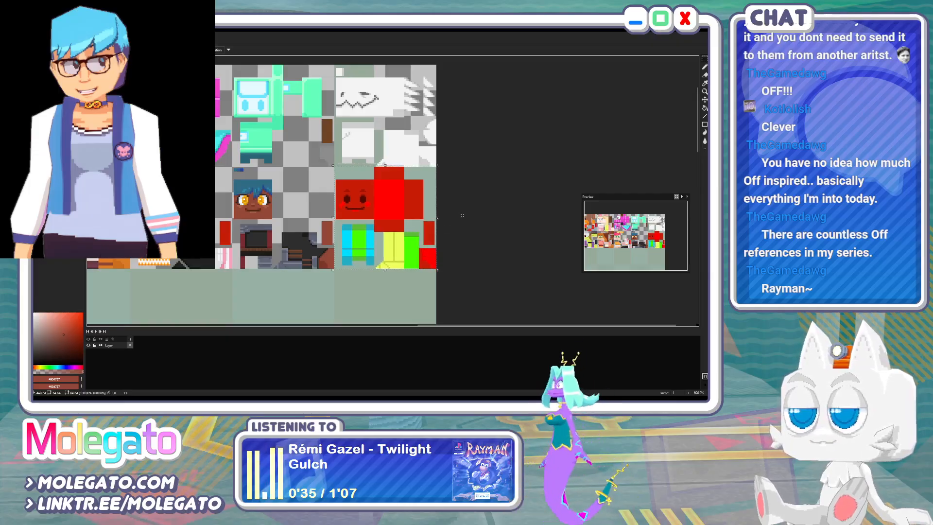
key(ctrl+s)
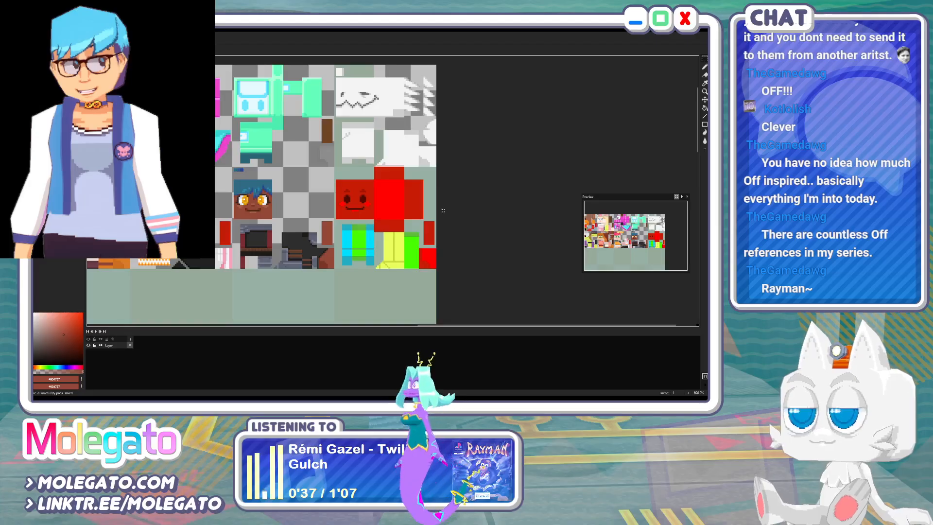
Clear the greenish background around the copied template block to transparency and save the texture
scroll(397, 223, up, 1)
key(w)
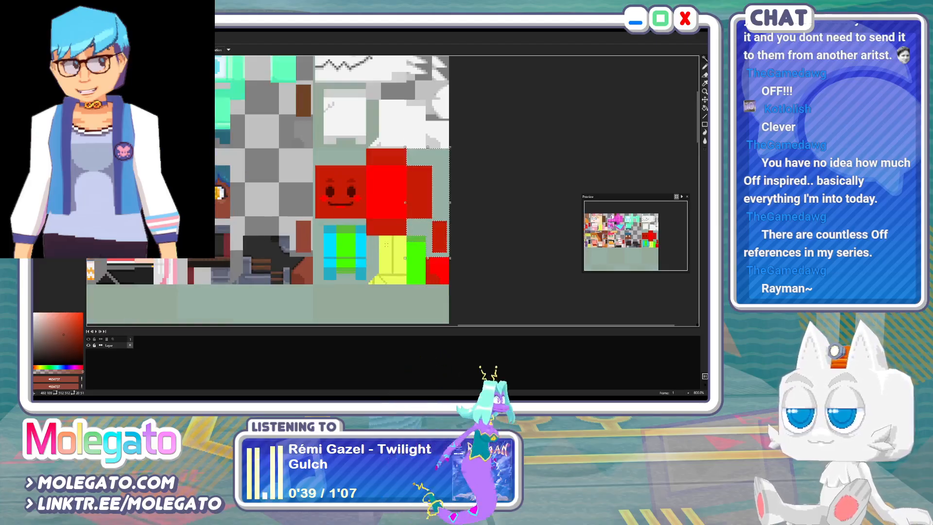
click(417, 228)
shift+click(371, 248)
key(Delete)
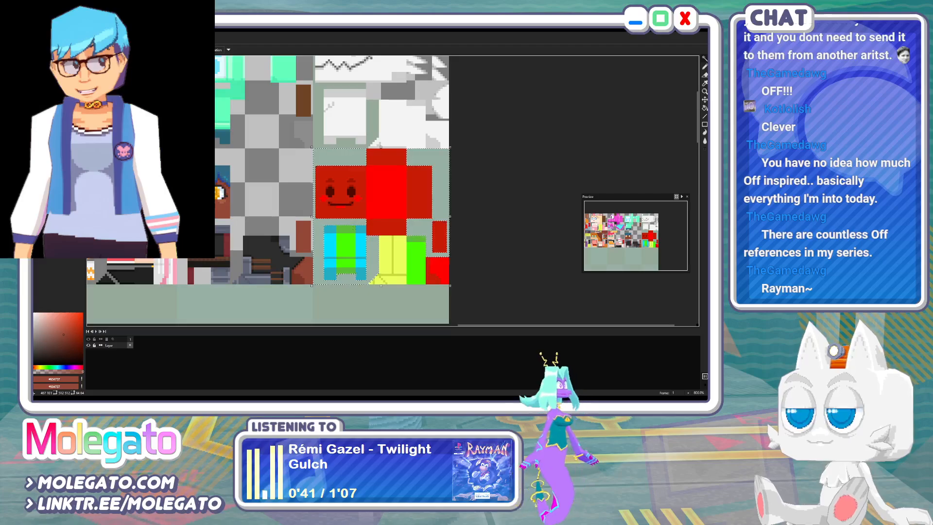
key(ctrl+s)
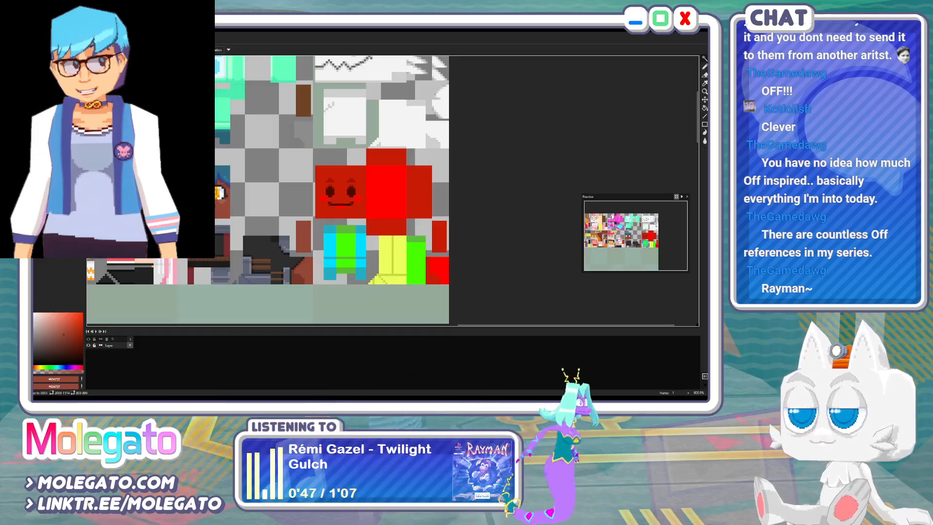
Sample the light skin tone and the darker skin shadow from the blue-haired character's reference, then return to the texture
key(ctrl+Tab)
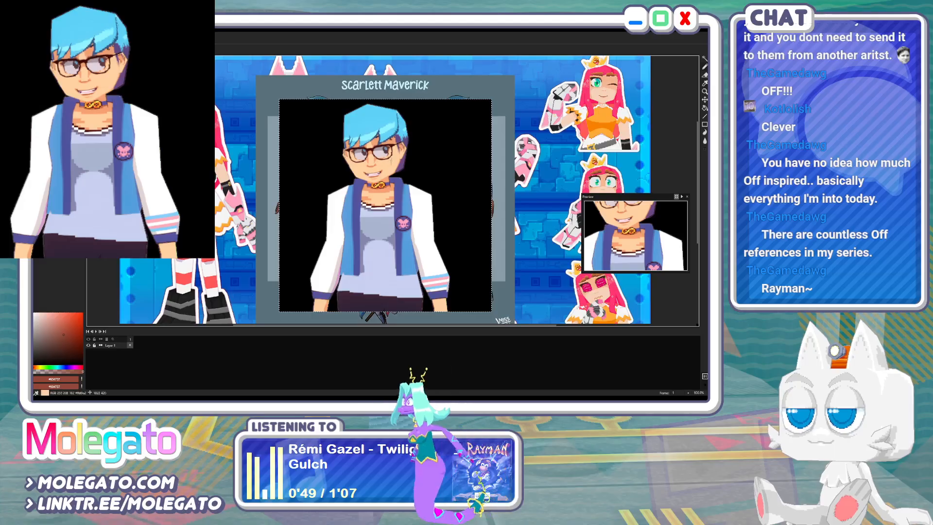
alt+click(391, 161)
key(x)
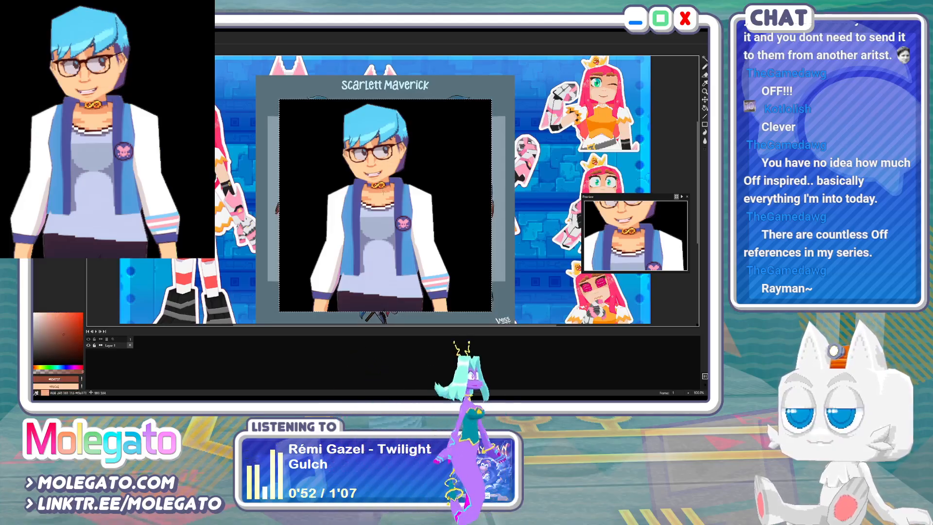
alt+click(384, 191)
key(x)
click(127, 41)
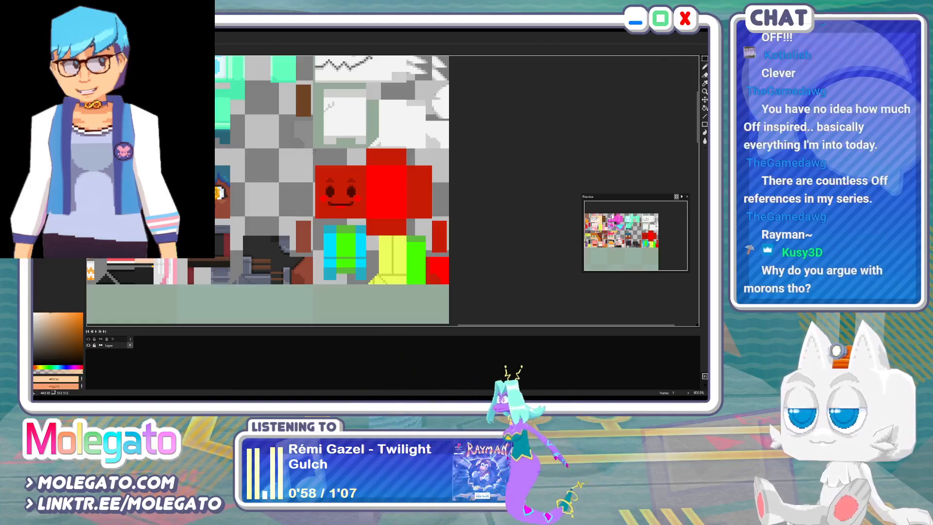
Select the new template block, fill its face with the light skin tone and the lower head flap with the darker one
drag(343, 181, 450, 287)
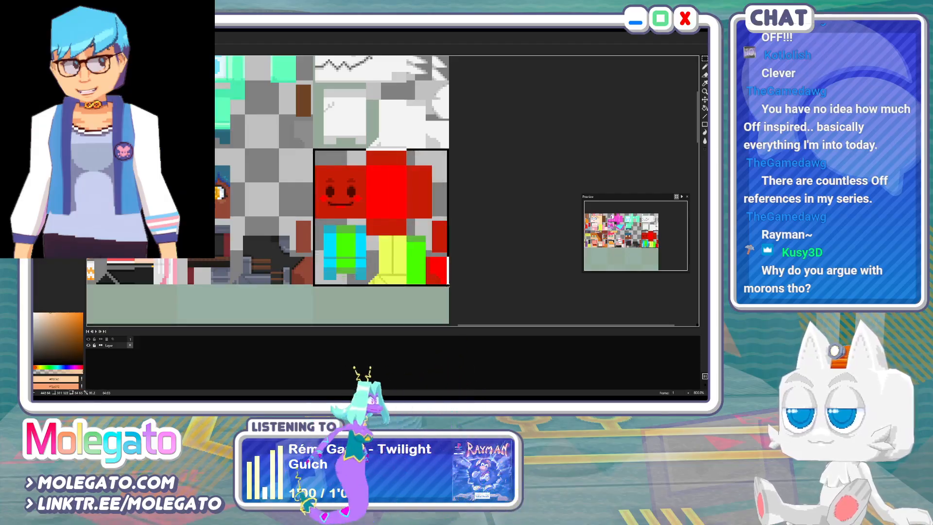
scroll(386, 267, up, 1)
scroll(386, 267, up, 1)
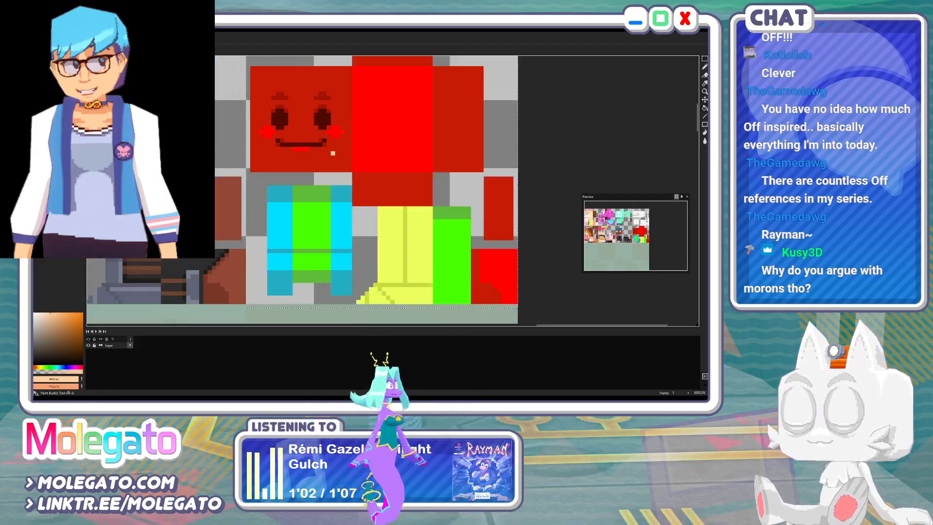
click(333, 154)
scroll(333, 154, up, 2)
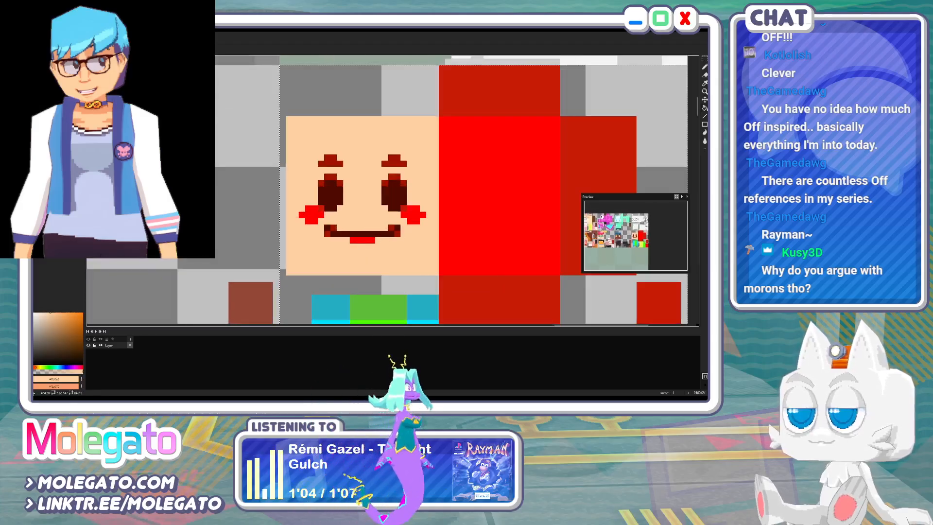
middle_drag(385, 201, 323, 201)
key(x)
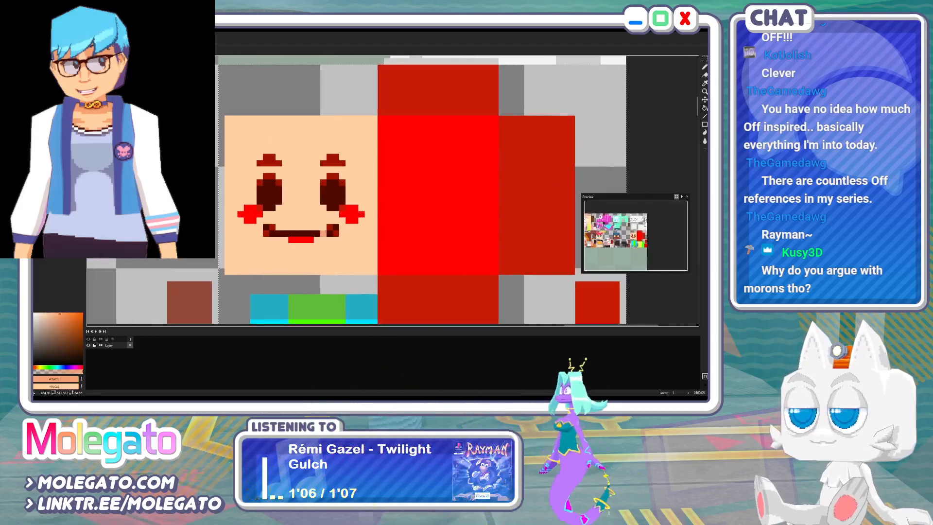
click(405, 288)
middle_drag(412, 260, 388, 244)
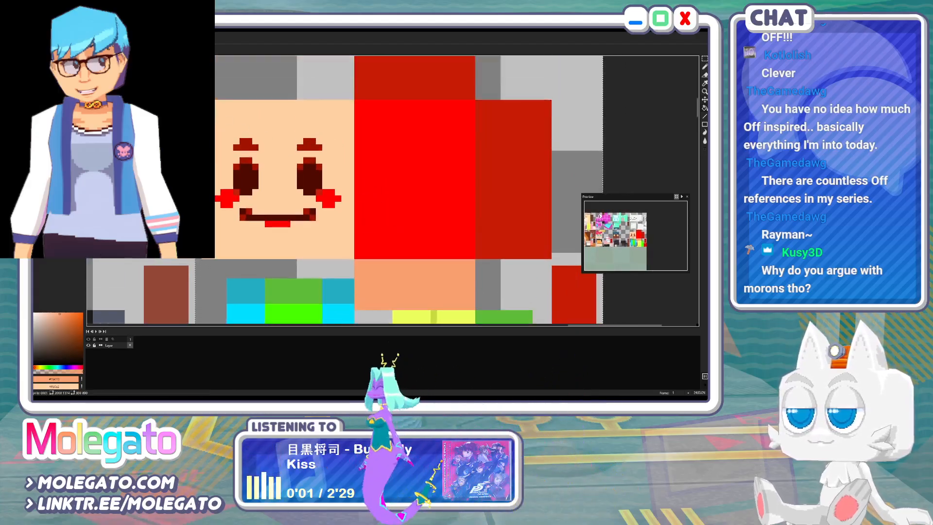
Sample the light blue hair colour from the reference and draw a hairline across the forehead, rising toward the face's right edge
click(156, 40)
alt+click(372, 121)
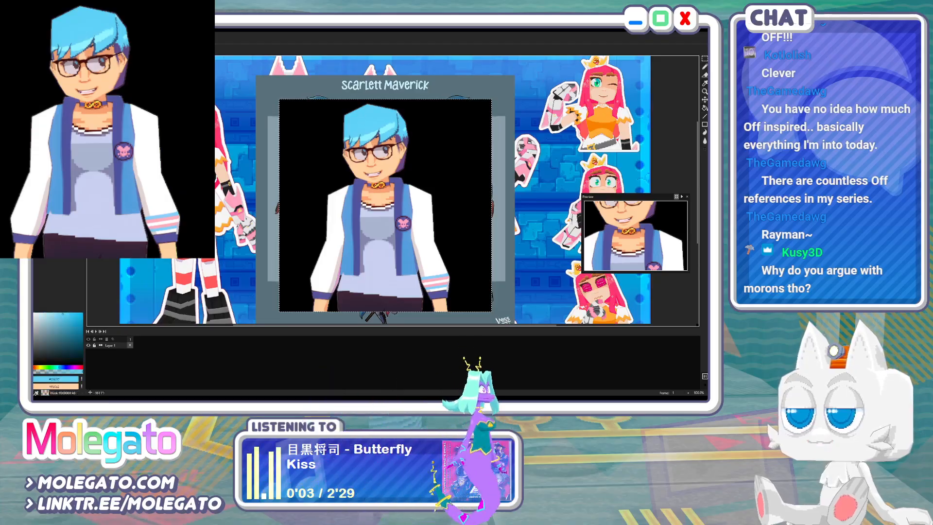
click(107, 49)
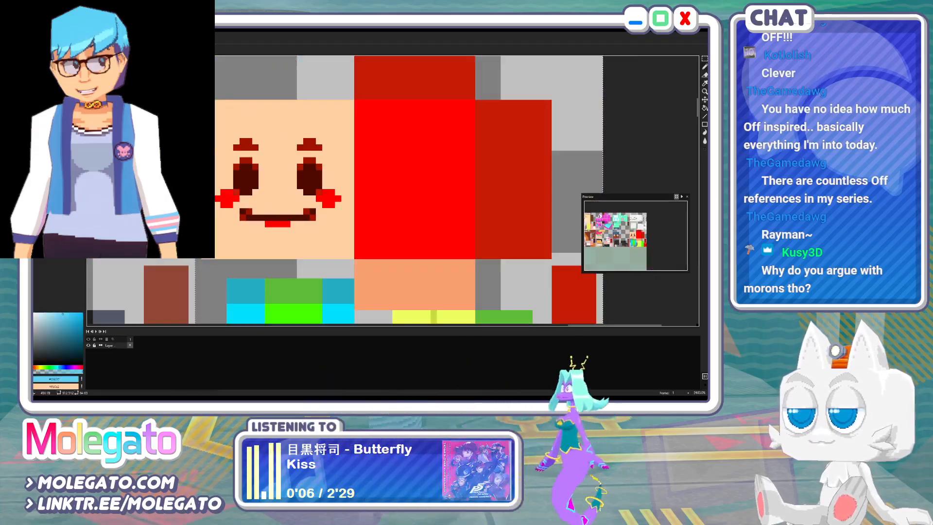
mouse_move(268, 147)
mouse_down()
mouse_move(313, 147)
mouse_move(351, 117)
mouse_up()
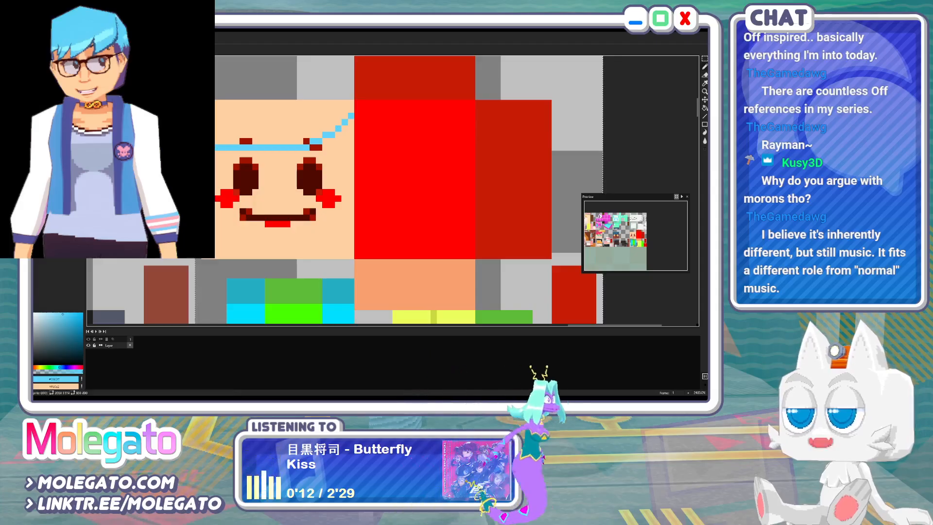
Extend the light blue side hair, fill the area above the hairline, and cover the leftover eyebrow pixels with skin colour
click(141, 49)
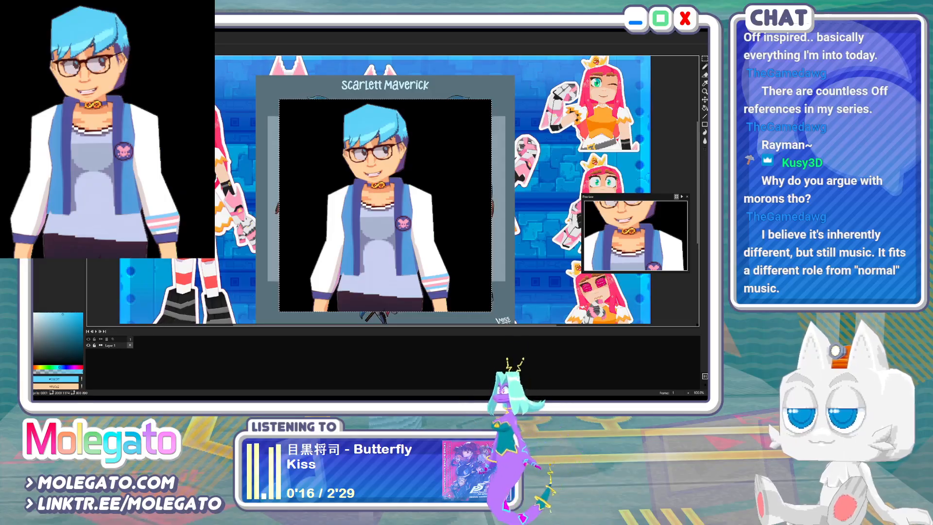
click(92, 48)
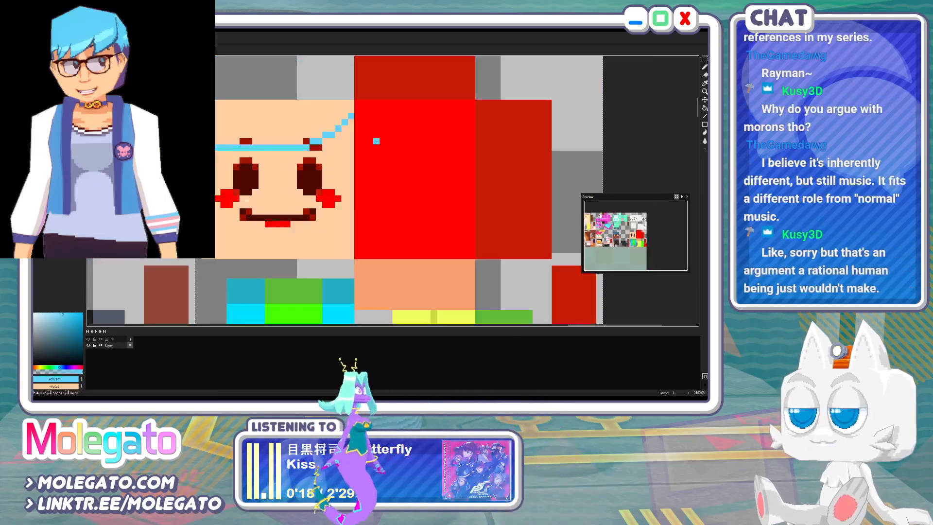
drag(339, 141, 350, 154)
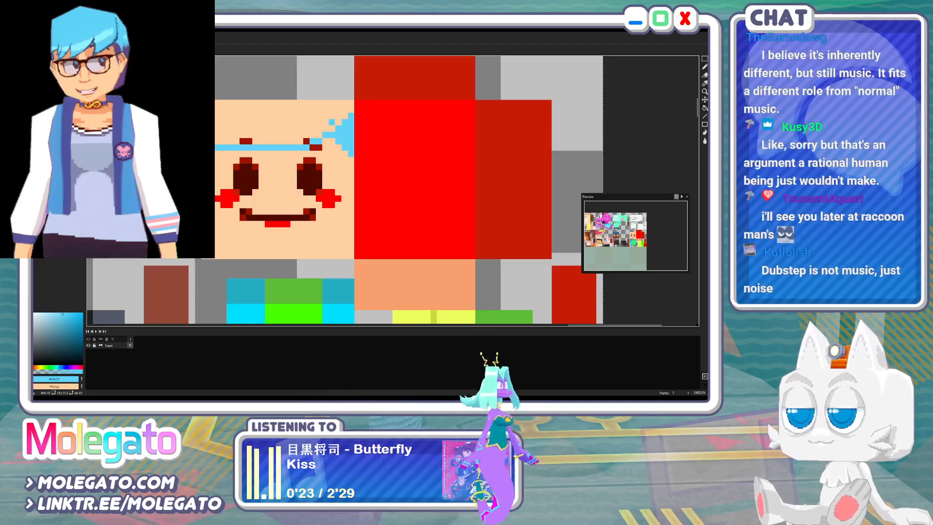
click(260, 134)
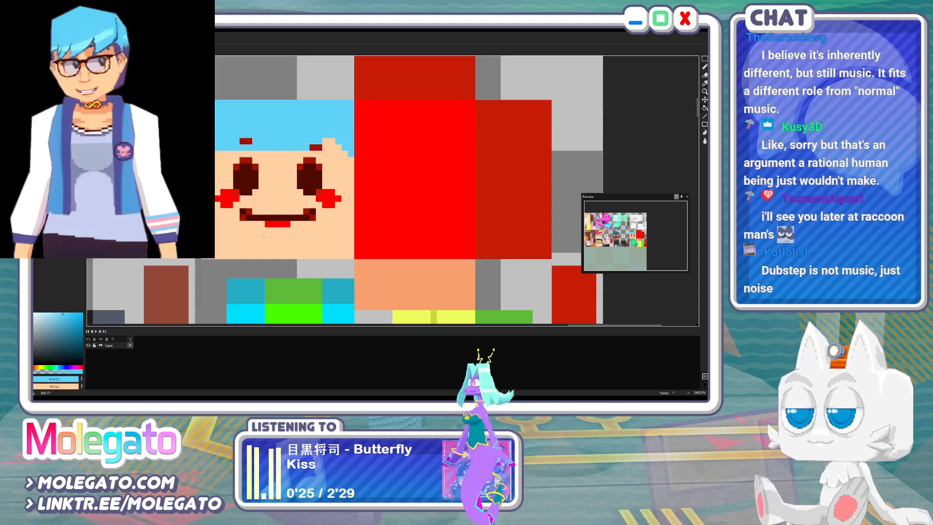
alt+click(326, 157)
drag(320, 148, 312, 148)
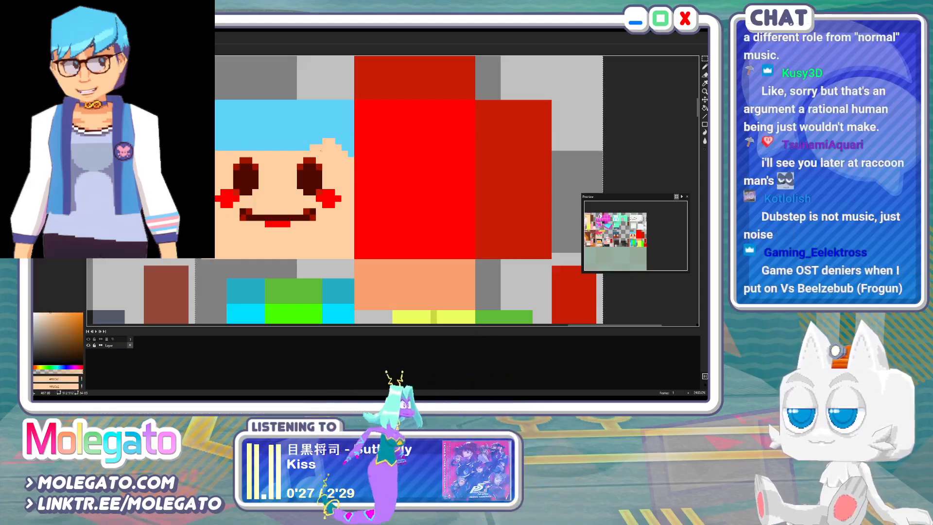
Shade the skin along the raised hairline with the darker skin tone and shape light blue strands in the middle of the fringe
alt+click(372, 274)
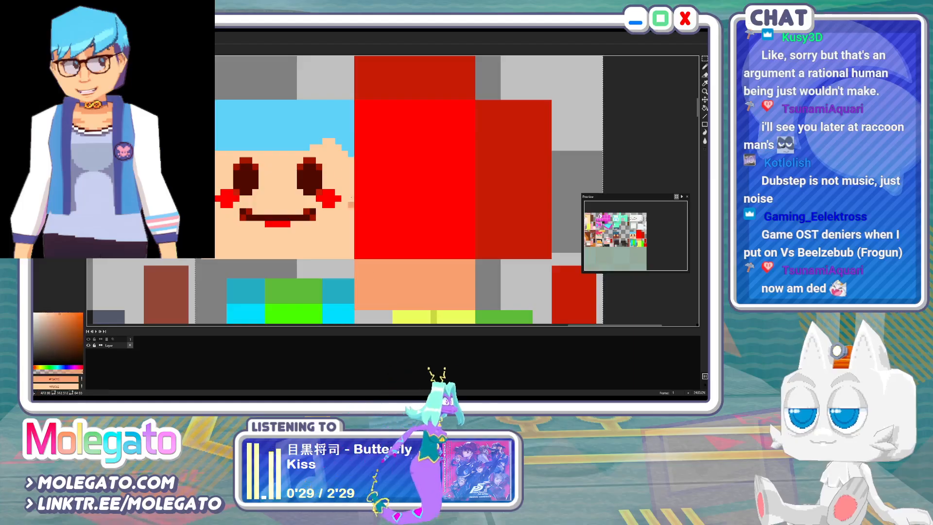
drag(313, 147, 320, 142)
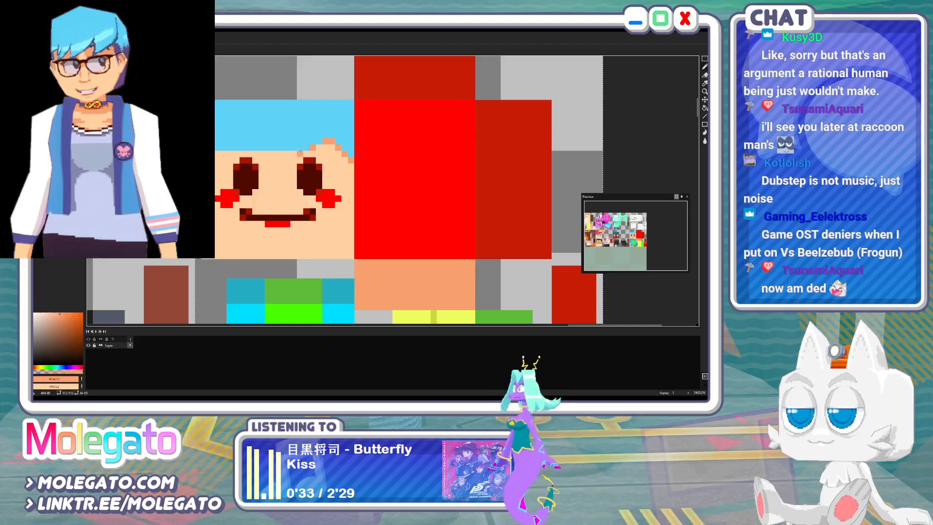
alt+click(301, 154)
click(293, 158)
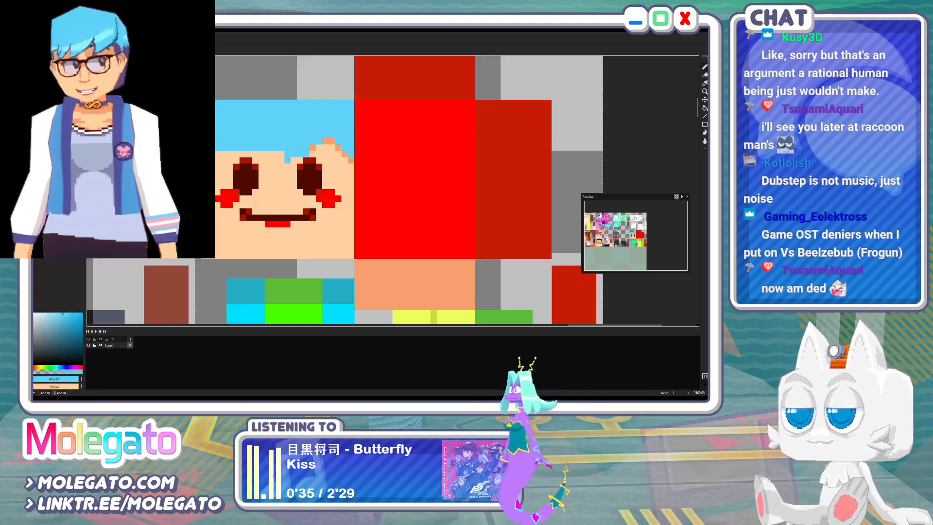
key(x)
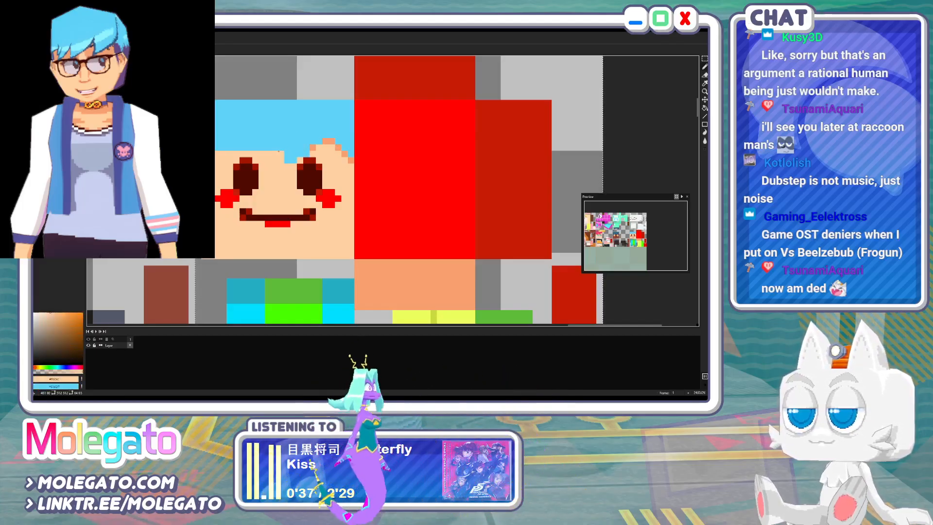
key(x)
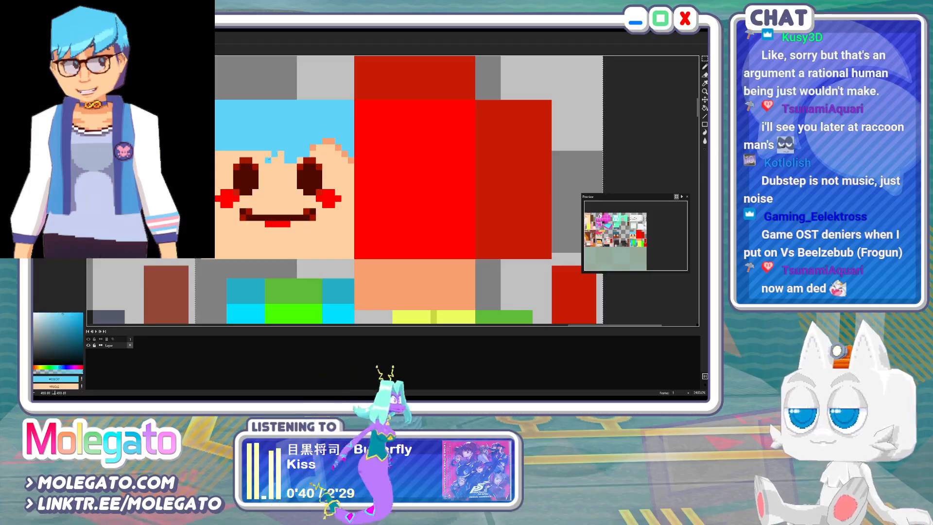
drag(268, 158, 263, 155)
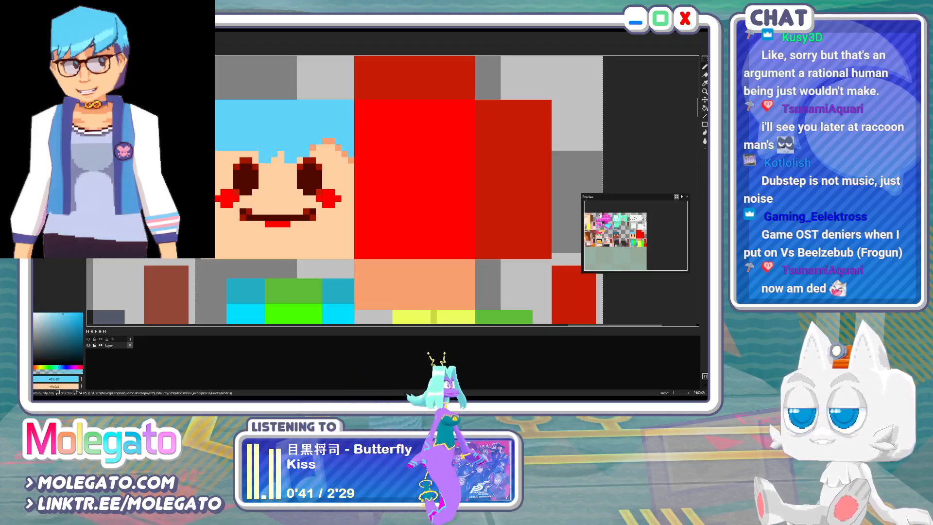
Check the blue-haired reference, lengthen the light blue fringe over the face's left eye, and touch up its edge with light skin colour
click(99, 41)
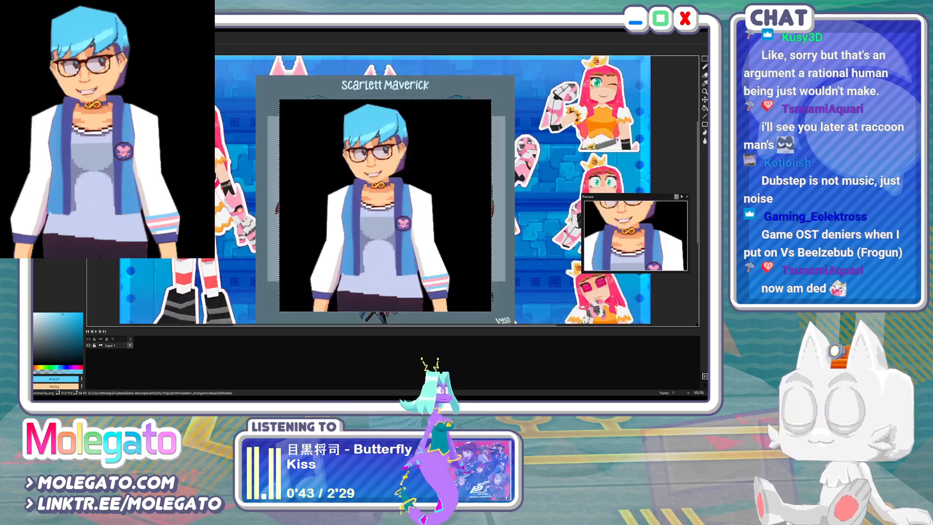
click(99, 41)
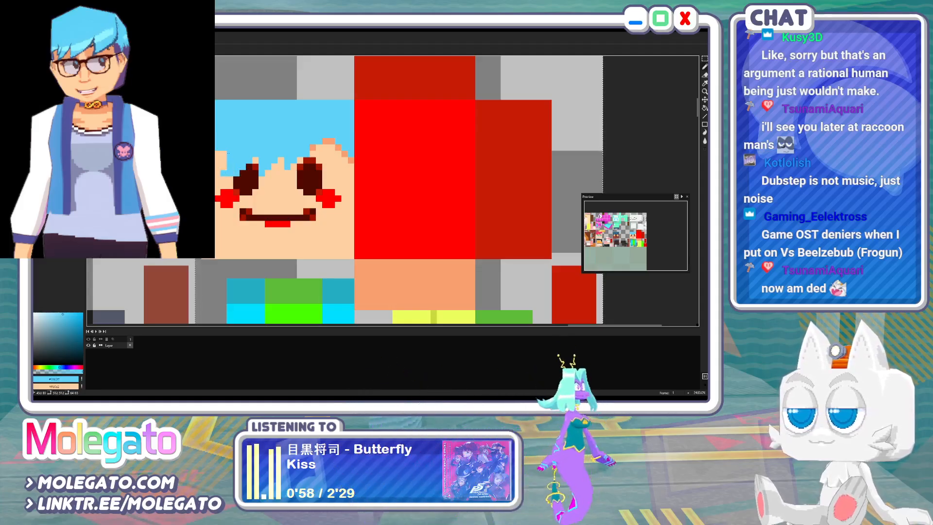
alt+click(221, 159)
click(218, 154)
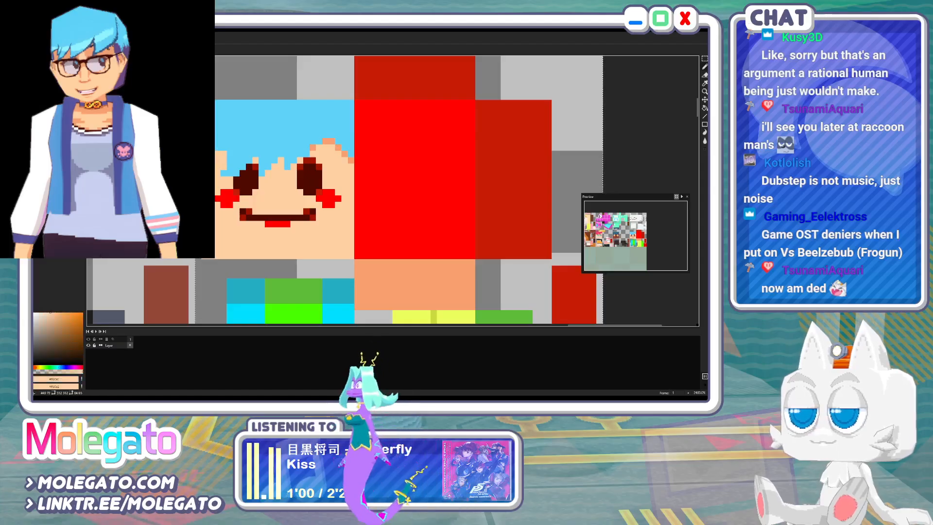
Sample the darker skin shadow, add shadow pixels along the fringe's jagged lower edge, and save the texture
alt+click(313, 148)
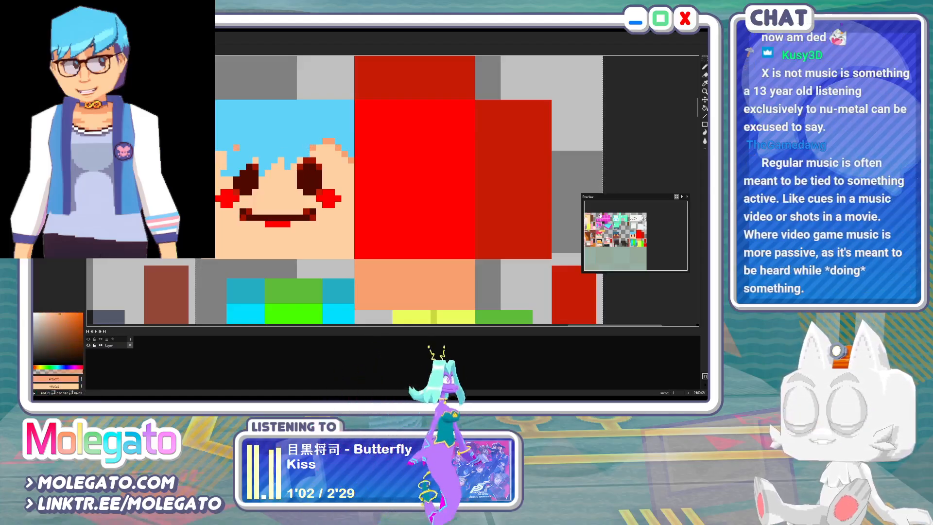
click(224, 147)
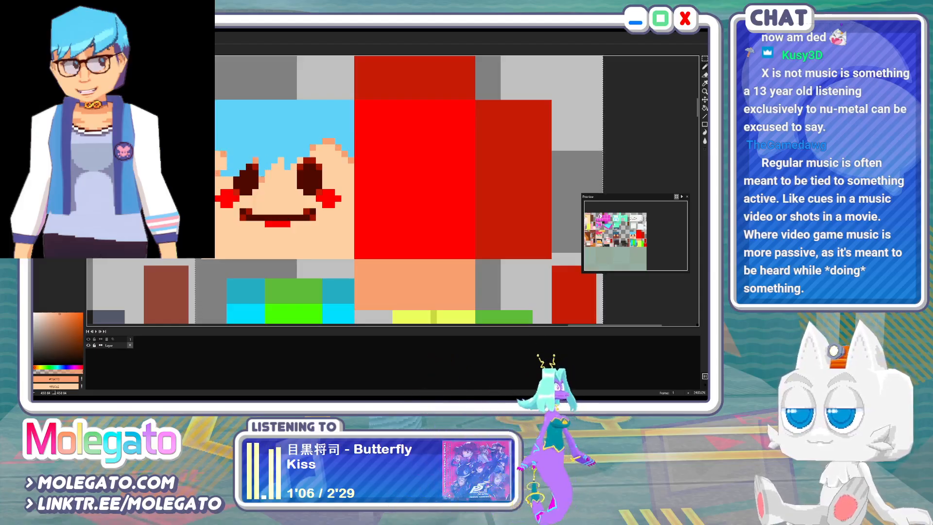
click(300, 161)
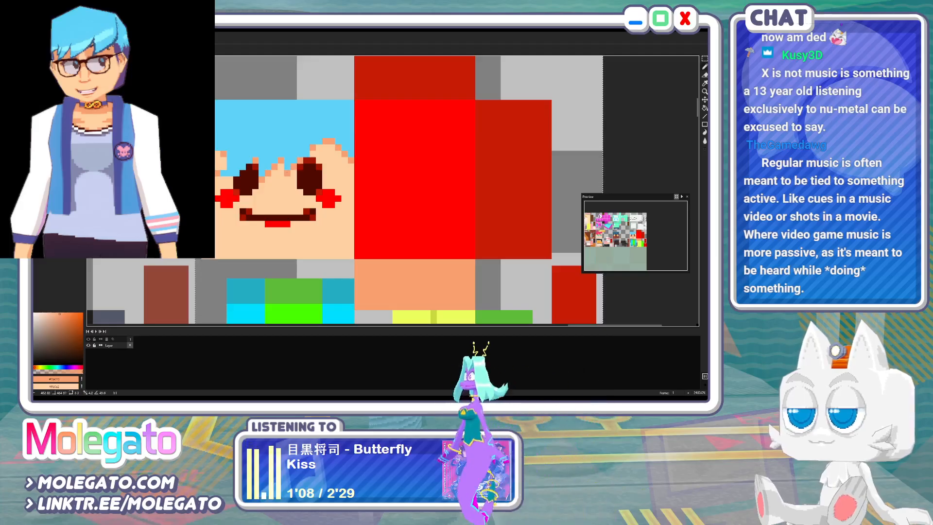
key(ctrl+s)
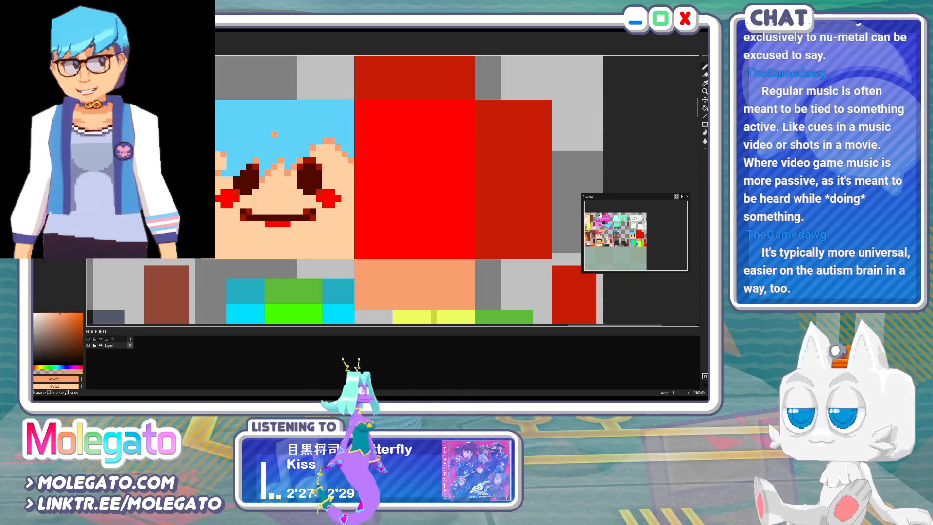
middle_drag(304, 190, 316, 191)
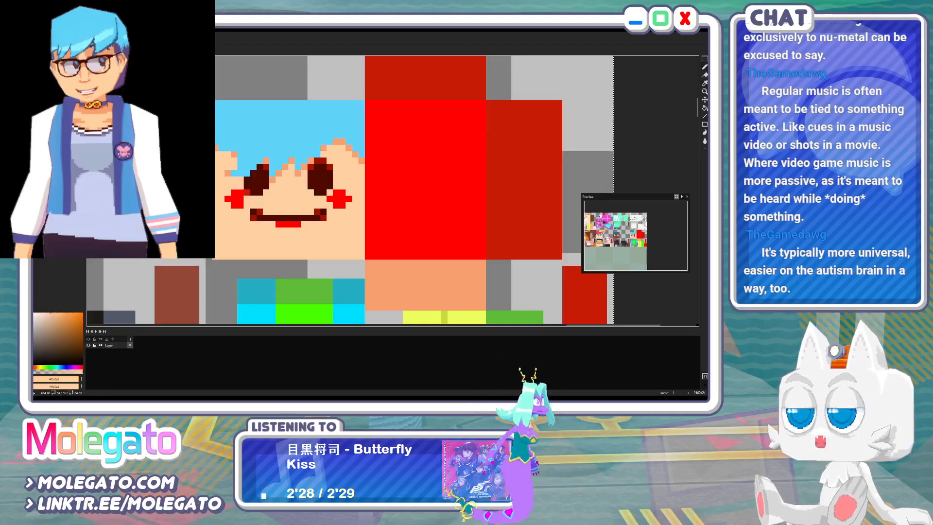
key(ctrl+s)
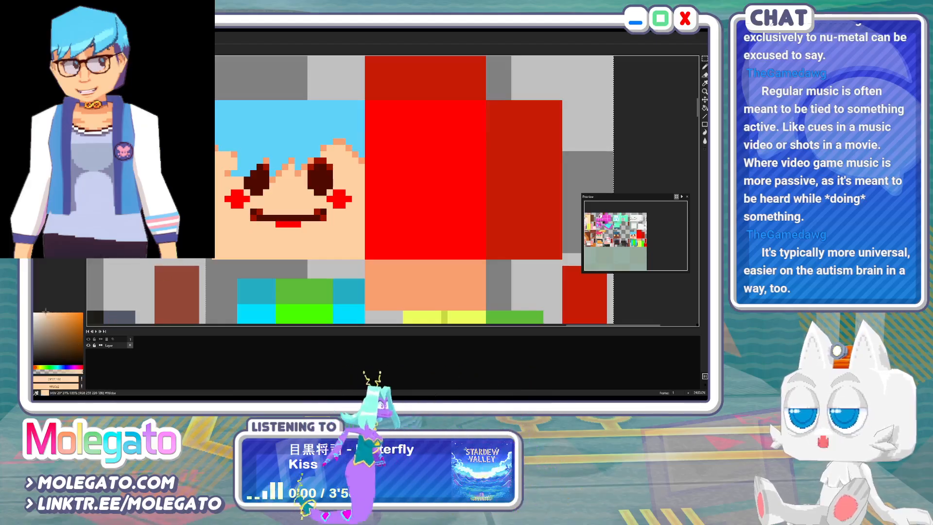
Choose a paler skin tone, recolour both red cheek marks with it, and check the face against the reference
drag(45, 312, 43, 312)
click(340, 200)
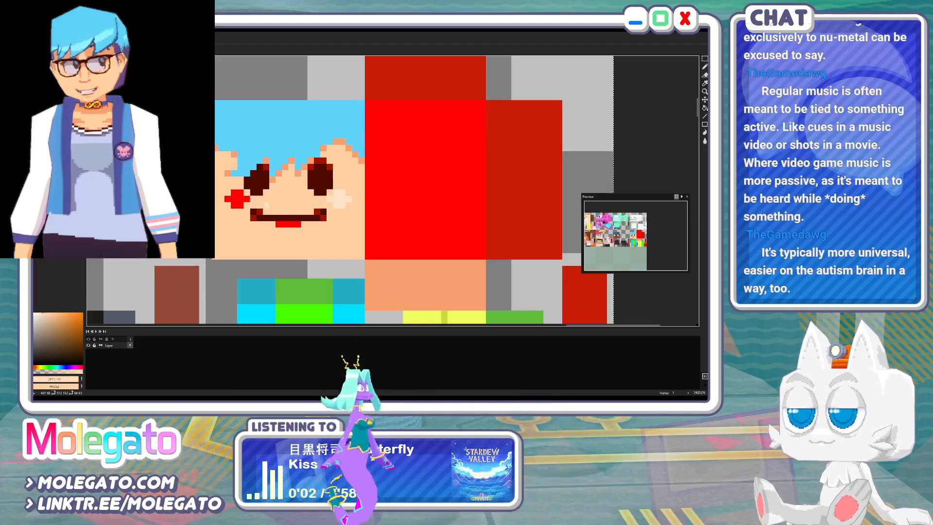
click(237, 198)
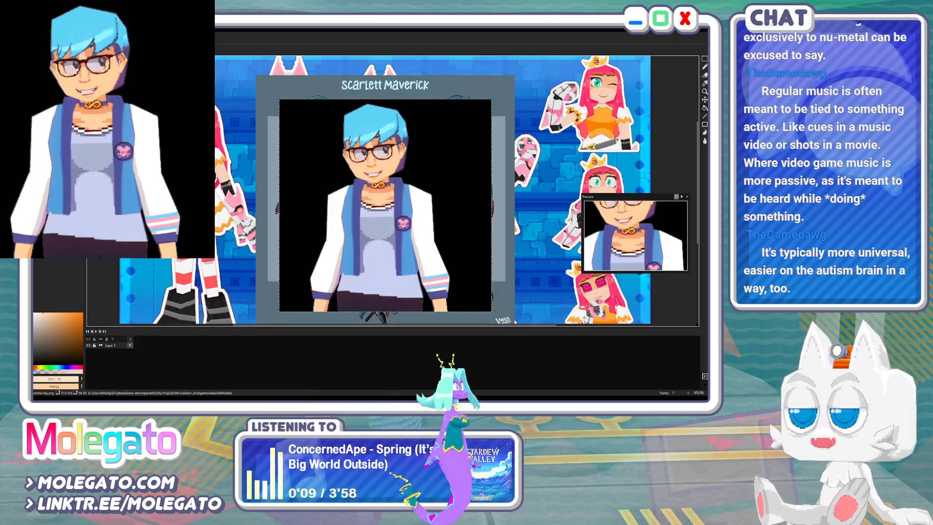
key(ctrl+Tab)
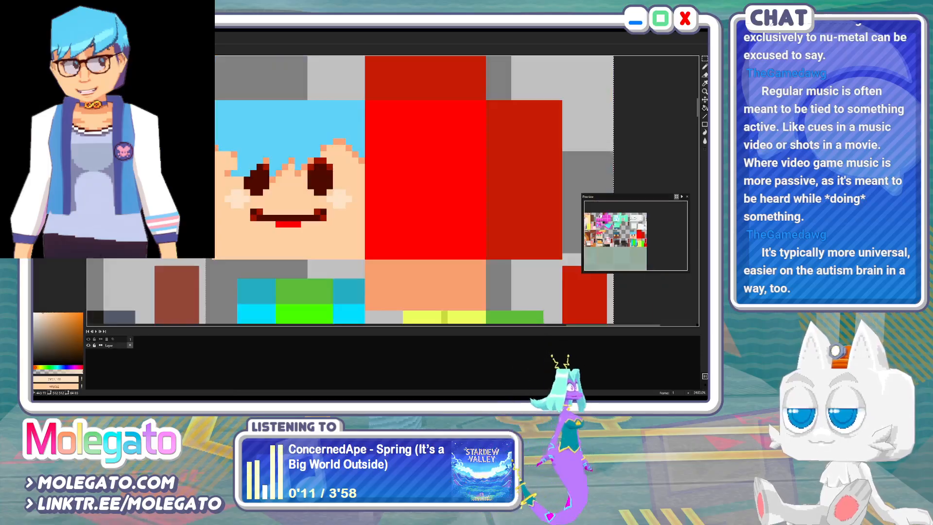
Sample white from the texture sheet and mix a dark navy for the glasses
middle_drag(222, 197, 332, 203)
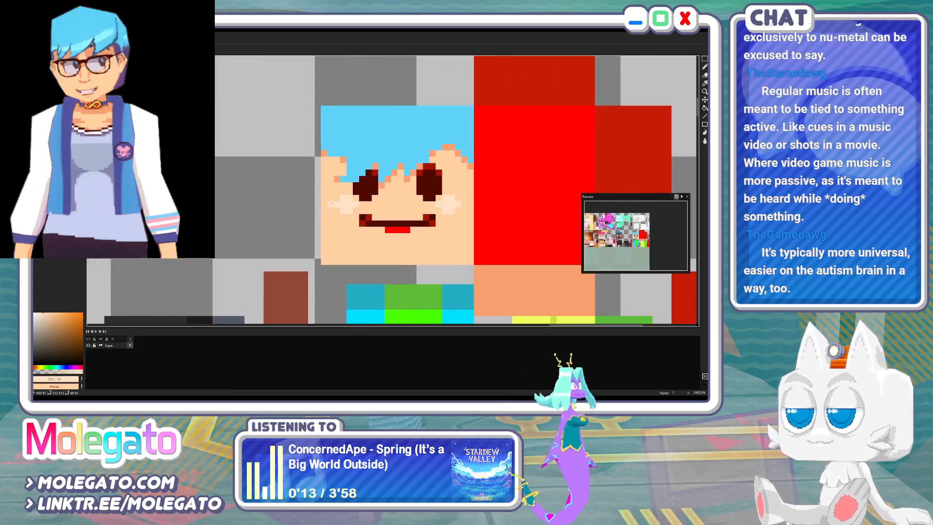
scroll(285, 217, down, 2)
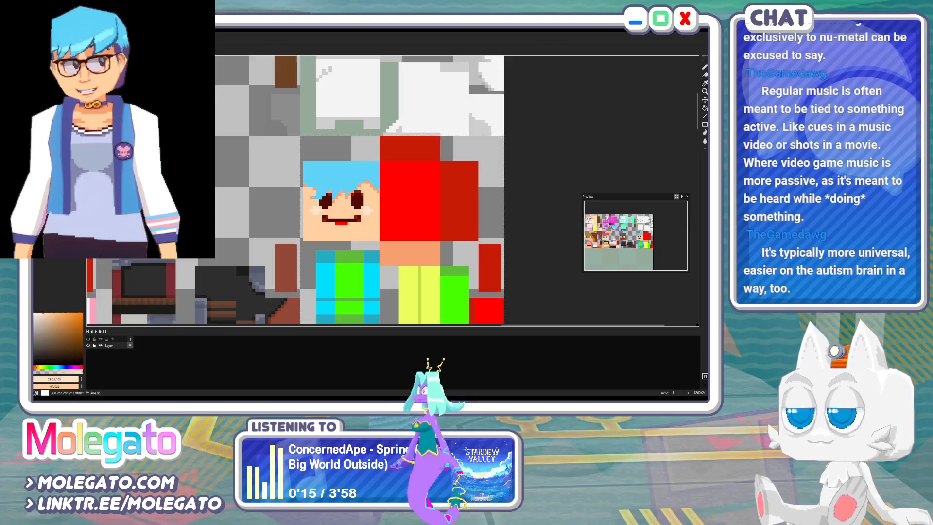
alt+click(161, 204)
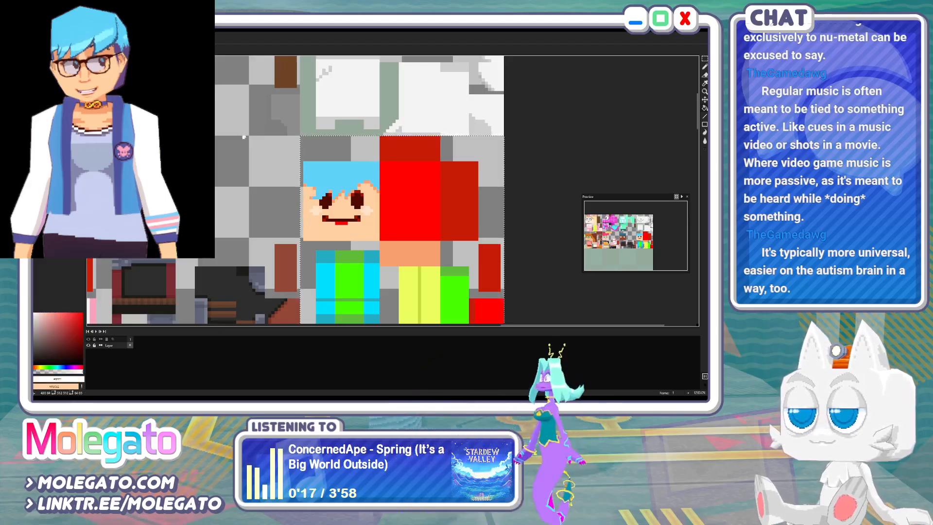
middle_drag(252, 143, 572, 260)
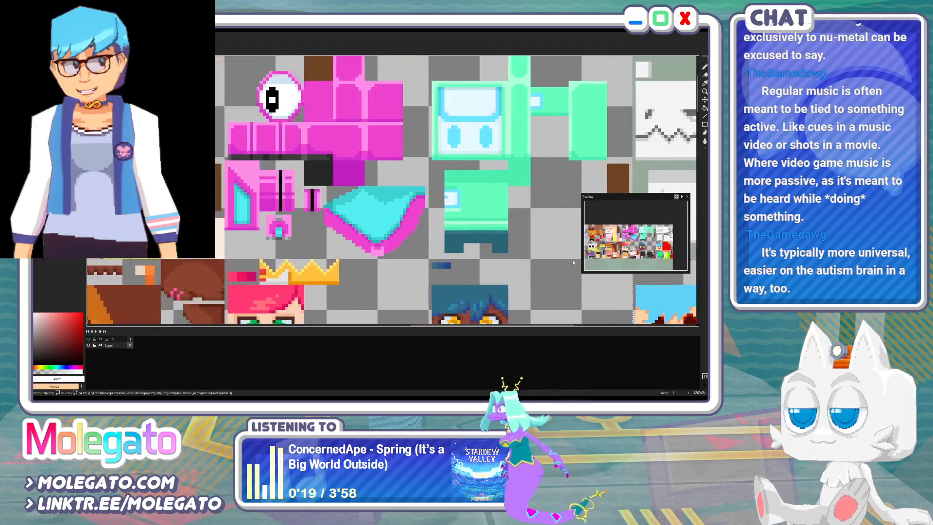
middle_drag(313, 158, 229, 107)
middle_drag(561, 255, 294, 192)
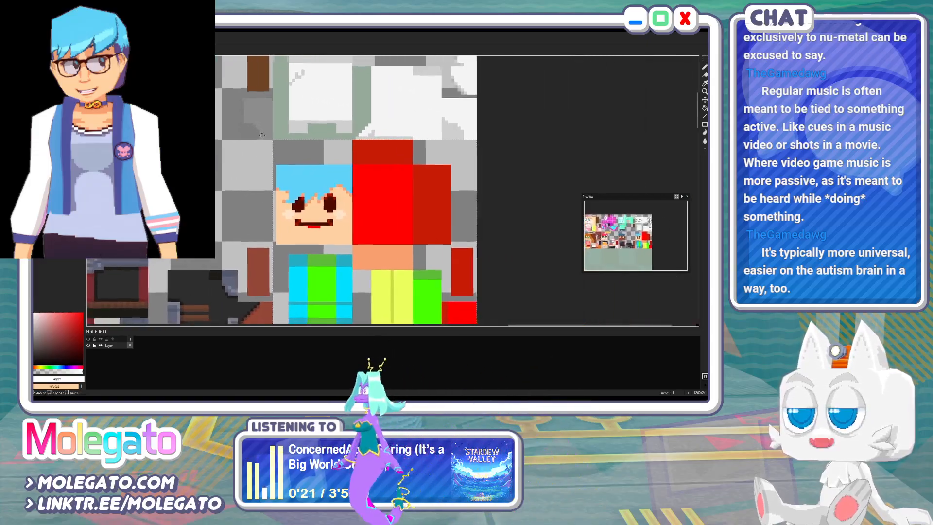
scroll(294, 192, up, 1)
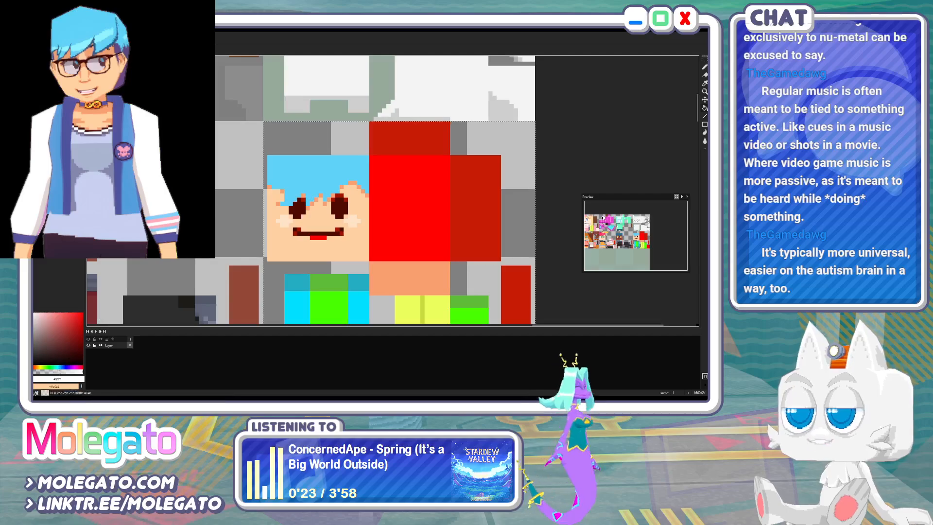
click(59, 351)
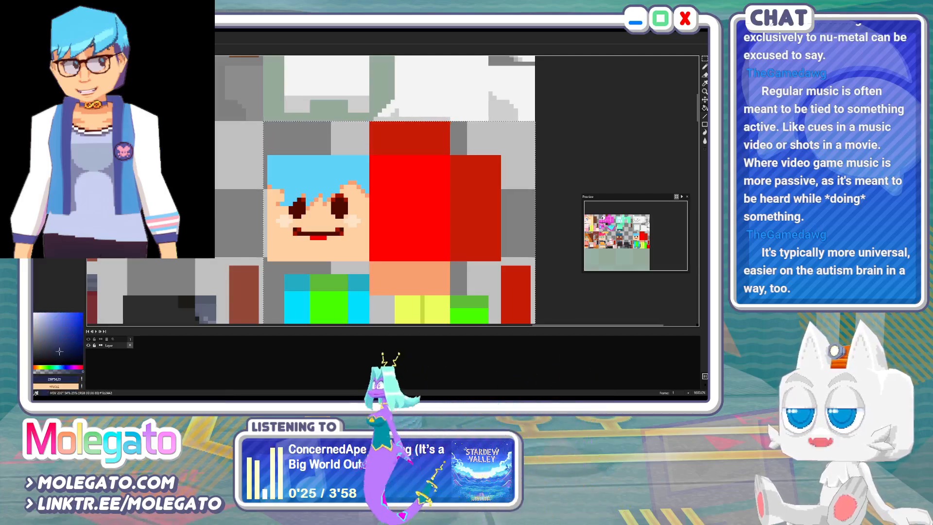
click(49, 356)
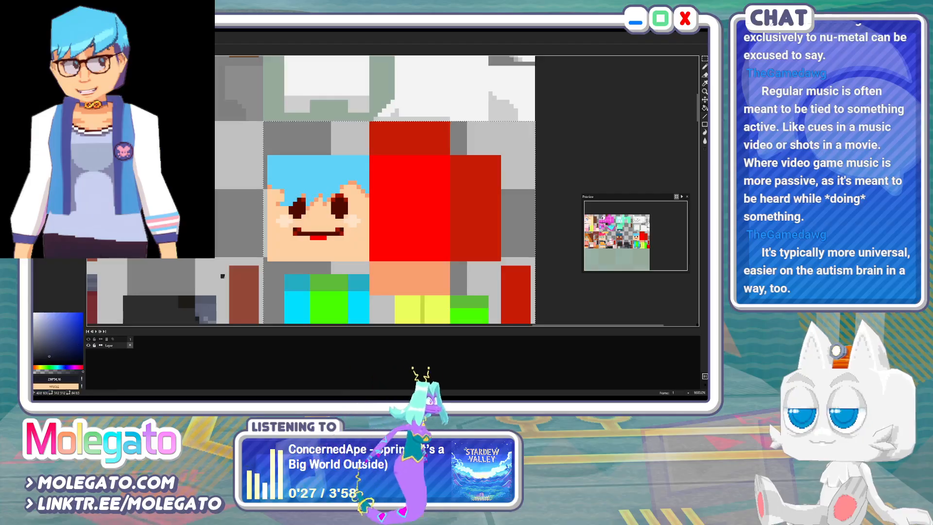
Paint a rounded white lens over the face's right eye
scroll(352, 189, up, 1)
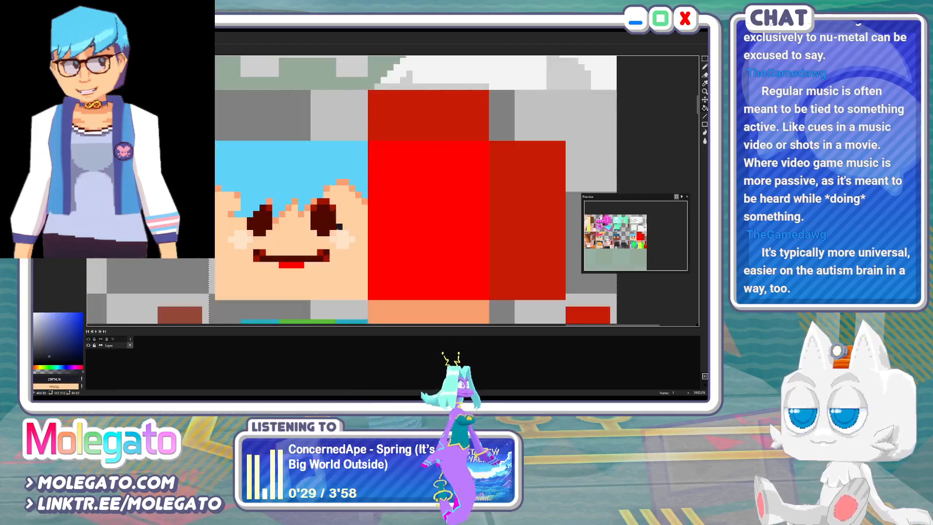
key(x)
scroll(387, 280, down, 2)
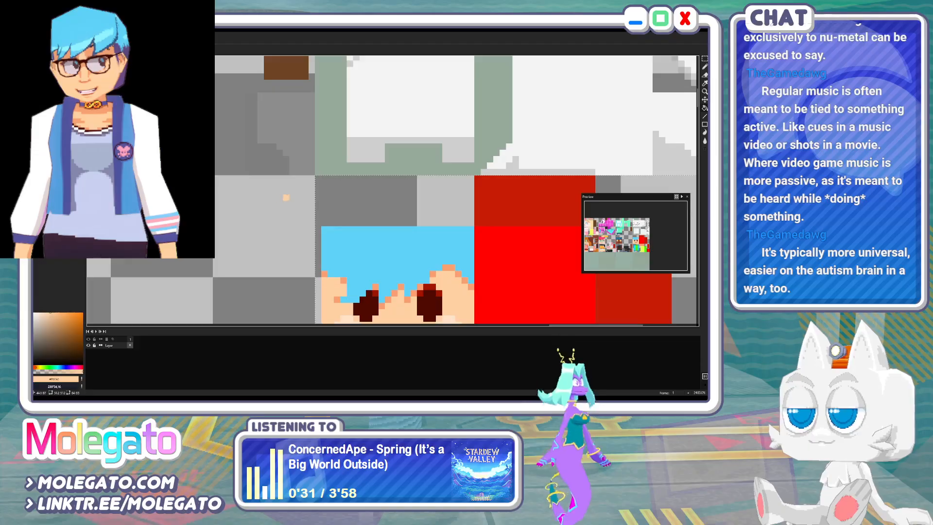
key(x)
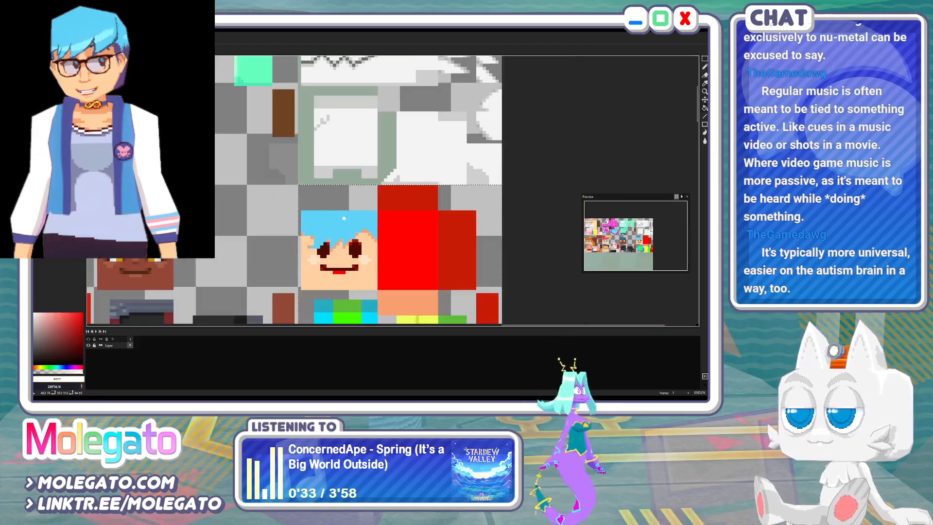
scroll(359, 266, up, 3)
middle_drag(366, 278, 359, 240)
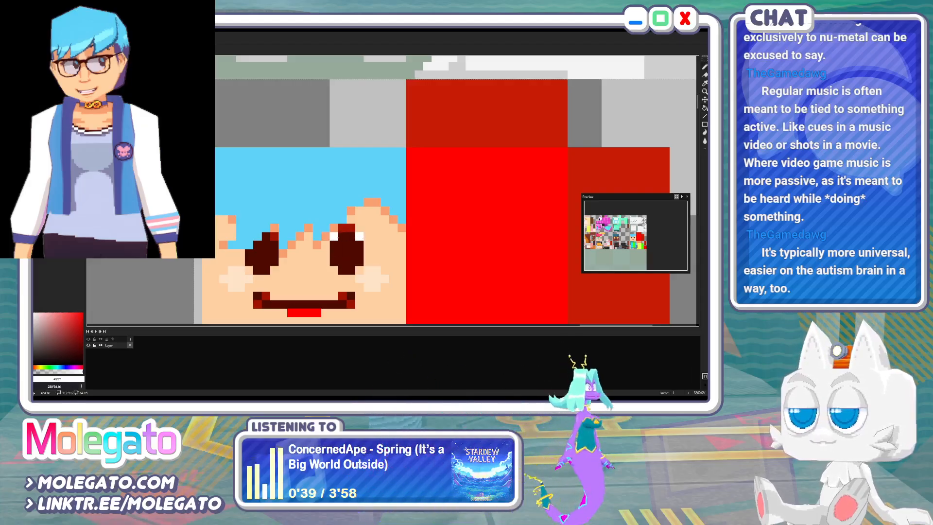
drag(338, 237, 352, 238)
middle_drag(353, 254, 355, 209)
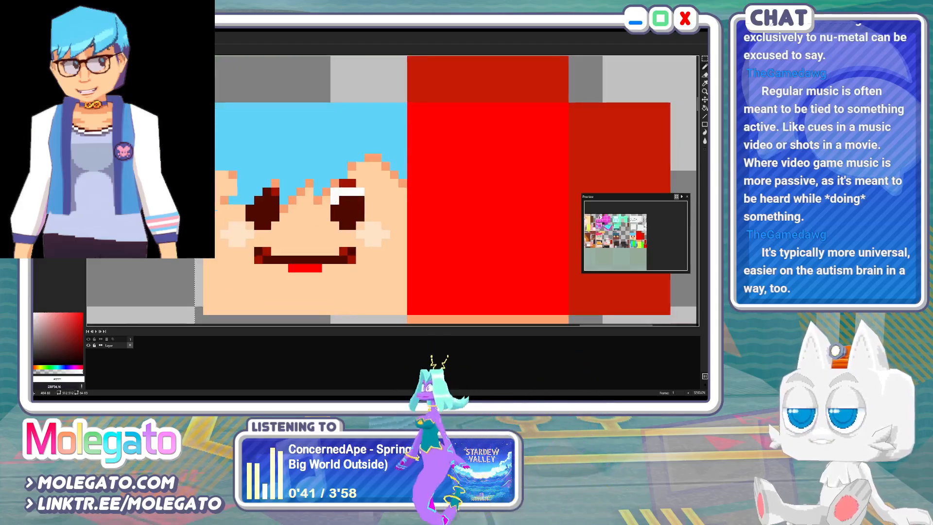
mouse_move(360, 200)
mouse_down()
mouse_move(360, 228)
mouse_move(352, 226)
mouse_move(369, 222)
mouse_move(327, 200)
mouse_up()
Outline the white lens in dark navy along its outer and upper edges as the glasses frame
key(x)
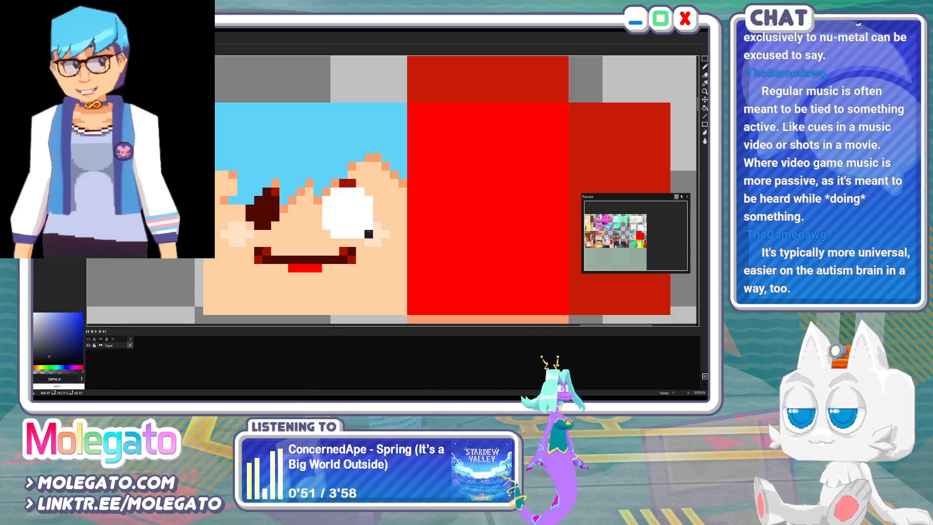
mouse_move(377, 228)
mouse_down()
mouse_move(377, 190)
mouse_move(343, 181)
mouse_up()
click(369, 192)
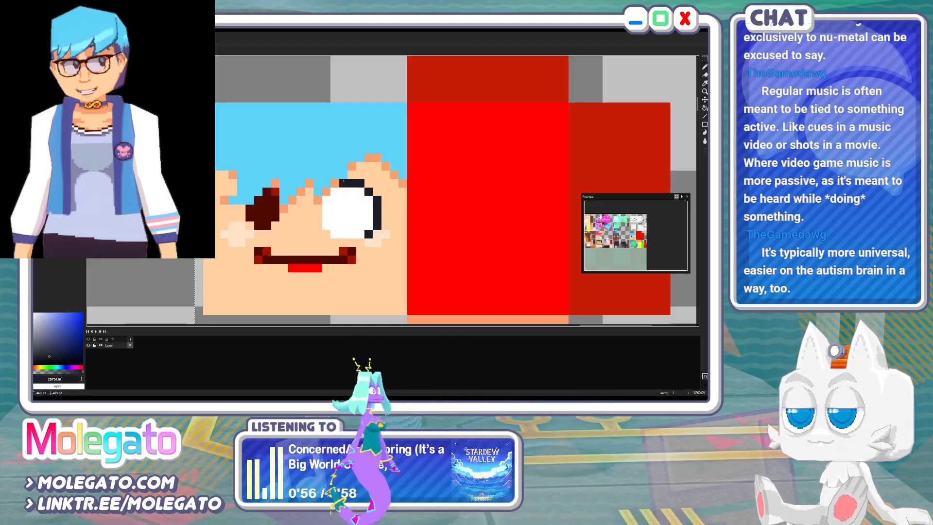
click(334, 183)
click(326, 191)
Paint over the old dark mouth with skin tones, leaving a short orange lip mark, and save the texture
click(360, 234)
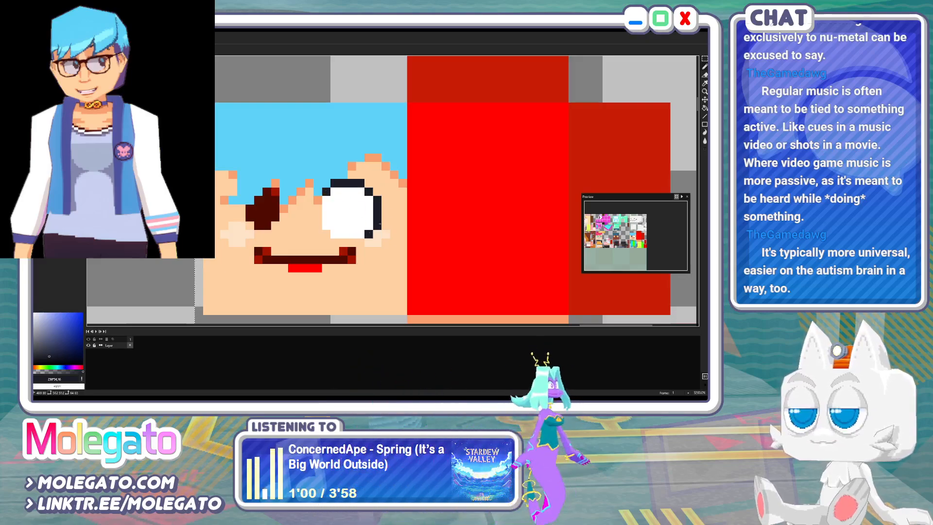
alt+click(359, 241)
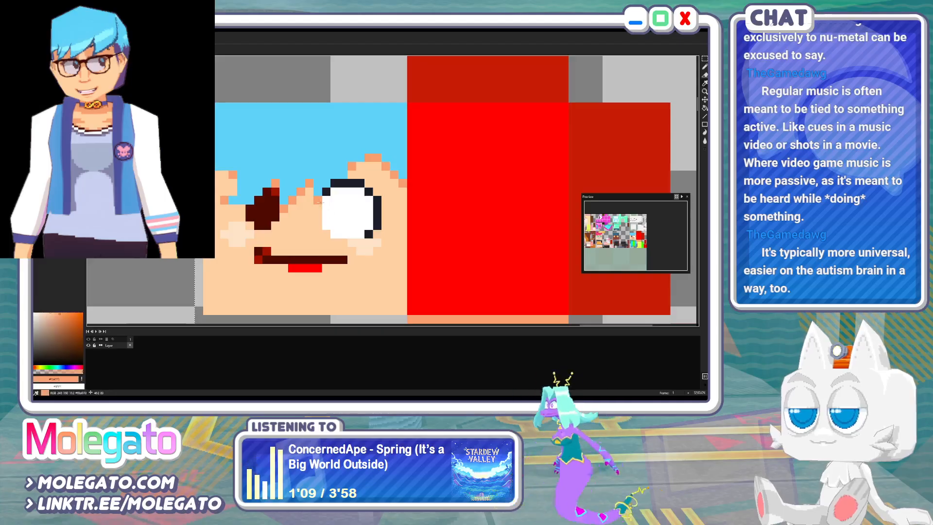
mouse_move(296, 267)
mouse_down()
mouse_move(318, 268)
mouse_move(267, 259)
mouse_move(267, 251)
mouse_up()
alt+click(340, 268)
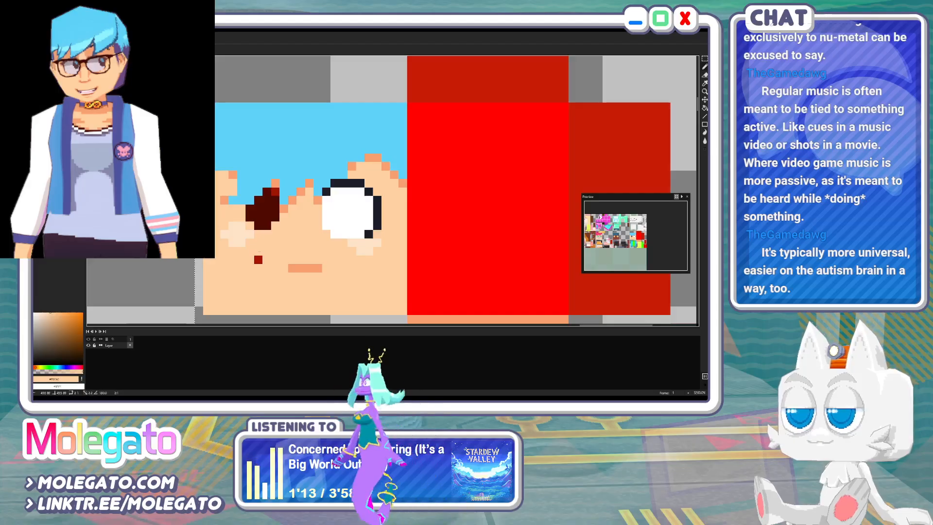
key(ctrl+s)
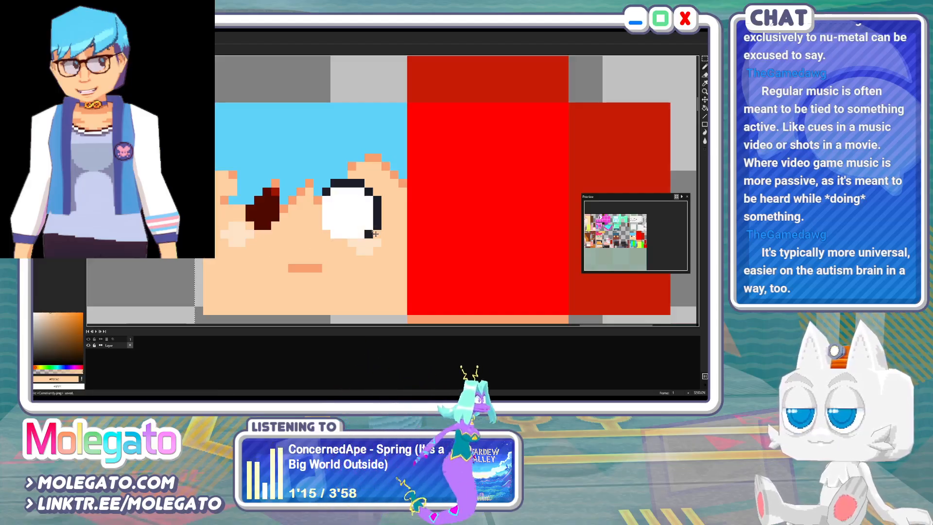
Try extending the navy glasses frame outward beside the lens, and undo the extra strokes
alt+click(377, 200)
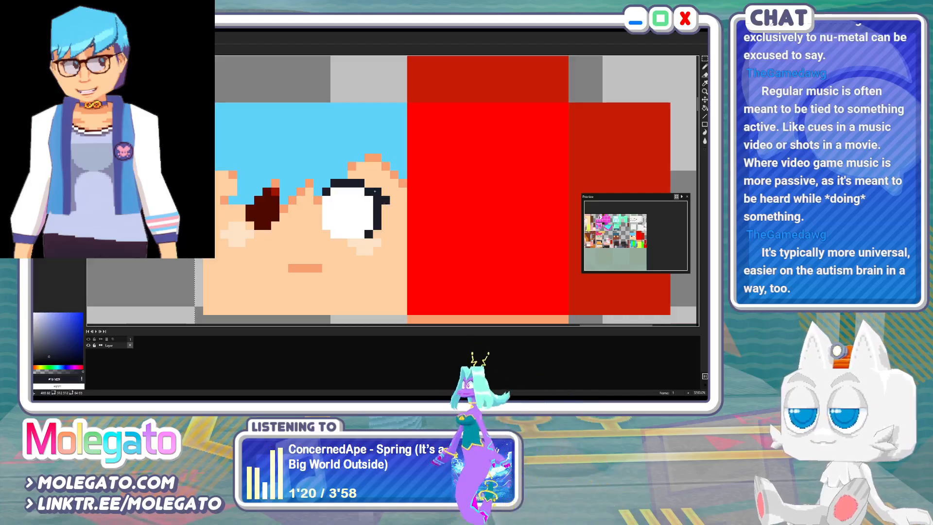
mouse_move(374, 192)
mouse_down()
mouse_move(370, 184)
mouse_move(387, 215)
mouse_up()
click(395, 209)
click(377, 234)
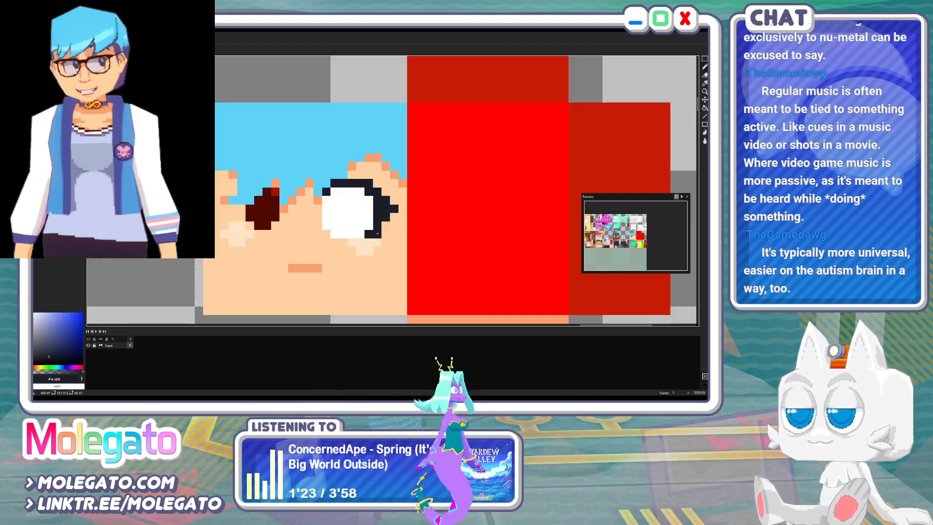
key(ctrl+z)
key(ctrl+z)
key(ctrl+z)
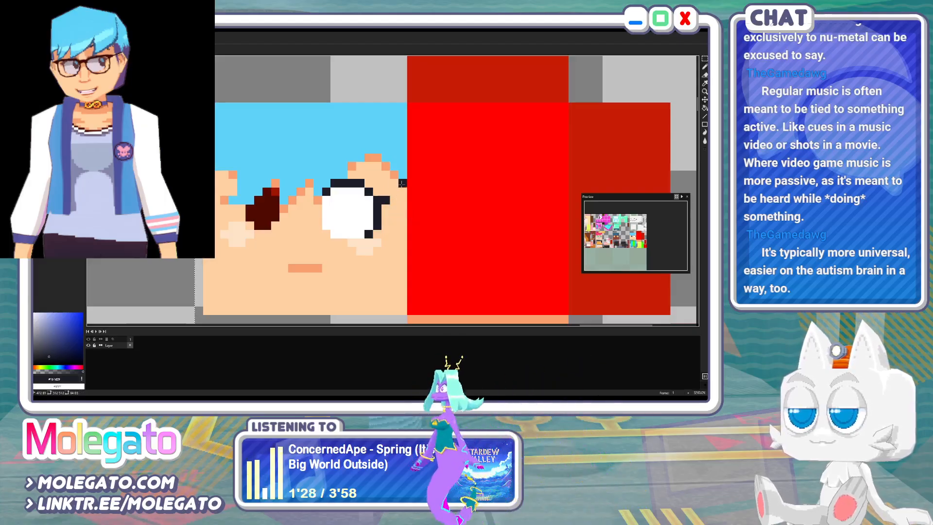
Shade the skin beside the frame's outer corner in the sampled orange skin tone and check the glasses against the reference
alt+click(386, 191)
click(395, 200)
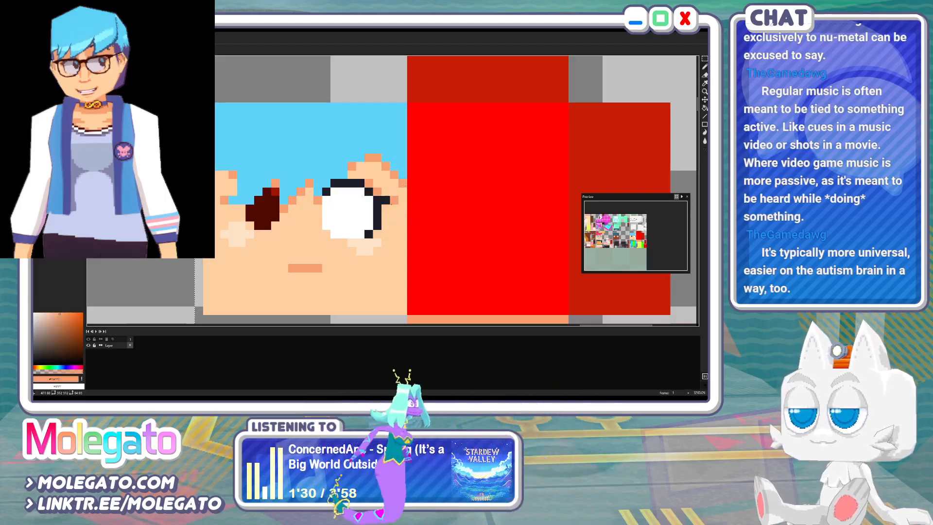
middle_drag(349, 211, 367, 209)
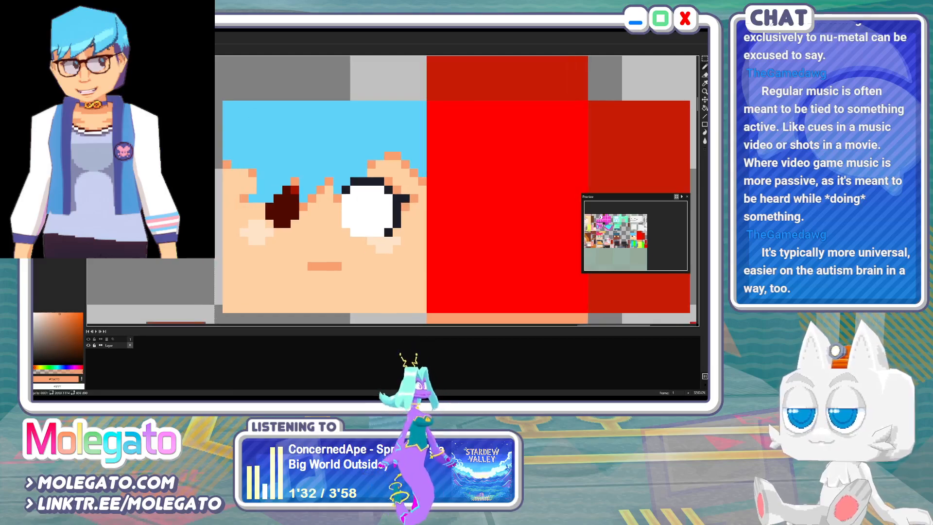
key(ctrl+Tab)
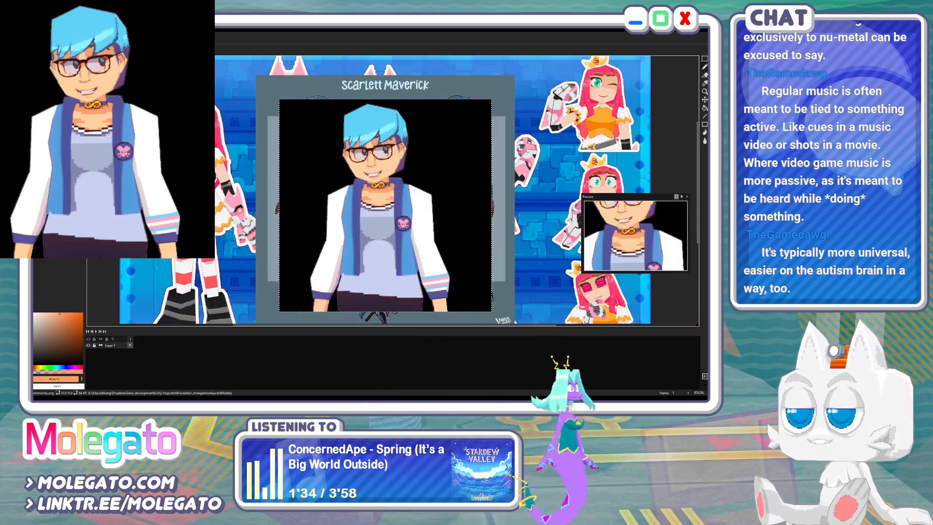
key(ctrl+Tab)
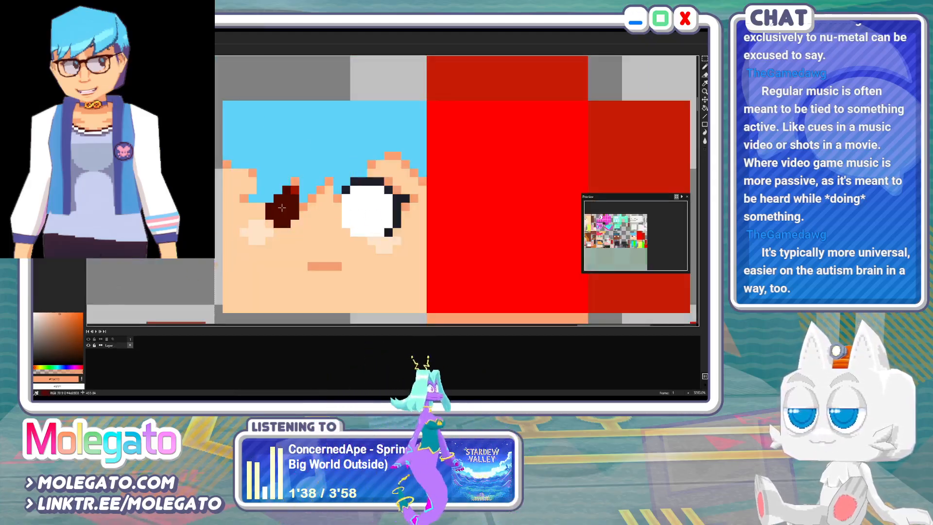
Repaint the glasses frame as a full ring in the other eye's dark maroon and replace the leftover navy with white
drag(383, 181, 388, 182)
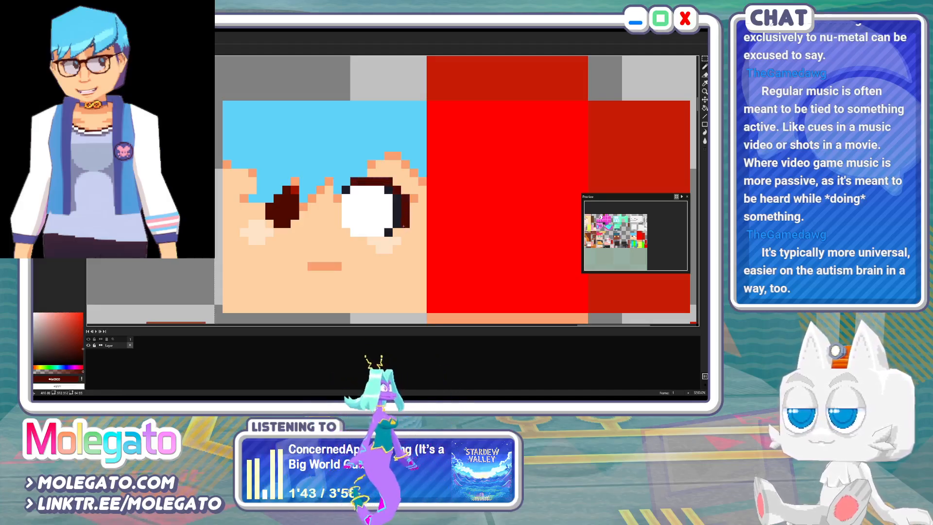
click(397, 232)
mouse_move(389, 239)
mouse_down()
mouse_move(345, 233)
mouse_move(338, 197)
mouse_move(346, 190)
mouse_move(395, 213)
mouse_move(389, 232)
mouse_up()
alt+click(382, 199)
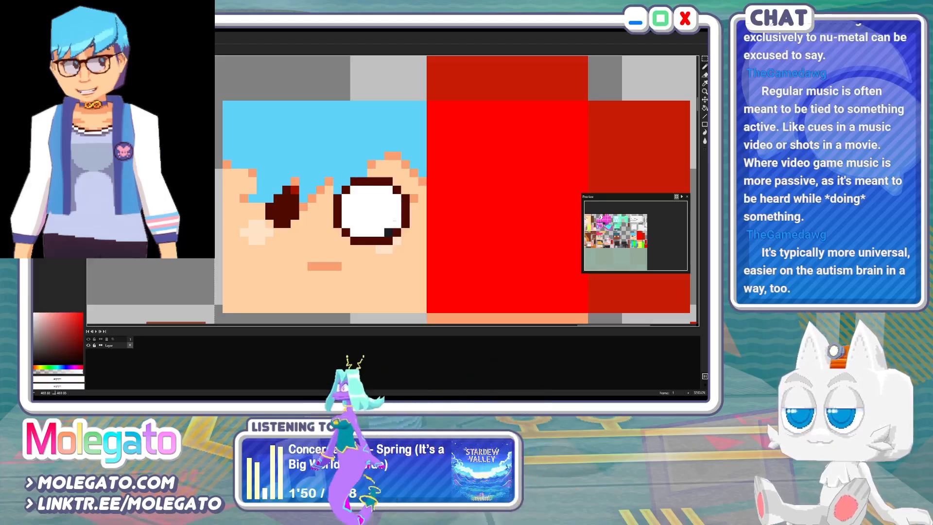
Add a dark maroon temple arm reaching the face's edge and a short bridge toward the nose
alt+click(408, 201)
click(414, 199)
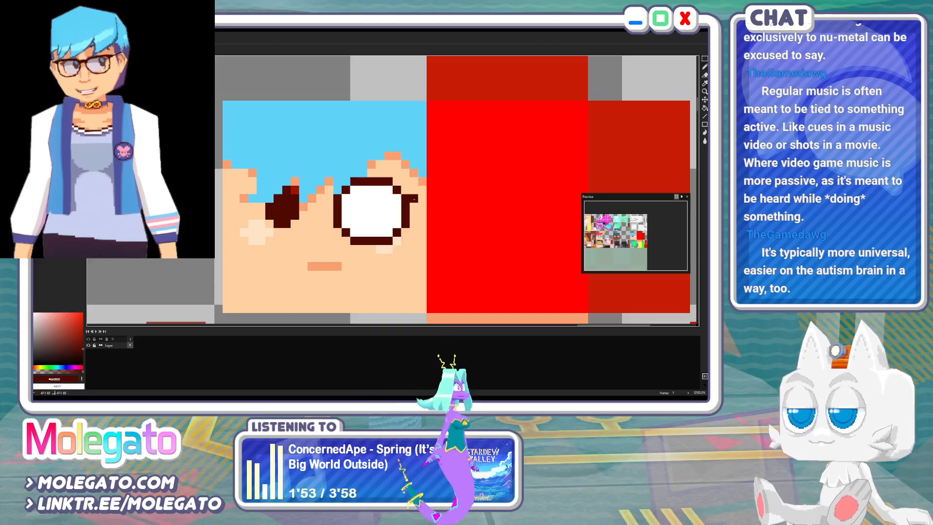
drag(418, 199, 423, 199)
click(329, 200)
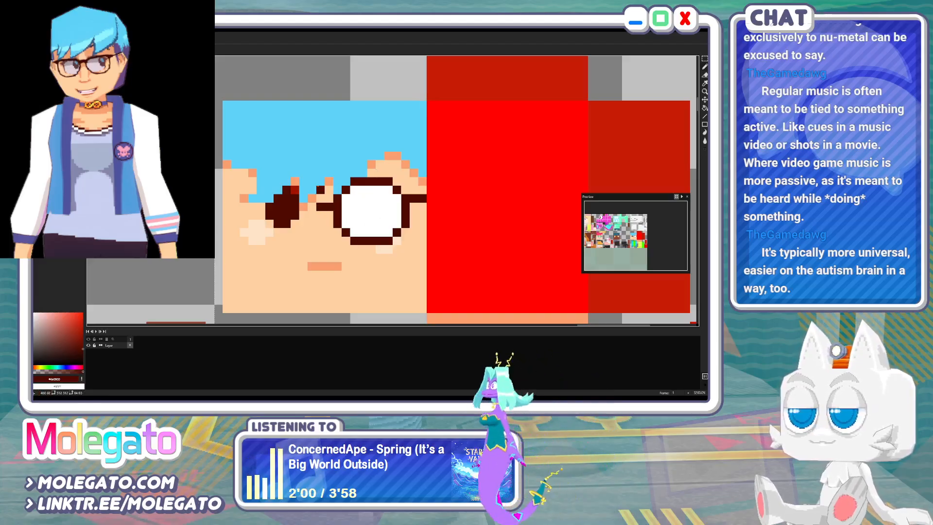
Shade the upper part and rim of the white lens in pale blue-grey, and save the texture
scroll(319, 187, down, 4)
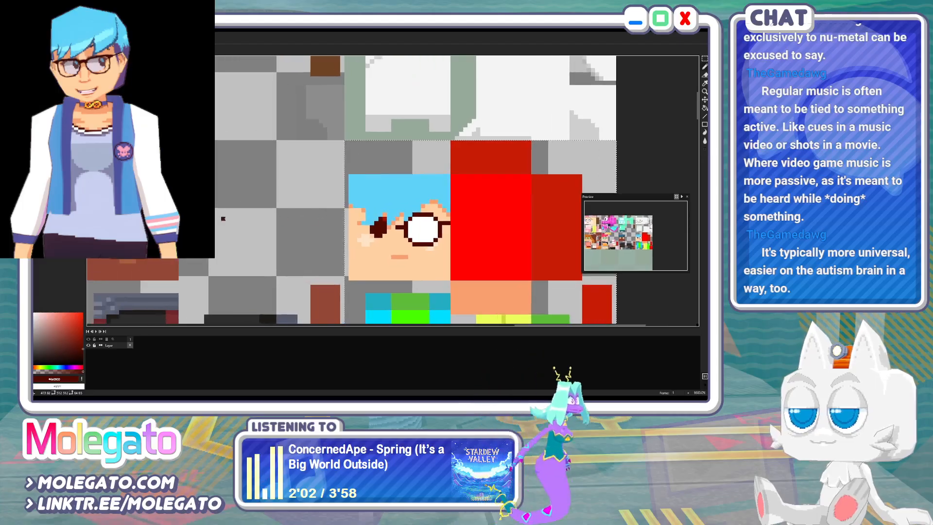
scroll(432, 228, up, 1)
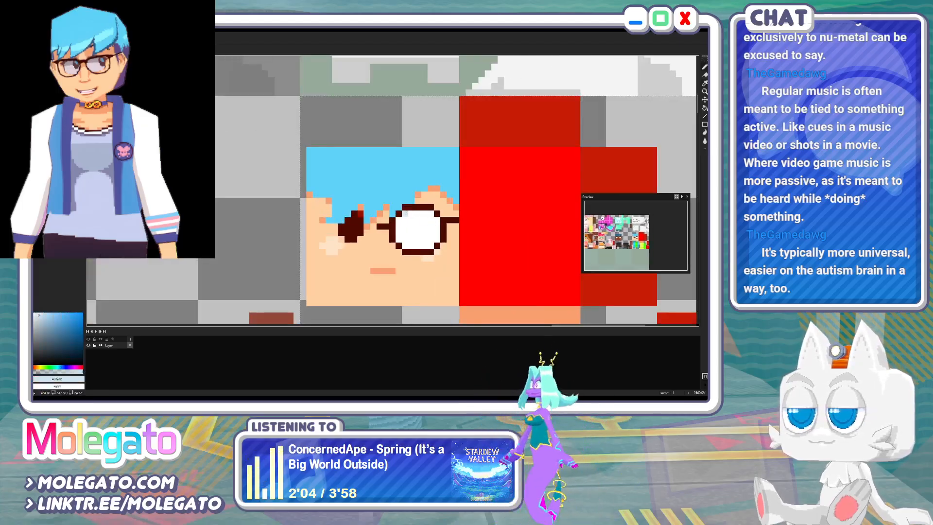
shift+click(430, 213)
click(437, 220)
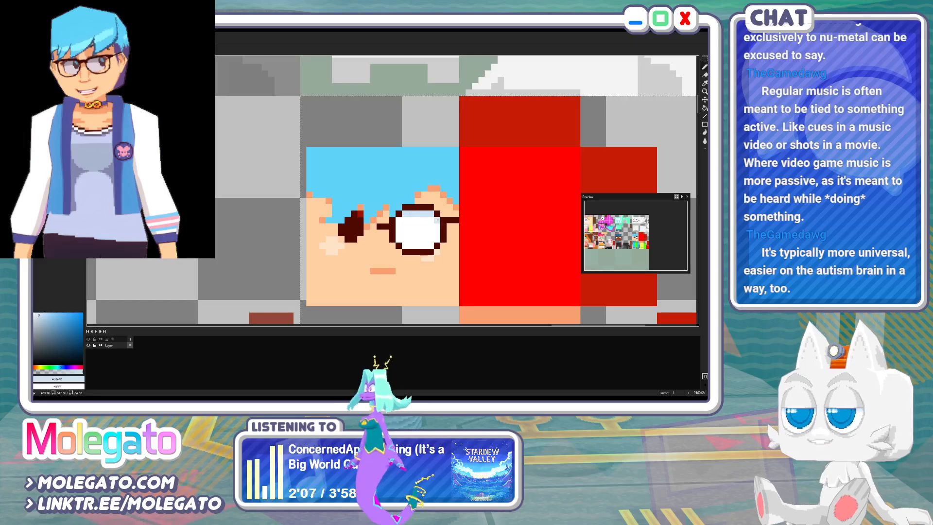
shift+click(405, 220)
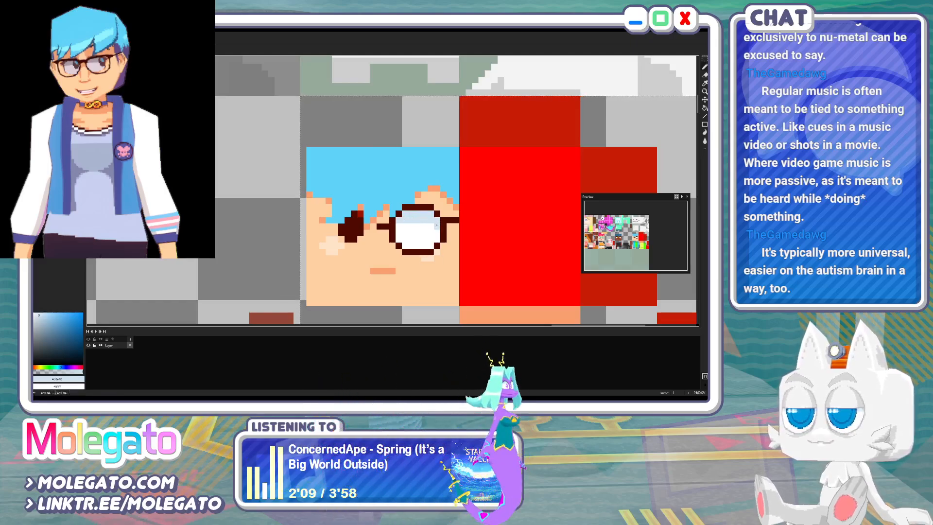
click(406, 245)
click(399, 239)
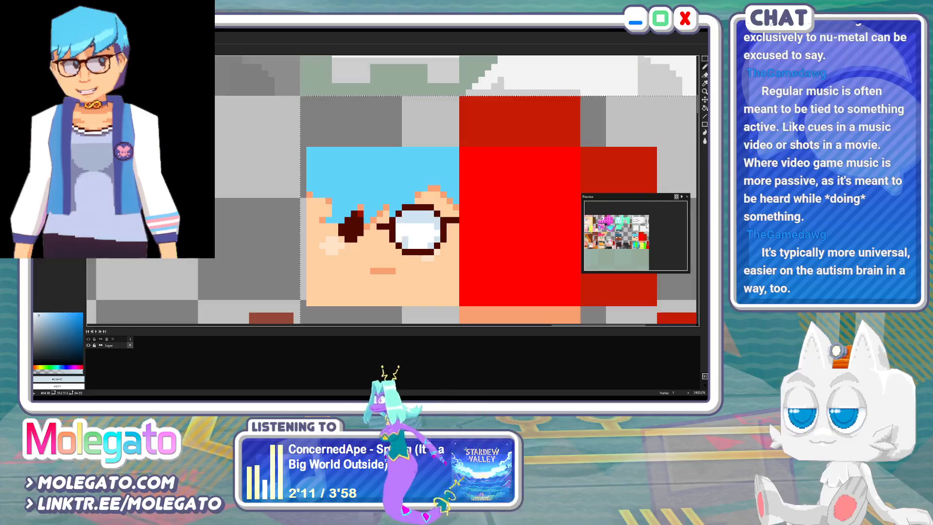
middle_drag(367, 201, 357, 201)
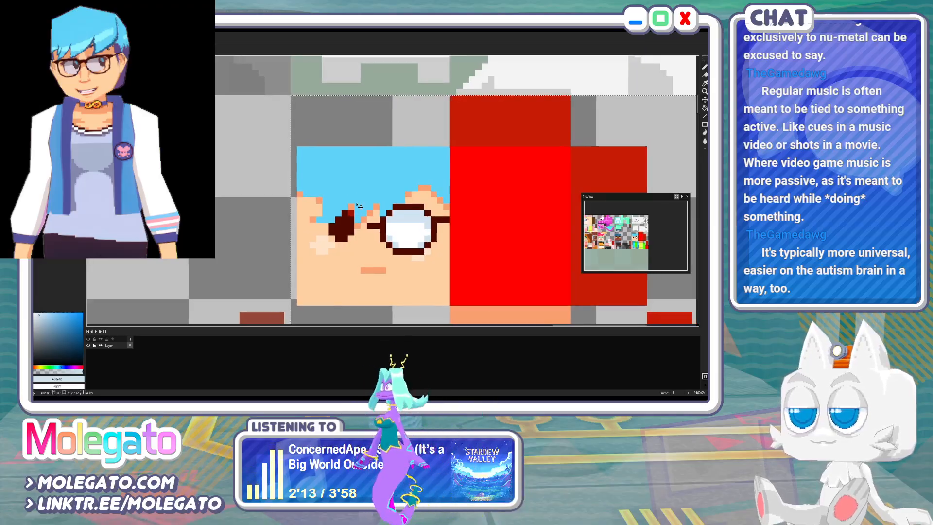
key(ctrl+s)
Sample the pale cheek tone and extend the cheek mark outward below the glasses lens
alt+click(422, 257)
click(428, 257)
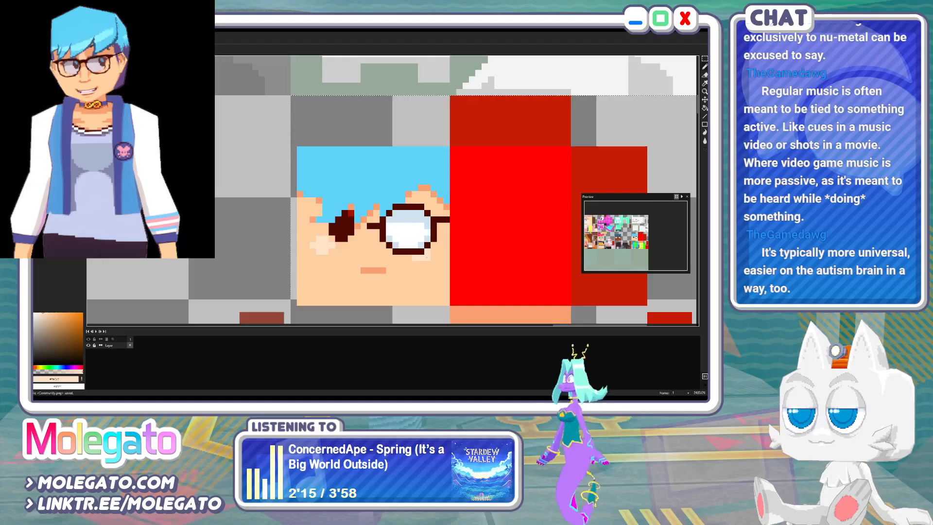
click(433, 257)
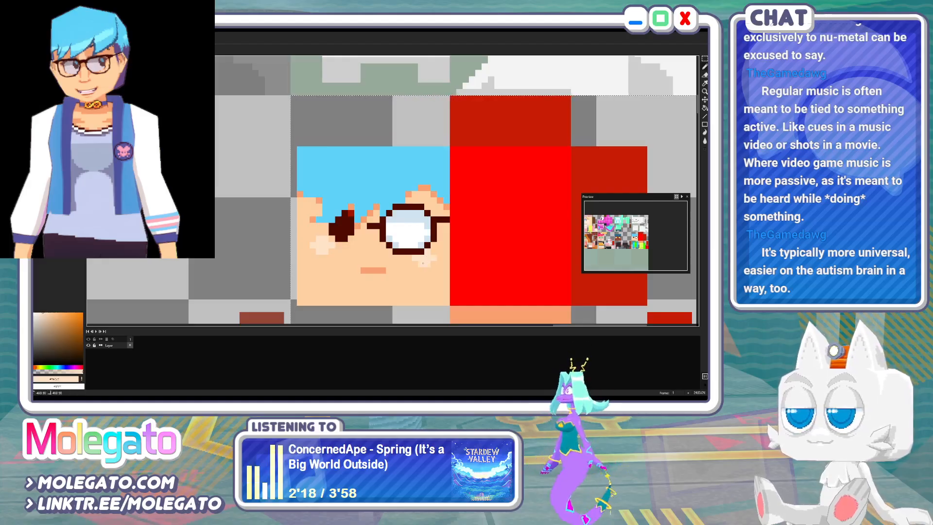
Try a slightly darker orange for marks around the nose and mouth, comparing with the reference
alt+click(373, 270)
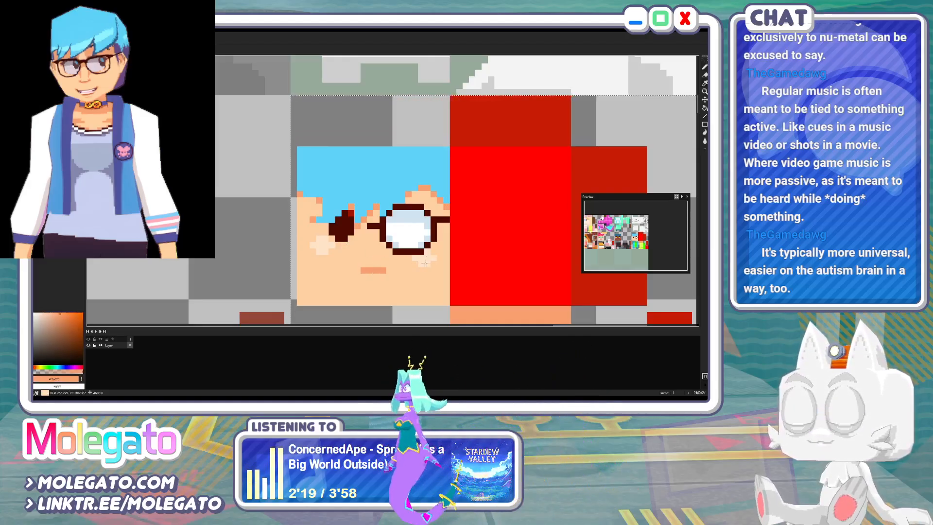
click(376, 257)
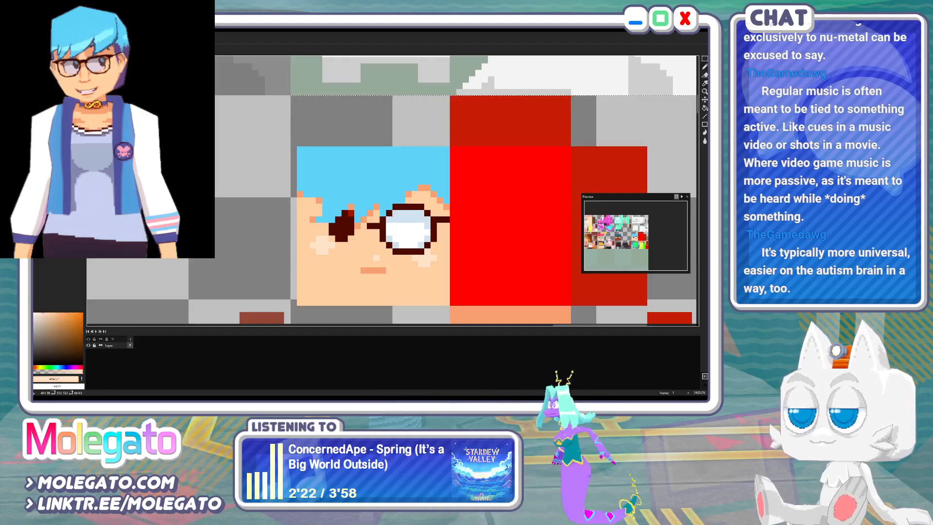
alt+click(369, 270)
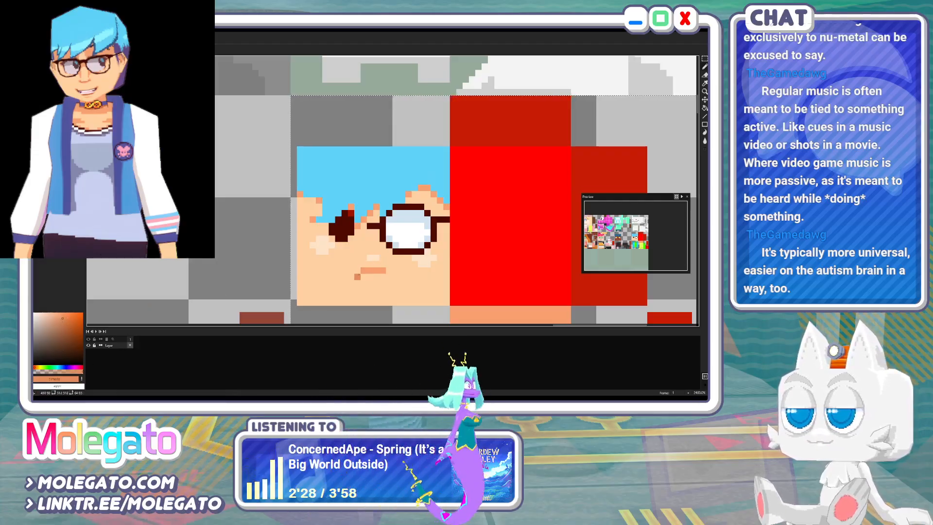
key(ctrl+Tab)
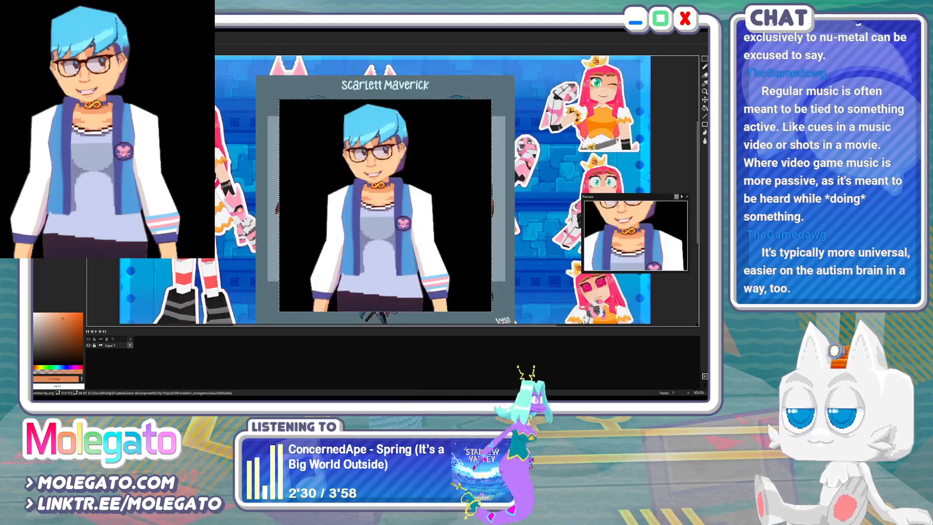
key(ctrl+shift+Tab)
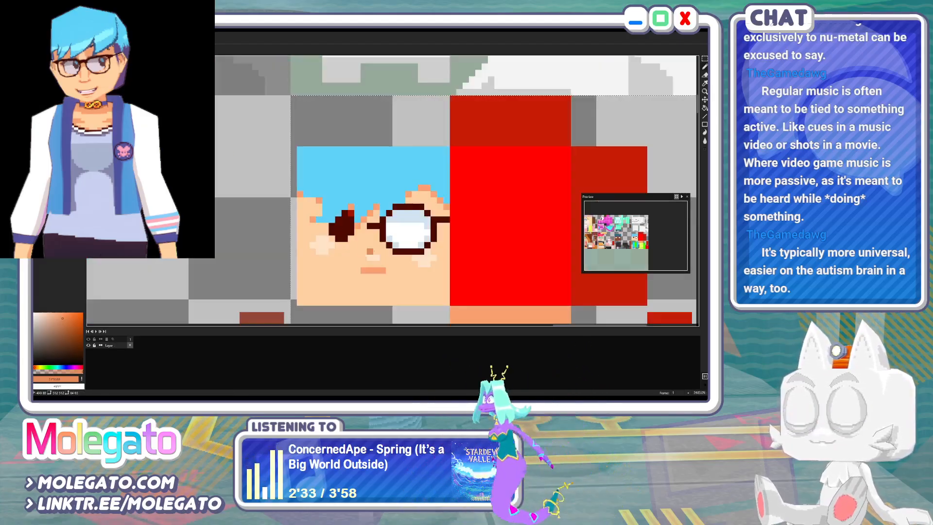
Paint an open smile with white teeth, orange skin-tone corners and pale blue-grey shading at the ends of the teeth
alt+click(409, 228)
drag(357, 270, 389, 270)
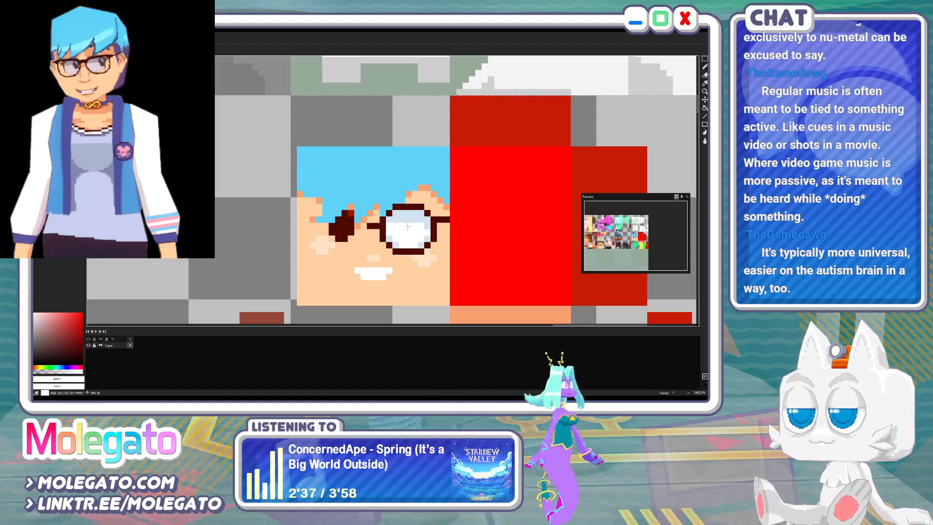
alt+click(372, 210)
drag(389, 276, 394, 273)
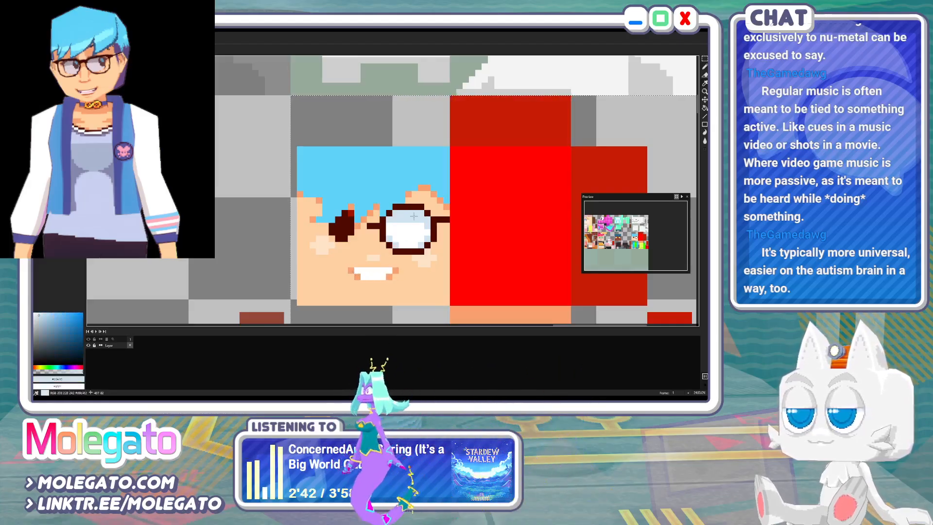
drag(389, 271, 383, 277)
click(364, 277)
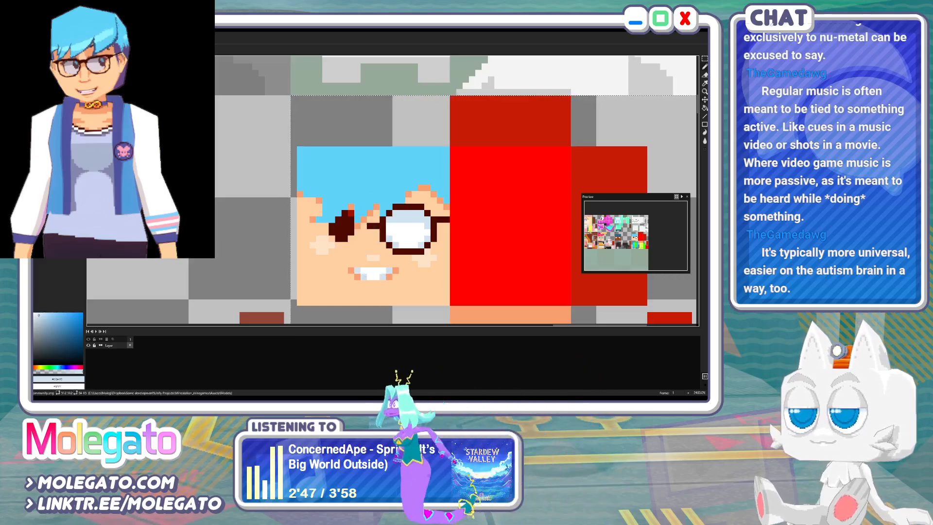
Check the character reference, paint a tall dark navy iris inside the white glasses lens, and save the texture
click(156, 39)
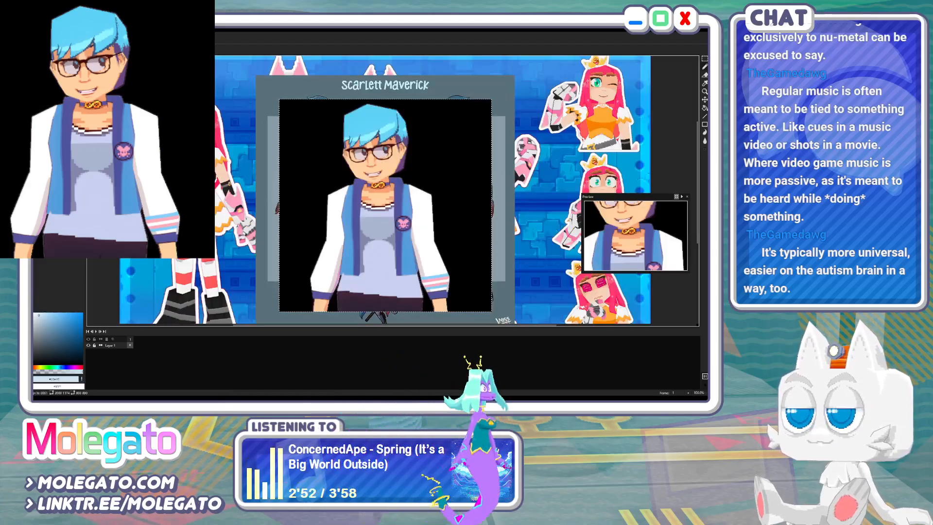
click(107, 40)
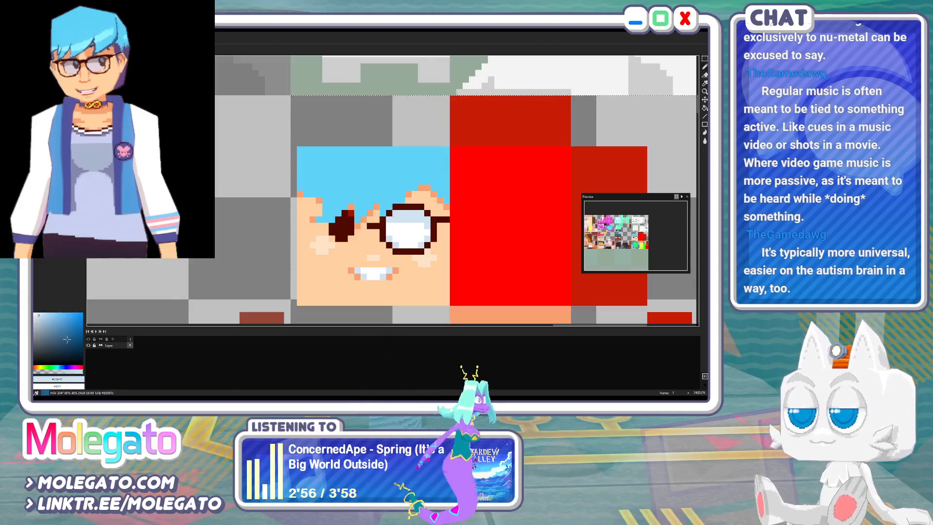
click(76, 346)
click(73, 353)
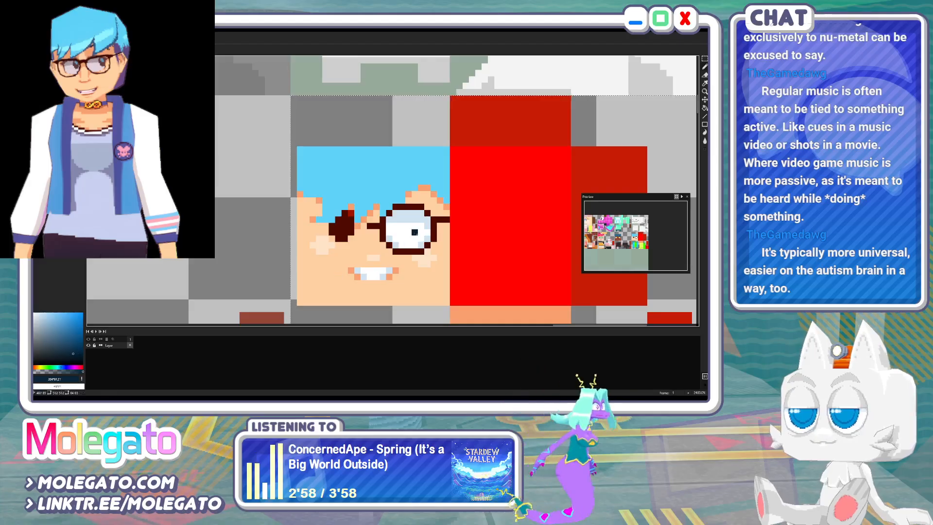
click(403, 228)
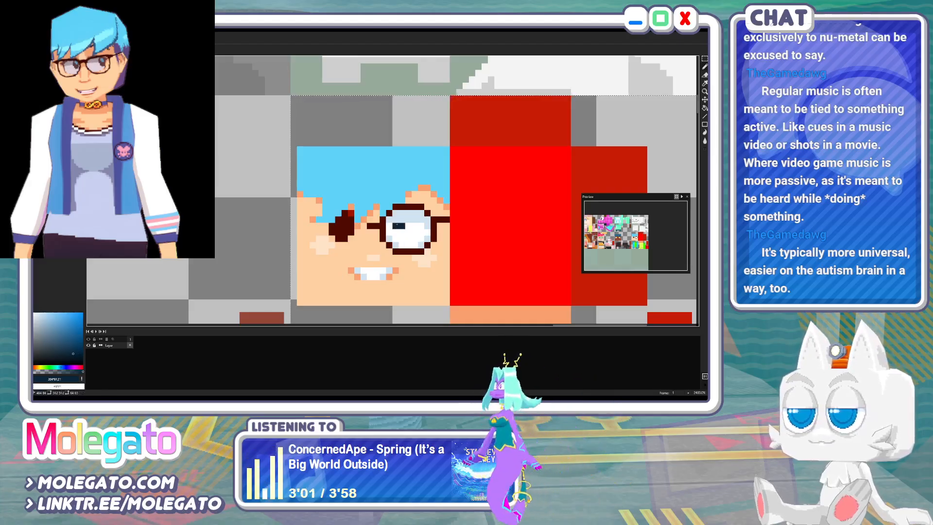
mouse_move(396, 227)
mouse_down()
mouse_move(398, 240)
mouse_move(408, 220)
mouse_move(396, 220)
mouse_move(402, 238)
mouse_move(413, 221)
mouse_up()
click(408, 243)
click(402, 232)
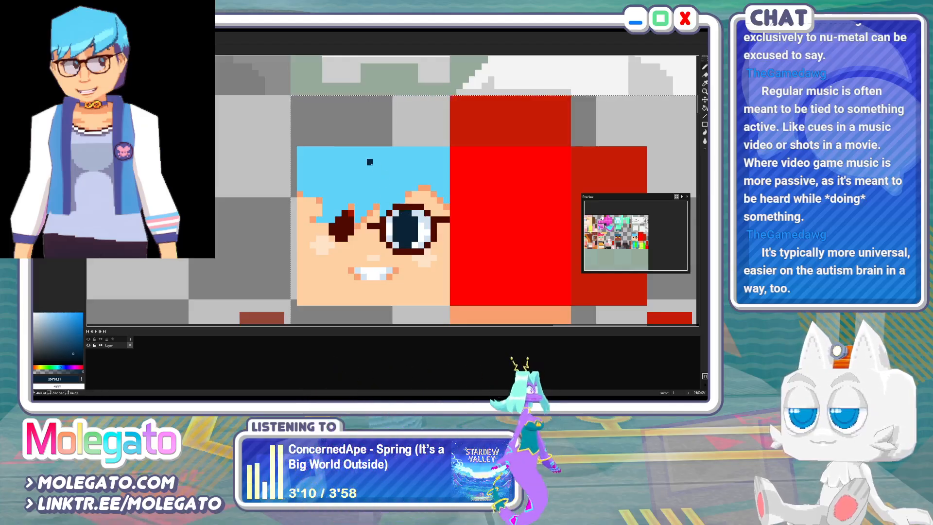
key(ctrl+s)
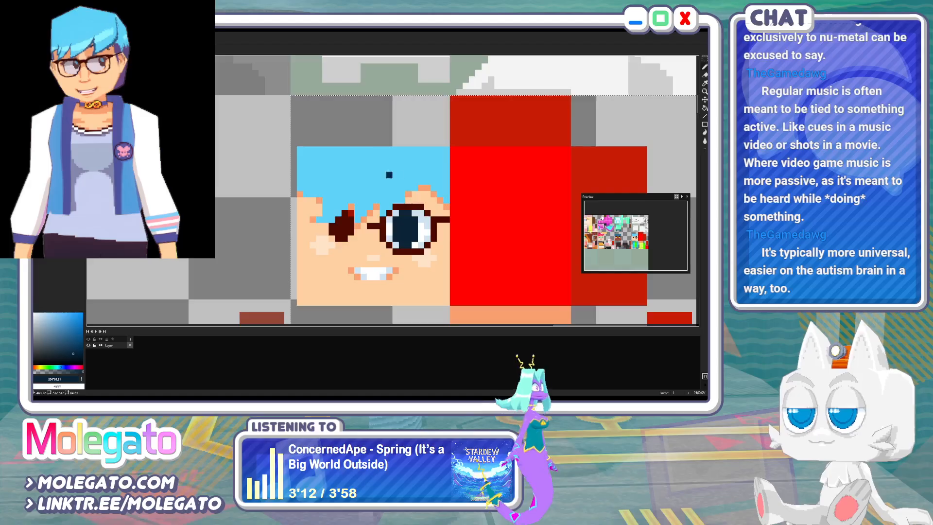
Switch to Blender, display the character with its texture, and open its mesh in the UV editing workspace
key(alt+Tab)
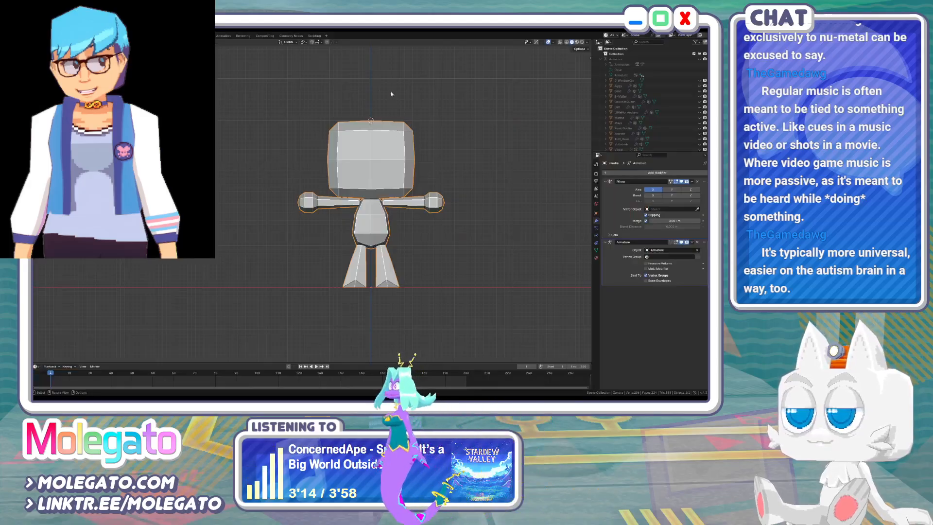
key(z)
click(284, 170)
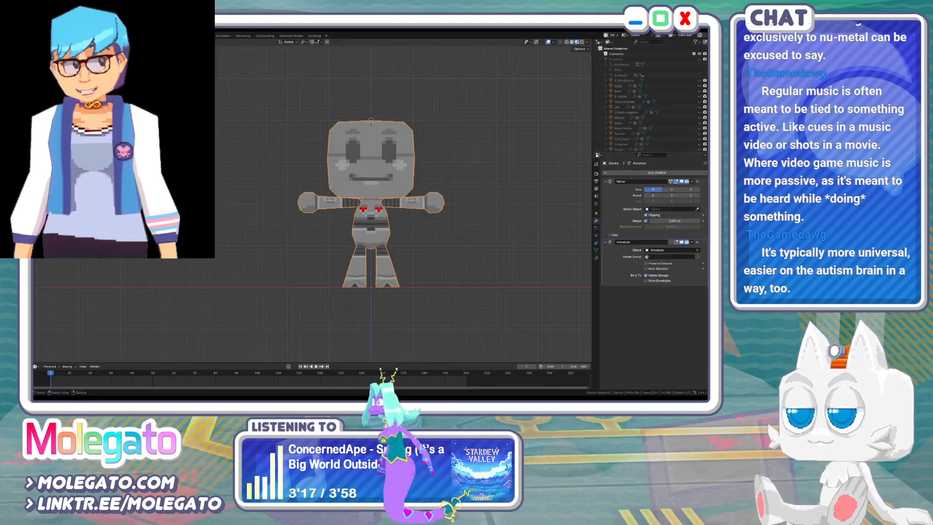
click(161, 36)
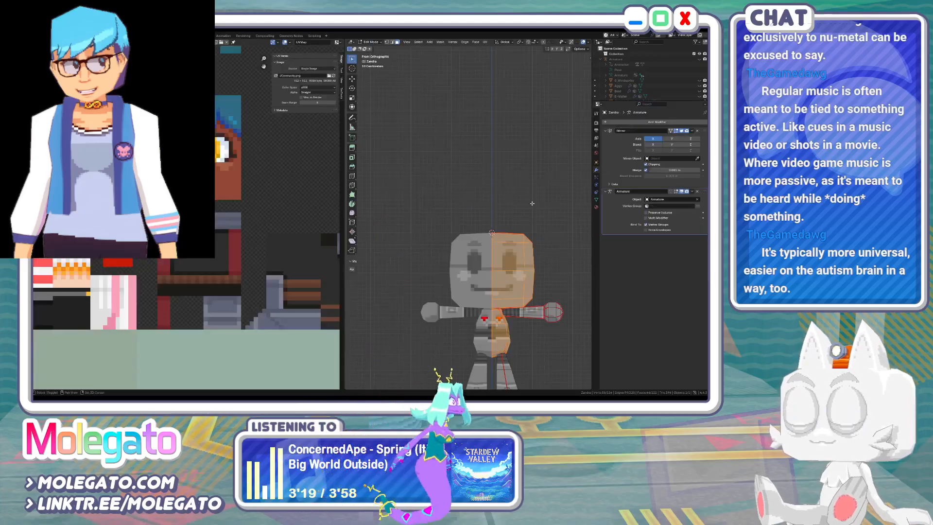
shift+middle_drag(454, 323, 453, 259)
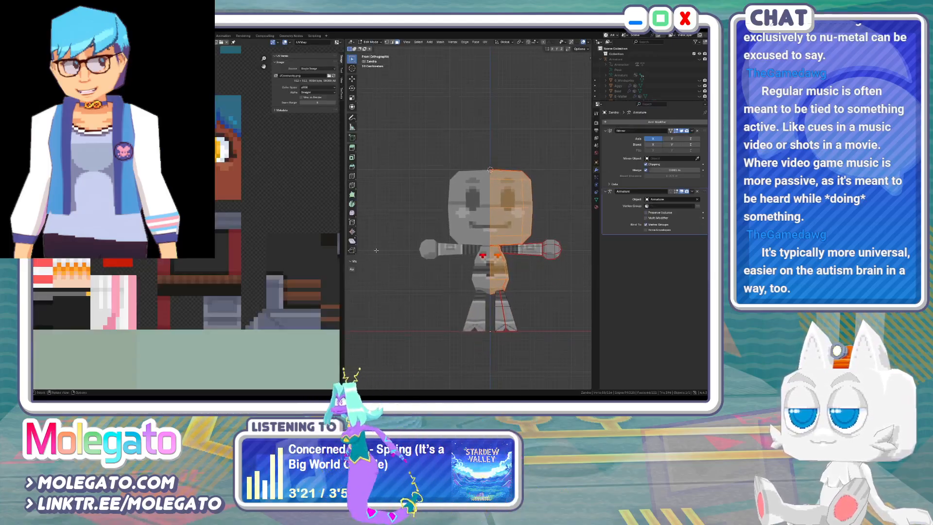
Move all of the character's UVs onto the blue-haired face's area of the texture, leave mesh editing and save the file
key(a)
scroll(178, 304, down, 8)
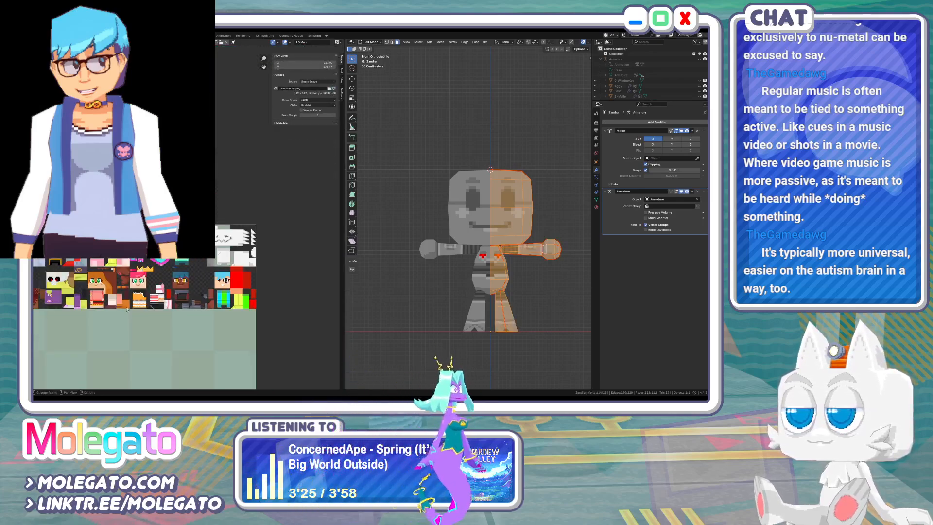
scroll(128, 309, down, 3)
key(g)
click(181, 297)
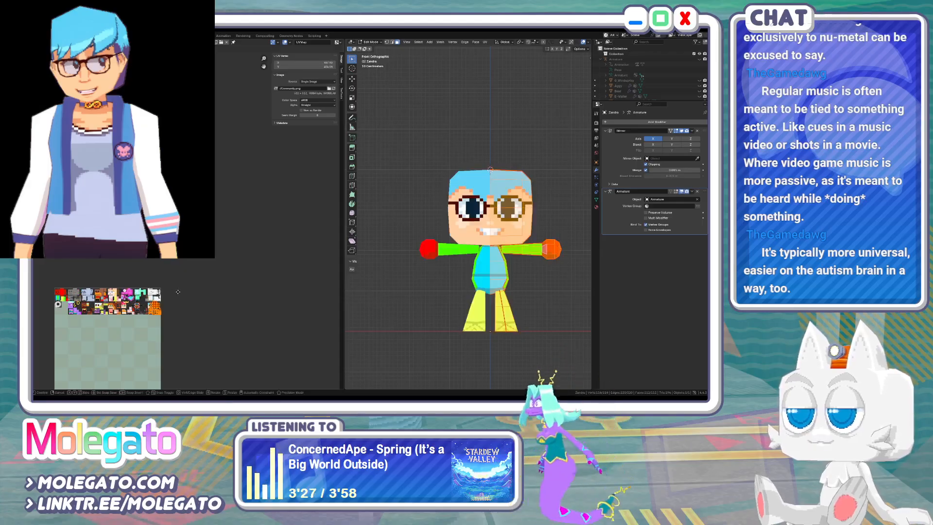
scroll(469, 235, up, 1)
shift+middle_drag(479, 220, 445, 228)
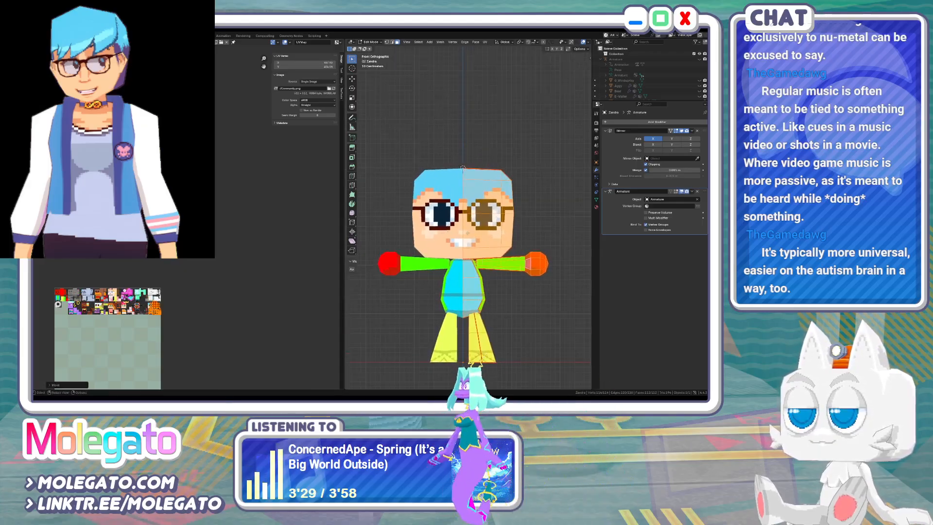
scroll(445, 227, up, 2)
shift+middle_drag(503, 211, 473, 199)
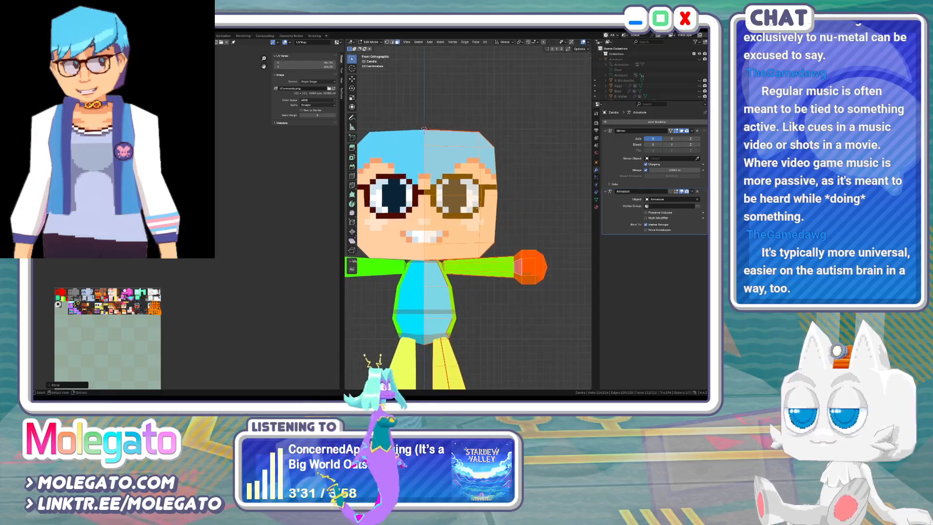
key(Tab)
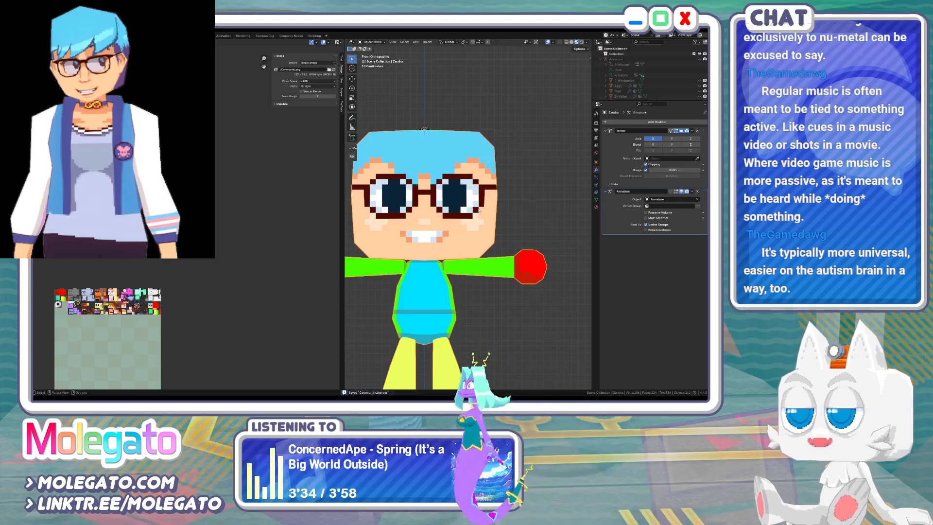
Return to the pixel editor and widen the glasses lens outward by one pixel, using sampled frame, lens and skin colours
key(alt+Tab)
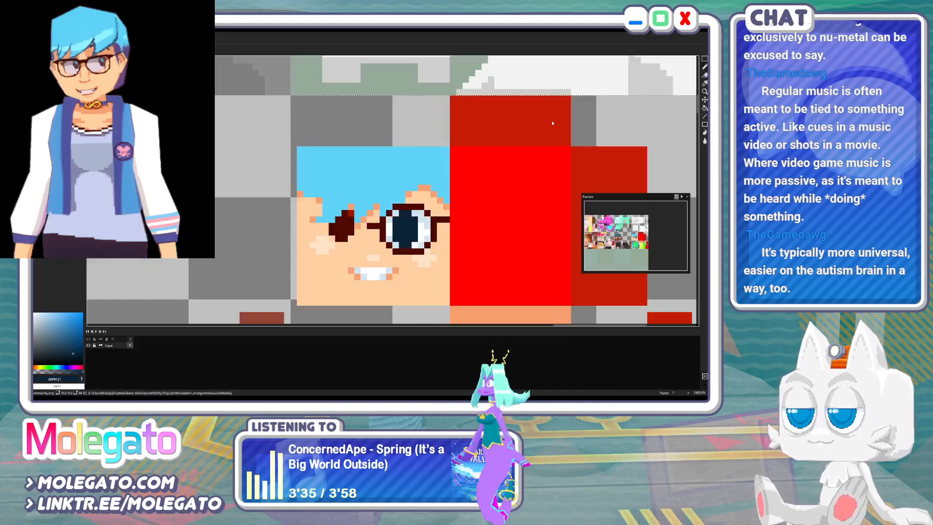
key(b)
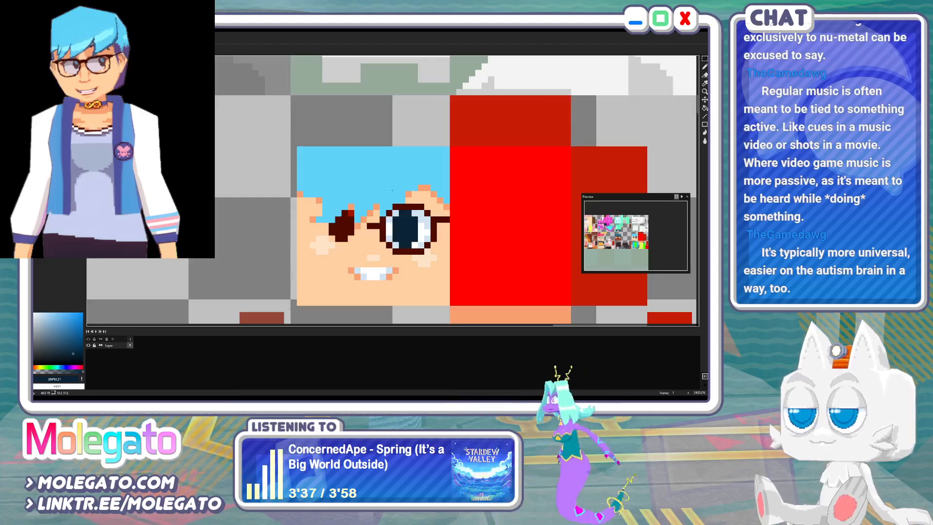
drag(440, 237, 436, 243)
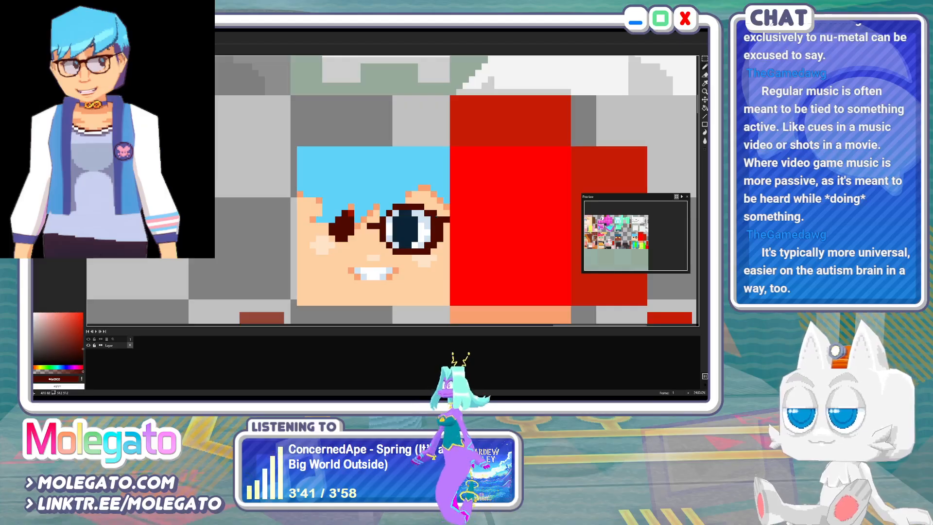
alt+click(427, 211)
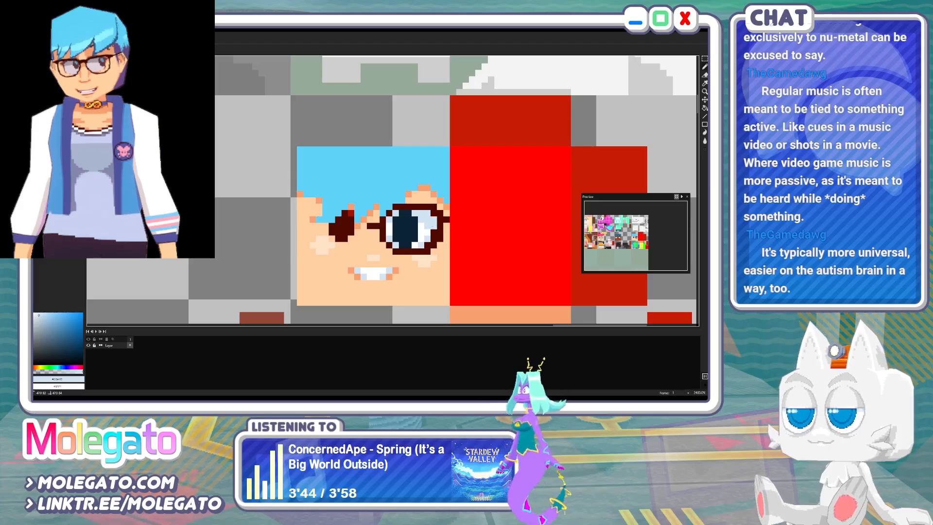
drag(433, 226, 421, 244)
alt+click(433, 199)
click(434, 207)
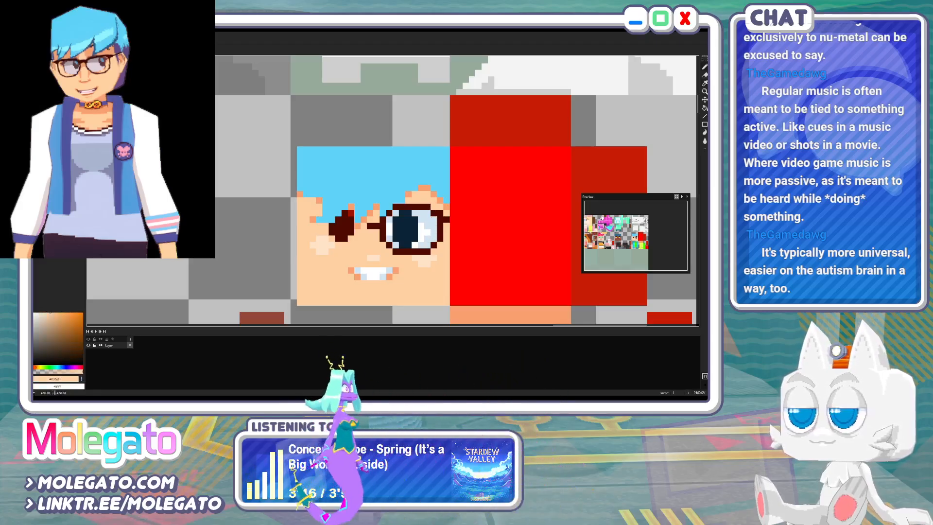
Sample the dark red frame colour and extend the glasses frame one pixel lower along the bottom of the lens
alt+click(440, 220)
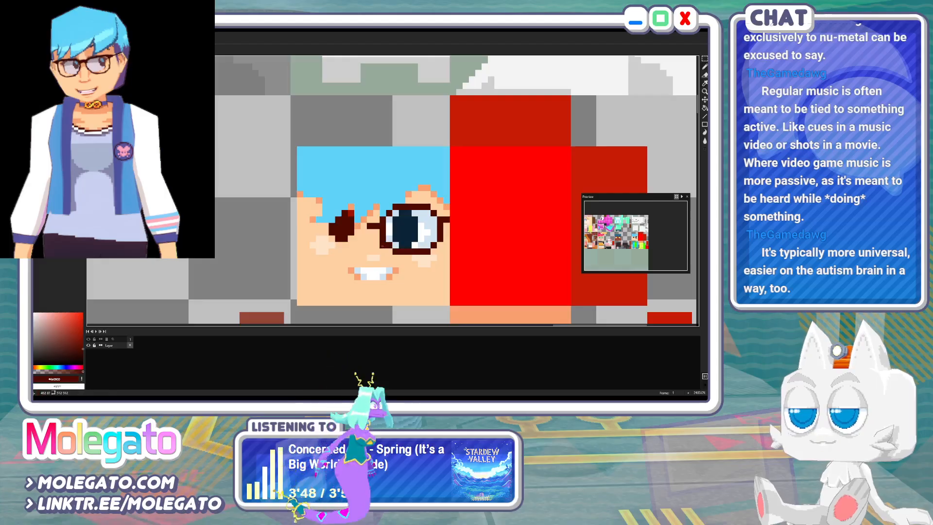
click(390, 251)
click(395, 257)
shift+click(427, 257)
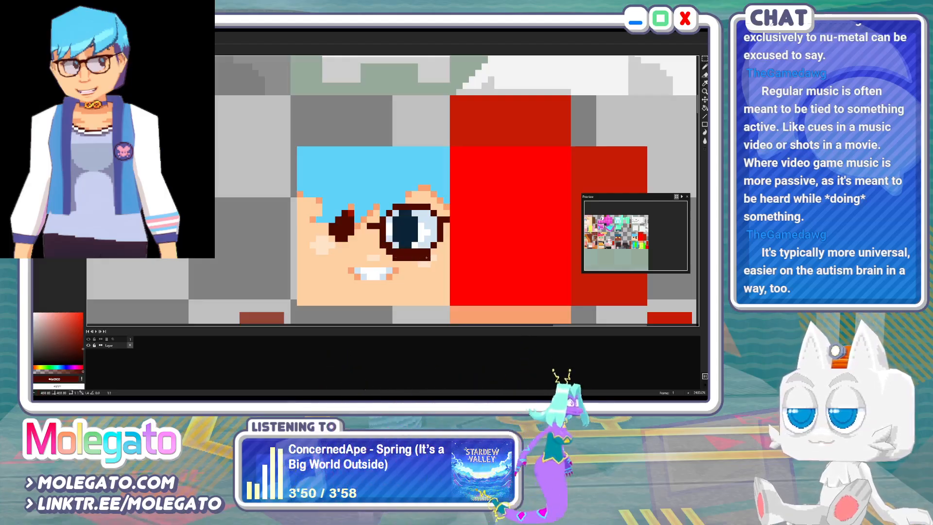
Trim the lower edge of the glasses frame, shade the lens rim pale blue and fill the lens interior white
click(434, 252)
alt+click(434, 239)
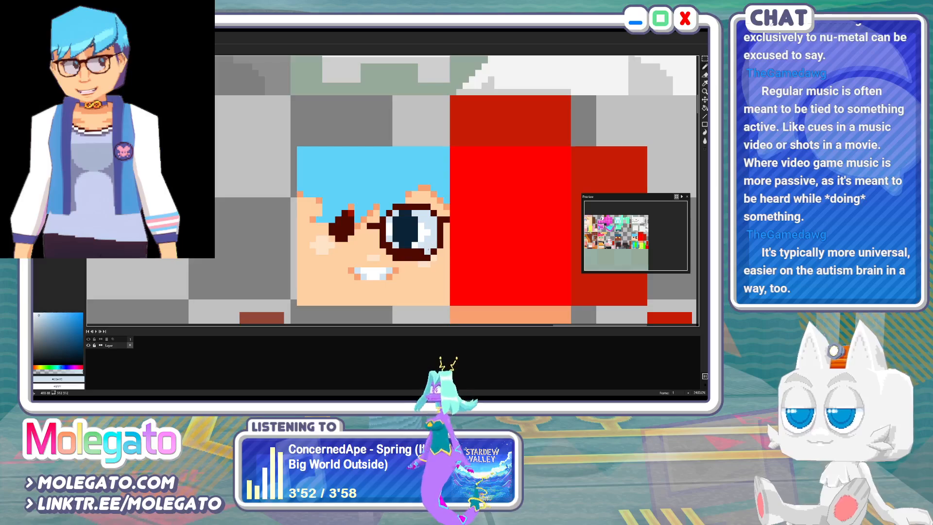
drag(428, 249, 395, 251)
alt+click(388, 234)
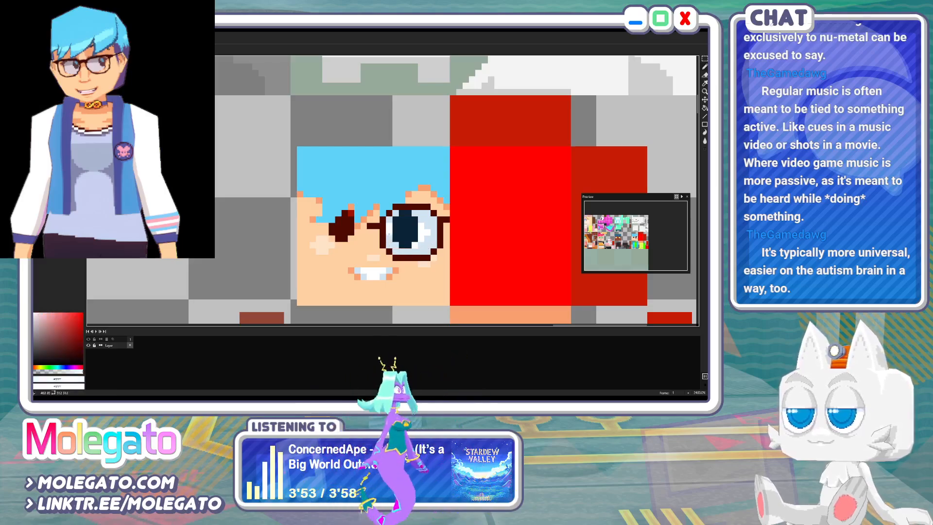
drag(408, 251, 421, 252)
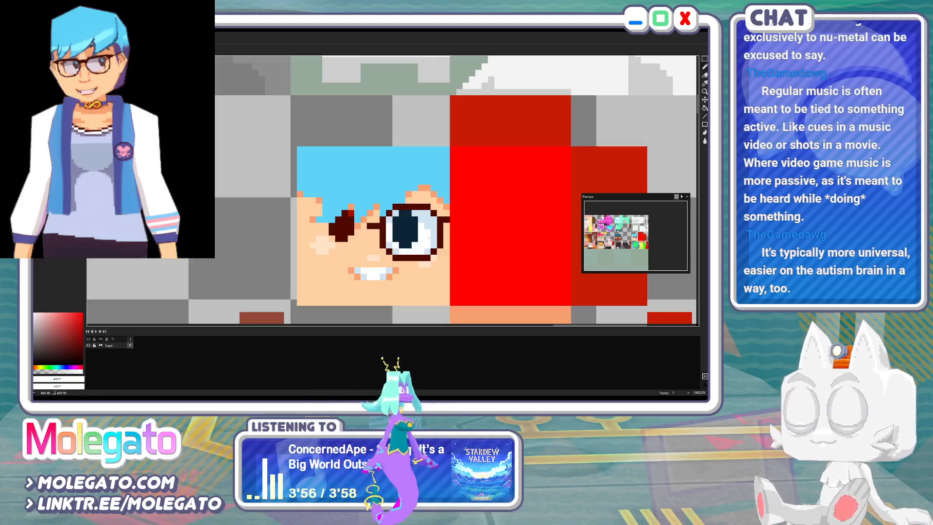
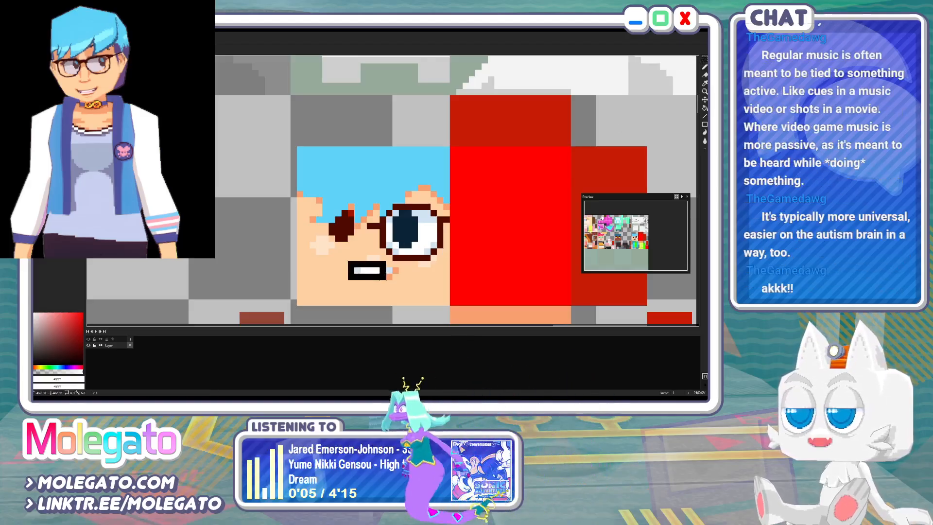
Move the smiling mouth one pixel down and paint a pale skin highlight just beneath it
drag(385, 278, 394, 277)
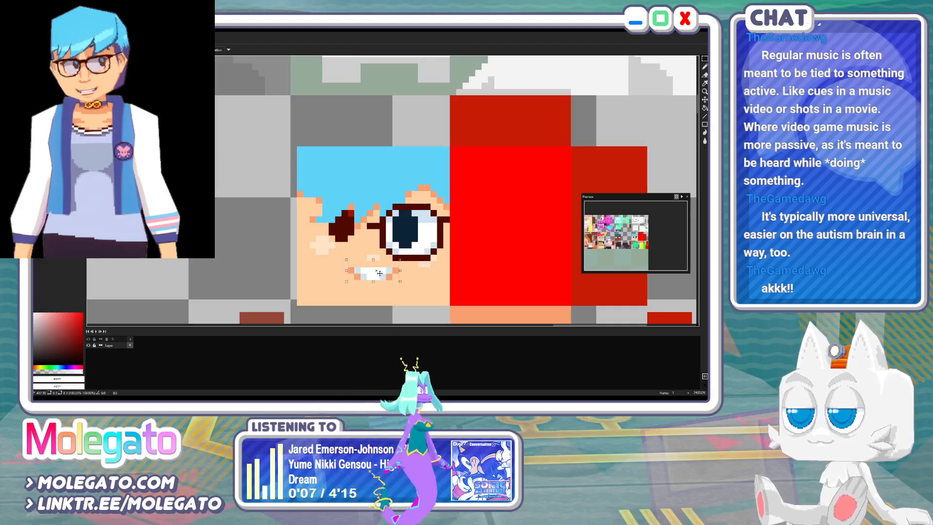
key(ctrl+s)
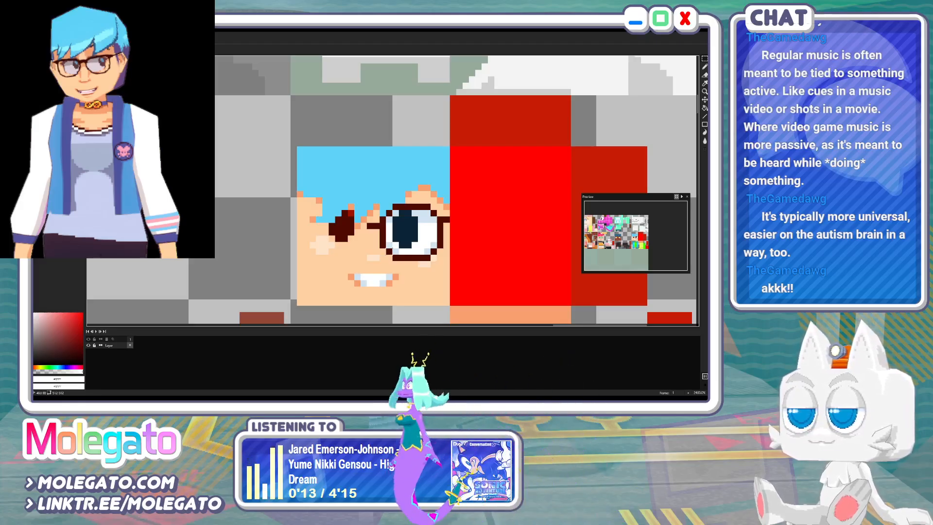
key(alt)
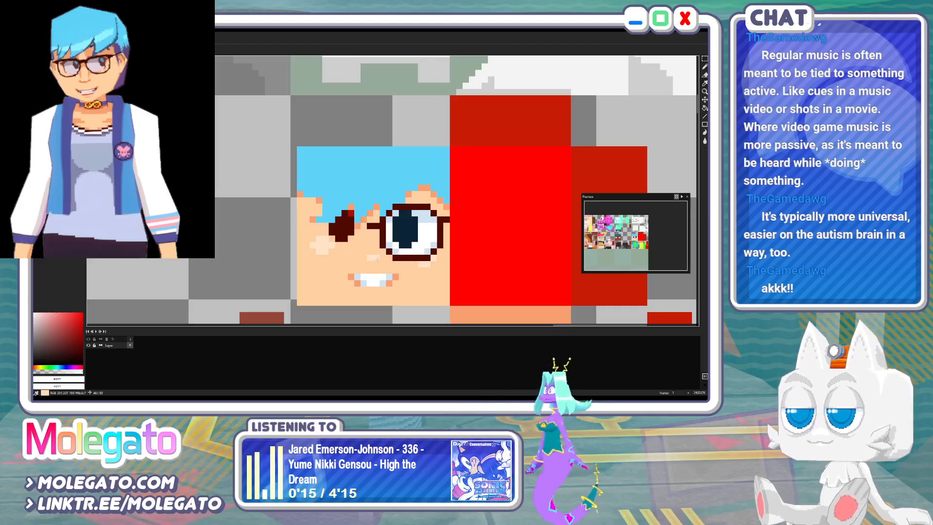
alt+click(377, 260)
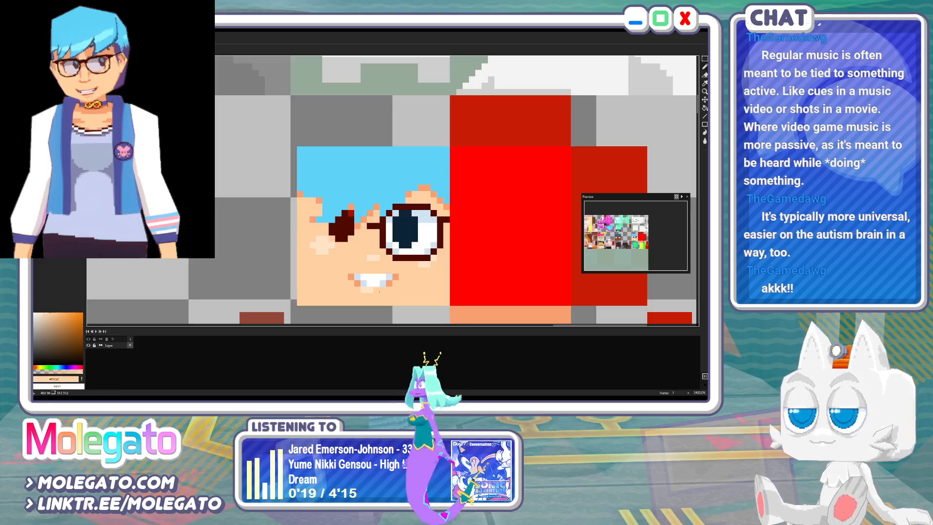
click(364, 290)
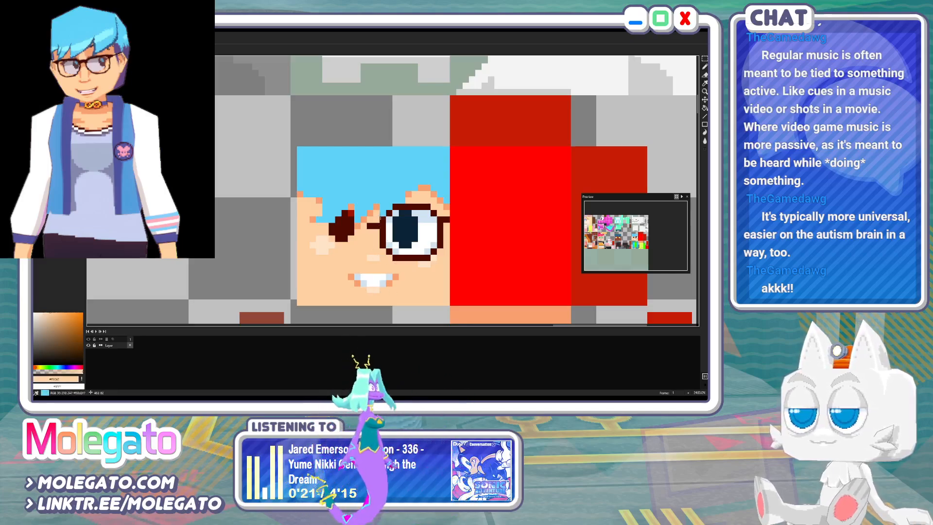
Raise the top edge of the lens frame one pixel in dark brown and fill the lens below with pale blue and white
alt+click(420, 206)
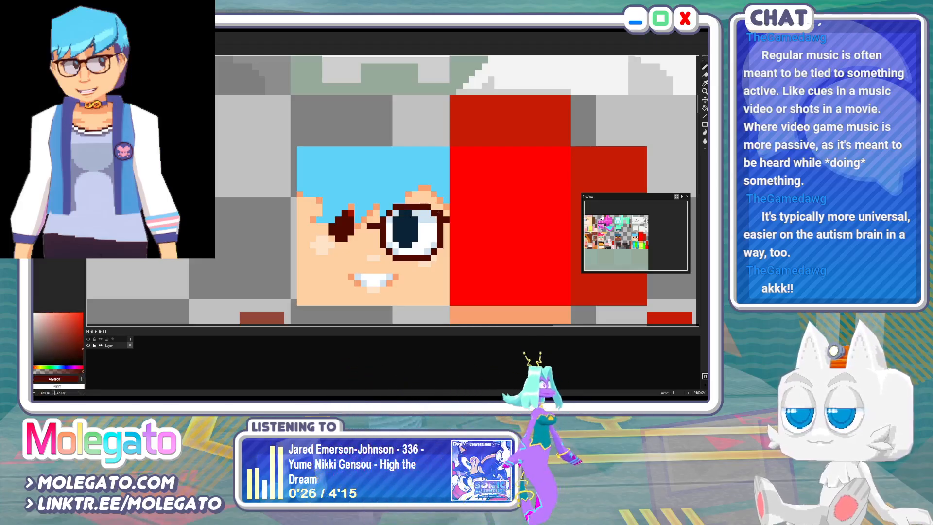
drag(428, 201, 390, 207)
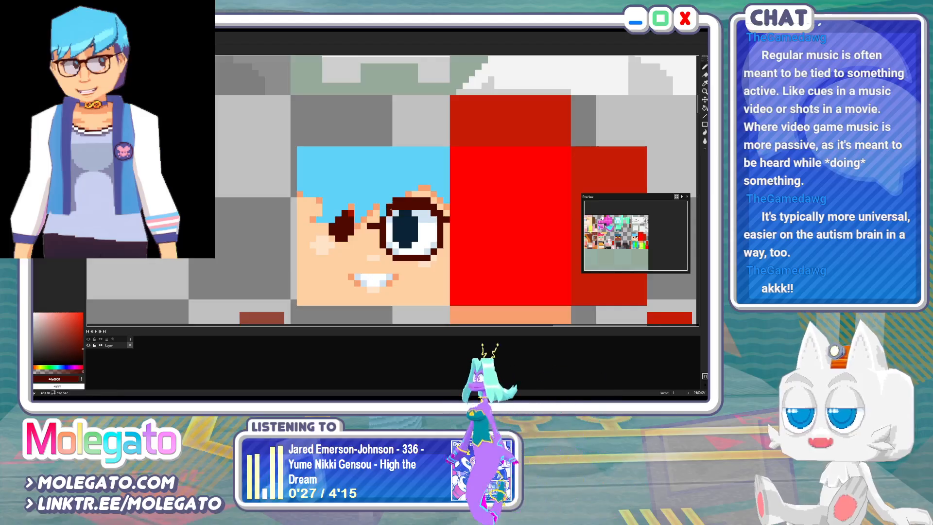
alt+click(387, 219)
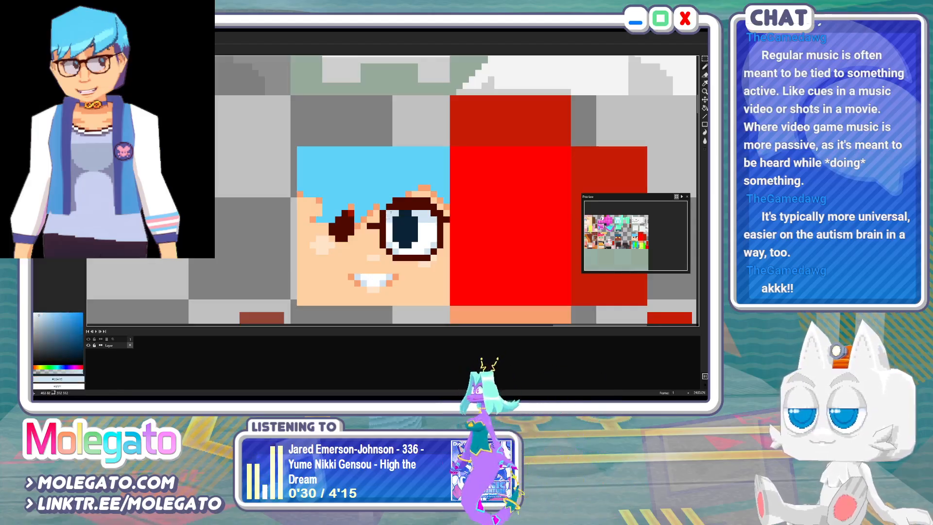
drag(396, 207, 414, 207)
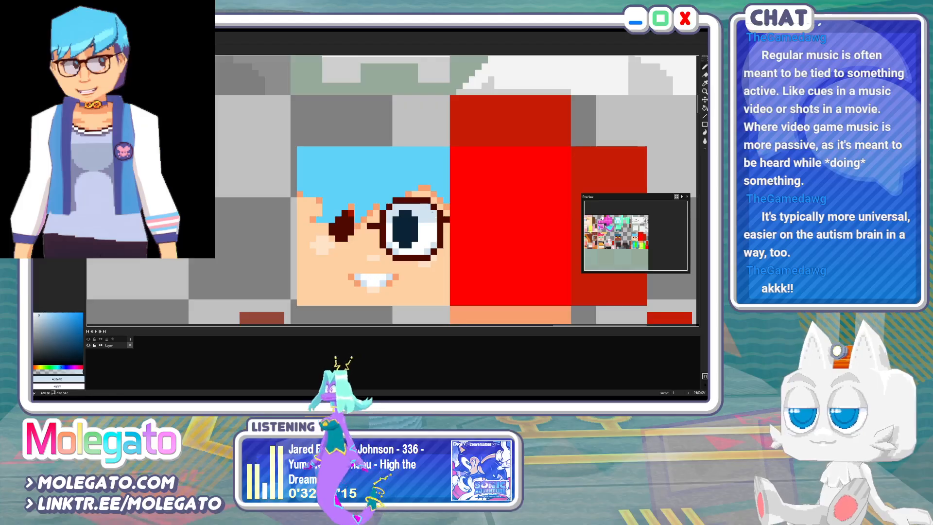
alt+click(421, 220)
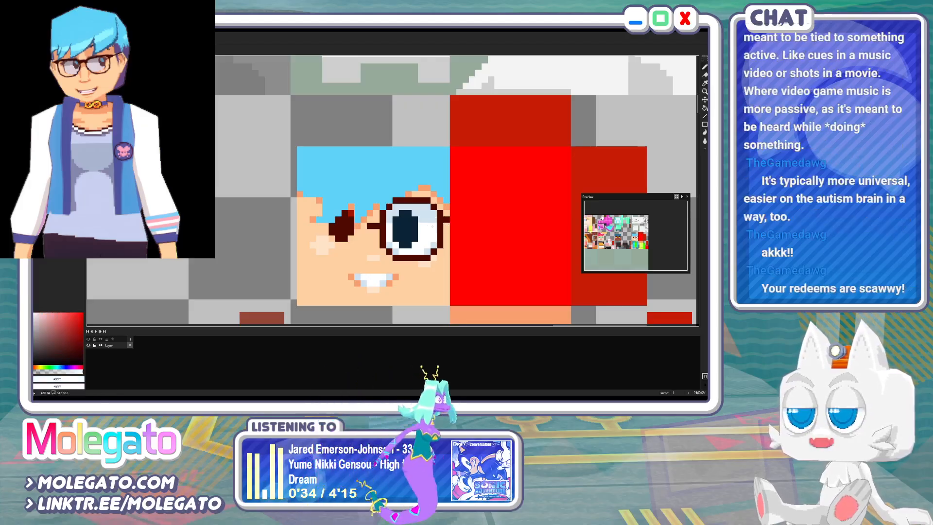
click(402, 220)
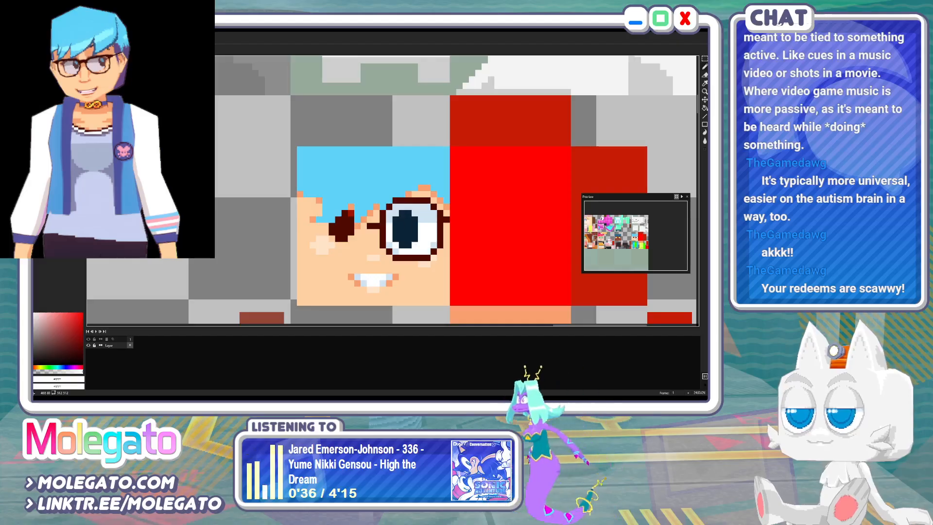
Extend the pale cheek highlight beneath the lens and save the texture
alt+click(433, 264)
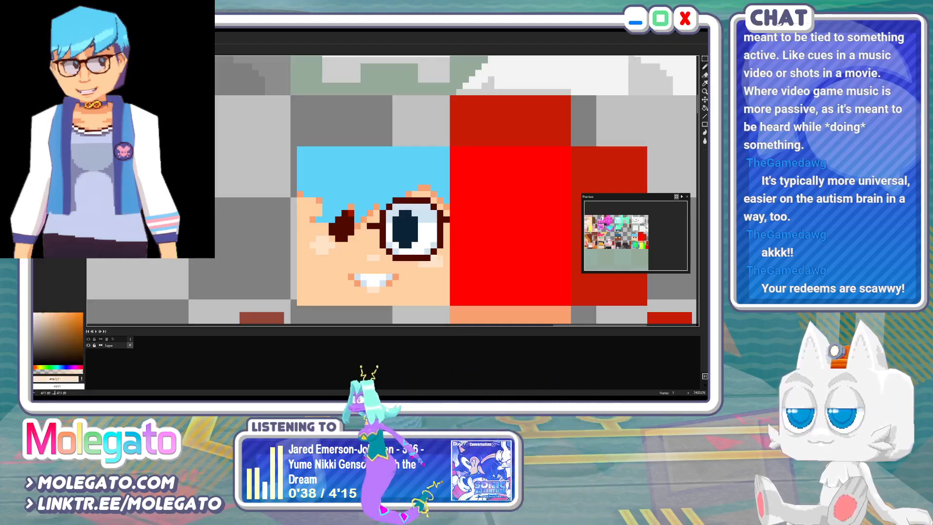
key(ctrl+s)
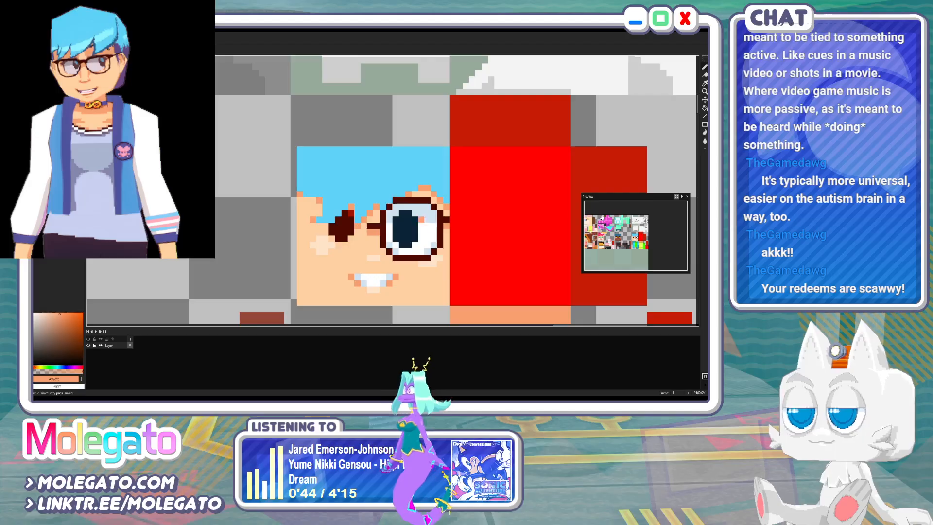
Touch up the outer end of the glasses with dark navy and the surrounding face with skin tones, and save the texture
alt+click(413, 220)
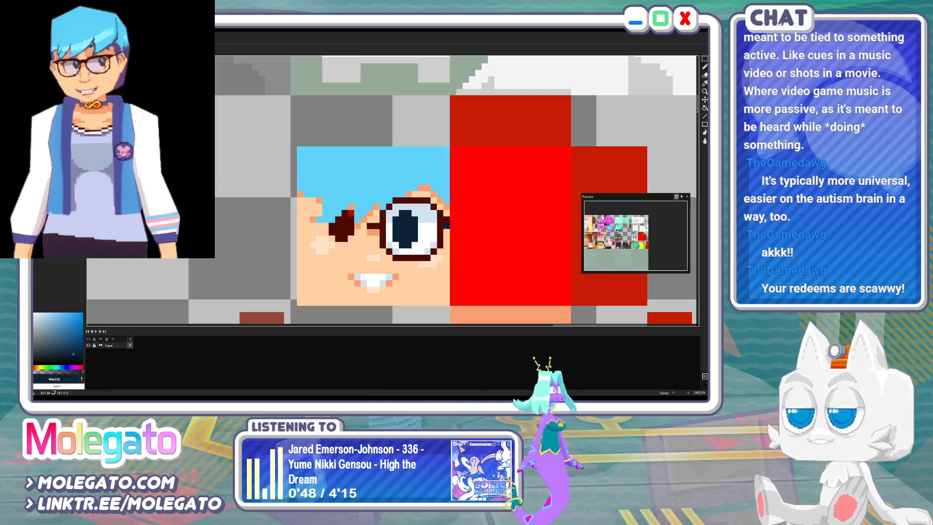
middle_drag(400, 239, 380, 235)
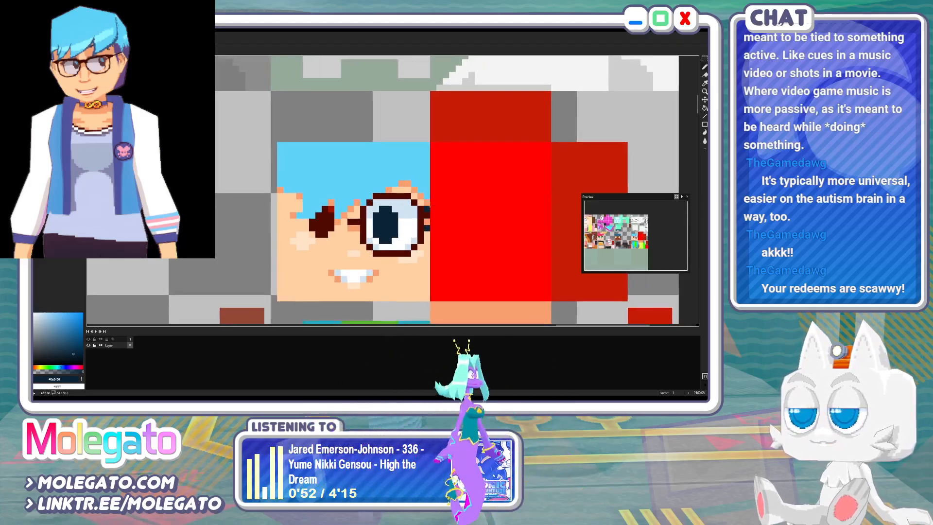
alt+click(425, 248)
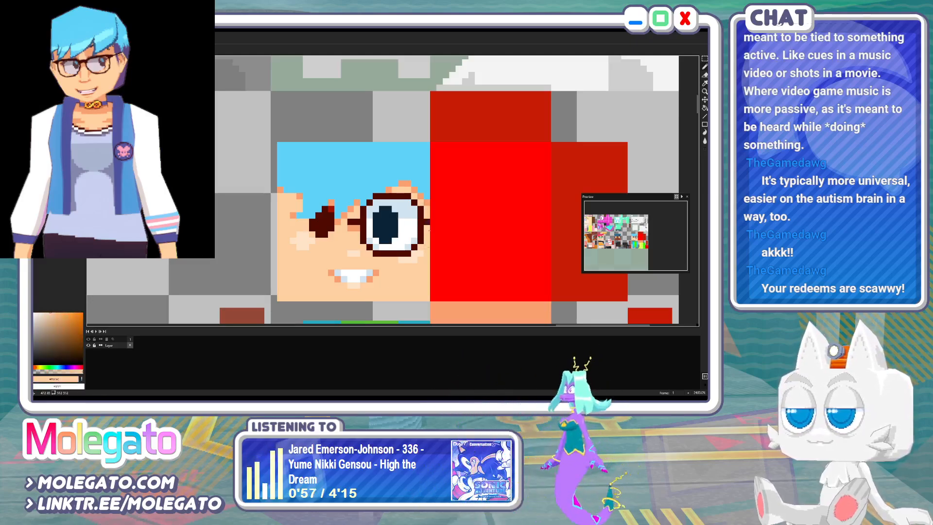
alt+click(391, 224)
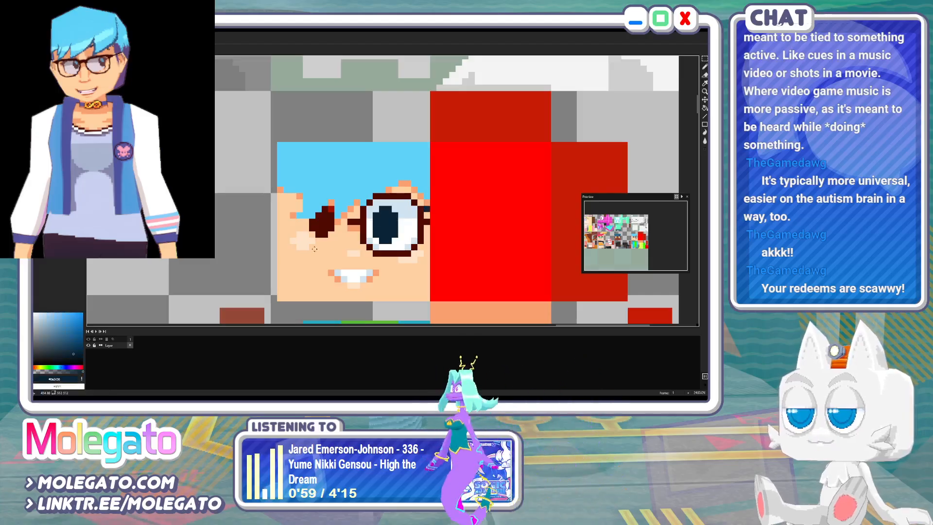
middle_drag(314, 249, 281, 252)
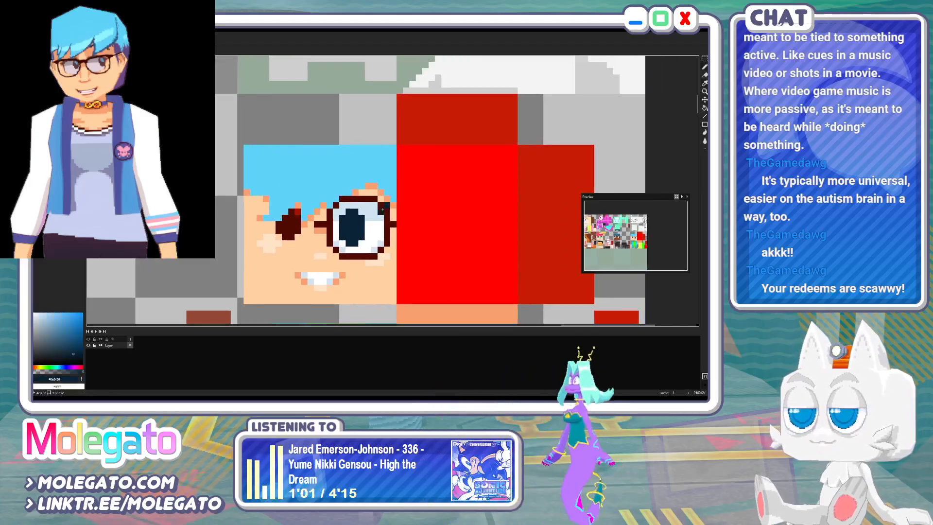
middle_drag(350, 234, 402, 246)
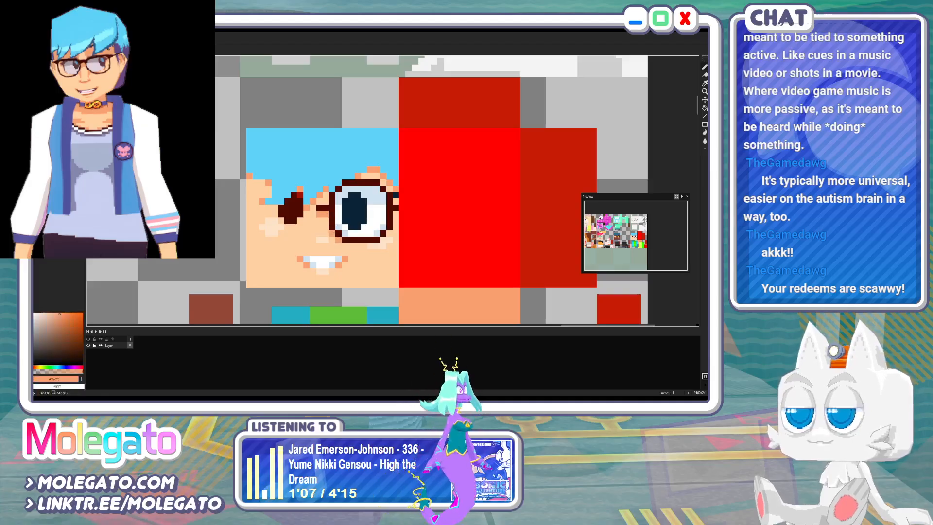
middle_drag(390, 234, 409, 235)
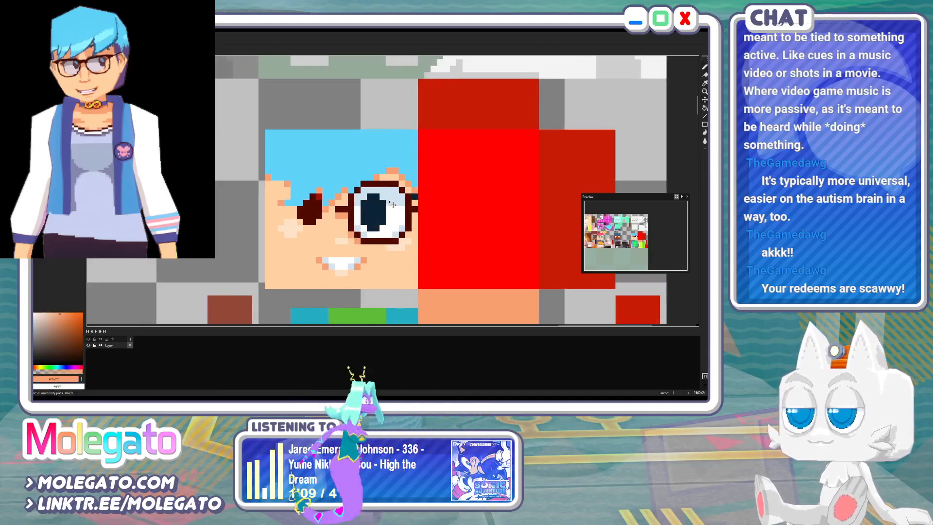
key(ctrl+s)
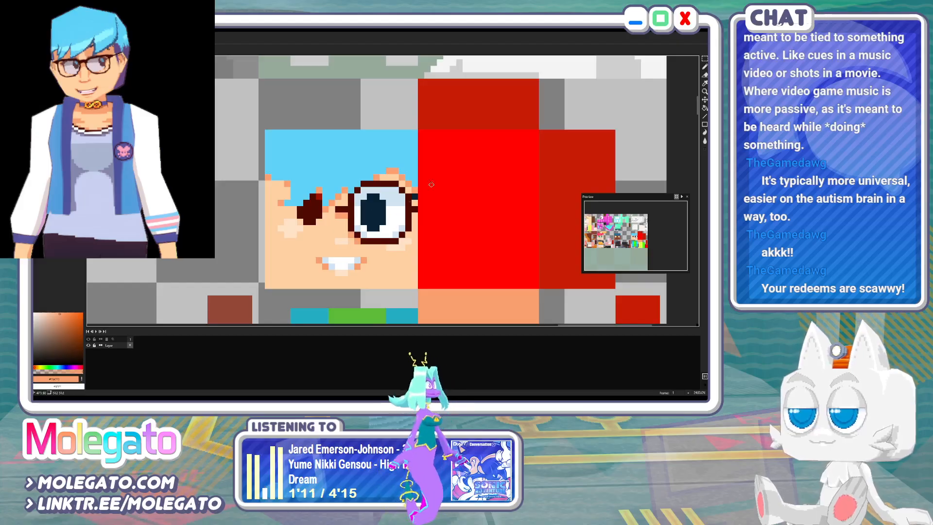
Place a horizontally mirrored copy of the finished eye and glasses lens over the unfinished eye
click(344, 212)
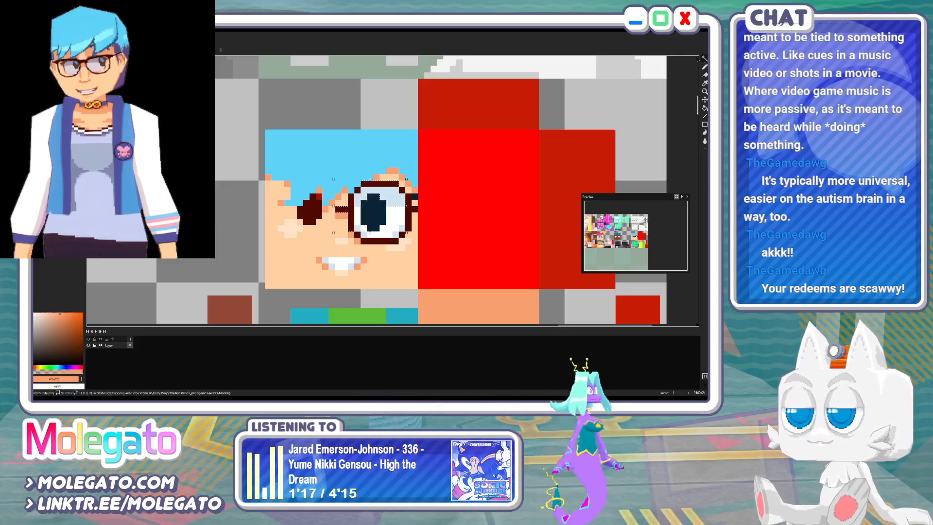
click(704, 58)
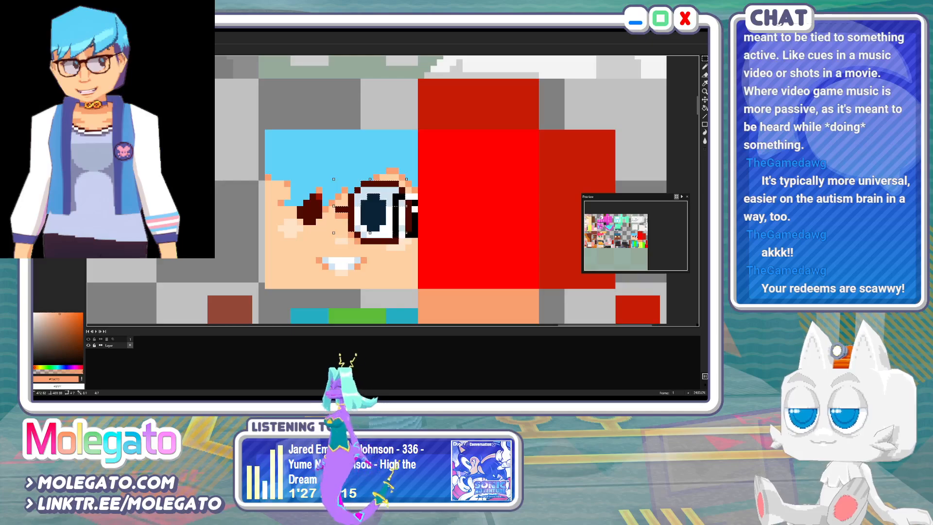
shift+drag(396, 235, 344, 197)
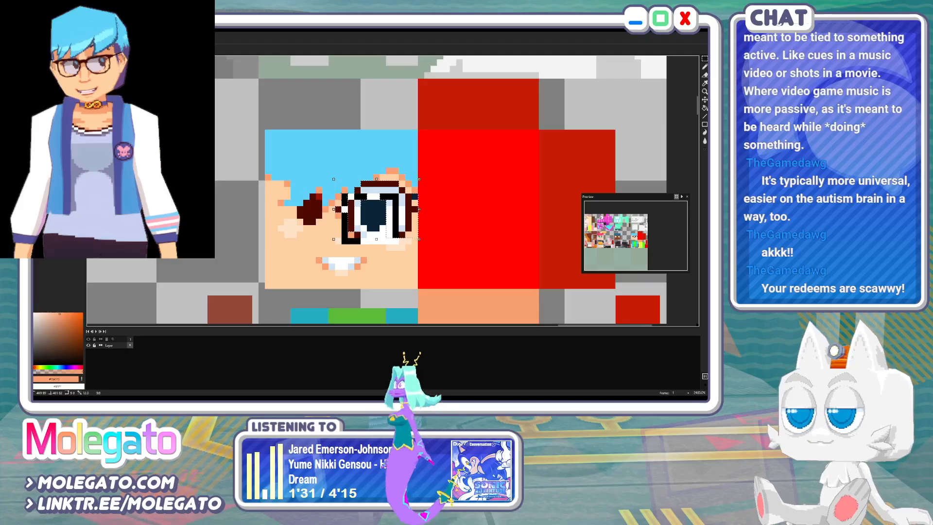
key(shift+h)
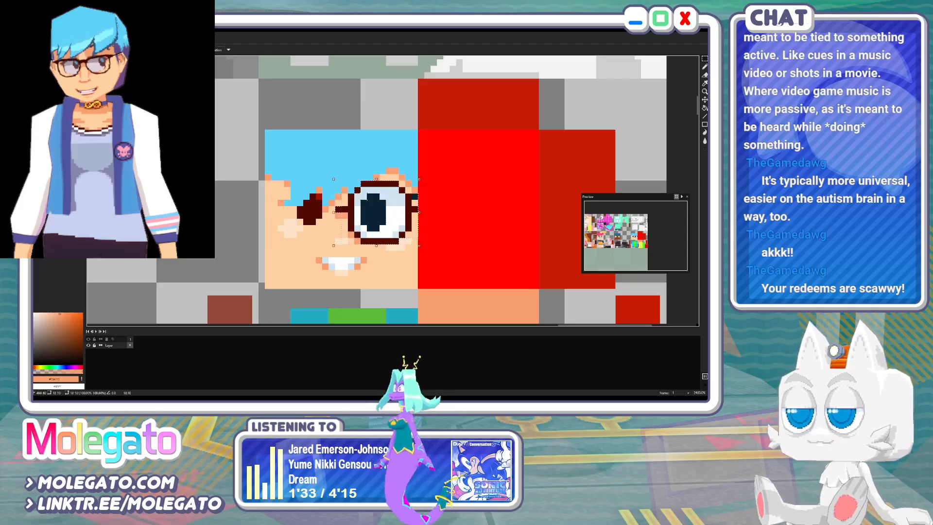
drag(373, 204, 302, 203)
key(ctrl+d)
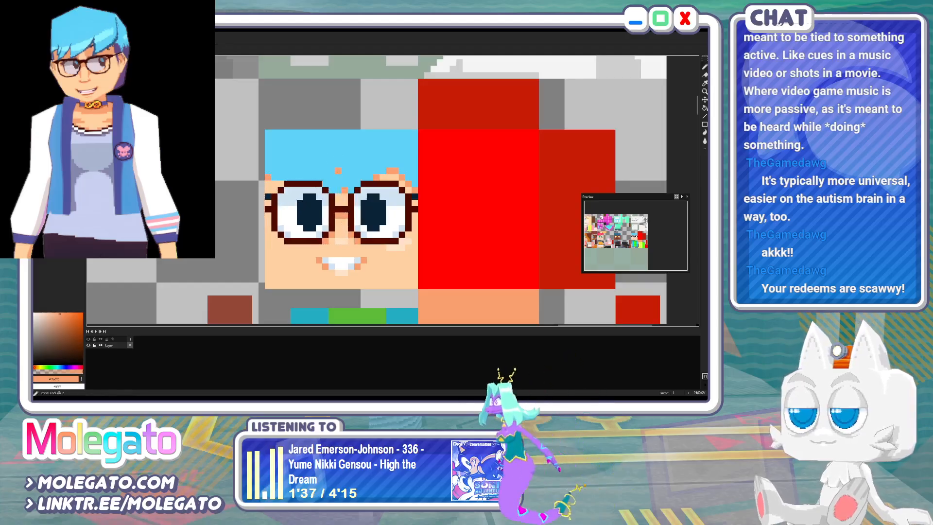
Paint the sky-blue fringe over the top of the mirrored lens and move the hair up one pixel
alt+click(332, 189)
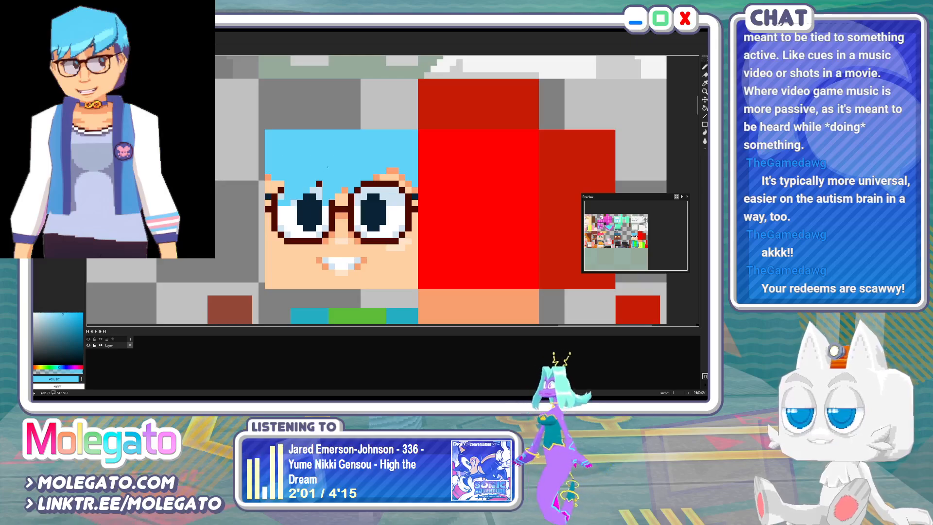
alt+click(293, 213)
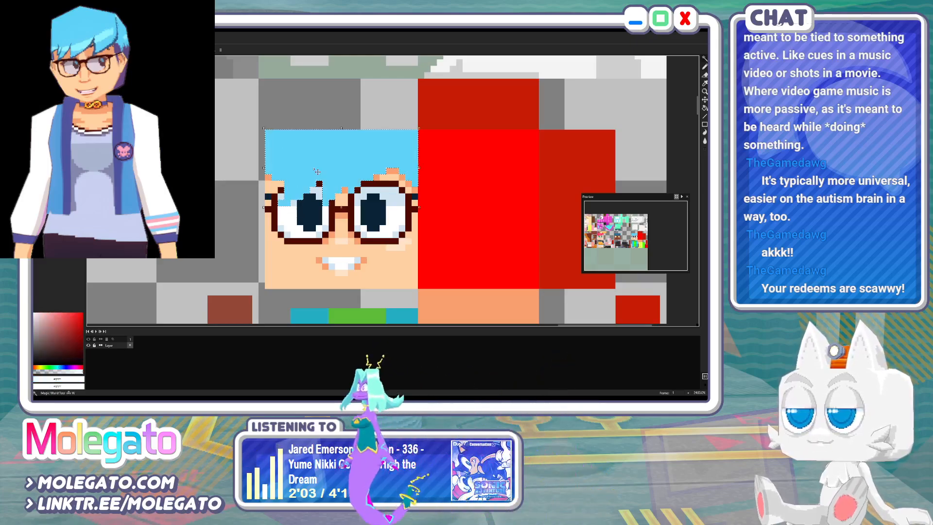
key(w)
click(336, 148)
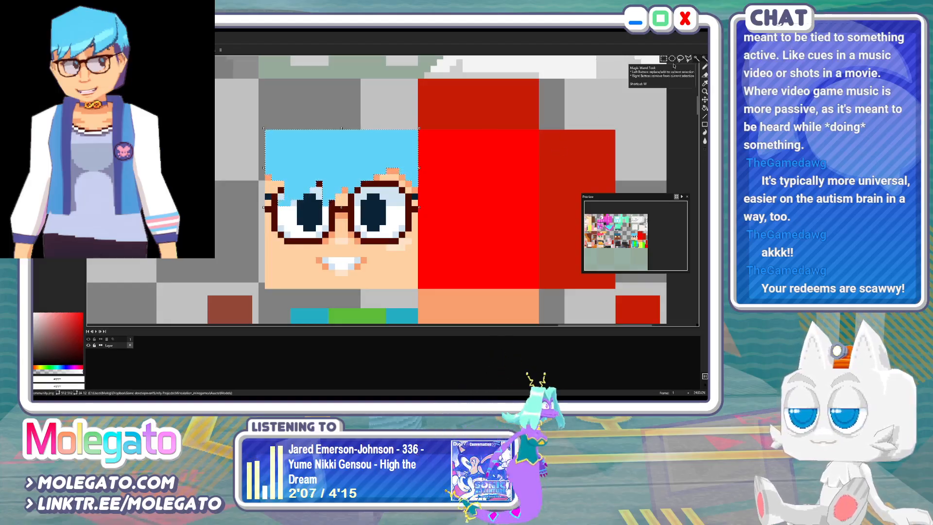
click(664, 59)
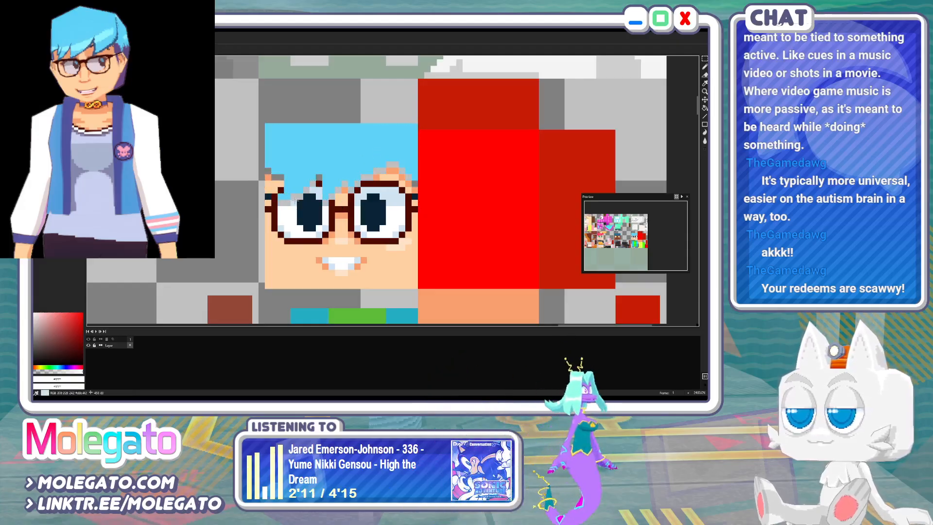
Paint pale blue lens shading below the fringe at the top of the mirrored lens
alt+click(294, 199)
drag(293, 197, 300, 196)
click(306, 191)
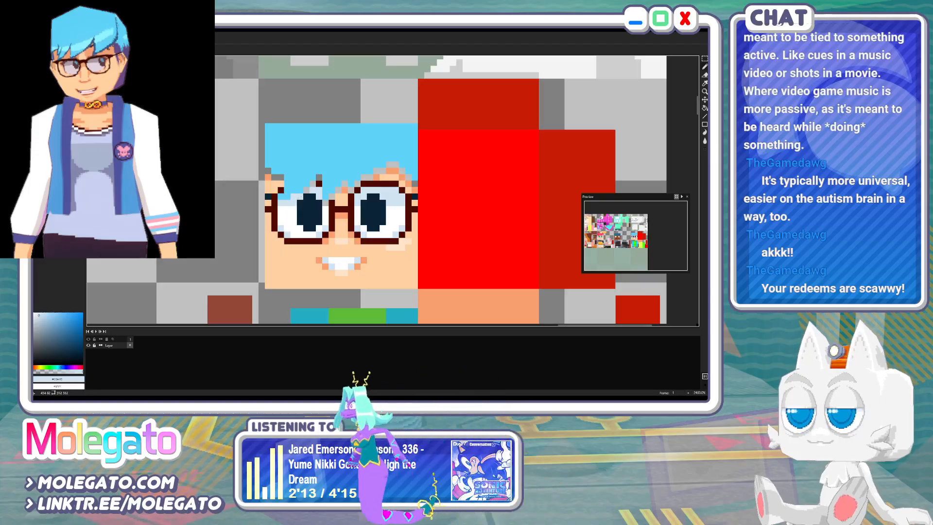
Touch up the top of the mirrored lens's frame with dark red and the skin beside the nose bridge with orange skin shading
alt+click(318, 183)
click(313, 184)
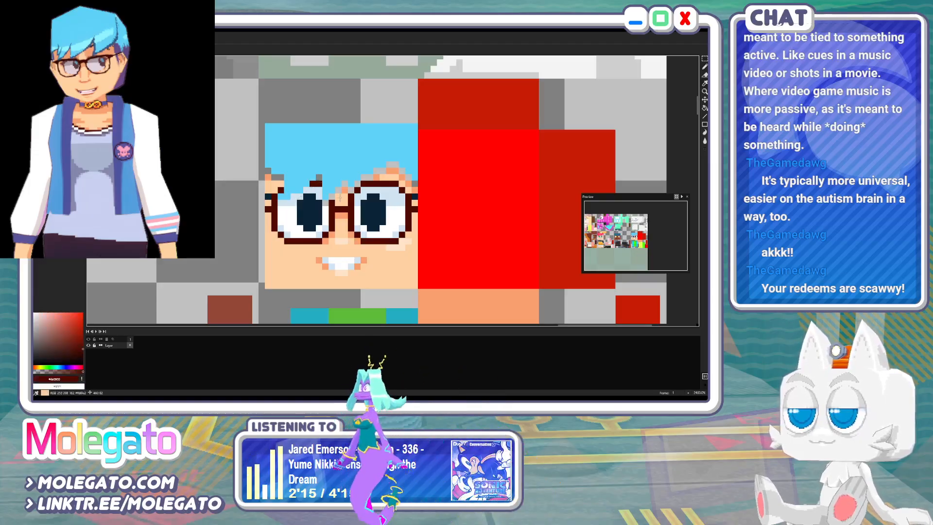
alt+click(344, 196)
drag(332, 197, 345, 183)
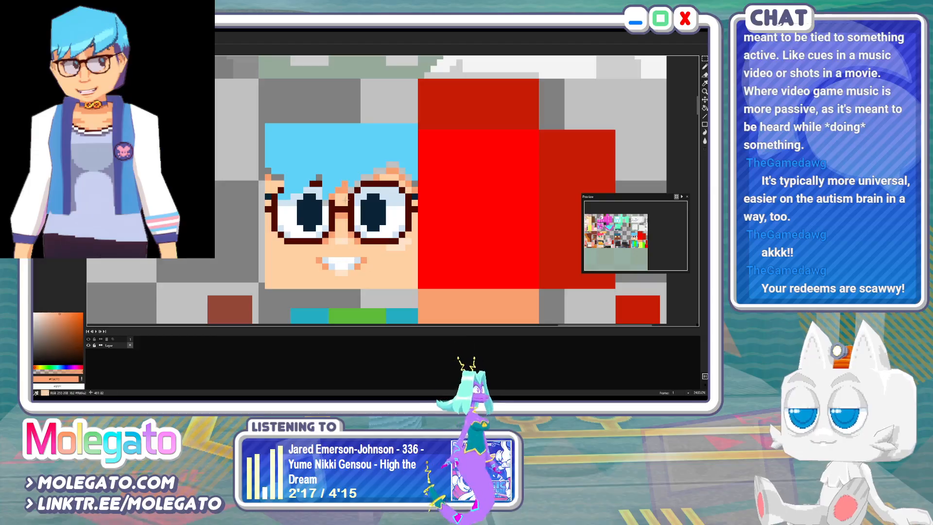
Repaint the skin pixels along the fringe's lower edge above both lenses with orange and light peach skin tones
alt+click(344, 190)
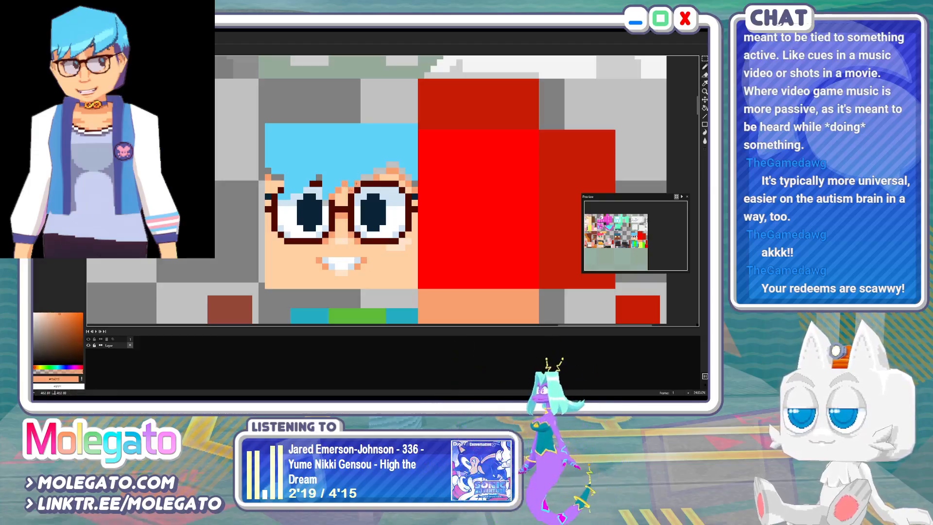
mouse_move(376, 171)
mouse_down()
mouse_move(394, 166)
mouse_move(415, 184)
mouse_up()
alt+click(406, 191)
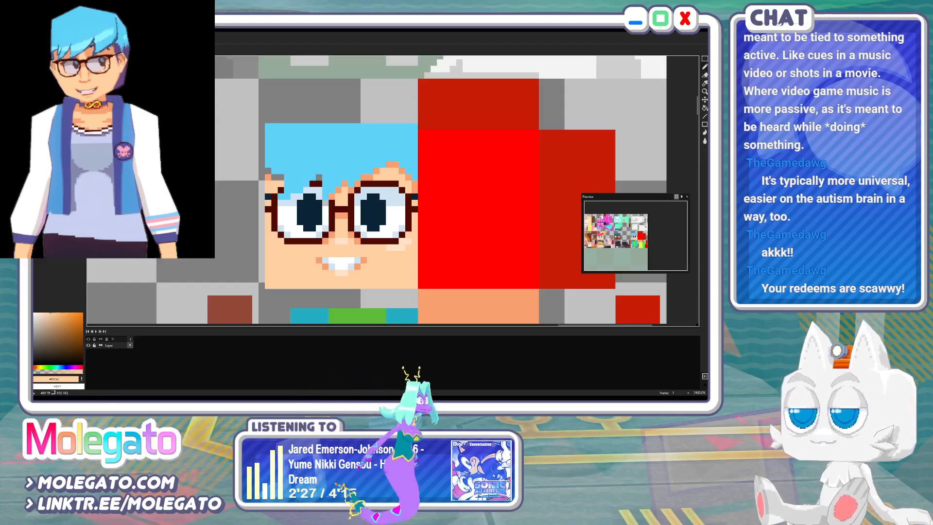
alt+click(345, 184)
click(319, 177)
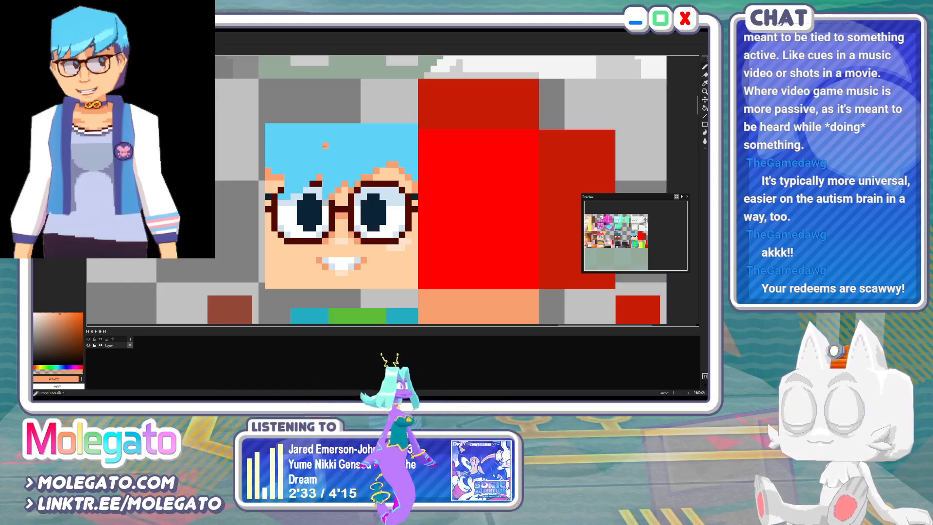
Paint medium-blue shading along the fringe strands above the mirrored lens
alt+click(326, 145)
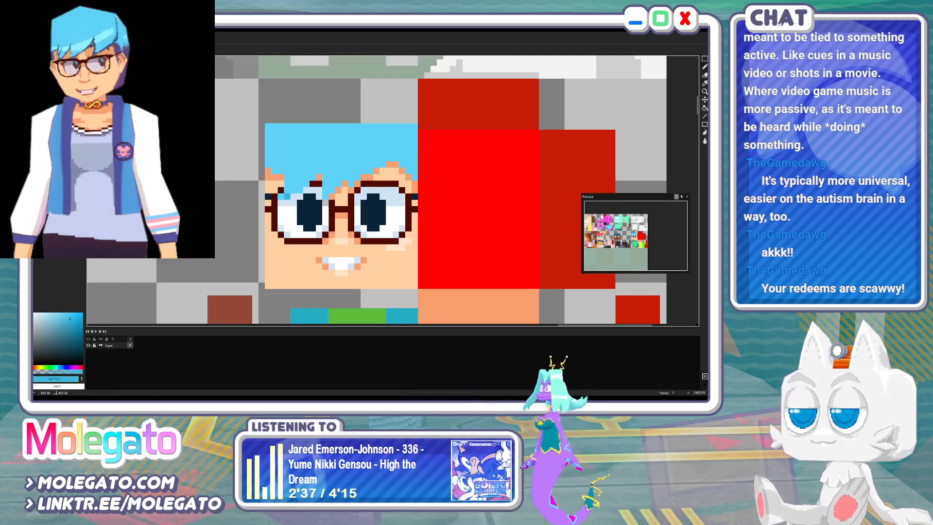
drag(287, 197, 319, 171)
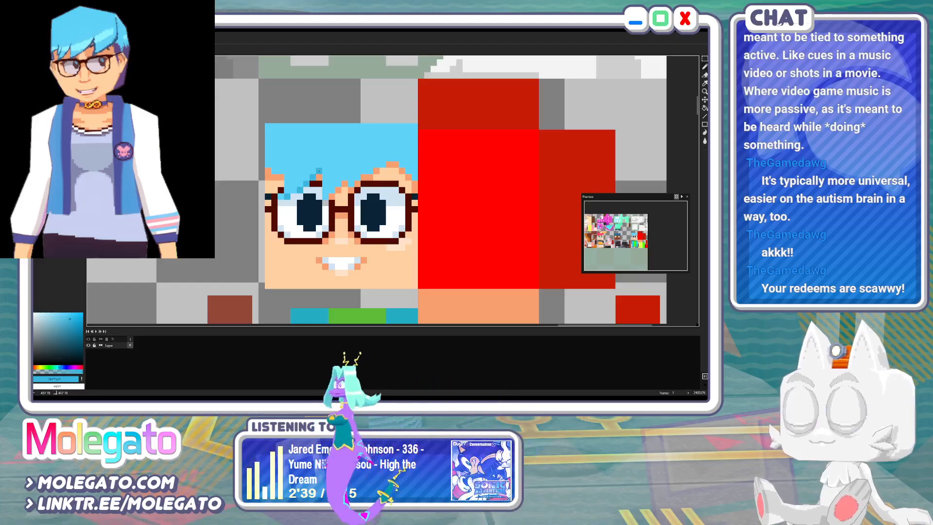
click(319, 166)
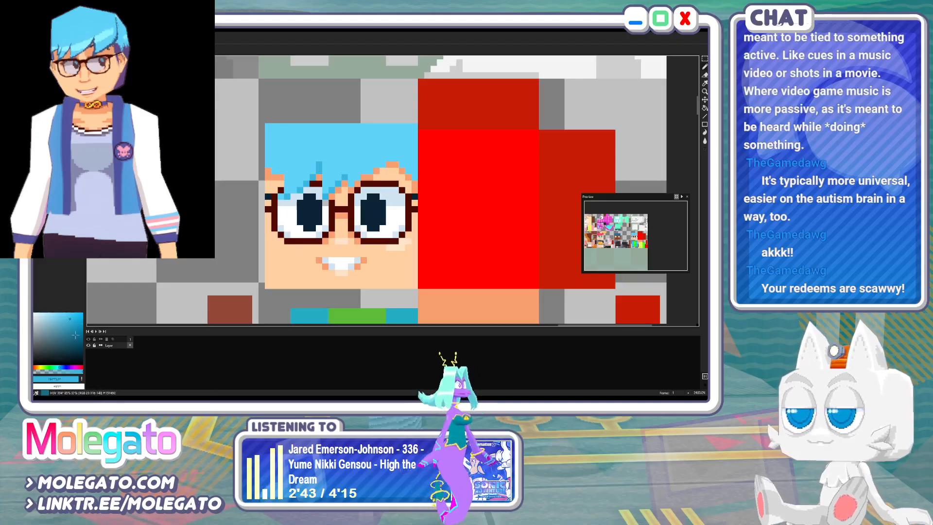
Outline the lower edge of the whole fringe, including its outer ends and parting, with a more saturated blue
click(83, 316)
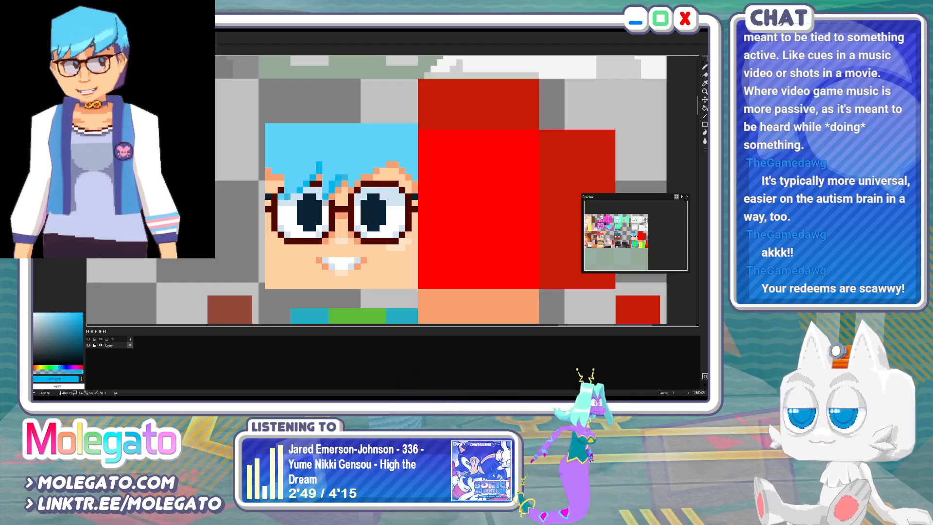
scroll(236, 206, up, 1)
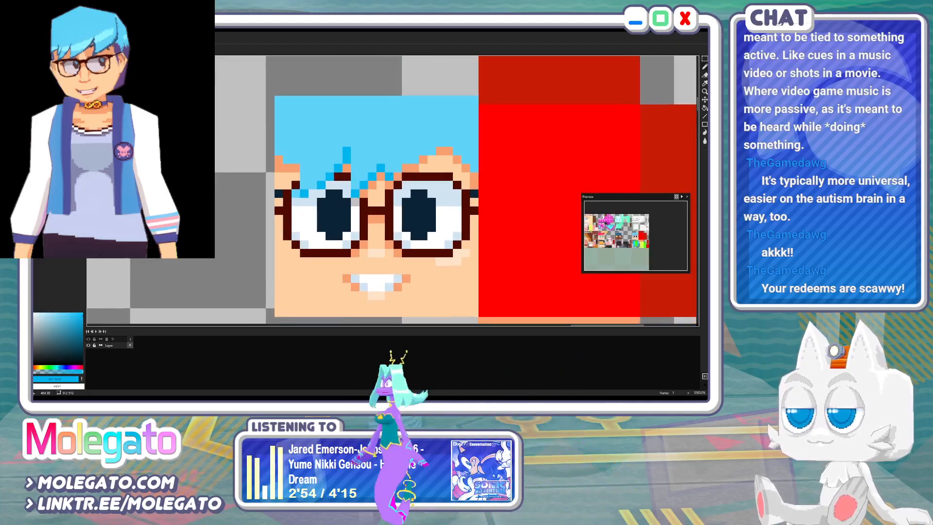
drag(415, 149, 414, 160)
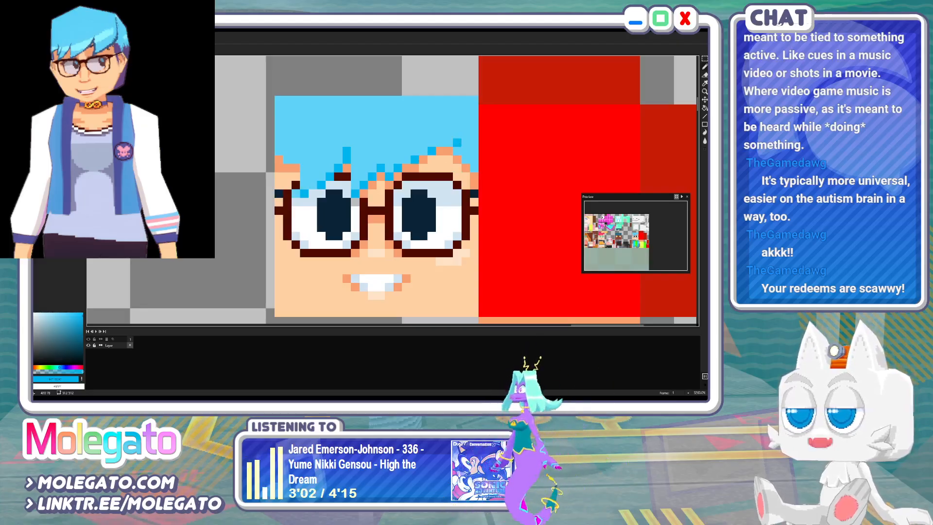
drag(449, 143, 474, 168)
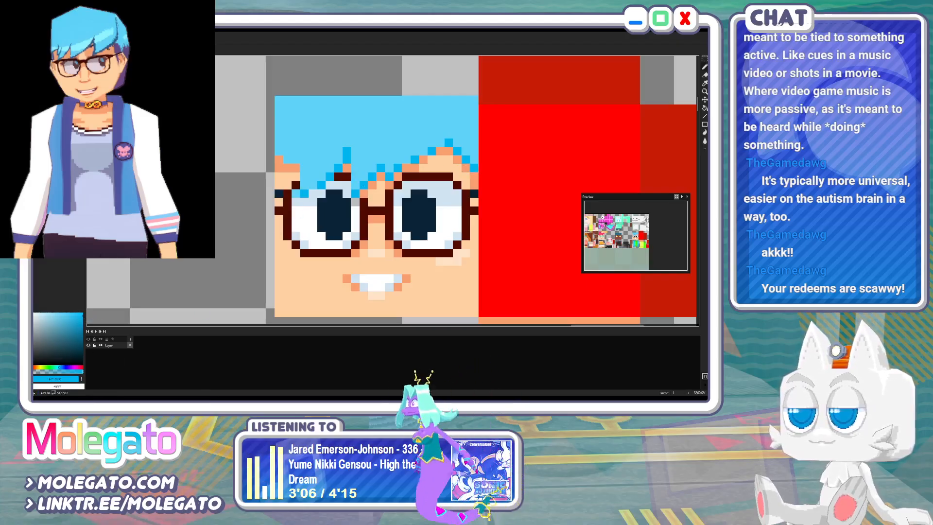
drag(397, 160, 417, 147)
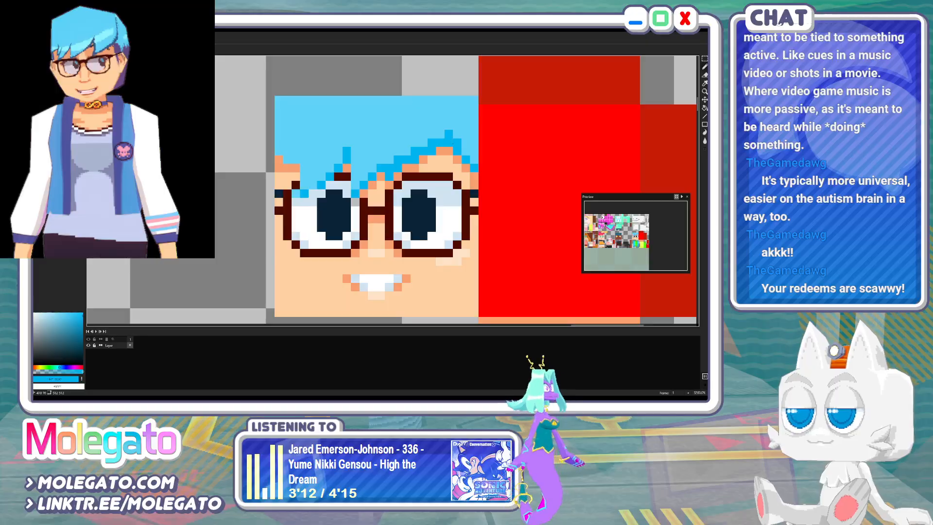
drag(338, 168, 347, 135)
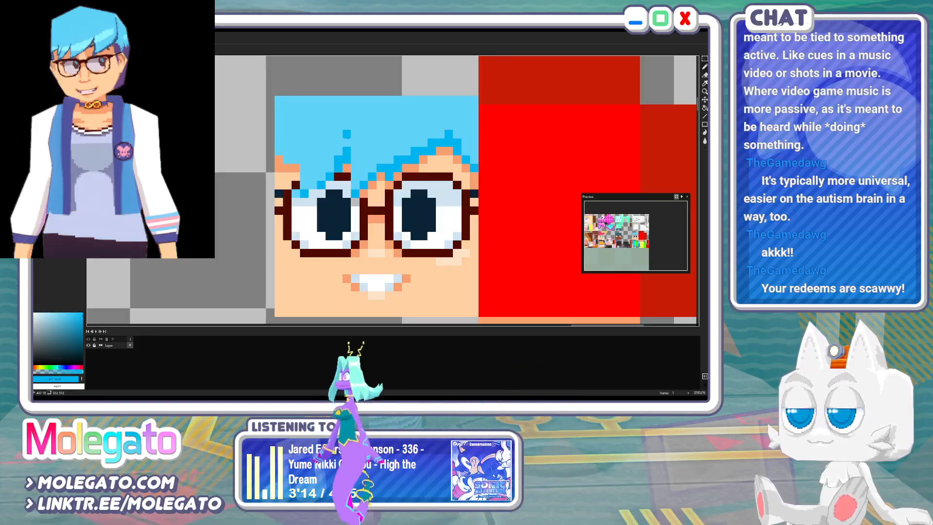
drag(298, 160, 279, 151)
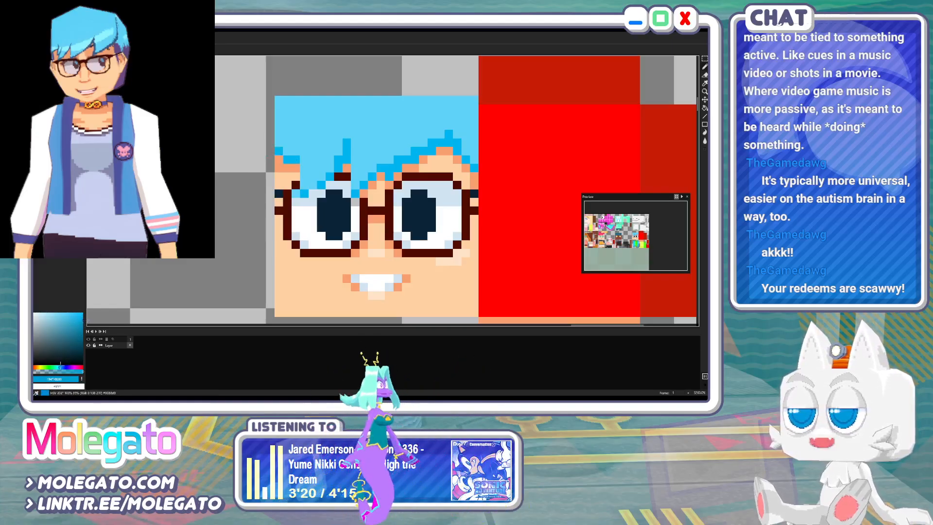
Add deeper blue accent pixels along the tips and lower edge of the fringe, and save the texture
click(61, 367)
click(339, 159)
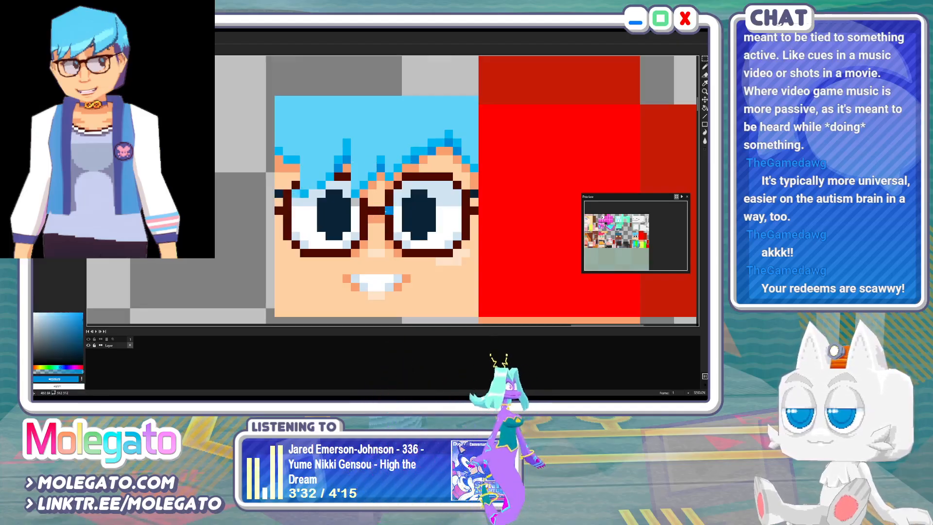
scroll(389, 210, down, 1)
key(ctrl+s)
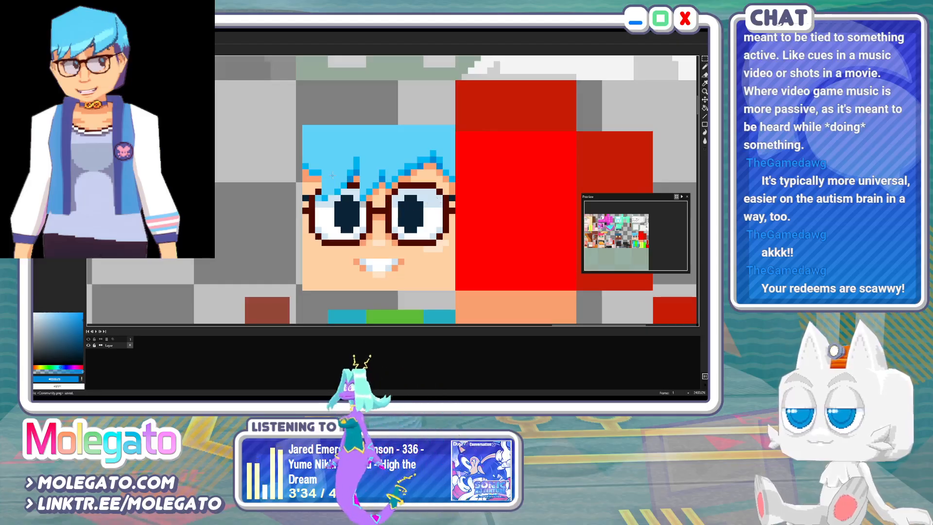
Paint pale skin highlights below the fringe and under the mirrored lens, and save the texture
alt+click(318, 179)
click(318, 185)
key(ctrl+s)
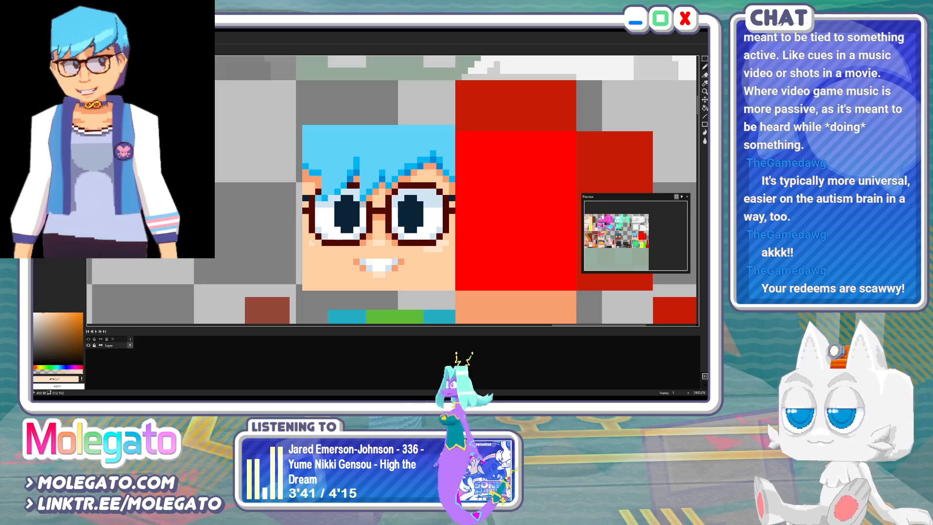
click(313, 243)
drag(318, 249, 331, 248)
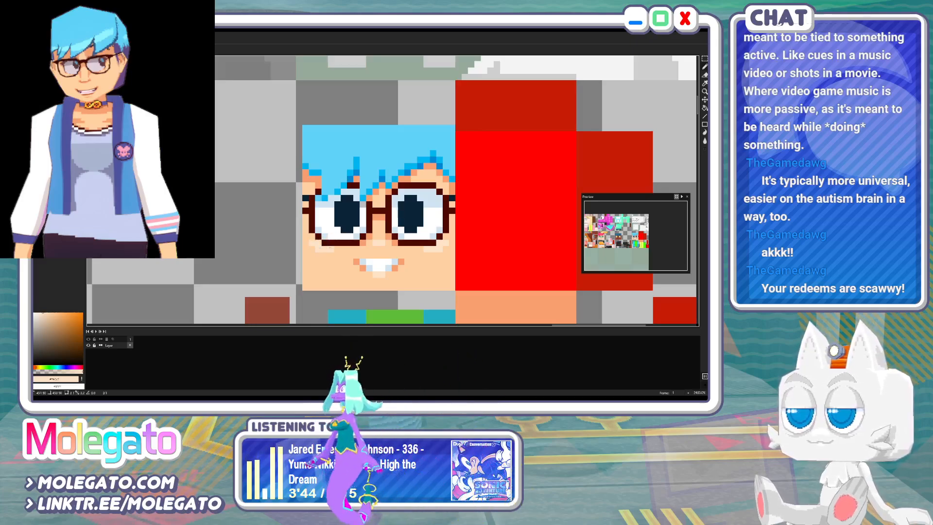
key(ctrl+s)
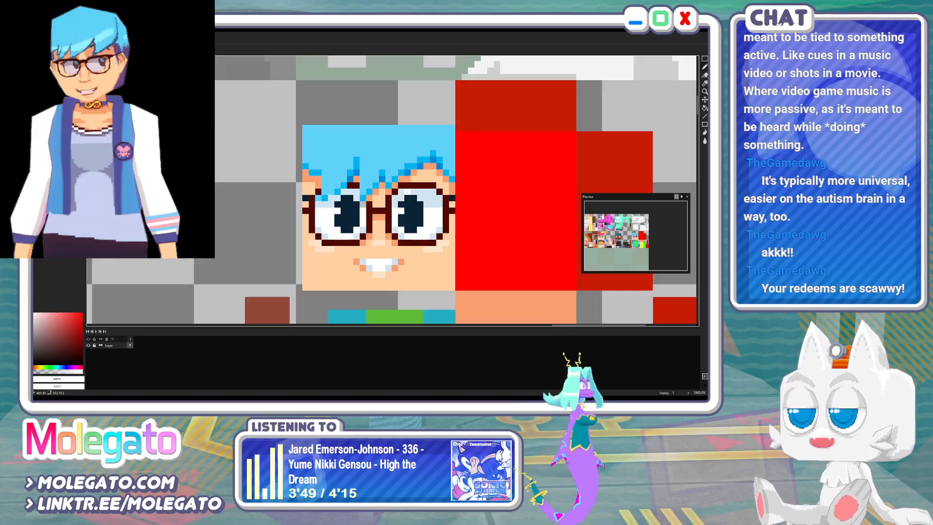
Recolour one eye with a dark blue iris, a dark navy pupil and a white highlight
alt+click(406, 221)
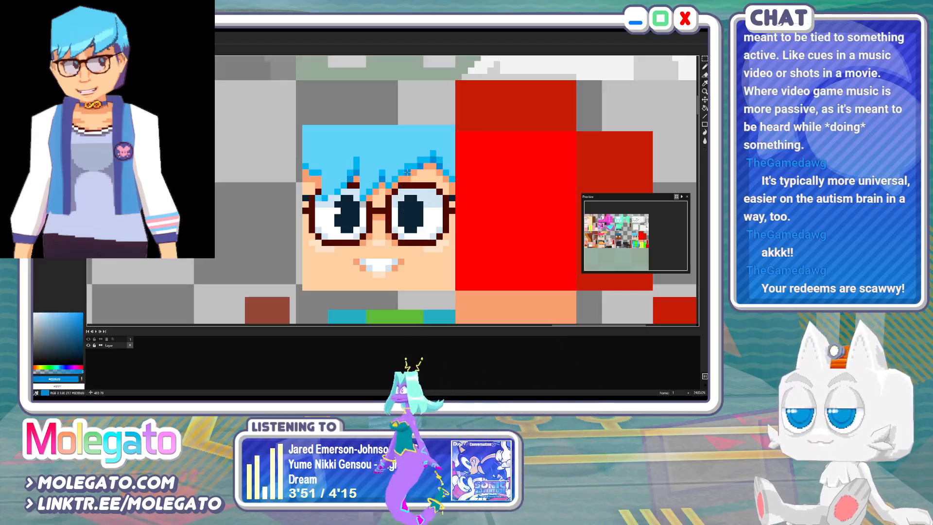
mouse_move(300, 229)
middle_down()
mouse_move(429, 214)
mouse_move(348, 232)
middle_up()
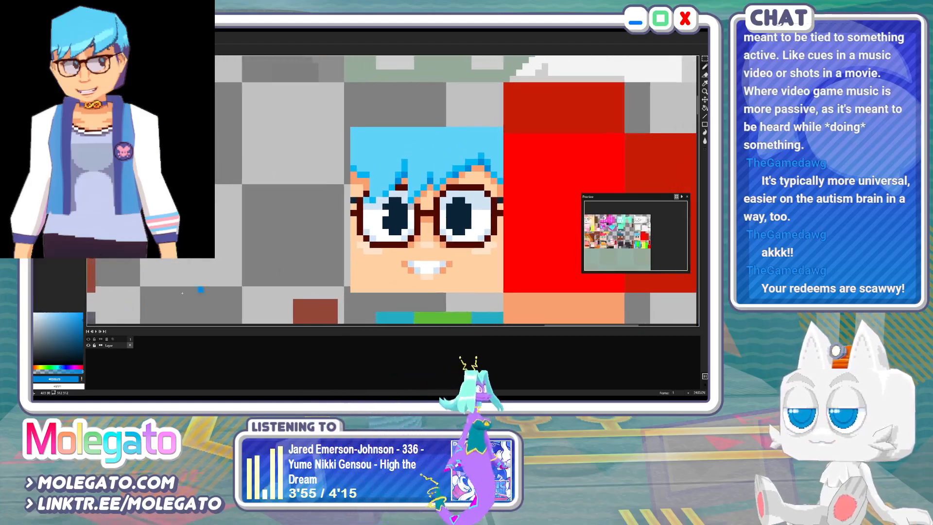
drag(83, 337, 83, 341)
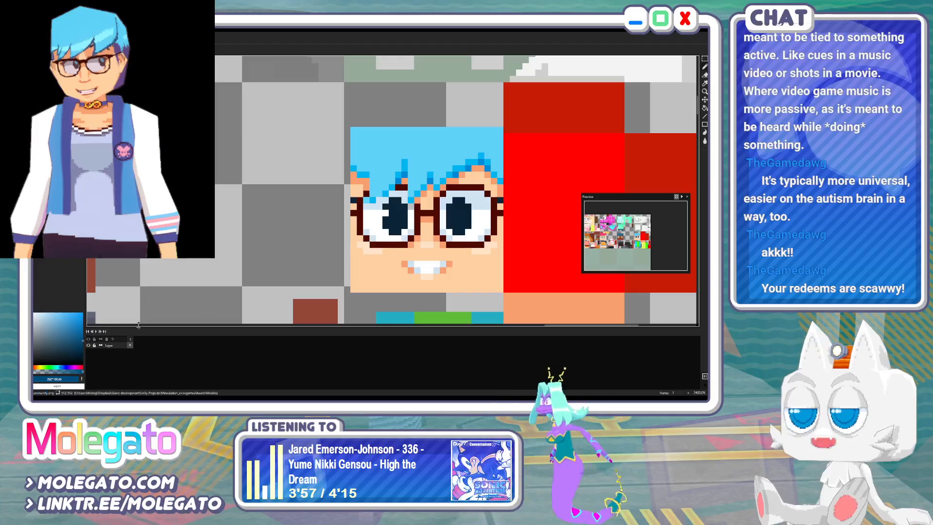
key(g)
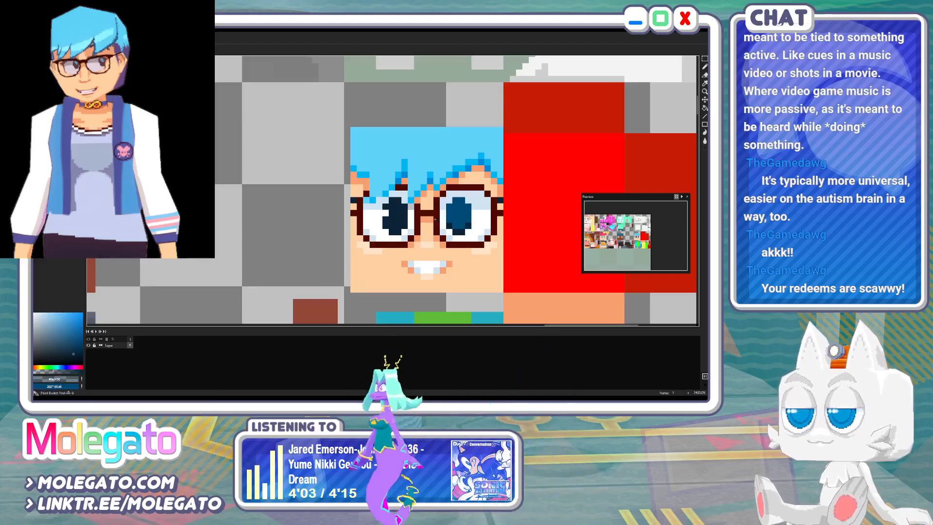
click(456, 215)
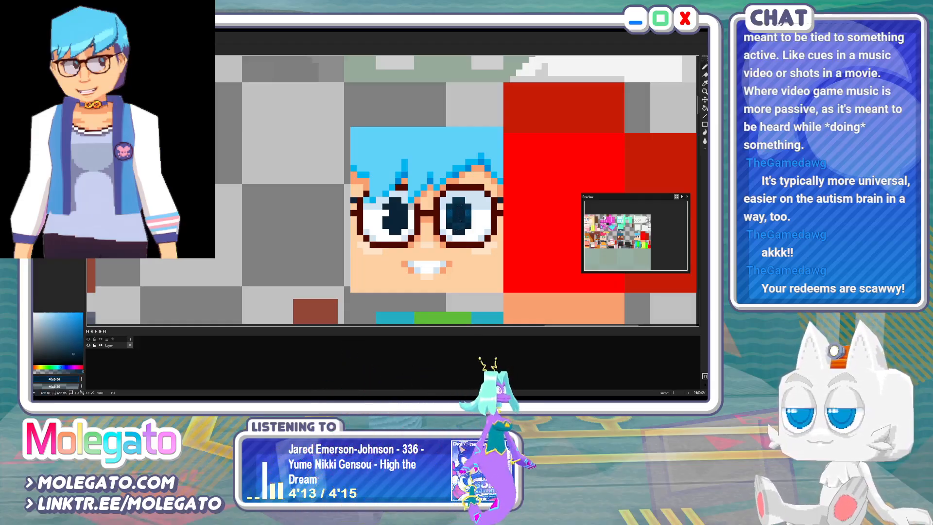
click(478, 224)
click(456, 213)
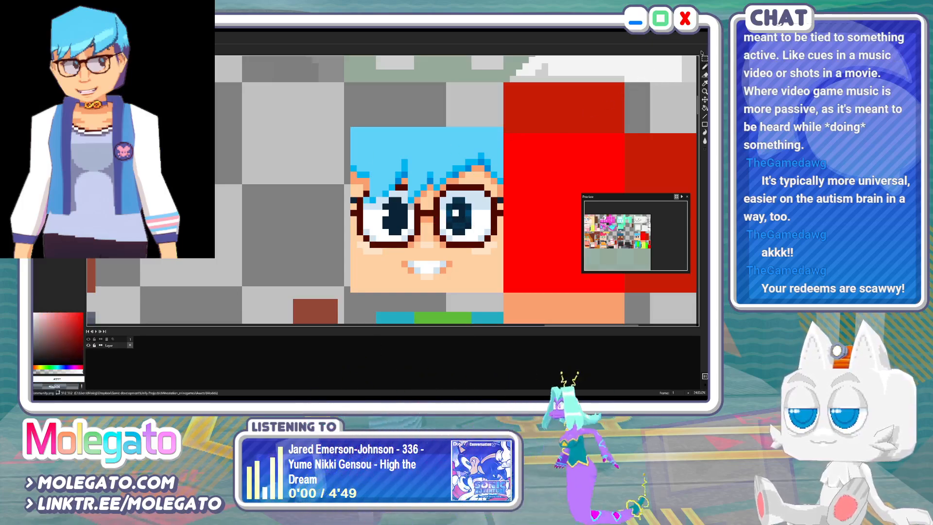
Copy the detailed iris and pupil over the plain eye in the mirrored lens, and save the texture
click(706, 60)
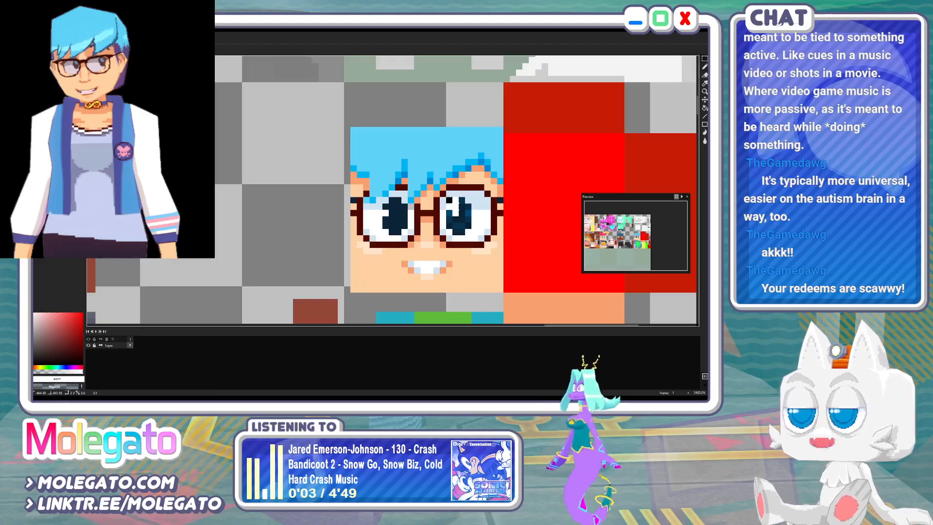
drag(450, 200, 399, 220)
key(ctrl+d)
key(ctrl+s)
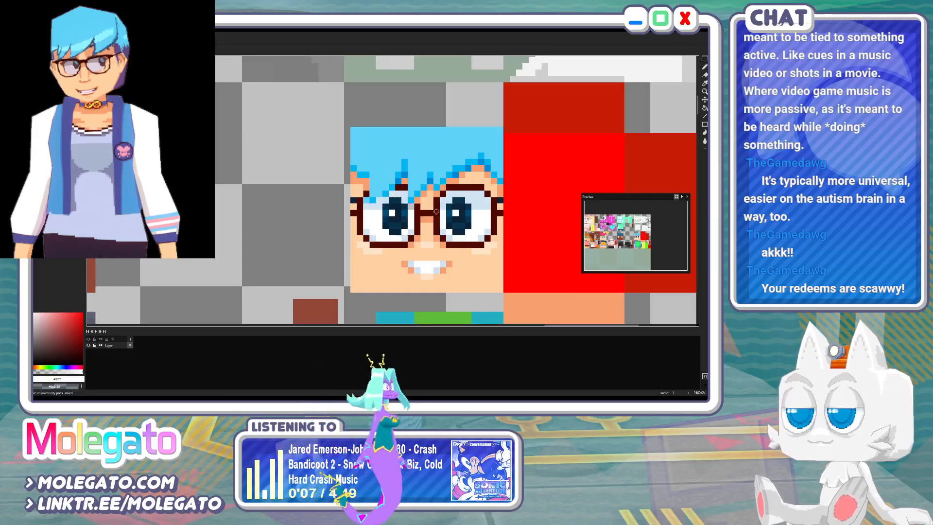
middle_drag(437, 212, 384, 214)
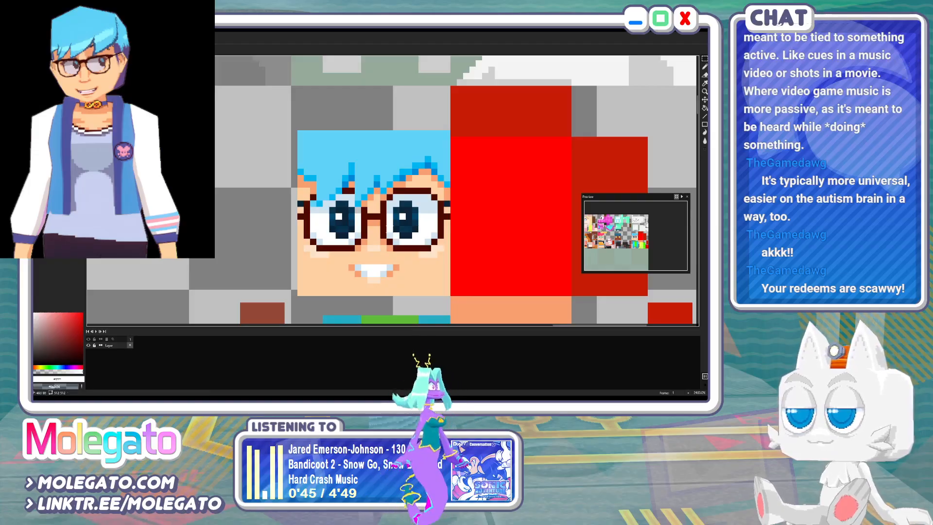
key(ctrl+s)
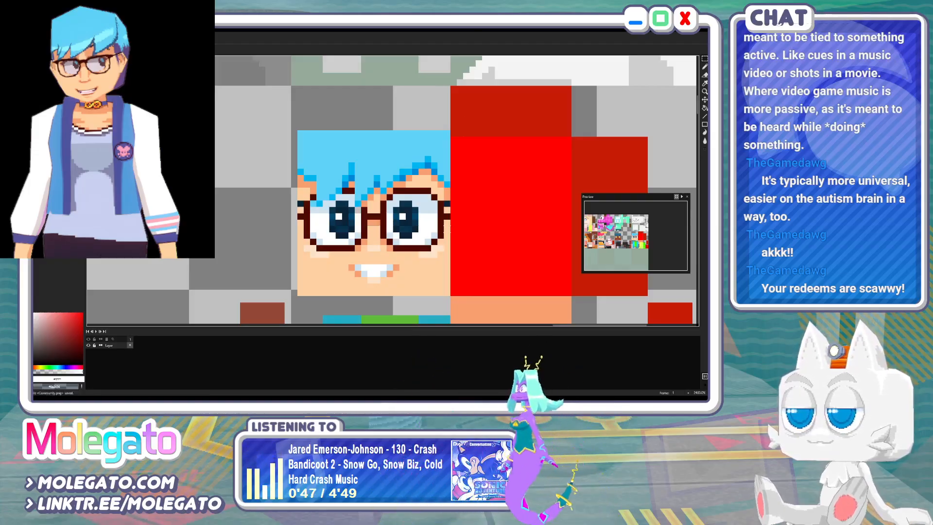
Switch to Blender and examine the painted face on the character model from the front and side, entering Edit Mode
middle_drag(443, 251, 430, 254)
key(alt+Tab)
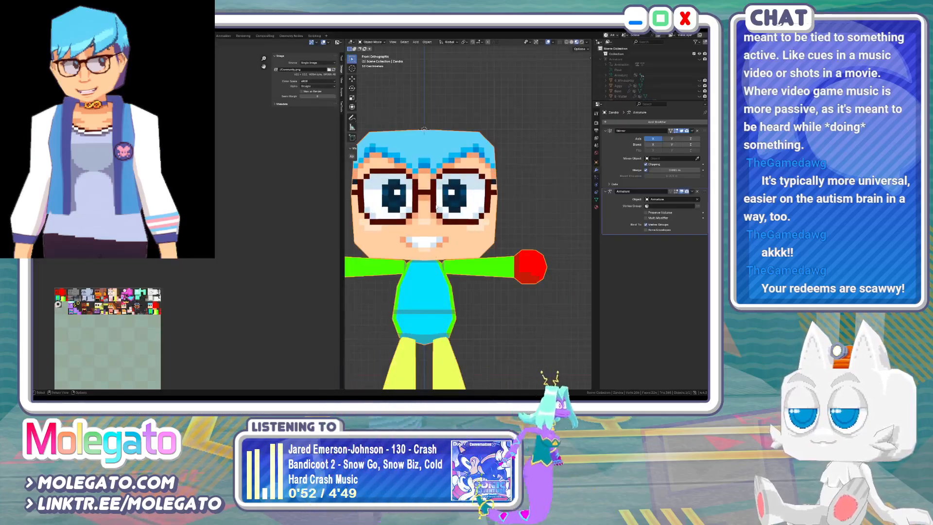
scroll(427, 223, down, 3)
middle_drag(409, 229, 444, 234)
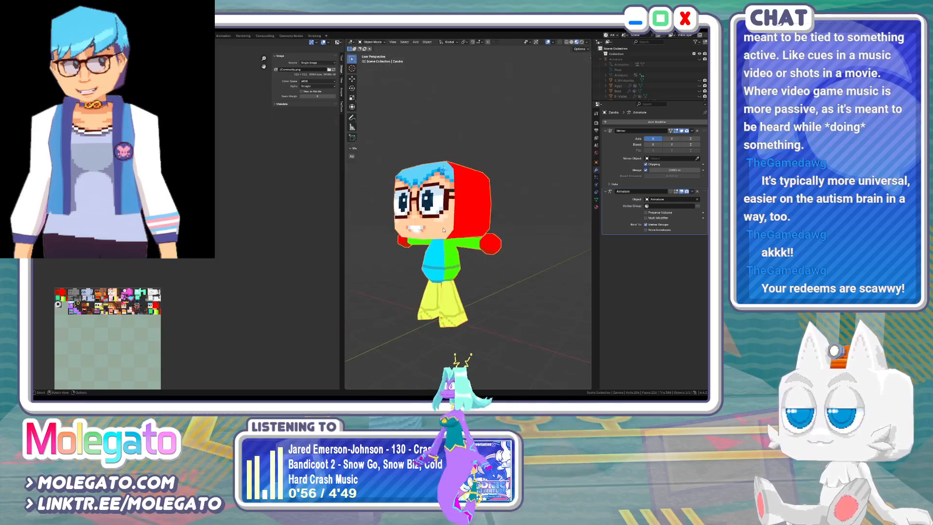
key(Tab)
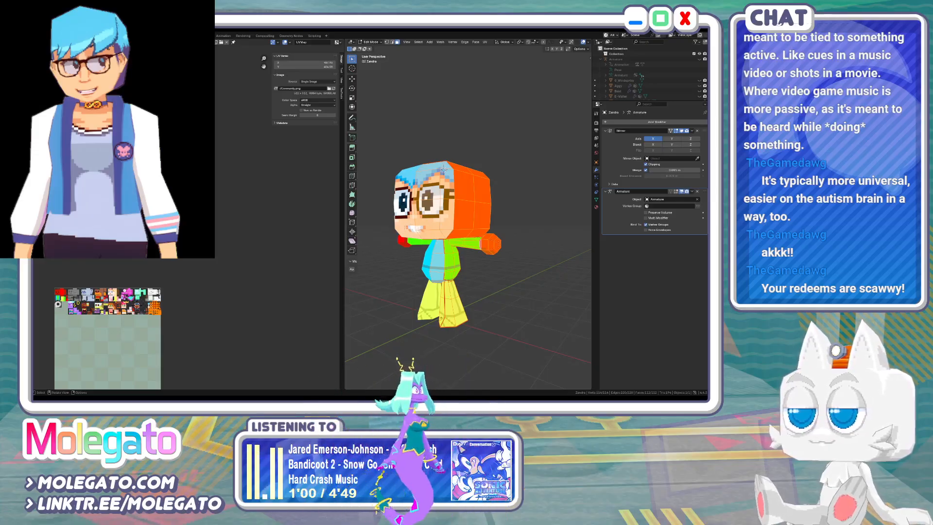
Return to the face texture in Aseprite and save Community.png
key(alt+Tab)
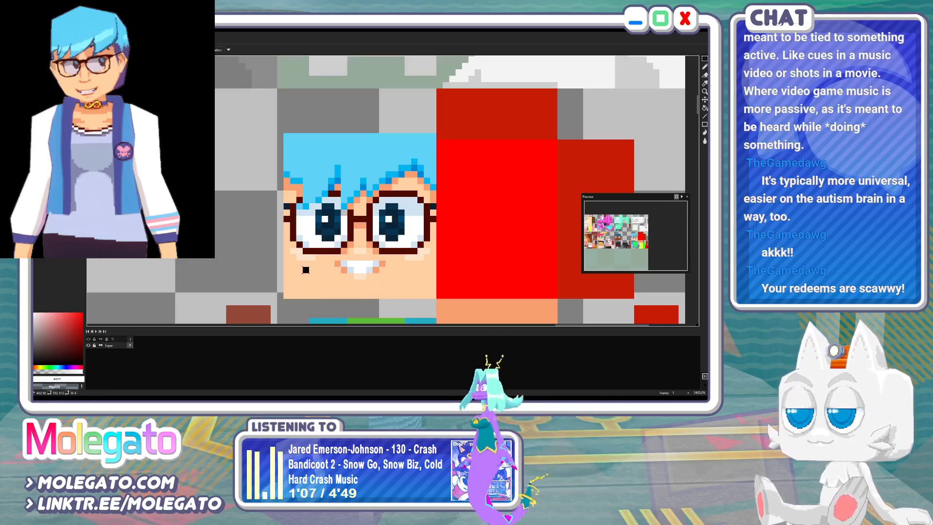
key(ctrl+s)
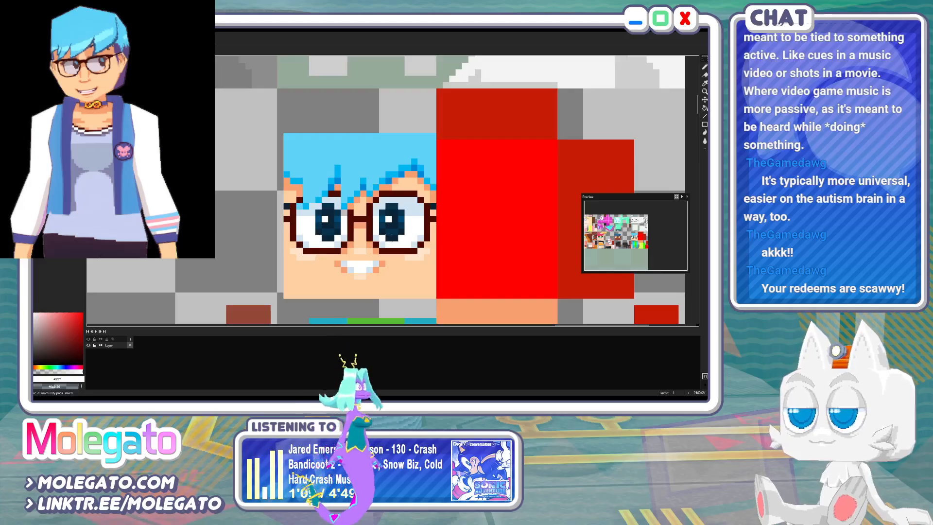
Raise the lower rims of both glasses lenses, cover the leftover dark pixels with skin colour, and save Community.png
alt+click(370, 234)
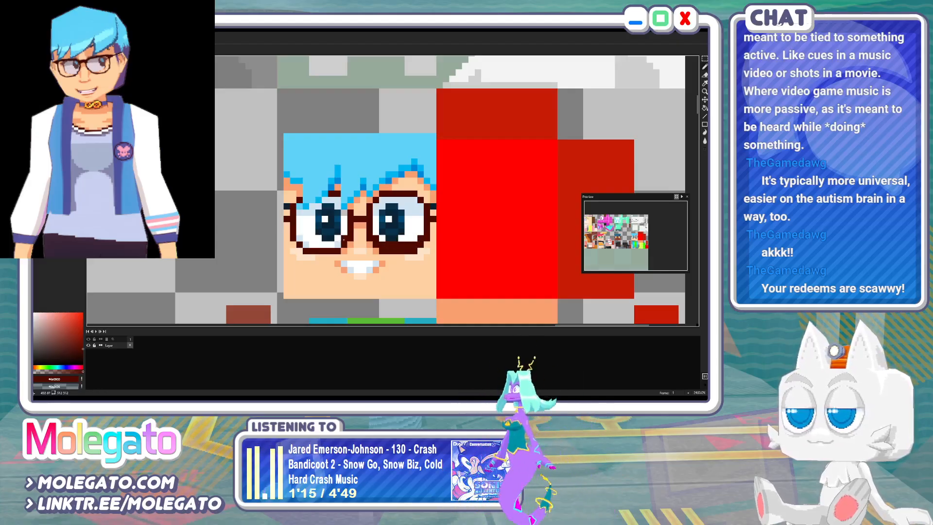
alt+click(292, 241)
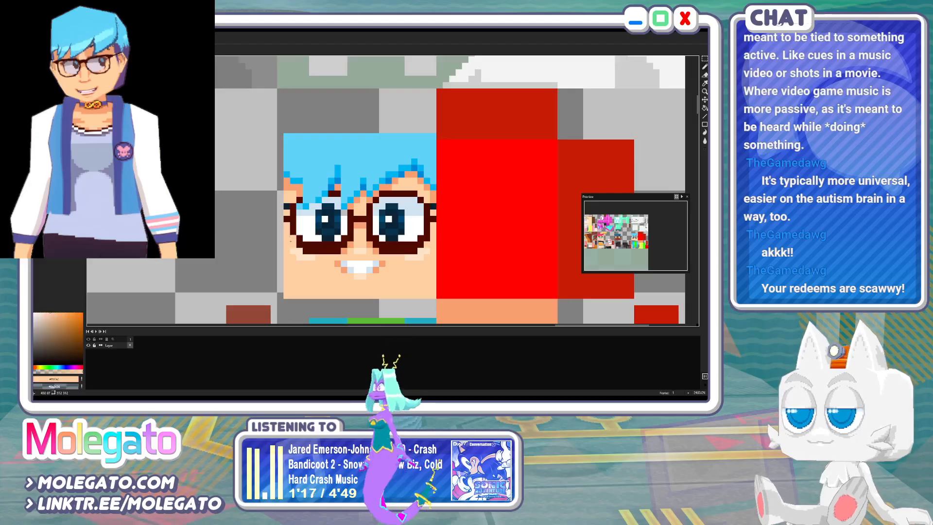
click(299, 245)
drag(306, 251, 344, 251)
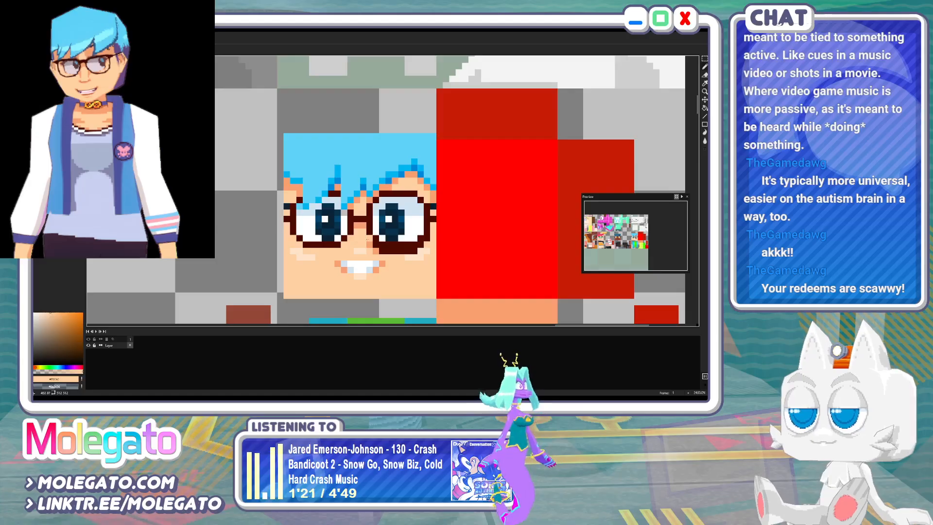
drag(381, 249, 412, 250)
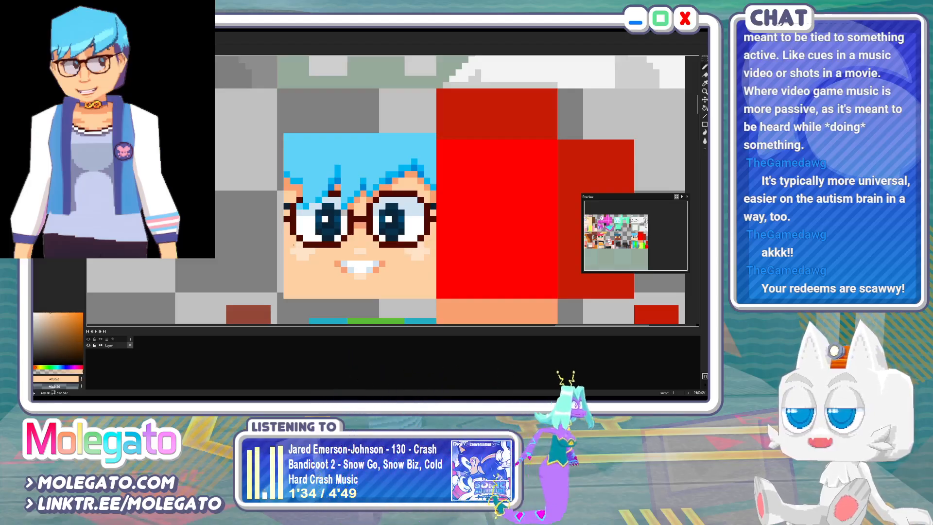
click(359, 223)
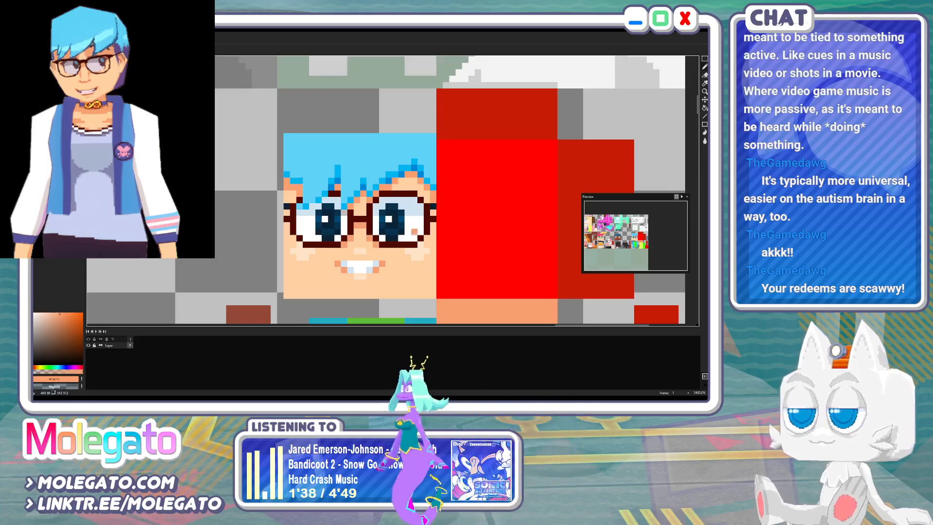
key(ctrl+s)
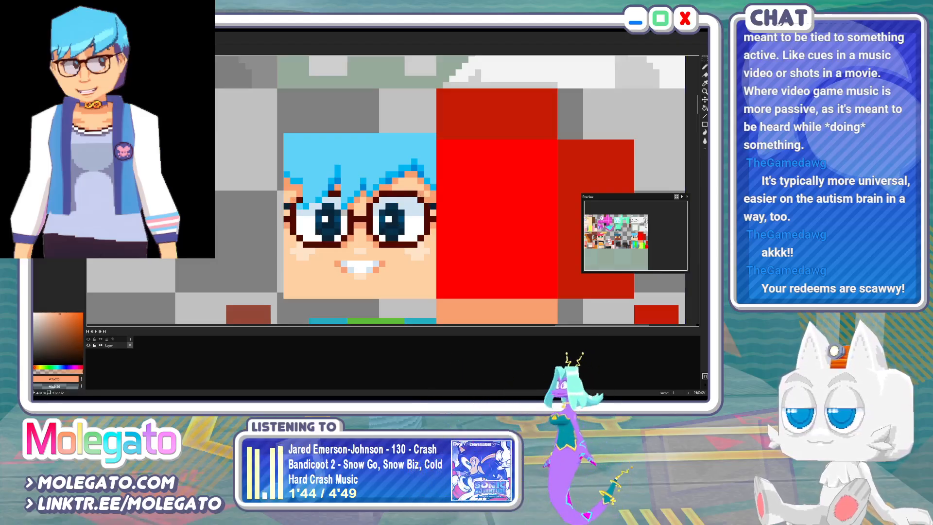
key(ctrl+s)
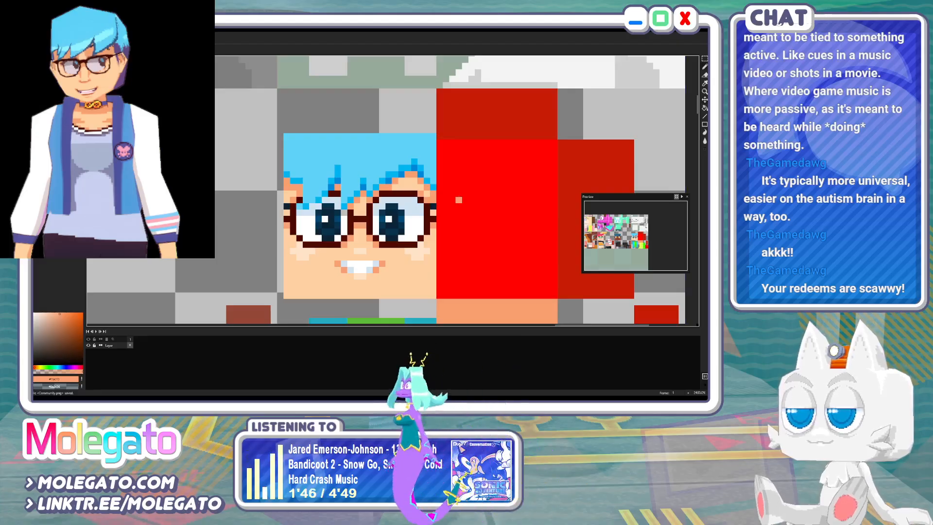
Switch to Blender, view the character from the front, and nudge the face's UVs on the texture in the UV editor
key(alt+Tab)
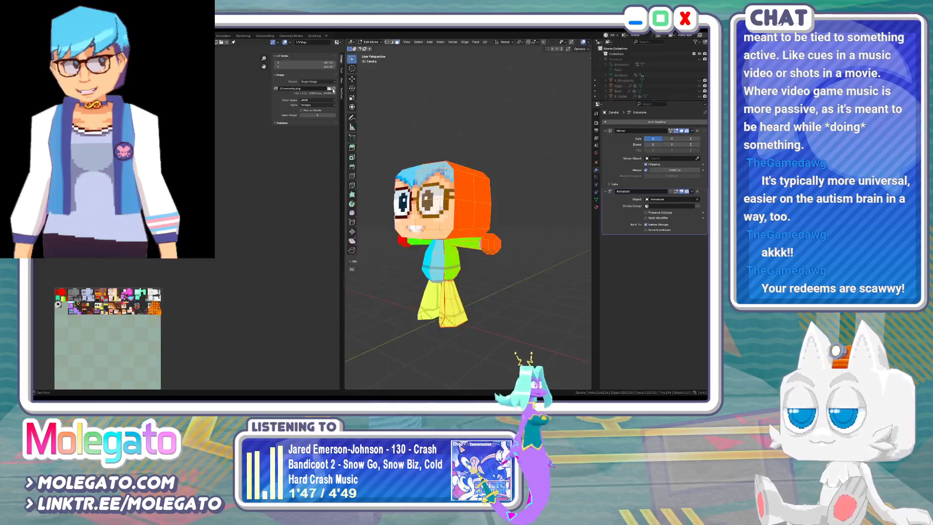
key(KP_1)
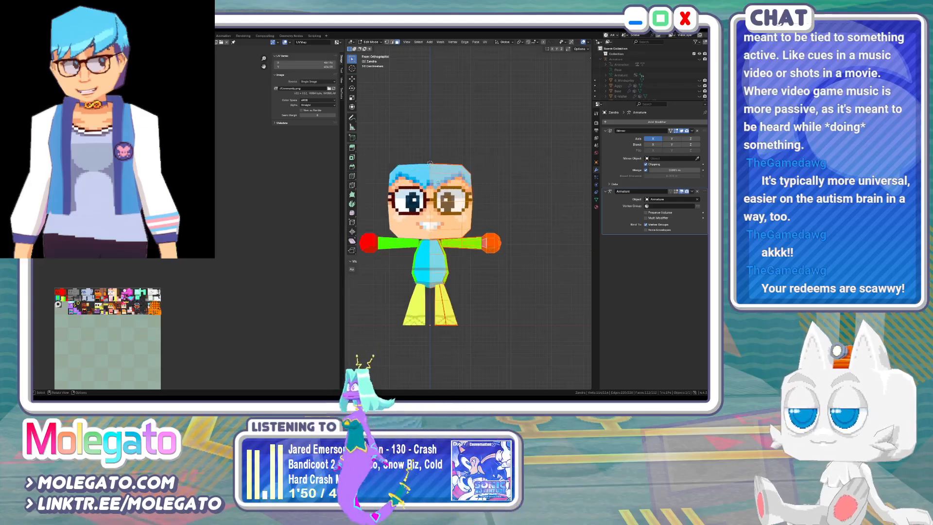
scroll(462, 205, up, 2)
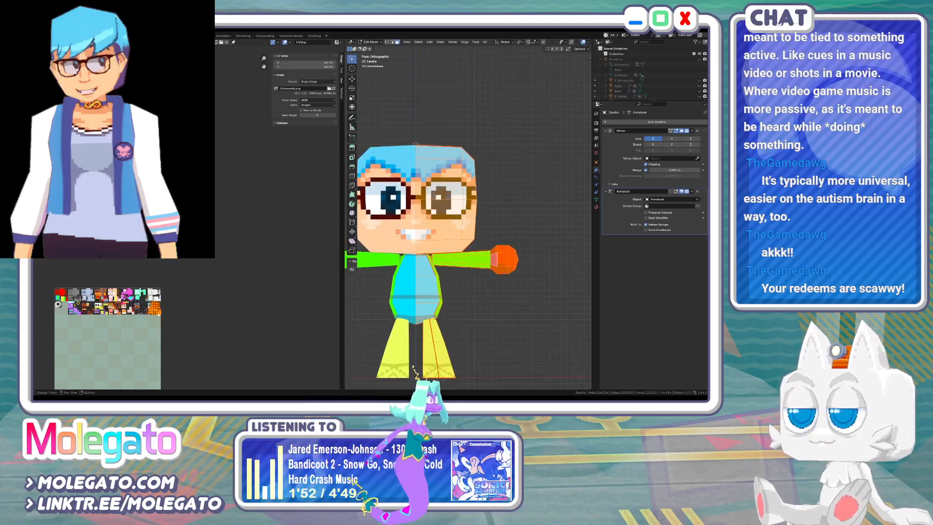
scroll(262, 278, up, 8)
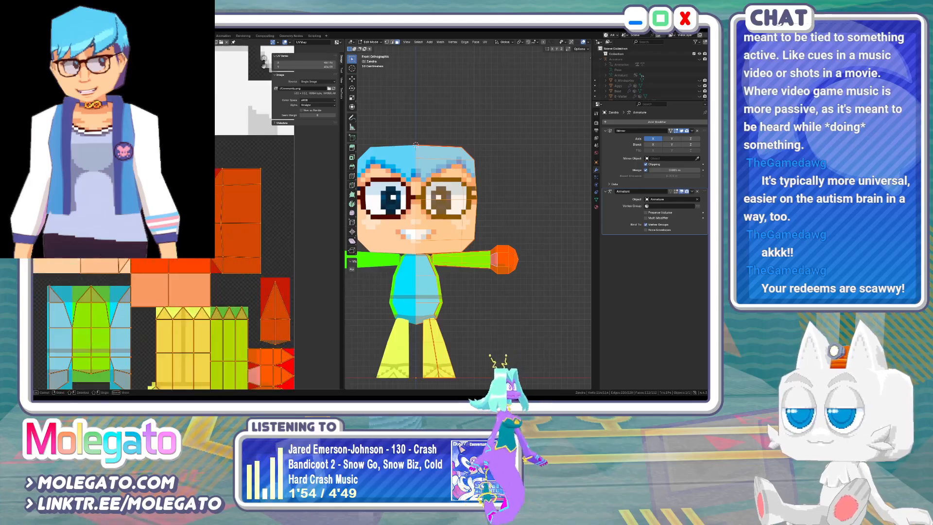
click(121, 210)
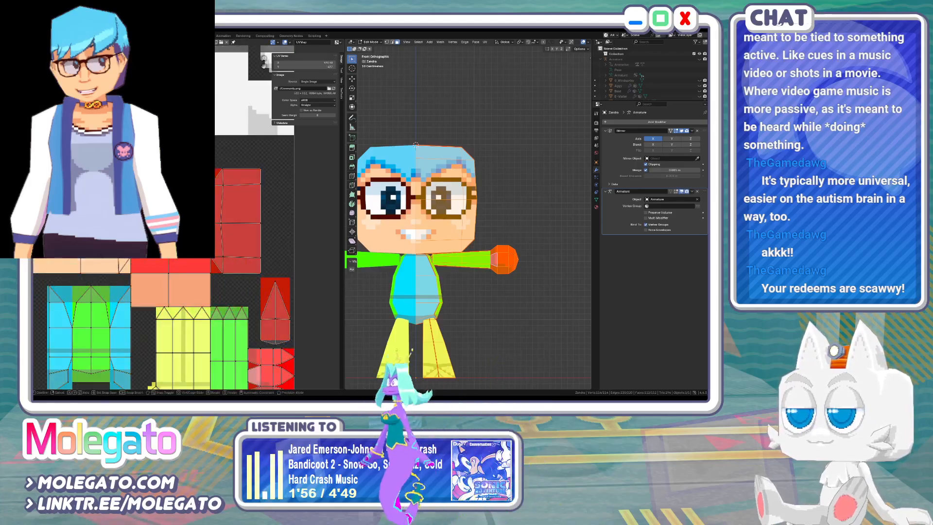
key(g)
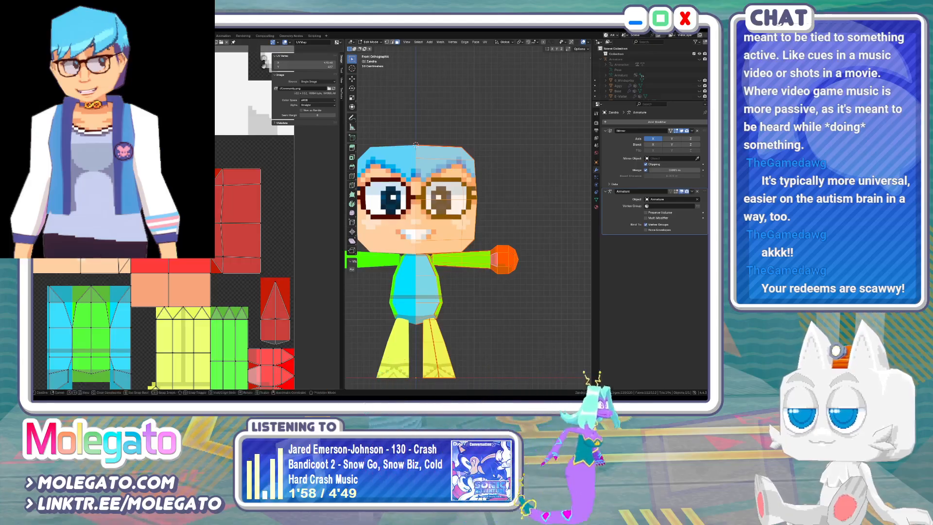
click(121, 210)
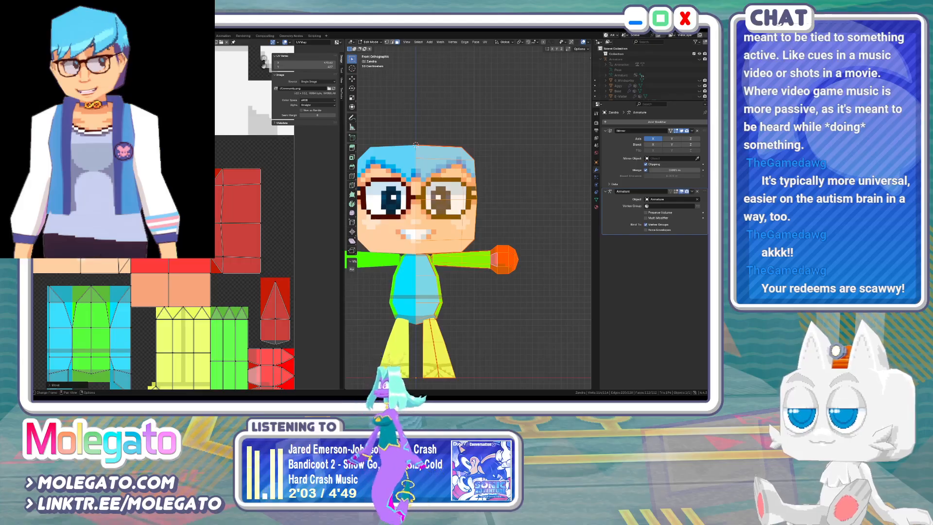
key(g)
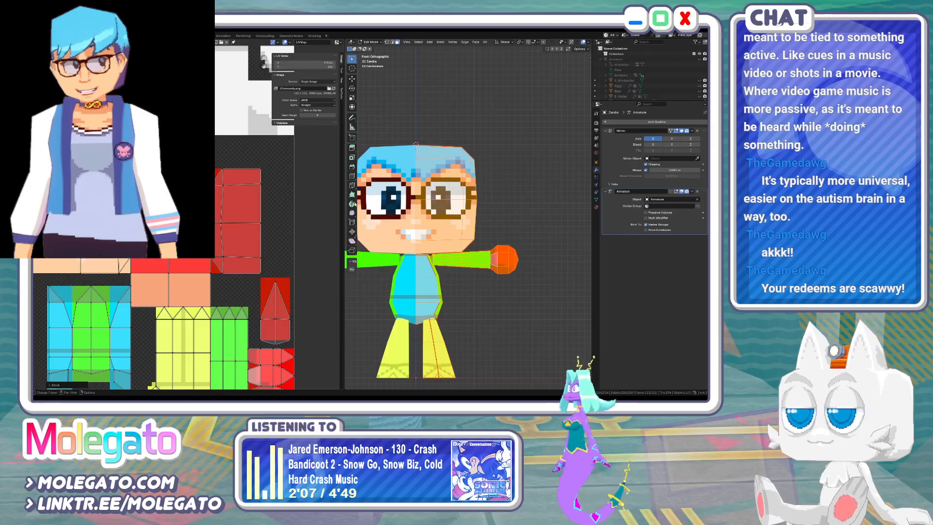
Return to Object Mode, save Community.blend, and check the character's head from the front and the right side
key(Tab)
scroll(467, 212, down, 2)
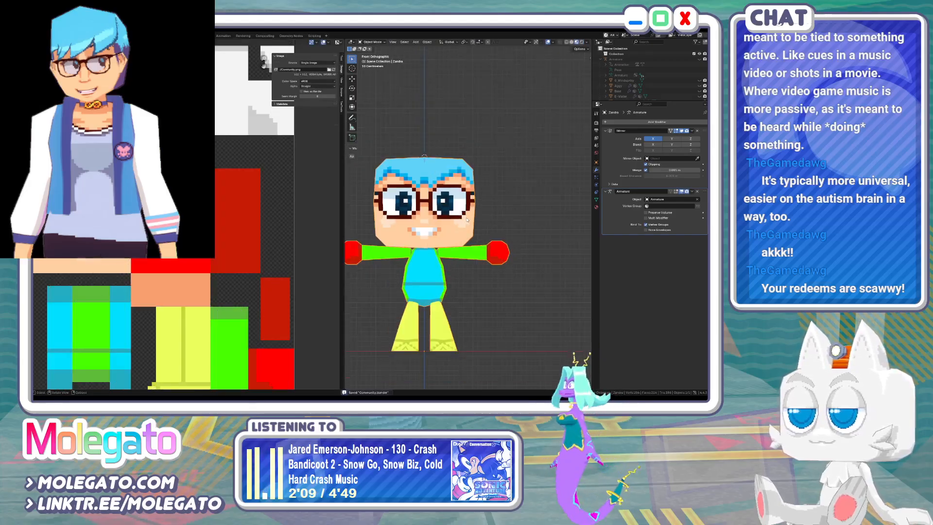
key(KP_3)
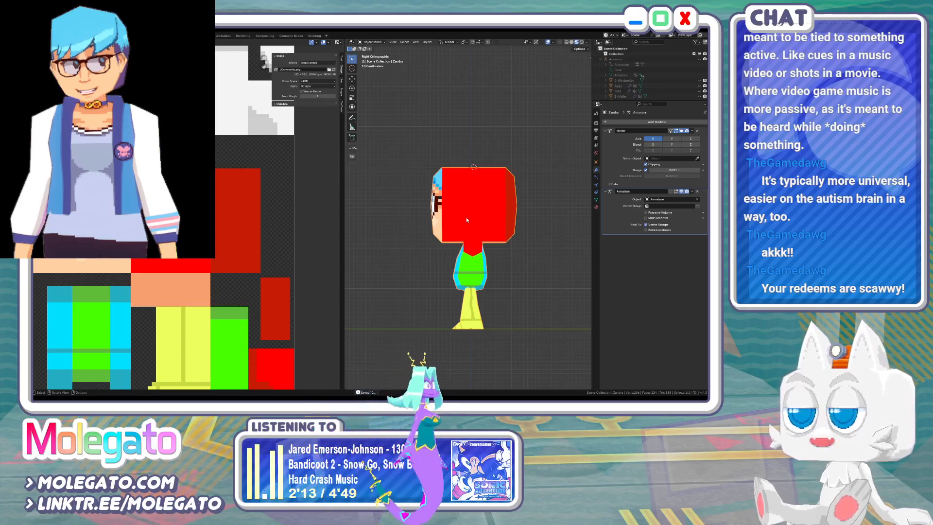
Return to Aseprite, consult the reference character, and start a light blue zigzag hairline across the bright red side-of-head panel
key(alt+Tab)
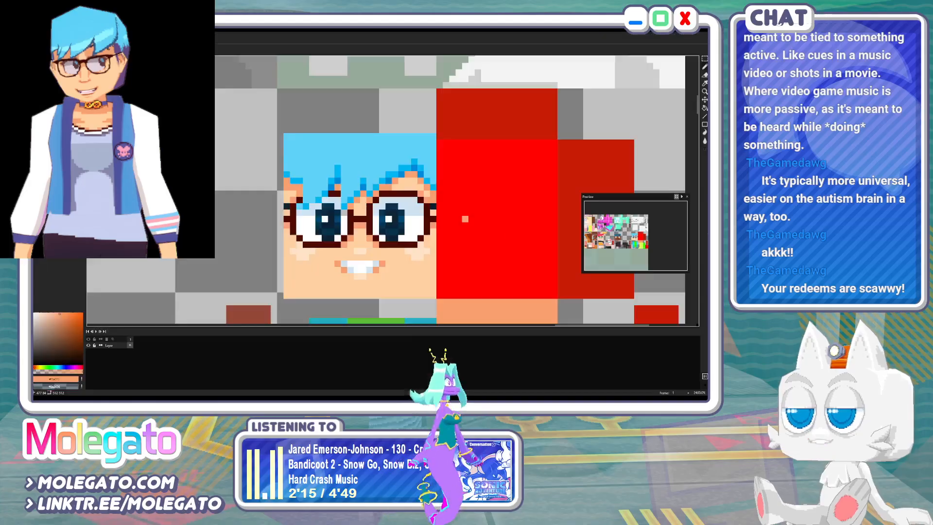
key(ctrl+Tab)
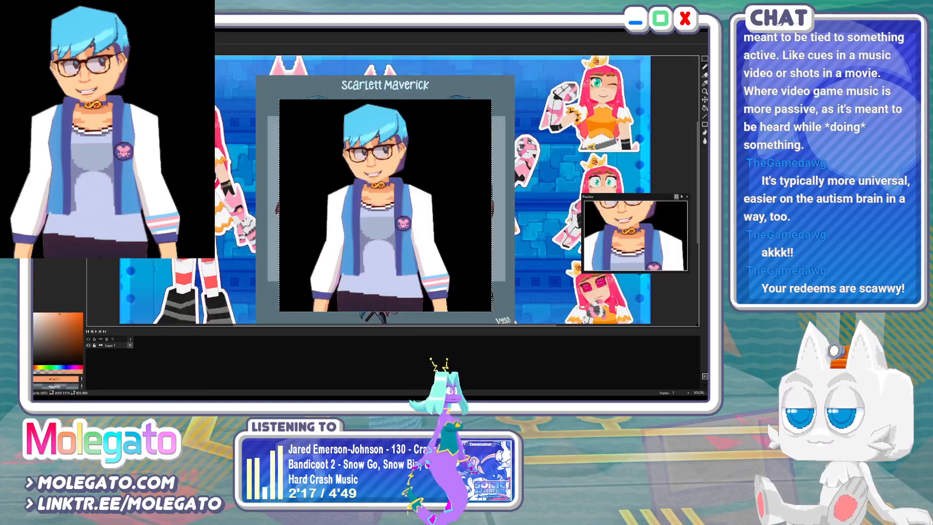
key(ctrl+Tab)
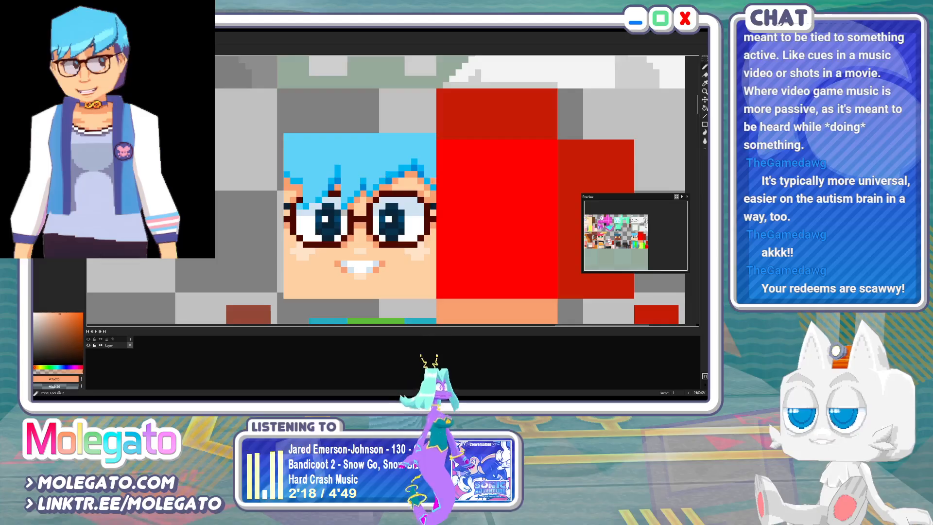
middle_drag(468, 209, 427, 199)
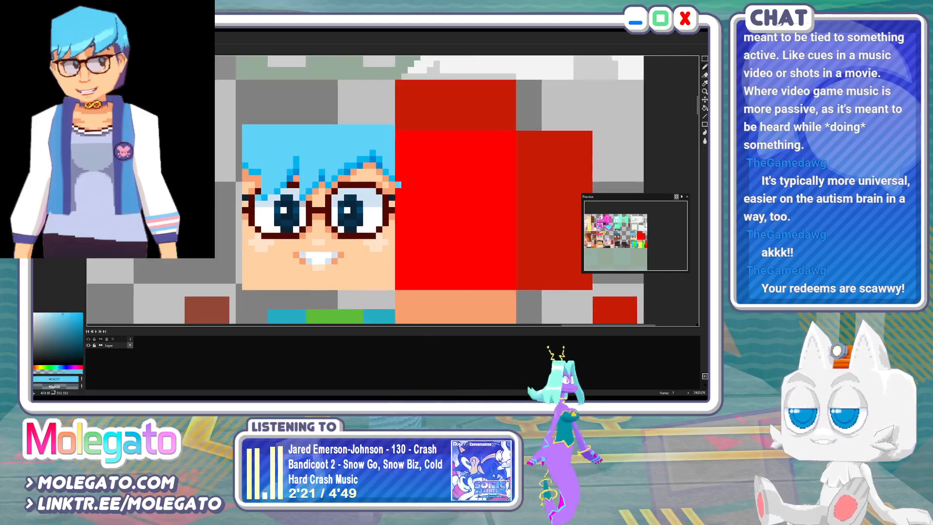
drag(399, 185, 412, 197)
mouse_move(411, 197)
mouse_down()
mouse_move(430, 179)
mouse_move(455, 197)
mouse_up()
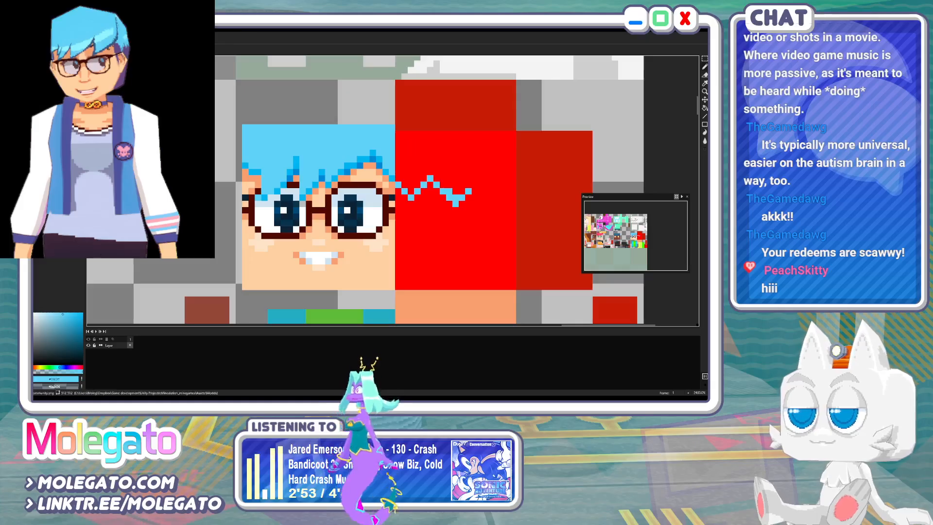
Continue the zigzag hairline to the far edge of the bright red panel and fill the area above it with light blue
key(ctrl+Tab)
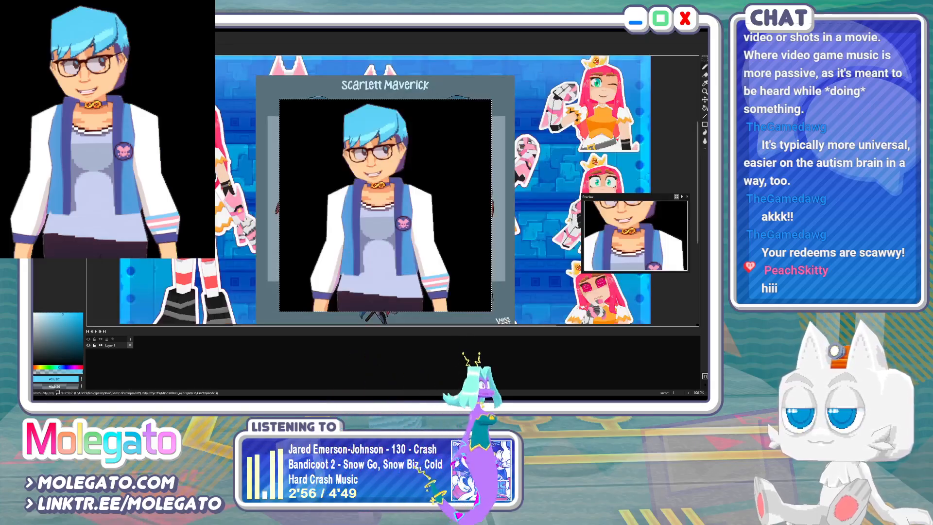
key(ctrl+Tab)
drag(469, 191, 481, 178)
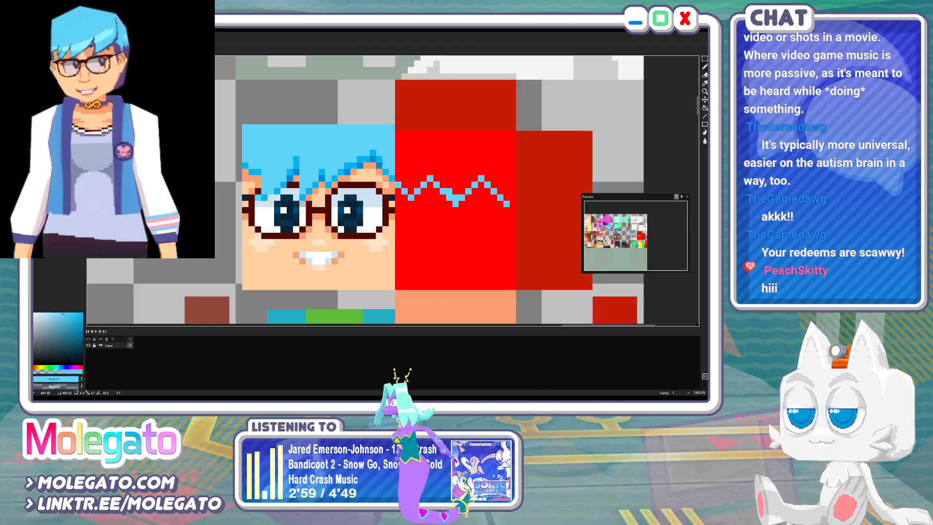
drag(488, 185, 513, 204)
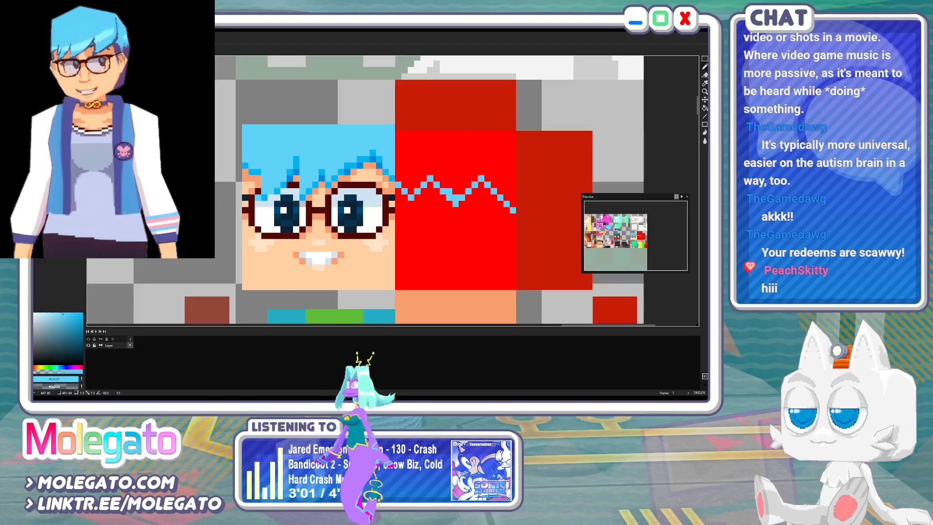
click(431, 149)
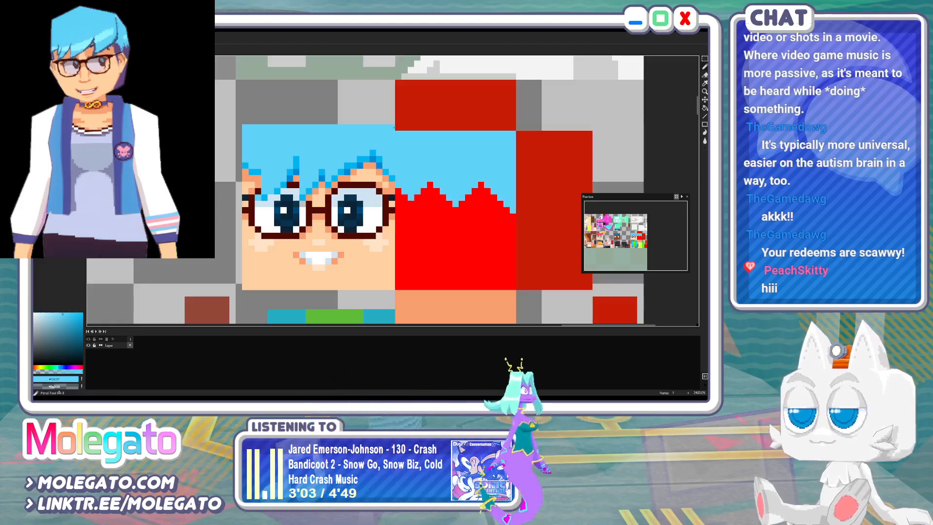
Shade the zigzag hair edge on the side panel with darker blue pixels and save the texture
middle_drag(449, 161, 395, 164)
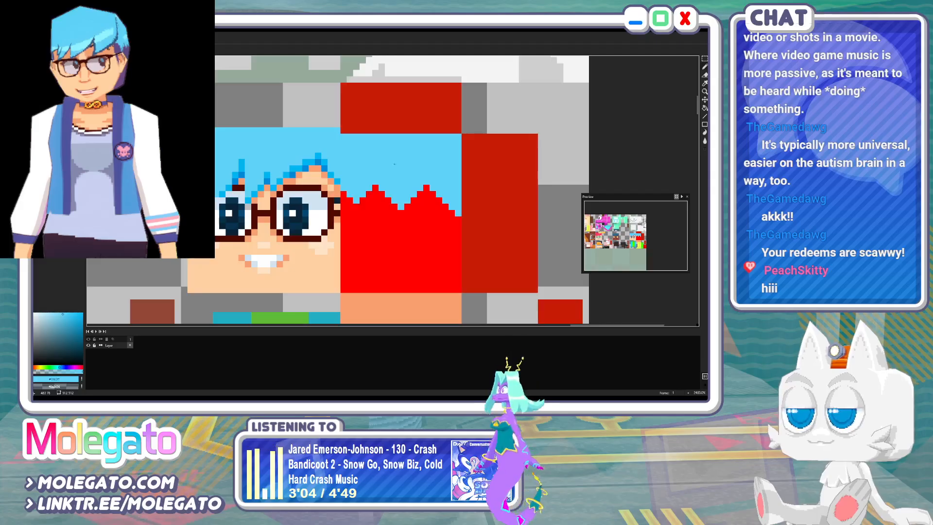
key(ctrl+s)
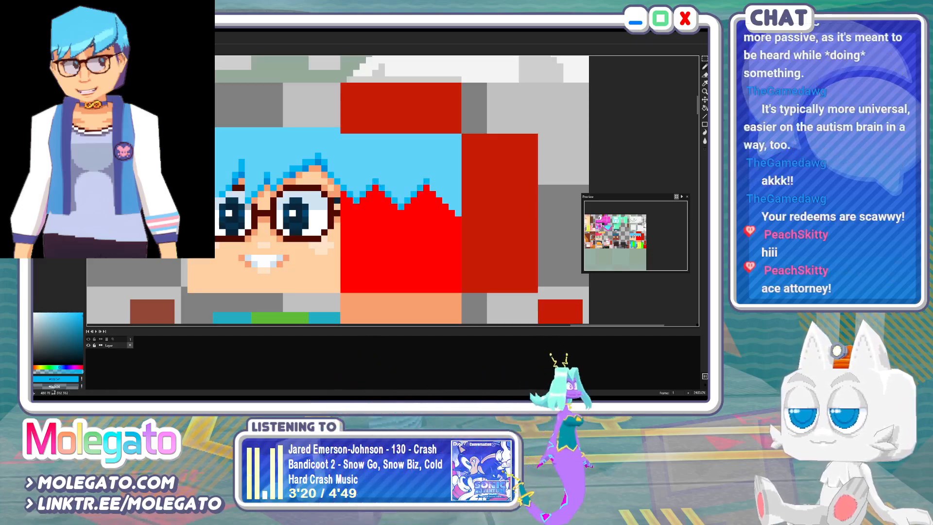
Extend the light blue zigzag hairline across the adjoining dark red head panel and fill the area above it
alt+click(458, 201)
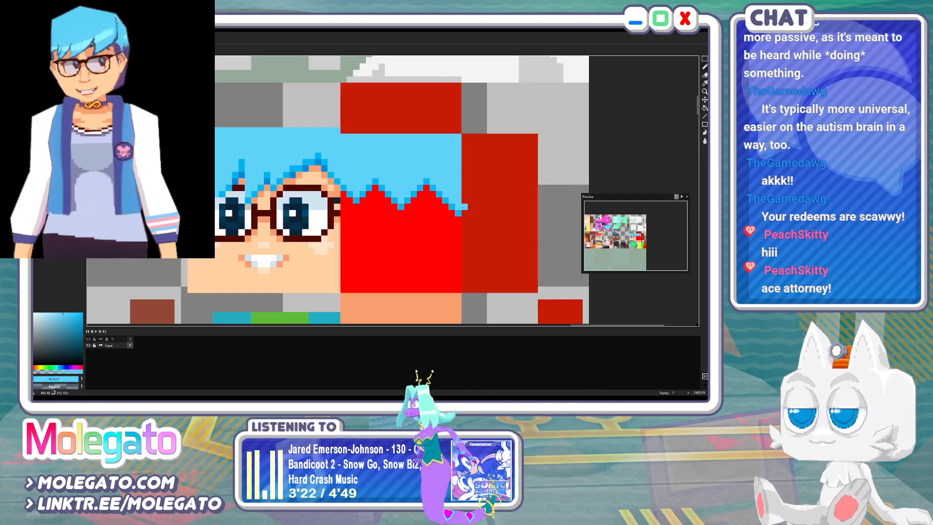
mouse_move(464, 207)
mouse_down()
mouse_move(484, 195)
mouse_move(477, 188)
mouse_move(503, 207)
mouse_move(516, 188)
mouse_move(535, 201)
mouse_up()
key(g)
click(520, 170)
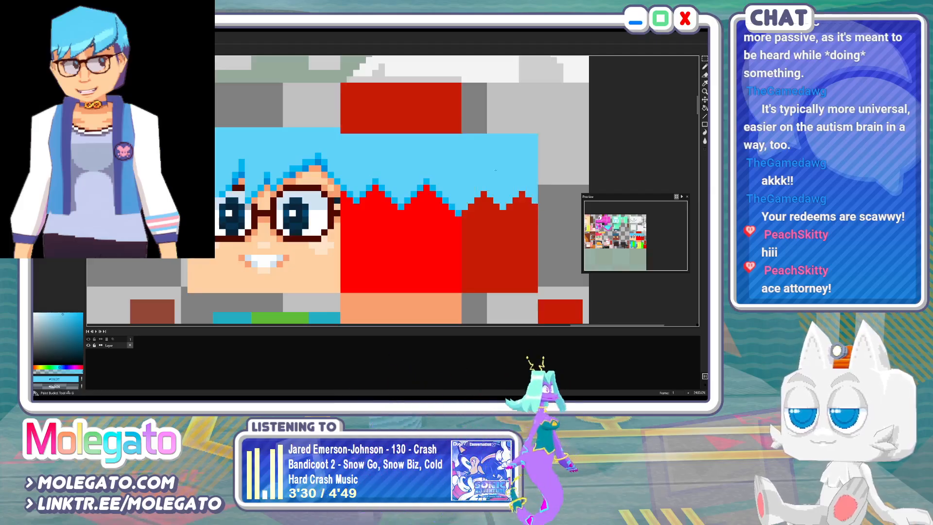
Shade the hair tips on the dark red head panel with darker blue and save Community.png
key(b)
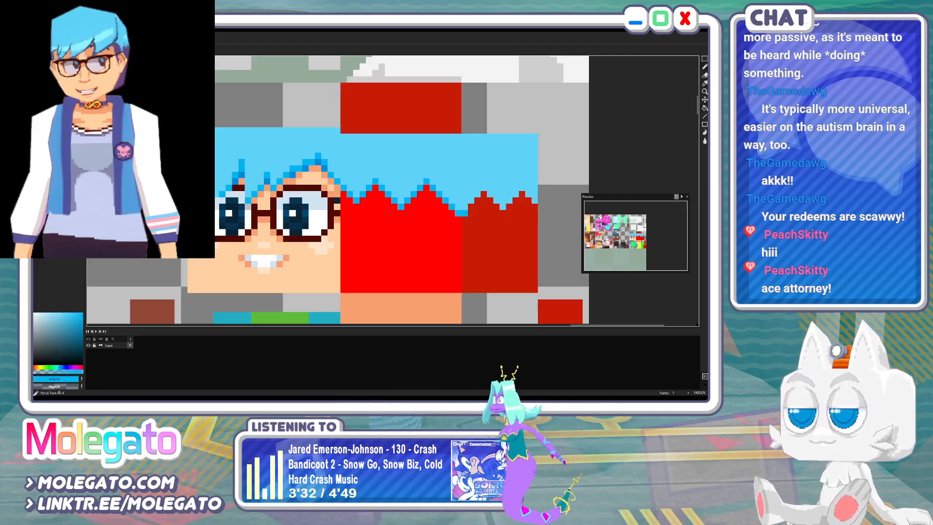
drag(465, 206, 490, 187)
key(ctrl+z)
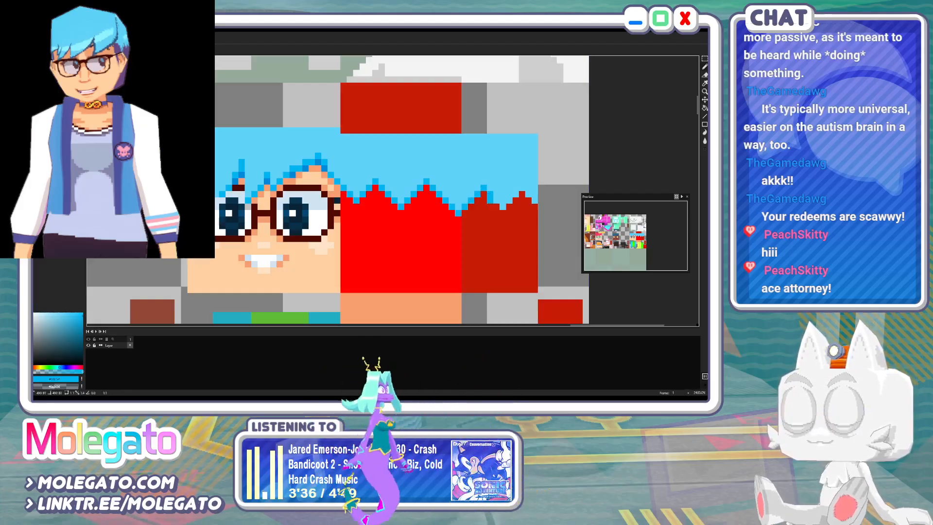
drag(509, 201, 522, 188)
drag(522, 188, 529, 199)
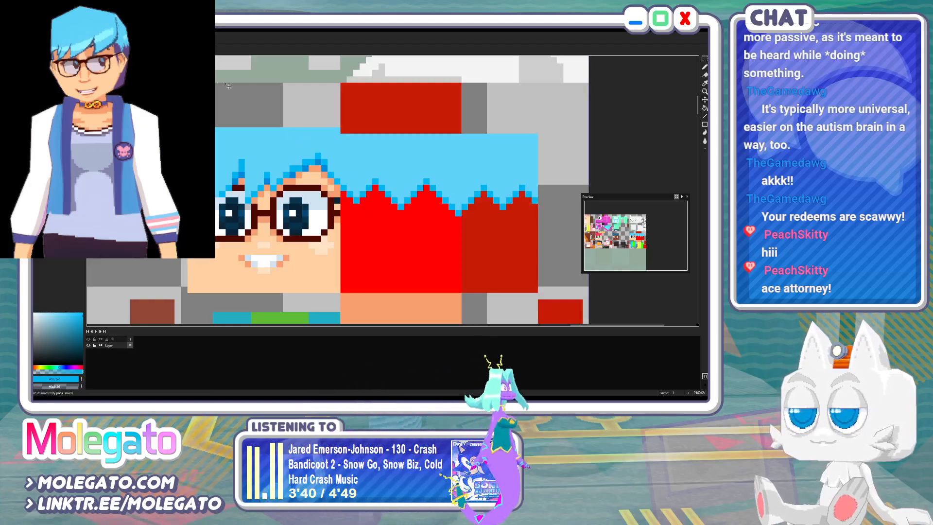
Sample the purple hair colour from the character reference and fill the bright red side-of-head panel with the face's skin tone
click(110, 41)
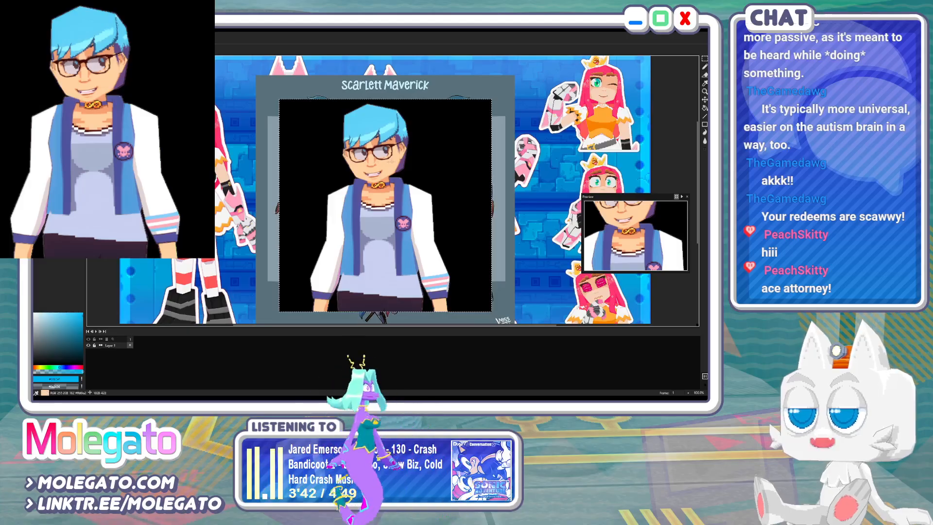
alt+click(402, 167)
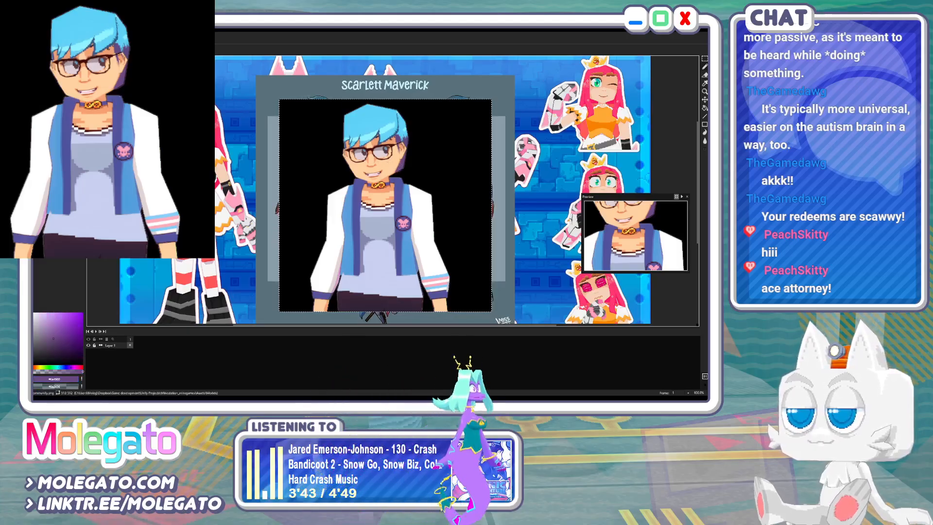
click(73, 41)
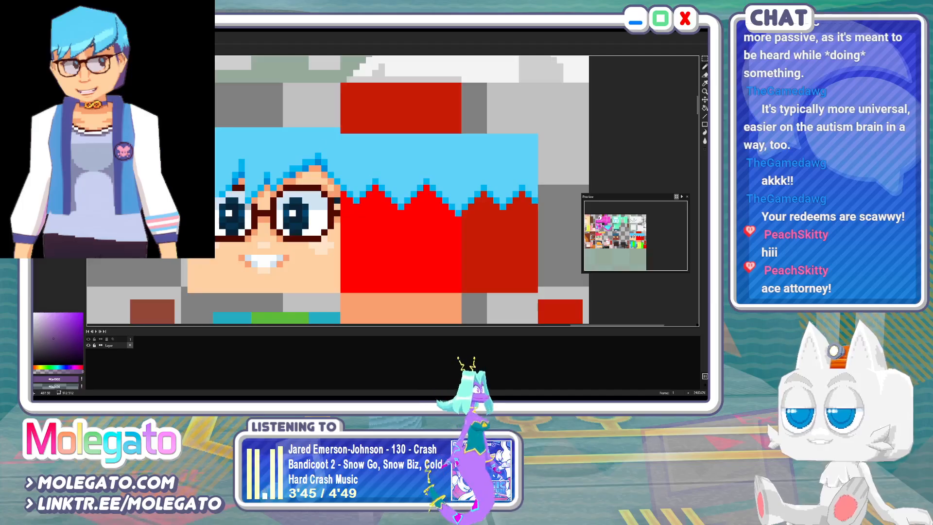
click(110, 41)
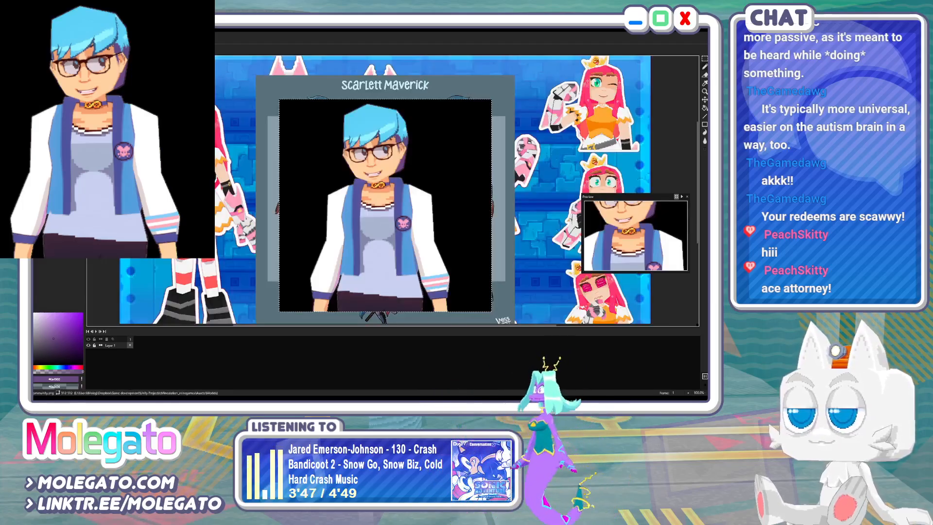
click(73, 40)
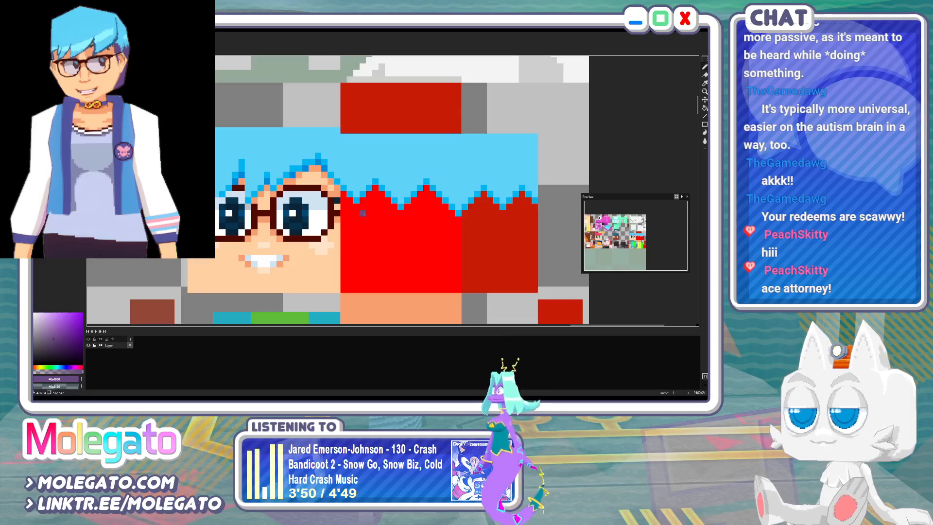
click(380, 264)
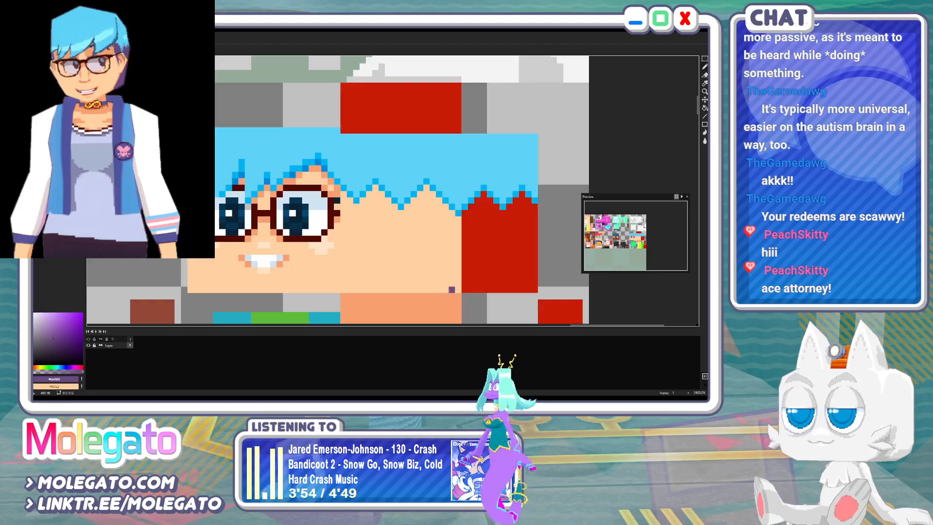
Outline the lower hair area on the side panel in purple, and fill it and the adjoining dark red panel with purple
mouse_move(406, 273)
mouse_down()
mouse_move(414, 289)
mouse_move(394, 265)
mouse_move(386, 205)
mouse_up()
click(392, 260)
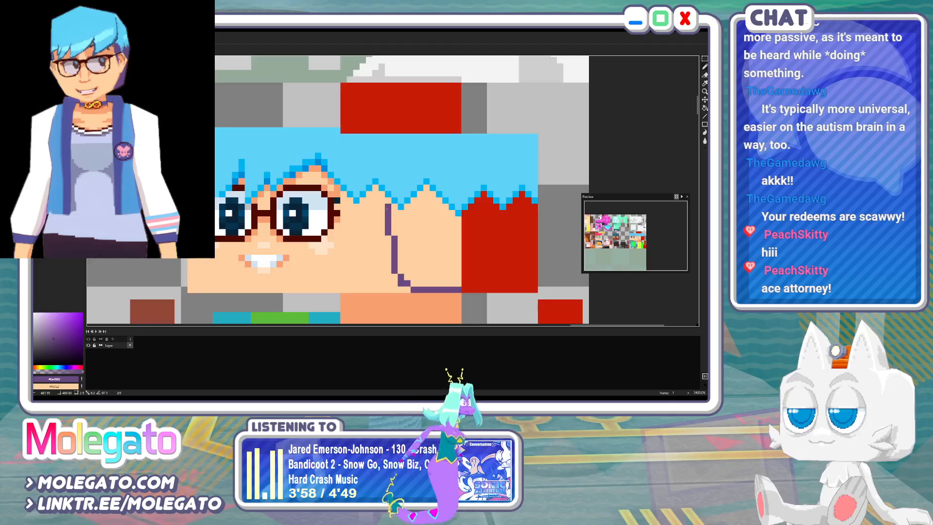
click(398, 207)
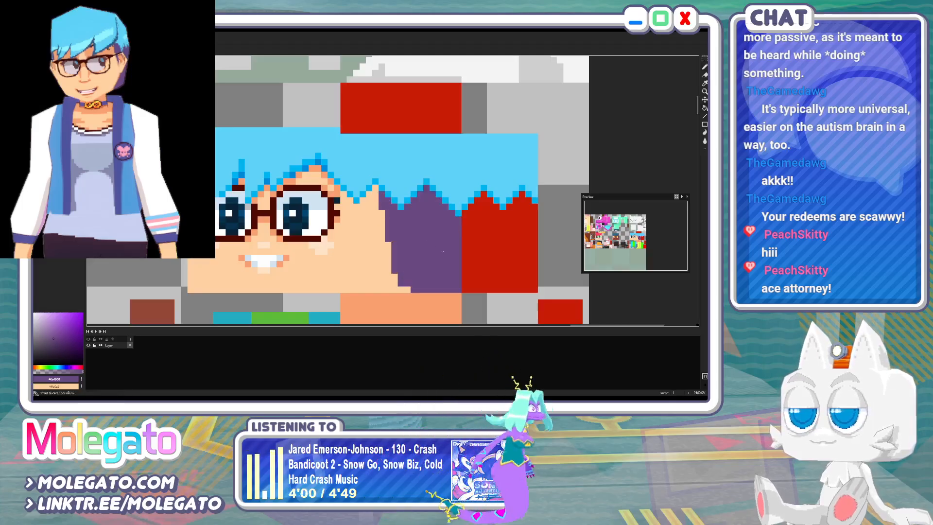
click(476, 258)
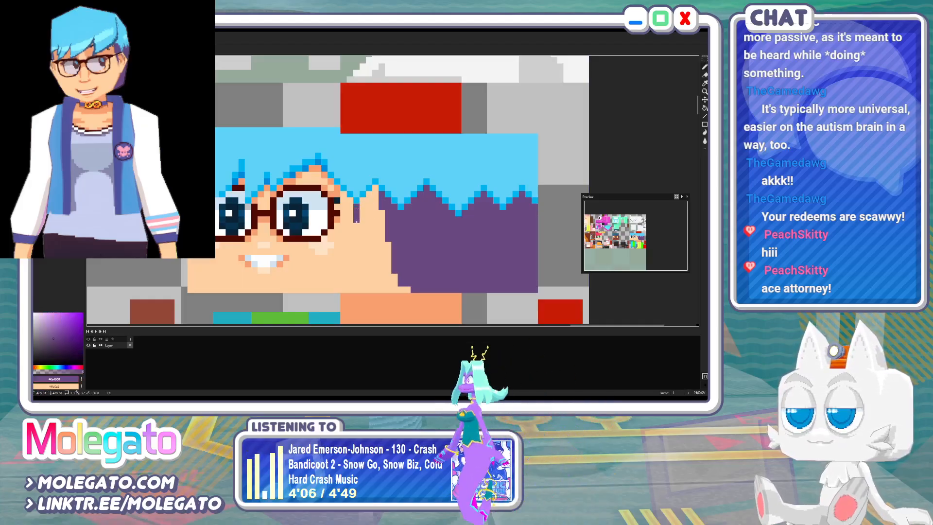
Carve the ear shape out of the purple hair with skin-tone pixels and round off the purple hair edge beneath it
alt+click(371, 196)
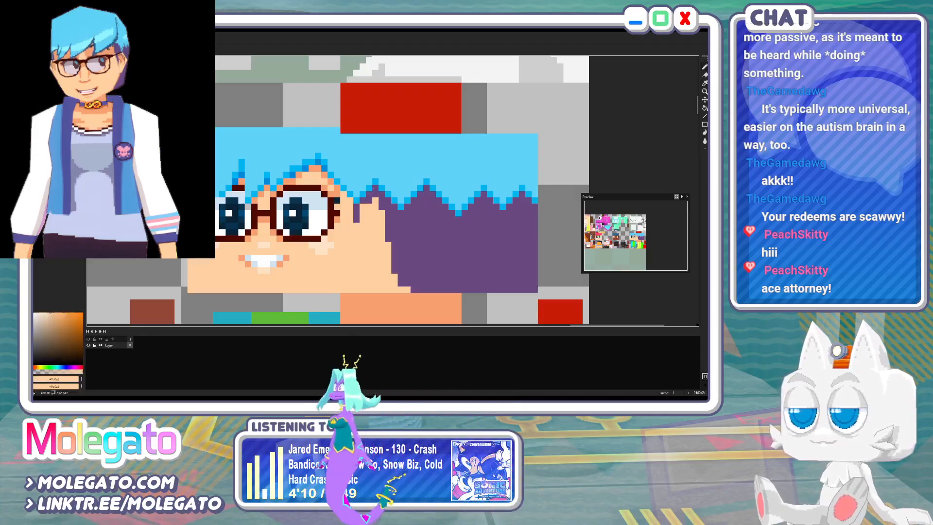
click(389, 201)
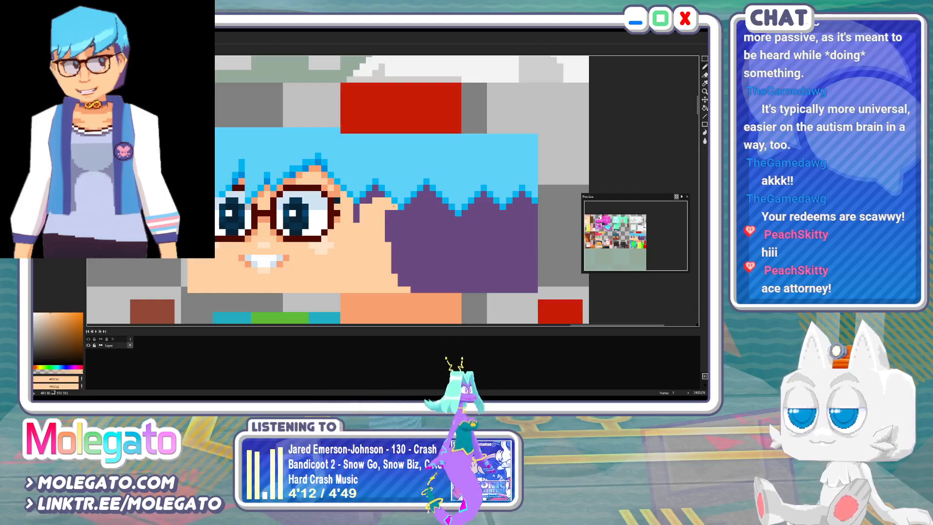
drag(395, 223, 395, 233)
click(388, 232)
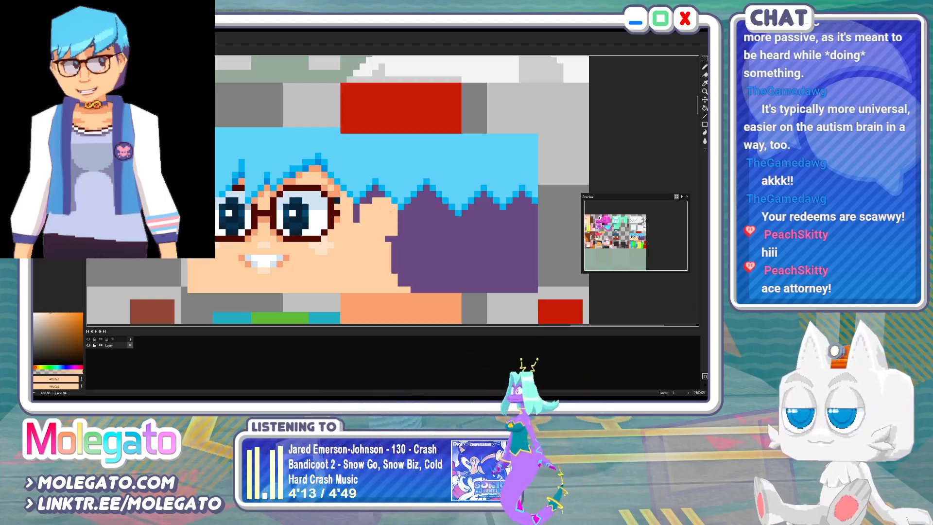
alt+click(400, 249)
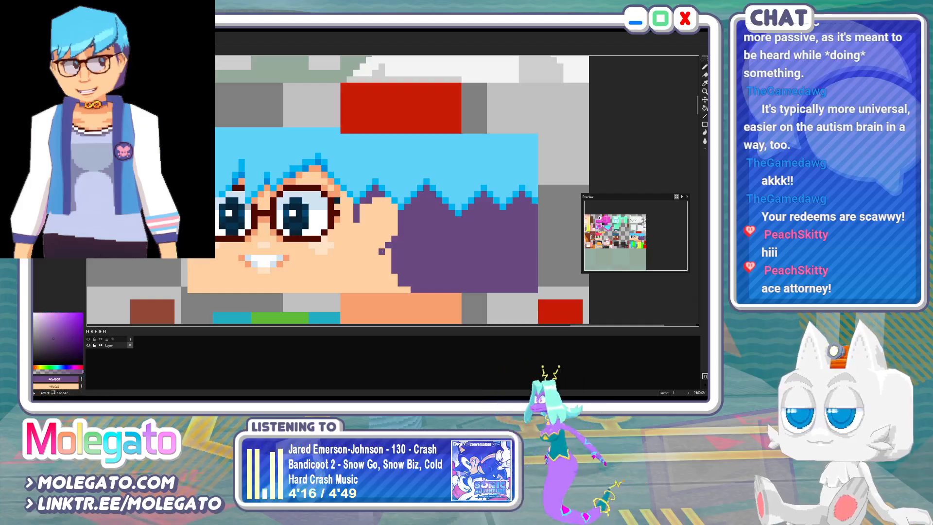
drag(382, 252, 390, 267)
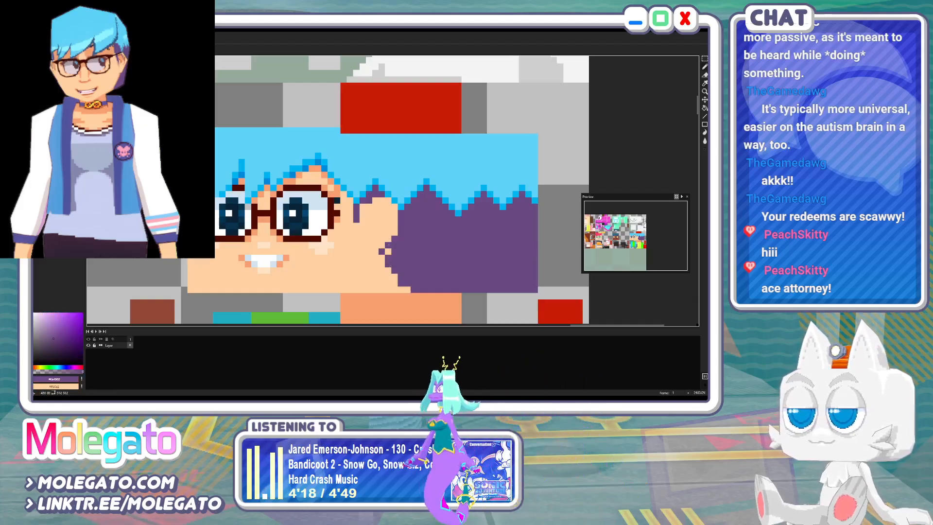
click(388, 251)
Shade the ear and the skin along the lower purple hair edge with the darker orange skin tone, and save Community.png
alt+click(337, 194)
click(382, 251)
key(ctrl+s)
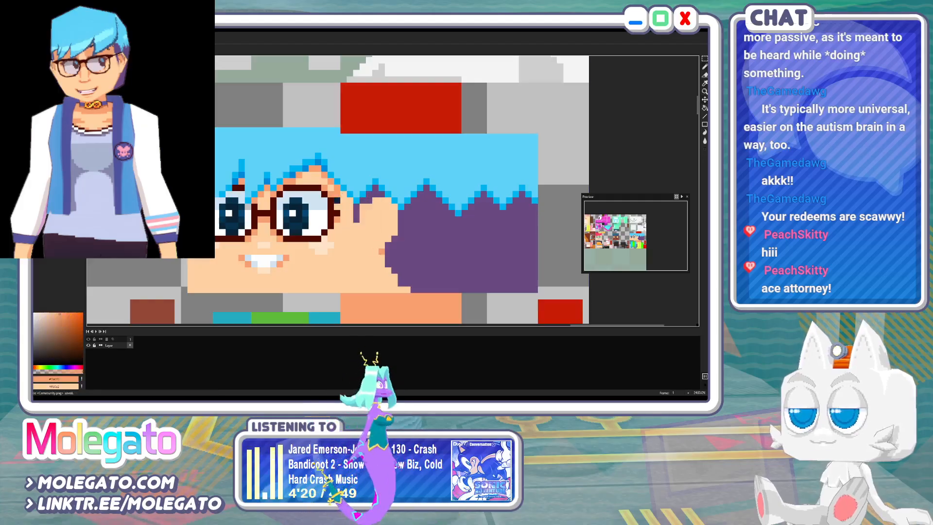
drag(381, 245, 395, 233)
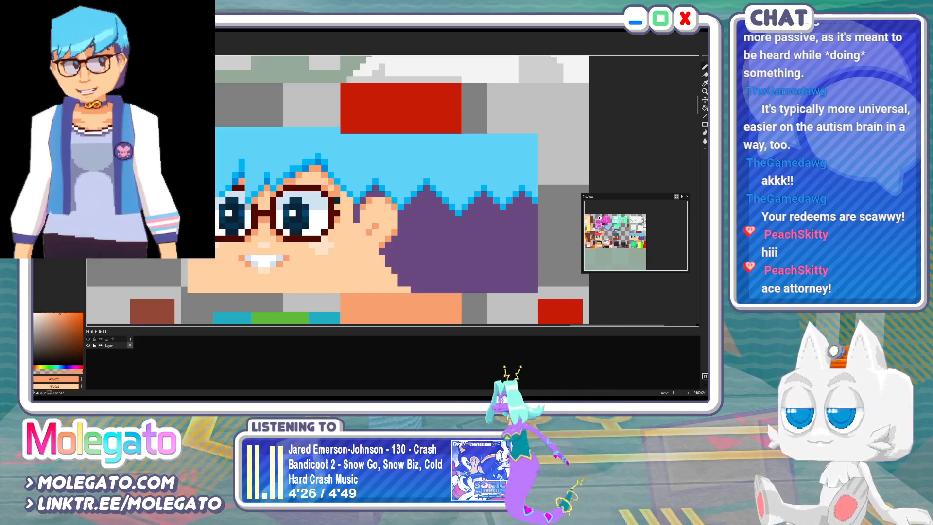
click(369, 220)
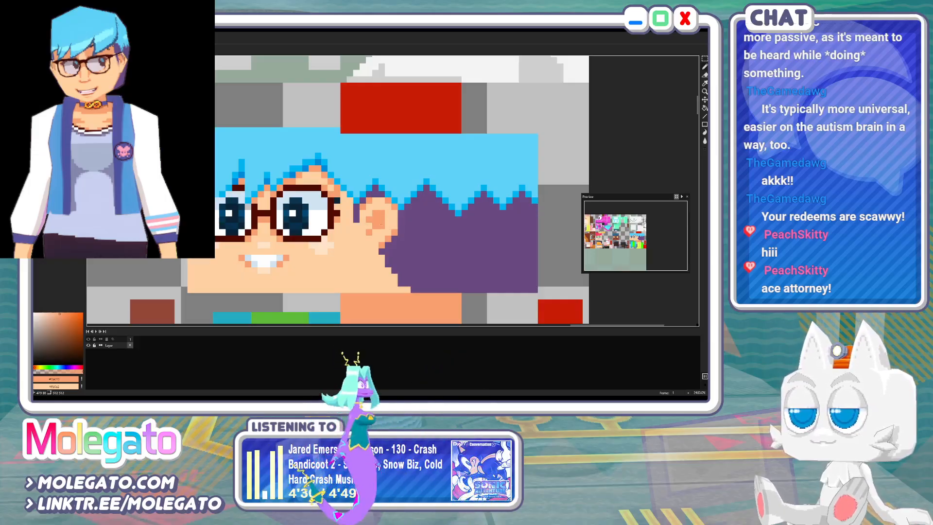
key(ctrl+s)
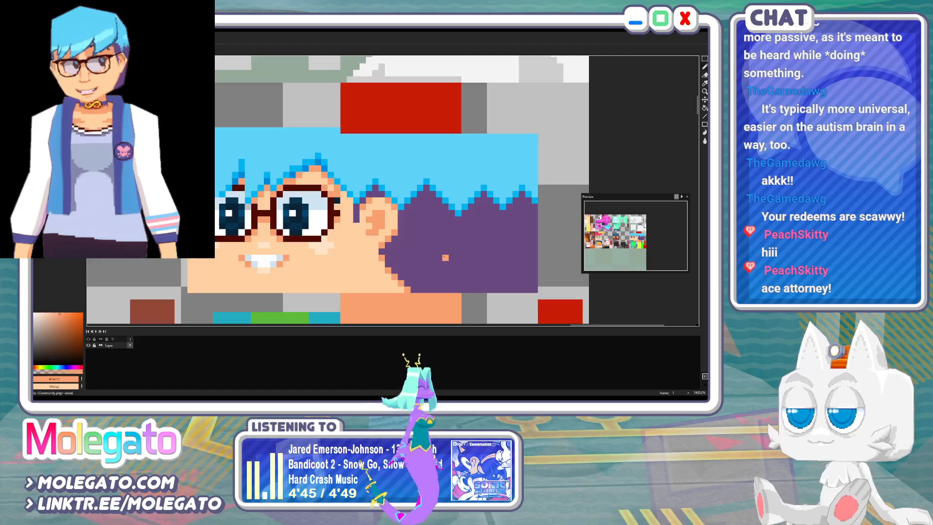
key(ctrl+s)
Switch to Blender, reload Community.png and orbit the character to check the hair and ear on the head
scroll(445, 258, down, 1)
middle_drag(420, 241, 406, 260)
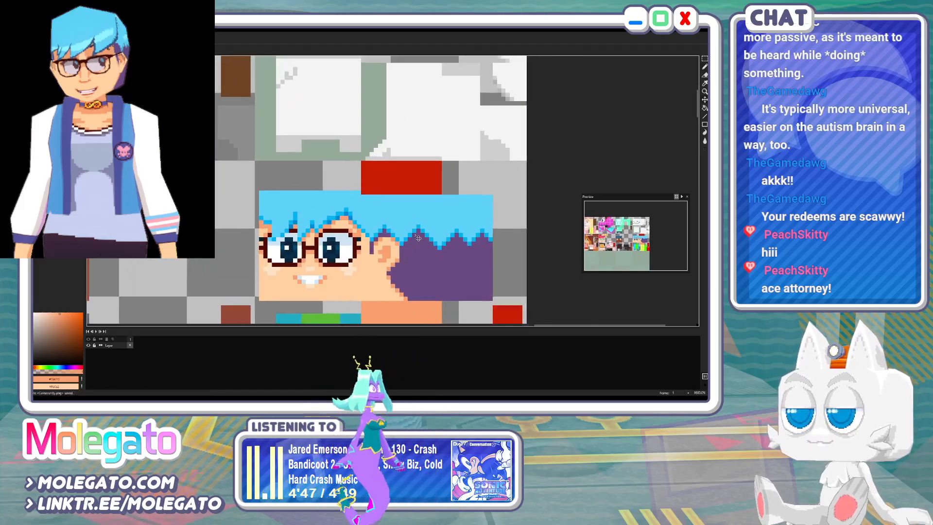
key(alt+Tab)
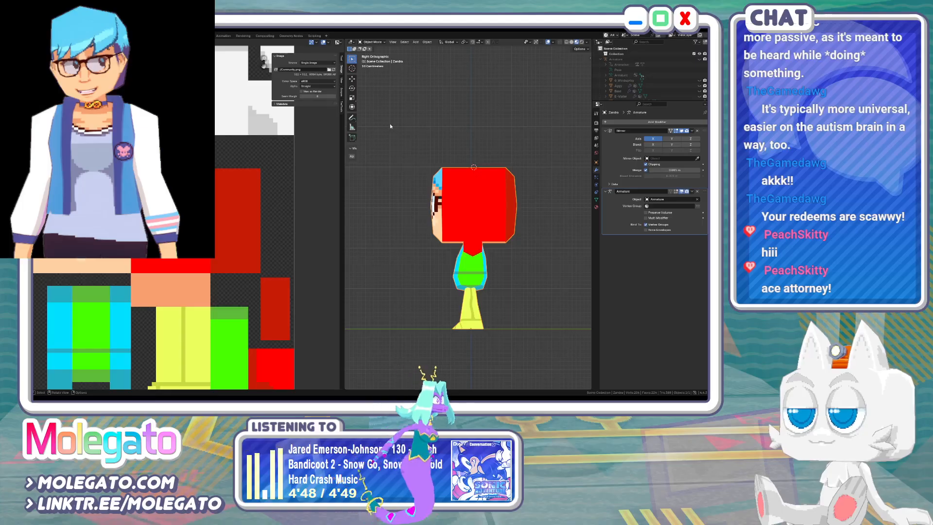
click(334, 70)
middle_drag(447, 225, 479, 234)
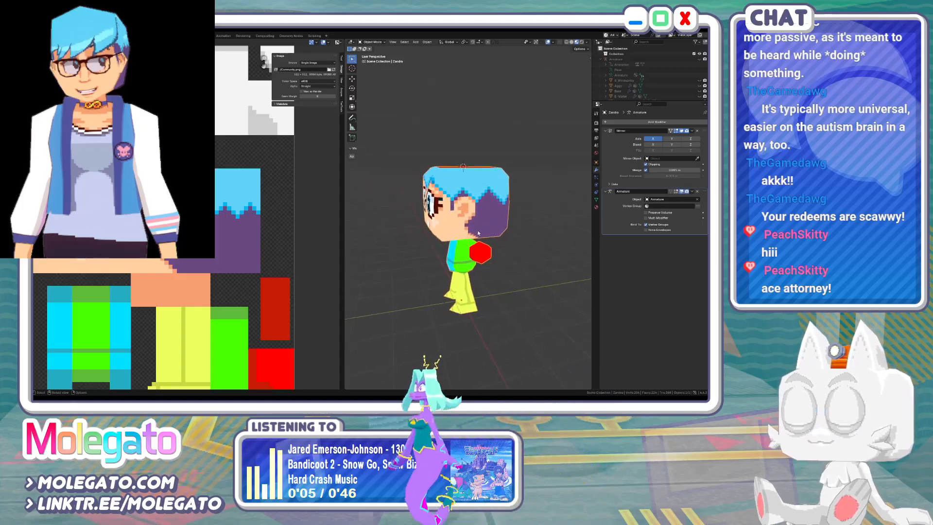
Return to the texture in the pixel editor, extend the dark red glasses arm to the ear with its tip behind it, and save
key(alt+Tab)
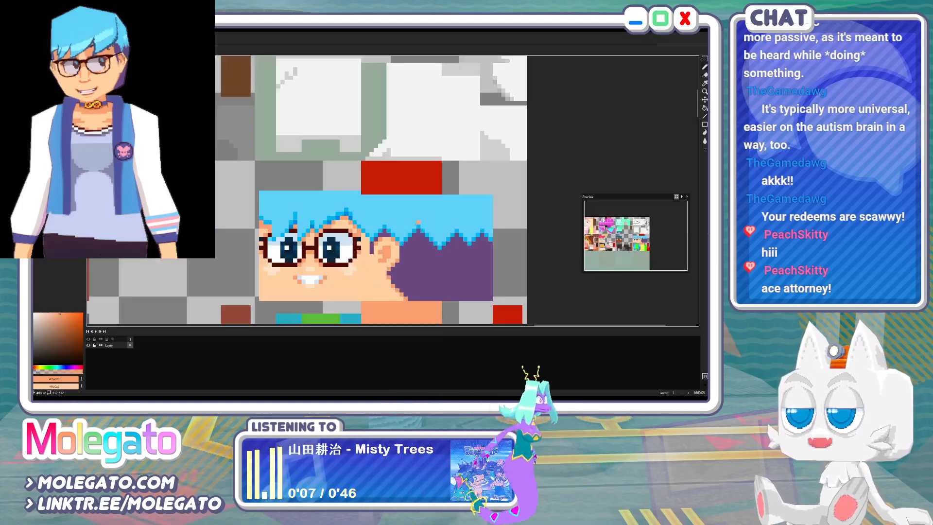
scroll(389, 242, up, 1)
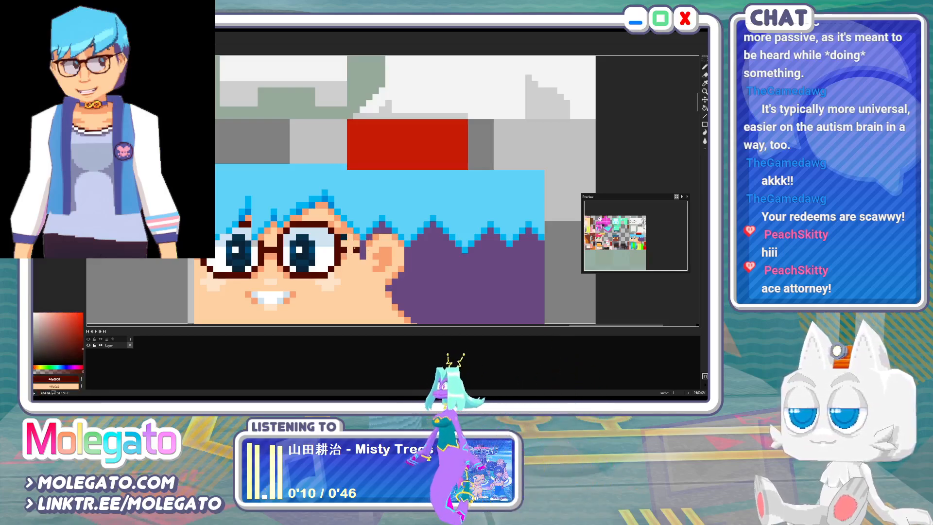
drag(350, 249, 362, 249)
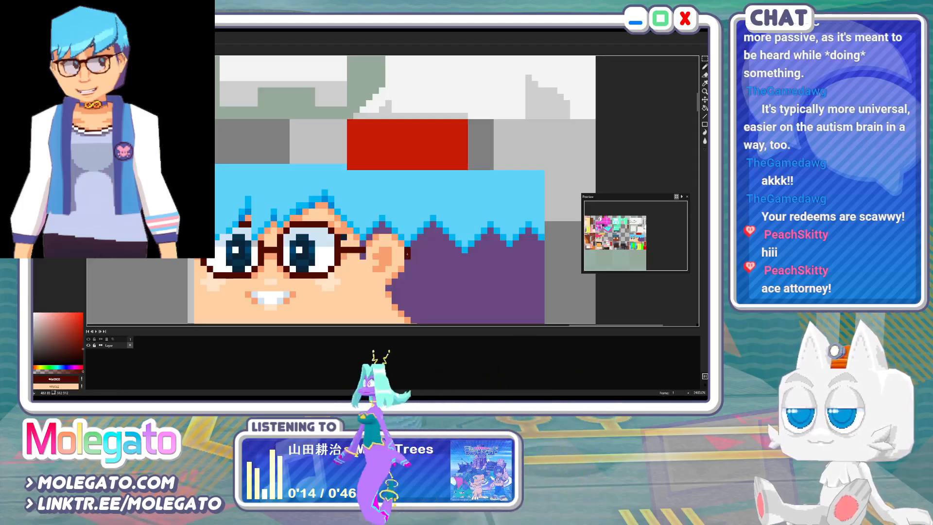
key(ctrl+s)
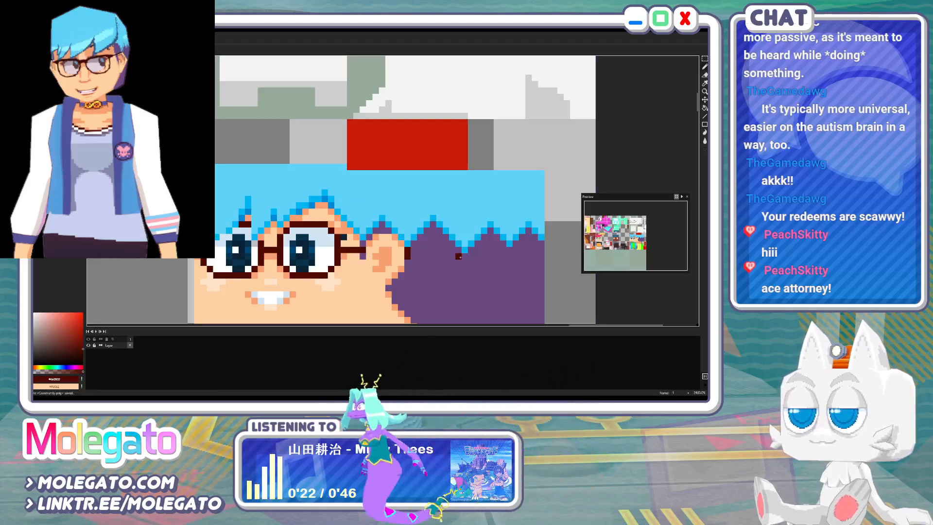
key(ctrl+s)
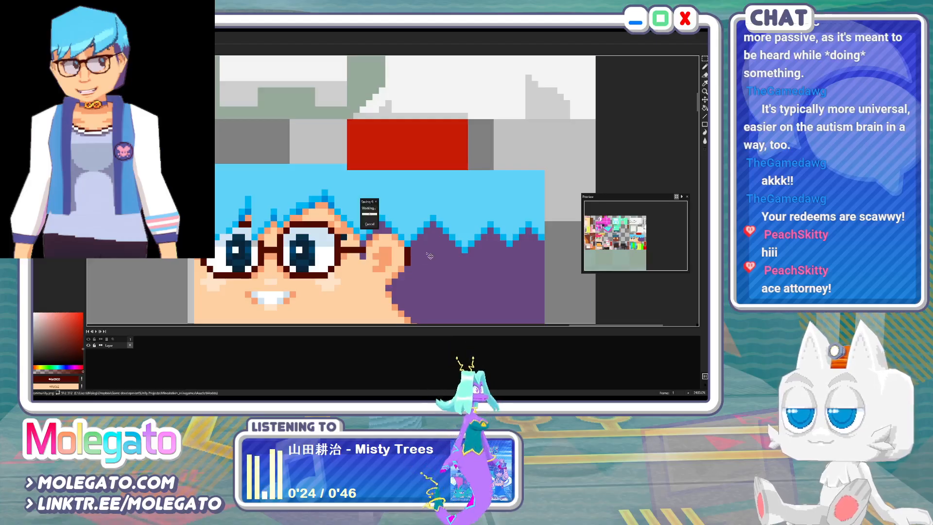
Shade the purple hair along the zigzag boundary and behind the ear with a darker purple, and save the texture
alt+click(427, 288)
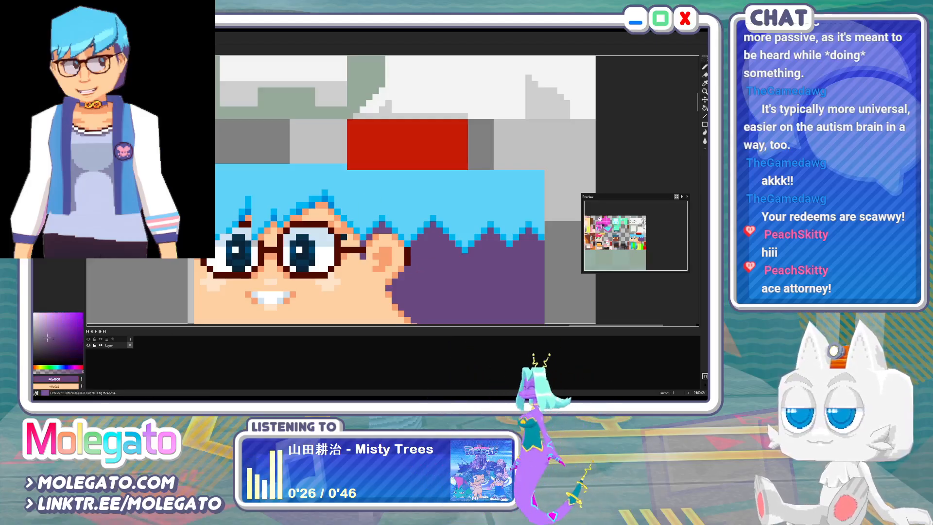
scroll(341, 286, down, 3)
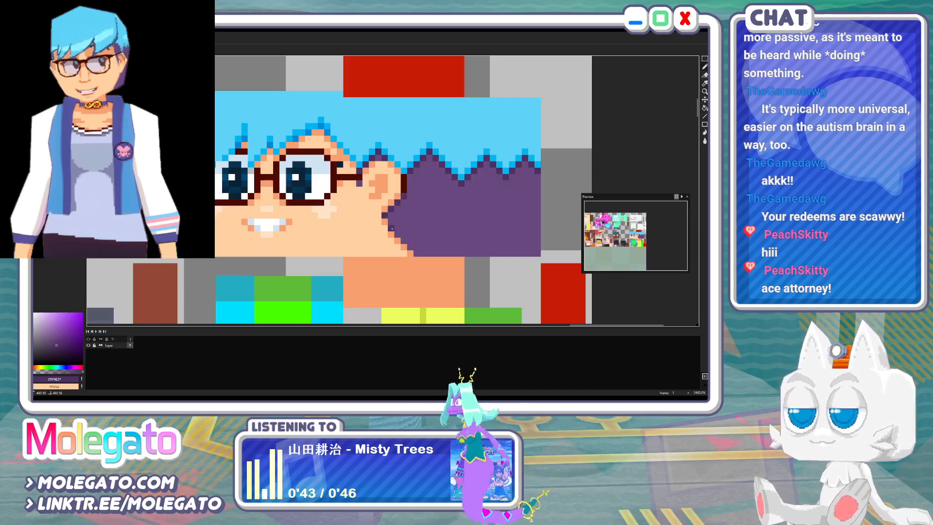
key(ctrl+s)
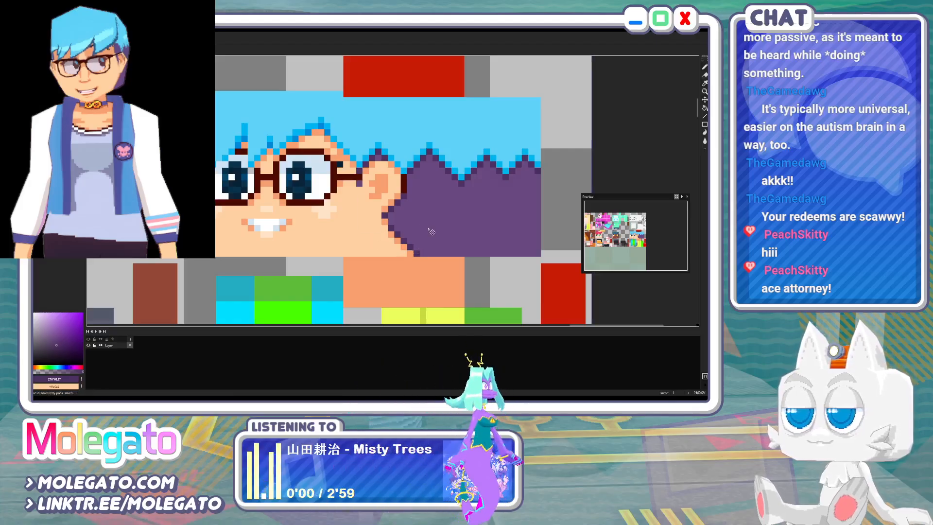
Fill the red top-of-head panel with light blue, add paler blue highlight pixels above the fringe, and save Community.png
middle_drag(429, 229, 430, 252)
alt+click(408, 141)
key(g)
click(407, 106)
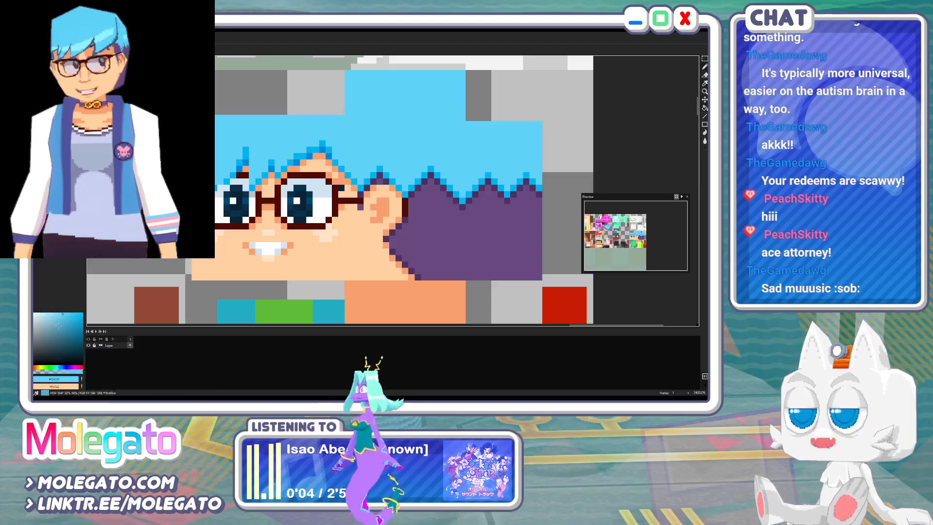
click(54, 314)
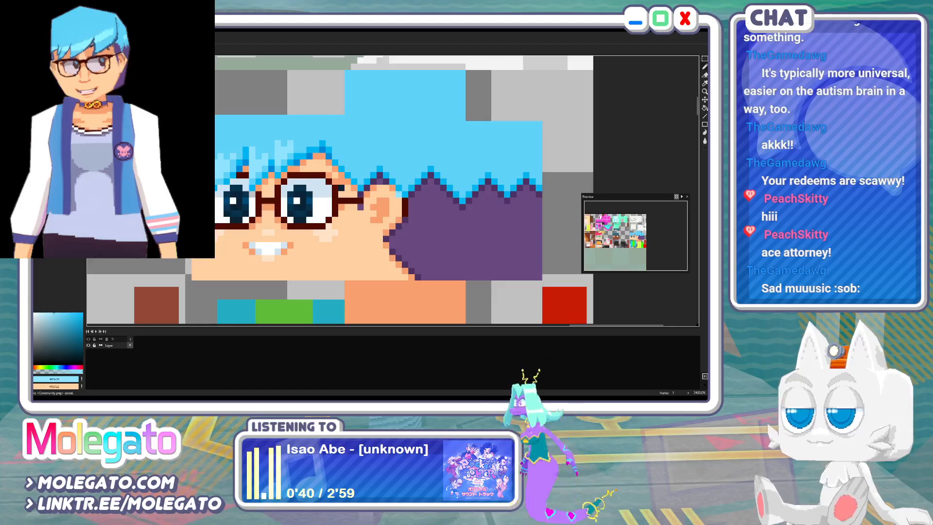
key(ctrl+s)
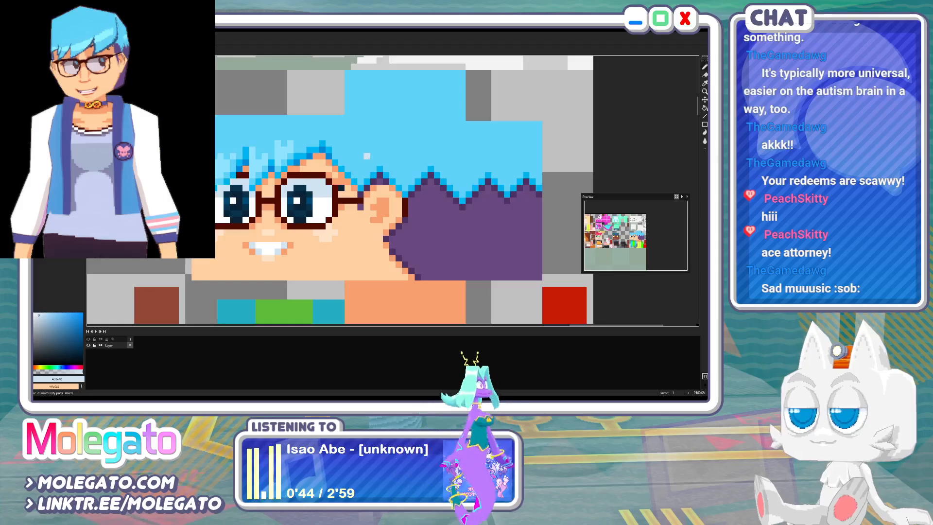
Reload the saved texture in Blender and orbit around the character to inspect the side and back of the head
key(alt+Tab)
click(335, 71)
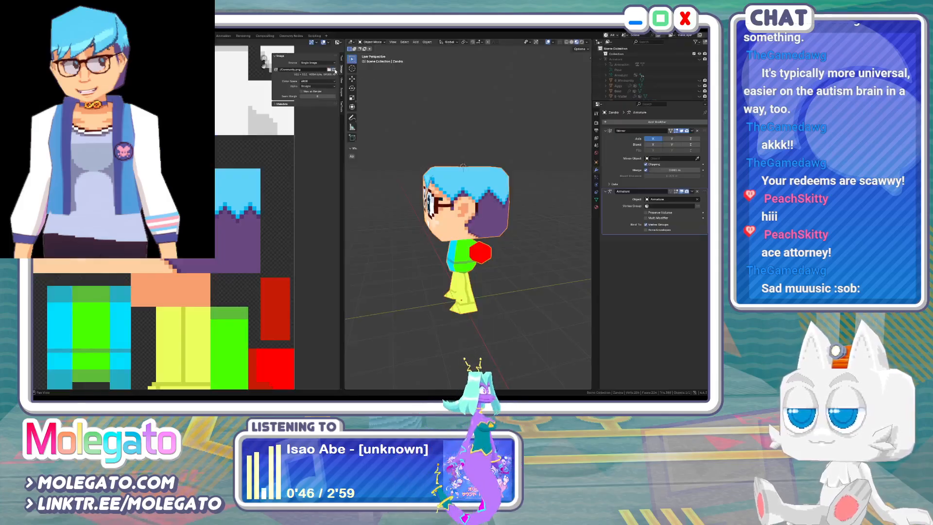
middle_drag(445, 192, 434, 231)
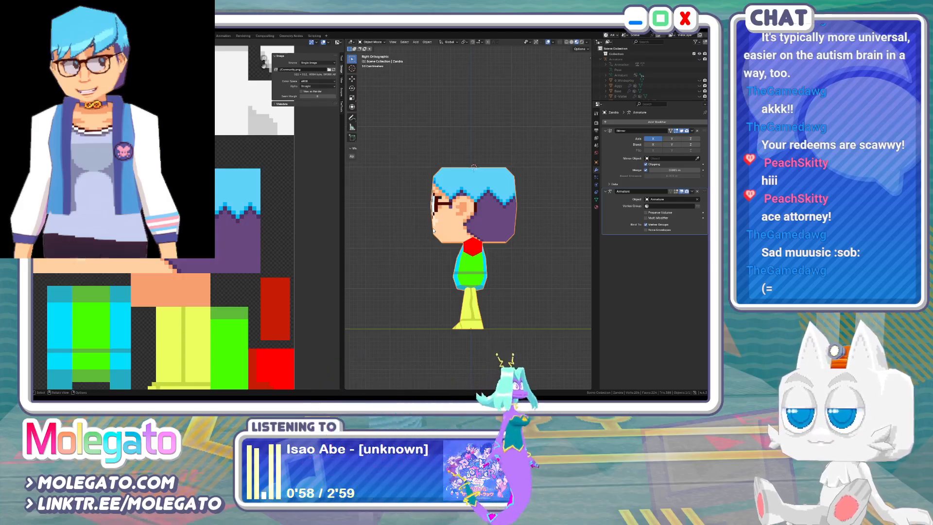
middle_drag(489, 235, 436, 209)
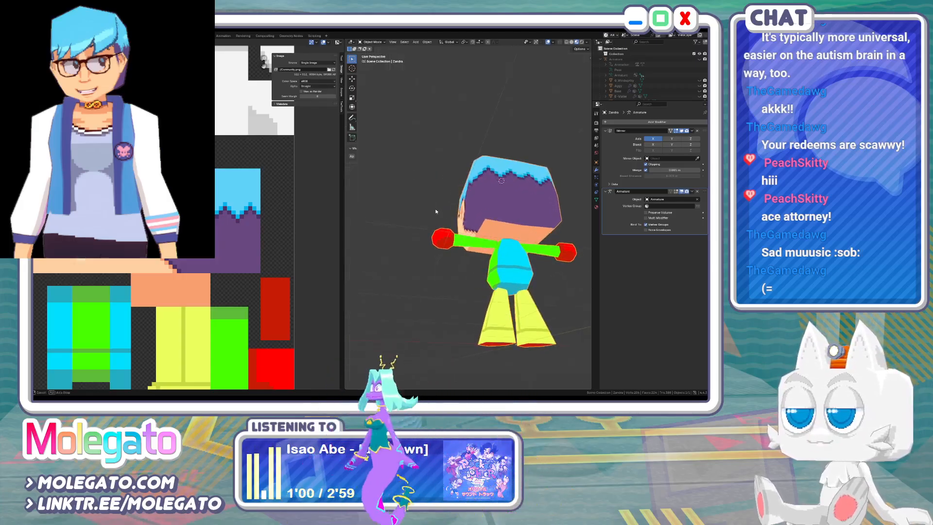
View the model from the side, return to the texture in the pixel editor, fill the rear part of the neck with dark purple, and save
key(KP_3)
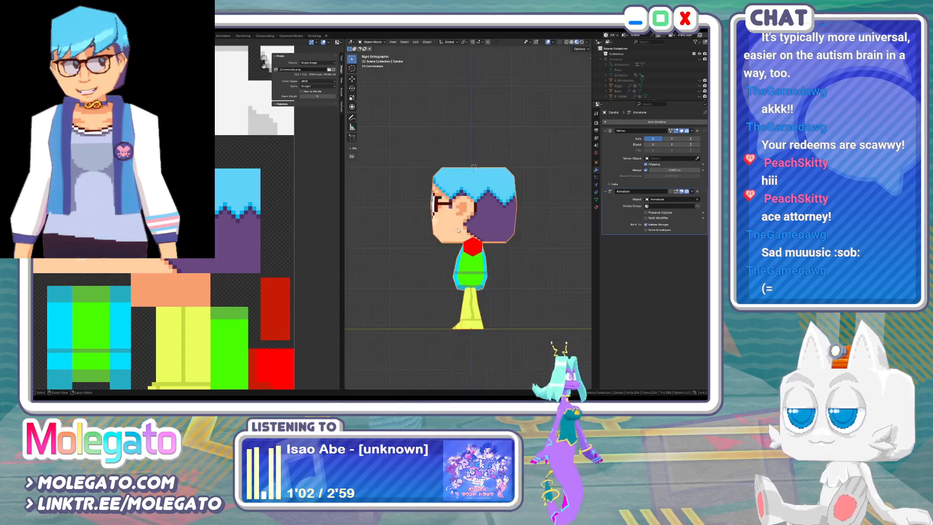
key(ctrl+s)
key(alt+Tab)
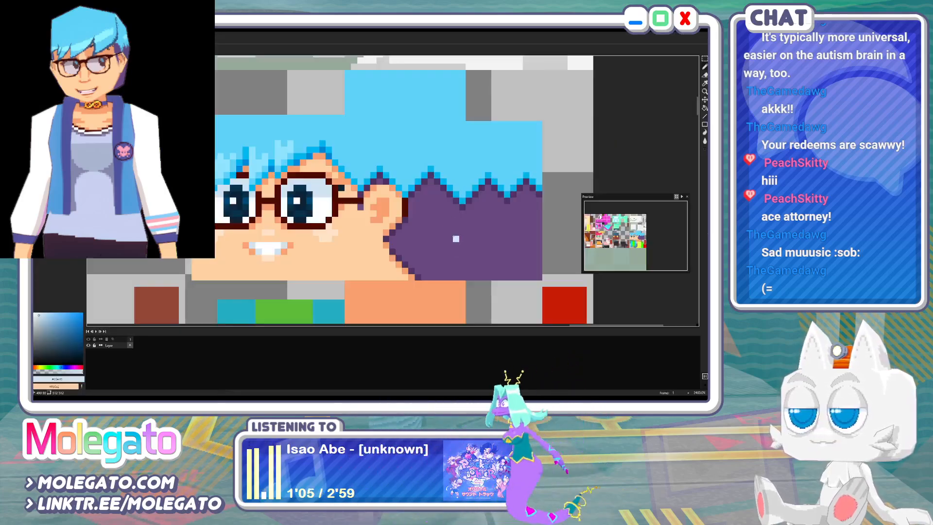
alt+click(383, 241)
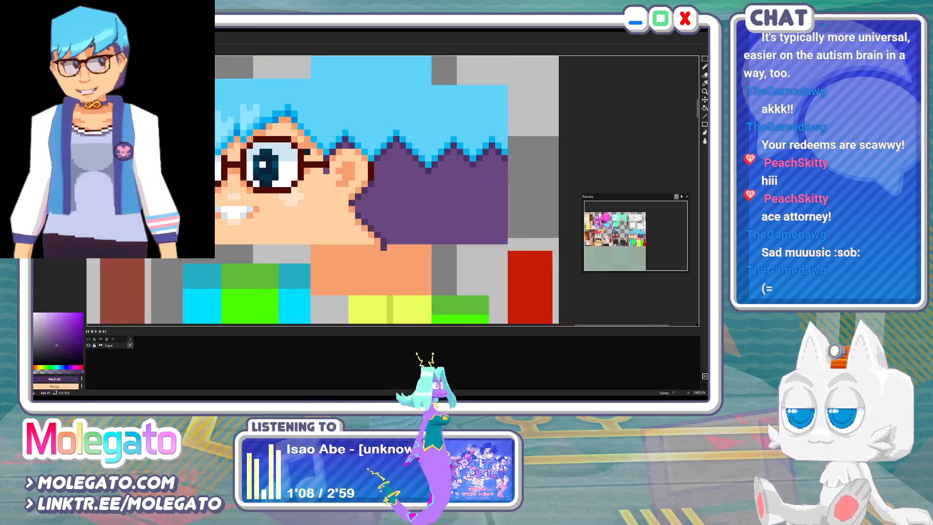
shift+click(384, 292)
key(g)
click(416, 265)
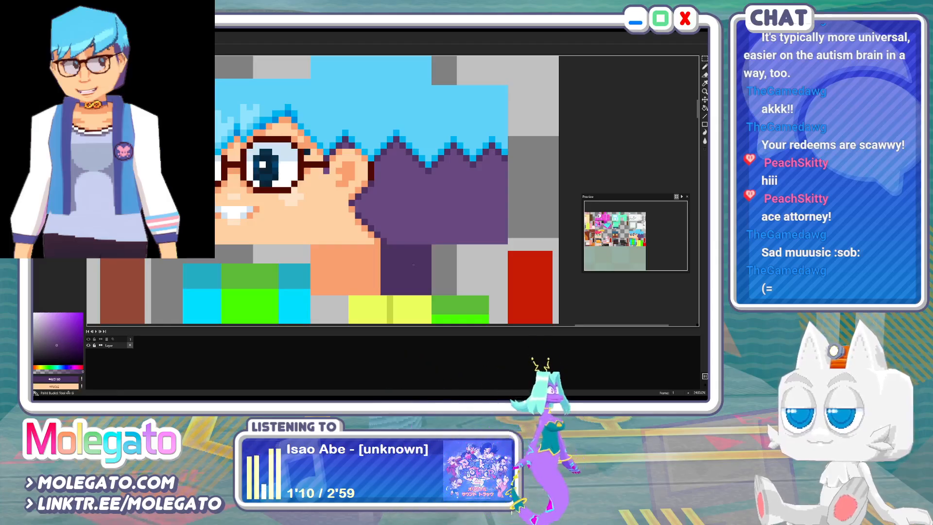
key(ctrl+s)
scroll(430, 221, down, 2)
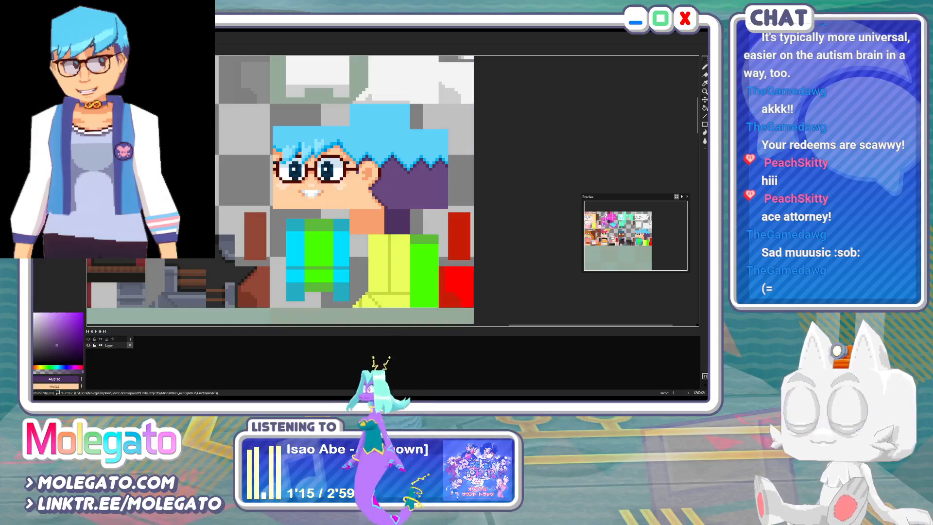
Sample the pale lavender shirt colour from the character reference and fill the torso's front edge with it as a vertical strip
click(117, 41)
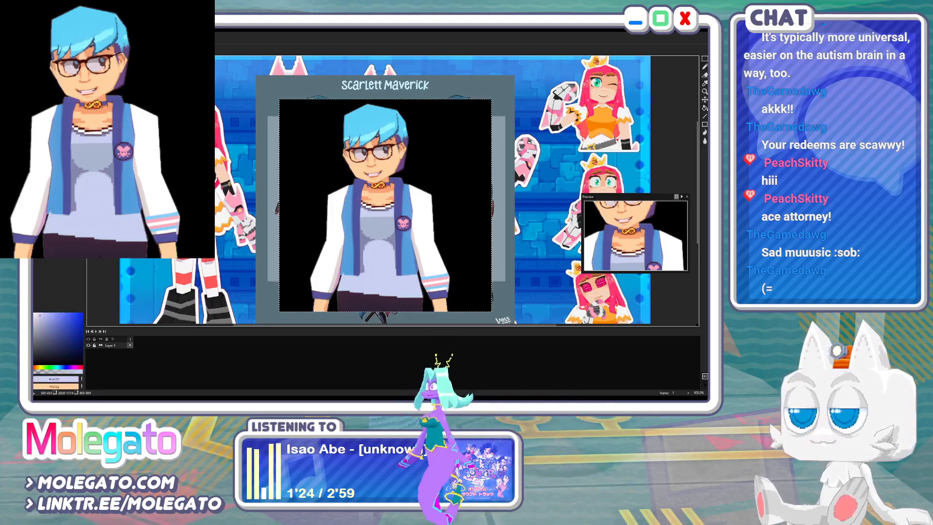
click(97, 41)
middle_drag(287, 227, 323, 191)
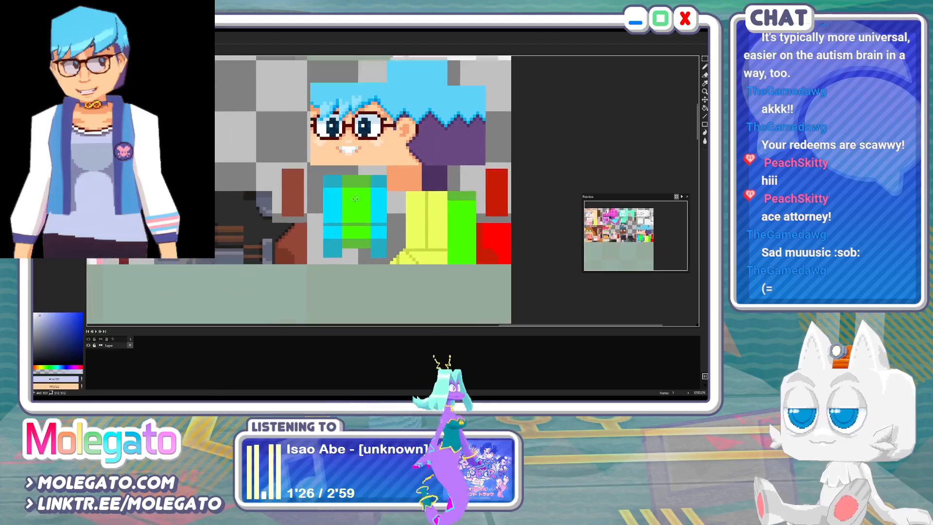
scroll(324, 191, up, 1)
drag(328, 186, 327, 229)
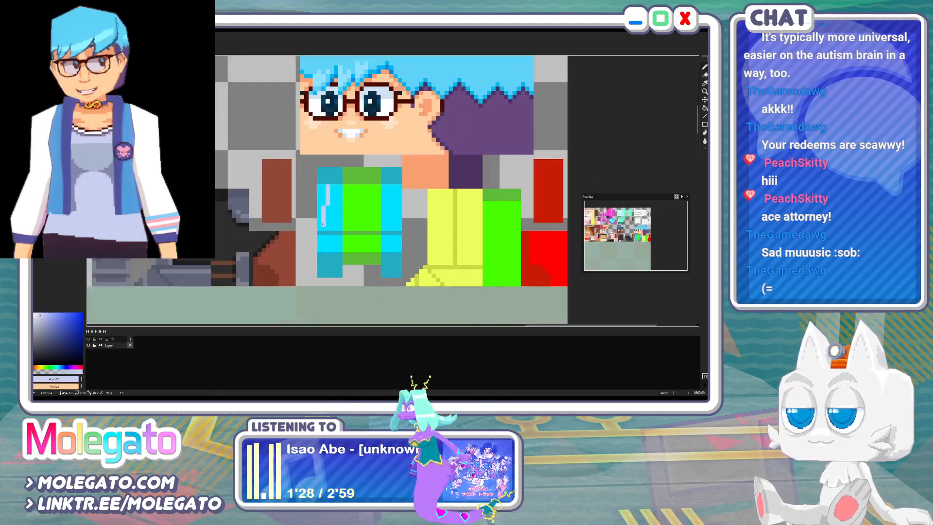
key(g)
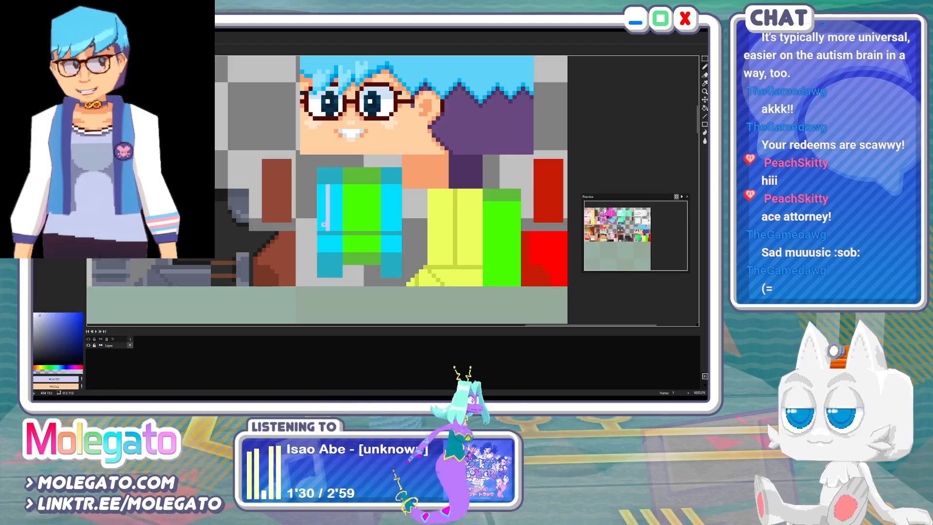
click(321, 214)
click(141, 41)
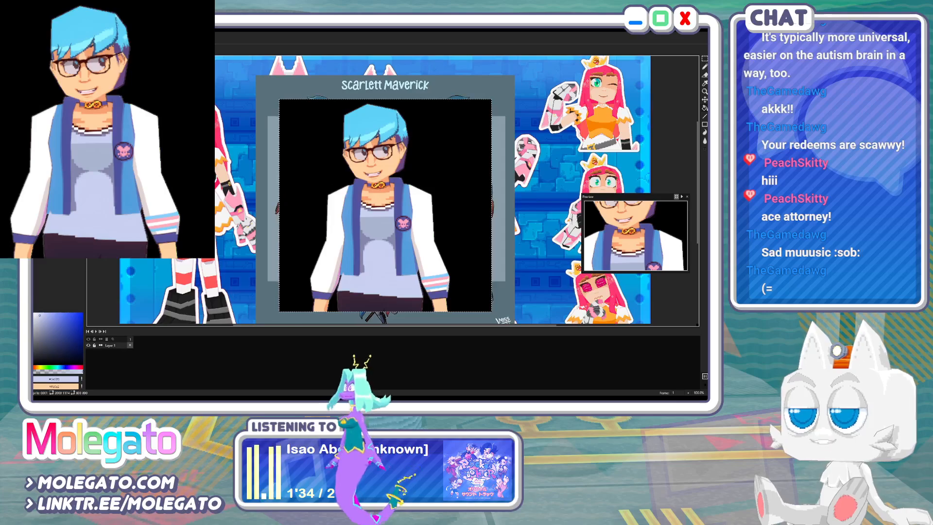
click(88, 41)
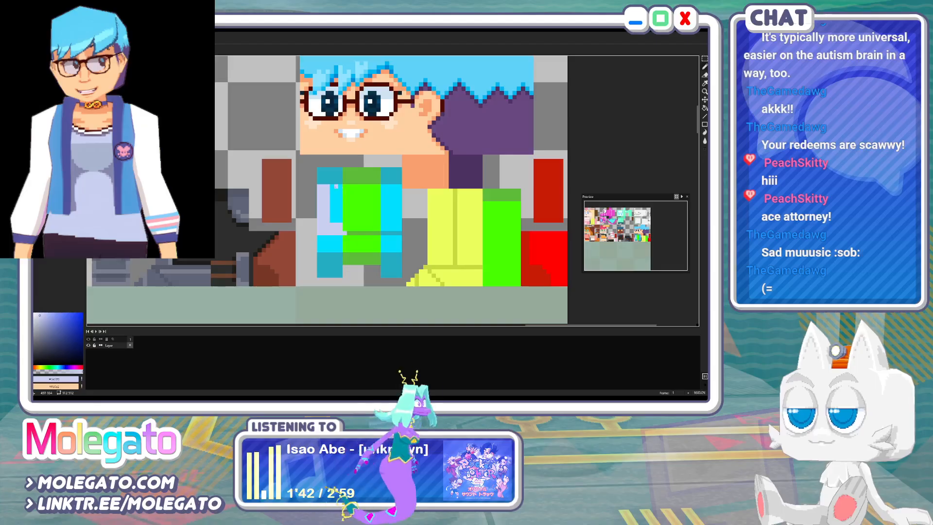
Sample the jacket's light blue from the character reference and fill the remaining cyan strip of the torso front with it
click(116, 40)
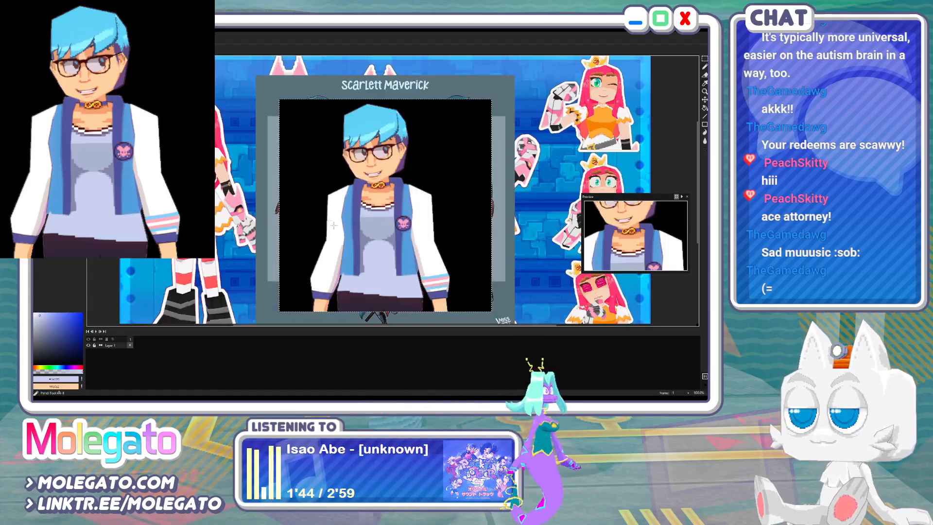
alt+click(346, 214)
click(73, 41)
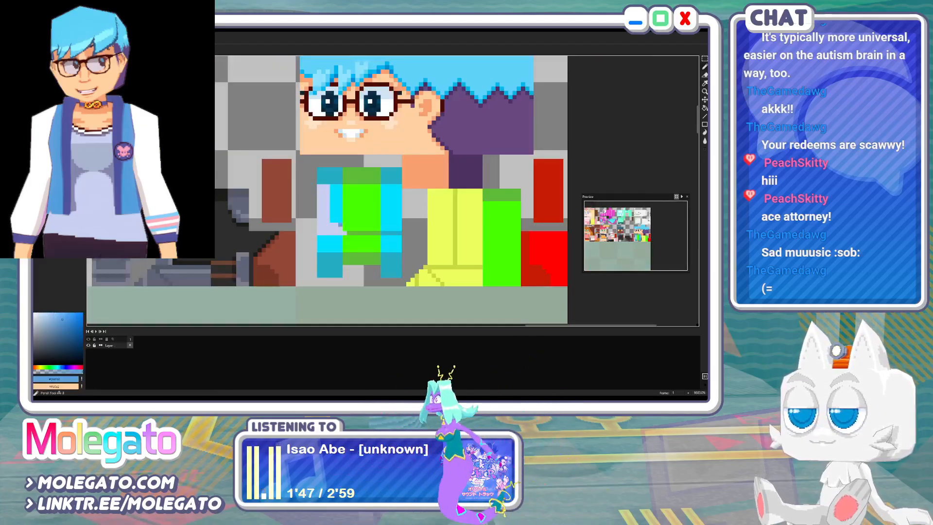
click(332, 221)
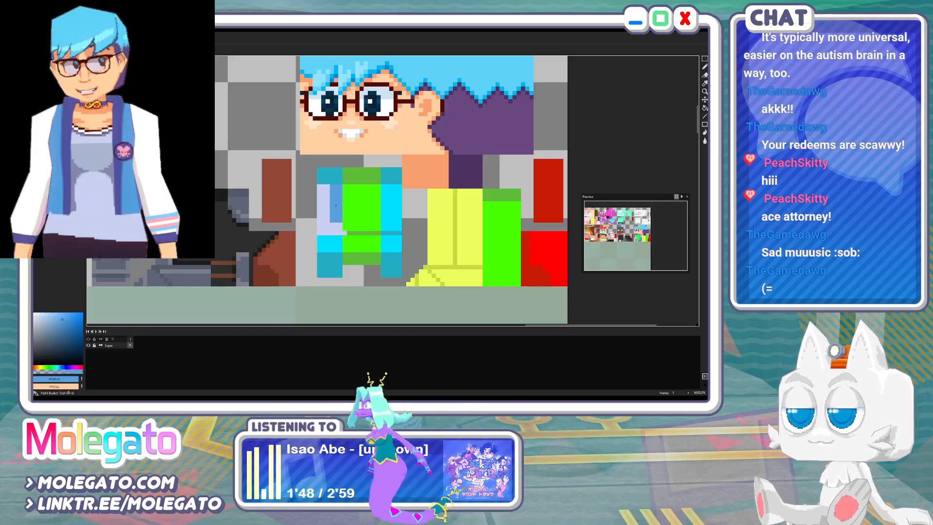
Sample the jacket's darker indigo from the reference and draw a vertical line along the jacket's front opening up to the shoulder
click(117, 41)
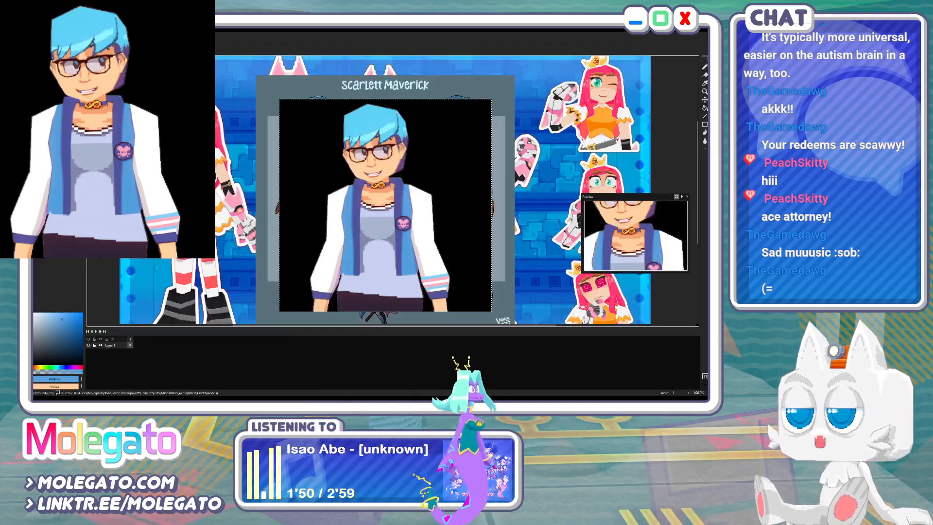
key(ctrl+Tab)
key(ctrl+Tab)
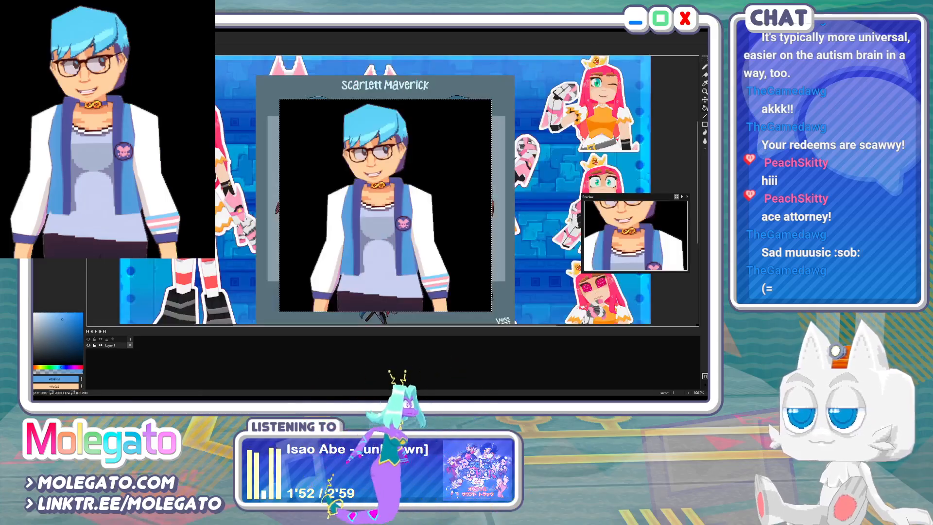
alt+click(358, 223)
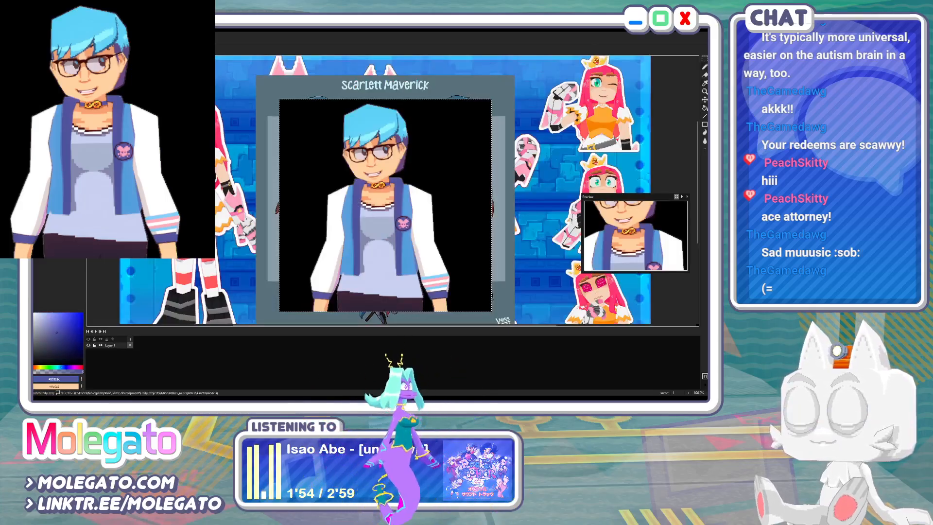
key(ctrl+Tab)
scroll(322, 194, up, 2)
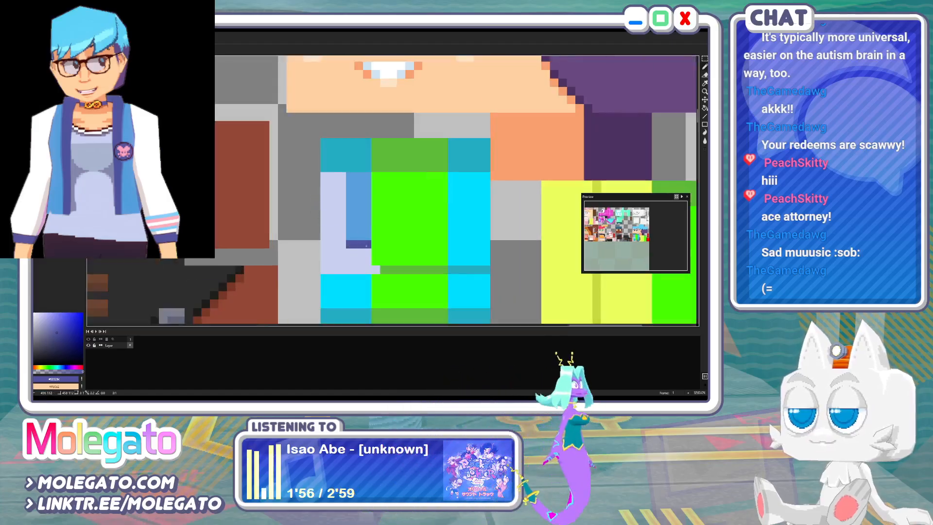
shift+click(348, 142)
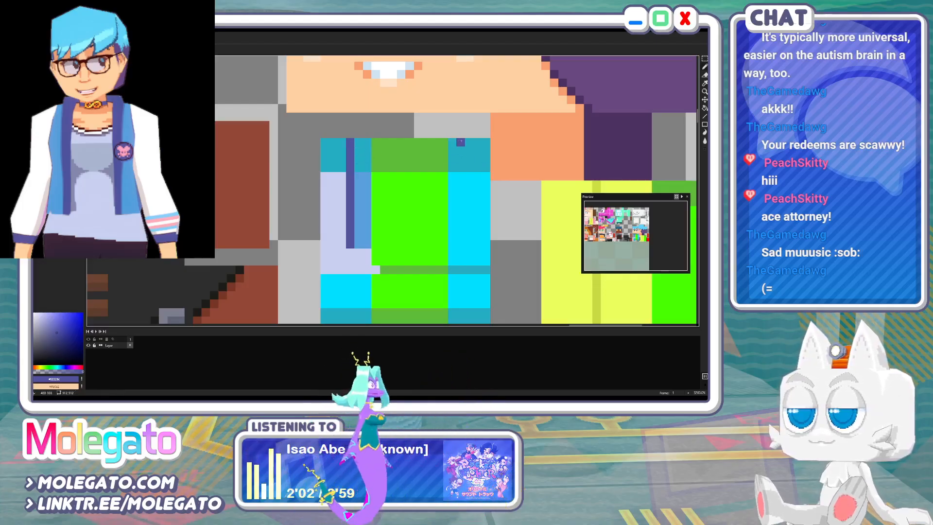
Paint a stepped indigo collar shape in the upper back corner of the torso
click(460, 142)
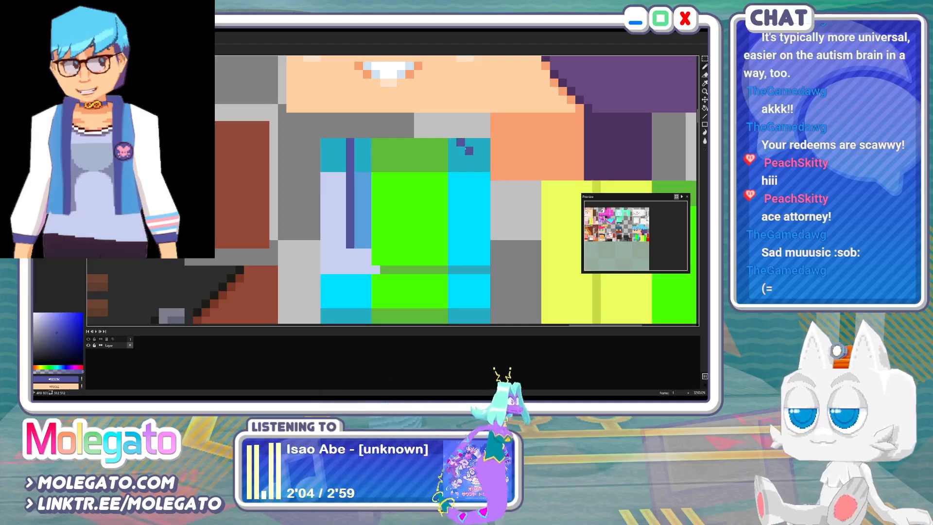
click(482, 159)
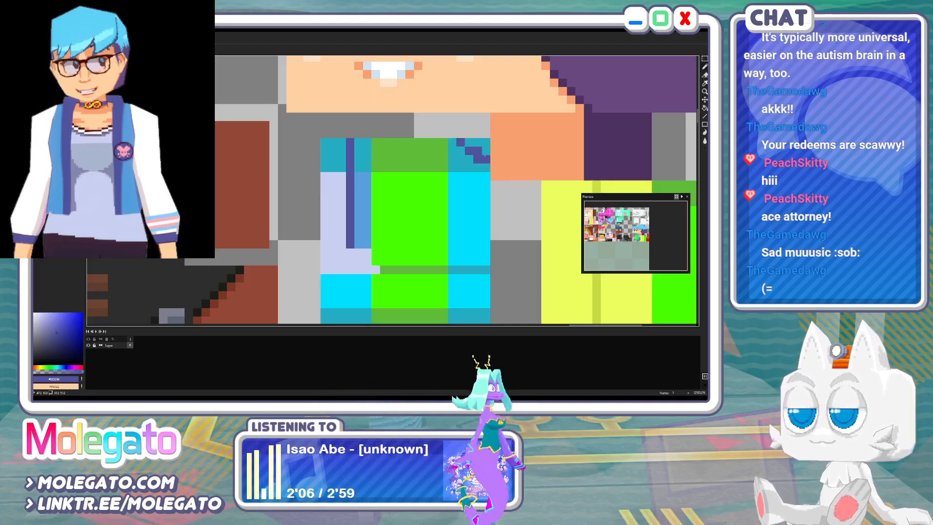
drag(486, 152, 470, 142)
Fill the jacket's shoulder, side and back areas with its light blue down to a straight hem, and save the texture
alt+click(362, 185)
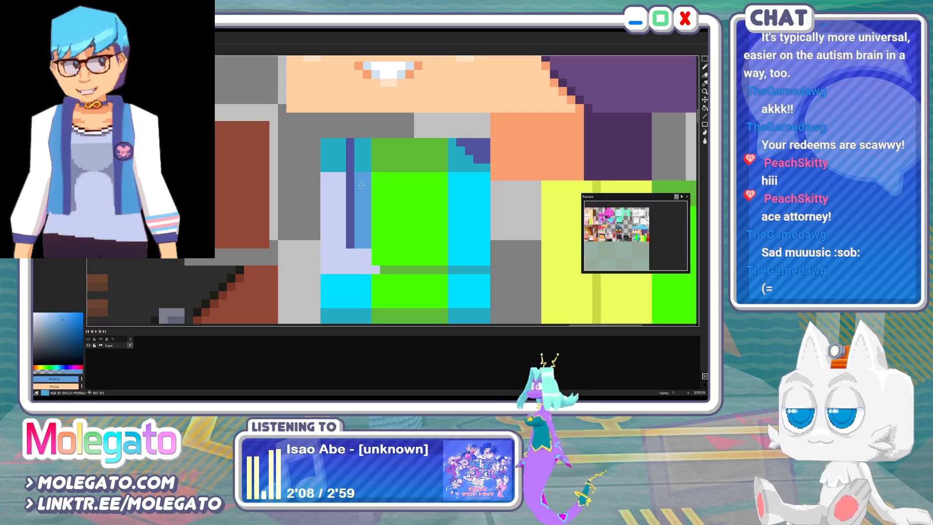
mouse_move(359, 168)
mouse_down()
mouse_move(359, 142)
mouse_move(367, 167)
mouse_up()
key(g)
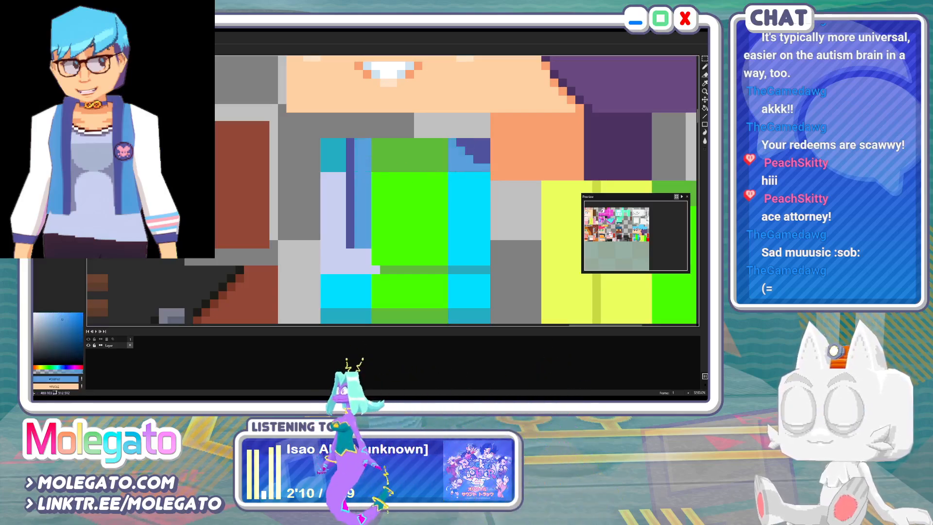
mouse_move(376, 244)
mouse_down()
mouse_move(487, 236)
mouse_move(486, 244)
mouse_up()
key(g)
click(469, 201)
click(413, 204)
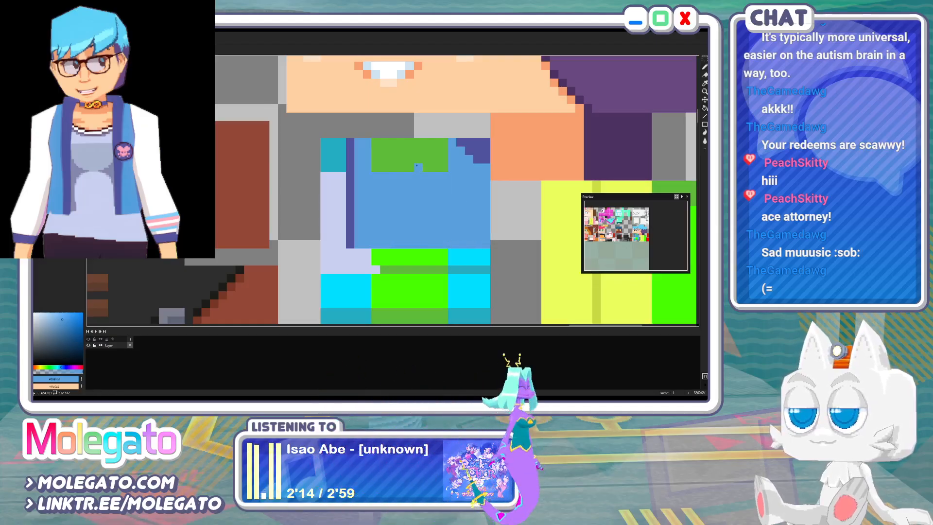
click(403, 154)
key(ctrl+s)
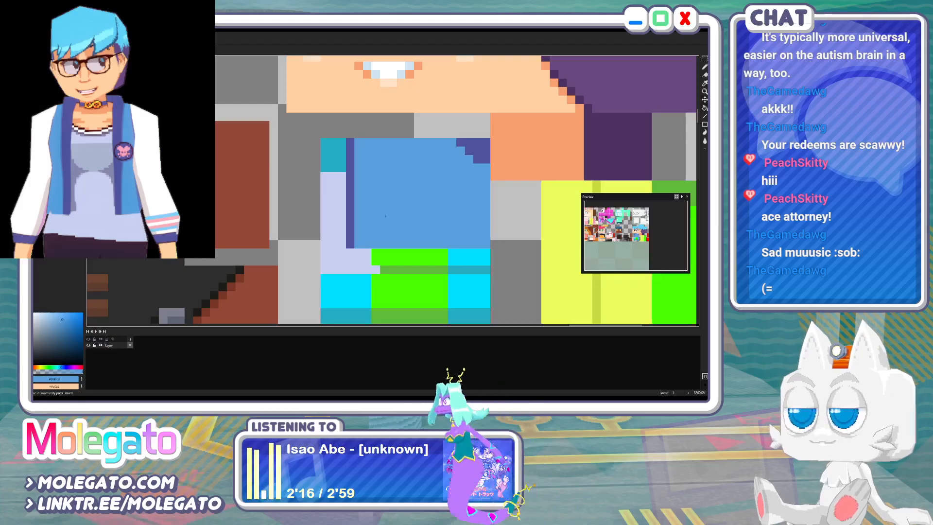
Add a slightly lighter blue line along the jacket hem and fill the band beneath it with the pale lavender shirt colour
click(59, 318)
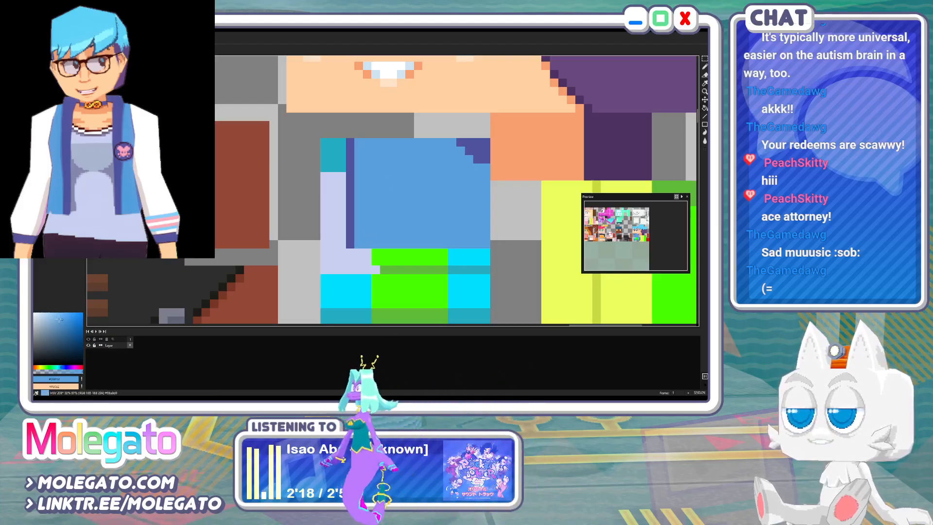
drag(358, 244, 485, 244)
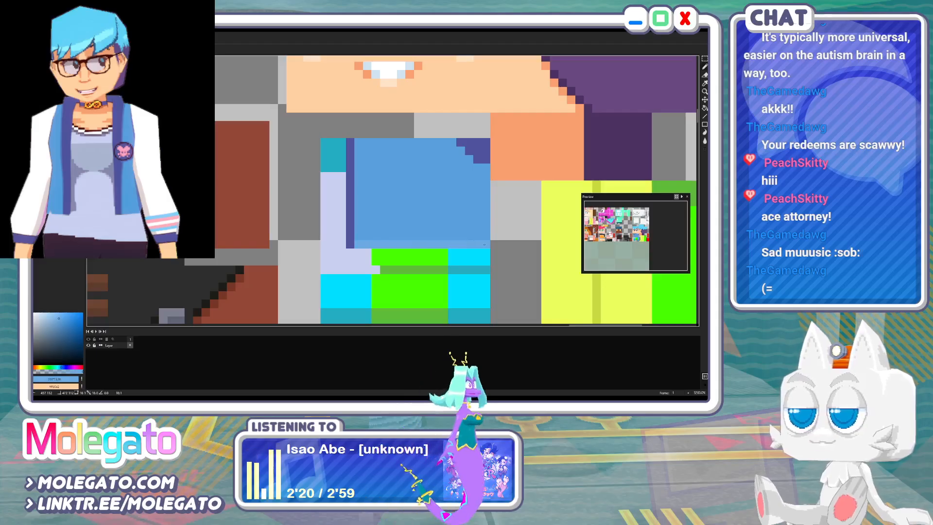
alt+click(365, 260)
key(g)
click(393, 270)
click(403, 258)
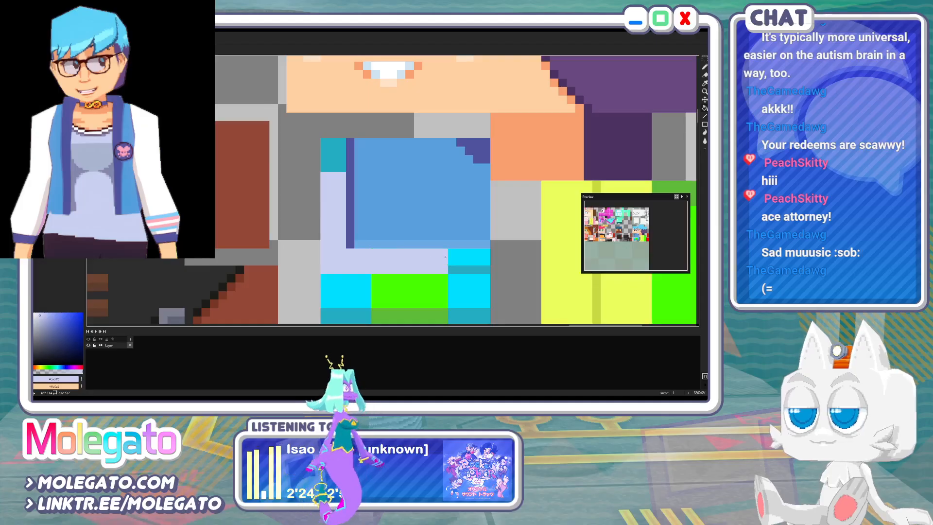
click(456, 257)
click(458, 269)
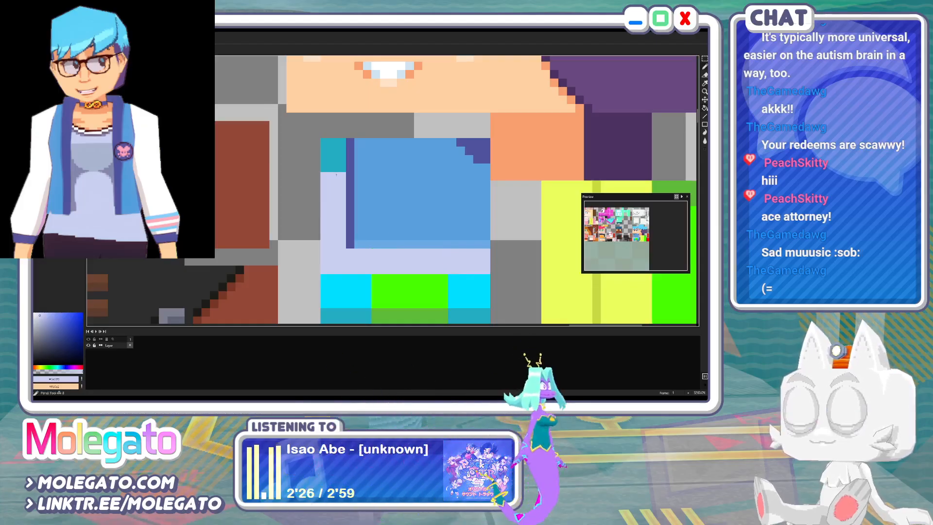
Paint a skin-coloured neckline above the shirt, fill the shoulder patch above it with orange skin shade, and shade the neckline's edge
alt+click(314, 103)
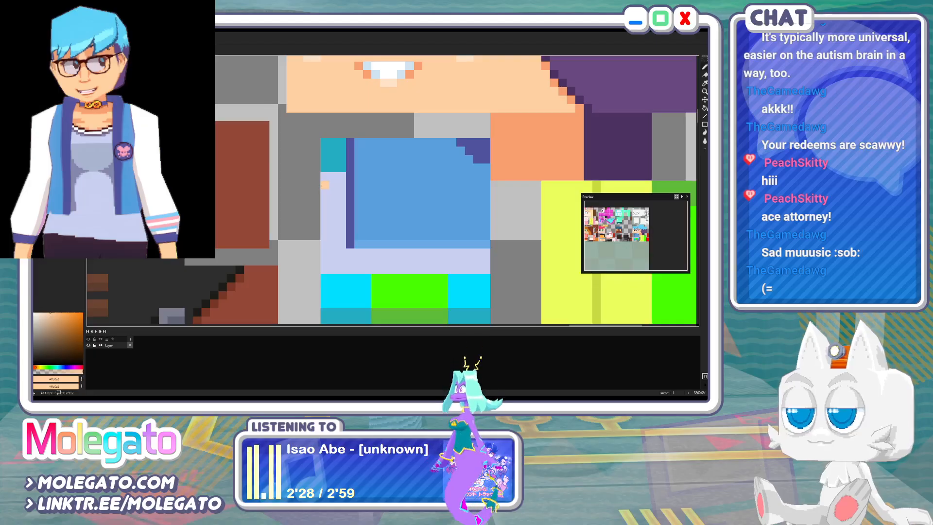
drag(333, 176, 333, 184)
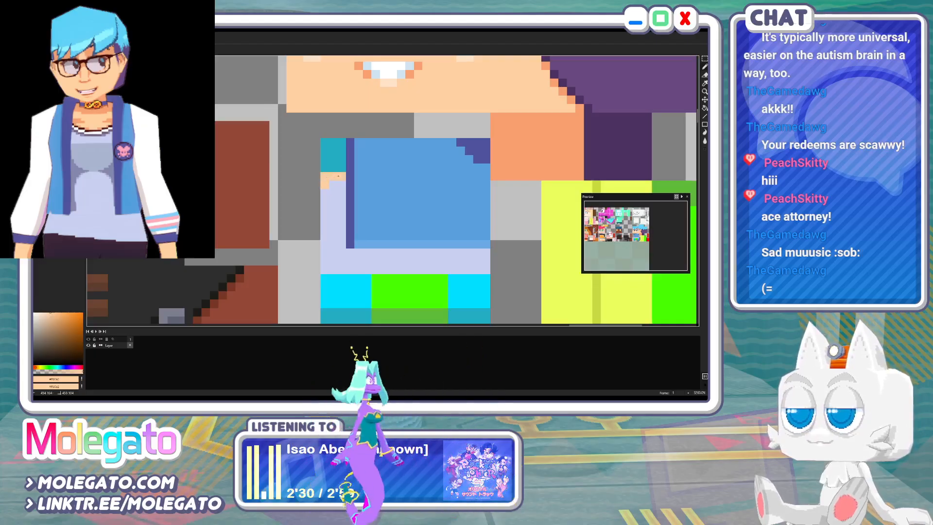
alt+click(506, 146)
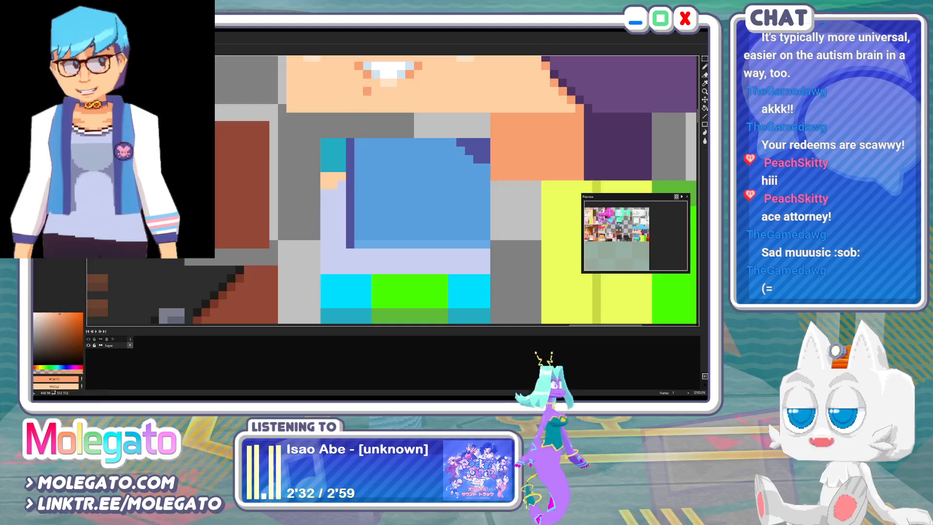
key(g)
click(336, 157)
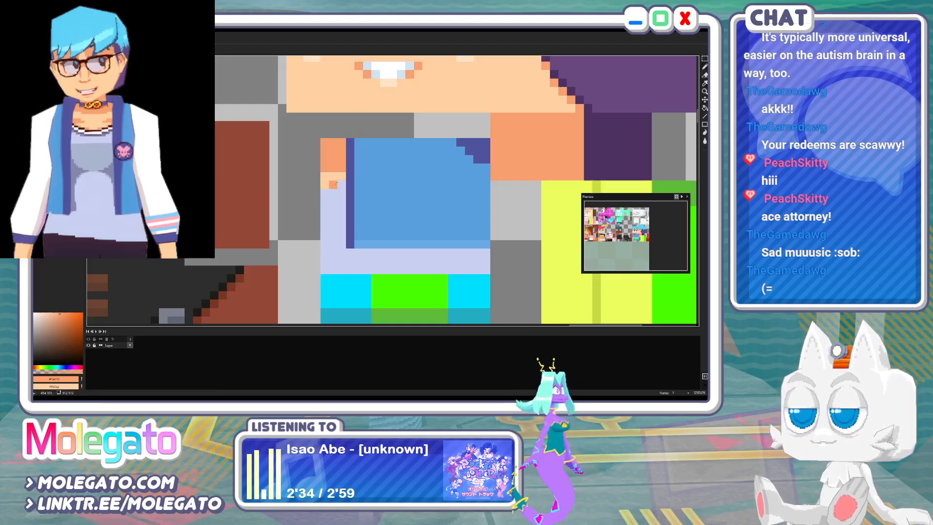
drag(336, 183, 342, 177)
Shade the lavender shirt with a slightly darker lavender beneath the neckline and along the band below the jacket hem
alt+click(335, 199)
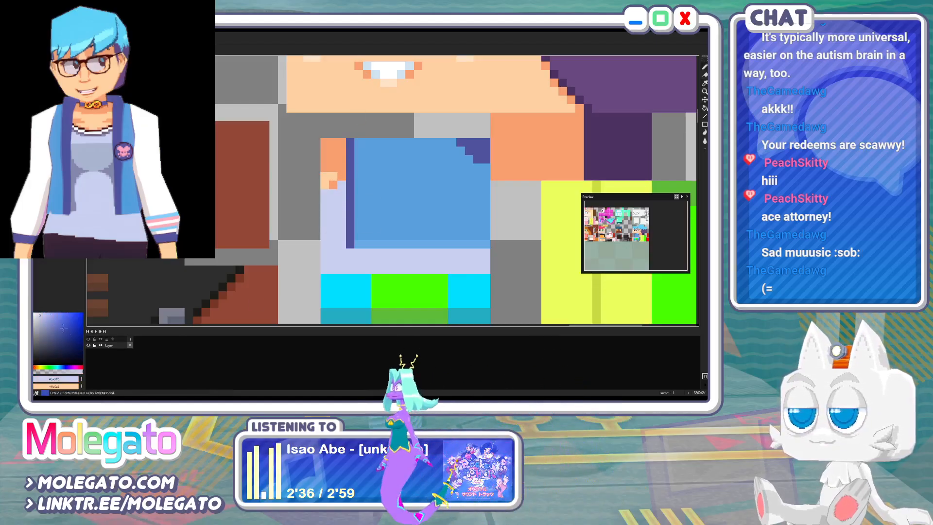
click(43, 317)
click(342, 185)
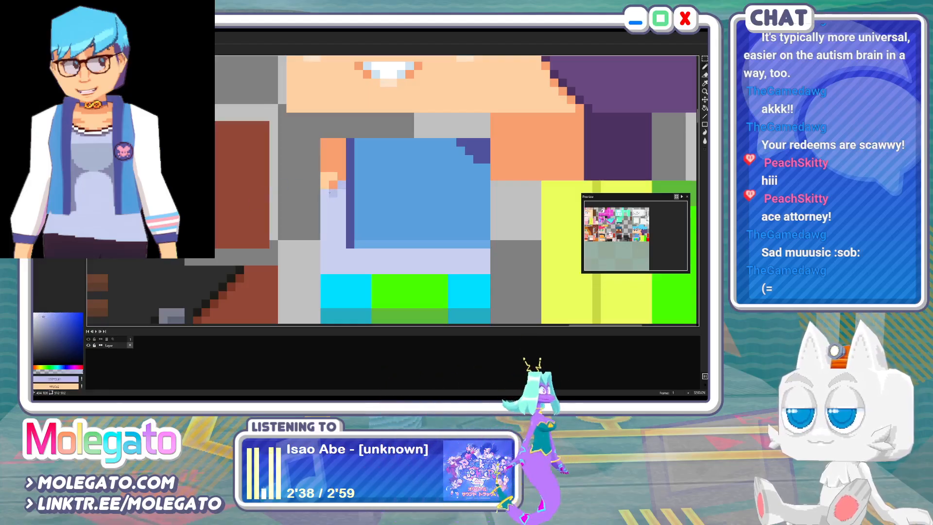
drag(333, 194, 325, 194)
mouse_move(348, 252)
mouse_down()
mouse_move(482, 252)
mouse_move(466, 270)
mouse_move(330, 270)
mouse_up()
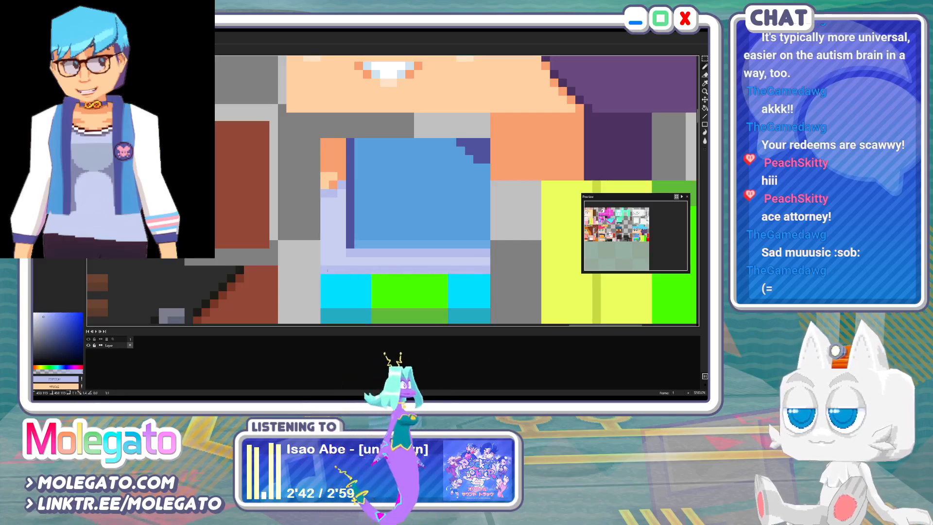
scroll(401, 210, down, 1)
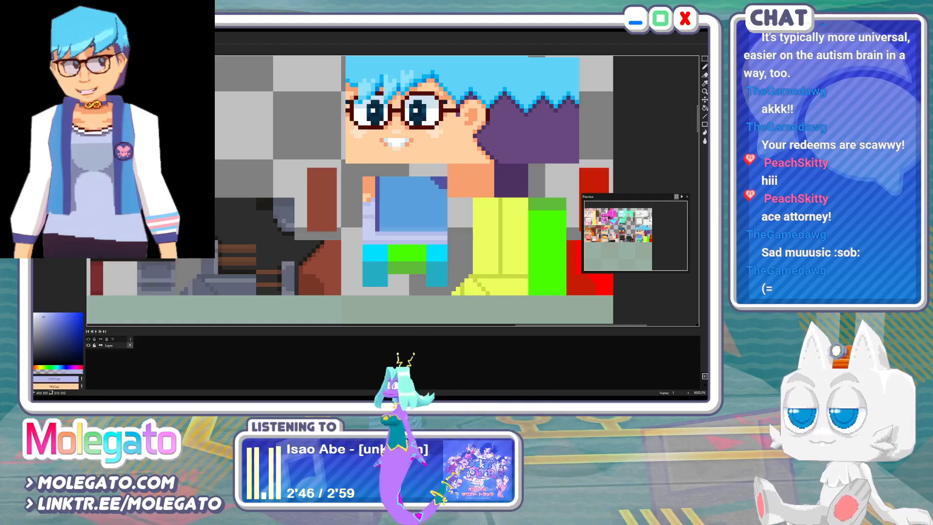
alt+click(372, 216)
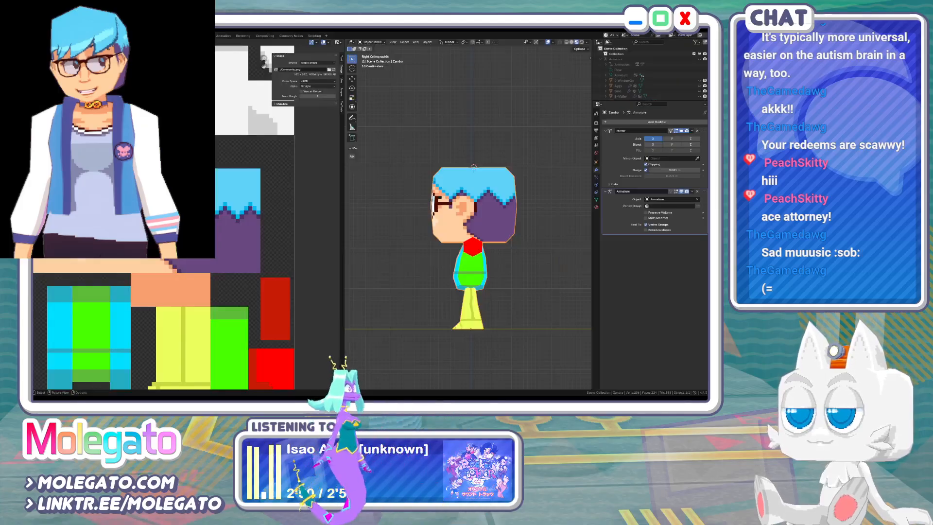
Switch to Blender, reload the Community.png texture and inspect the character's torso from the front
key(alt+Tab)
click(333, 70)
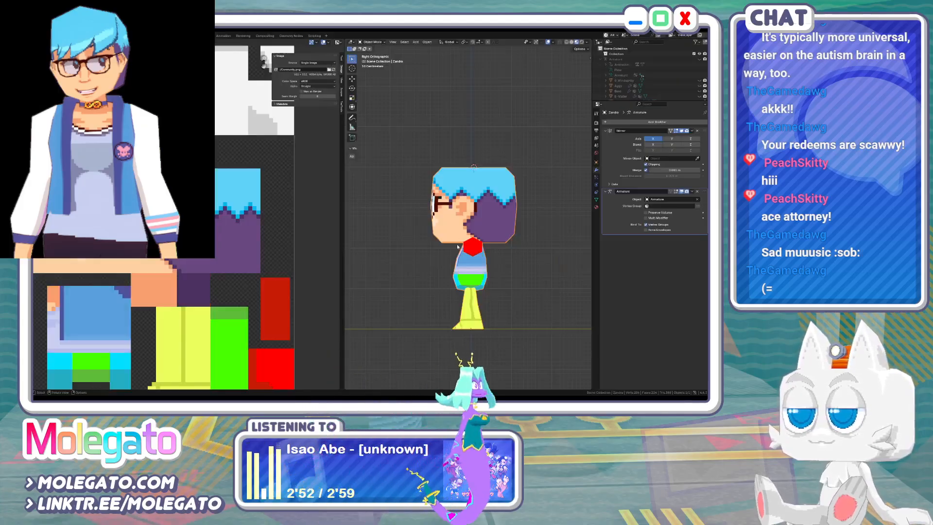
key(KP_1)
scroll(458, 248, up, 4)
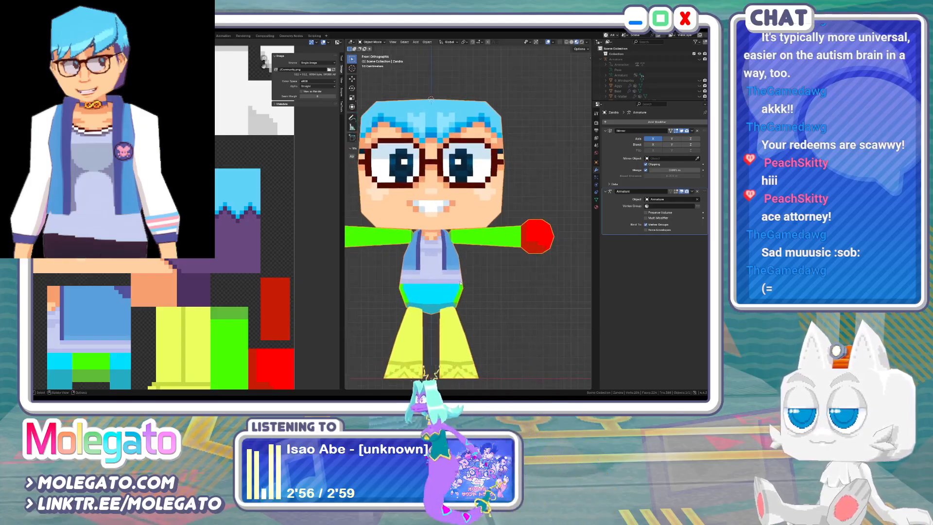
Return to Aseprite, move the lower jacket and shirt band down about two pixels, and save the texture
key(alt+Tab)
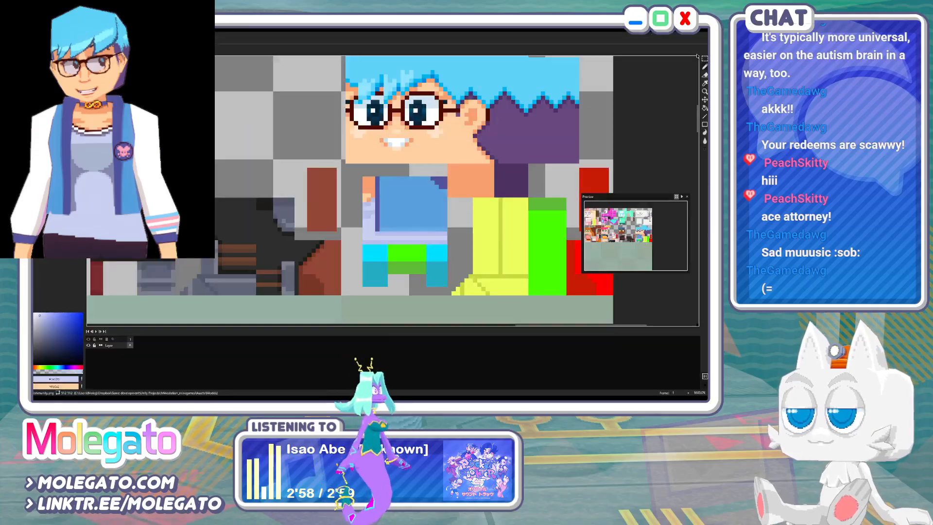
click(705, 58)
scroll(375, 255, up, 1)
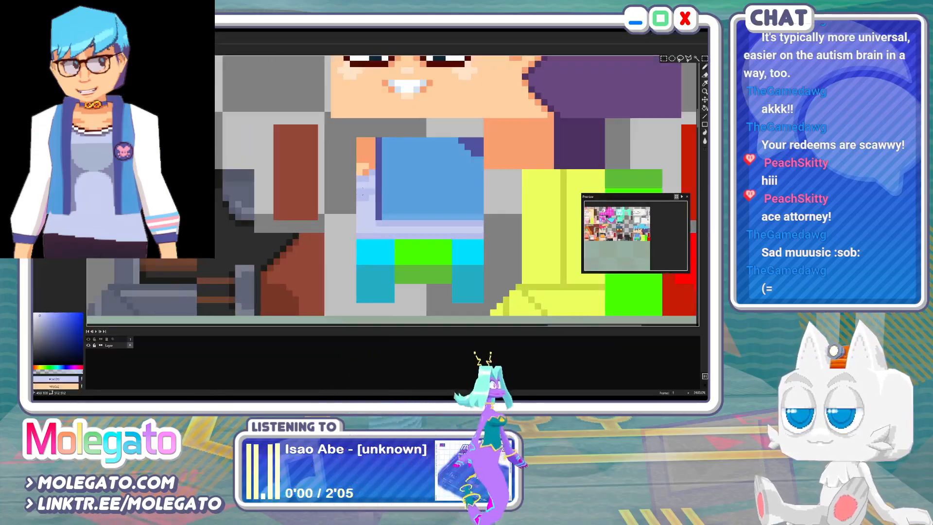
drag(356, 200, 485, 240)
key(Down)
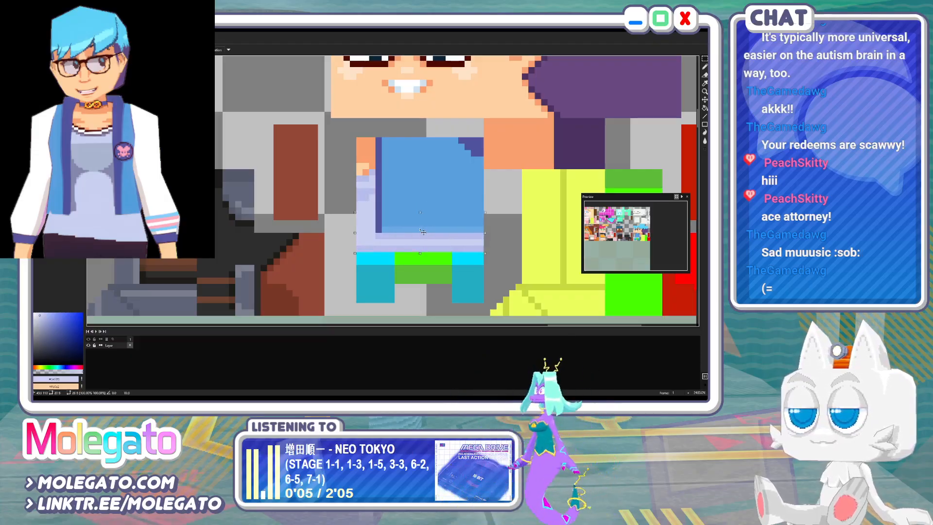
key(ctrl+s)
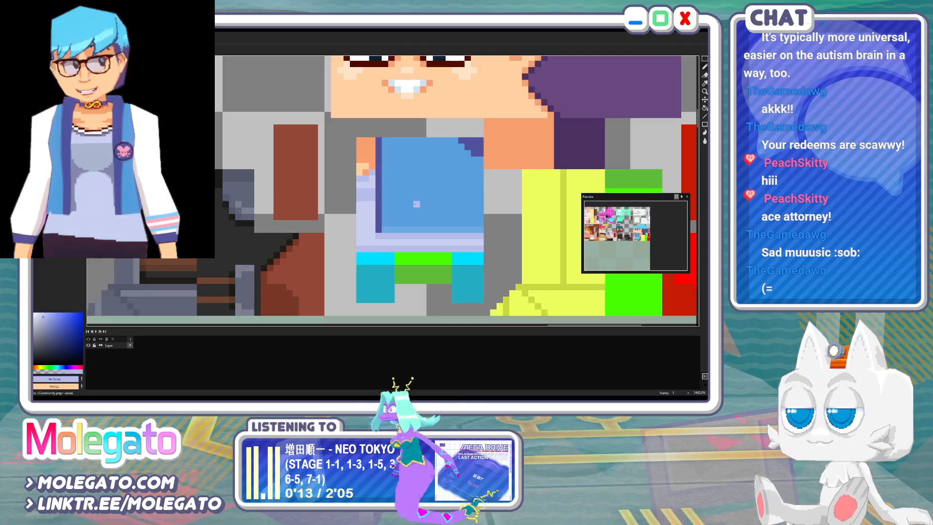
Add slightly darker blue shading to the jacket beside its front edge and around the collar
alt+click(385, 185)
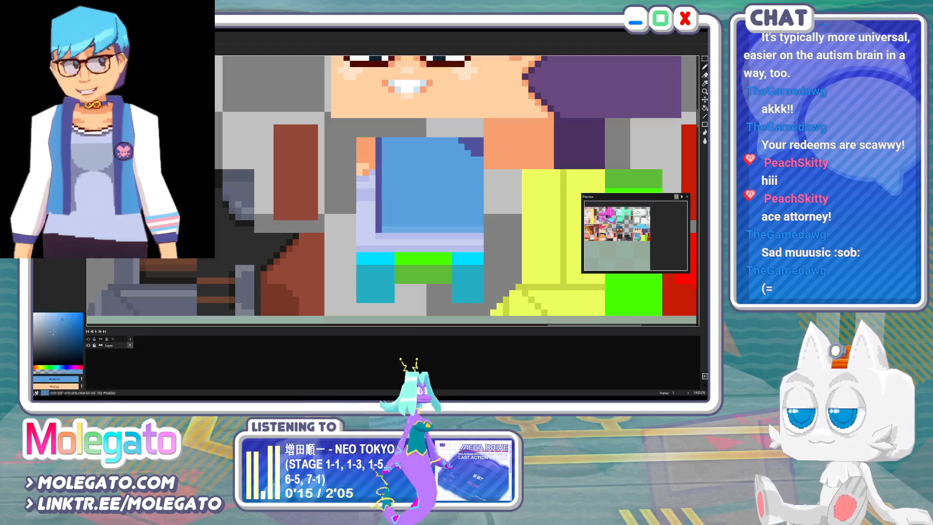
click(65, 321)
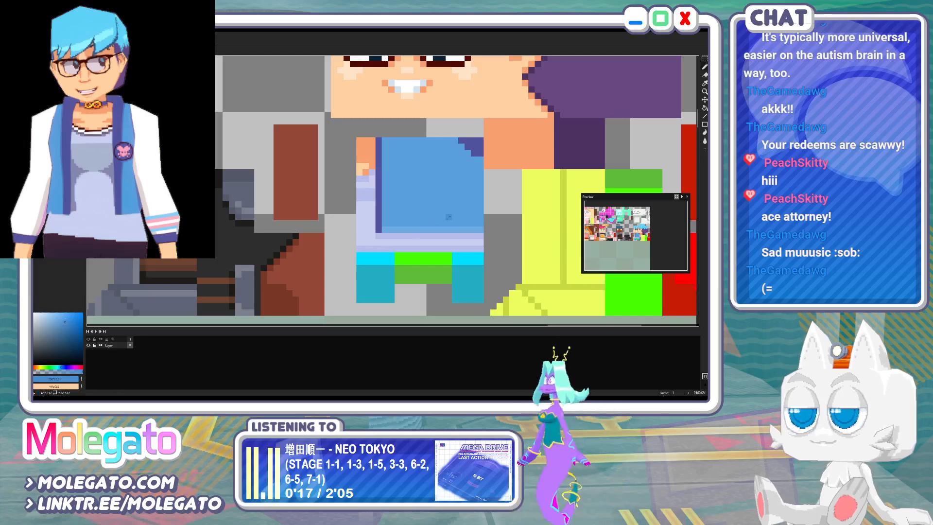
key(ctrl+s)
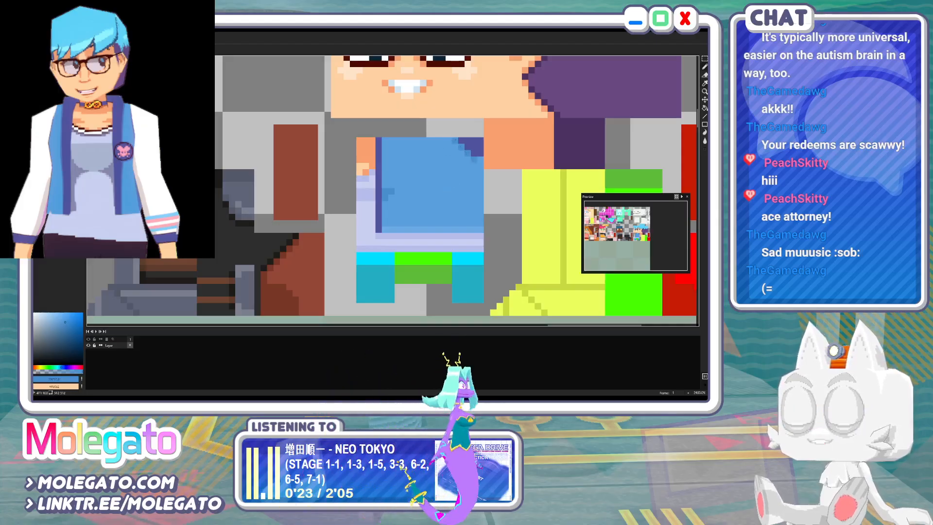
Paint a slightly darker blue shading line along the jacket hem, blending it at the back corner
key(x)
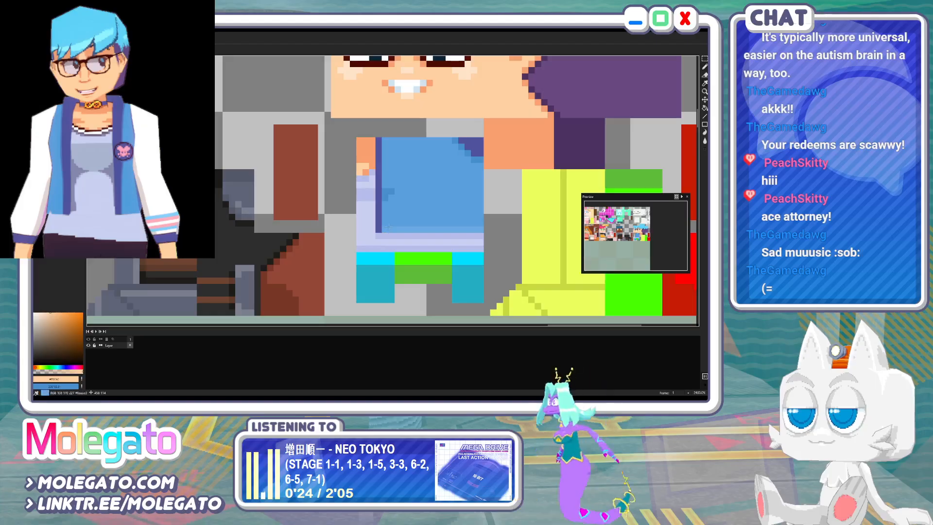
alt+click(385, 229)
key(x)
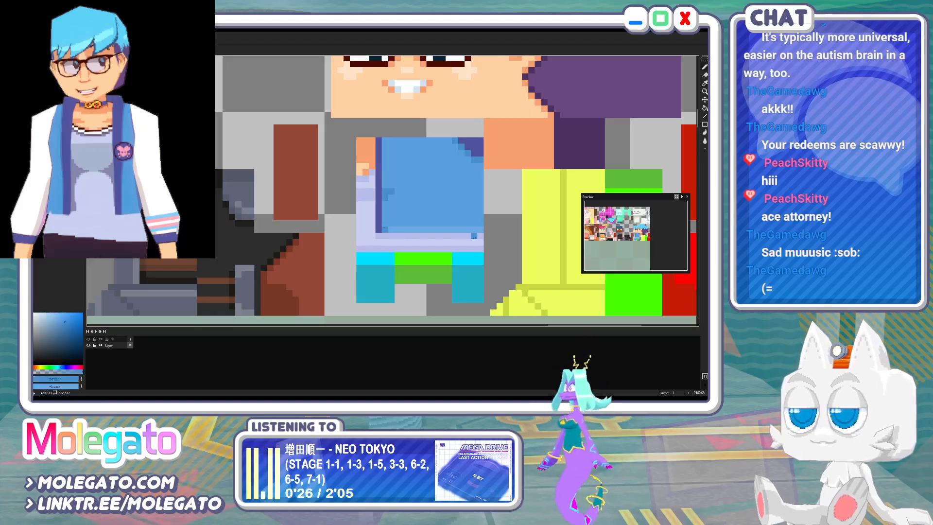
shift+click(481, 230)
key(x)
click(480, 224)
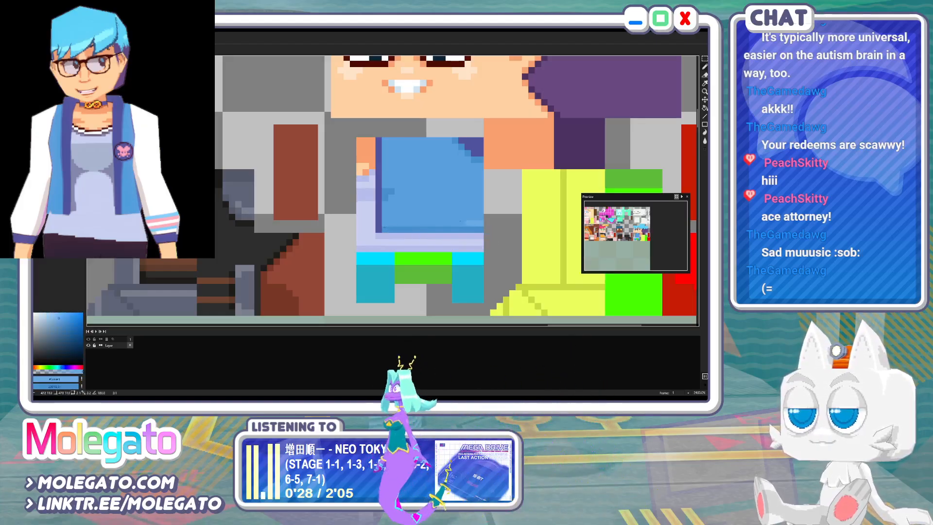
alt+click(396, 222)
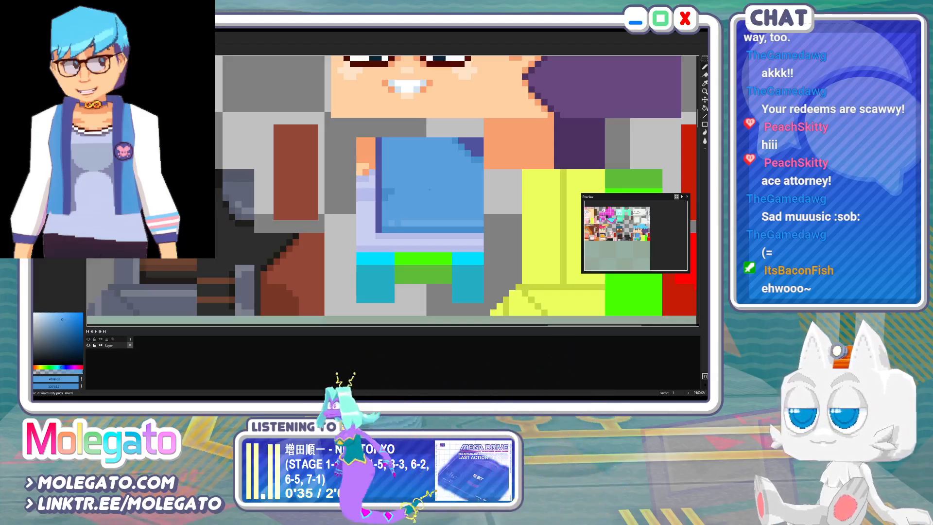
Switch to Blender, reload the texture, save the Blender file and check the character from the side and front
key(alt+Tab)
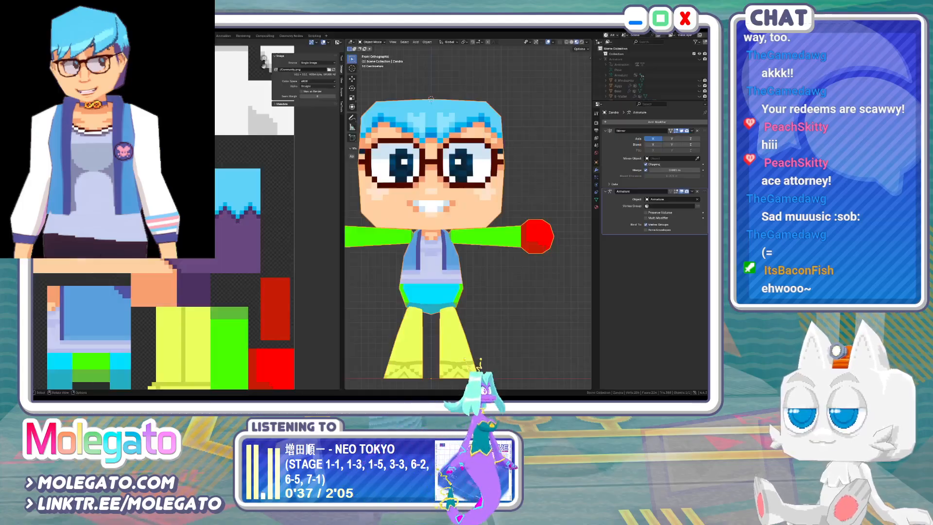
click(334, 70)
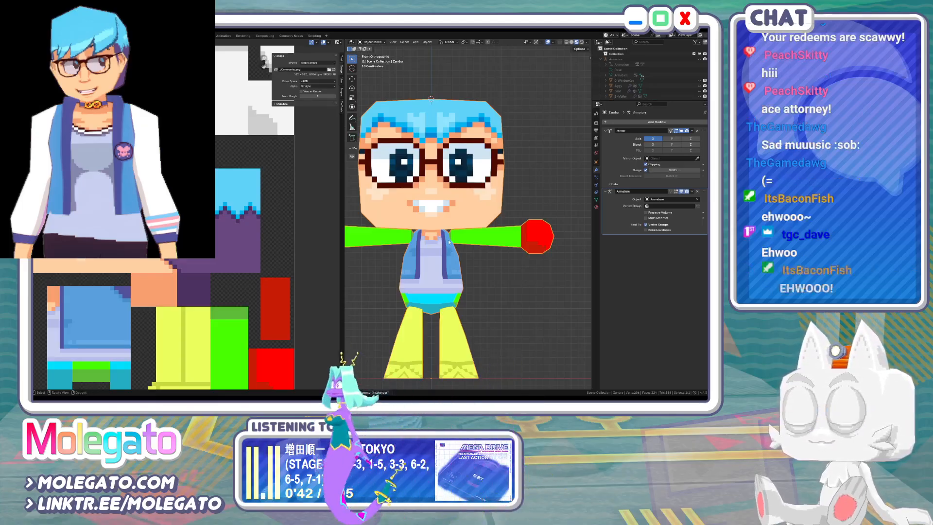
key(ctrl+s)
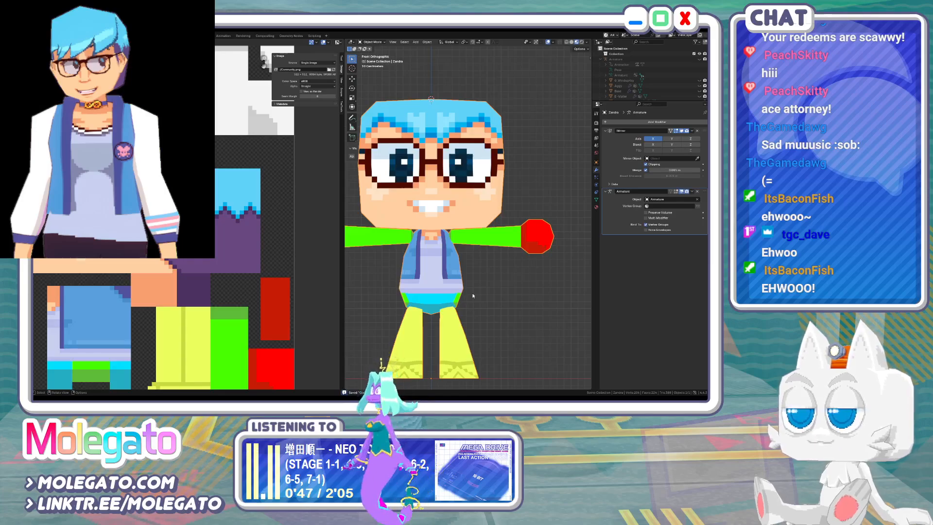
key(KP_3)
key(KP_1)
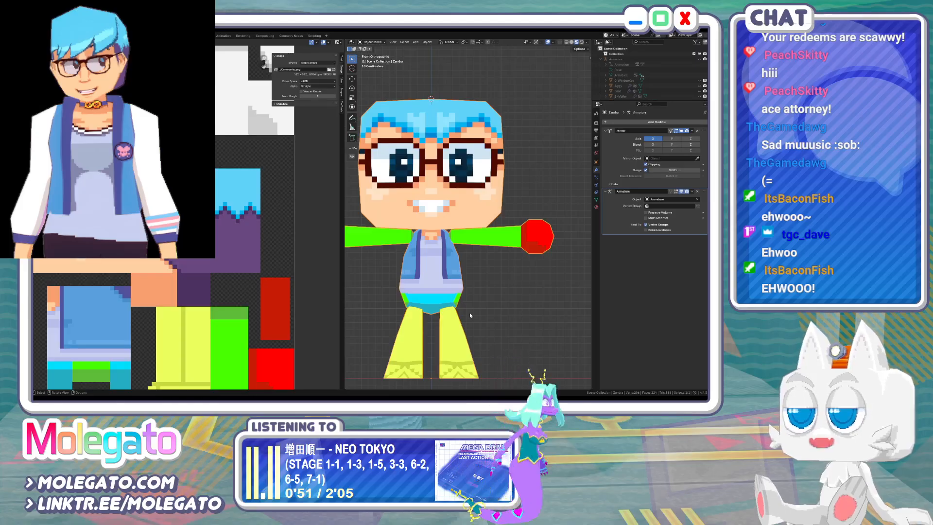
Return to Aseprite, move the lower jacket and shirt band about two pixels further down, and save the texture
key(alt+Tab)
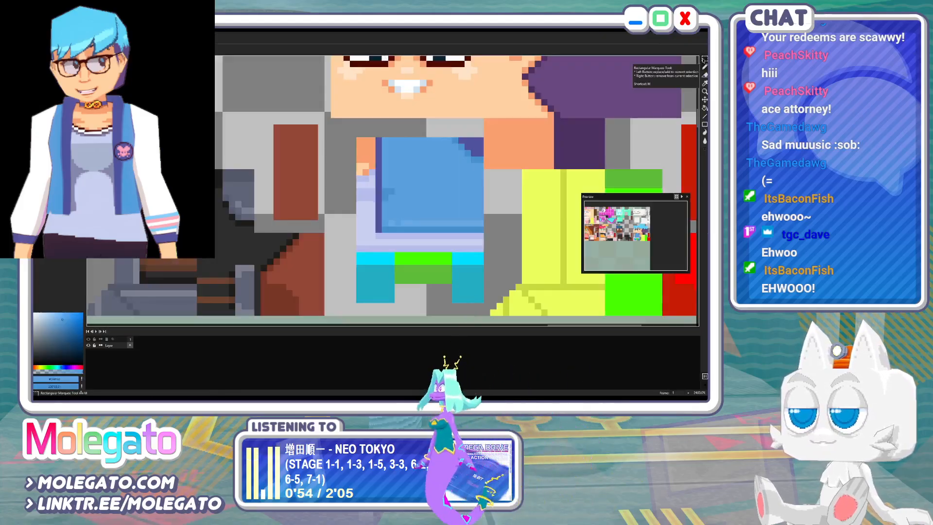
click(705, 59)
click(664, 59)
drag(356, 208, 457, 252)
click(430, 198)
key(ctrl+s)
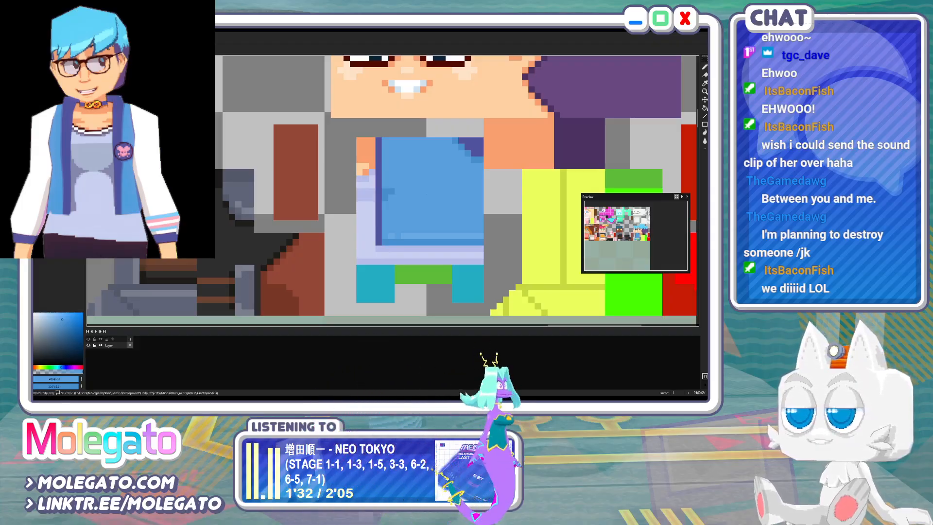
Sample the dark trouser colour from the character reference, fill the hip area below the shirt with it, and save
key(ctrl+Tab)
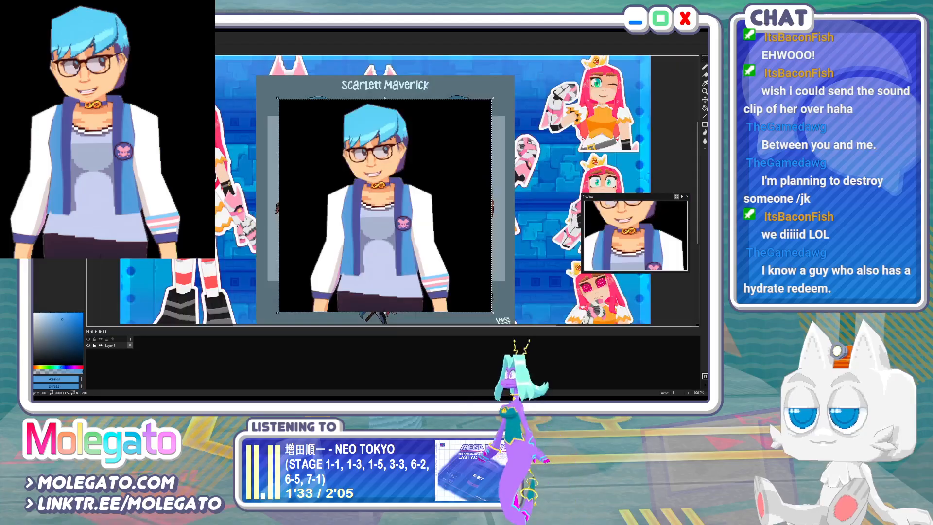
click(359, 306)
key(ctrl+Tab)
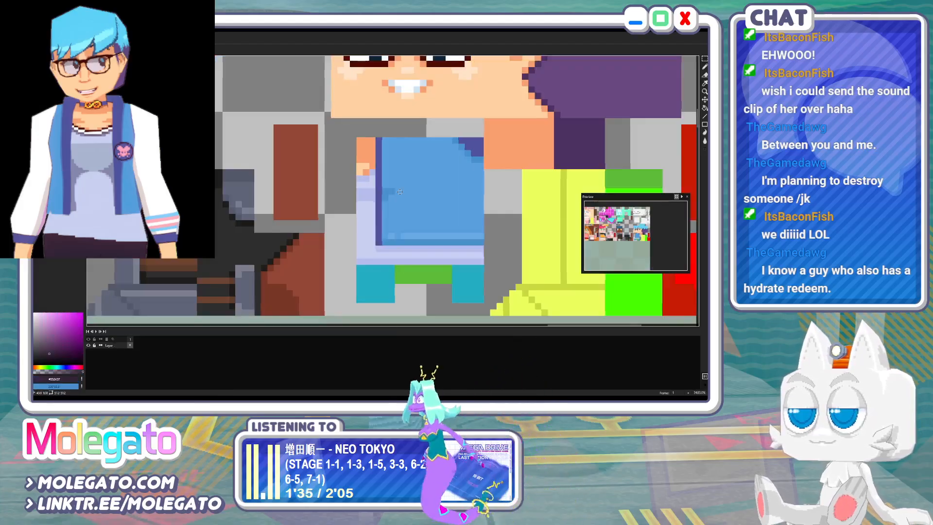
click(434, 246)
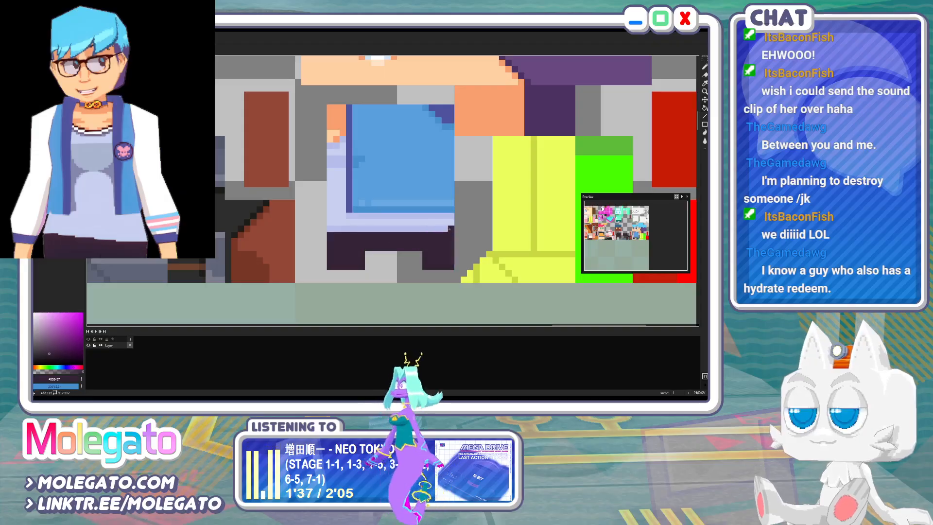
key(ctrl+s)
Fill the yellow leg area above the shoe with the dark trouser colour and add a darker line along its lower edge
middle_drag(437, 215, 301, 235)
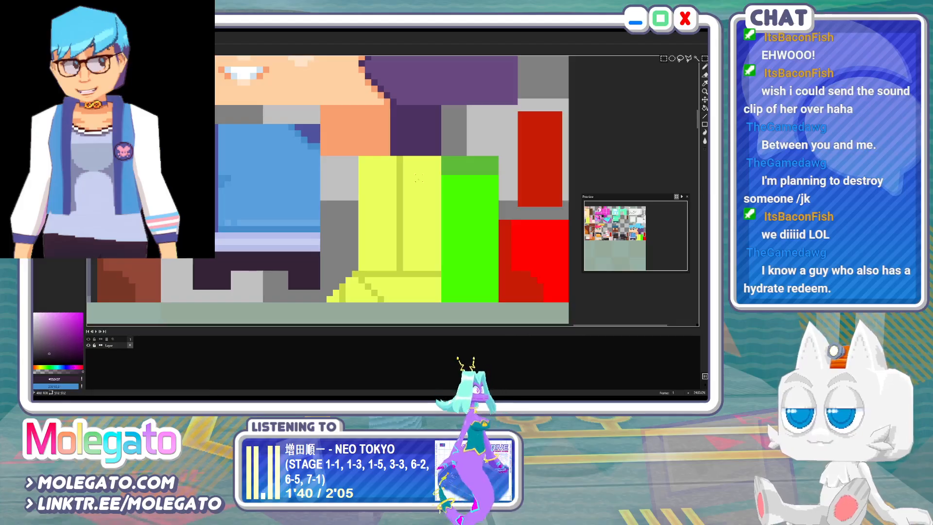
drag(358, 155, 443, 271)
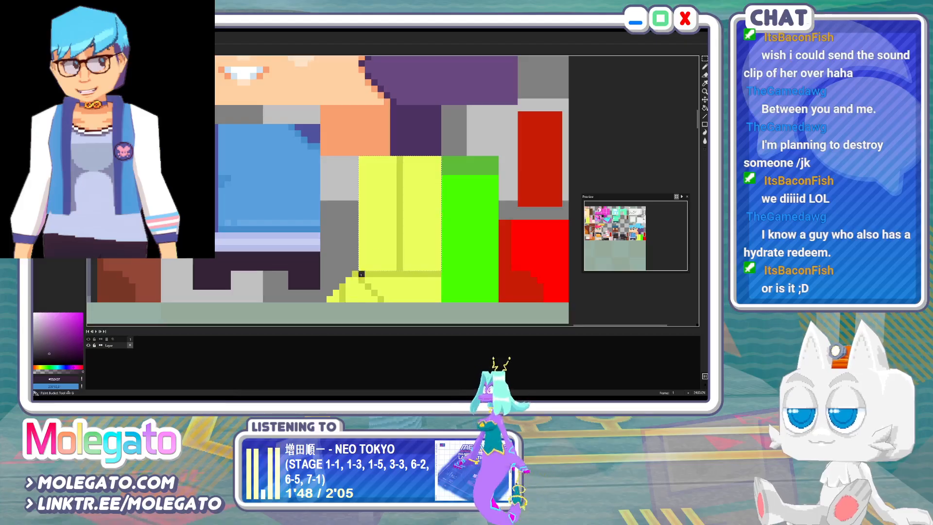
click(384, 244)
click(403, 238)
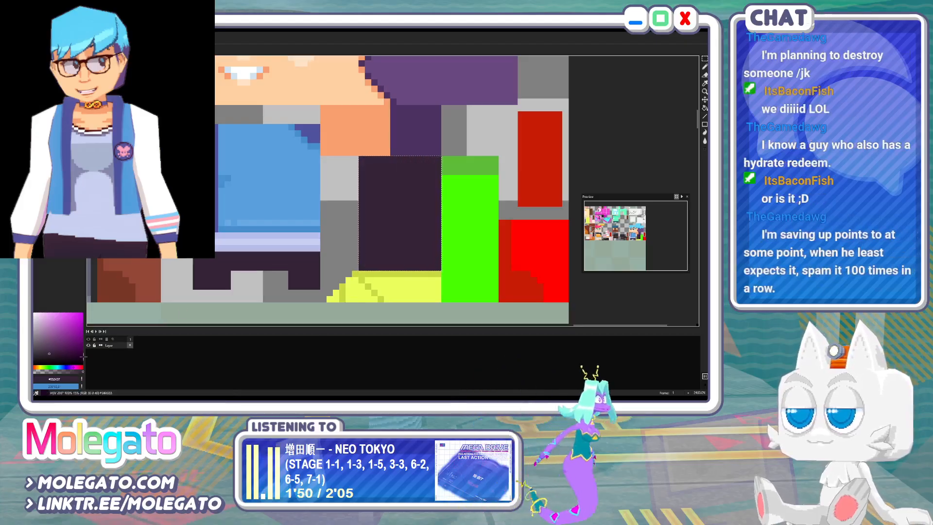
click(360, 266)
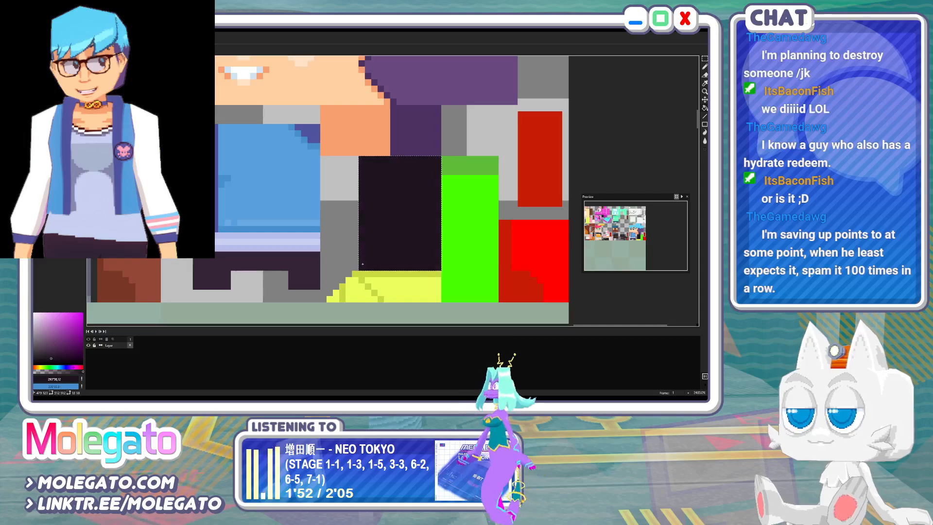
key(ctrl+z)
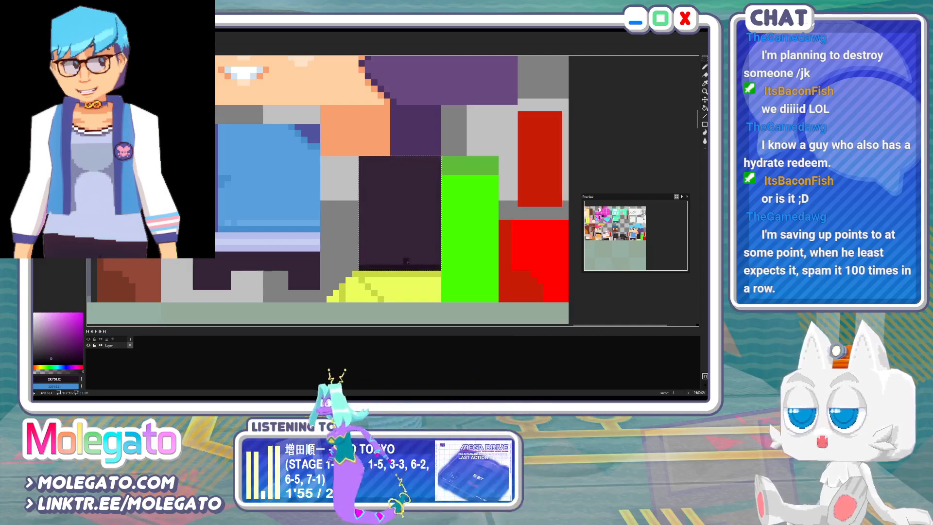
Fill the yellow shoe areas below the dark trouser leg with dark grey
click(705, 59)
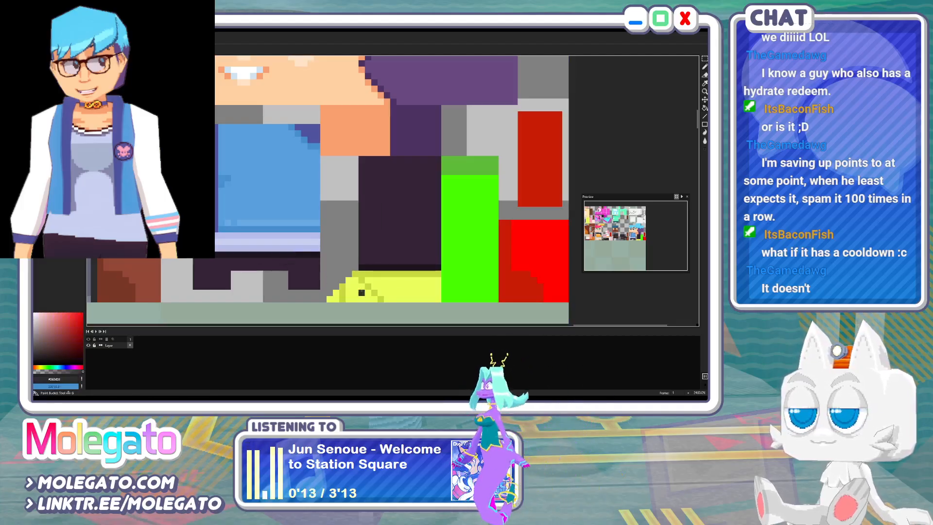
click(412, 287)
click(360, 294)
key(b)
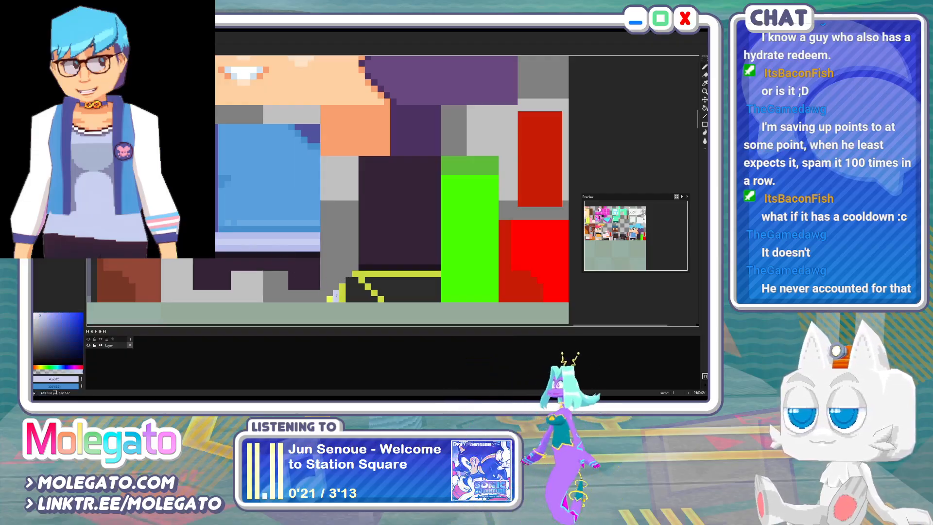
Paint the shoe's toe tip with the shirt hem's light lavender and cover the remaining yellow shoe lines with dark grey
alt+click(310, 250)
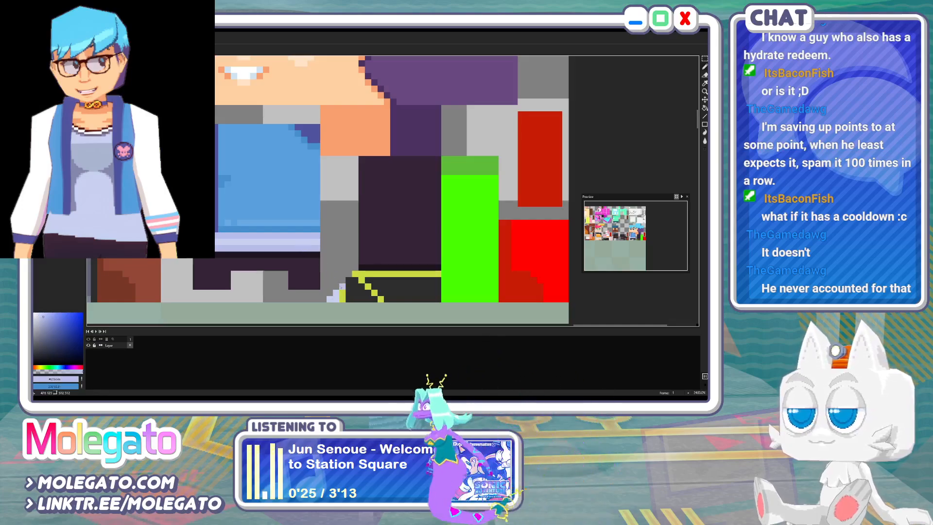
drag(342, 286, 342, 299)
middle_drag(367, 279, 364, 280)
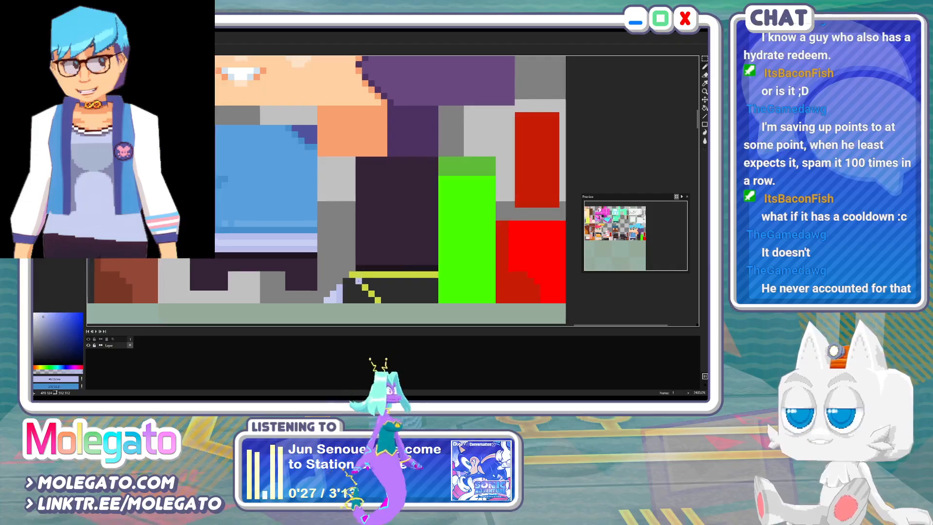
alt+click(365, 281)
mouse_move(378, 301)
mouse_down()
mouse_move(359, 282)
mouse_move(434, 275)
mouse_up()
middle_drag(415, 234, 354, 230)
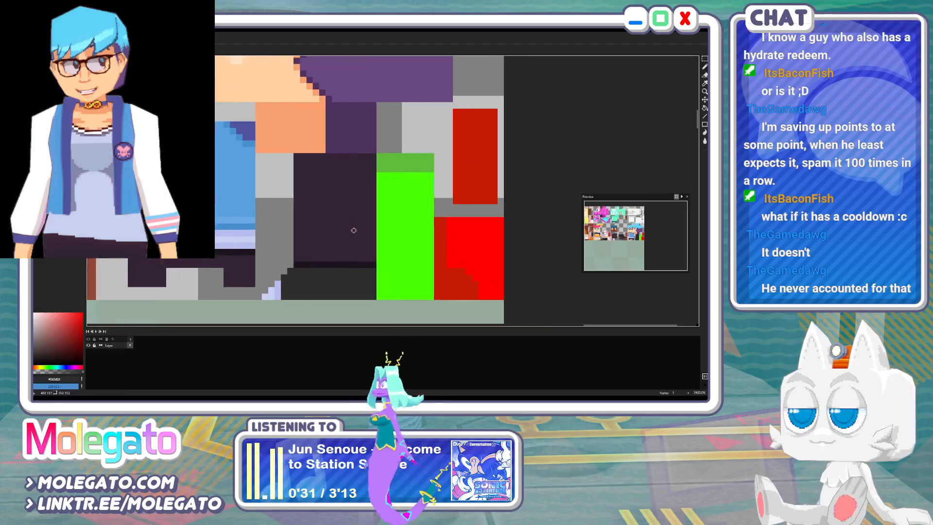
Switch to Blender, reload the texture, and nudge the hip's outer UV vertices slightly down onto the dark trouser area
key(alt+Tab)
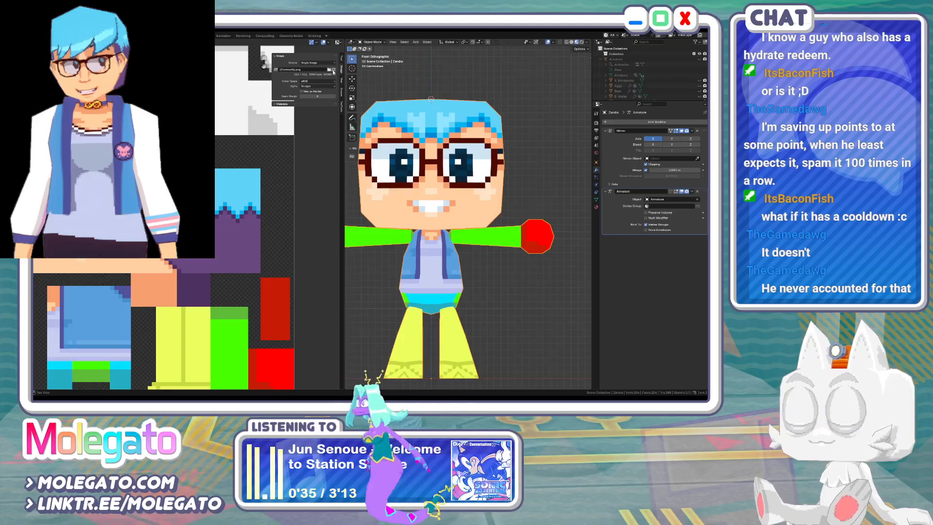
key(alt+r)
scroll(463, 290, down, 1)
key(Tab)
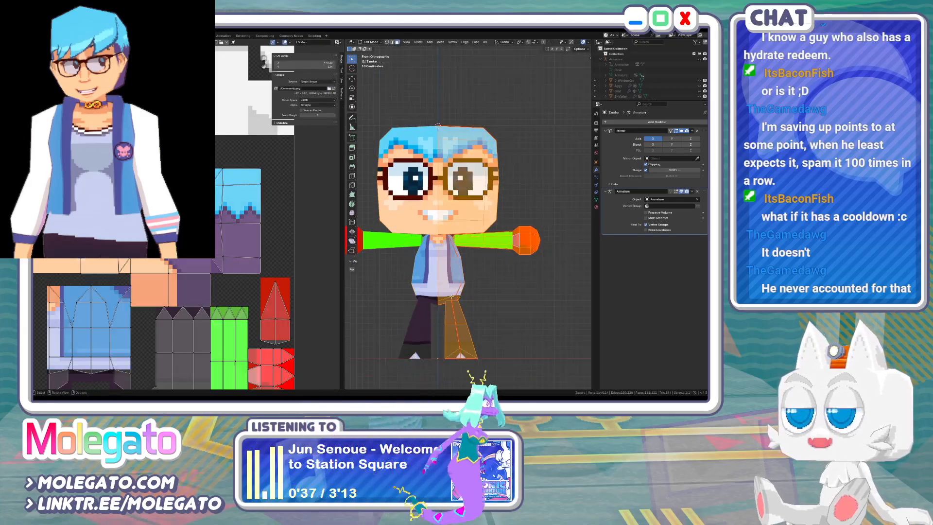
middle_drag(115, 305, 270, 224)
key(b)
scroll(208, 298, up, 2)
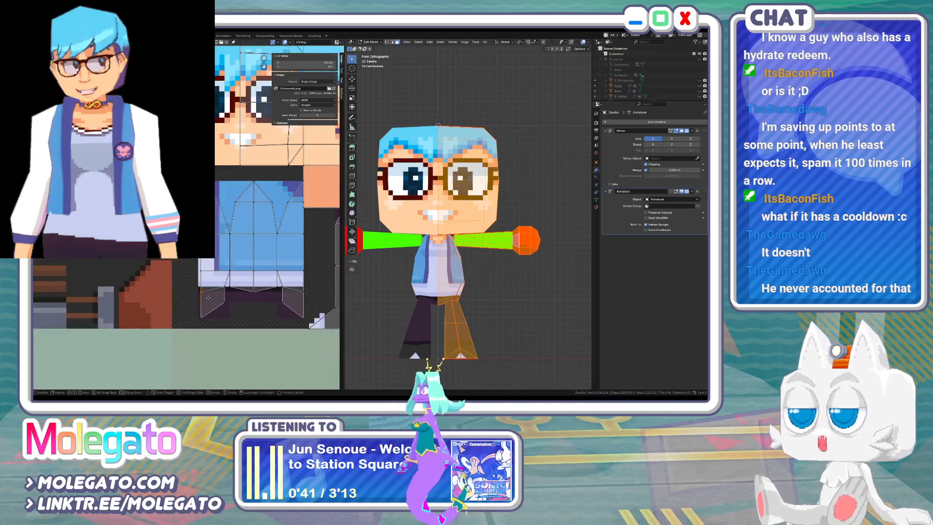
key(g)
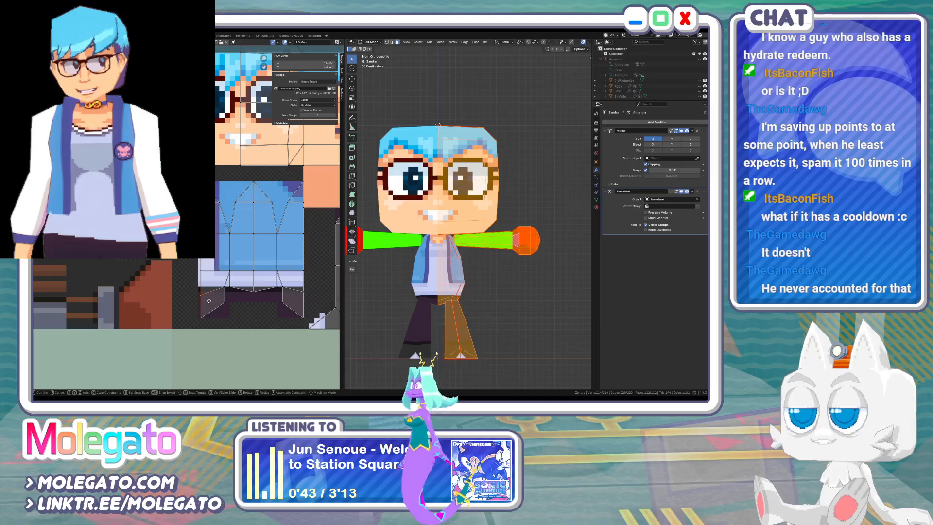
click(209, 301)
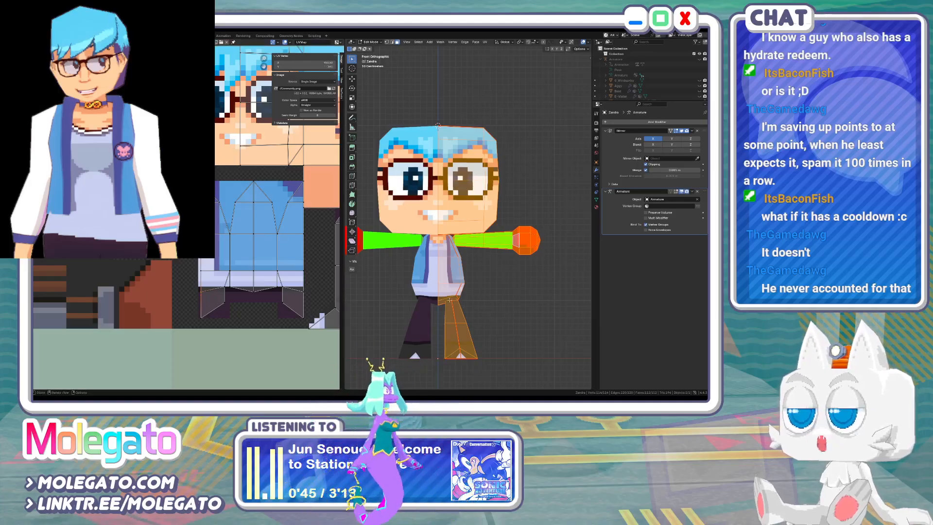
Return to Aseprite, select the band covering the lower jacket, shirt hem and trouser top, move it up about one pixel, and save
key(alt+Tab)
click(705, 60)
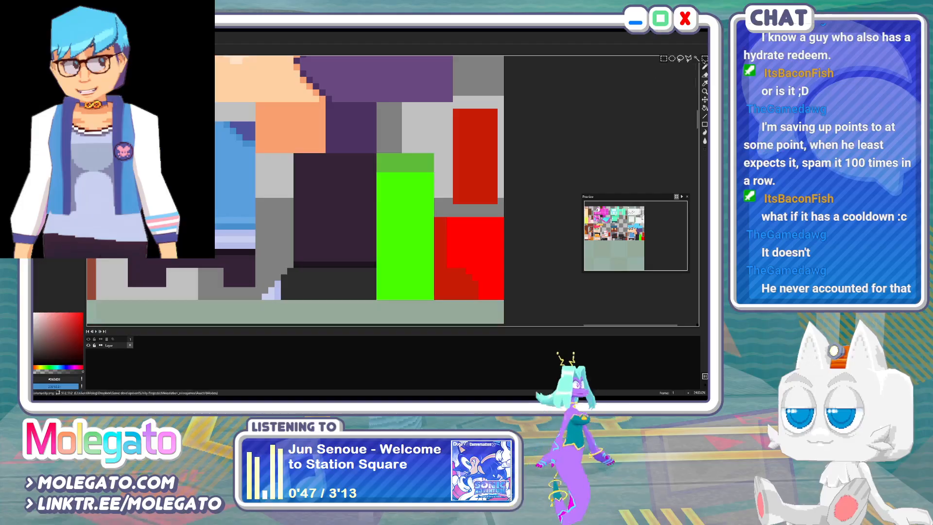
click(664, 59)
drag(128, 211, 247, 257)
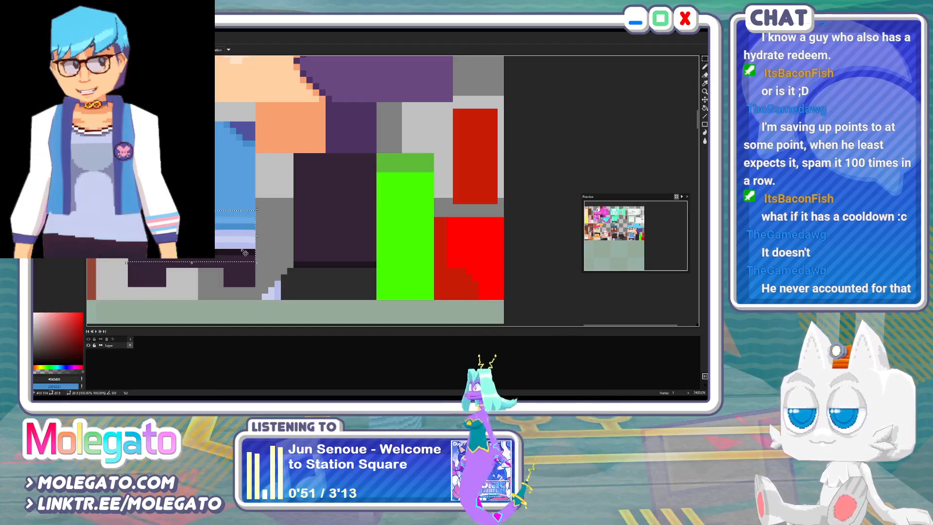
key(ctrl+s)
key(alt+Tab)
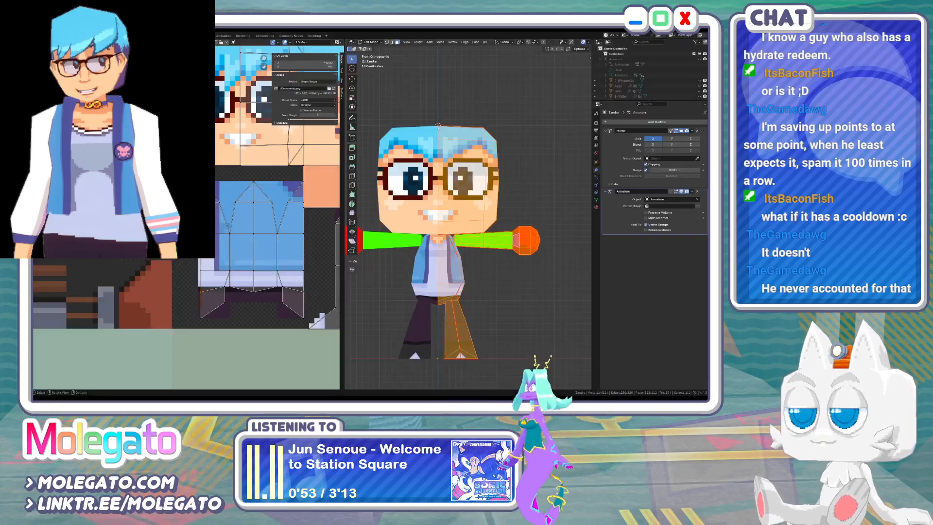
Switch to Blender, reload the texture, and nudge the hip's outer UV vertex again to refine the trouser edge
click(334, 89)
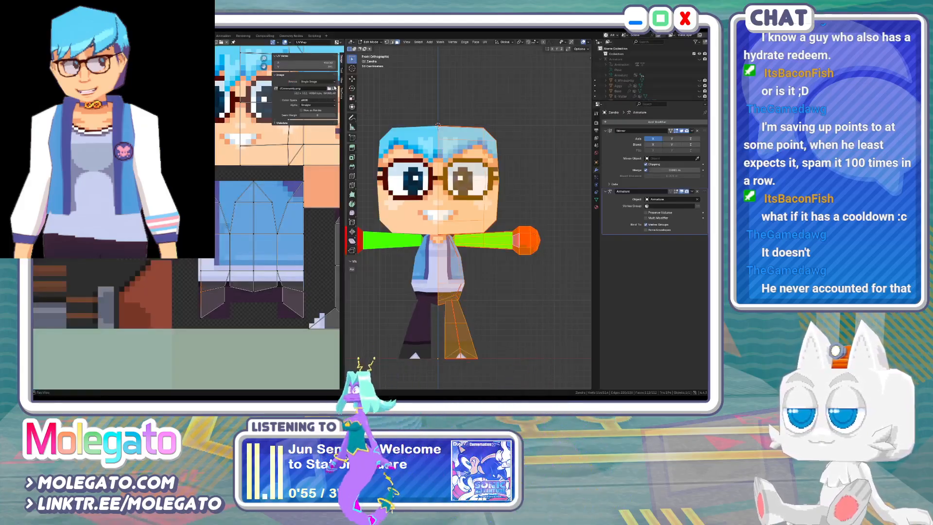
scroll(218, 276, up, 1)
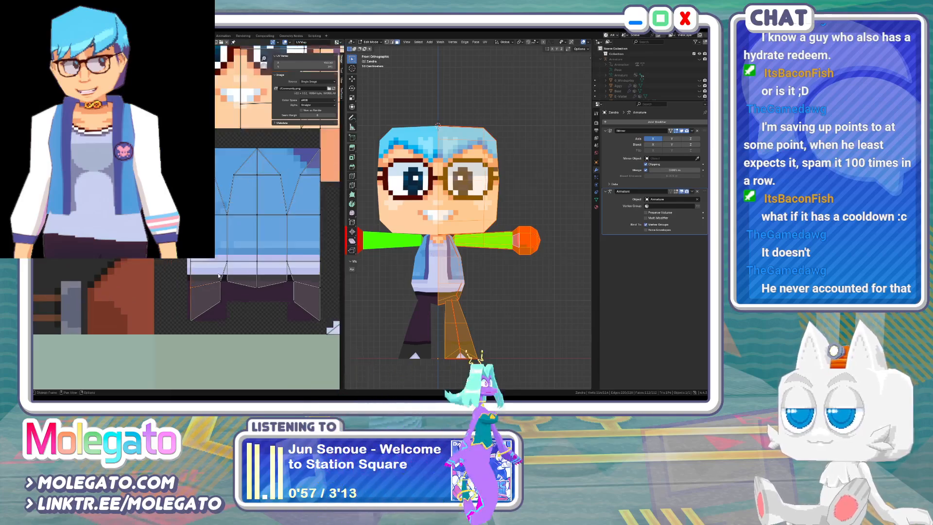
key(g)
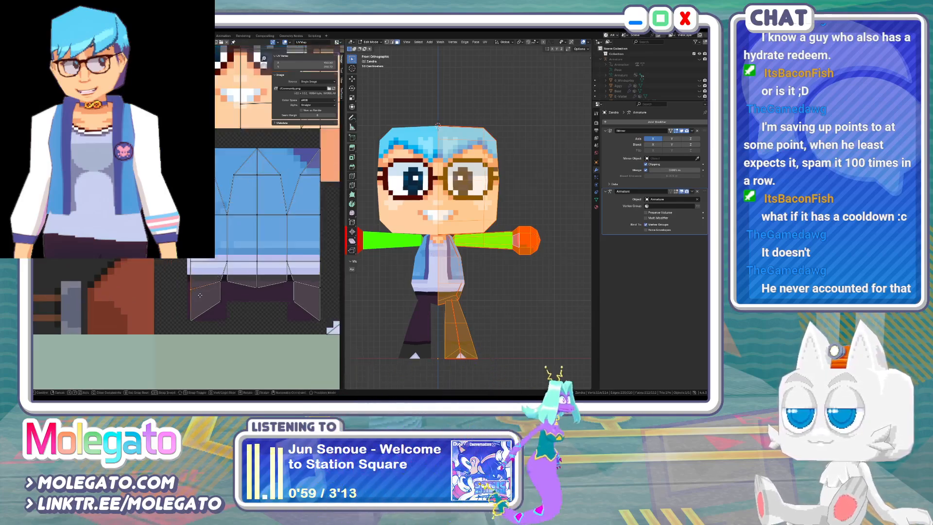
click(199, 296)
key(Tab)
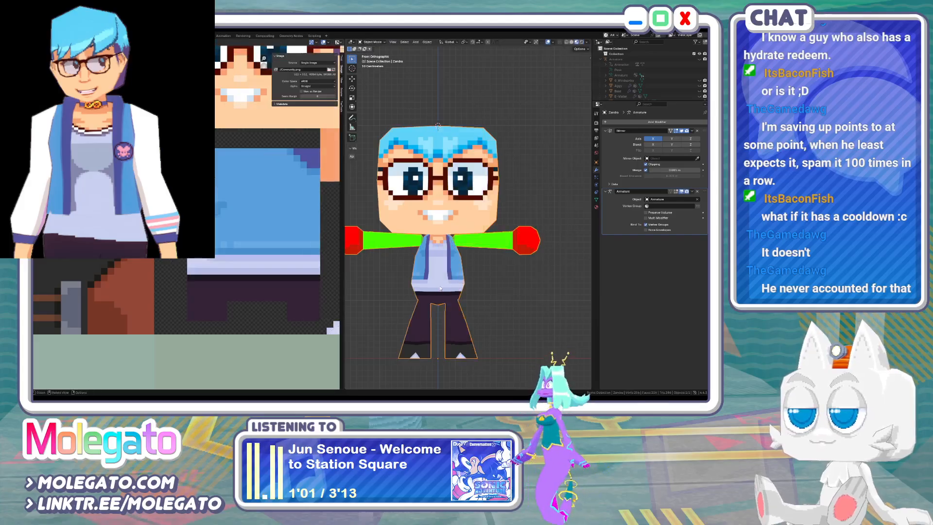
Nudge the torso's side UV vertices at the shirt hem and waist to straighten the jacket edge
key(Tab)
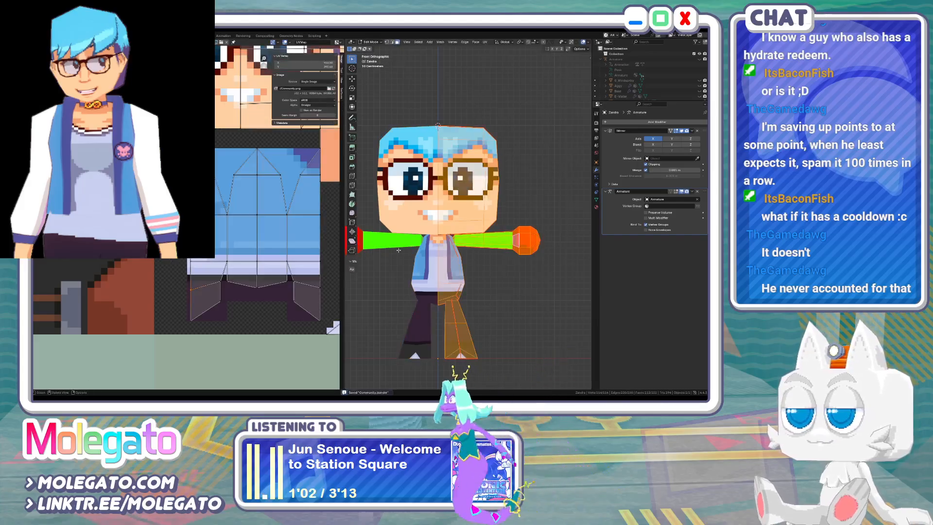
click(231, 224)
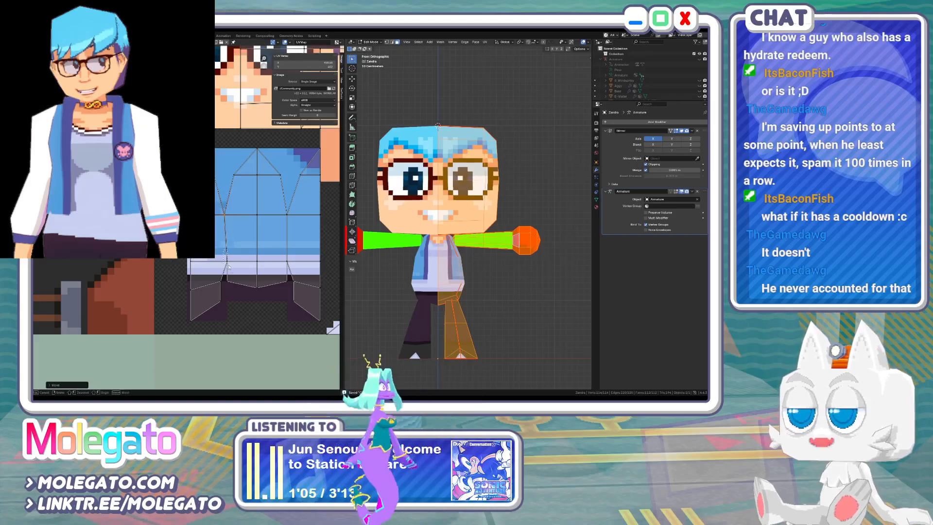
click(229, 264)
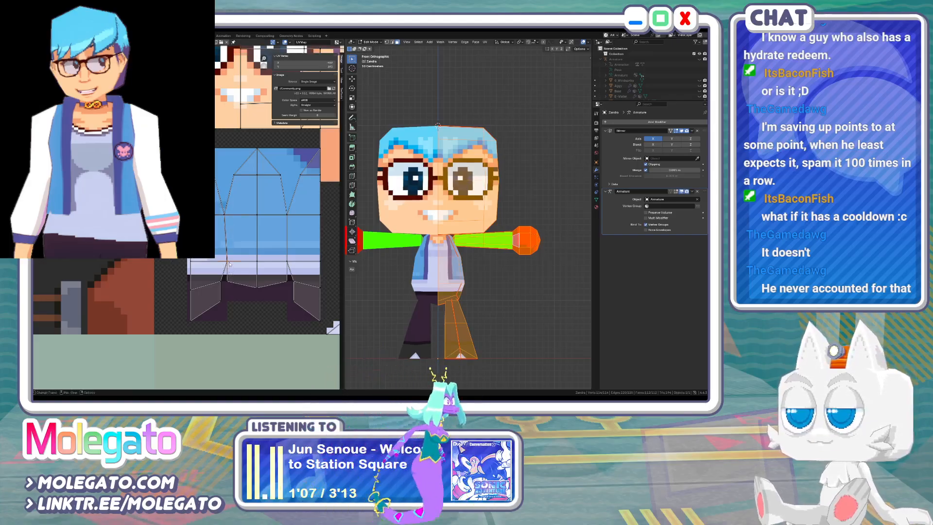
key(g)
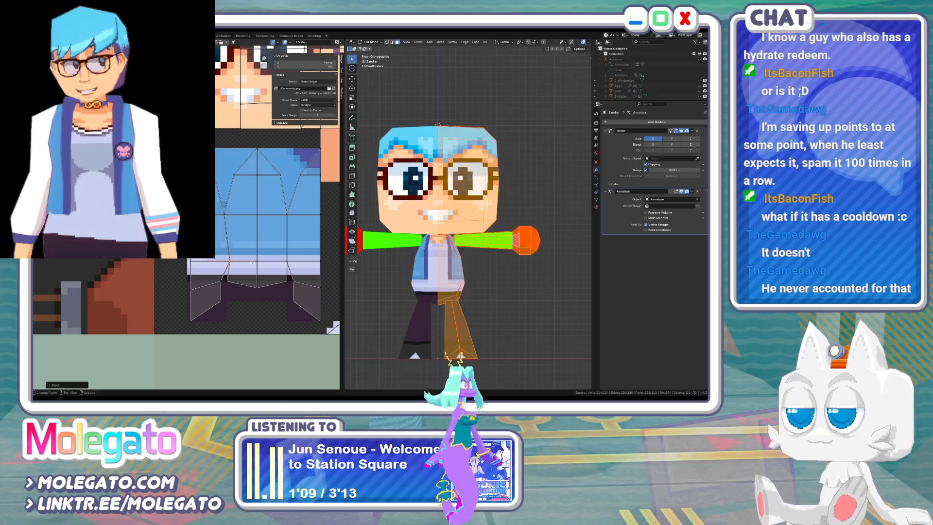
drag(227, 222, 230, 226)
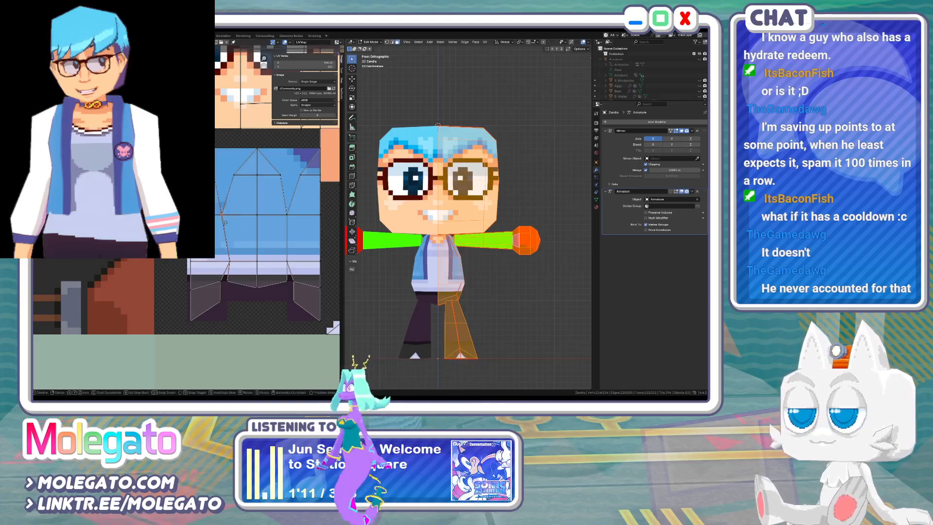
key(g)
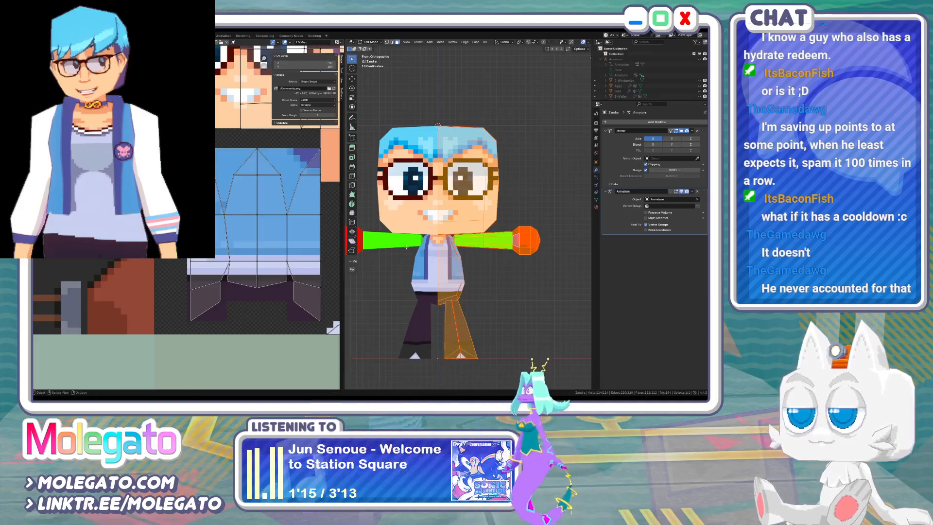
Leave UV editing, save the Blender file, and check the character from the side and front
key(Tab)
key(KP_3)
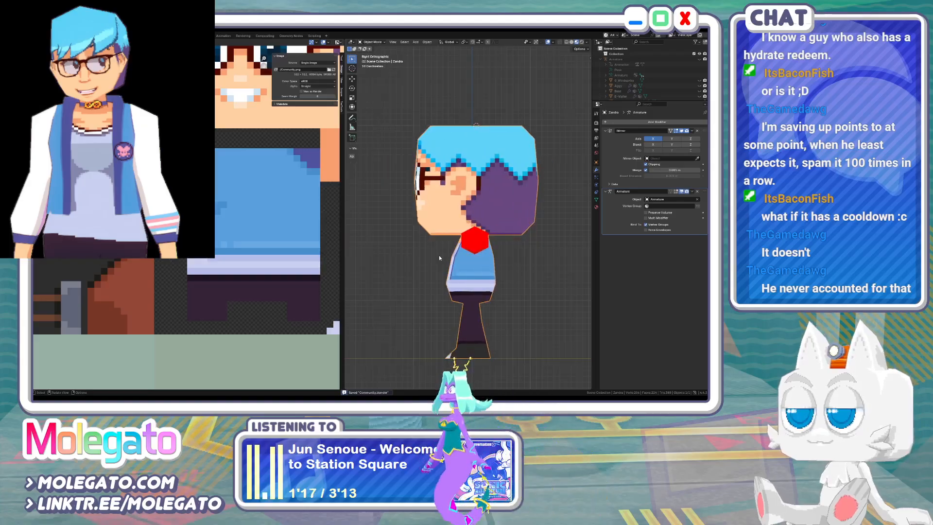
key(ctrl+s)
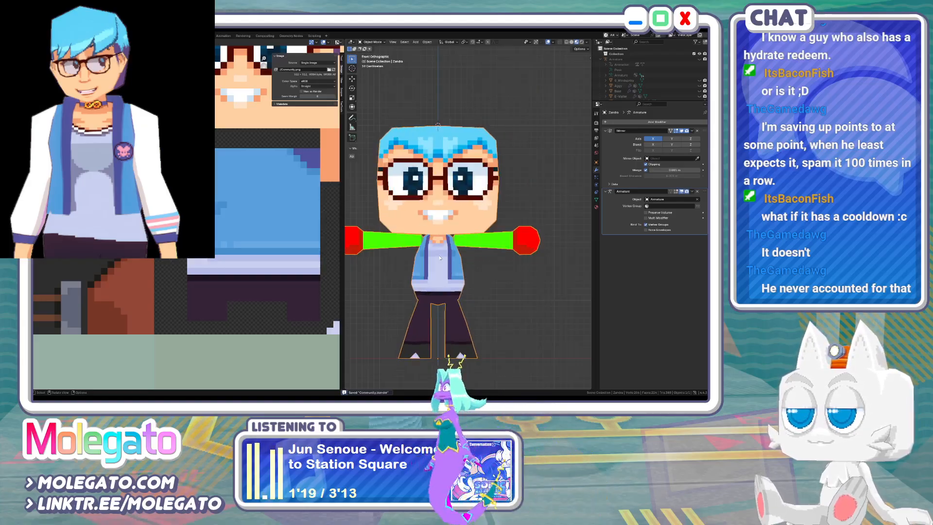
key(KP_1)
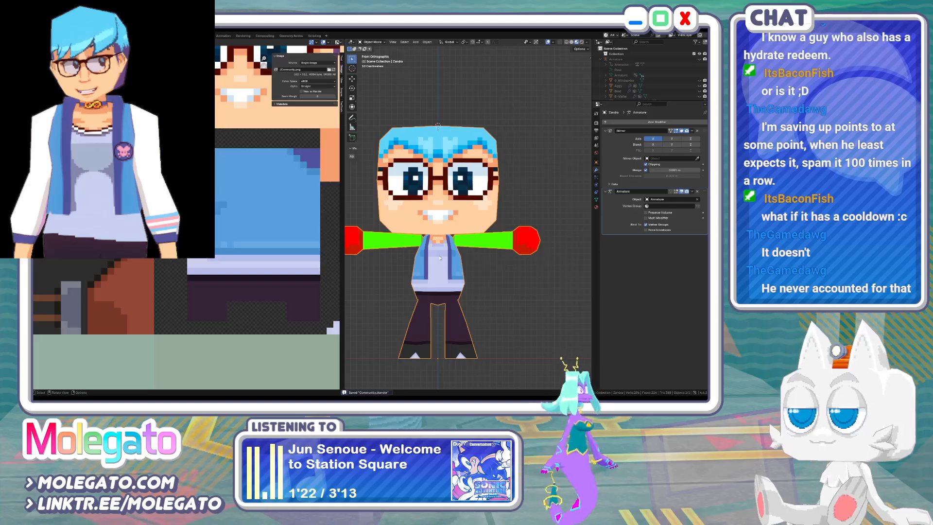
shift+middle_drag(453, 274, 455, 288)
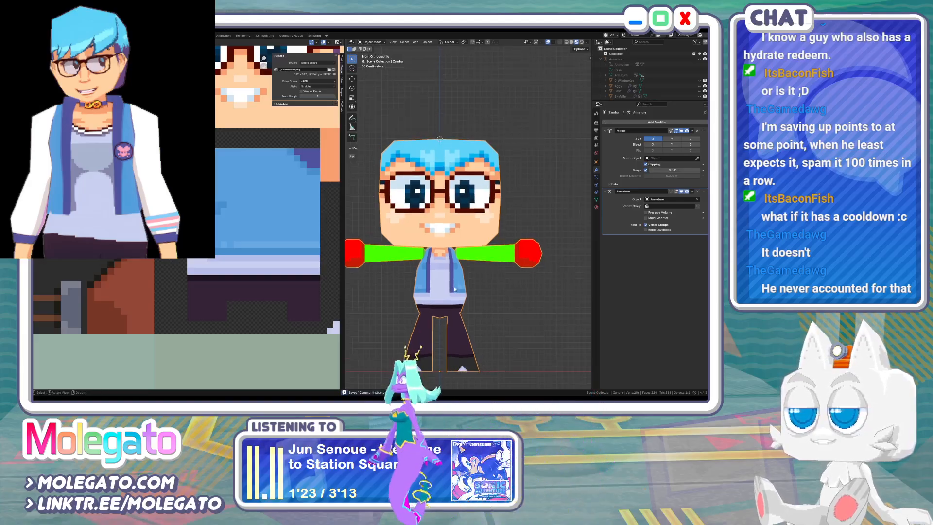
Check the shoe's side UVs, widen its lavender toe by one pixel column in Aseprite, save the texture, and return to Blender
key(KP_3)
key(Tab)
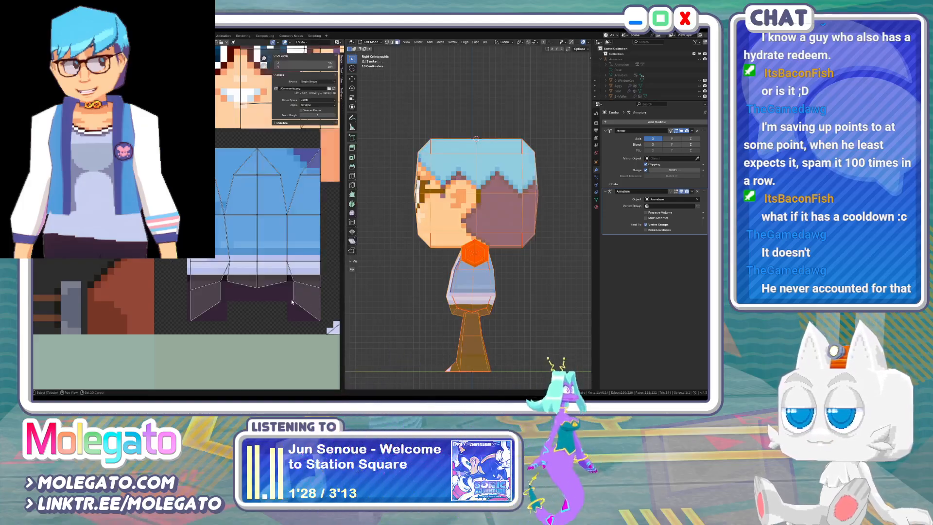
middle_drag(296, 304, 204, 284)
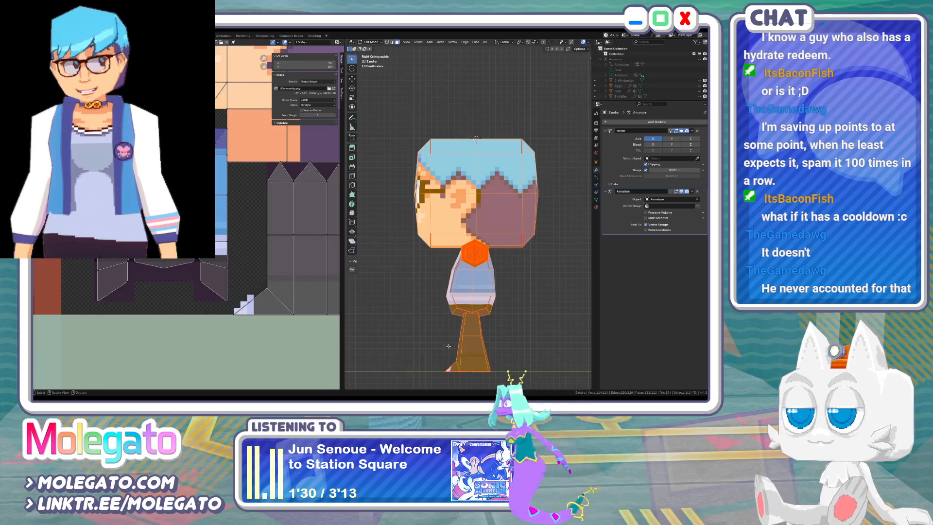
key(alt+Tab)
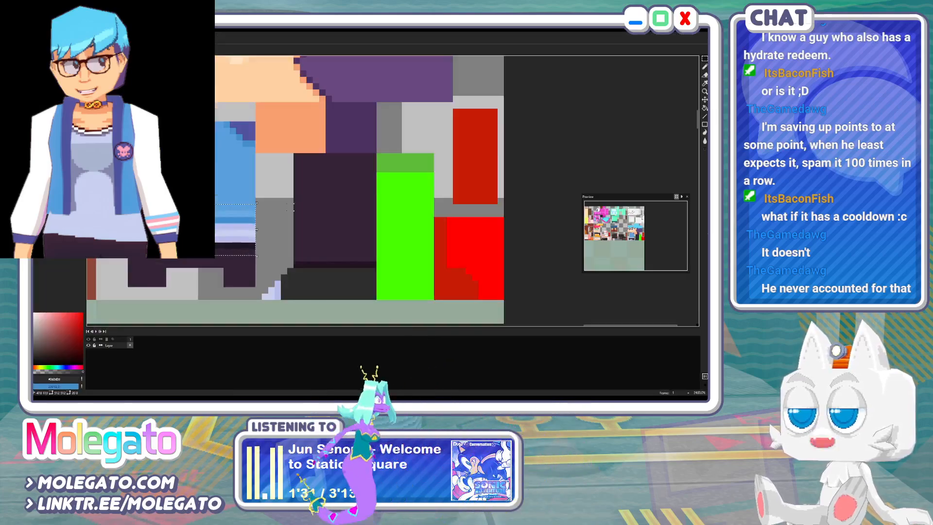
click(705, 59)
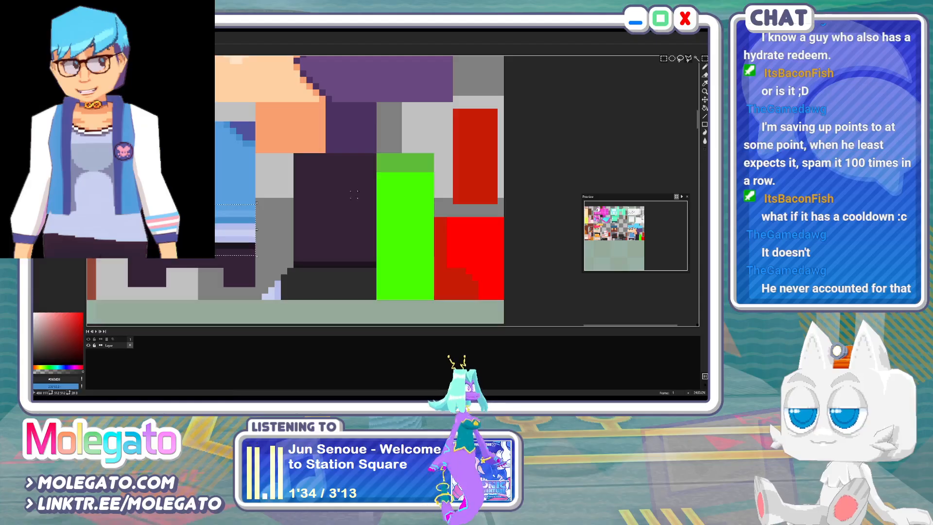
alt+click(278, 288)
drag(284, 277, 284, 297)
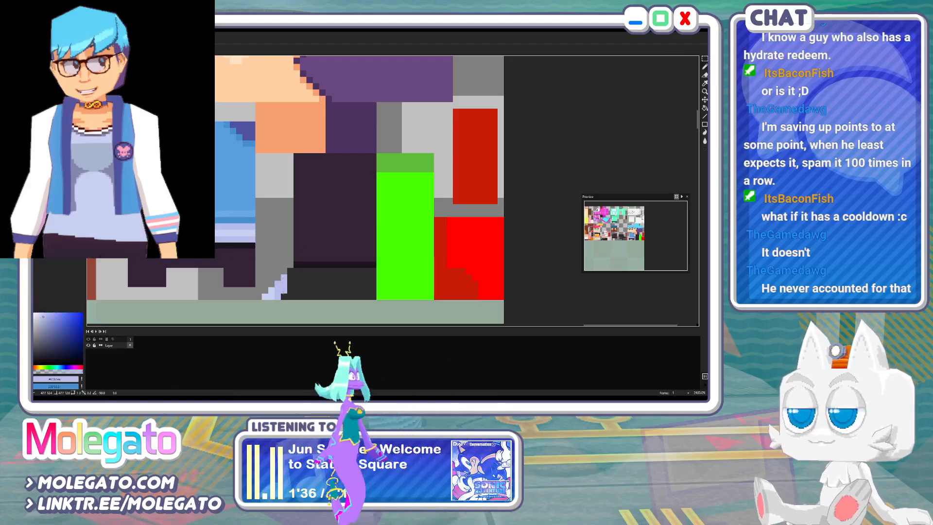
key(ctrl+s)
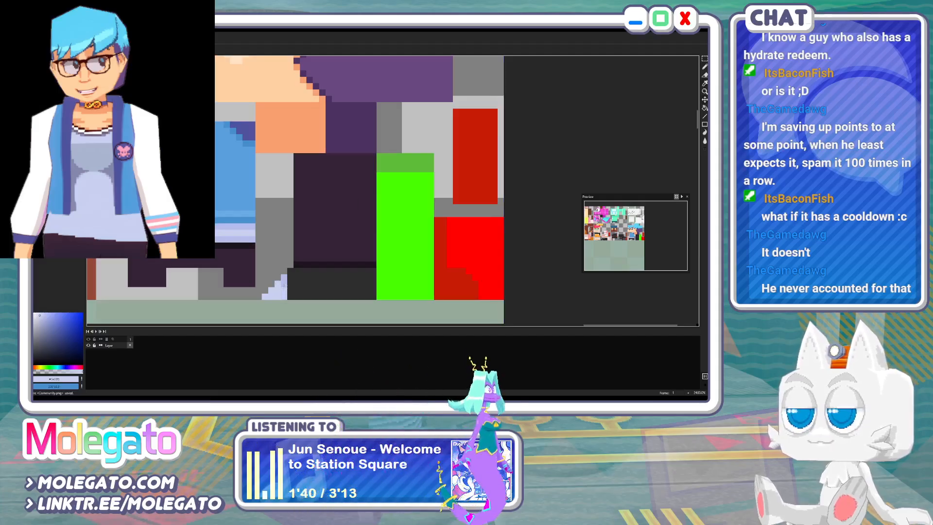
alt+click(278, 284)
key(ctrl+s)
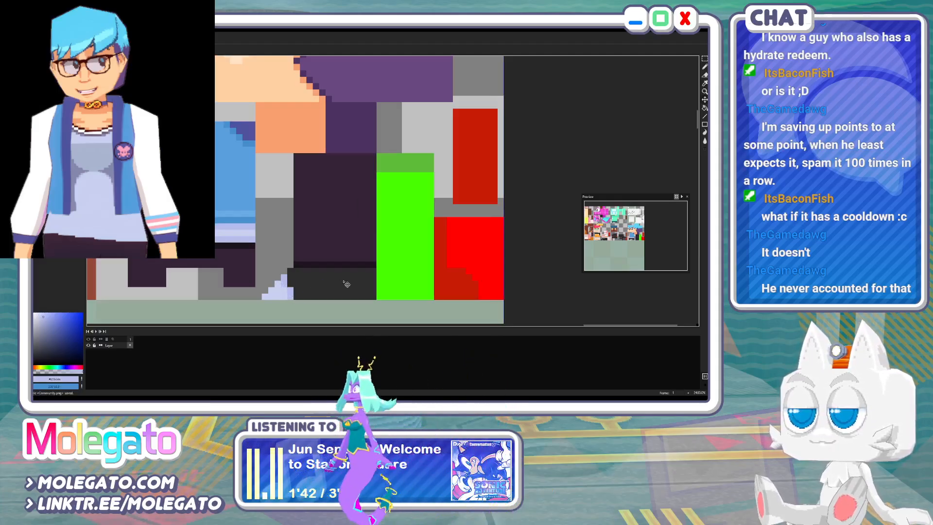
key(alt+Tab)
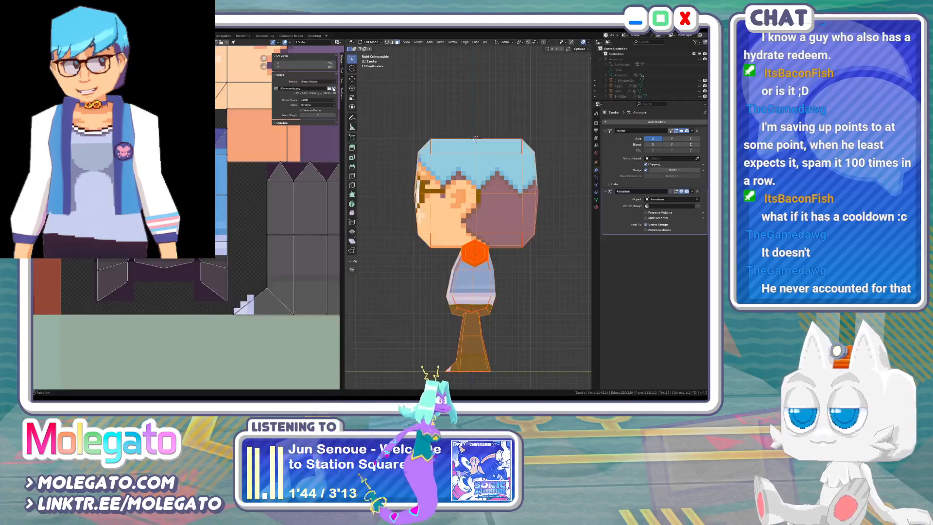
View the character from the front, leave Edit Mode, and switch to the texture in Aseprite
middle_drag(397, 279, 427, 270)
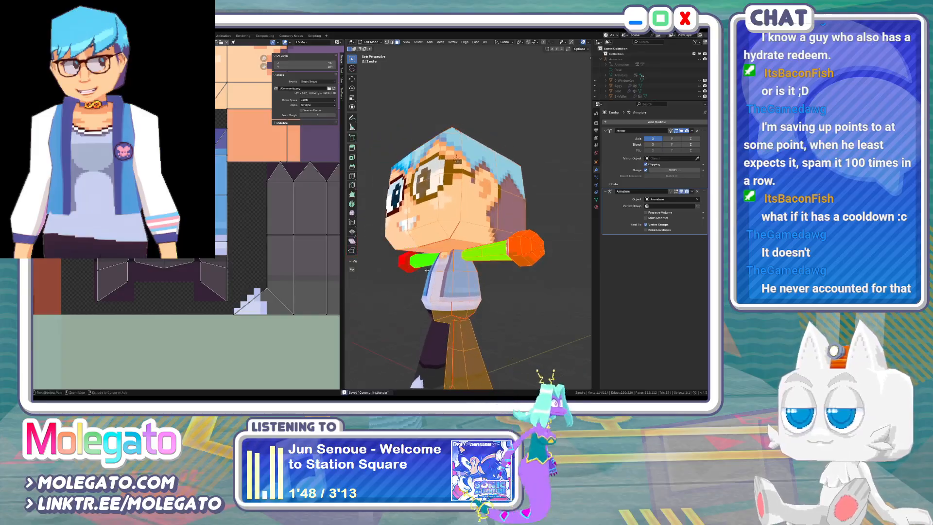
key(KP_1)
key(Tab)
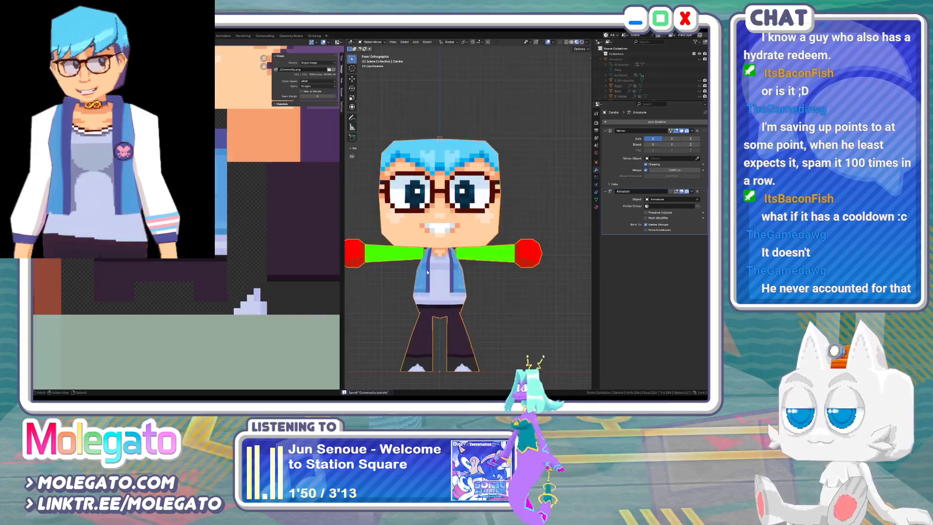
key(alt+Tab)
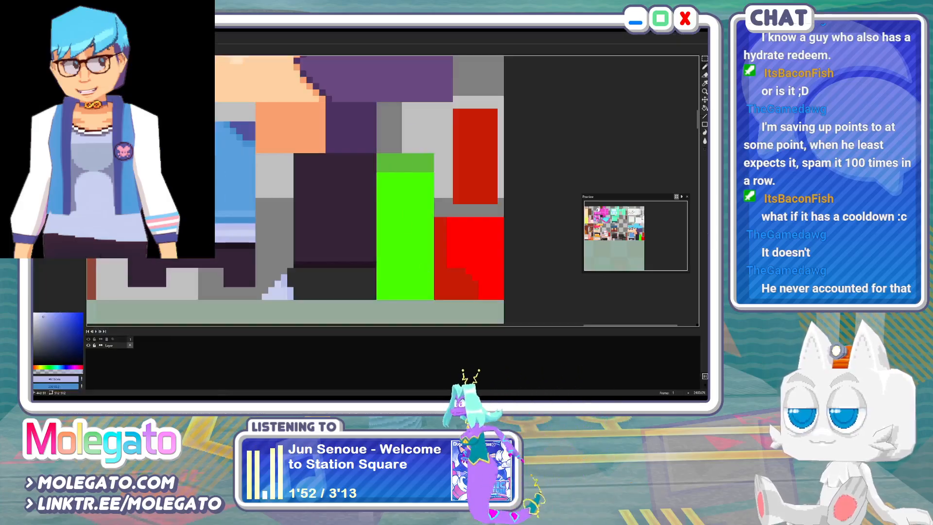
Select the green arm block on the texture and sample the jacket sleeve's white from the reference image
middle_drag(352, 186, 307, 163)
click(122, 40)
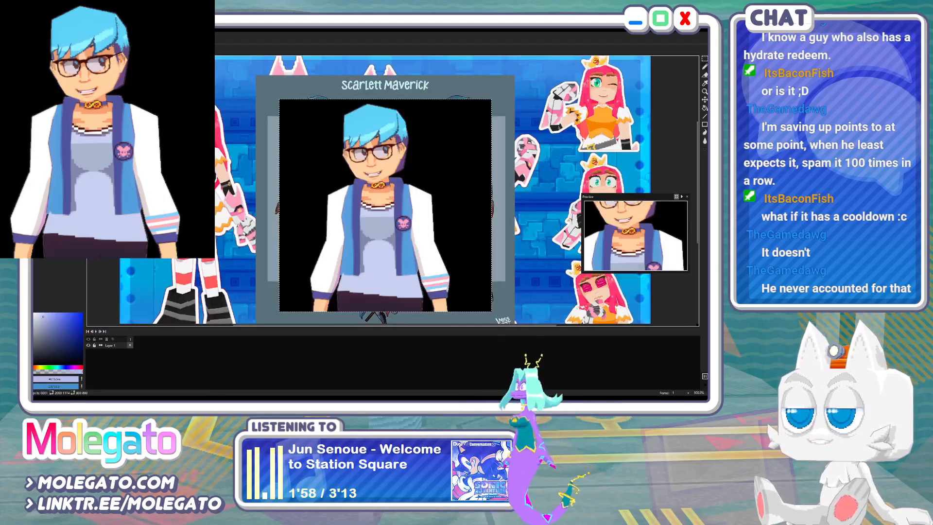
click(73, 41)
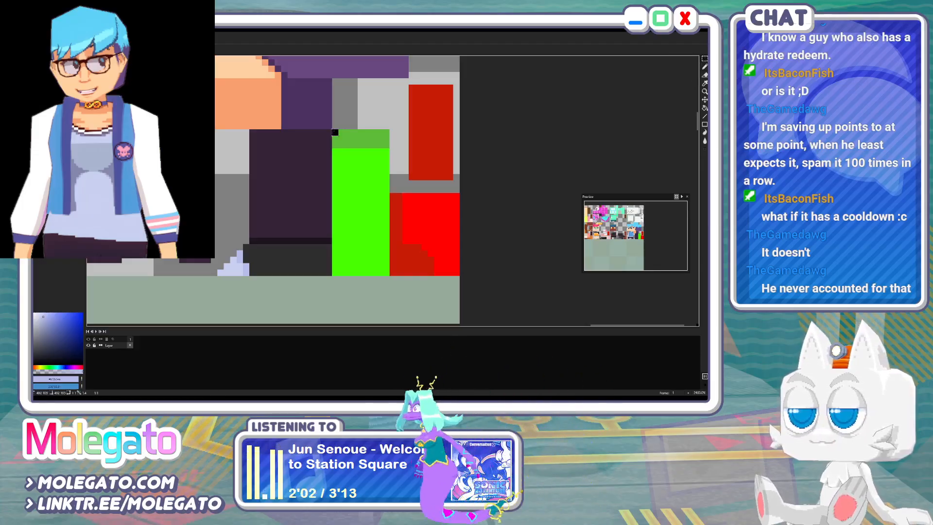
click(339, 135)
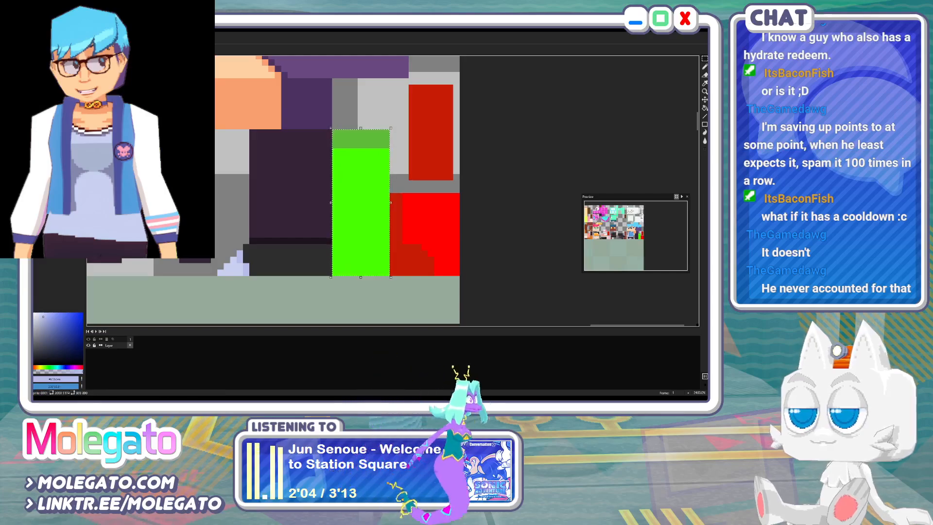
click(121, 41)
middle_drag(393, 203, 383, 178)
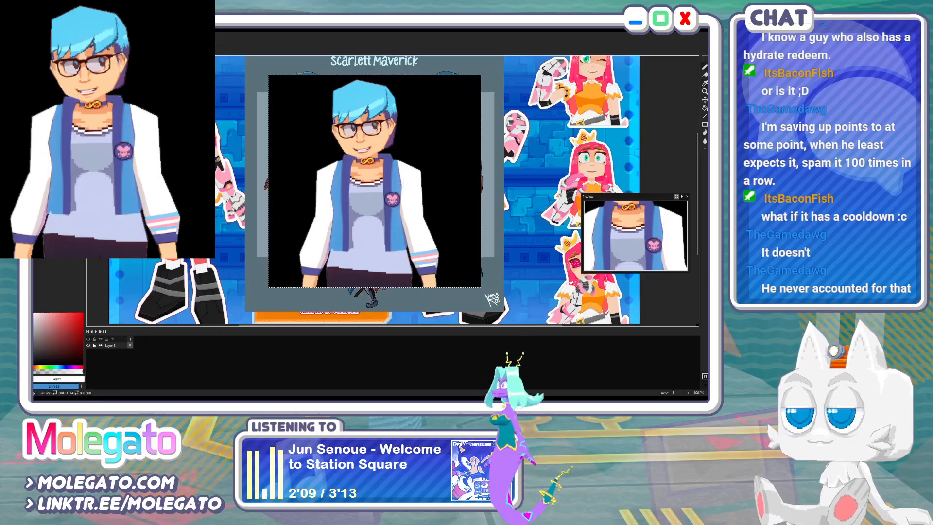
click(73, 40)
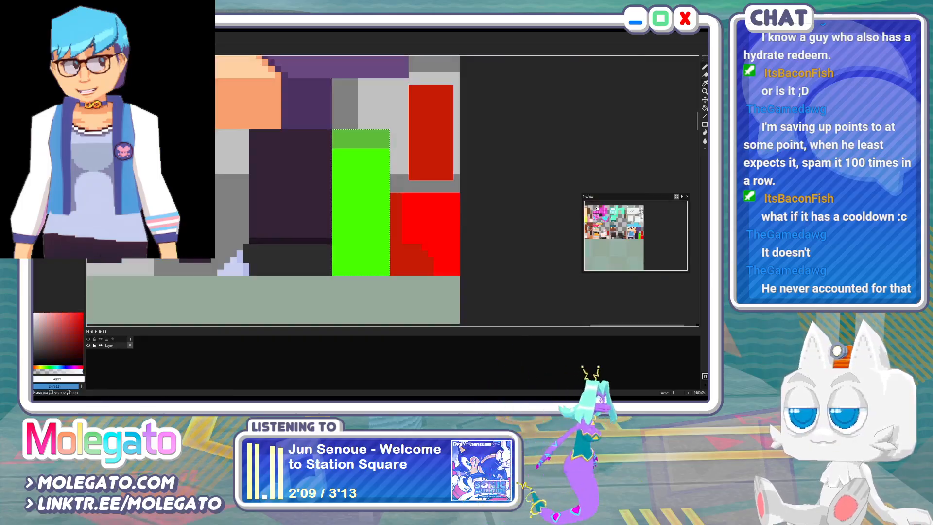
Fill the selected arm block with white and its darker upper band with light grey, and save the texture
click(368, 190)
middle_drag(266, 200, 464, 250)
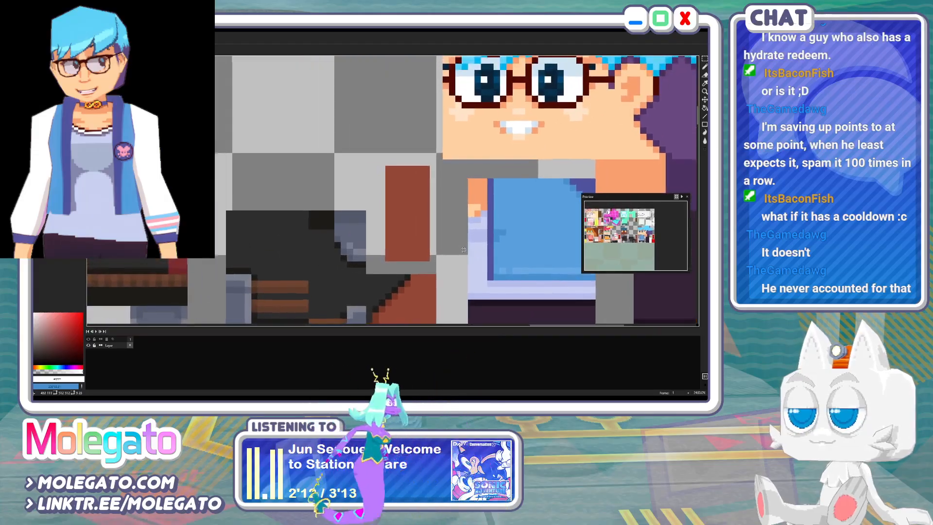
scroll(464, 249, down, 3)
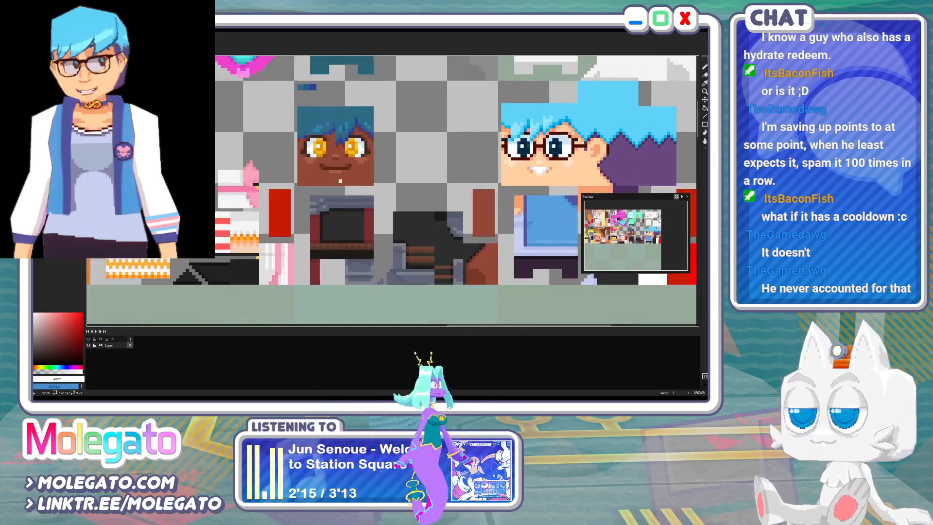
middle_drag(477, 234, 197, 234)
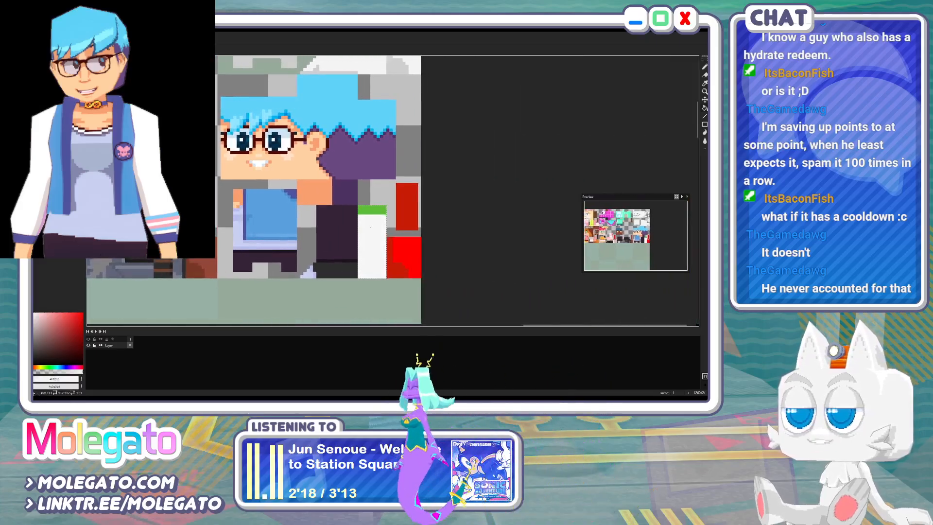
scroll(357, 252, up, 1)
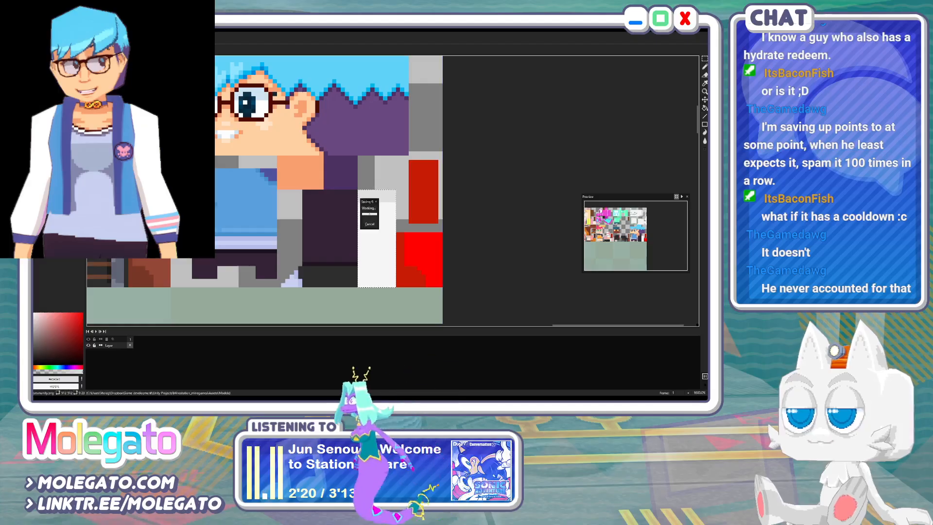
Paint an indigo cuff band along the arm block's lower end using the reference's cuff colour, and save the texture
key(ctrl+Tab)
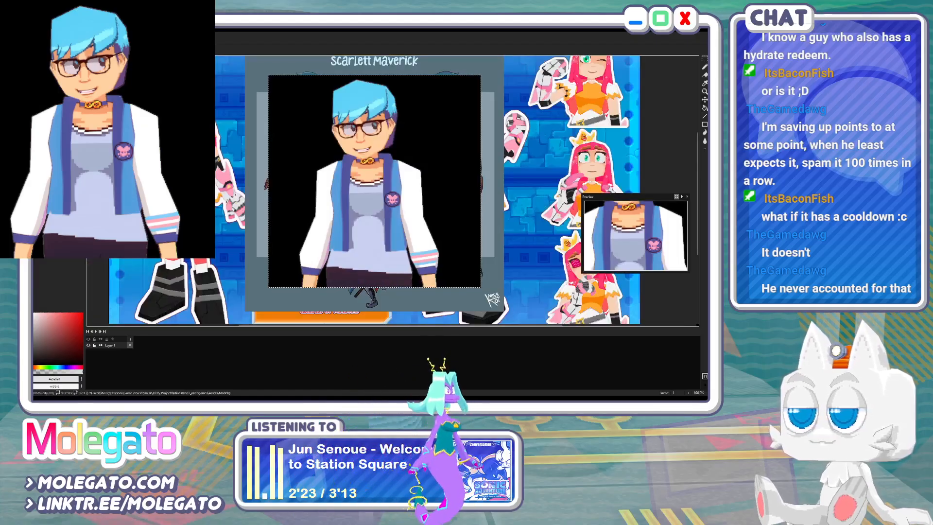
key(ctrl+Tab)
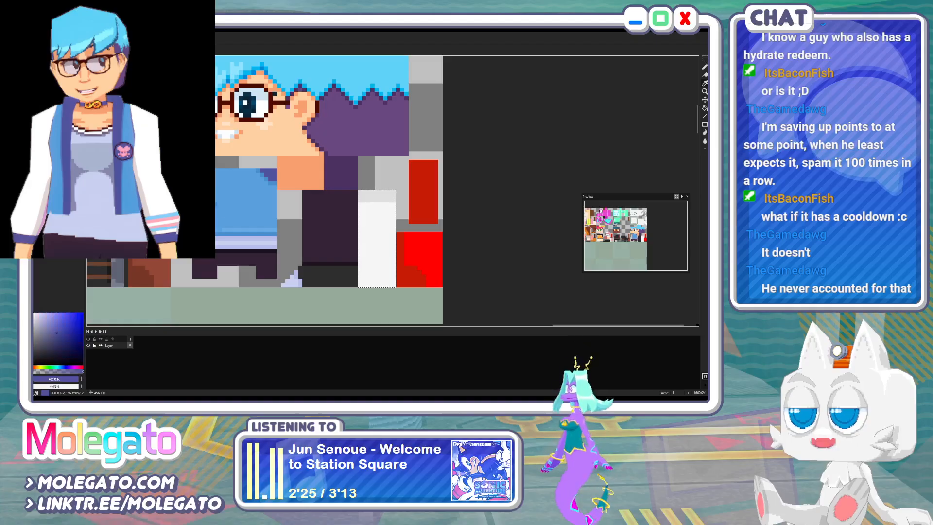
mouse_move(360, 280)
mouse_down()
mouse_move(393, 281)
mouse_move(360, 285)
mouse_up()
key(x)
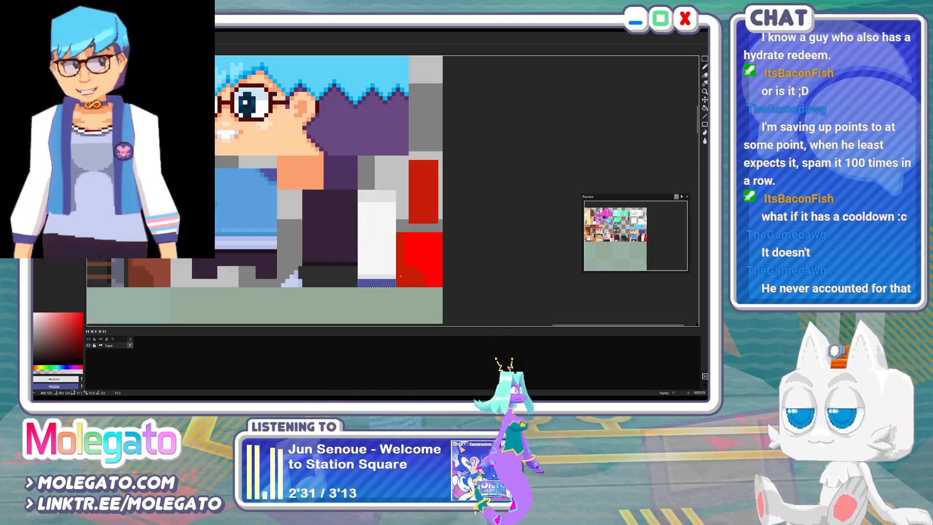
key(ctrl+Tab)
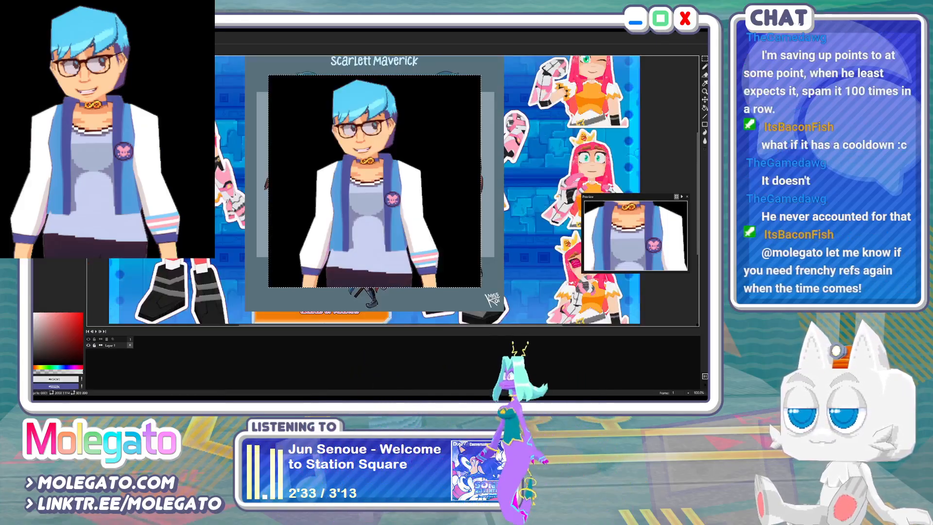
key(ctrl+Tab)
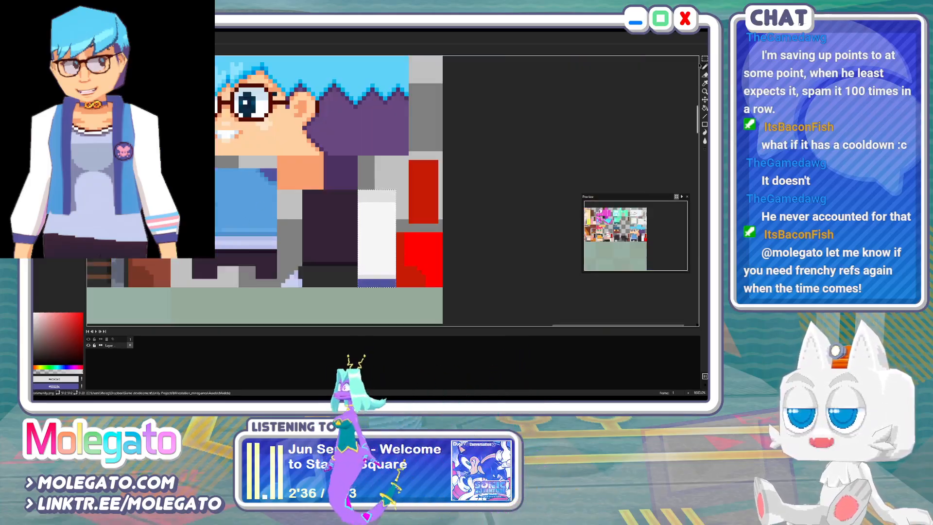
Copy the white sleeve block, paste the duplicate against the texture's outer edge beside the purple hair, and deselect
key(ctrl+c)
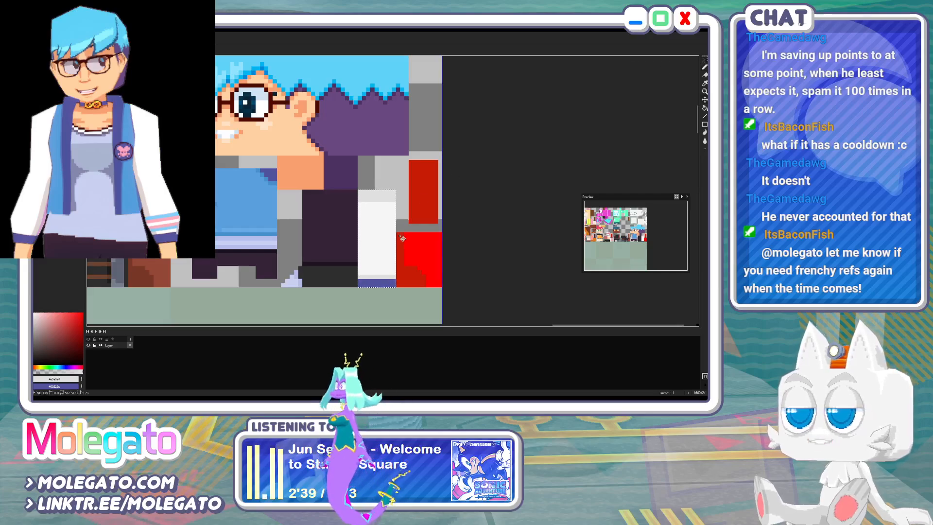
key(ctrl+v)
drag(387, 236, 427, 100)
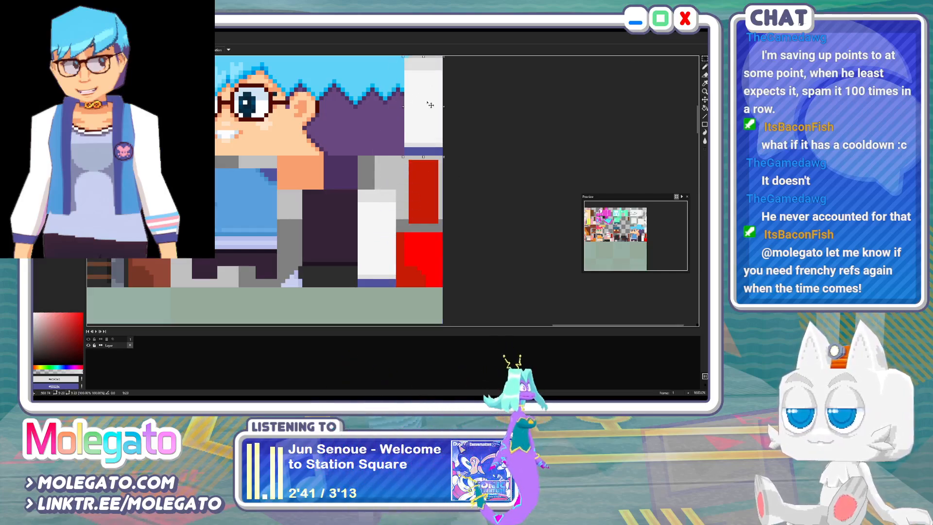
middle_drag(418, 124, 385, 177)
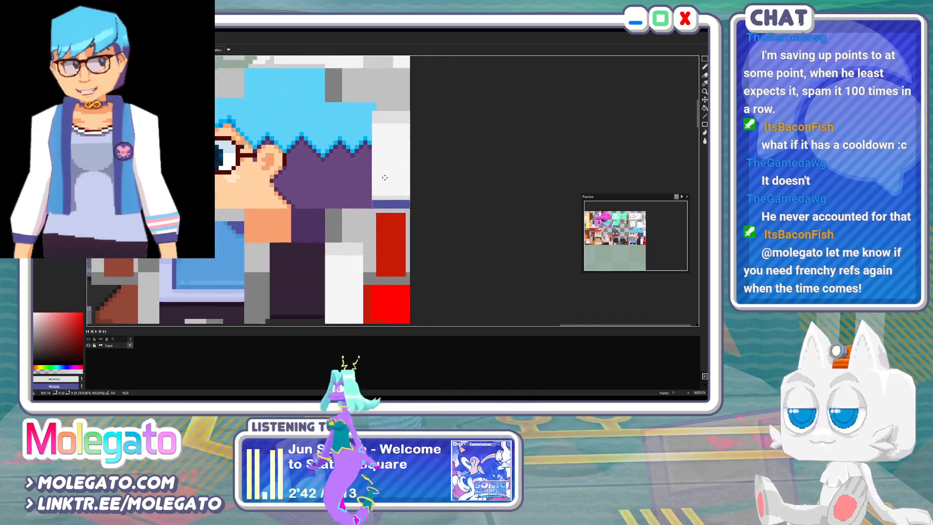
middle_drag(348, 259, 332, 235)
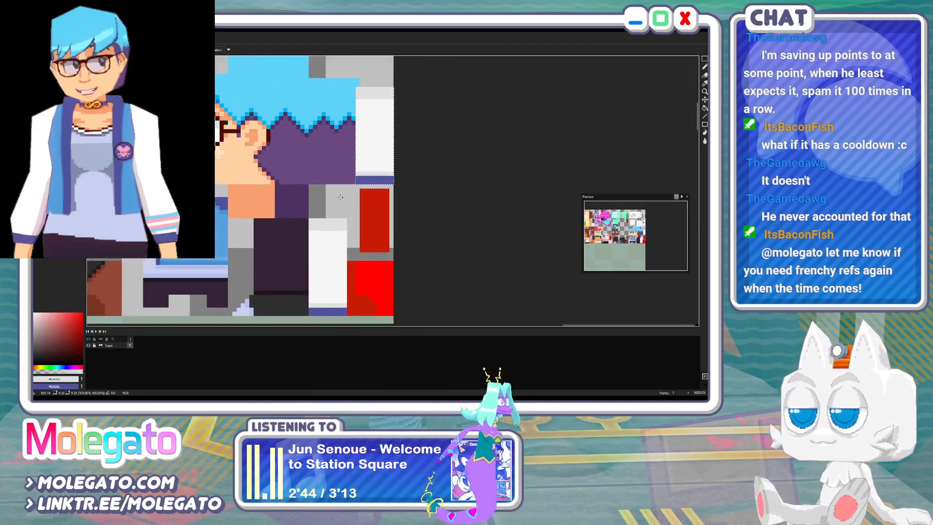
drag(378, 163, 382, 163)
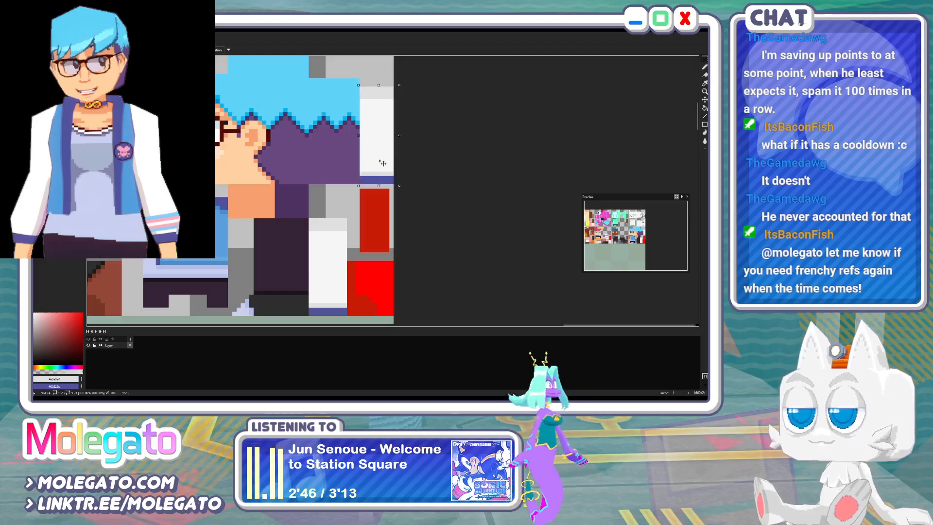
click(355, 156)
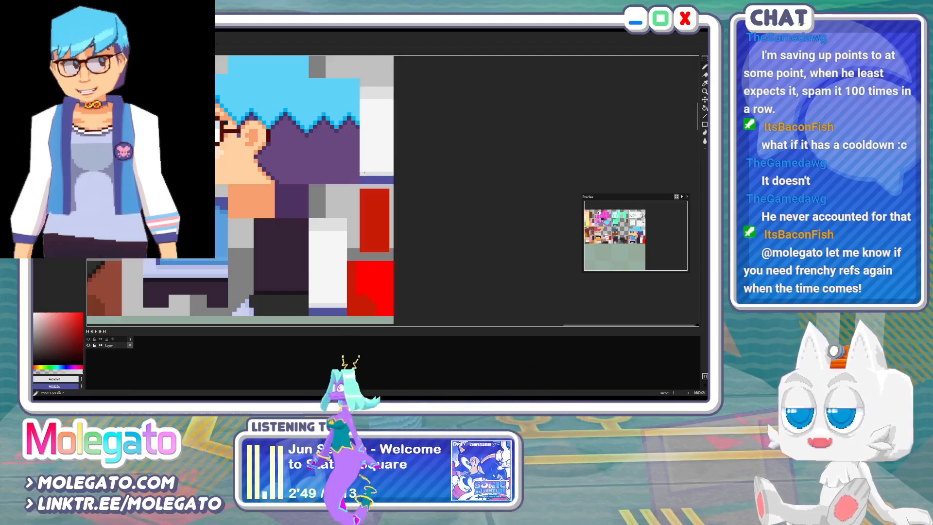
Select the outer vertical part of the original sleeve block and sample the reference's light blue and pink sleeve stripe colours
middle_drag(327, 226, 326, 145)
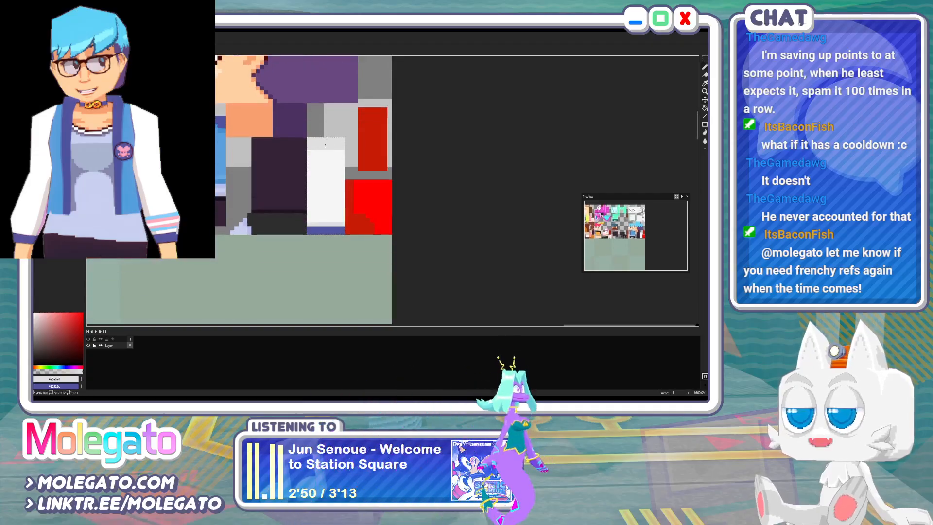
click(705, 59)
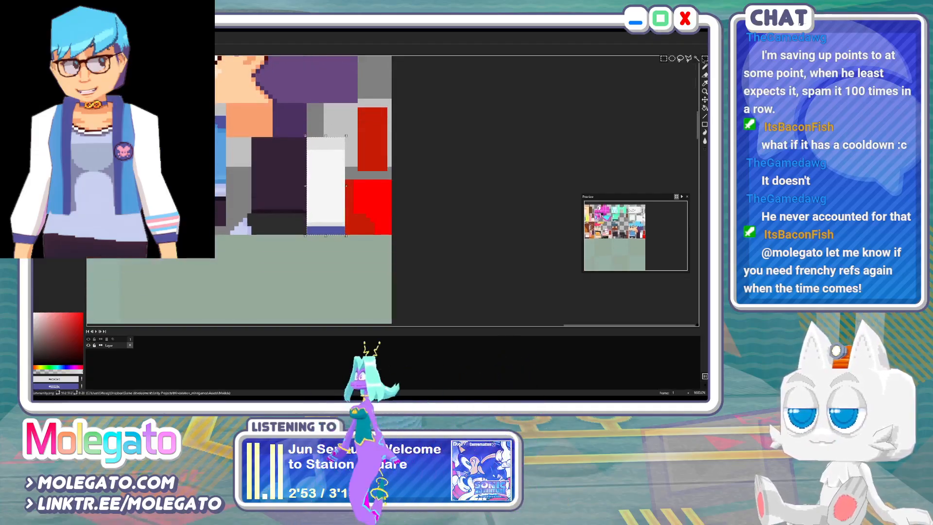
drag(343, 139, 326, 232)
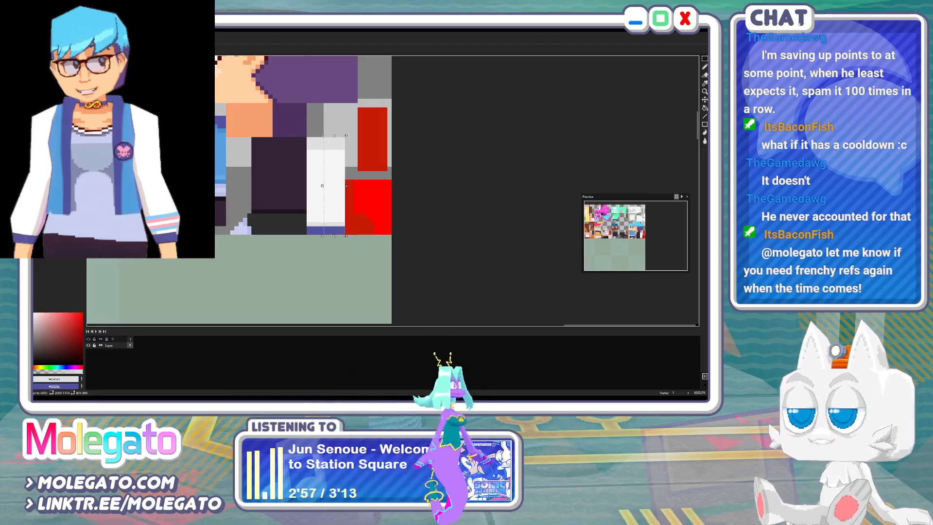
click(163, 50)
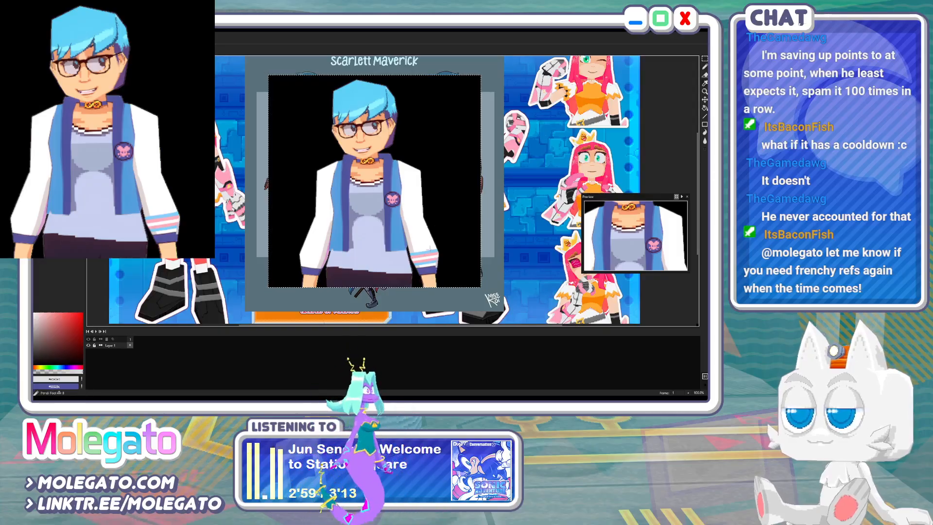
click(426, 252)
key(x)
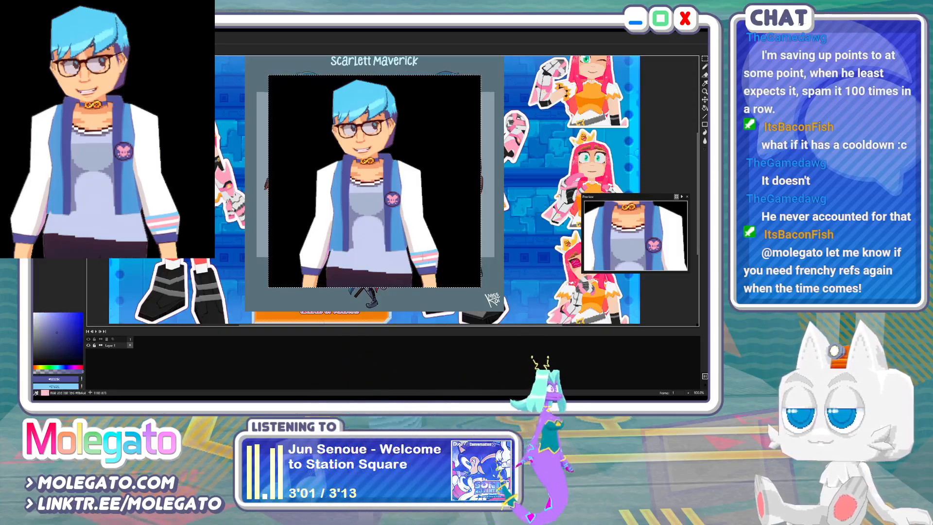
click(421, 254)
click(107, 42)
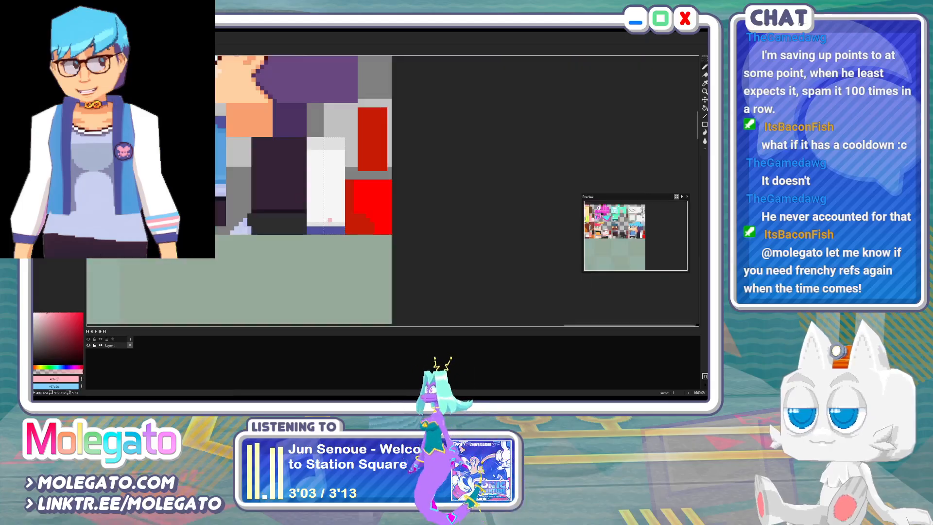
Paint light blue, pink and white stripes above the cuff within the selected sleeve area, and save the texture
key(x)
mouse_move(343, 224)
mouse_down()
mouse_move(326, 224)
mouse_move(342, 211)
mouse_move(326, 207)
mouse_up()
key(x)
click(141, 42)
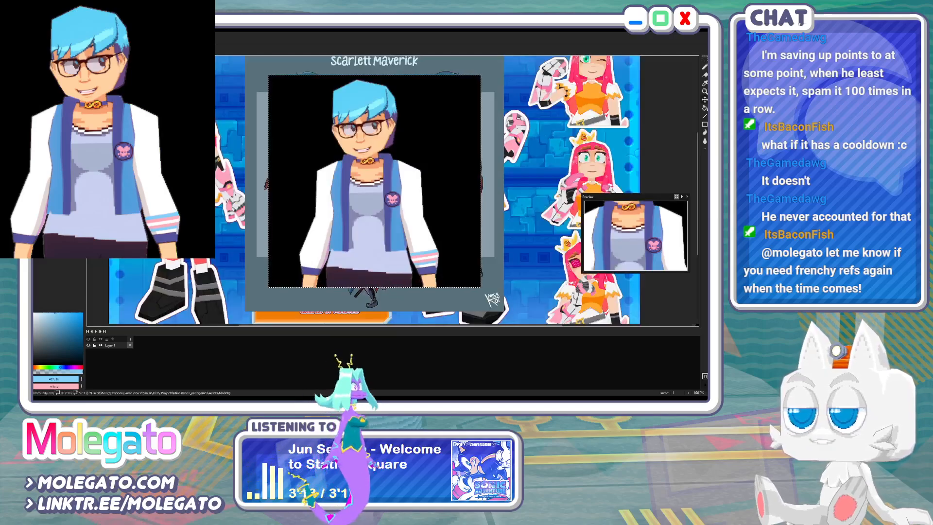
click(88, 42)
key(ctrl+s)
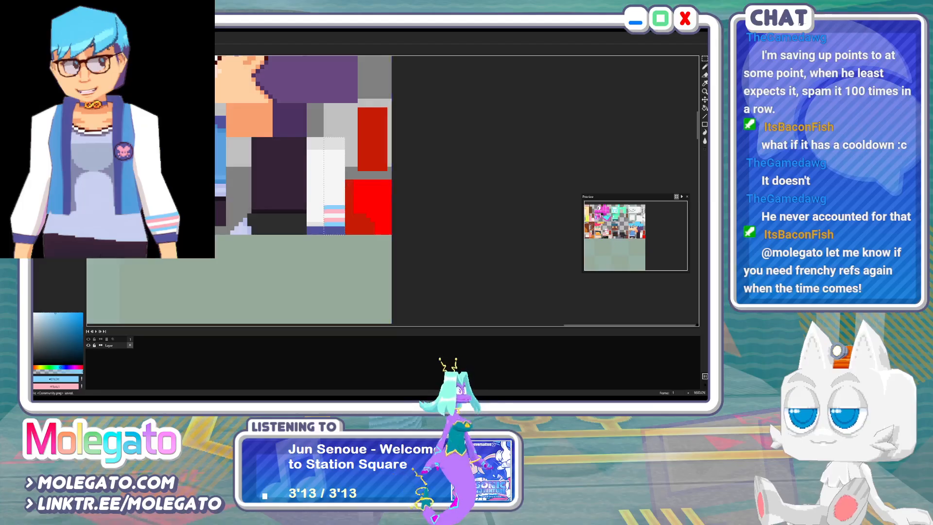
Compare the sleeve with the reference, move its stripes one pixel up from the cuff, and deselect
click(141, 42)
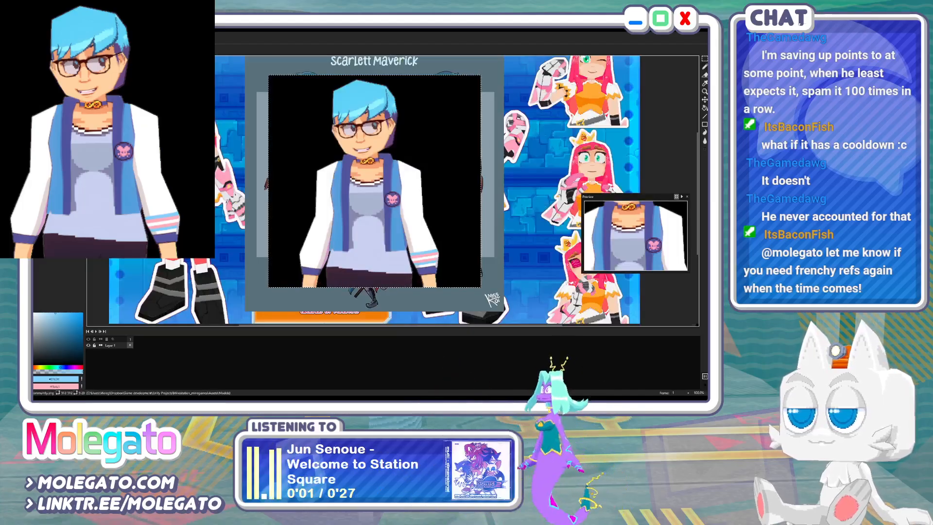
click(88, 41)
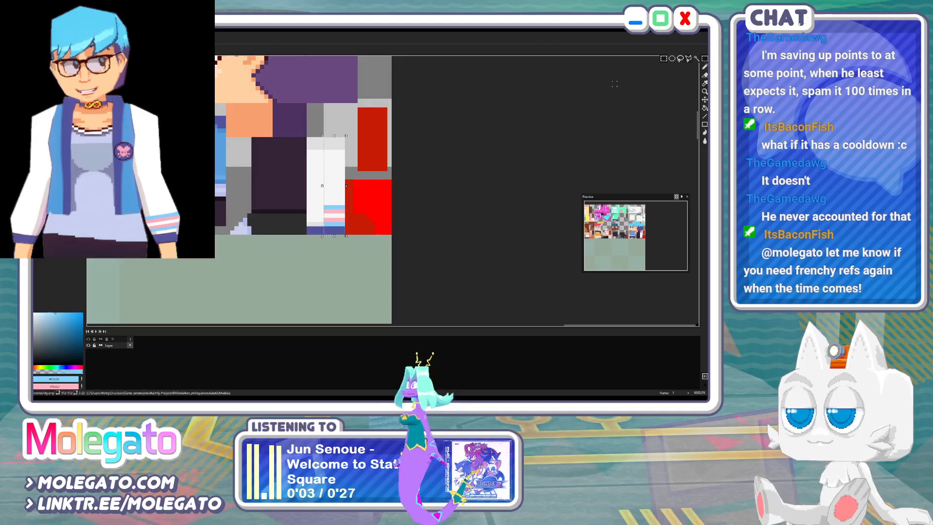
drag(323, 204, 347, 224)
key(ctrl+d)
Fill the red hand block beside the sleeve with the face's light skin tone and the neck's orange shadow tone
alt+click(322, 223)
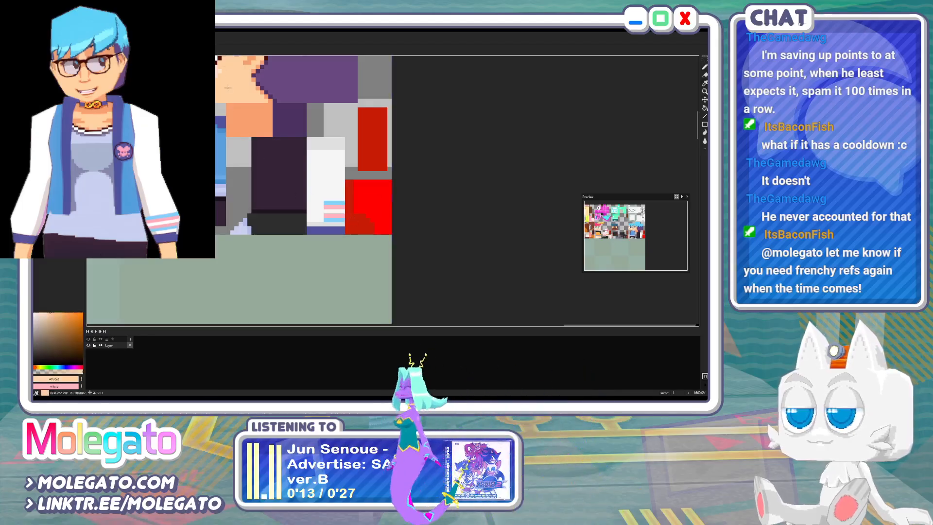
alt+click(265, 118)
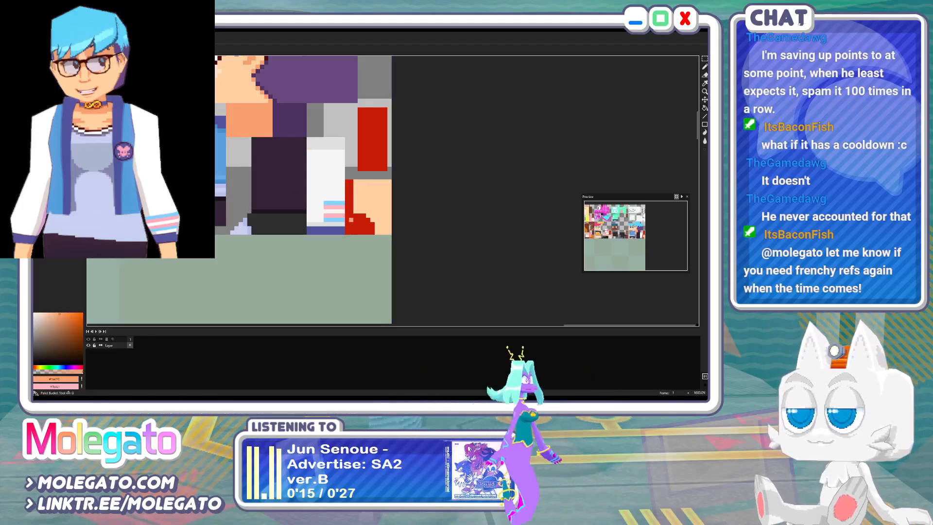
click(358, 225)
Recolour the red strip above the hand and the neighbouring characters' two strips with their sampled shoe colours, and save the texture
alt+click(267, 222)
click(371, 164)
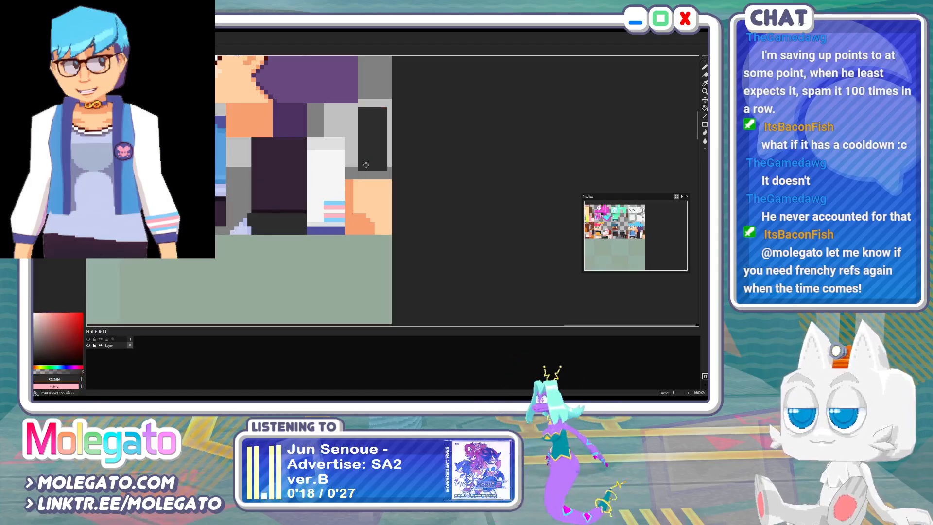
middle_drag(369, 166, 473, 207)
middle_drag(206, 226, 331, 223)
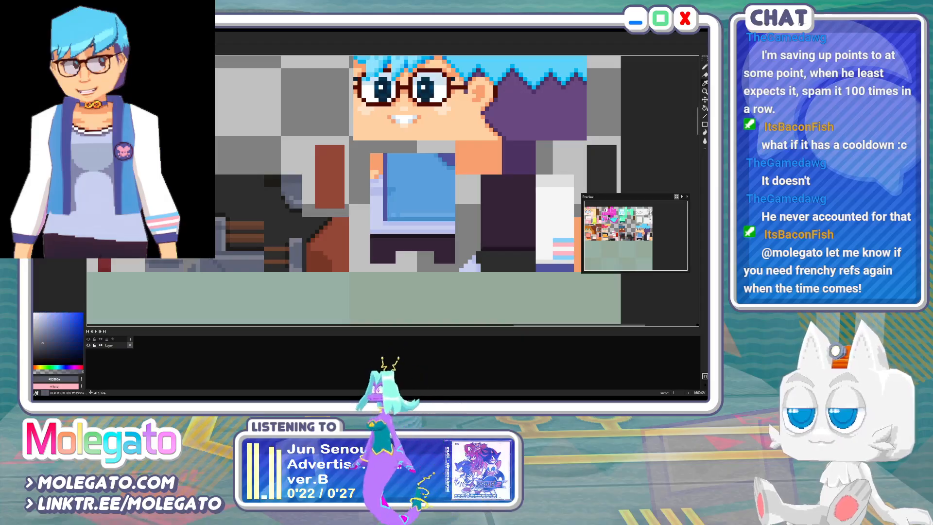
click(330, 177)
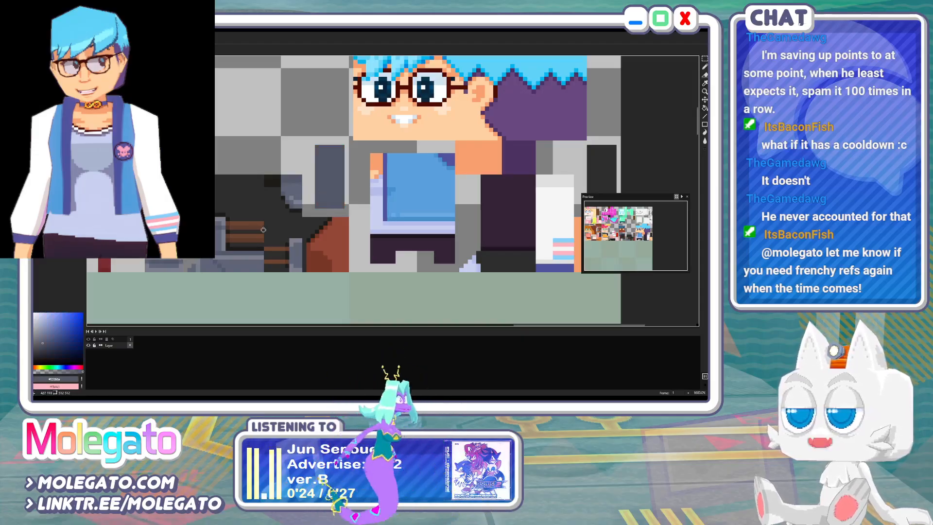
middle_drag(263, 229, 469, 223)
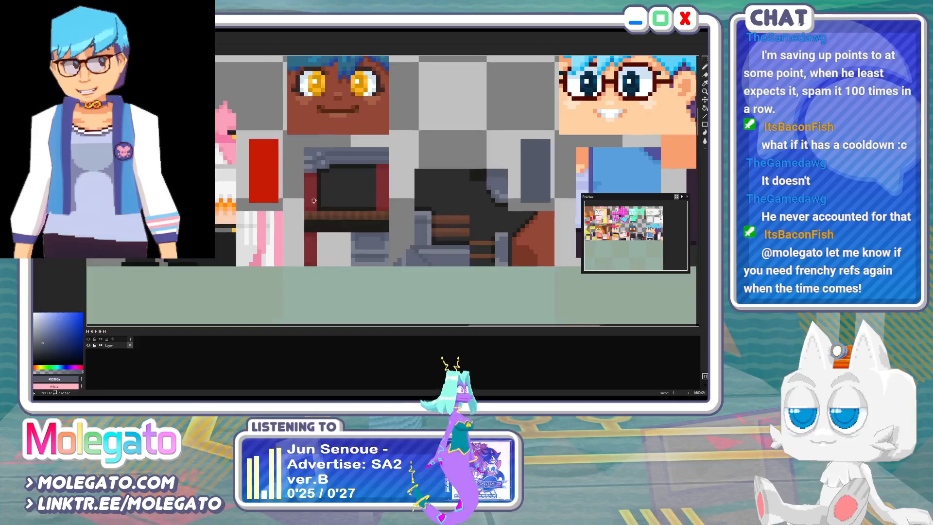
alt+click(156, 264)
click(266, 174)
key(ctrl+s)
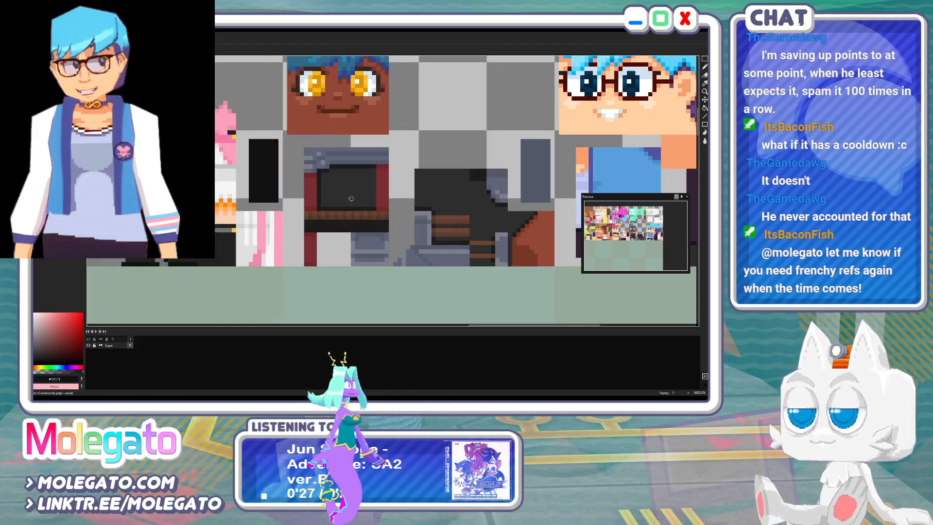
Switch to Blender and reload the Community.png texture
scroll(351, 198, right, 4)
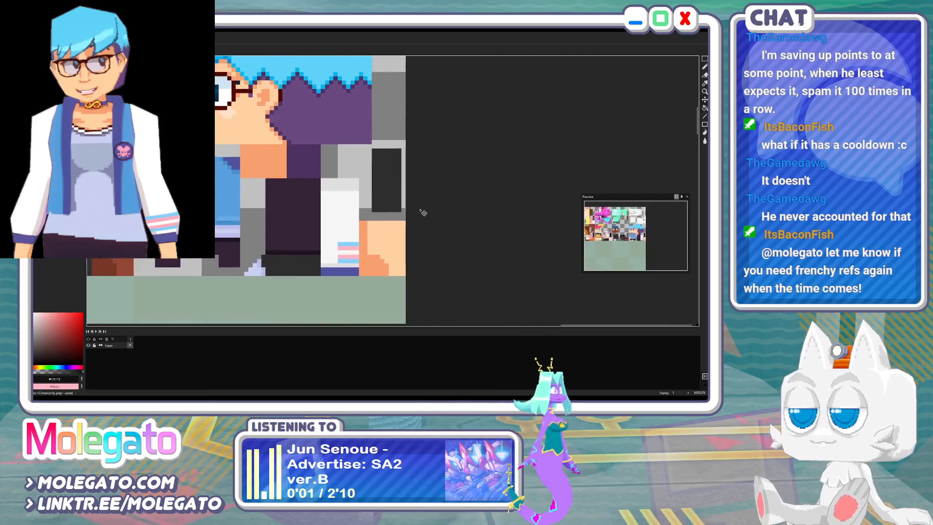
key(alt+Tab)
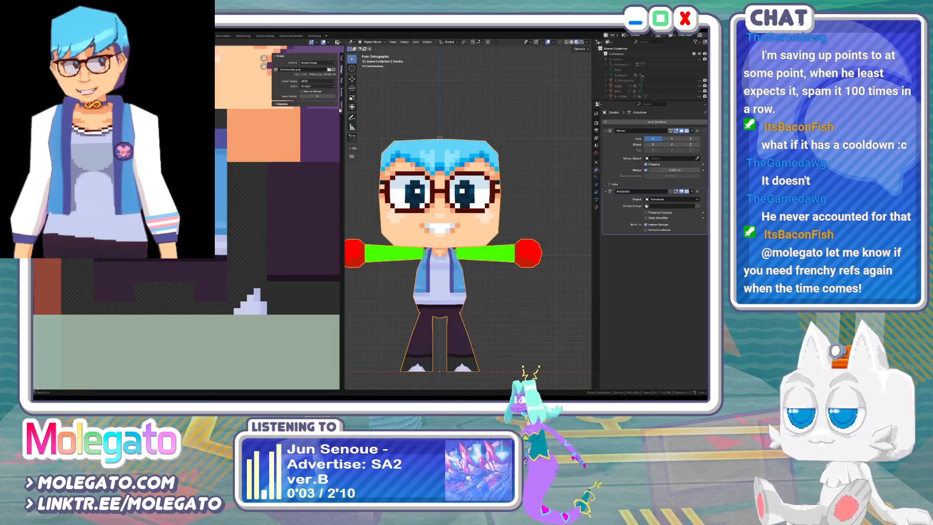
click(333, 69)
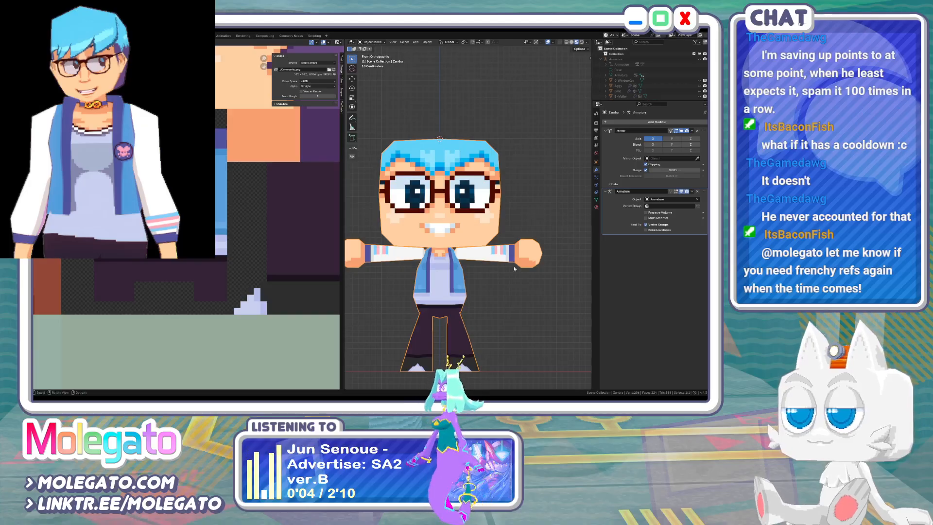
Select the arm's linked sleeve faces and scale their UVs to 0.5 along X
key(Tab)
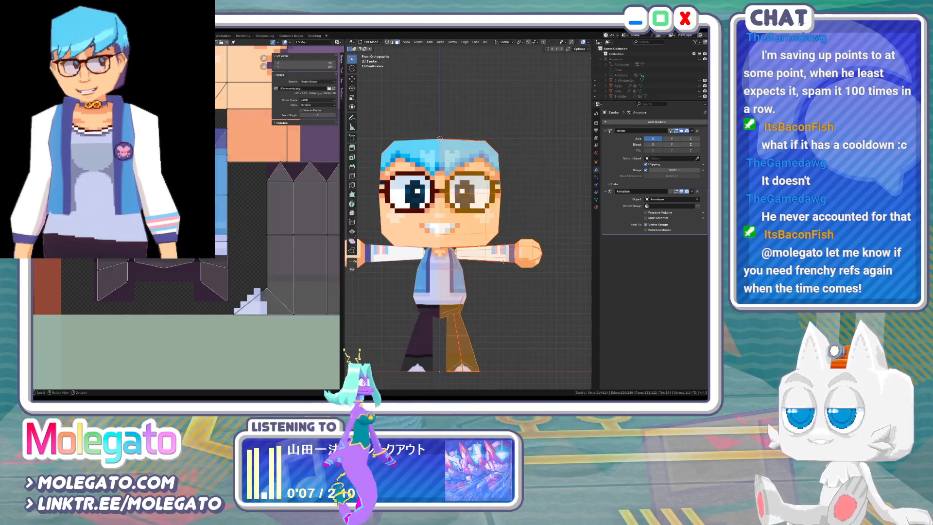
click(494, 260)
key(ctrl+l)
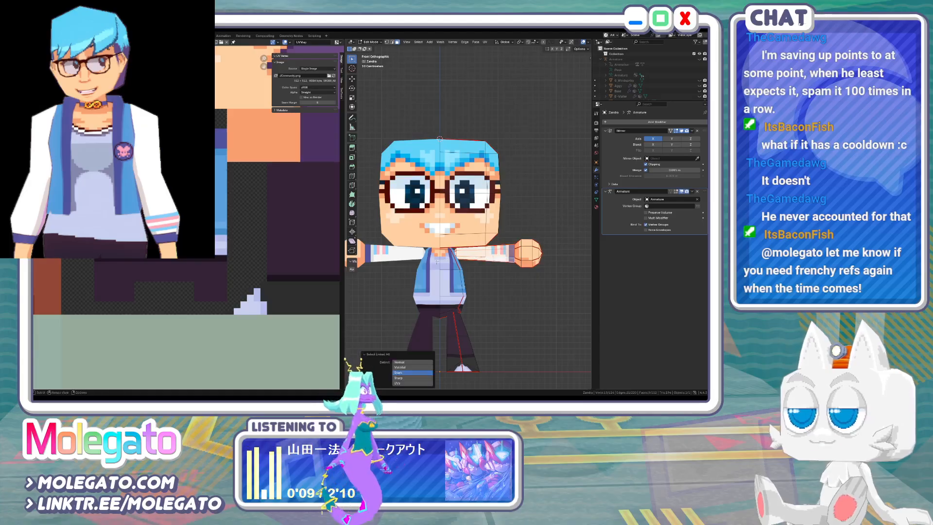
scroll(192, 277, down, 3)
middle_drag(191, 278, 156, 277)
key(a)
key(s)
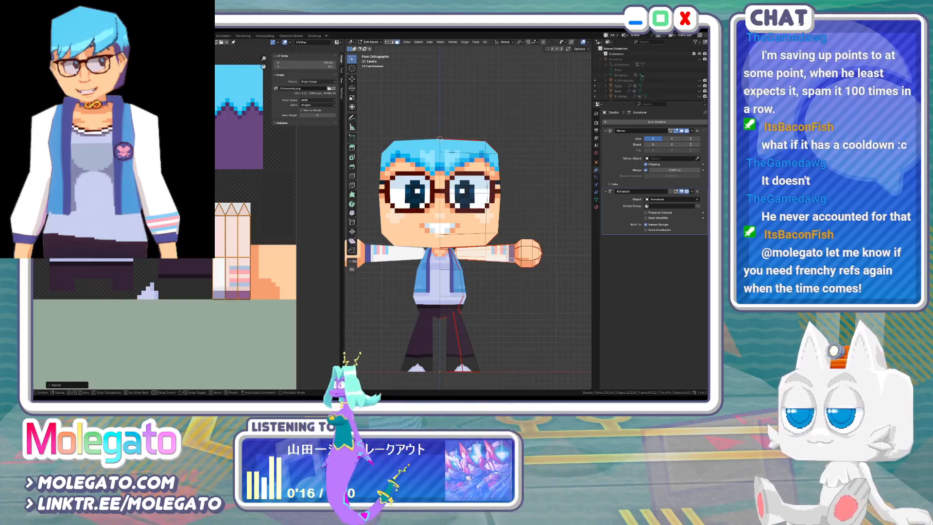
text(sx.5)
key(Return)
Position the narrowed sleeve UVs on the striped half of the sleeve block, leave mesh editing, and save the file
scroll(220, 251, up, 3)
key(g)
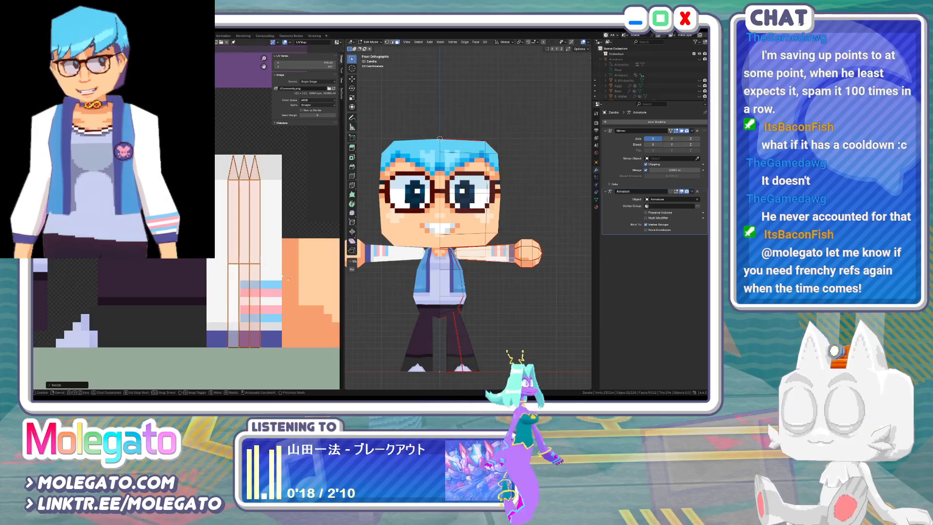
click(246, 273)
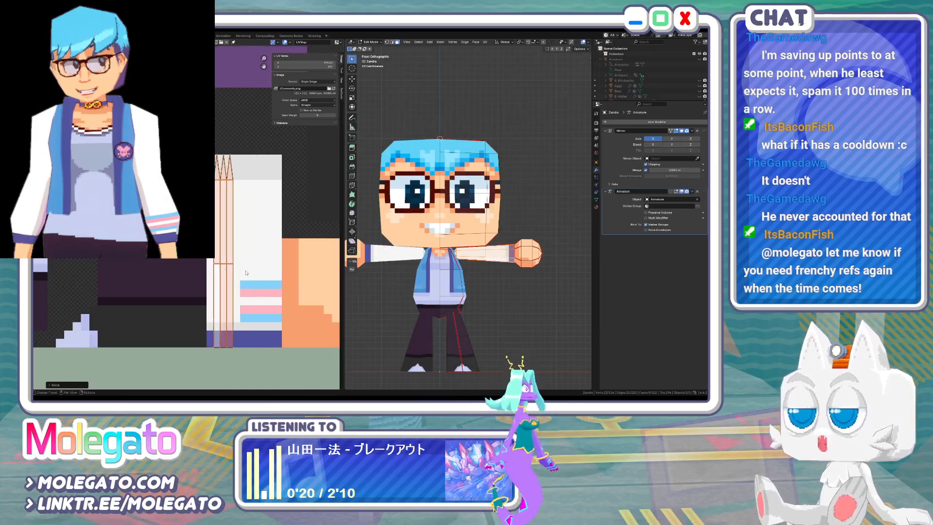
key(g)
key(x)
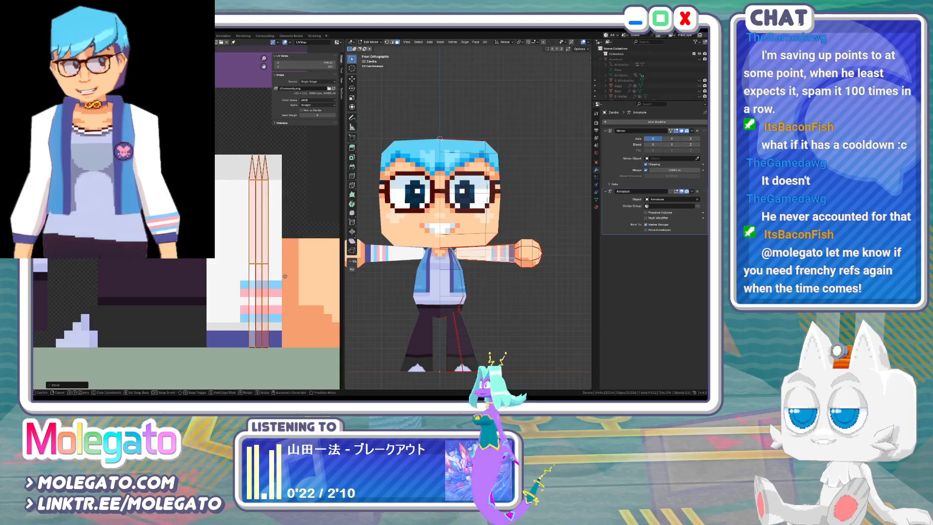
click(282, 273)
key(Tab)
key(ctrl+s)
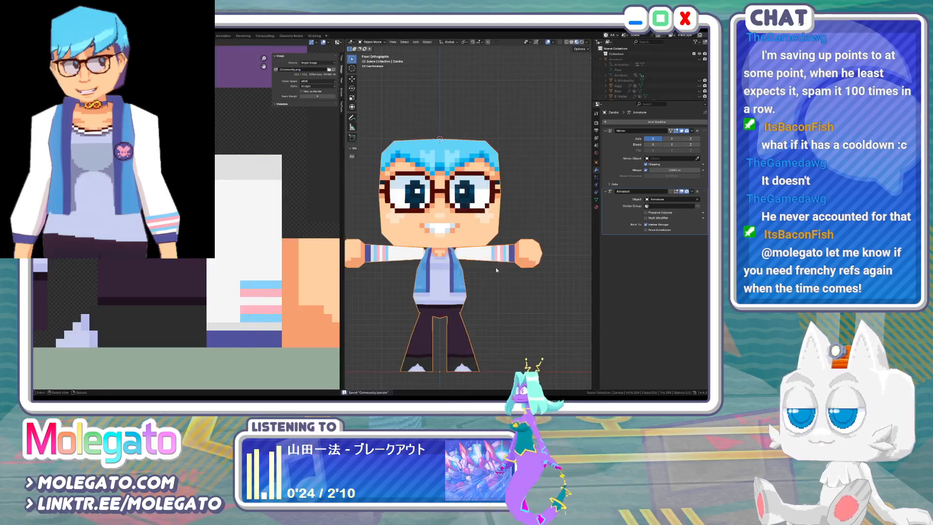
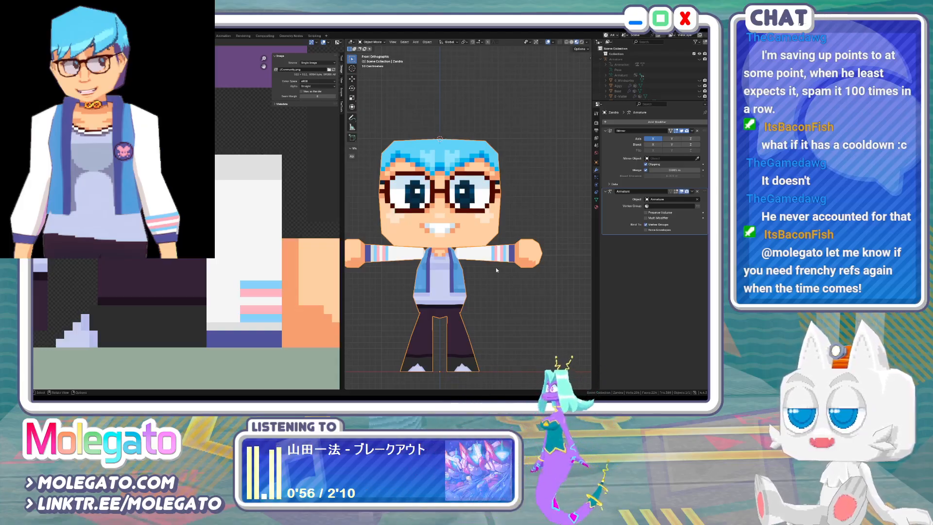
Check the character from the side and apply its Mirror modifier in the layout workspace
scroll(497, 274, down, 1)
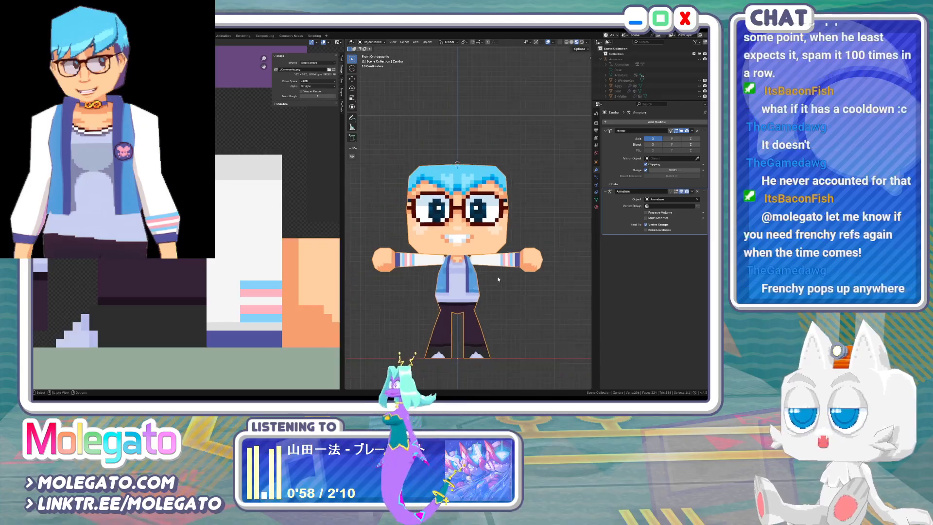
key(KP_3)
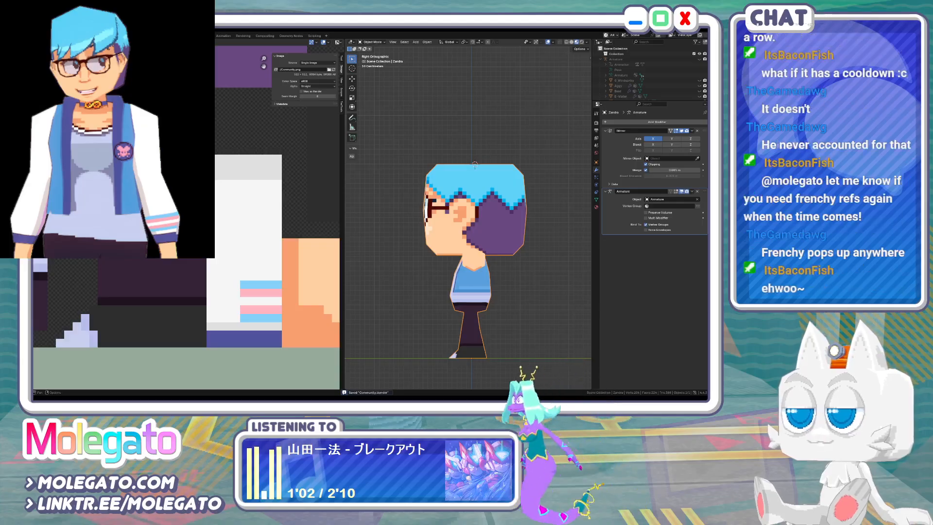
click(113, 35)
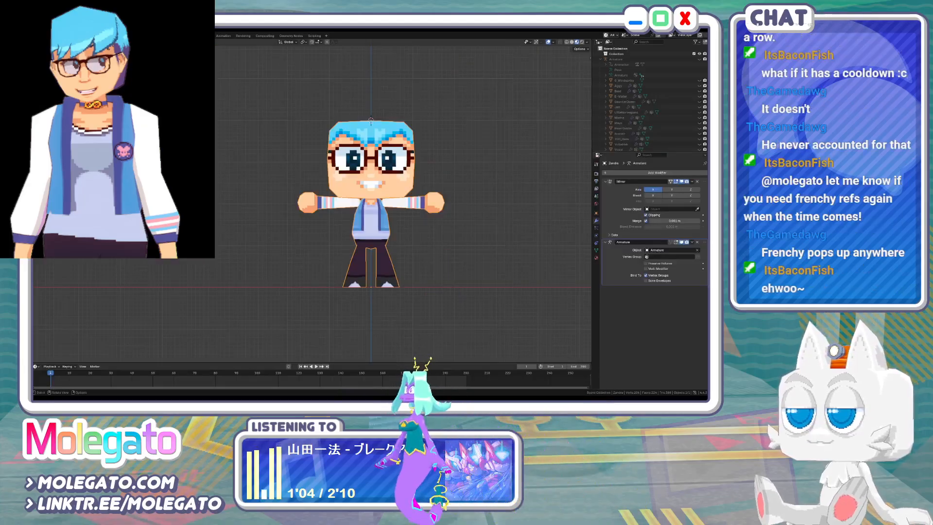
click(692, 181)
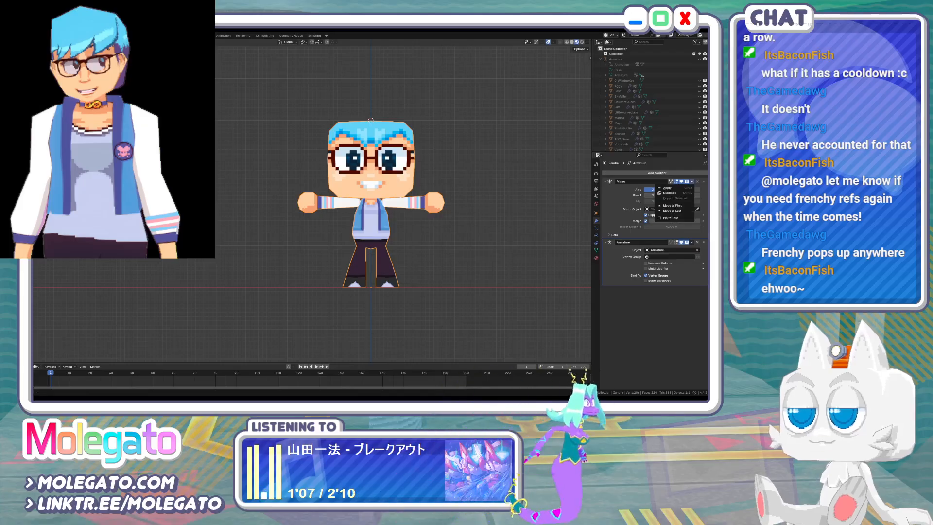
click(667, 188)
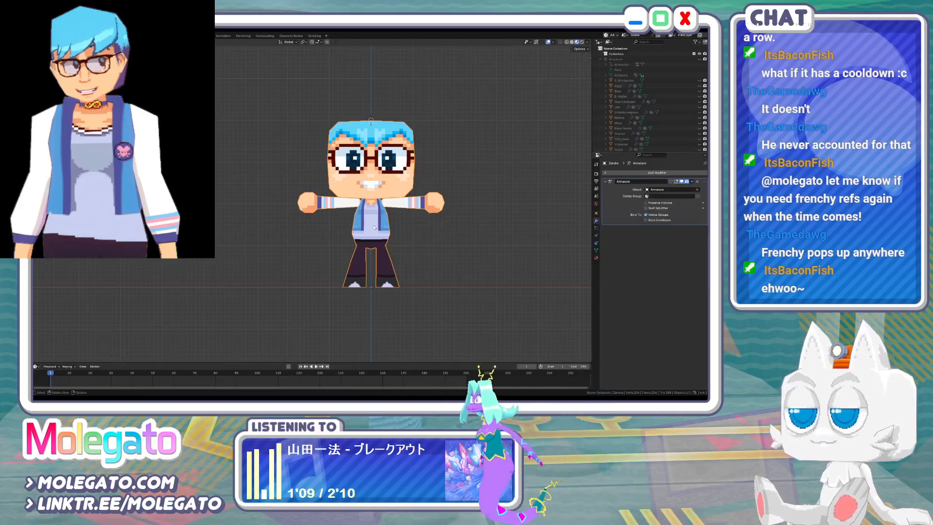
Select the front faces on the character's right half of the head and snap the UV cursor to their centre-line edge
key(Tab)
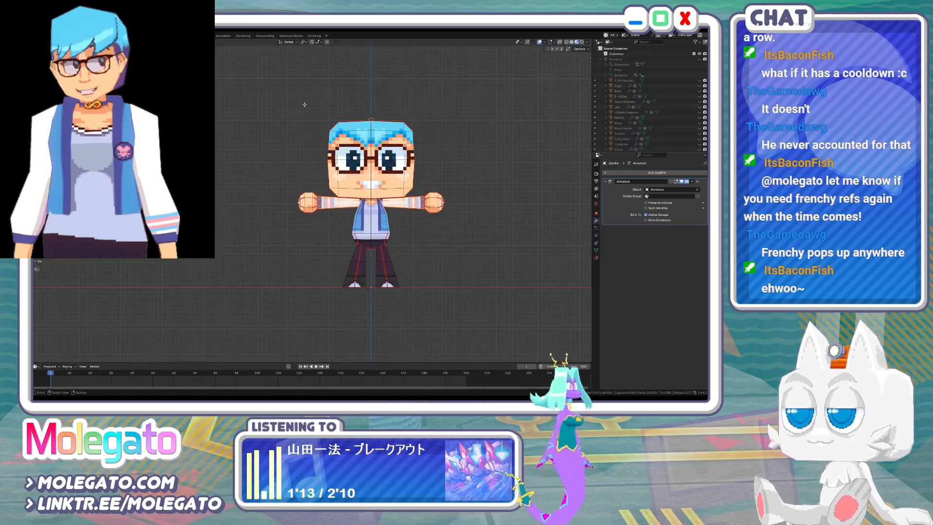
drag(304, 104, 368, 184)
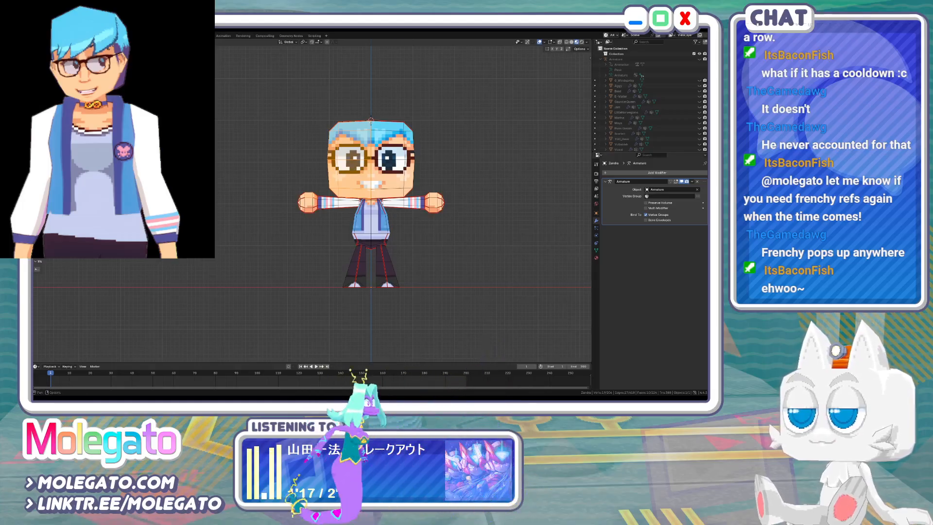
click(160, 36)
scroll(257, 233, down, 3)
middle_drag(108, 118, 223, 194)
click(219, 187)
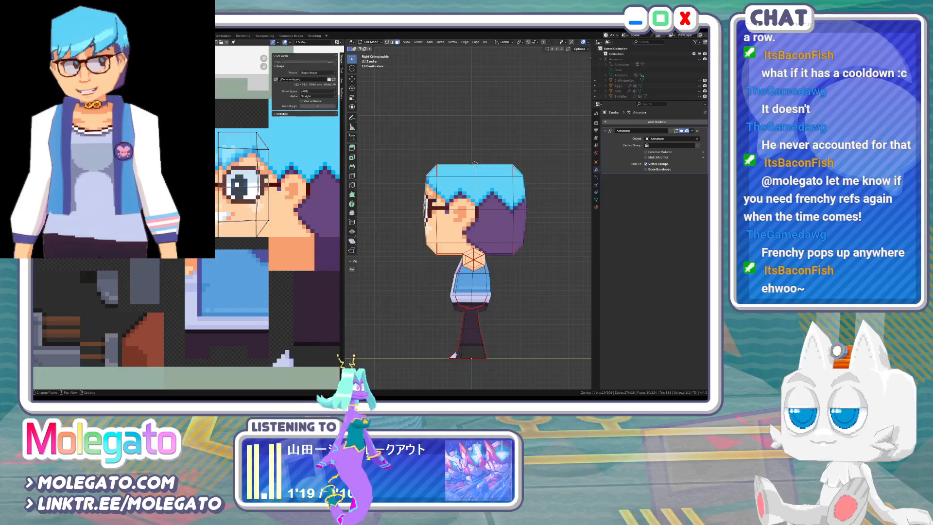
key(shift+s)
click(221, 216)
Flip the selected half-face UV island horizontally with a scale of -1, and save the file
key(ctrl+l)
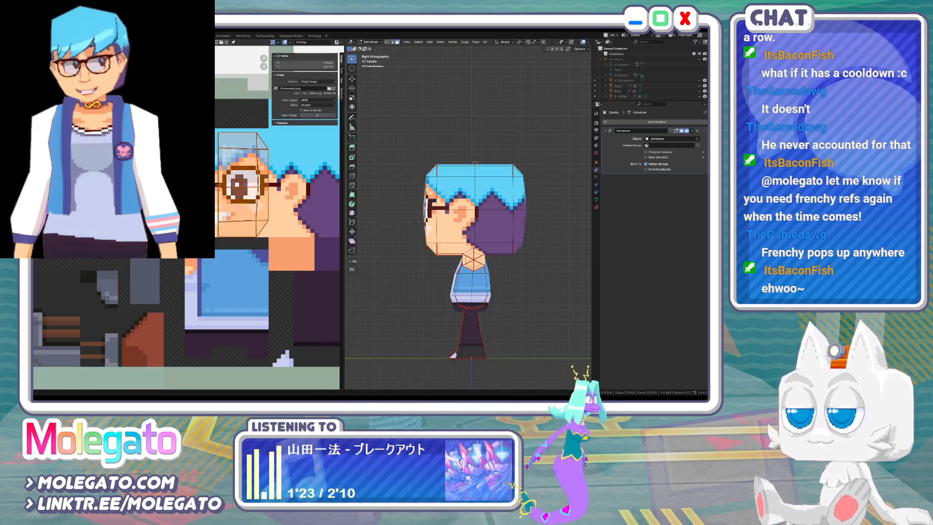
text(-1)
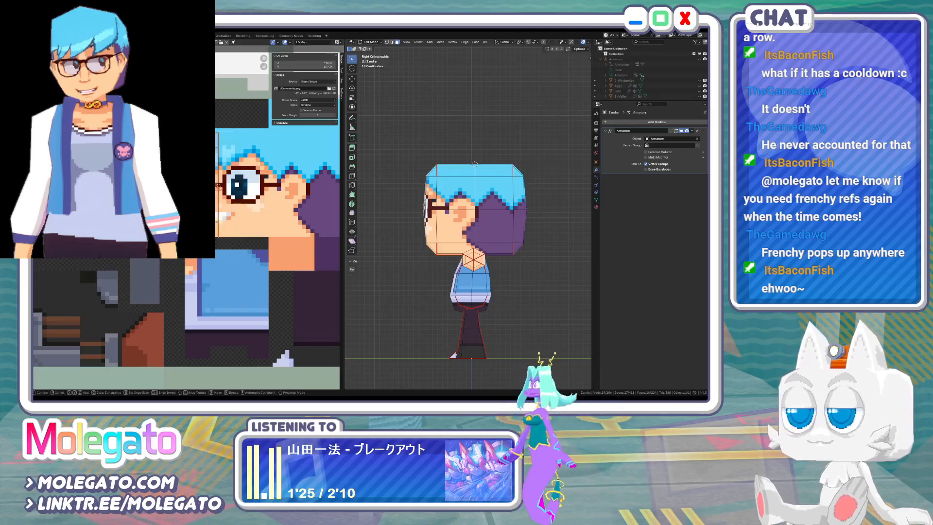
key(KP_1)
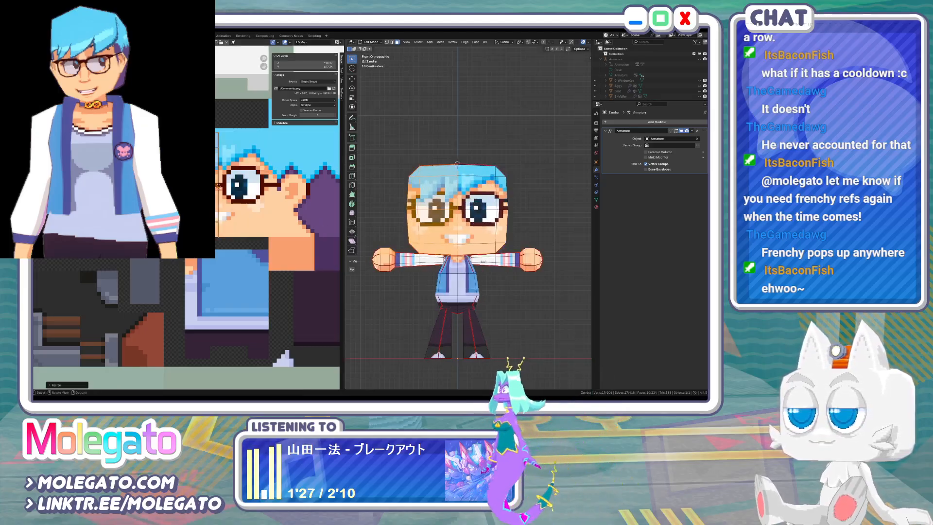
key(Tab)
shift+middle_drag(442, 250, 422, 252)
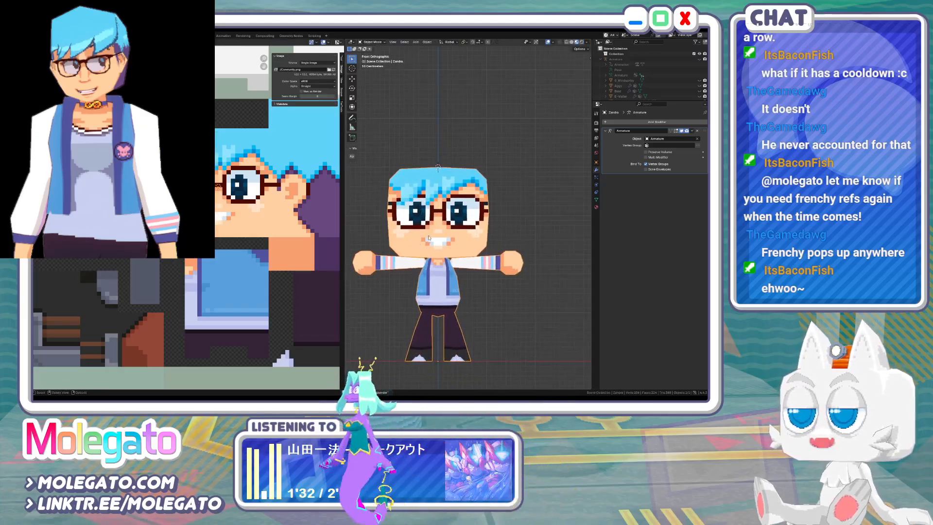
shift+middle_drag(402, 283, 414, 264)
Move the character's right sleeve UVs onto the plain white half of the sleeve block, and return to the layout workspace
key(Tab)
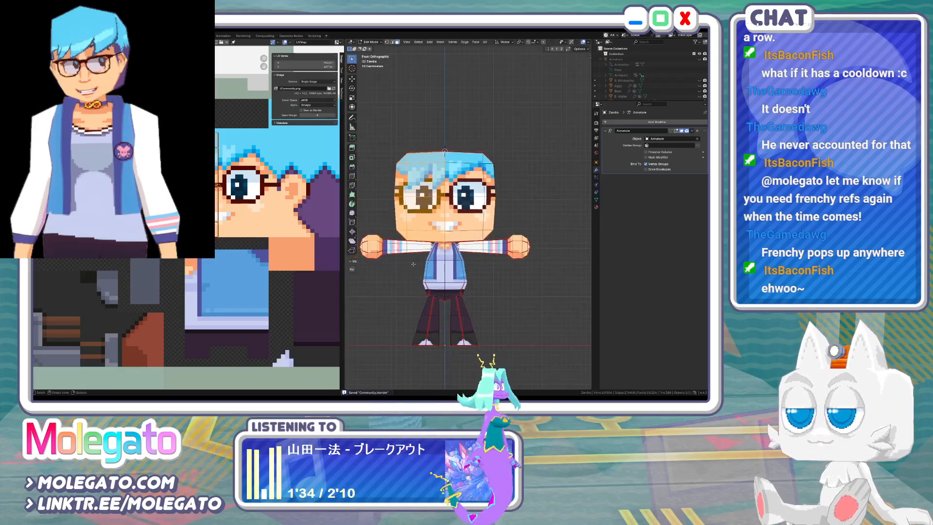
key(ctrl+l)
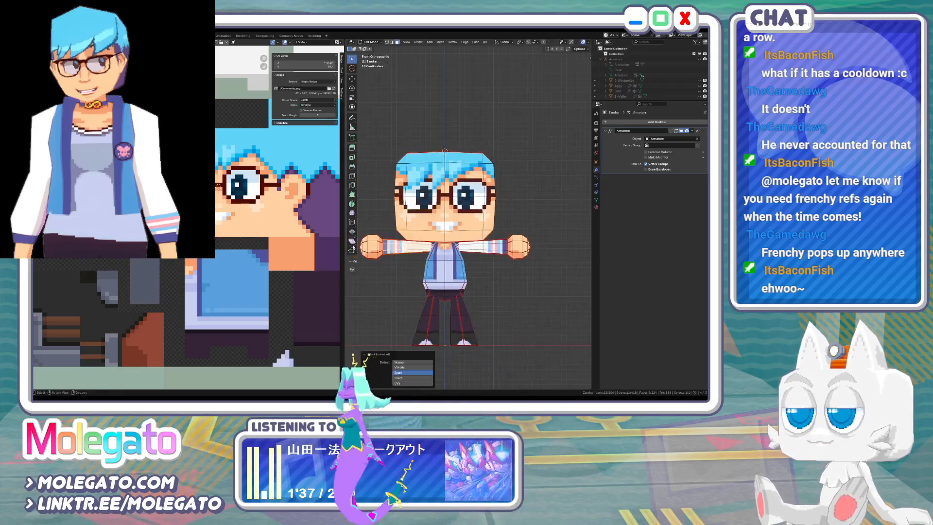
shift+middle_drag(292, 272, 263, 252)
shift+middle_drag(335, 310, 215, 206)
key(g)
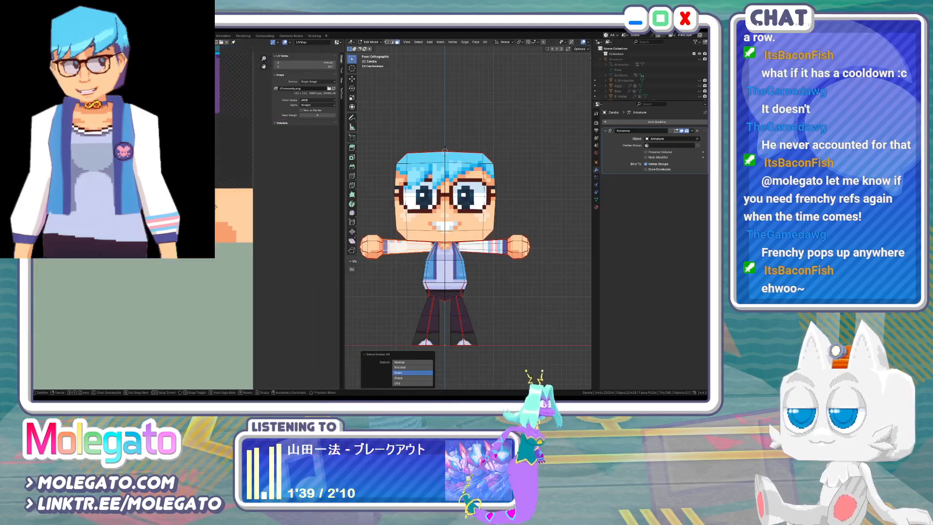
key(Return)
key(Tab)
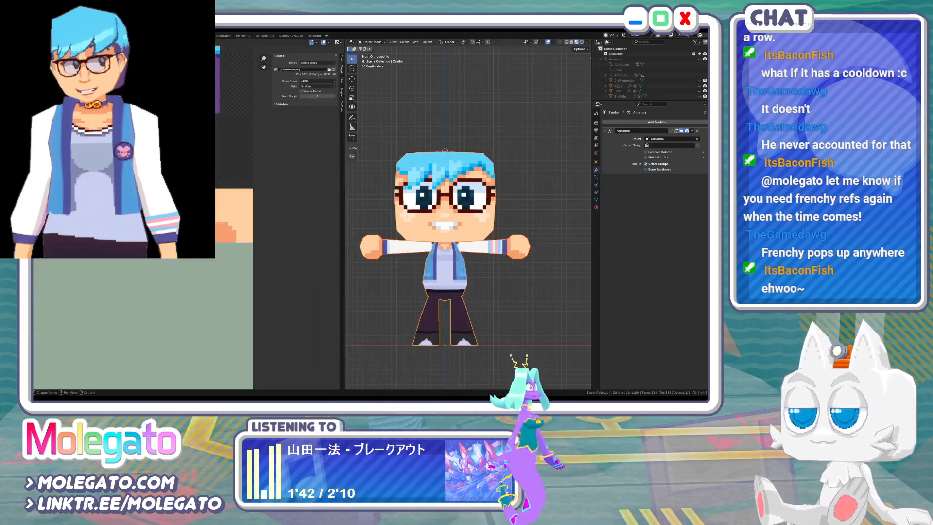
click(110, 36)
scroll(331, 236, down, 2)
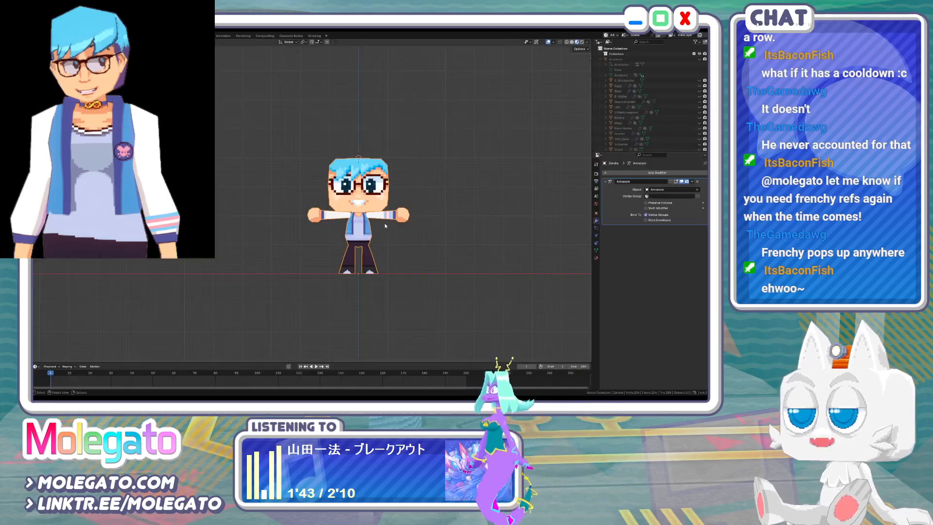
Select the seam-bounded sleeve faces on the character's back and switch to the UV editing workspace
middle_drag(384, 223, 262, 159)
key(Tab)
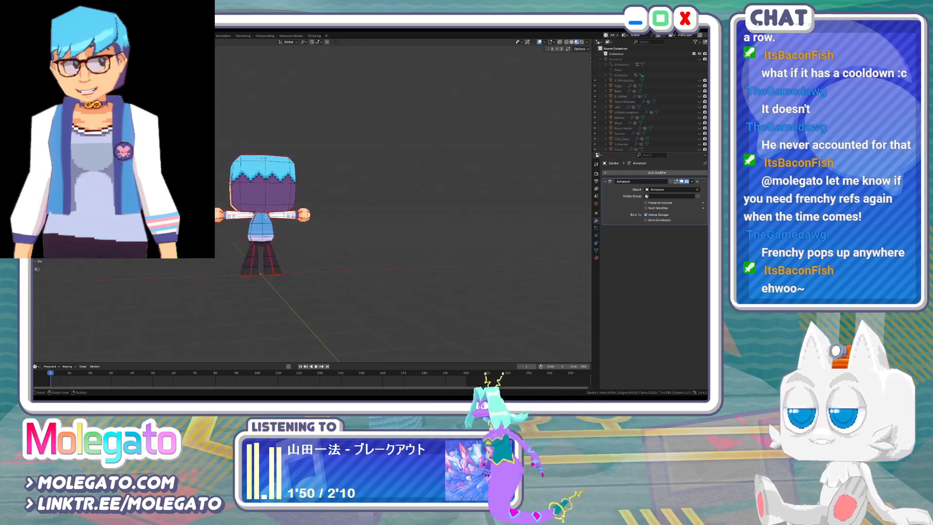
key(ctrl+l)
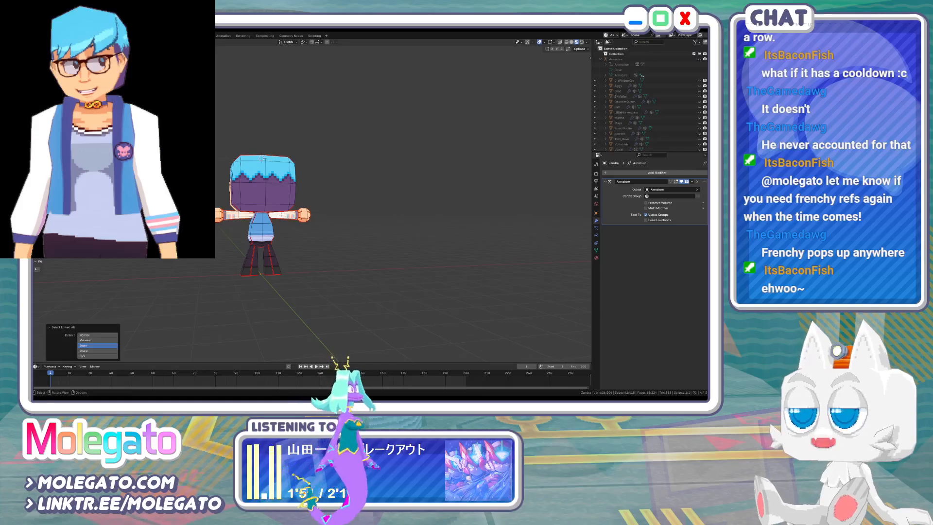
click(162, 35)
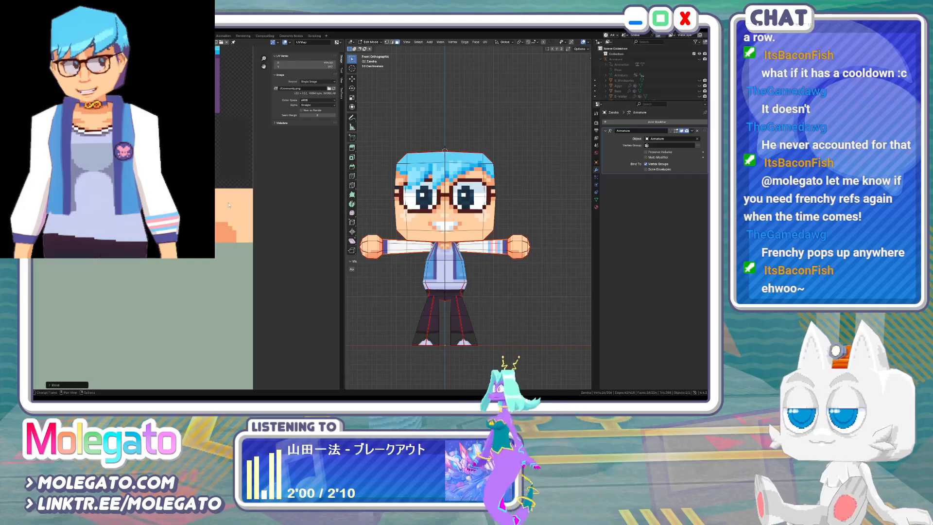
From the back view, select the back faces of the character's left sleeve and move their UVs onto the striped part of the texture
shift+middle_drag(415, 258, 332, 222)
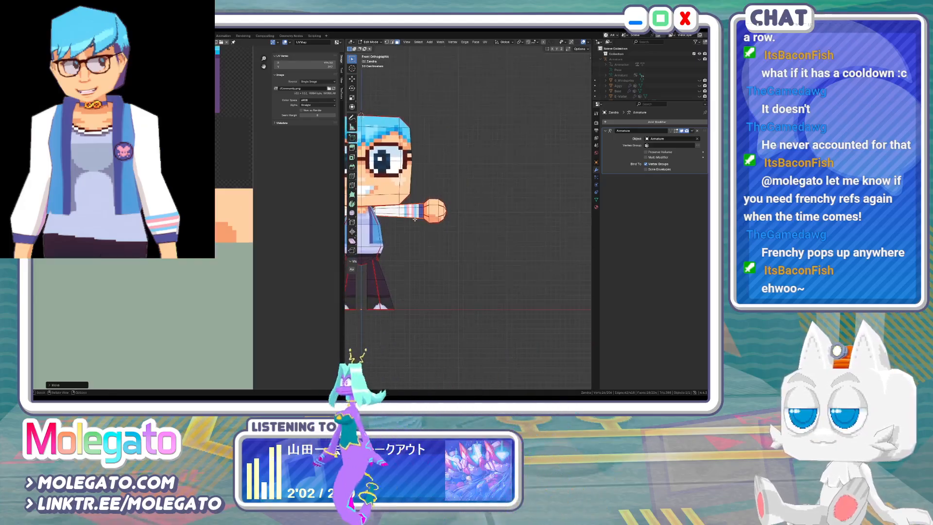
key(ctrl+KP_1)
shift+middle_drag(445, 218, 341, 182)
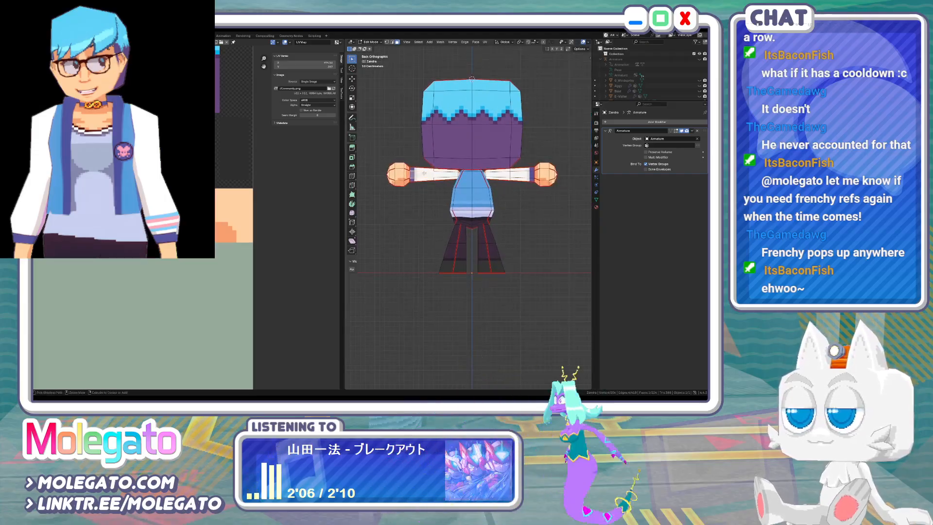
key(ctrl+l)
click(256, 189)
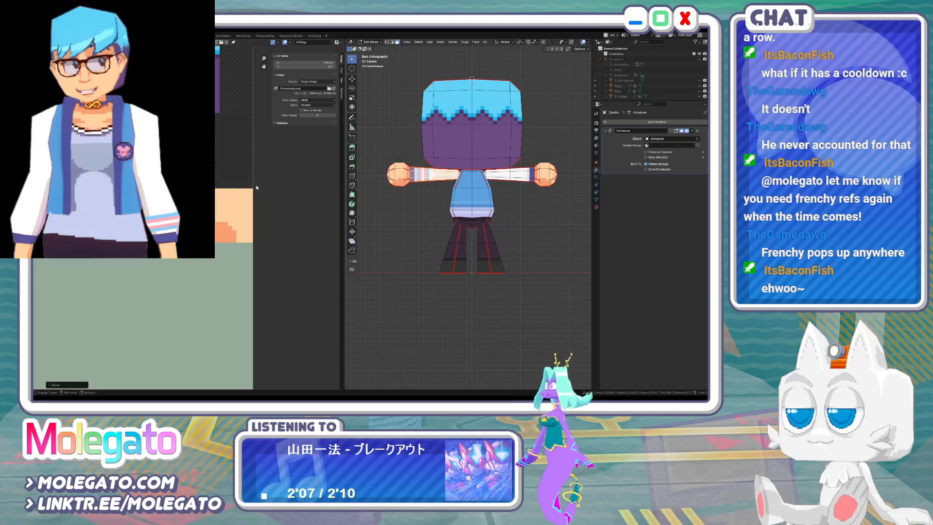
Return to object mode, save the file, and view the character from the front in the layout workspace
key(Tab)
middle_drag(396, 194, 436, 265)
scroll(453, 261, down, 3)
key(KP_1)
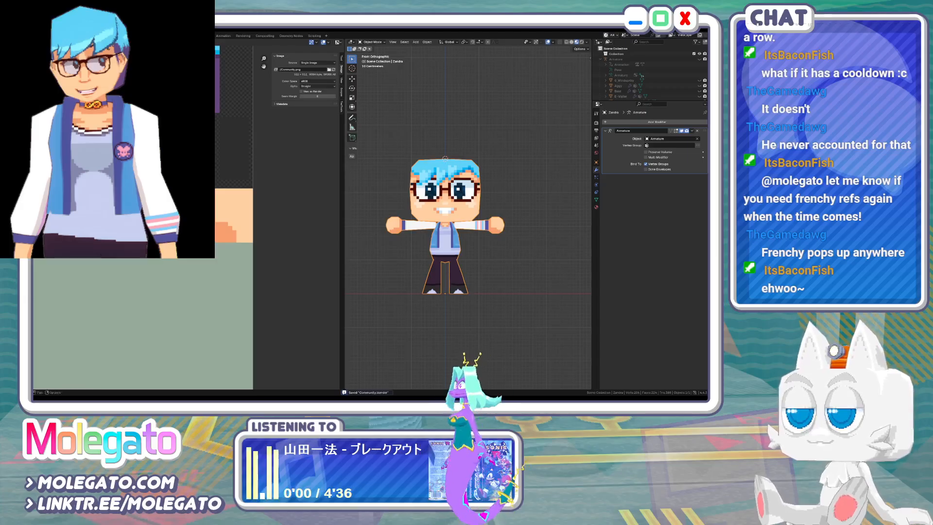
click(103, 35)
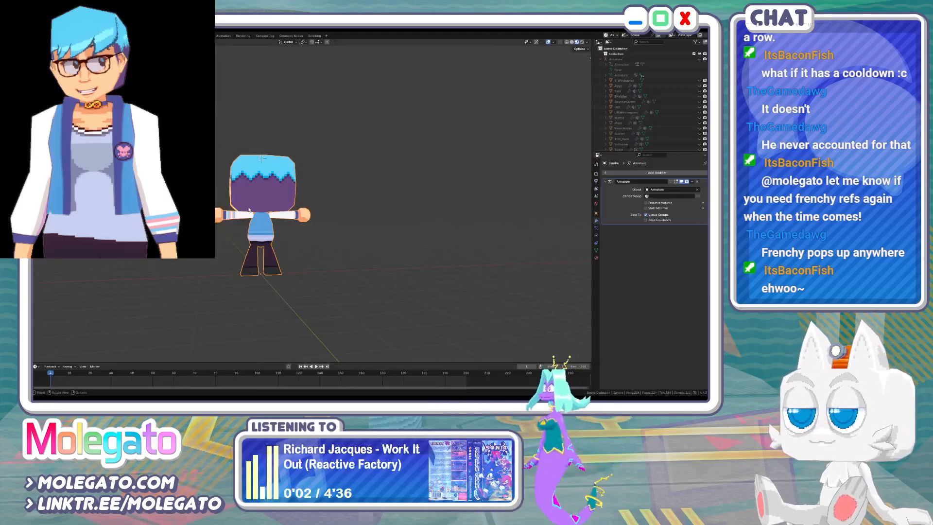
key(KP_1)
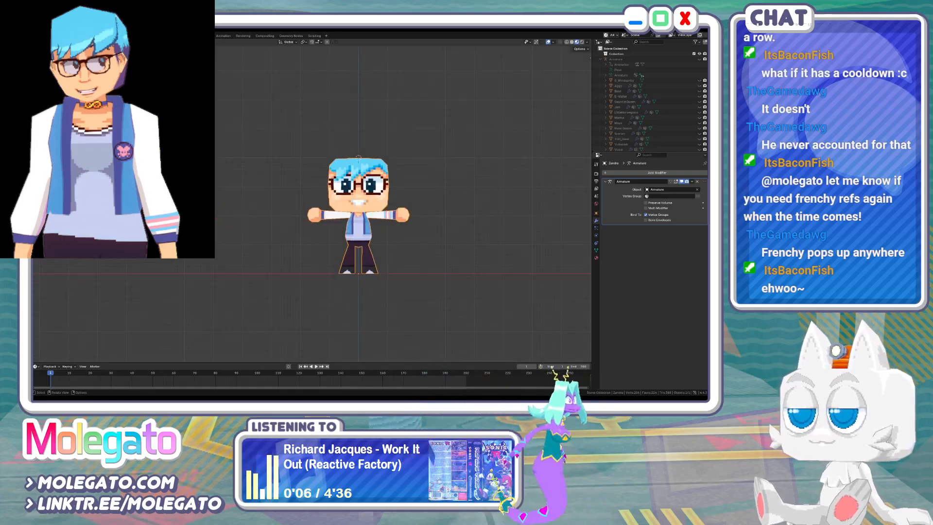
Unhide the dark-blue-haired character with yellow eyes and move it beside the blue-haired character, on the striped-sleeve side
scroll(375, 218, down, 2)
scroll(632, 112, down, 1)
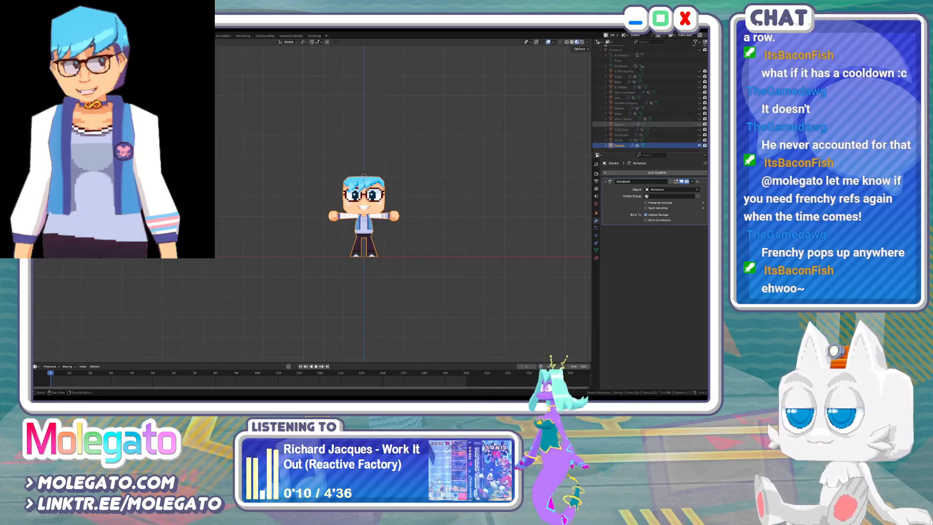
click(700, 119)
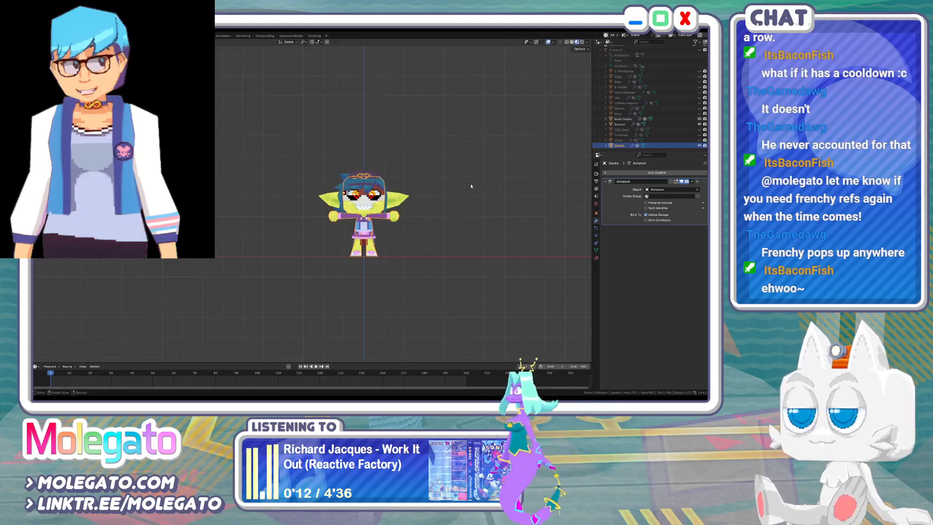
click(397, 221)
key(g)
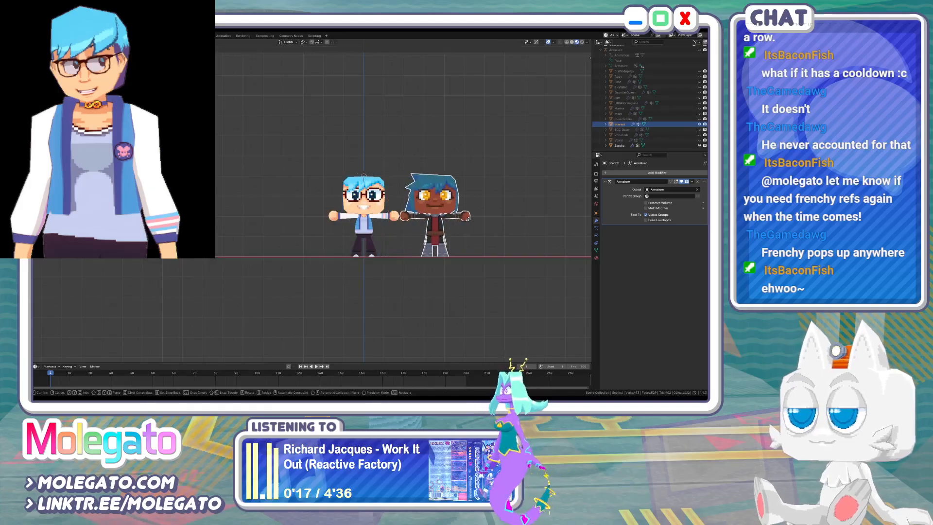
click(470, 219)
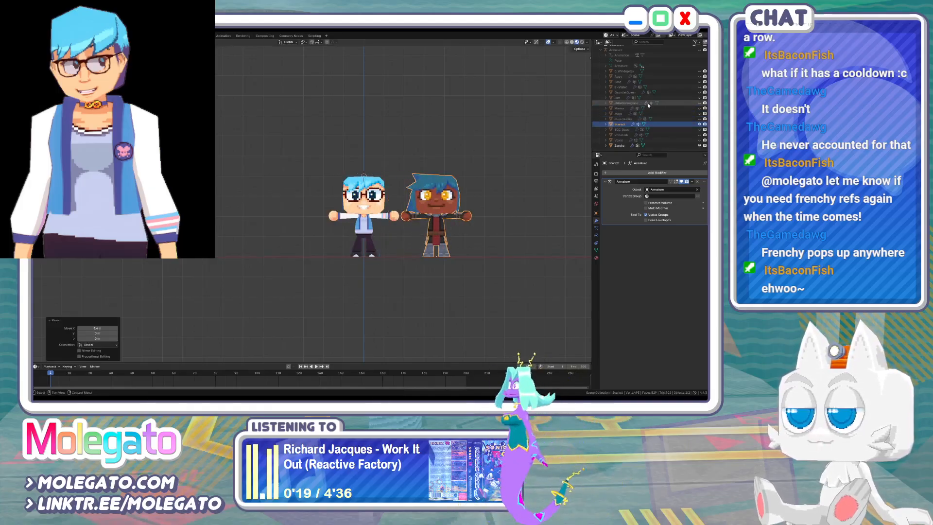
Unhide the pink-haired queen with the crown and move her along X to the blue-haired character's plain-sleeve side
click(700, 92)
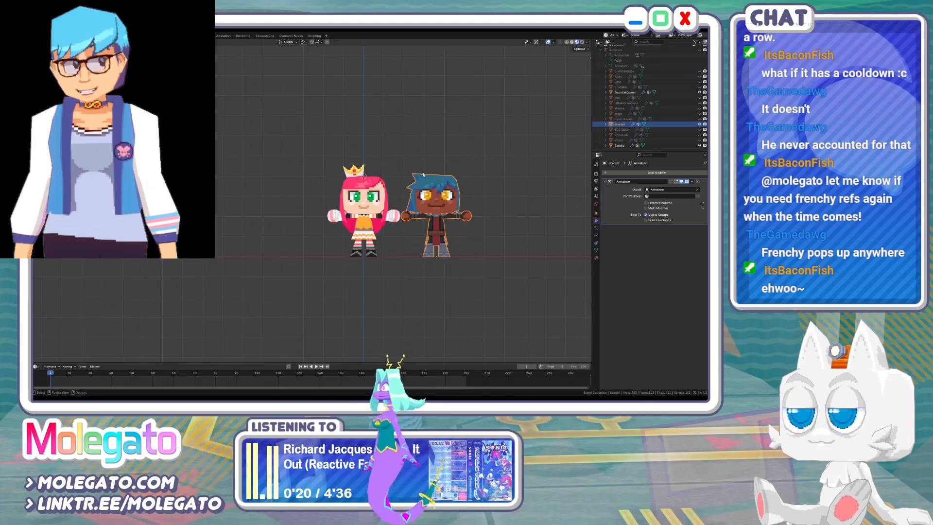
click(370, 182)
key(g)
key(x)
click(296, 190)
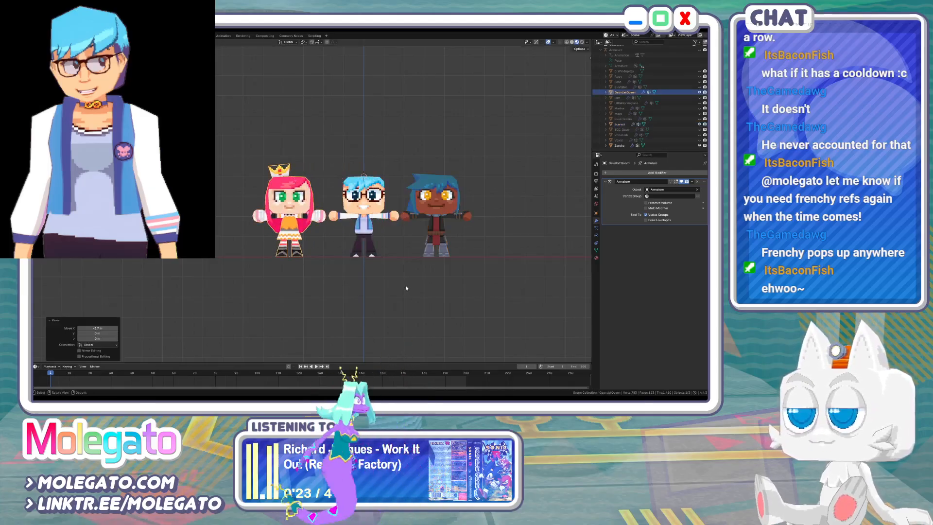
Examine the three characters side by side from several angles and save the file
middle_drag(406, 288, 375, 276)
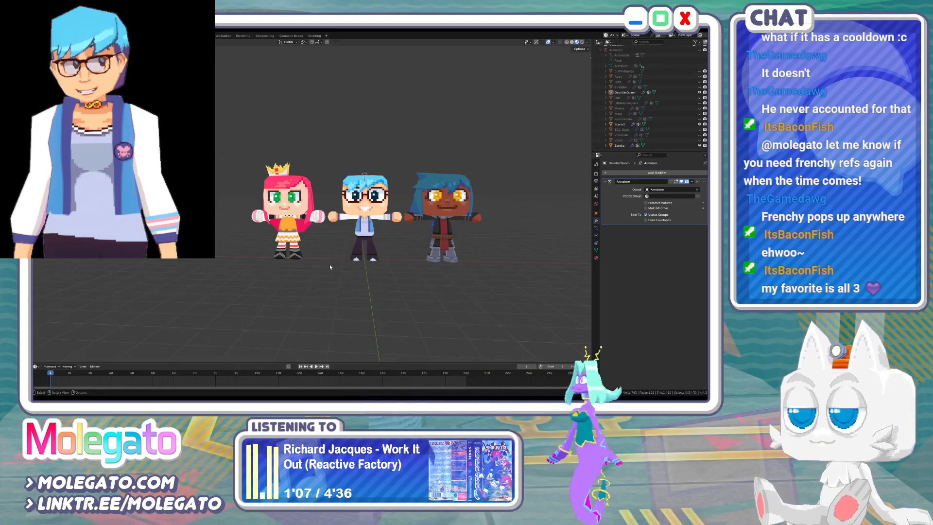
key(ctrl+s)
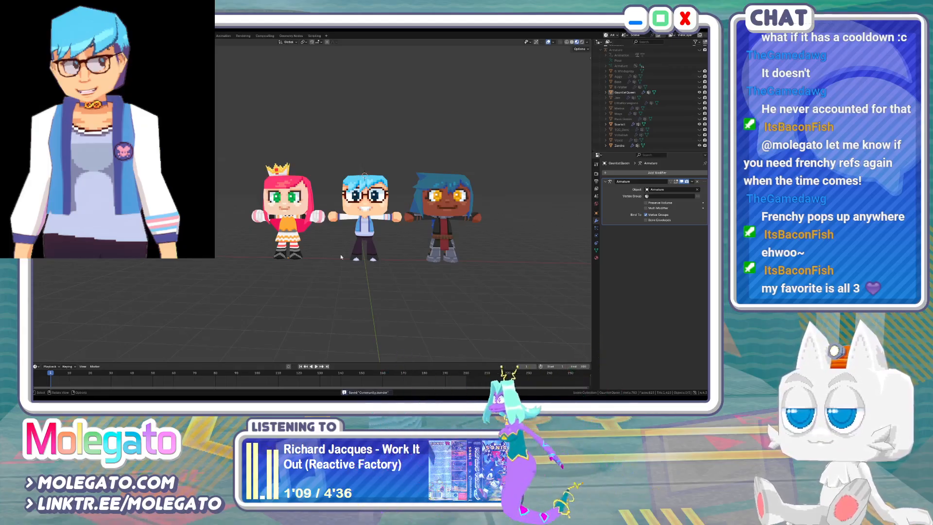
scroll(403, 244, up, 2)
shift+middle_drag(424, 243, 339, 266)
key(ctrl+s)
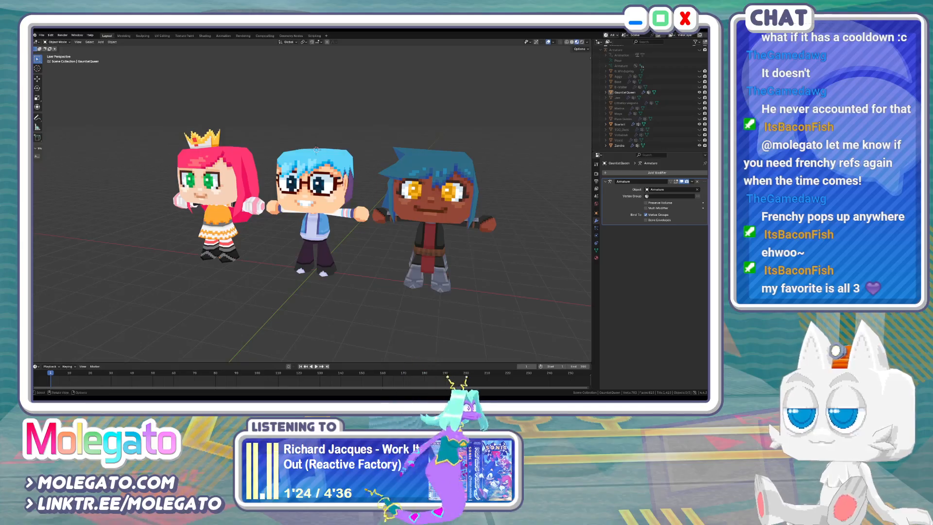
scroll(307, 270, up, 1)
middle_drag(312, 267, 364, 264)
key(ctrl+s)
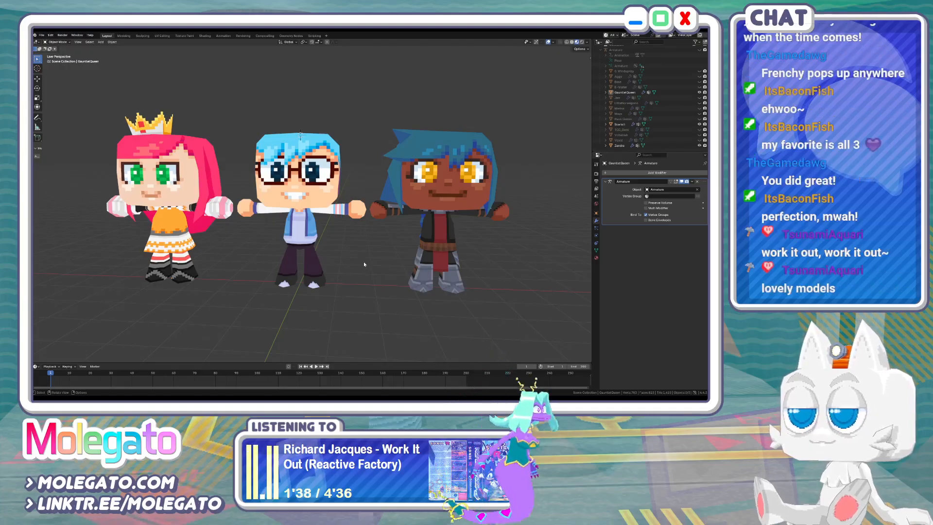
key(ctrl+s)
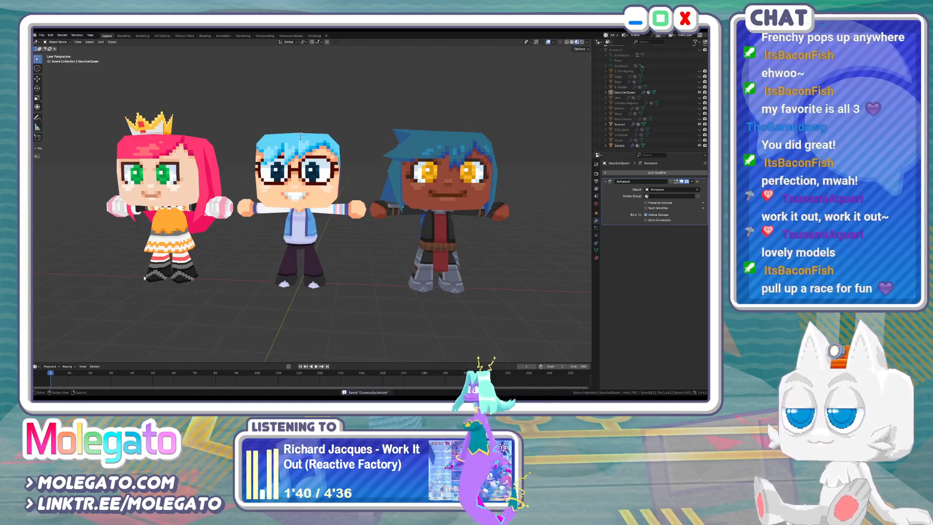